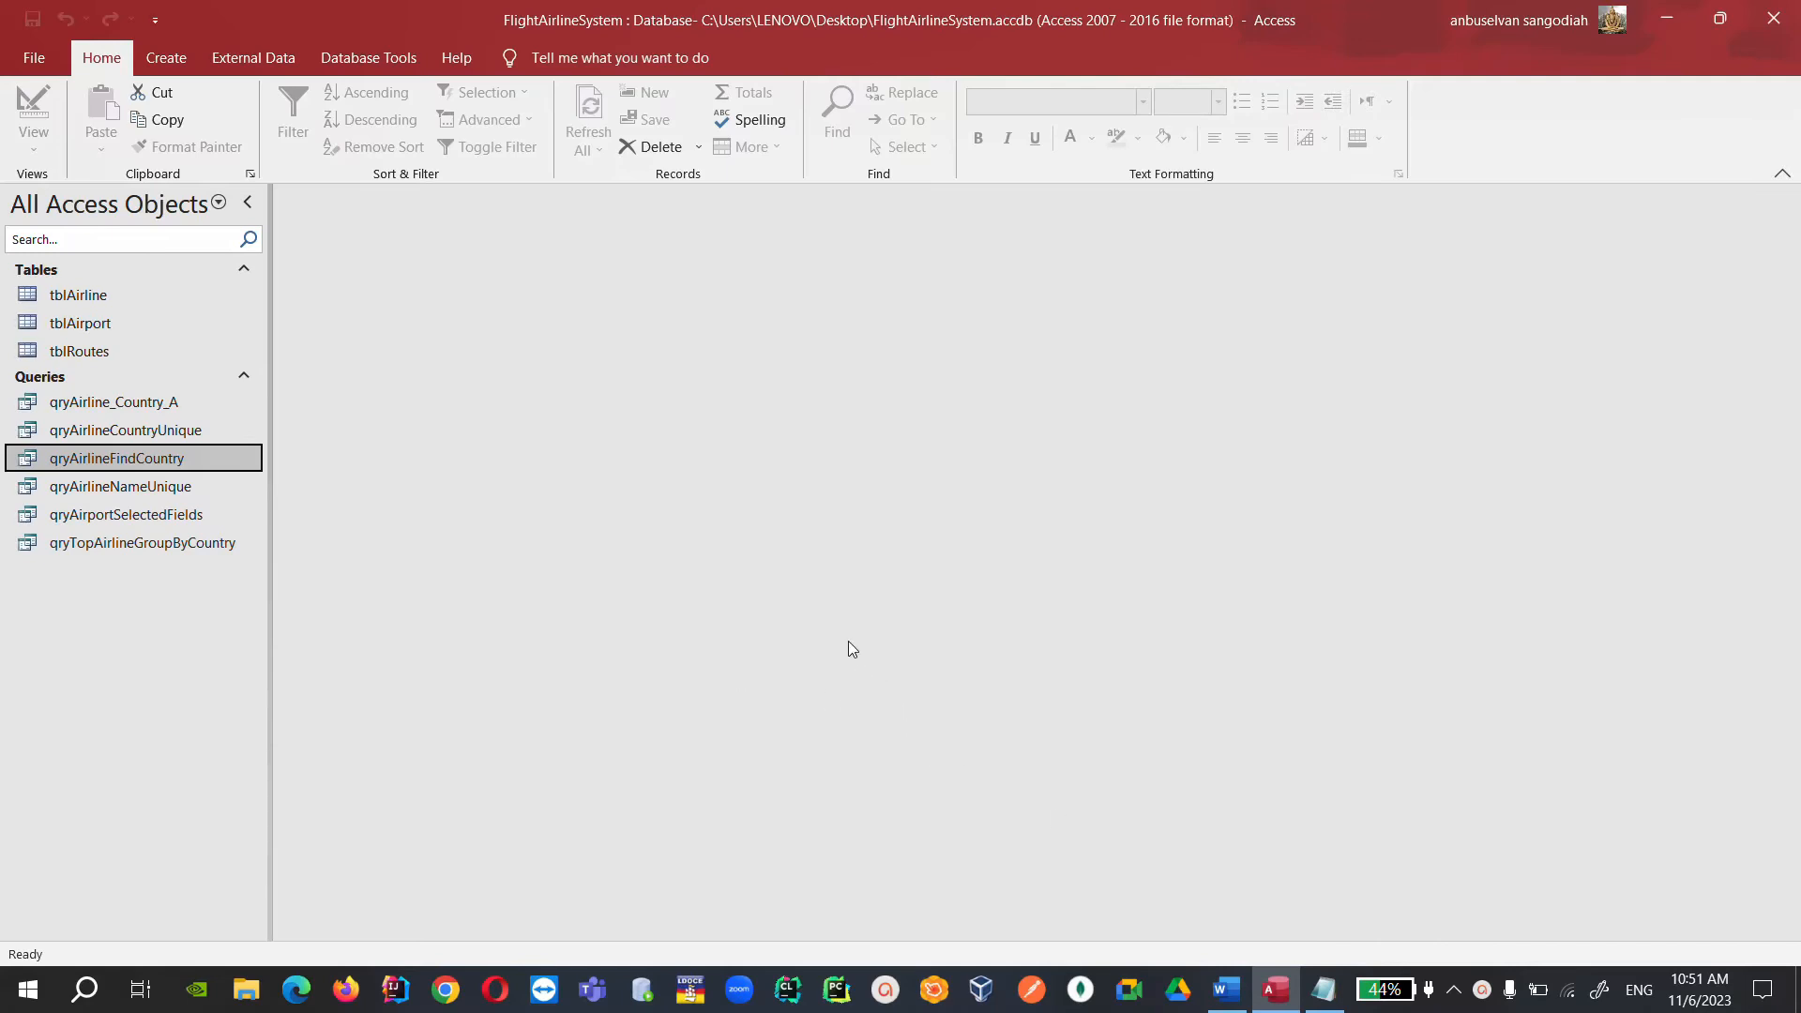
Open the tblAirline table to review its fields and records, including the Alias column, and close it.
{"action": "double_click", "coordinate": [150, 293]}
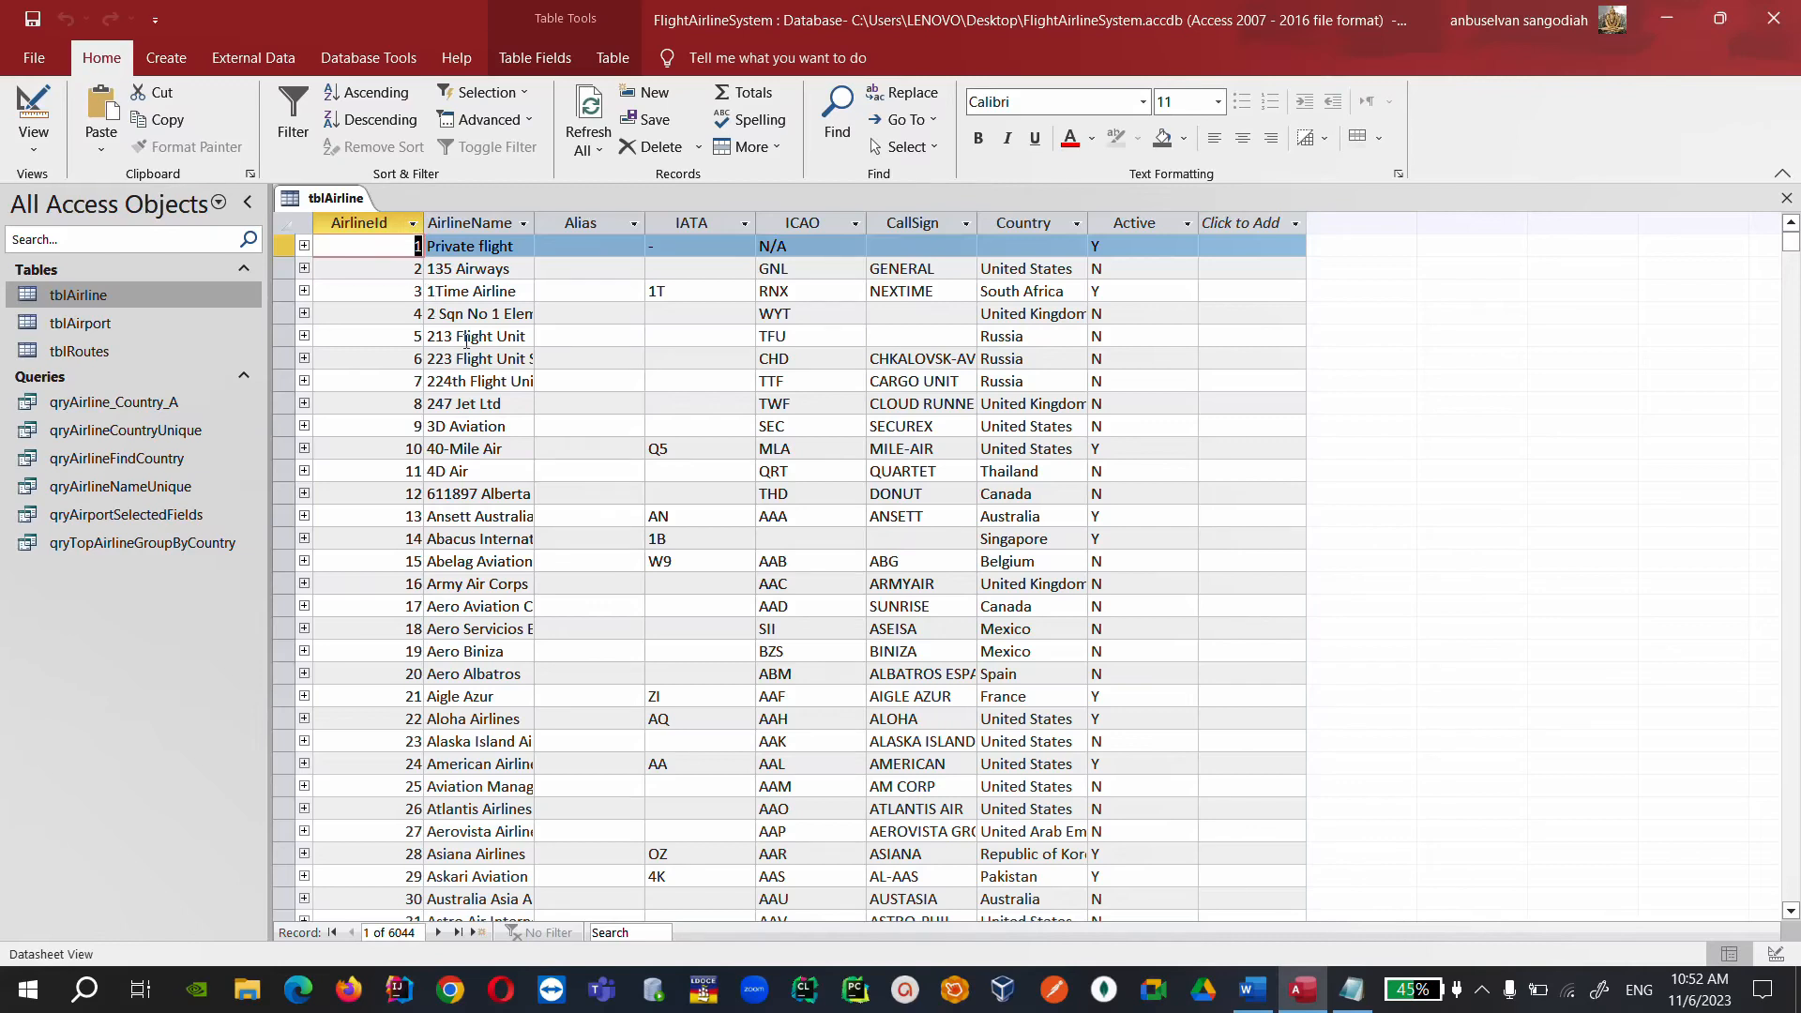
{"action": "left_click", "coordinate": [545, 385]}
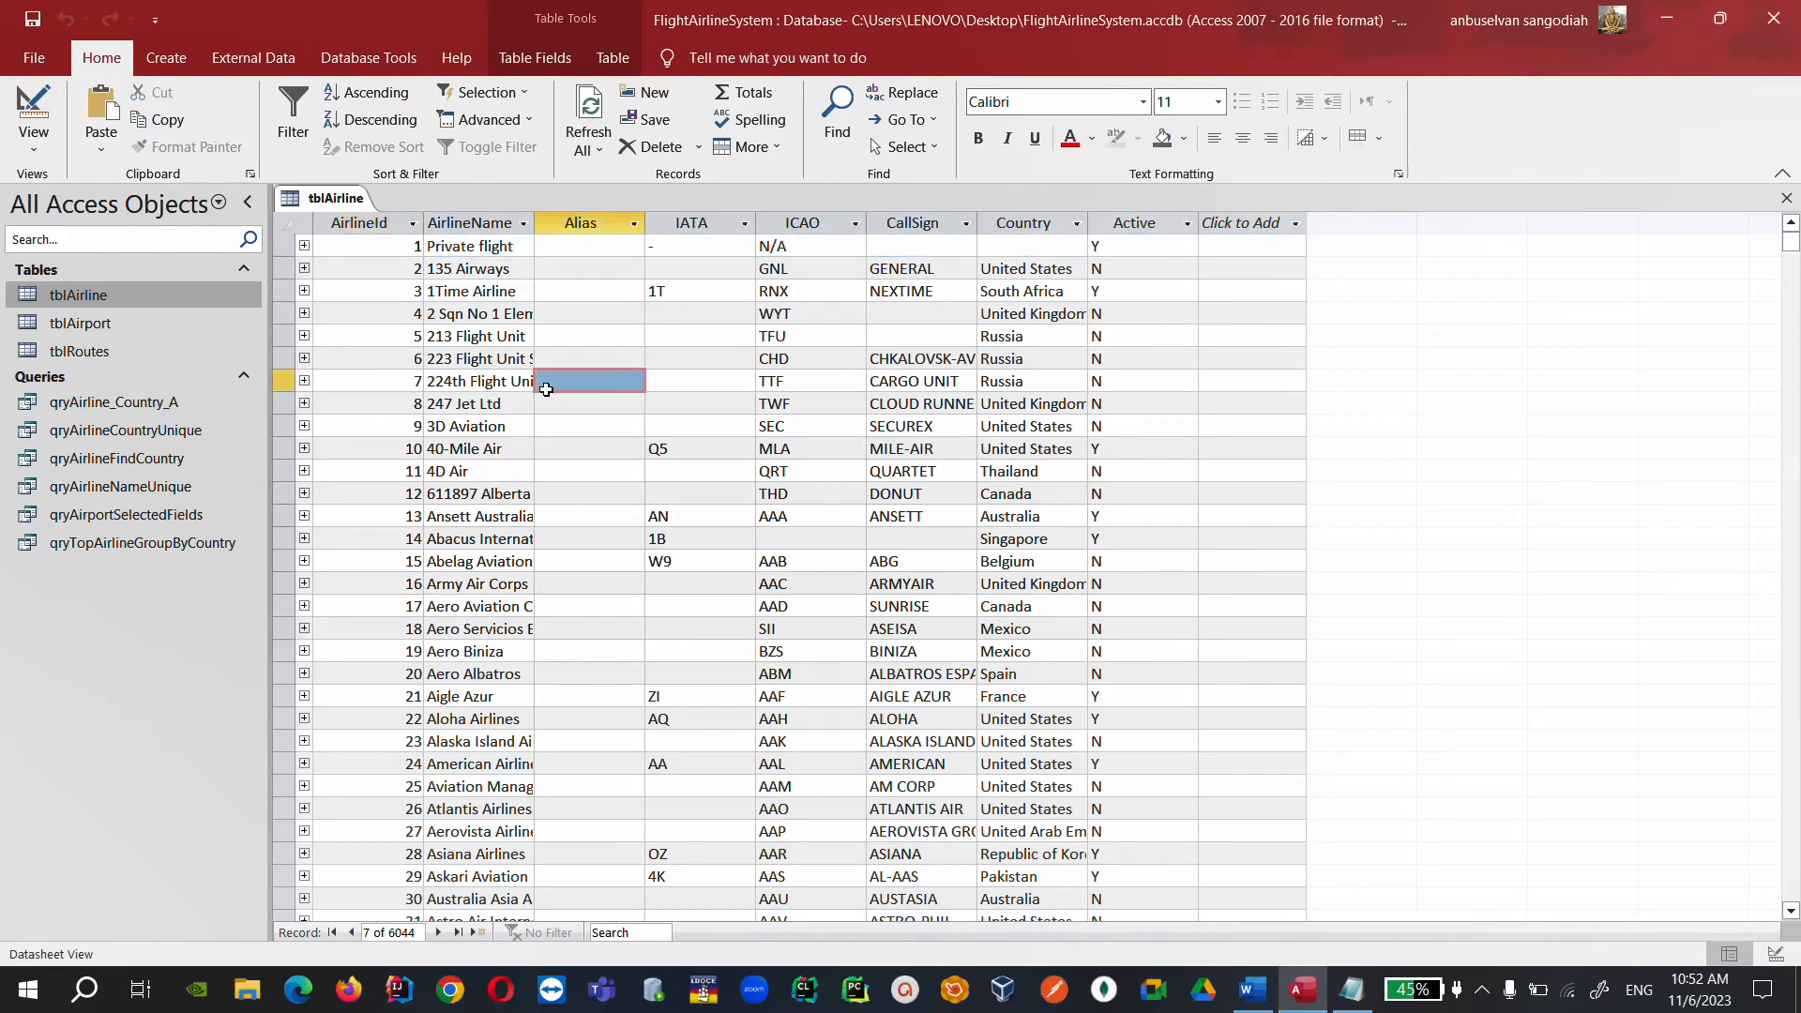
{"action": "left_click", "coordinate": [570, 448]}
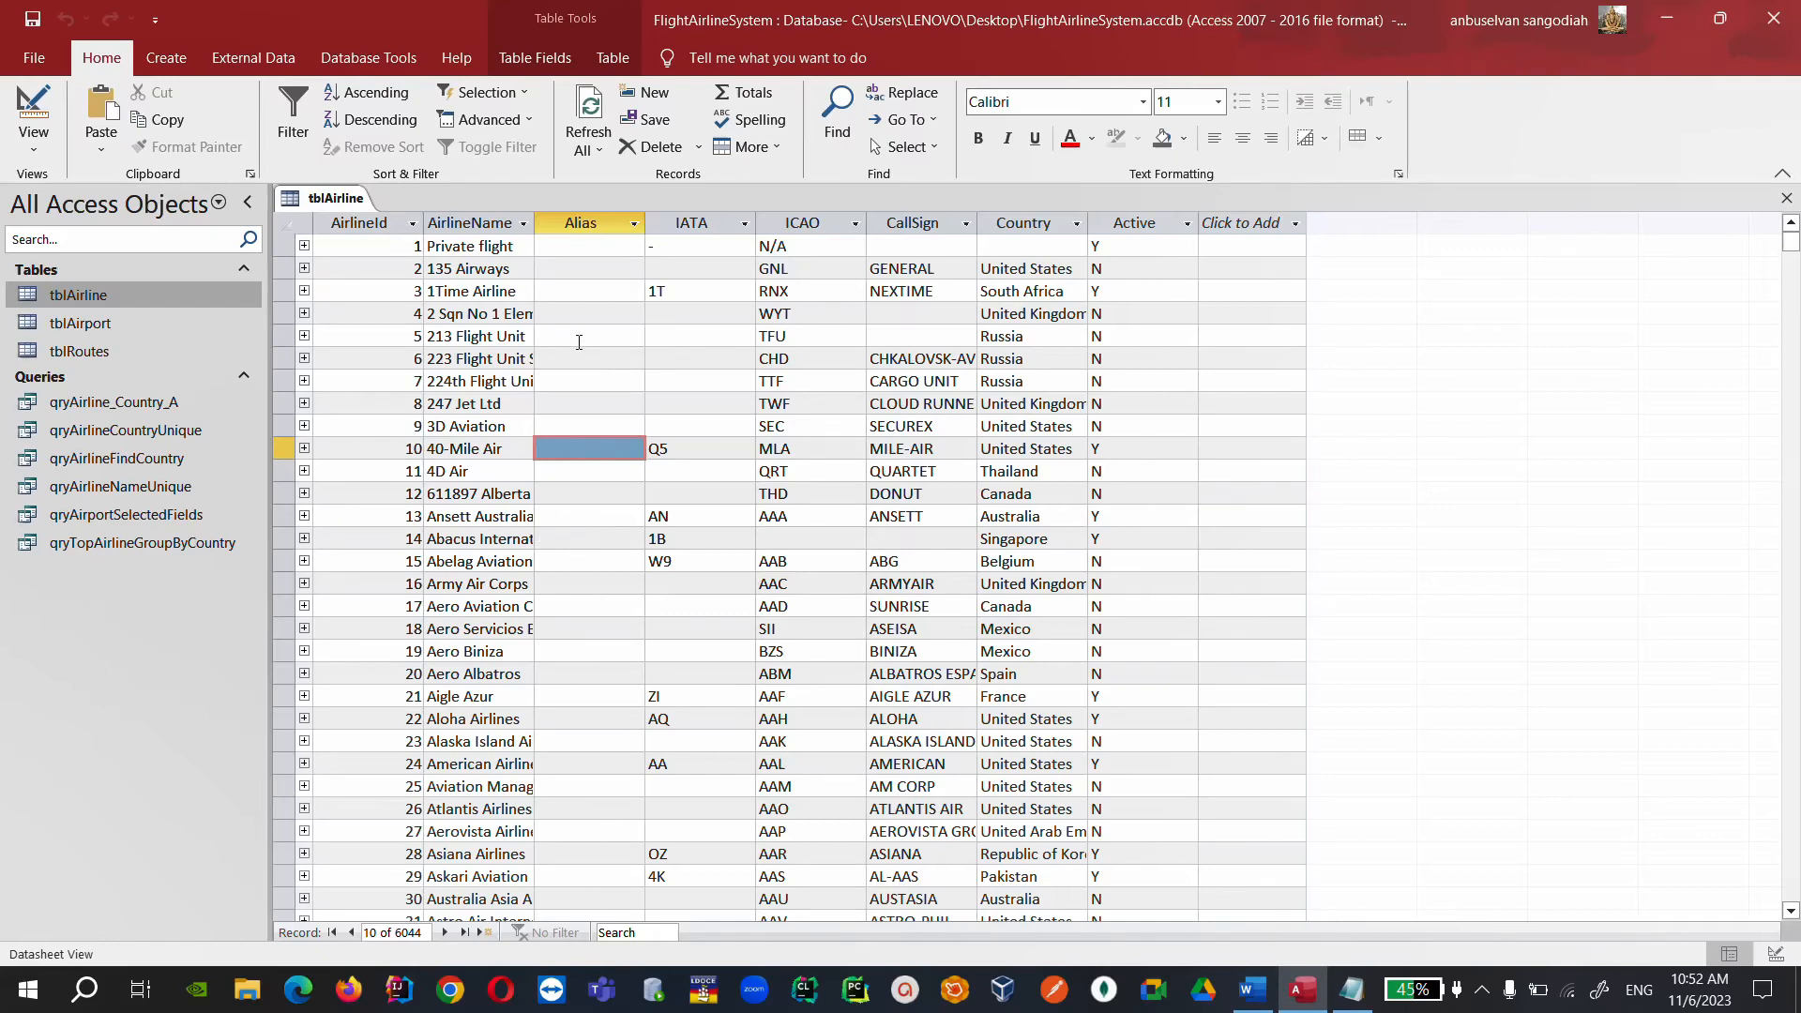
{"action": "right_click", "coordinate": [328, 198]}
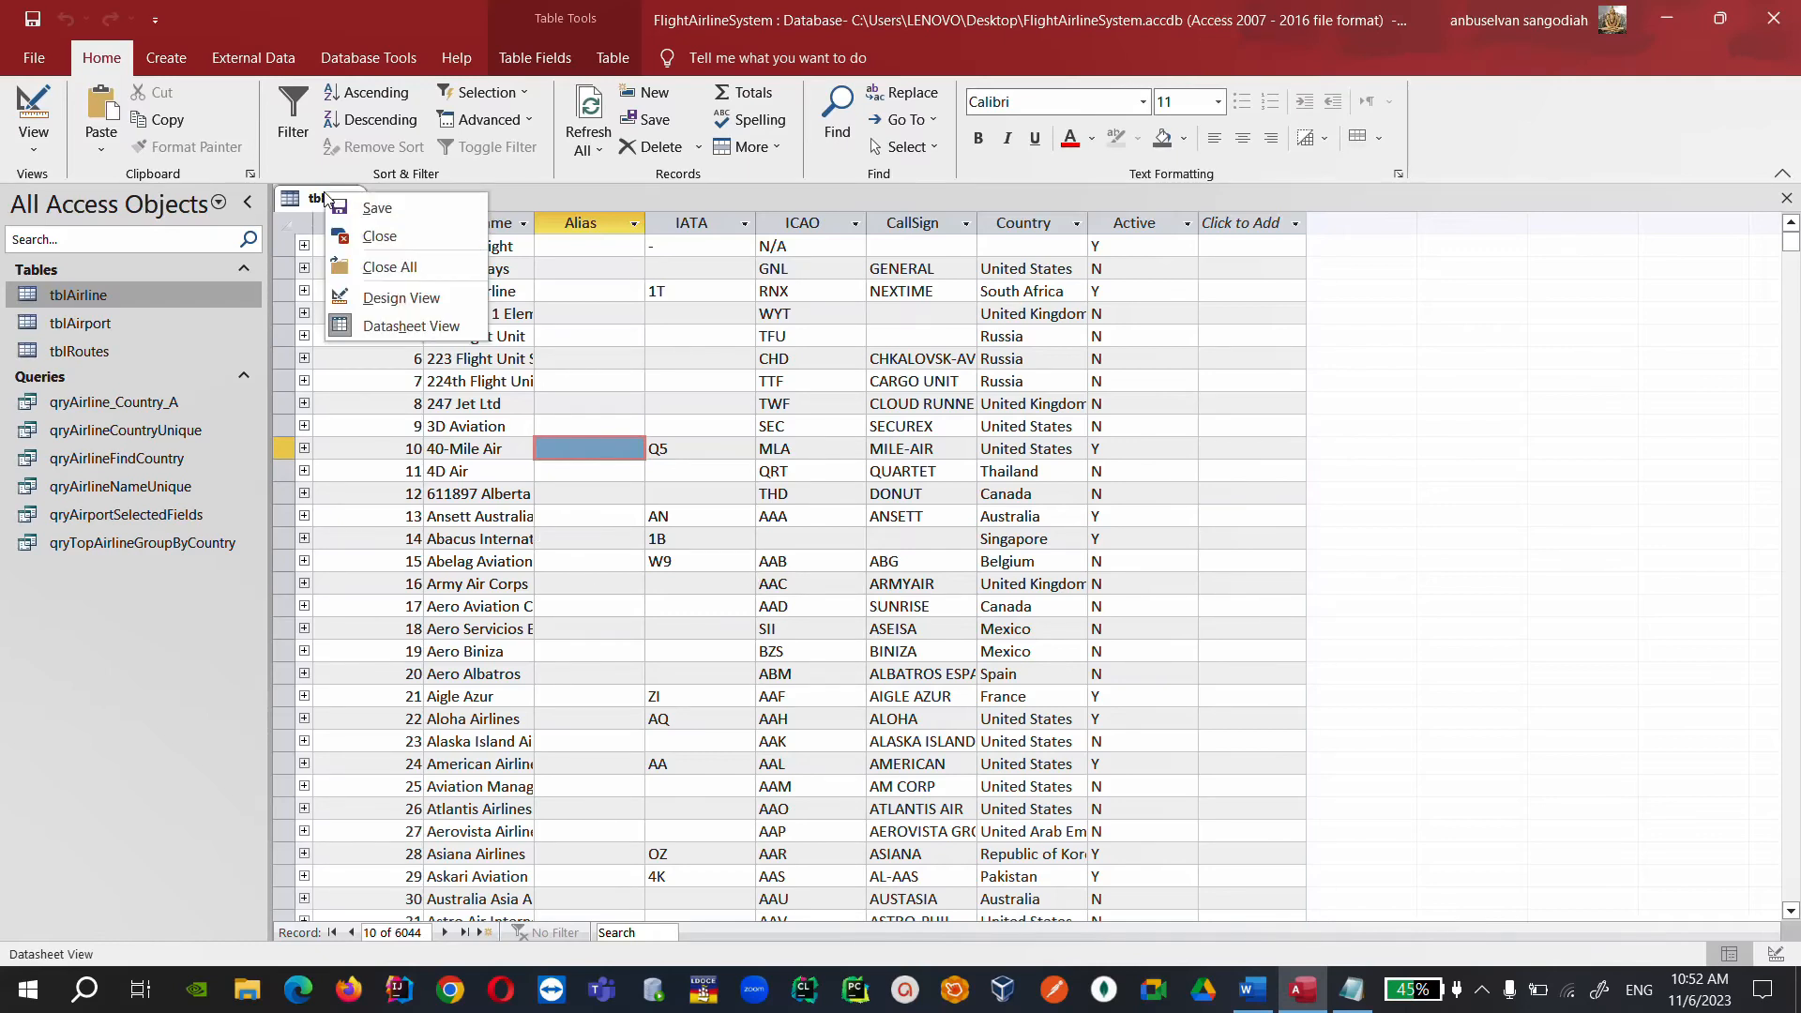
{"action": "left_click", "coordinate": [375, 246]}
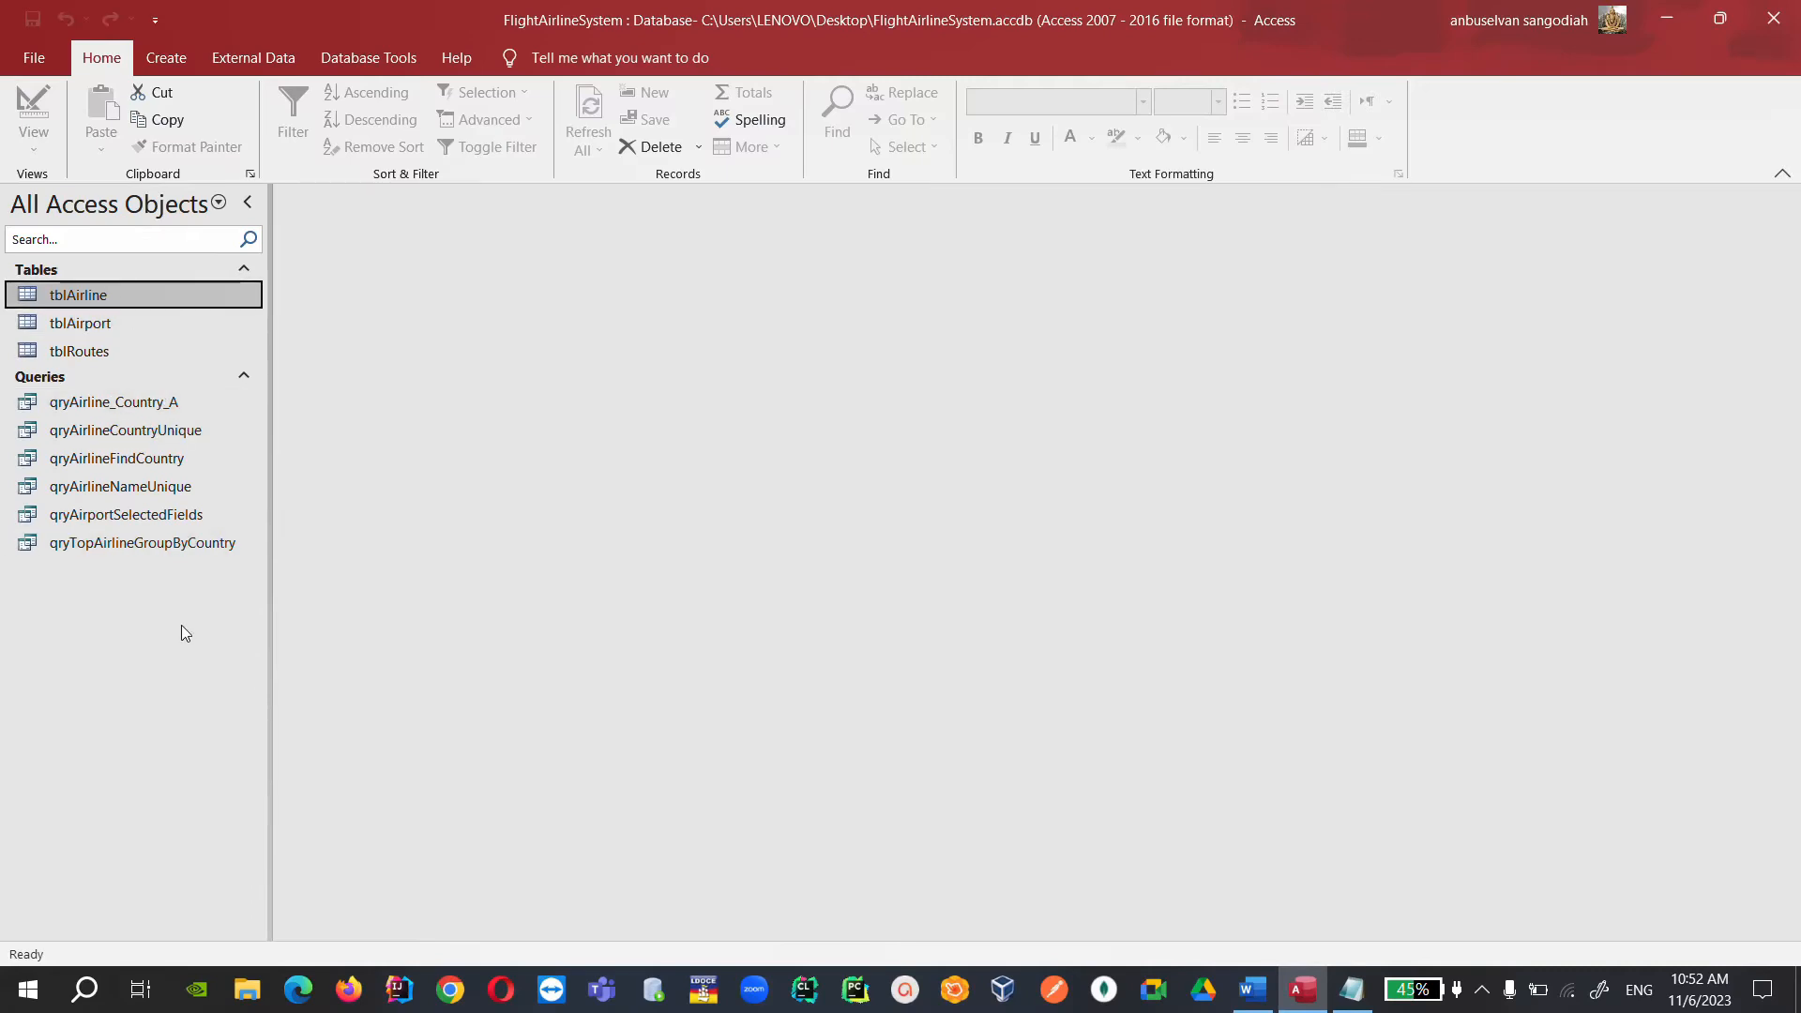
Use the Form Wizard to set up a columnar form containing all fields of tblAirline.
{"action": "left_click", "coordinate": [166, 57]}
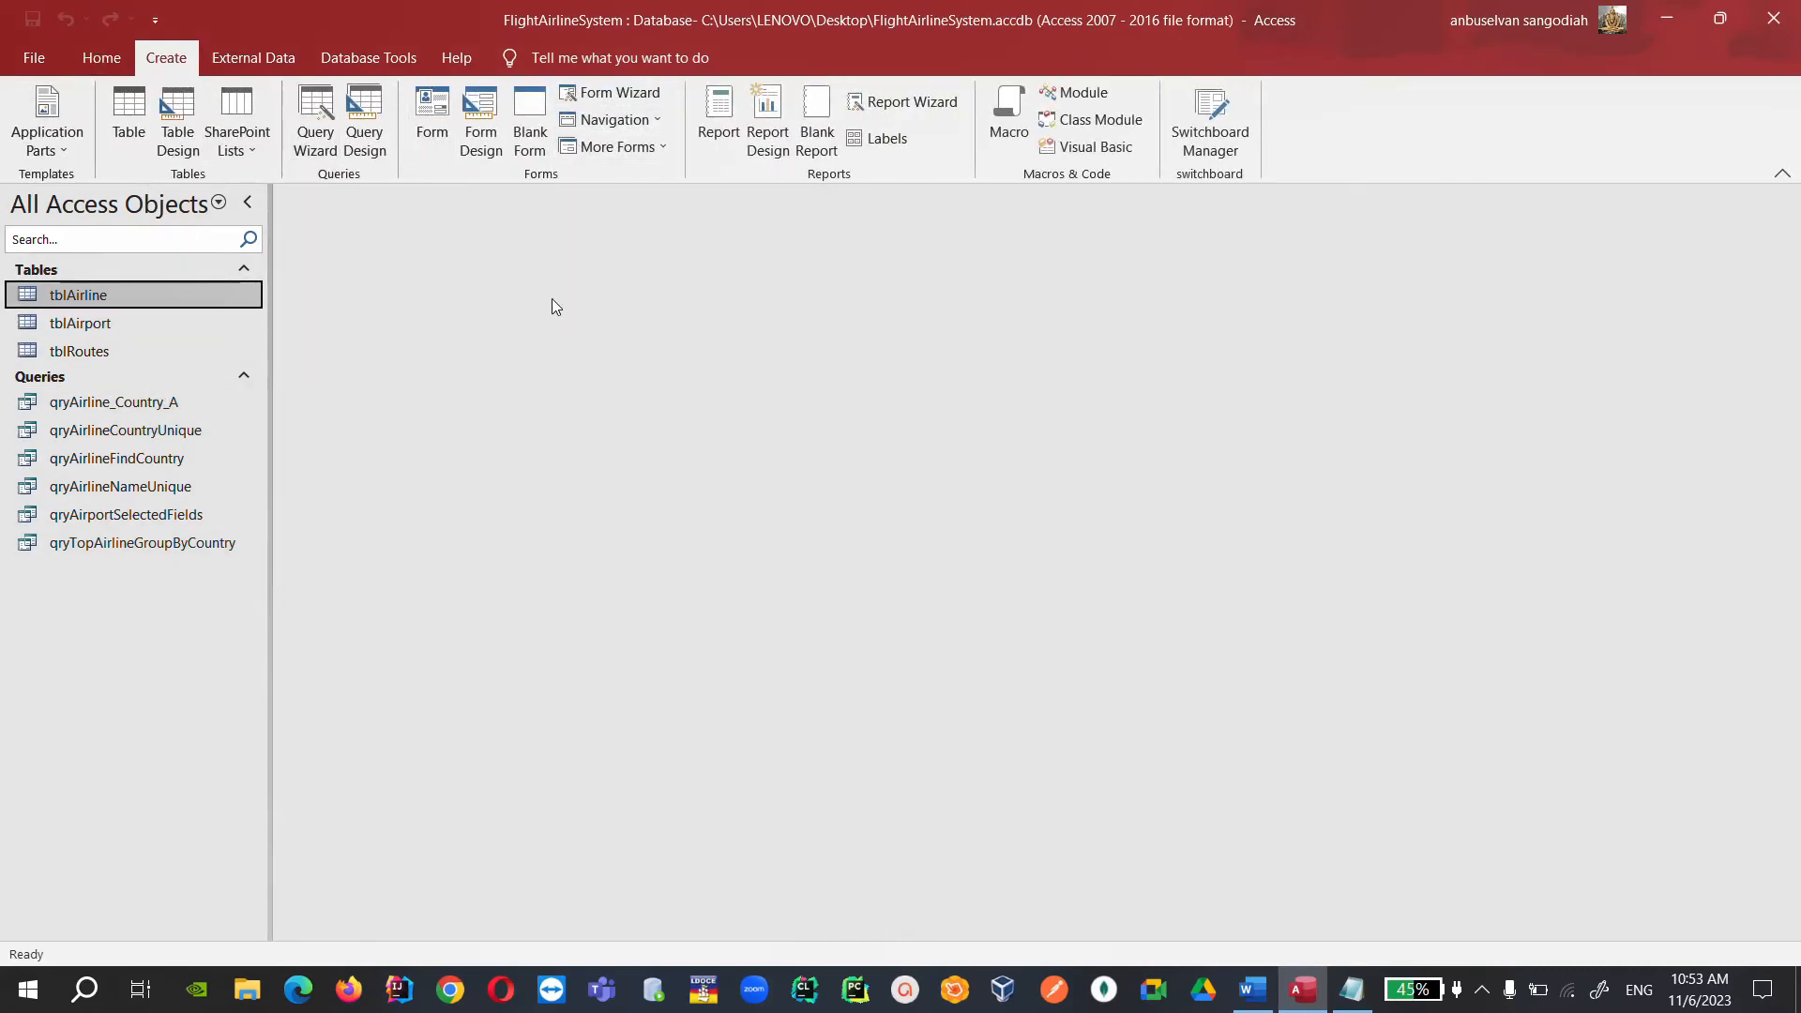
{"action": "left_click", "coordinate": [591, 94]}
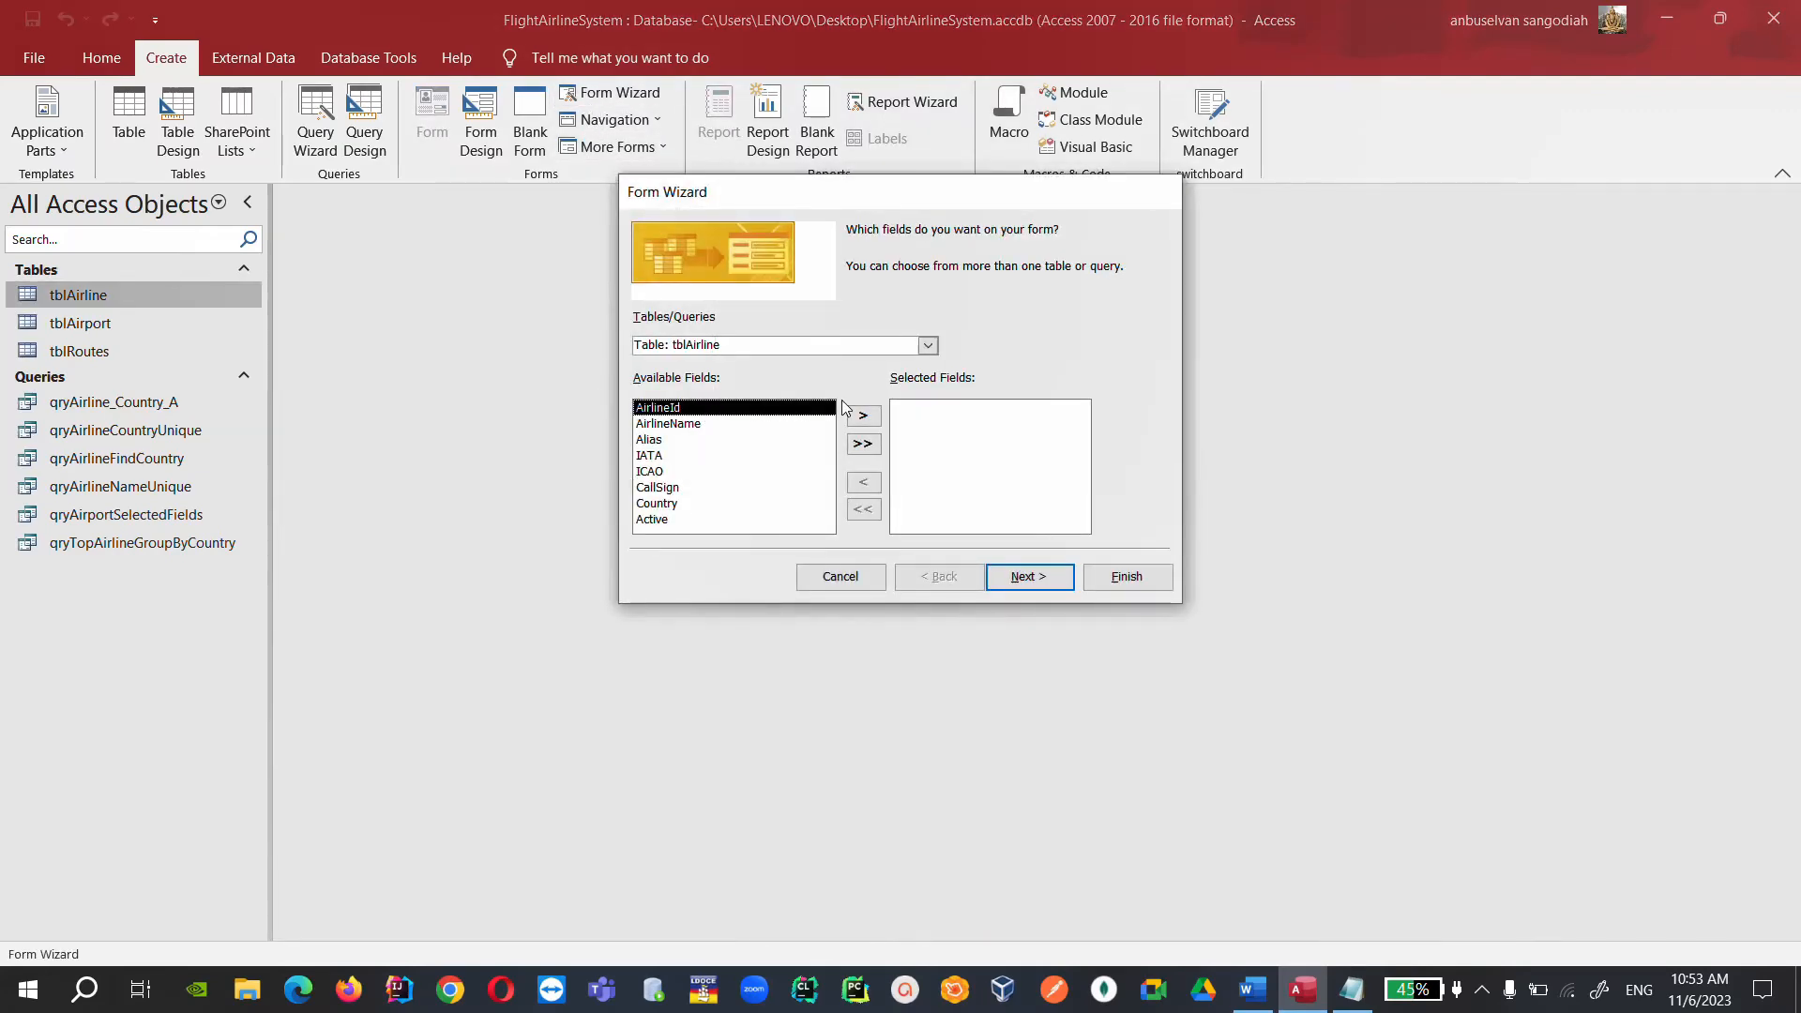
{"action": "left_click", "coordinate": [863, 444]}
{"action": "left_click", "coordinate": [1029, 576]}
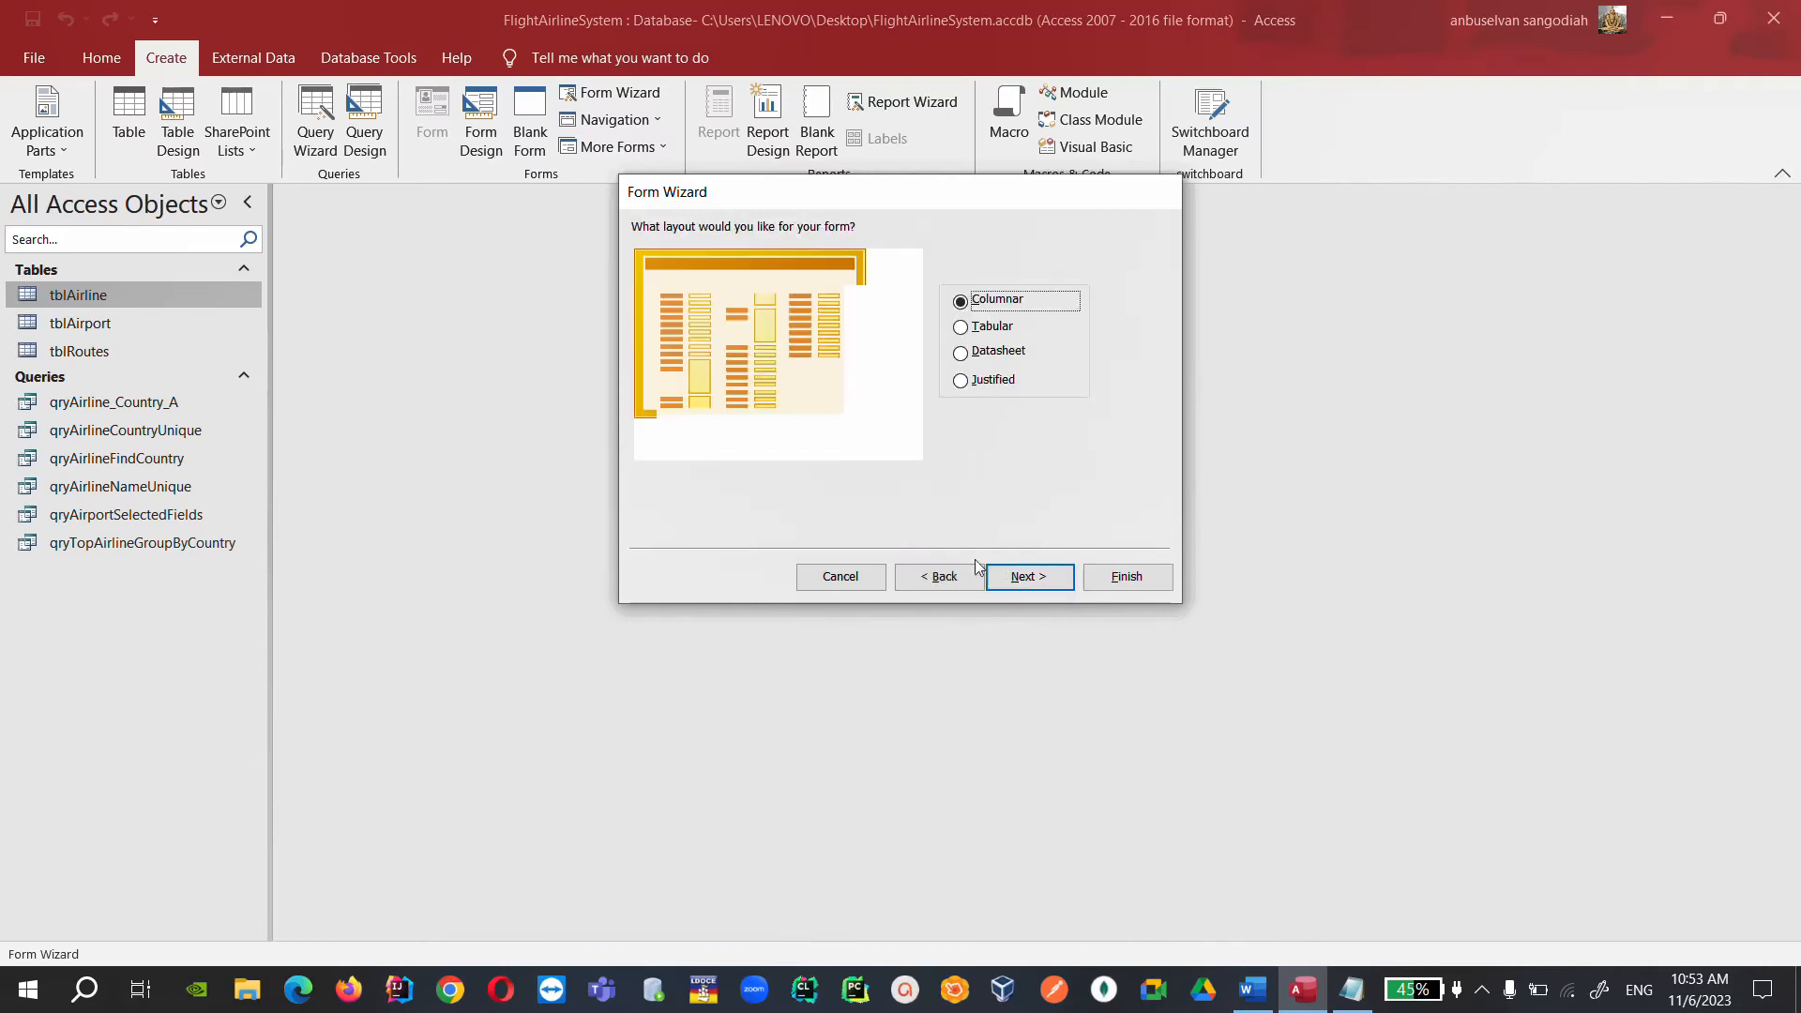
{"action": "left_click", "coordinate": [1029, 576]}
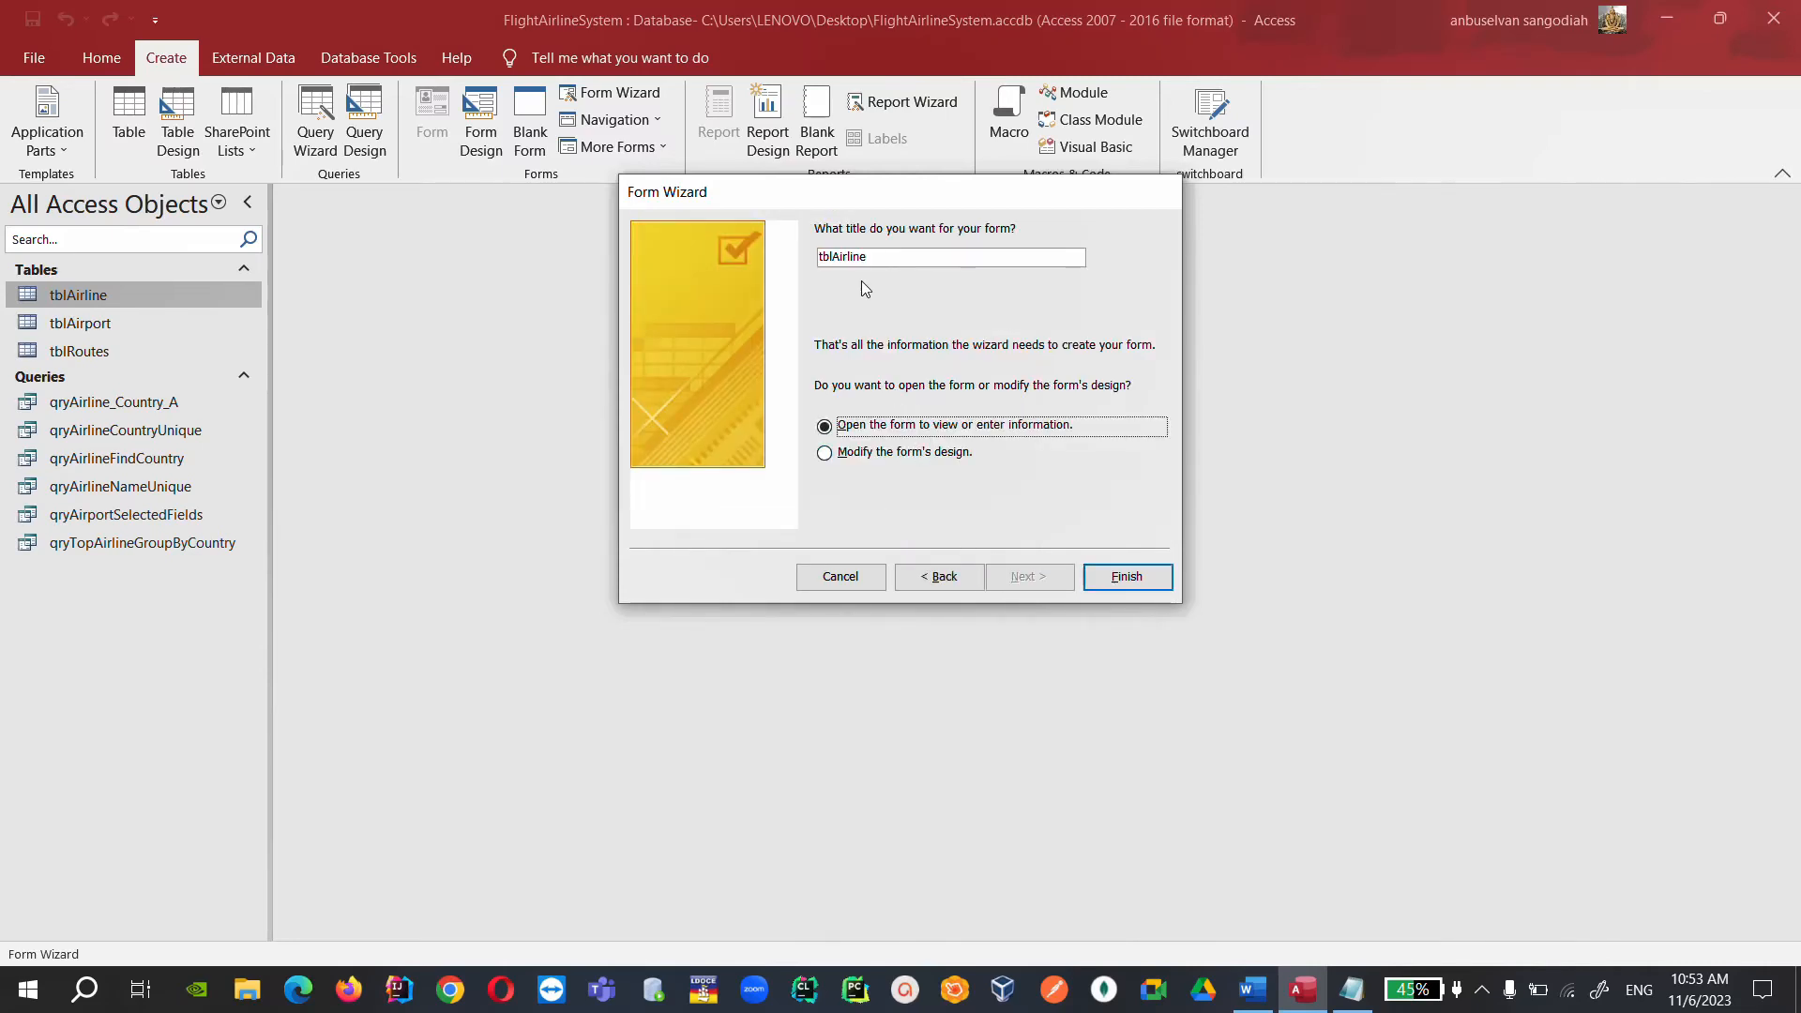
Title the form frmAirline and finish the wizard, opening the form to view its data.
{"action": "left_click", "coordinate": [935, 255]}
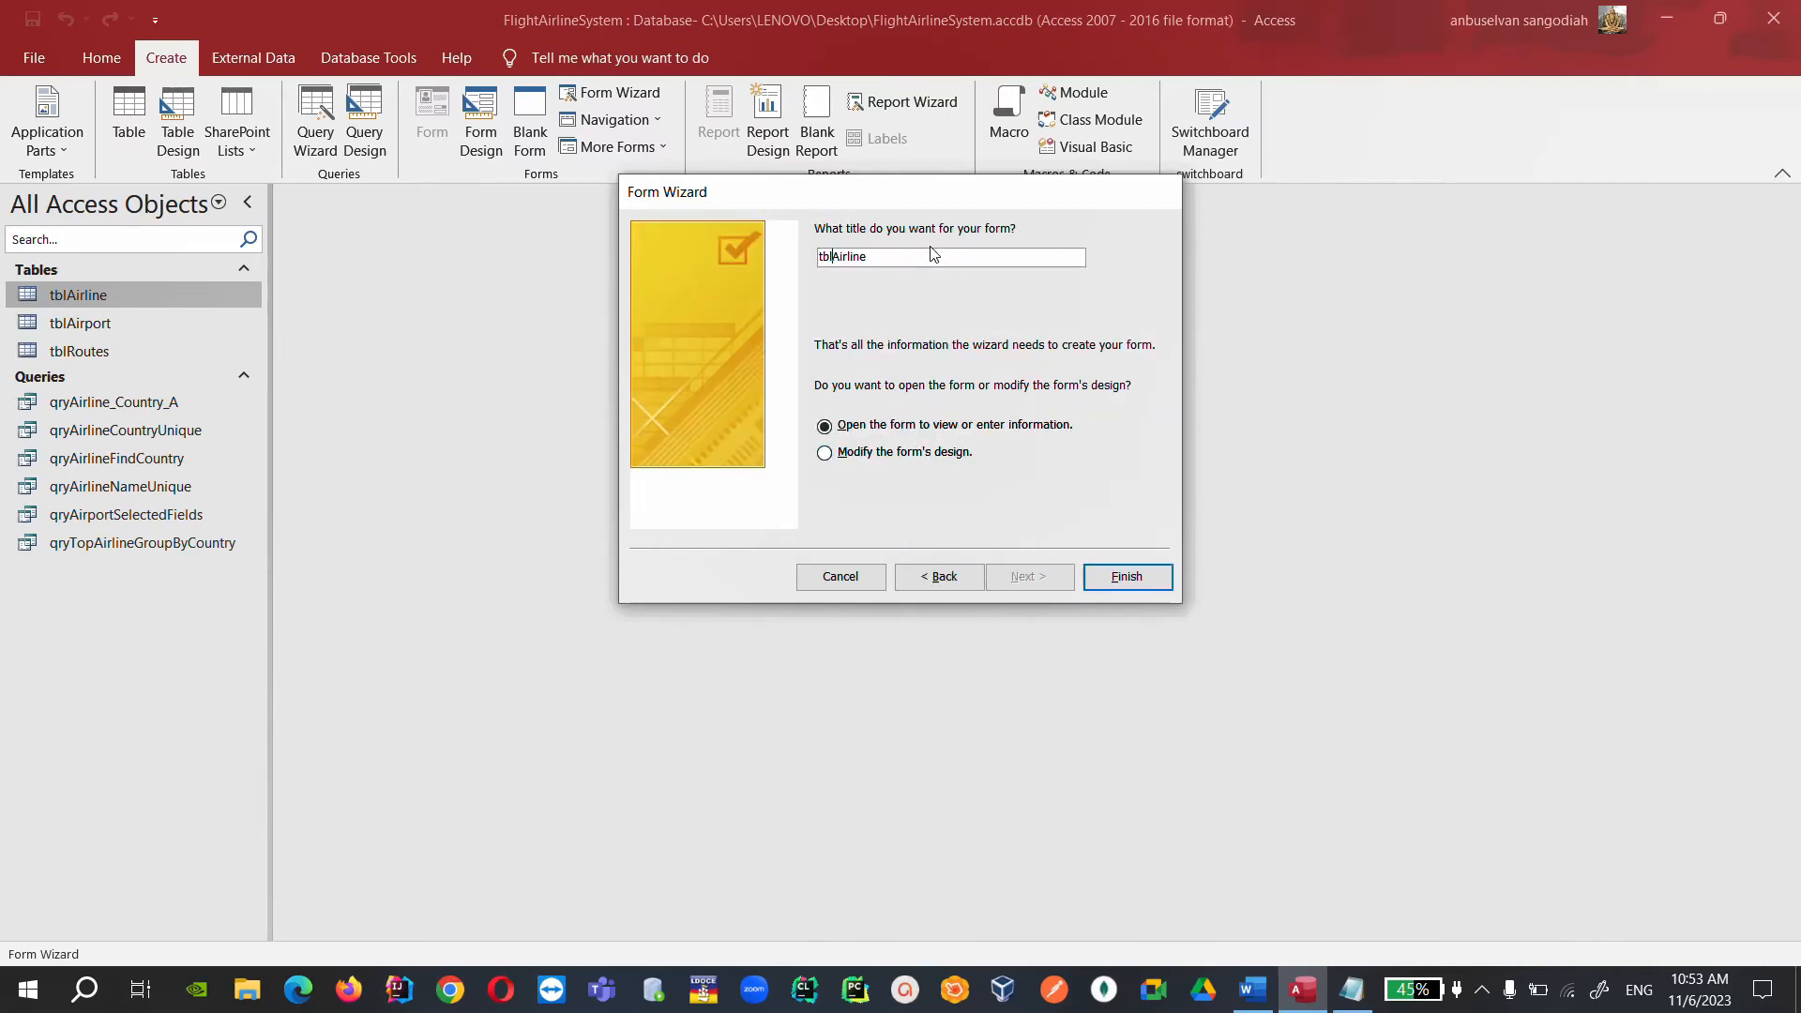
{"action": "key", "text": "Home"}
{"action": "key", "text": "Delete"}
{"action": "key", "text": "Delete"}
{"action": "key", "text": "Delete"}
{"action": "type", "text": "frm"}
{"action": "left_click", "coordinate": [1125, 576]}
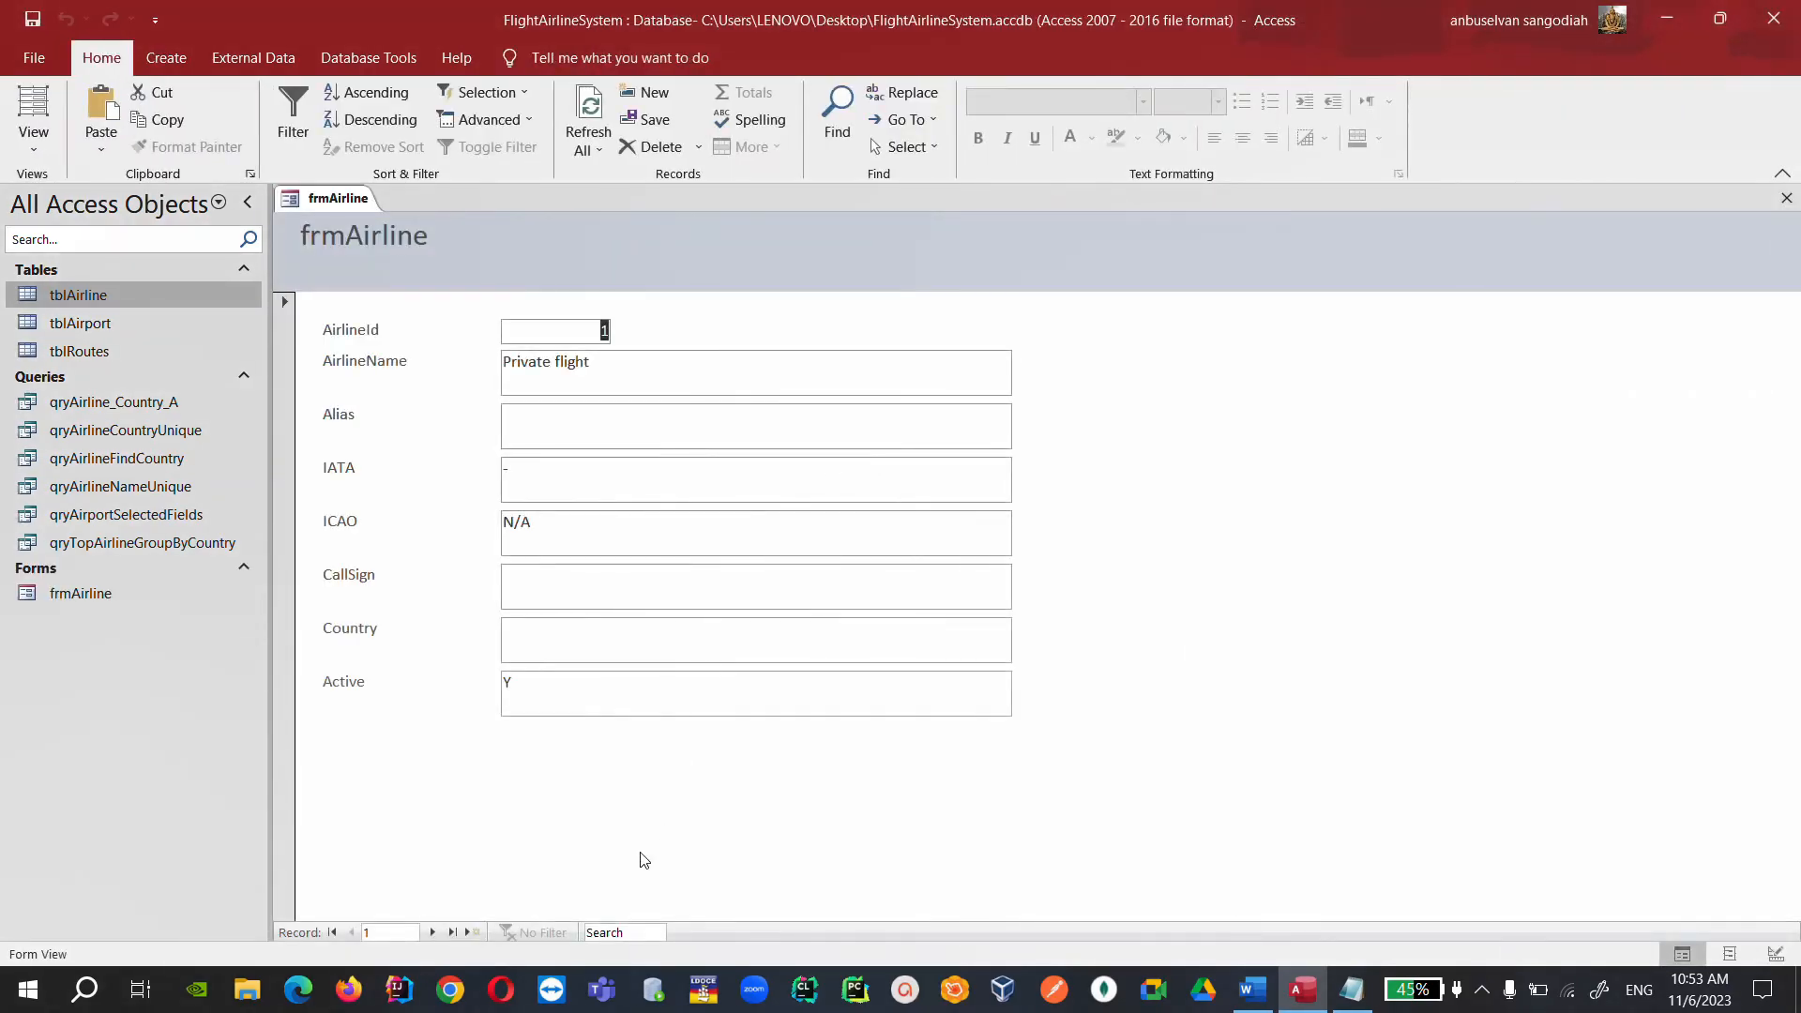
Step forward through the airline records in the form, from the first record to record 14.
{"action": "left_click", "coordinate": [433, 933]}
{"action": "left_click", "coordinate": [432, 933]}
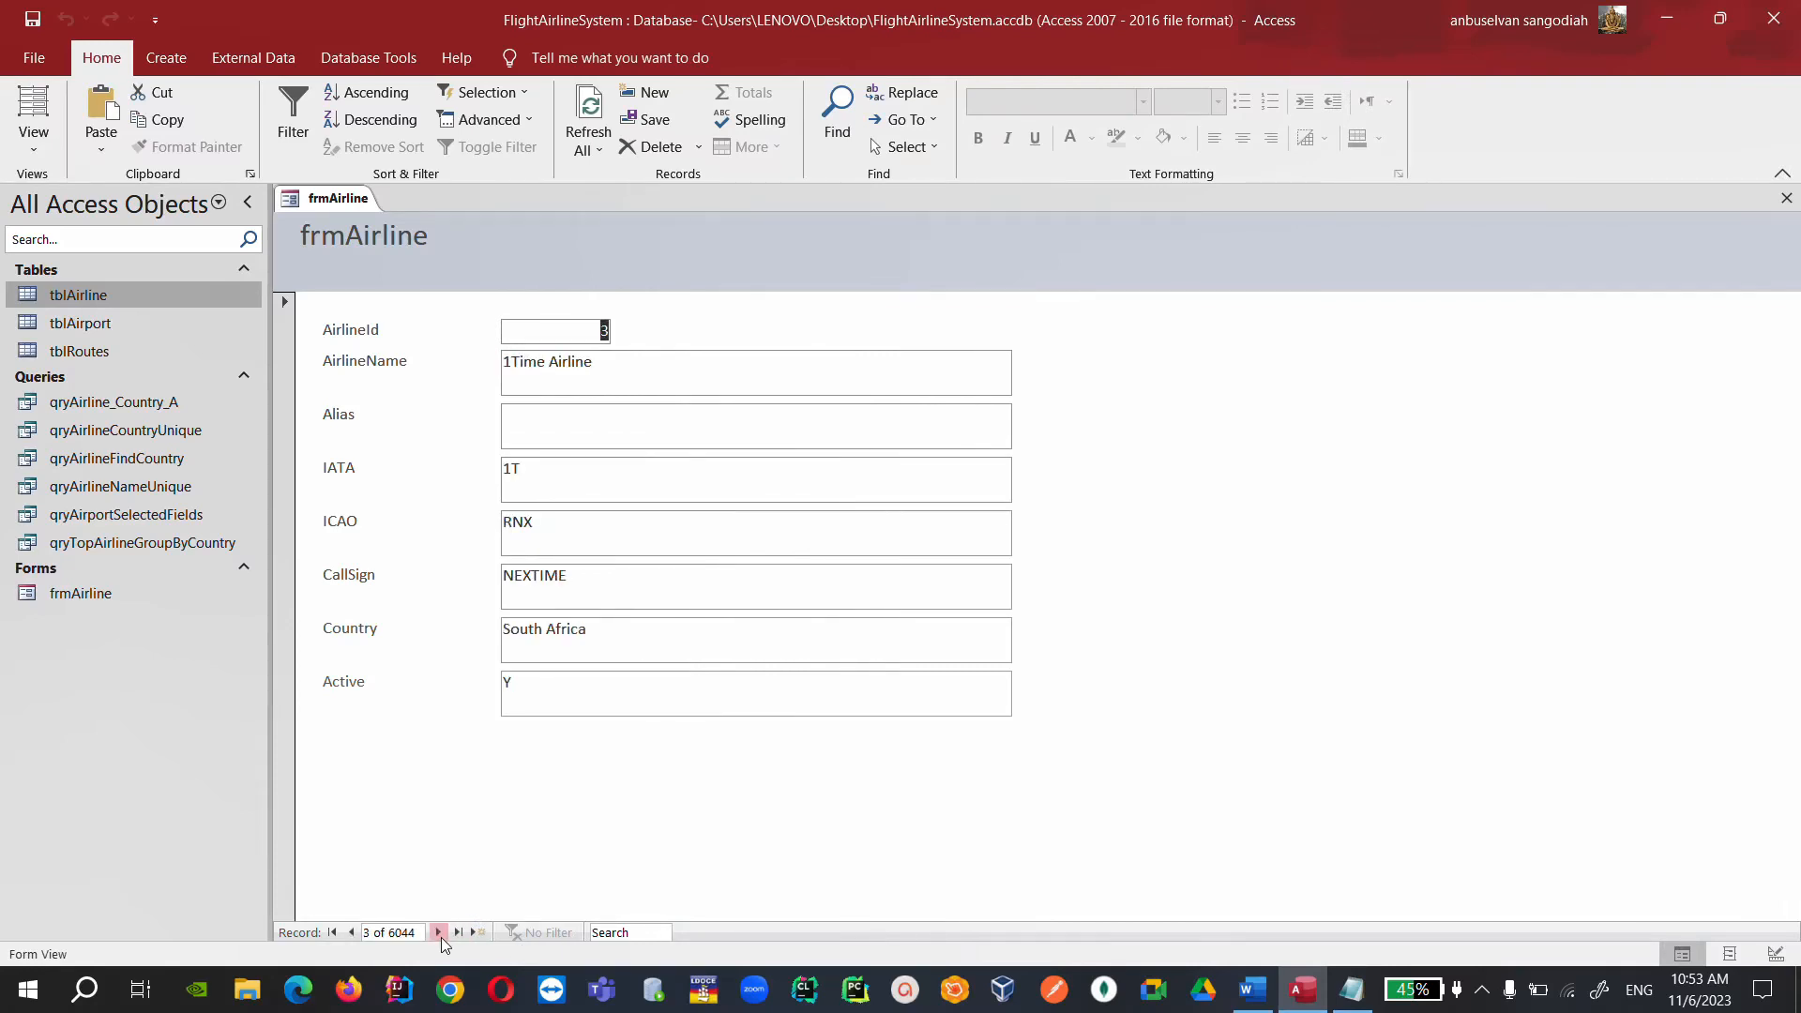
{"action": "left_click", "coordinate": [433, 932]}
{"action": "left_click", "coordinate": [433, 932]}
{"action": "left_click", "coordinate": [432, 932]}
{"action": "left_click", "coordinate": [432, 932]}
{"action": "left_click", "coordinate": [432, 932]}
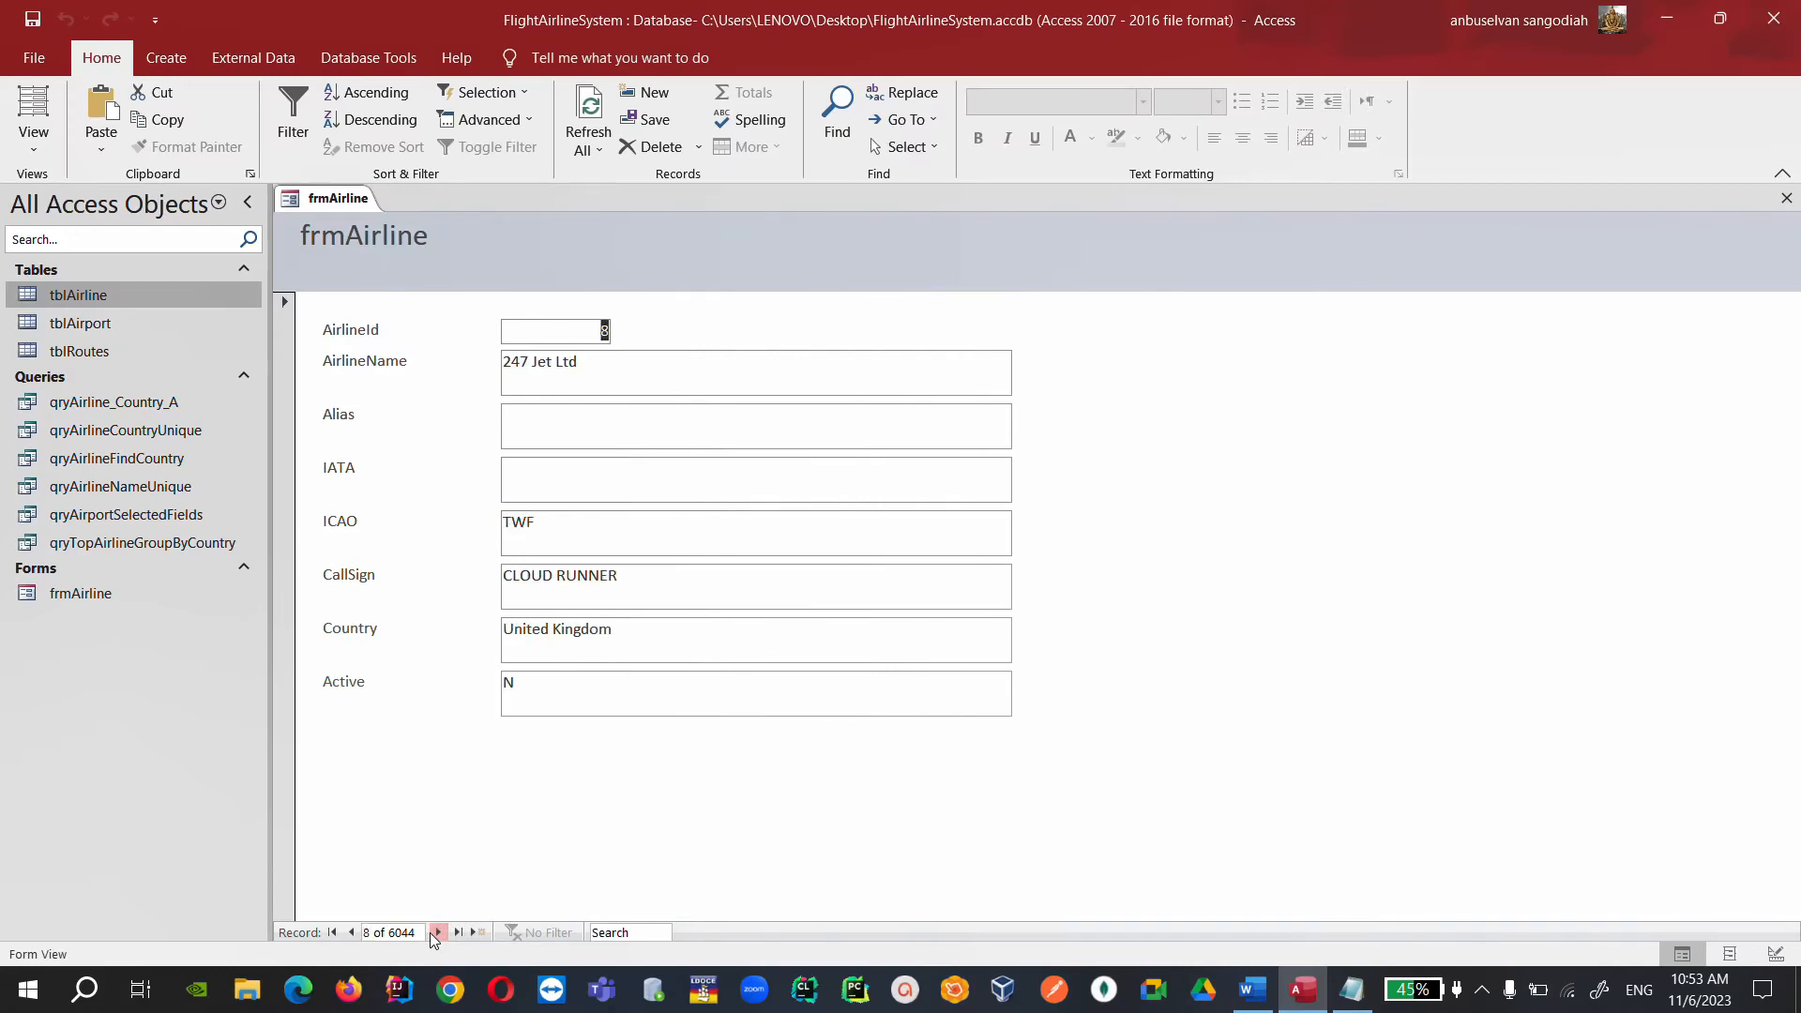
{"action": "left_click", "coordinate": [433, 932]}
{"action": "left_click", "coordinate": [432, 932]}
{"action": "double_click", "coordinate": [432, 933]}
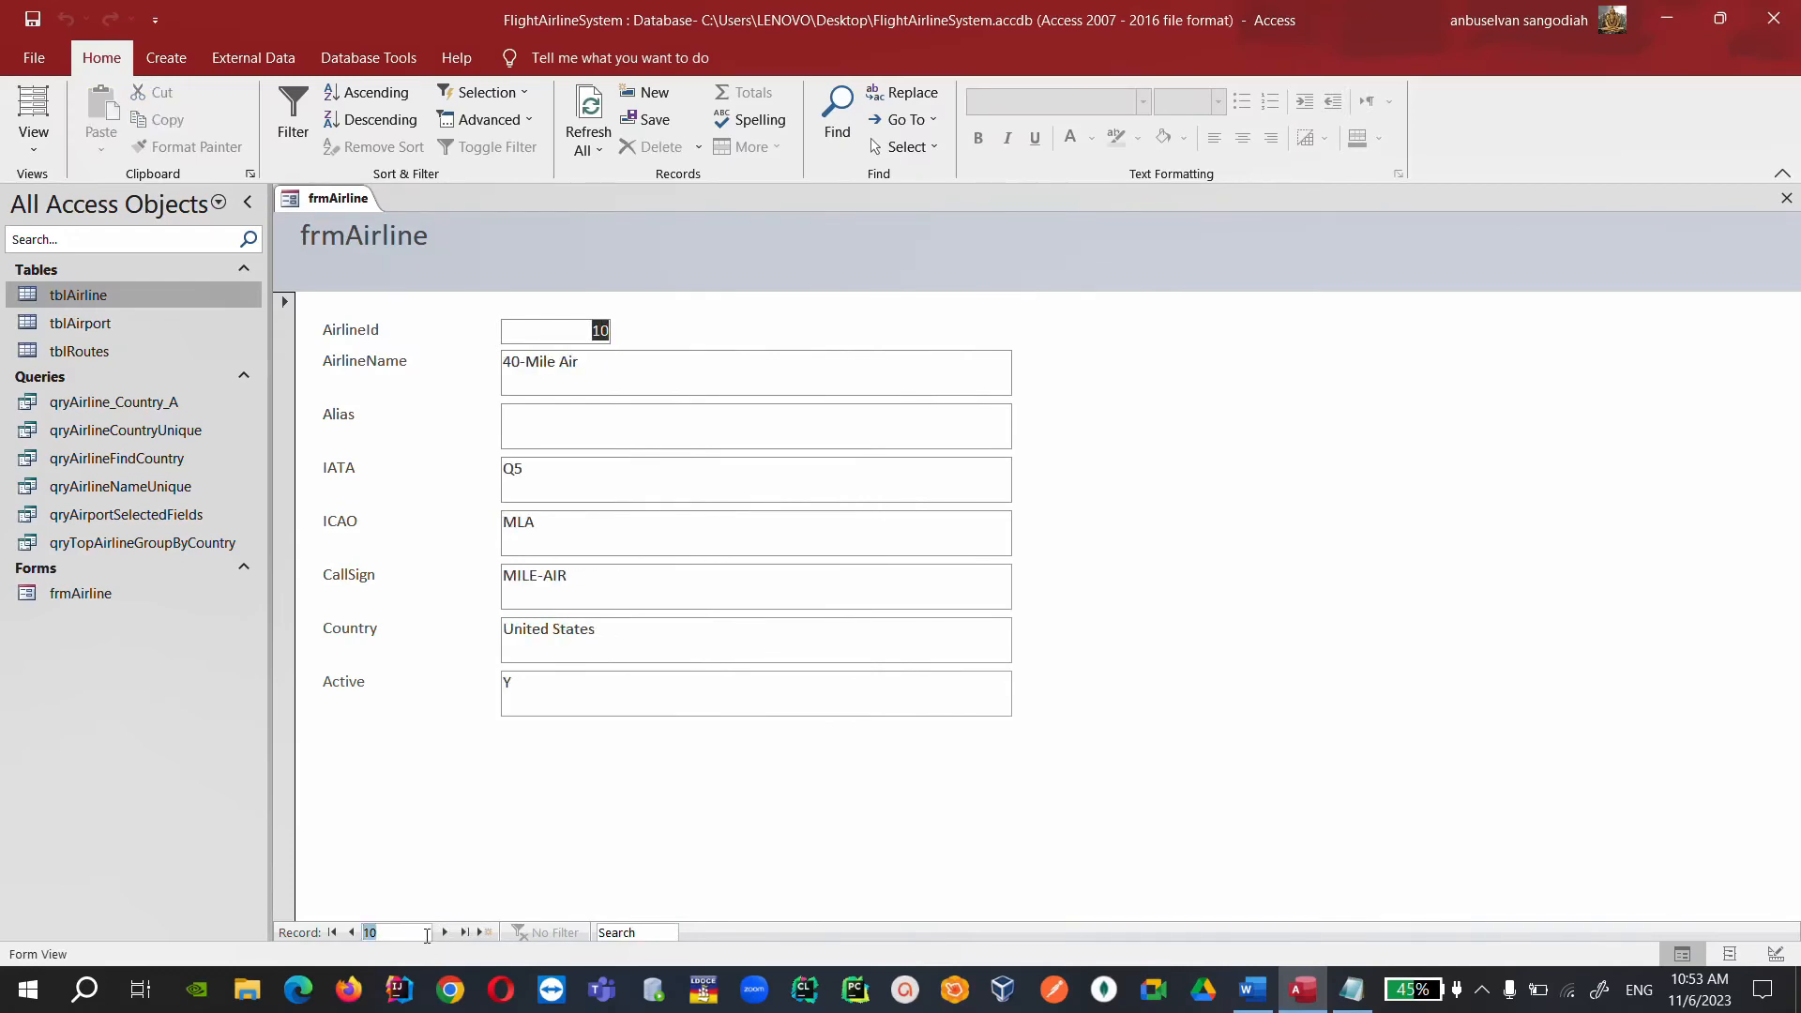
{"action": "left_click", "coordinate": [445, 933]}
{"action": "left_click", "coordinate": [445, 932]}
{"action": "left_click", "coordinate": [445, 933]}
{"action": "left_click", "coordinate": [445, 932]}
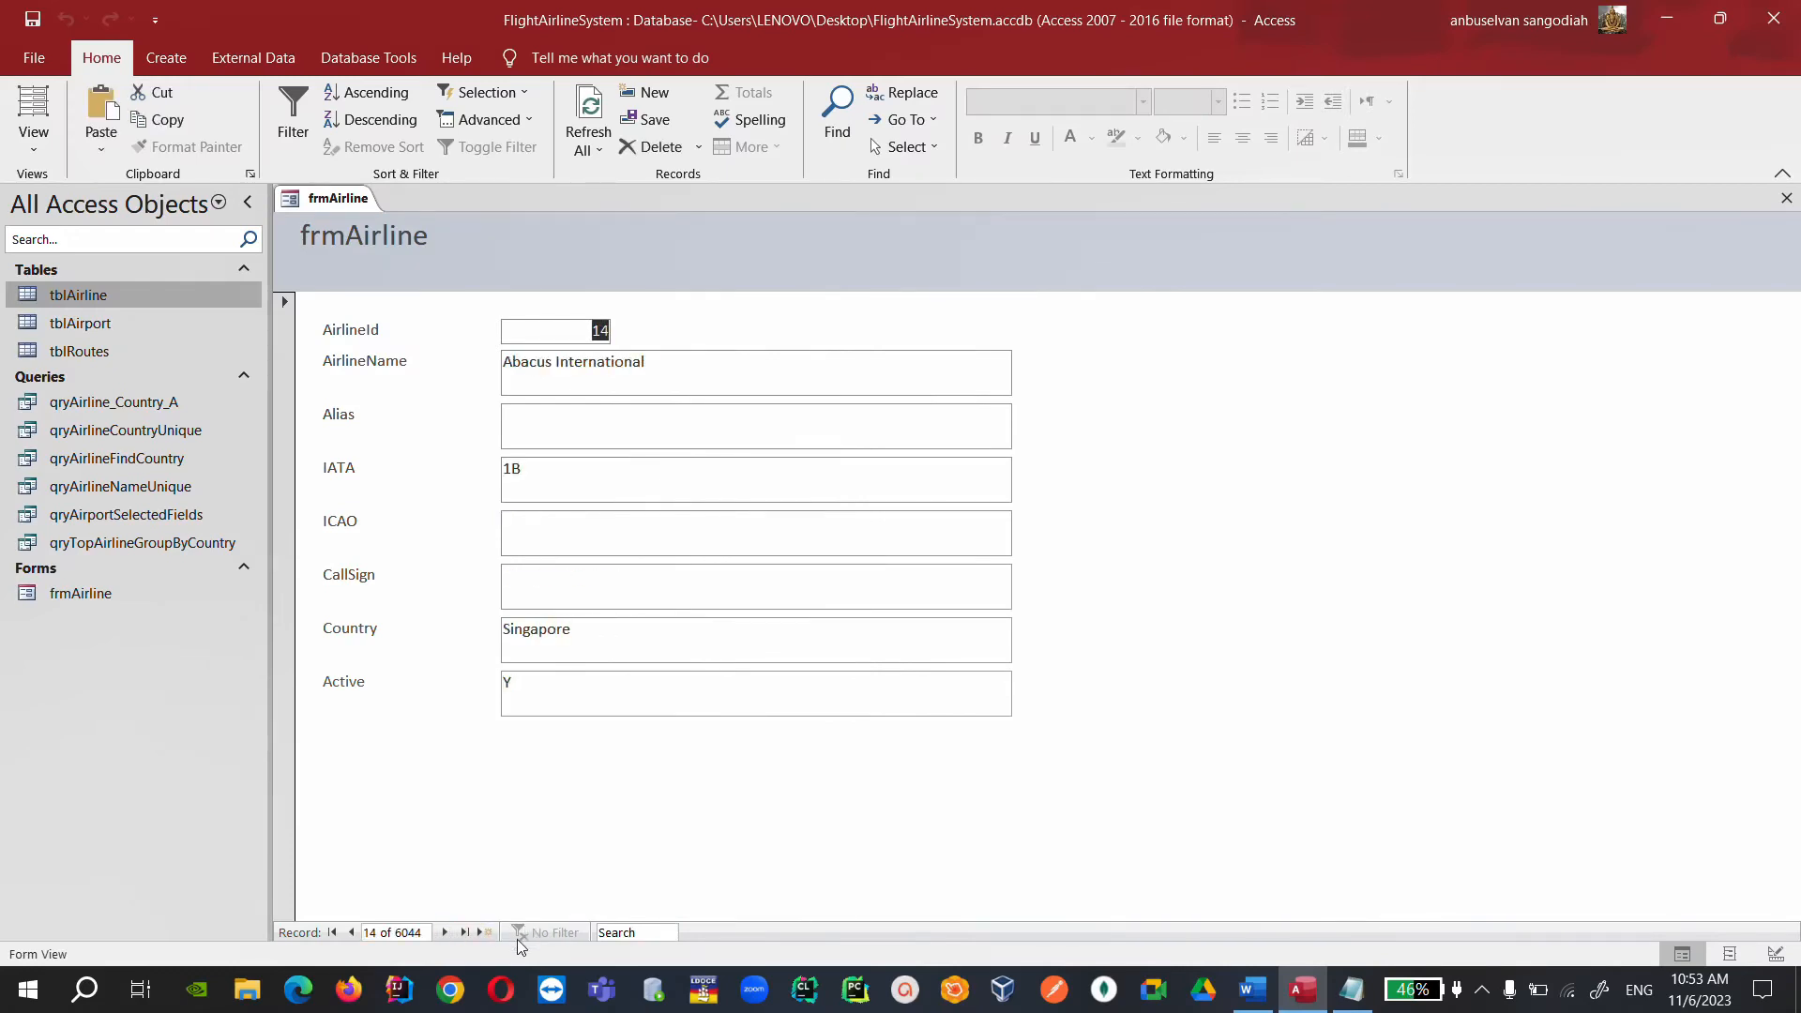
Search the form's records for "cana", check the matching Country value, and clear the search text.
{"action": "left_click", "coordinate": [624, 932]}
{"action": "type", "text": "cana"}
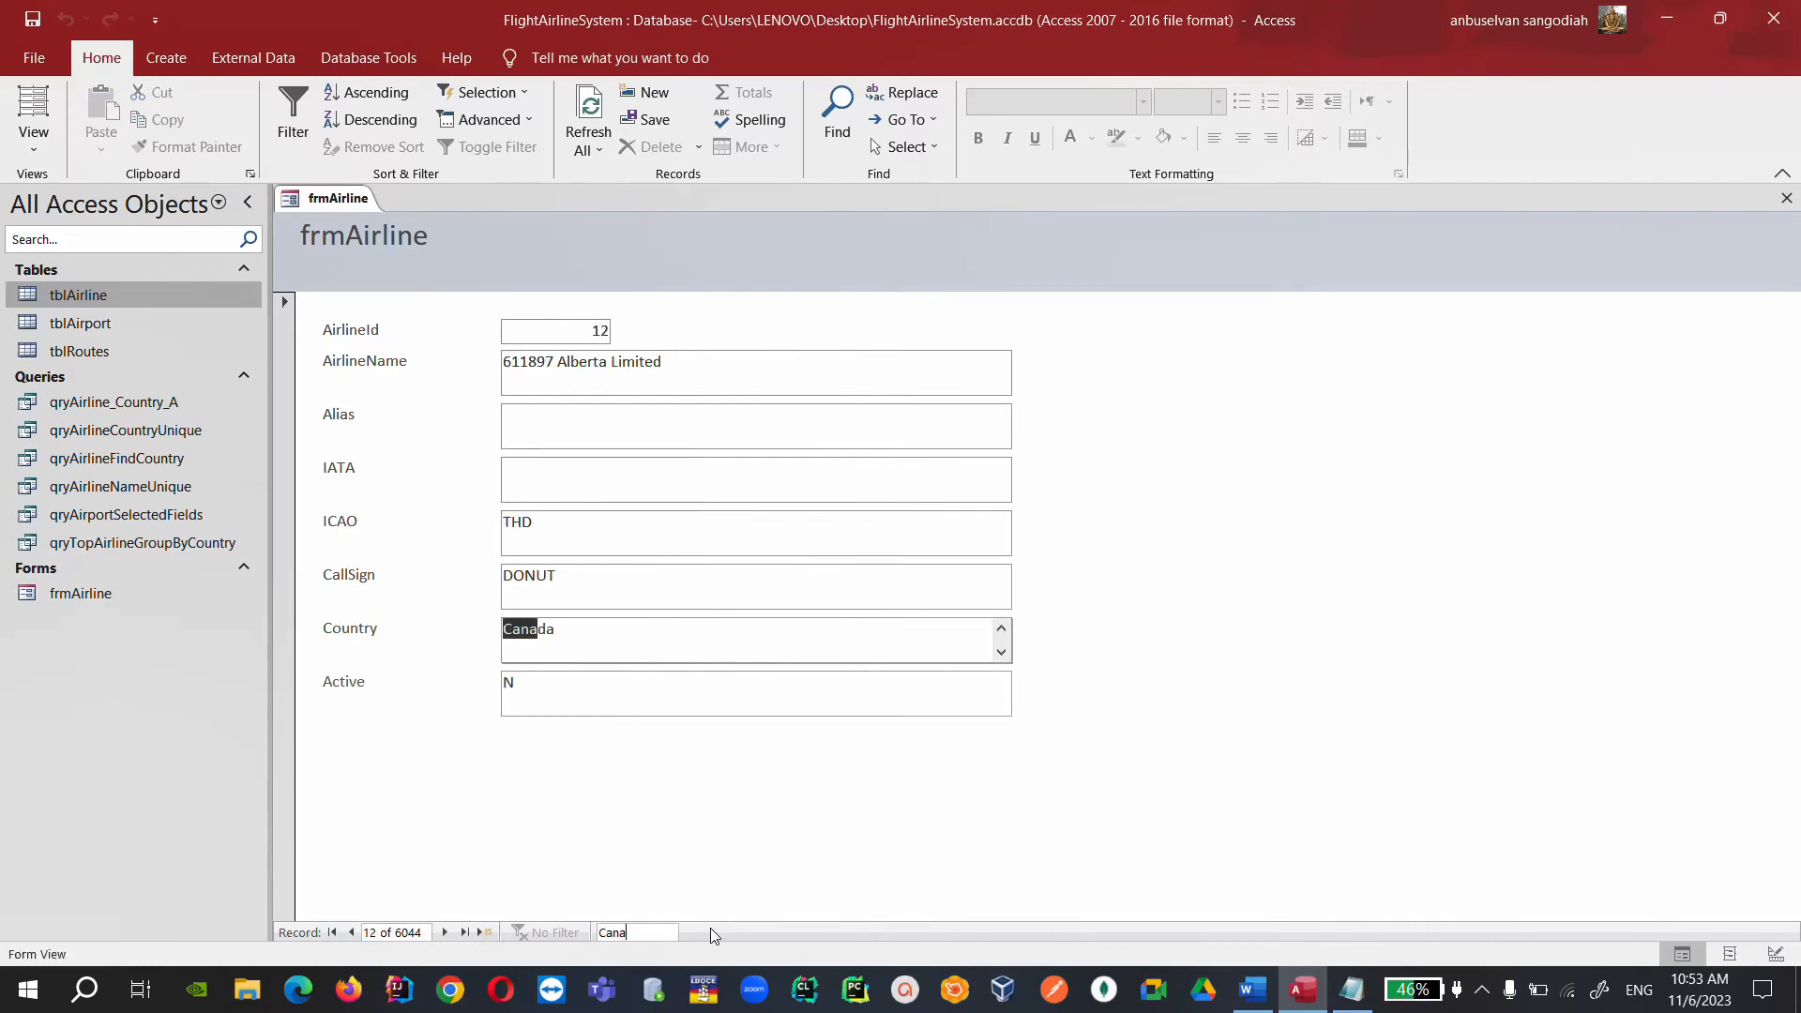
{"action": "left_click", "coordinate": [573, 634]}
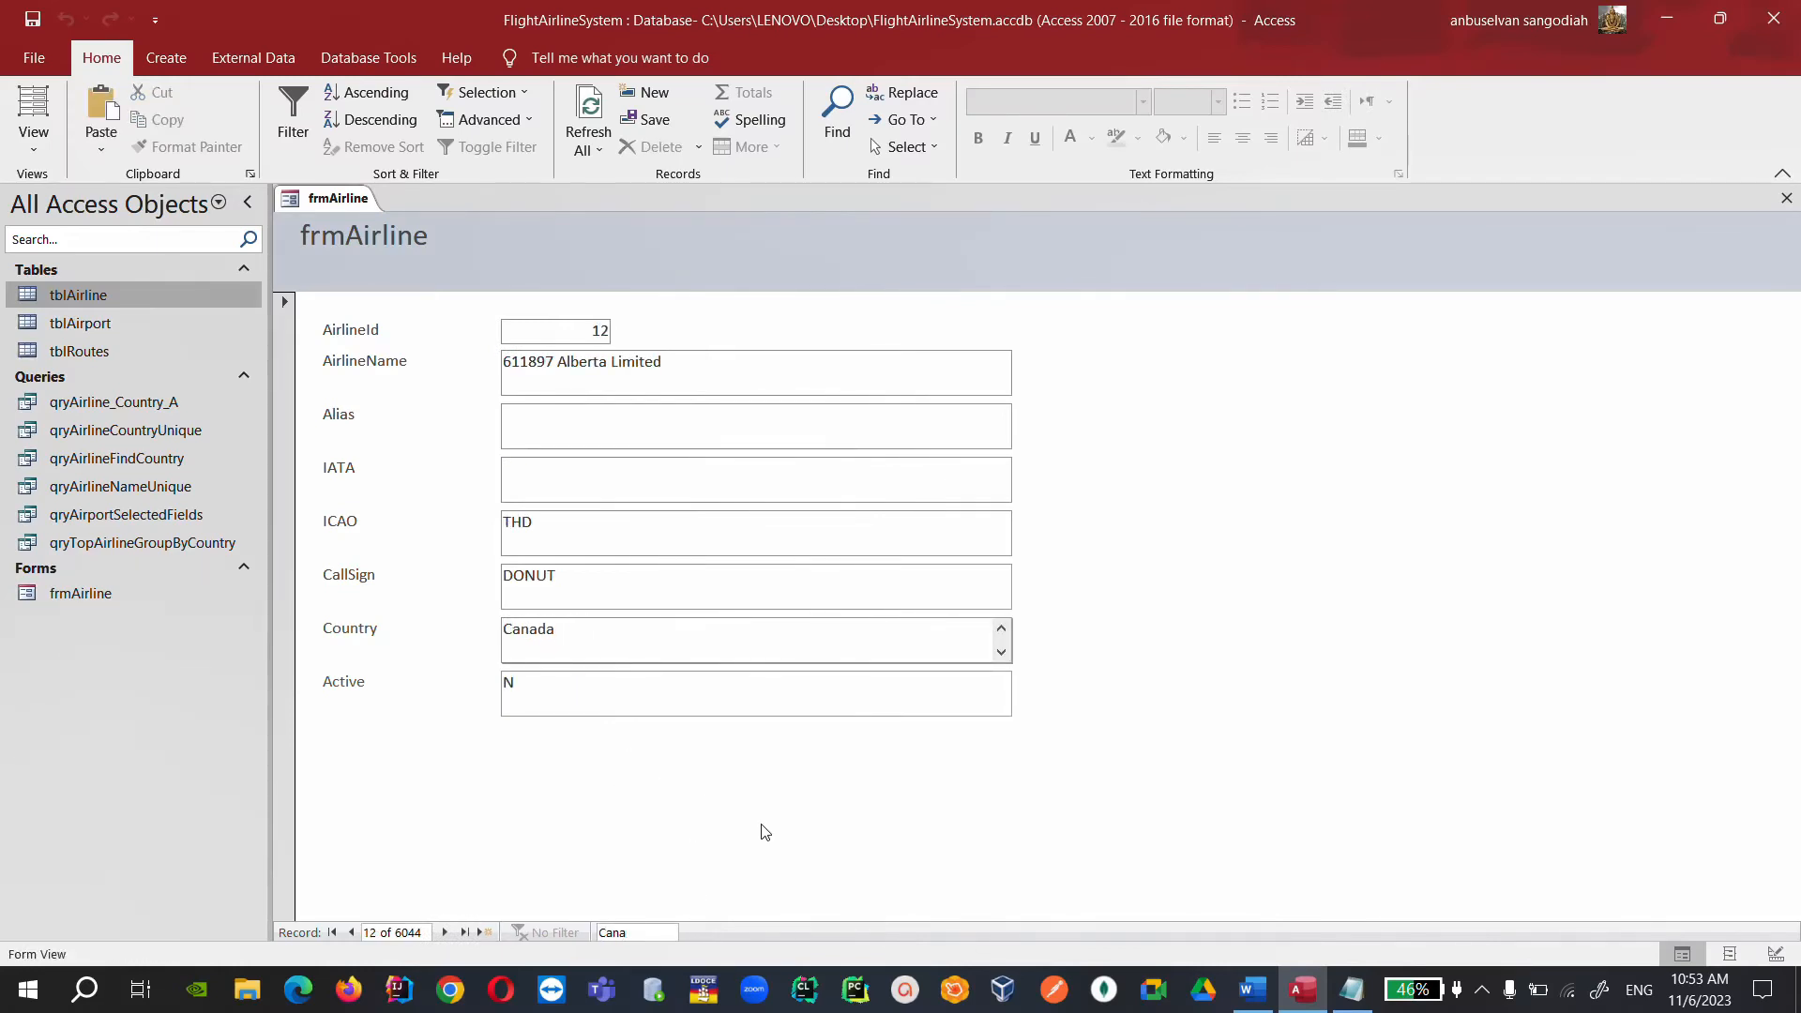
{"action": "left_click", "coordinate": [621, 929]}
{"action": "key", "text": "BackSpace"}
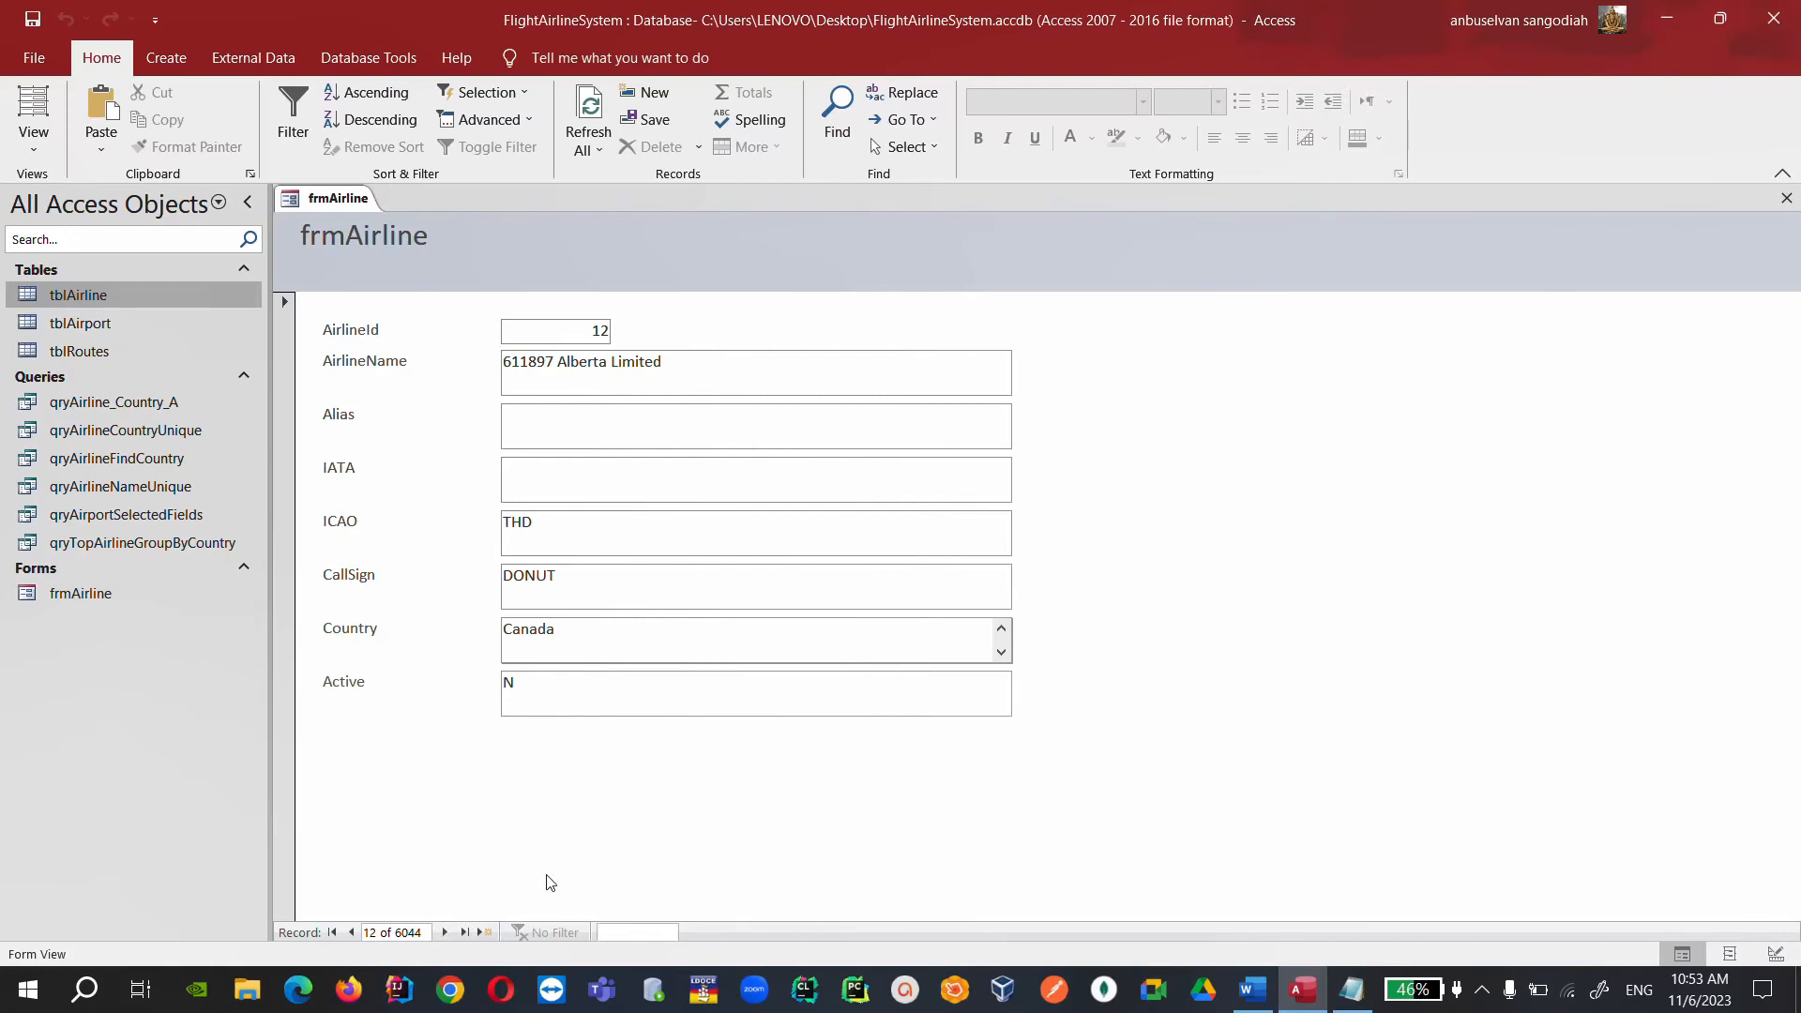
Move to the next record, jump to the last record, and return to the first.
{"action": "left_click", "coordinate": [447, 932]}
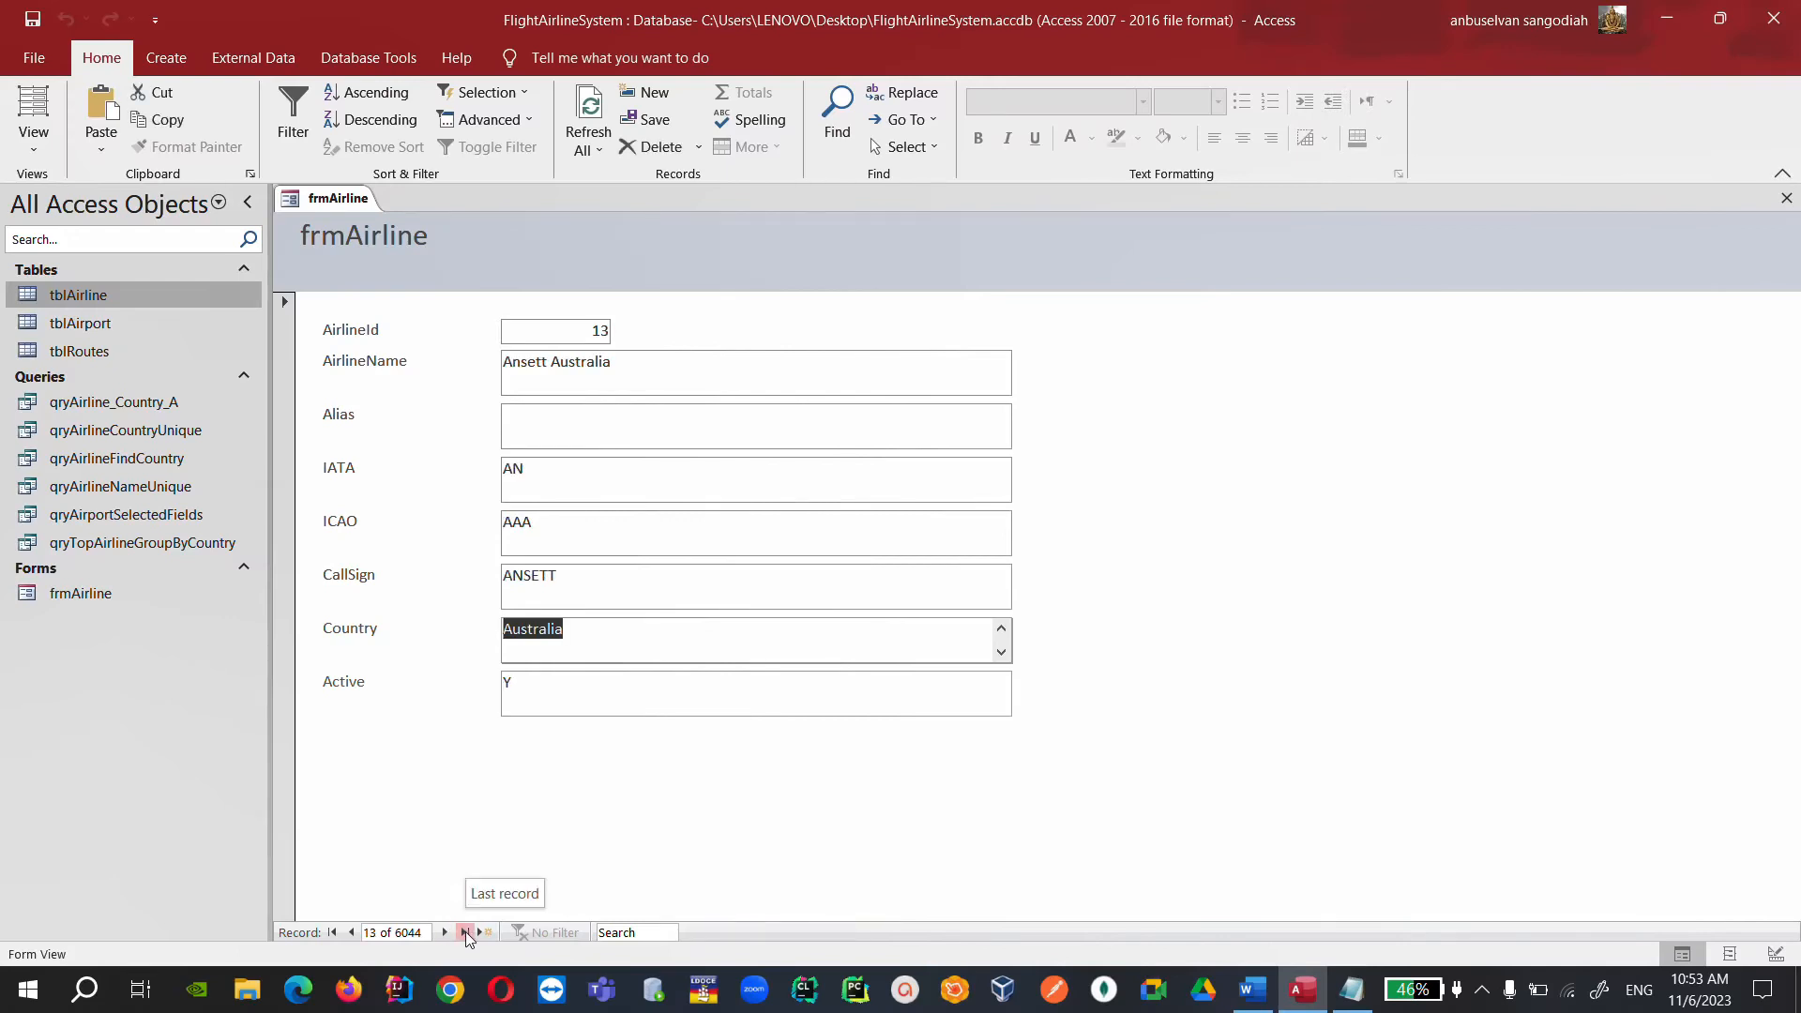
{"action": "left_click", "coordinate": [466, 932]}
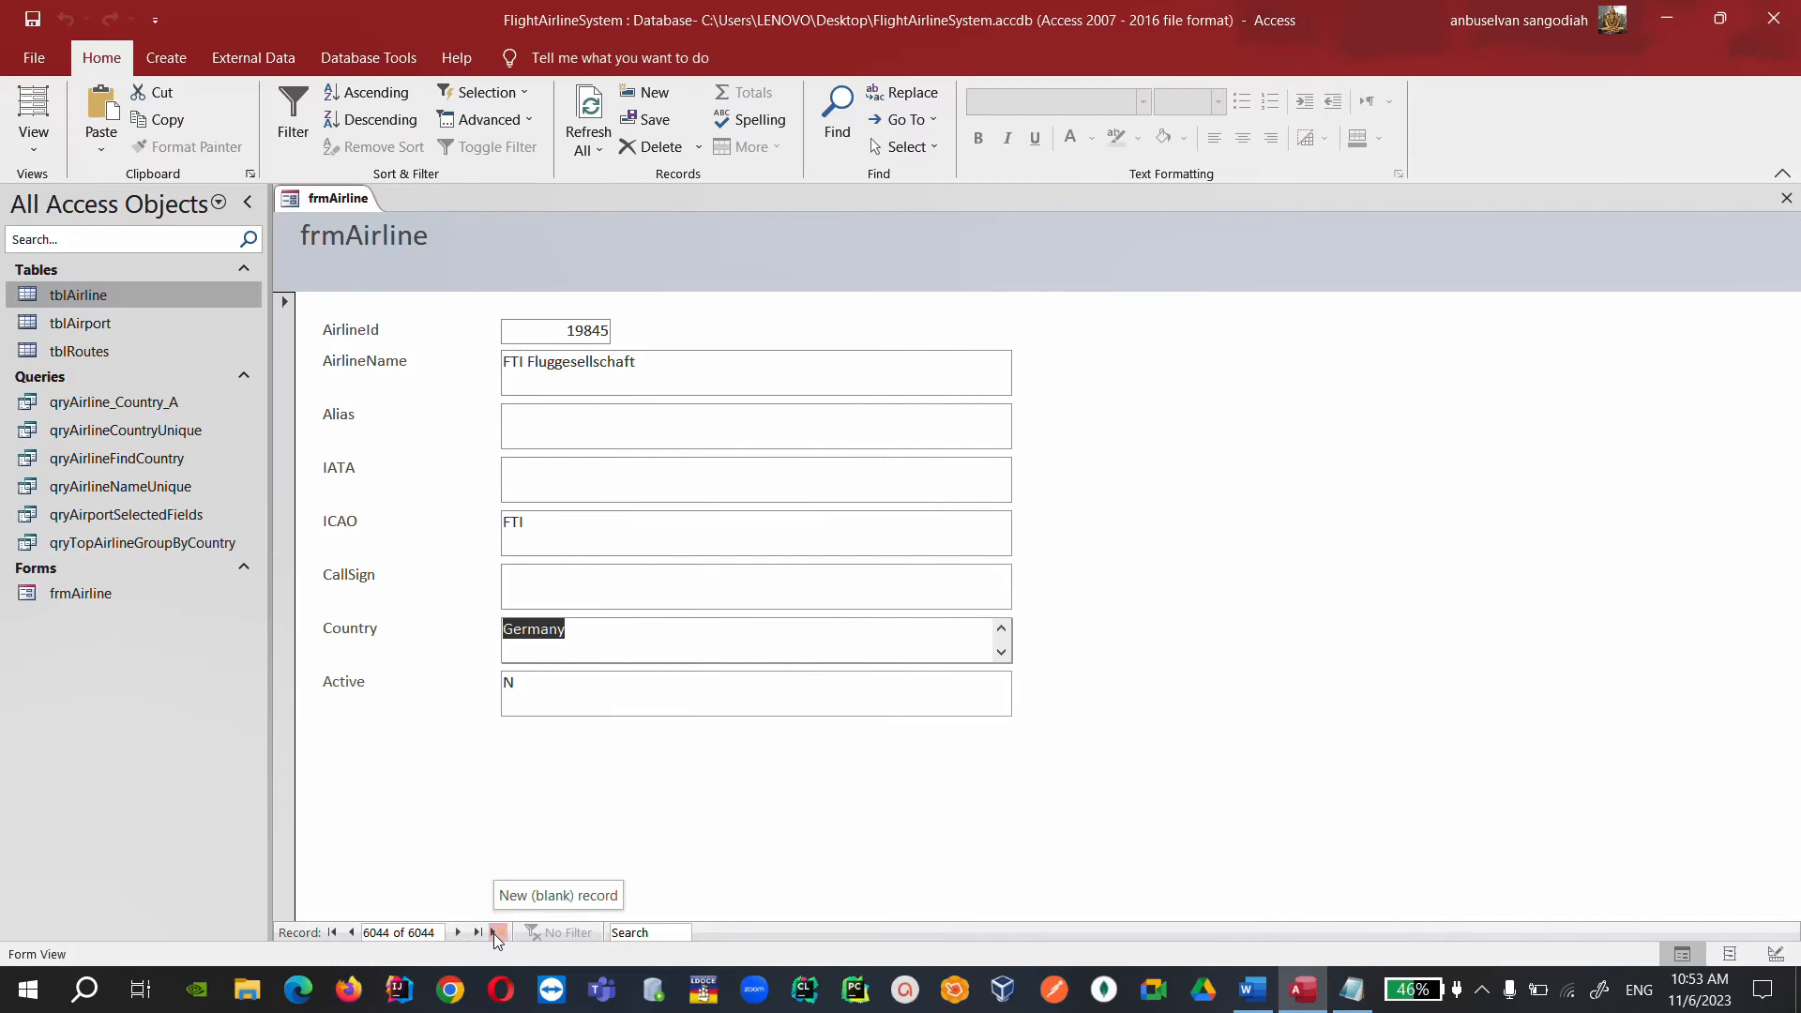
{"action": "left_click", "coordinate": [332, 932]}
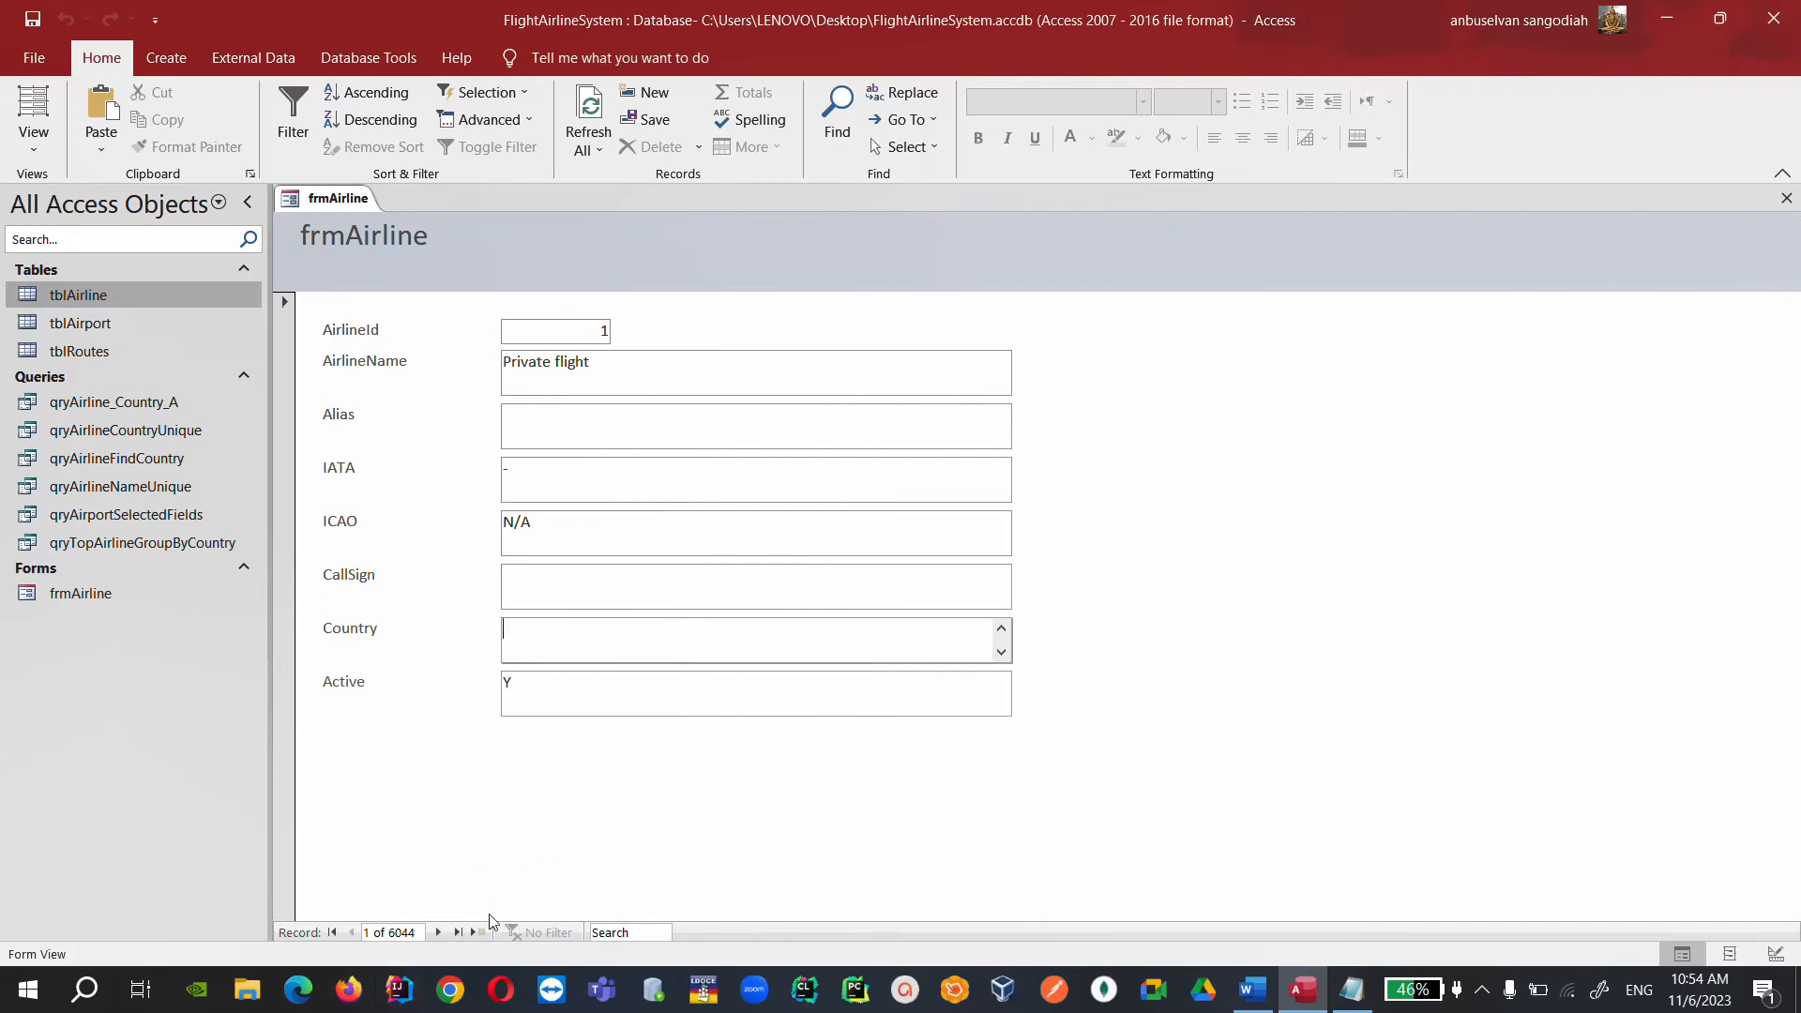
Go to the second airline record and look over its Country, CallSign and ICAO fields.
{"action": "left_click", "coordinate": [1749, 722]}
{"action": "left_click", "coordinate": [623, 931]}
{"action": "left_click", "coordinate": [702, 823]}
{"action": "left_click", "coordinate": [438, 932]}
{"action": "left_click", "coordinate": [615, 628]}
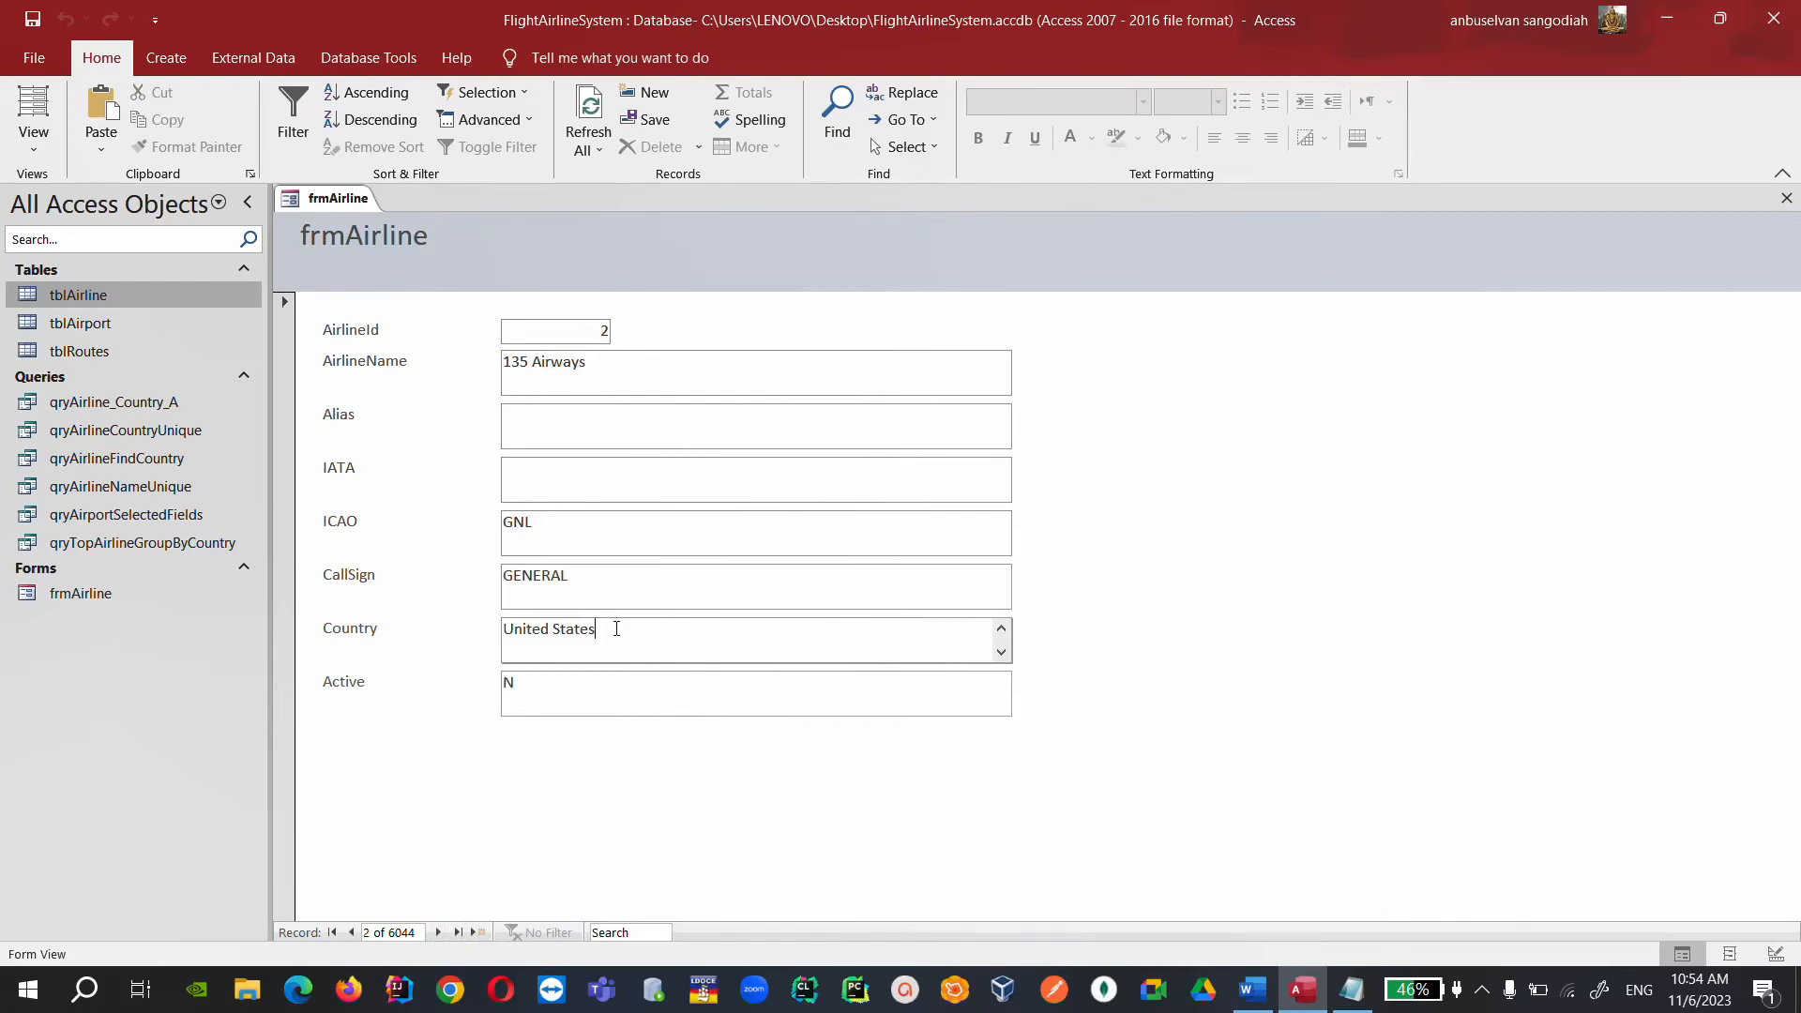
{"action": "left_click", "coordinate": [601, 582]}
{"action": "left_click", "coordinate": [592, 530]}
Open frmAirline in Design View and inspect the header title and the AirlineId label and text box.
{"action": "right_click", "coordinate": [337, 190]}
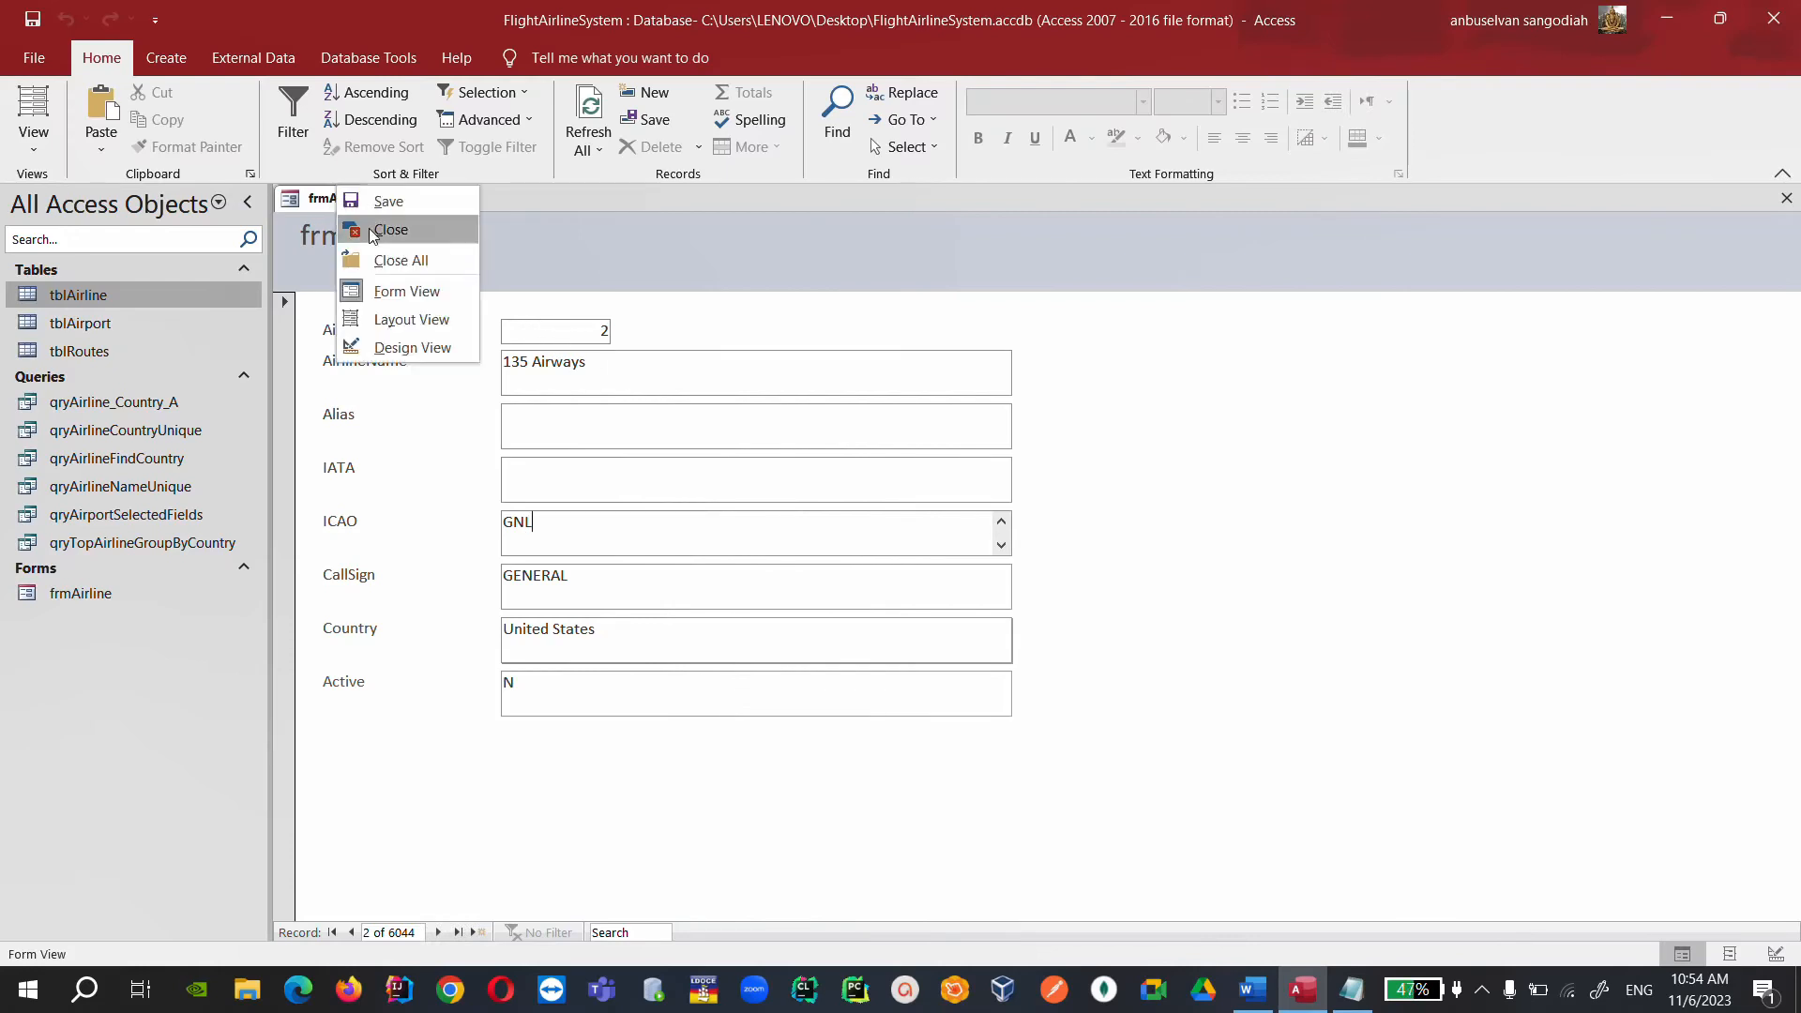
{"action": "left_click", "coordinate": [442, 349]}
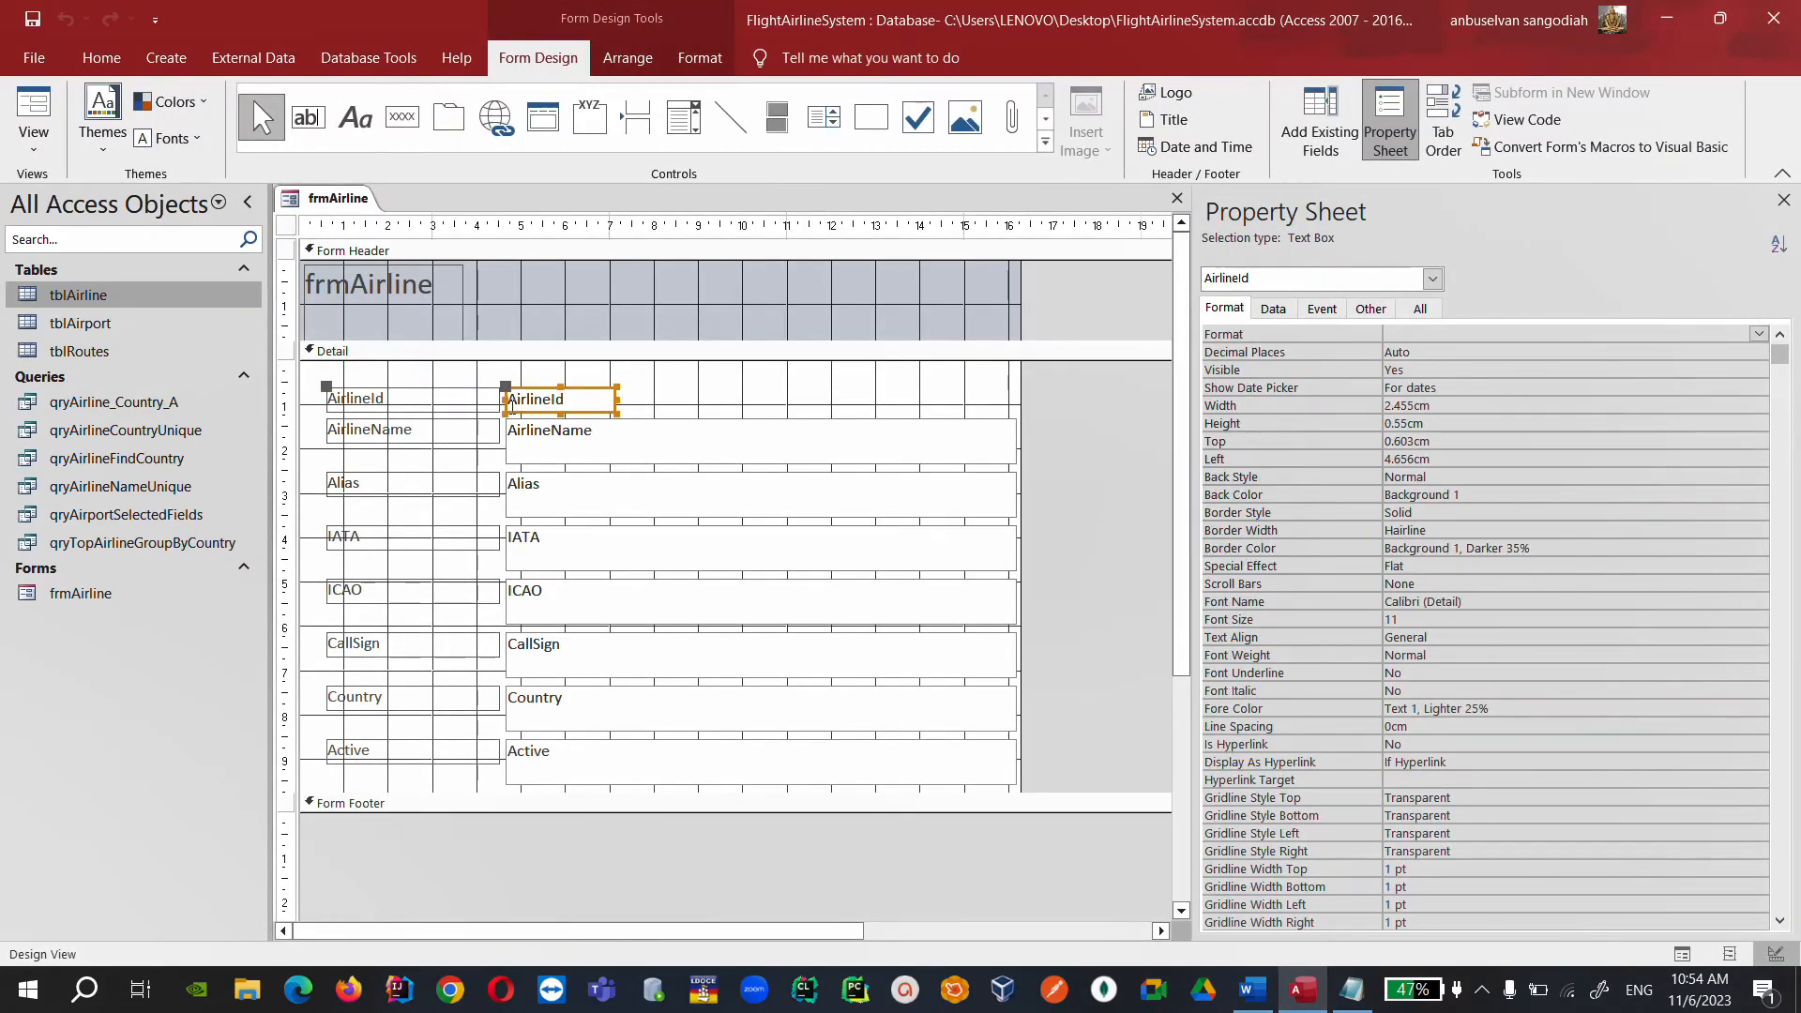
{"action": "left_click", "coordinate": [596, 392]}
{"action": "left_click", "coordinate": [593, 391]}
{"action": "left_click", "coordinate": [352, 286]}
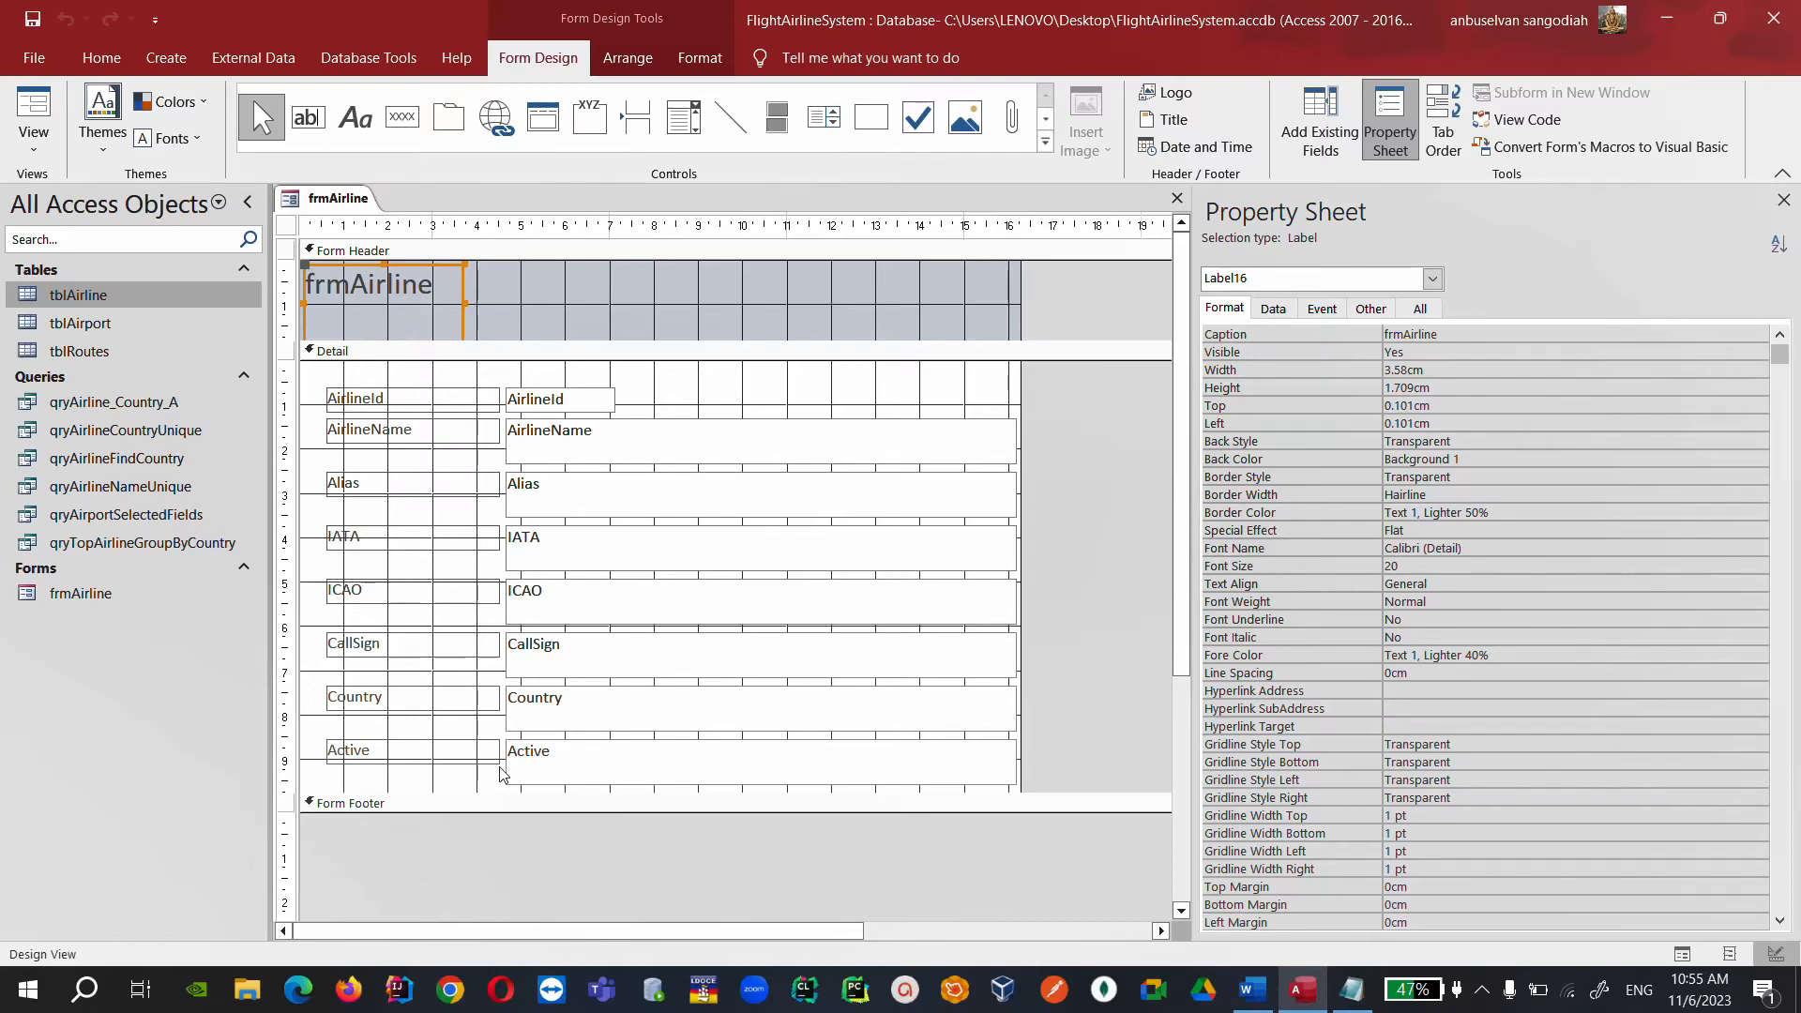
{"action": "left_click", "coordinate": [398, 394]}
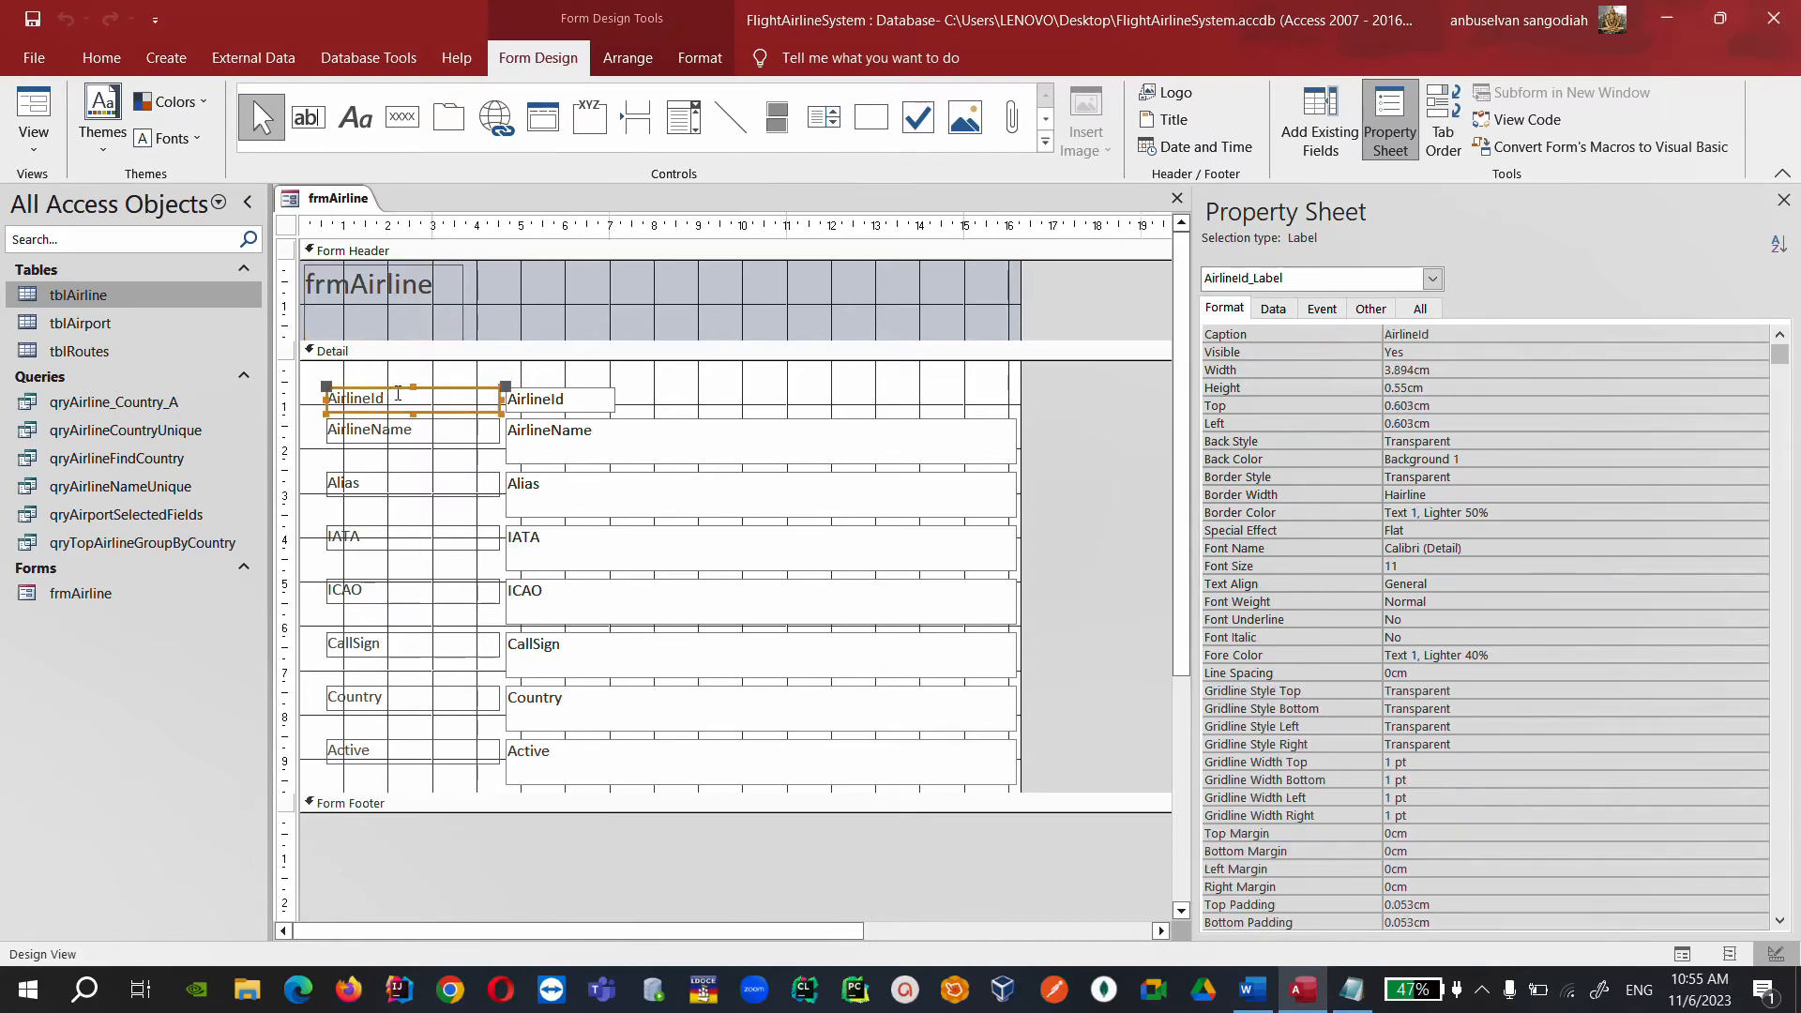
{"action": "left_click", "coordinate": [563, 403]}
Change the form header title to "Airline Form".
{"action": "left_click", "coordinate": [397, 306]}
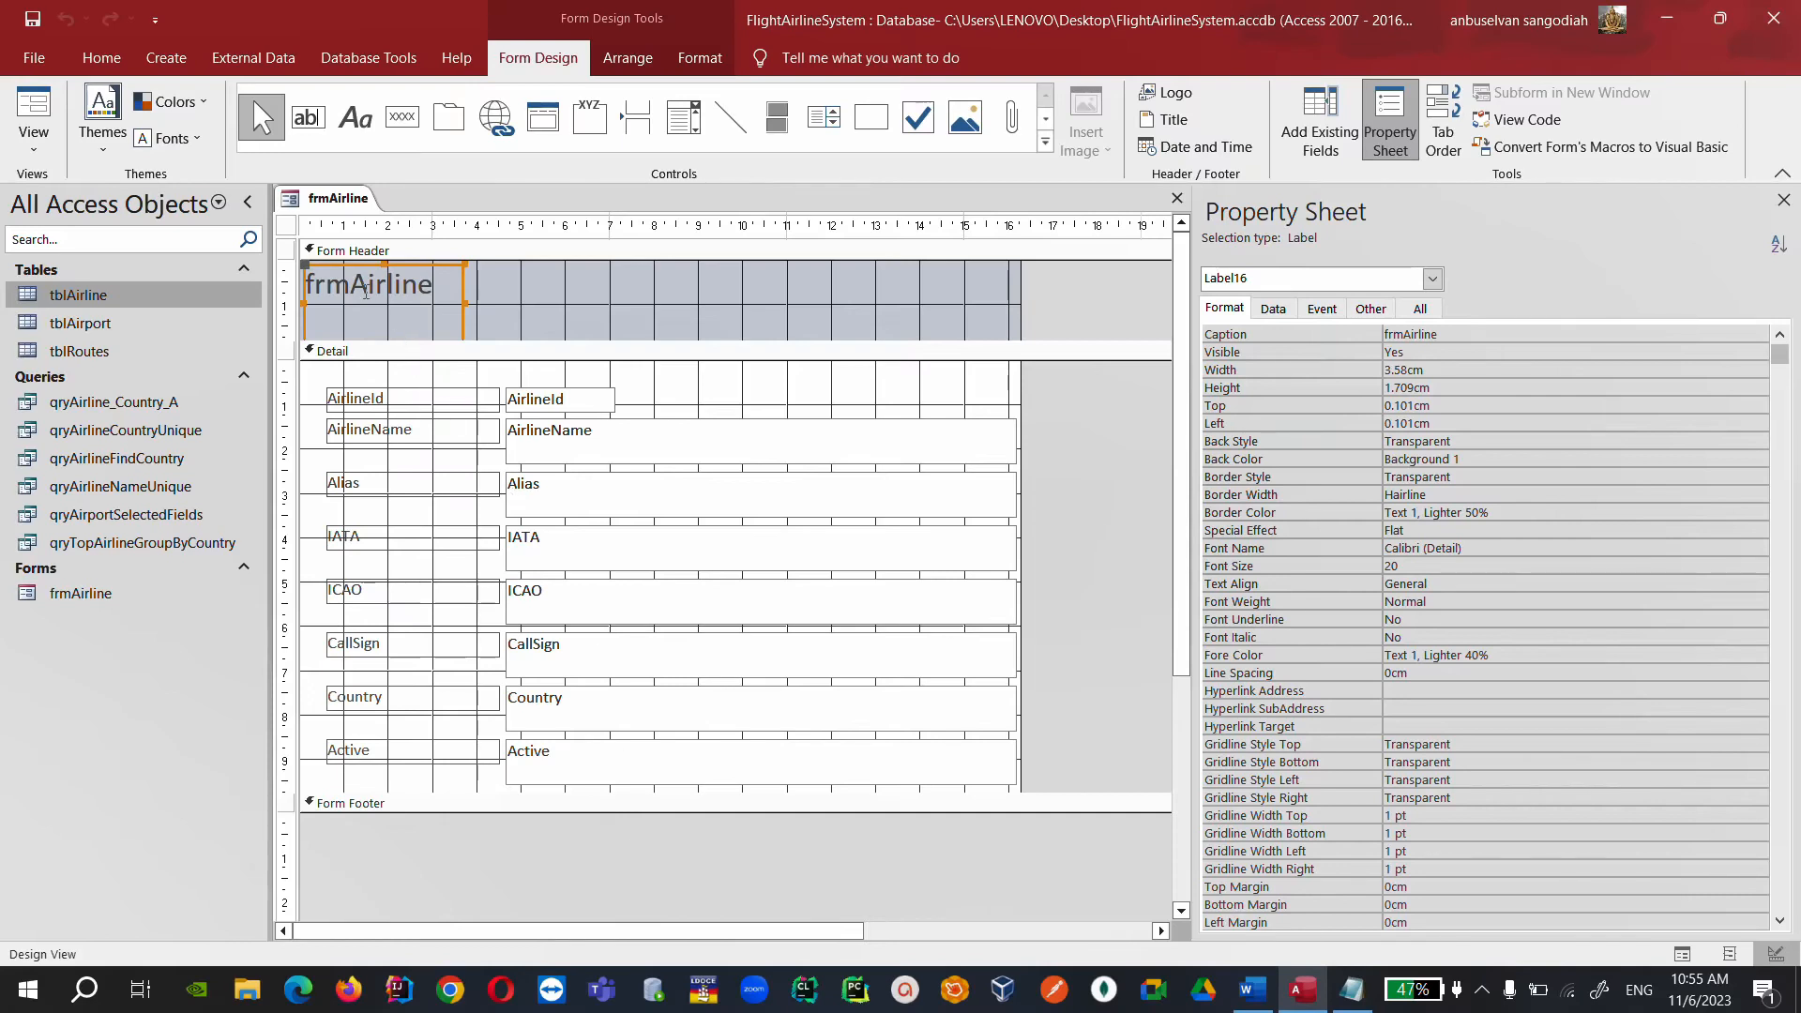
{"action": "left_click", "coordinate": [312, 281]}
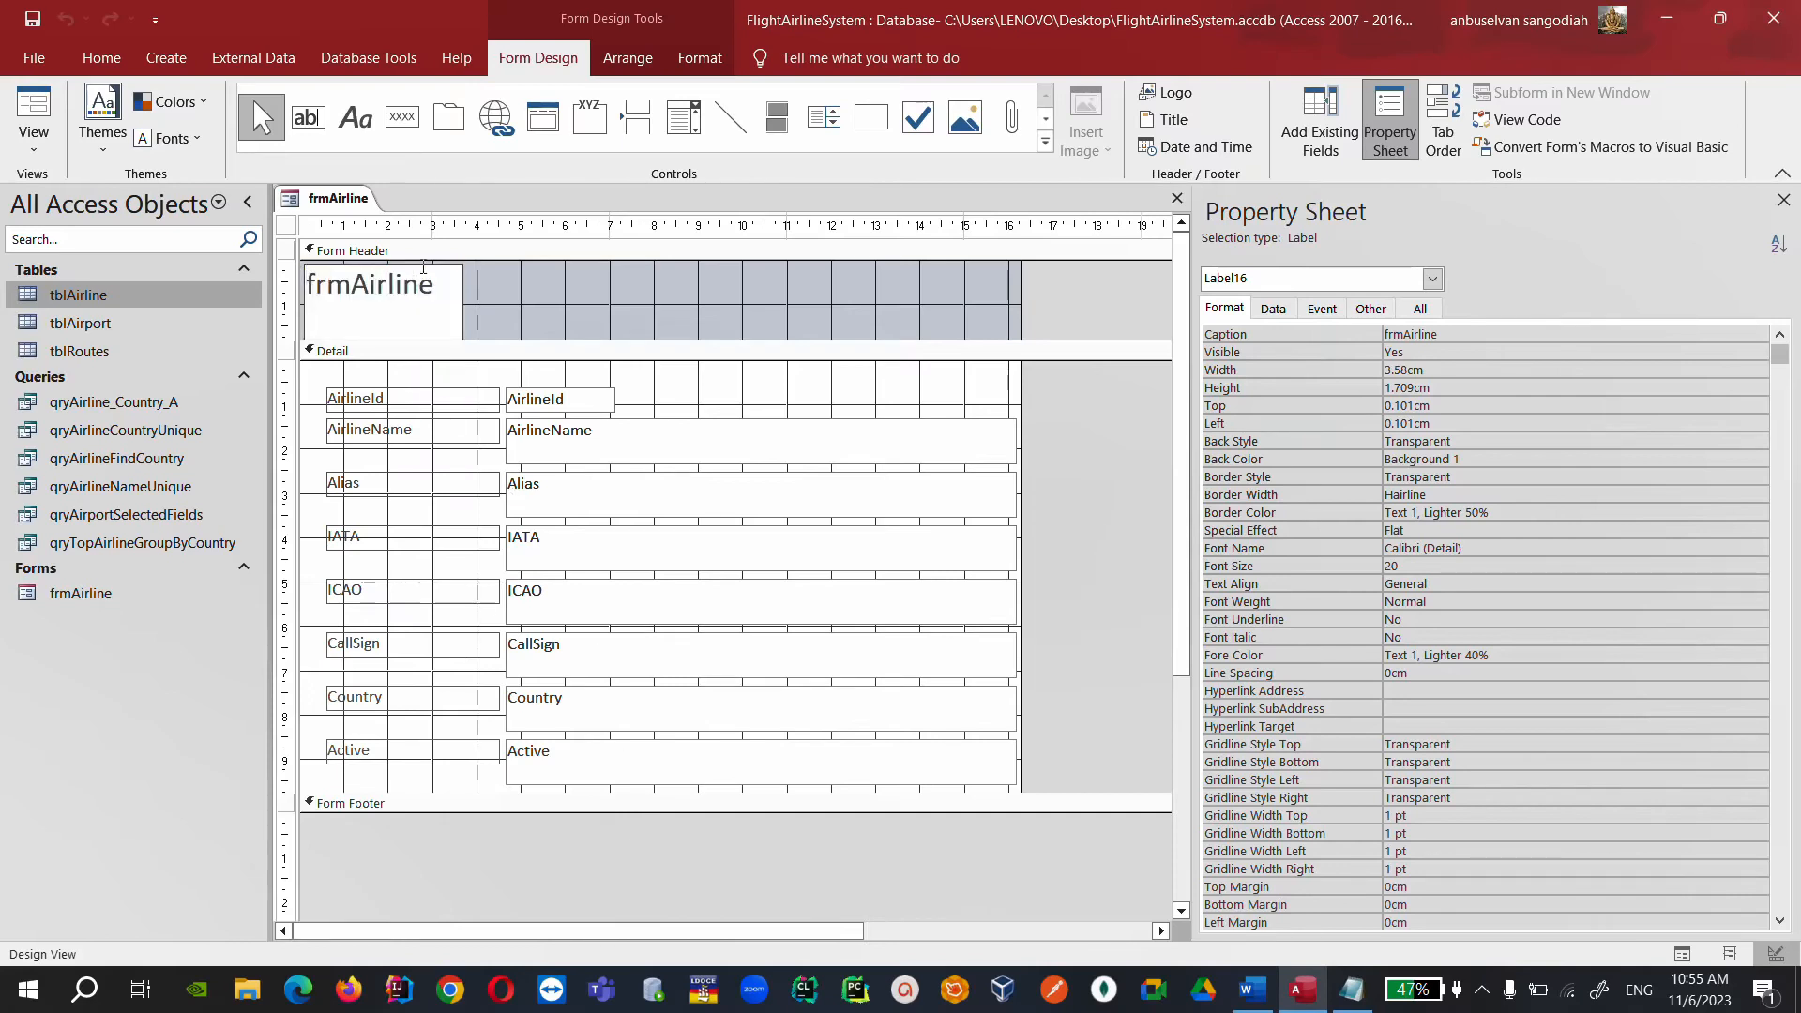
{"action": "key", "text": "Delete"}
{"action": "key", "text": "Delete"}
{"action": "key", "text": "Delete"}
{"action": "key", "text": "Delete"}
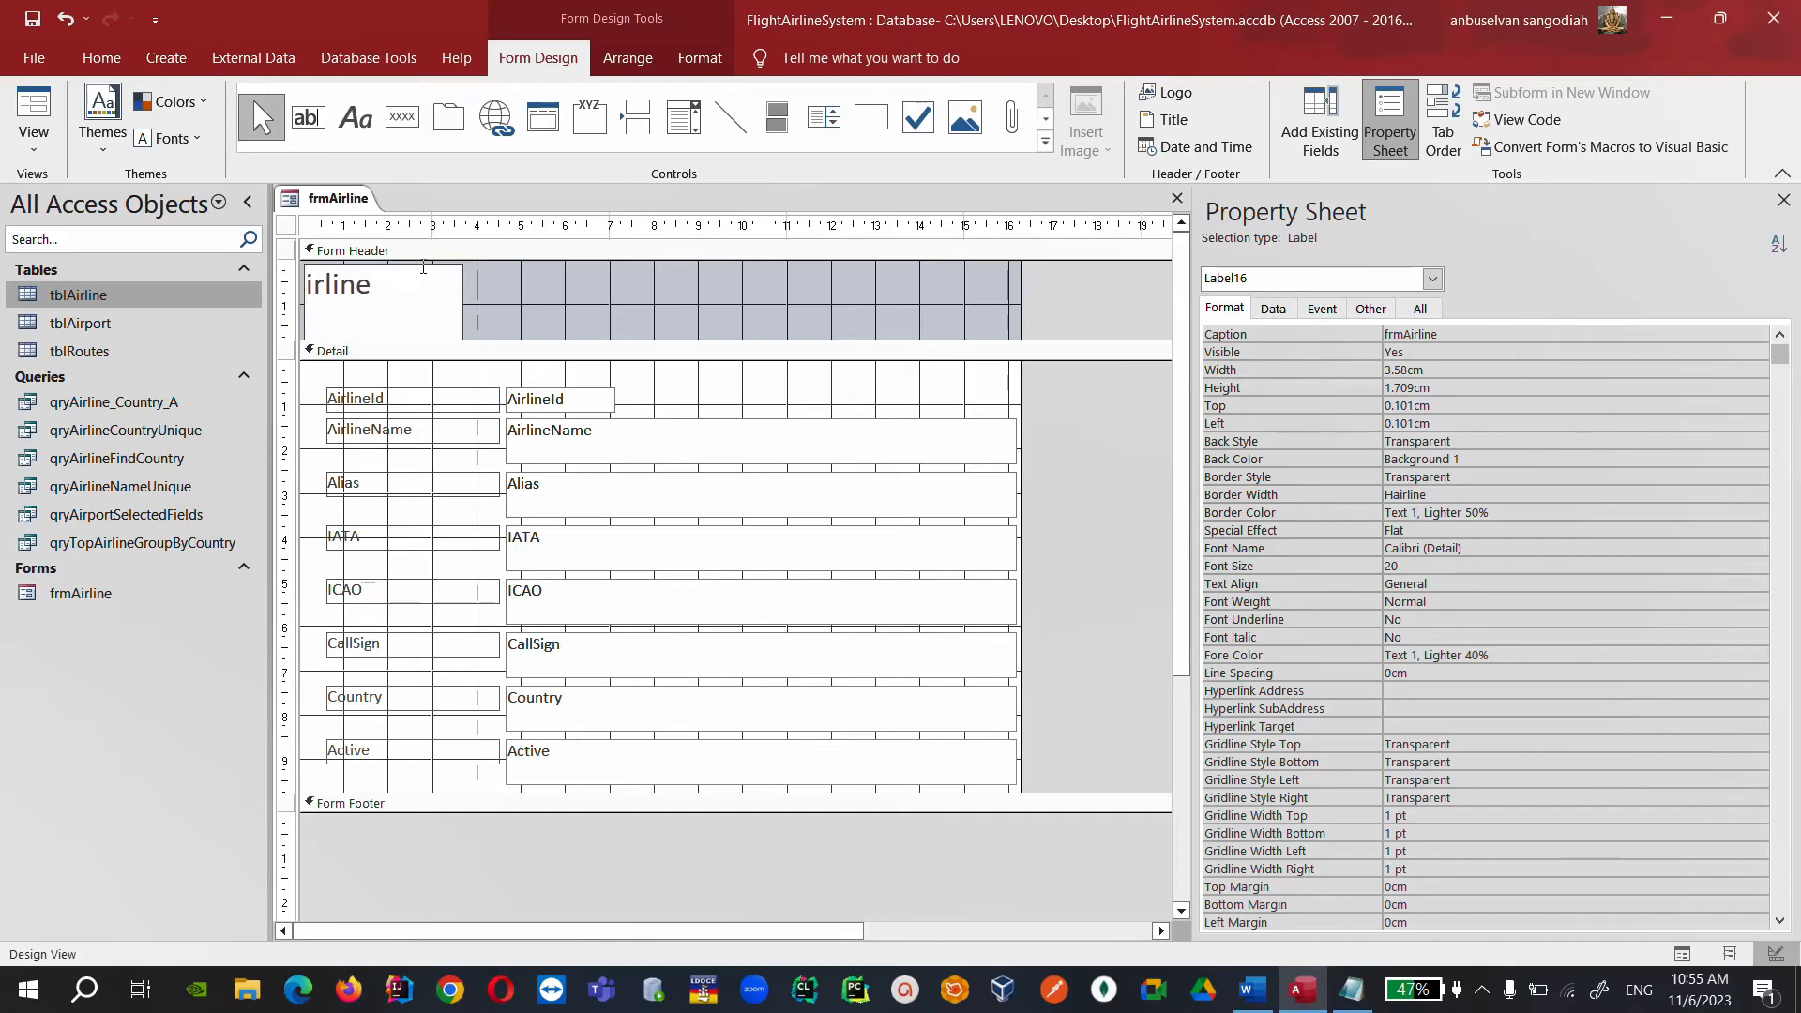
{"action": "type", "text": "A"}
{"action": "key", "text": "Right"}
{"action": "key", "text": "Right"}
{"action": "key", "text": "Right"}
{"action": "key", "text": "Right"}
{"action": "key", "text": "Right"}
{"action": "key", "text": "Right"}
{"action": "type", "text": "From"}
{"action": "key", "text": "BackSpace"}
{"action": "key", "text": "BackSpace"}
{"action": "key", "text": "BackSpace"}
{"action": "type", "text": "orm"}
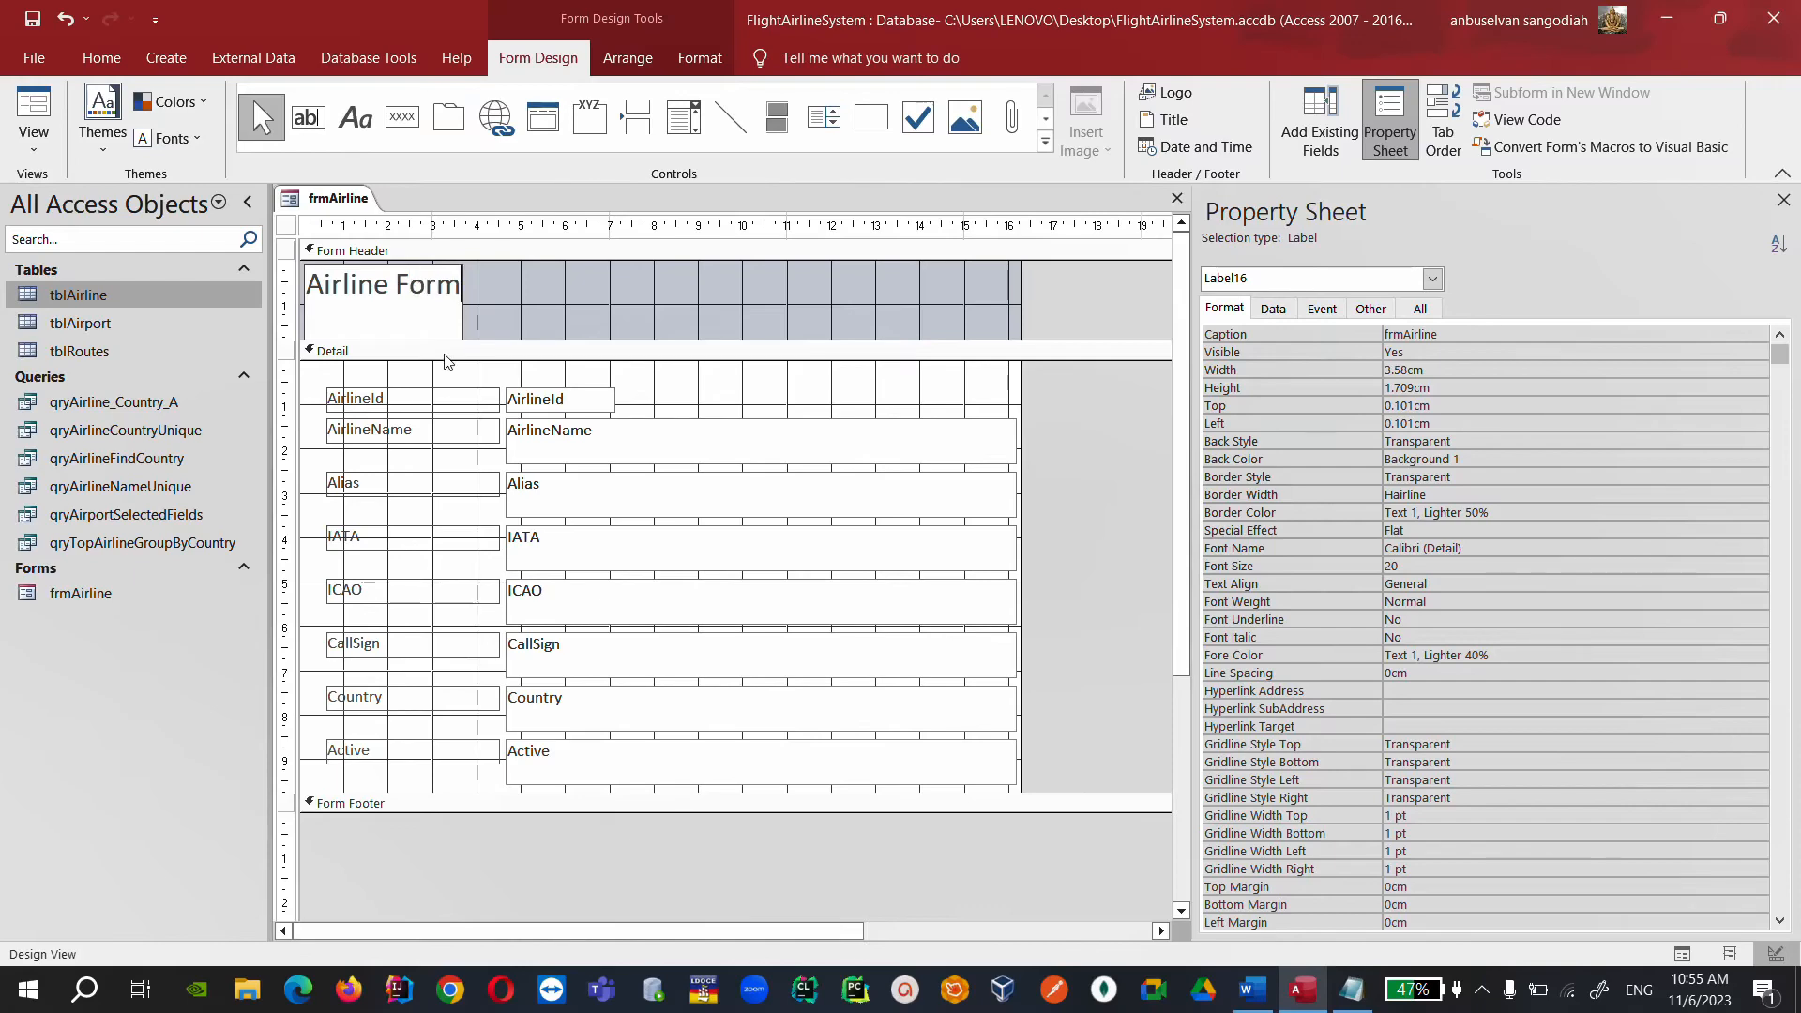
{"action": "left_click", "coordinate": [469, 302]}
Resize the header title label to about 5.8 cm wide and 1 cm high, and make the Form Header section taller.
{"action": "left_click", "coordinate": [466, 303]}
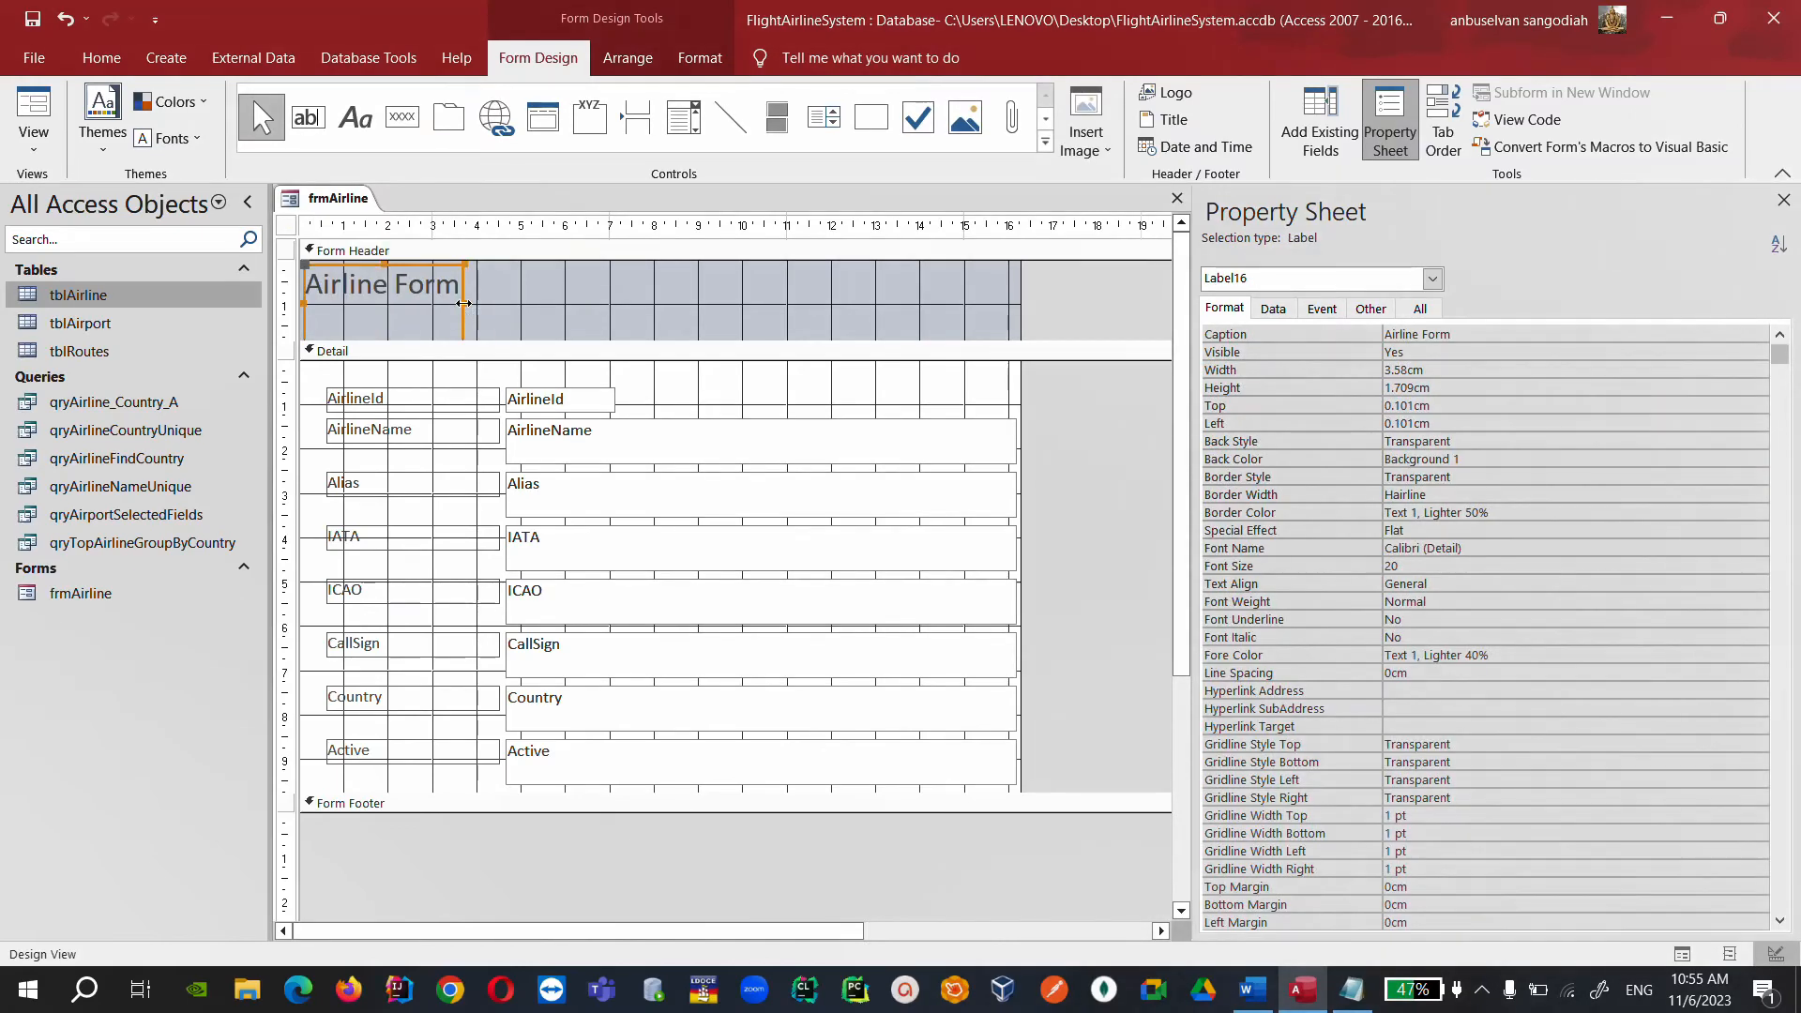
{"action": "left_click_drag", "start_coordinate": [462, 303], "coordinate": [562, 302]}
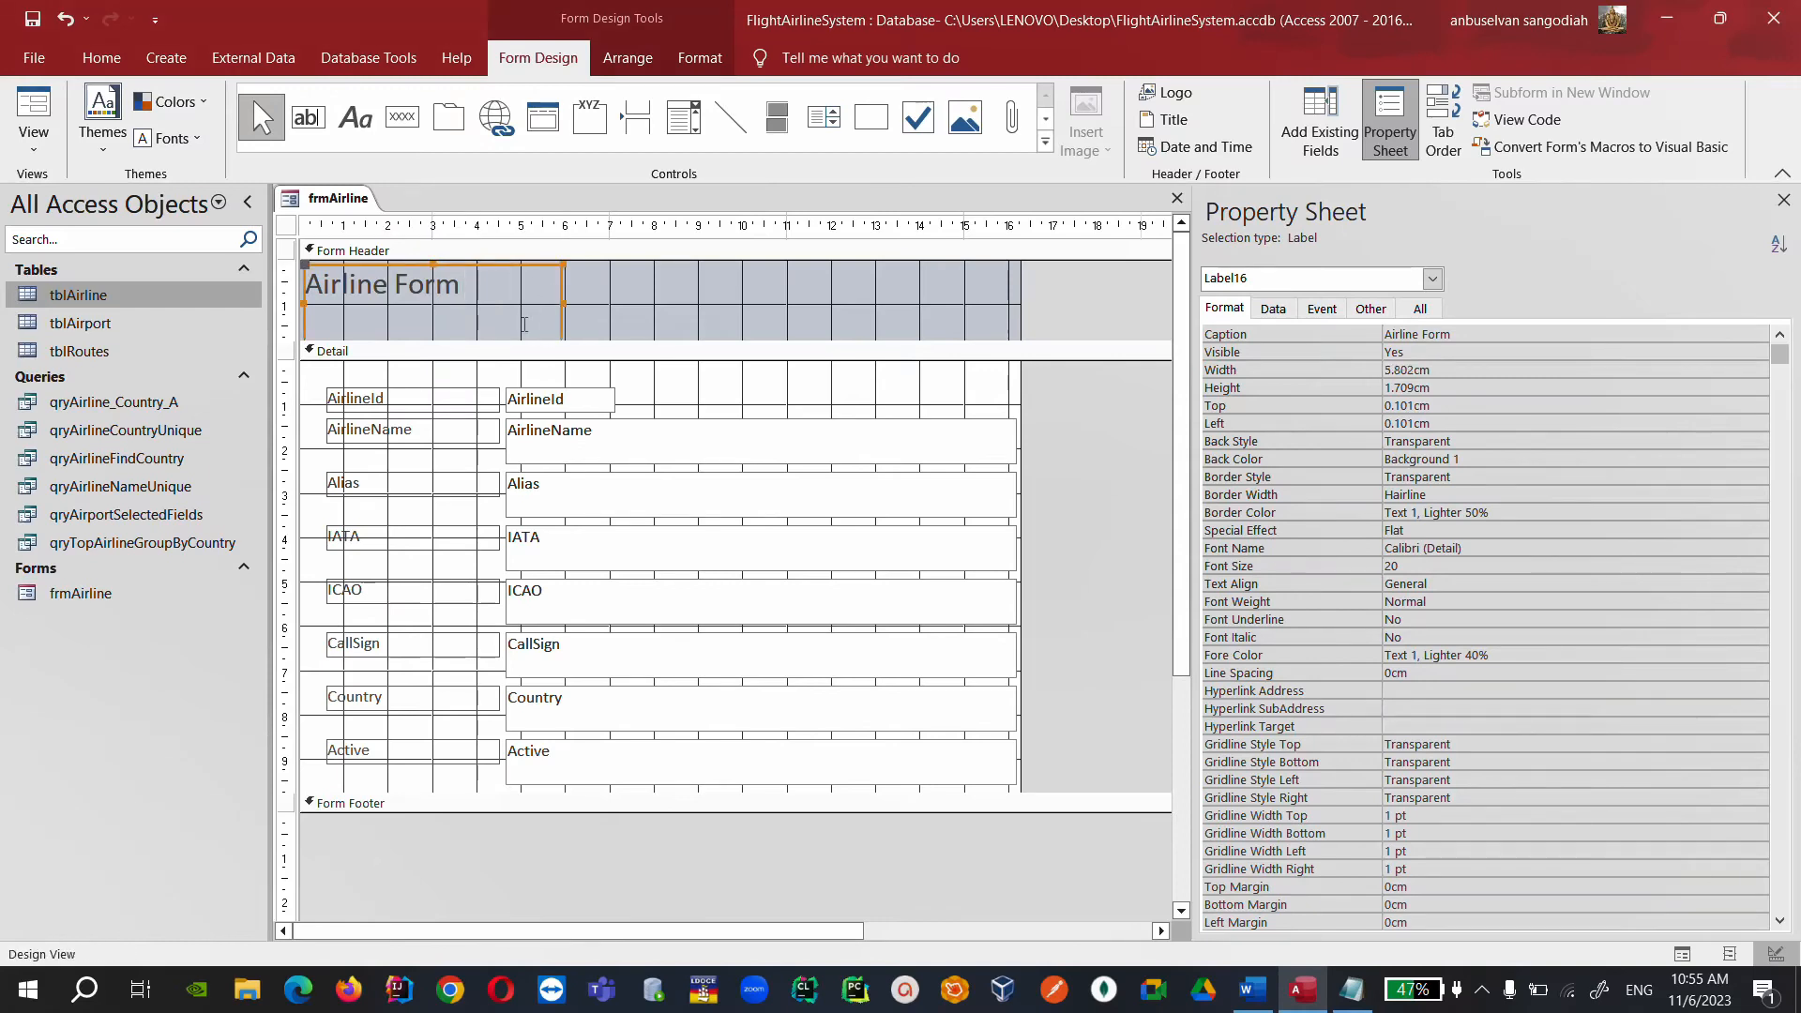
{"action": "left_click_drag", "start_coordinate": [296, 342], "coordinate": [295, 372]}
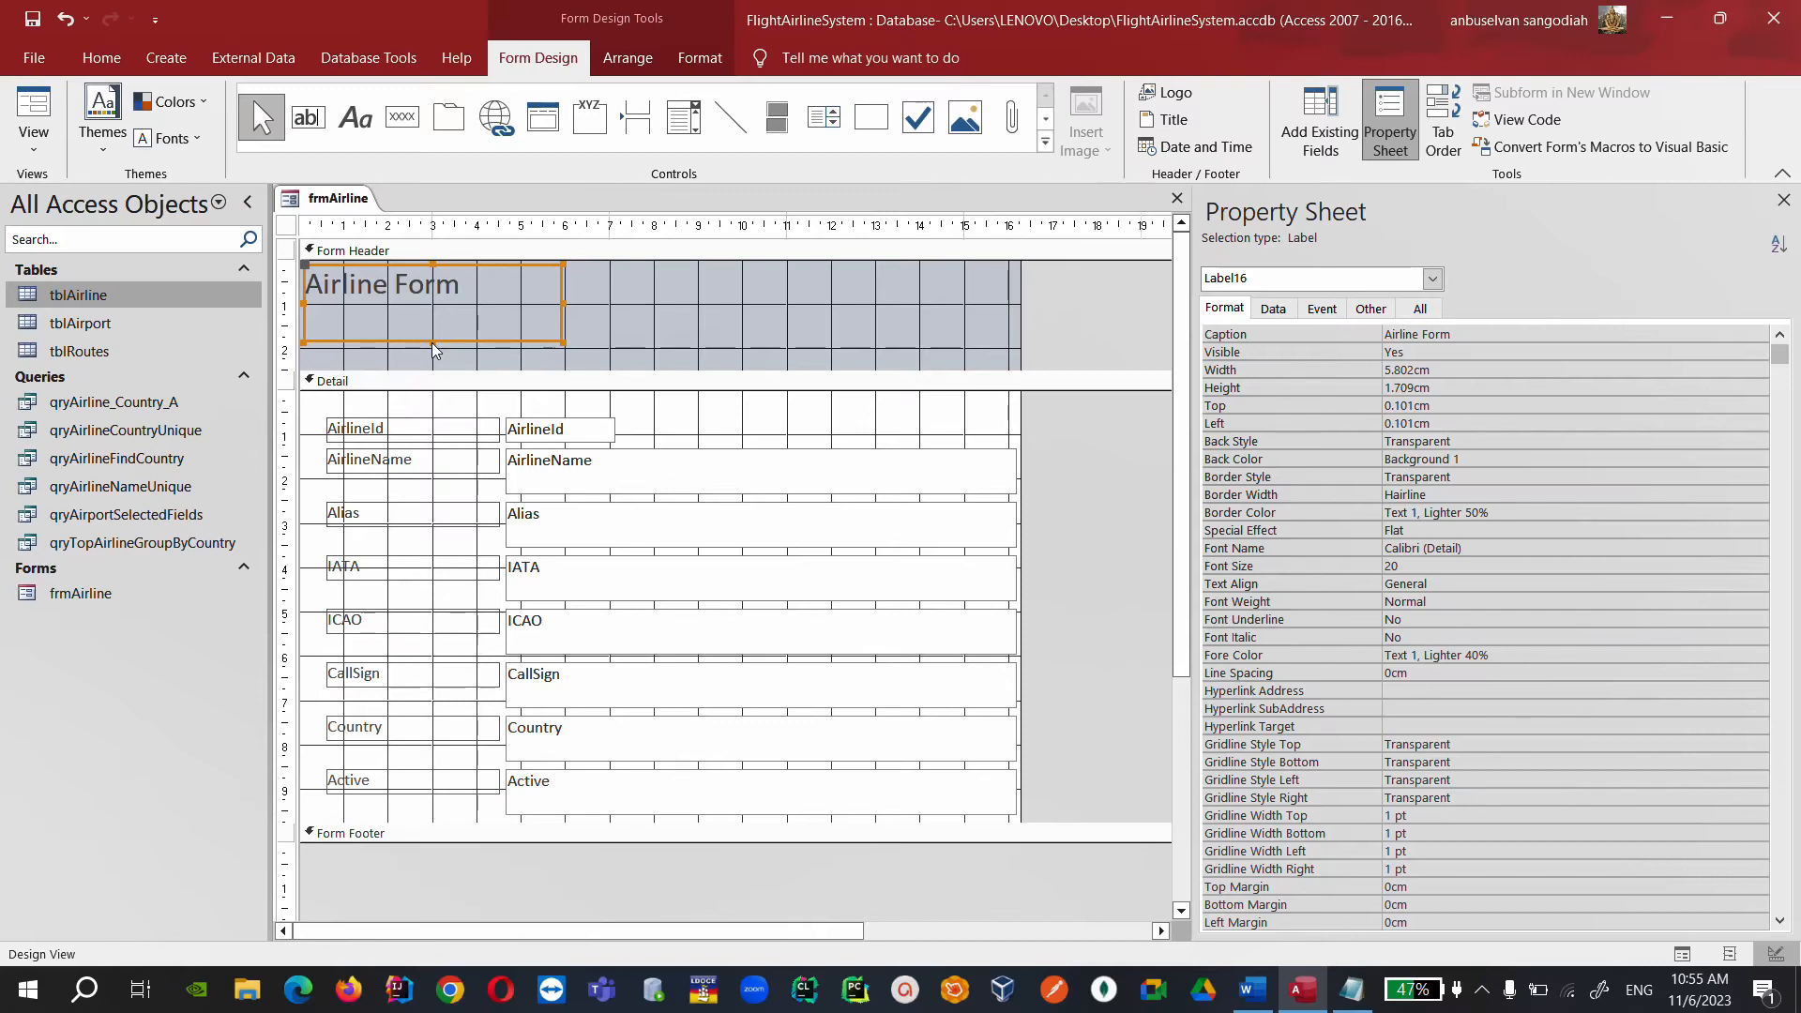
{"action": "left_click_drag", "start_coordinate": [434, 347], "coordinate": [433, 309]}
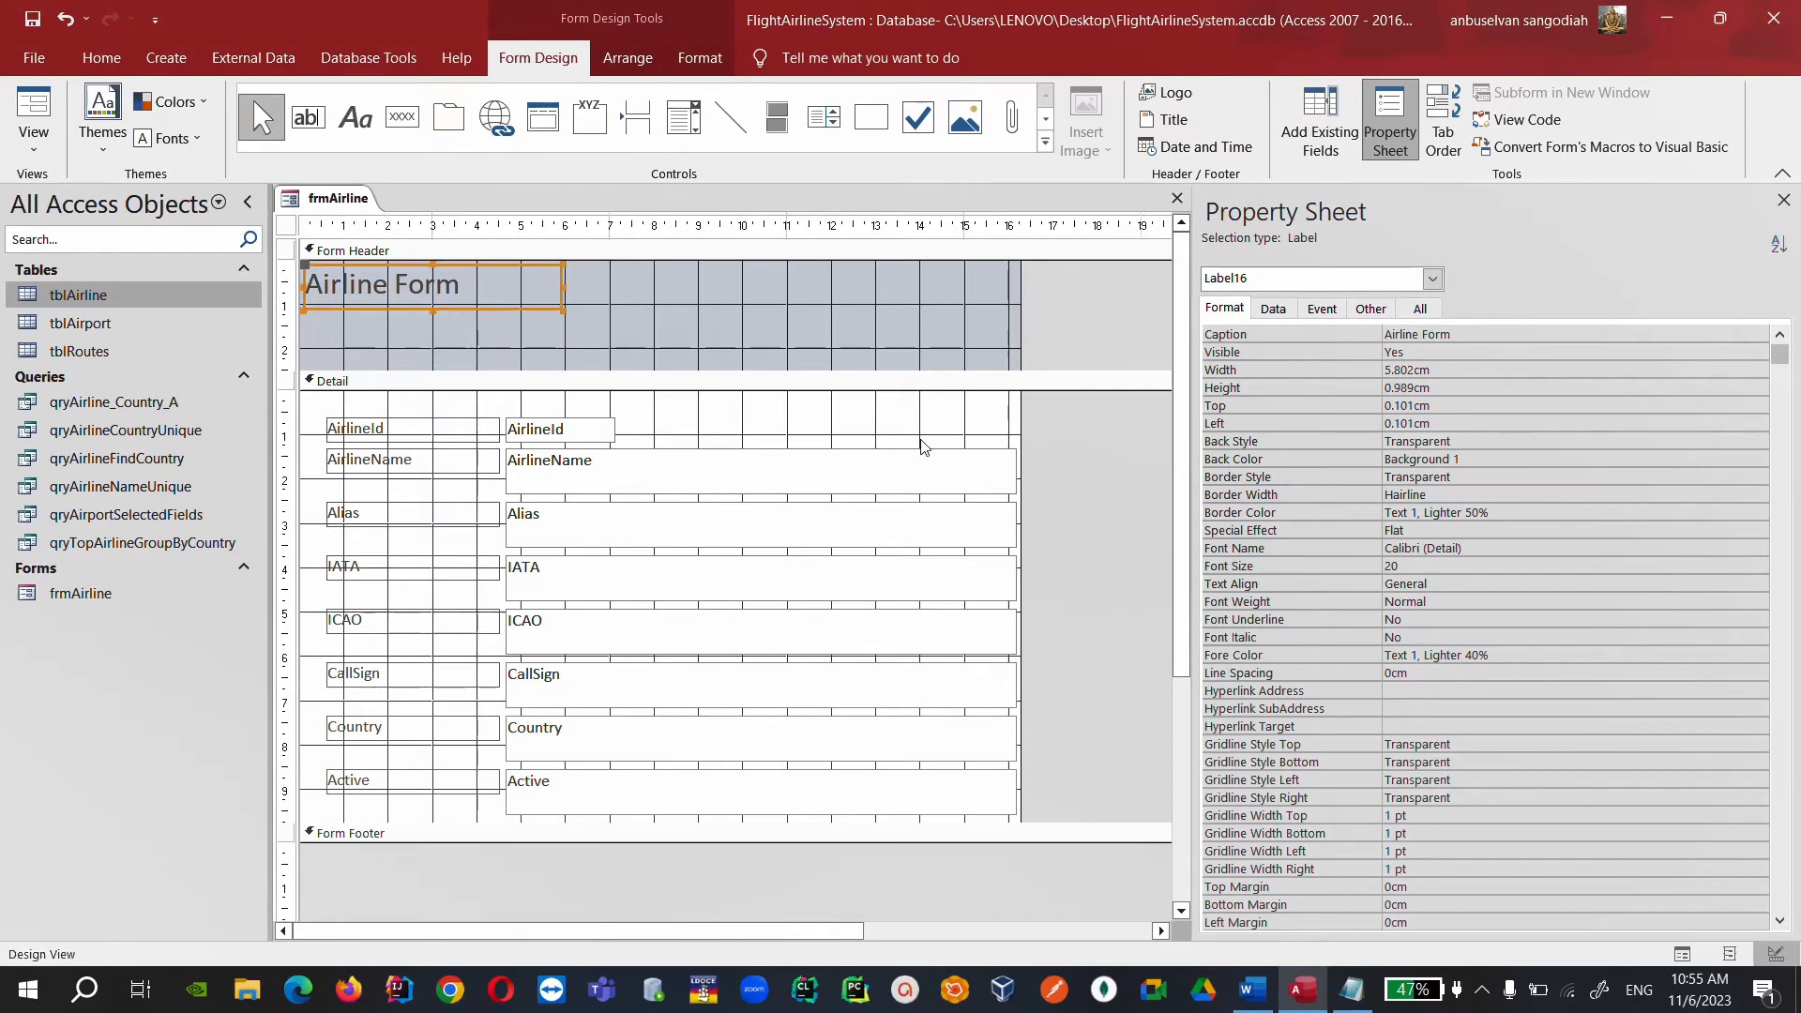
Select the whole form and change its Caption property to "Airline Form".
{"action": "left_click", "coordinate": [287, 226]}
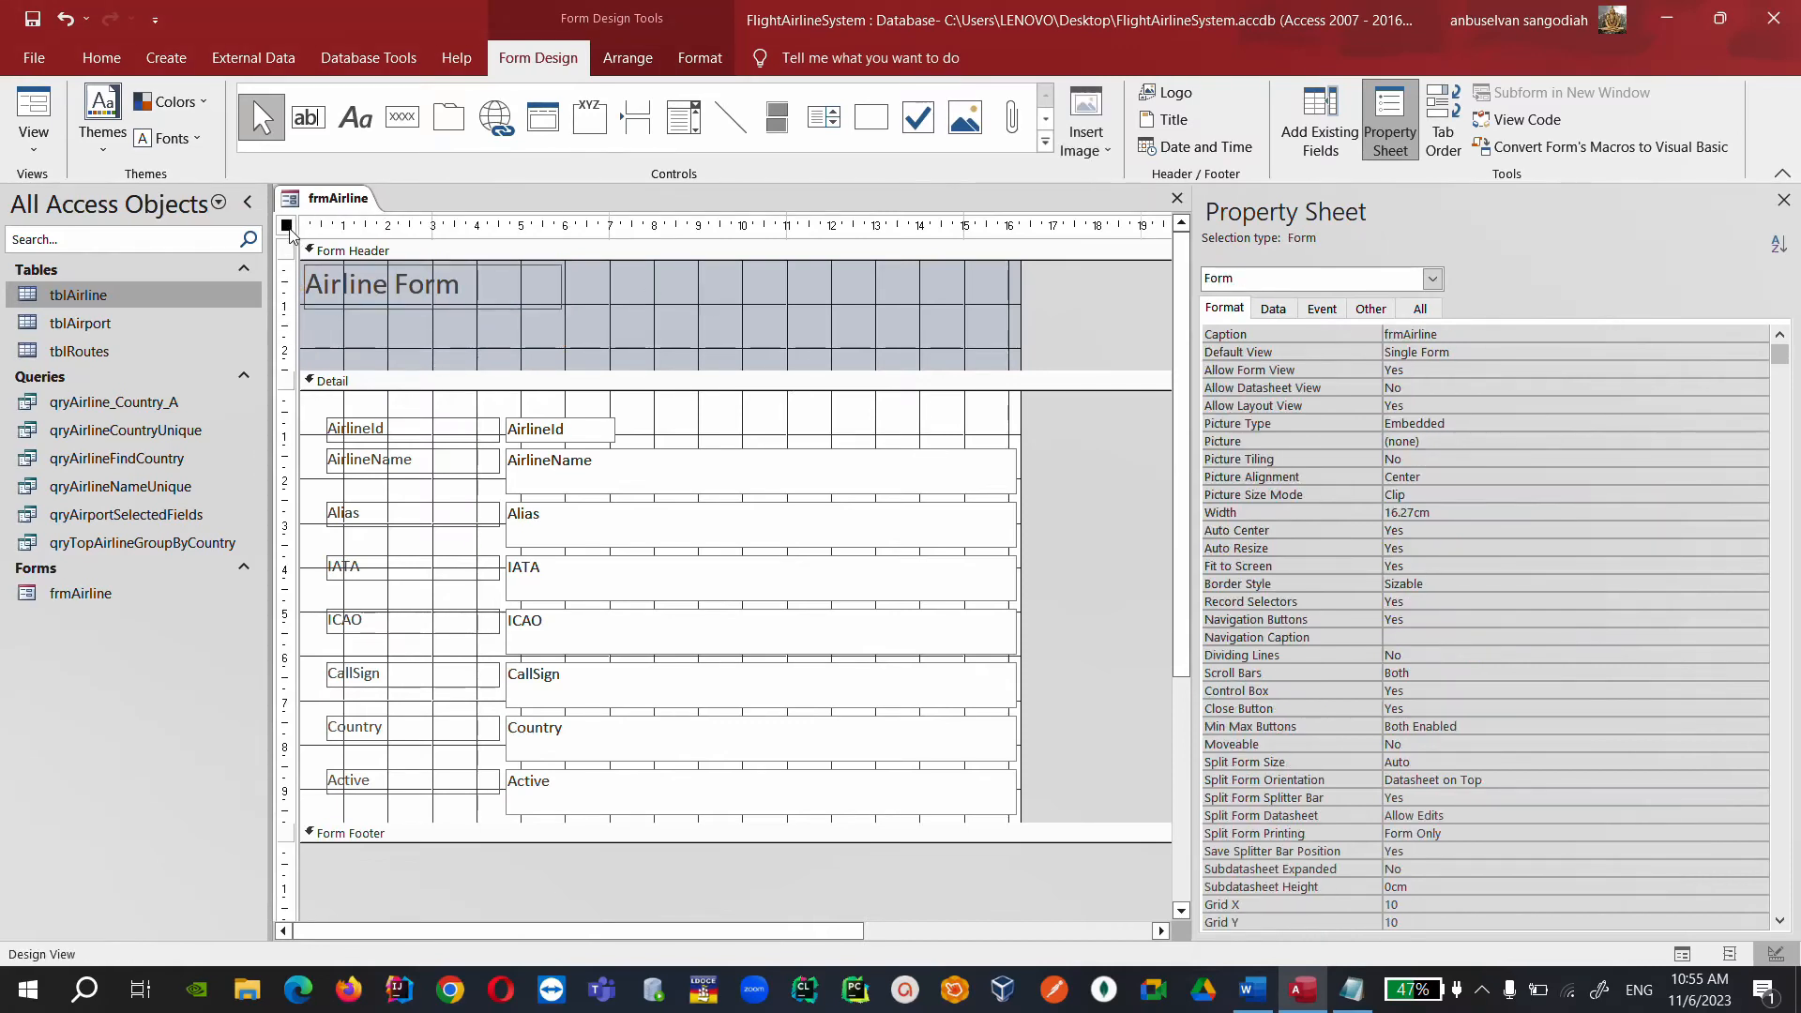
{"action": "double_click", "coordinate": [1447, 334]}
{"action": "key", "text": "Home"}
{"action": "key", "text": "Delete"}
{"action": "key", "text": "Delete"}
{"action": "key", "text": "Delete"}
{"action": "key", "text": "Delete"}
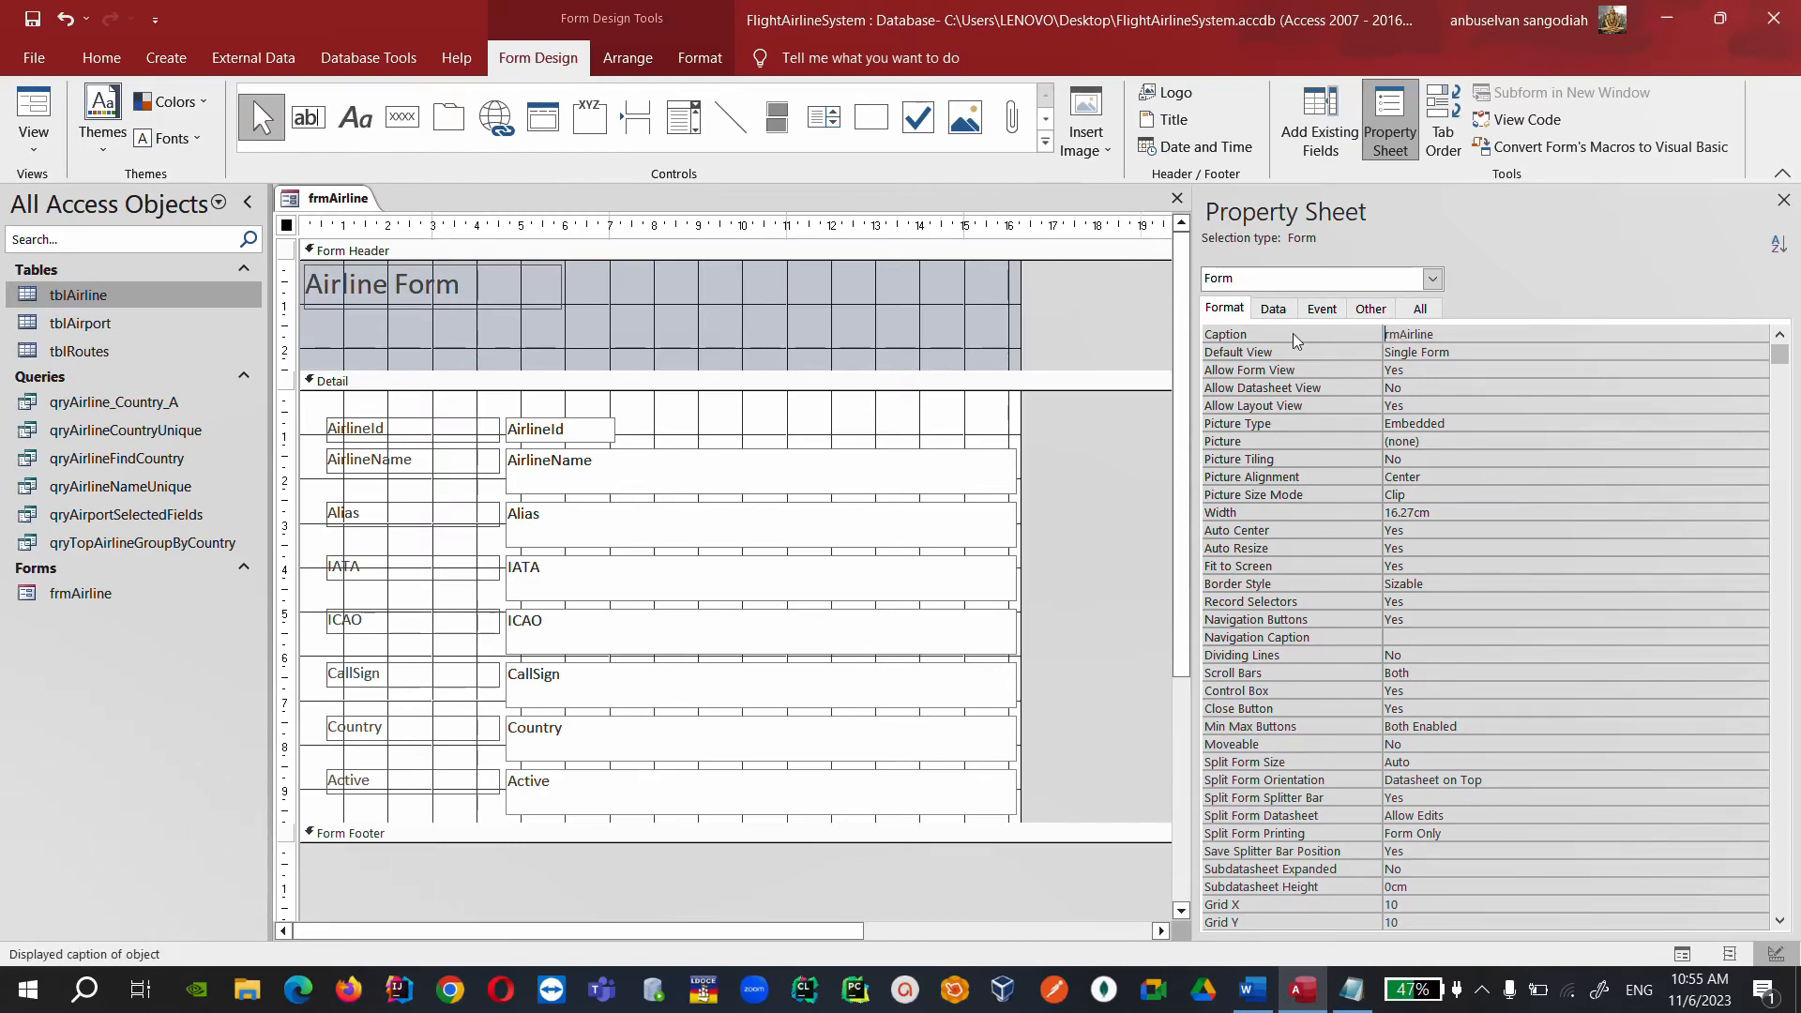
{"action": "type", "text": "A"}
{"action": "key", "text": "End"}
{"action": "type", "text": "Form"}
{"action": "left_click", "coordinate": [1475, 346]}
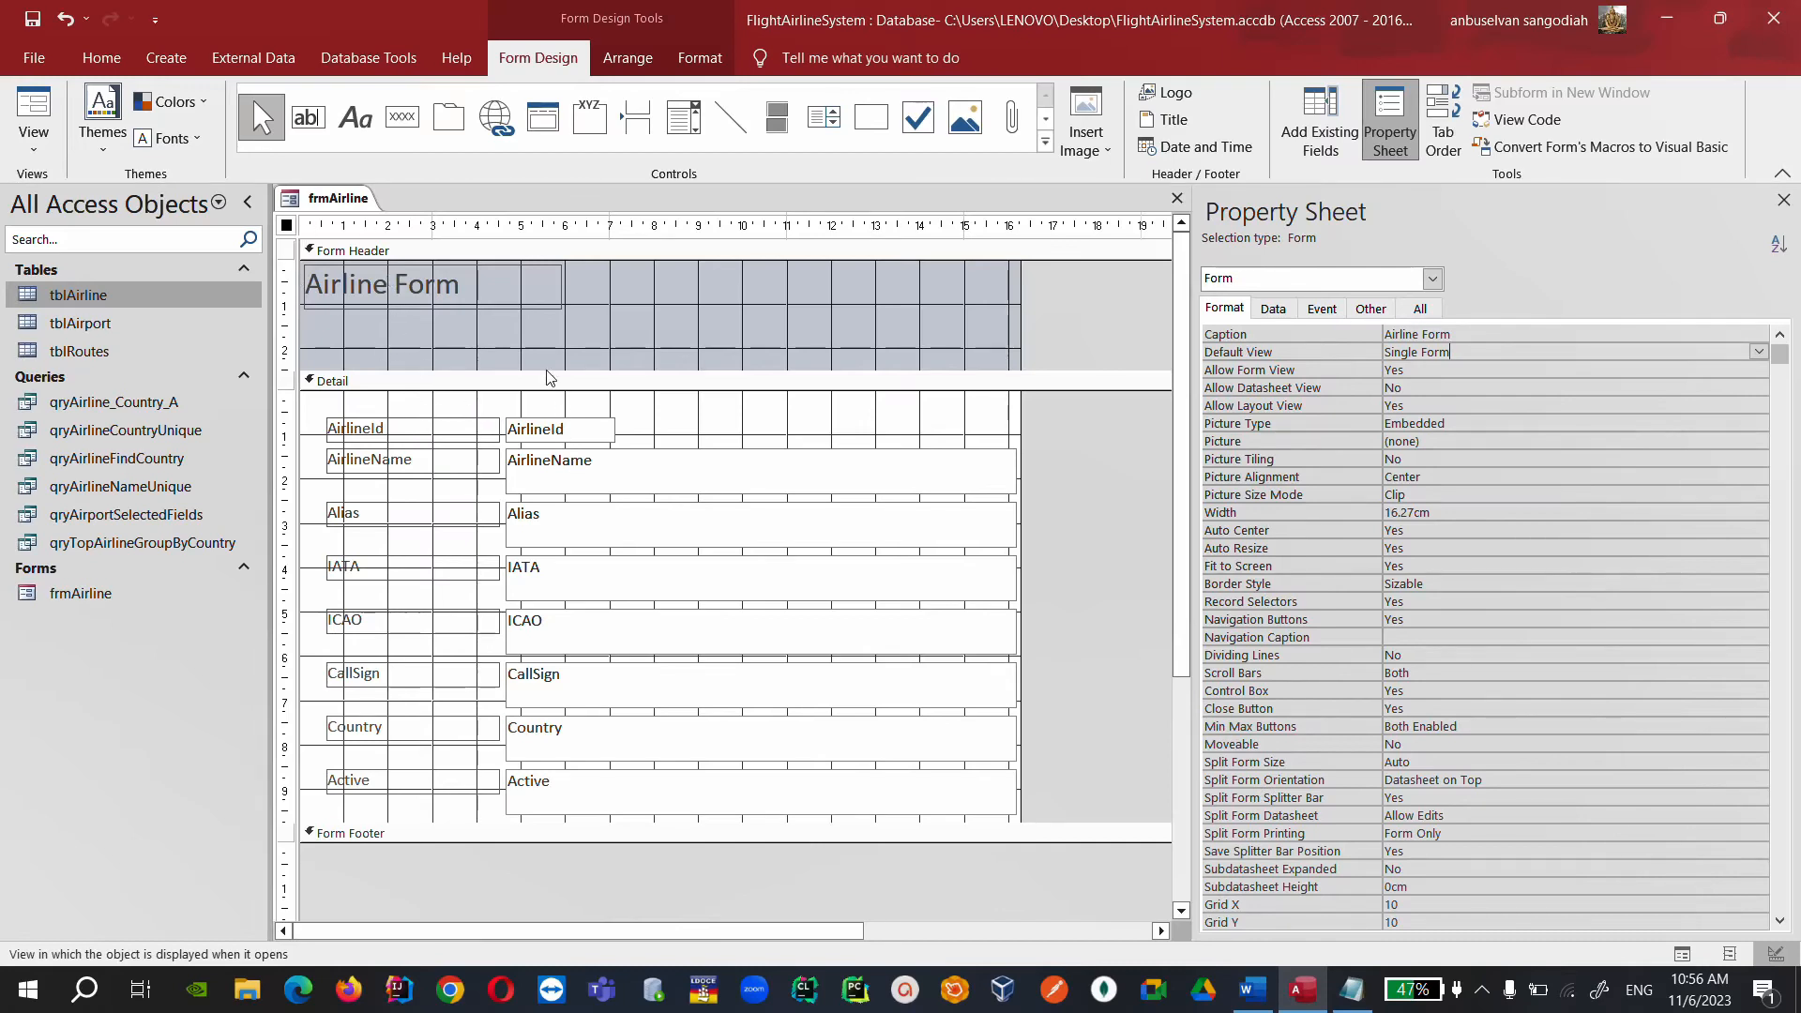
Set the font size of the Airline Form header title to 24 and save the form.
{"action": "left_click", "coordinate": [497, 312]}
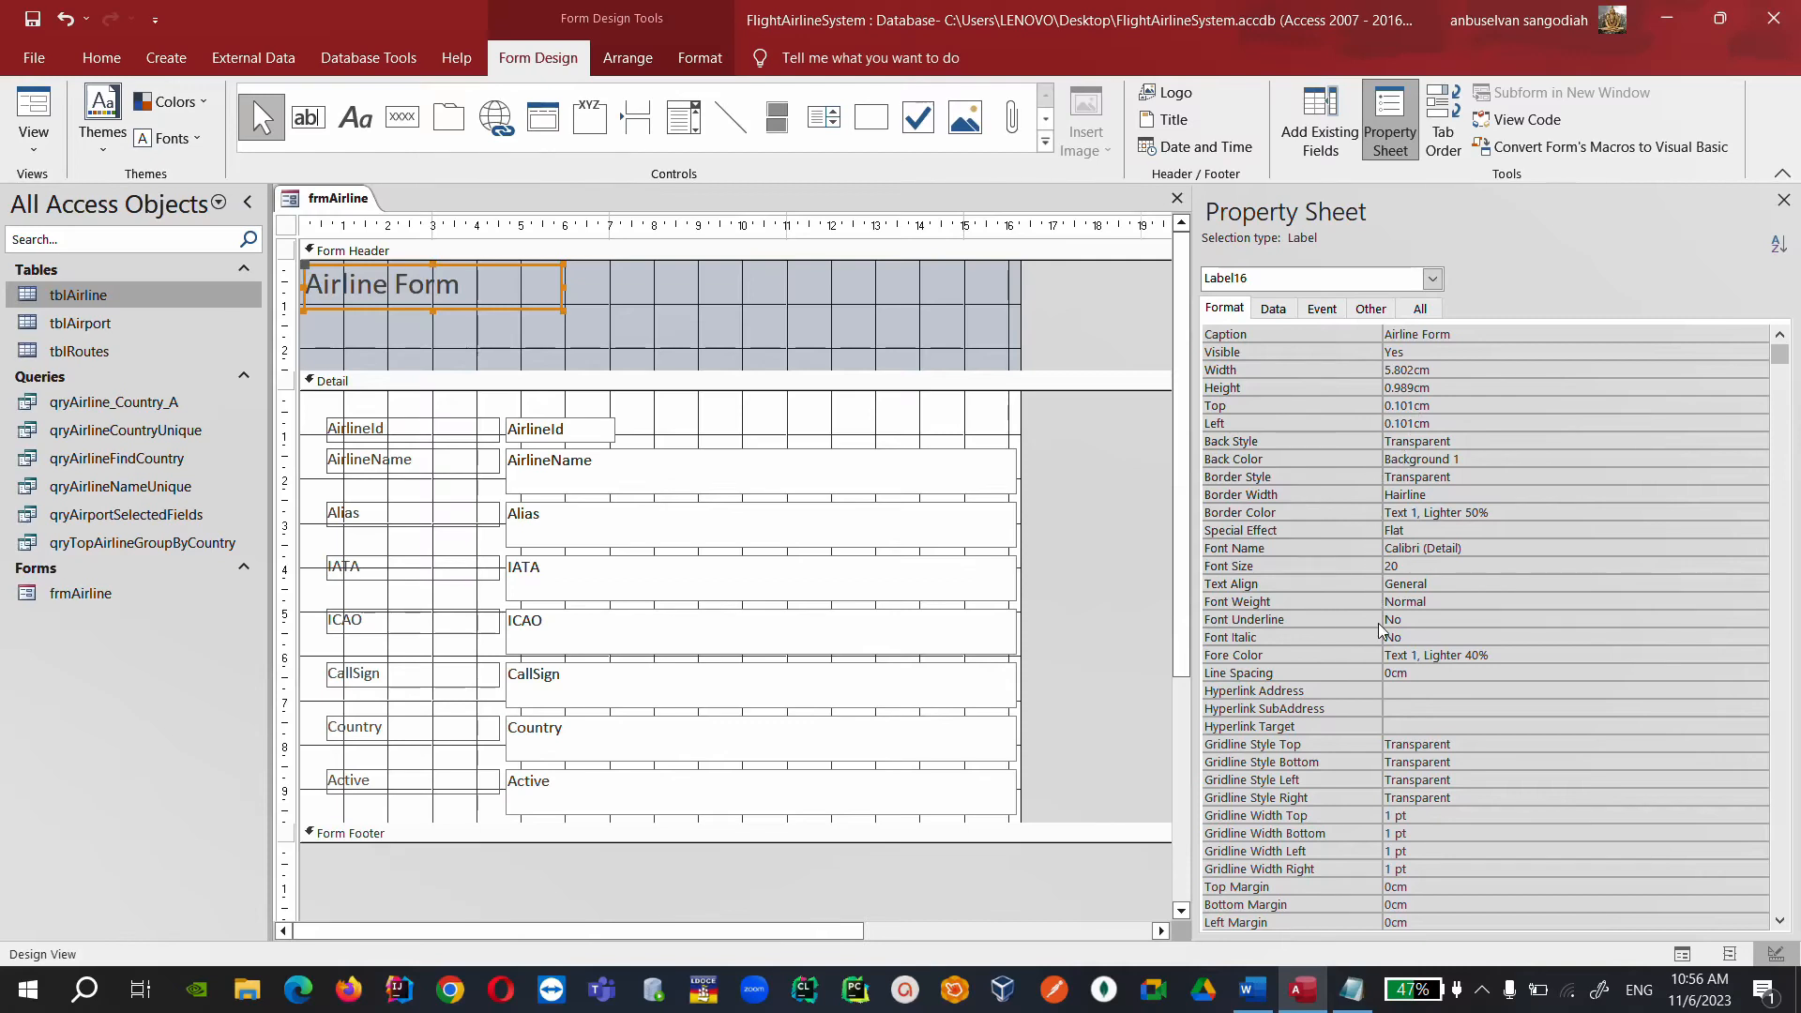
{"action": "left_click", "coordinate": [1421, 565]}
{"action": "left_click", "coordinate": [1758, 565]}
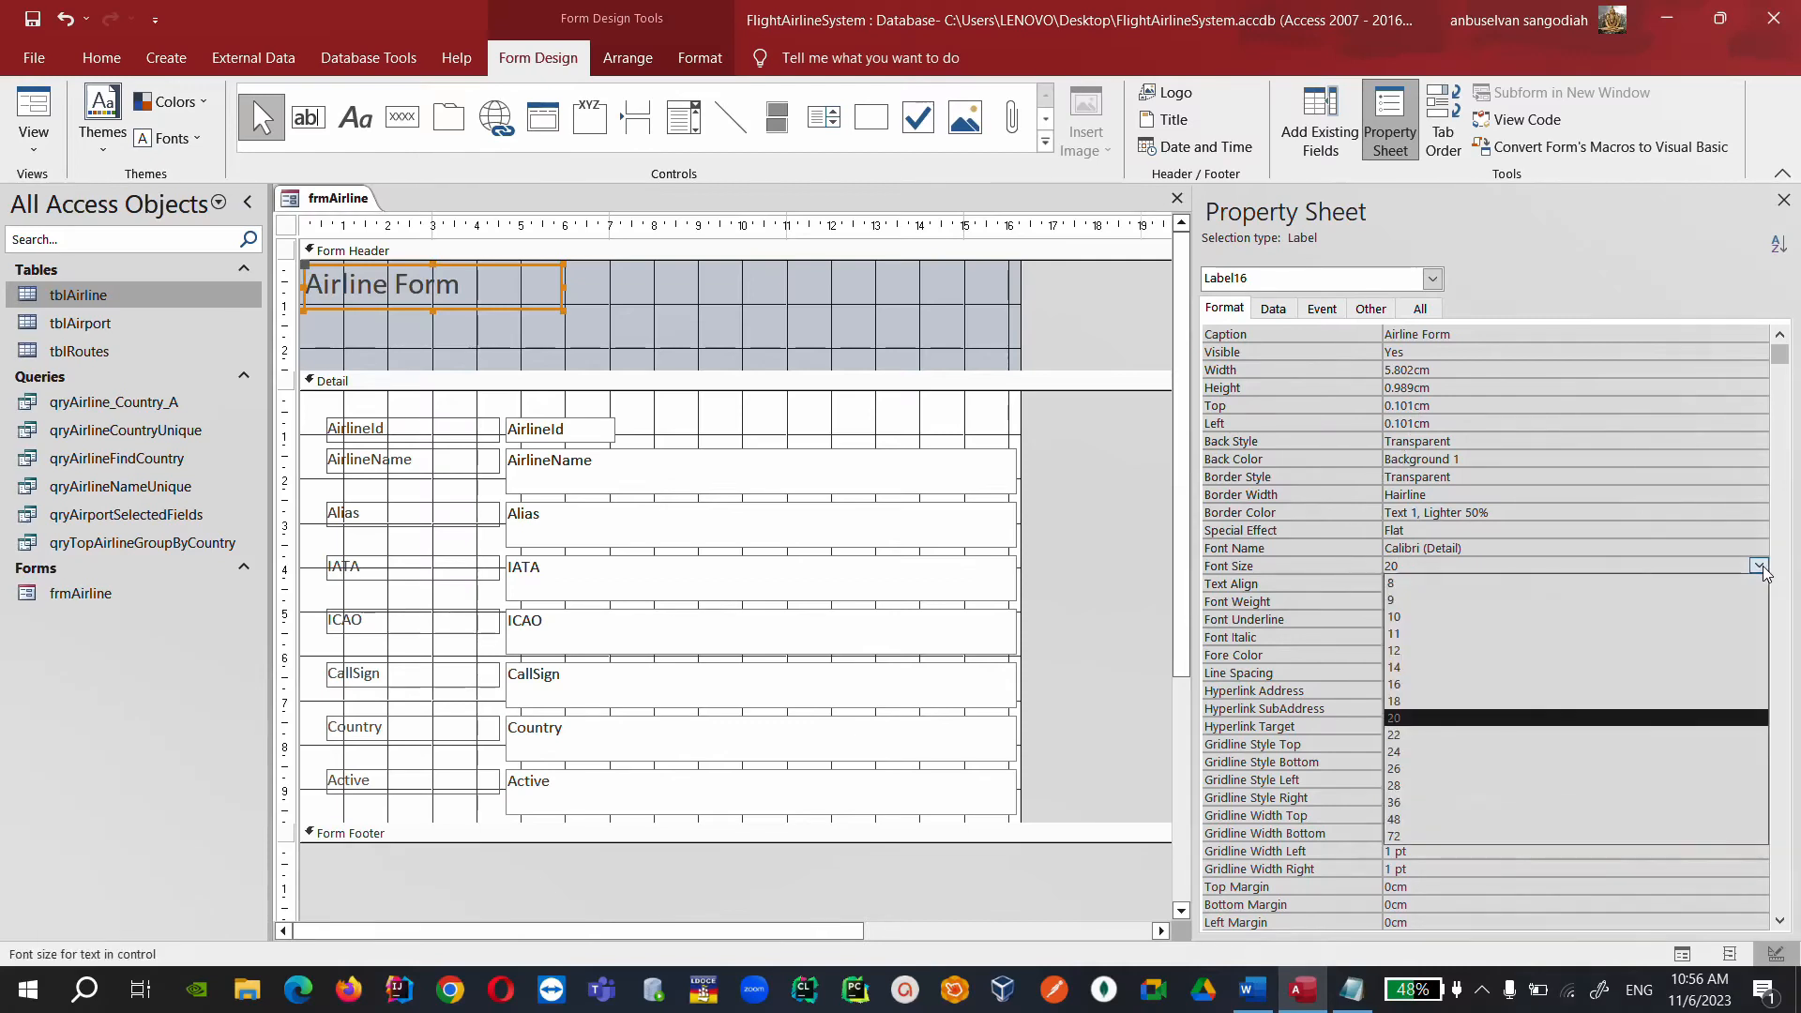
{"action": "left_click", "coordinate": [1610, 751]}
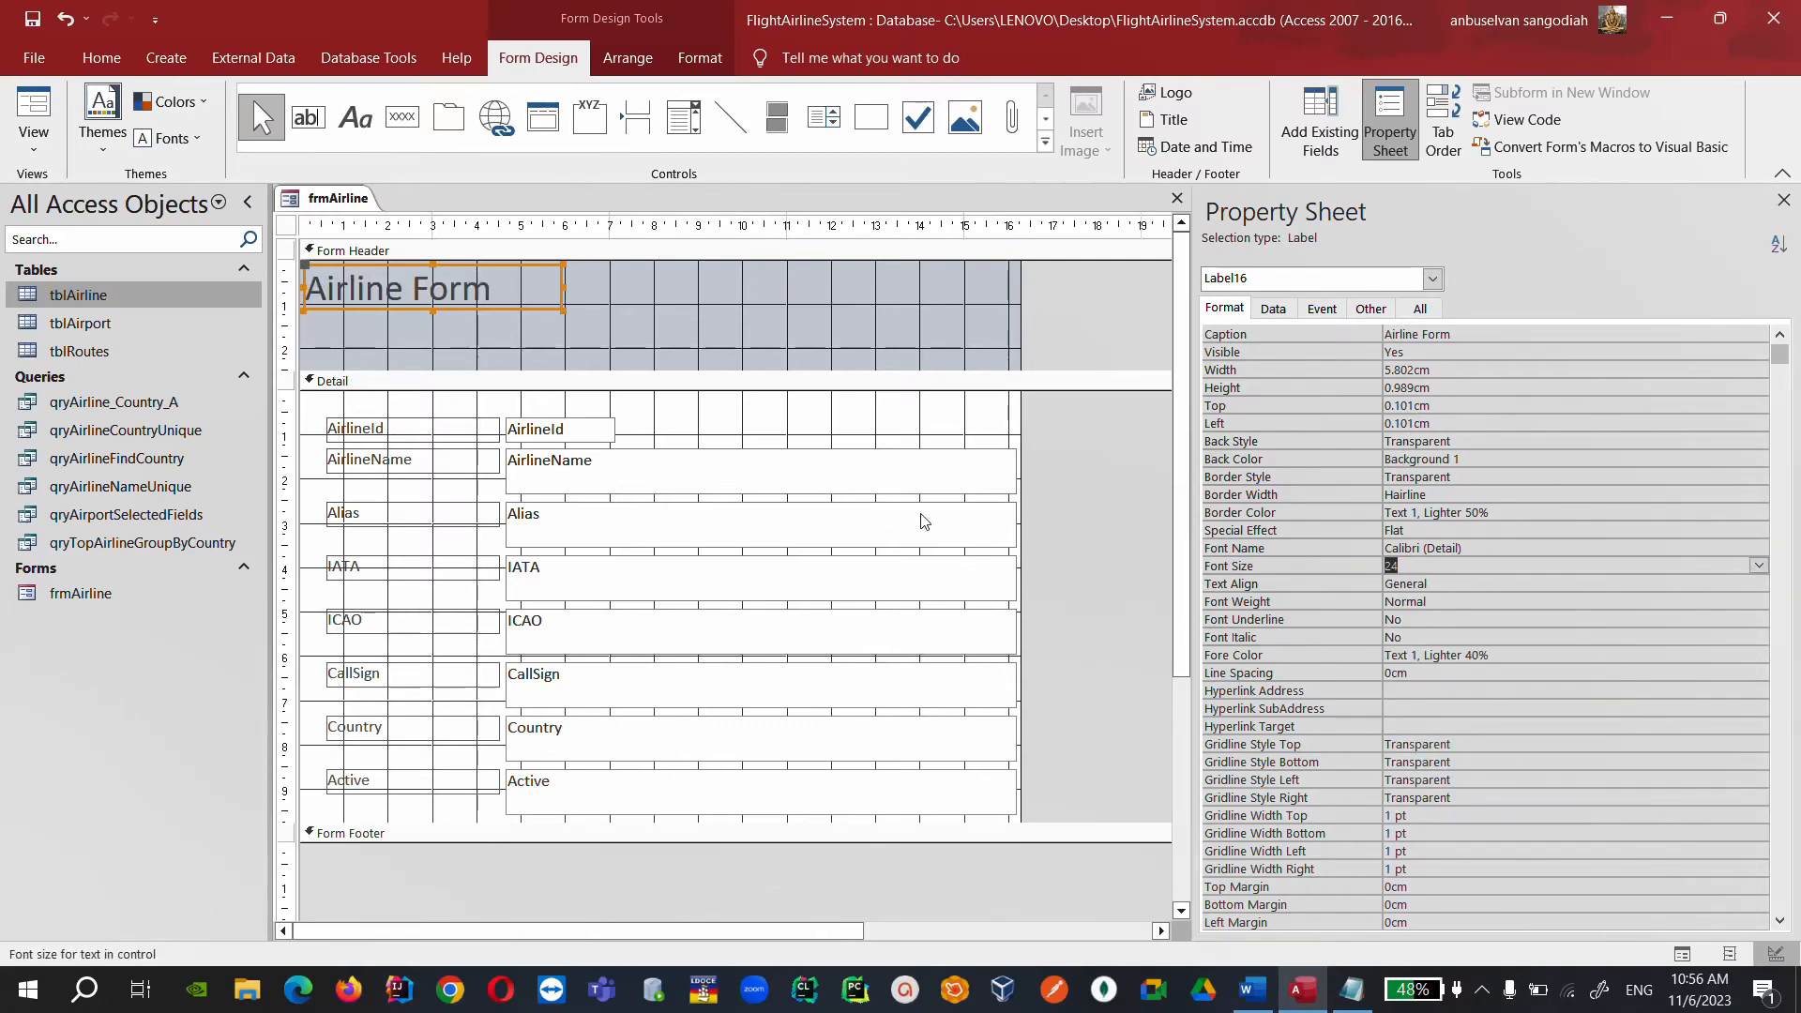
{"action": "scroll", "coordinate": [1651, 750], "scroll_direction": "down", "scroll_amount": 3}
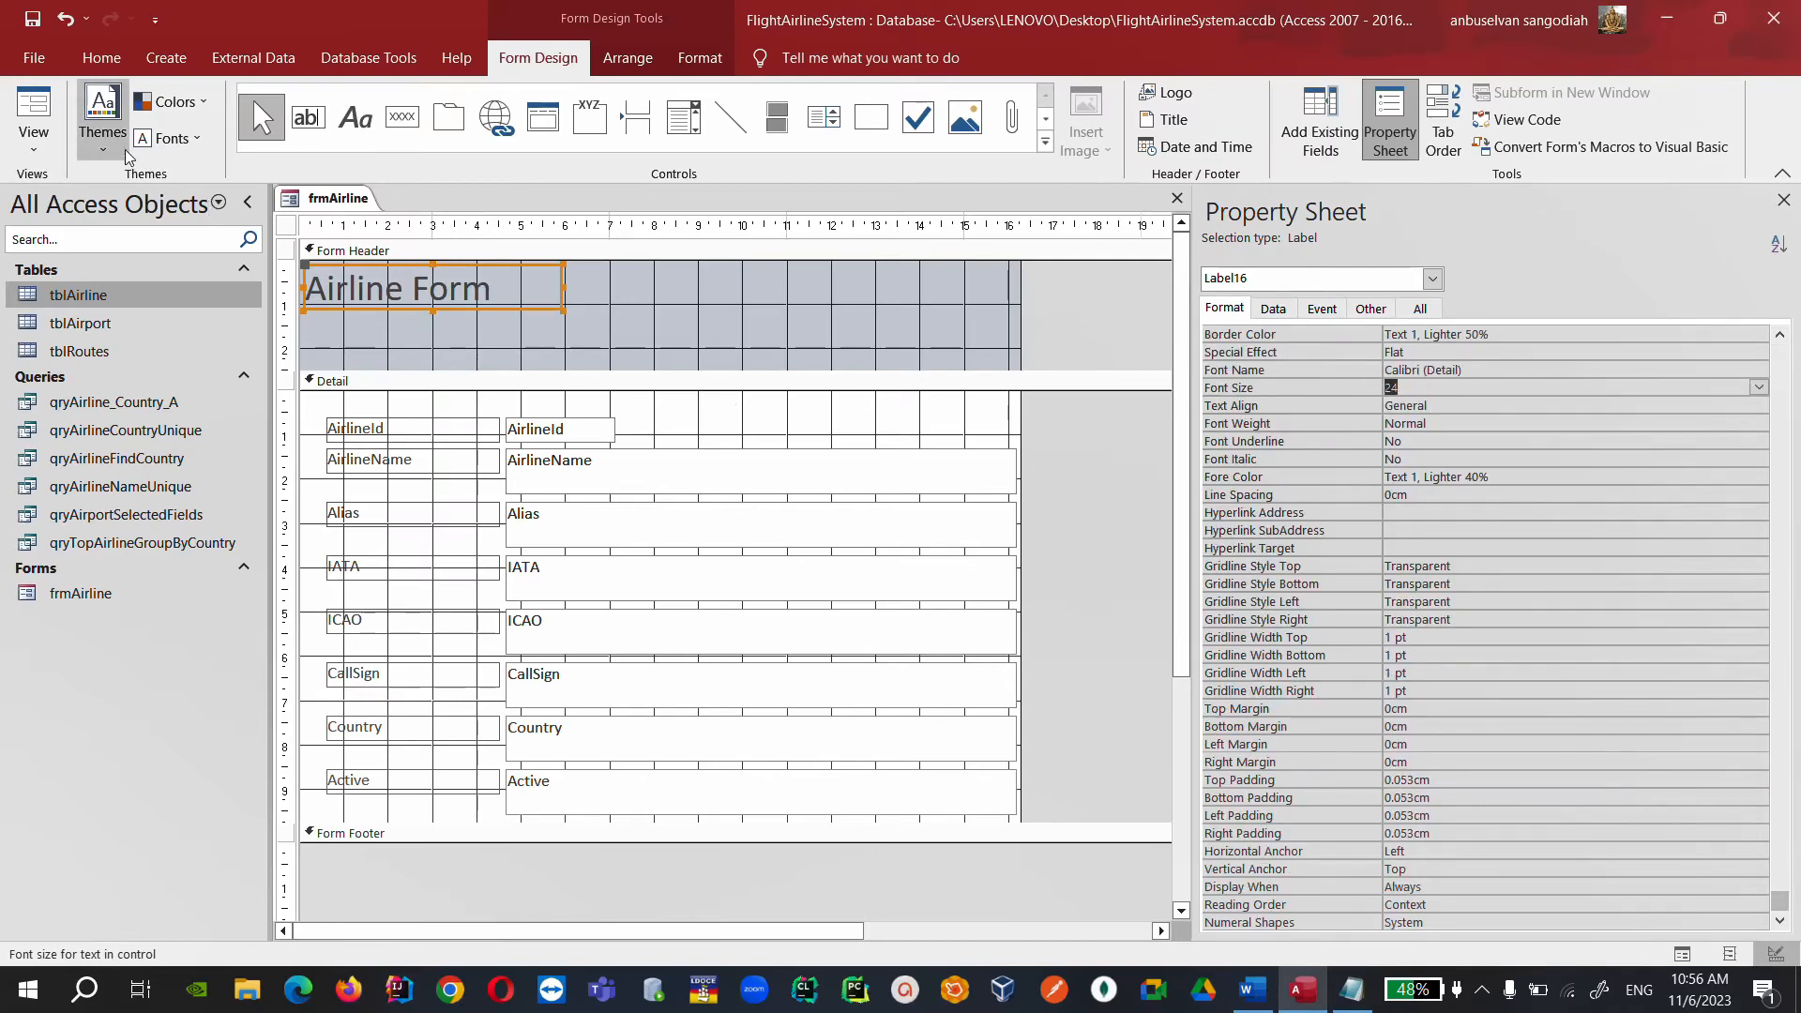
{"action": "right_click", "coordinate": [340, 206]}
{"action": "left_click", "coordinate": [372, 227]}
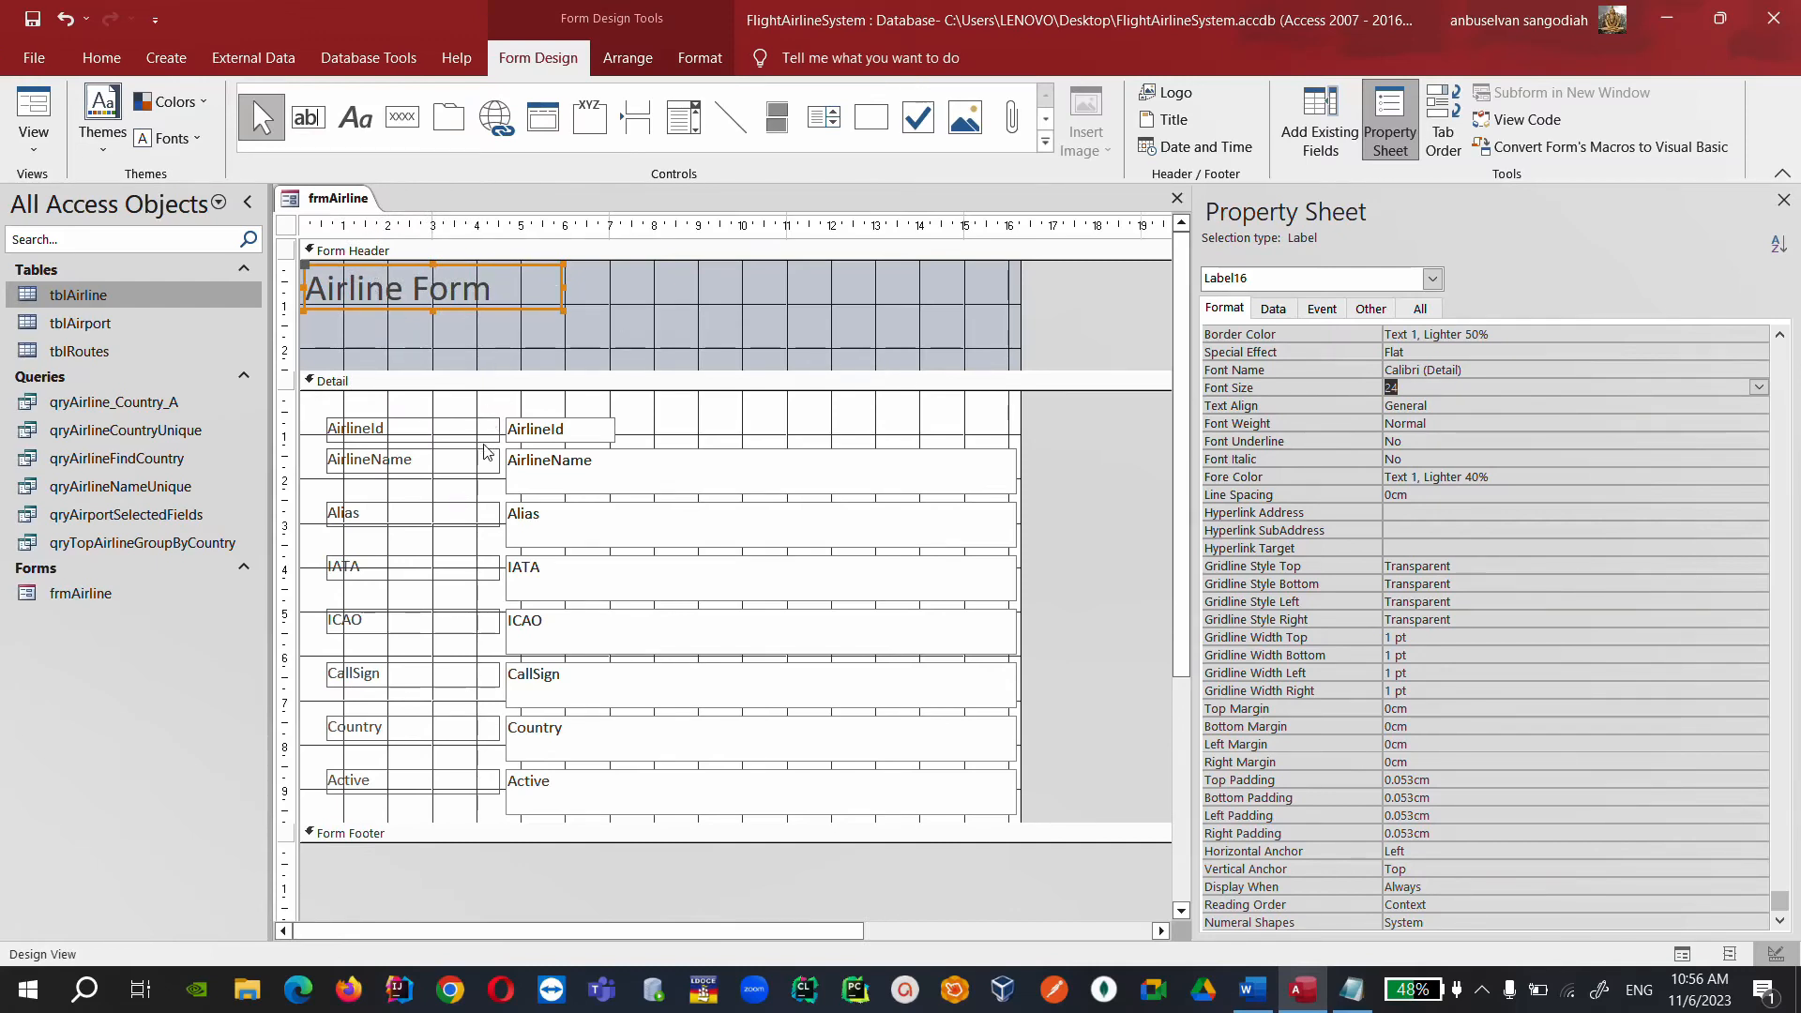
Examine the format properties of the AirlineId text box from start to end, looking for the Enabled setting.
{"action": "left_click", "coordinate": [574, 436]}
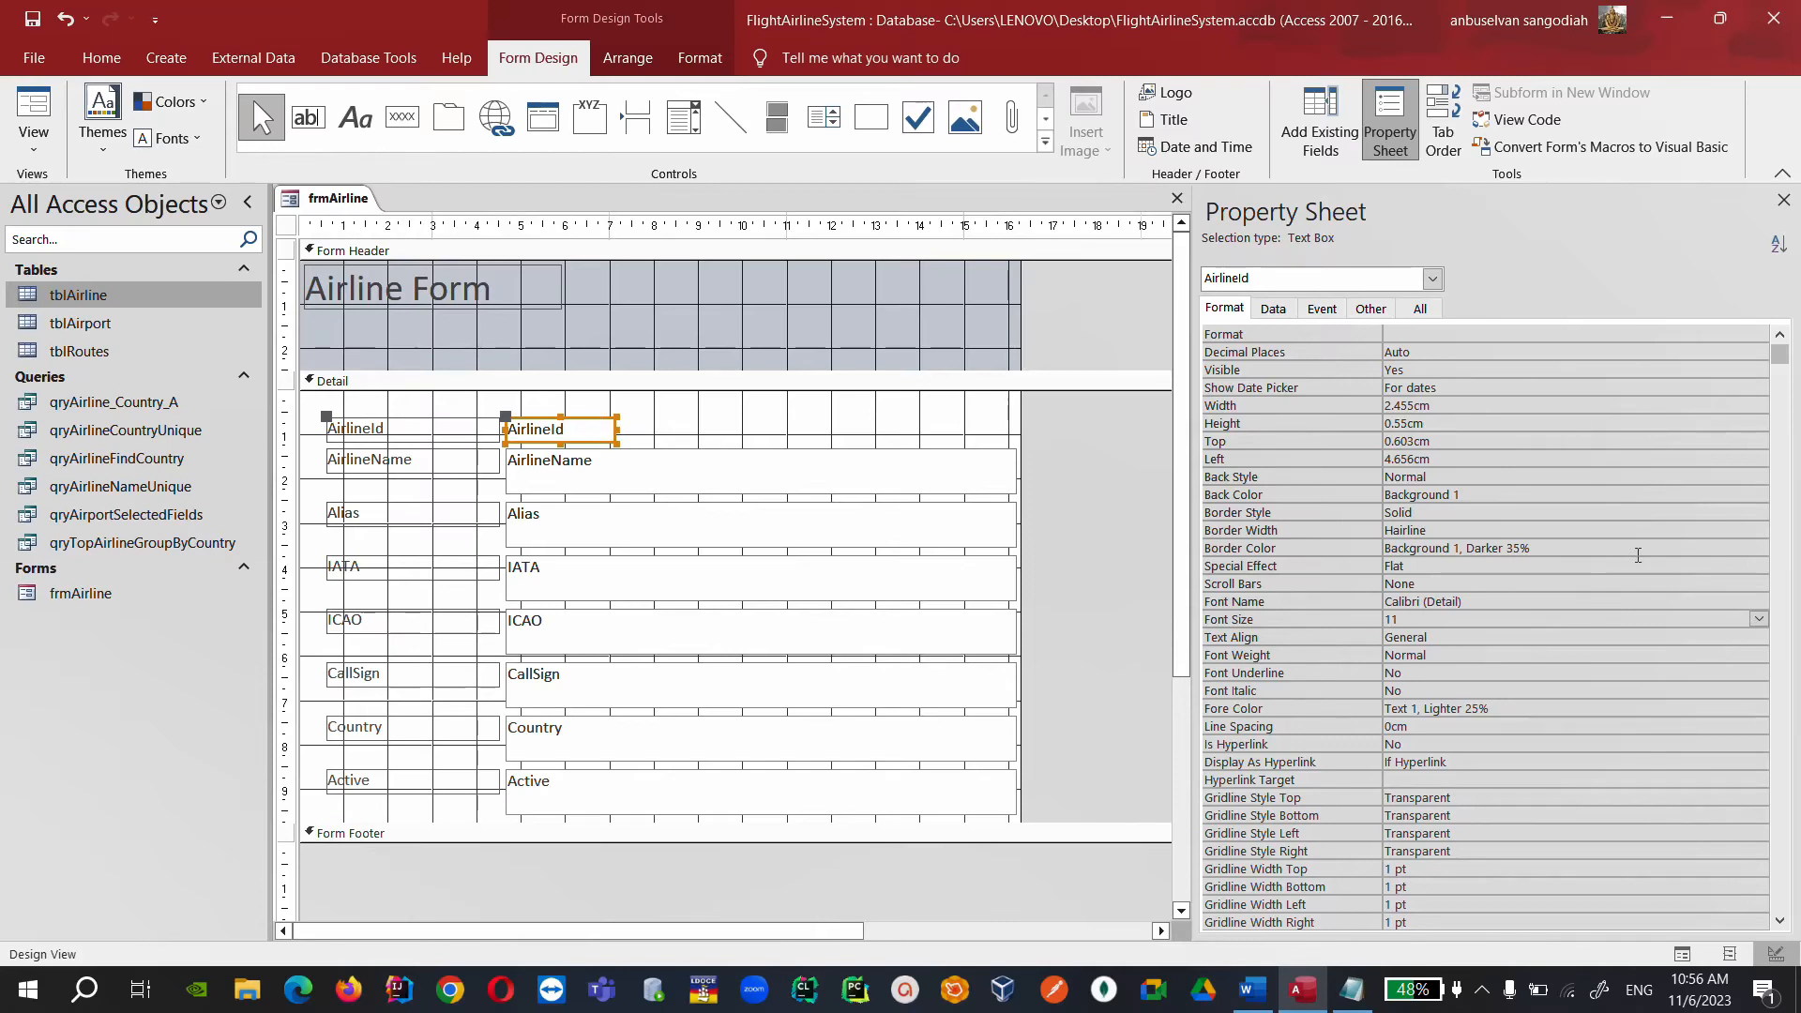
{"action": "left_click", "coordinate": [1784, 791]}
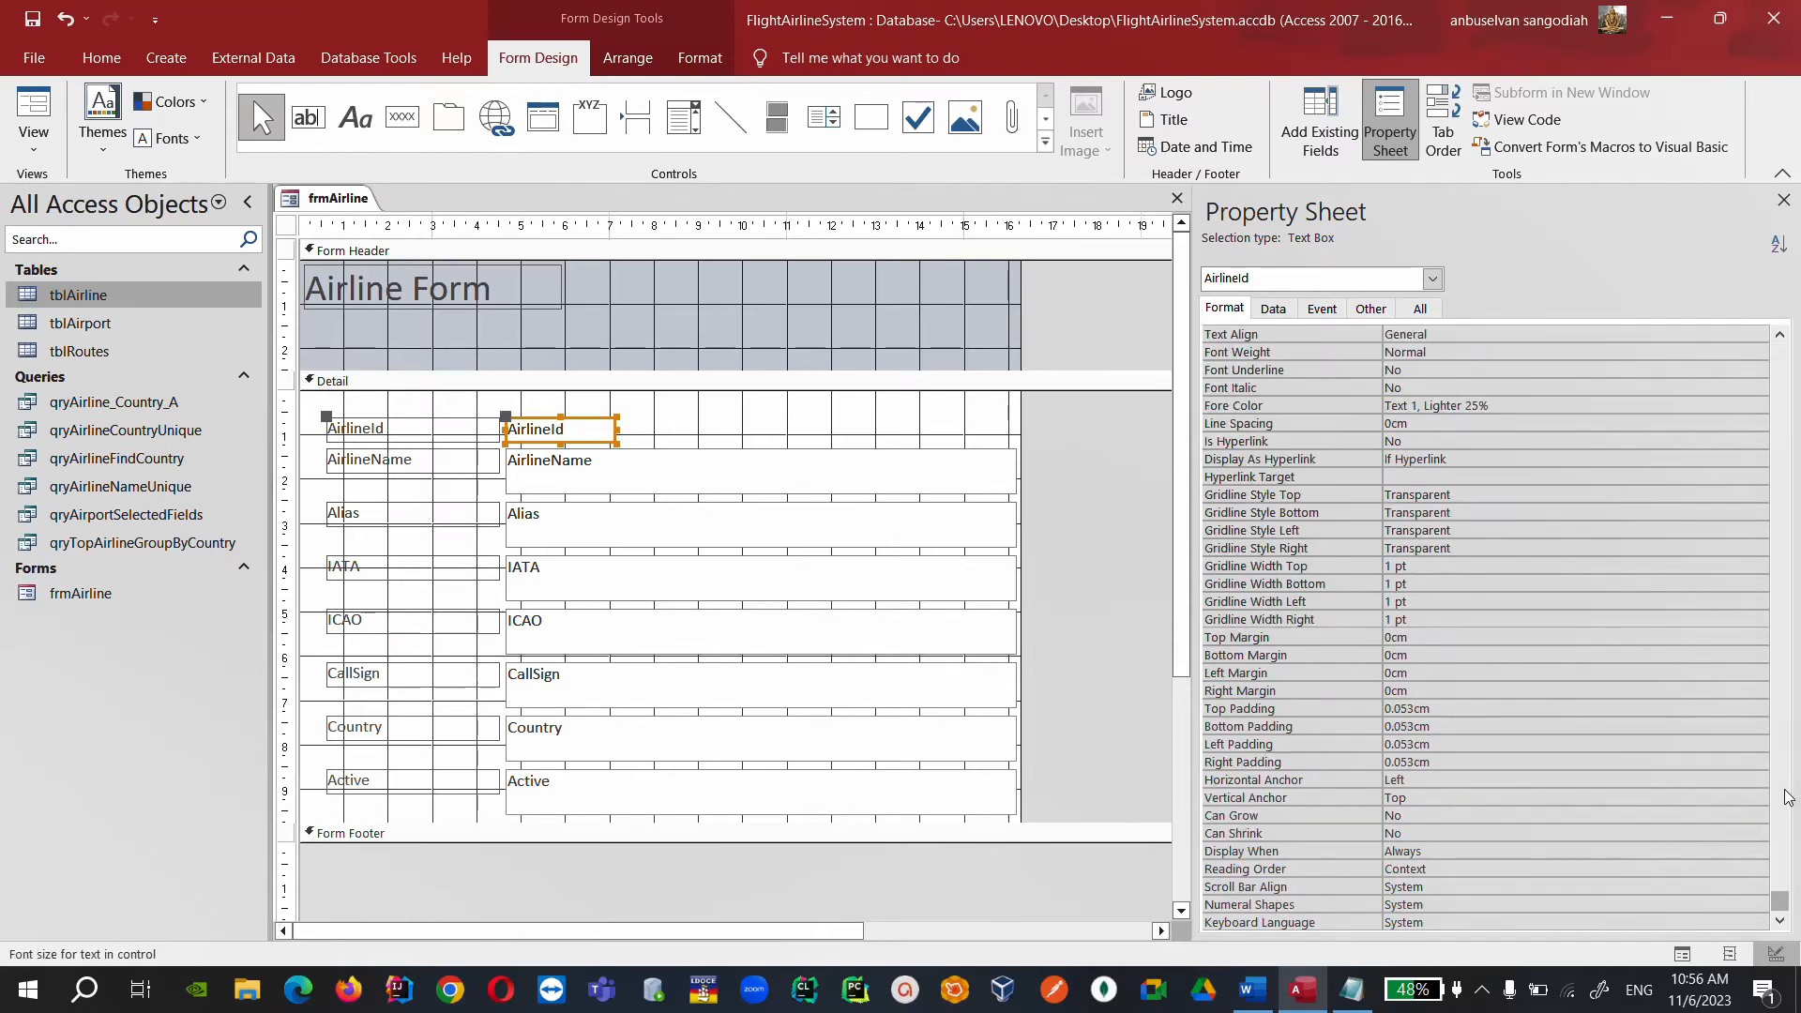
{"action": "left_click", "coordinate": [1787, 797]}
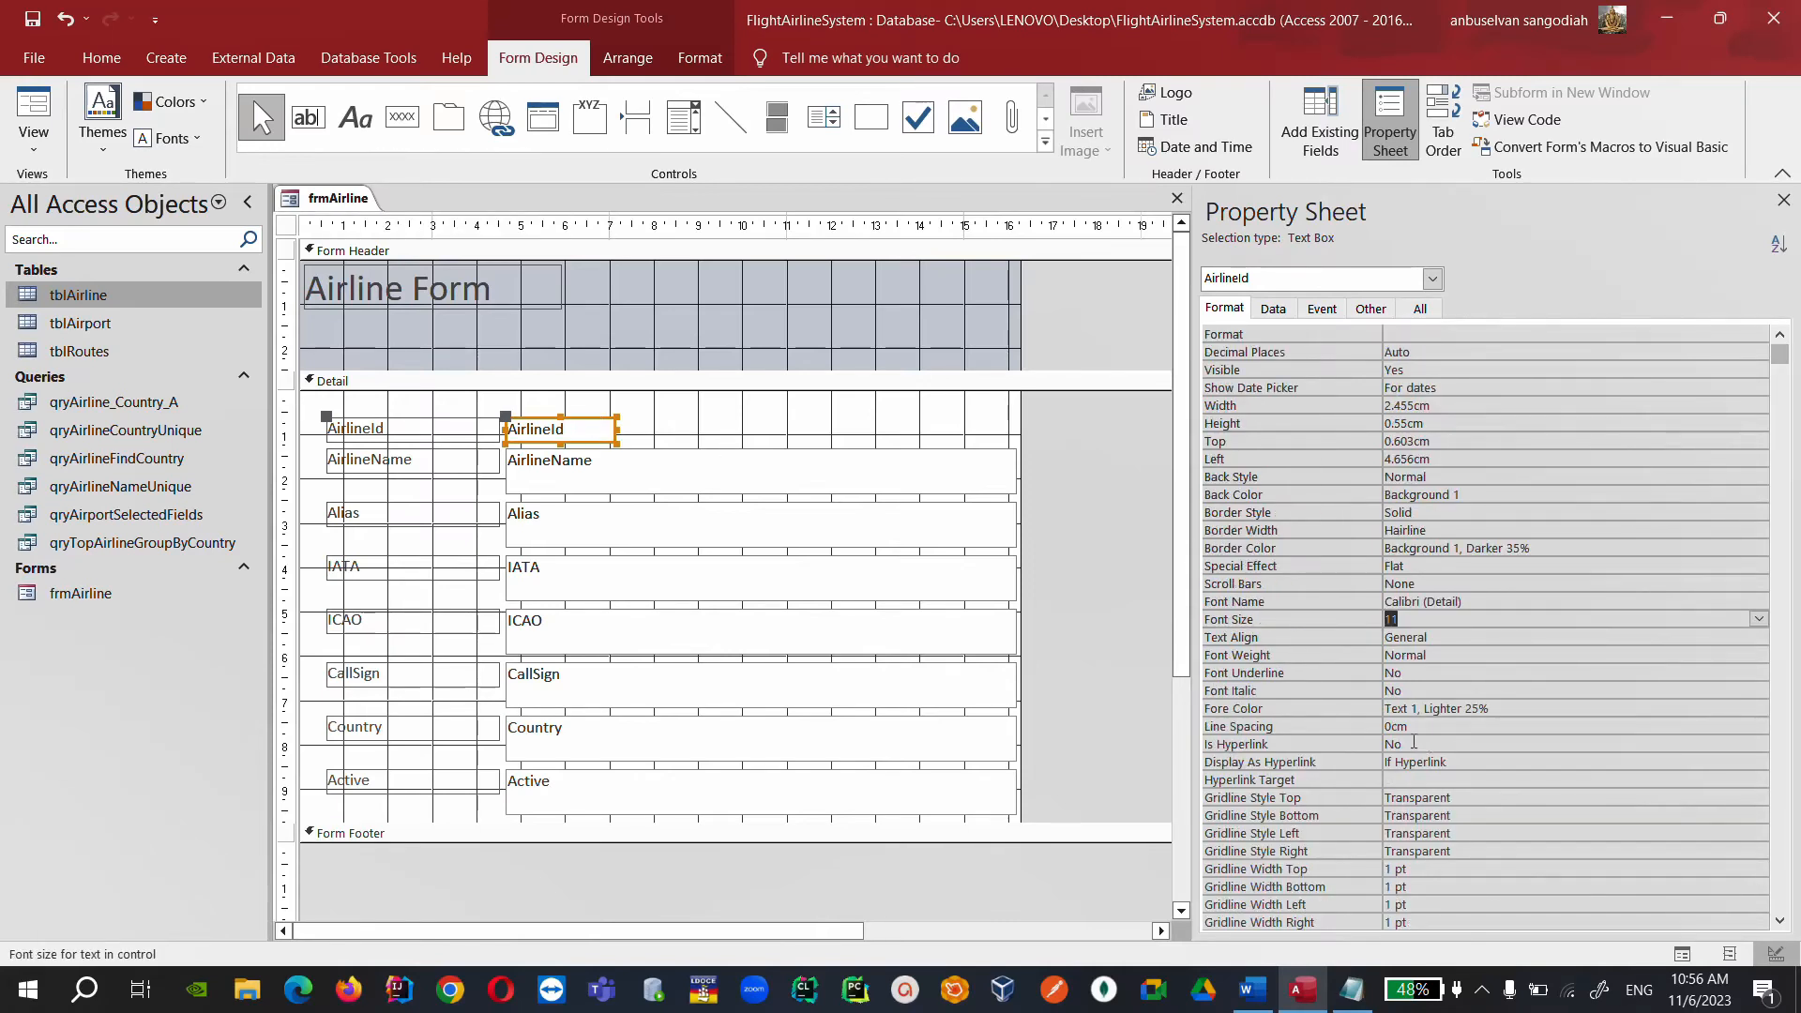
{"action": "left_click", "coordinate": [1786, 883]}
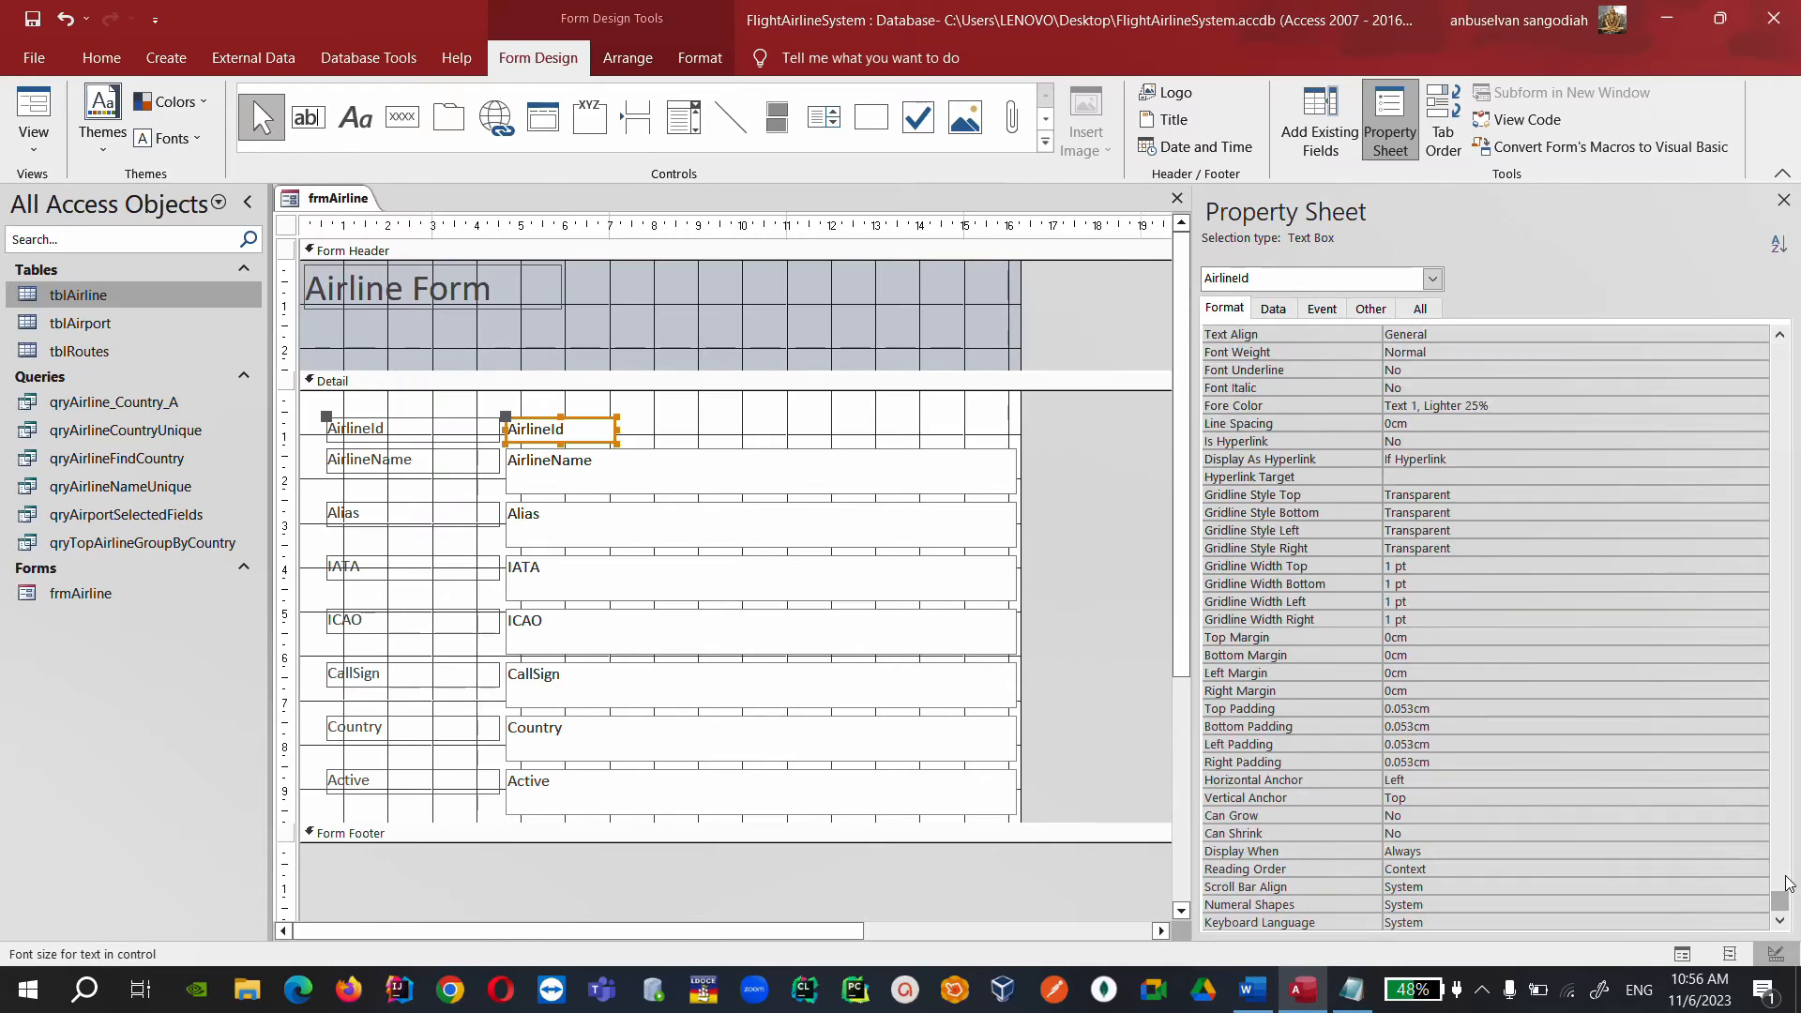
{"action": "left_click", "coordinate": [1787, 883]}
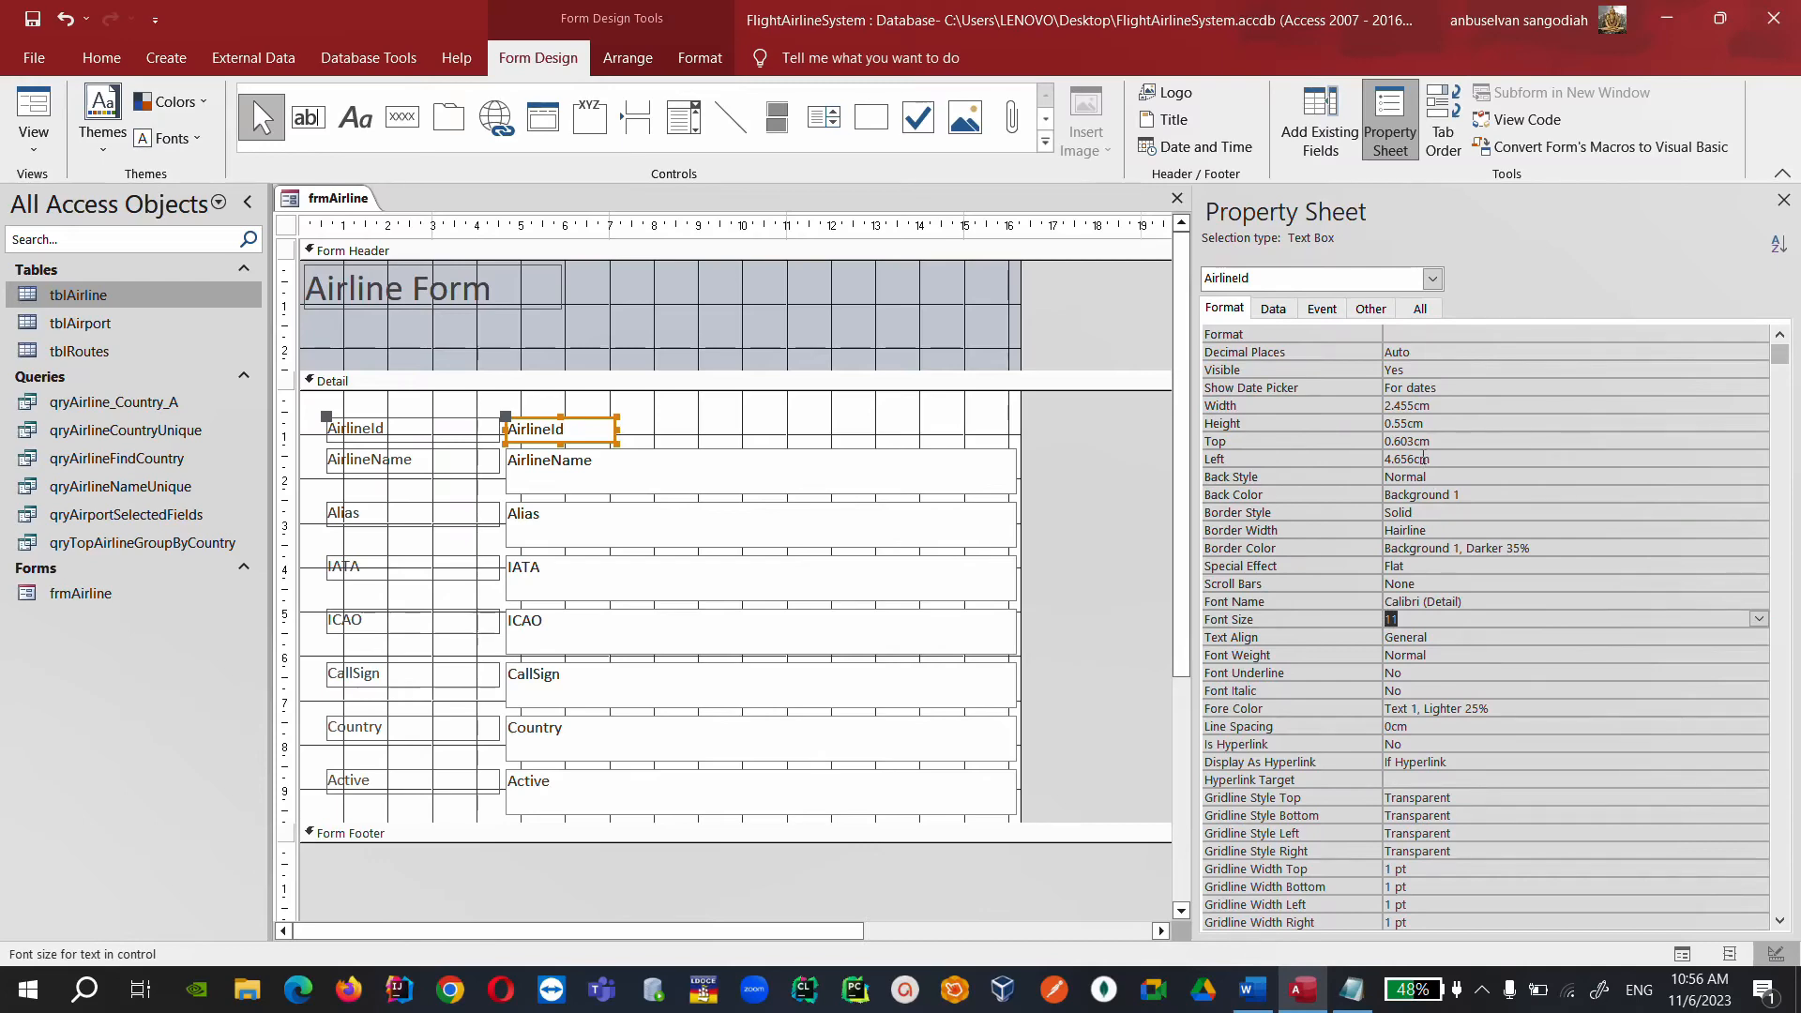
{"action": "left_click", "coordinate": [1788, 837]}
{"action": "left_click", "coordinate": [1784, 837]}
{"action": "left_click", "coordinate": [1782, 838]}
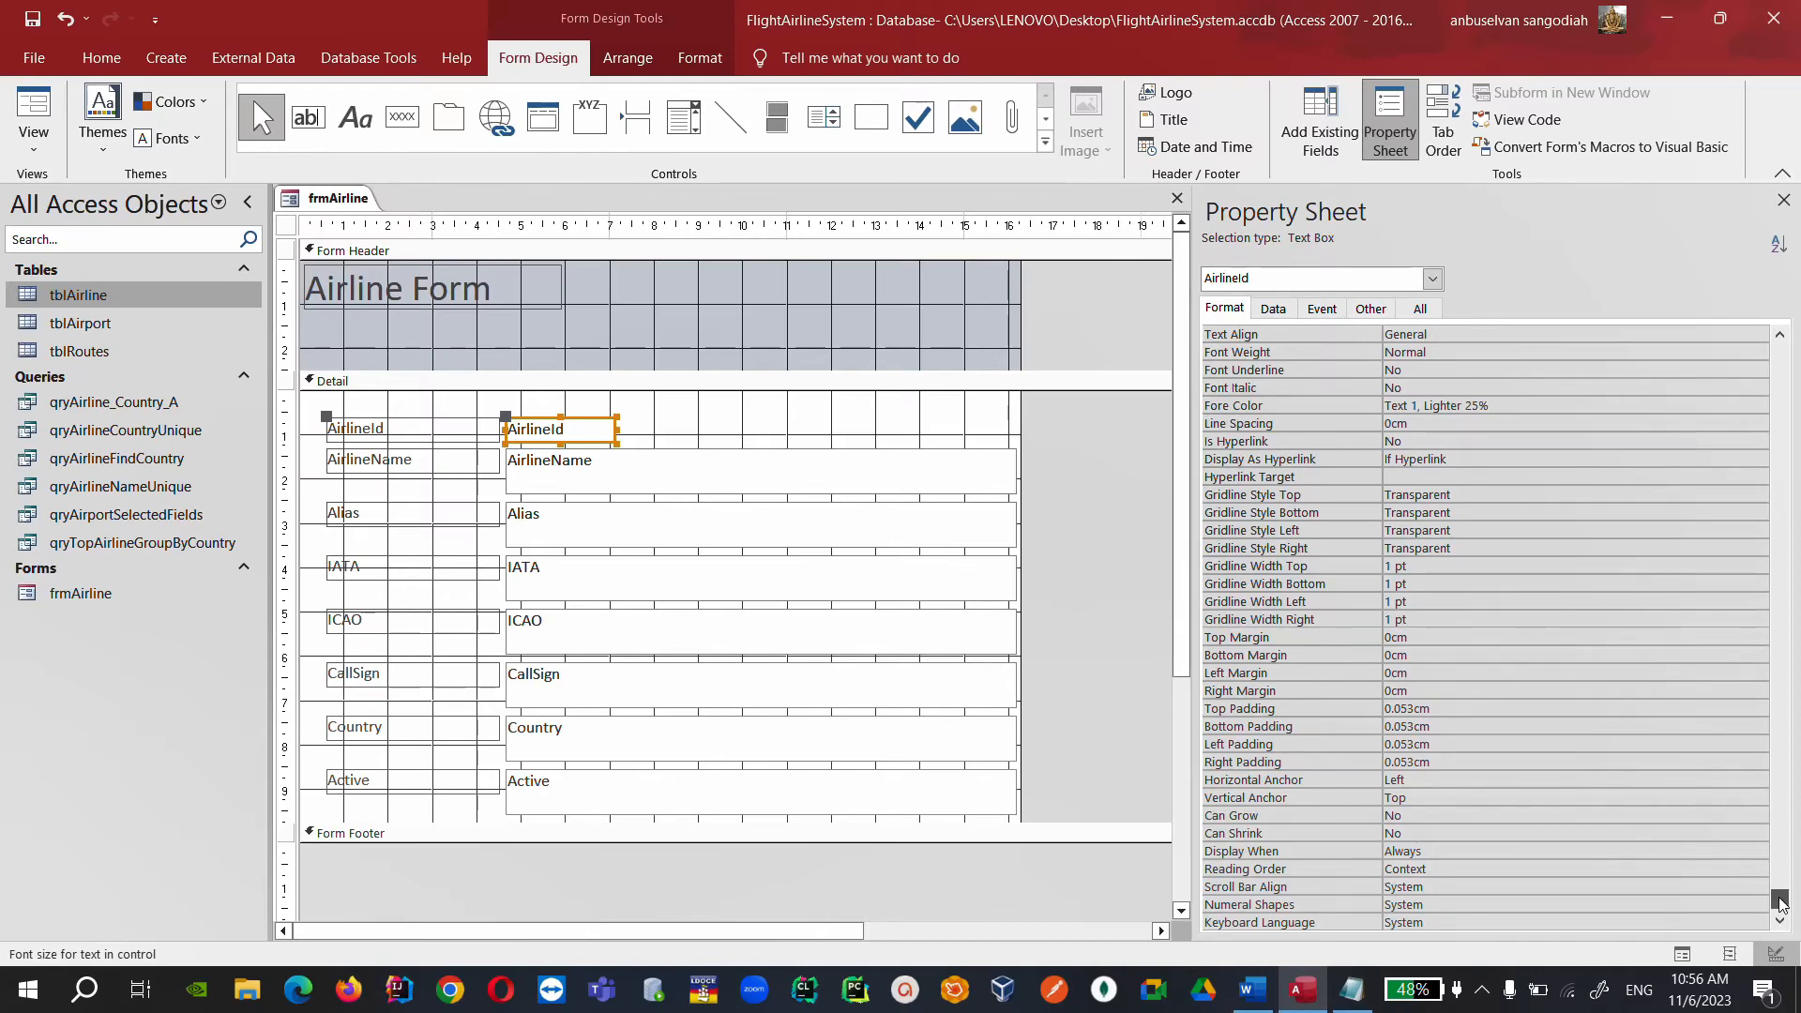
{"action": "left_click_drag", "start_coordinate": [1781, 904], "coordinate": [1781, 525]}
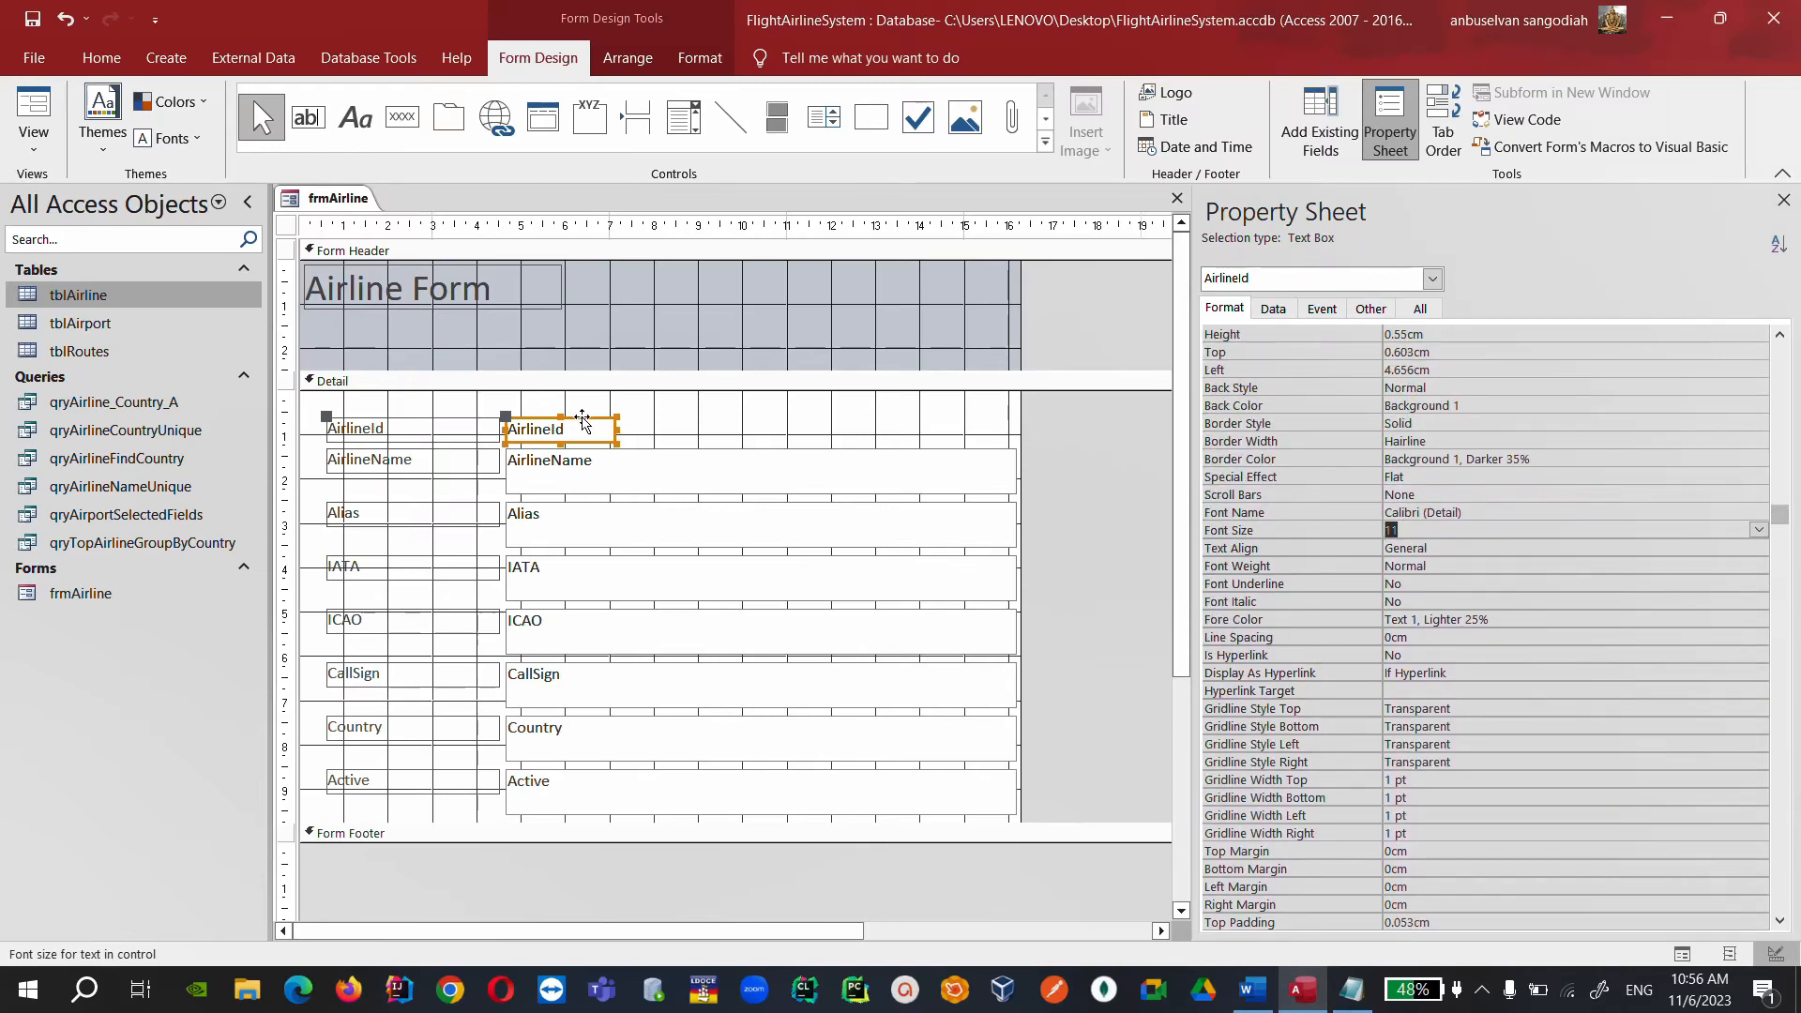
{"action": "left_click", "coordinate": [583, 420]}
{"action": "left_click", "coordinate": [1779, 921]}
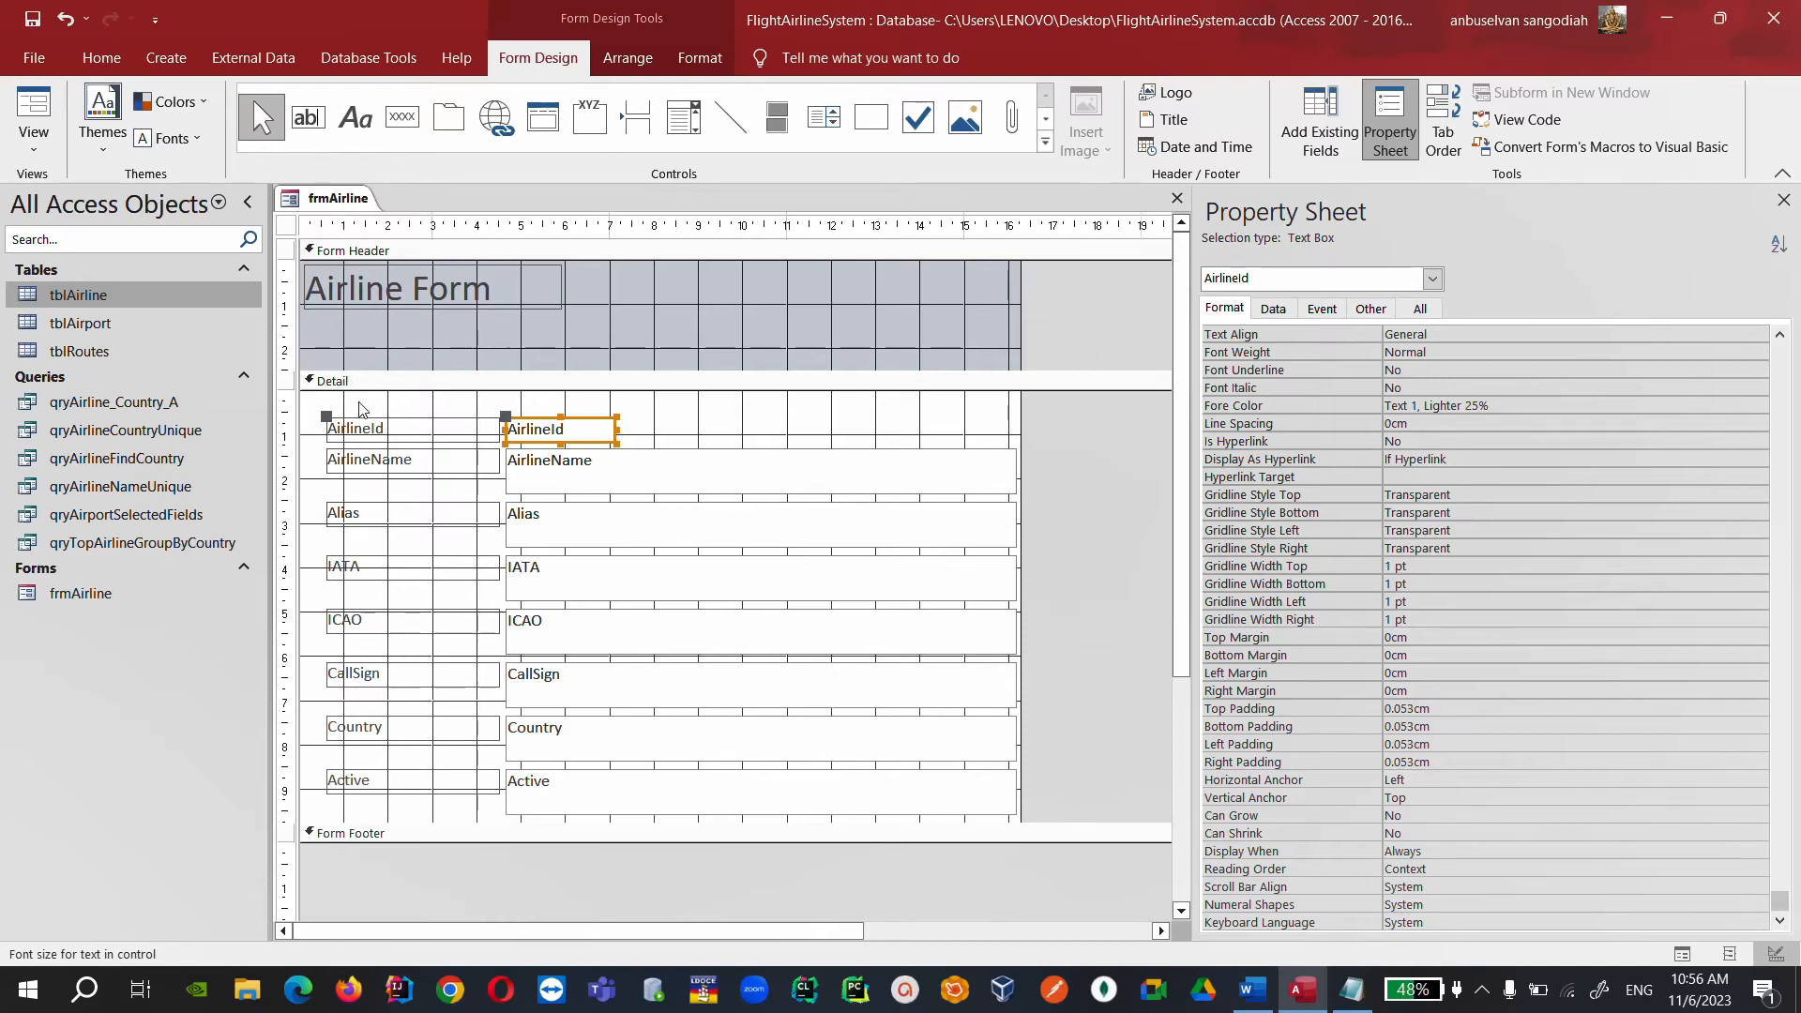
{"action": "left_click", "coordinate": [384, 426]}
Select the AirlineName text box and look through its complete list of format properties for the Enabled setting.
{"action": "left_click", "coordinate": [804, 488]}
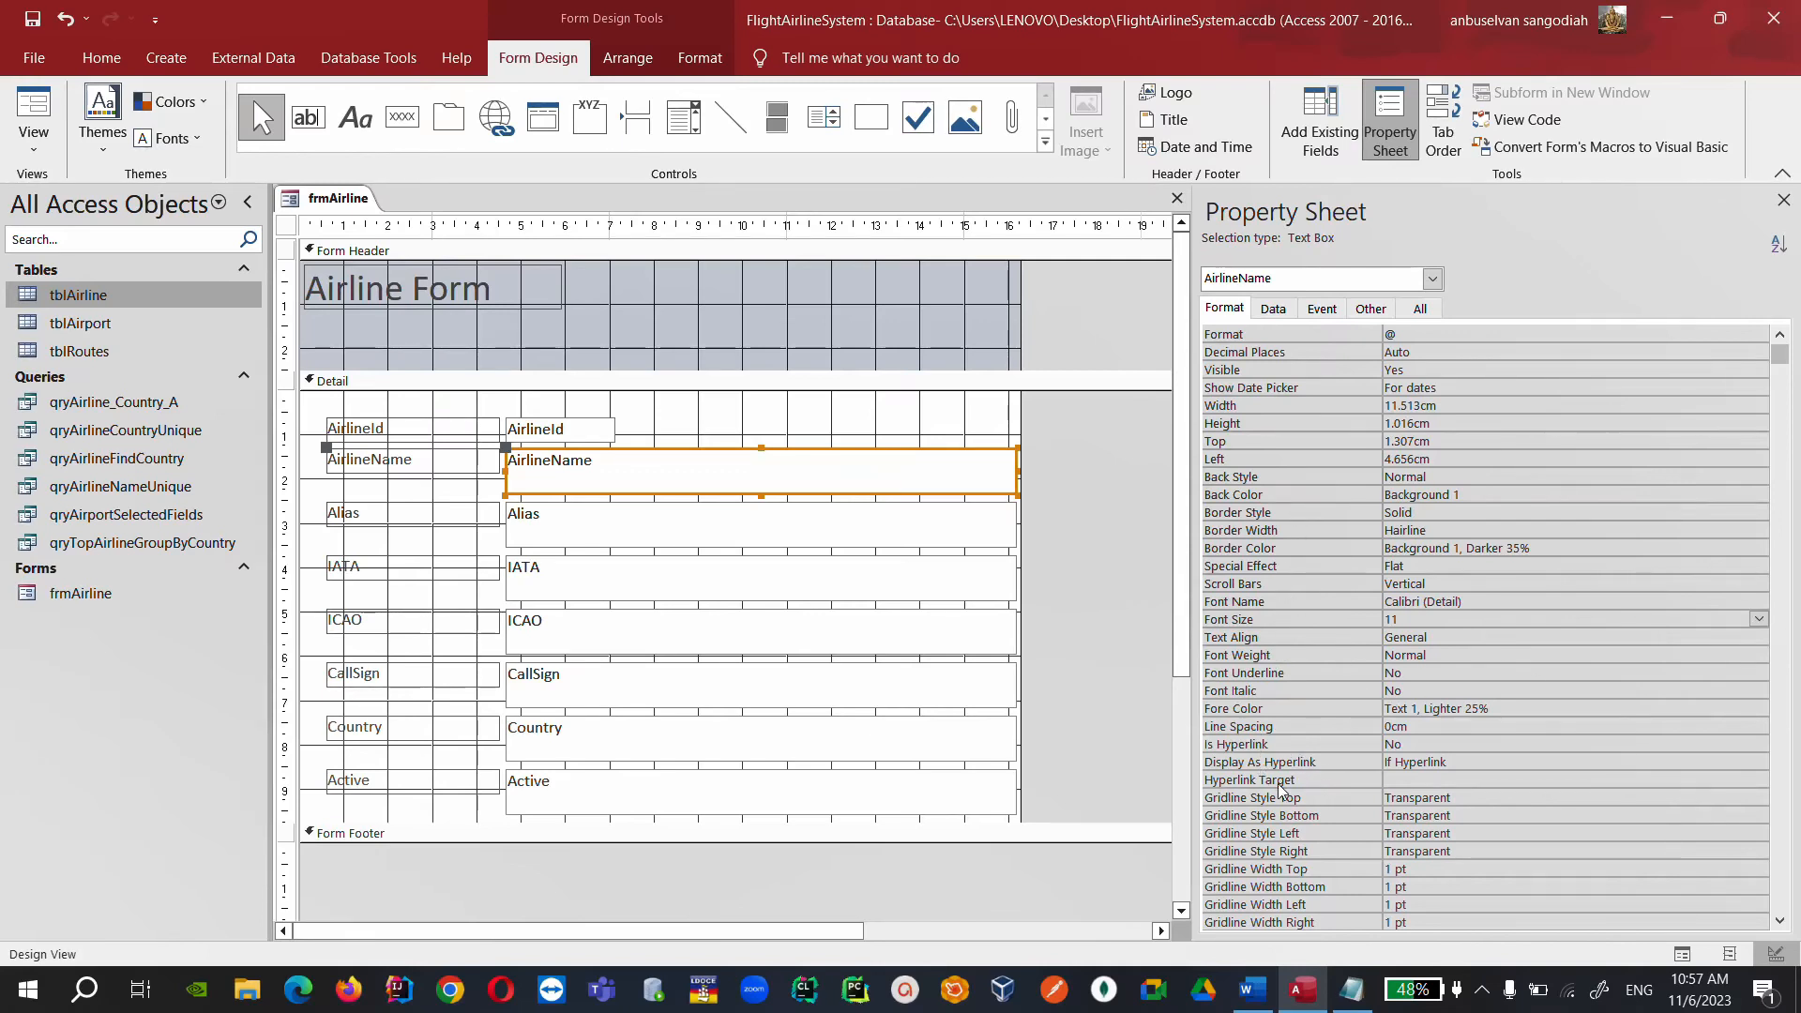
{"action": "left_click", "coordinate": [1779, 921]}
{"action": "left_click", "coordinate": [1780, 925]}
{"action": "left_click", "coordinate": [1780, 925]}
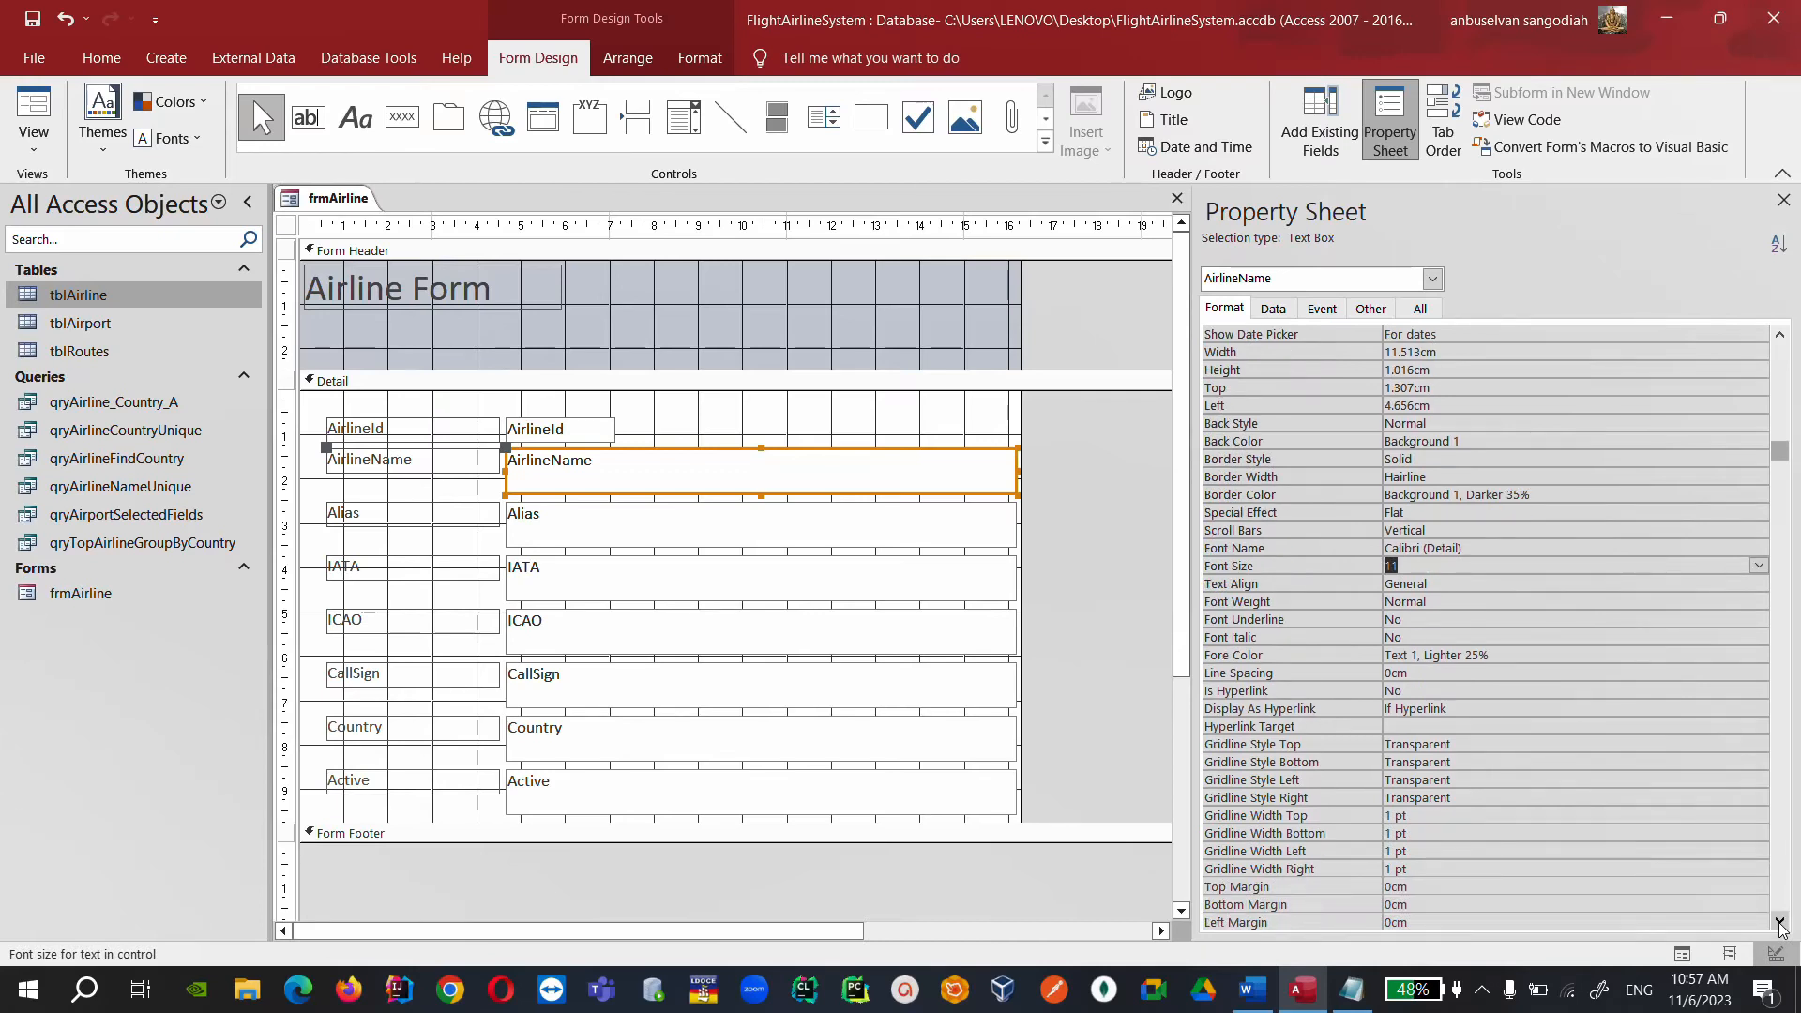
{"action": "left_click", "coordinate": [1780, 925]}
{"action": "left_click", "coordinate": [1780, 925]}
{"action": "left_click", "coordinate": [1780, 925]}
{"action": "left_click", "coordinate": [1780, 925]}
{"action": "left_click", "coordinate": [1780, 925]}
{"action": "left_click", "coordinate": [1779, 925]}
{"action": "left_click", "coordinate": [1780, 925]}
{"action": "left_click", "coordinate": [1780, 924]}
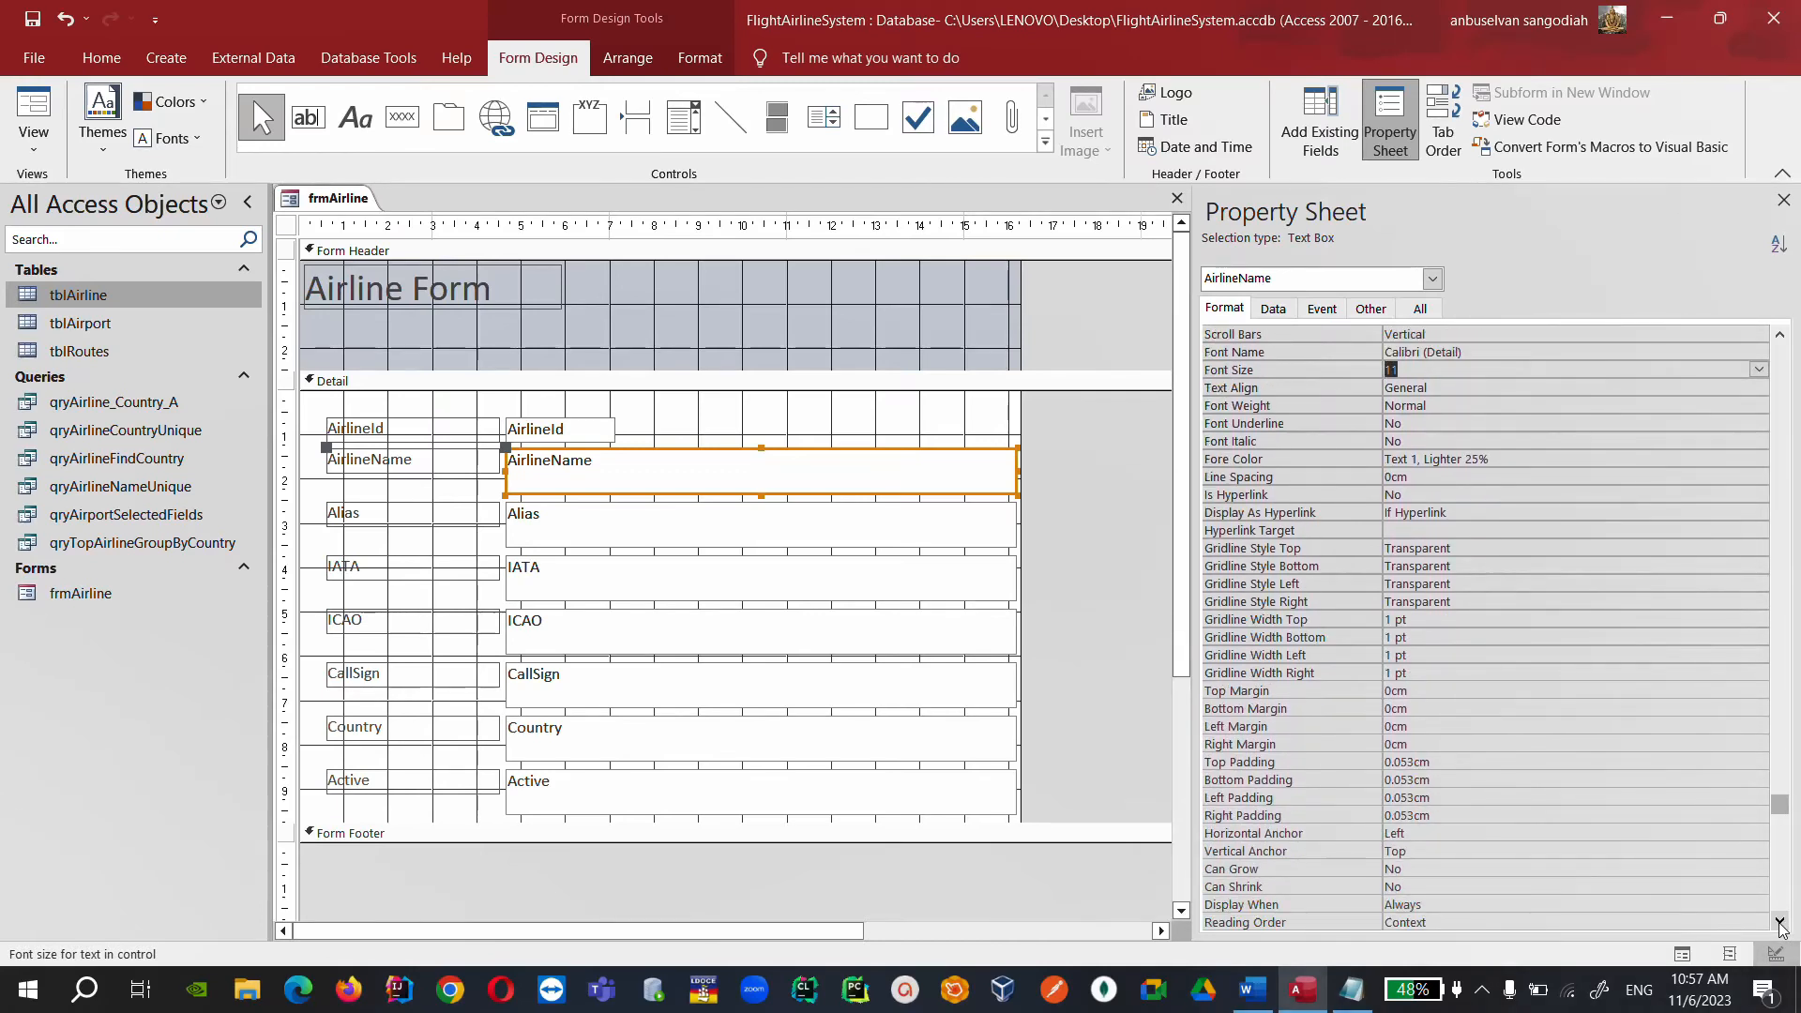
{"action": "left_click", "coordinate": [1780, 925]}
{"action": "left_click", "coordinate": [1780, 924]}
{"action": "left_click", "coordinate": [1780, 925]}
{"action": "left_click", "coordinate": [1780, 925]}
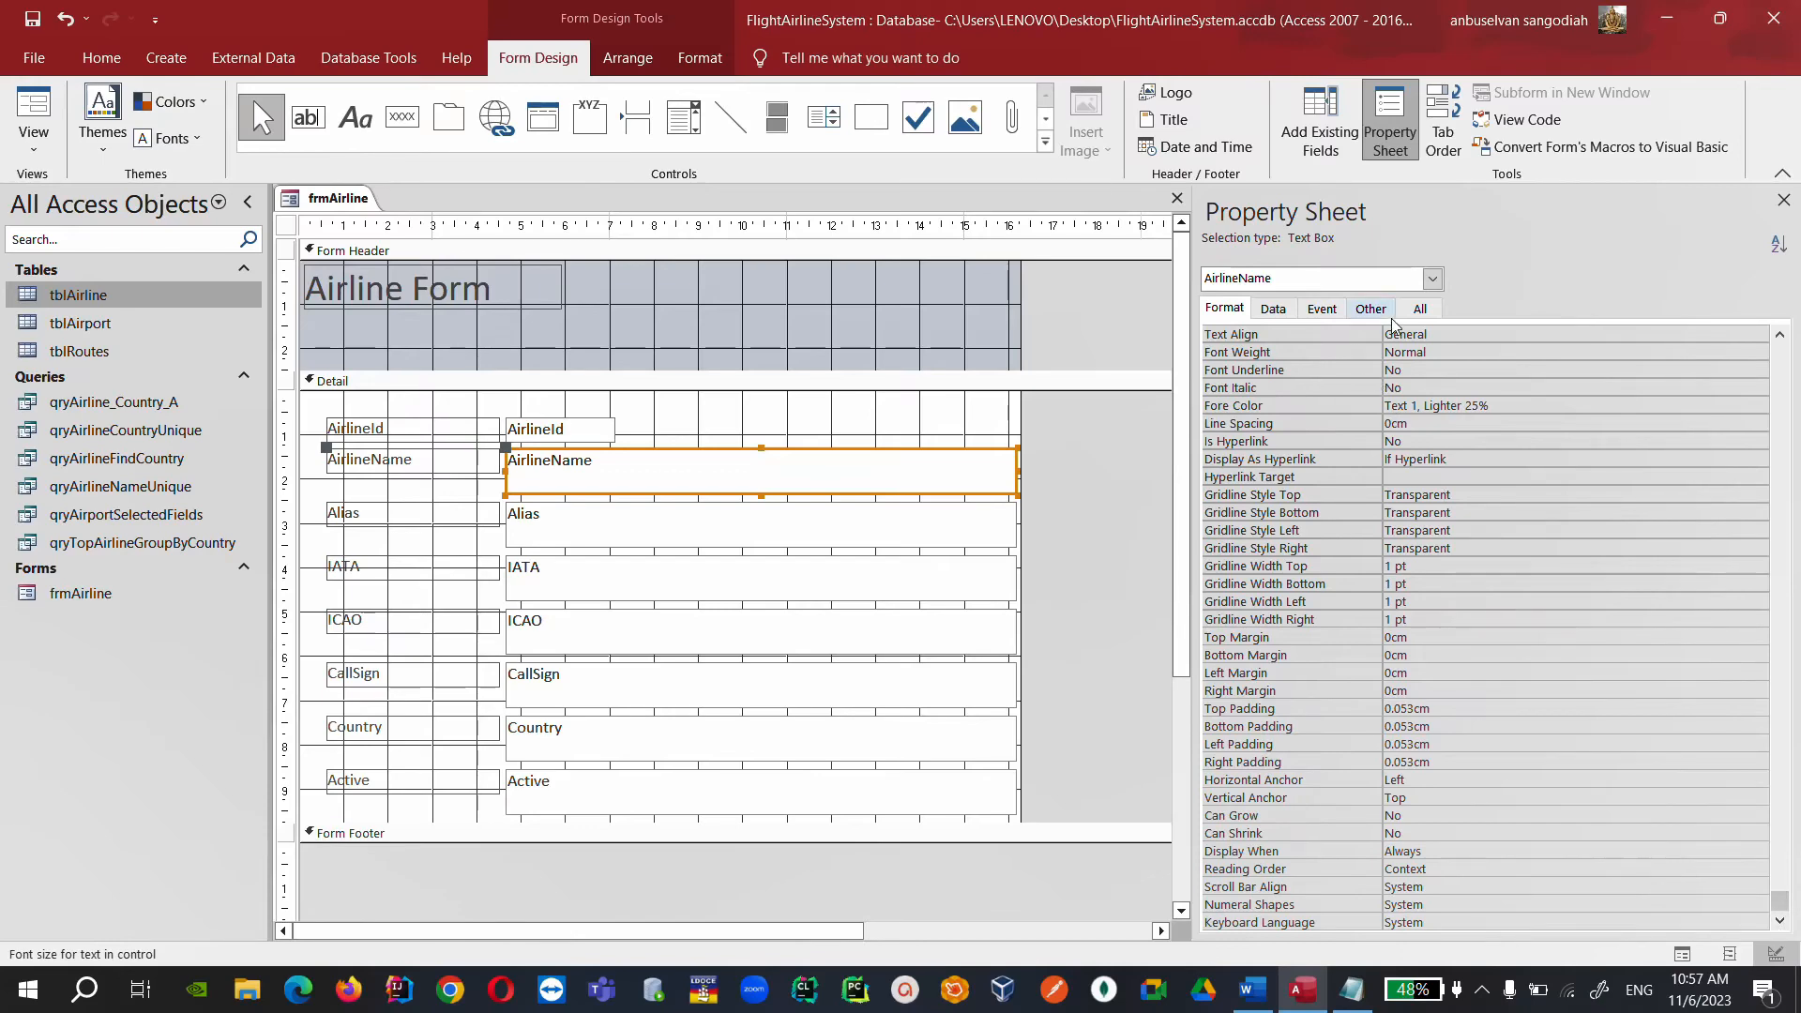
Find the Enabled property among all properties of the AirlineName text box and set it to No.
{"action": "left_click", "coordinate": [1419, 309]}
{"action": "left_click", "coordinate": [1780, 921]}
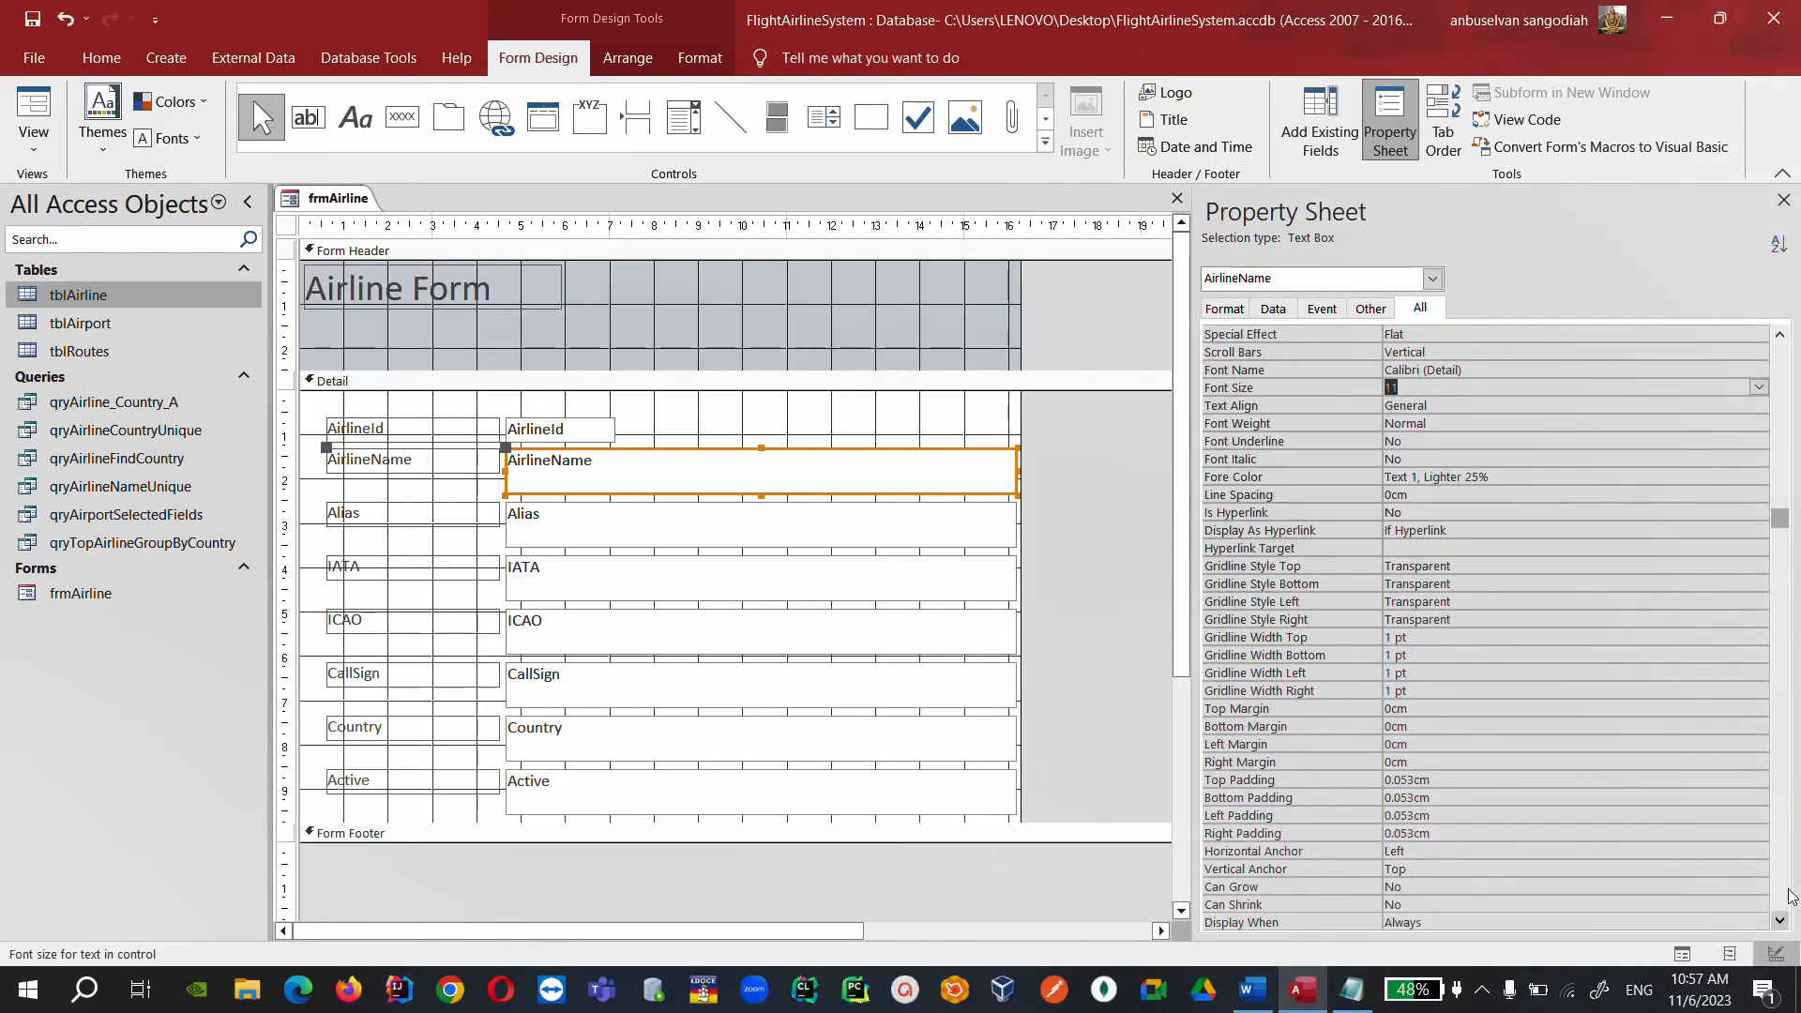
{"action": "left_click", "coordinate": [1781, 867]}
{"action": "scroll", "coordinate": [1782, 867], "scroll_direction": "up", "scroll_amount": 8}
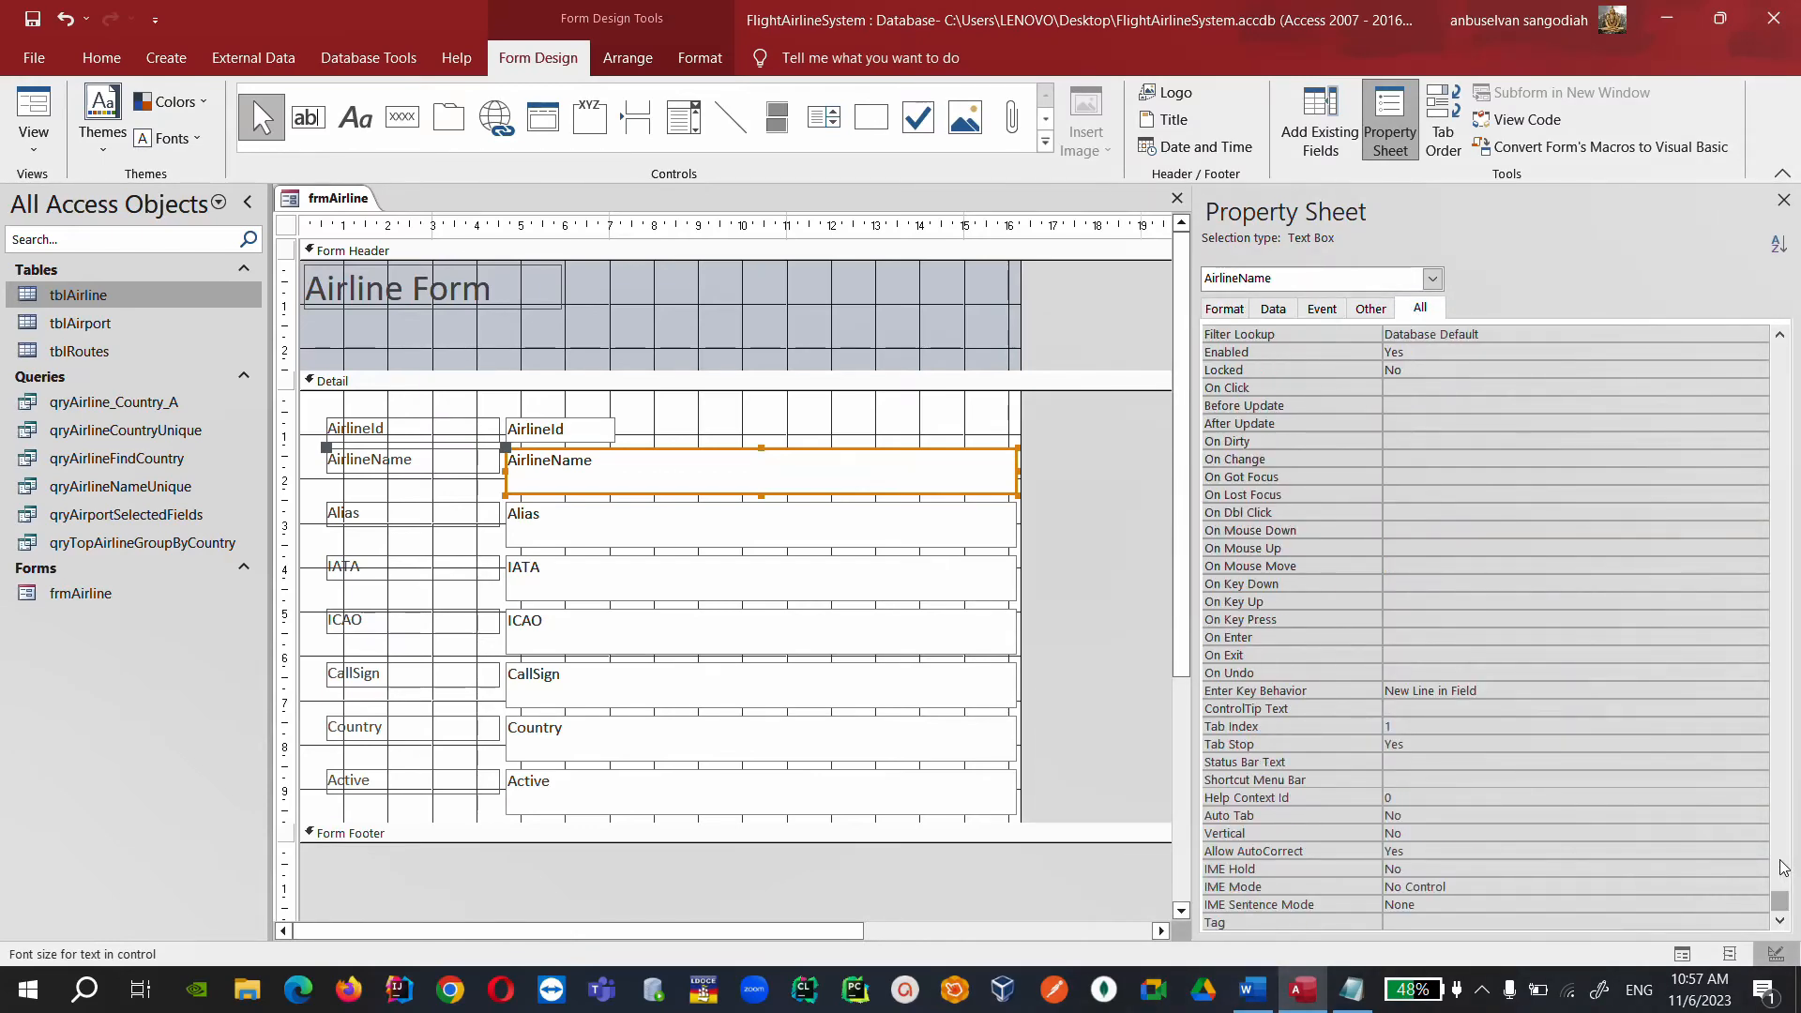
{"action": "left_click", "coordinate": [1782, 867]}
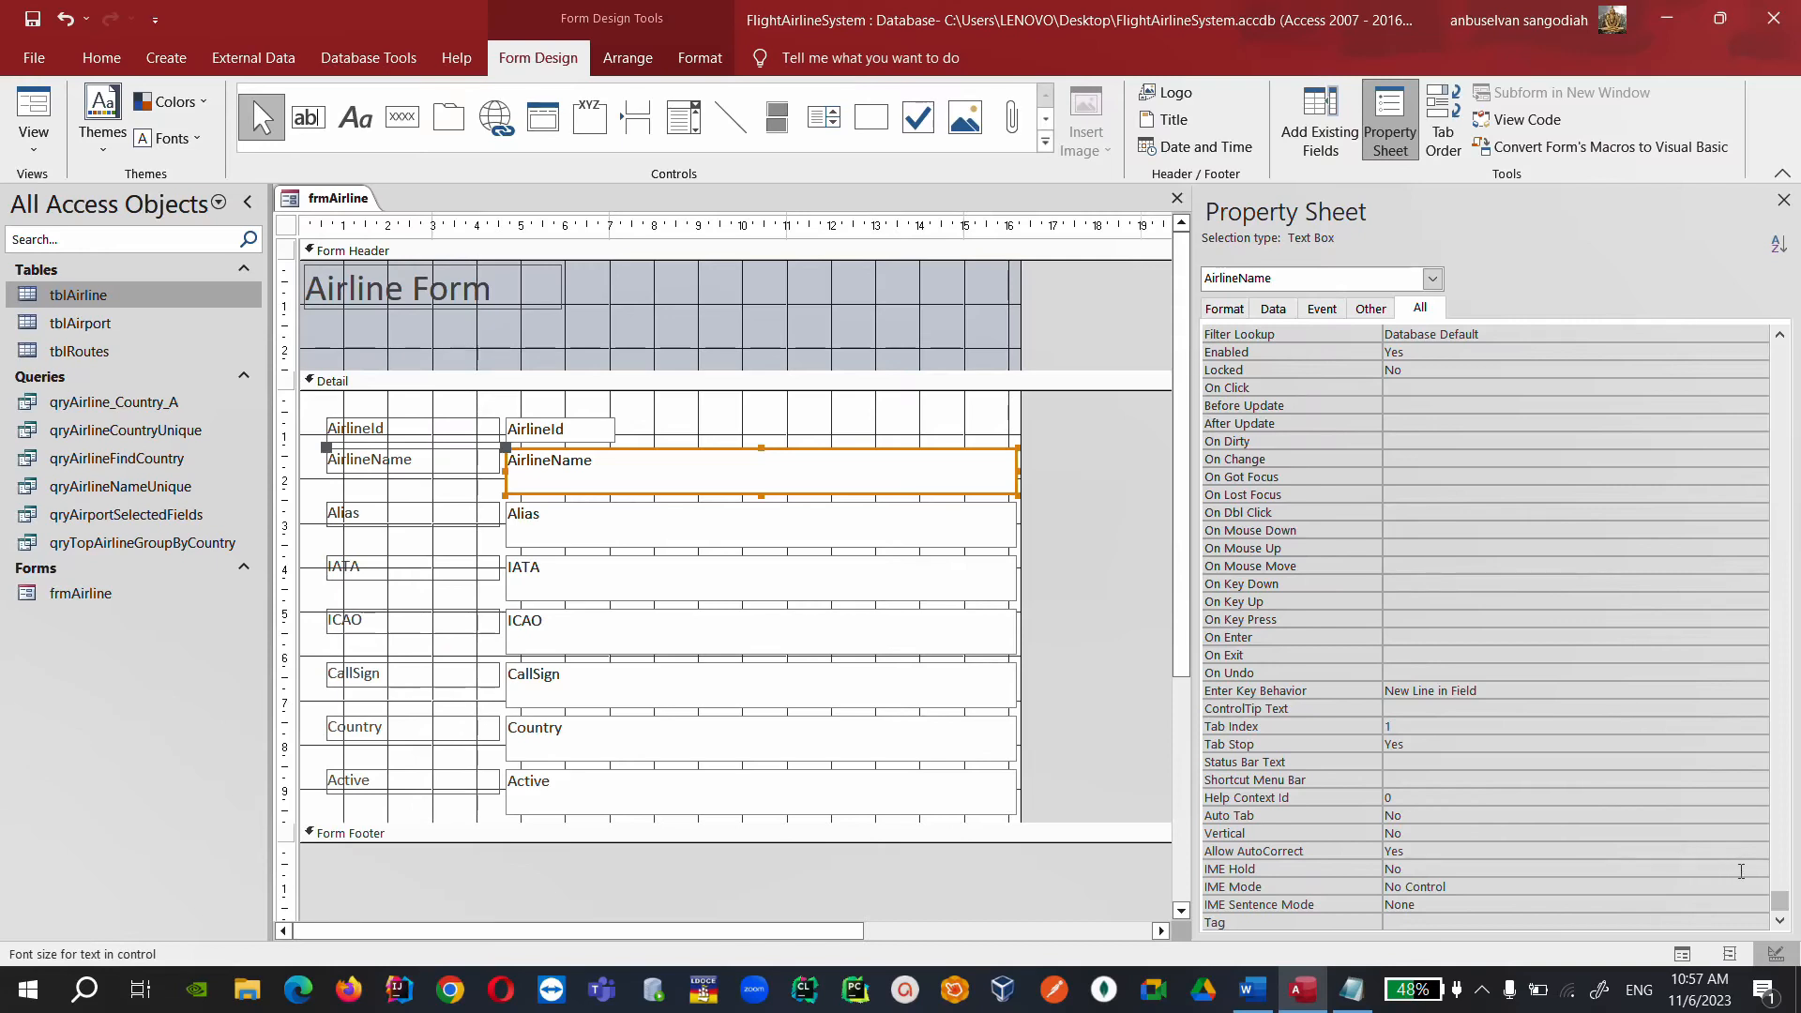
{"action": "left_click", "coordinate": [1786, 825]}
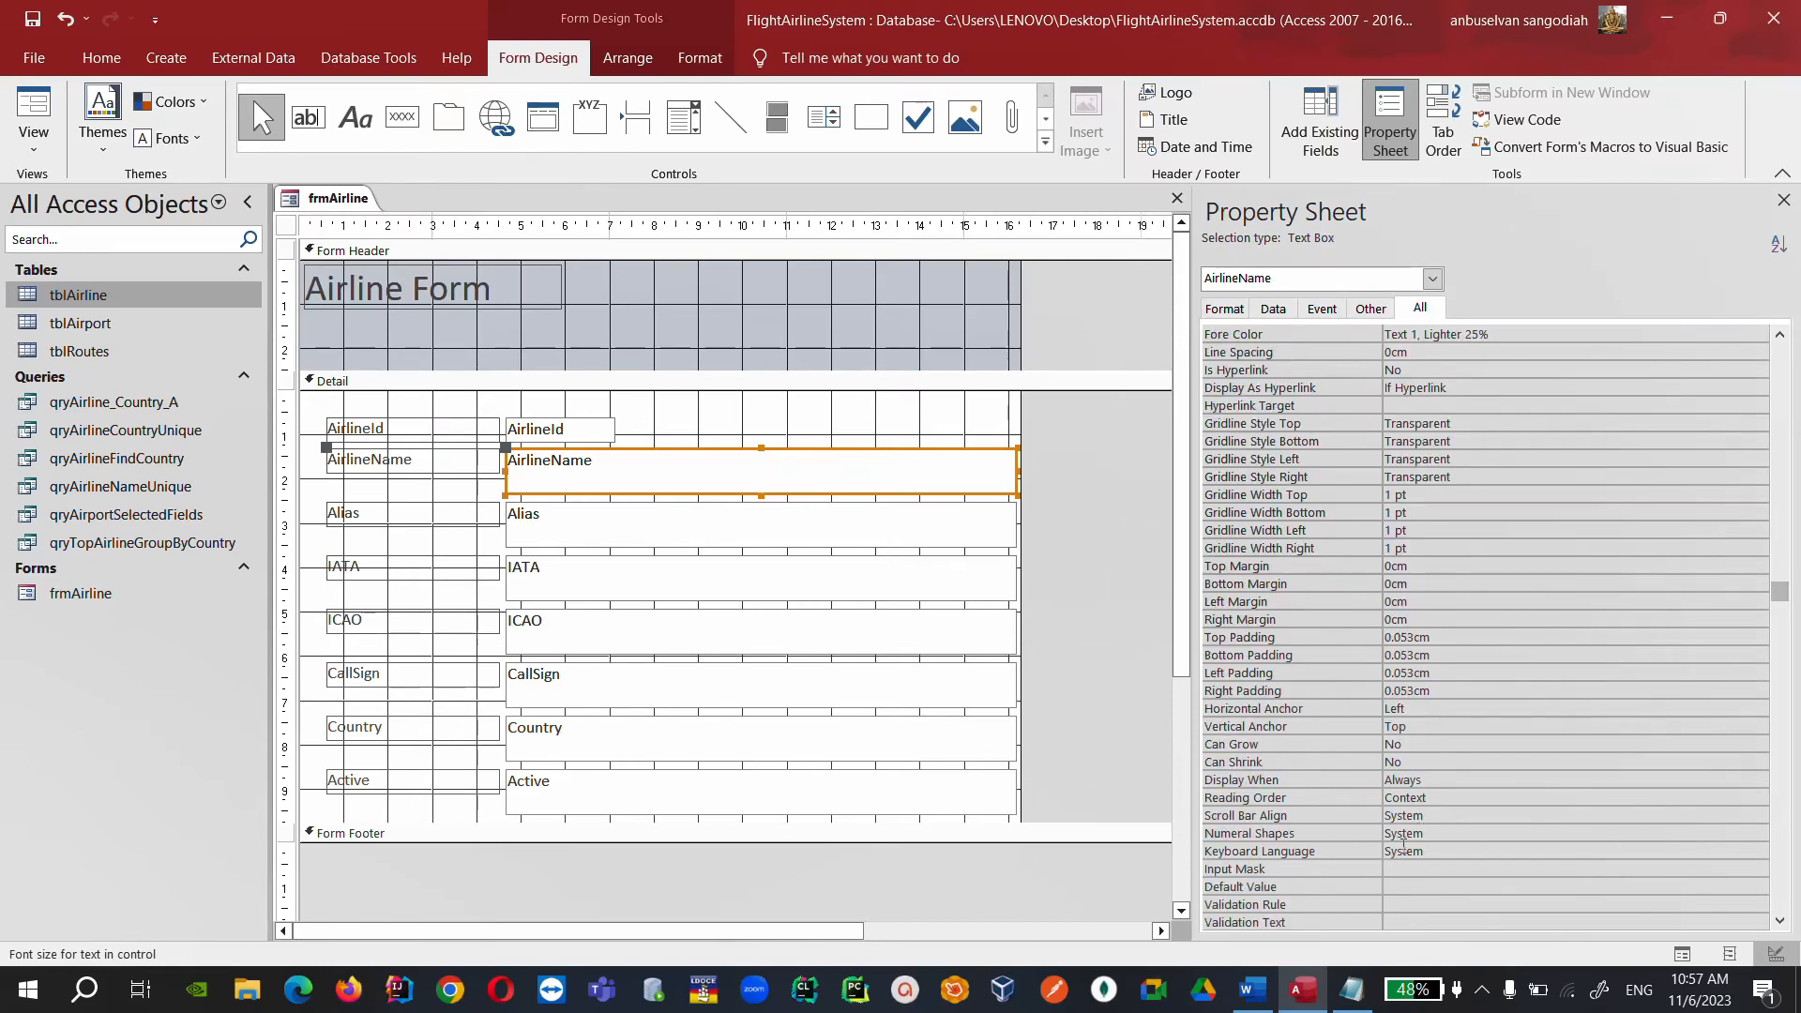
{"action": "left_click", "coordinate": [1779, 922]}
{"action": "left_click", "coordinate": [1779, 922]}
{"action": "left_click", "coordinate": [1779, 922]}
{"action": "left_click", "coordinate": [1454, 871]}
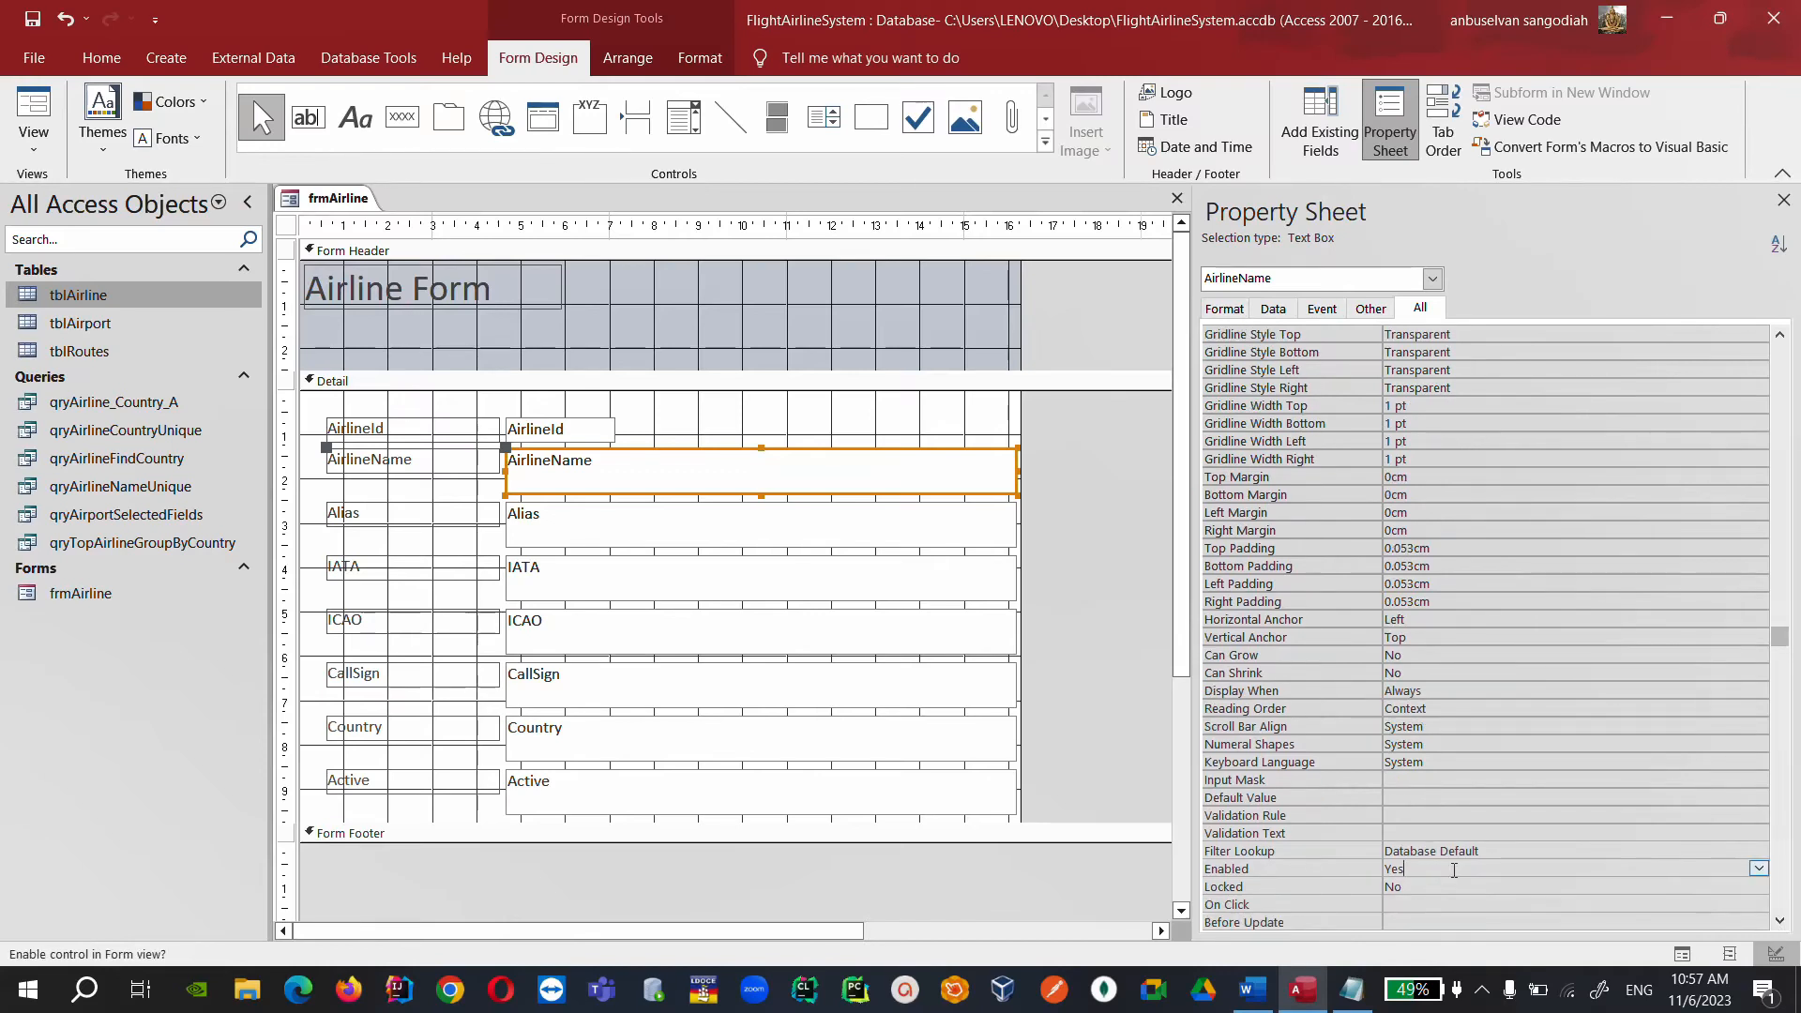
{"action": "left_click", "coordinate": [1760, 869]}
{"action": "left_click", "coordinate": [1744, 904]}
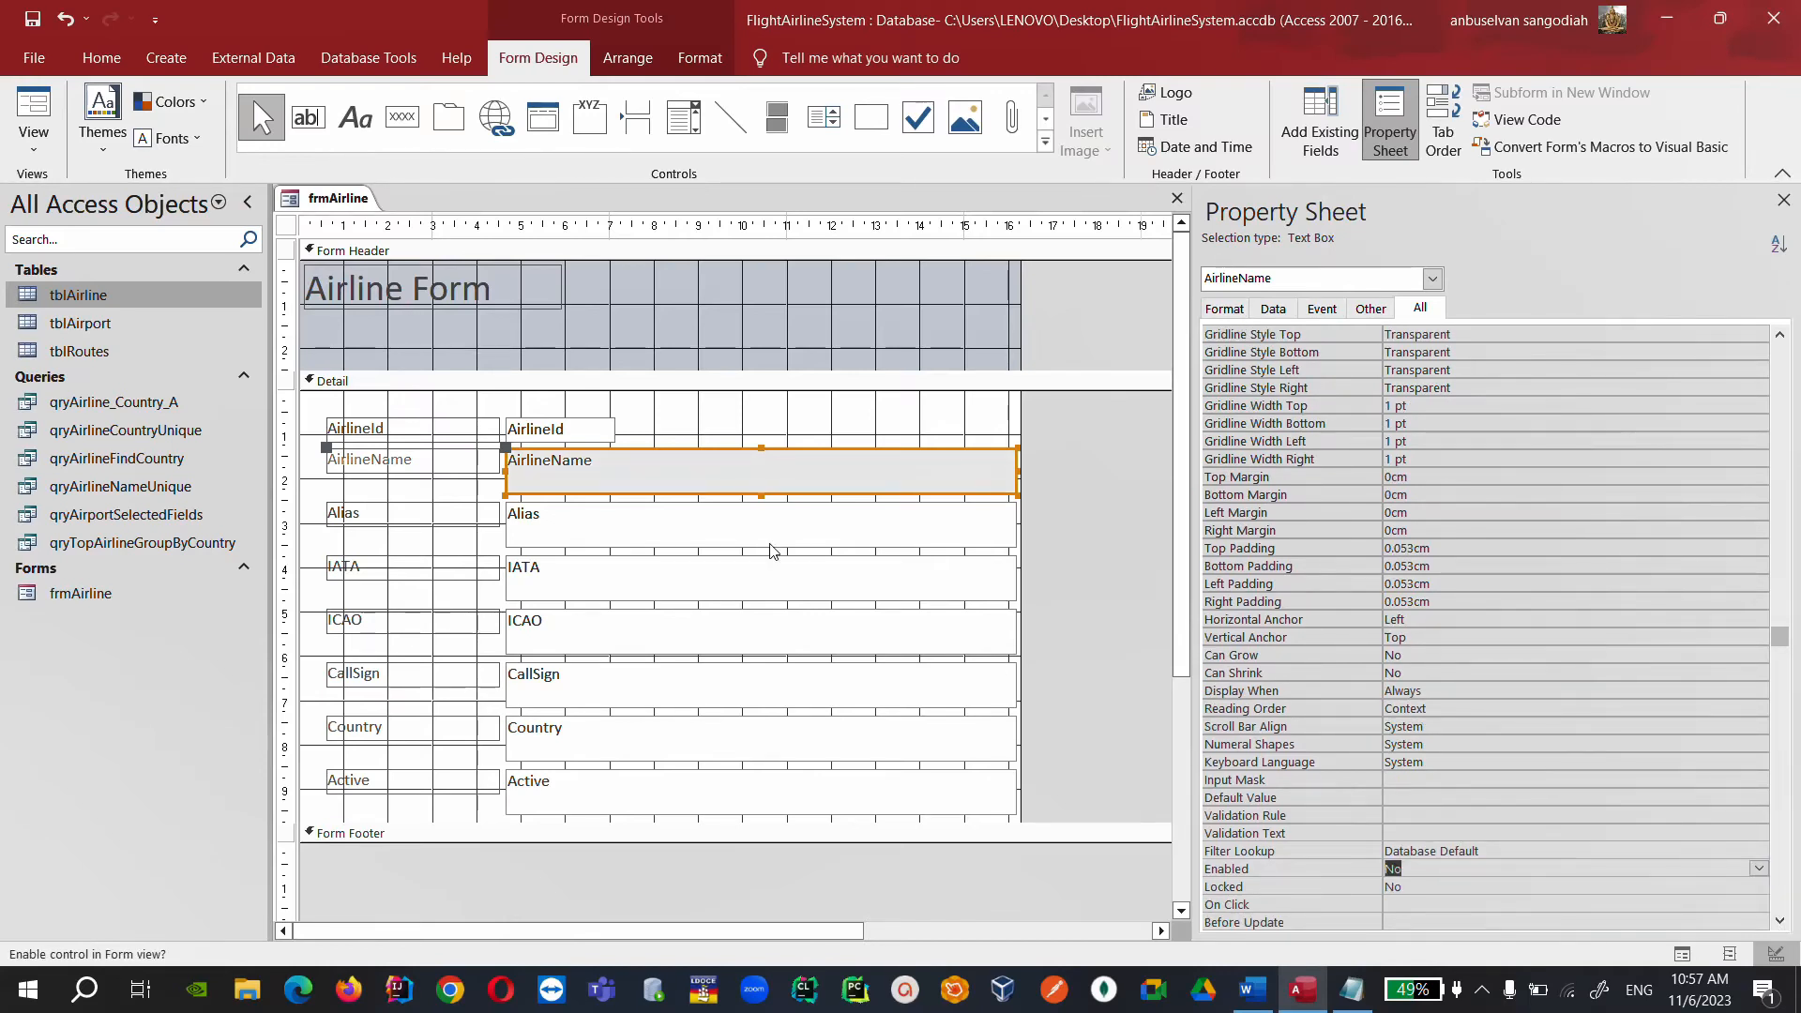
Set the Enabled property of the AirlineId text box to No.
{"action": "left_click", "coordinate": [582, 438]}
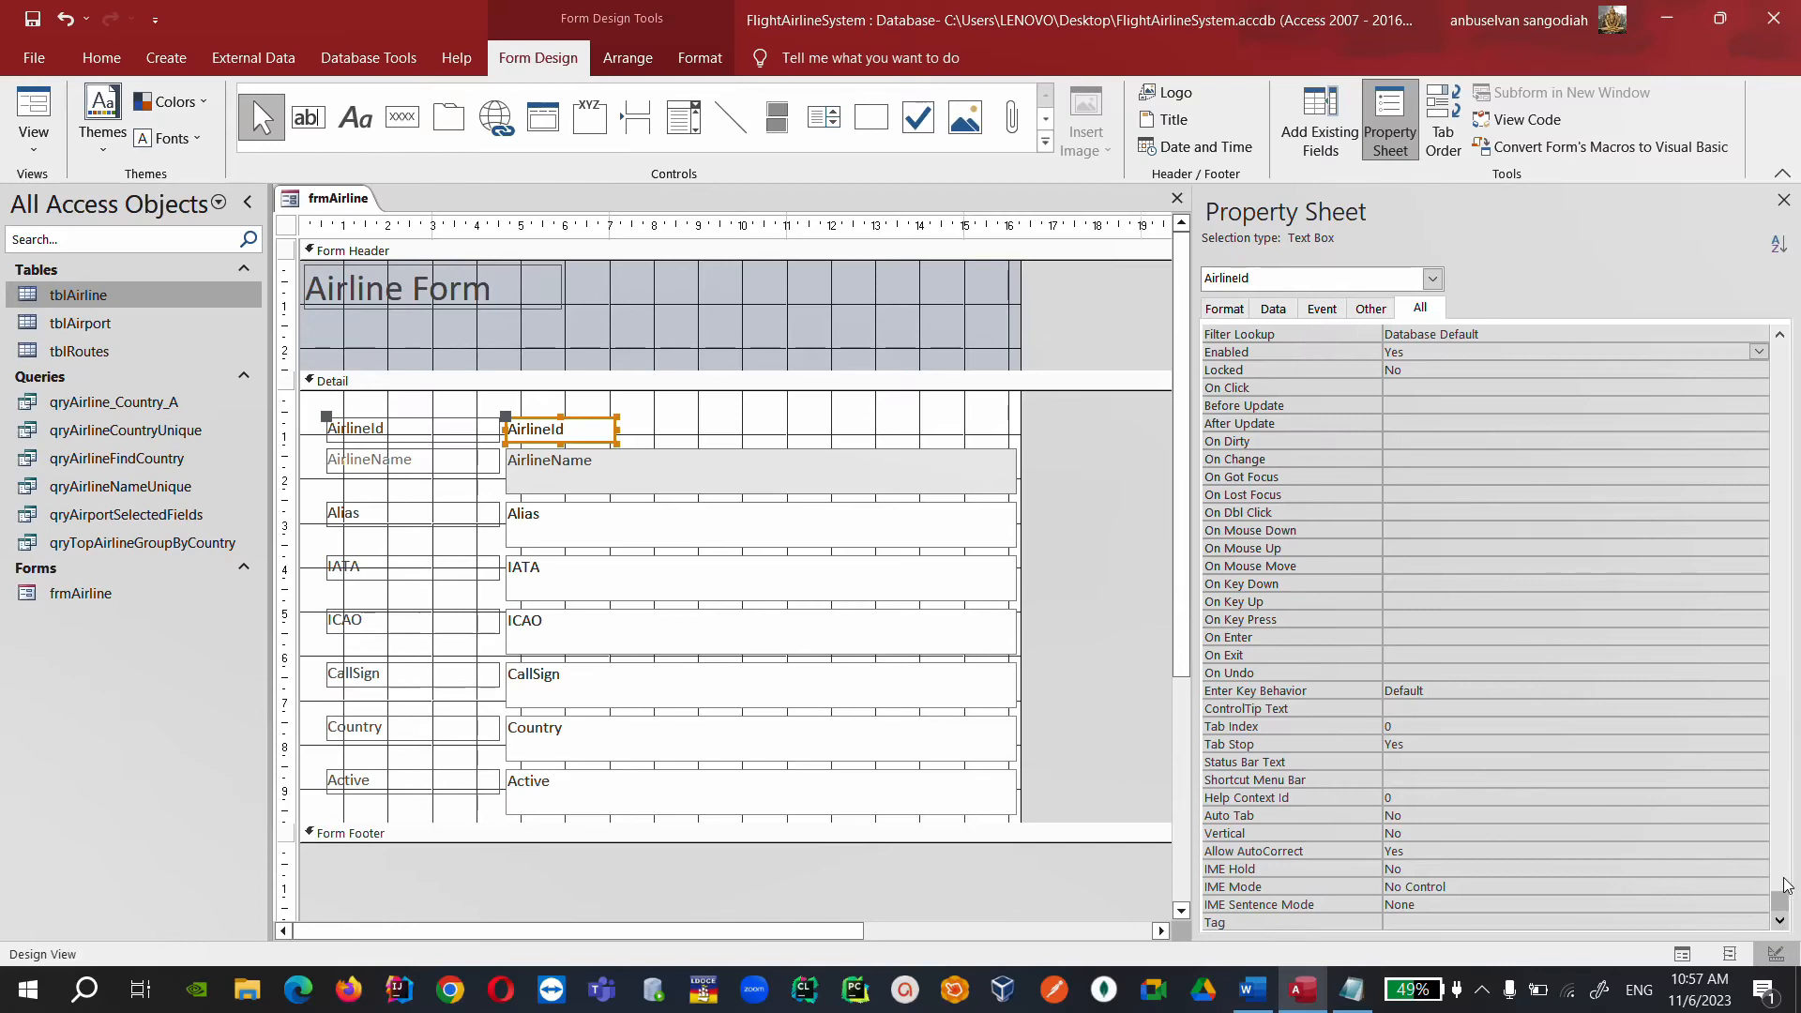
{"action": "left_click_drag", "start_coordinate": [1780, 896], "coordinate": [1785, 630]}
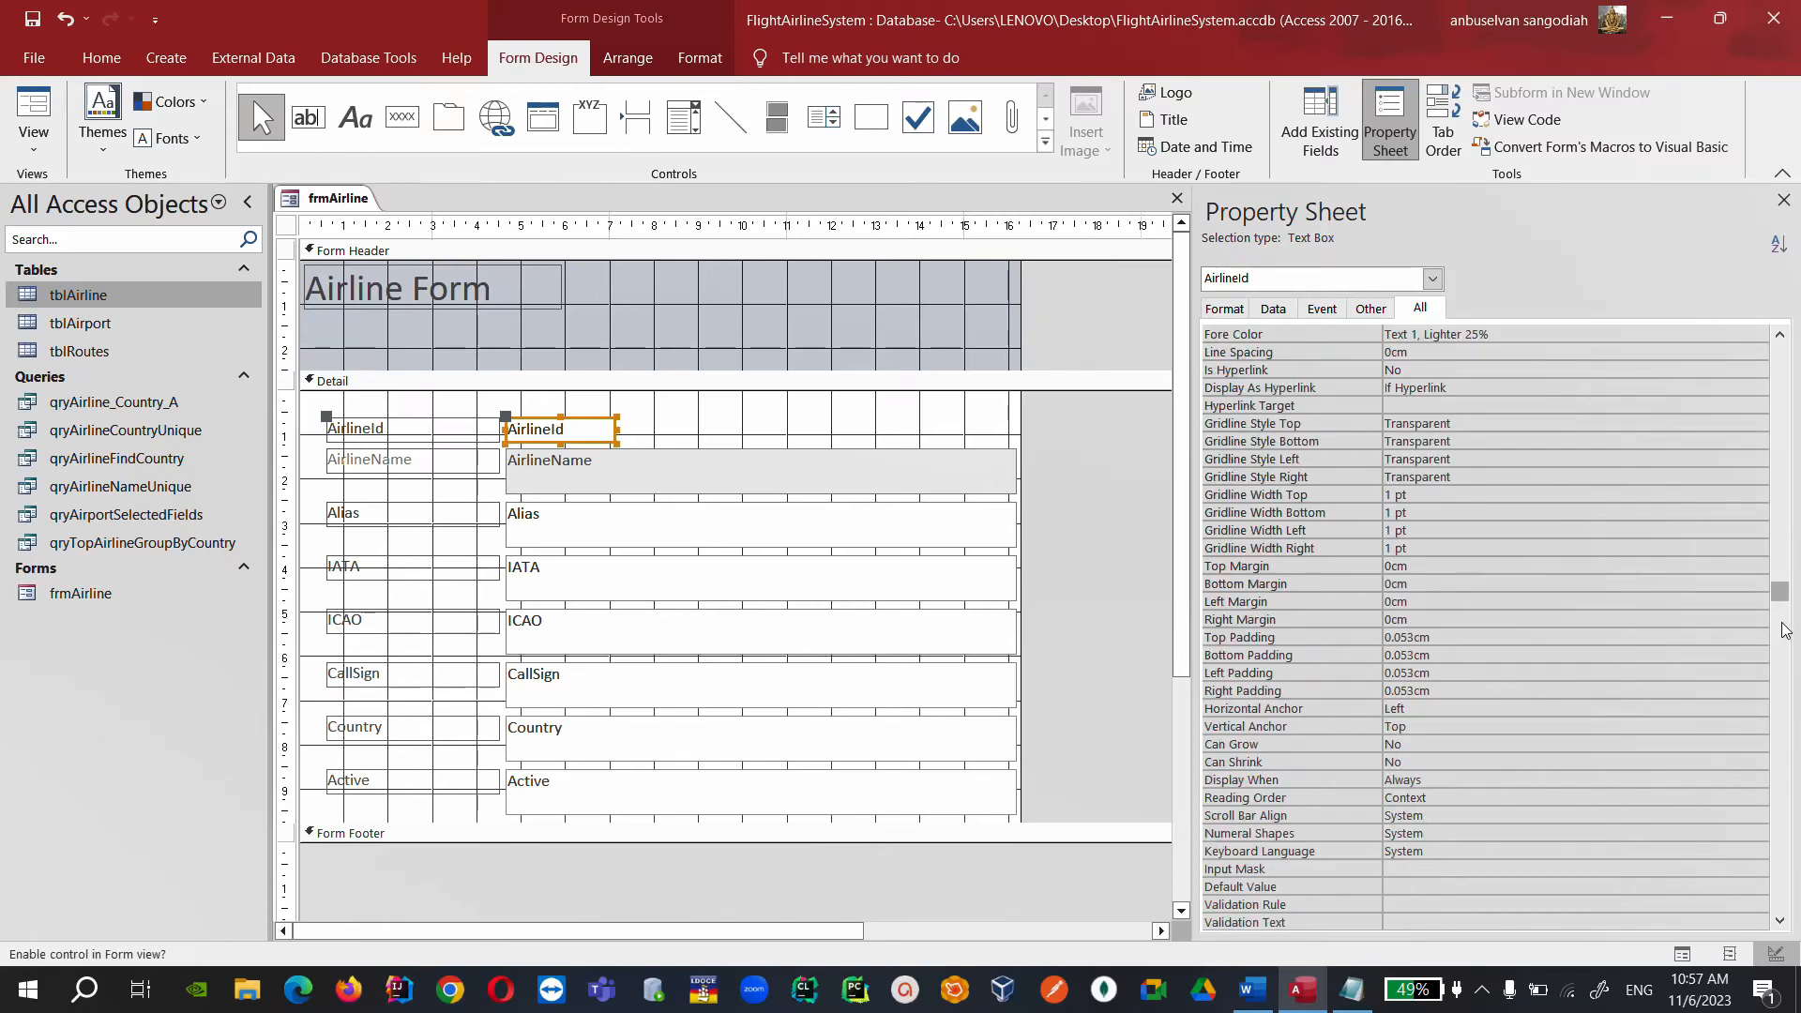
{"action": "scroll", "coordinate": [1670, 872], "scroll_direction": "down", "scroll_amount": 2}
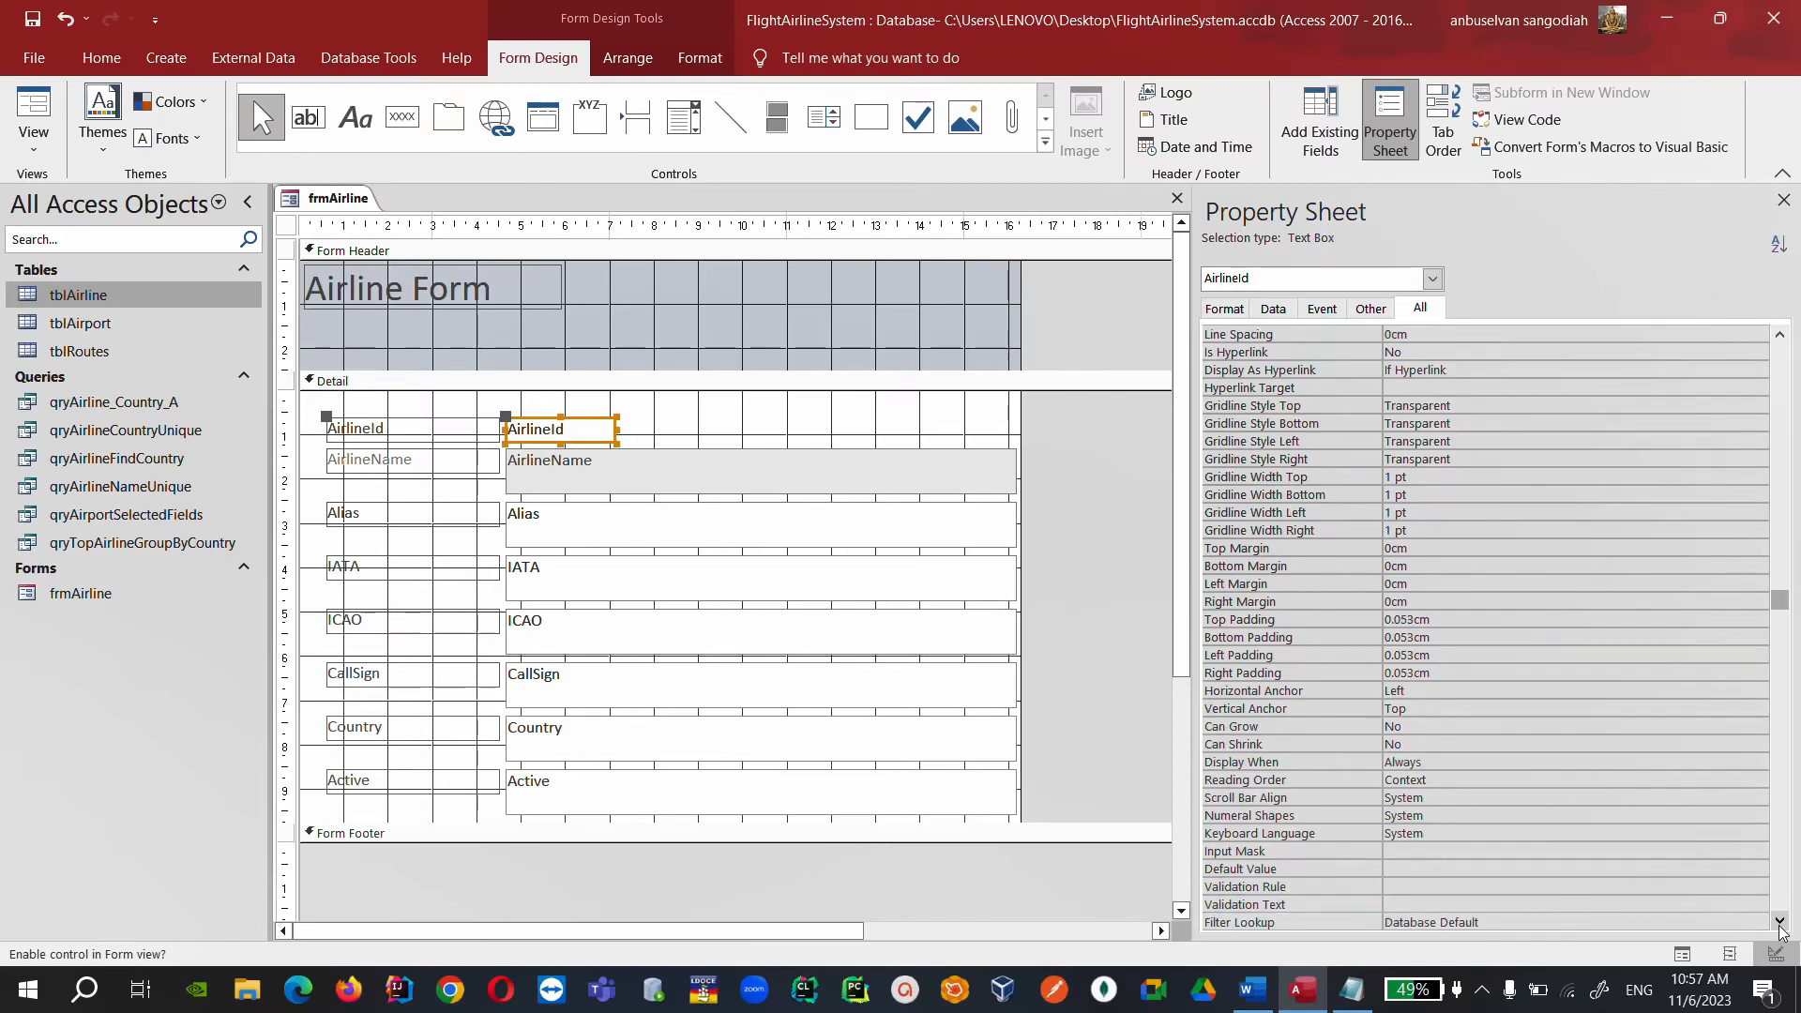
{"action": "left_click", "coordinate": [1592, 889]}
{"action": "left_click", "coordinate": [1758, 869]}
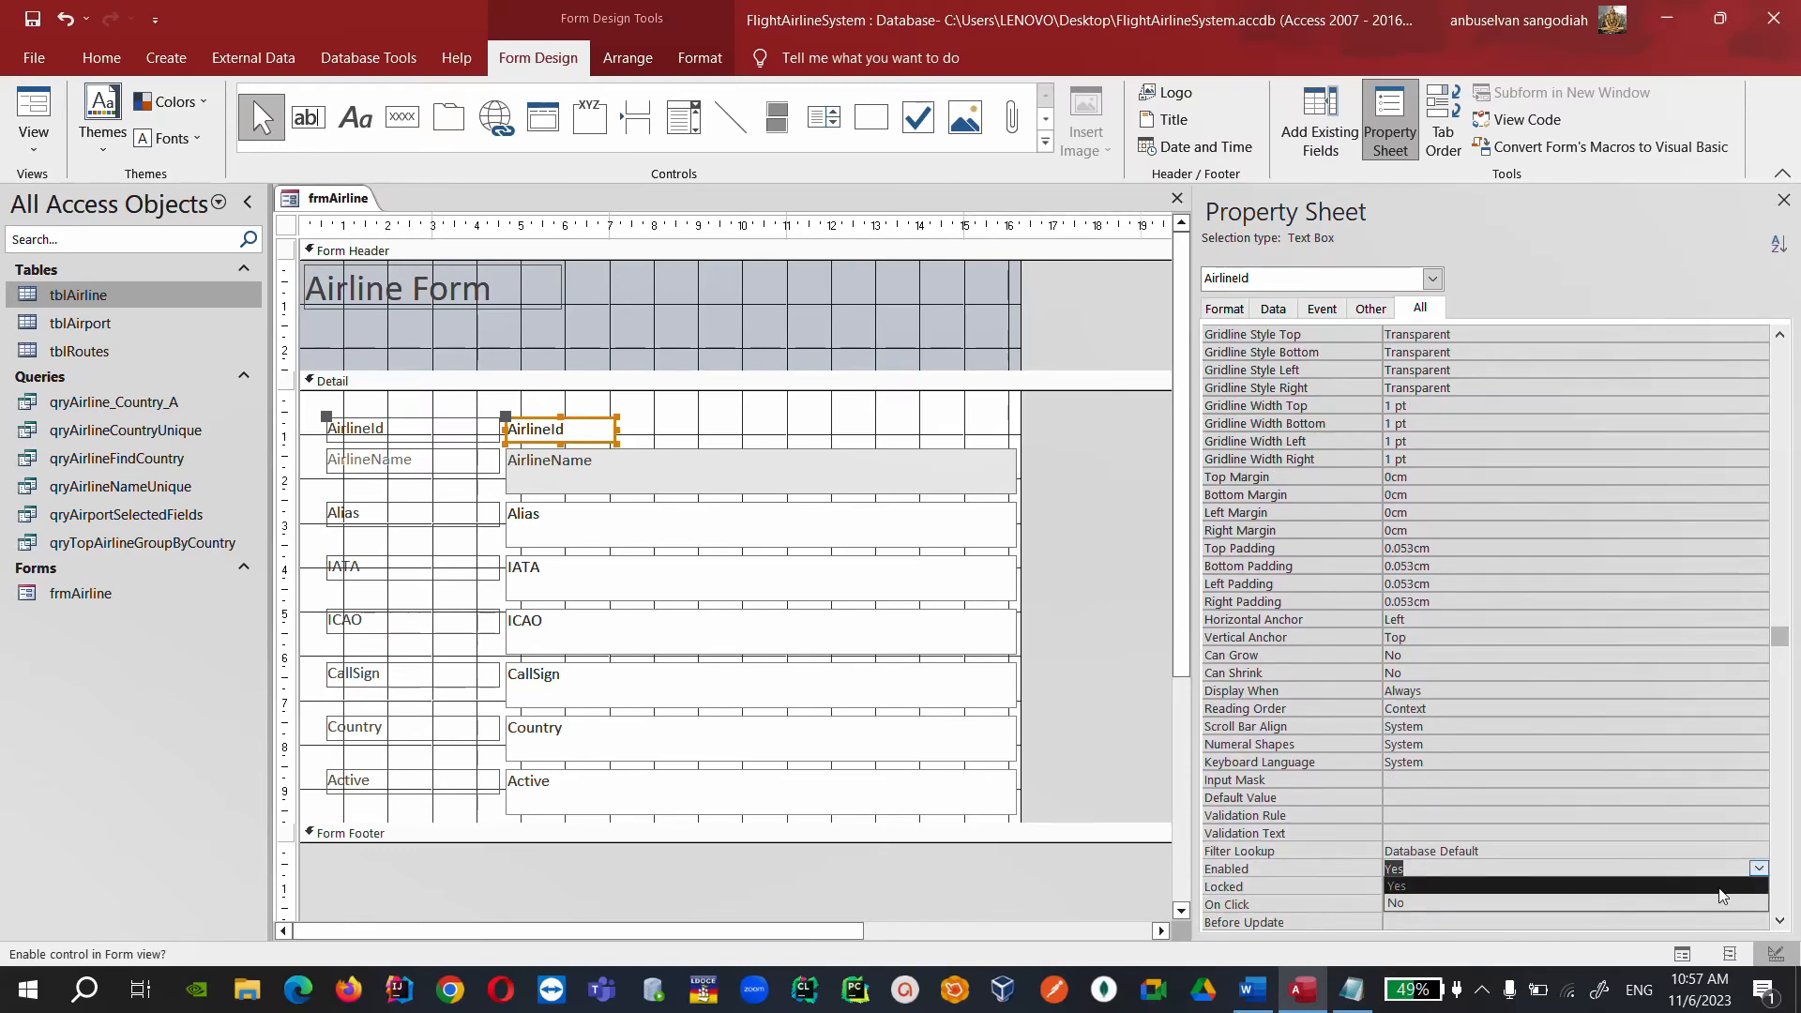
{"action": "left_click", "coordinate": [1702, 903]}
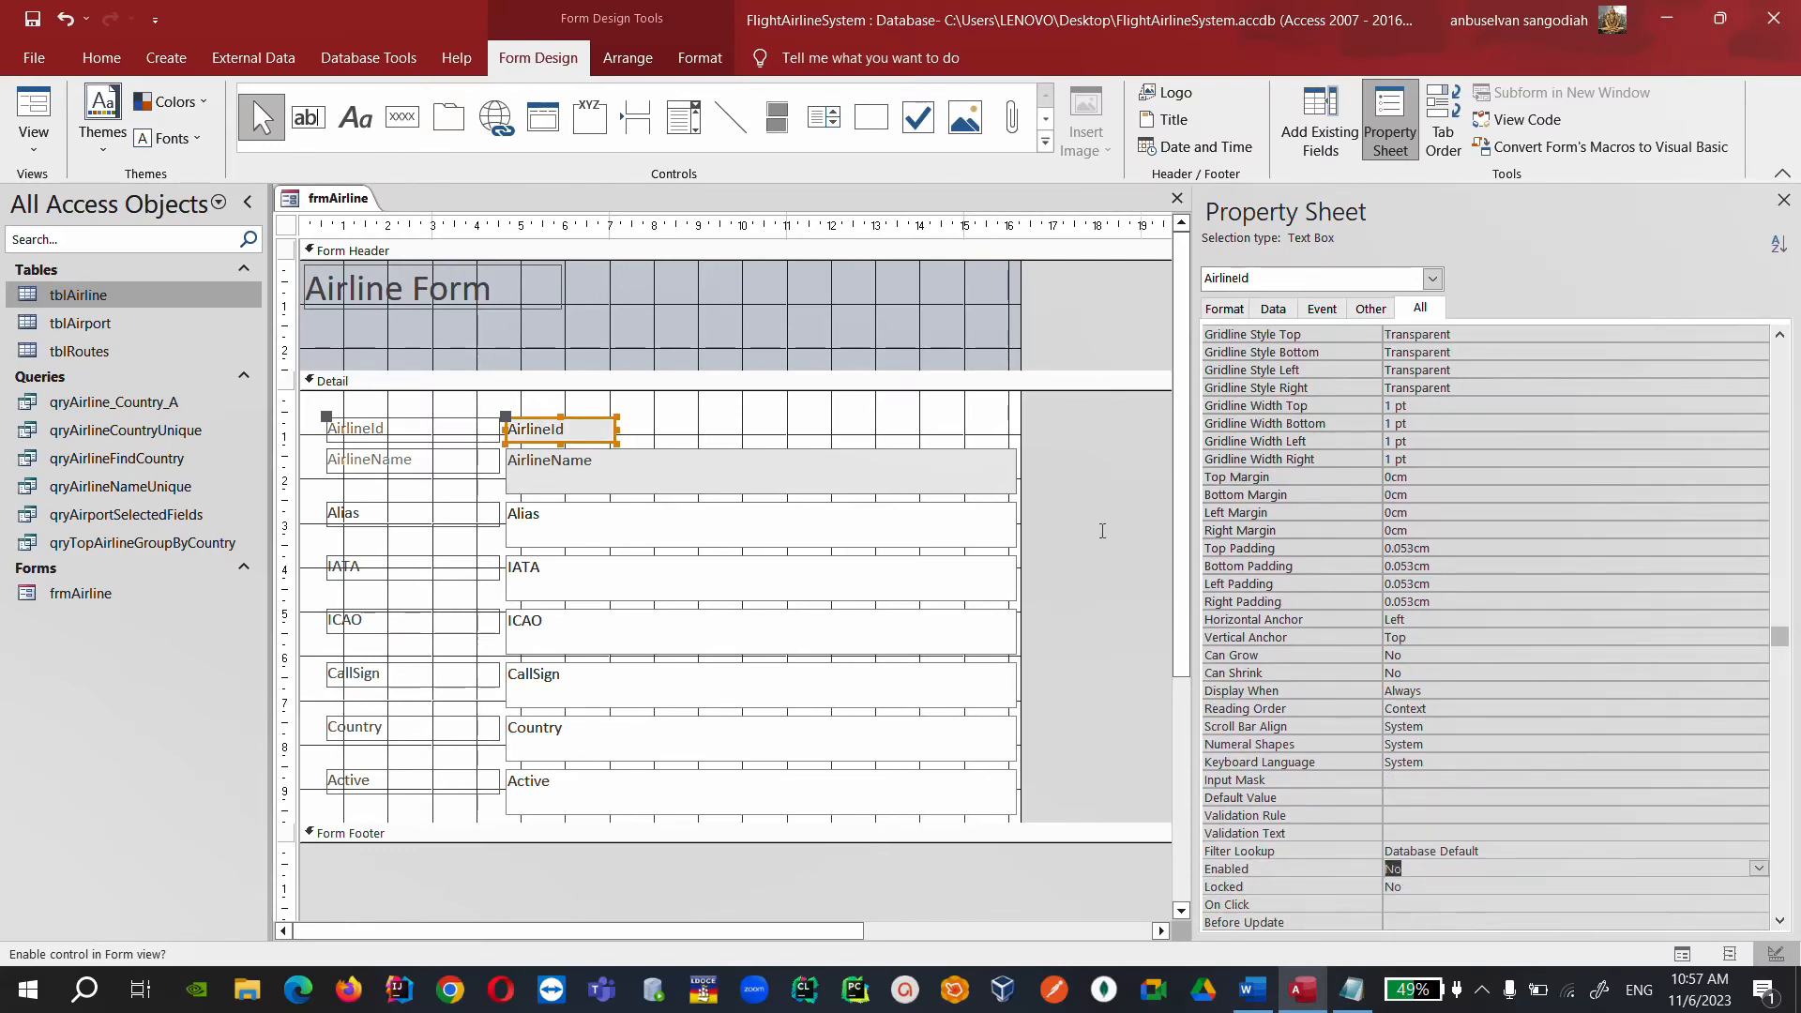
Show the form in Form View and step forward through the airline records to record 5.
{"action": "right_click", "coordinate": [333, 199]}
{"action": "left_click", "coordinate": [333, 198]}
{"action": "right_click", "coordinate": [328, 201]}
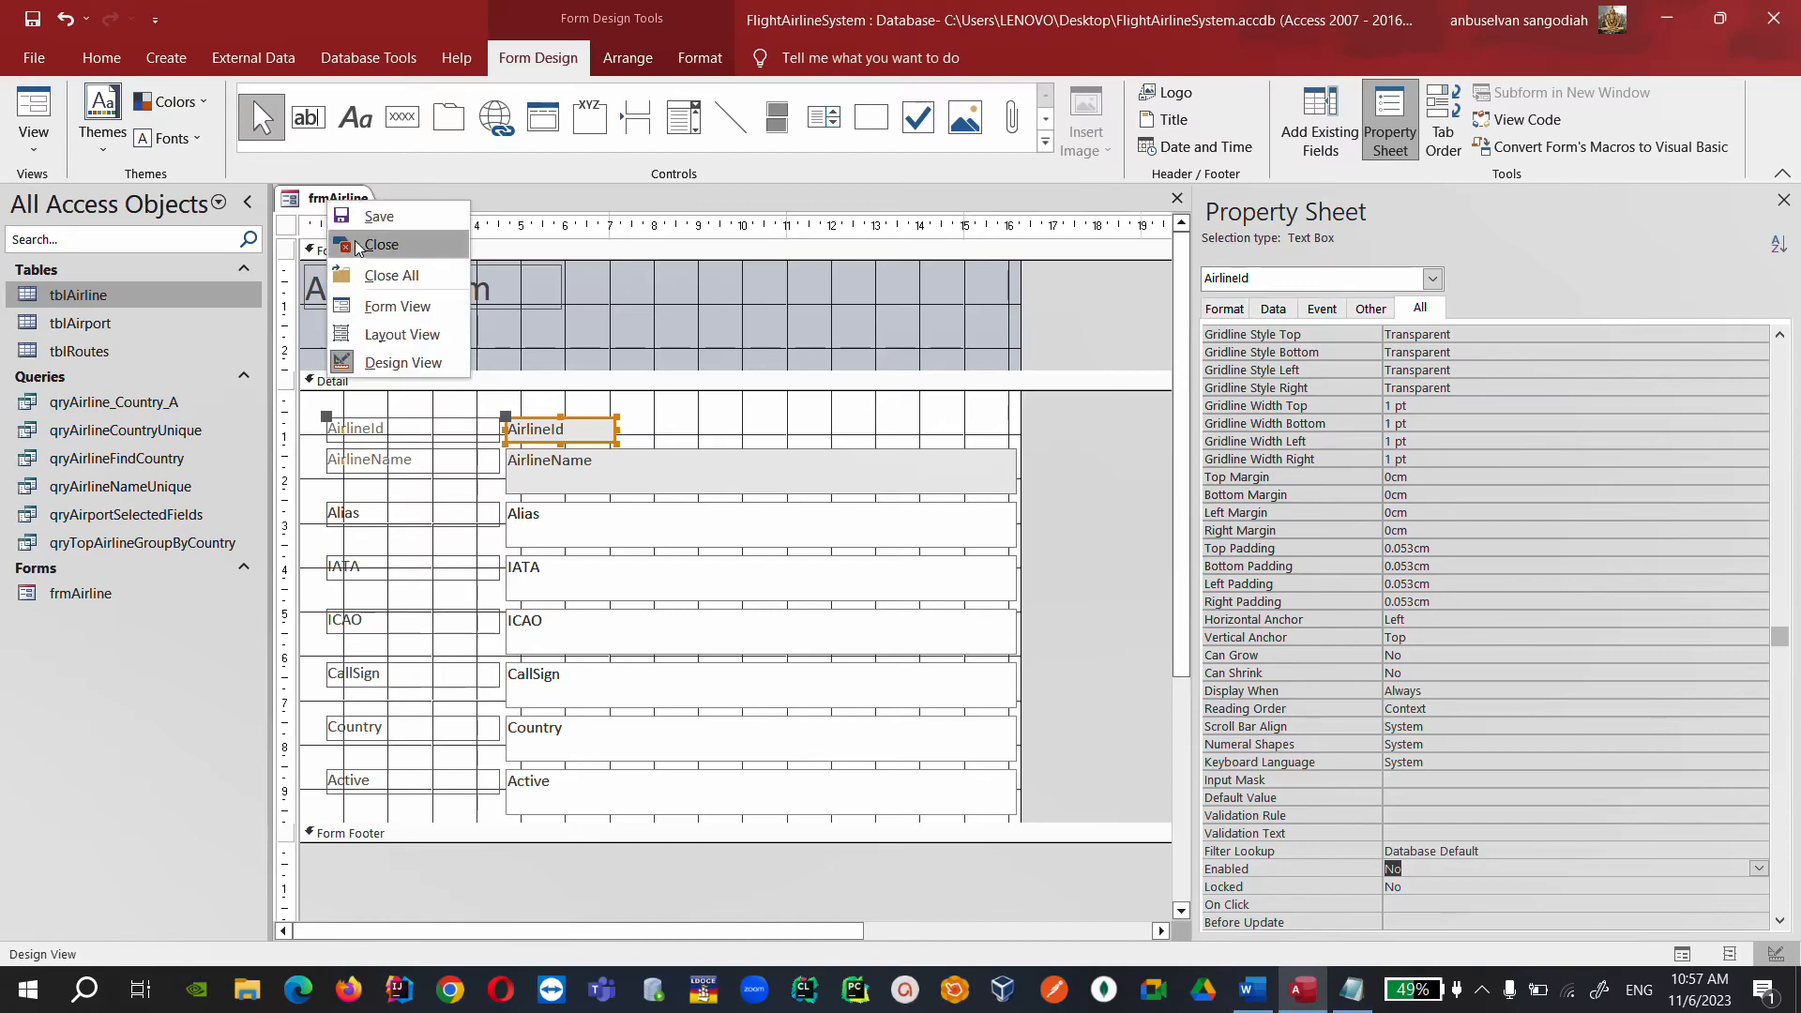
{"action": "left_click", "coordinate": [397, 308]}
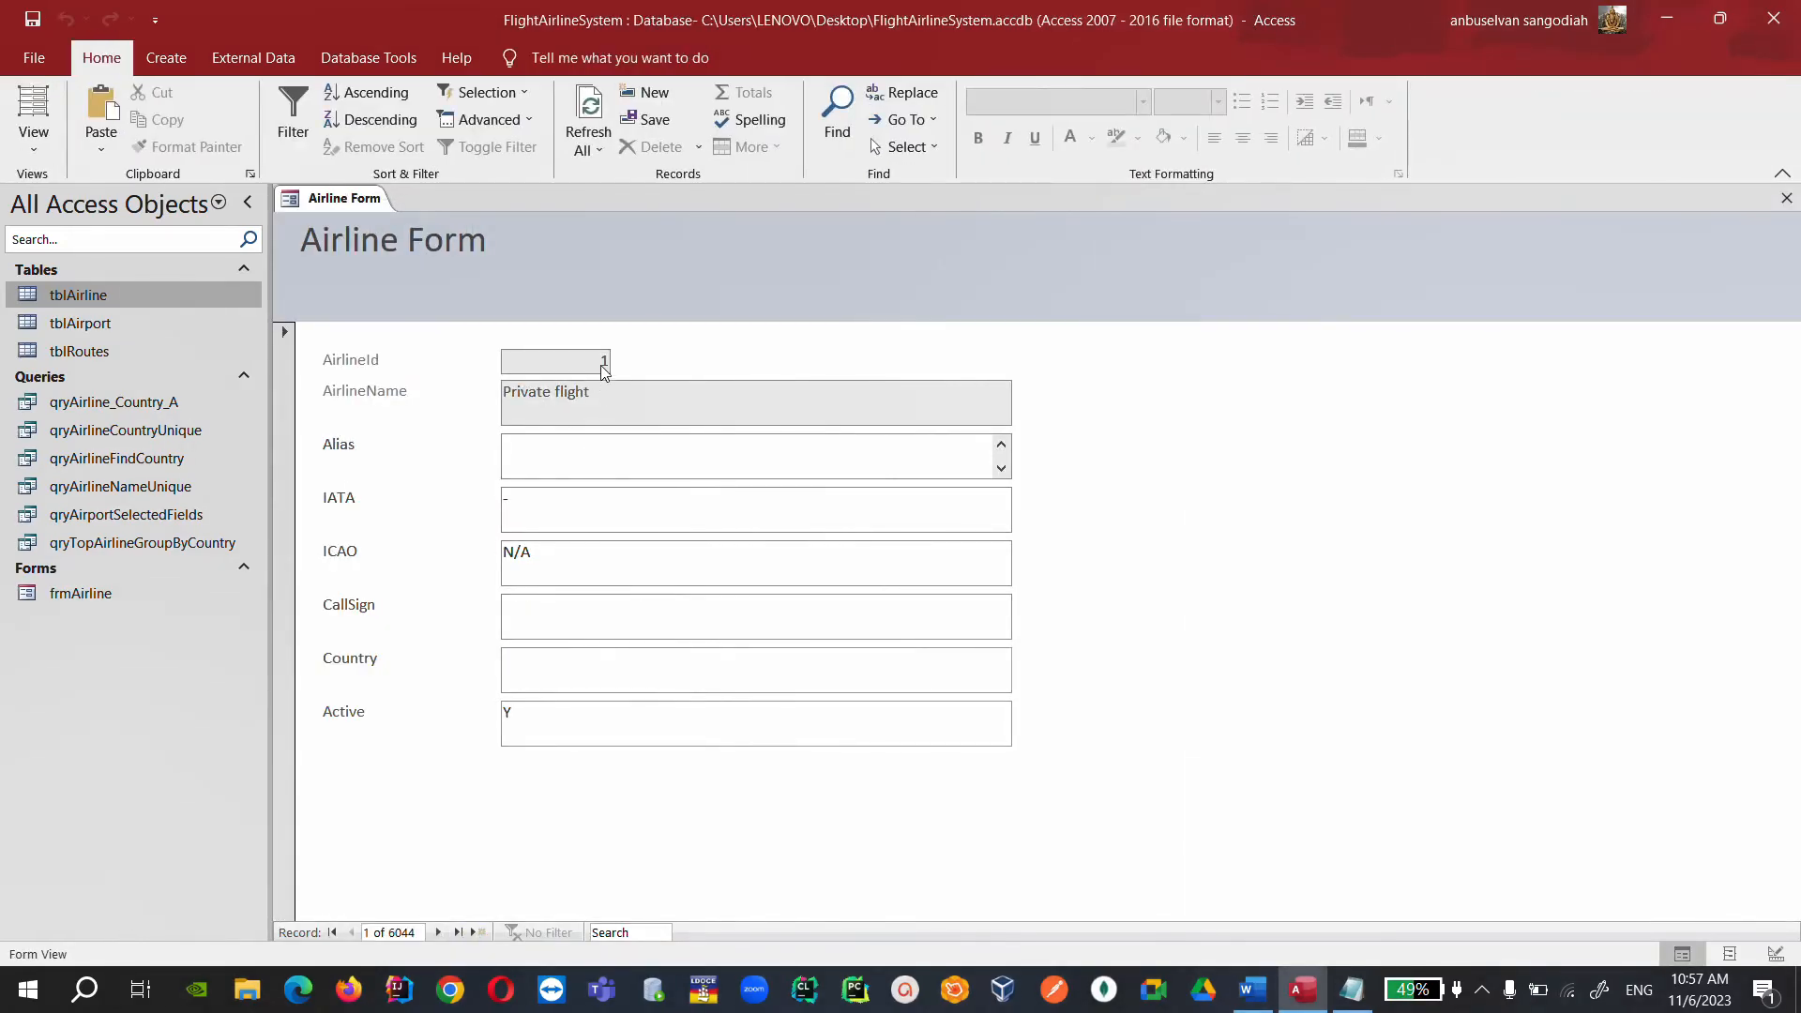
{"action": "left_click", "coordinate": [441, 931]}
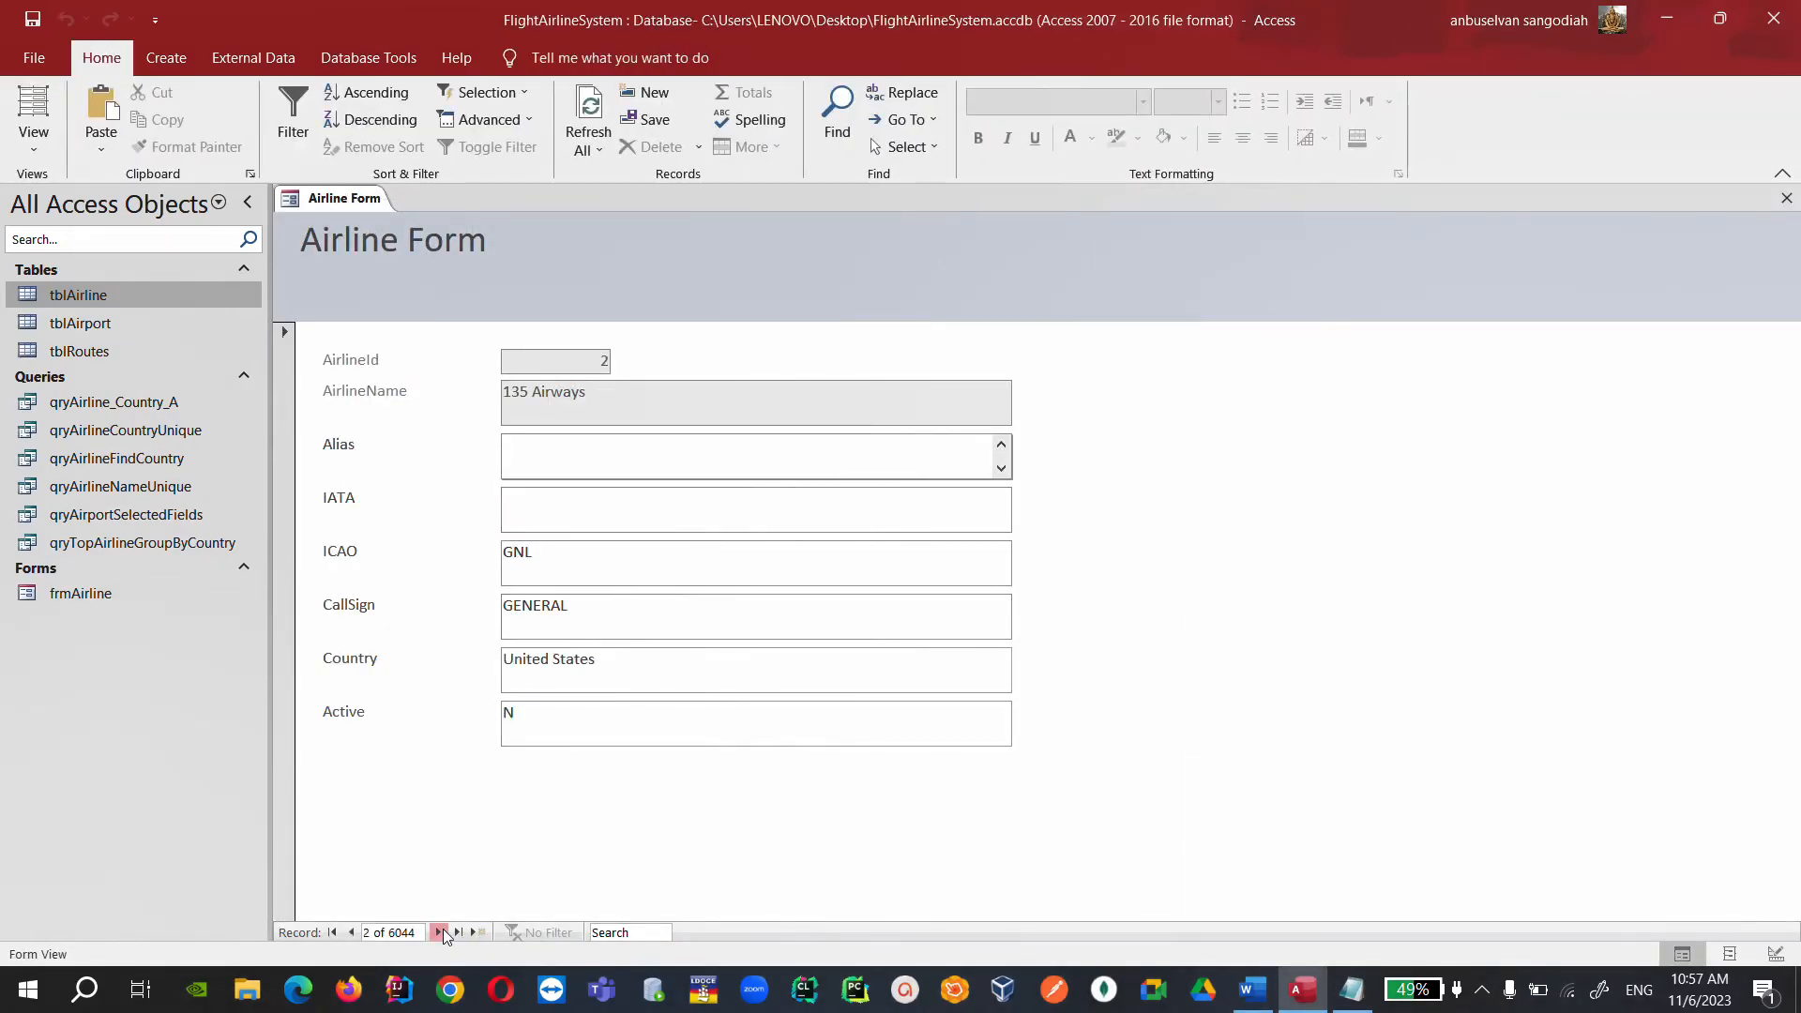
{"action": "left_click", "coordinate": [441, 931]}
{"action": "left_click", "coordinate": [441, 931]}
{"action": "left_click", "coordinate": [441, 931]}
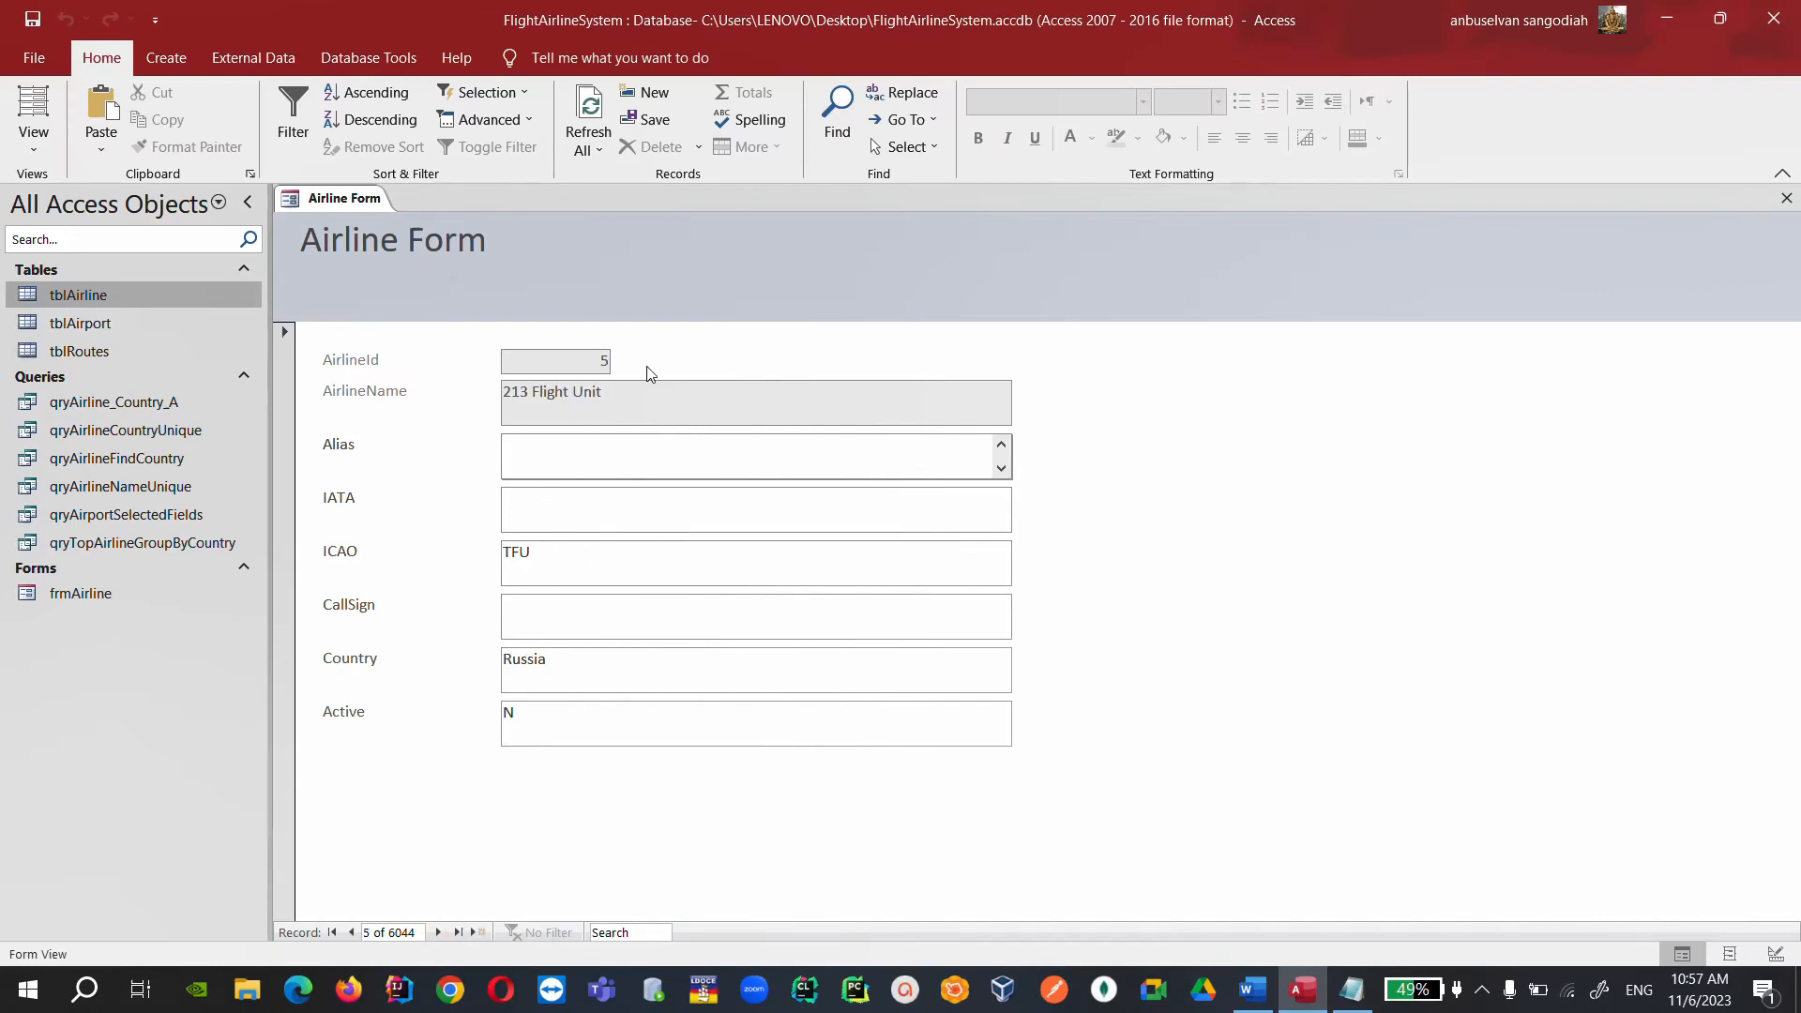
Reopen the form in Design View and draw a combo box in the form header beside the Airline Form title.
{"action": "right_click", "coordinate": [341, 198]}
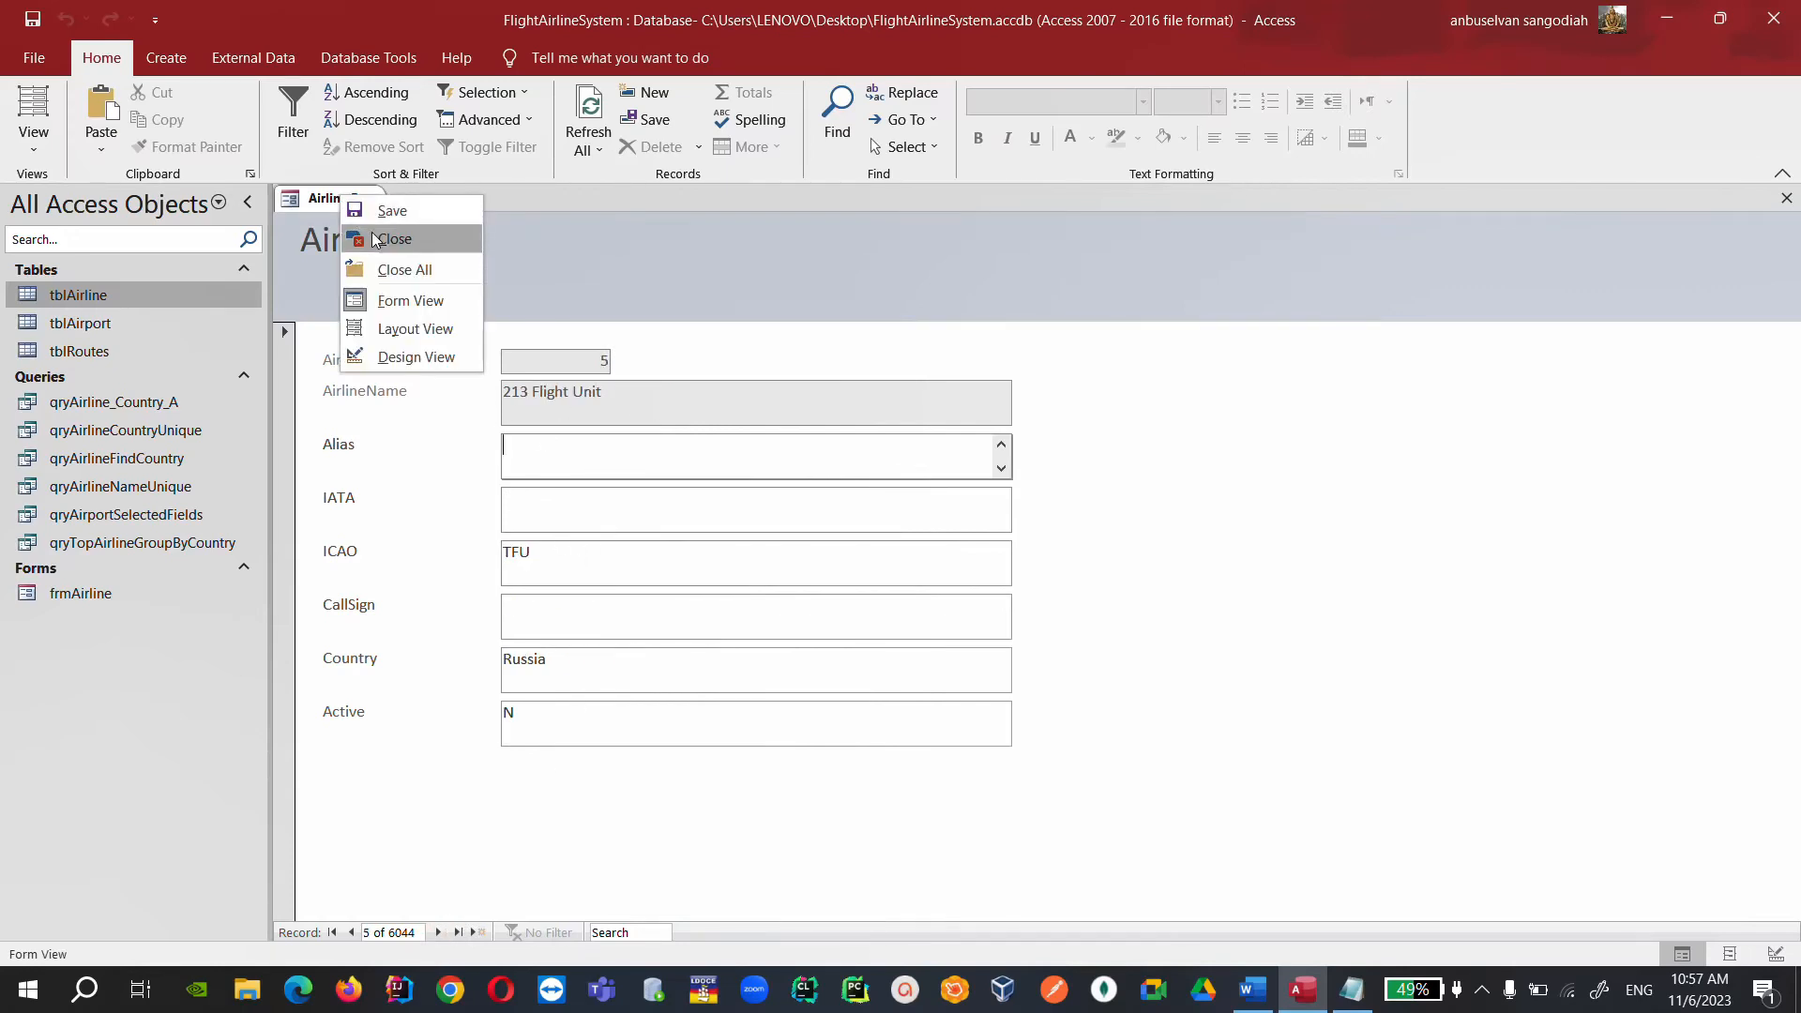
{"action": "left_click", "coordinate": [415, 356]}
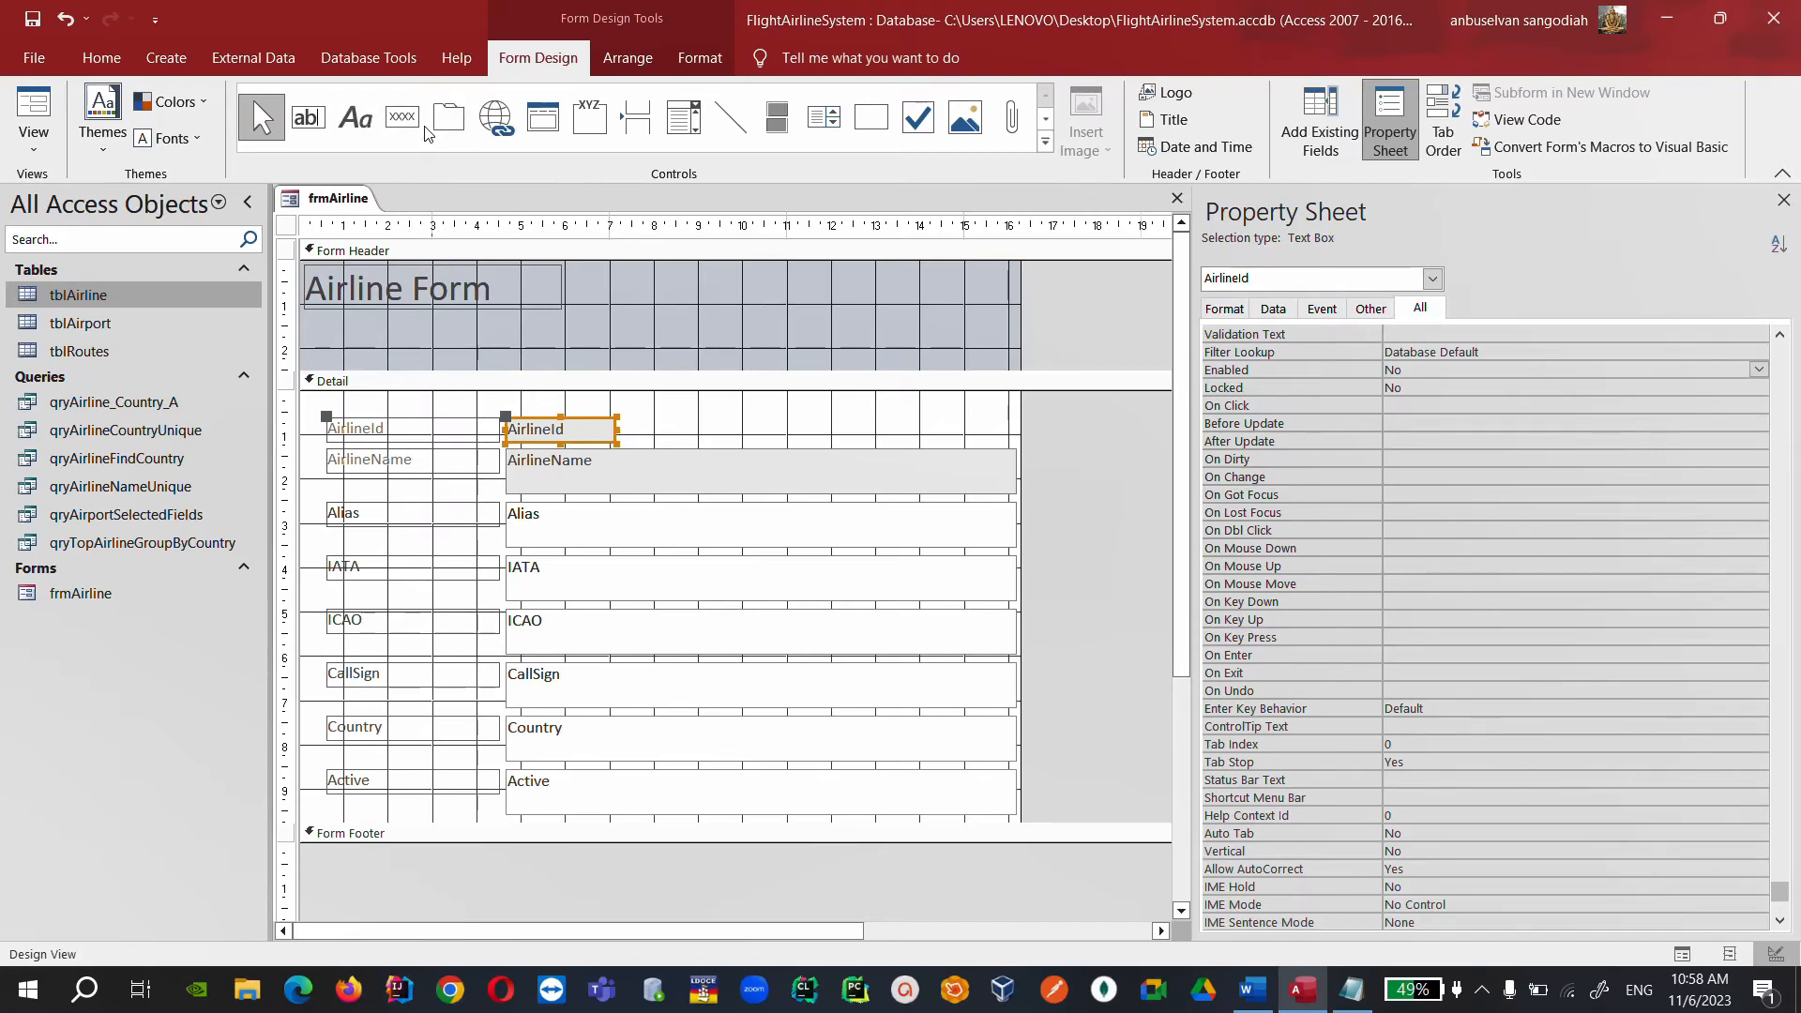
{"action": "left_click", "coordinate": [681, 124]}
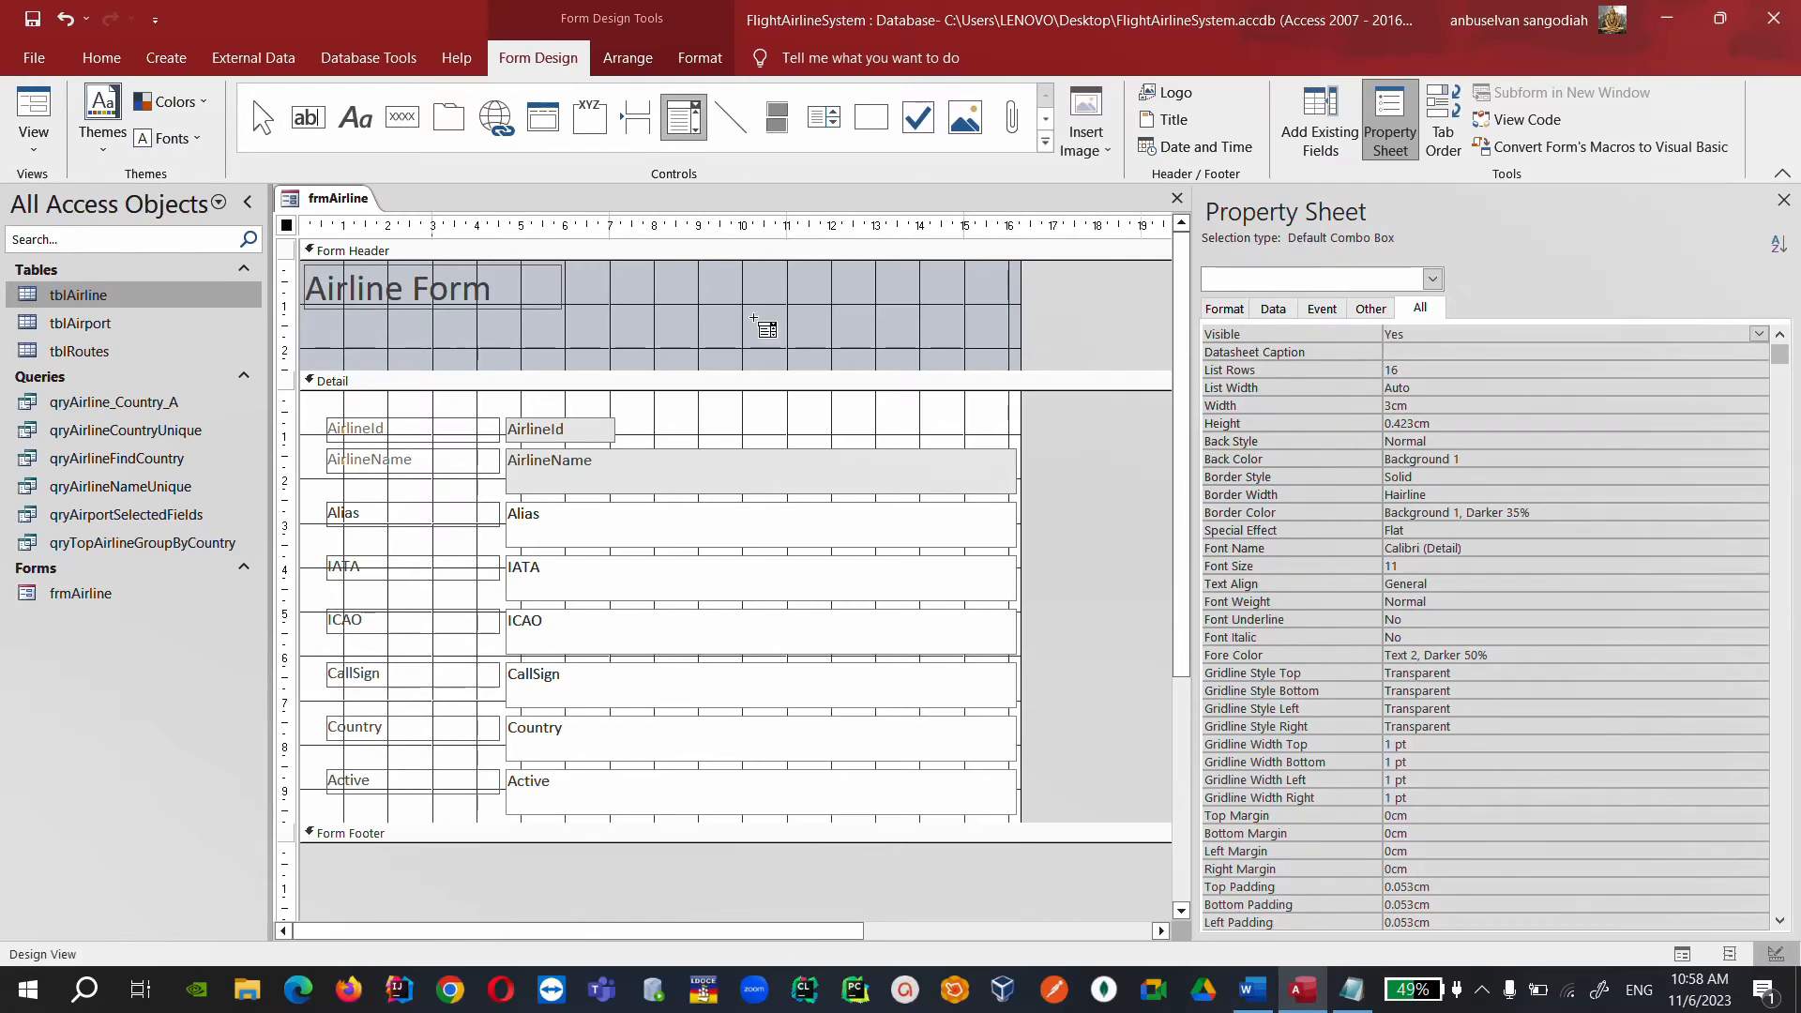
{"action": "left_click_drag", "start_coordinate": [752, 283], "coordinate": [964, 341]}
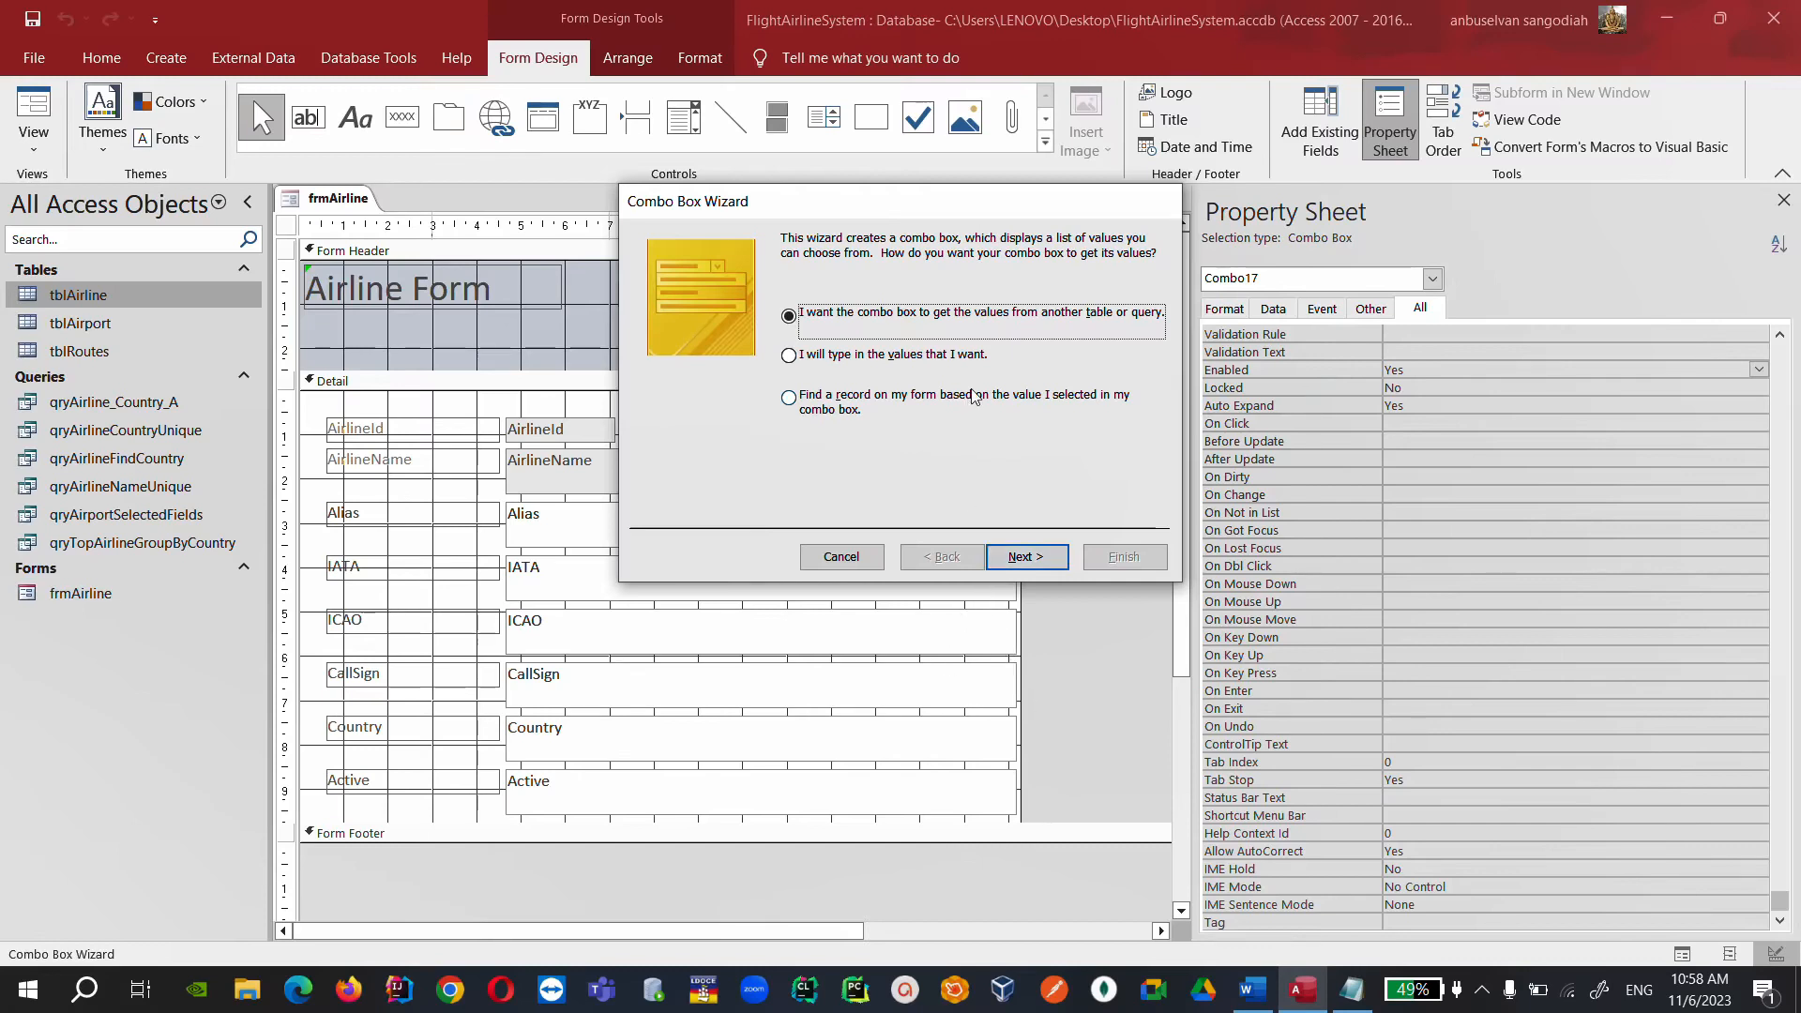
Have the combo box get its values from the query qryAirlineCountryUnique, using its Country field.
{"action": "left_click", "coordinate": [1037, 561]}
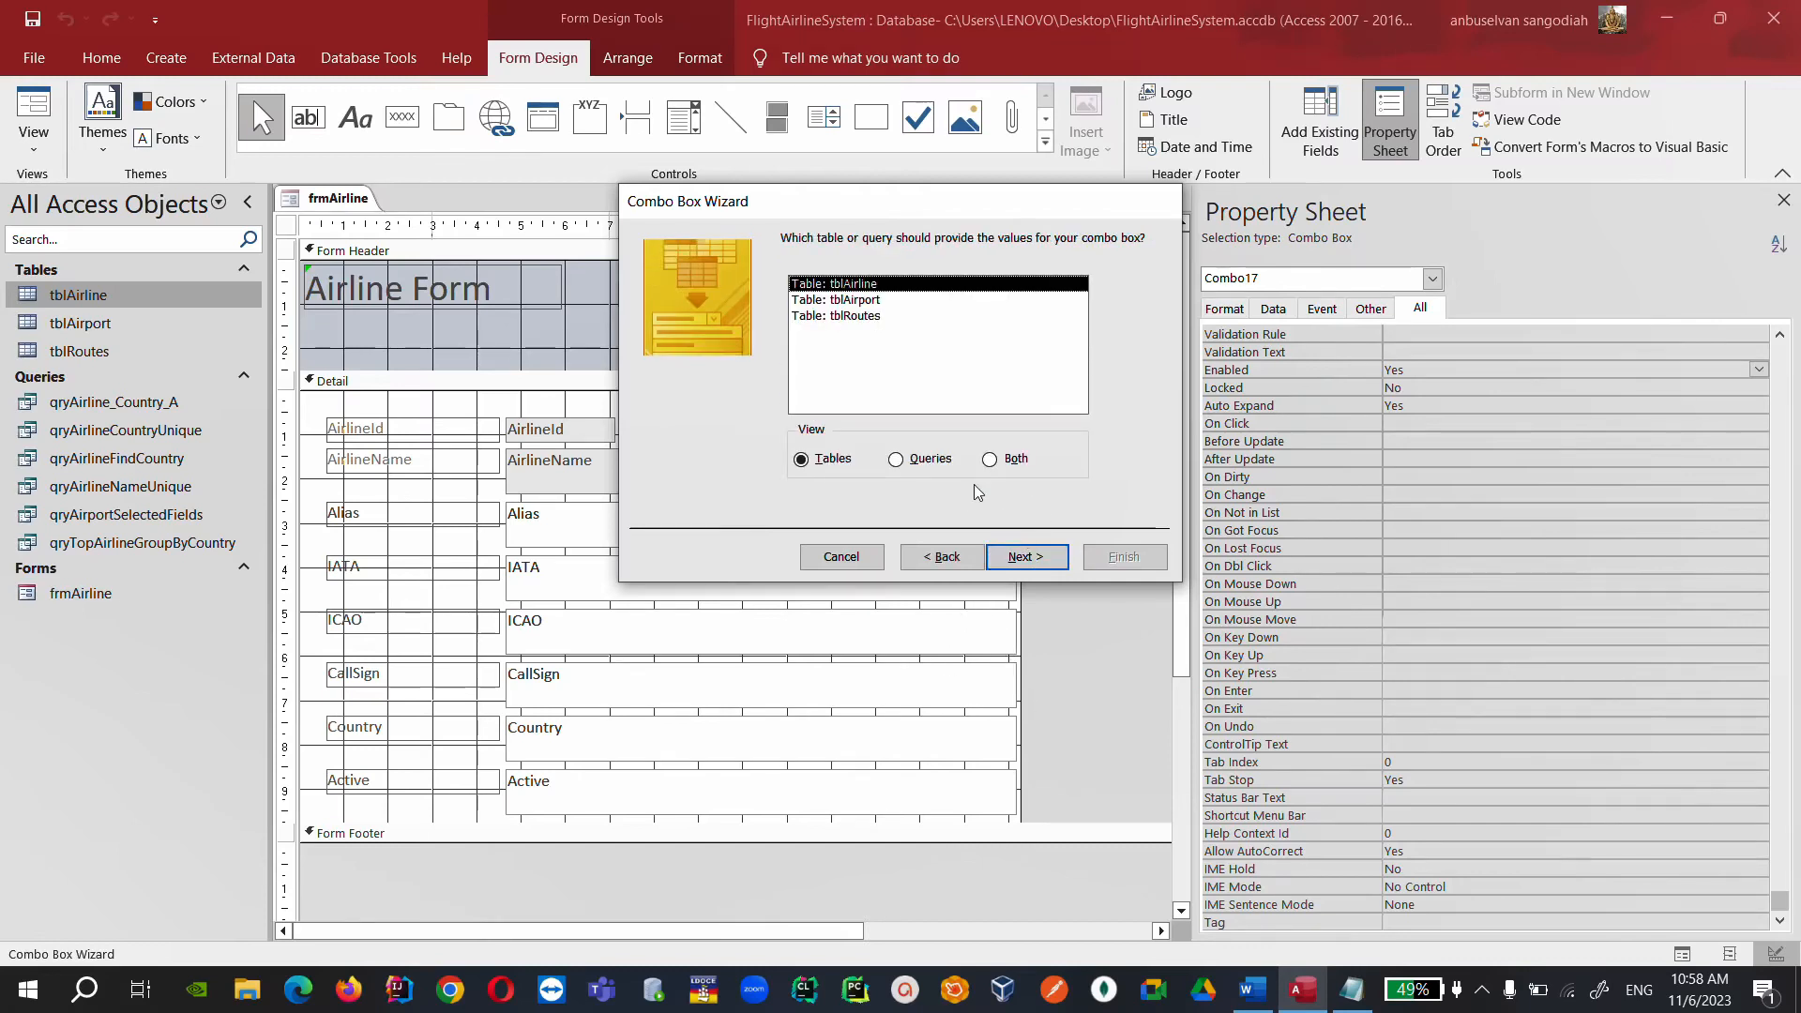
{"action": "left_click", "coordinate": [902, 460]}
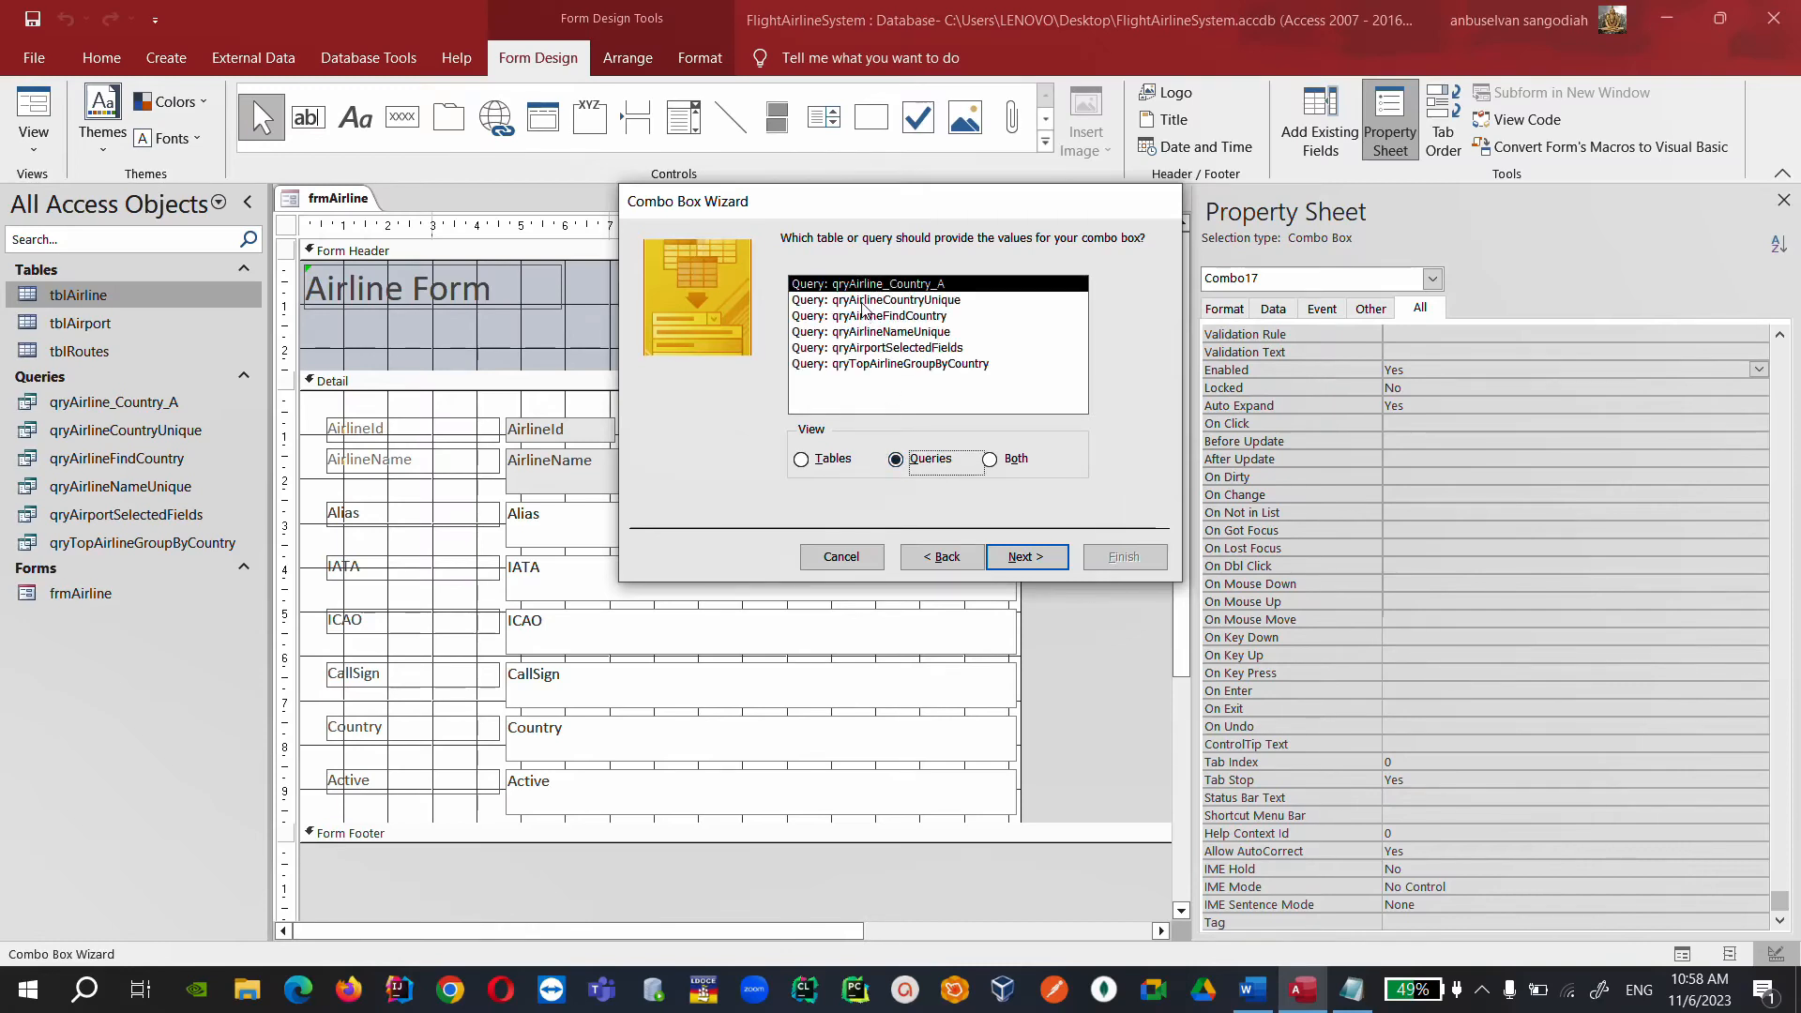
{"action": "left_click", "coordinate": [863, 301]}
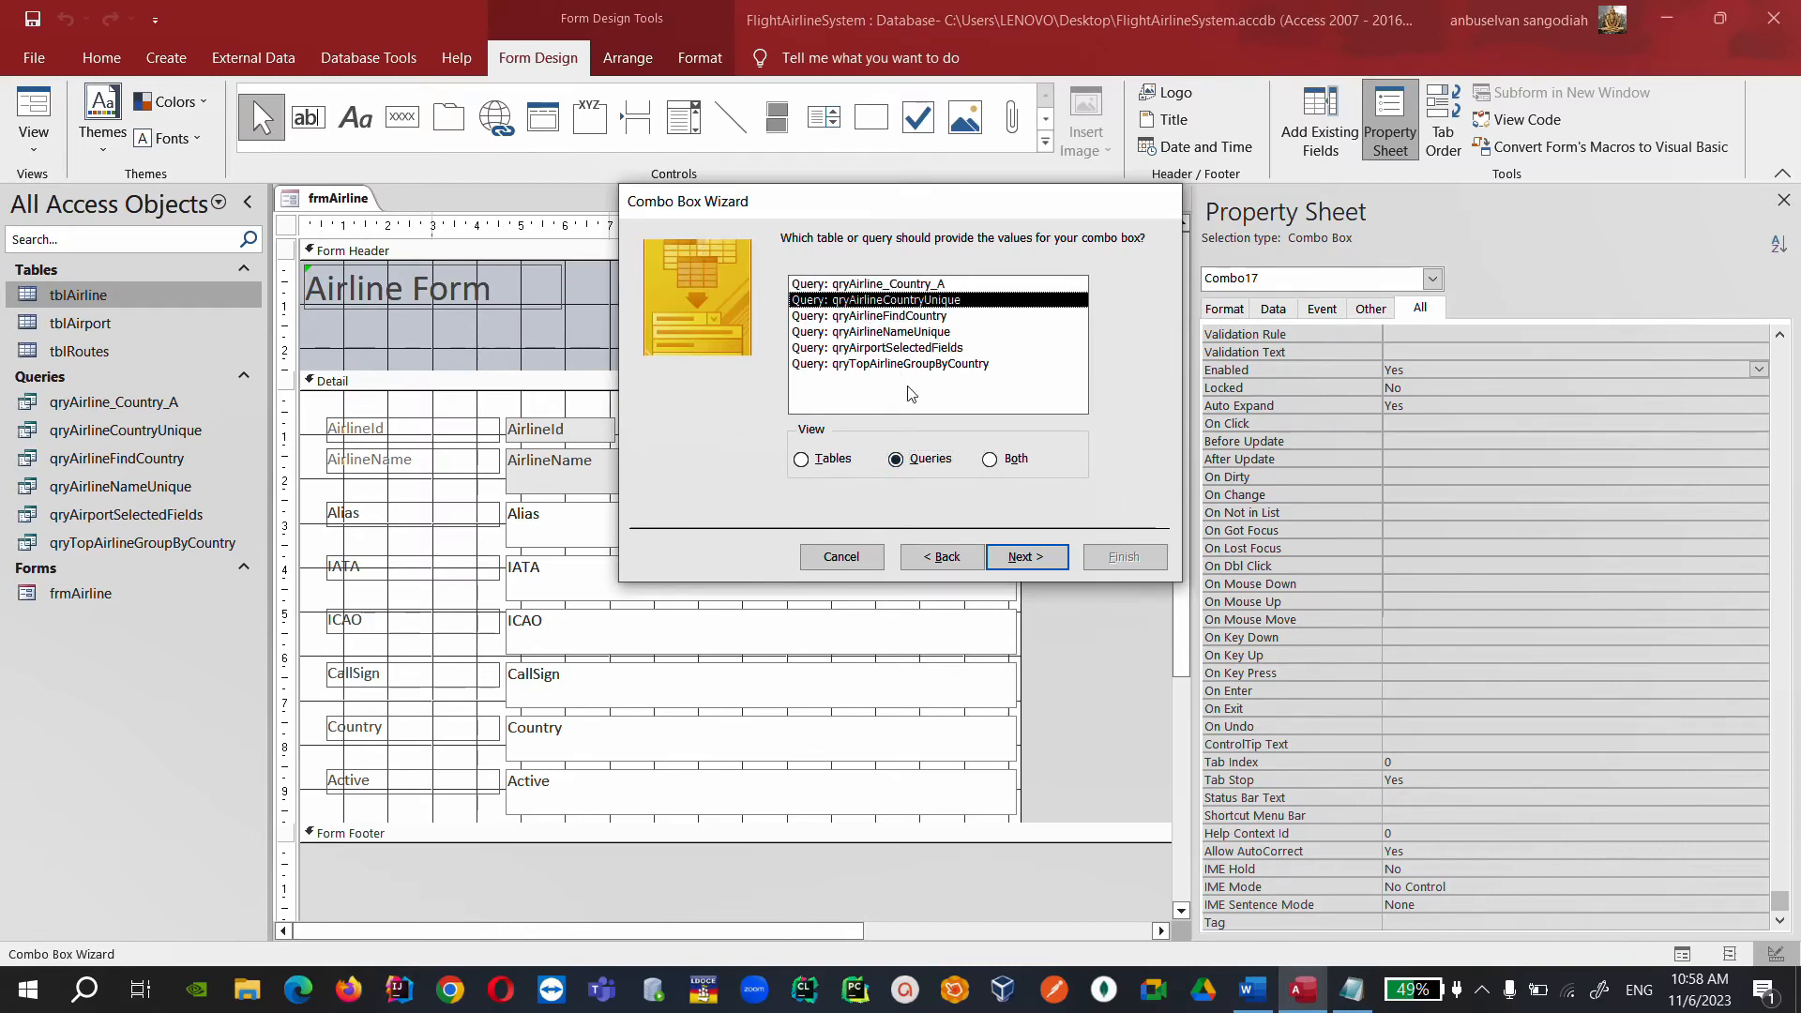
{"action": "left_click", "coordinate": [1032, 561]}
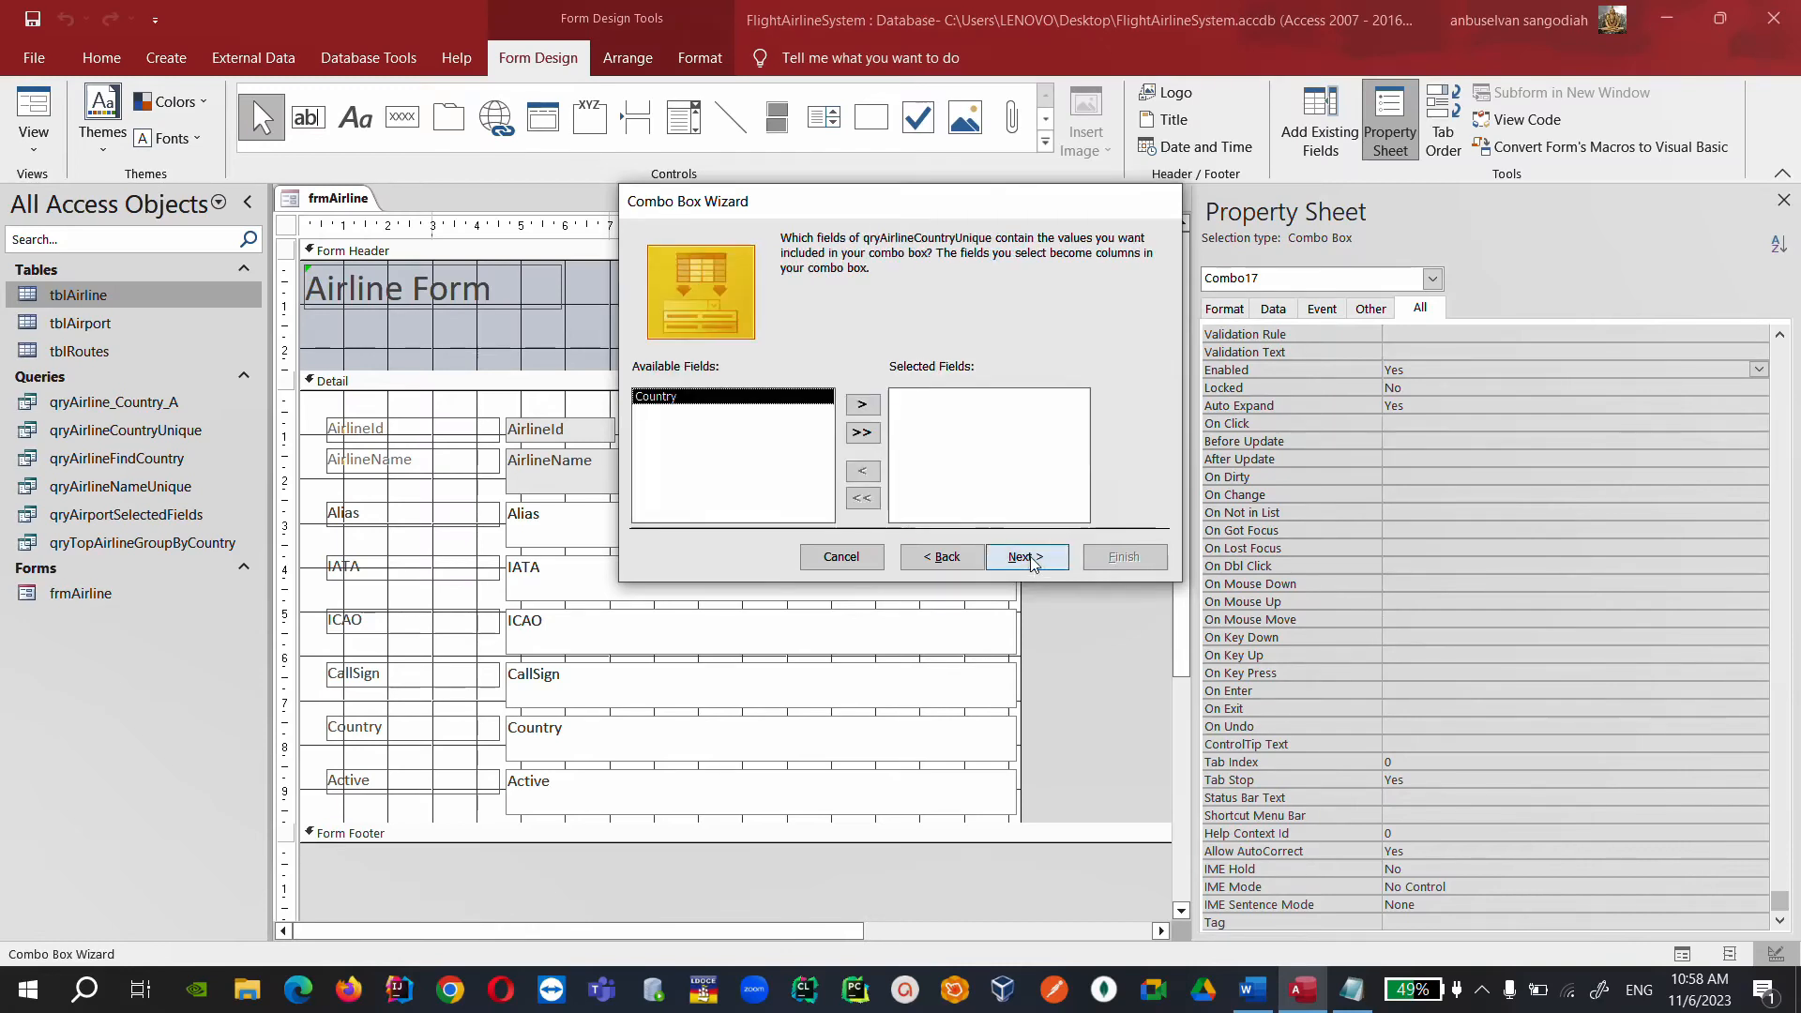
{"action": "left_click", "coordinate": [860, 406]}
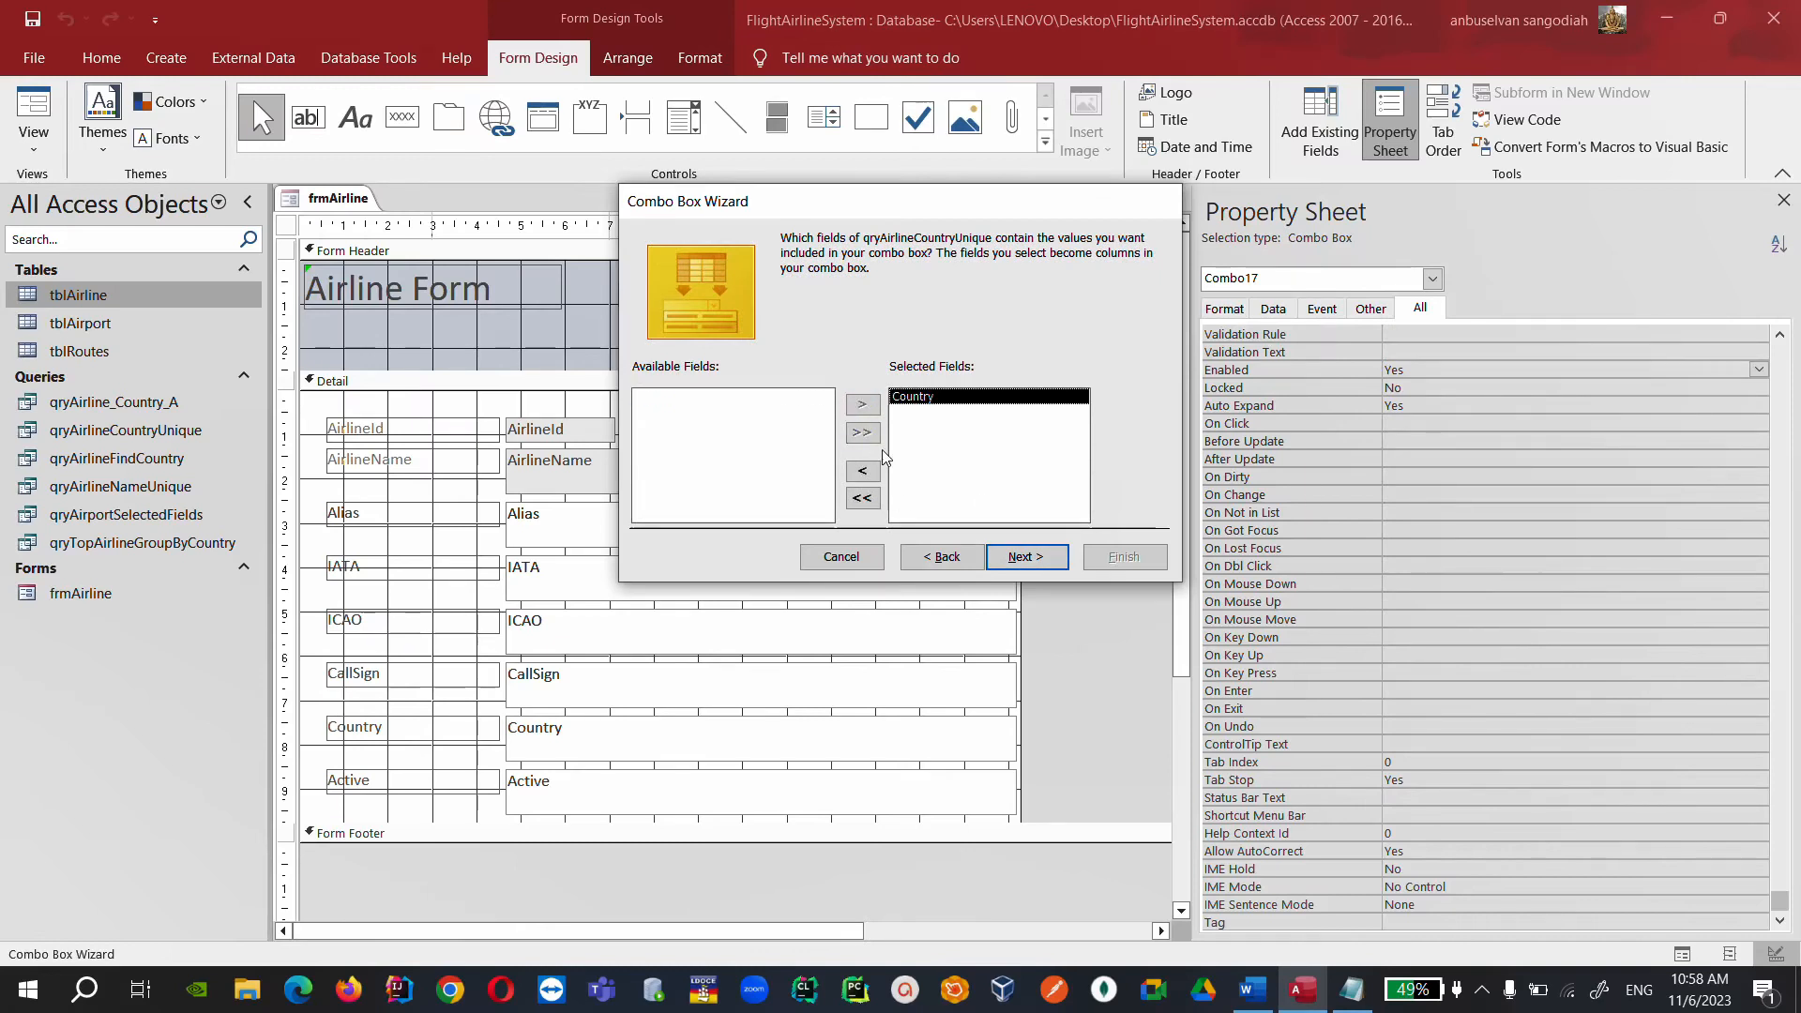
{"action": "left_click", "coordinate": [1027, 556]}
Sort the combo box items by Country in ascending order and accept the default column width.
{"action": "left_click", "coordinate": [826, 315]}
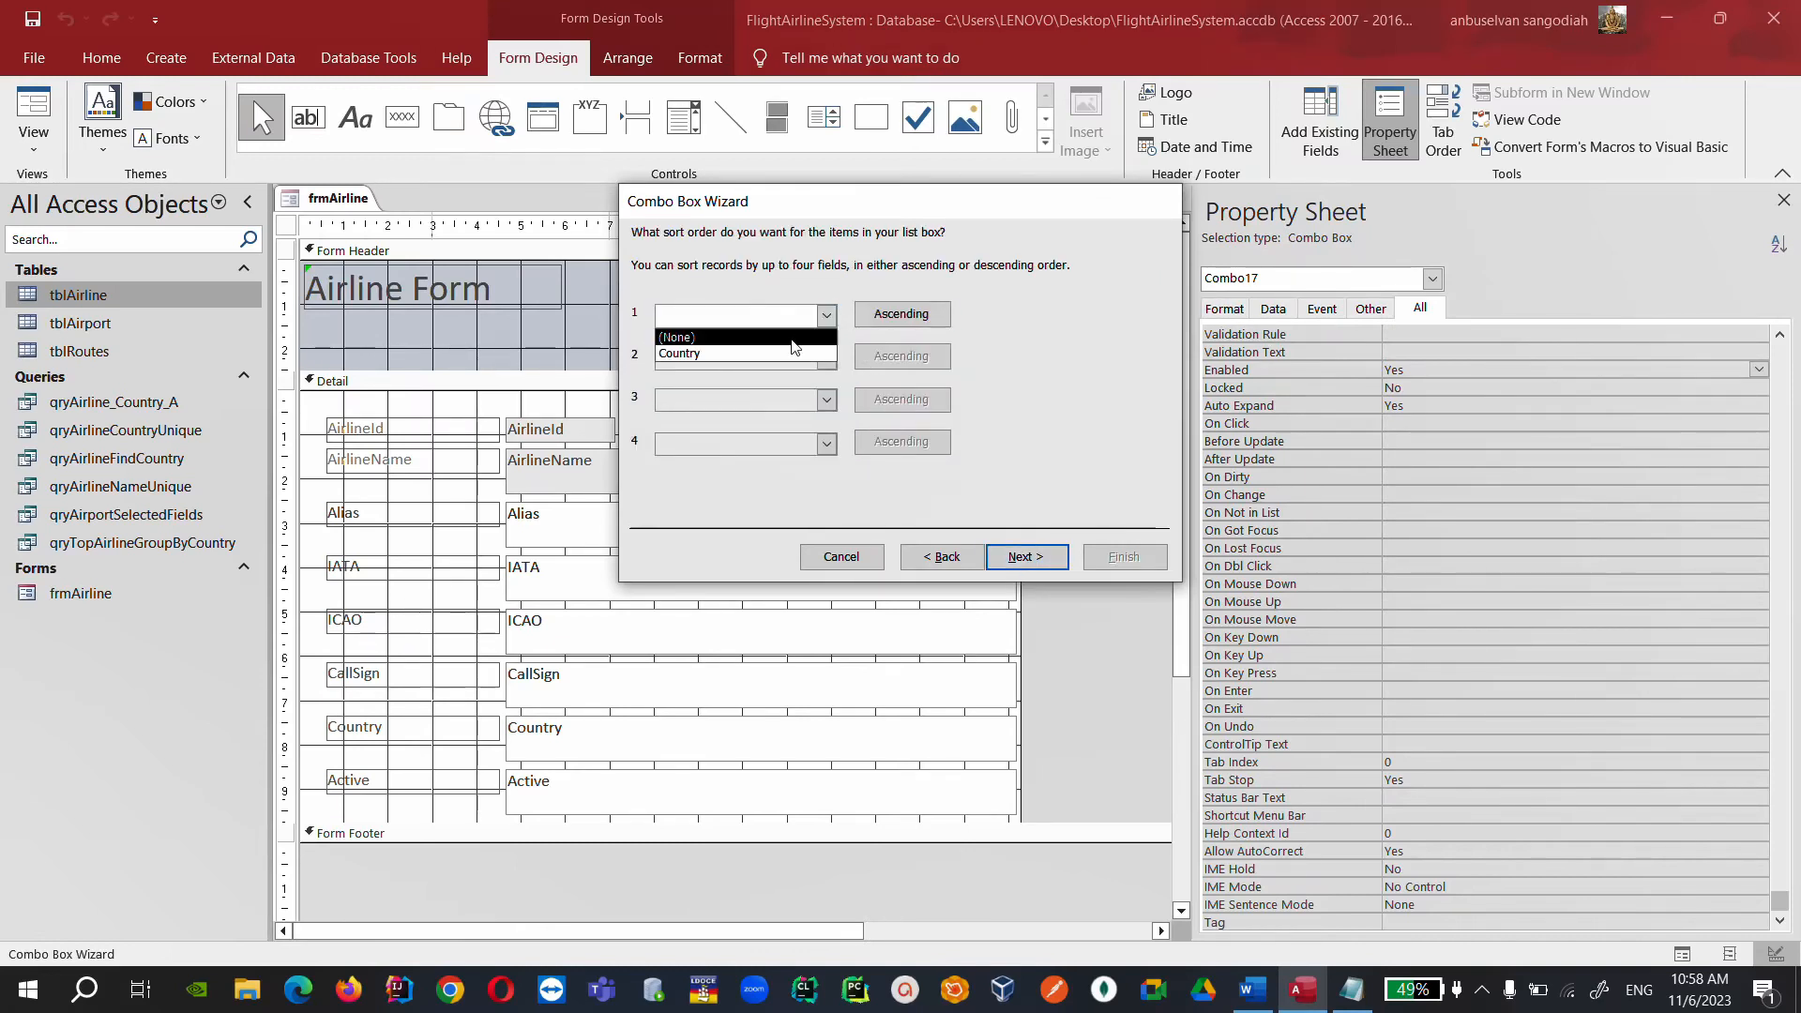
{"action": "left_click", "coordinate": [790, 351]}
{"action": "left_click", "coordinate": [1006, 556]}
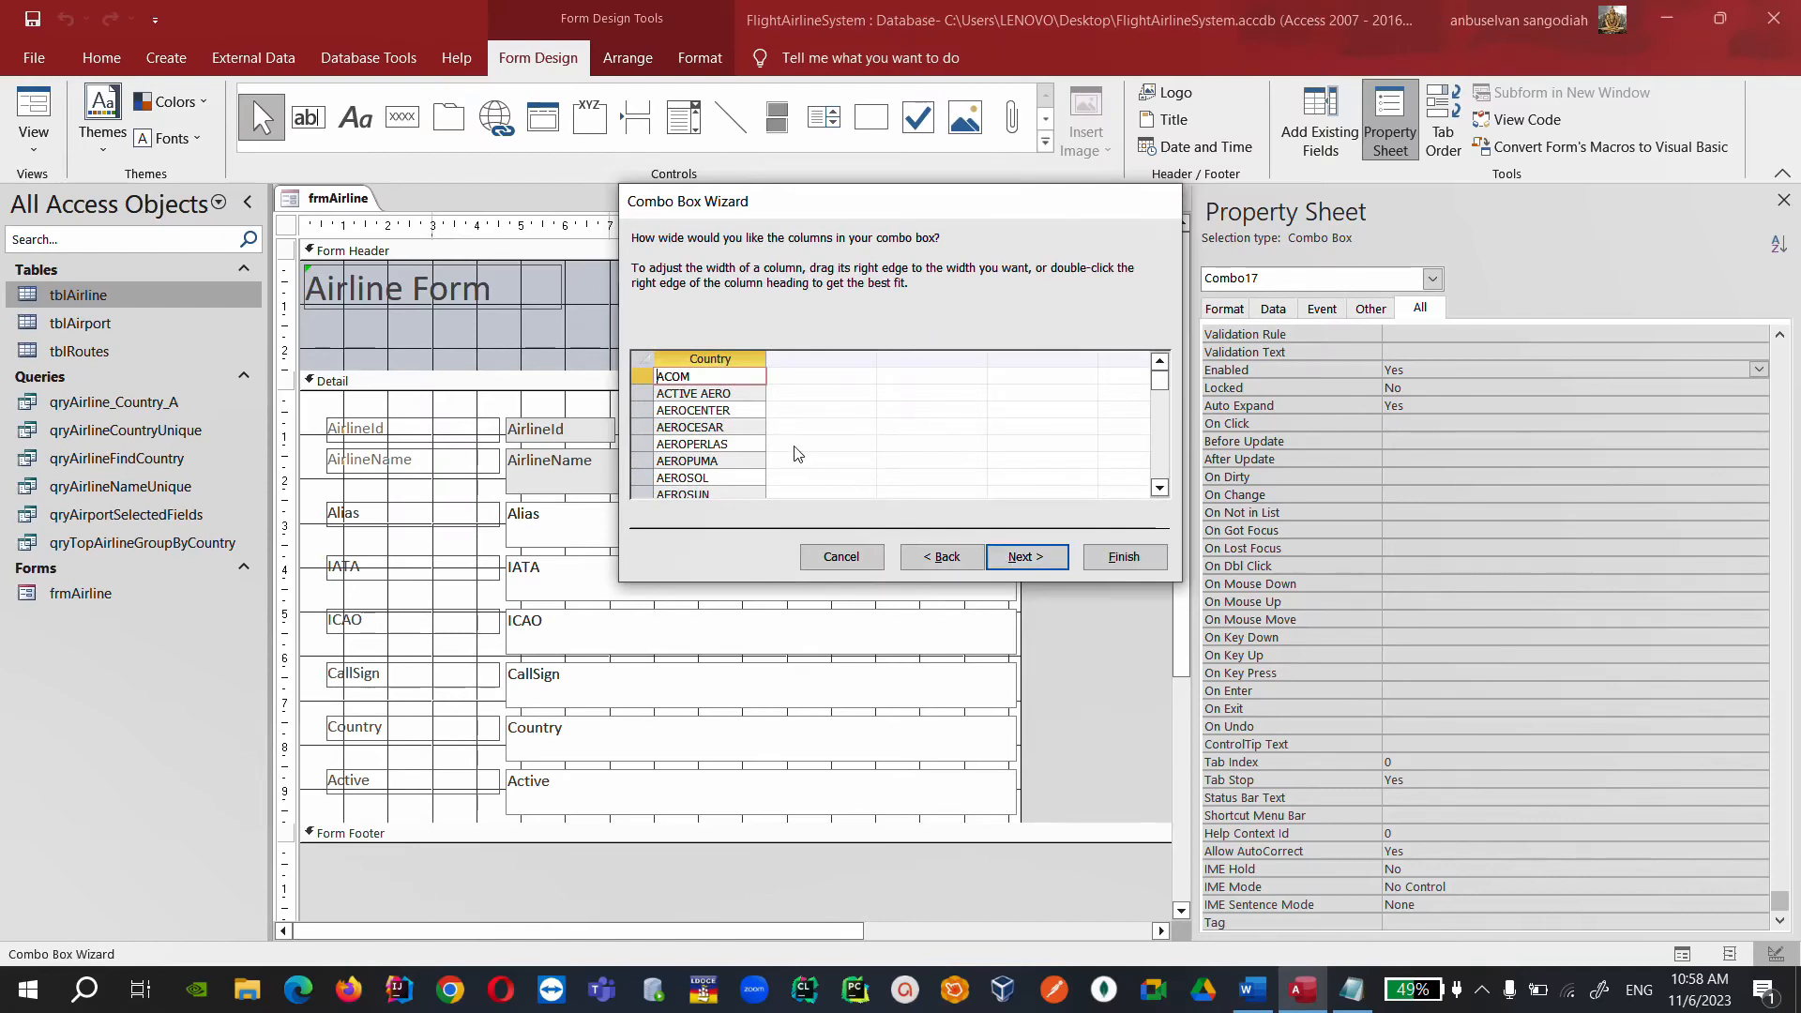
{"action": "left_click", "coordinate": [1026, 556]}
{"action": "left_click", "coordinate": [1027, 556]}
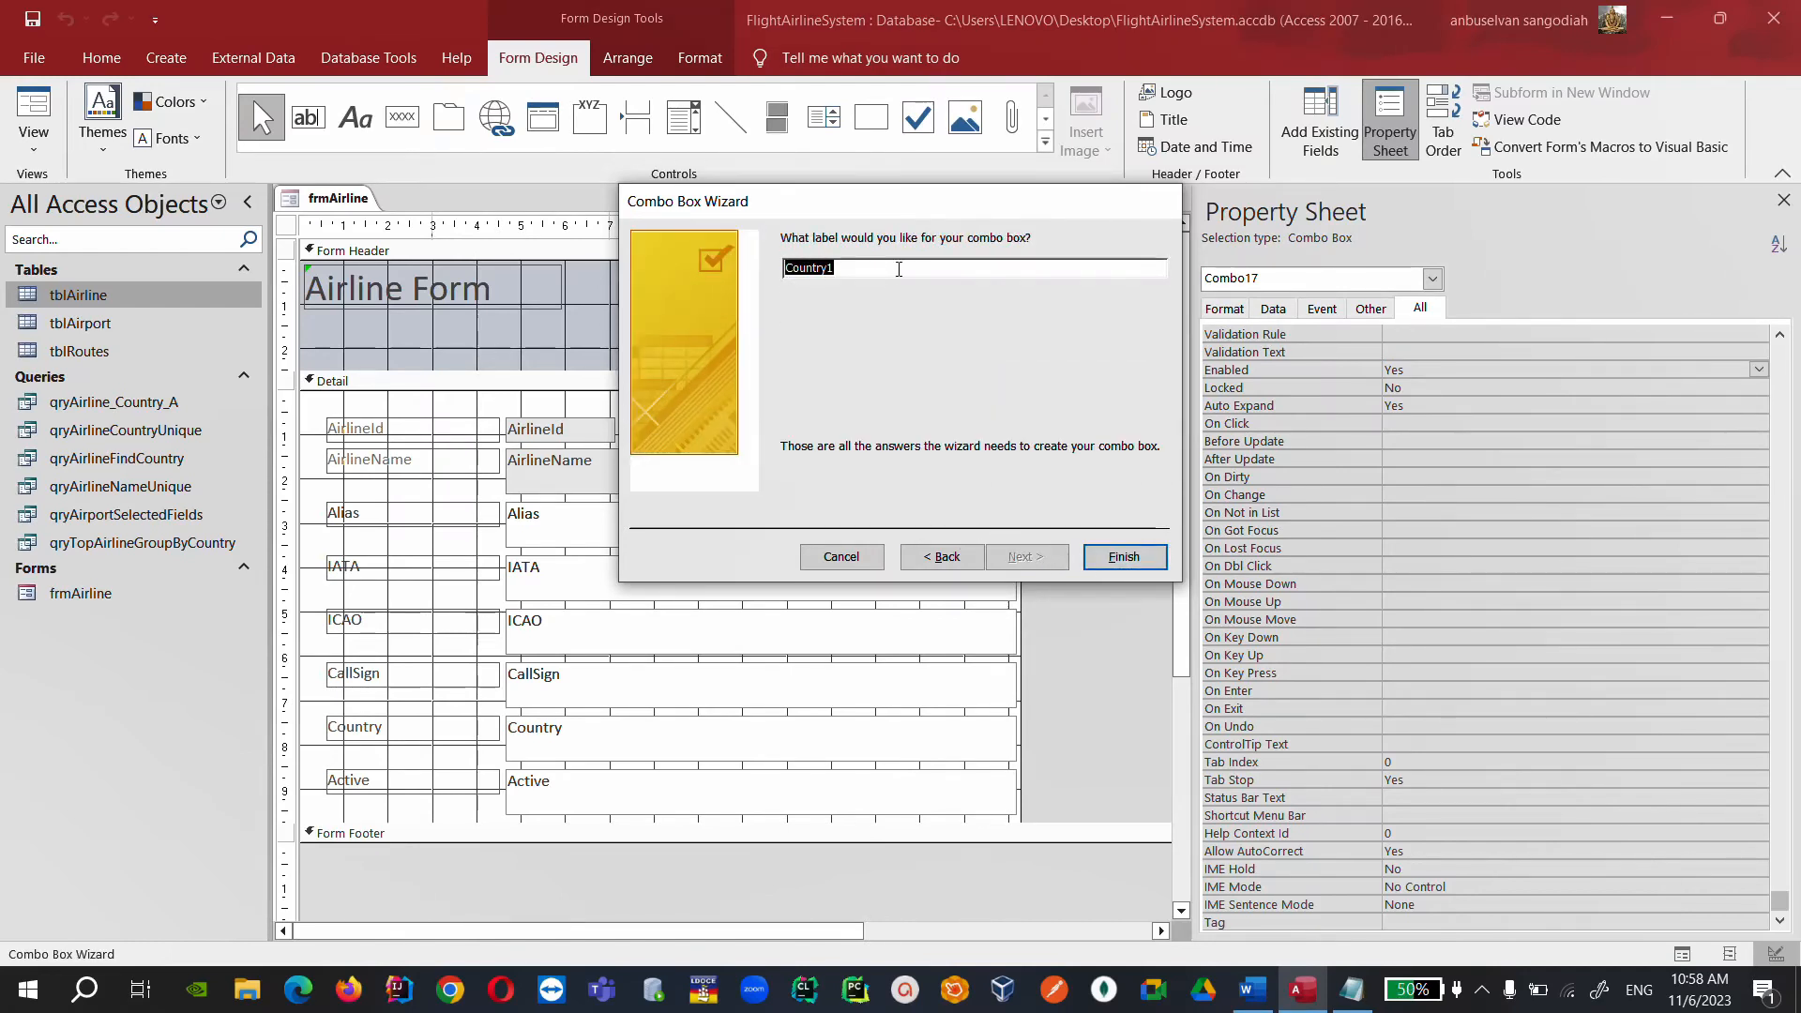
Label the combo box Country Name and finish the Combo Box Wizard.
{"action": "type", "text": "Coutn"}
{"action": "key", "text": "BackSpace"}
{"action": "key", "text": "BackSpace"}
{"action": "key", "text": "BackSpace"}
{"action": "type", "text": "ntry Name"}
{"action": "left_click", "coordinate": [1122, 580]}
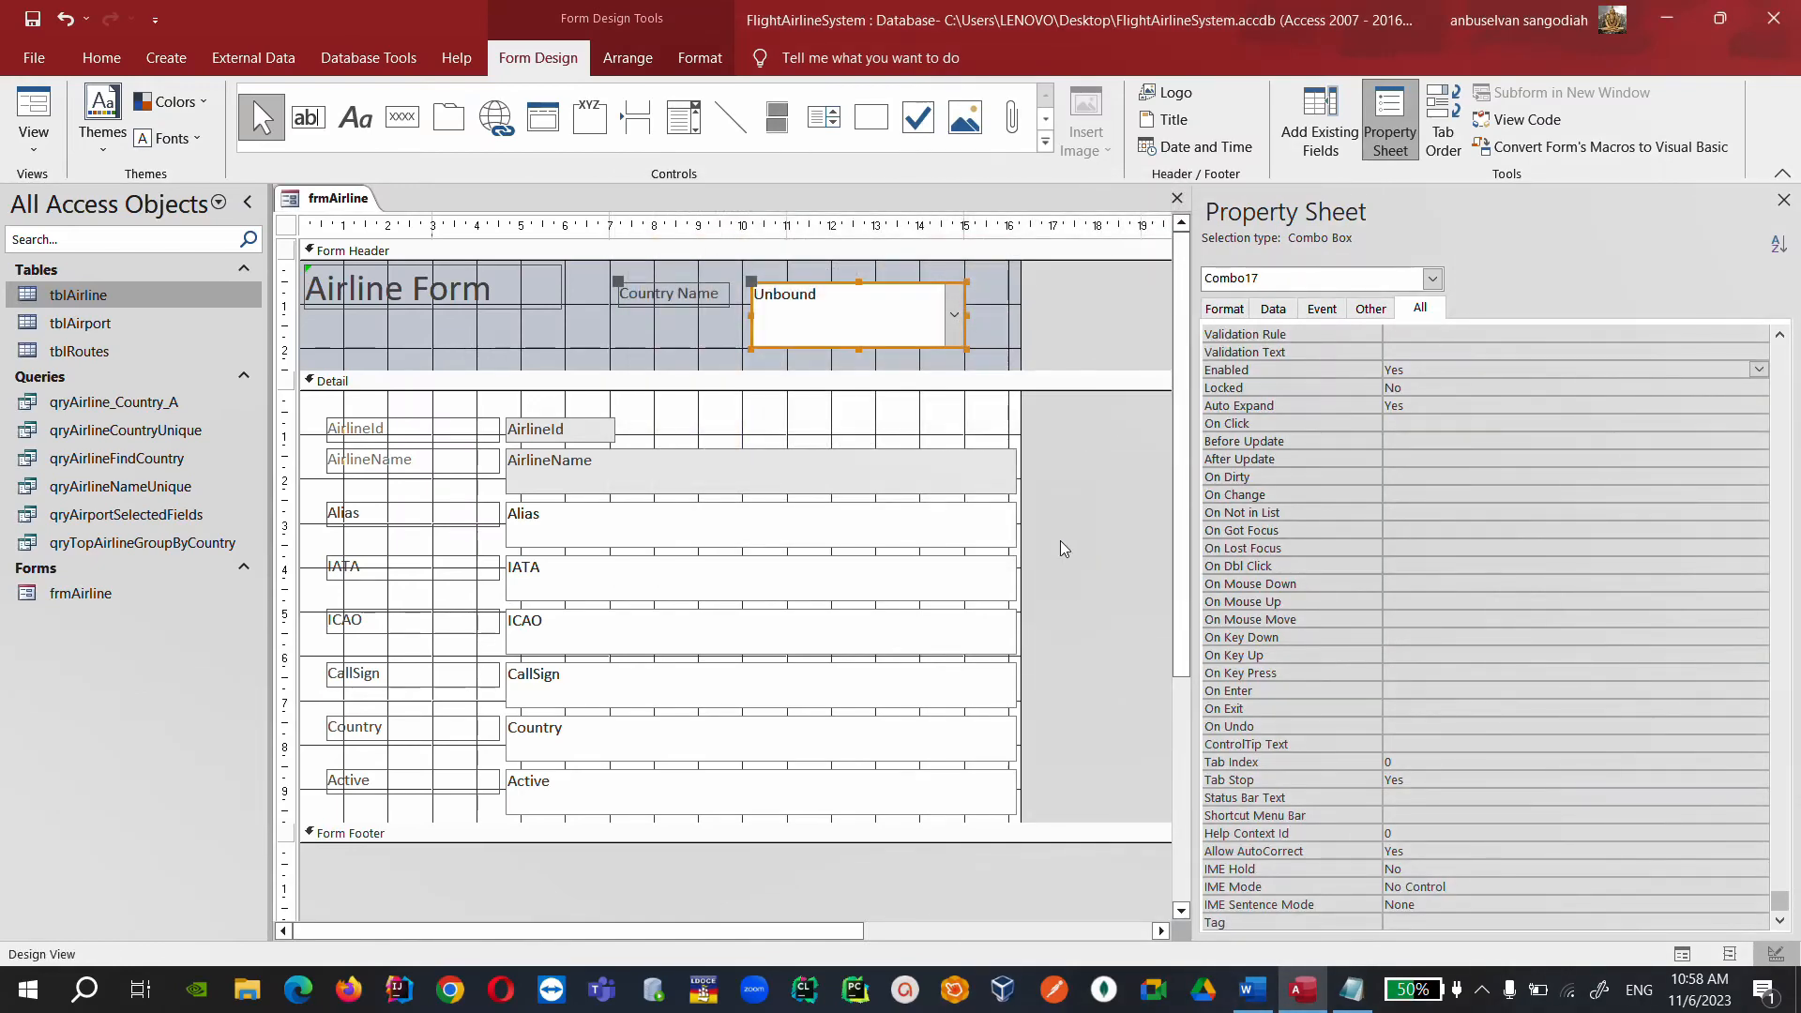
Save the frmAirline form and show it in Form View.
{"action": "right_click", "coordinate": [323, 198]}
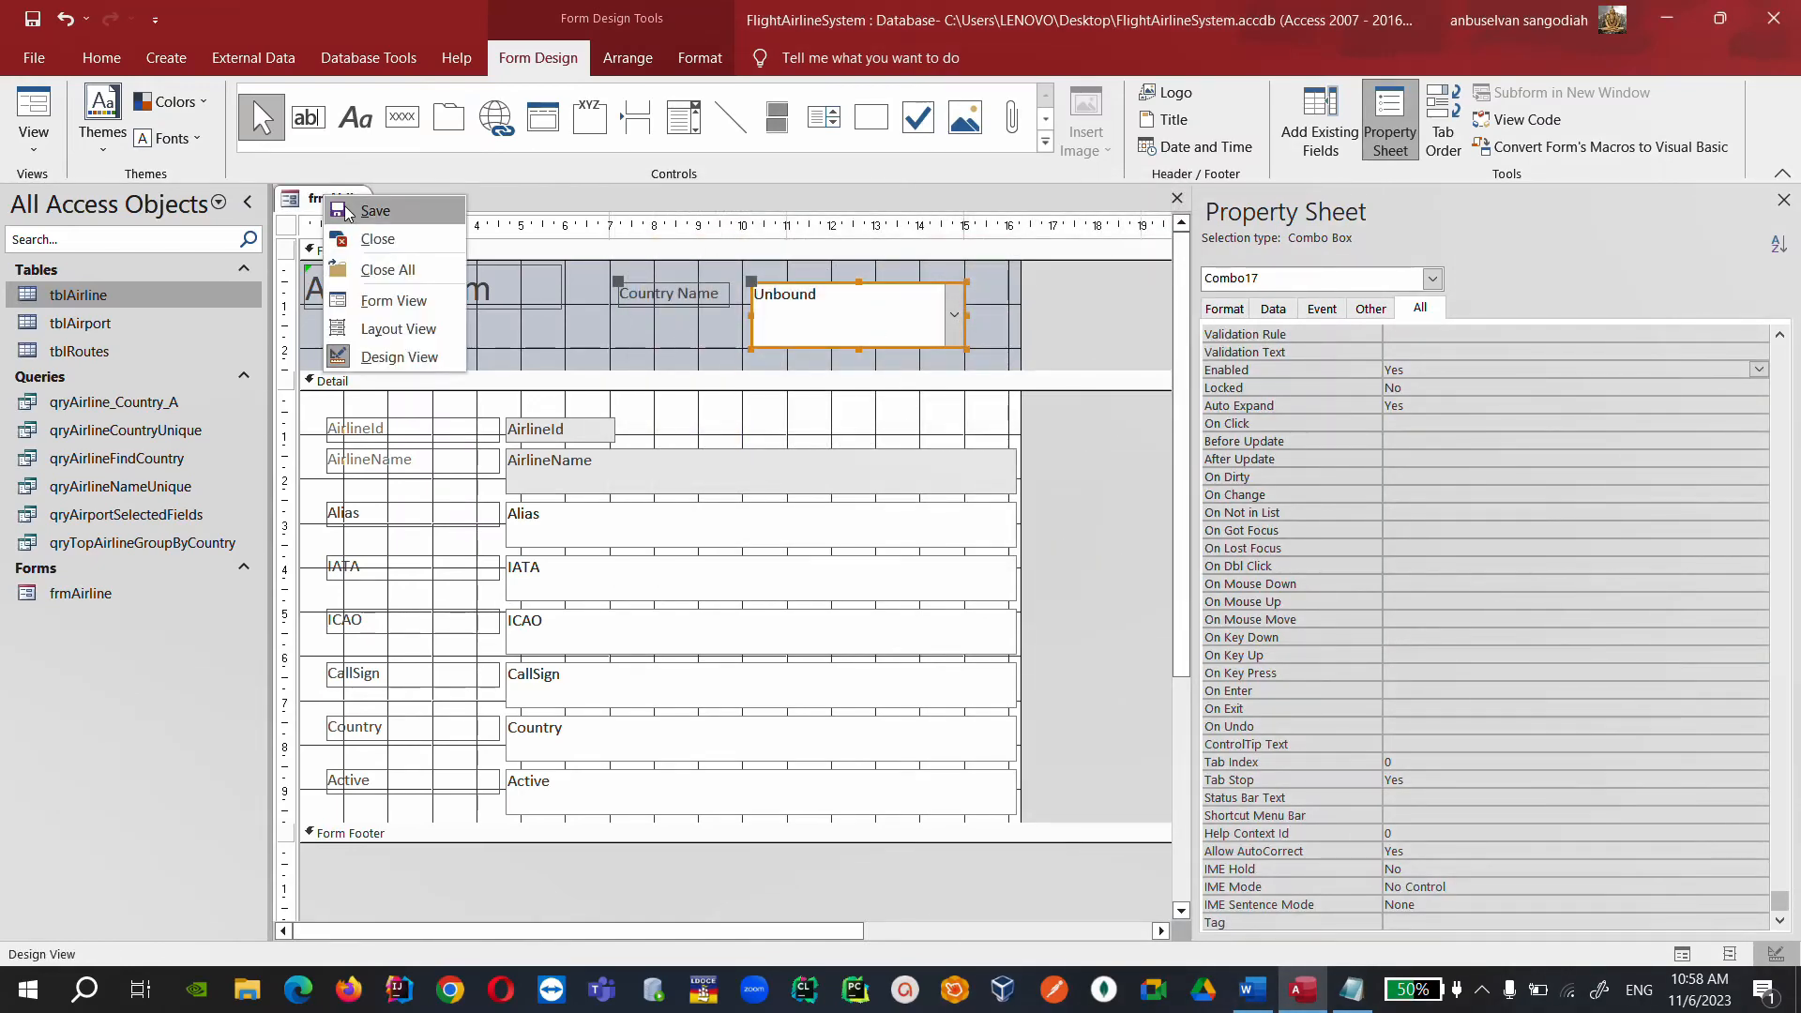
{"action": "left_click", "coordinate": [366, 210]}
{"action": "right_click", "coordinate": [347, 199]}
{"action": "left_click", "coordinate": [413, 295]}
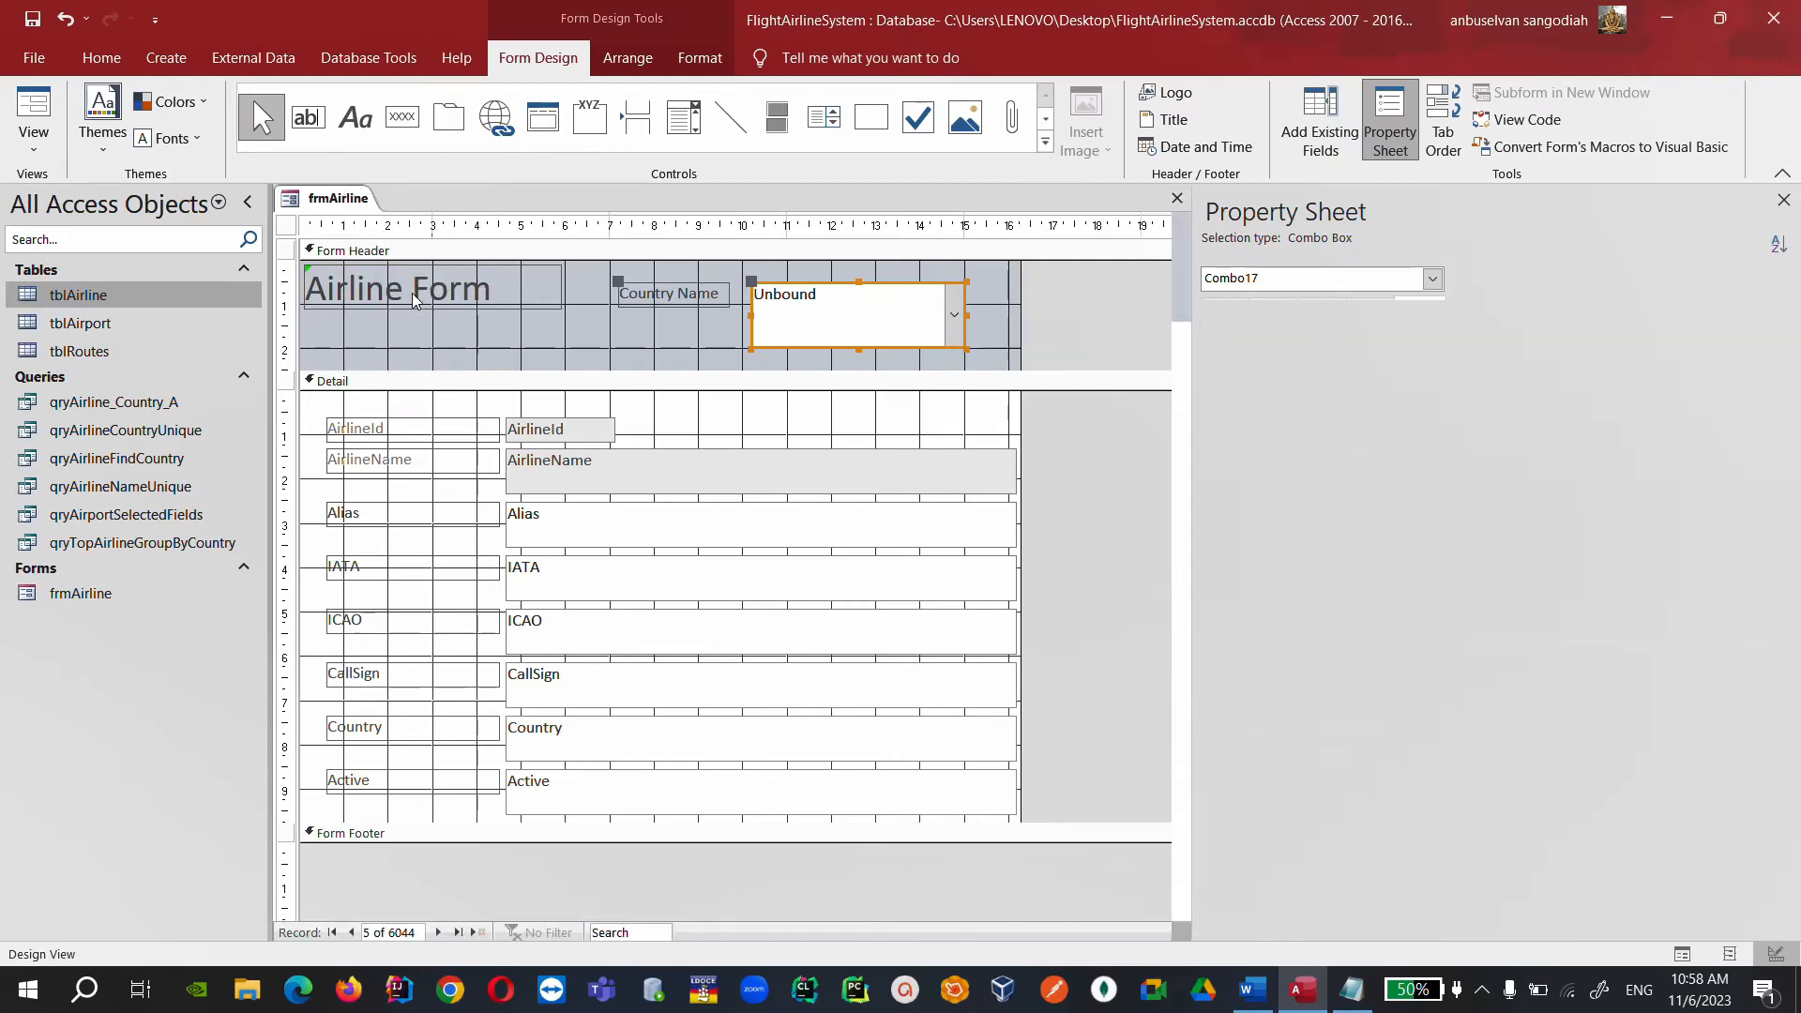
Test the Country Name combo box by choosing Afghanistan, AIRPORT HELICOPTER and finally Vietnam from its list.
{"action": "left_click", "coordinate": [950, 265]}
{"action": "left_click", "coordinate": [797, 521]}
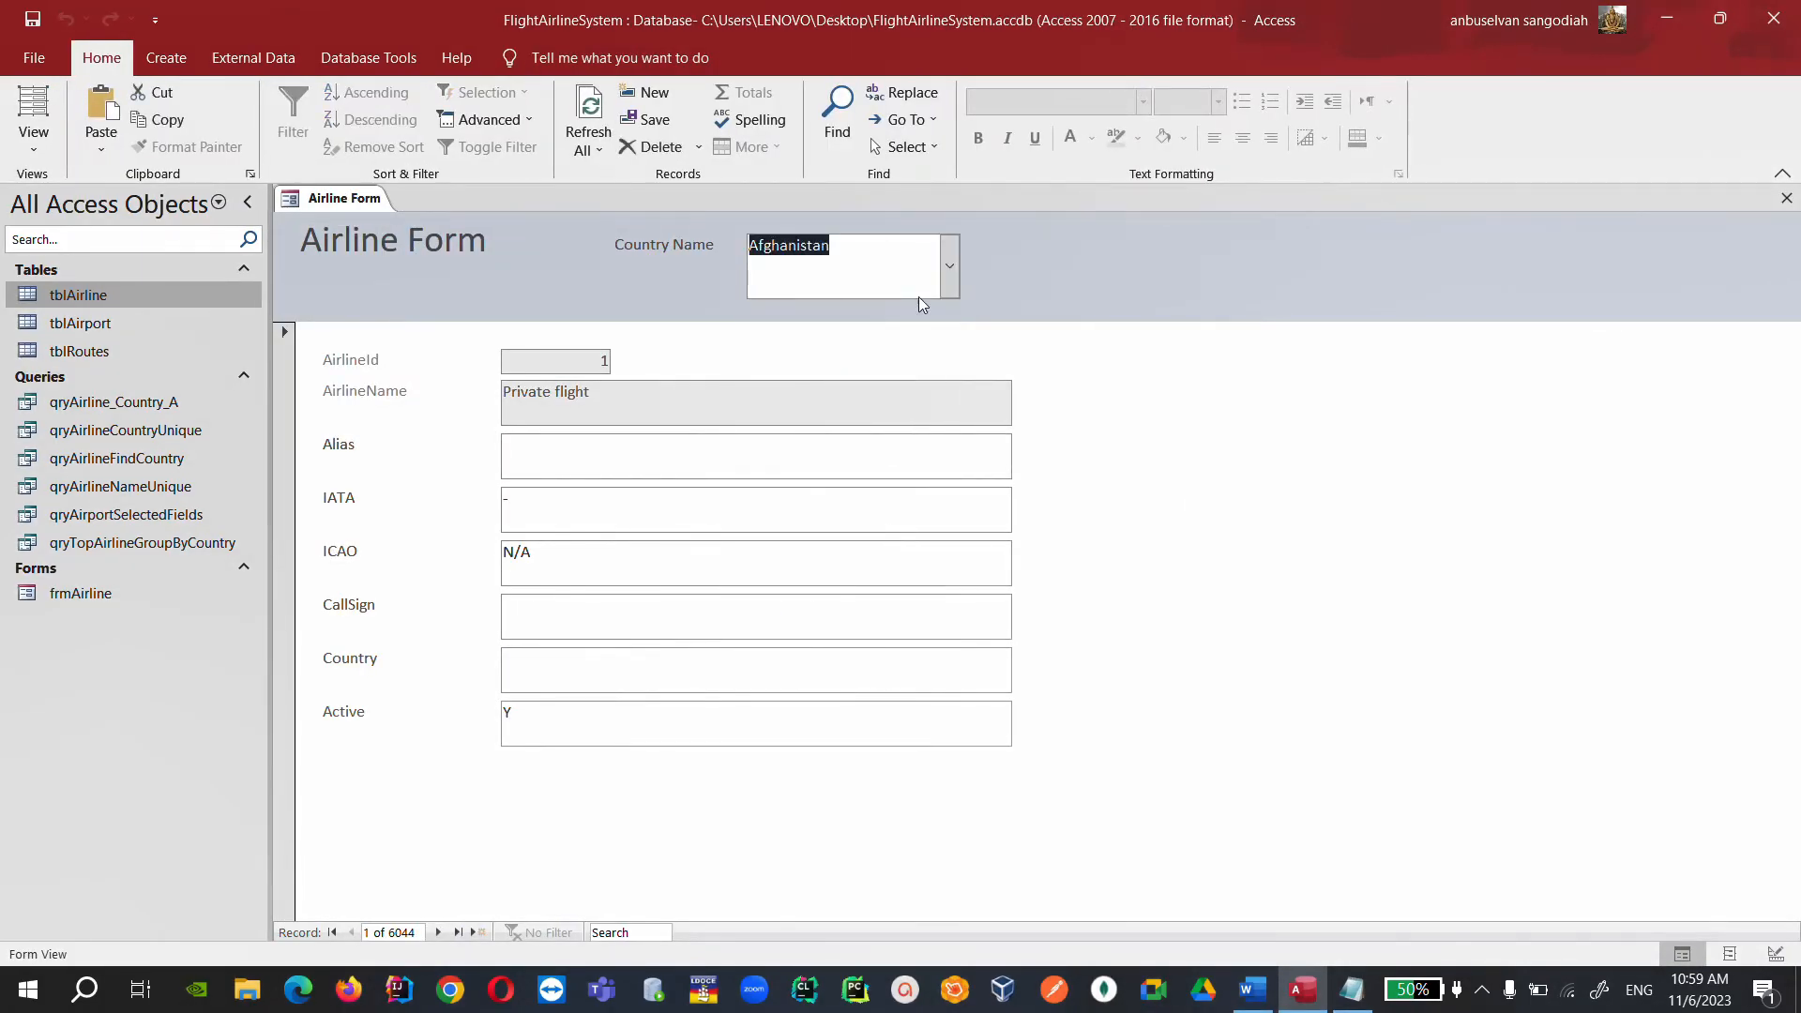
{"action": "left_click", "coordinate": [950, 265]}
{"action": "left_click", "coordinate": [891, 551]}
{"action": "left_click", "coordinate": [950, 265]}
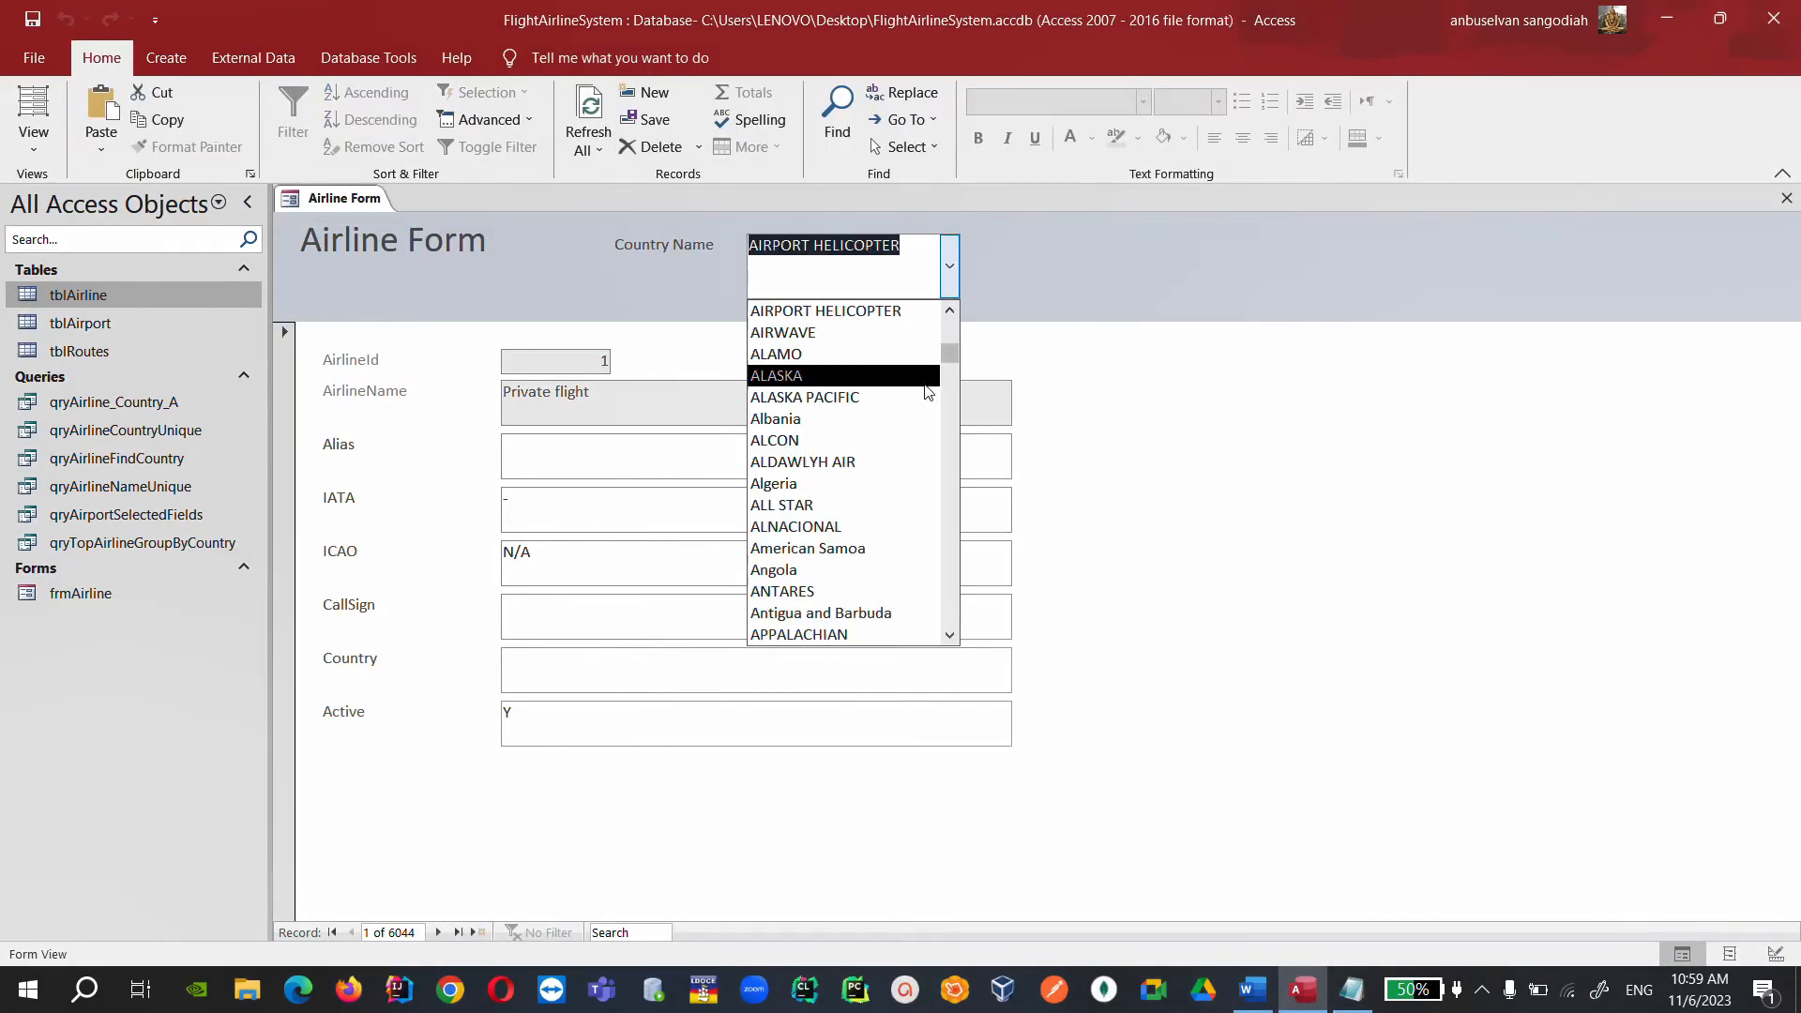
{"action": "left_click_drag", "start_coordinate": [950, 354], "coordinate": [947, 615]}
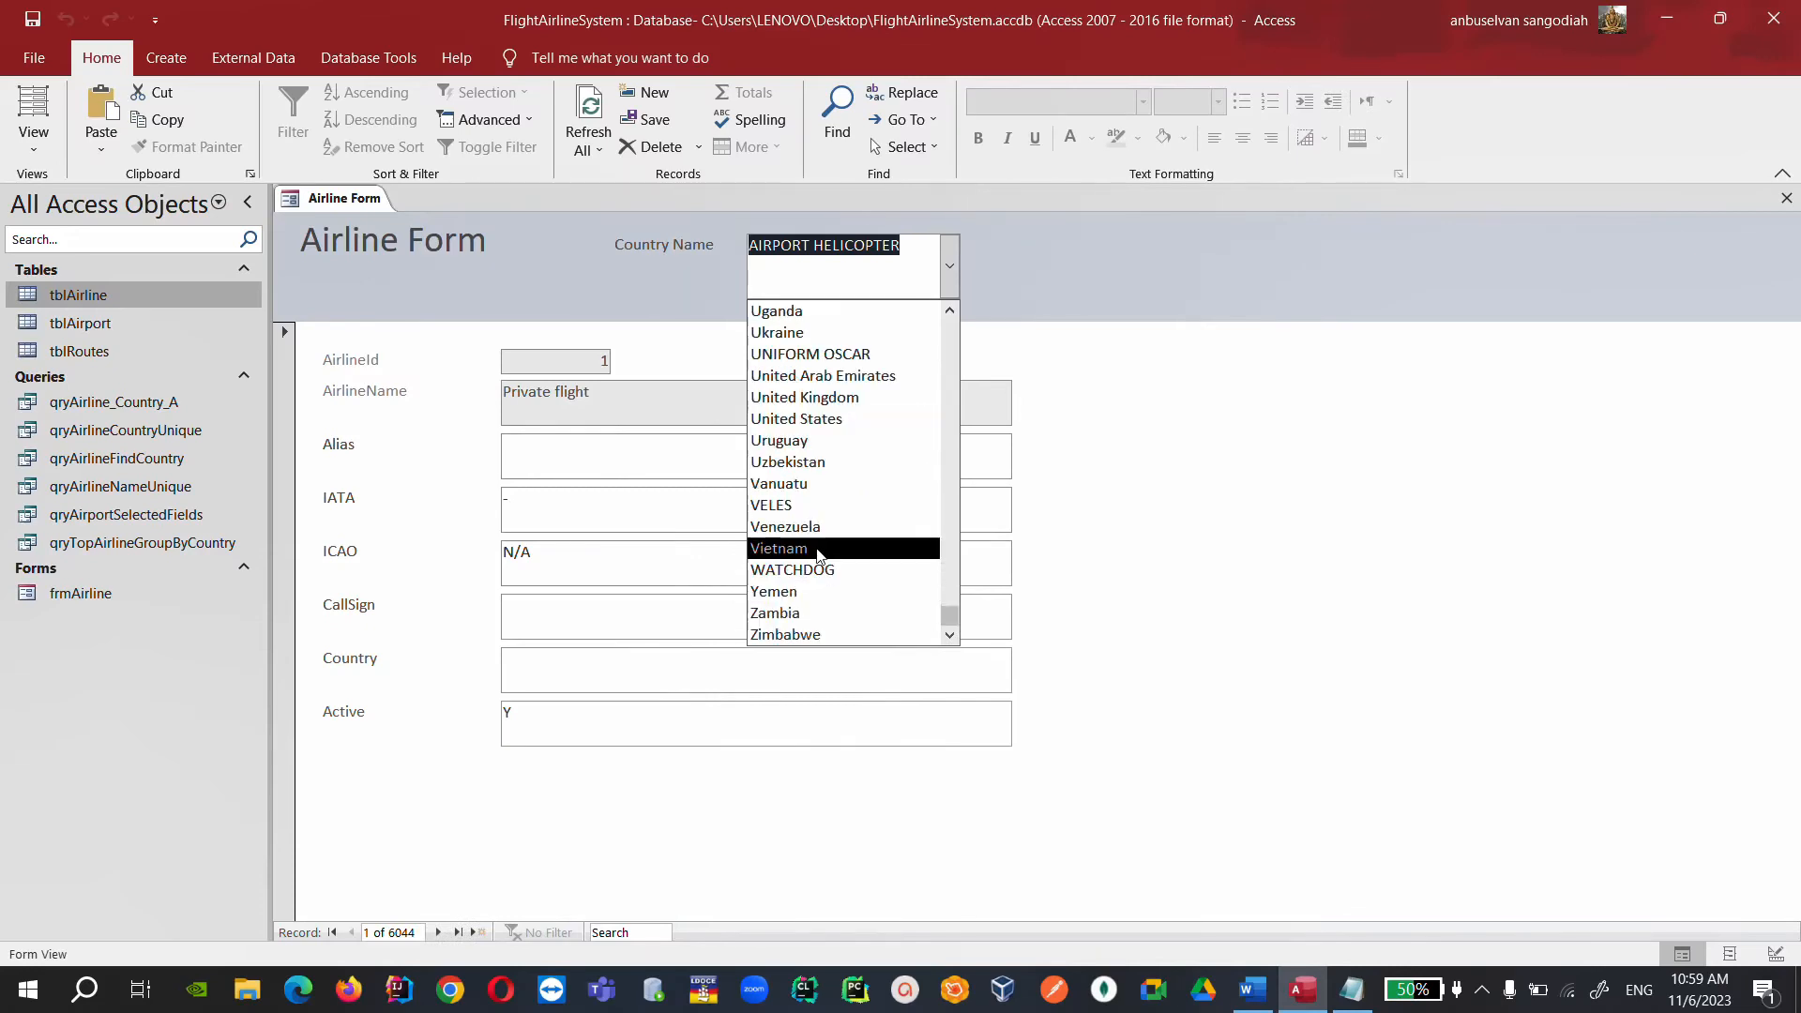
{"action": "left_click", "coordinate": [817, 551]}
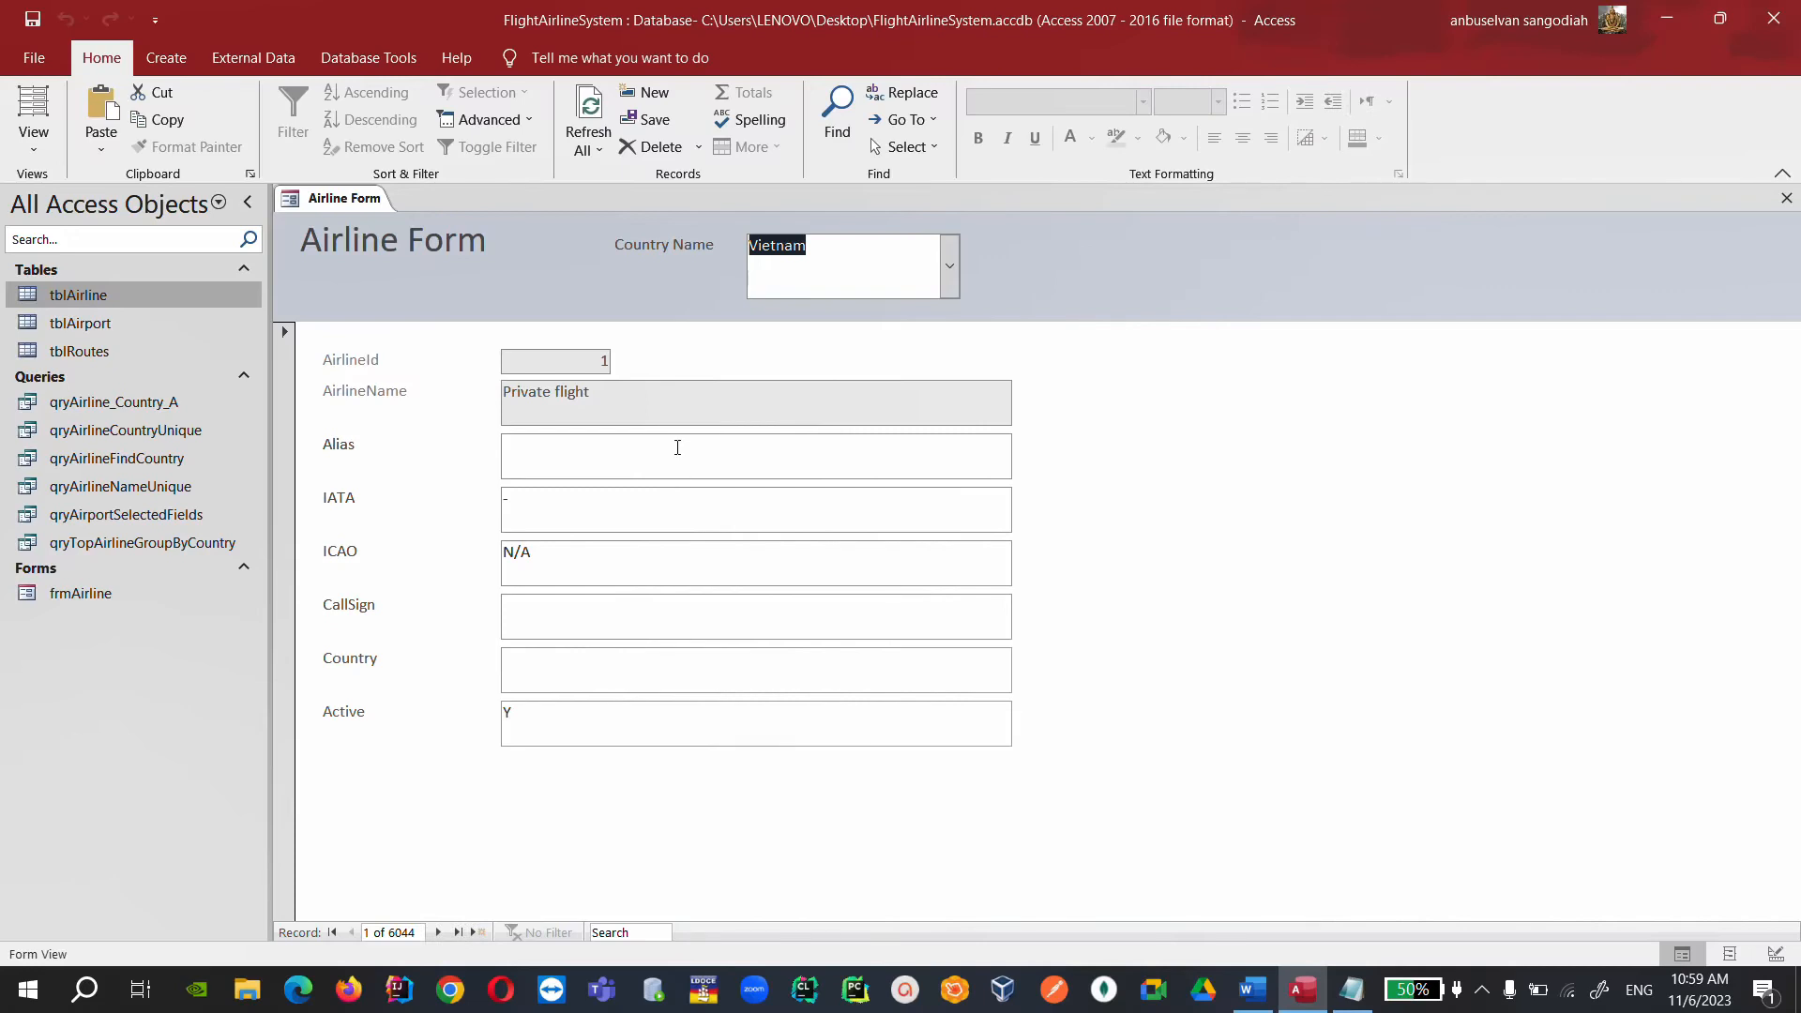
Return the form to Design View and change the combo box's label text to Airline Name.
{"action": "right_click", "coordinate": [350, 199]}
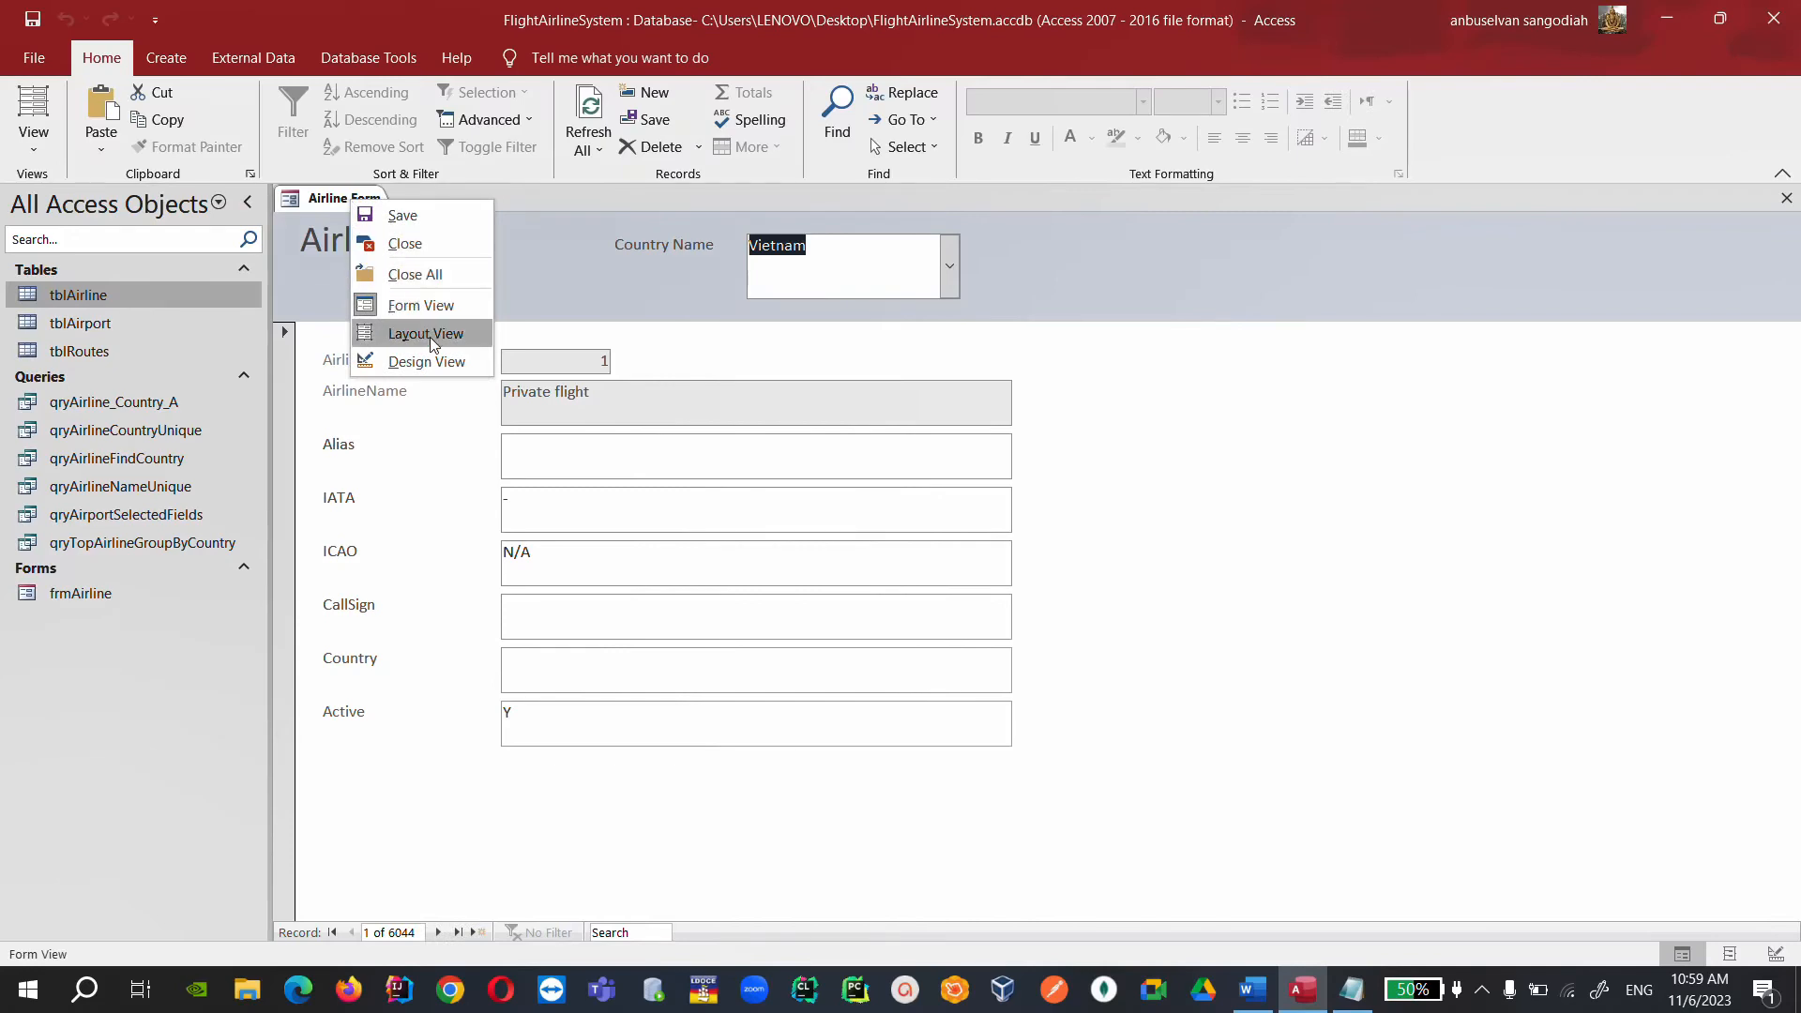
{"action": "left_click", "coordinate": [435, 360]}
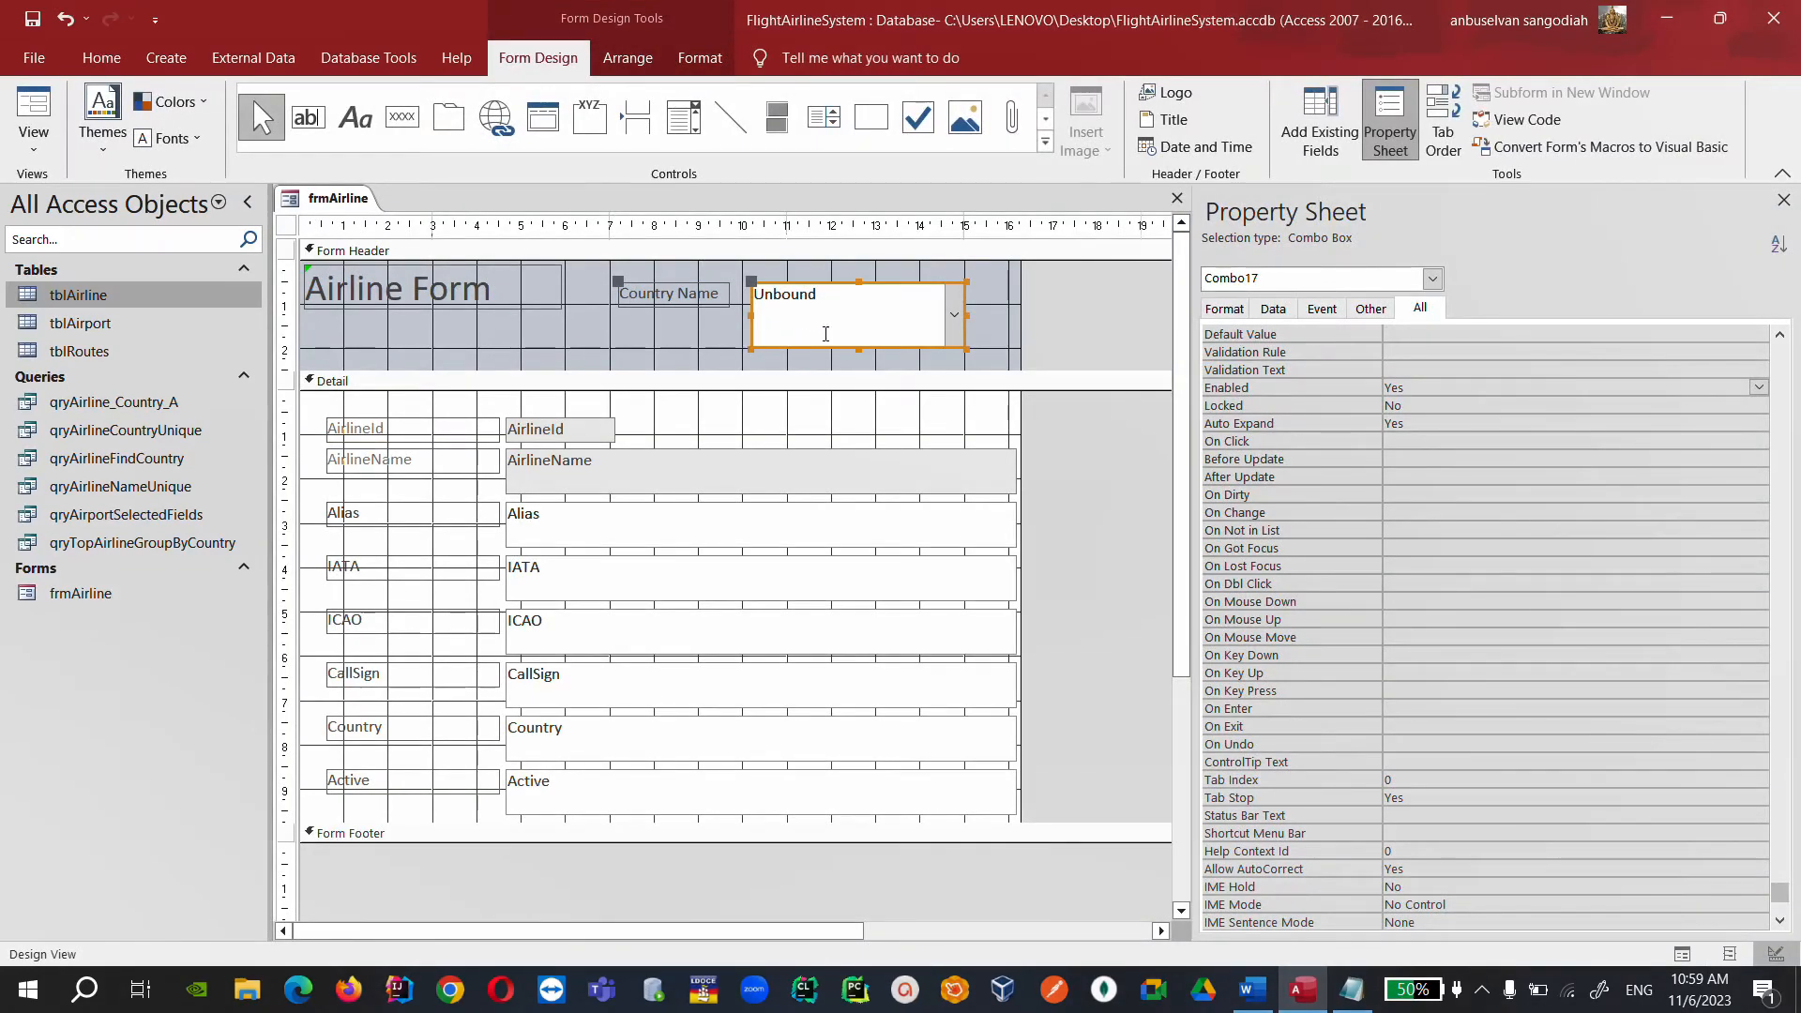
{"action": "left_click", "coordinate": [661, 299]}
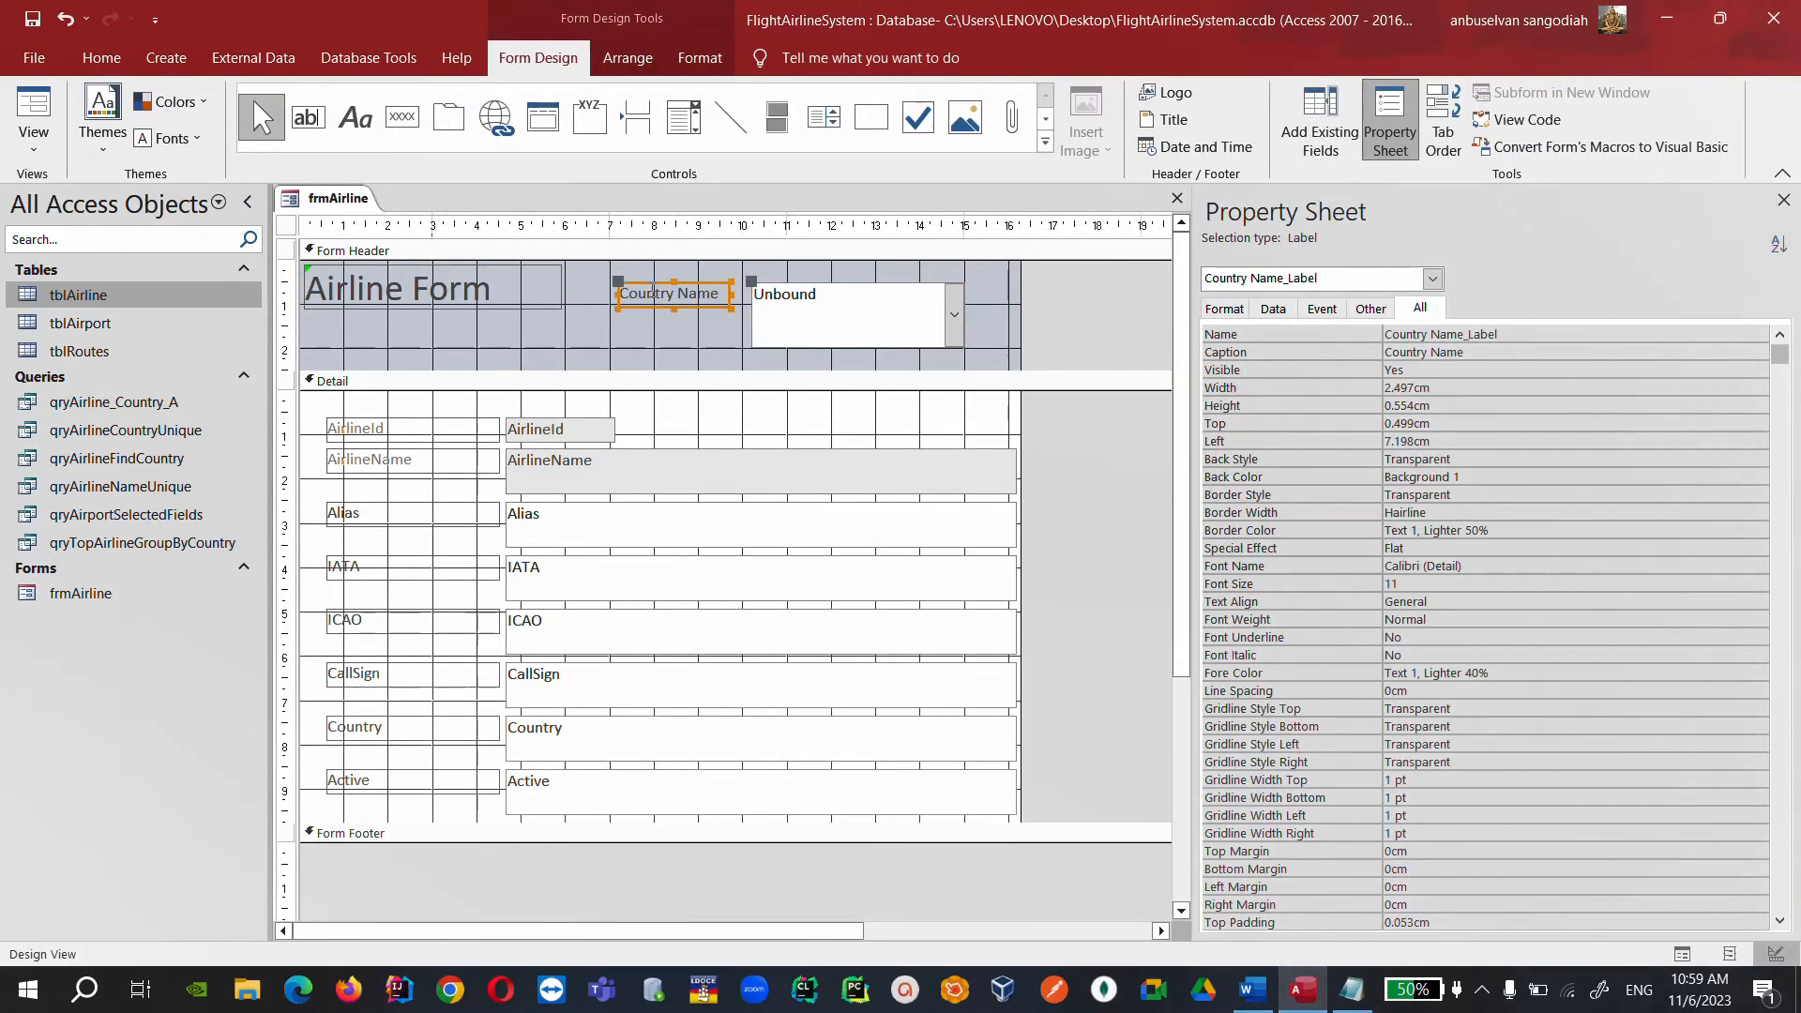
{"action": "left_click", "coordinate": [626, 295]}
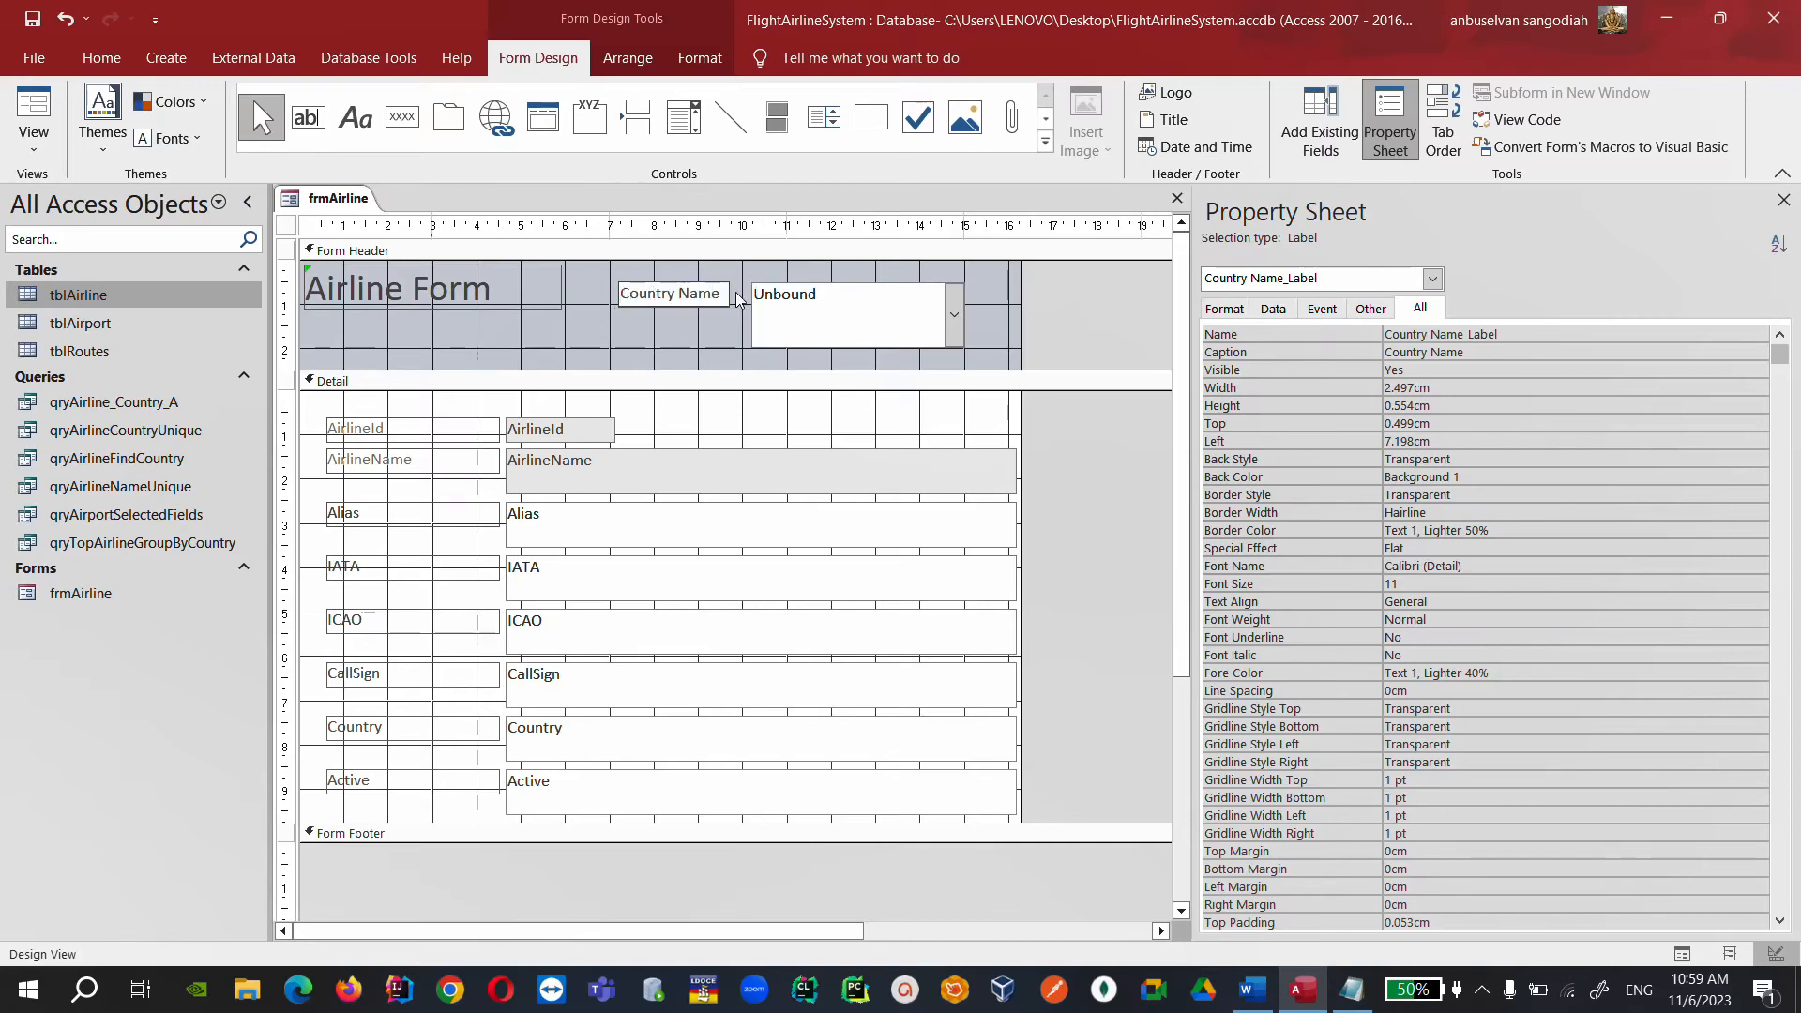
{"action": "type", "text": "Airline Name"}
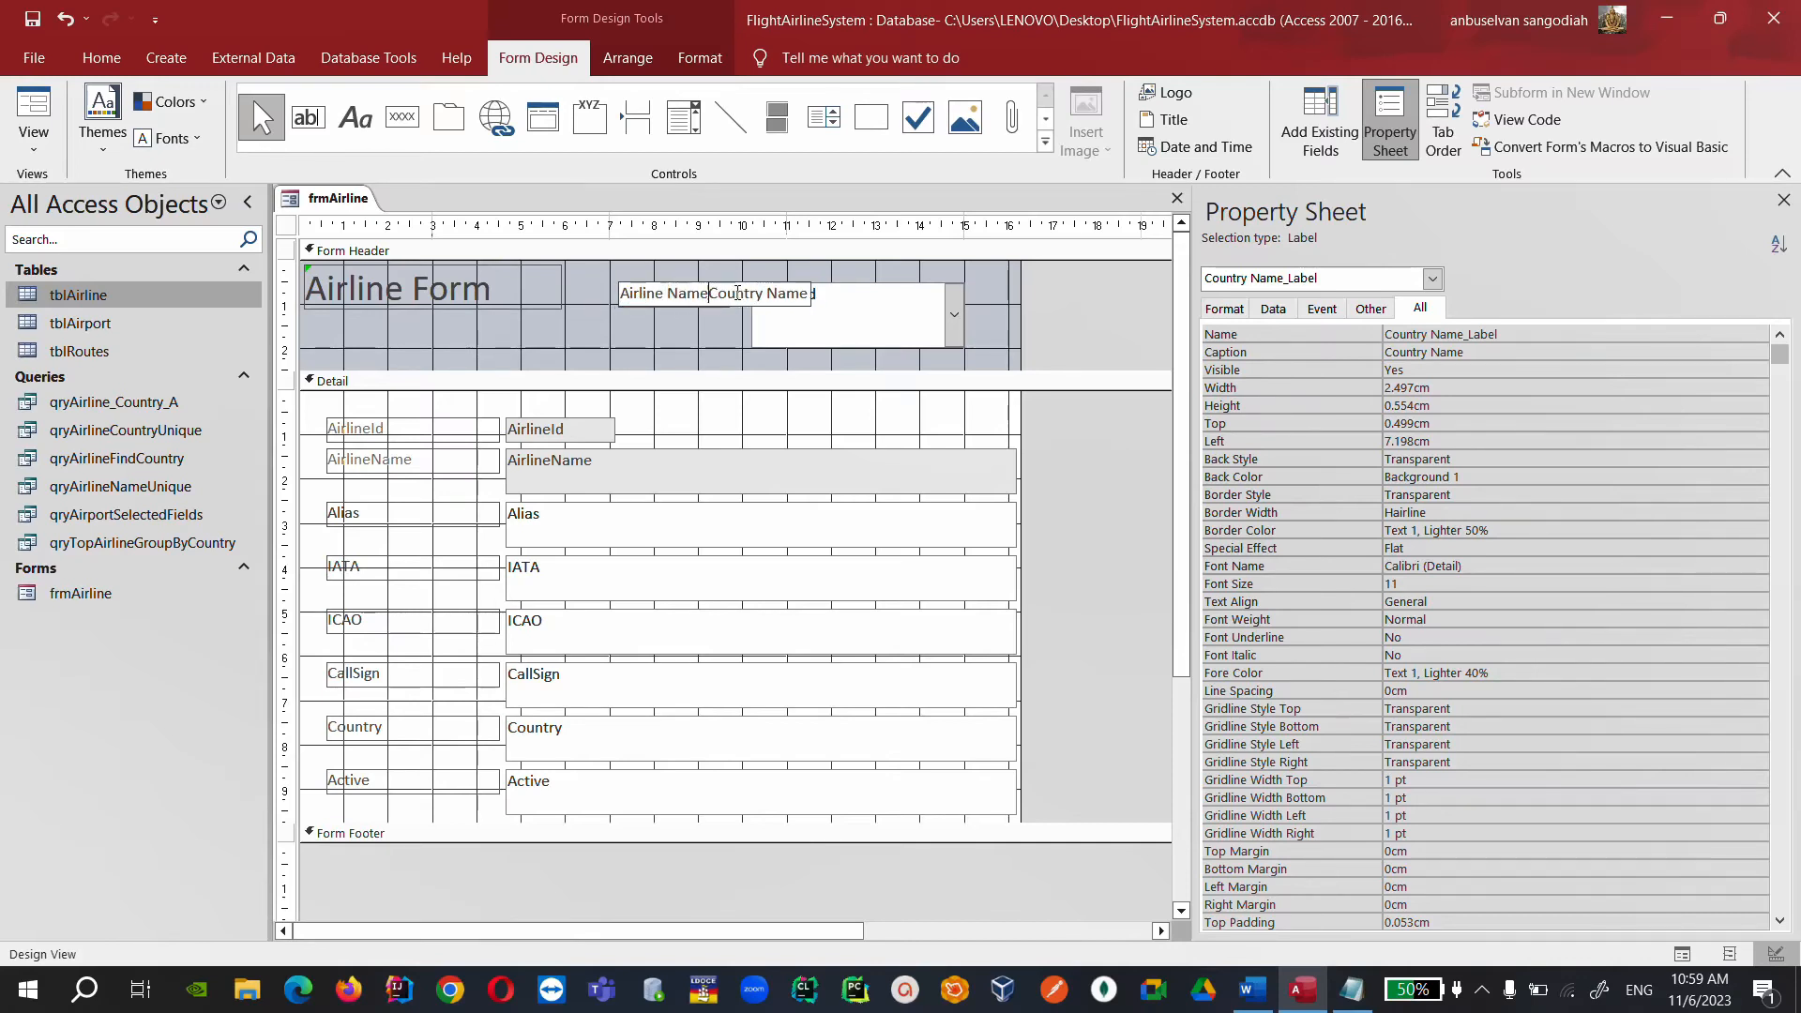
{"action": "key", "text": "Delete"}
{"action": "key", "text": "Delete"}
{"action": "key", "text": "Delete"}
{"action": "key", "text": "Delete"}
{"action": "key", "text": "Delete"}
{"action": "key", "text": "Delete"}
{"action": "key", "text": "Delete"}
{"action": "key", "text": "Delete"}
{"action": "key", "text": "Delete"}
{"action": "key", "text": "Delete"}
{"action": "key", "text": "Delete"}
{"action": "key", "text": "Delete"}
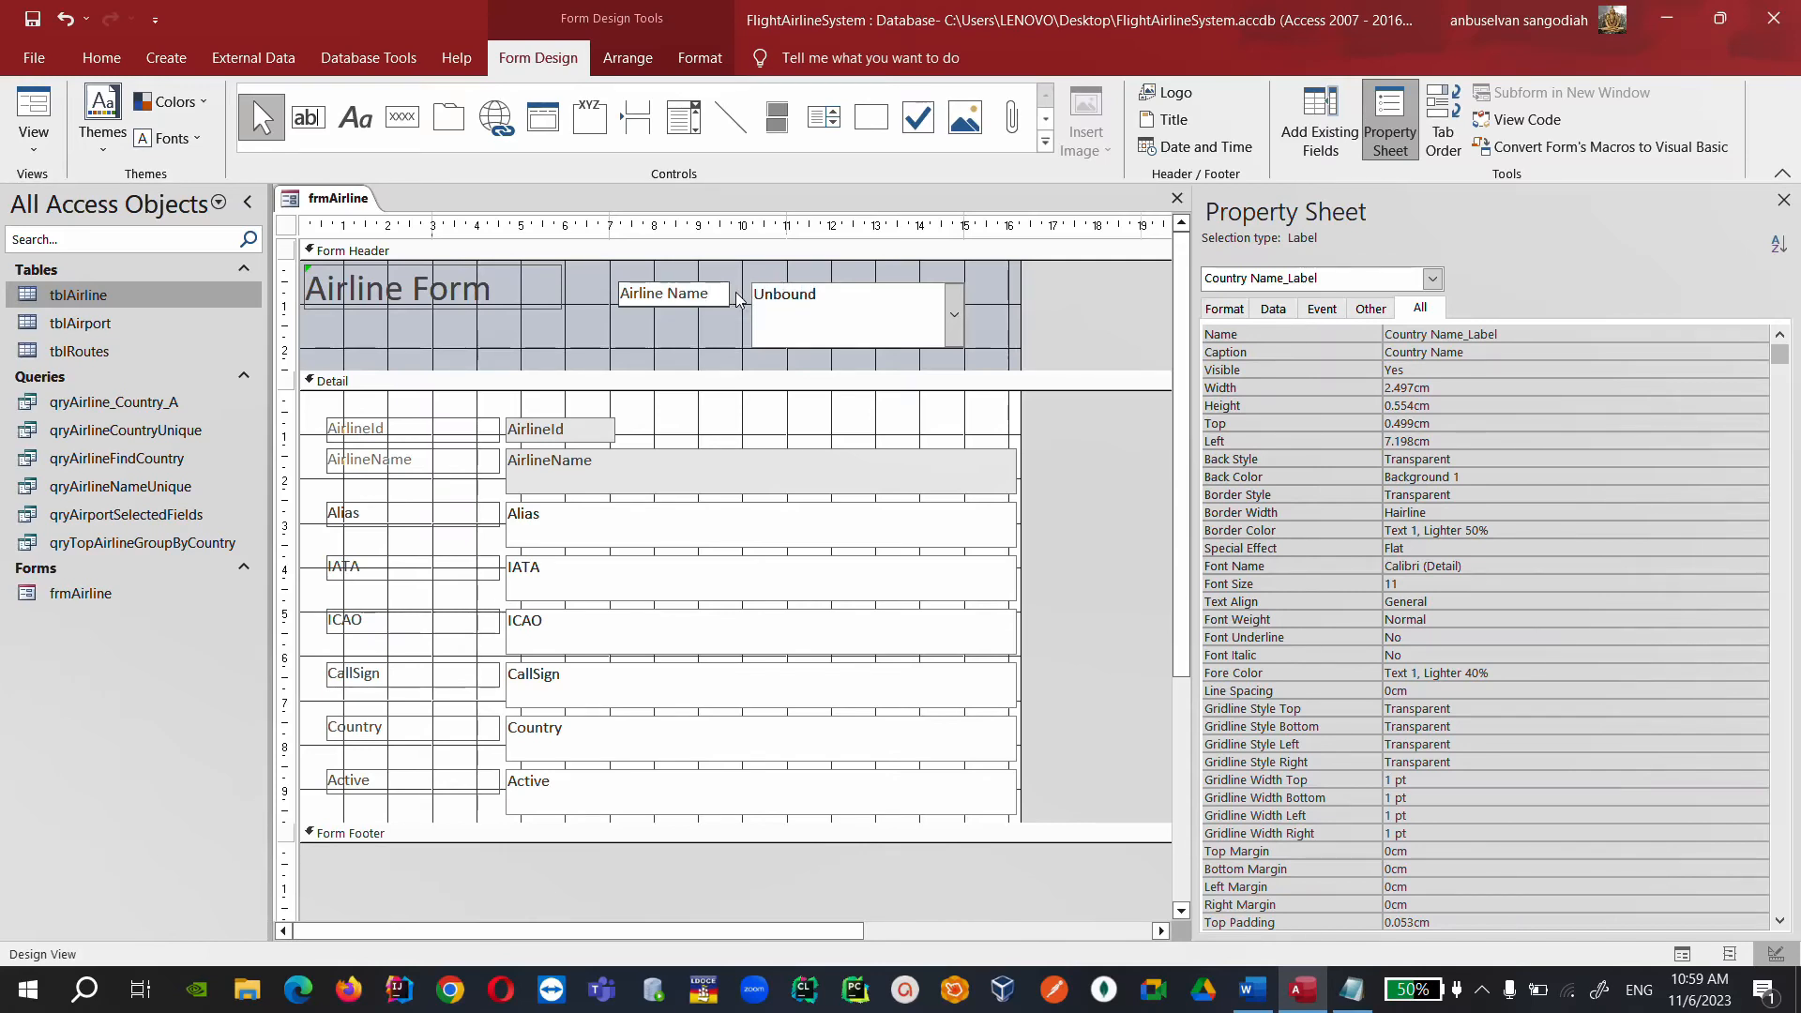
Remove qryAirlineCountryUnique from the header combo box's row source query and save the change to the property.
{"action": "left_click", "coordinate": [811, 317]}
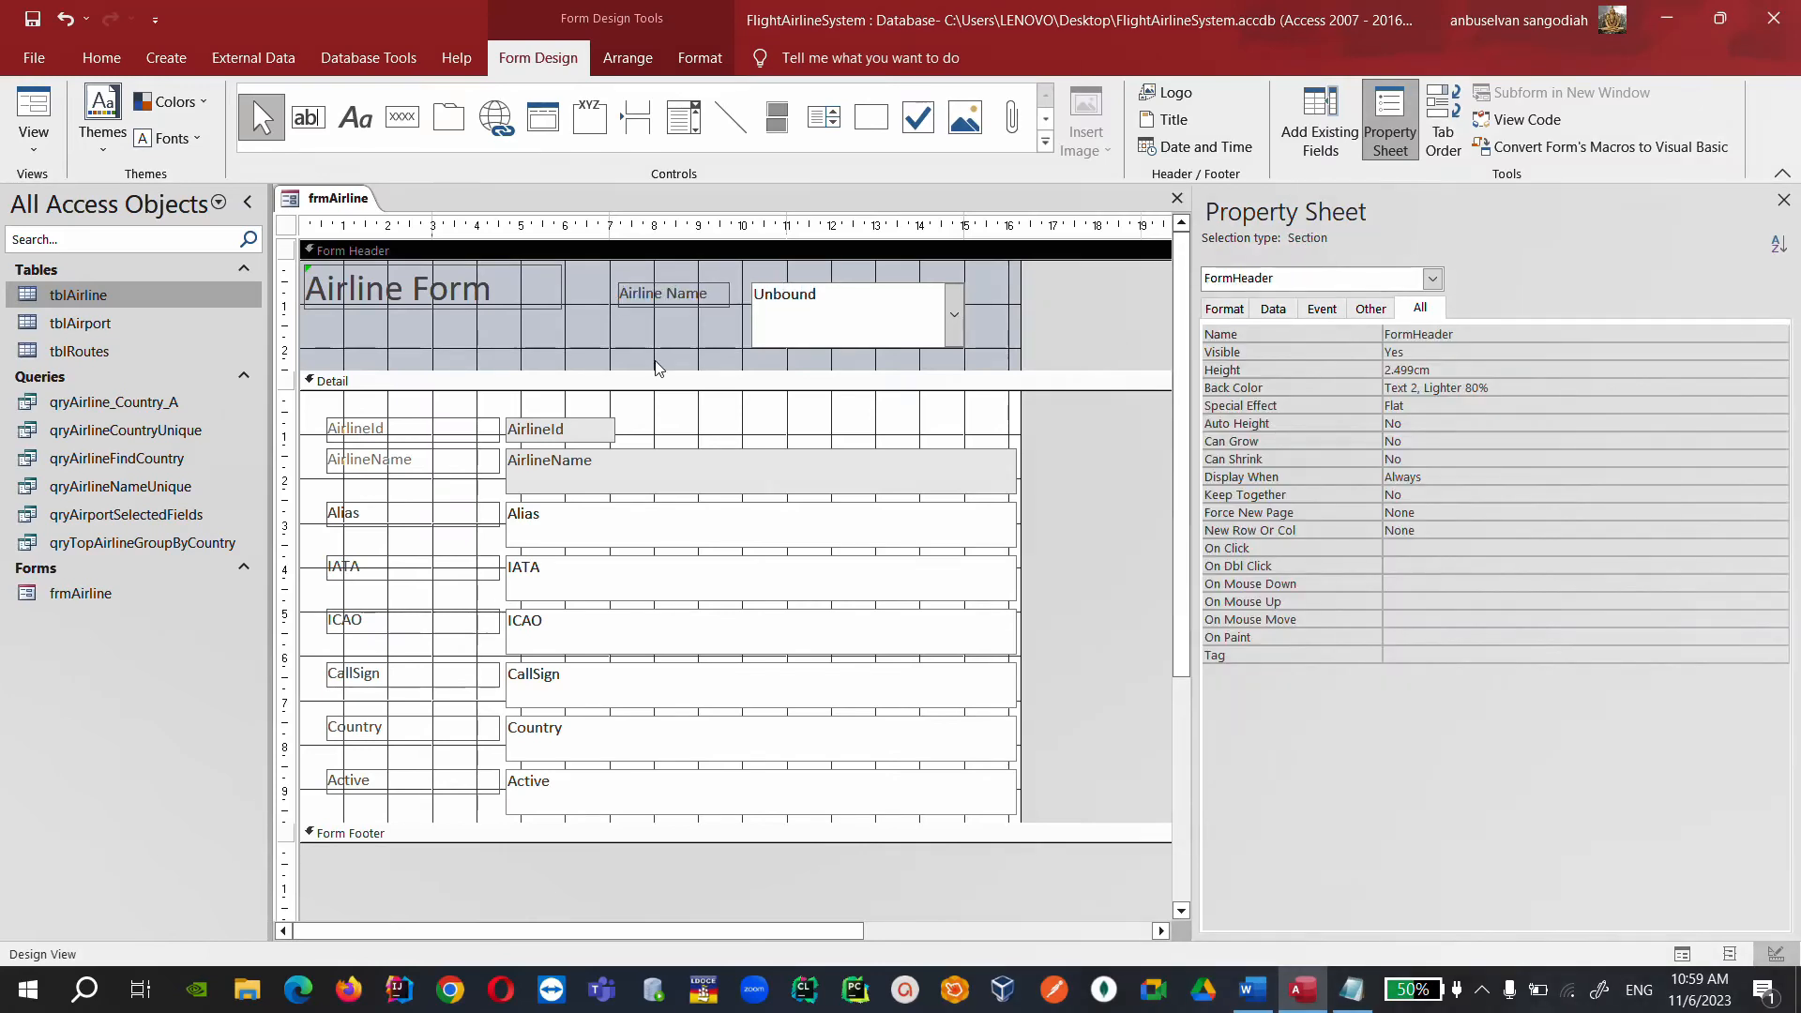
{"action": "left_click", "coordinate": [1325, 311]}
{"action": "left_click", "coordinate": [1275, 310]}
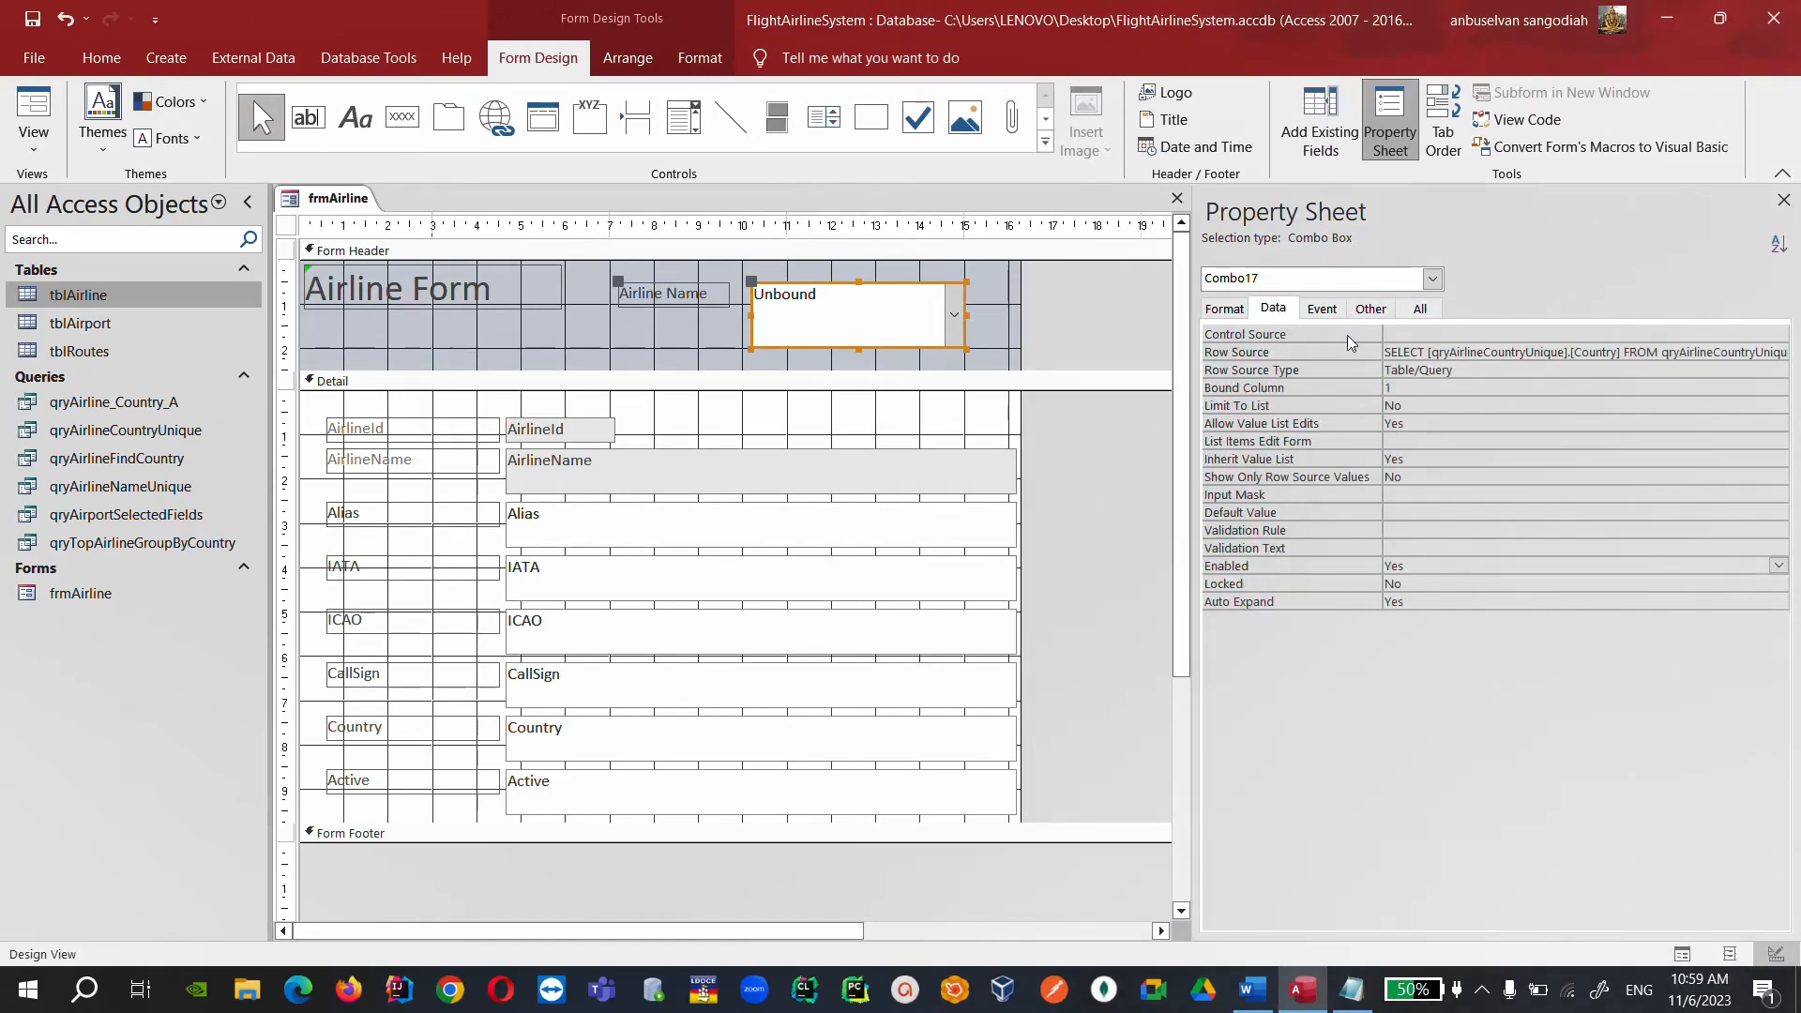
{"action": "left_click", "coordinate": [1750, 361]}
{"action": "left_click", "coordinate": [1777, 354]}
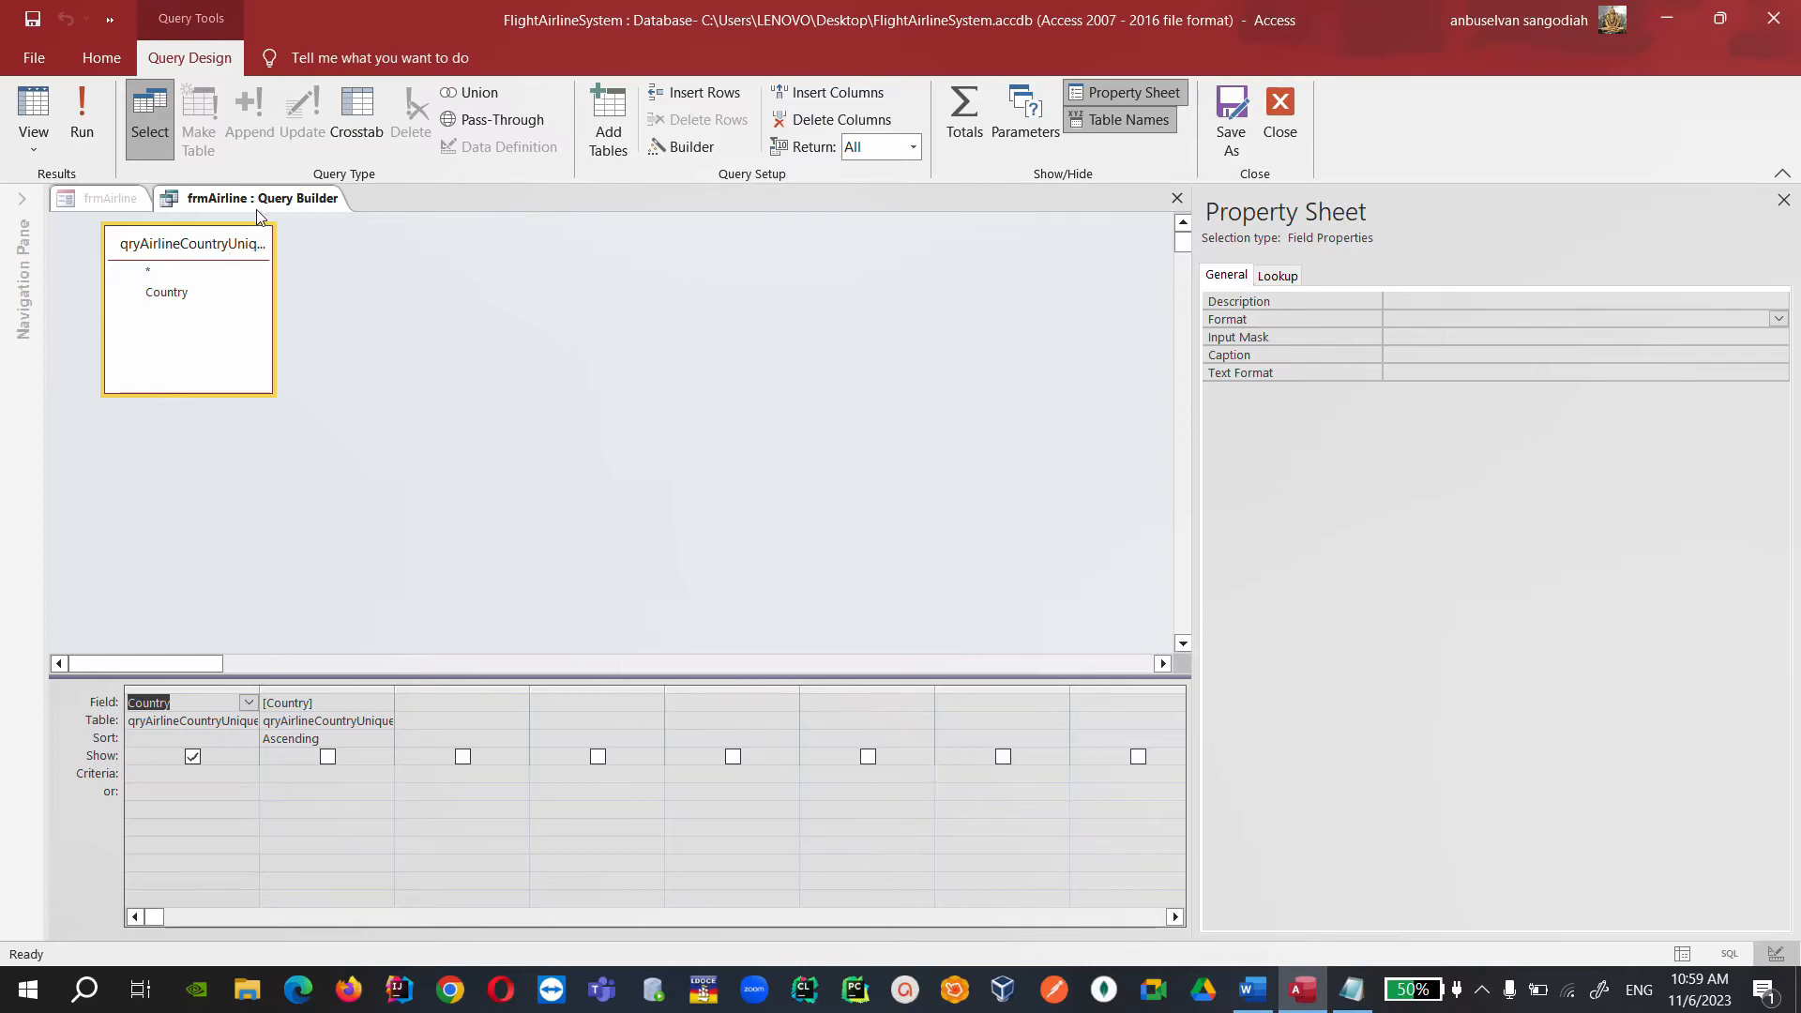
{"action": "right_click", "coordinate": [223, 265]}
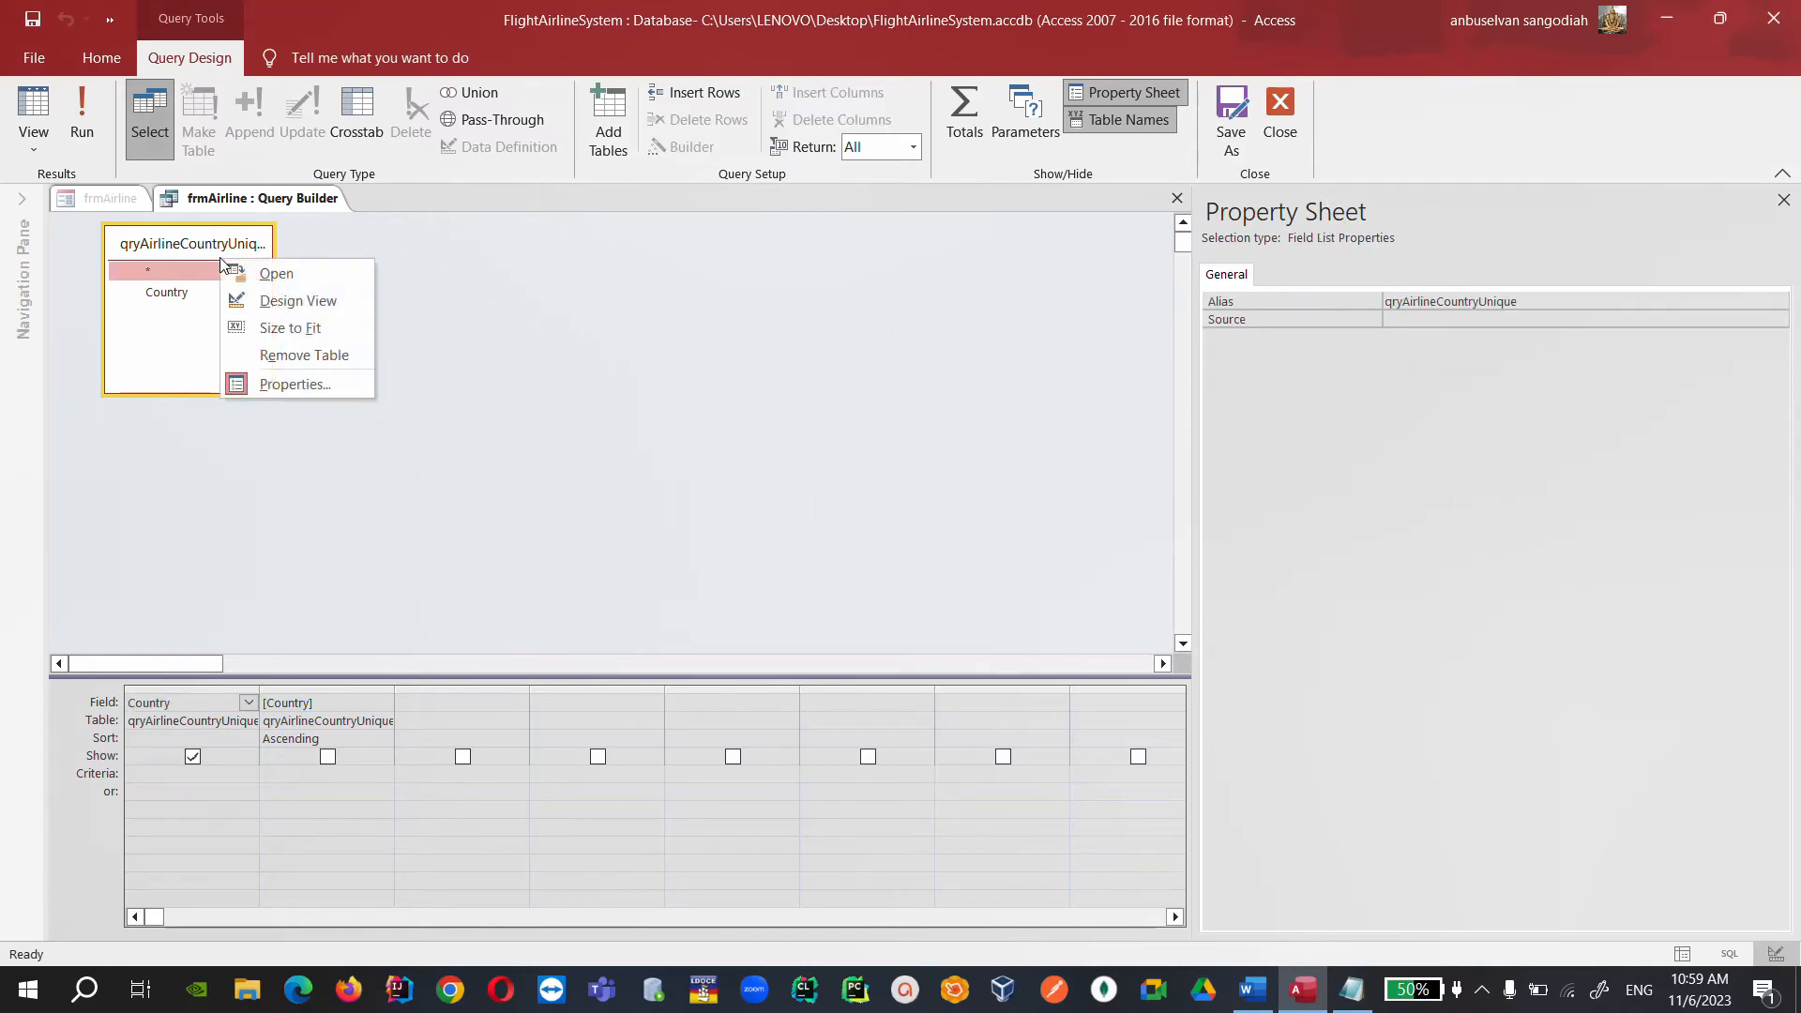
{"action": "left_click", "coordinate": [351, 354]}
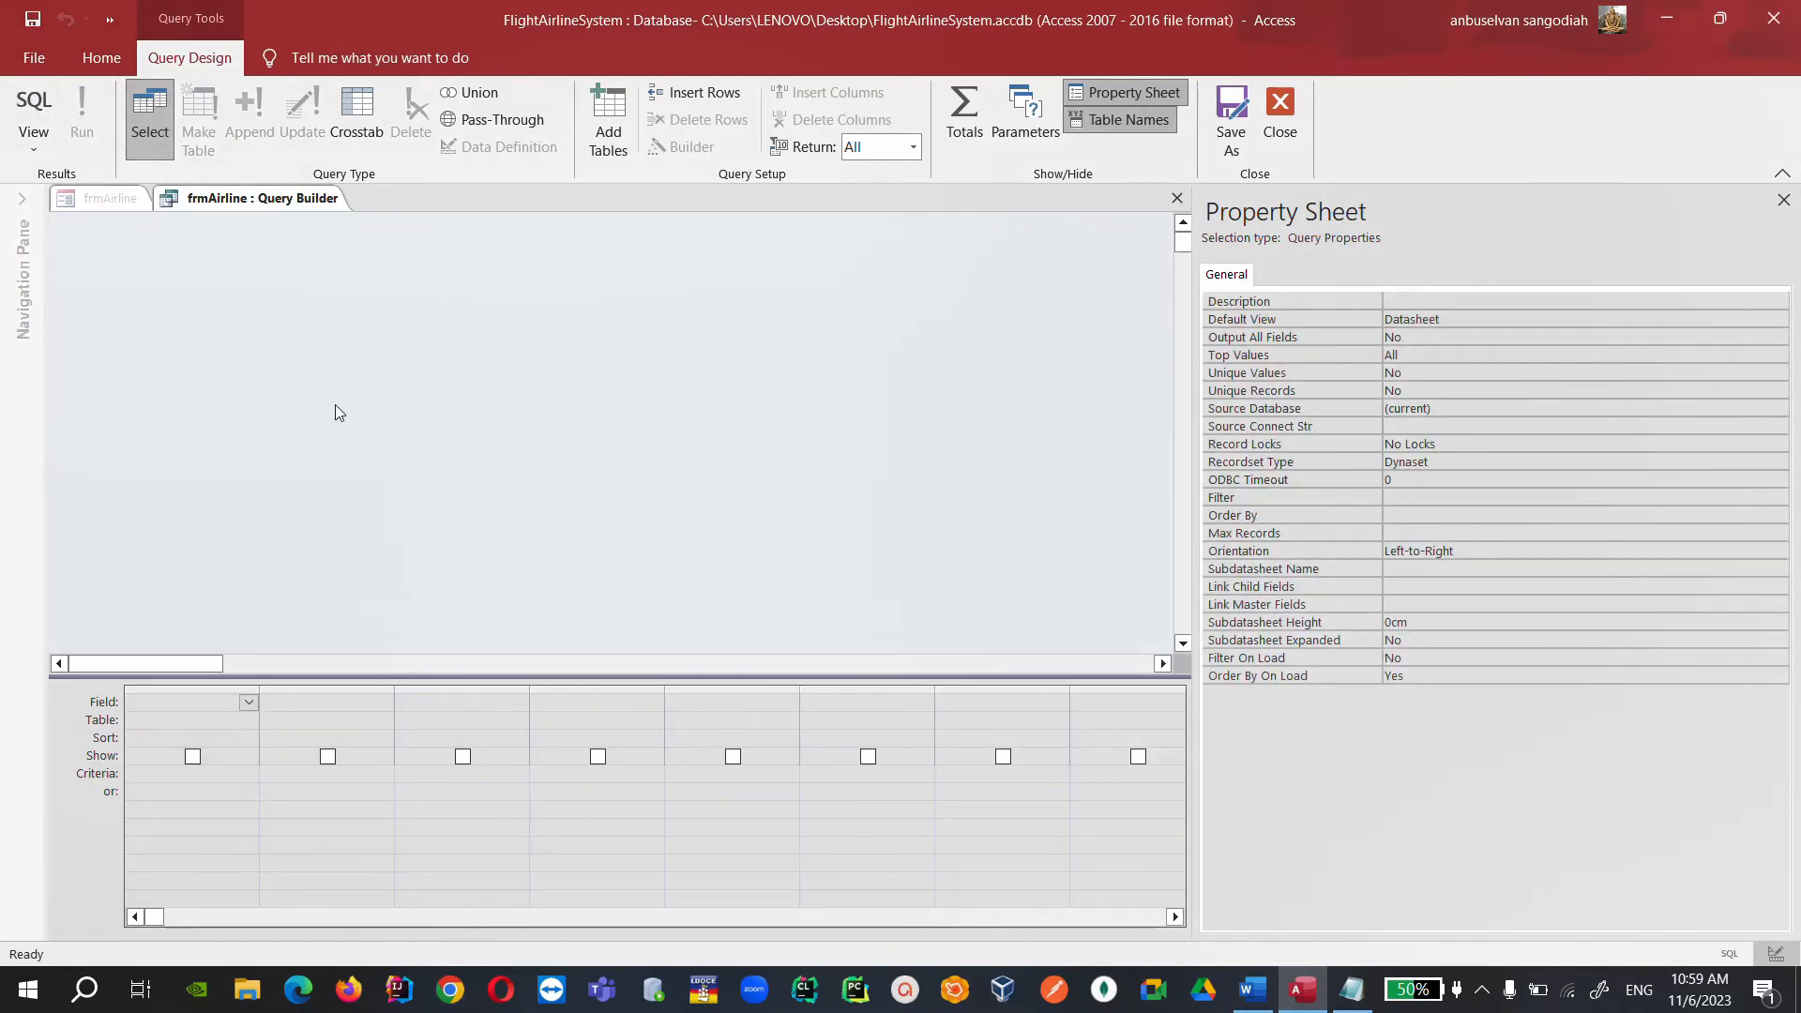
{"action": "left_click", "coordinate": [1264, 113]}
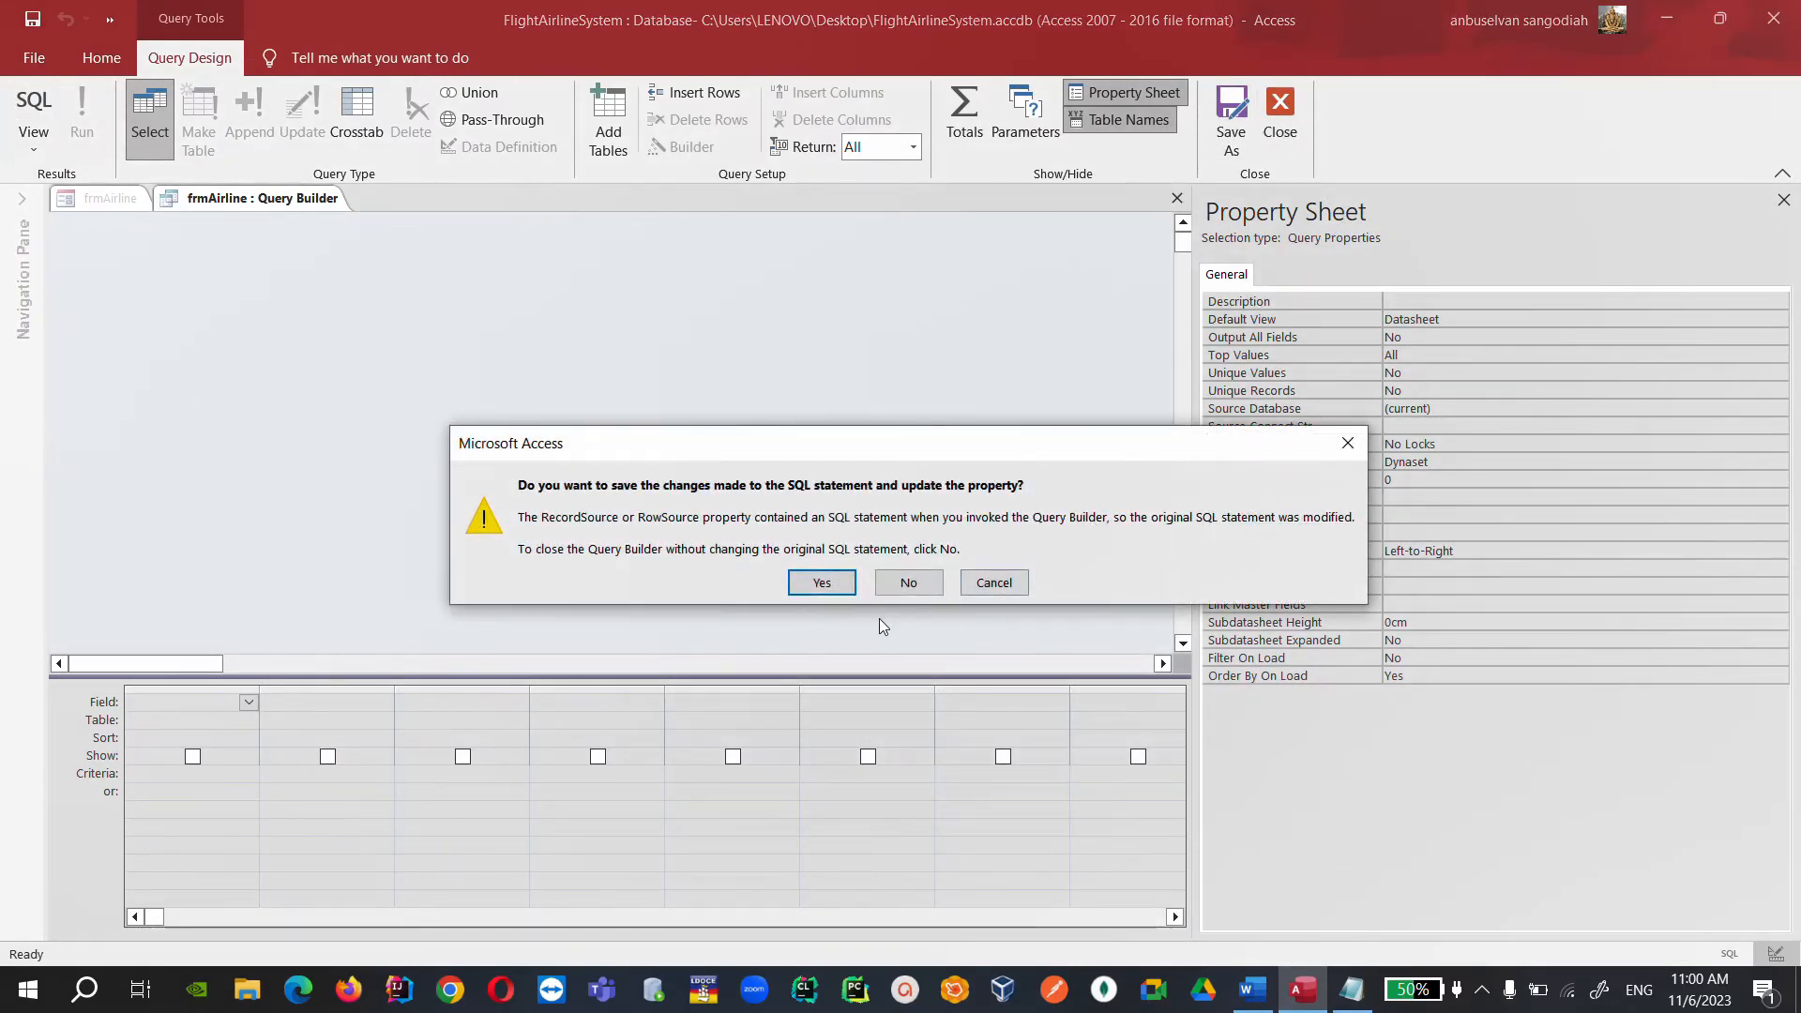
{"action": "left_click", "coordinate": [816, 587]}
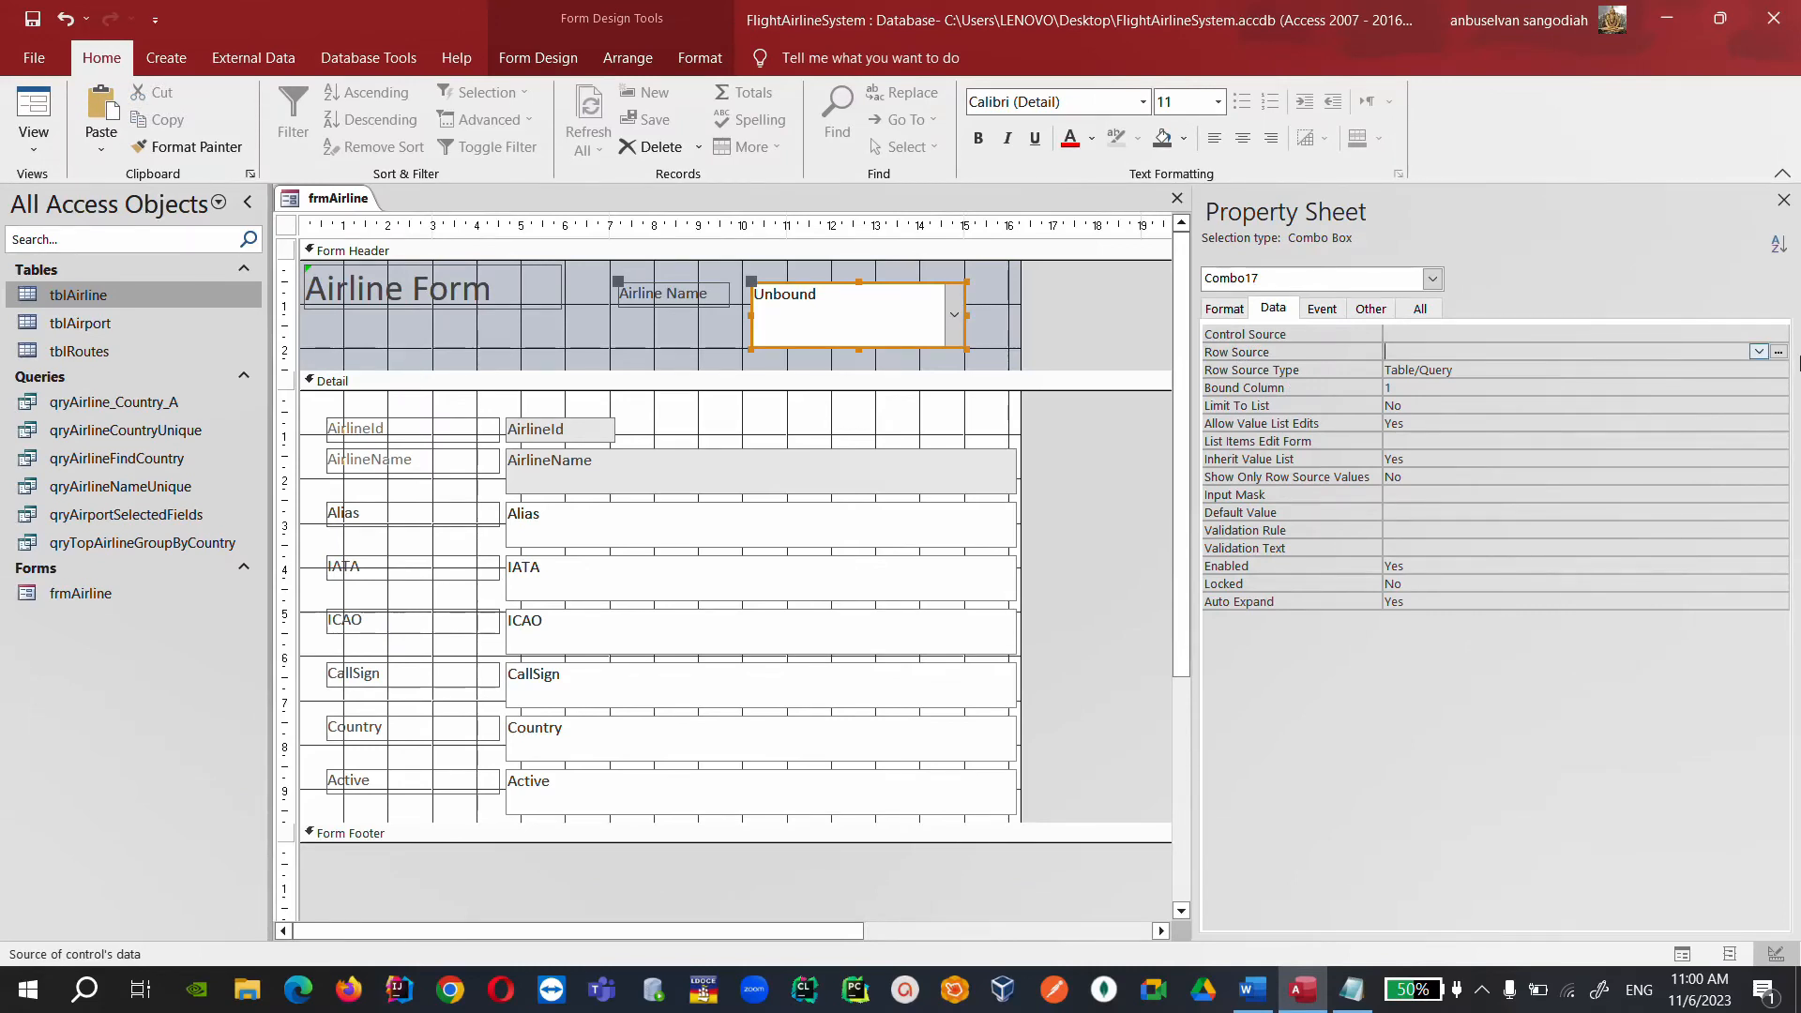
Reopen the combo box's row source in the Query Builder and add the query qryAirlineNameUnique.
{"action": "left_click", "coordinate": [1780, 352]}
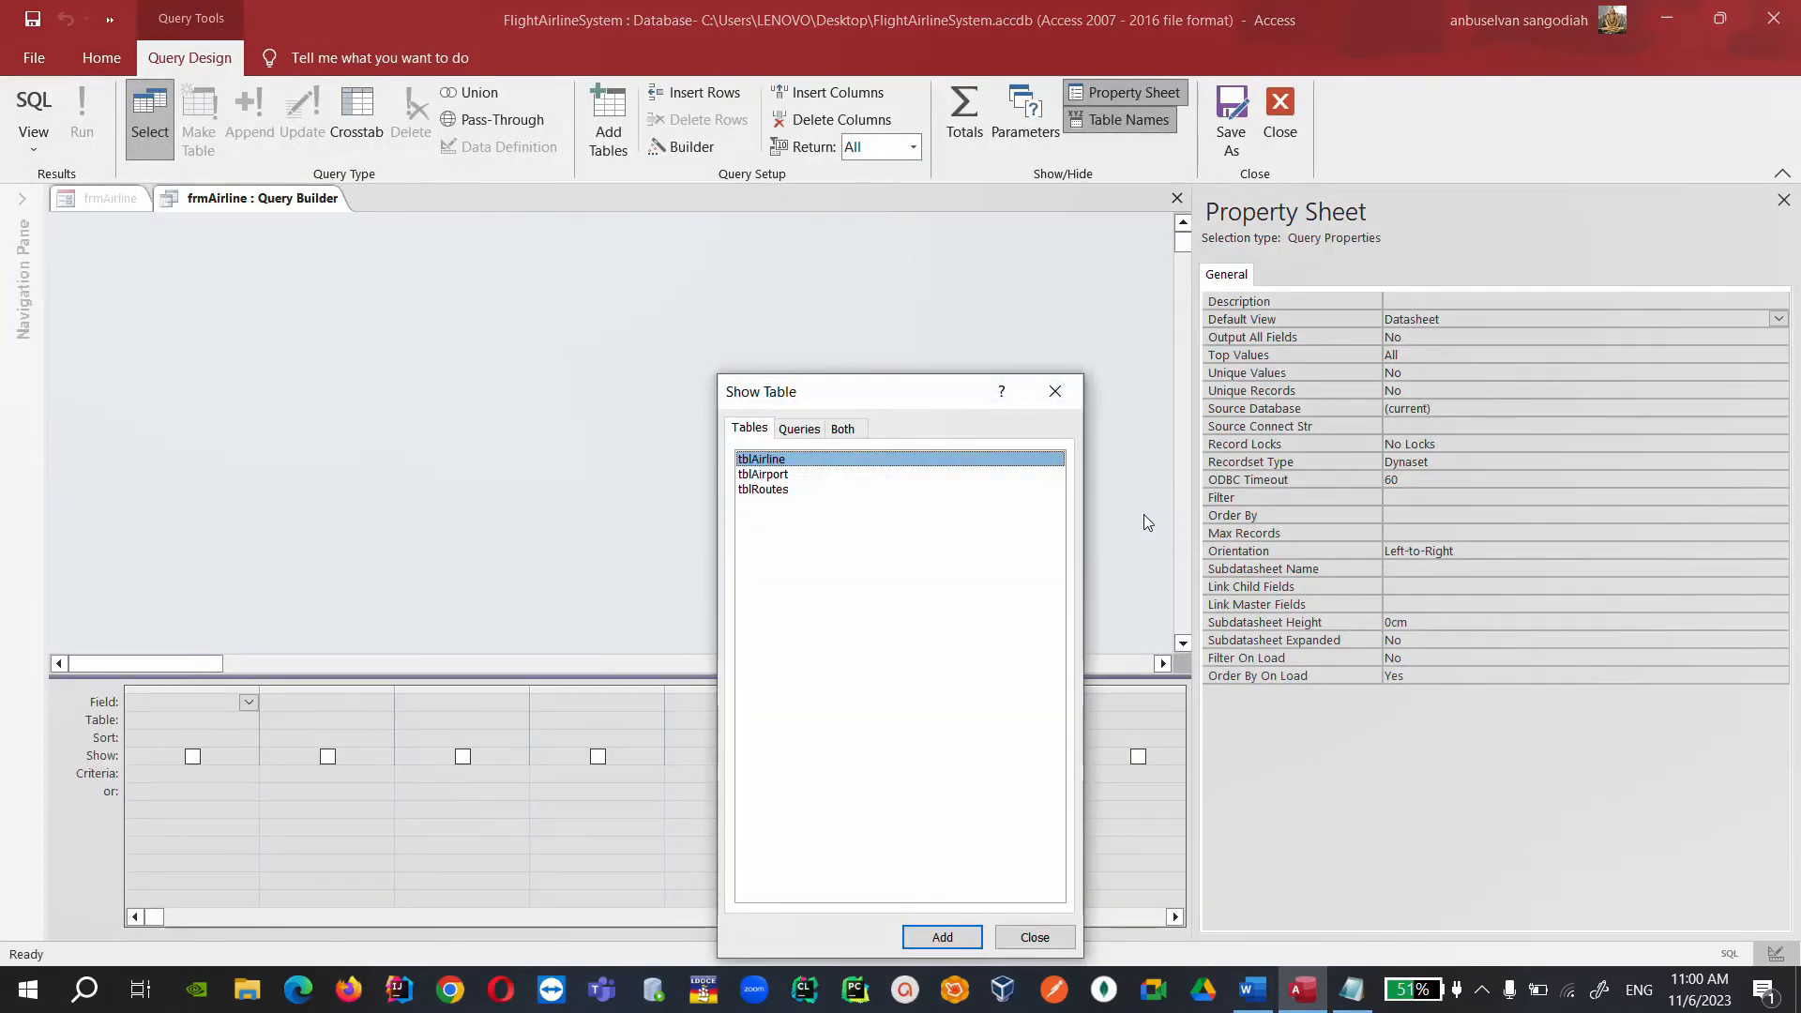
{"action": "left_click", "coordinate": [799, 429]}
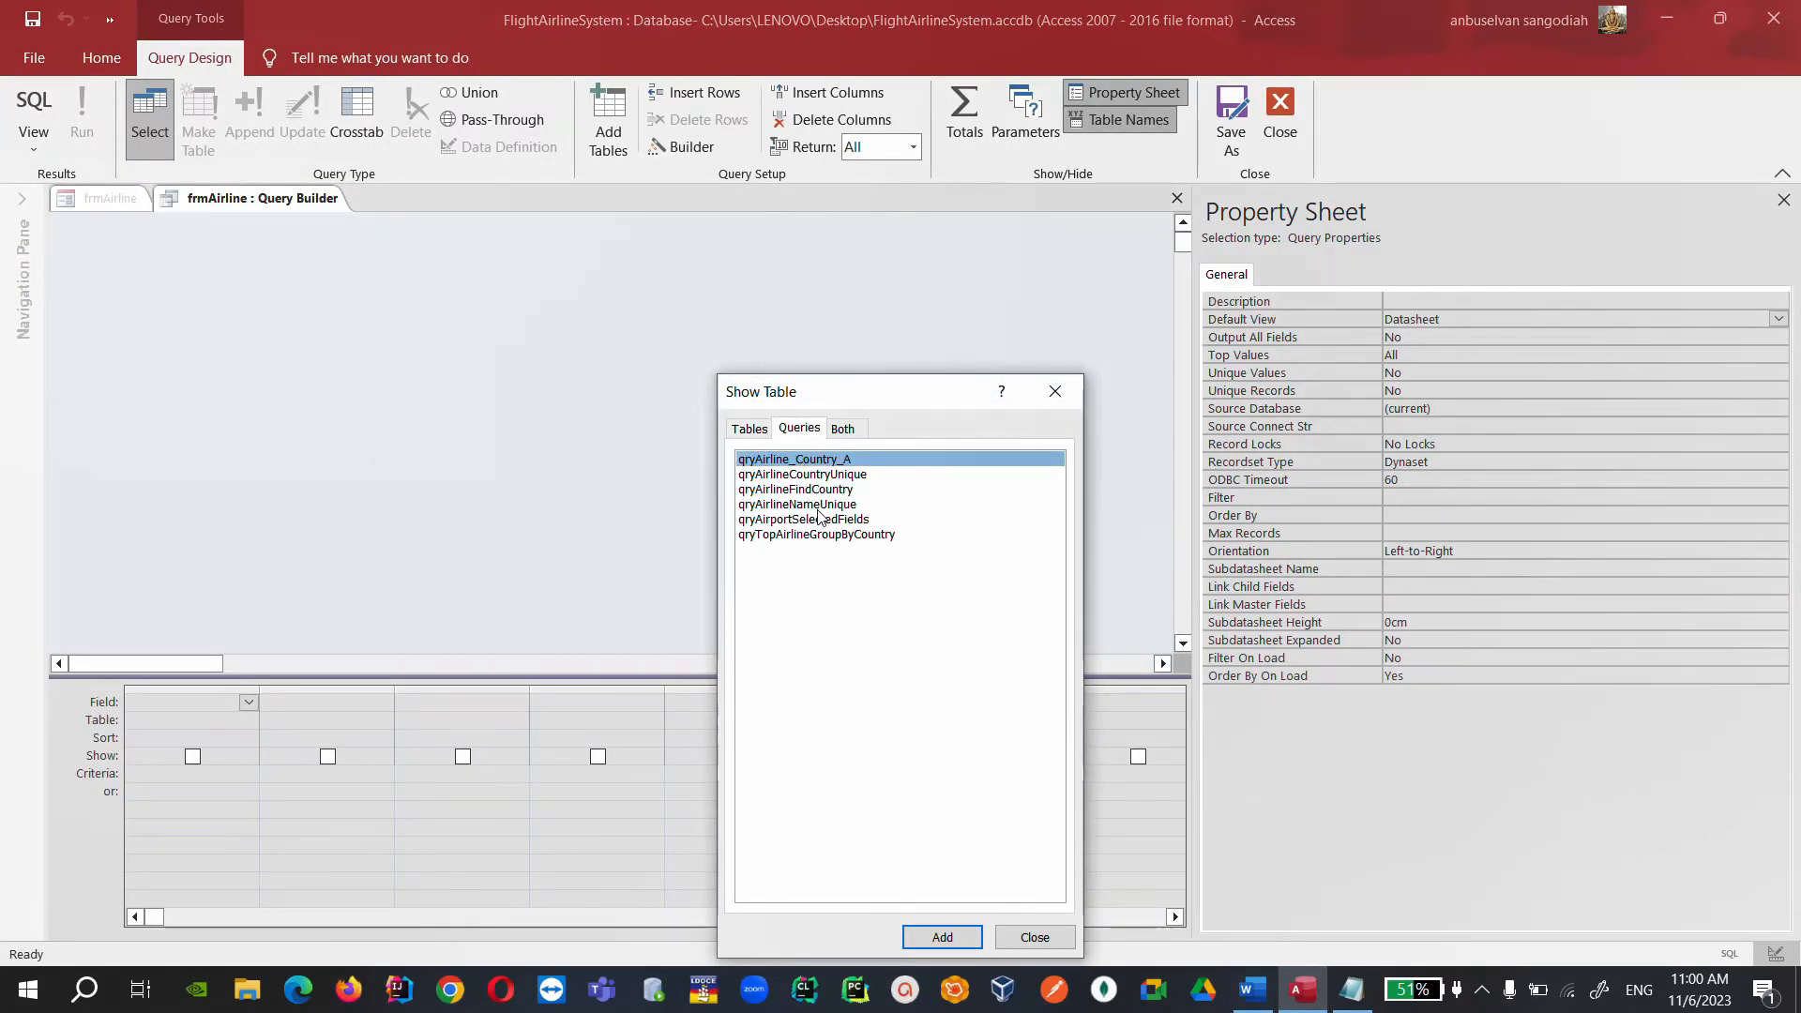
{"action": "left_click", "coordinate": [817, 507]}
{"action": "left_click", "coordinate": [942, 937]}
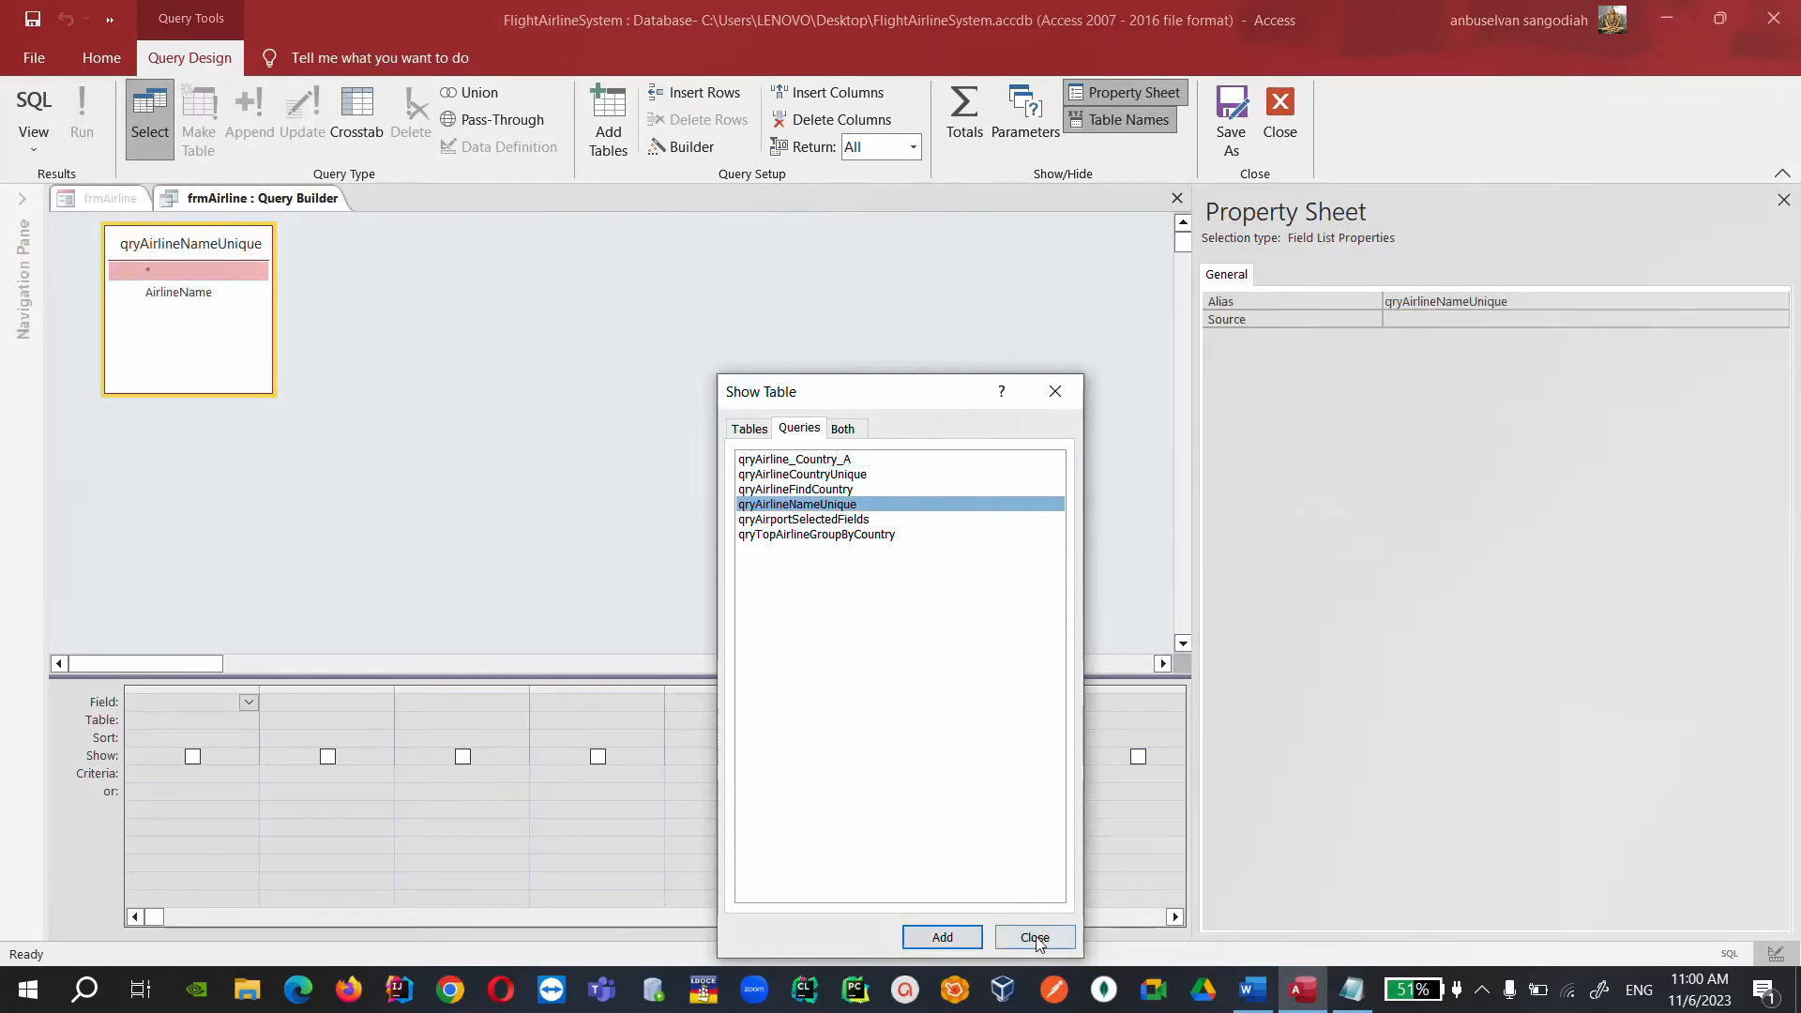
Add the AirlineName field from qryAirlineNameUnique with Ascending sort, and save the query to the combo box's row source.
{"action": "left_click", "coordinate": [1034, 937]}
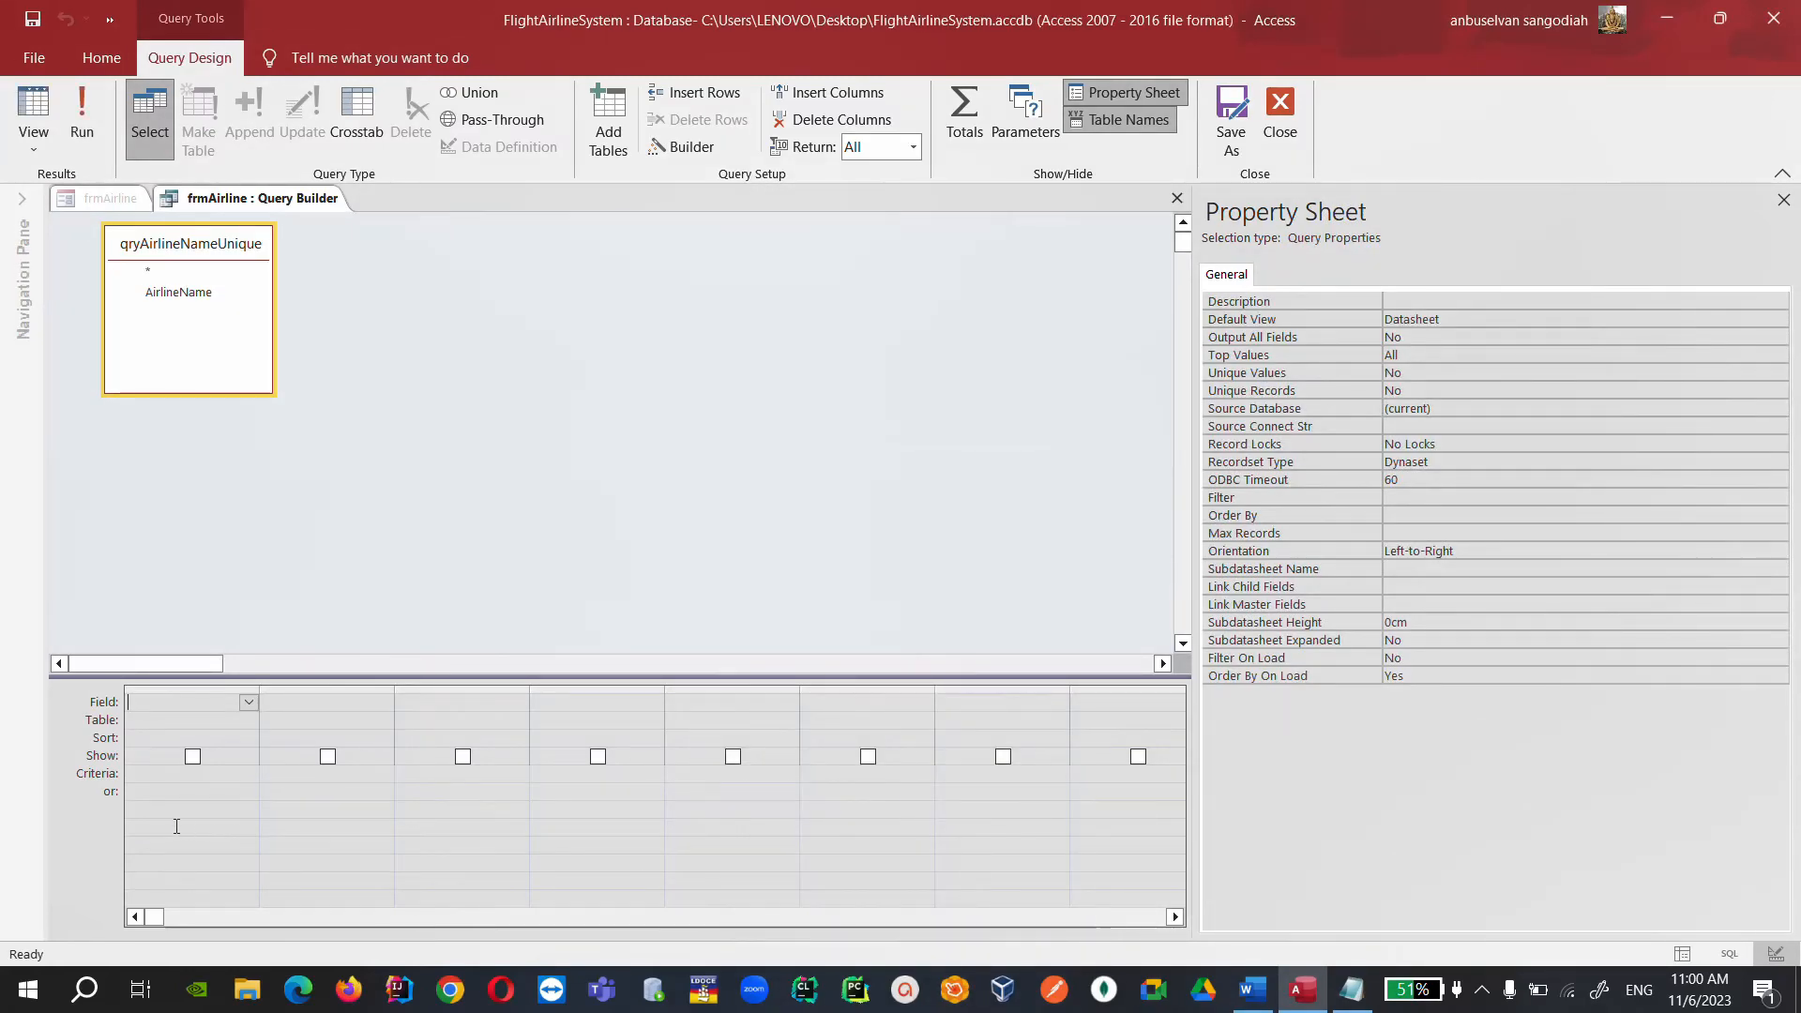
{"action": "left_click", "coordinate": [192, 756]}
{"action": "left_click", "coordinate": [248, 704]}
{"action": "left_click", "coordinate": [222, 739]}
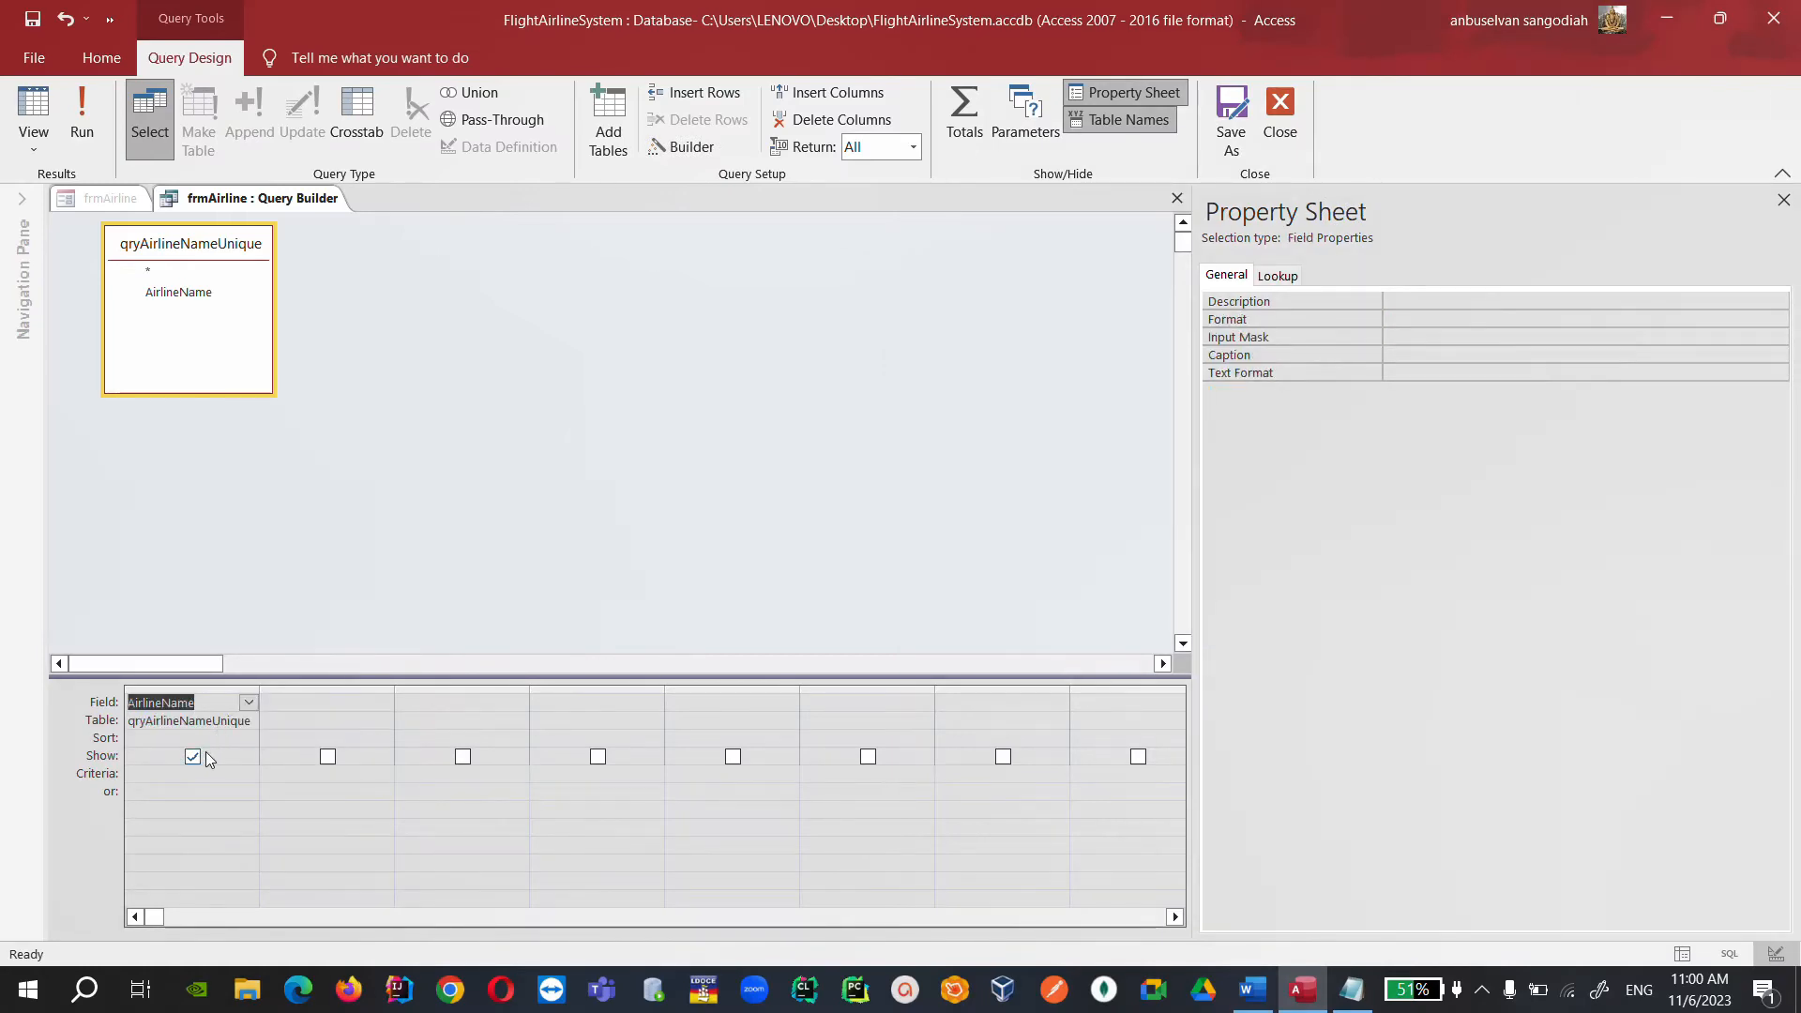
{"action": "left_click", "coordinate": [210, 739]}
{"action": "left_click", "coordinate": [248, 738]}
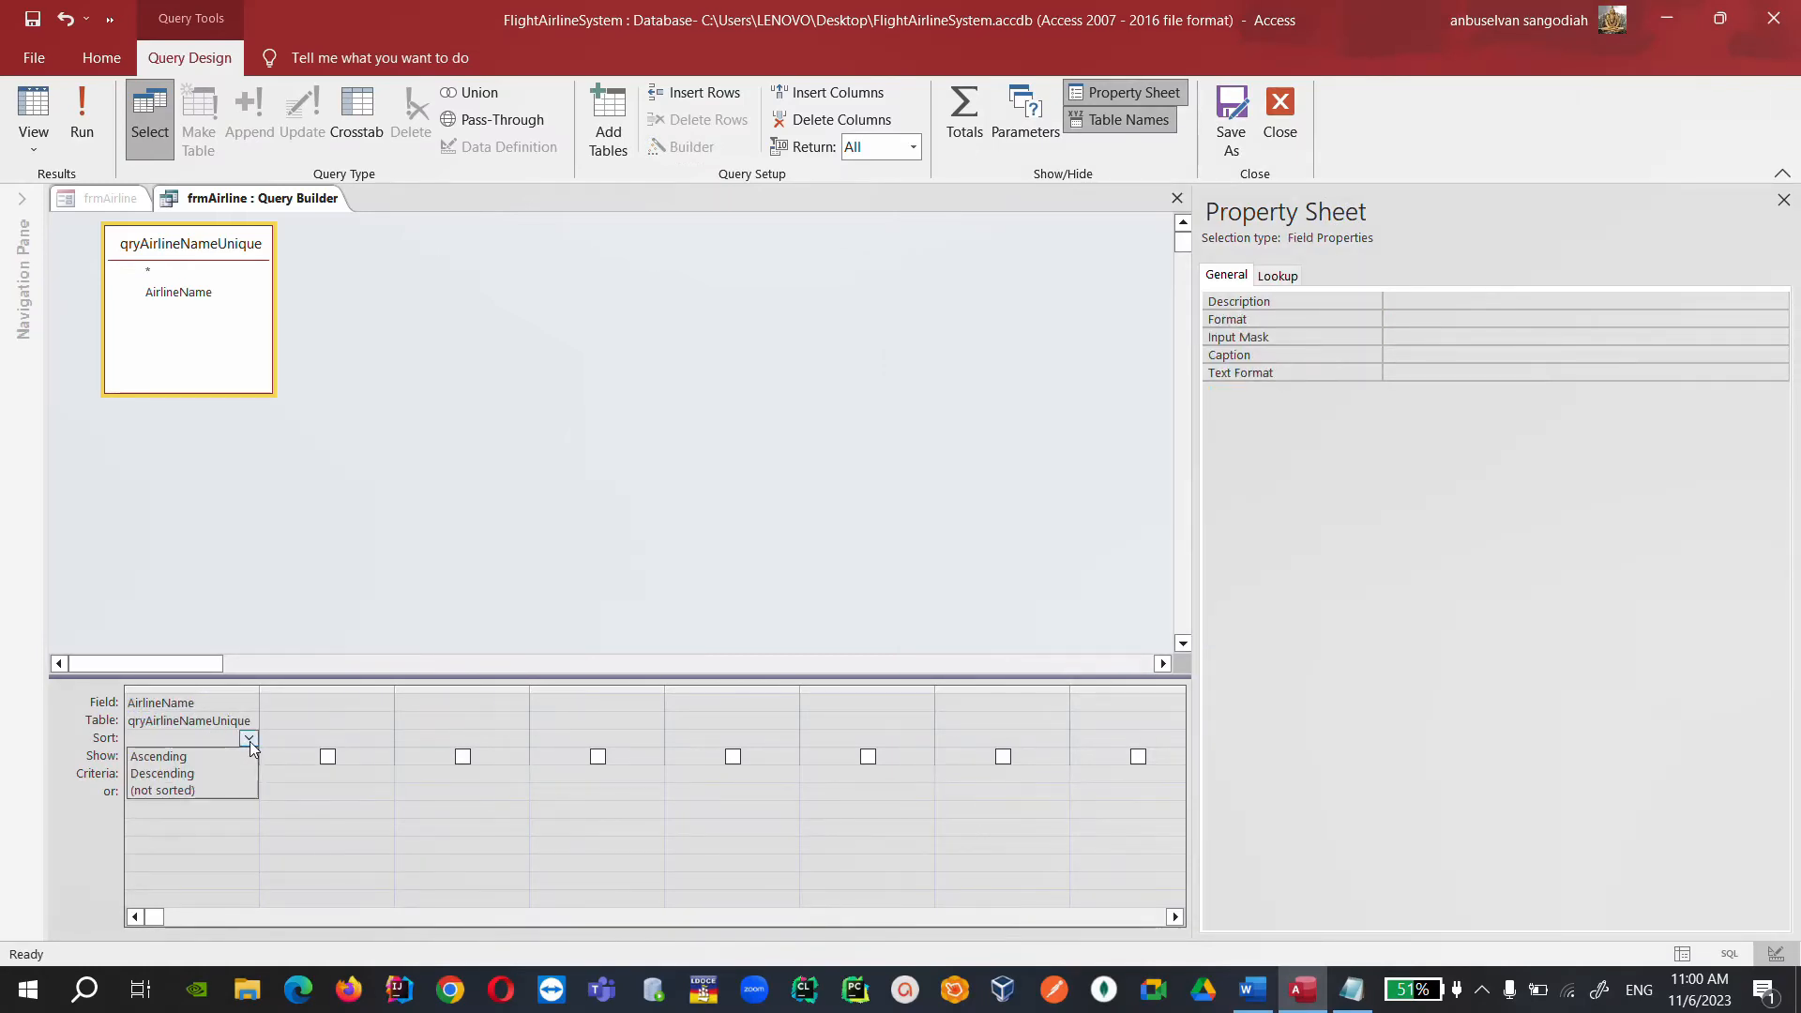
{"action": "left_click", "coordinate": [159, 756]}
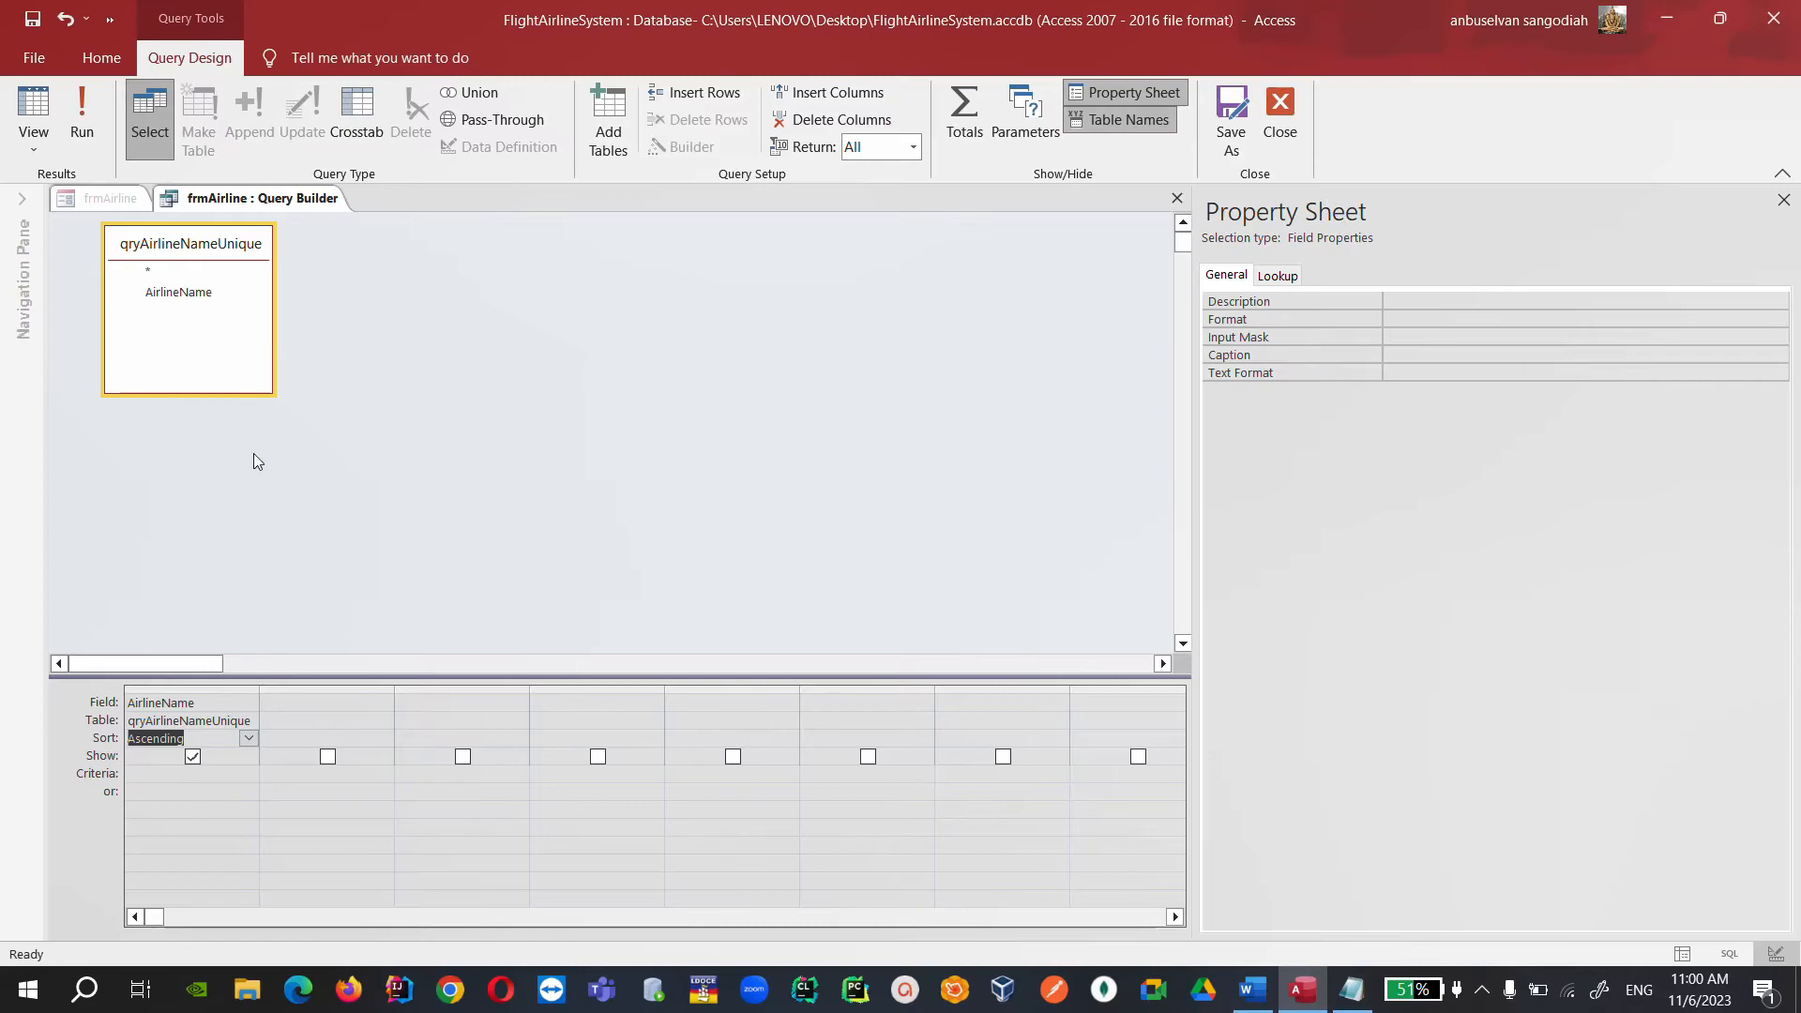
{"action": "left_click", "coordinate": [1280, 117]}
{"action": "left_click", "coordinate": [829, 581]}
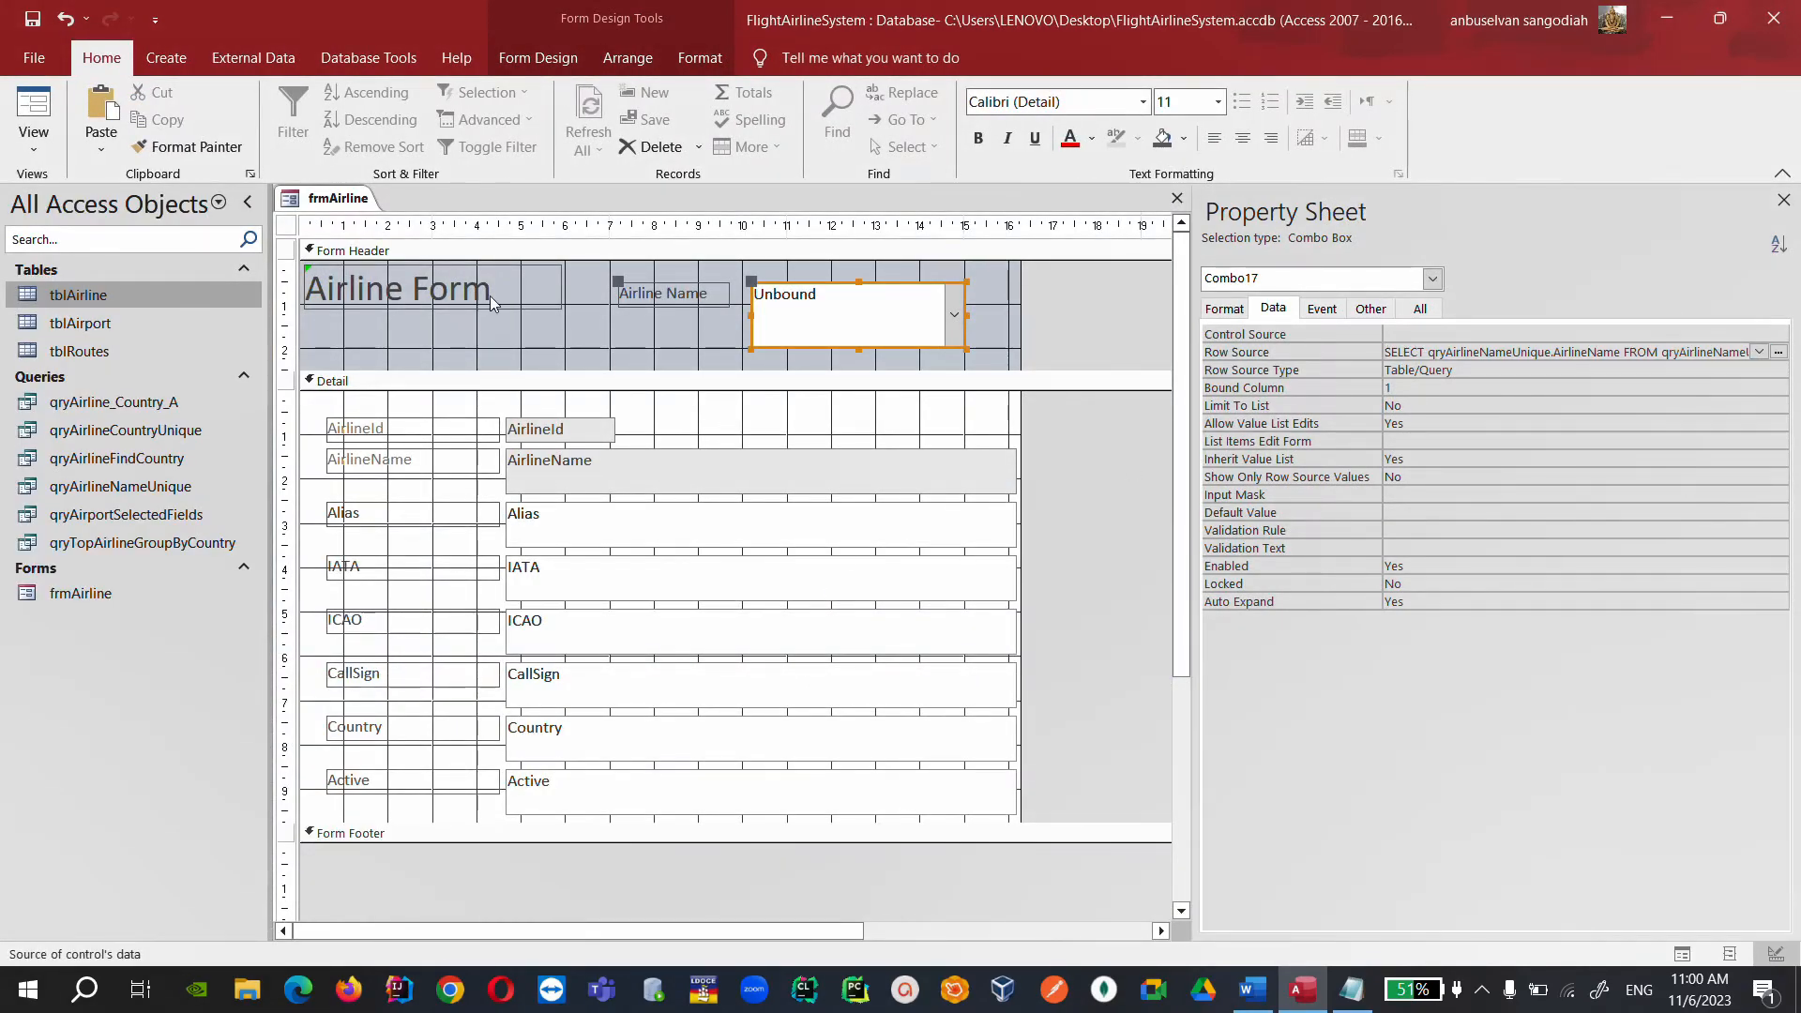
Show frmAirline in Form View and test the Airline Name combo box with 223 Flight Unit State Airline, A2 Jet Leasing and Abicar.
{"action": "right_click", "coordinate": [337, 206]}
{"action": "left_click", "coordinate": [340, 206]}
{"action": "right_click", "coordinate": [349, 210]}
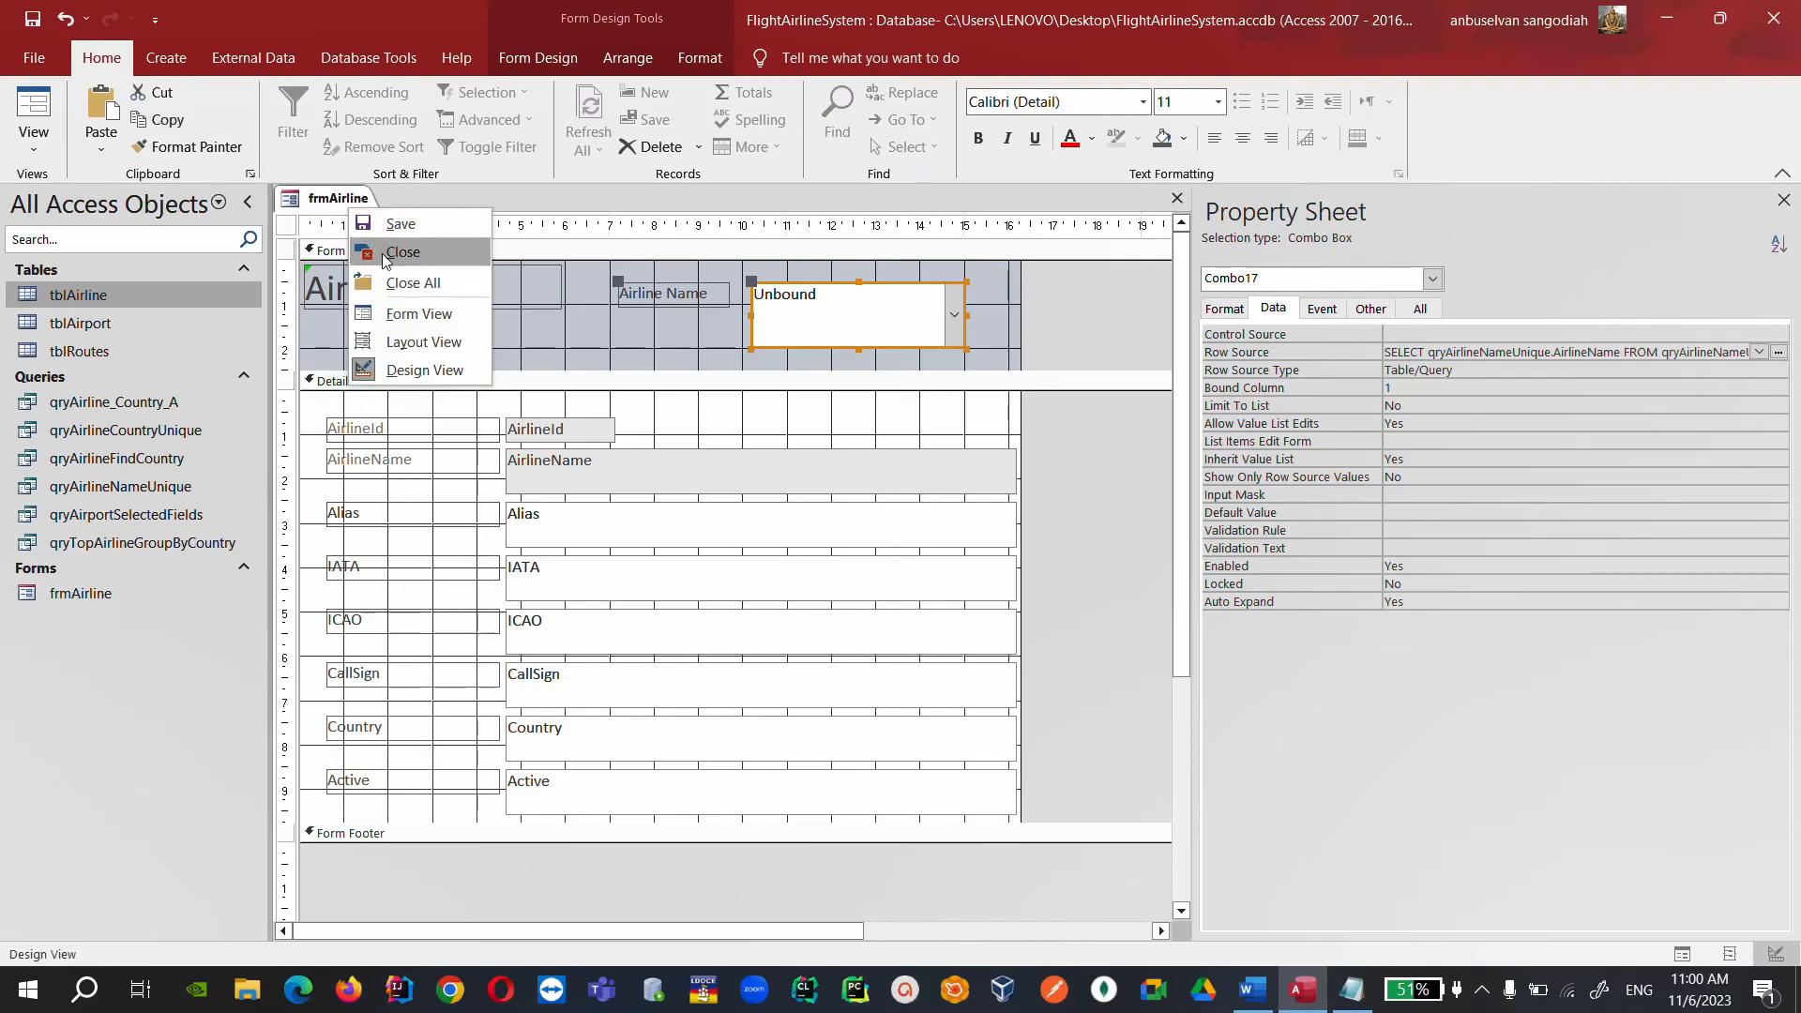
{"action": "left_click", "coordinate": [437, 315]}
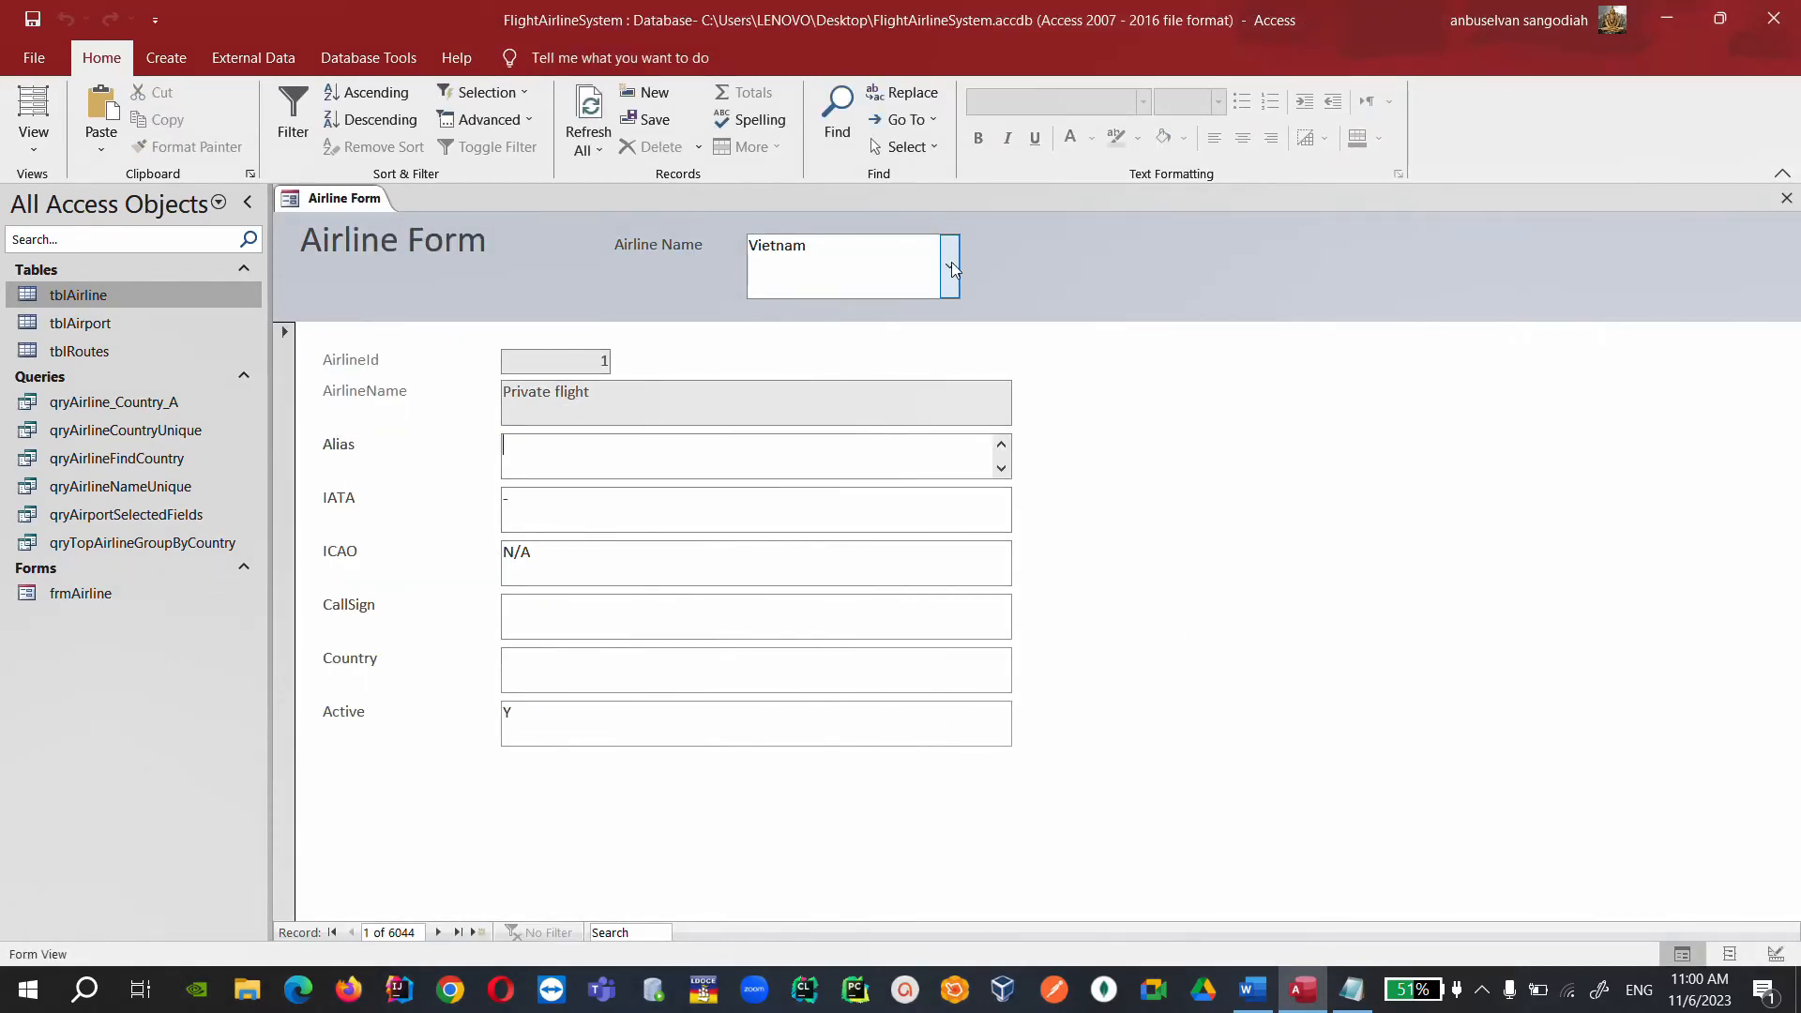
{"action": "left_click", "coordinate": [951, 268]}
{"action": "left_click", "coordinate": [863, 450]}
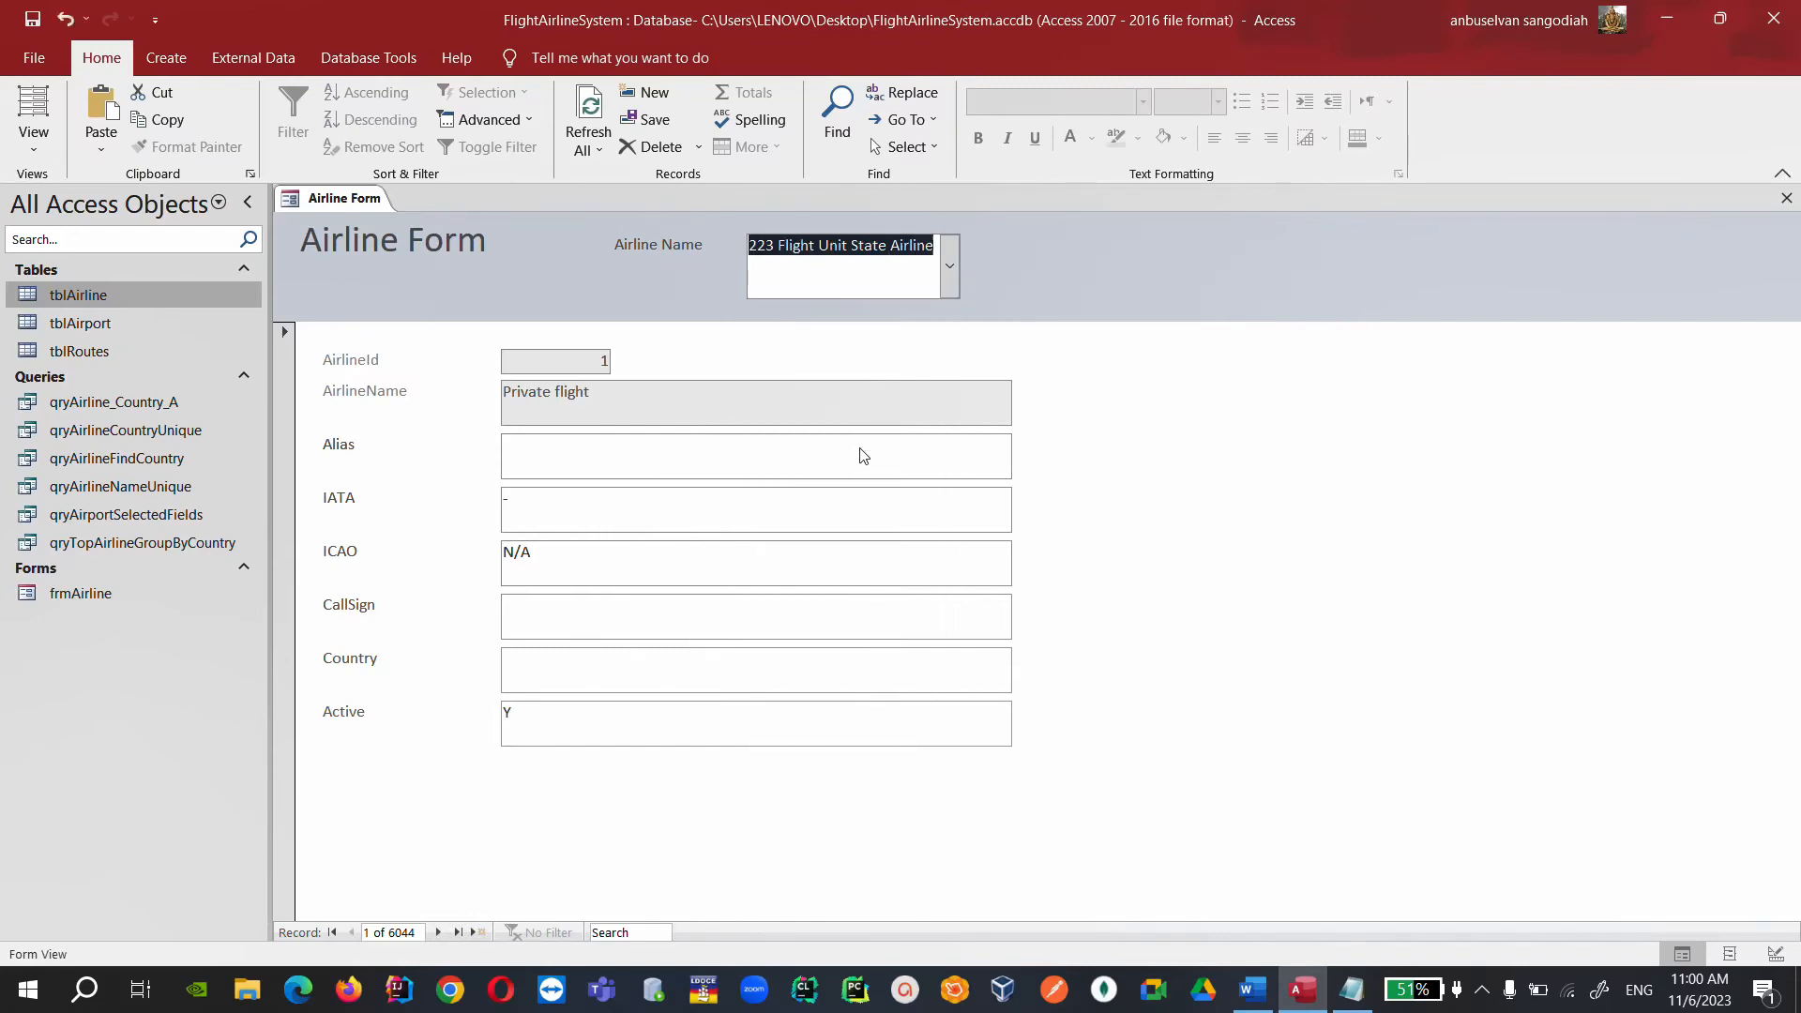
{"action": "left_click", "coordinate": [949, 272]}
{"action": "left_click", "coordinate": [844, 554]}
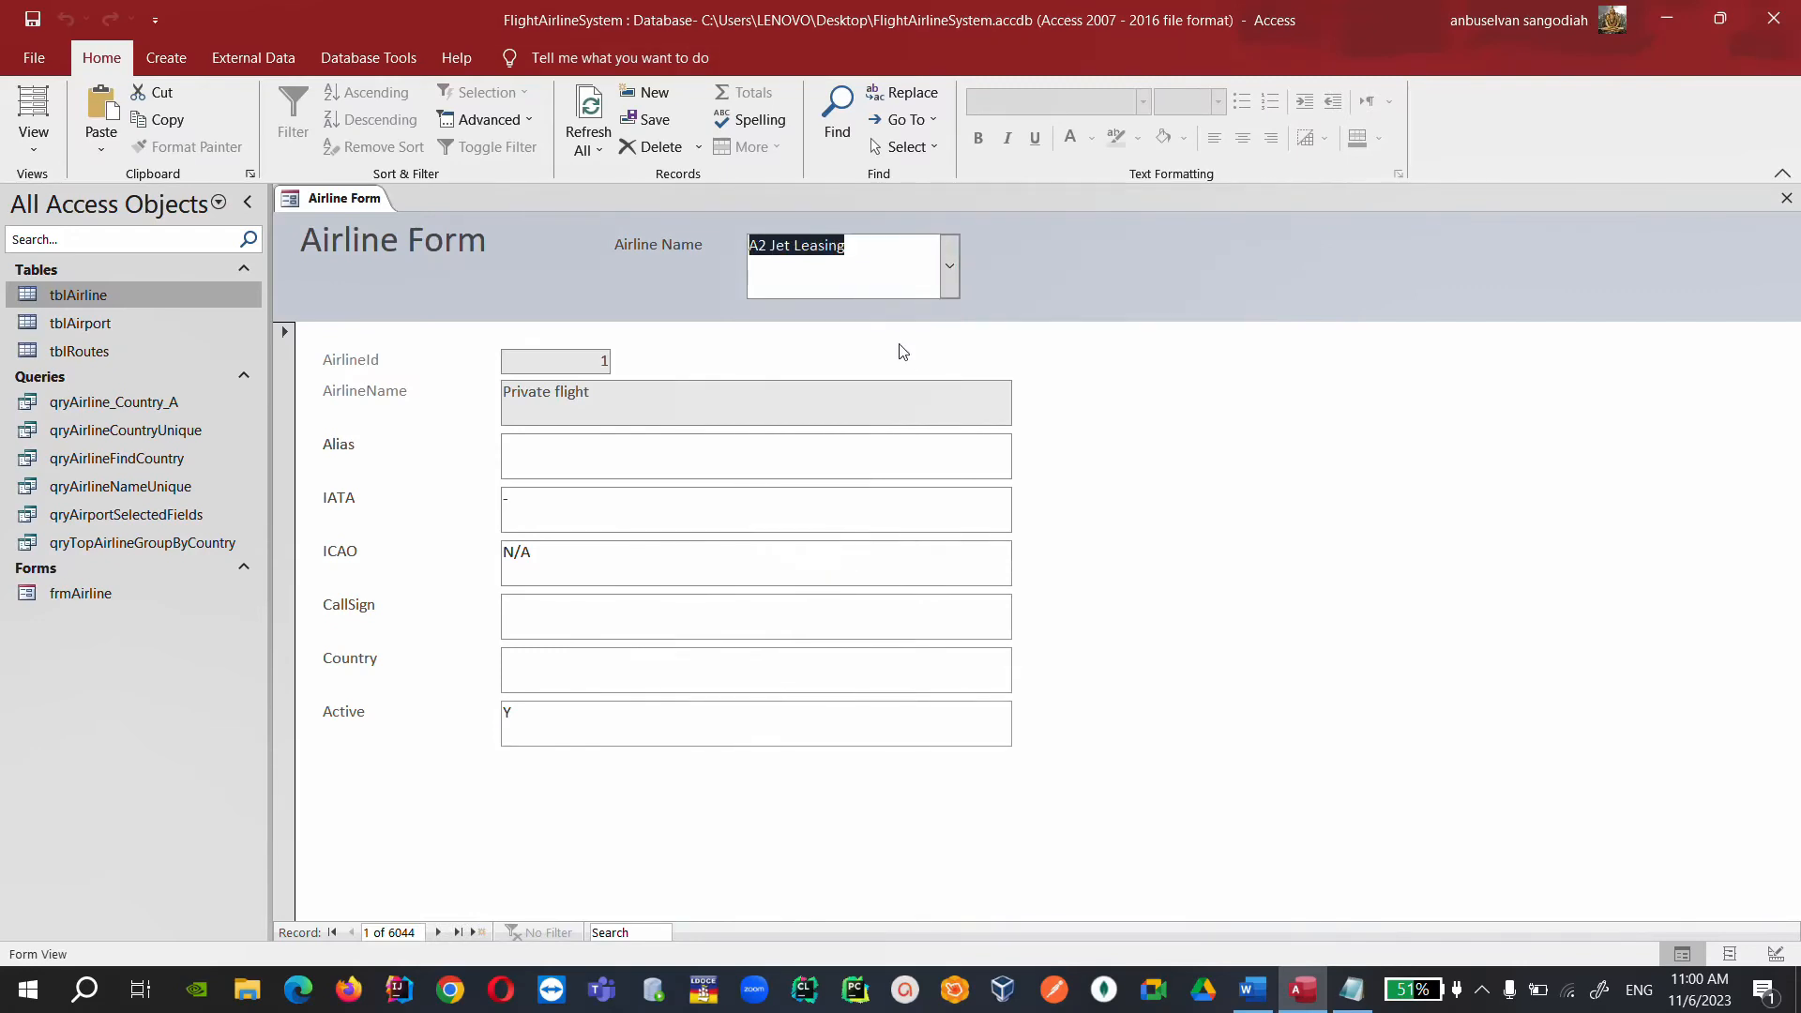
{"action": "left_click", "coordinate": [949, 268]}
{"action": "left_click", "coordinate": [842, 589]}
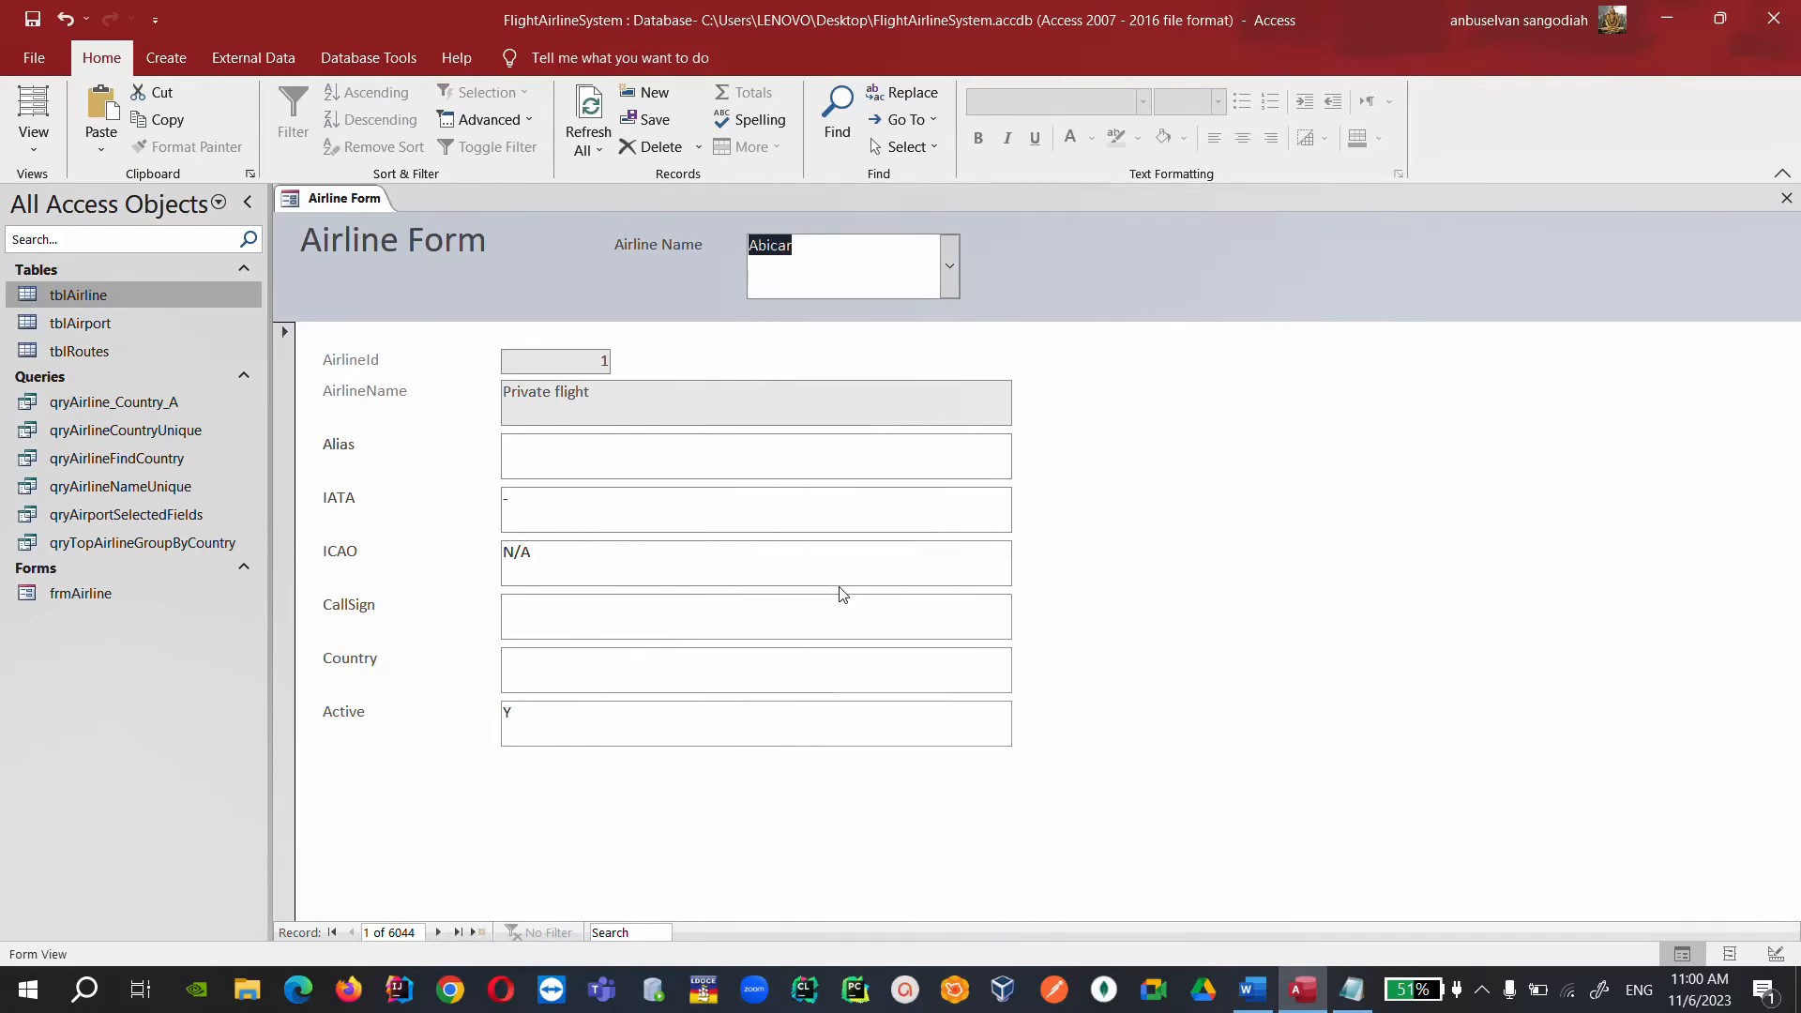
Test the end of the Airline Name list by choosing Zimex Aviation and Zhejiang Airlines.
{"action": "left_click", "coordinate": [951, 266]}
{"action": "left_click_drag", "start_coordinate": [950, 330], "coordinate": [886, 630]}
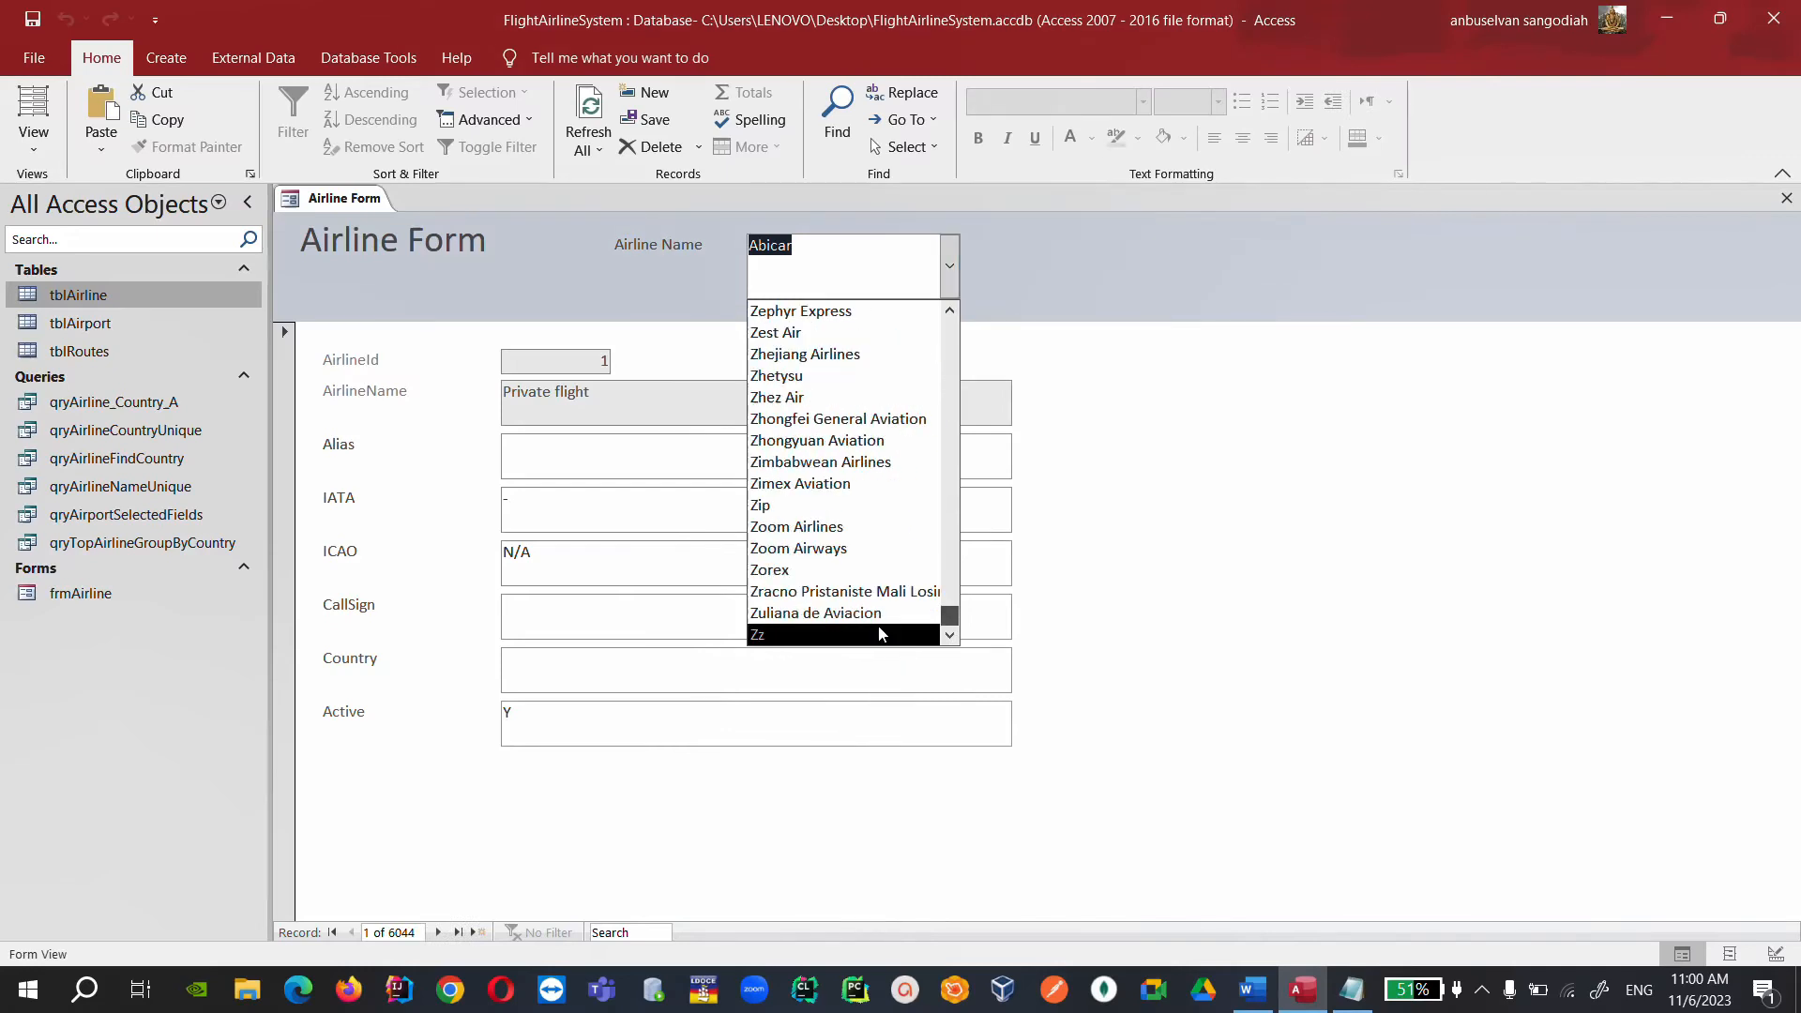
{"action": "left_click", "coordinate": [797, 483]}
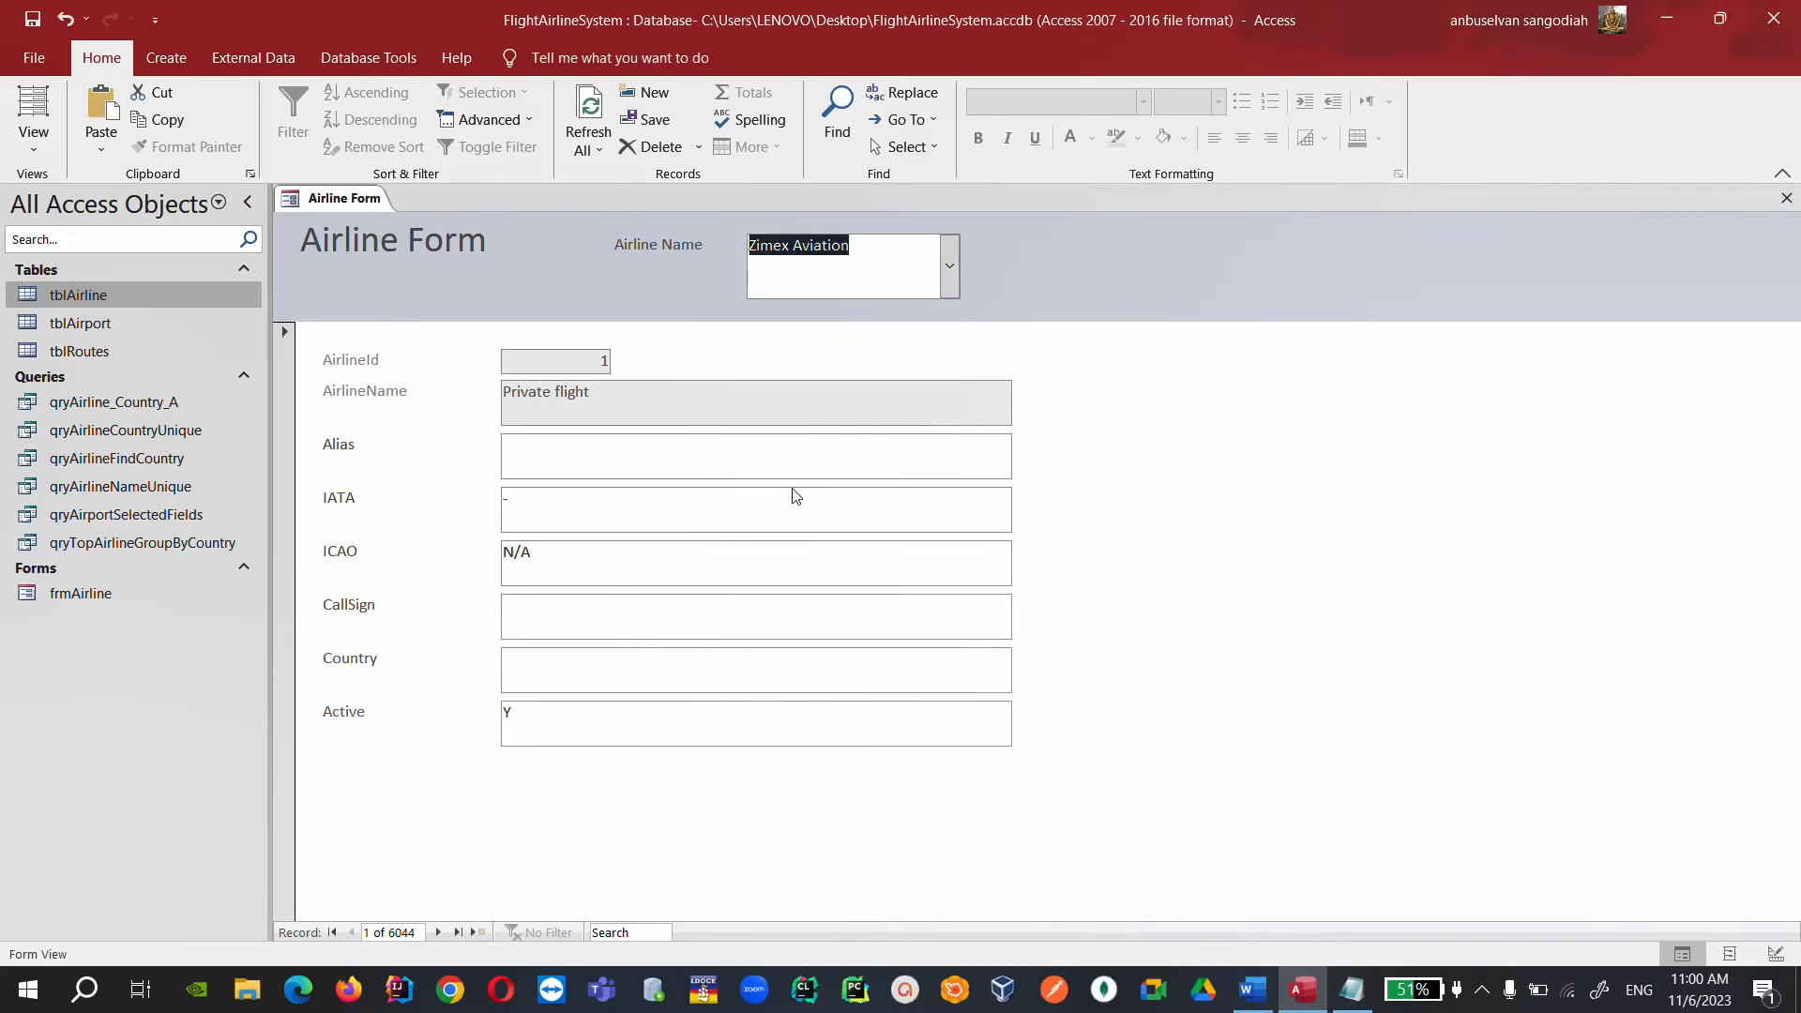
{"action": "left_click", "coordinate": [942, 266]}
{"action": "left_click", "coordinate": [848, 349]}
{"action": "left_click", "coordinate": [864, 264]}
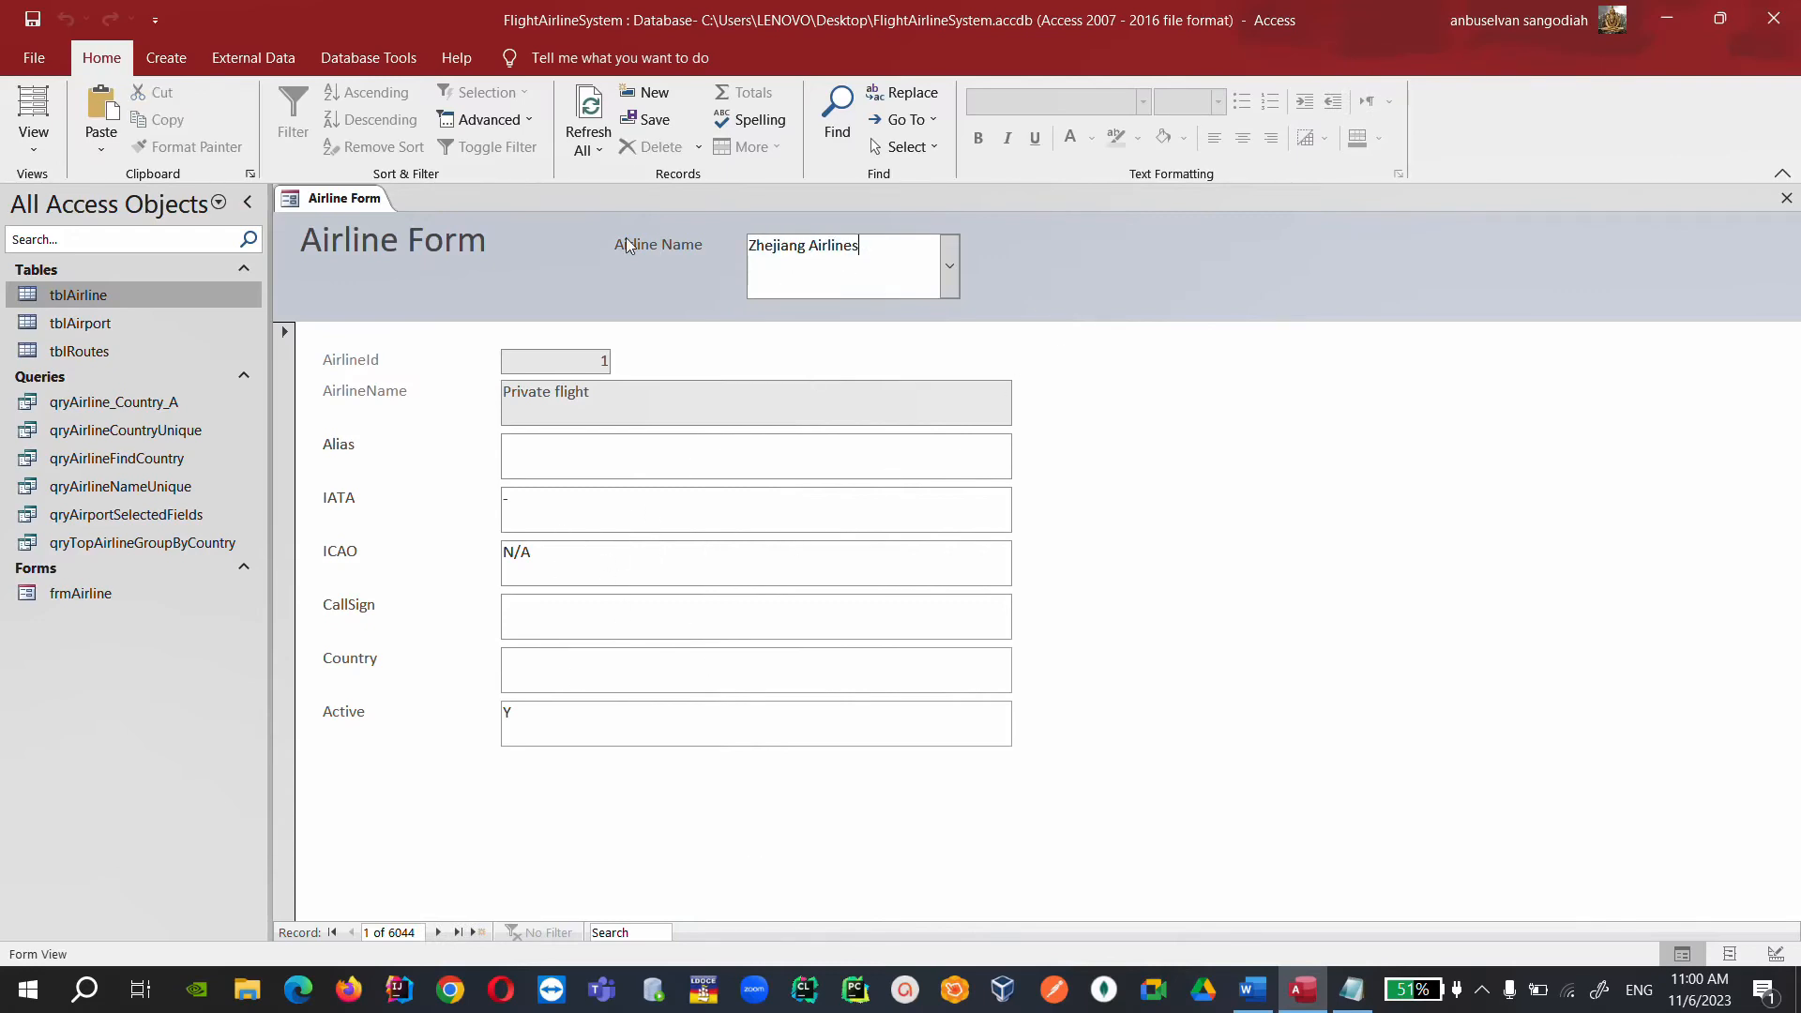
Return the form to Design View and rename the header combo box as cboAirlineName.
{"action": "right_click", "coordinate": [348, 202]}
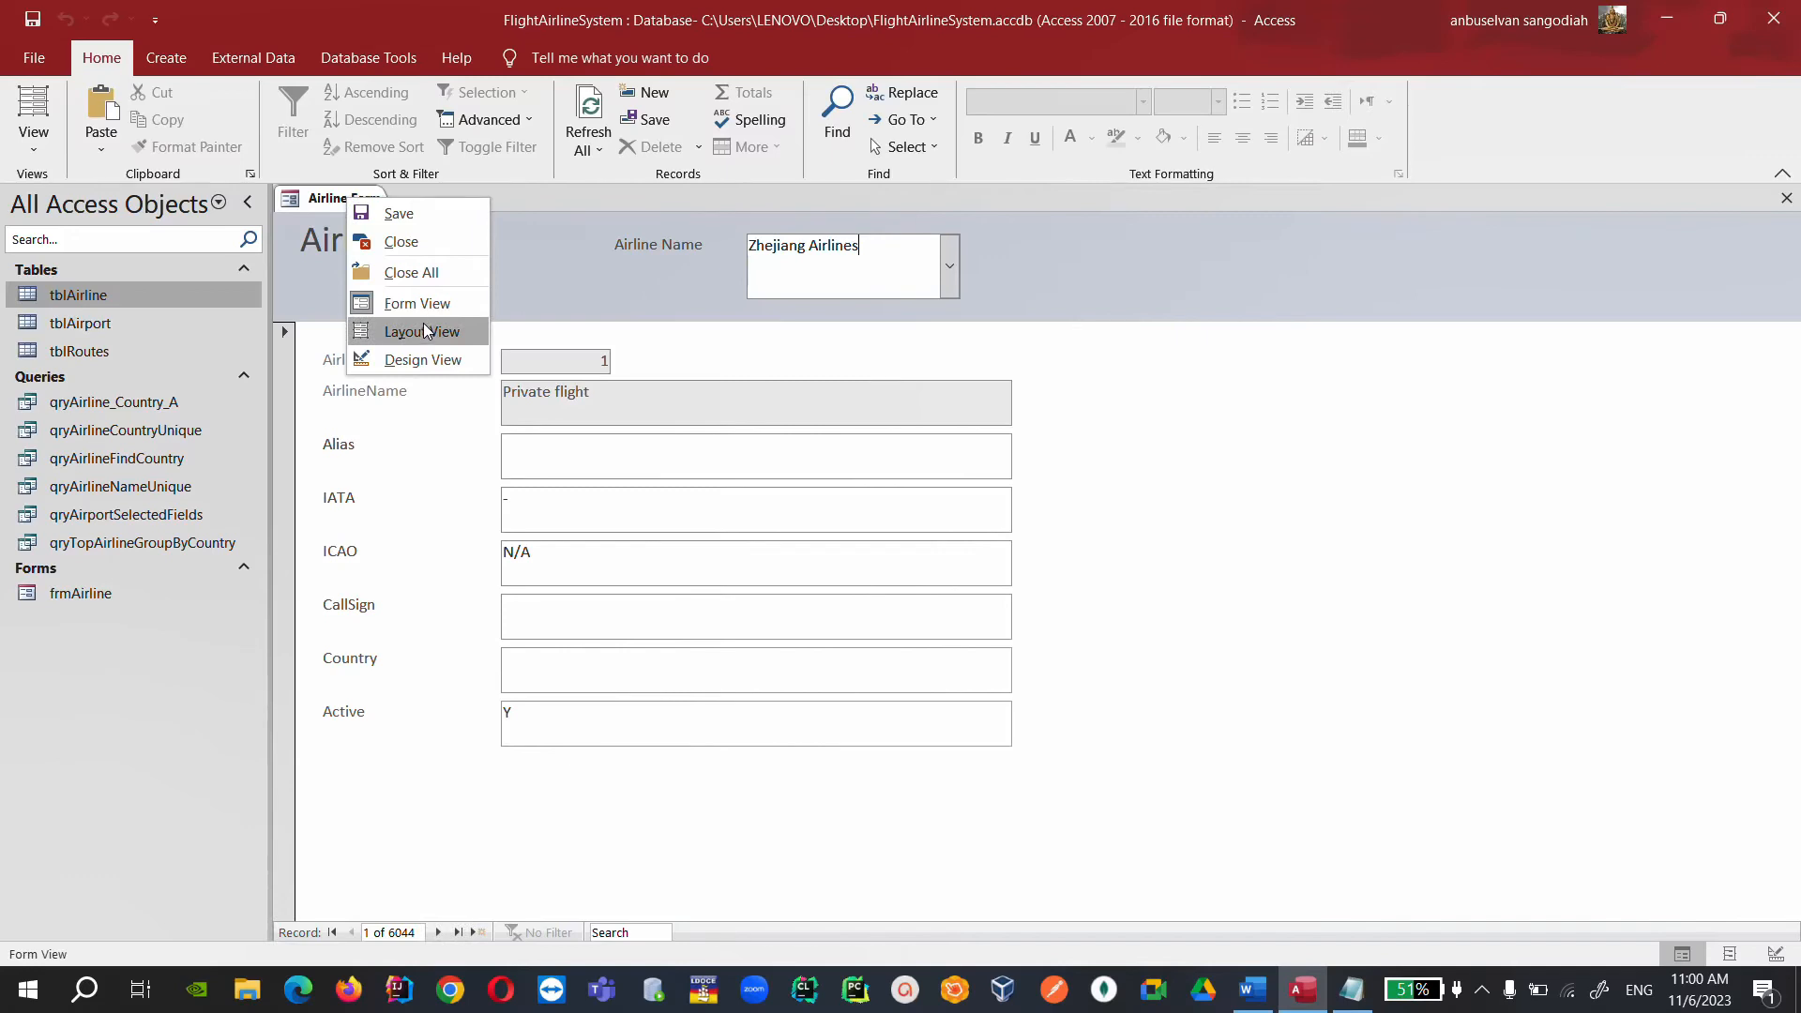
{"action": "left_click", "coordinate": [420, 362]}
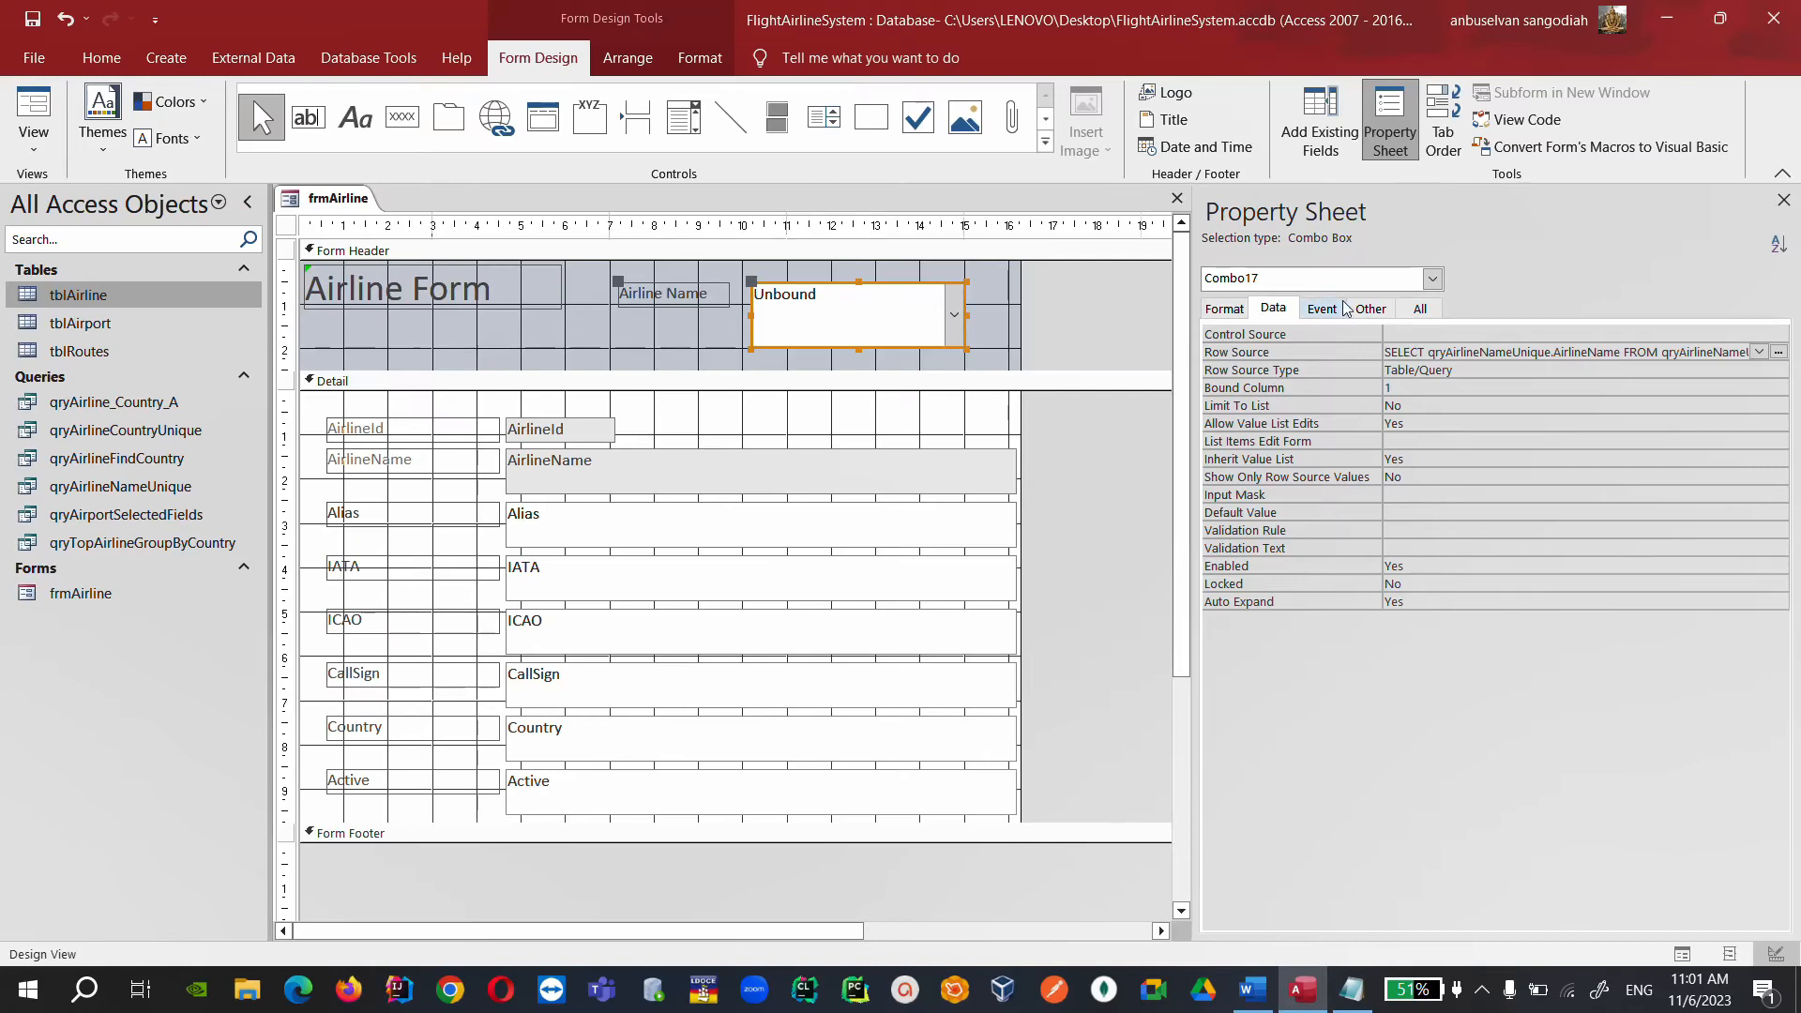
{"action": "left_click", "coordinate": [1225, 310]}
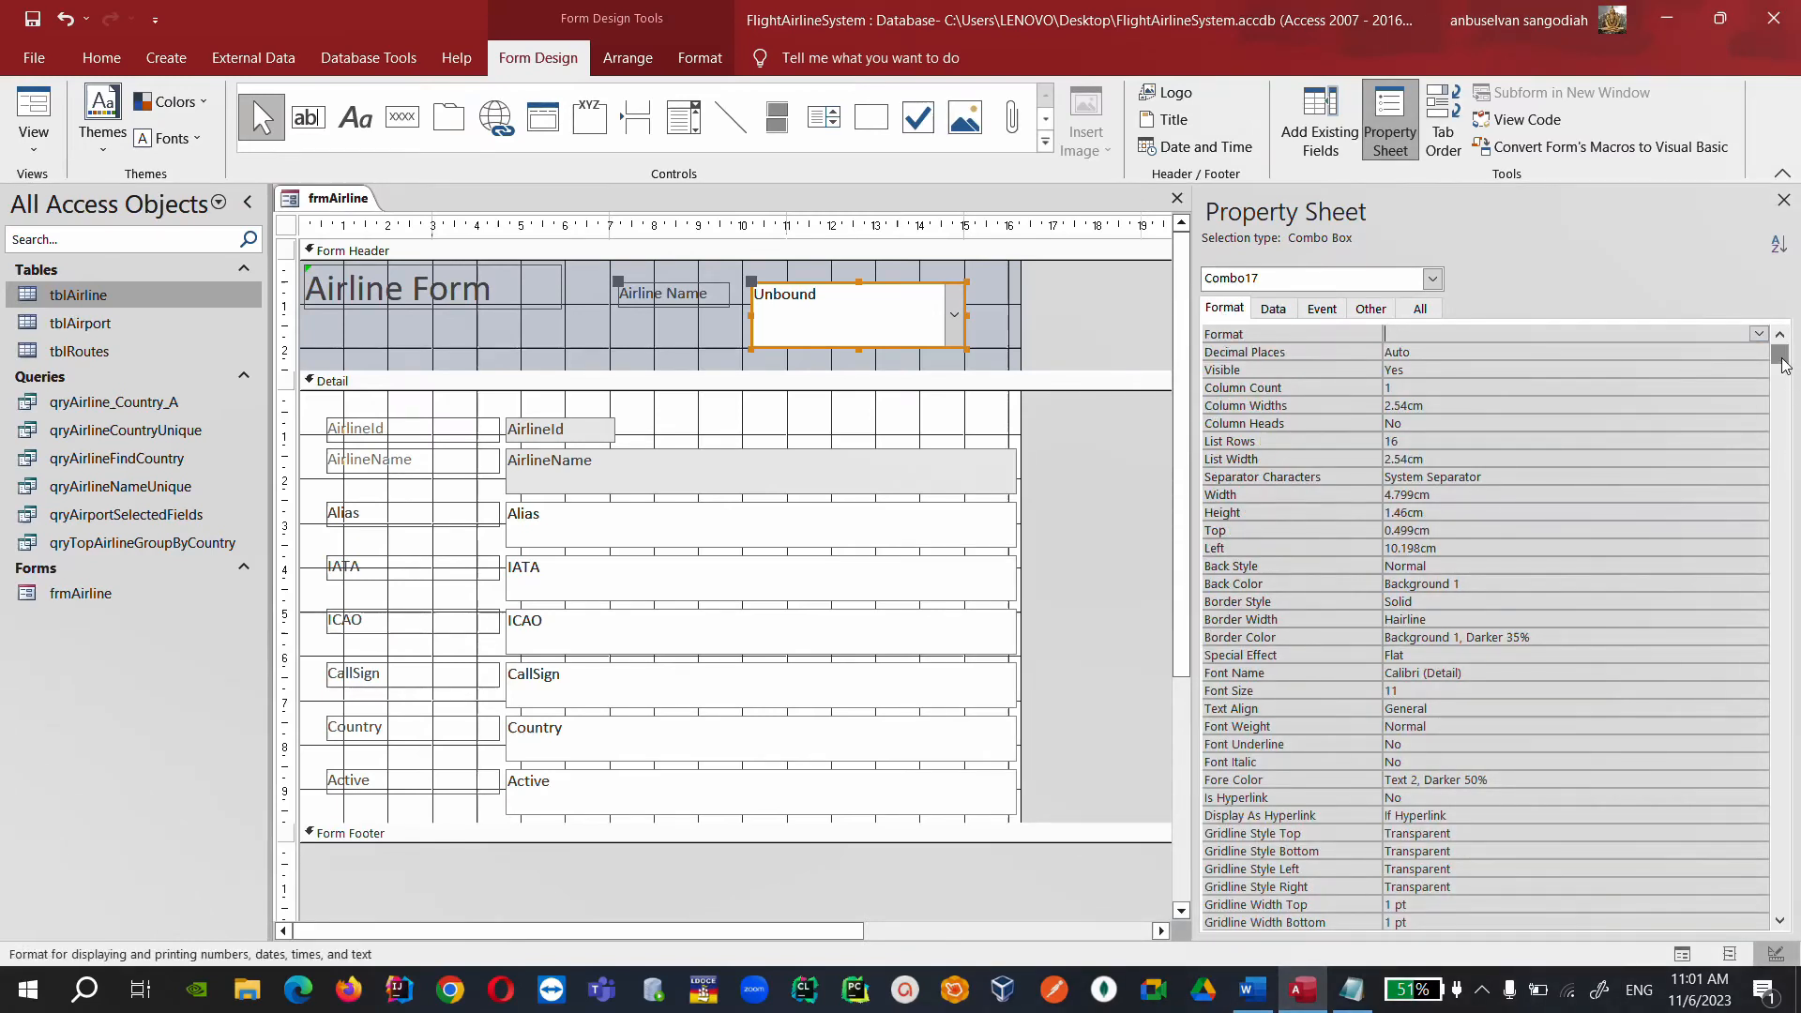
{"action": "left_click", "coordinate": [1420, 309]}
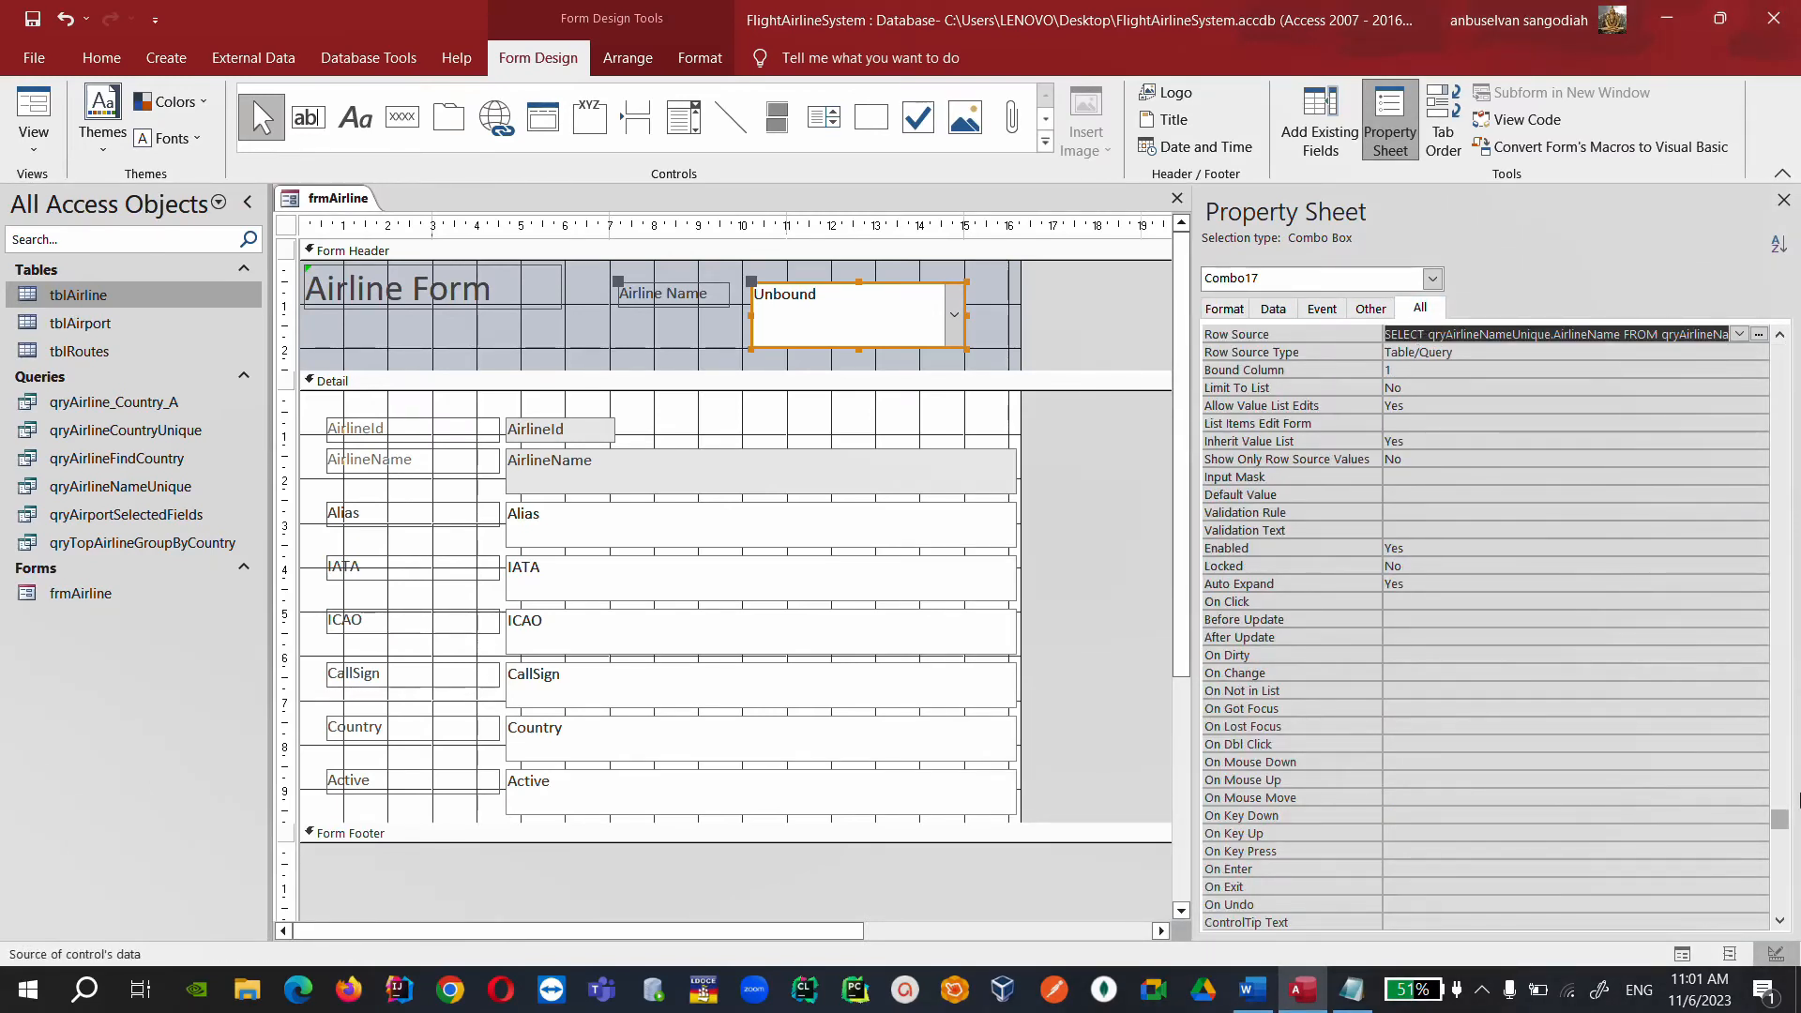
{"action": "left_click_drag", "start_coordinate": [1779, 819], "coordinate": [1724, 350]}
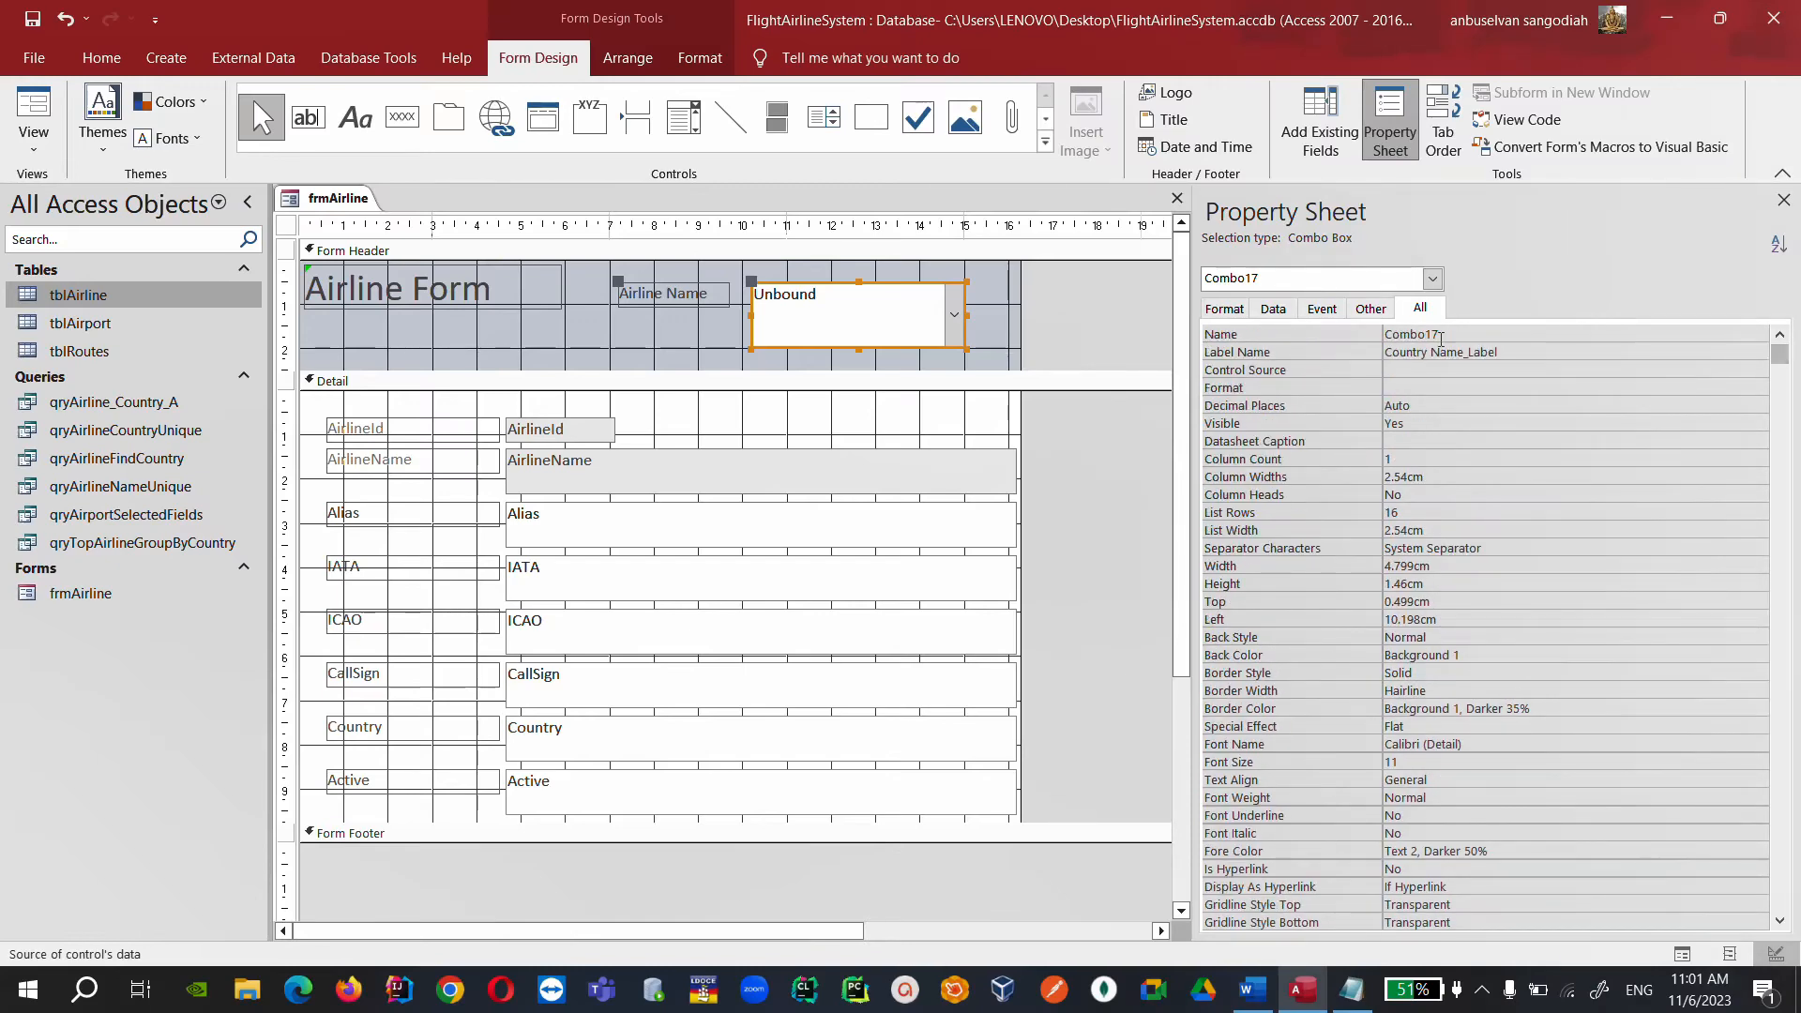
{"action": "left_click", "coordinate": [1256, 332]}
{"action": "type", "text": "cb"}
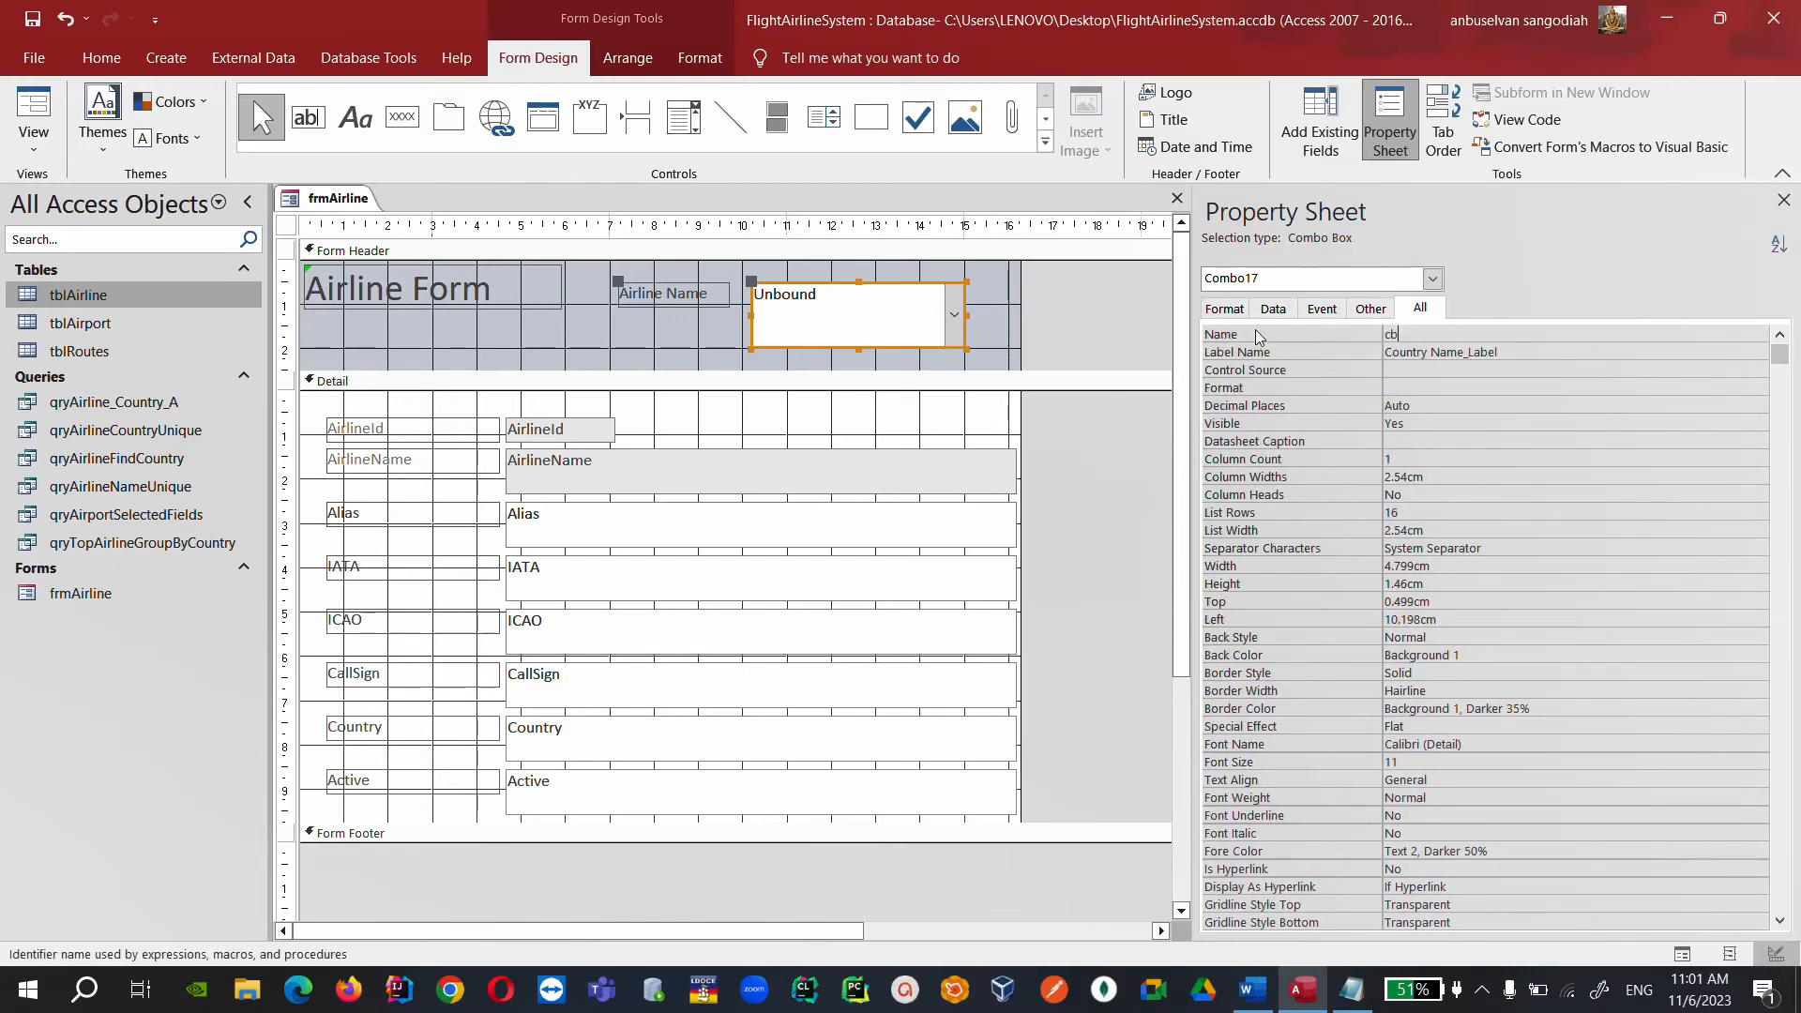
{"action": "type", "text": "oAirlineName"}
{"action": "left_click", "coordinate": [1435, 356]}
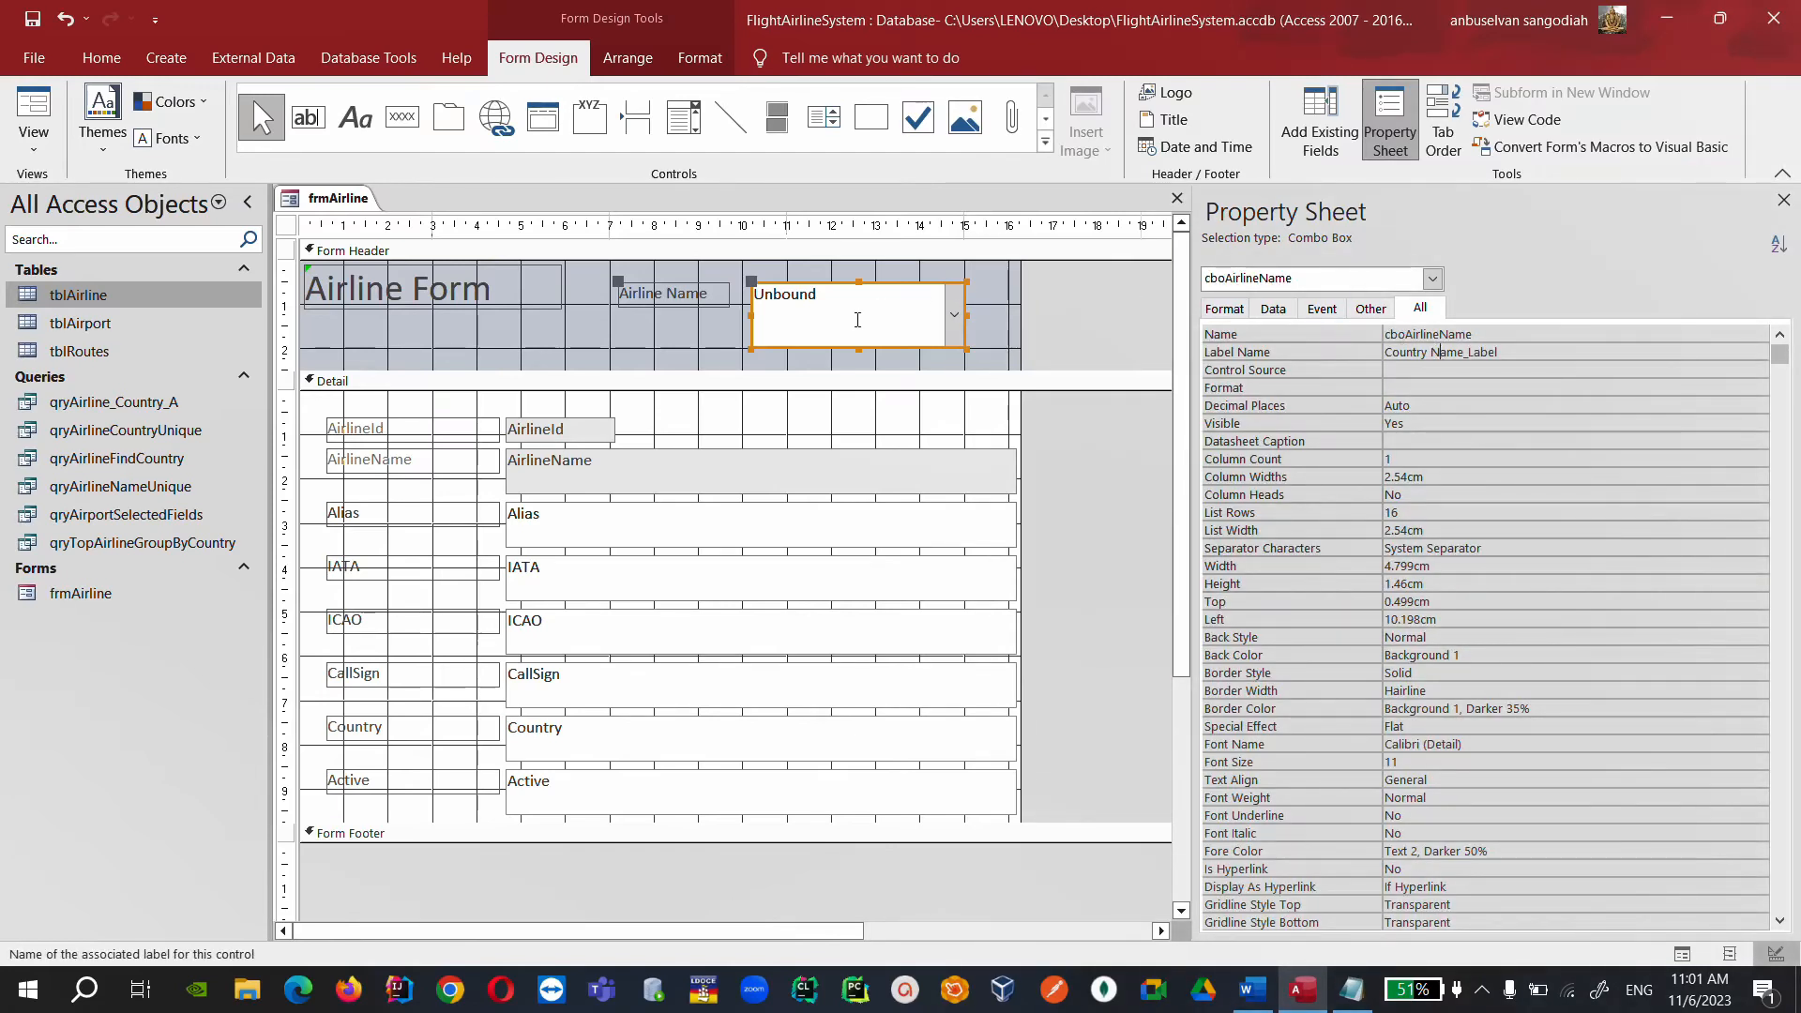
Create an After Update event procedure for cboAirlineName with the Code Builder.
{"action": "left_click", "coordinate": [1321, 308]}
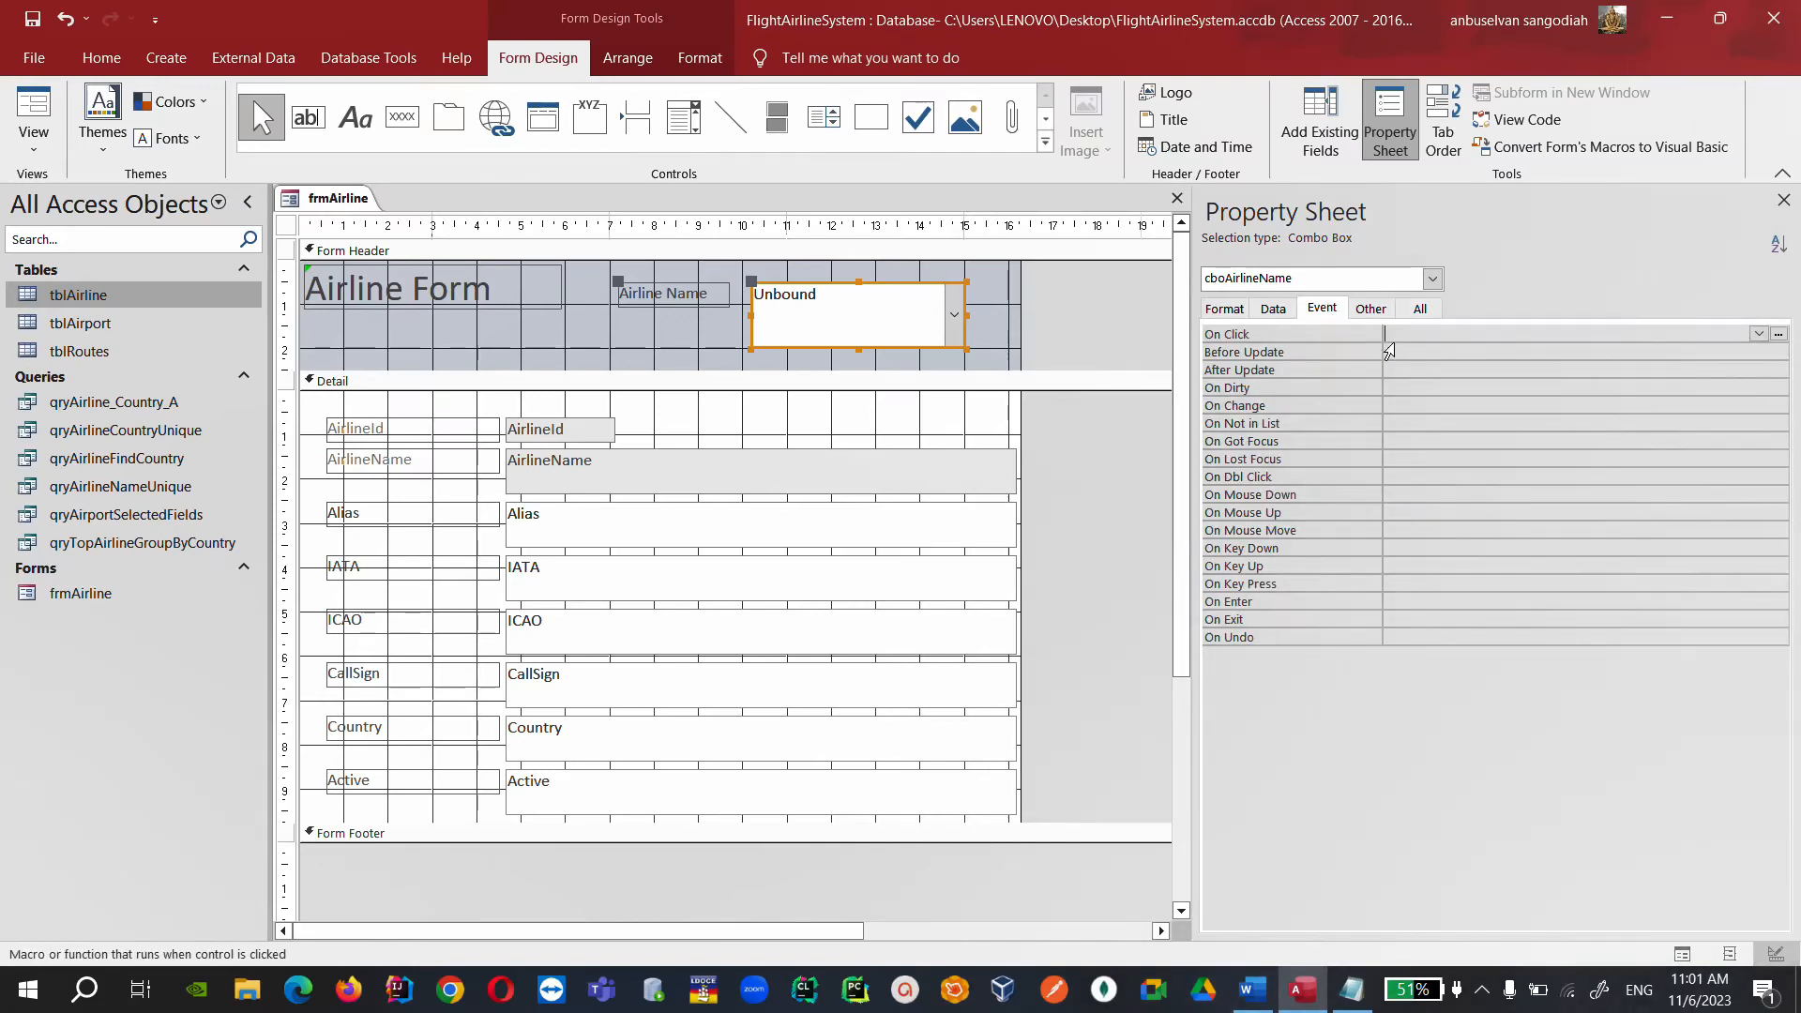
{"action": "left_click", "coordinate": [1444, 366]}
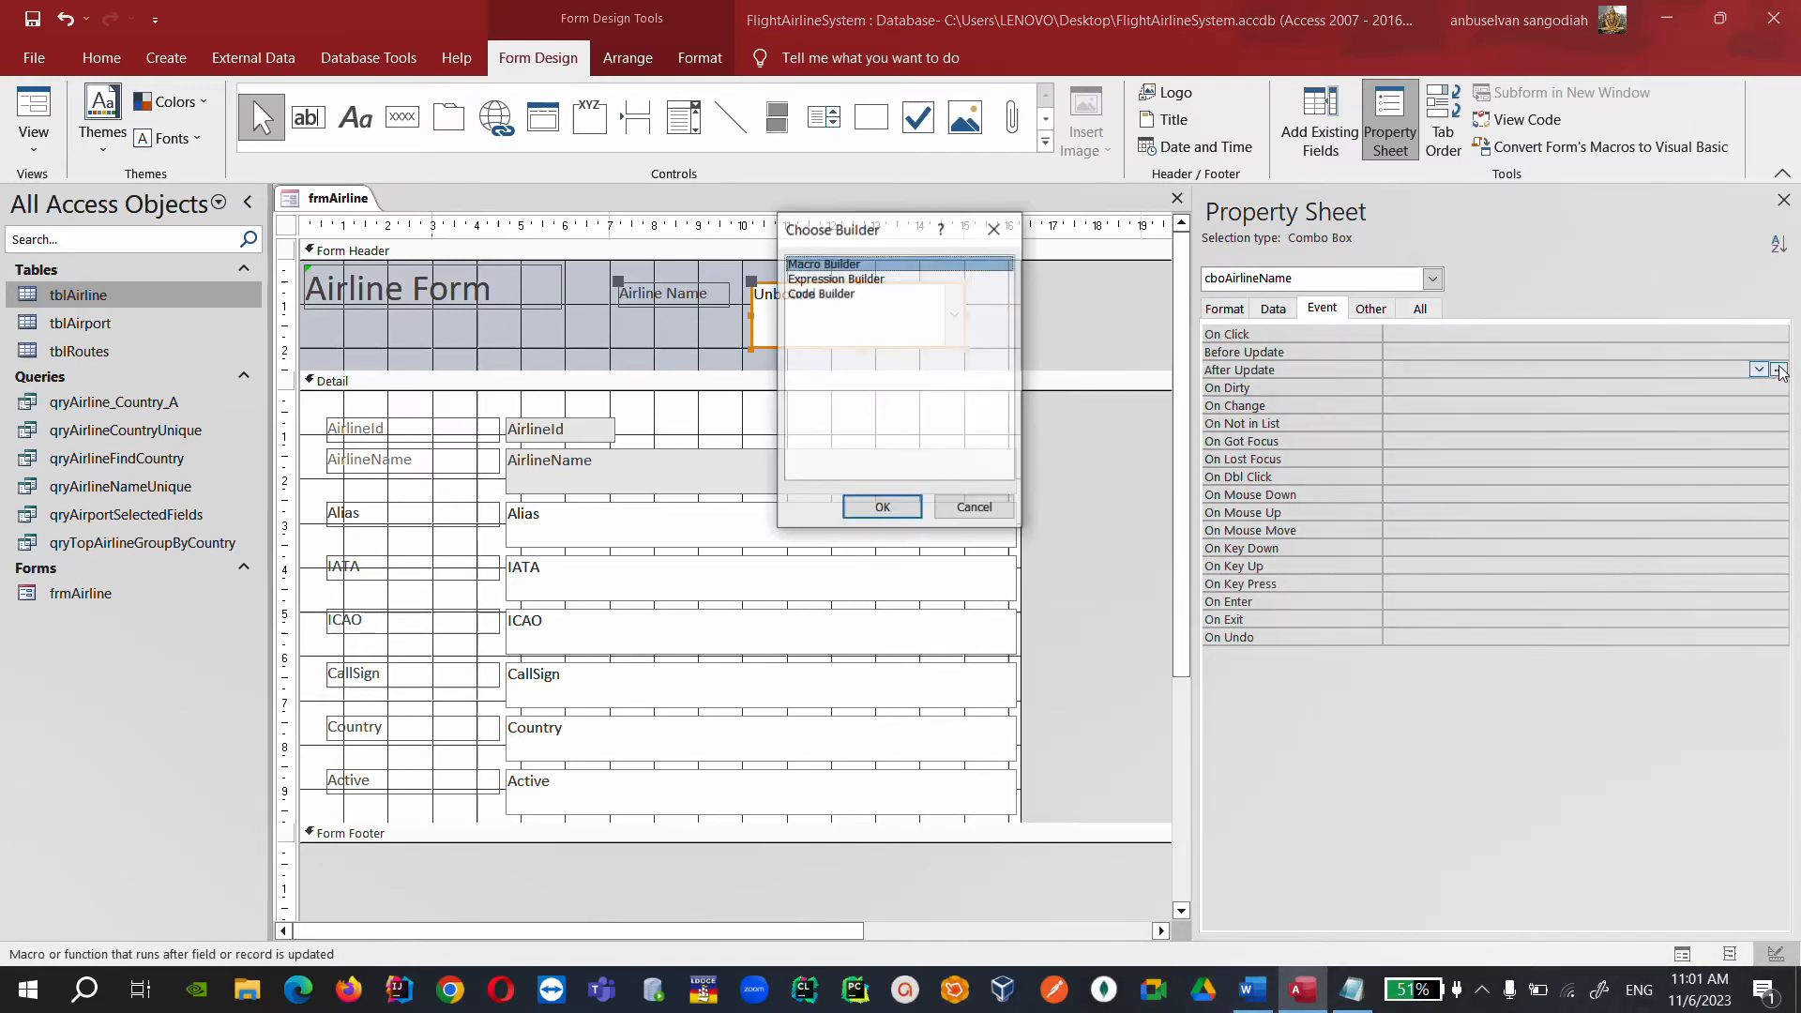
{"action": "left_click", "coordinate": [1778, 370]}
{"action": "left_click", "coordinate": [815, 294]}
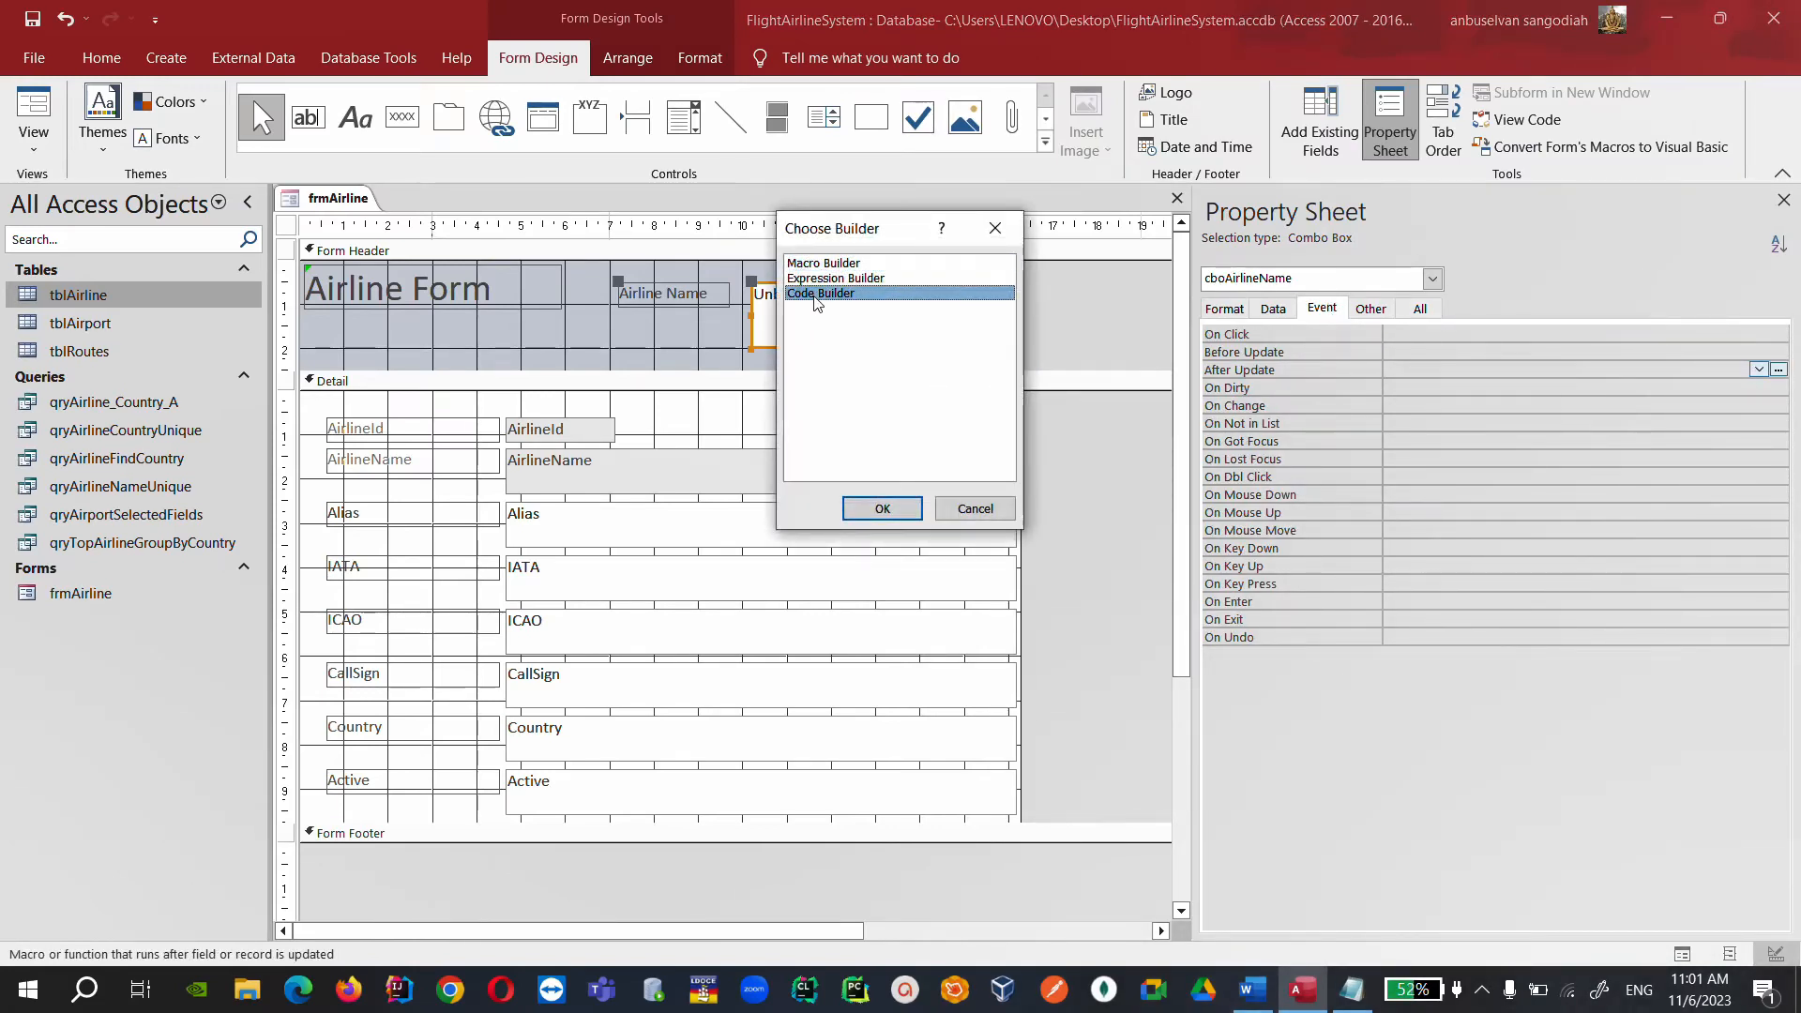
{"action": "double_click", "coordinate": [815, 295]}
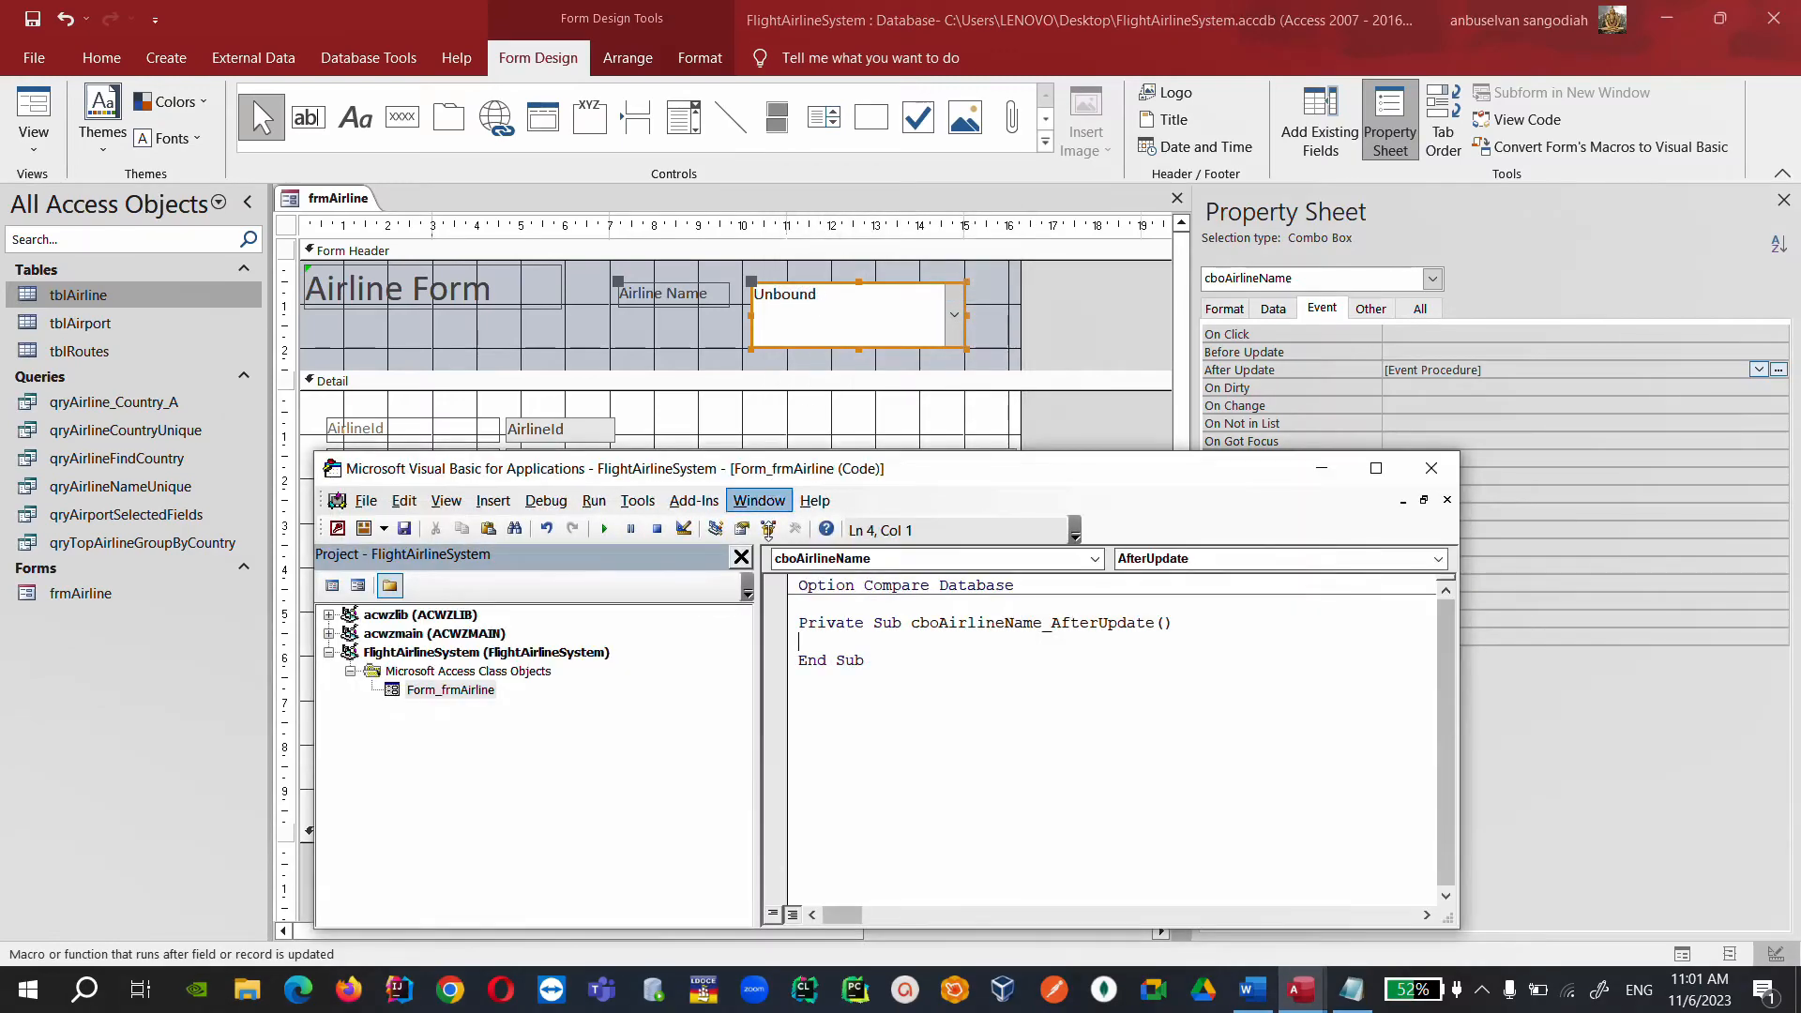
Begin the procedure's condition with the line If IsNull(cboAirlineName) Then.
{"action": "type", "text": "If Is N"}
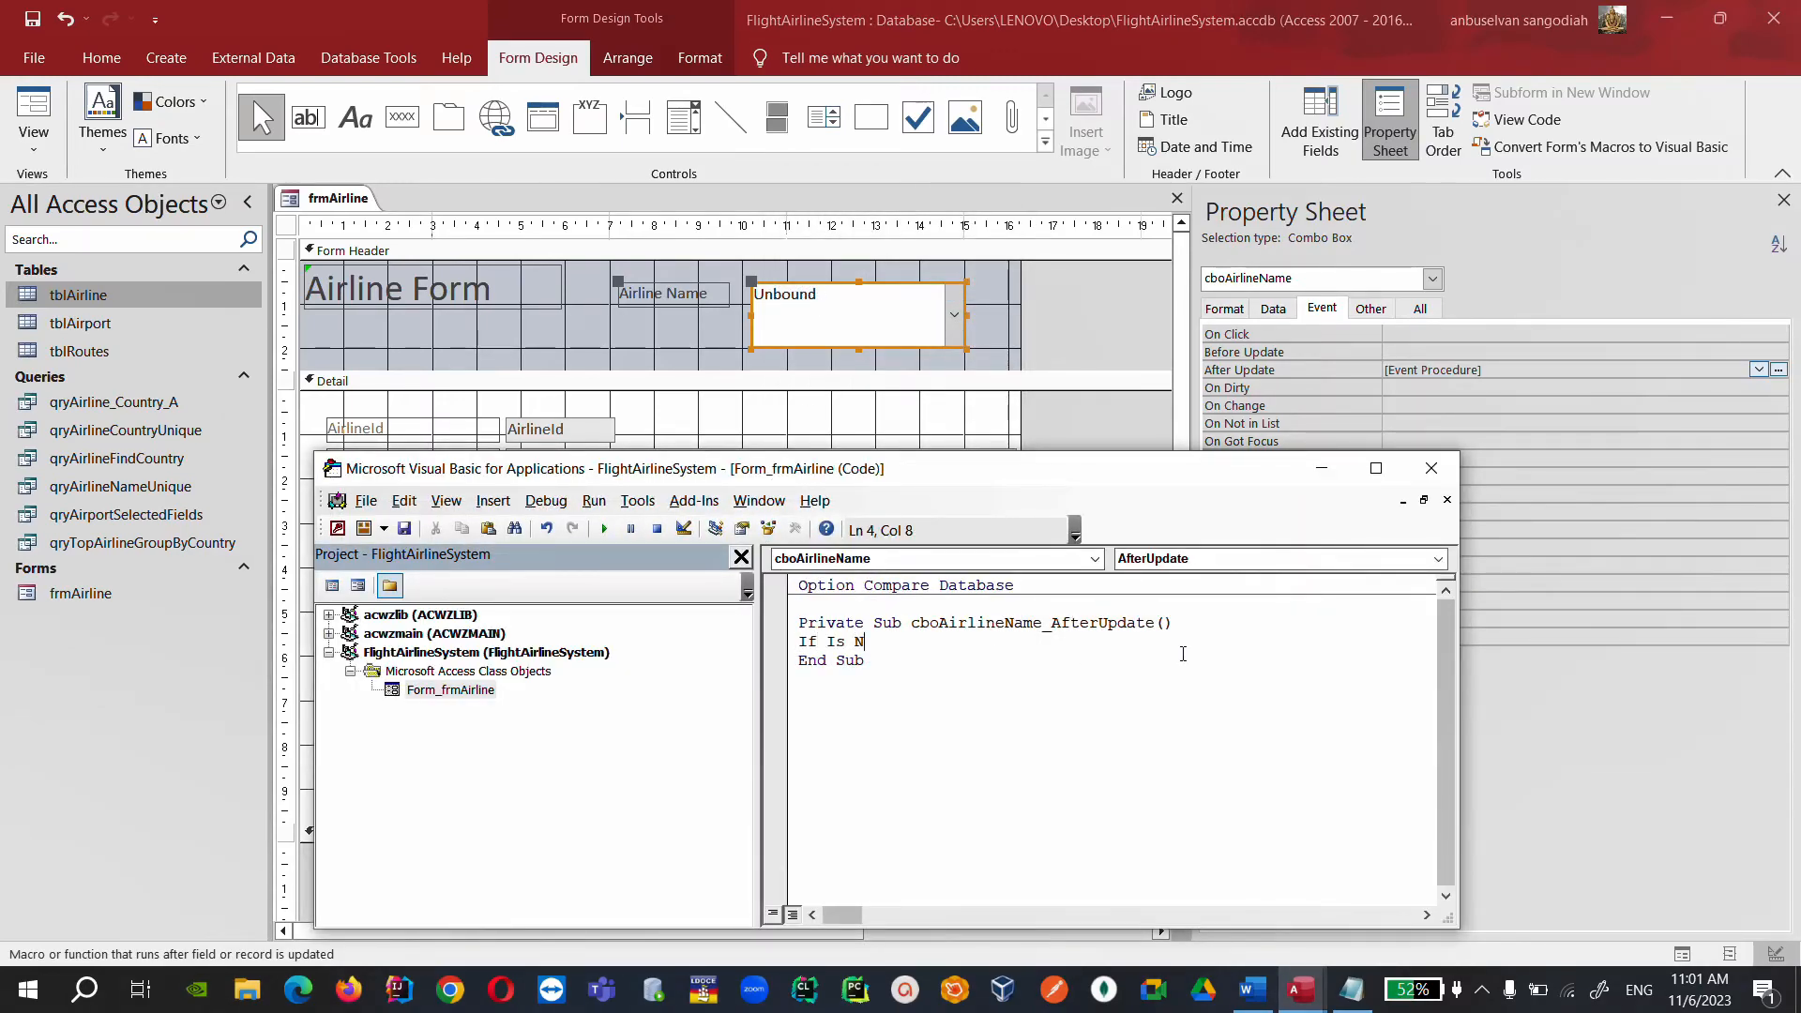
{"action": "key", "text": "BackSpace"}
{"action": "key", "text": "BackSpace"}
{"action": "type", "text": "Null ("}
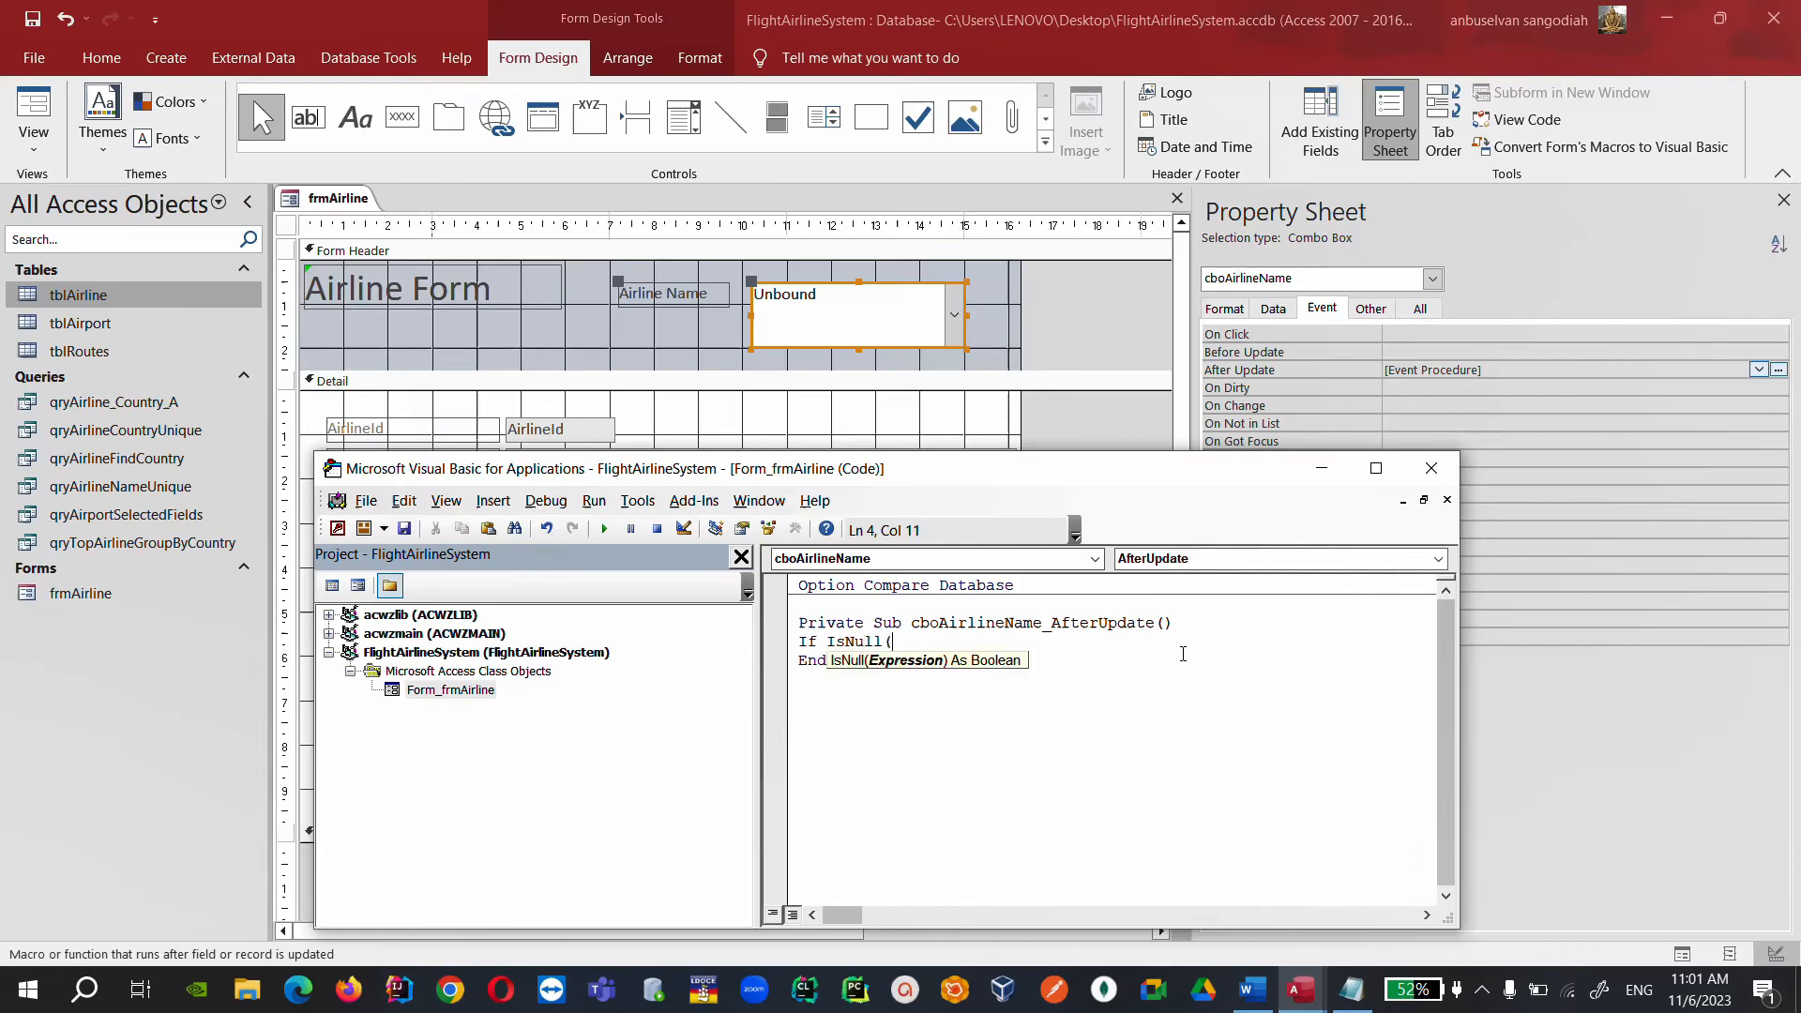
{"action": "type", "text": "cboAirlineName"}
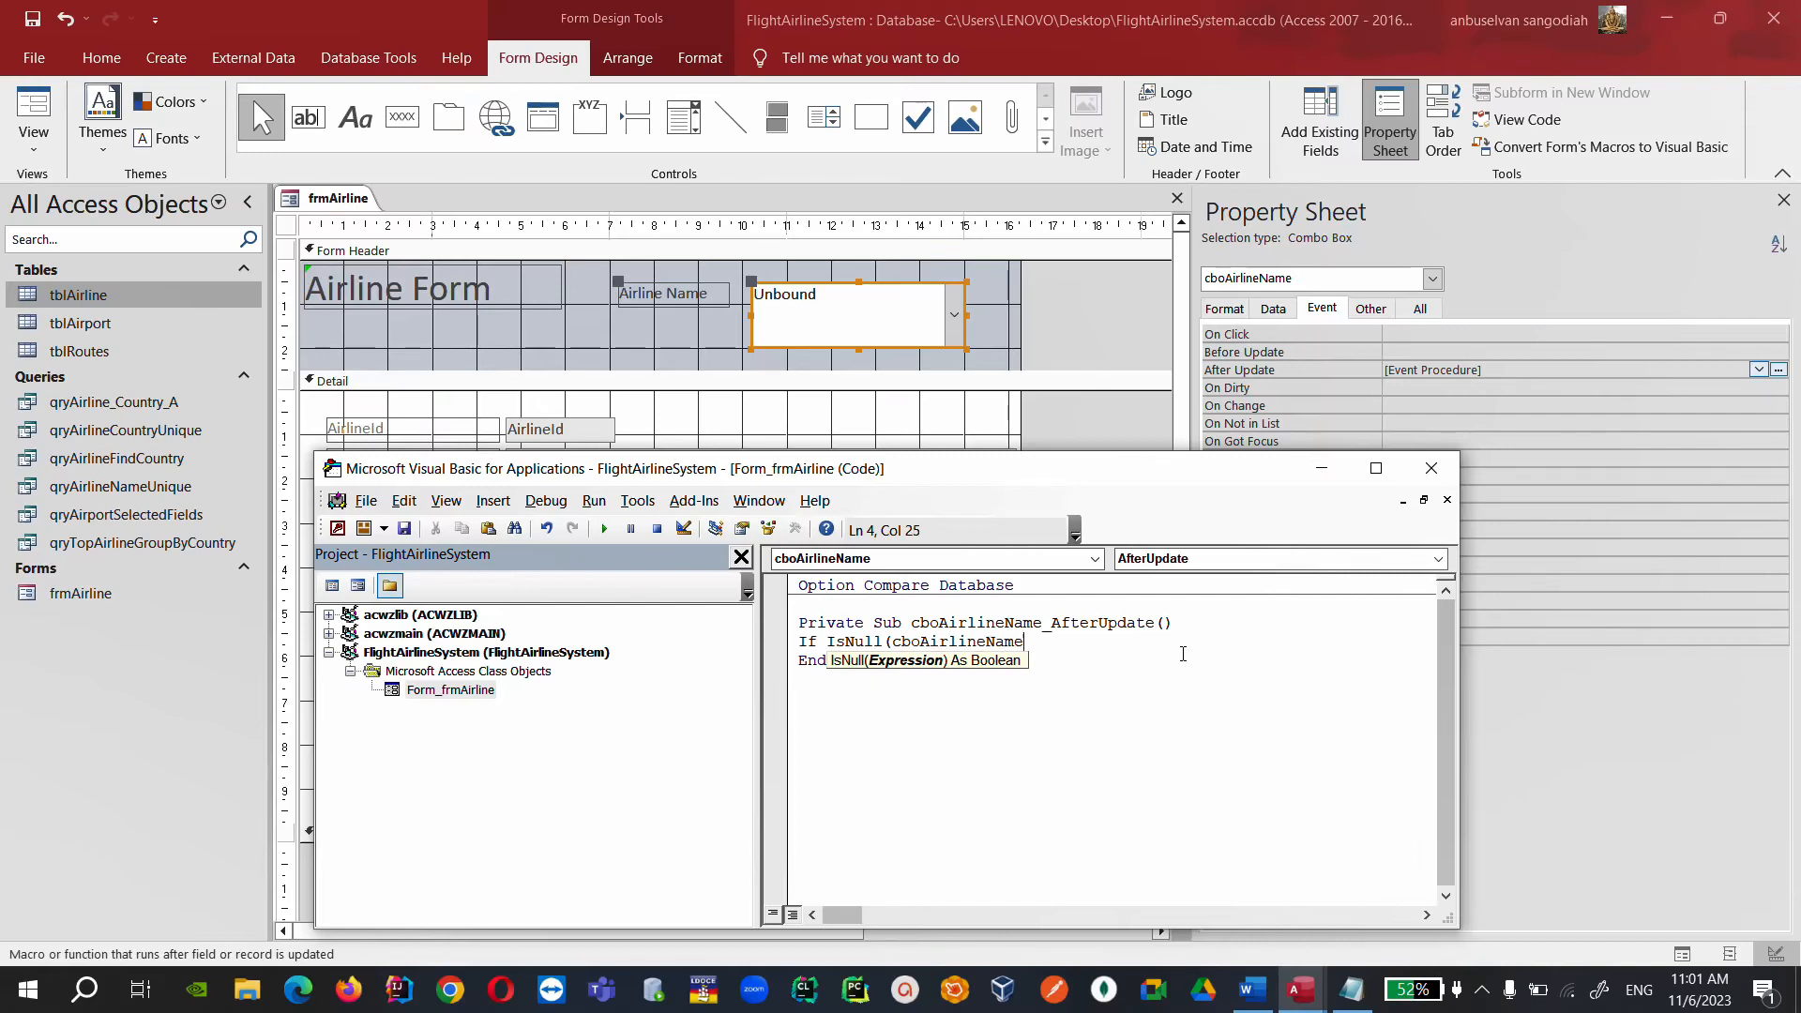
{"action": "type", "text": ") Then"}
{"action": "key", "text": "Return"}
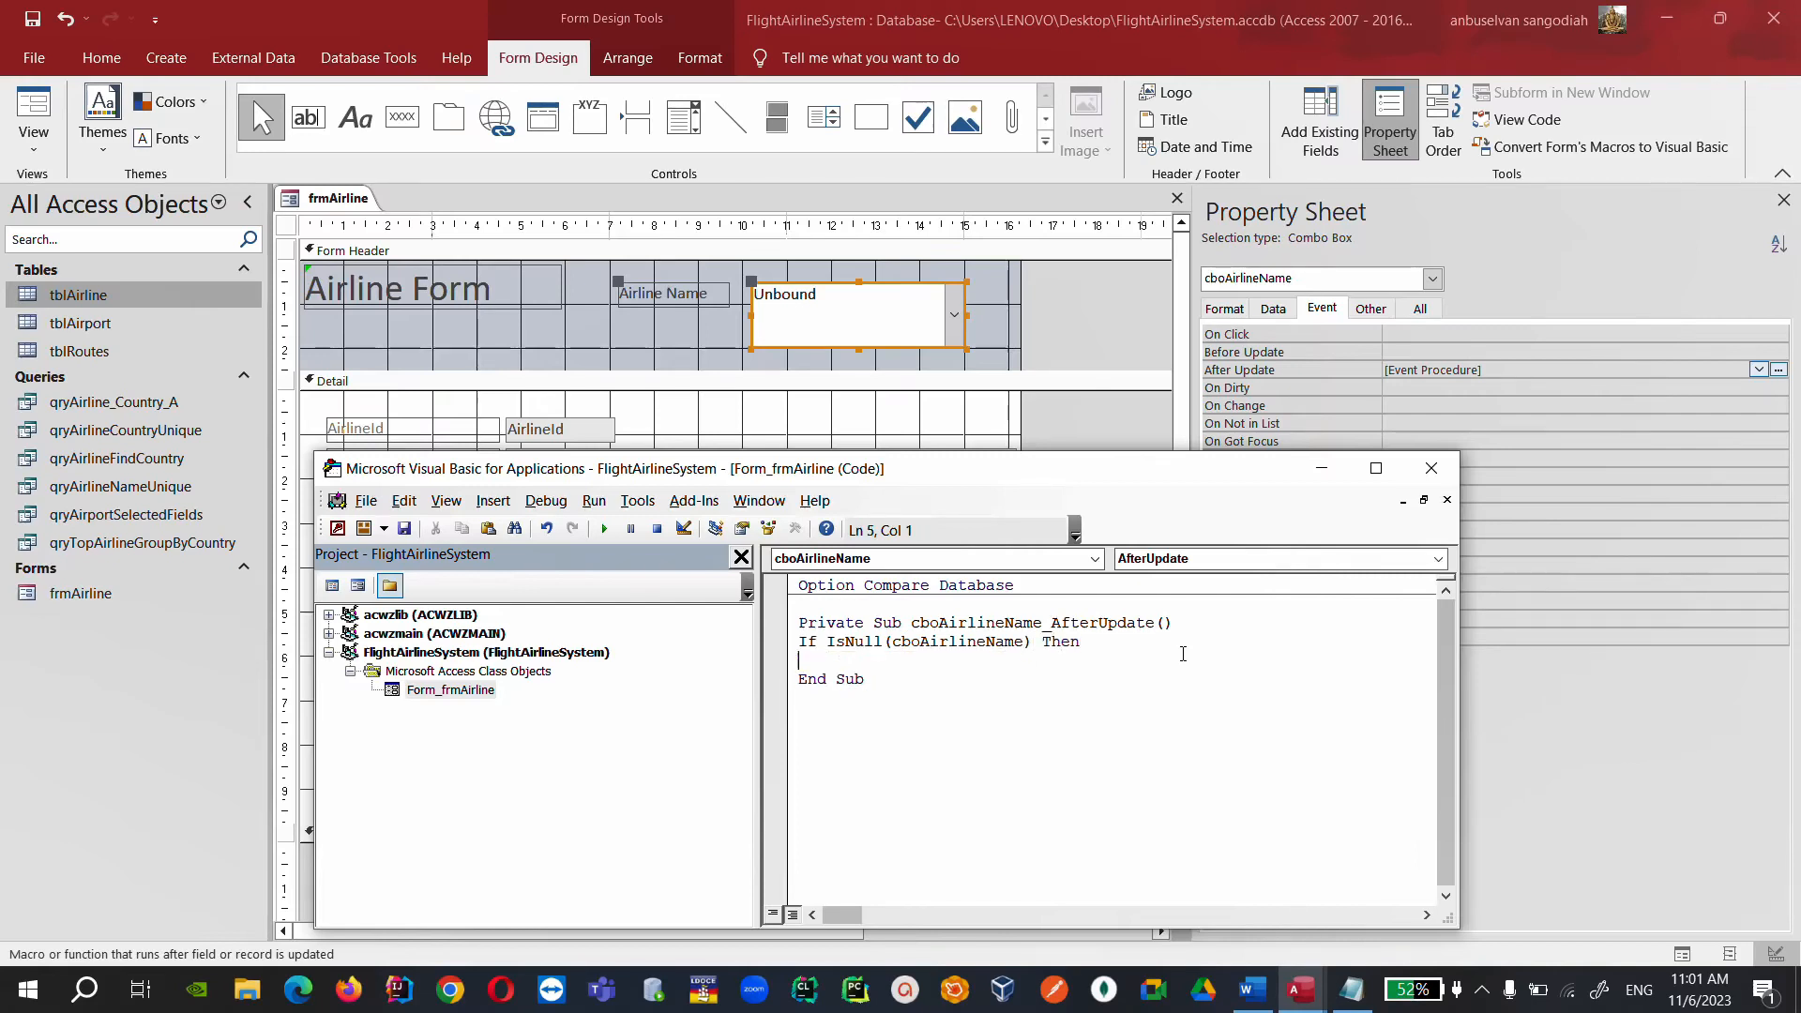
Add the indented statement Me.FilterOn = False under the If line.
{"action": "type", "text": "Me.,"}
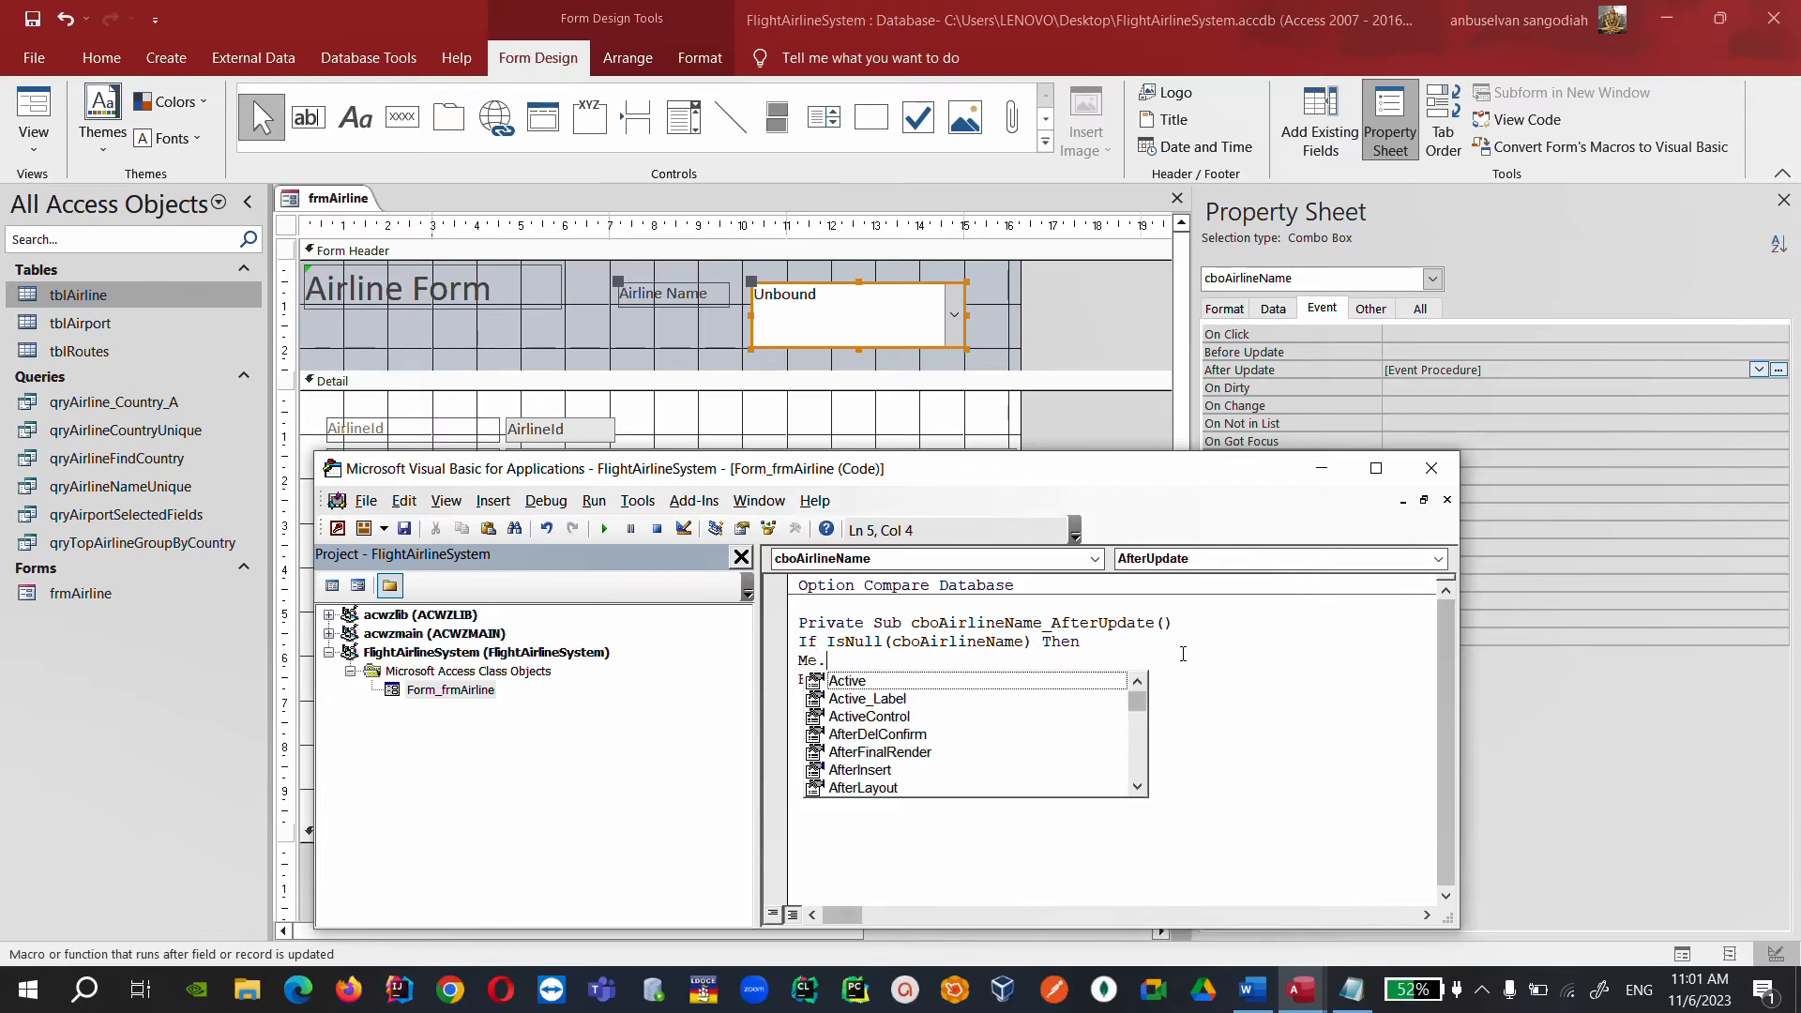
{"action": "key", "text": "BackSpace"}
{"action": "key", "text": "ctrl+space"}
{"action": "type", "text": "F"}
{"action": "key", "text": "Down"}
{"action": "key", "text": "Down"}
{"action": "key", "text": "Down"}
{"action": "key", "text": "Return"}
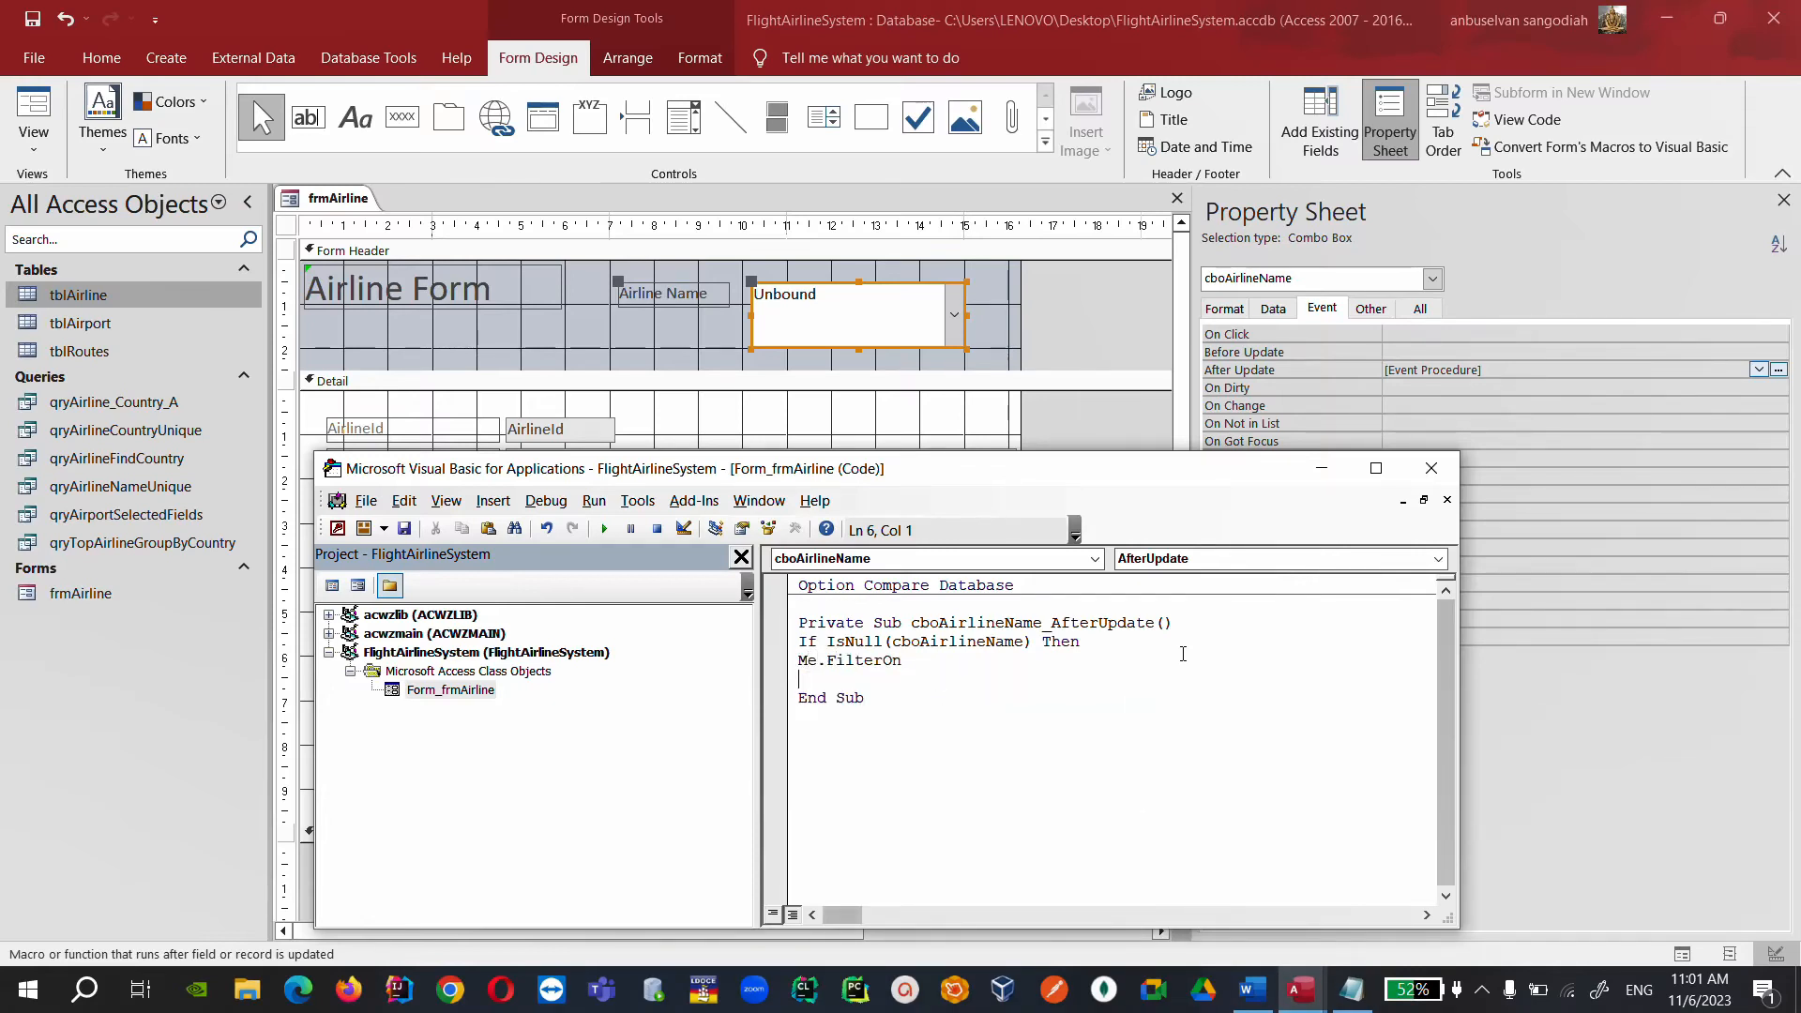
{"action": "key", "text": "Up"}
{"action": "key", "text": "Right"}
{"action": "key", "text": "Right"}
{"action": "key", "text": "Right"}
{"action": "type", "text": "="}
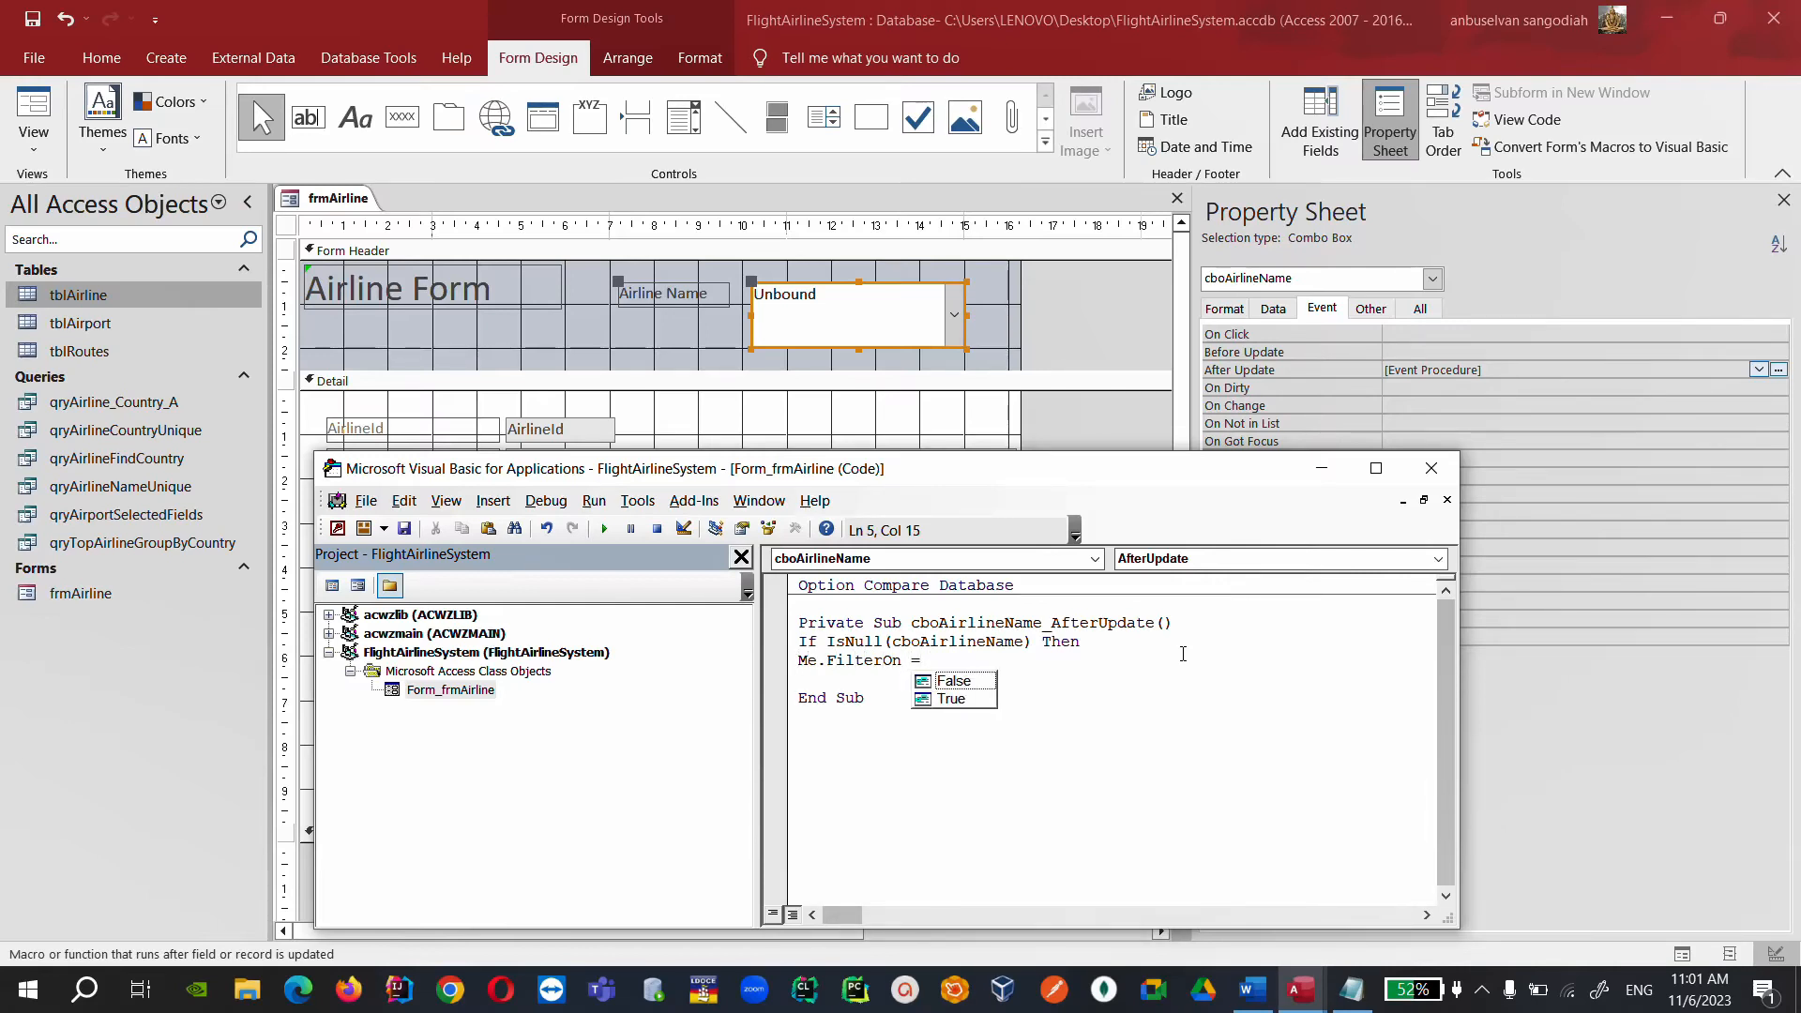
{"action": "key", "text": "Return"}
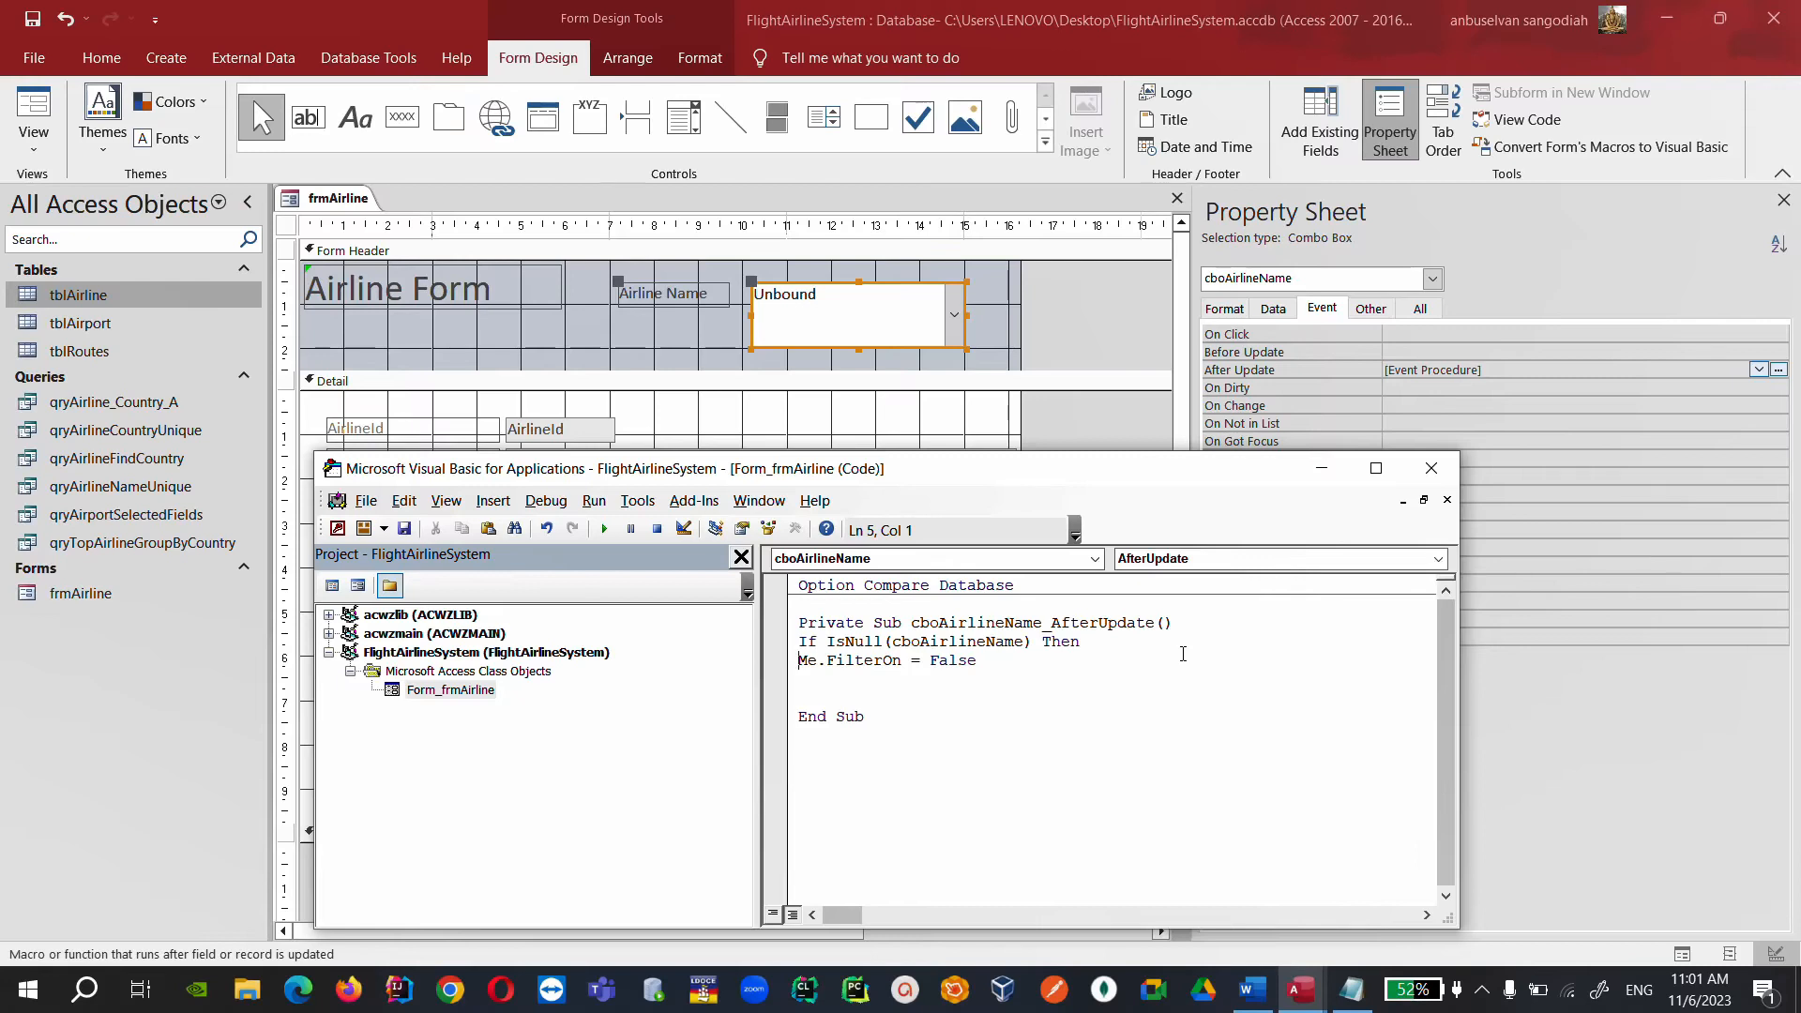
{"action": "key", "text": "Tab"}
{"action": "key", "text": "Down"}
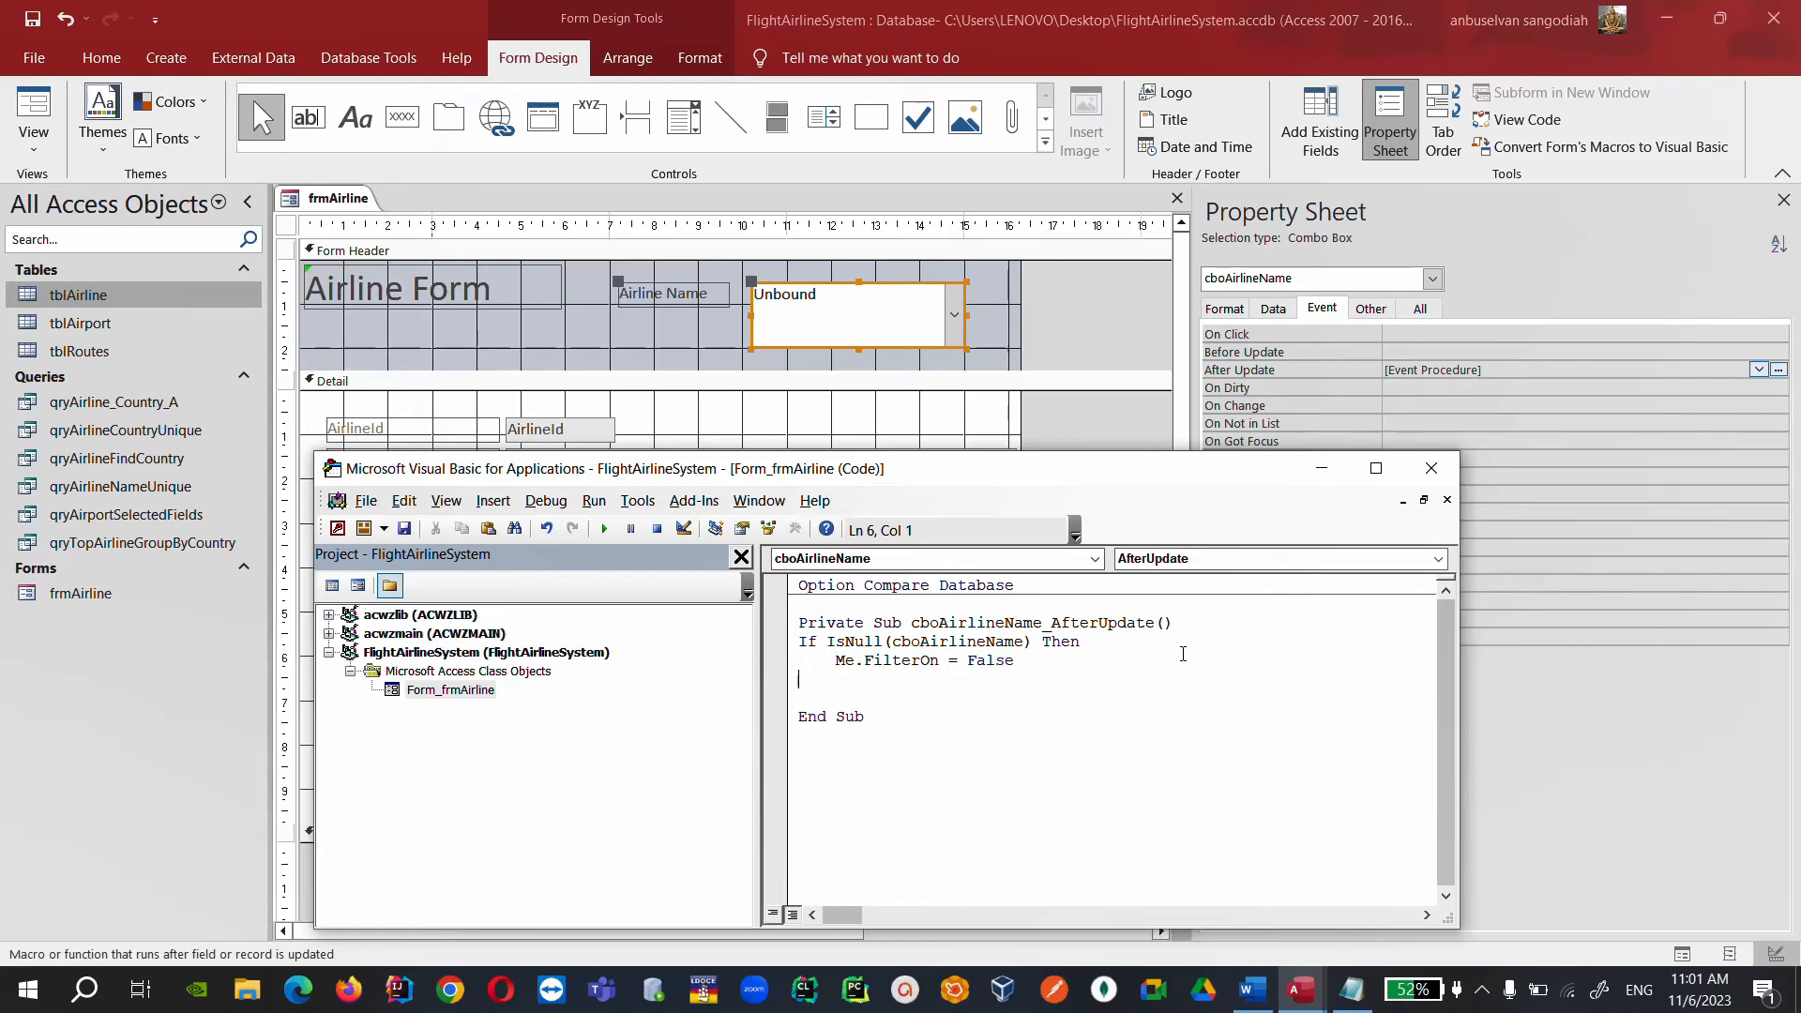
Add an Else branch to the AfterUpdate condition and begin its indented statement with Me.Filter.
{"action": "type", "text": "Else"}
{"action": "key", "text": "Return"}
{"action": "type", "text": "Me.F"}
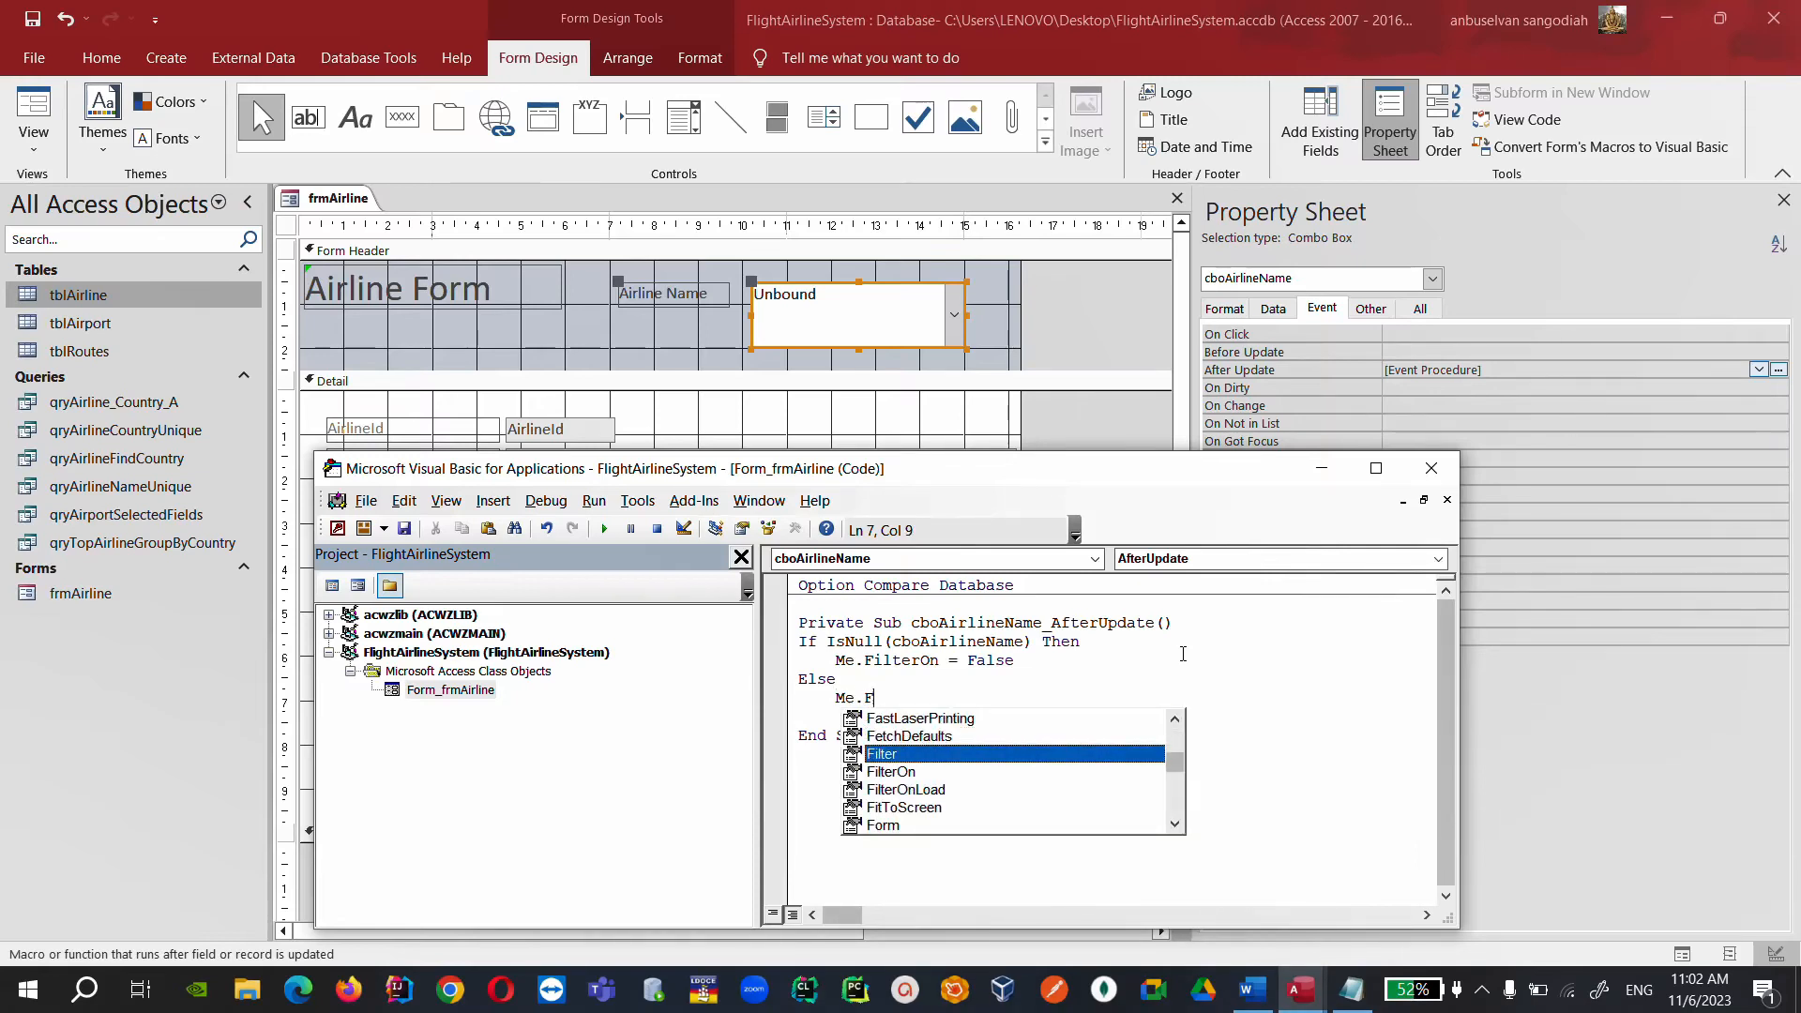
{"action": "key", "text": "Return"}
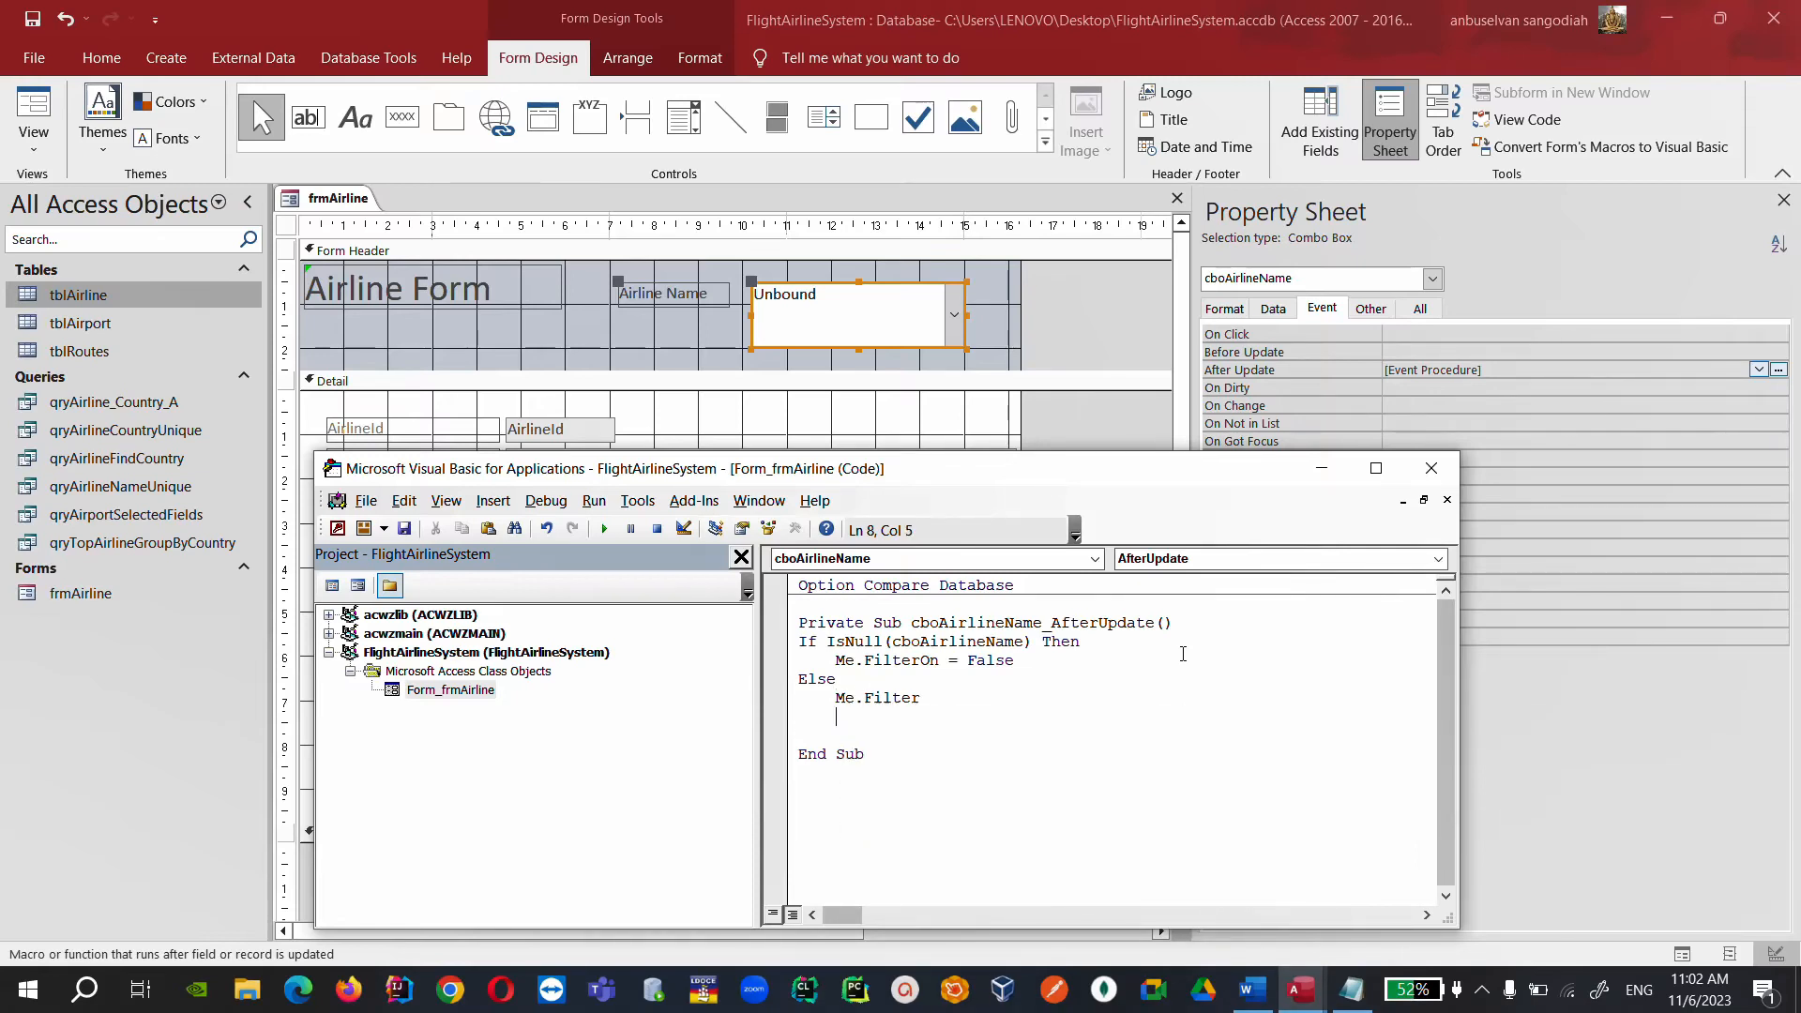
Continue the Me.Filter statement with = "AirlineName=""" & cbo.
{"action": "key", "text": "Up"}
{"action": "key", "text": "End"}
{"action": "type", "text": "= "}
{"action": "type", "text": "\"Ailrine"}
{"action": "key", "text": "BackSpace"}
{"action": "key", "text": "BackSpace"}
{"action": "key", "text": "BackSpace"}
{"action": "key", "text": "BackSpace"}
{"action": "key", "text": "BackSpace"}
{"action": "type", "text": "rlineName=\"\"\" & cbo"}
Complete the filter expression with the control name cboAirlineName copied from the If line, followed by & """".
{"action": "left_click_drag", "start_coordinate": [890, 642], "coordinate": [1025, 641]}
{"action": "key", "text": "ctrl+c"}
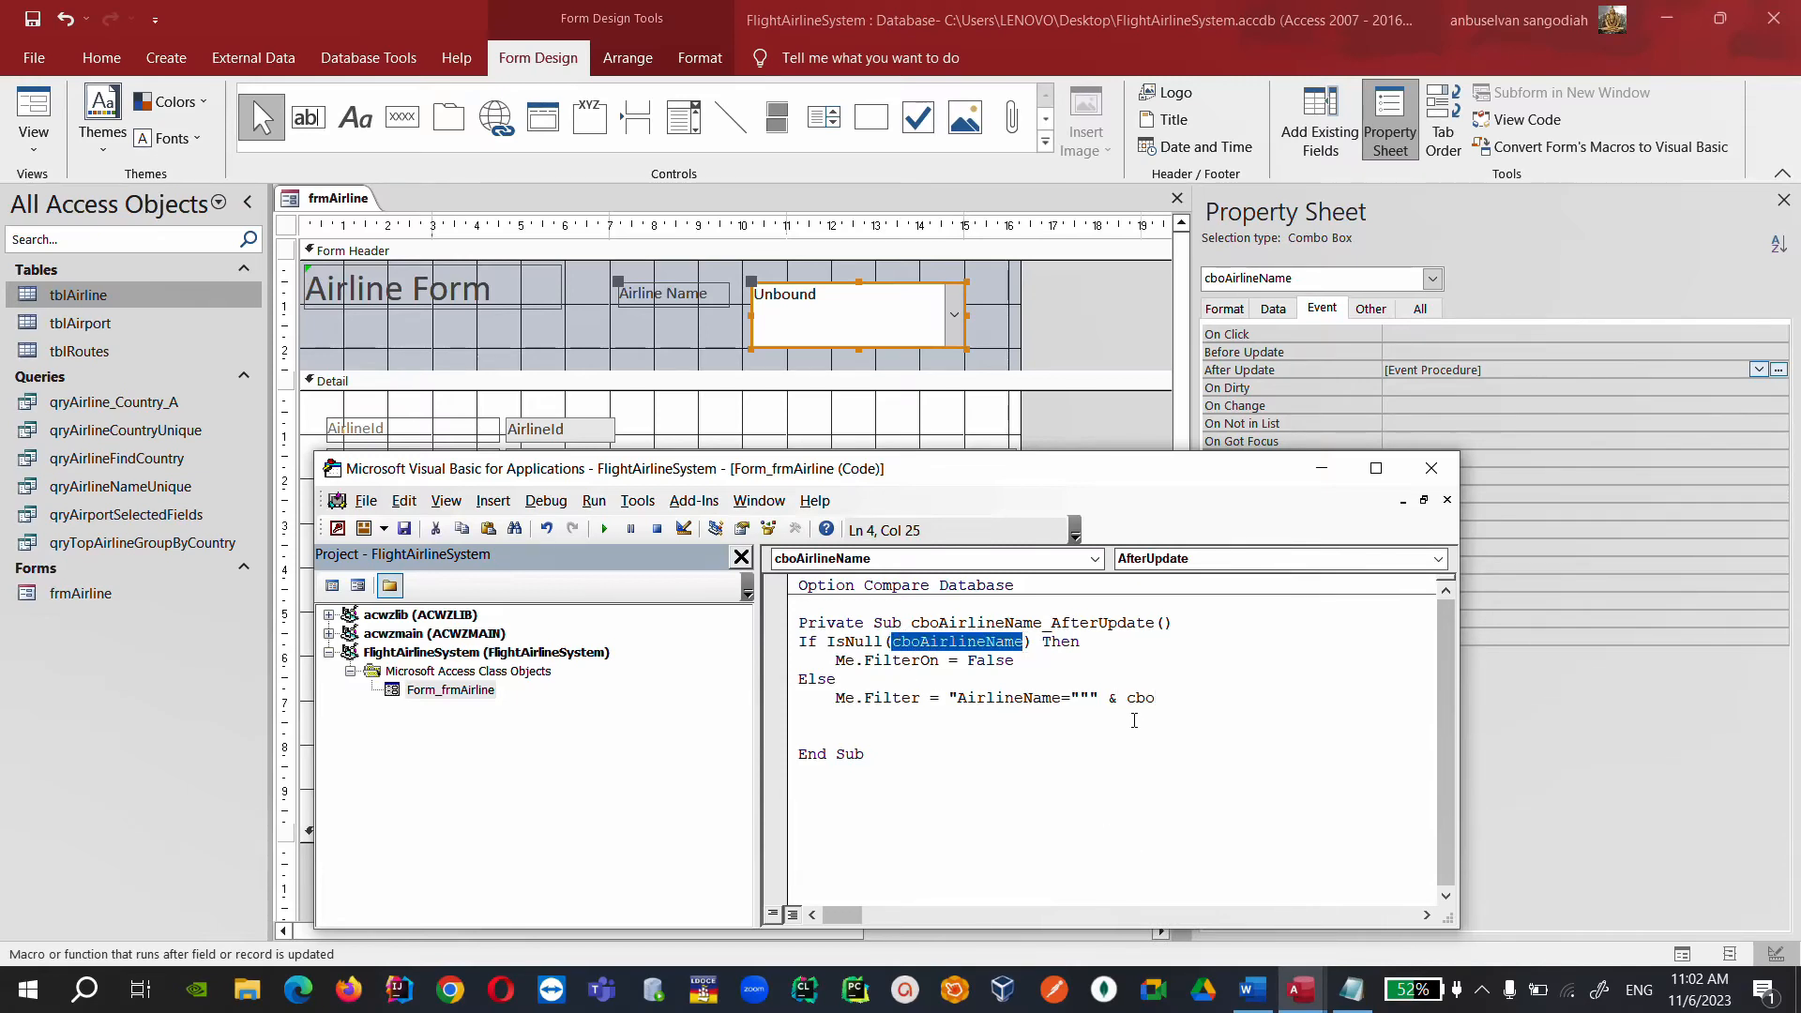
{"action": "left_click_drag", "start_coordinate": [1127, 699], "coordinate": [1154, 701]}
{"action": "key", "text": "ctrl+v"}
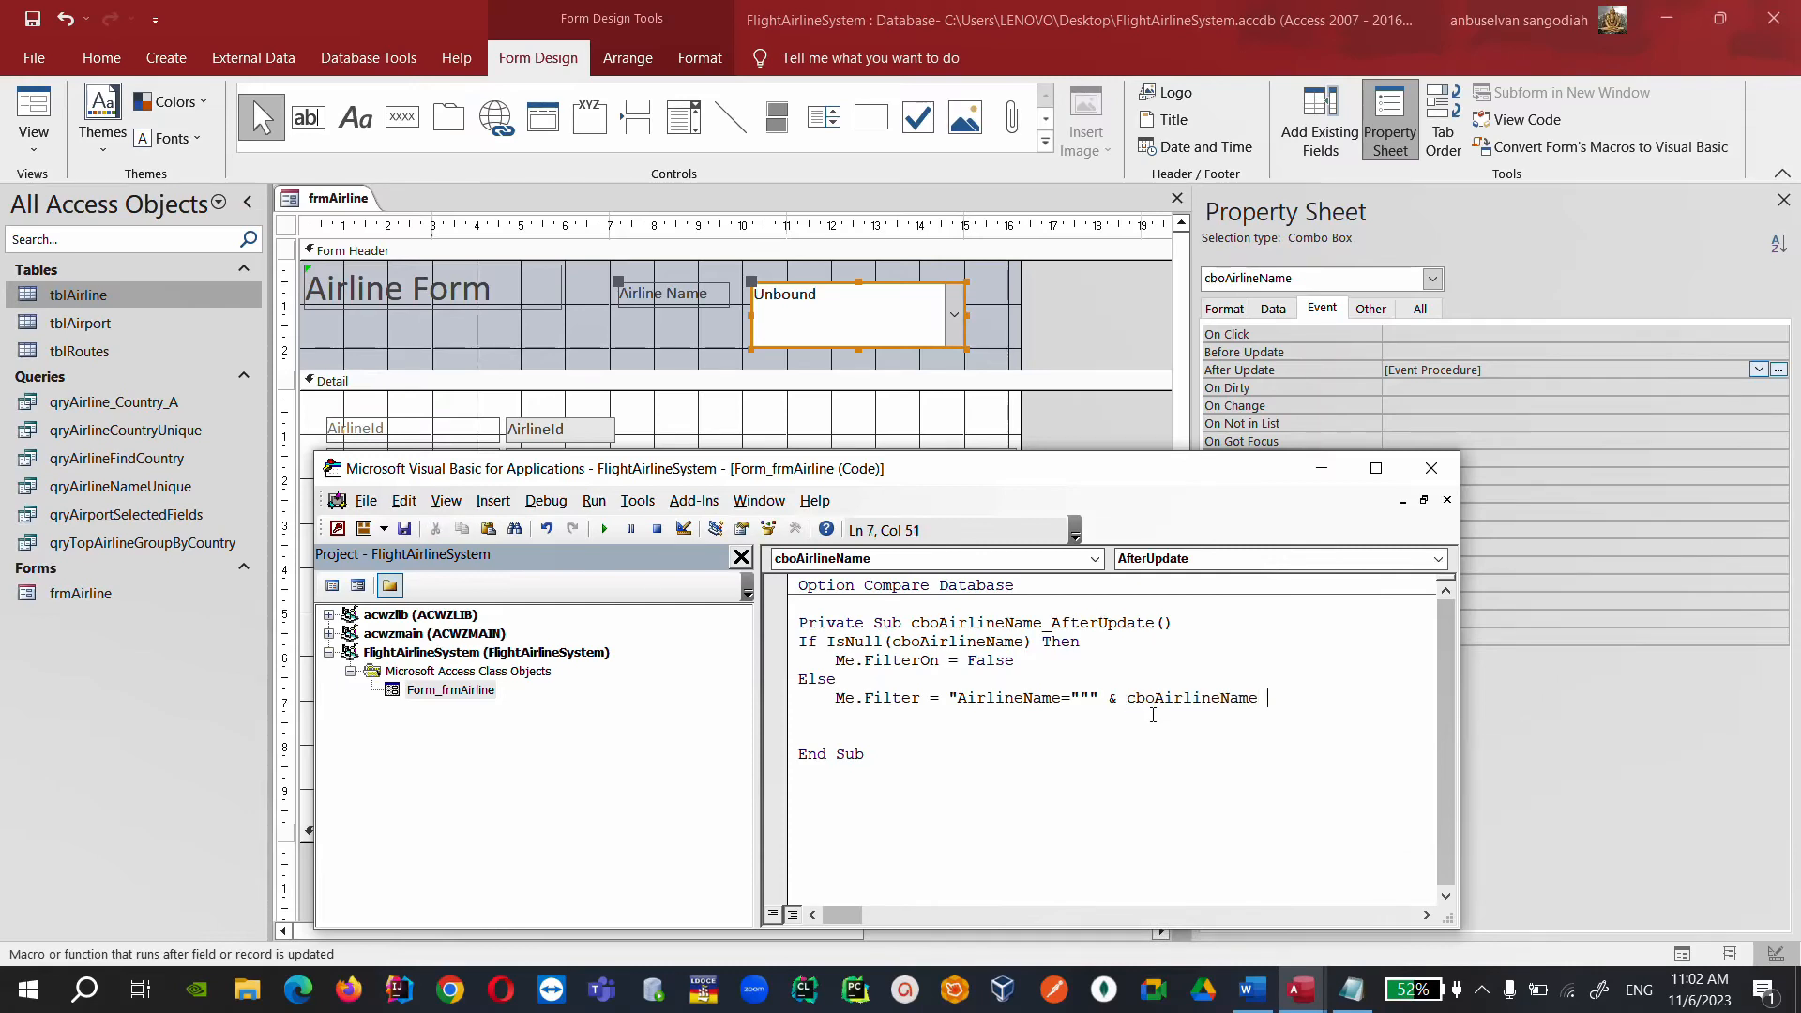
{"action": "type", "text": "& \"\"\"\""}
Add the statement Me.FilterOn = True to the Else branch and close the condition with End If.
{"action": "key", "text": "Return"}
{"action": "type", "text": "Me."}
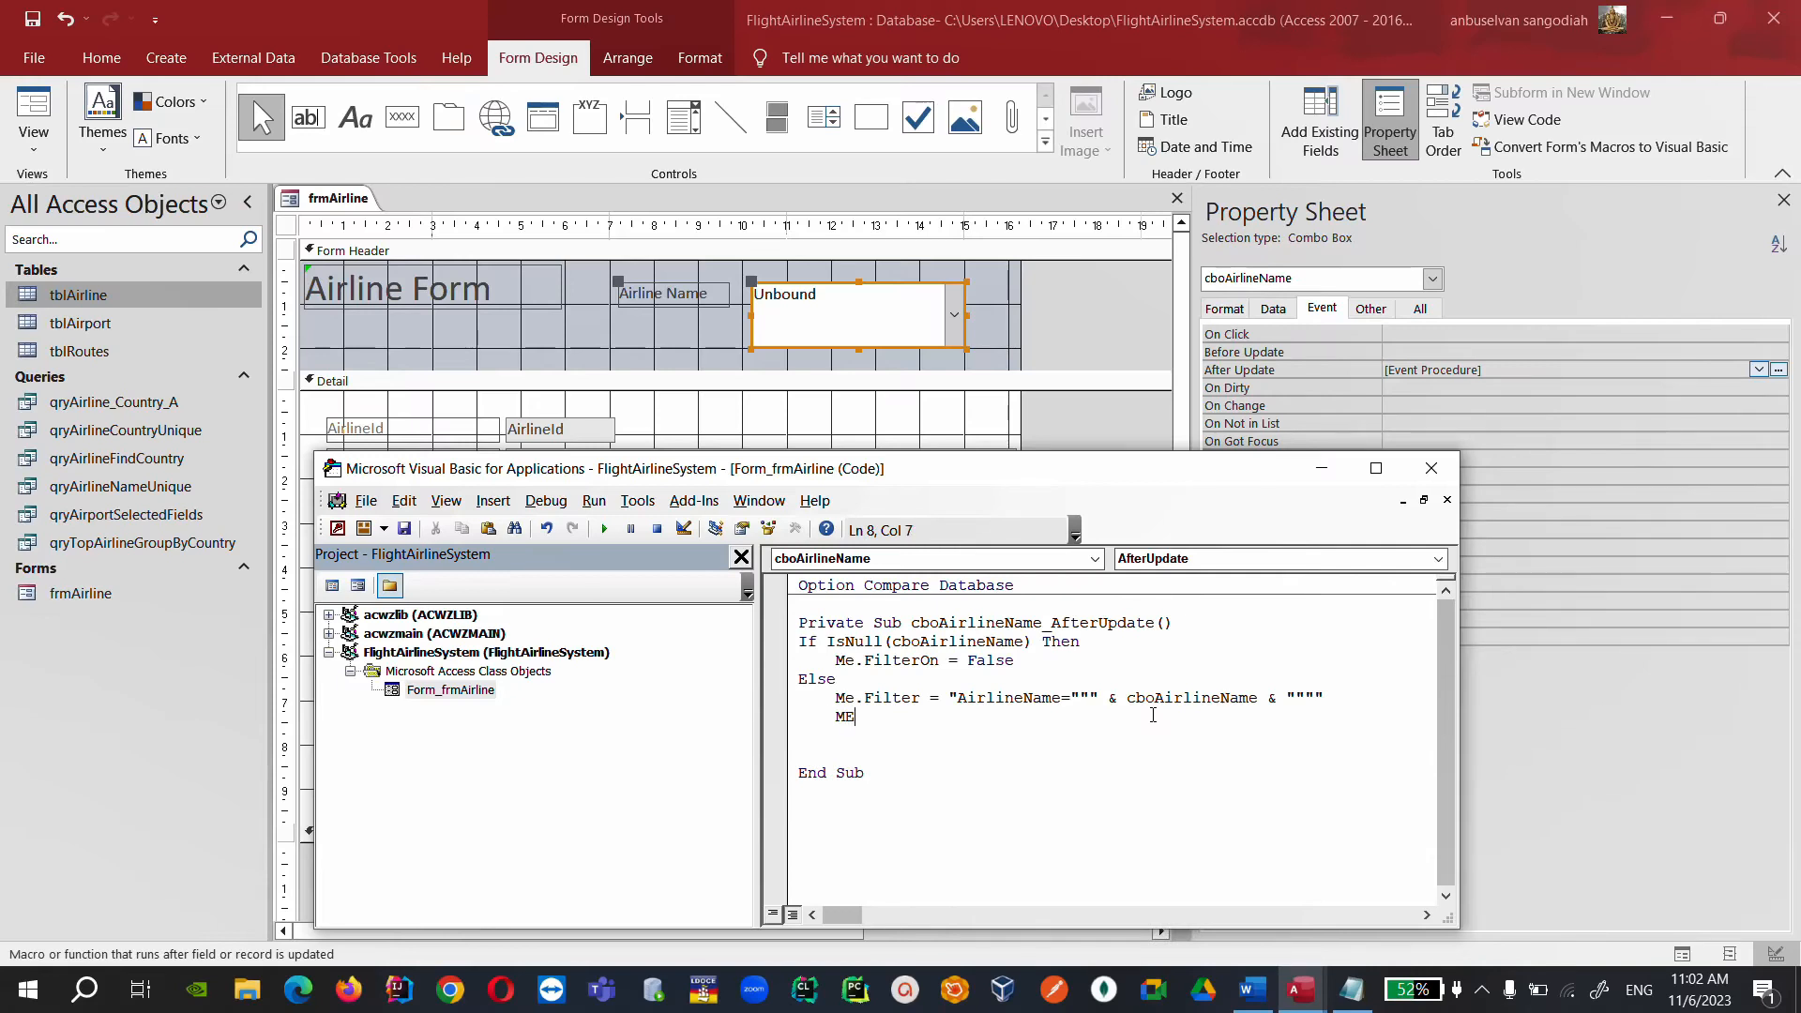
{"action": "type", "text": "FilterOn"}
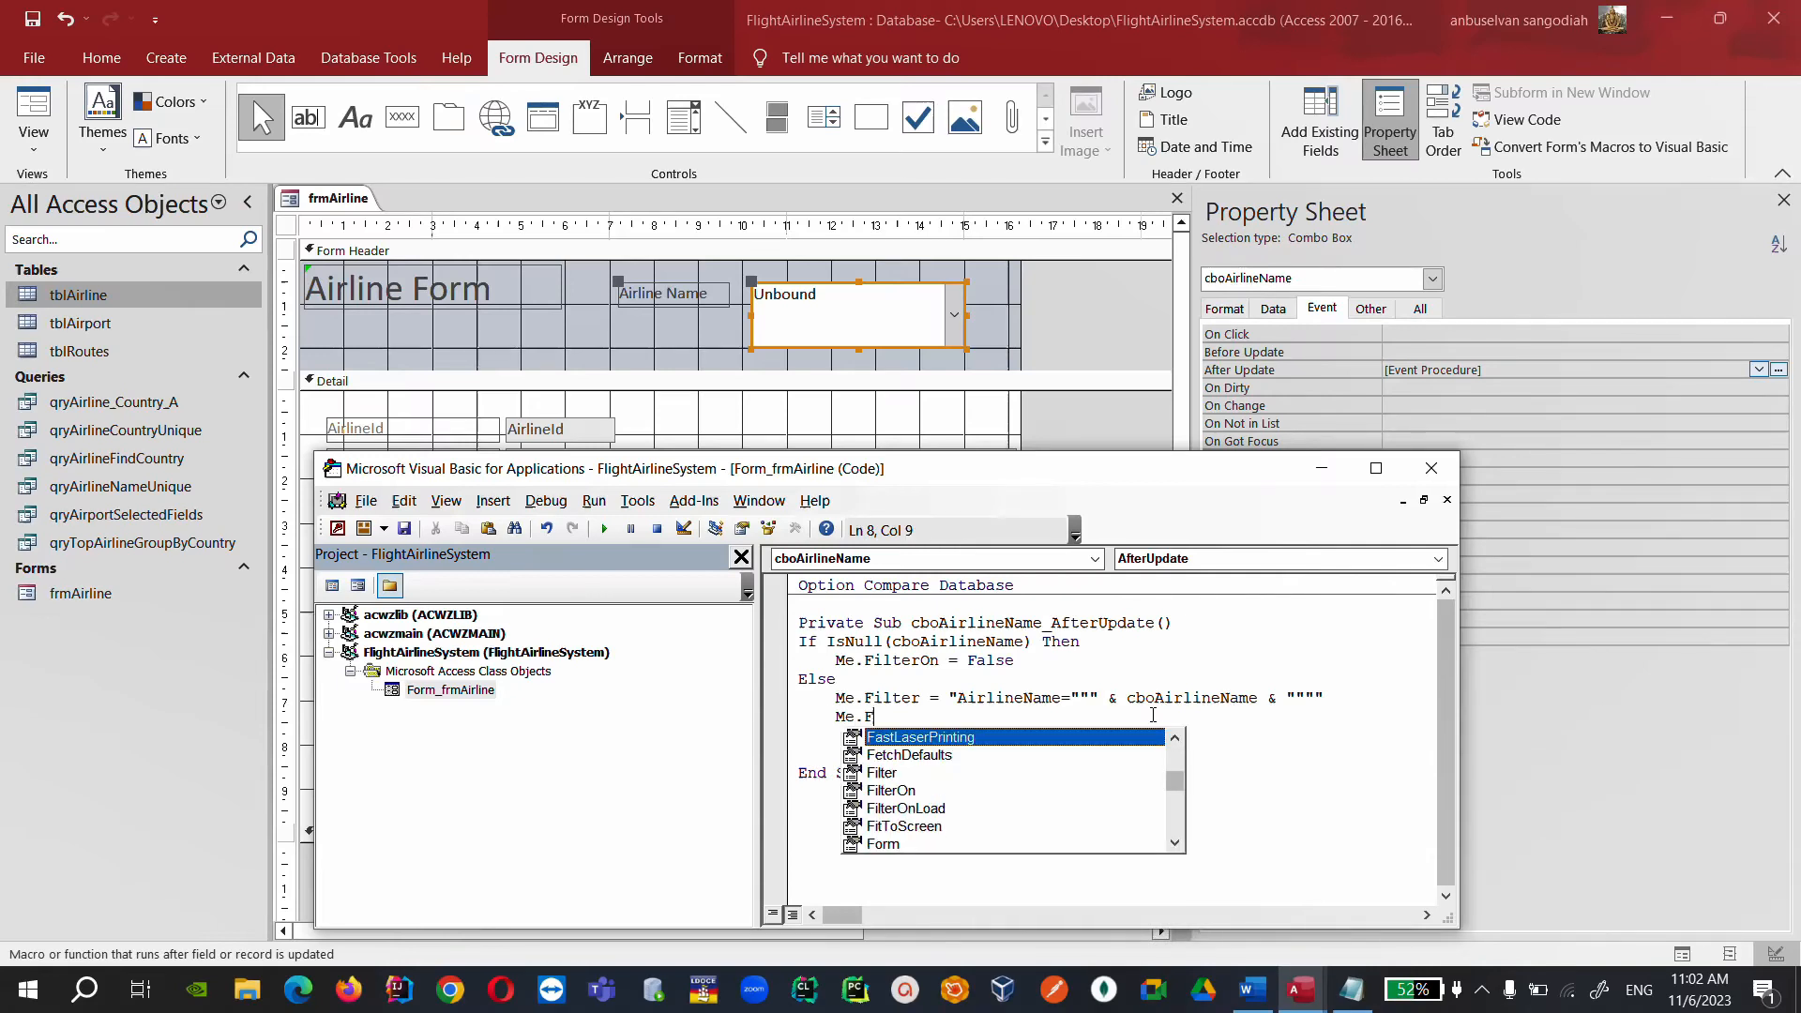
{"action": "key", "text": "Tab"}
{"action": "key", "text": "Home"}
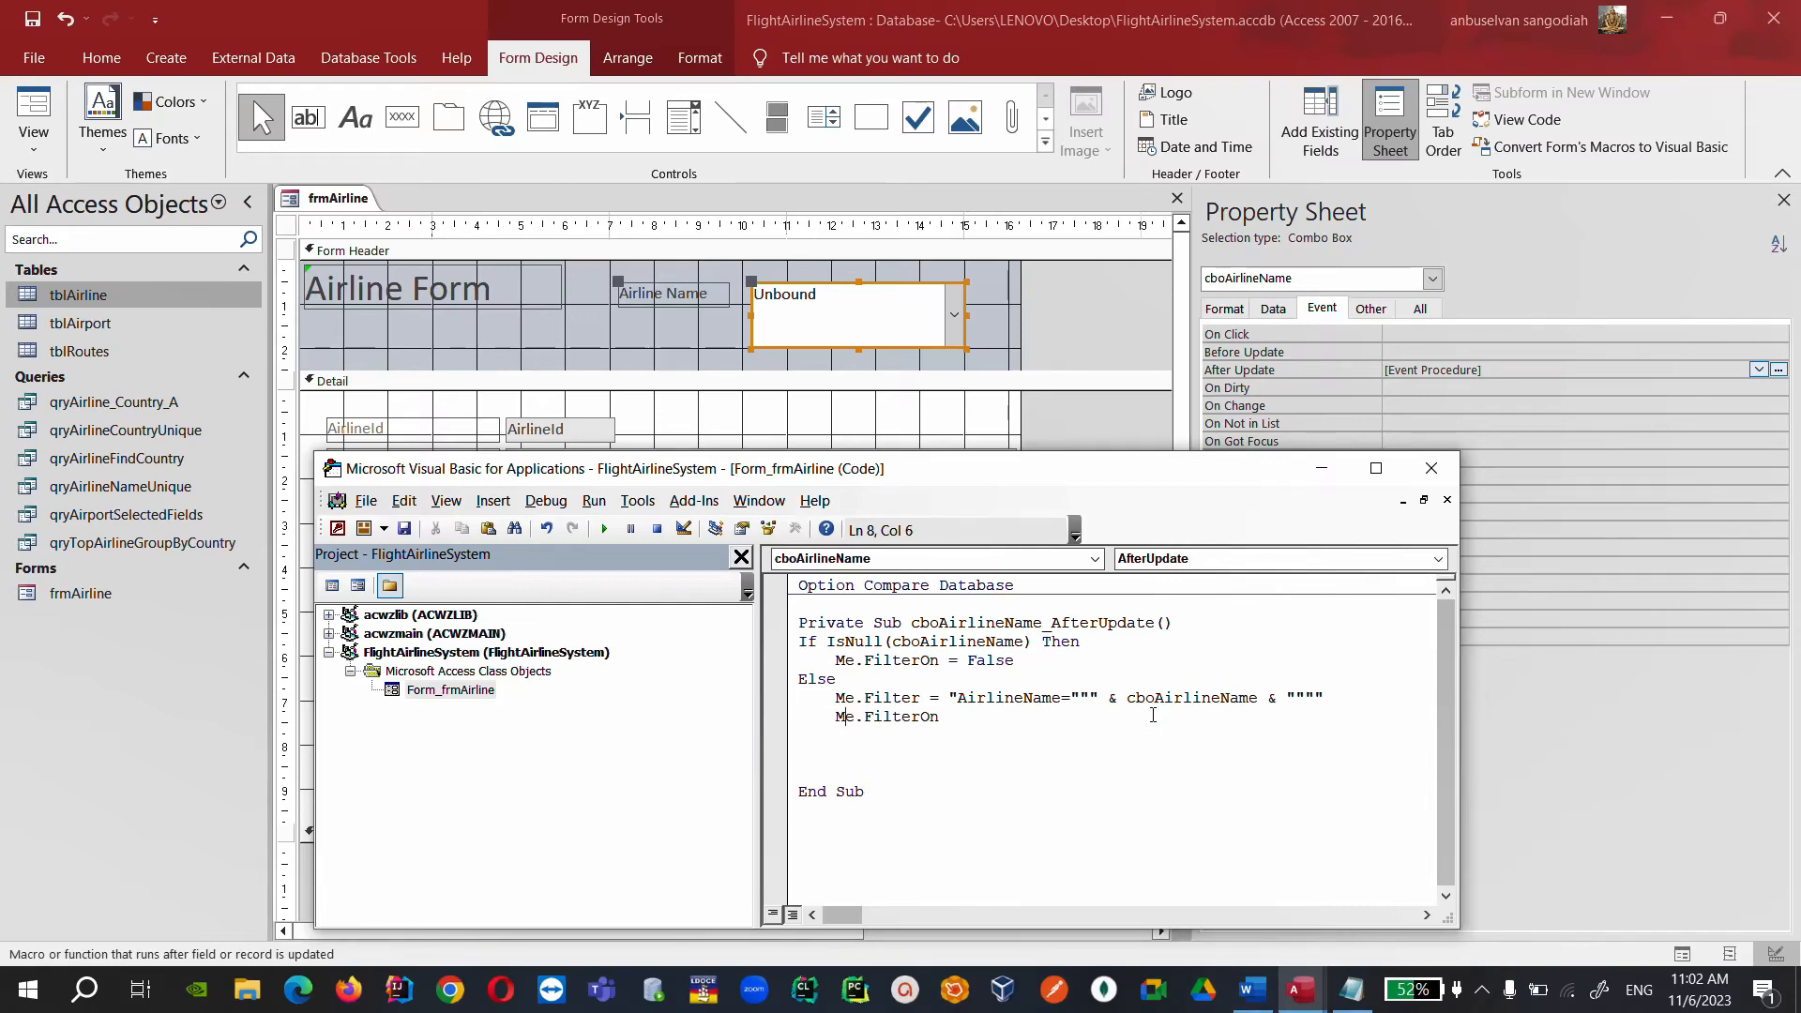
{"action": "key", "text": "End"}
{"action": "type", "text": "="}
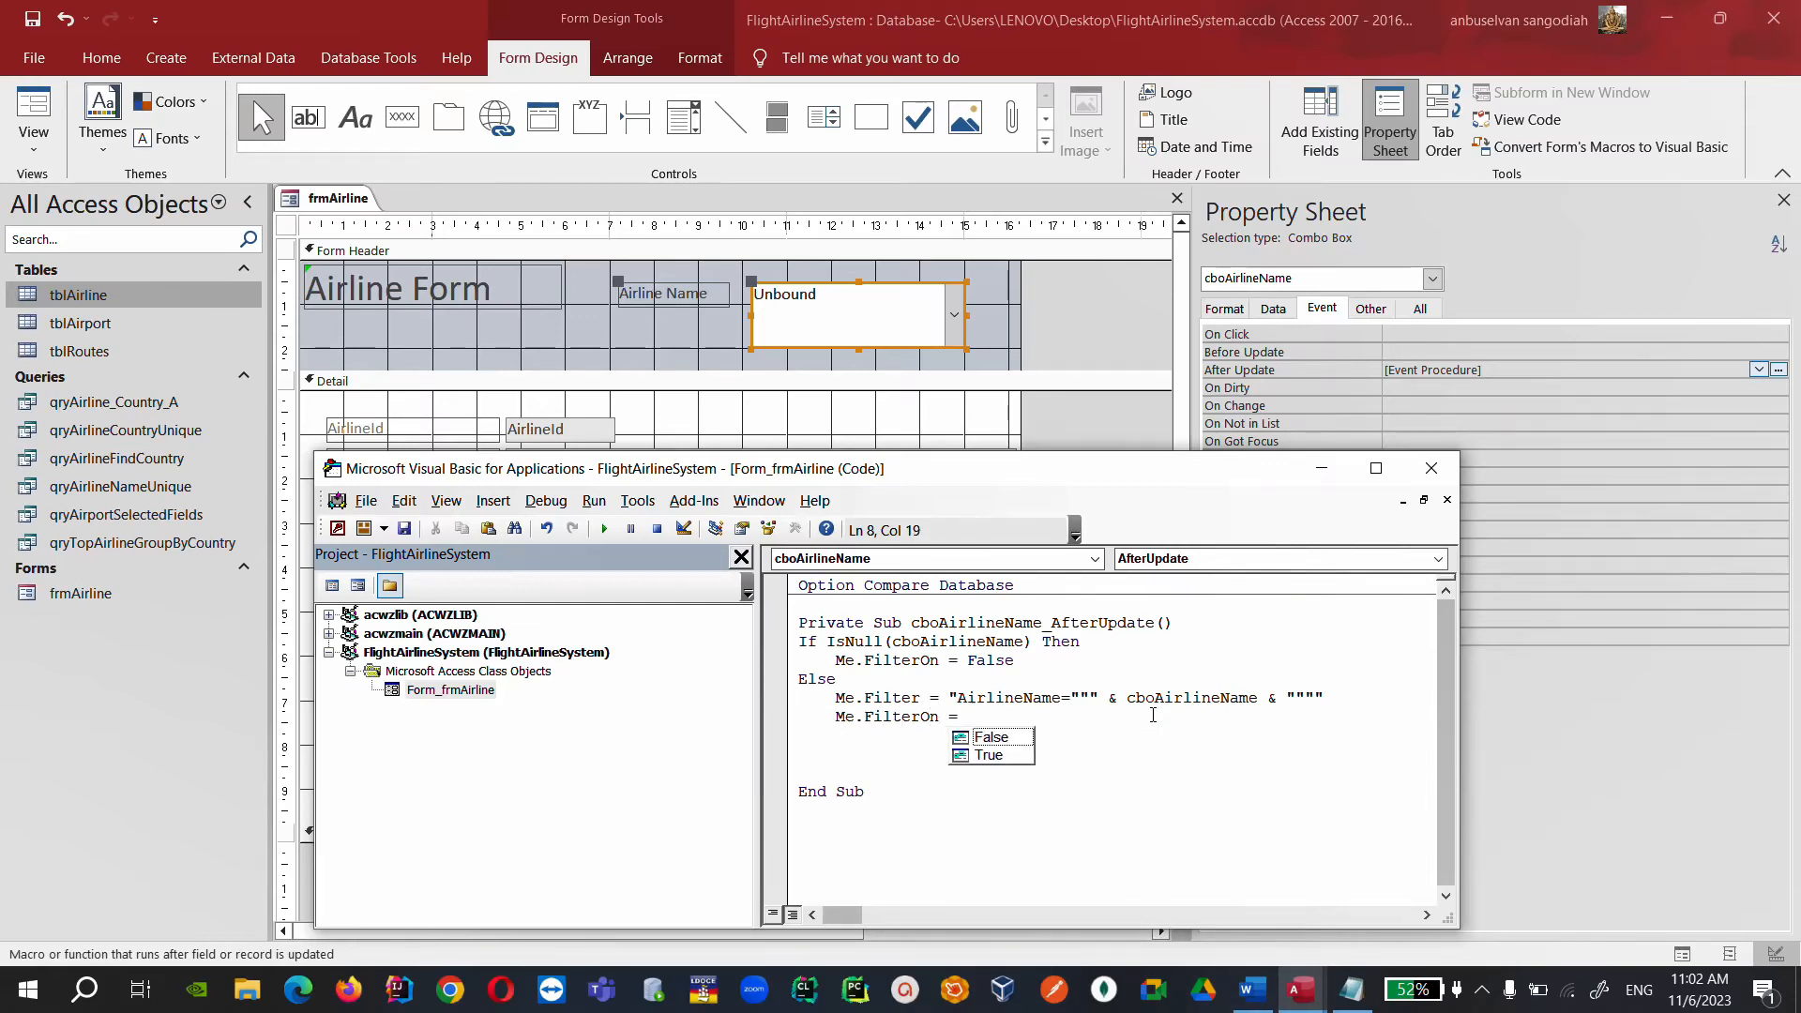
{"action": "key", "text": "Down"}
{"action": "key", "text": "Return"}
{"action": "type", "text": "End If"}
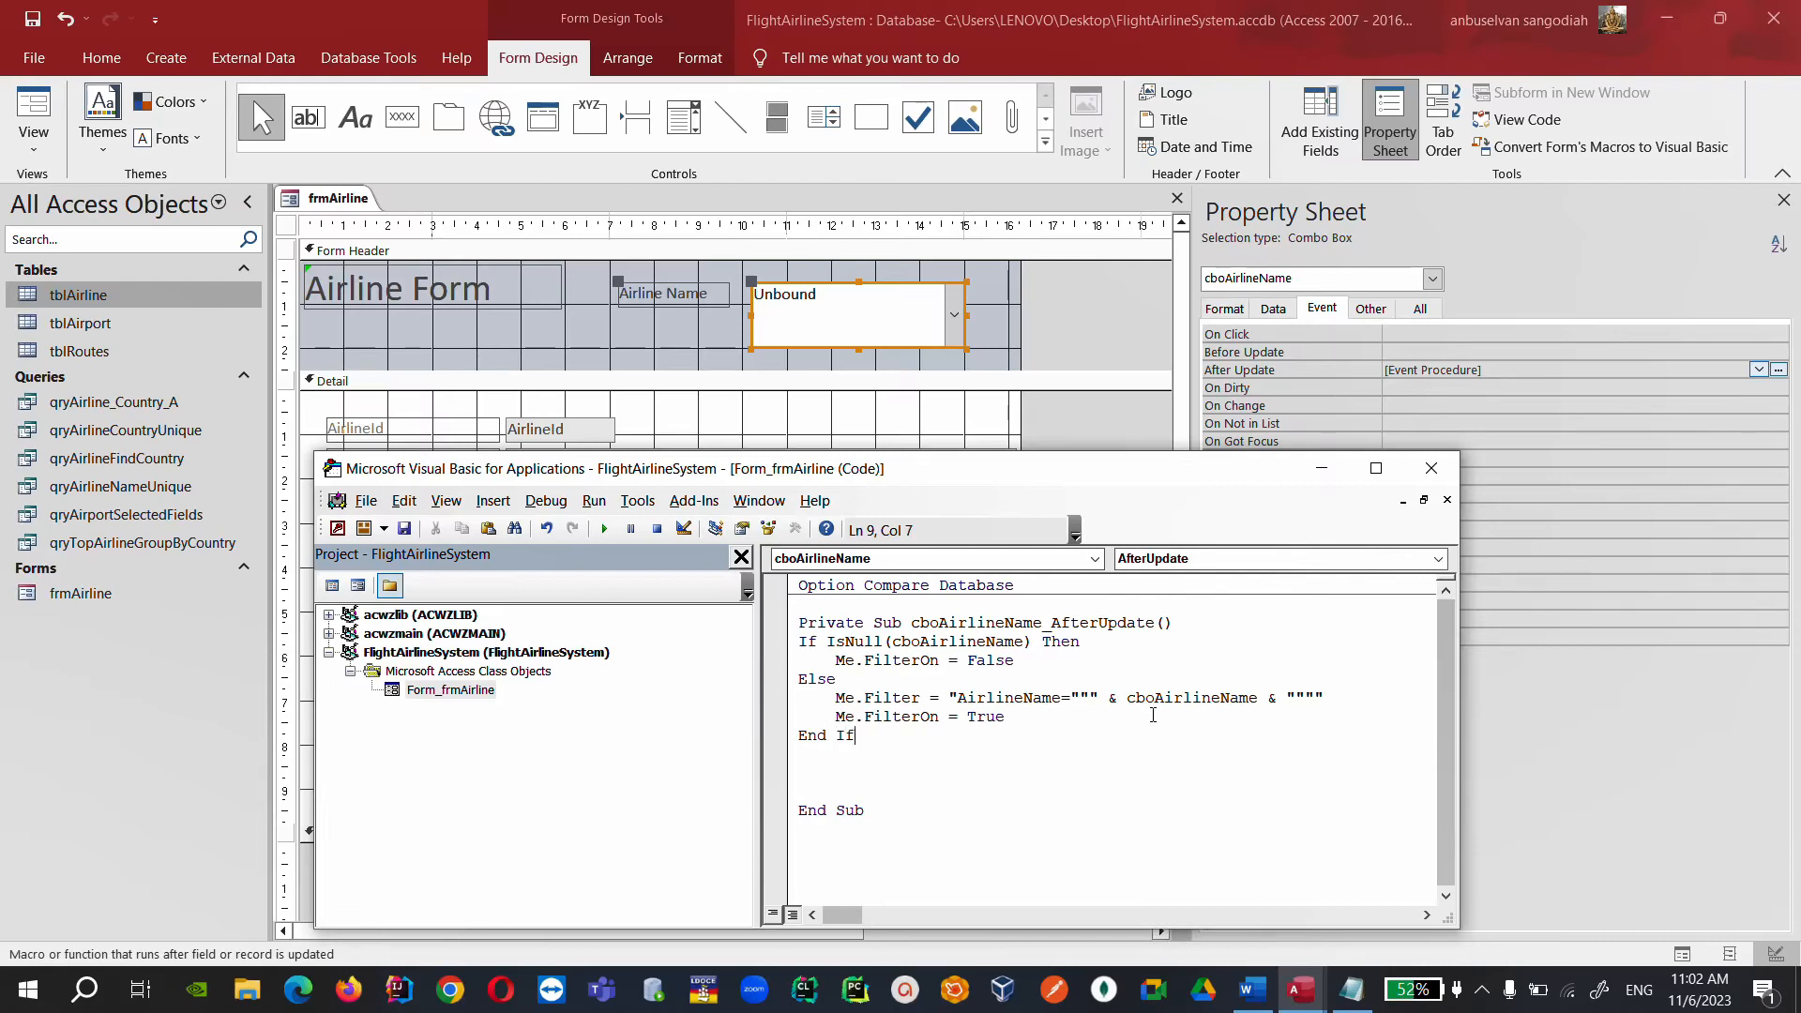
{"action": "key", "text": "Return"}
Return to the form's property sheet and open the Row Source query of cboAirlineName in the Query Builder.
{"action": "left_click_drag", "start_coordinate": [961, 473], "coordinate": [852, 555]}
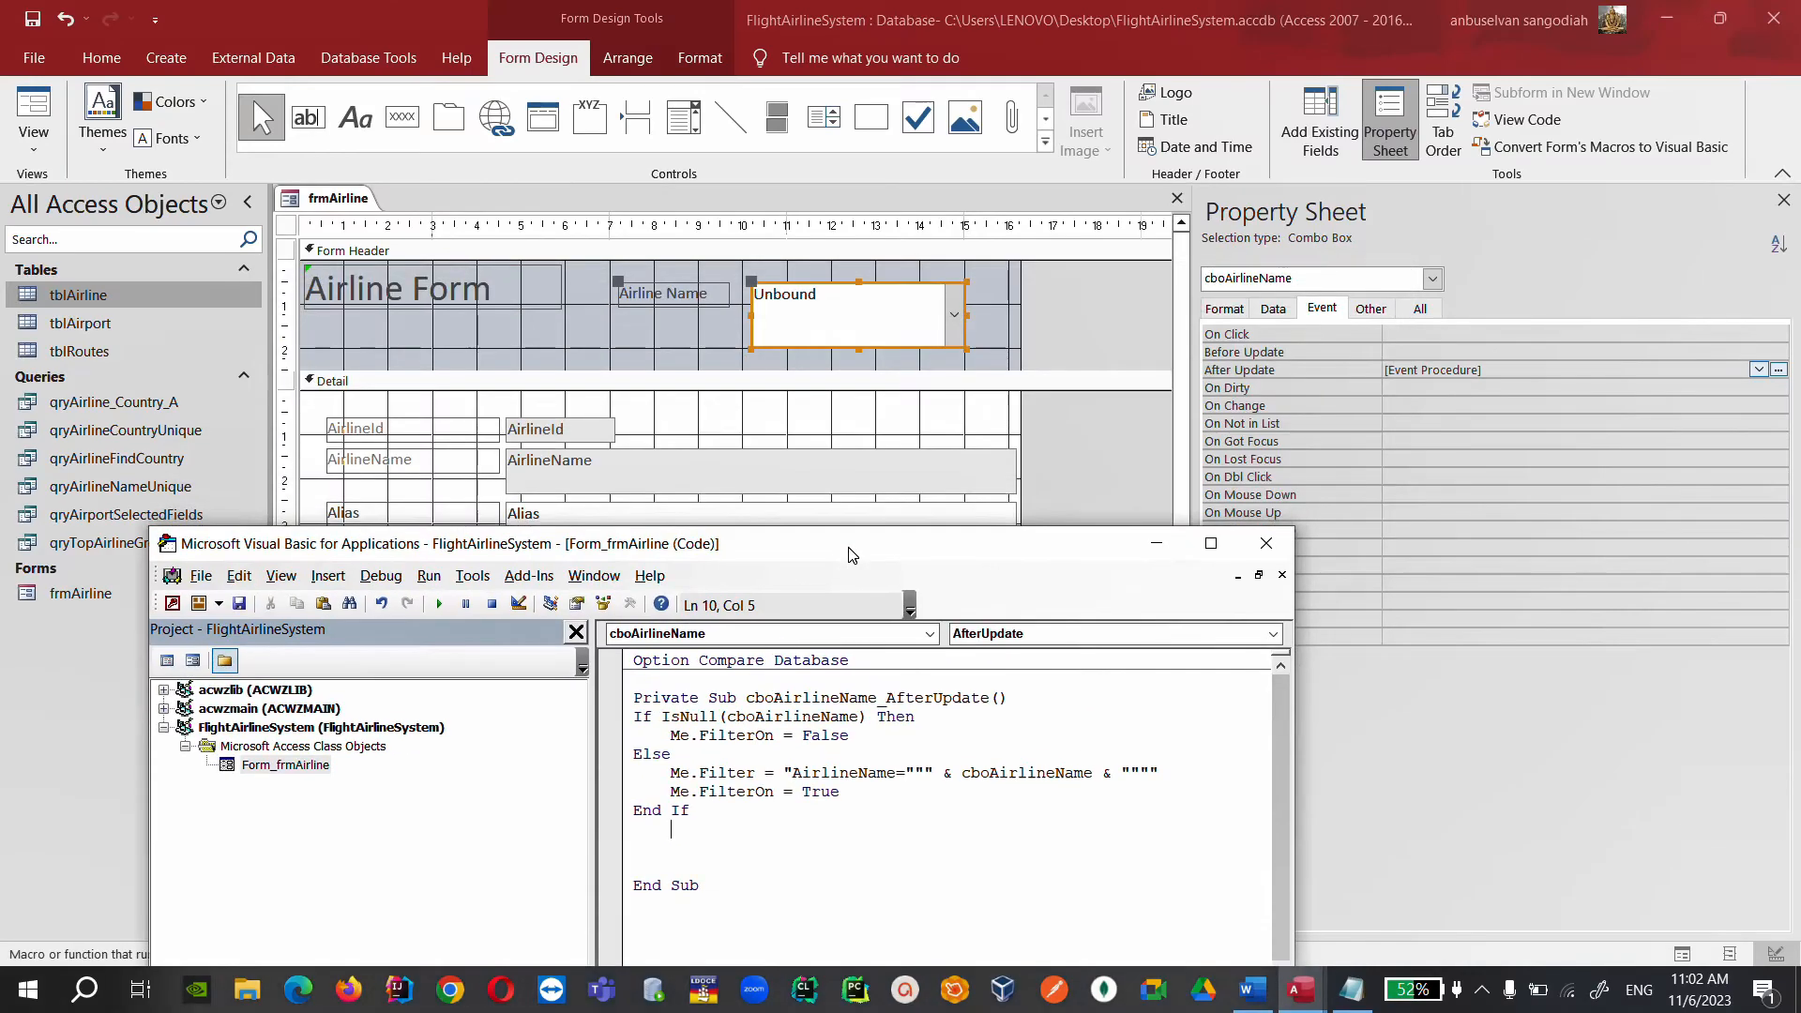
{"action": "left_click", "coordinate": [1420, 309]}
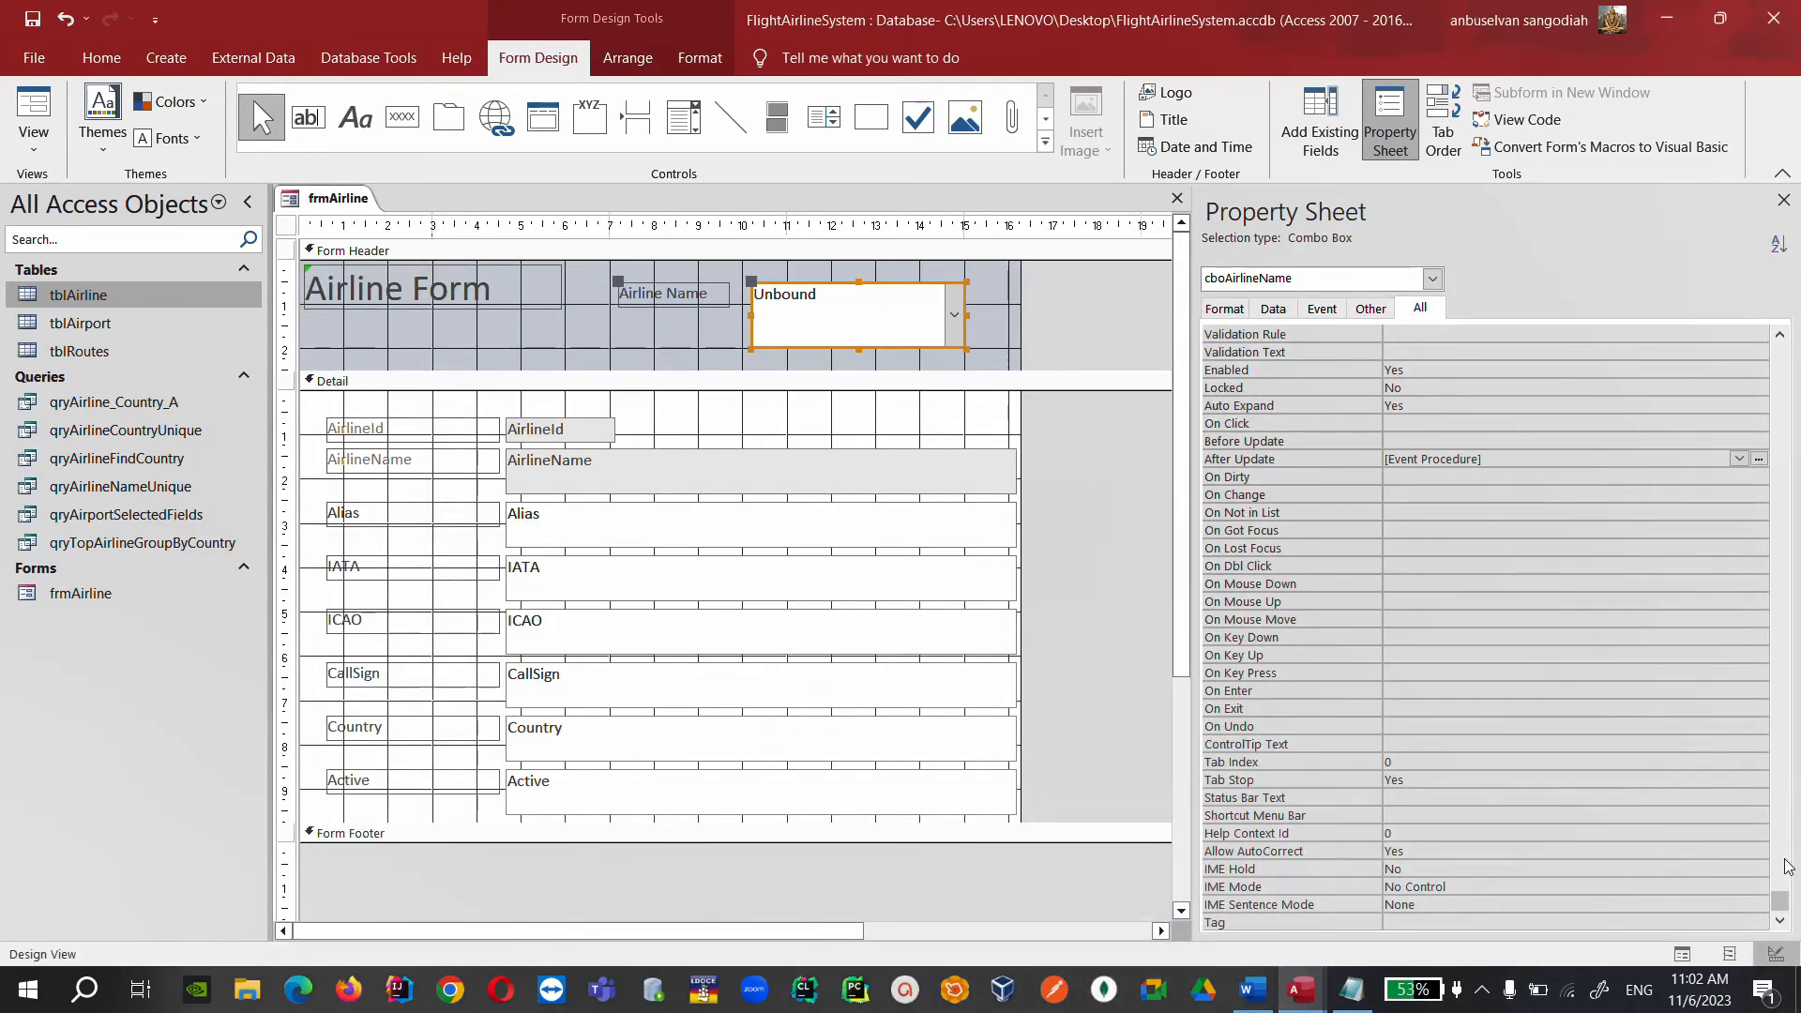
{"action": "left_click_drag", "start_coordinate": [1779, 901], "coordinate": [1781, 339]}
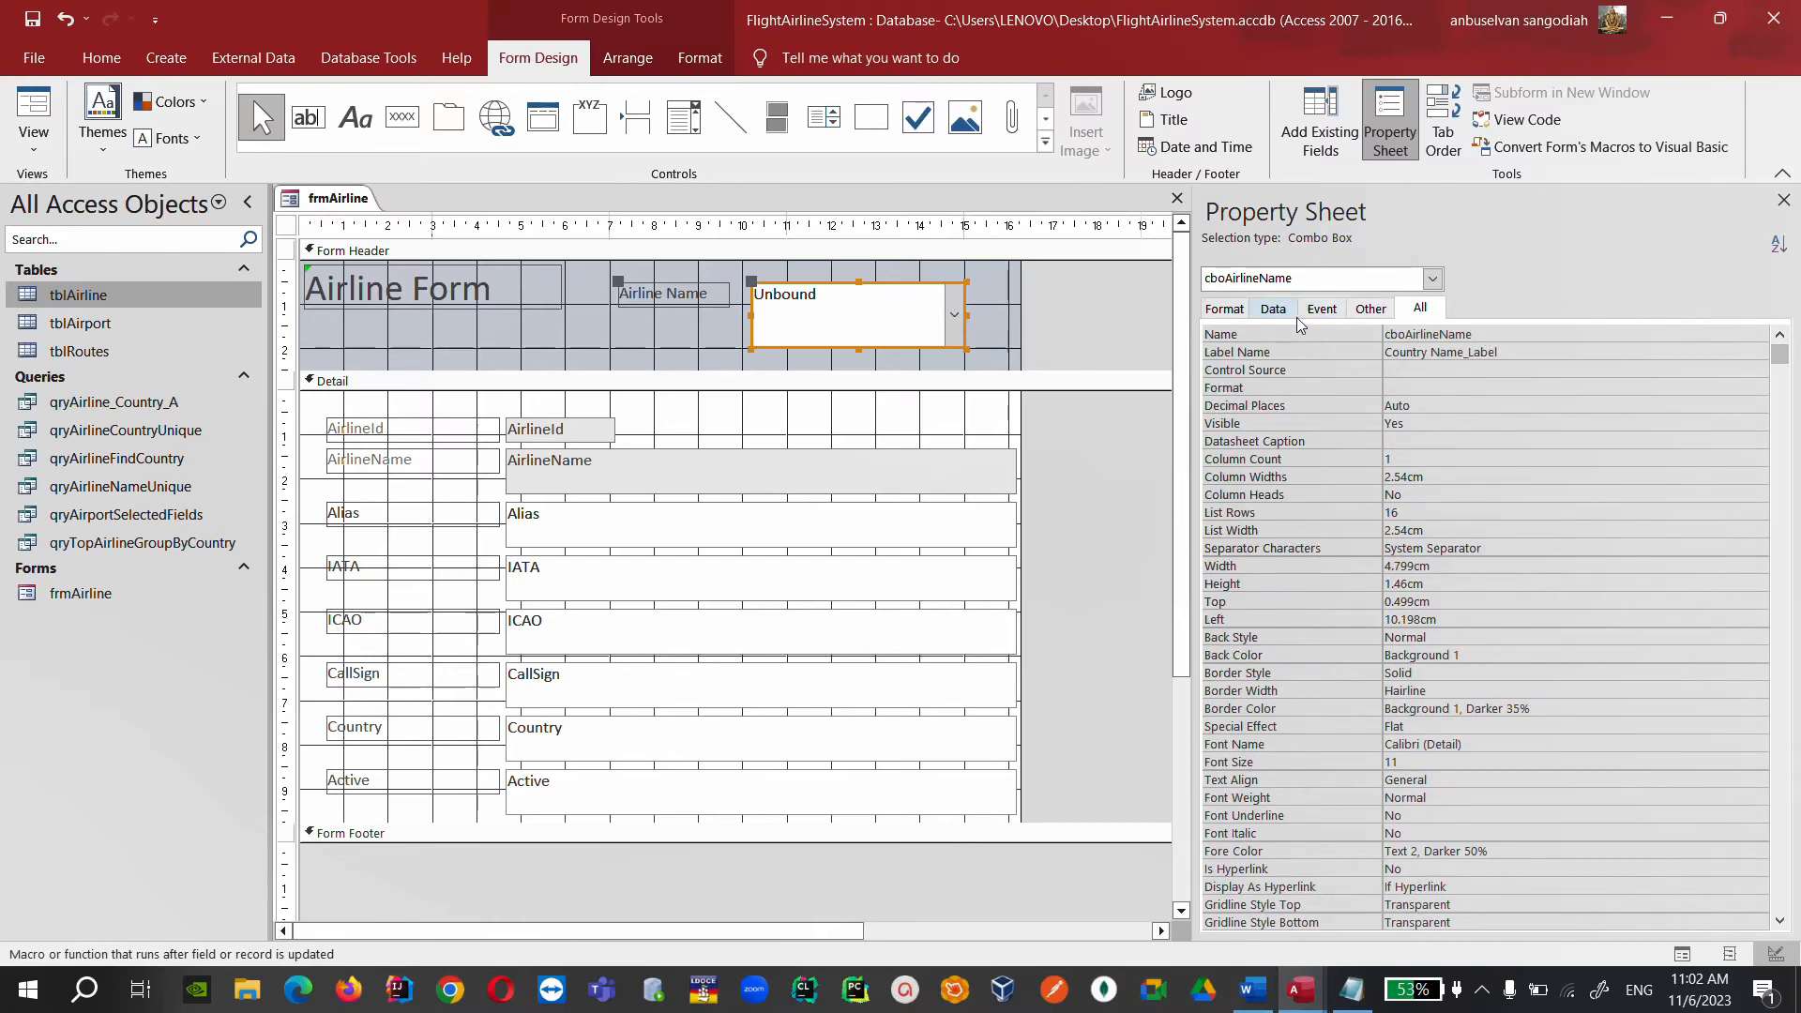
{"action": "left_click", "coordinate": [1273, 309]}
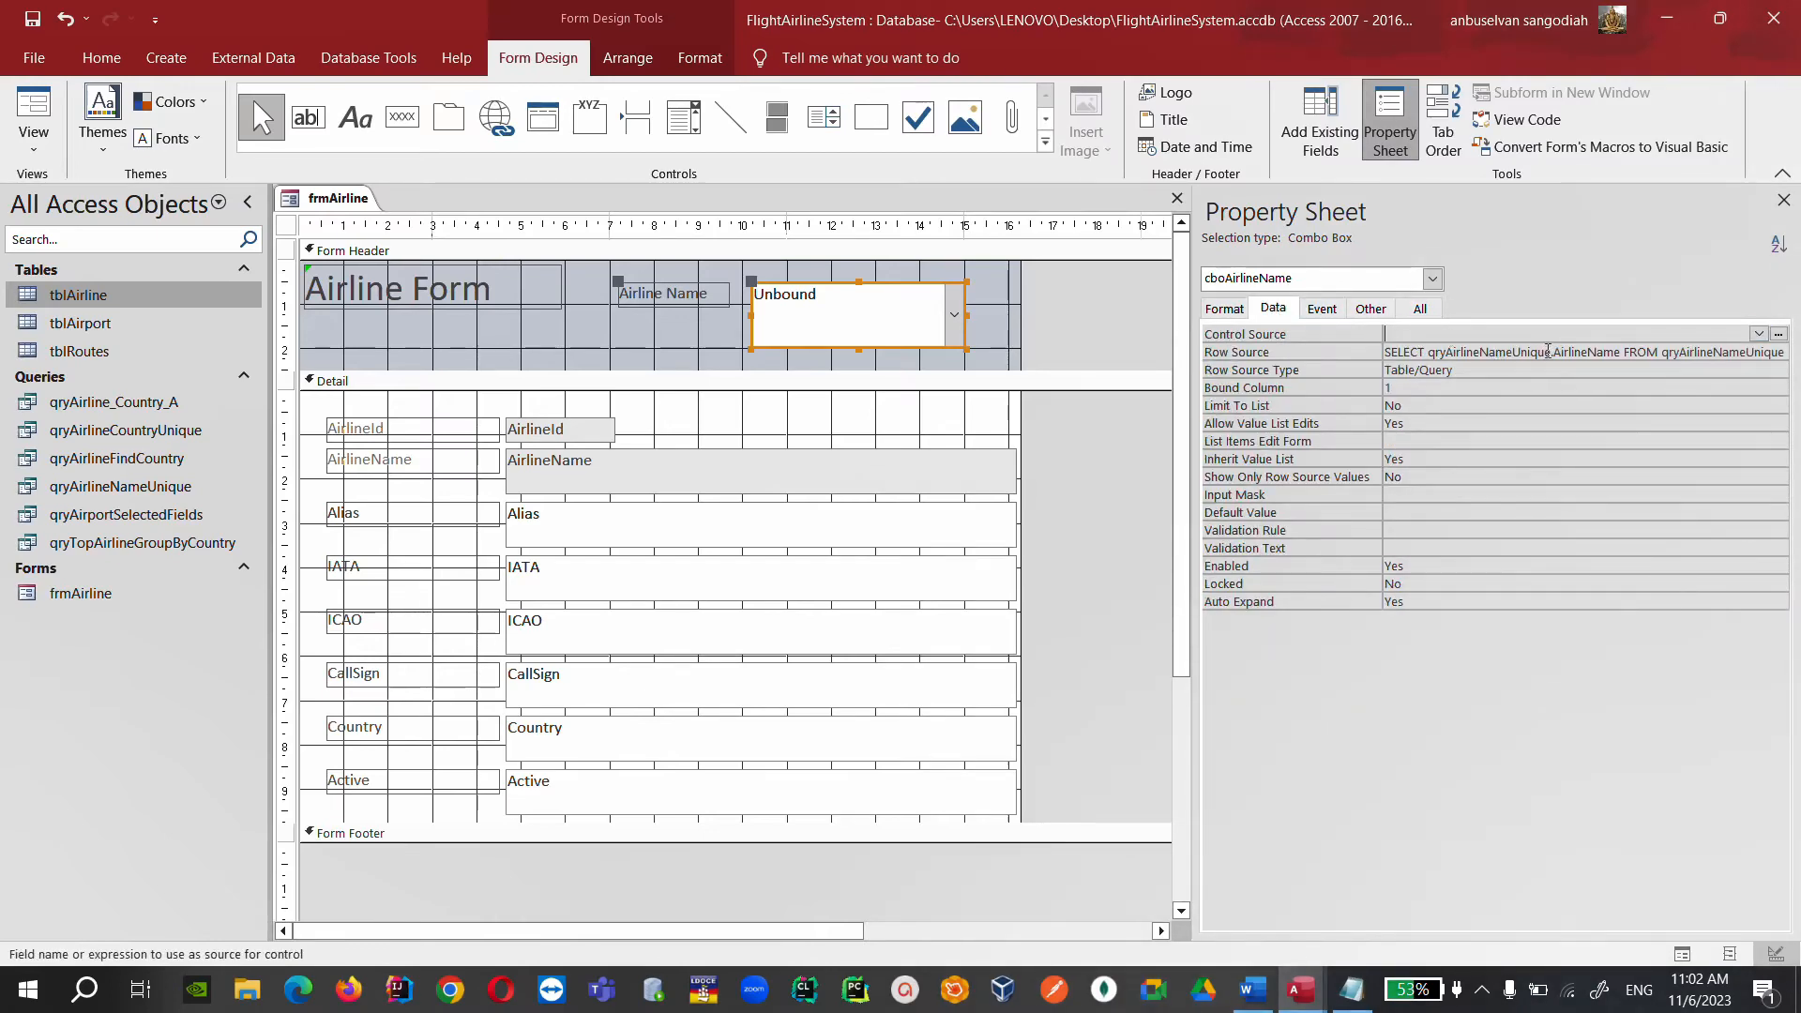
{"action": "left_click", "coordinate": [1547, 352]}
{"action": "left_click", "coordinate": [1778, 353]}
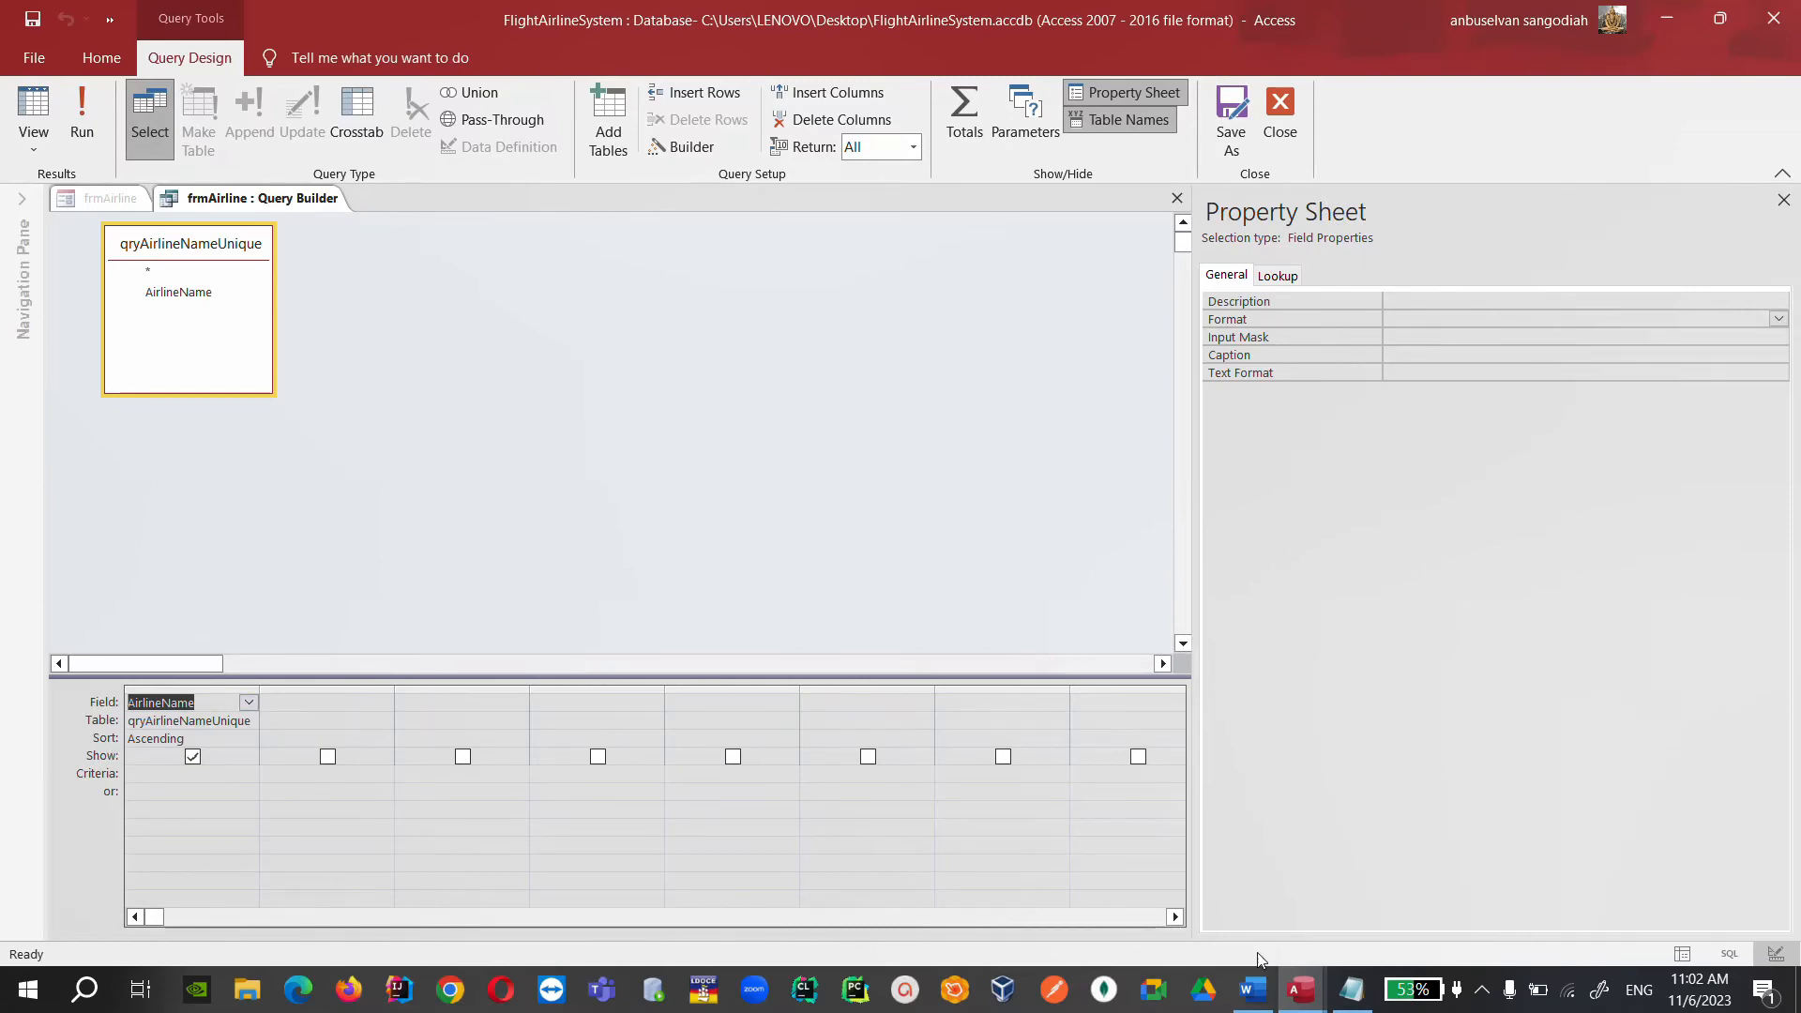
Compare the query's AirlineName field with the field name in the Me.Filter line, and close the Query Builder.
{"action": "mouse_move", "coordinate": [1301, 987]}
{"action": "left_click", "coordinate": [1359, 862]}
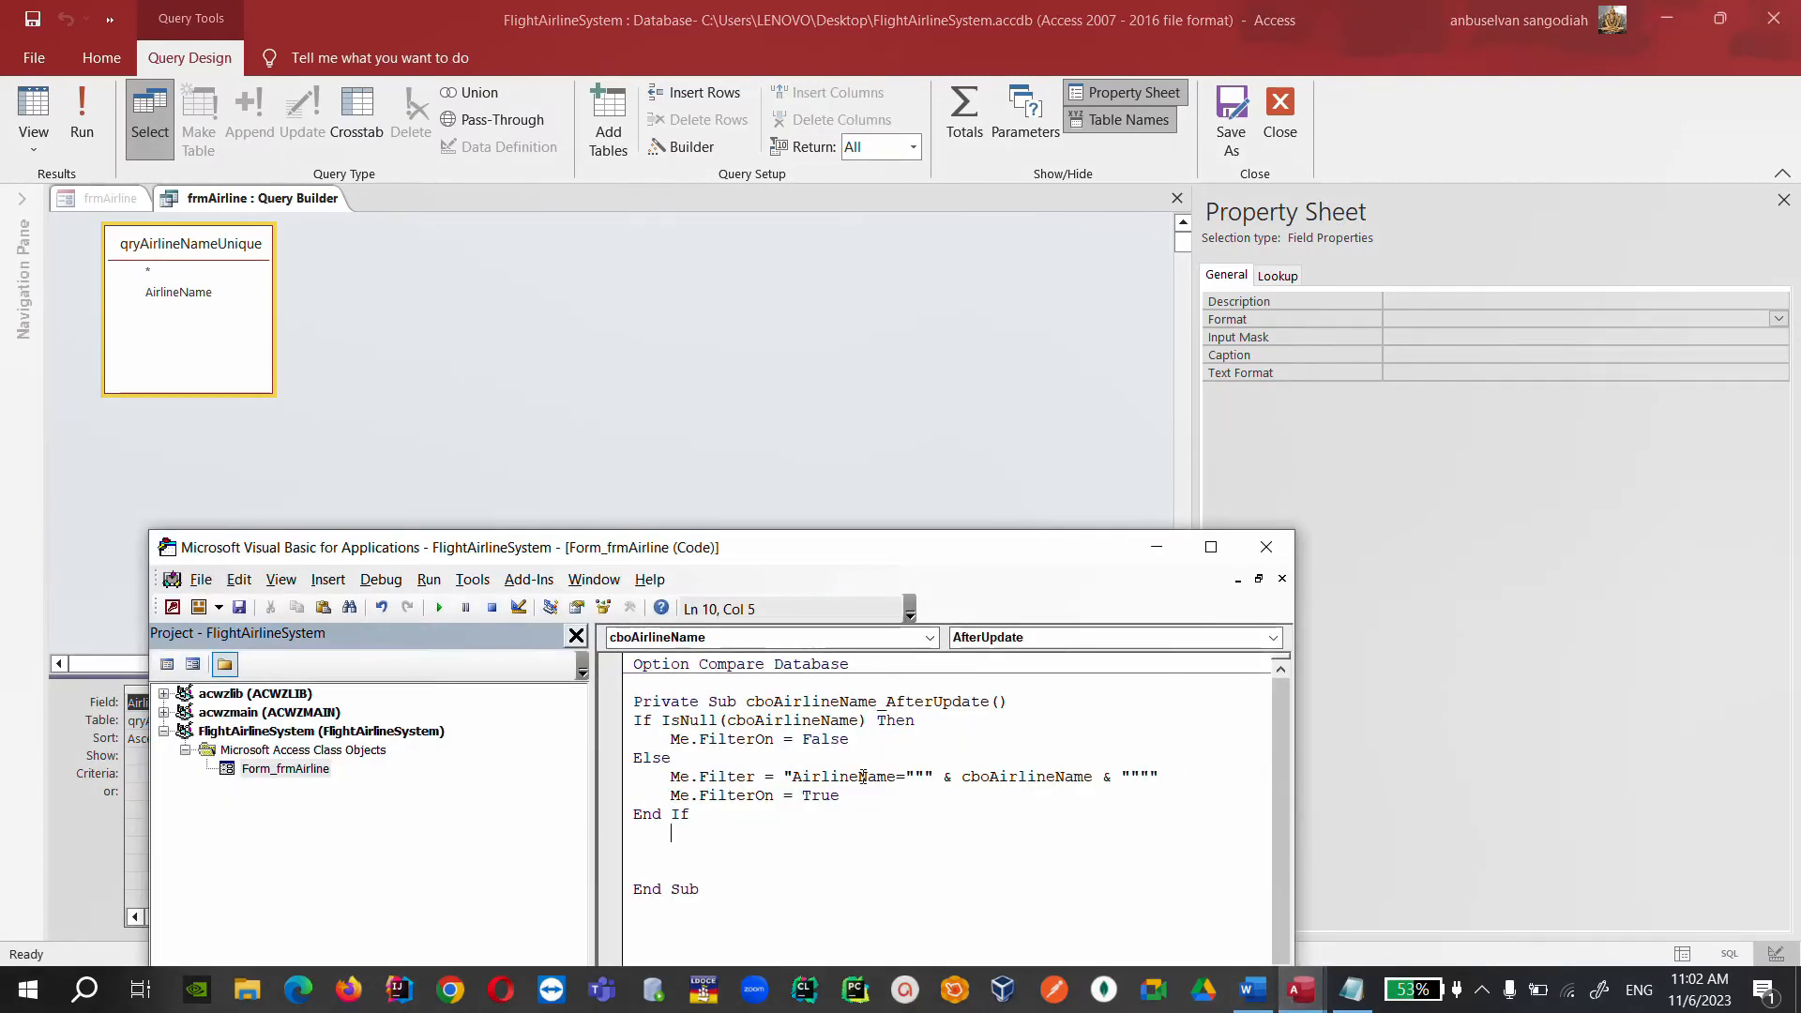
{"action": "left_click_drag", "start_coordinate": [794, 776], "coordinate": [896, 776]}
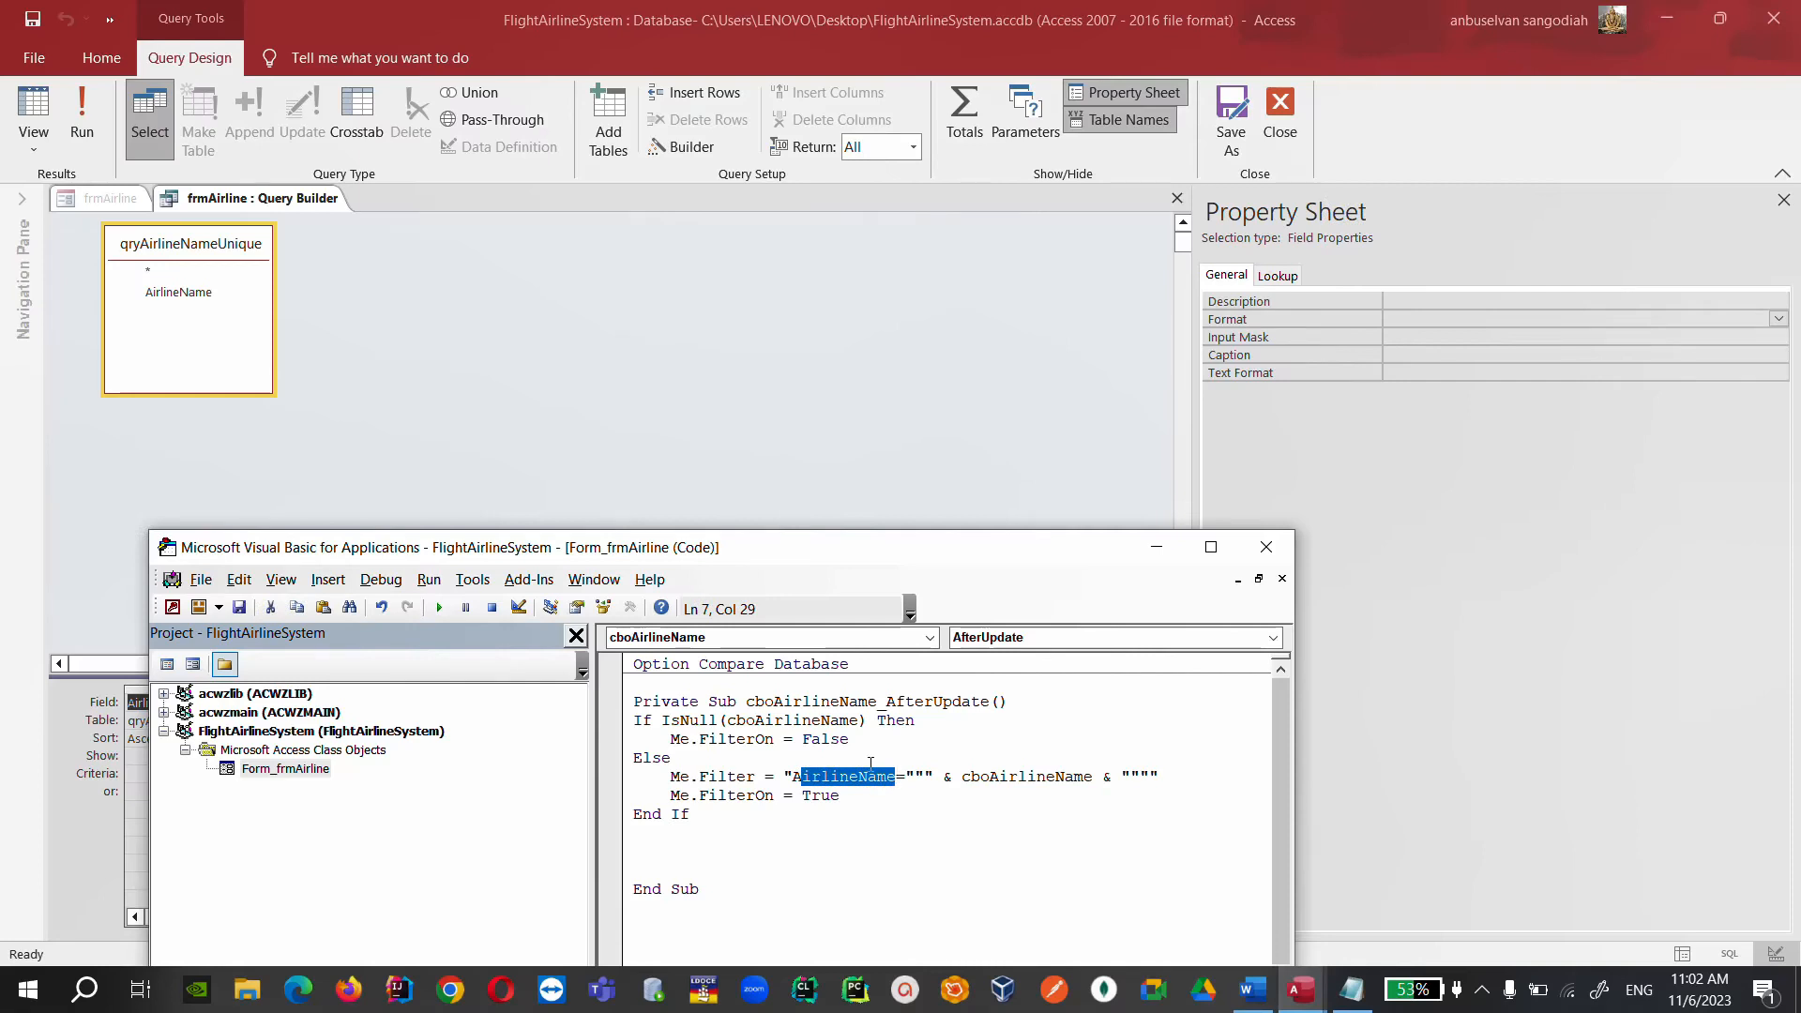
{"action": "key", "text": "Up"}
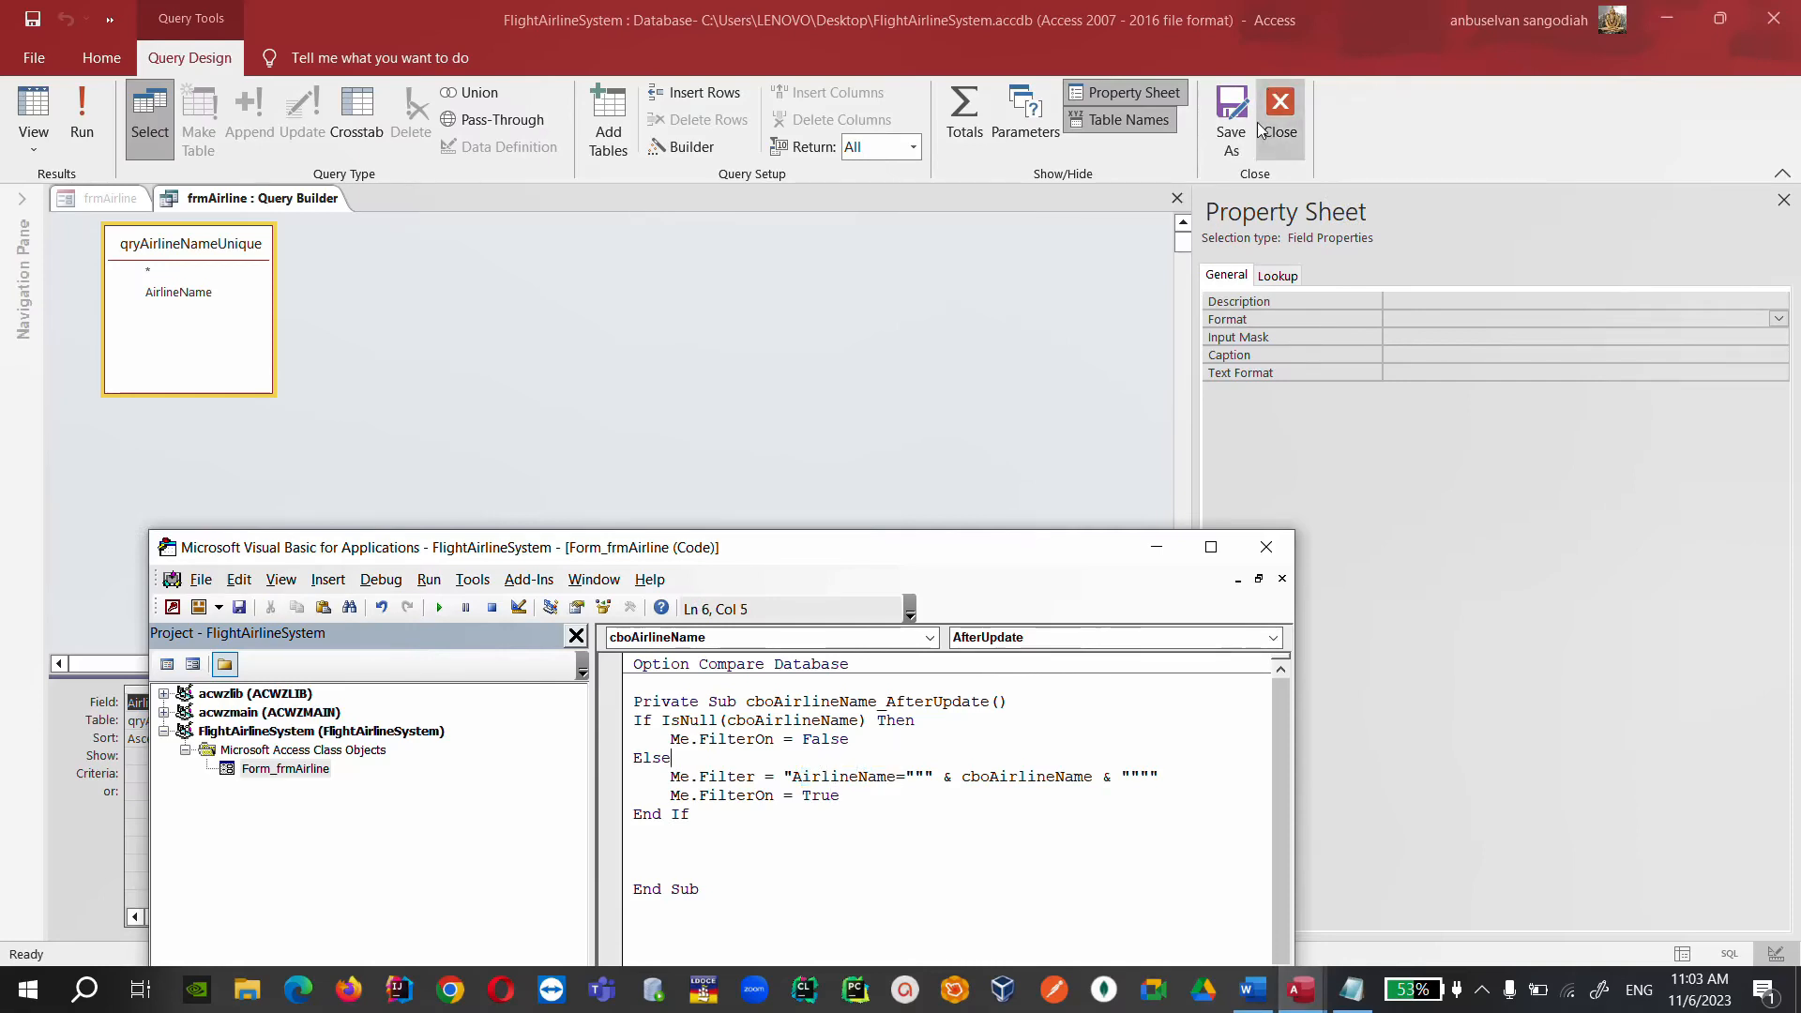
{"action": "left_click", "coordinate": [1177, 198]}
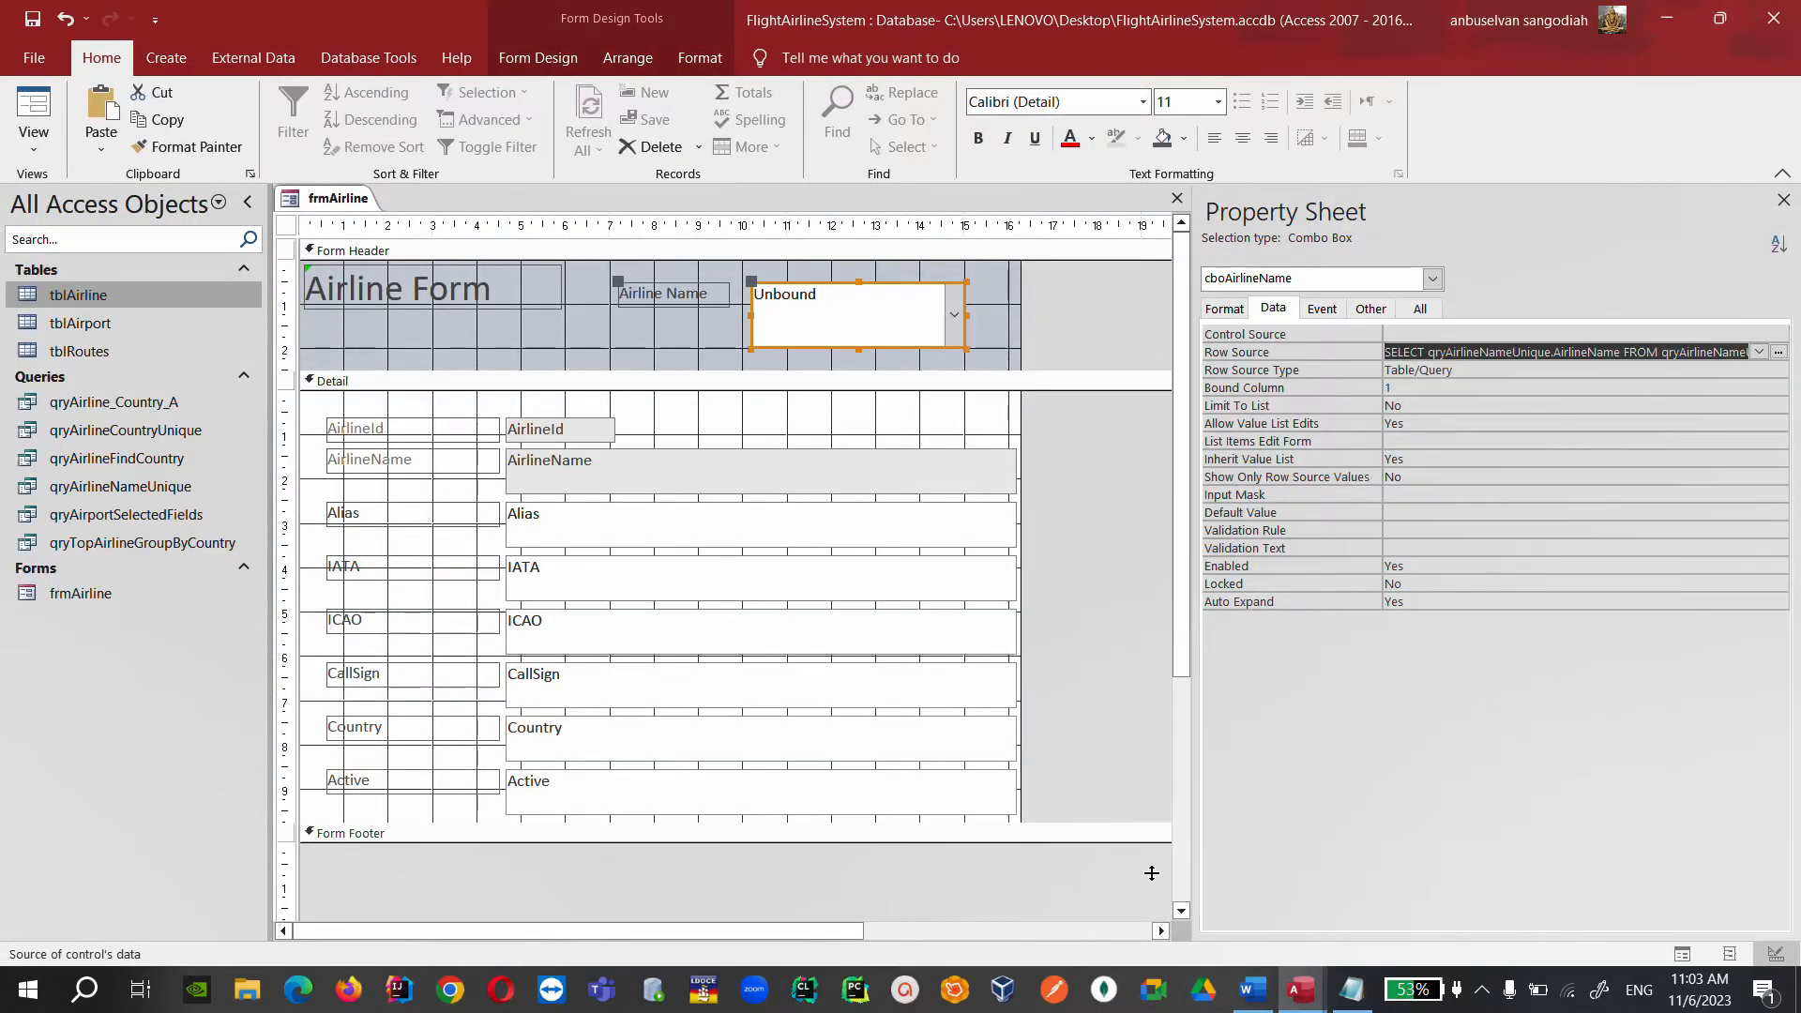
Return to the form's code and create a Change event procedure for cboAirlineName.
{"action": "mouse_move", "coordinate": [1299, 994]}
{"action": "left_click", "coordinate": [1435, 881]}
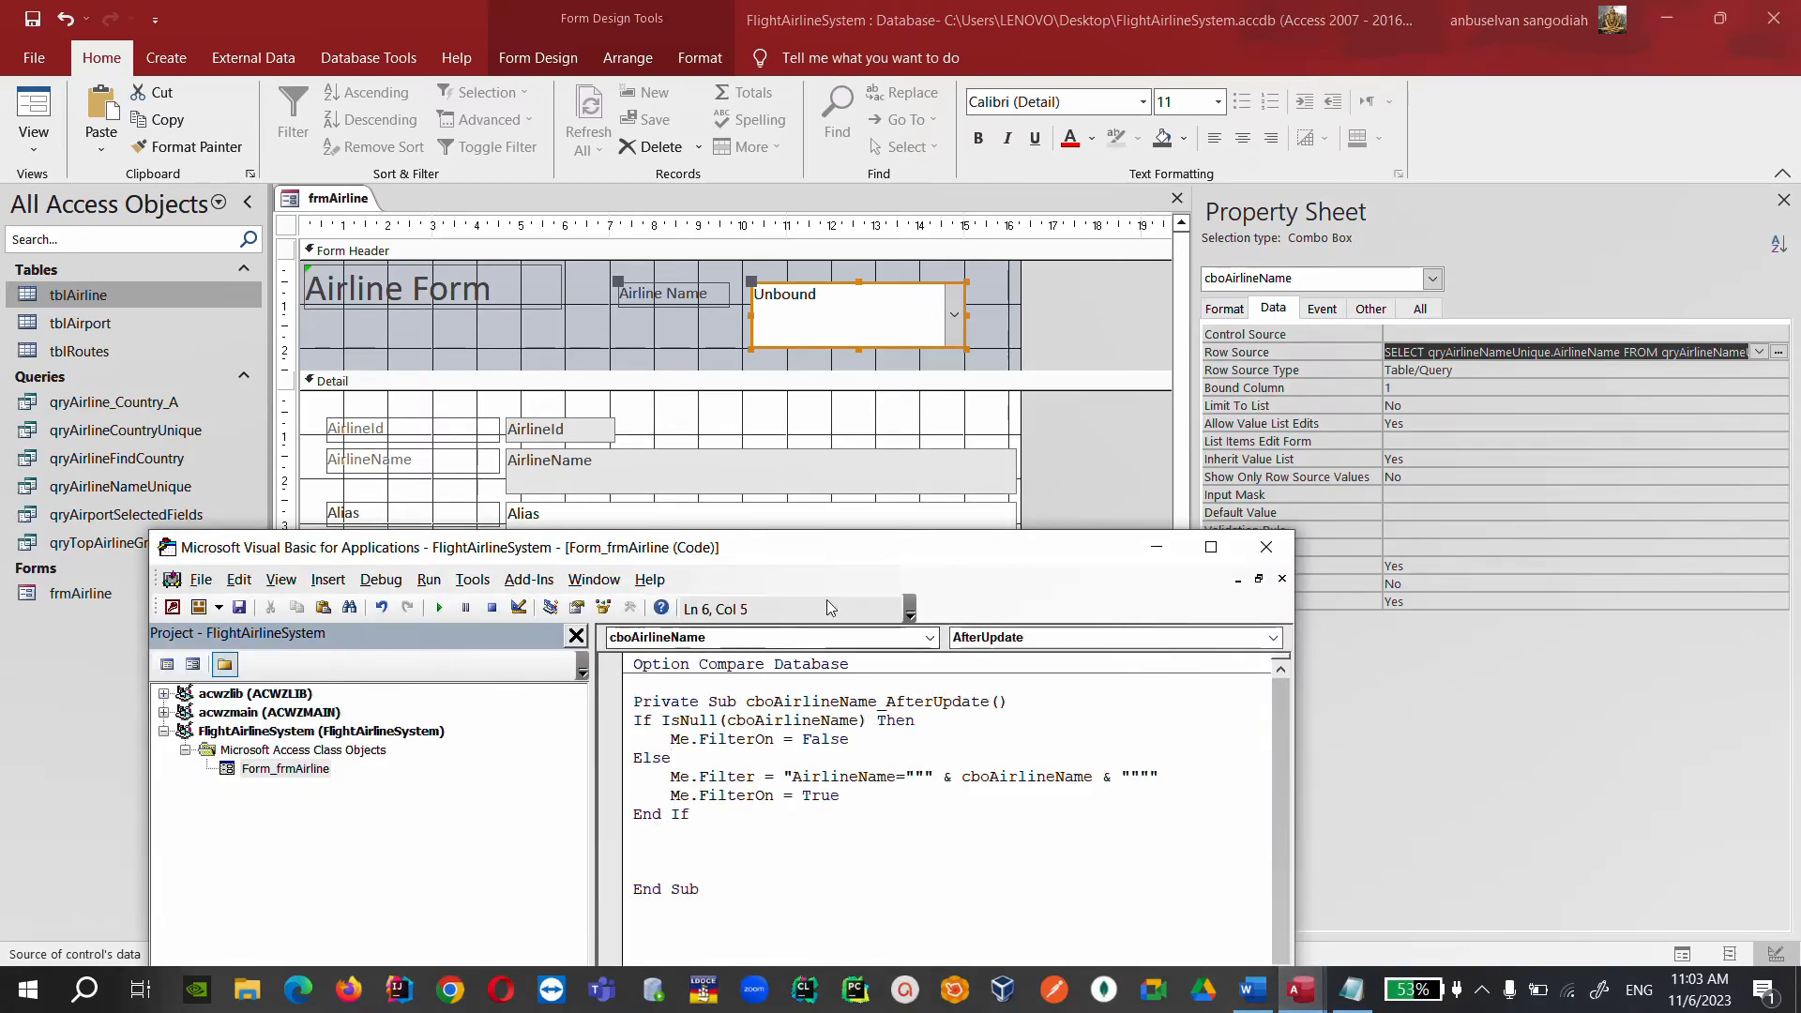
{"action": "left_click_drag", "start_coordinate": [825, 399], "coordinate": [778, 375]}
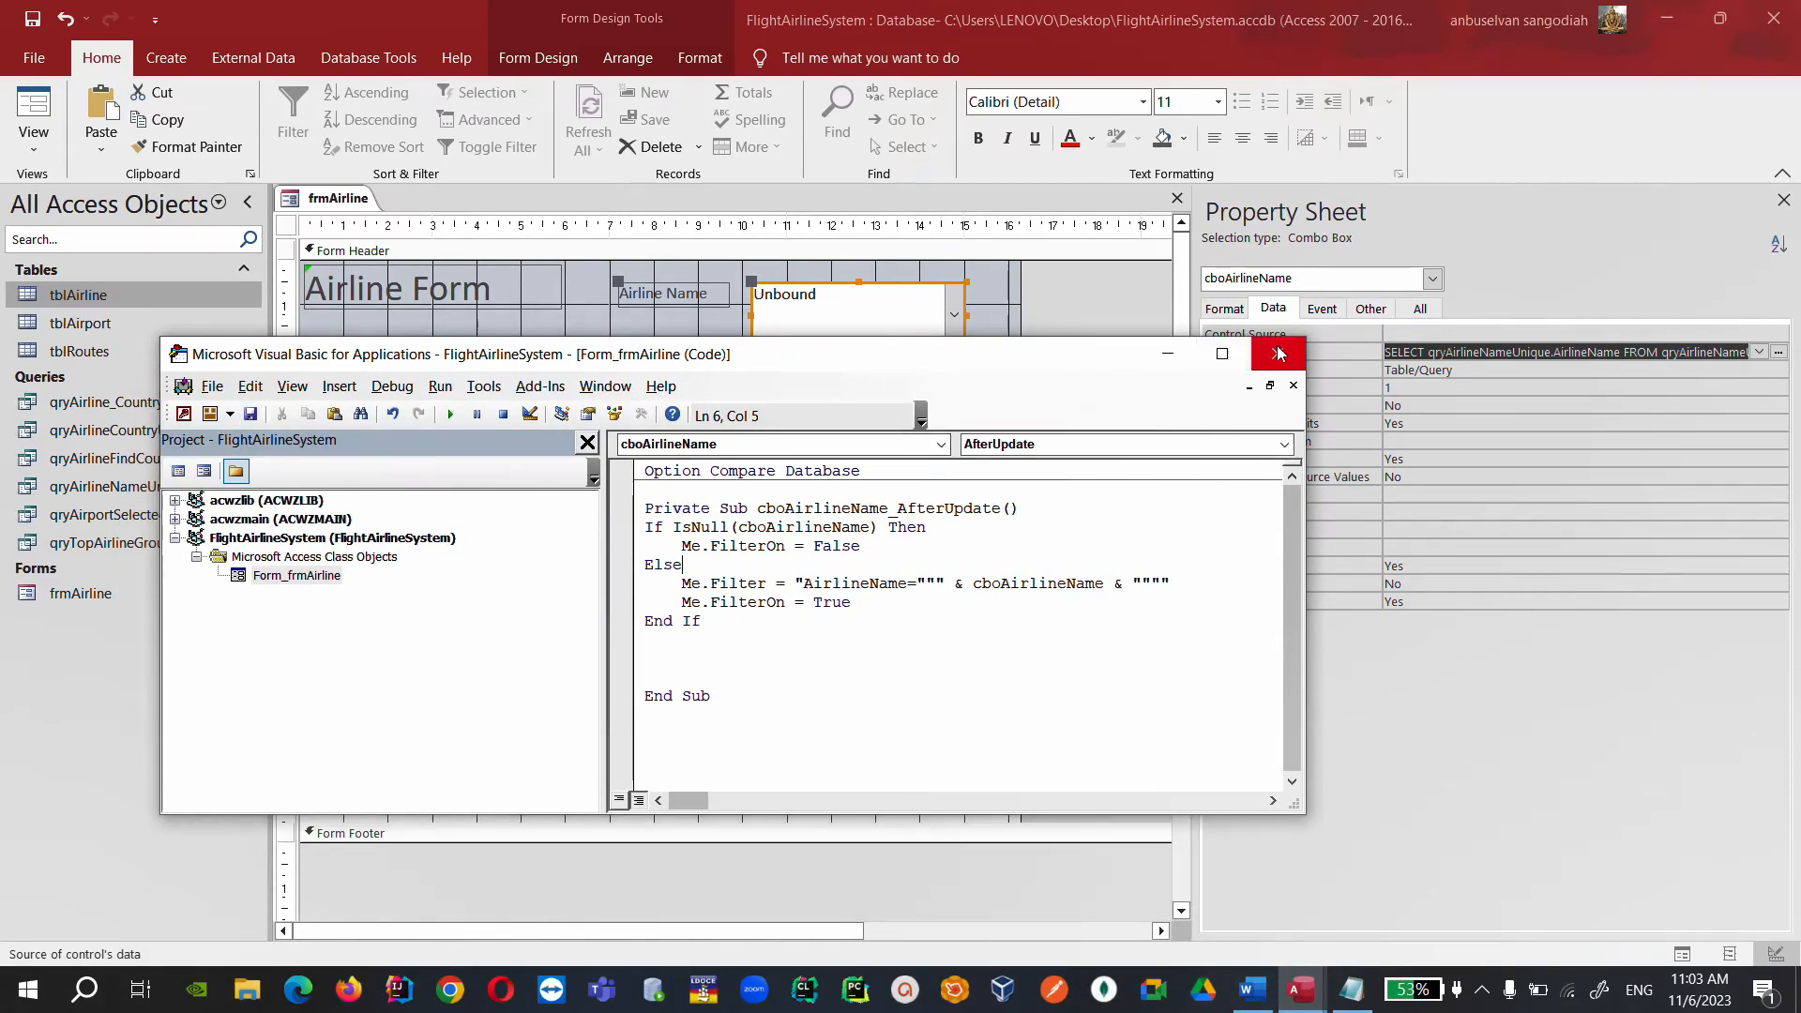
{"action": "left_click", "coordinate": [1284, 445]}
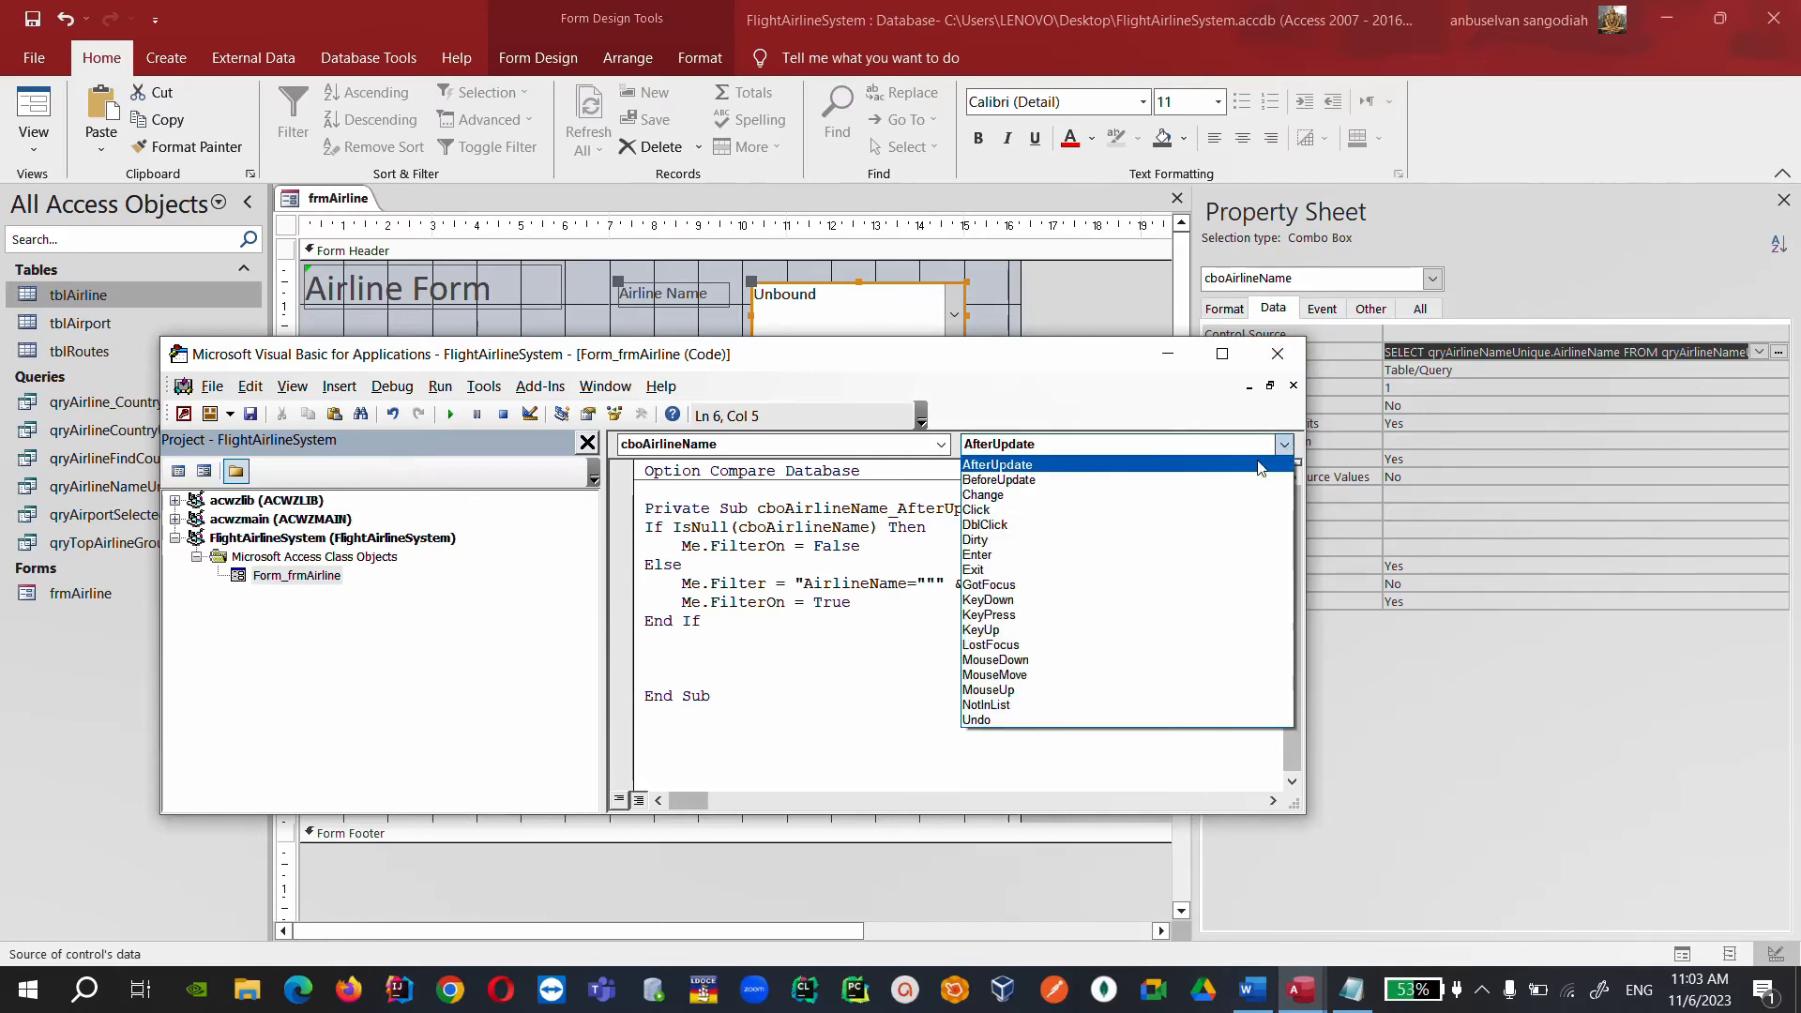
{"action": "left_click", "coordinate": [1187, 496]}
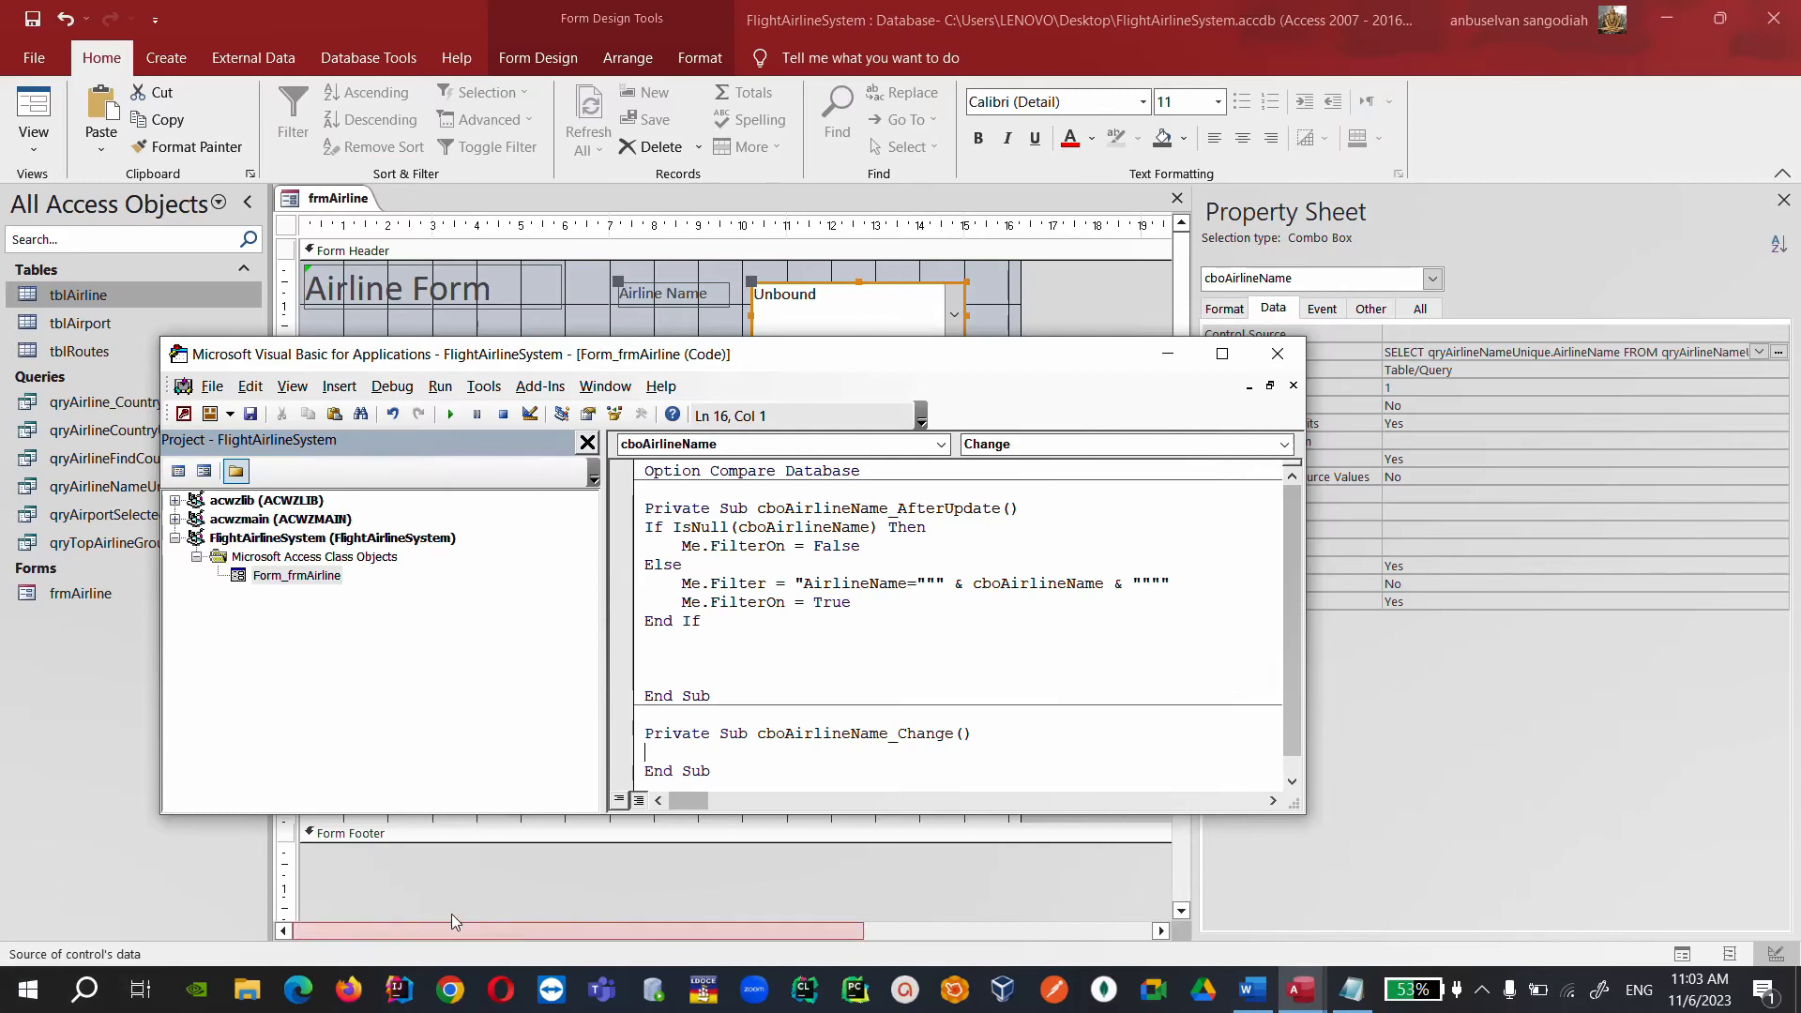
Copy the If IsNull(cboAirlineName) Then and Me.FilterOn = False lines into the Change procedure and close the block with End If.
{"action": "left_click_drag", "start_coordinate": [649, 526], "coordinate": [864, 543]}
{"action": "key", "text": "ctrl+c"}
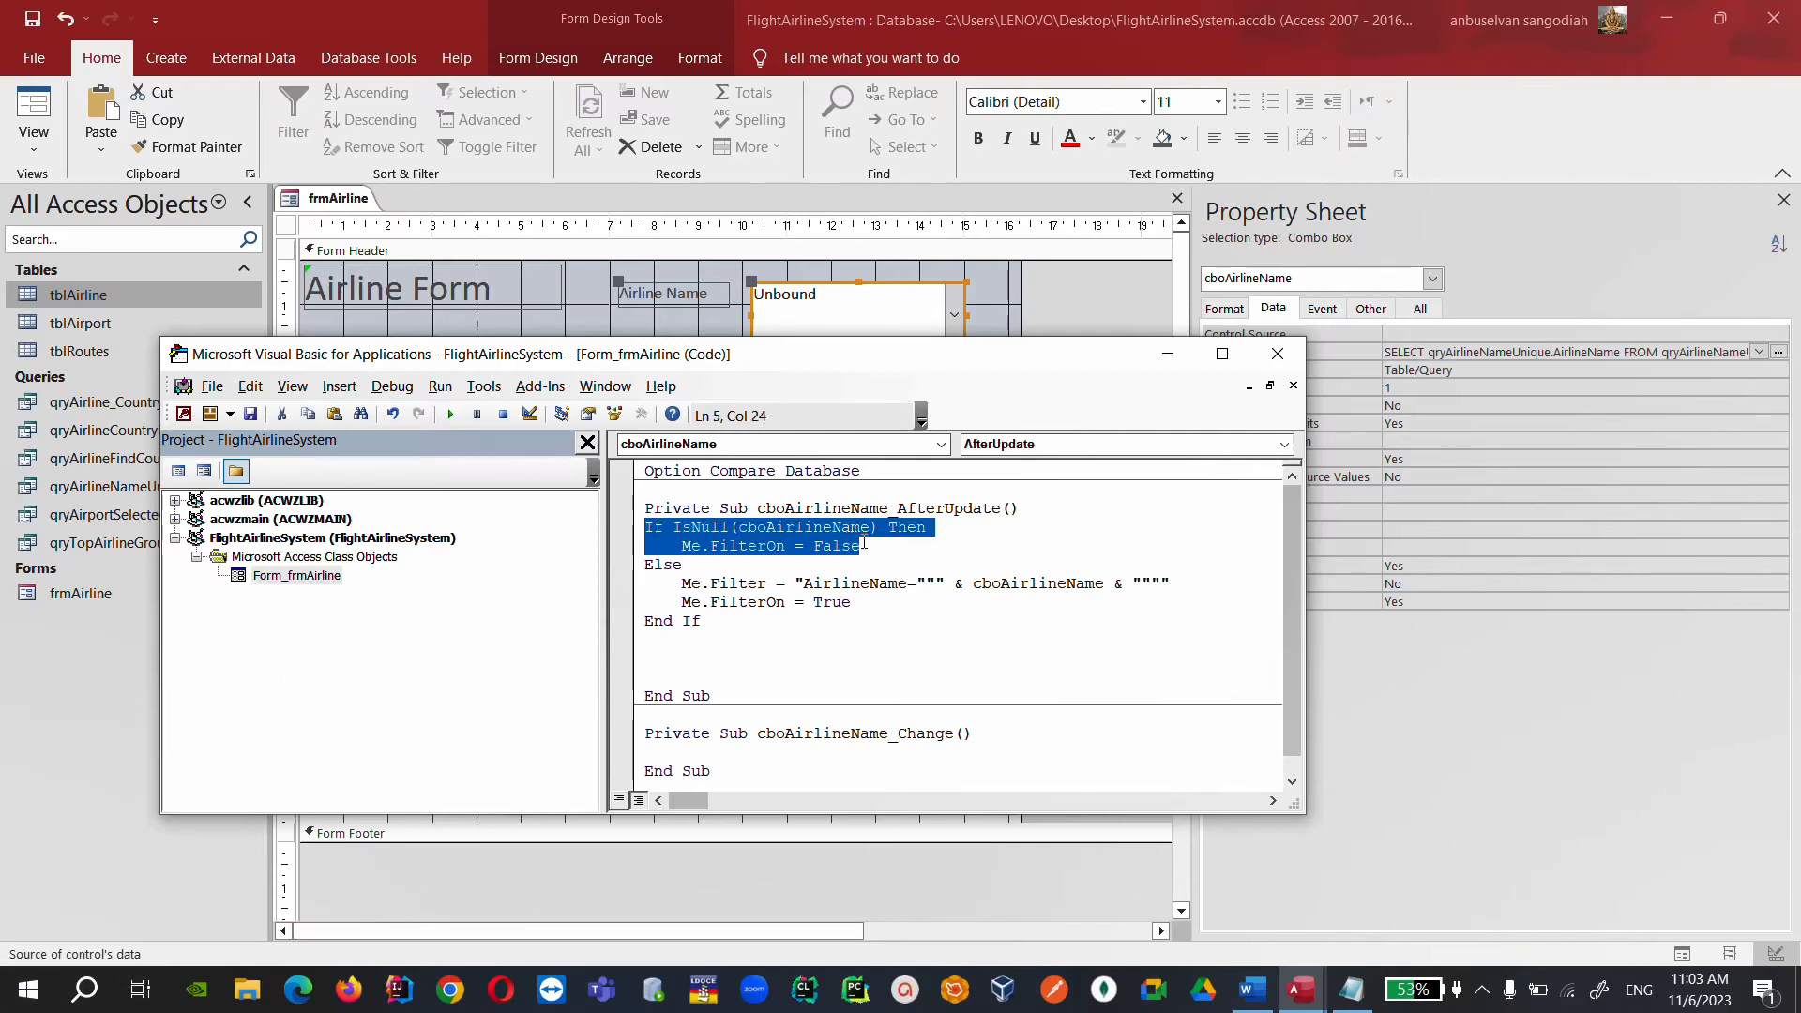
{"action": "left_click", "coordinate": [733, 769]}
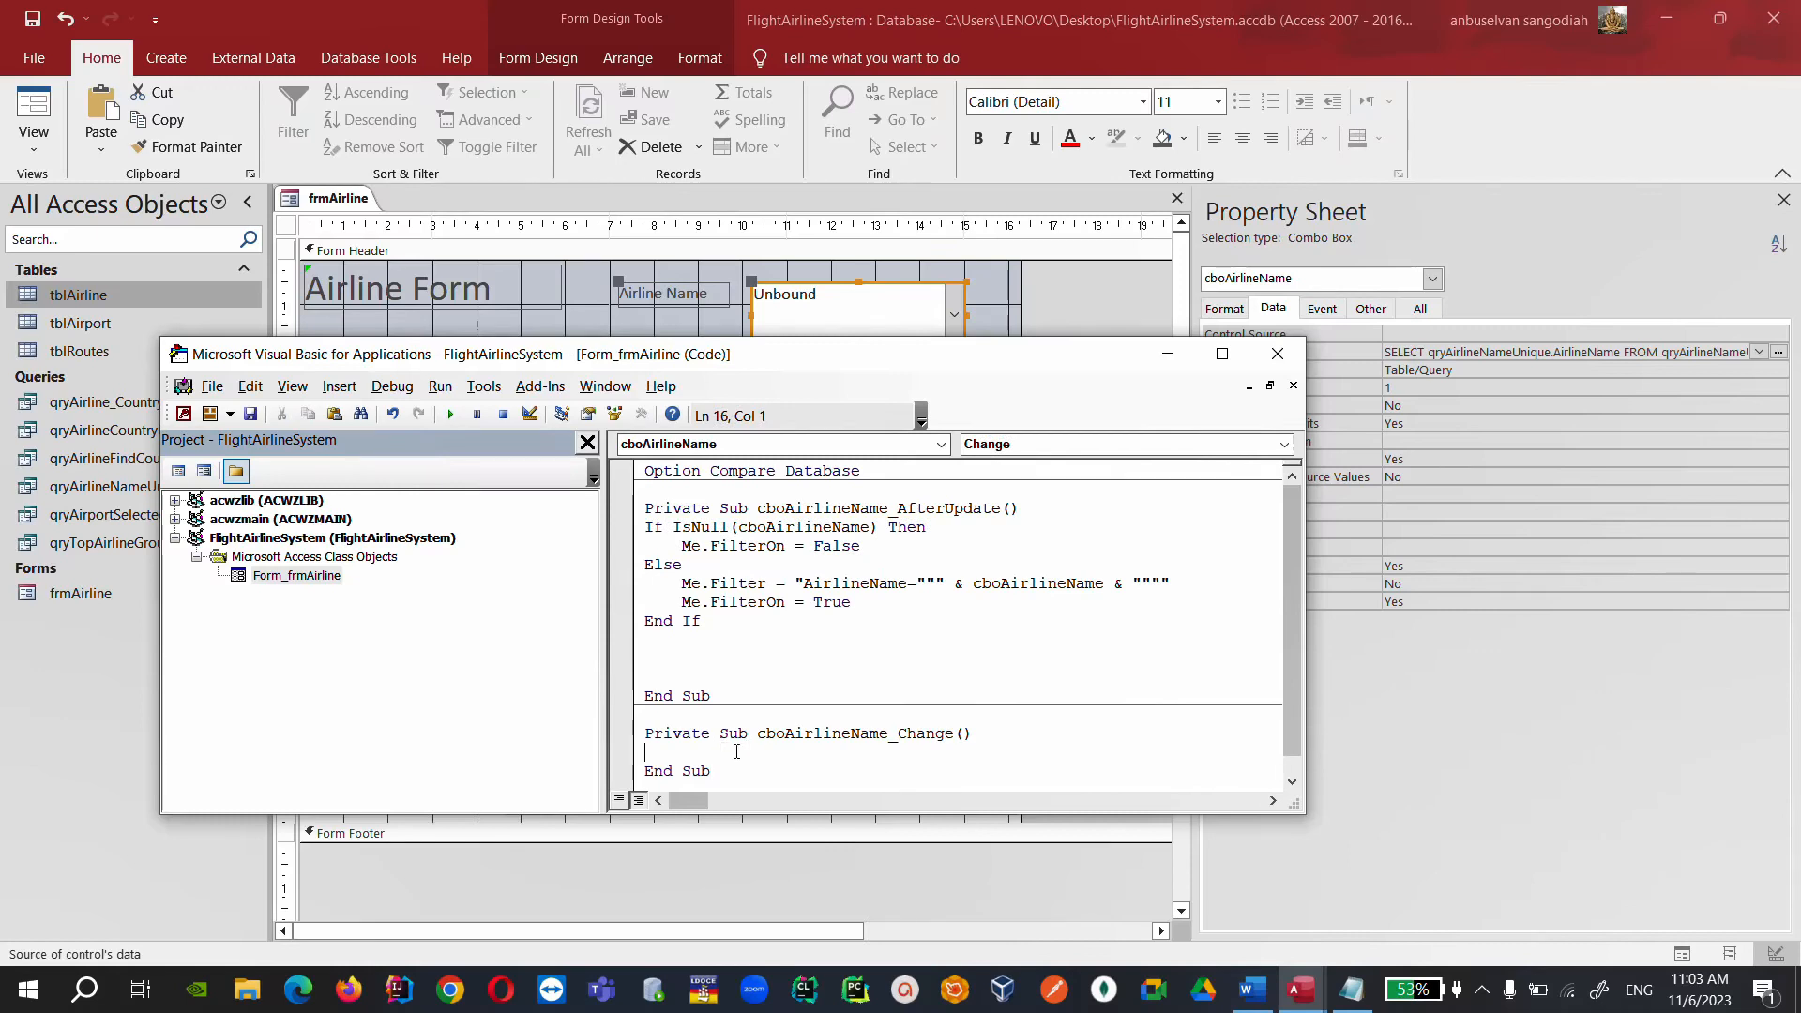
{"action": "key", "text": "ctrl+v"}
{"action": "key", "text": "Return"}
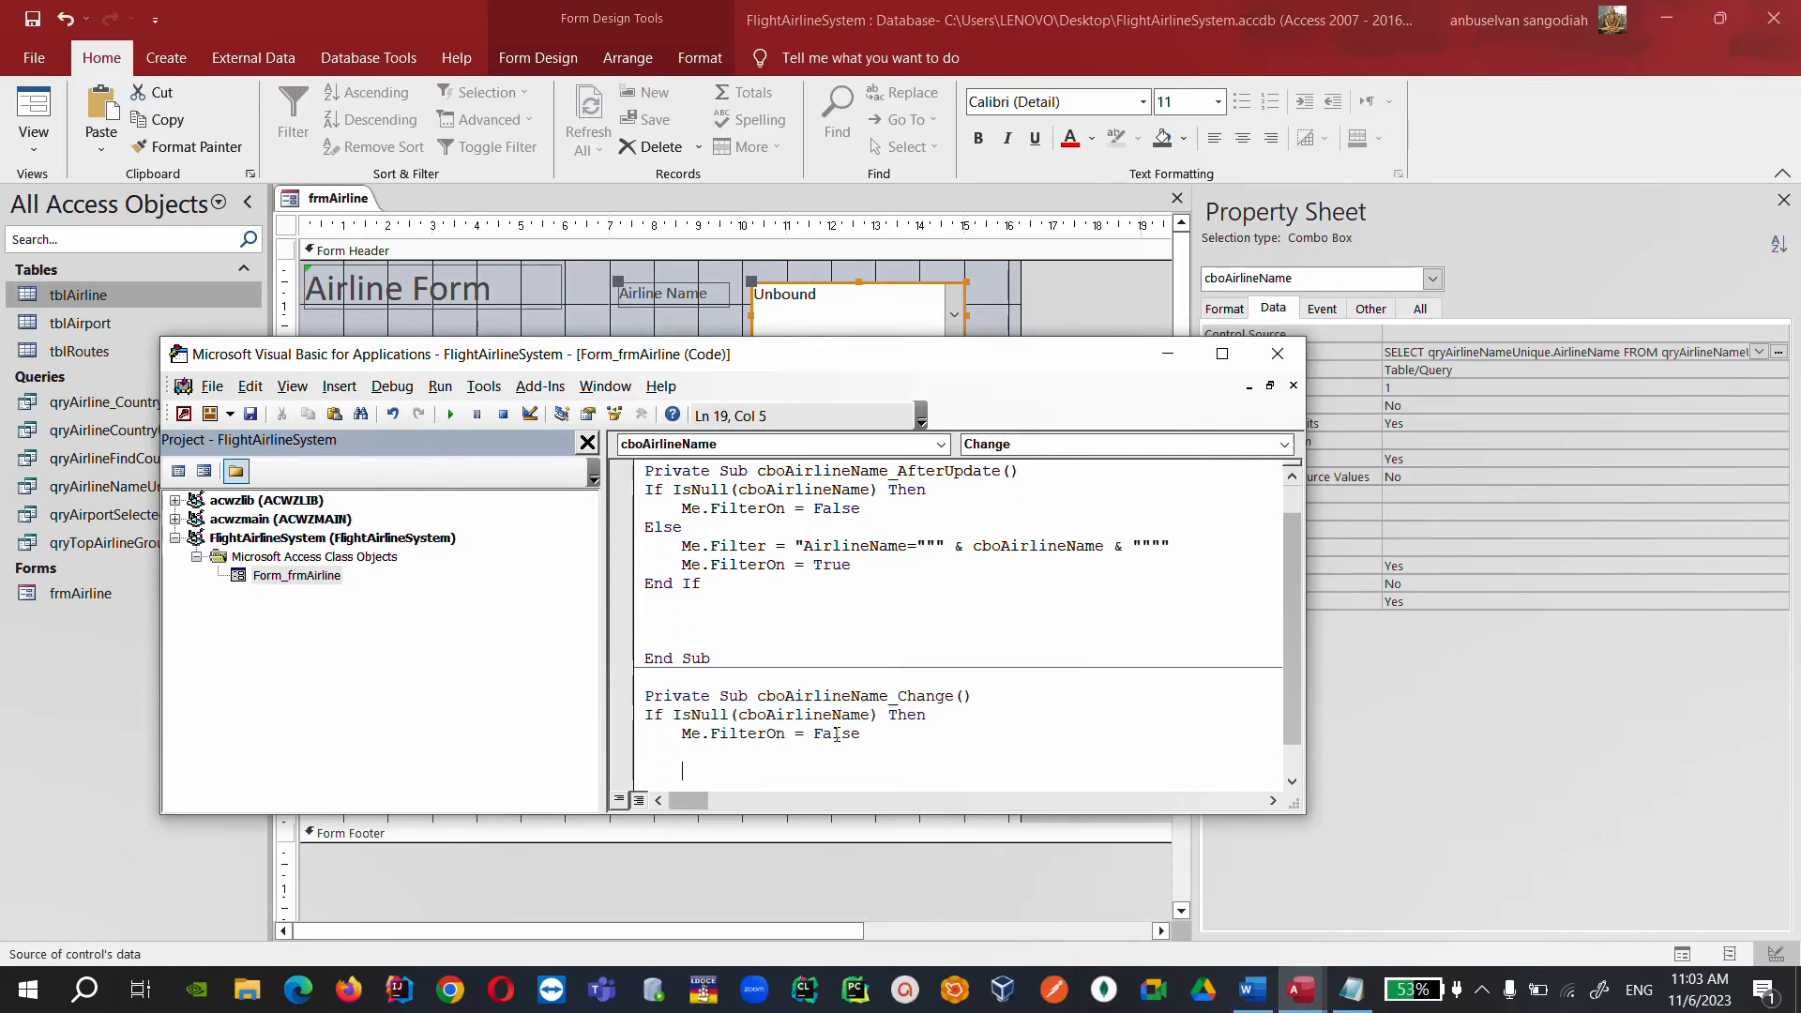
{"action": "type", "text": "End if"}
{"action": "left_click", "coordinate": [879, 715]}
{"action": "left_click", "coordinate": [840, 734]}
Review the combo box's After Update and On Change event procedures, including the After Update code.
{"action": "left_click", "coordinate": [1278, 353]}
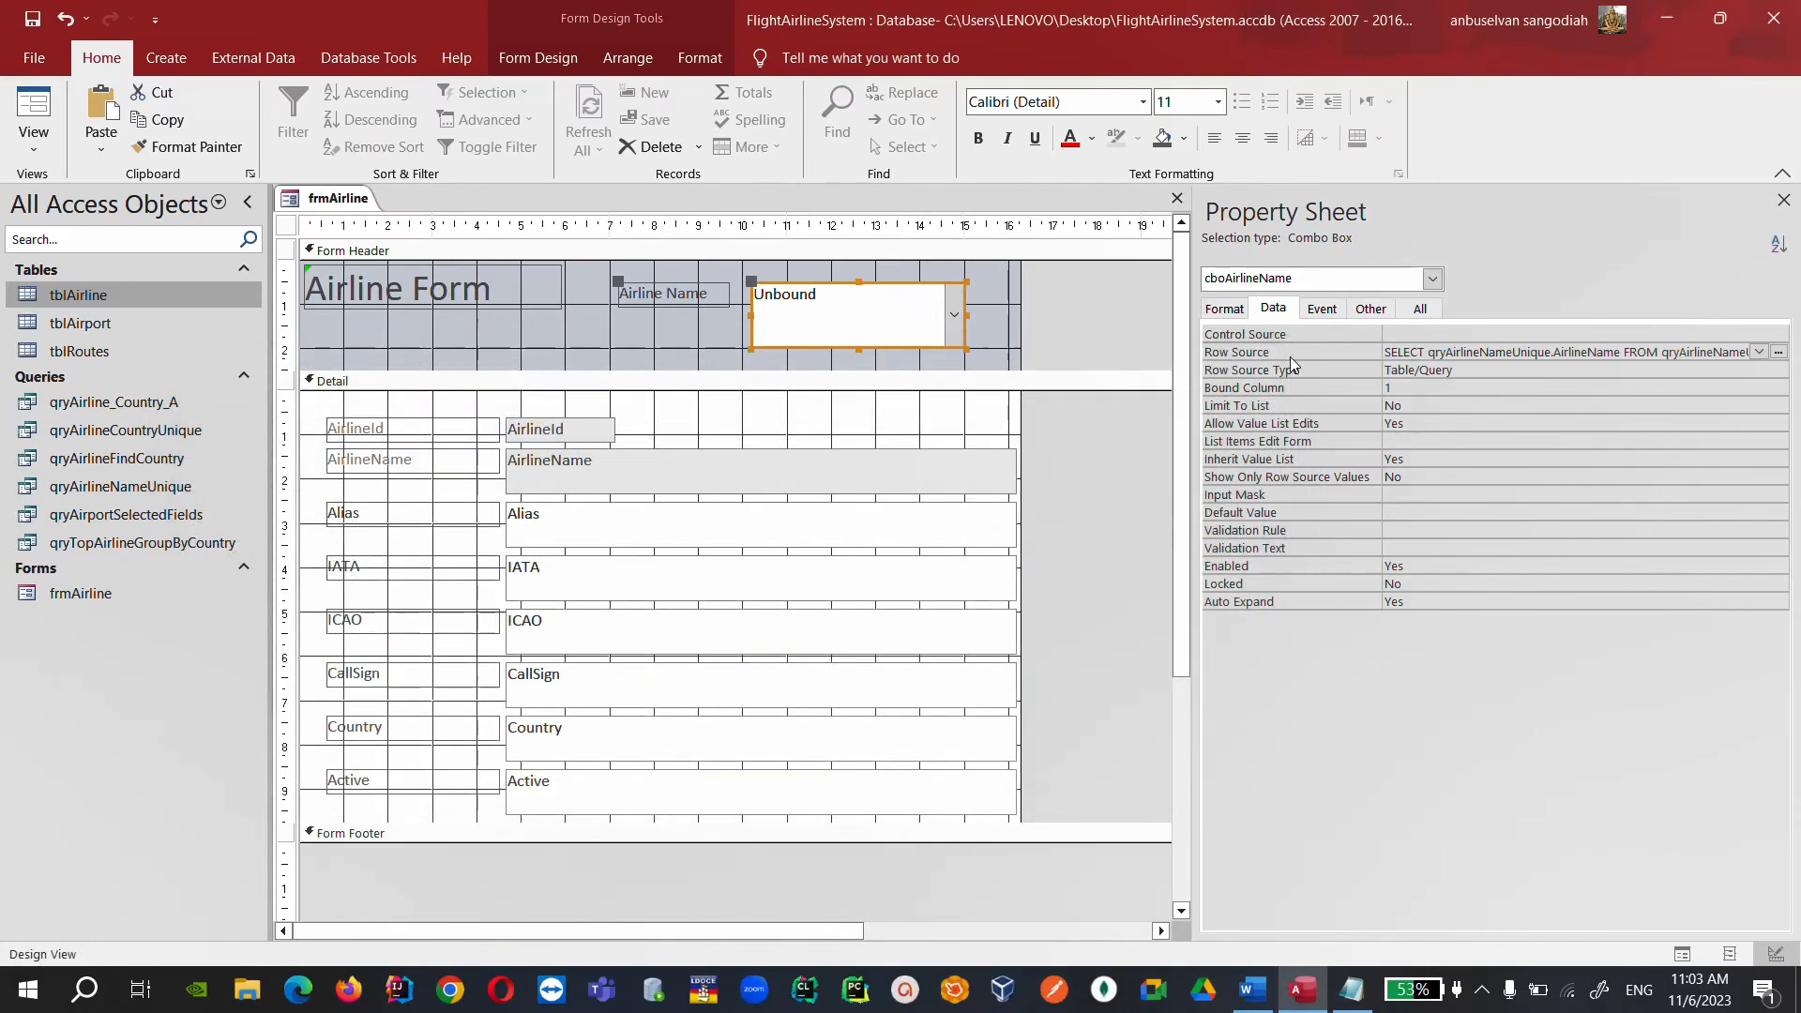
{"action": "left_click", "coordinate": [1321, 309]}
{"action": "left_click", "coordinate": [1470, 373]}
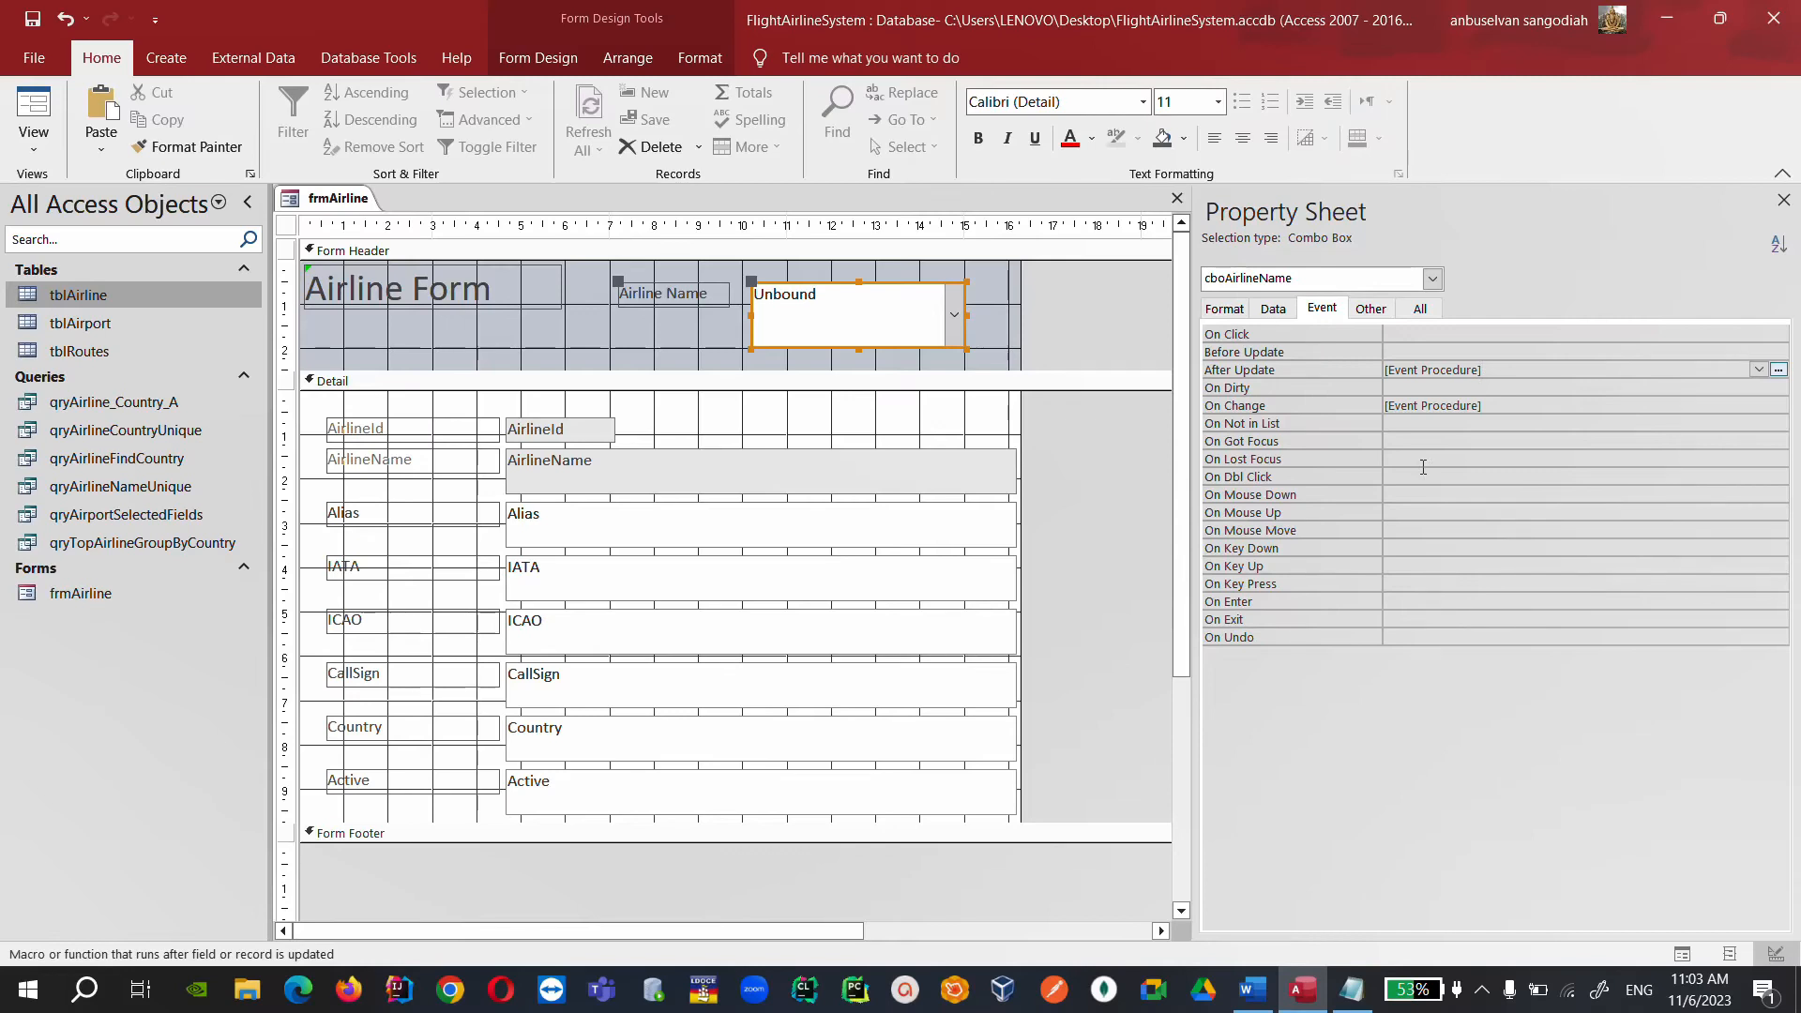
{"action": "left_click", "coordinate": [1778, 371]}
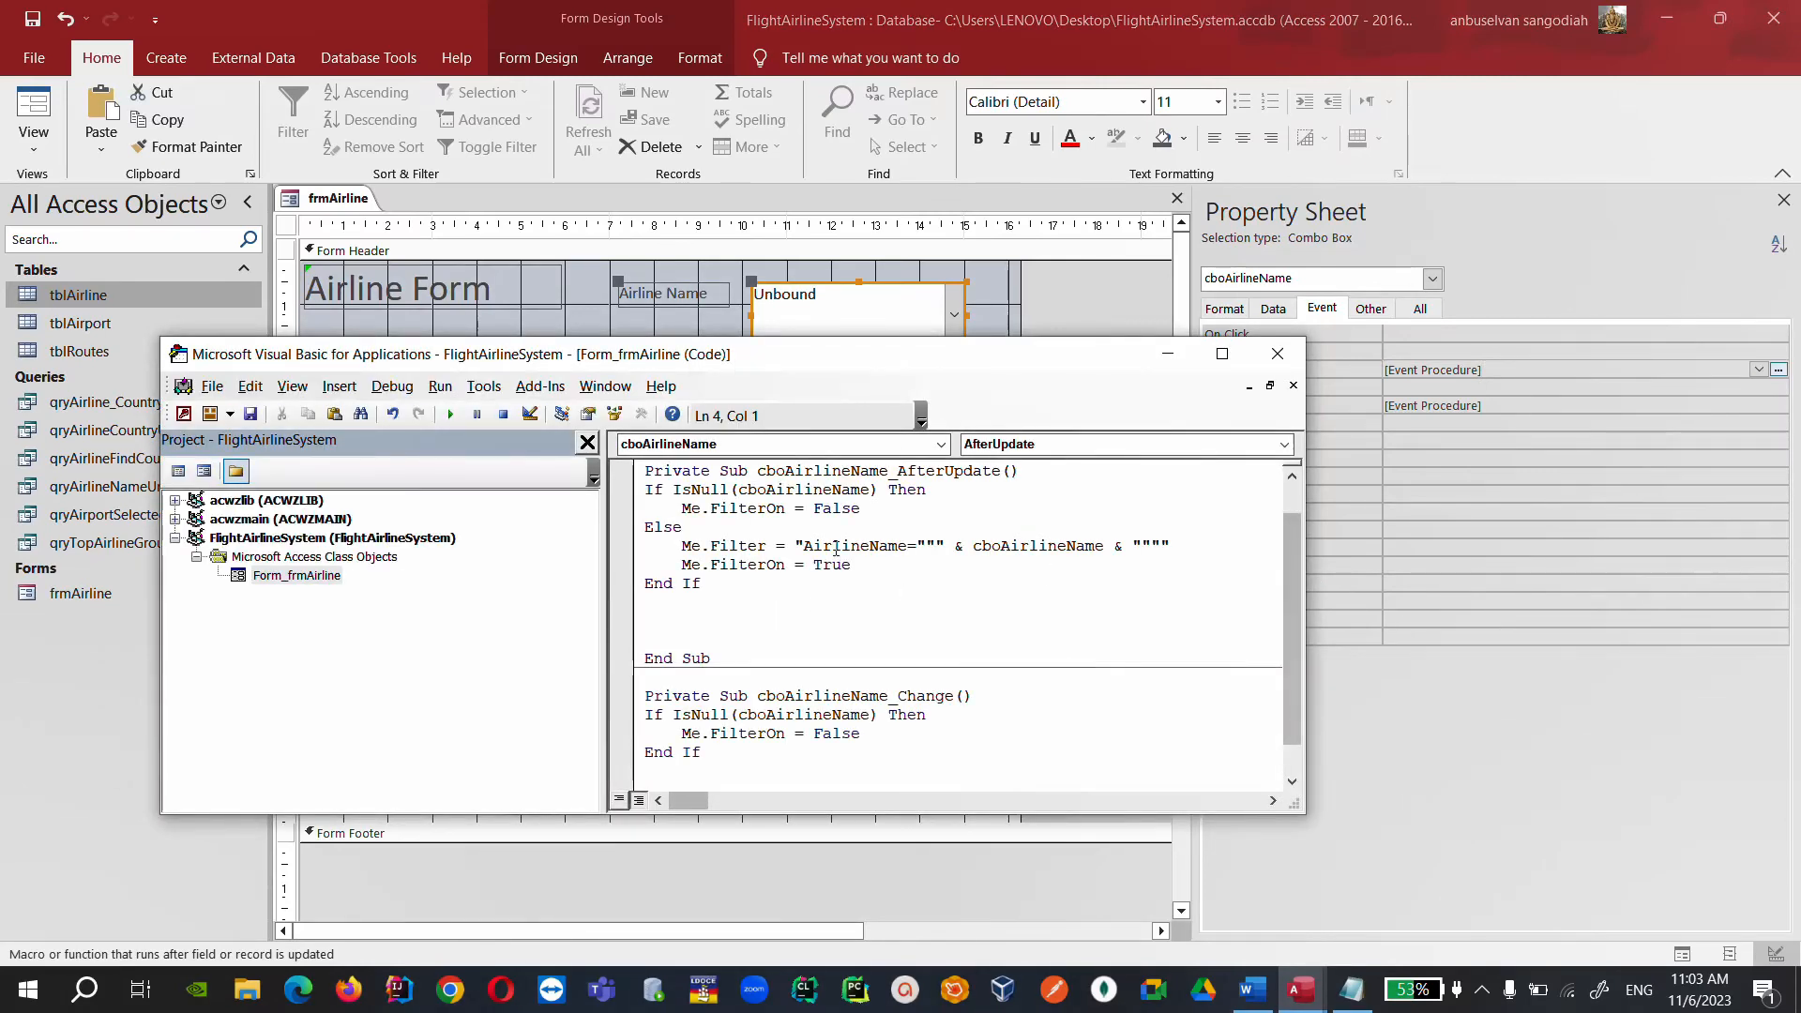
{"action": "left_click", "coordinate": [1277, 353]}
{"action": "left_click", "coordinate": [1498, 407]}
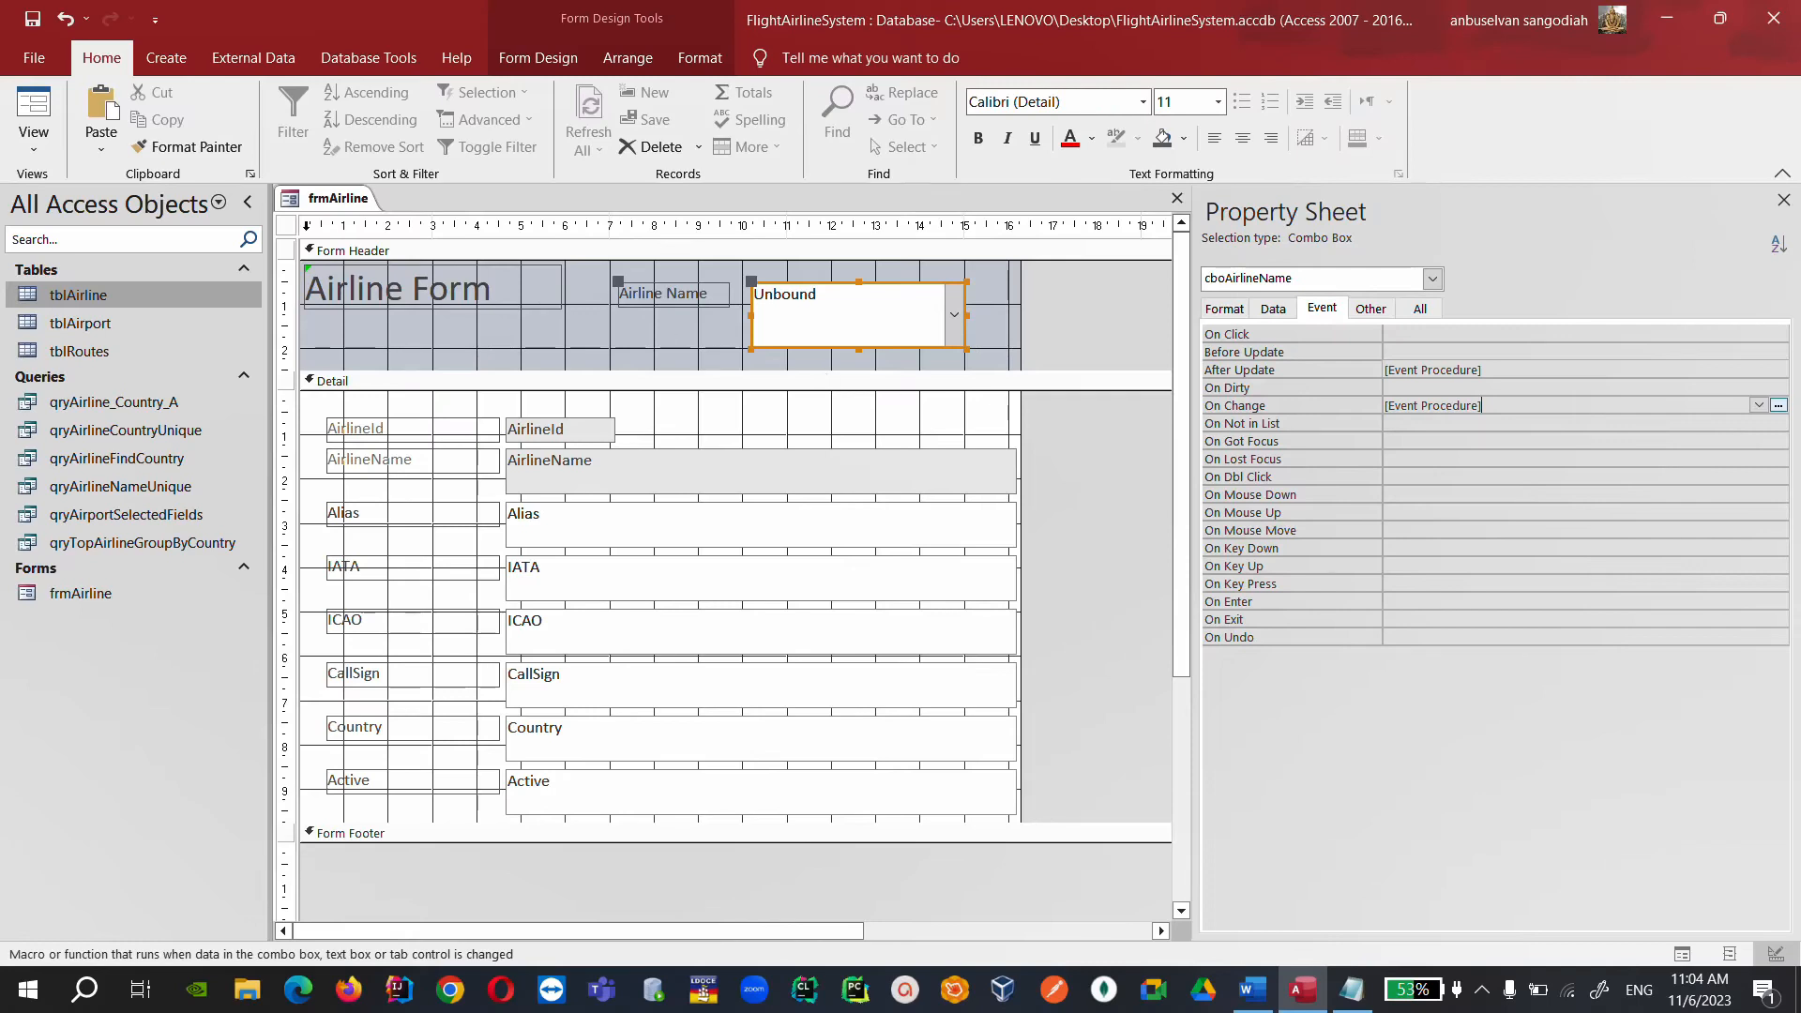
Save frmAirline and switch it to Form View.
{"action": "right_click", "coordinate": [362, 201]}
{"action": "left_click", "coordinate": [403, 221]}
{"action": "right_click", "coordinate": [362, 201]}
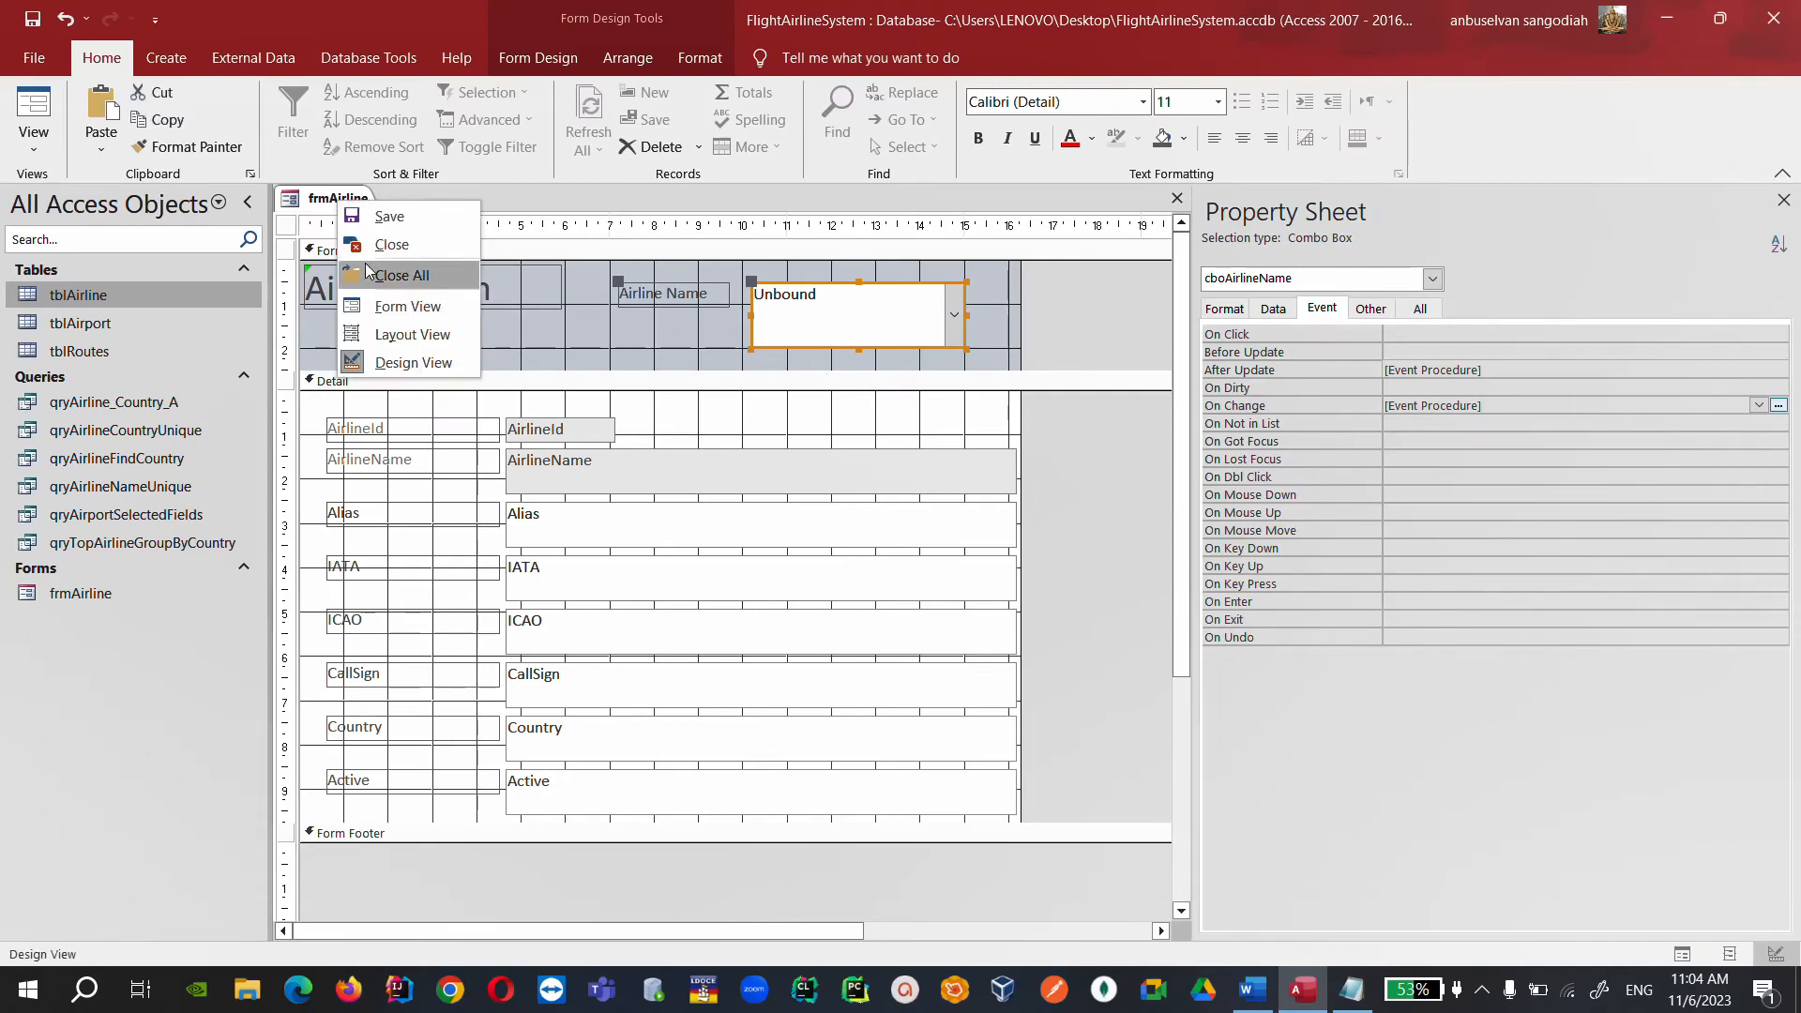
{"action": "left_click", "coordinate": [386, 302]}
Test the header combo box by filtering the form to Zhongyuan Aviation and to Zuliana de Aviacion.
{"action": "left_click", "coordinate": [949, 265]}
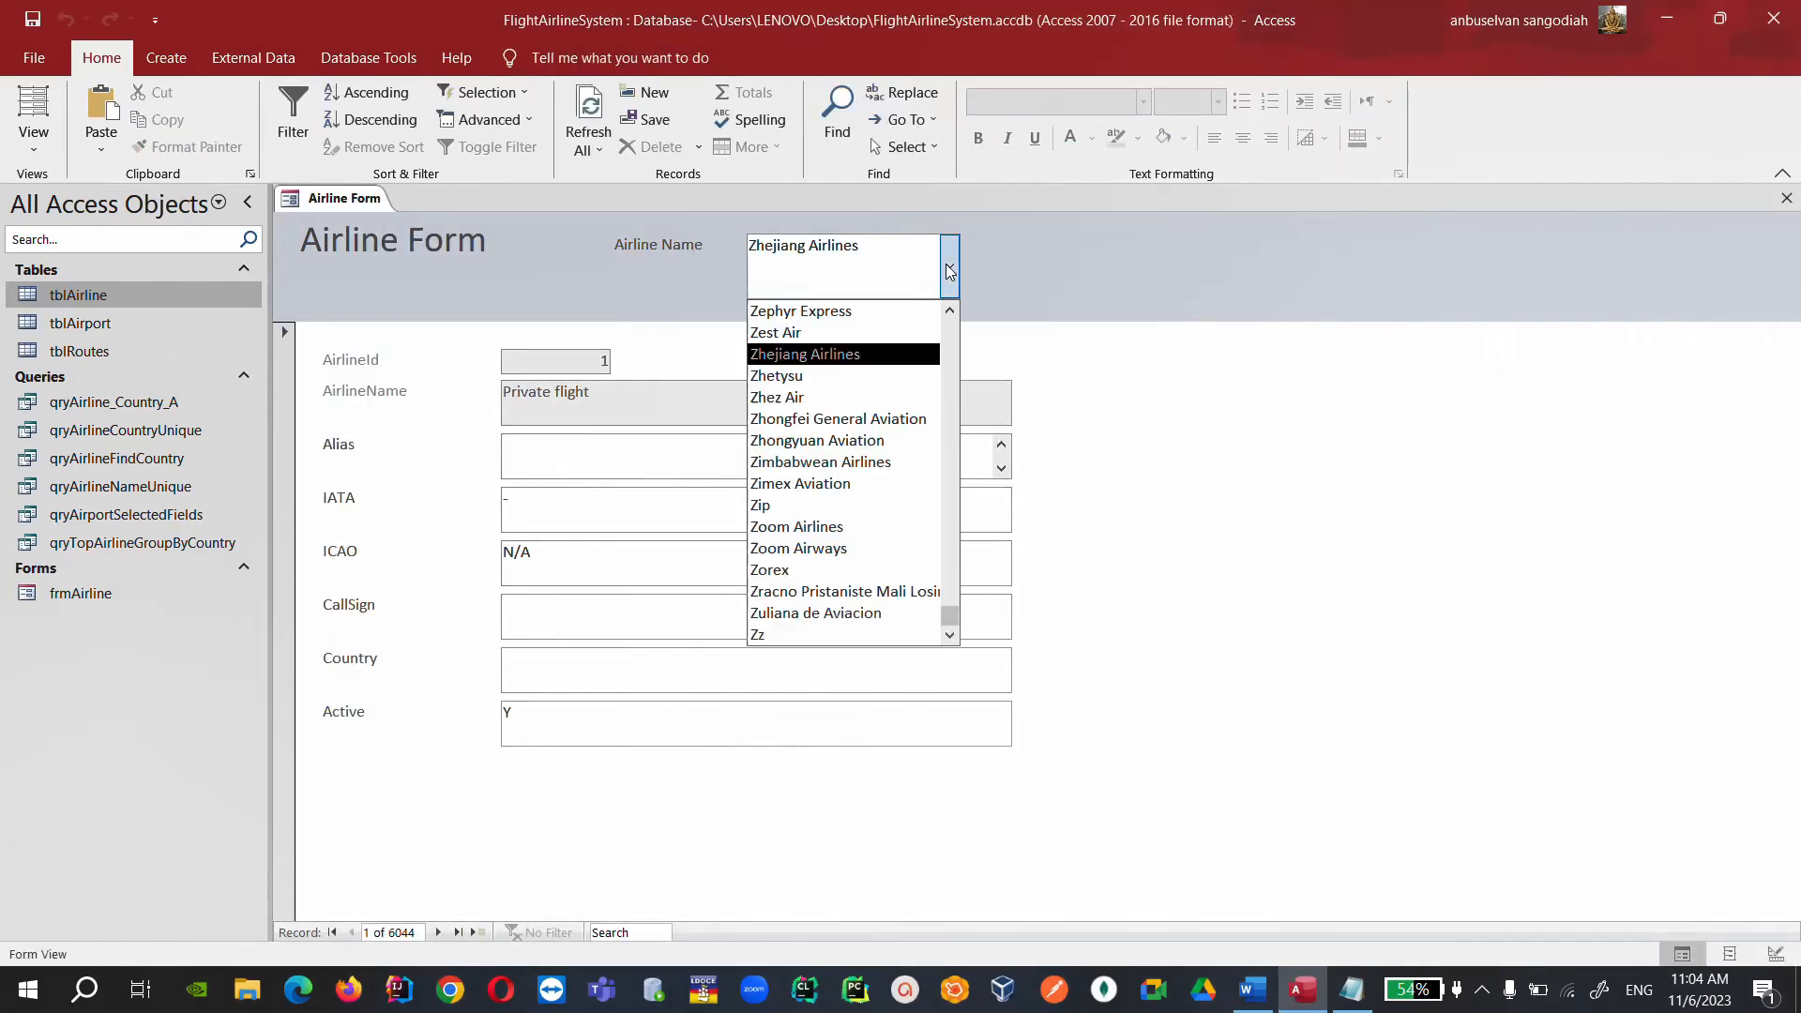
{"action": "left_click", "coordinate": [881, 442]}
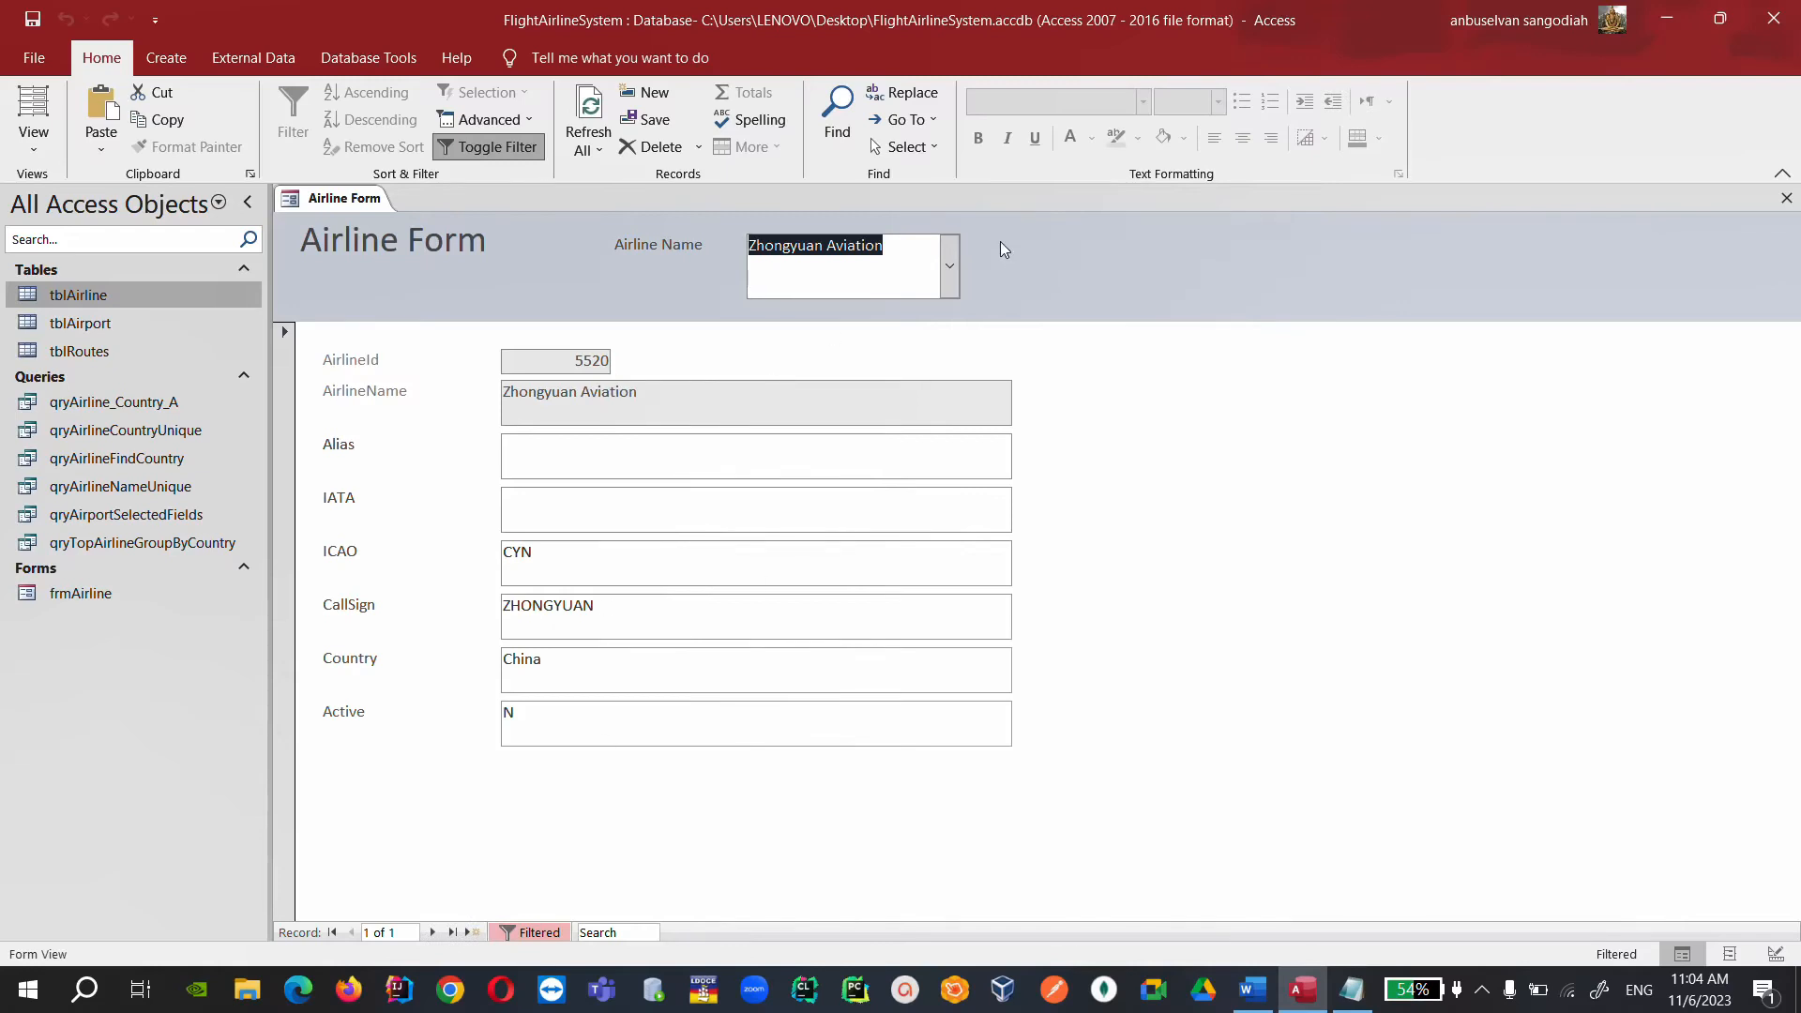
{"action": "left_click", "coordinate": [938, 278]}
{"action": "left_click", "coordinate": [949, 267]}
{"action": "left_click", "coordinate": [826, 615]}
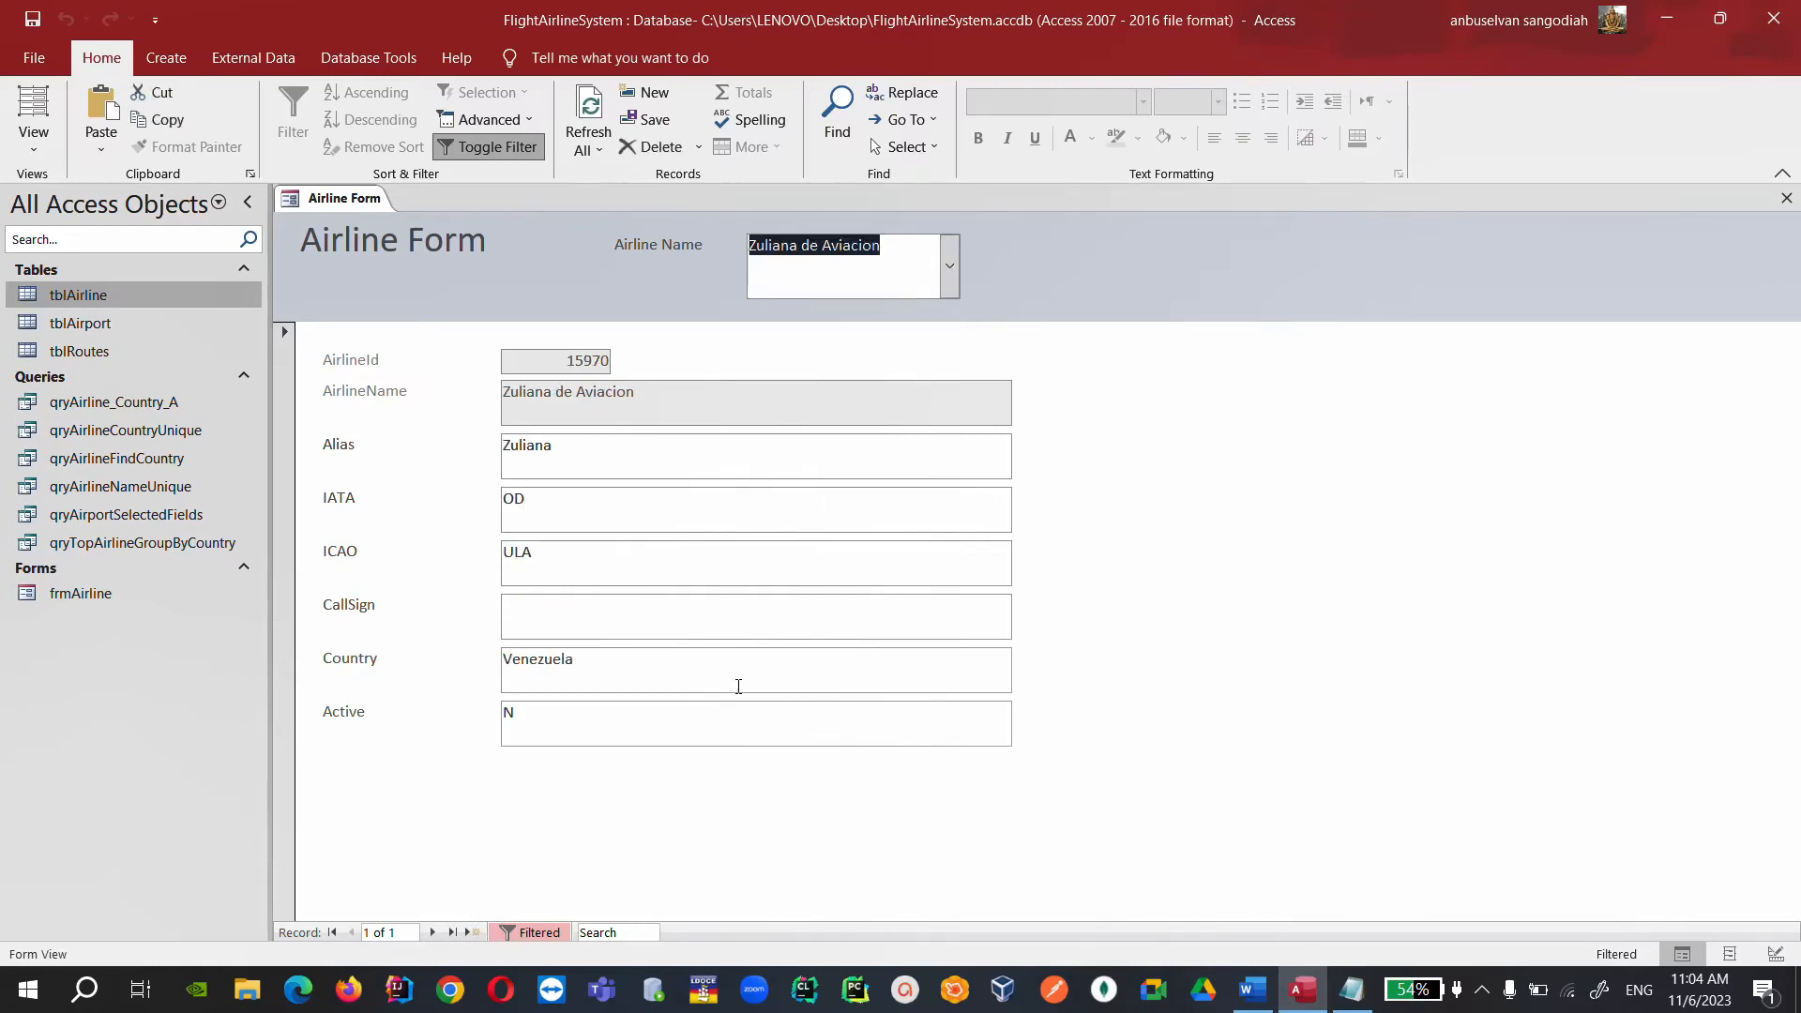
Remove the form's current filter and test the header combo box by filtering to Zephyr Express.
{"action": "left_click", "coordinate": [542, 933]}
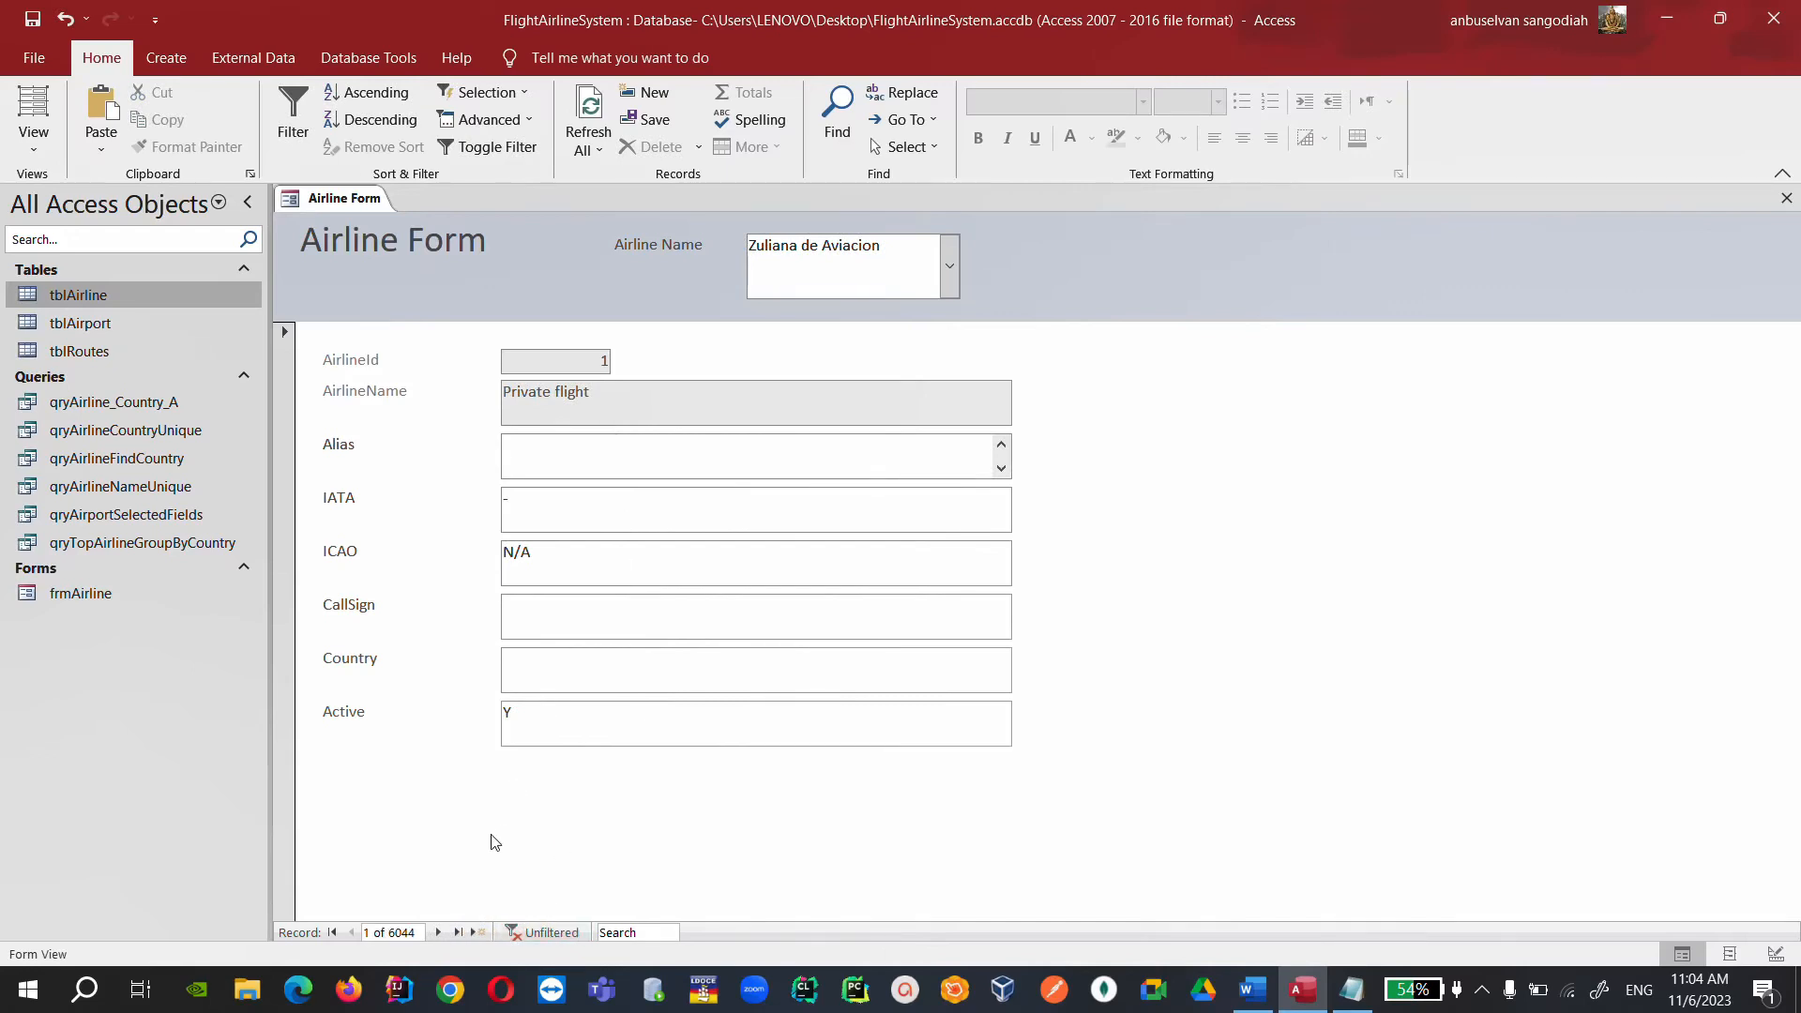
{"action": "left_click", "coordinate": [949, 266]}
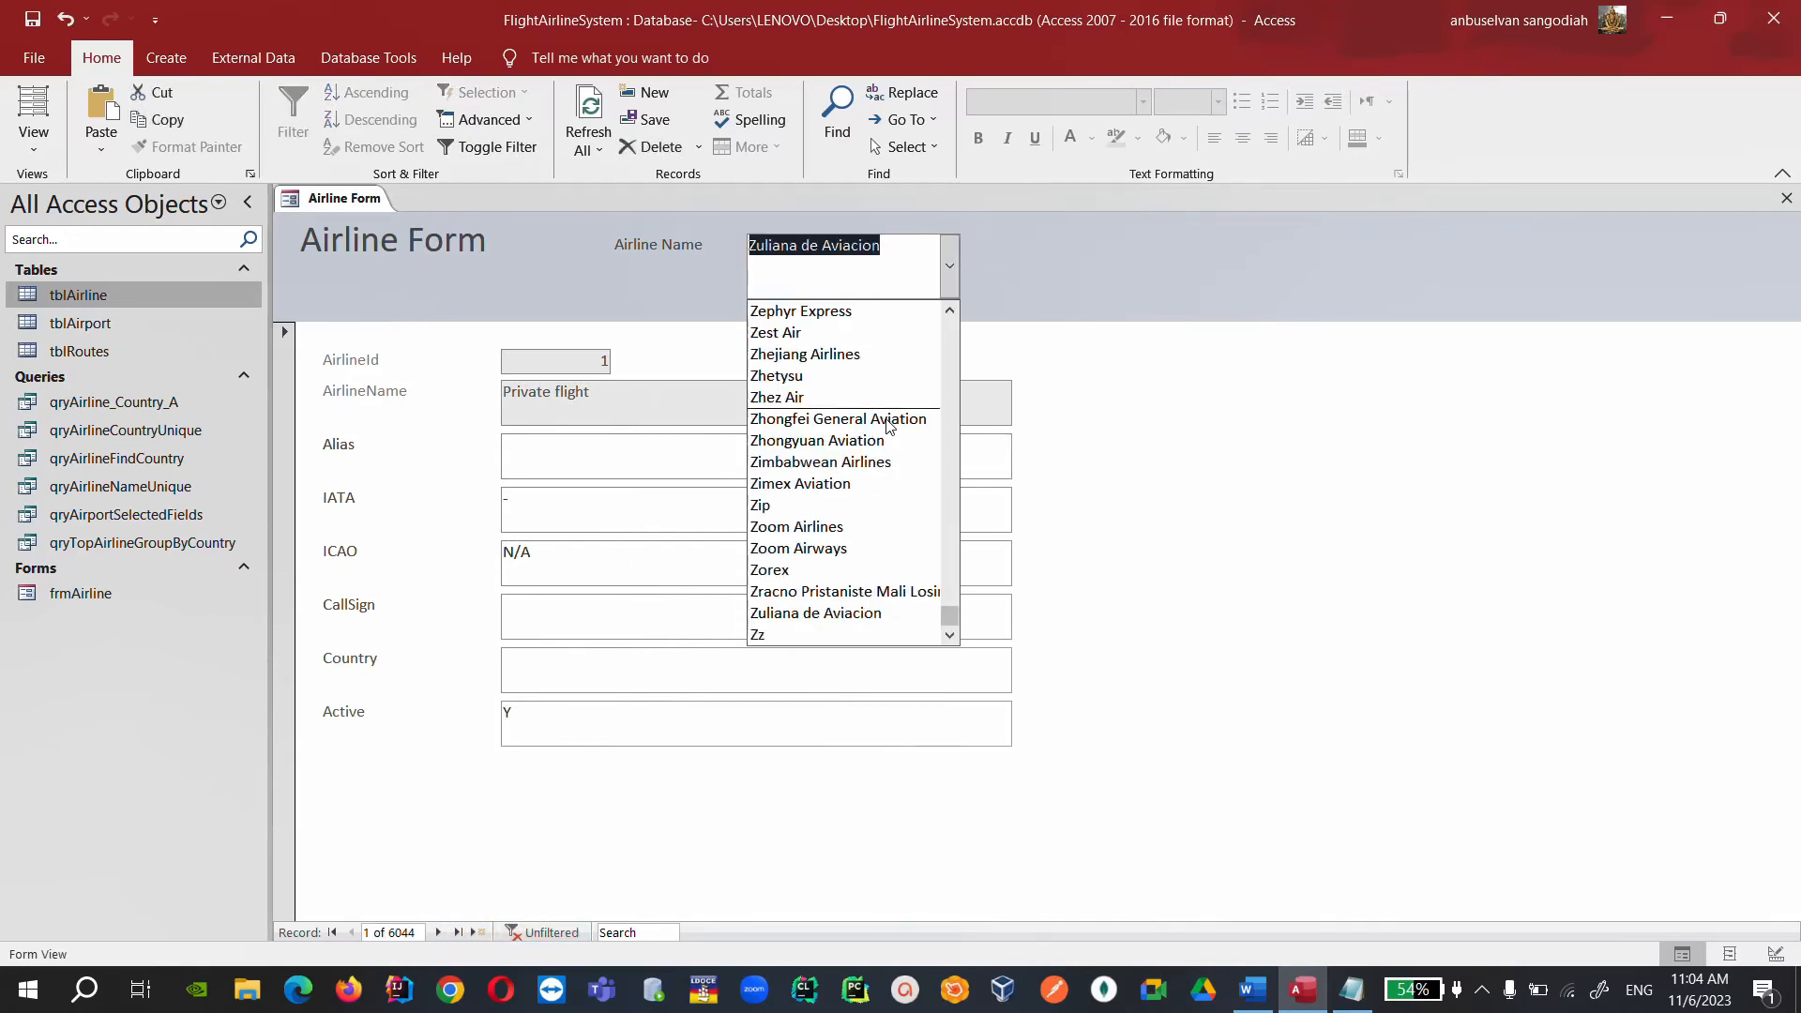
{"action": "left_click", "coordinate": [826, 312]}
{"action": "left_click", "coordinate": [564, 439]}
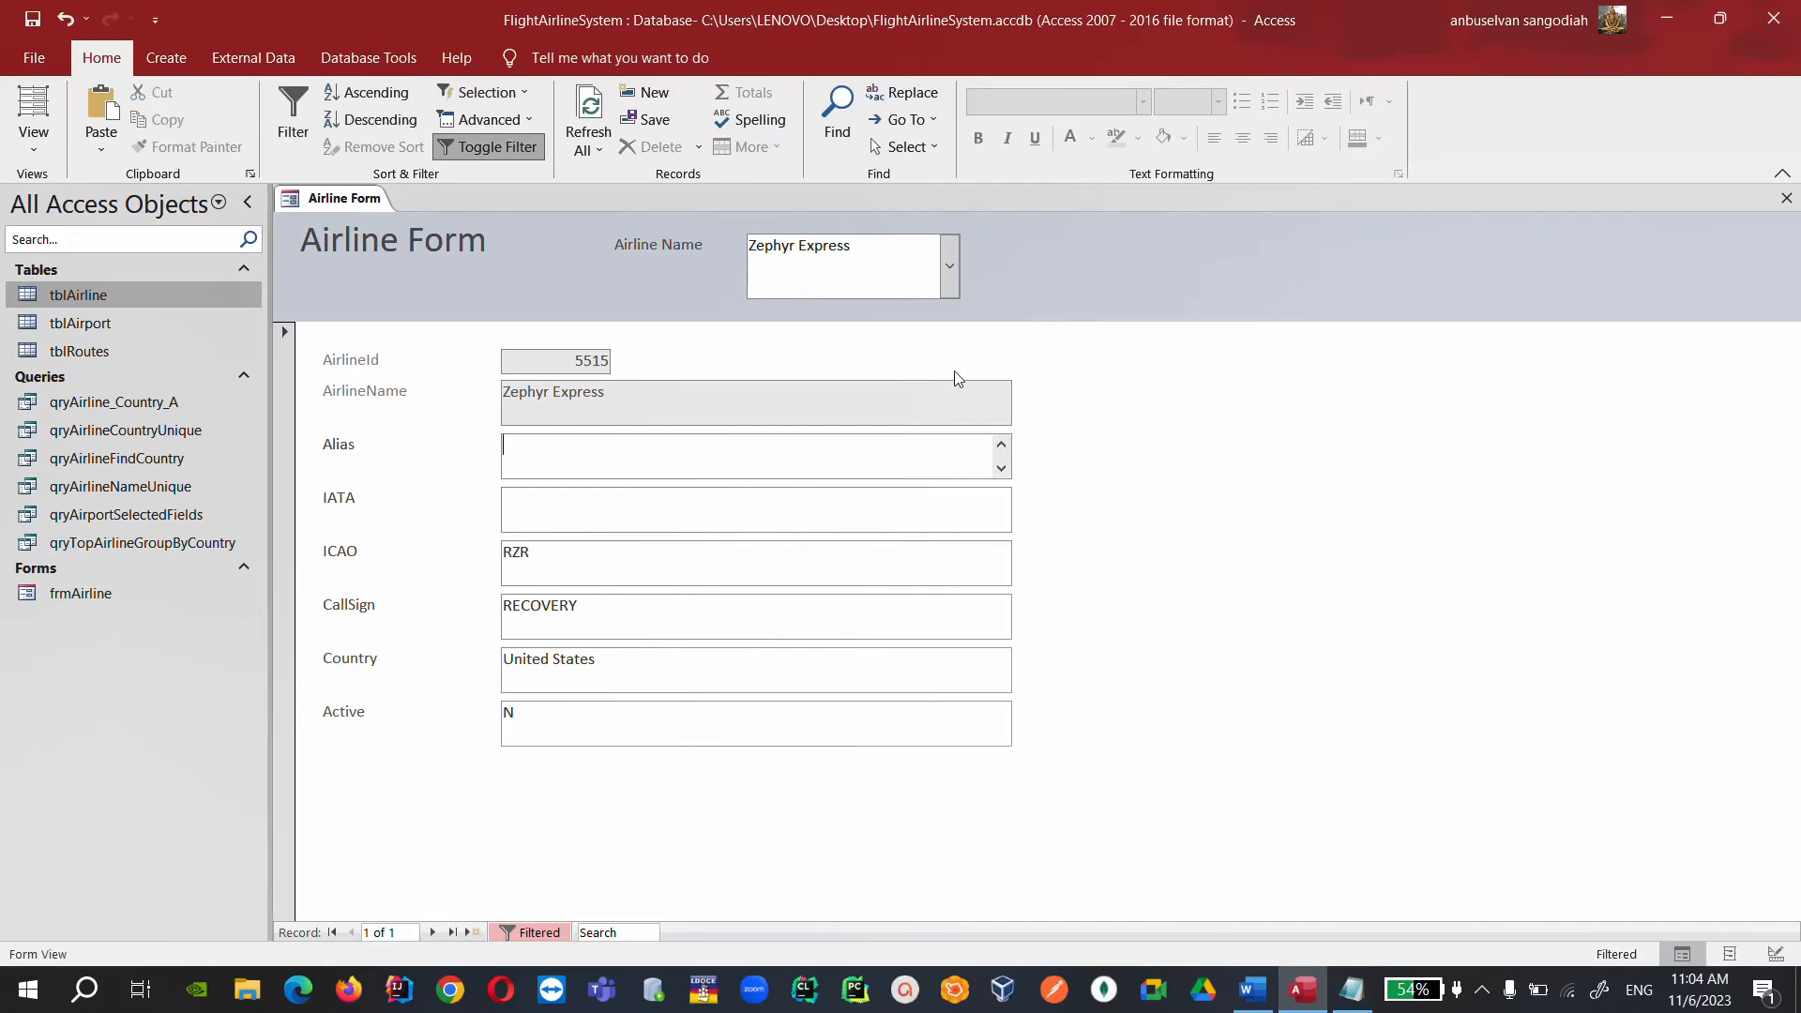
Switch the airline form to Design View, save it and close it.
{"action": "right_click", "coordinate": [335, 204]}
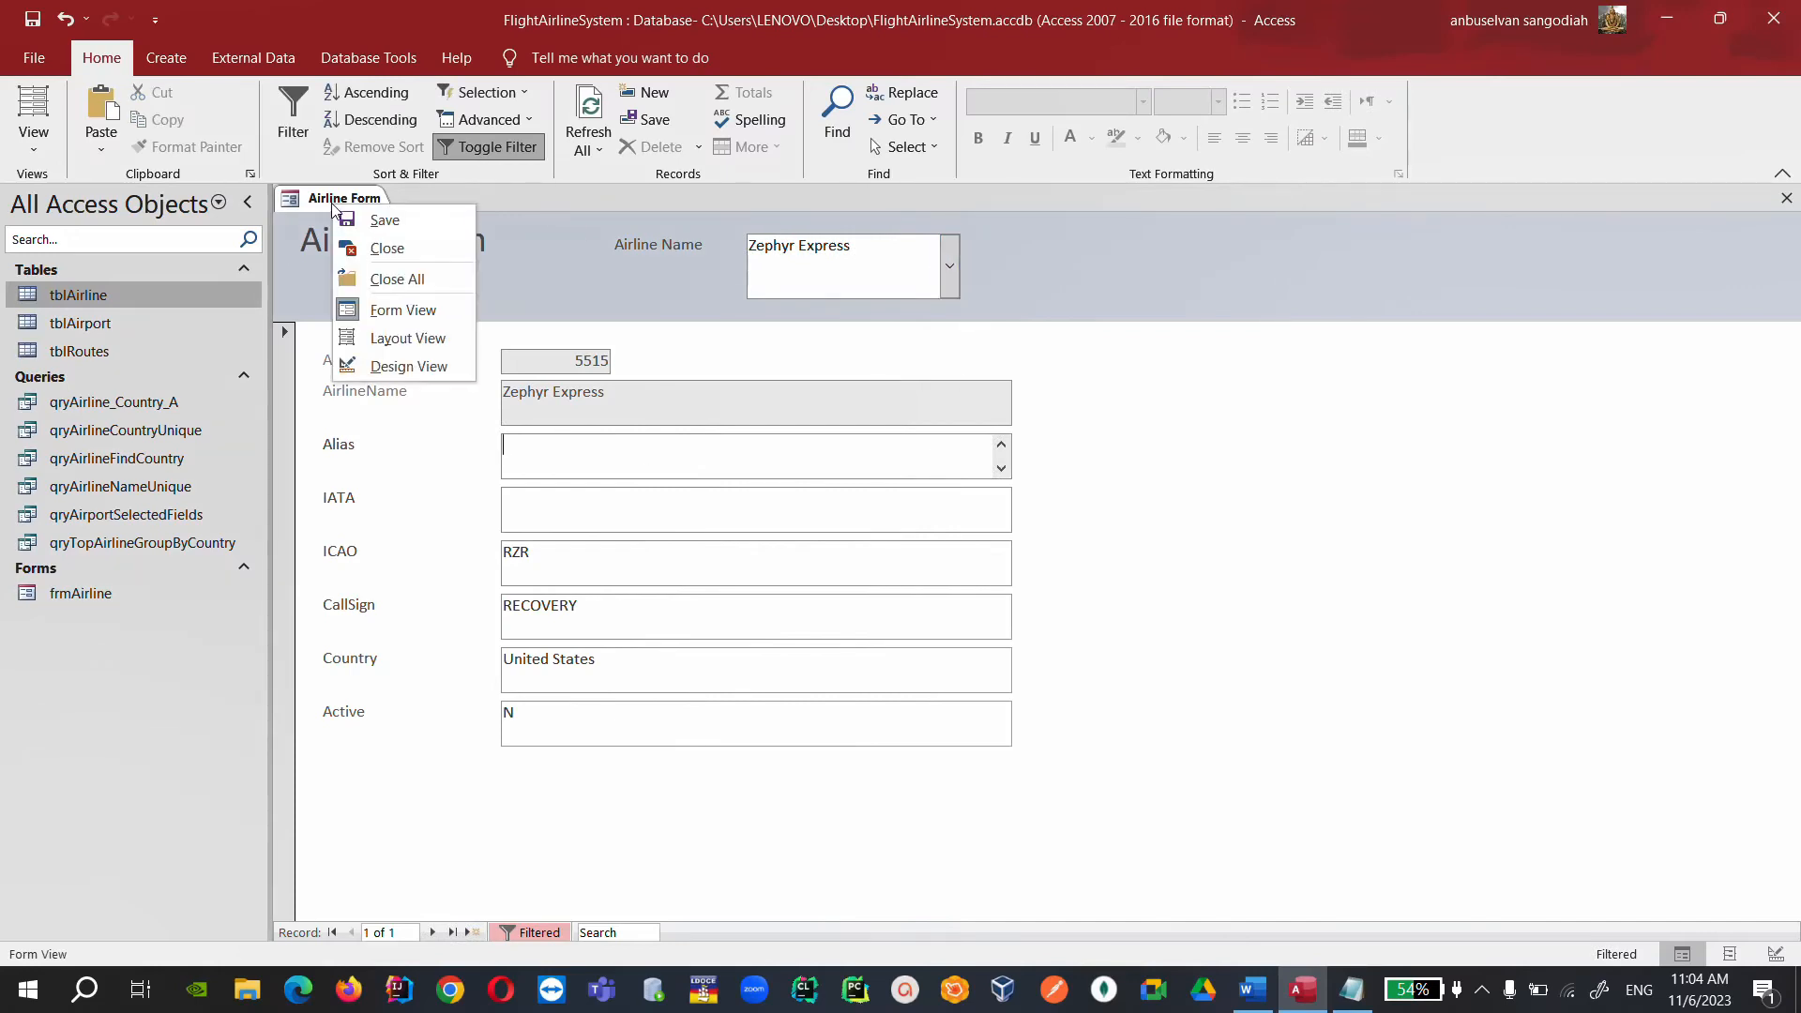
{"action": "left_click", "coordinate": [406, 368]}
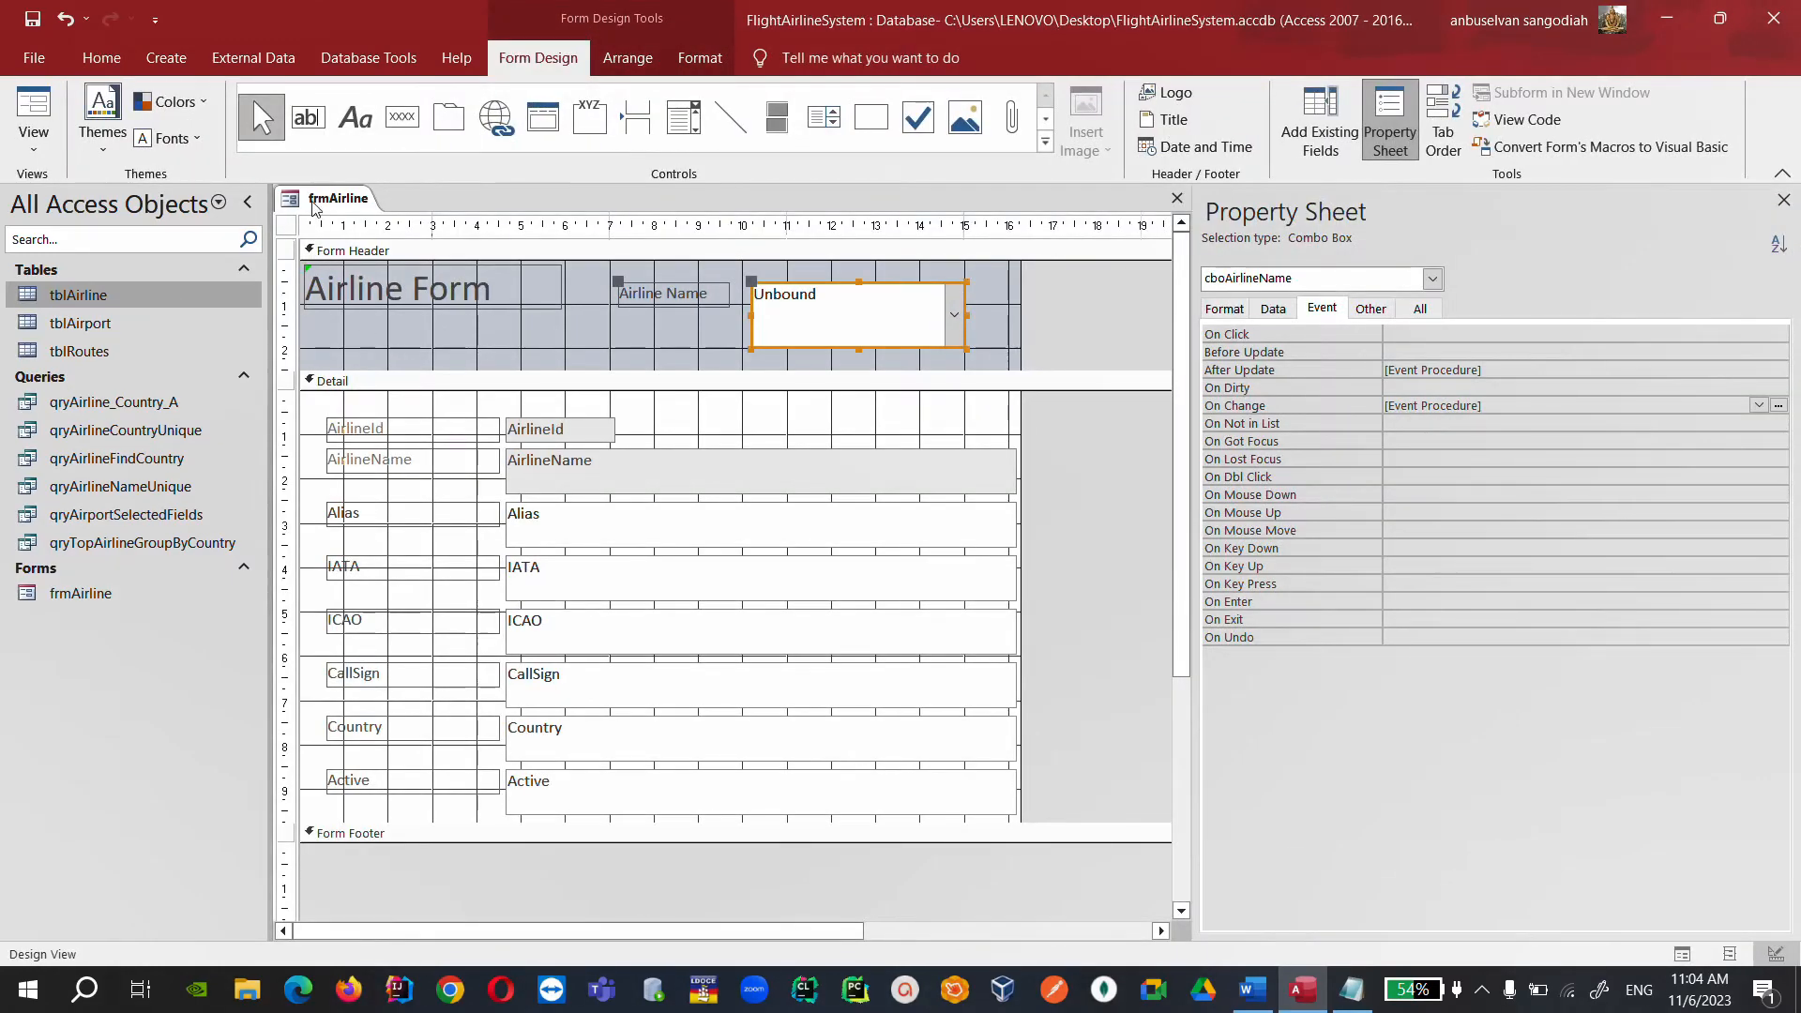
{"action": "right_click", "coordinate": [311, 180]}
{"action": "left_click", "coordinate": [315, 169]}
{"action": "right_click", "coordinate": [317, 192]}
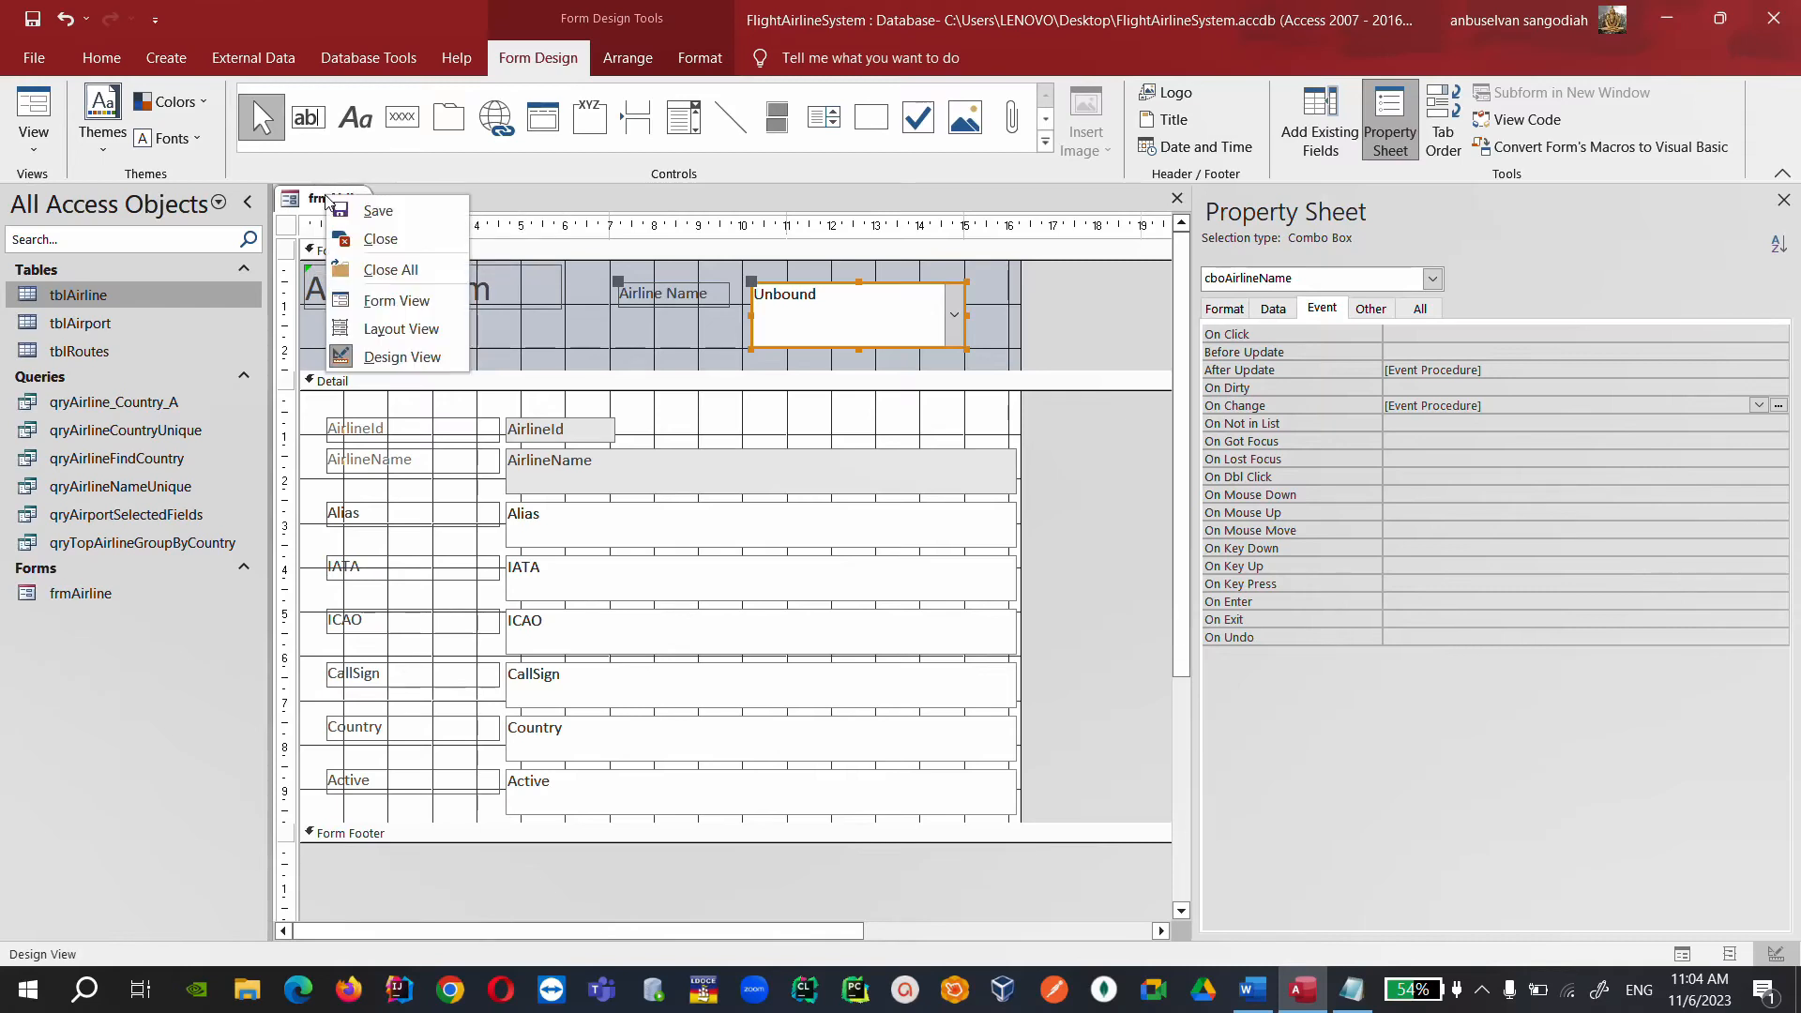
{"action": "left_click", "coordinate": [382, 212]}
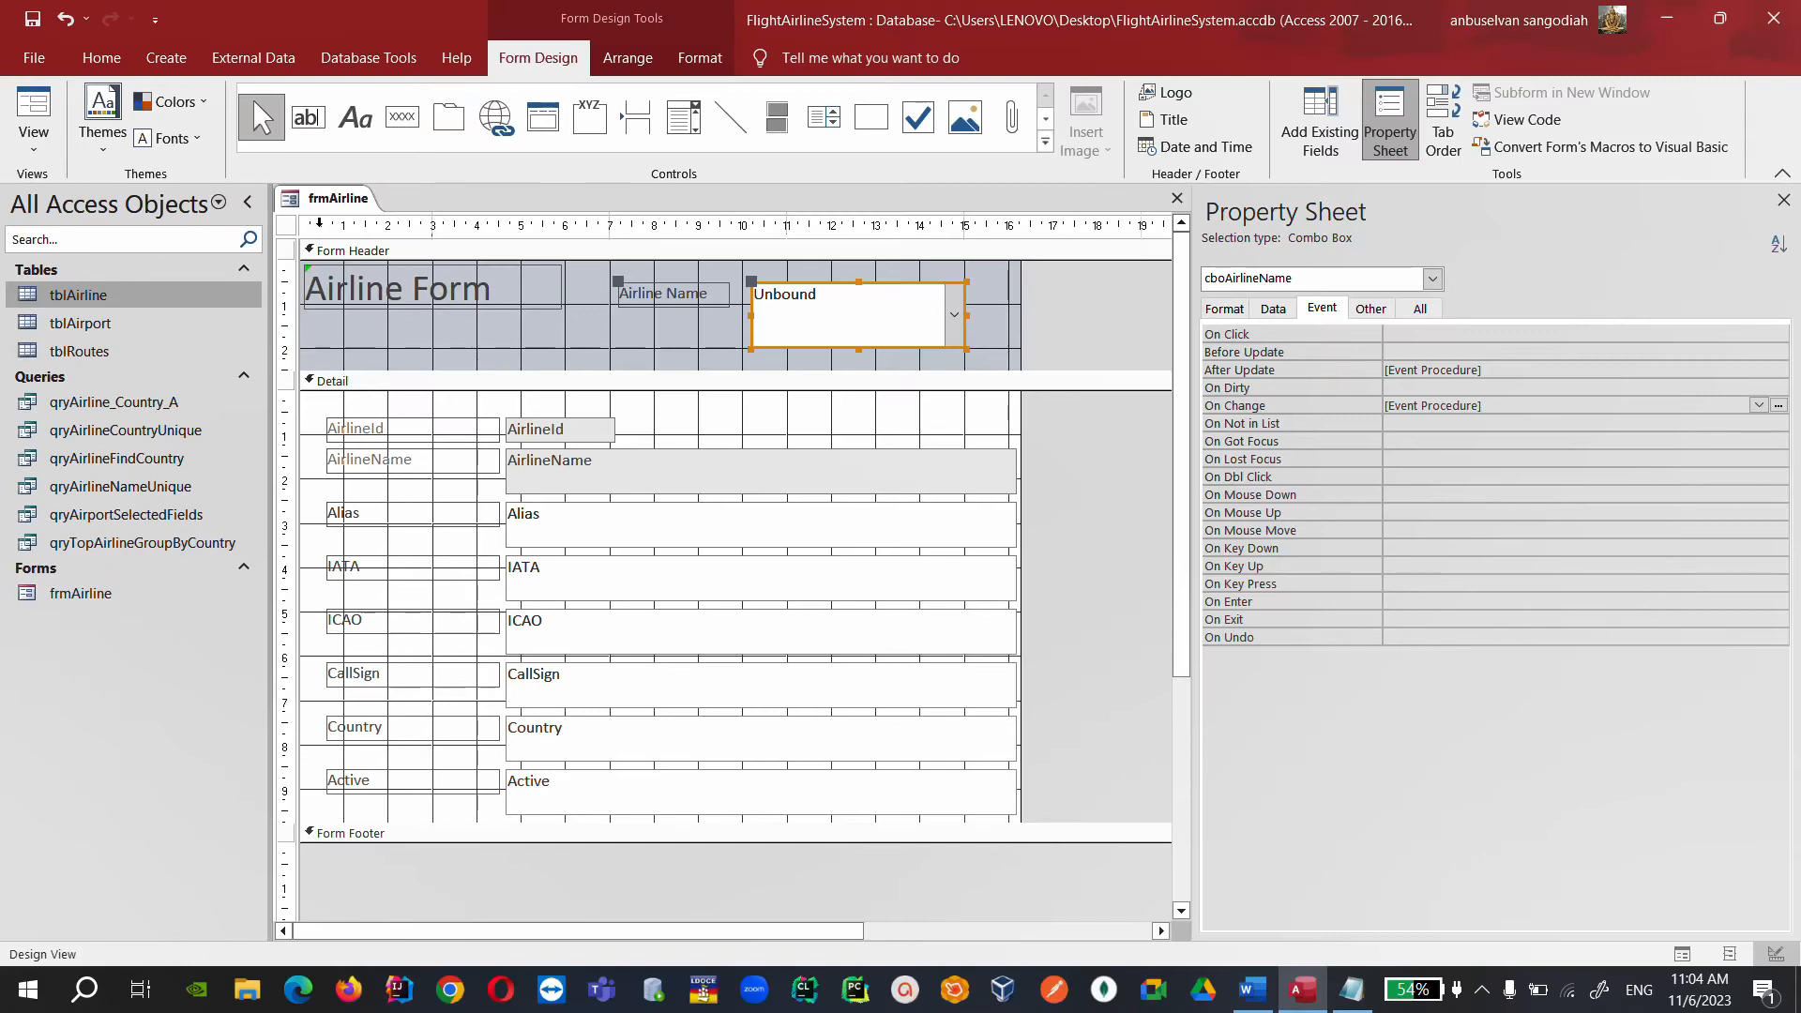
{"action": "right_click", "coordinate": [338, 202]}
{"action": "left_click", "coordinate": [390, 249]}
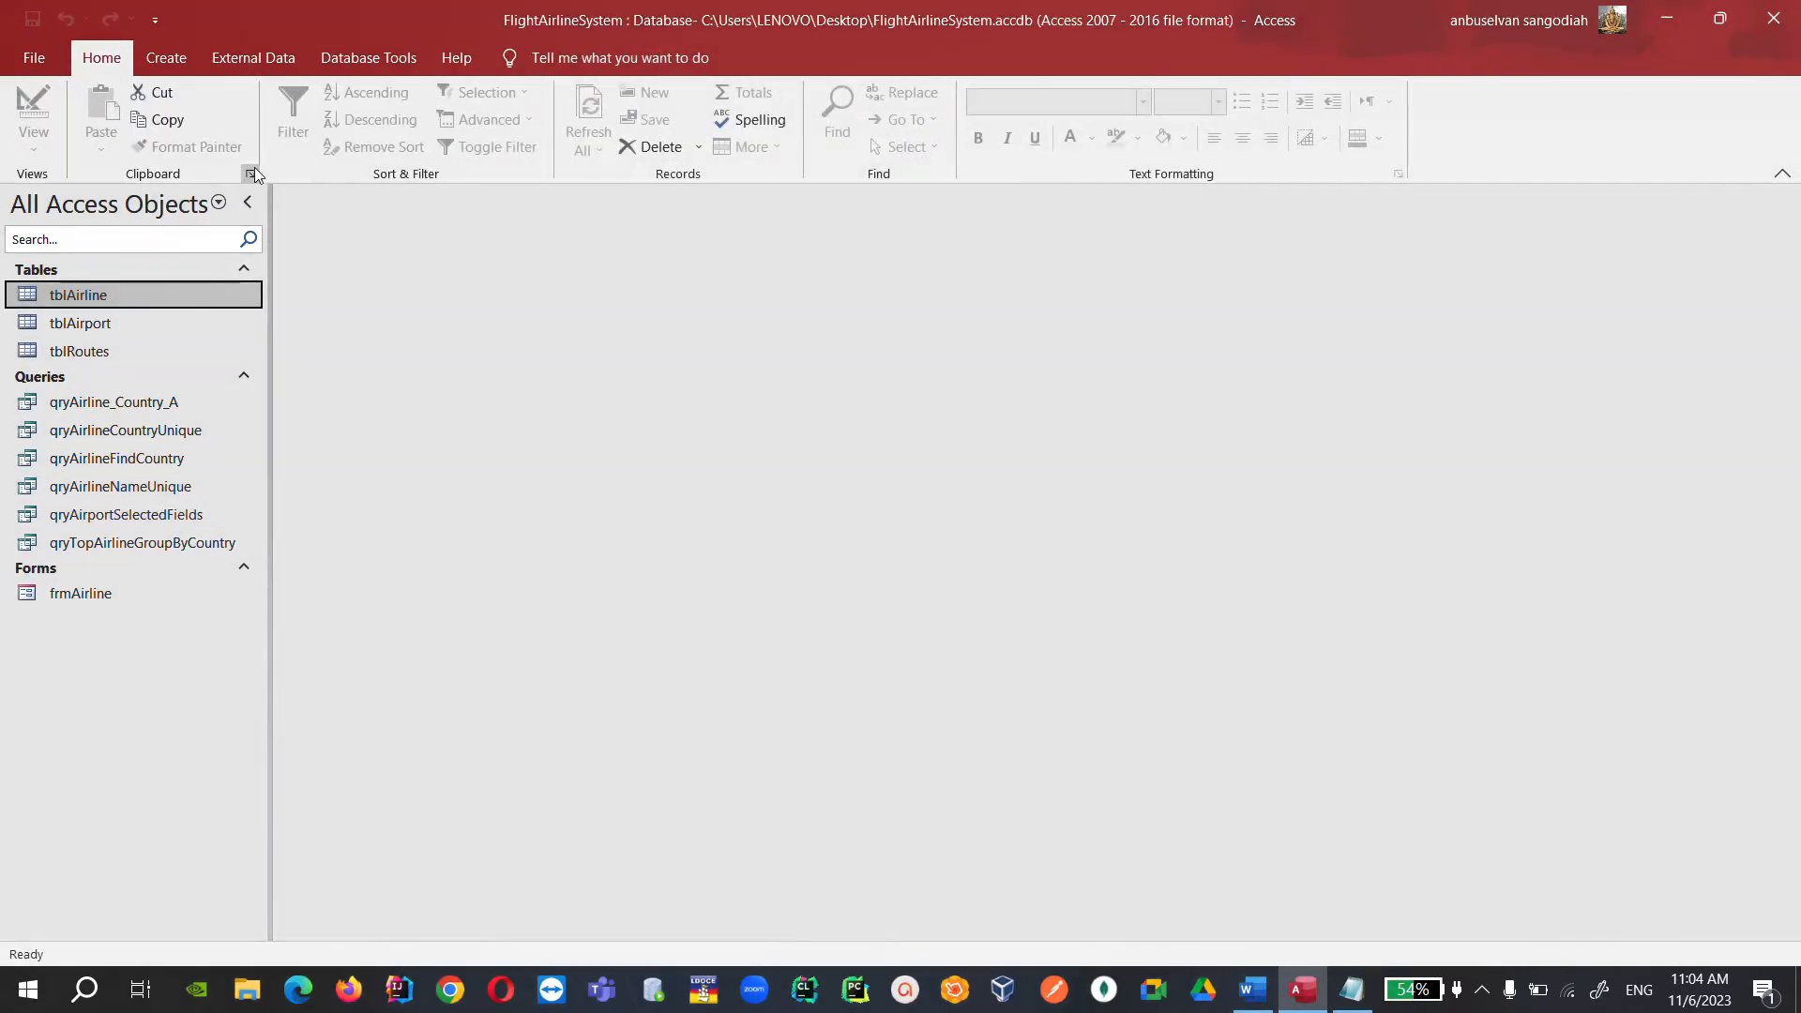
{"action": "left_click", "coordinate": [169, 59]}
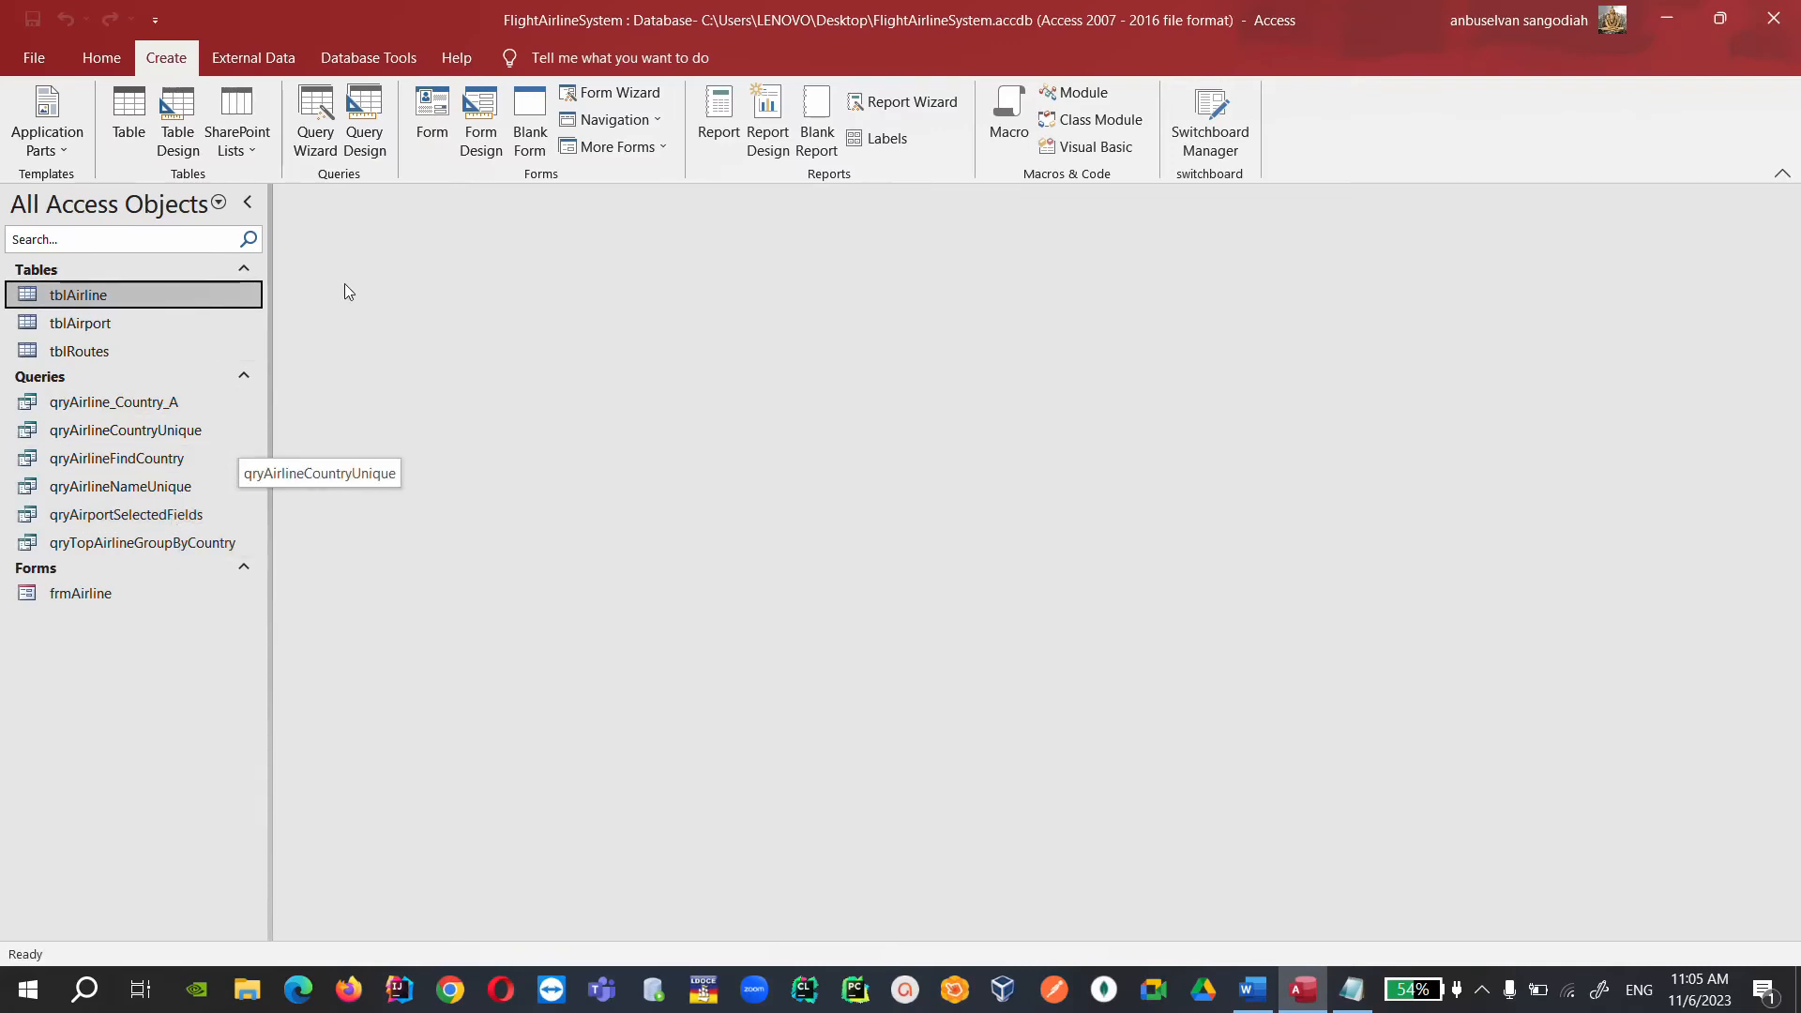
{"action": "left_click", "coordinate": [375, 139]}
{"action": "left_click", "coordinate": [803, 429]}
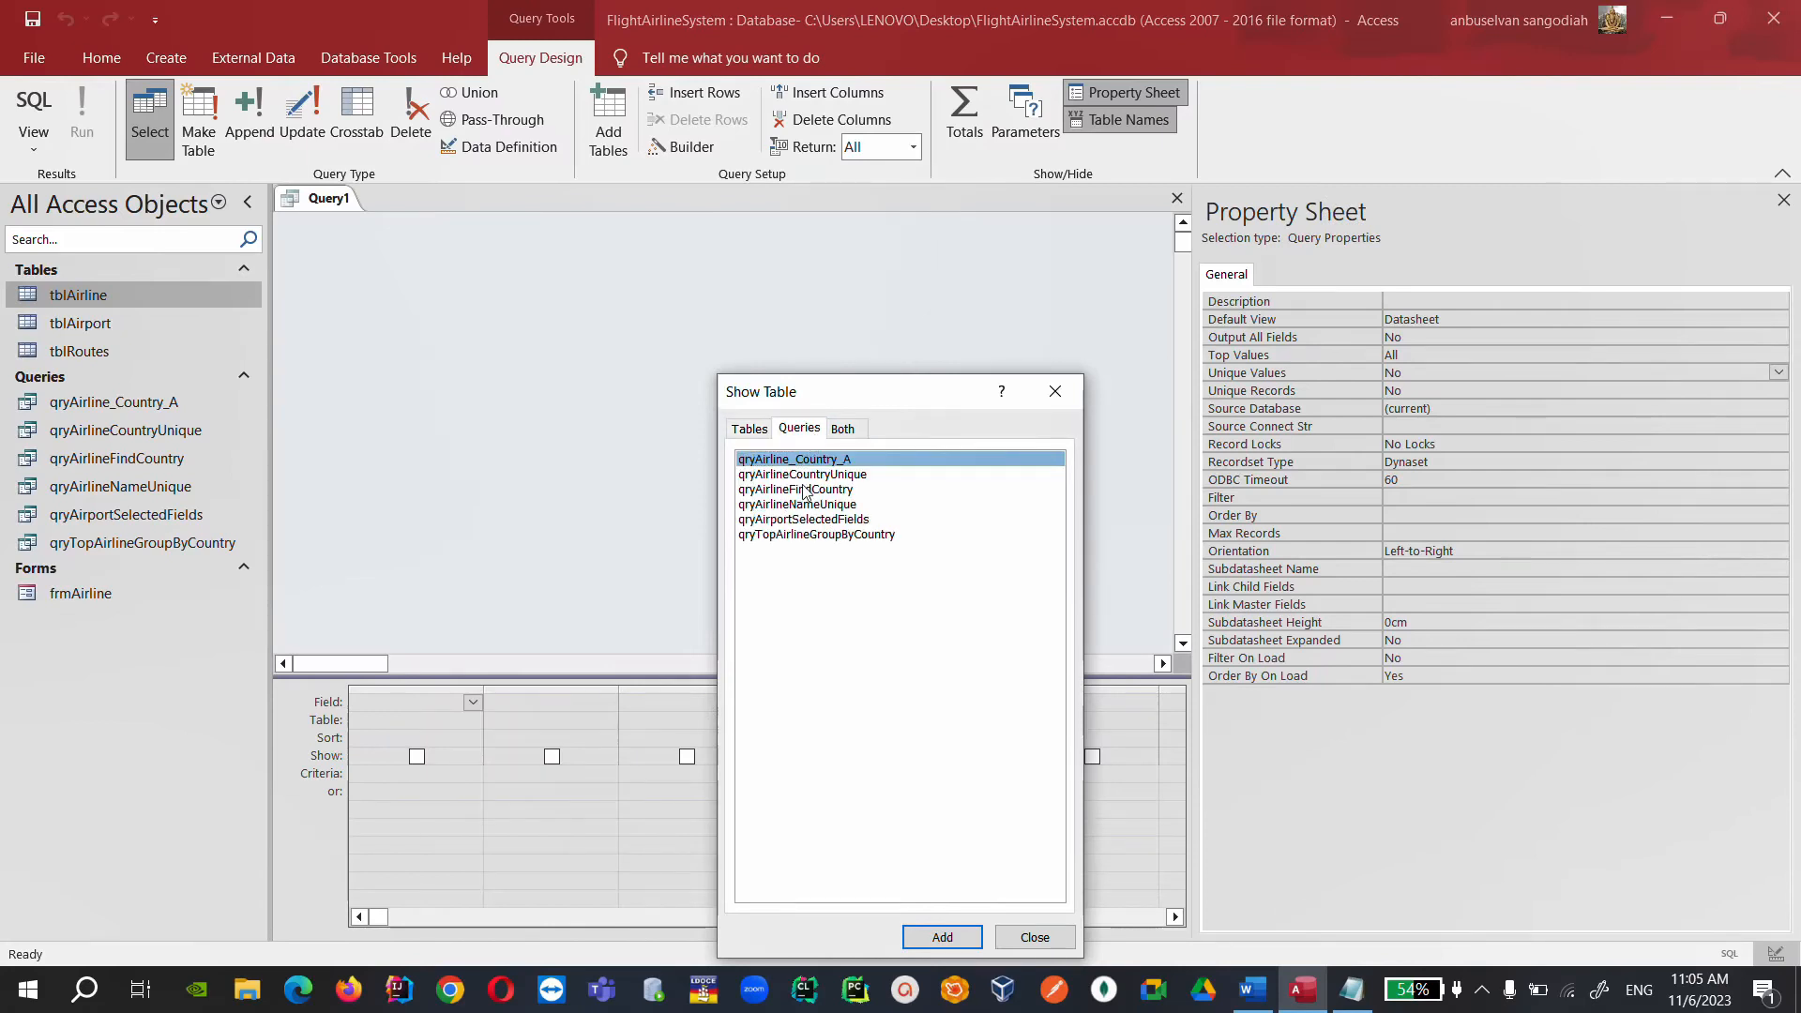
{"action": "left_click", "coordinate": [827, 520]}
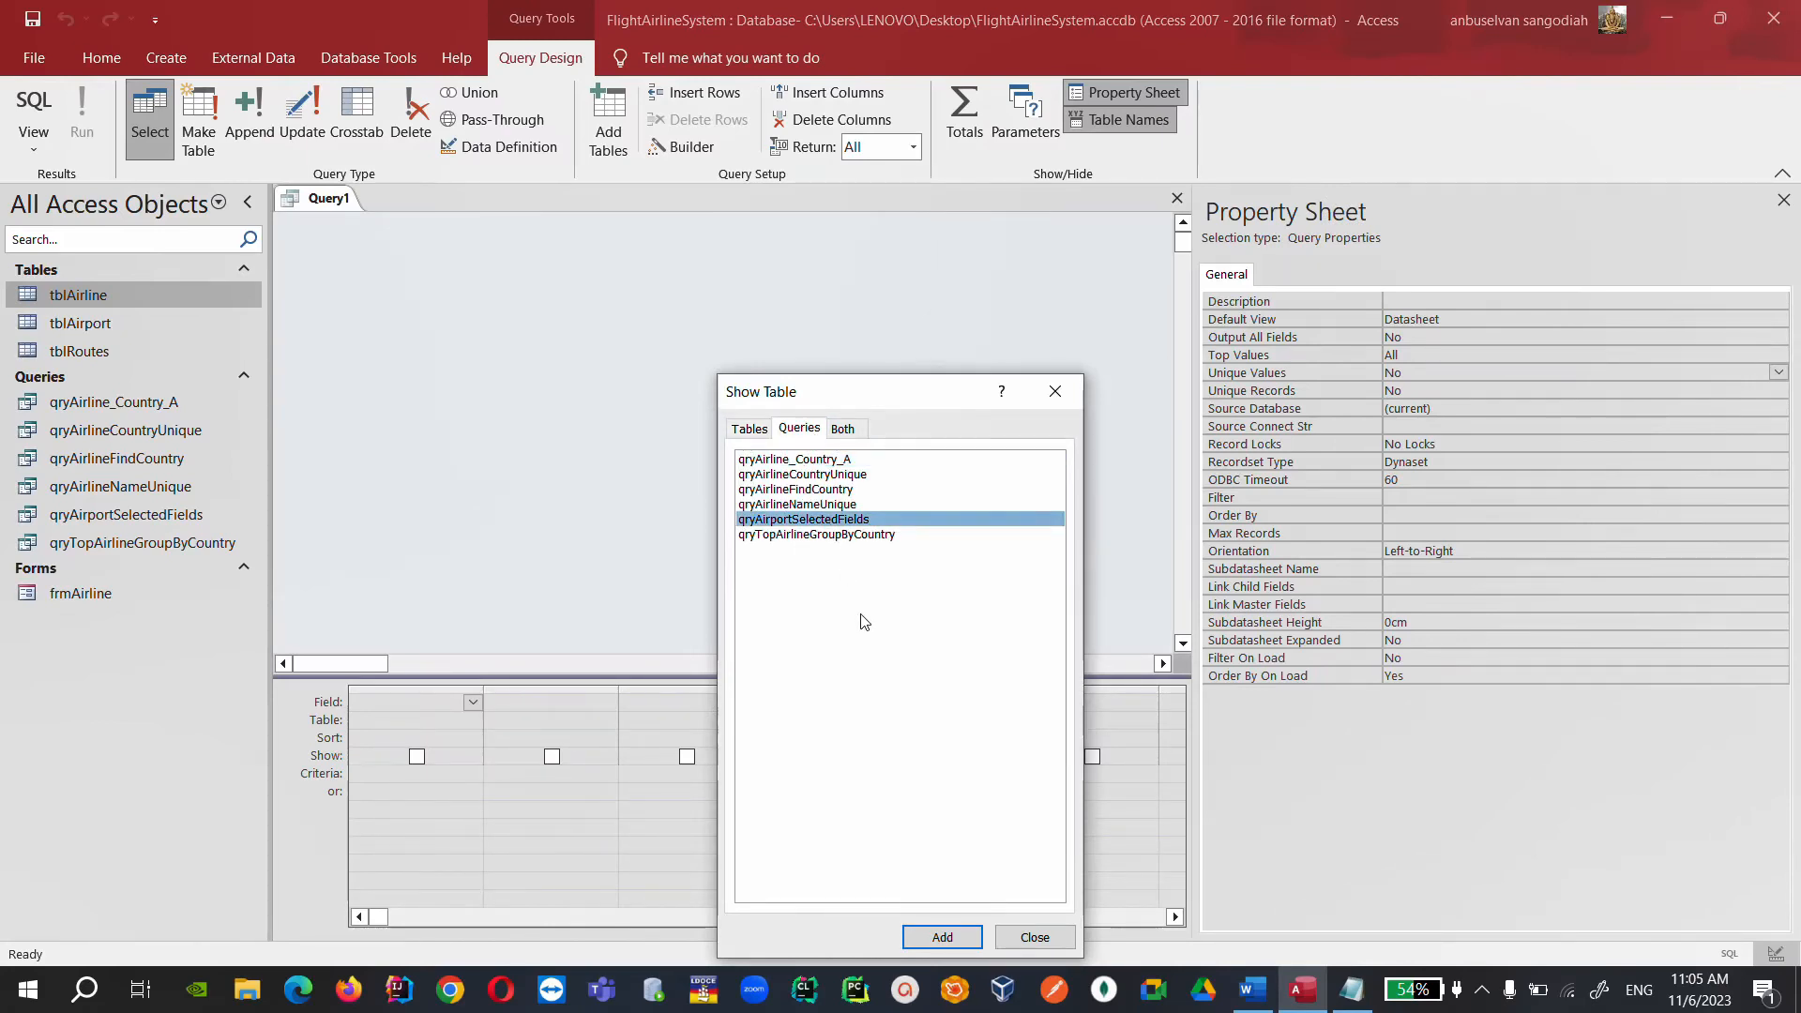
{"action": "left_click", "coordinate": [941, 937]}
{"action": "left_click", "coordinate": [1034, 937]}
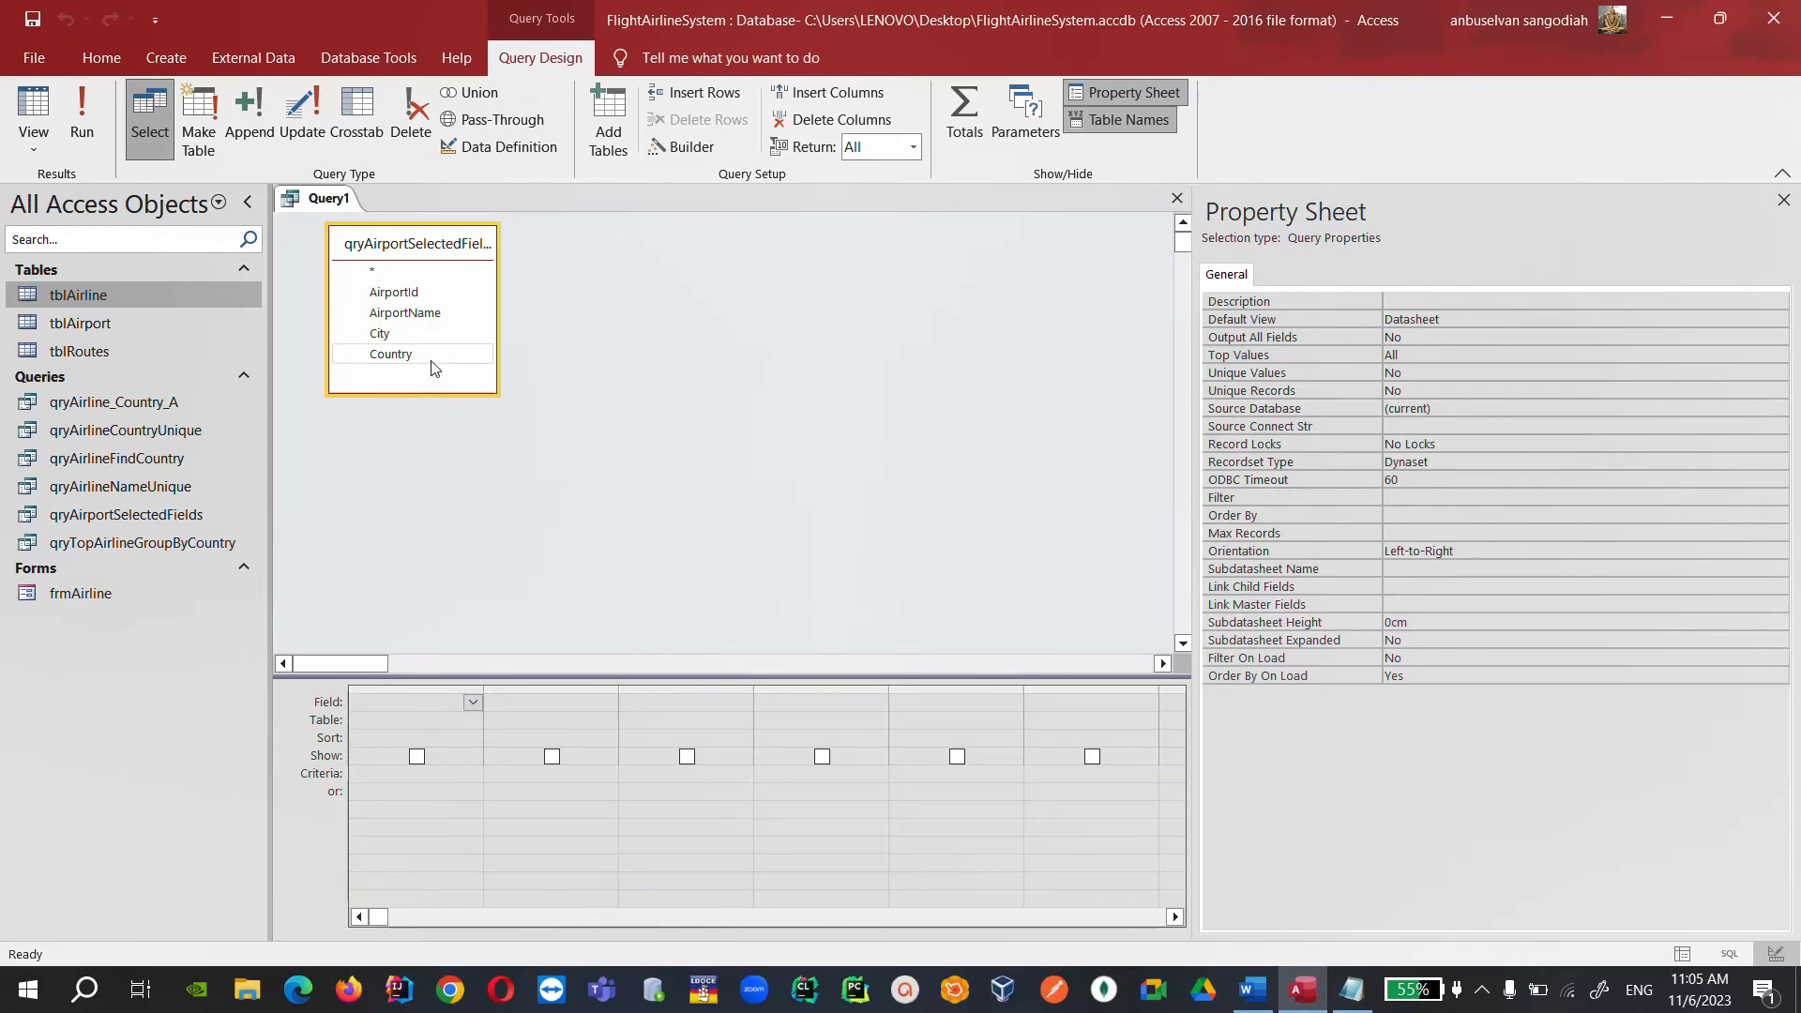
{"action": "right_click", "coordinate": [329, 205]}
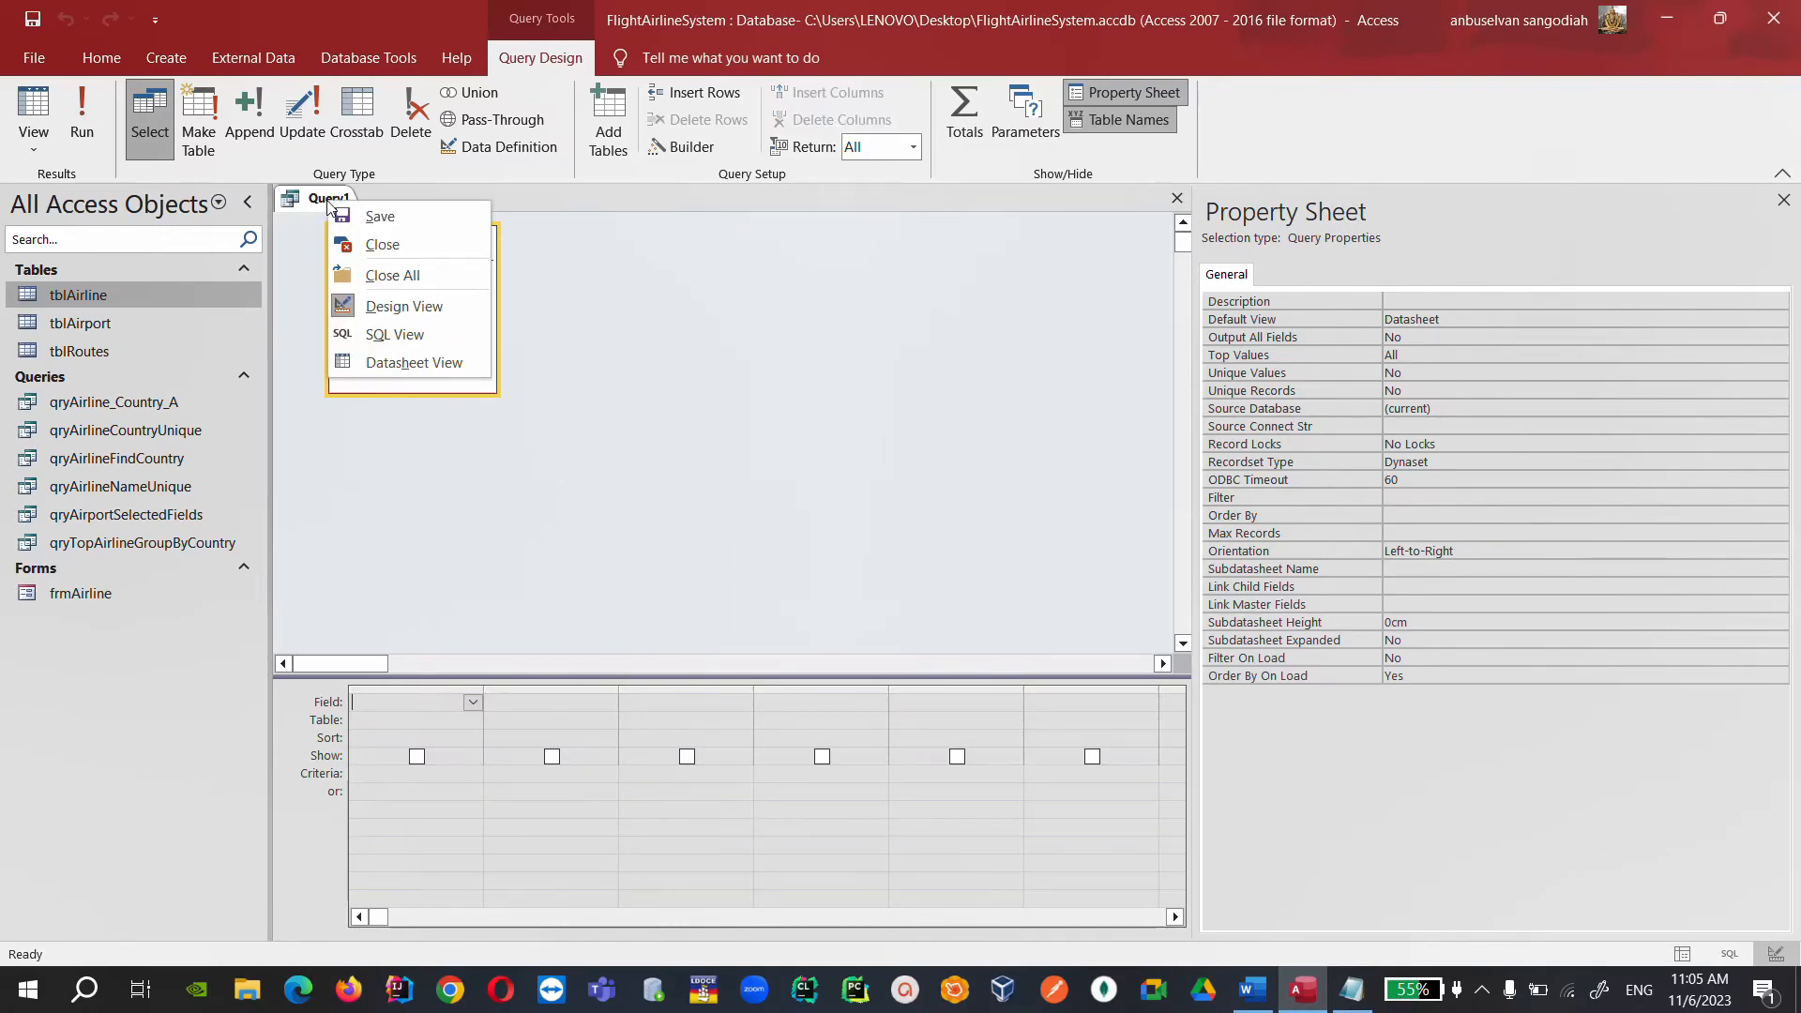
{"action": "left_click", "coordinate": [385, 255]}
{"action": "left_click", "coordinate": [908, 559]}
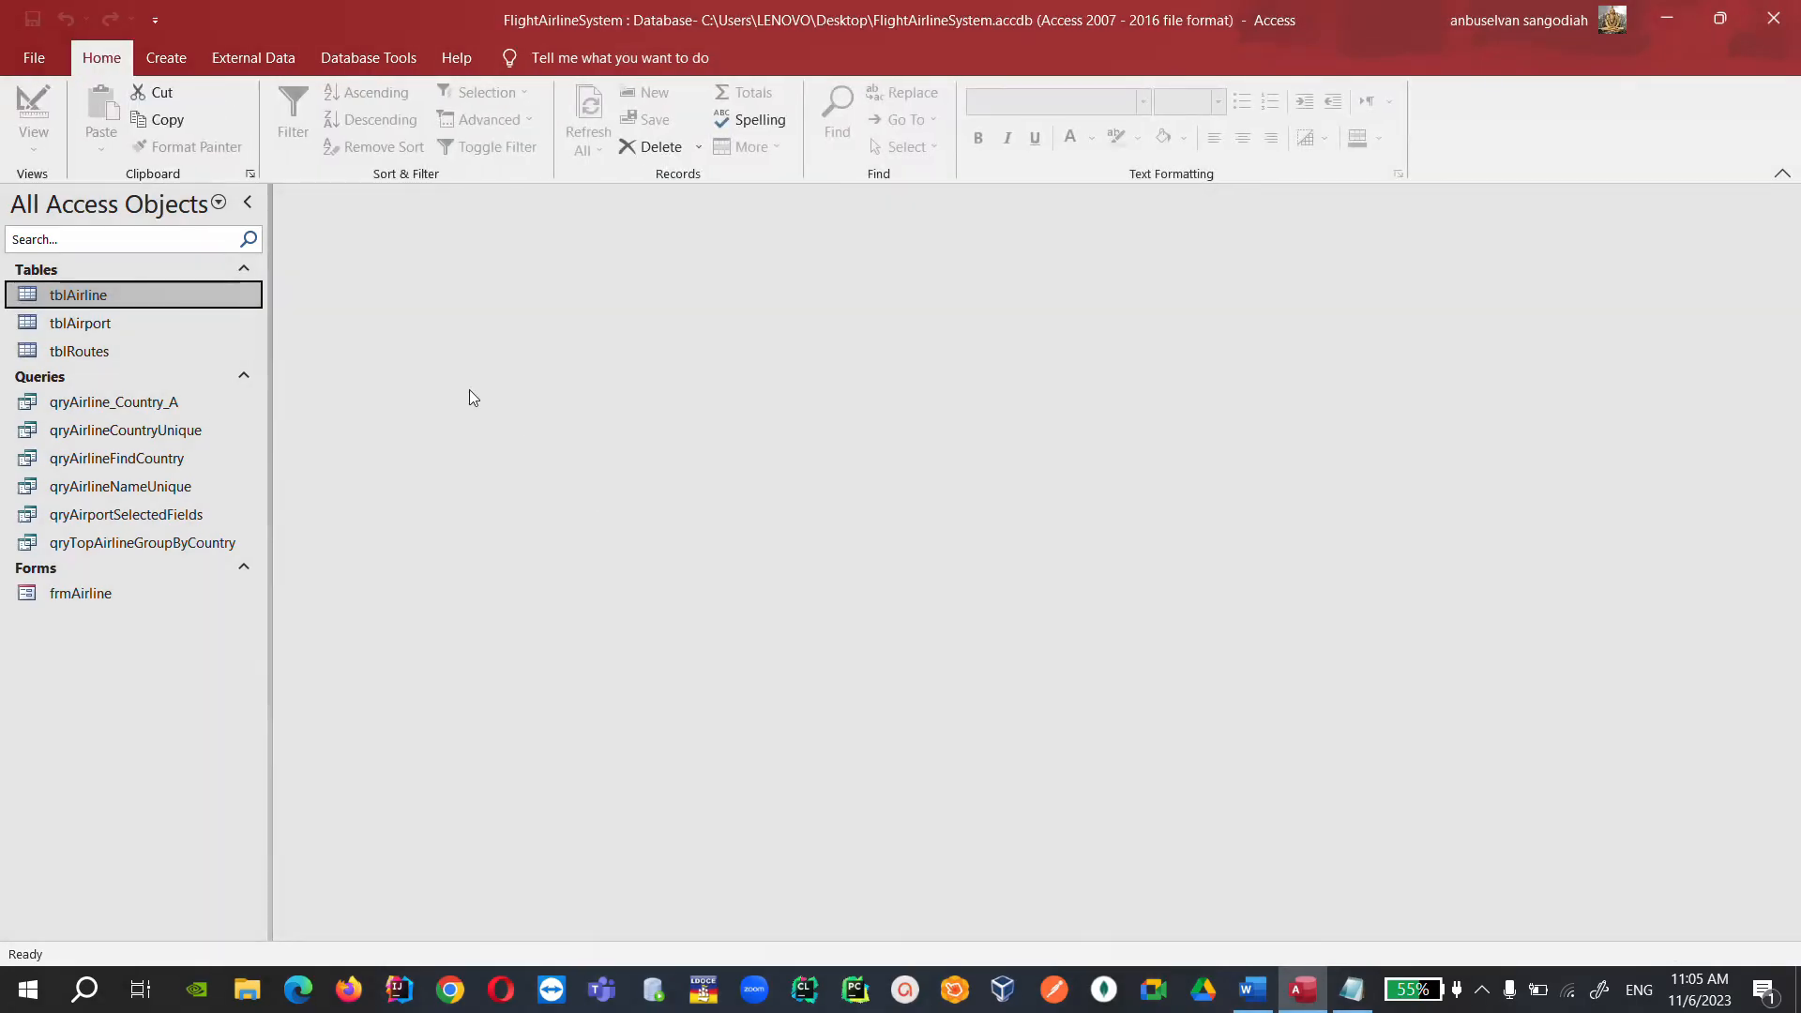
Create a blank form in Design View and open the Query Builder for its Record Source.
{"action": "left_click", "coordinate": [94, 591]}
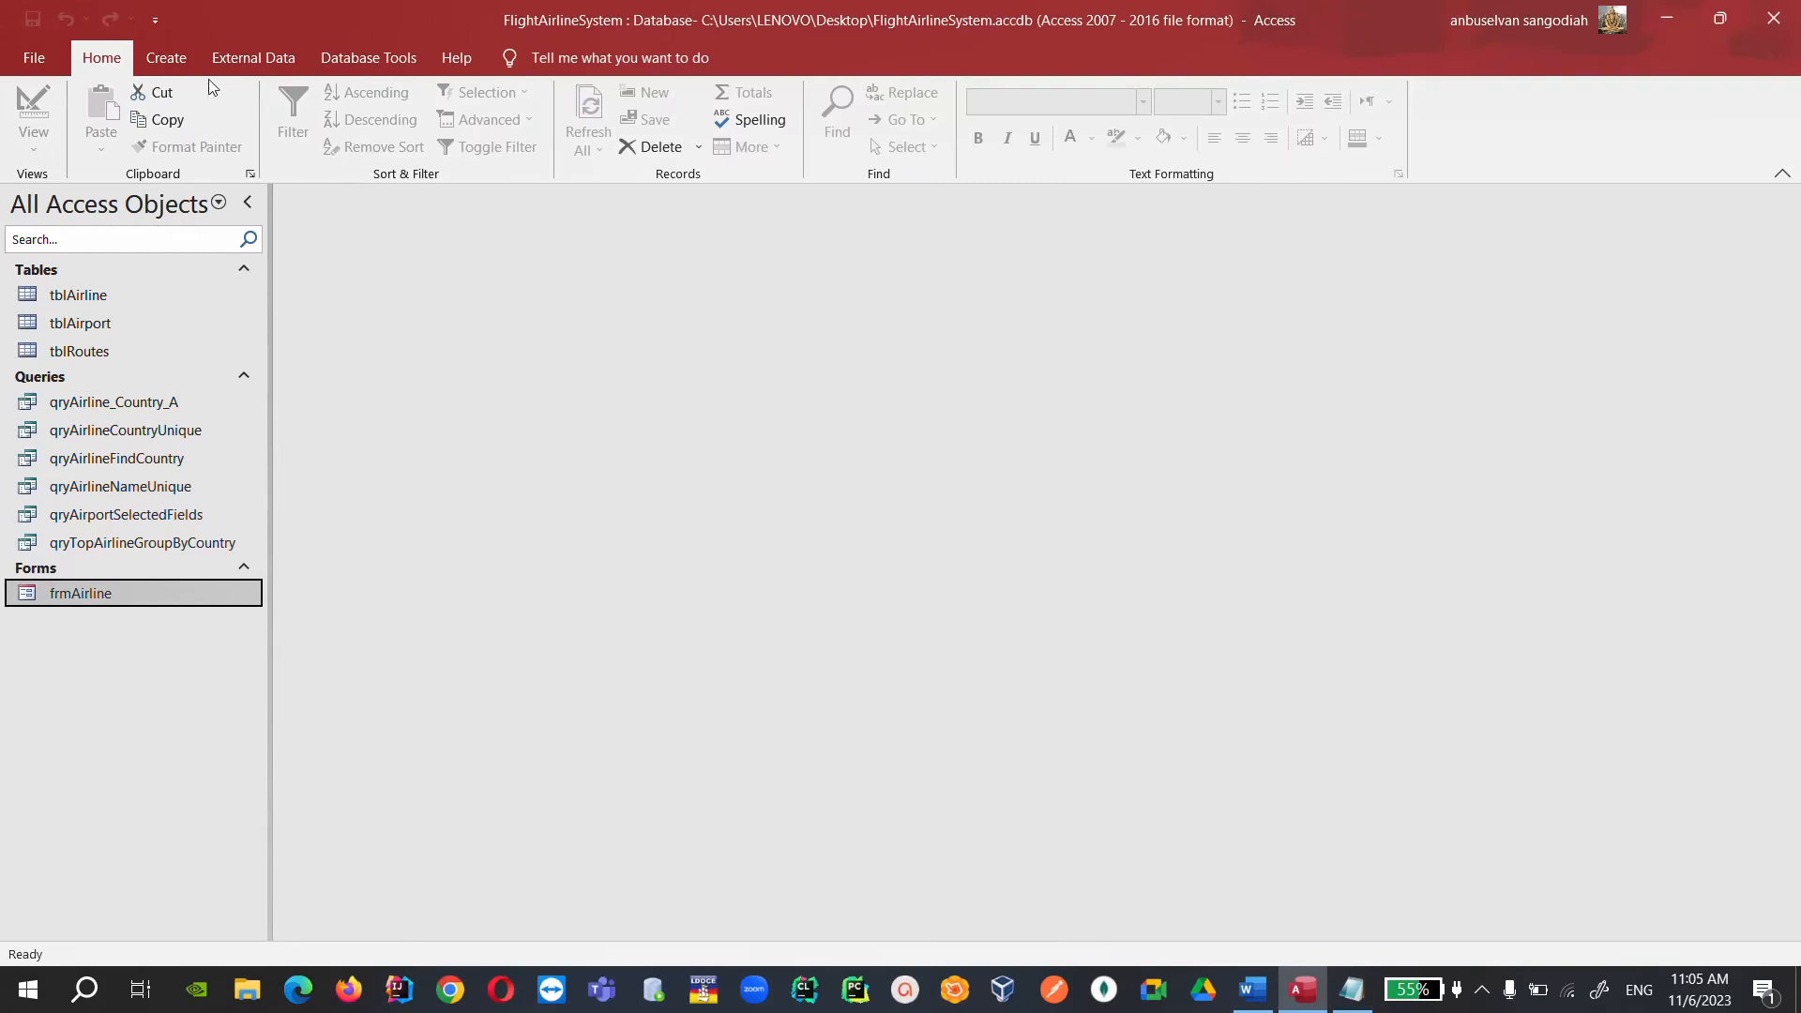
{"action": "left_click", "coordinate": [166, 58]}
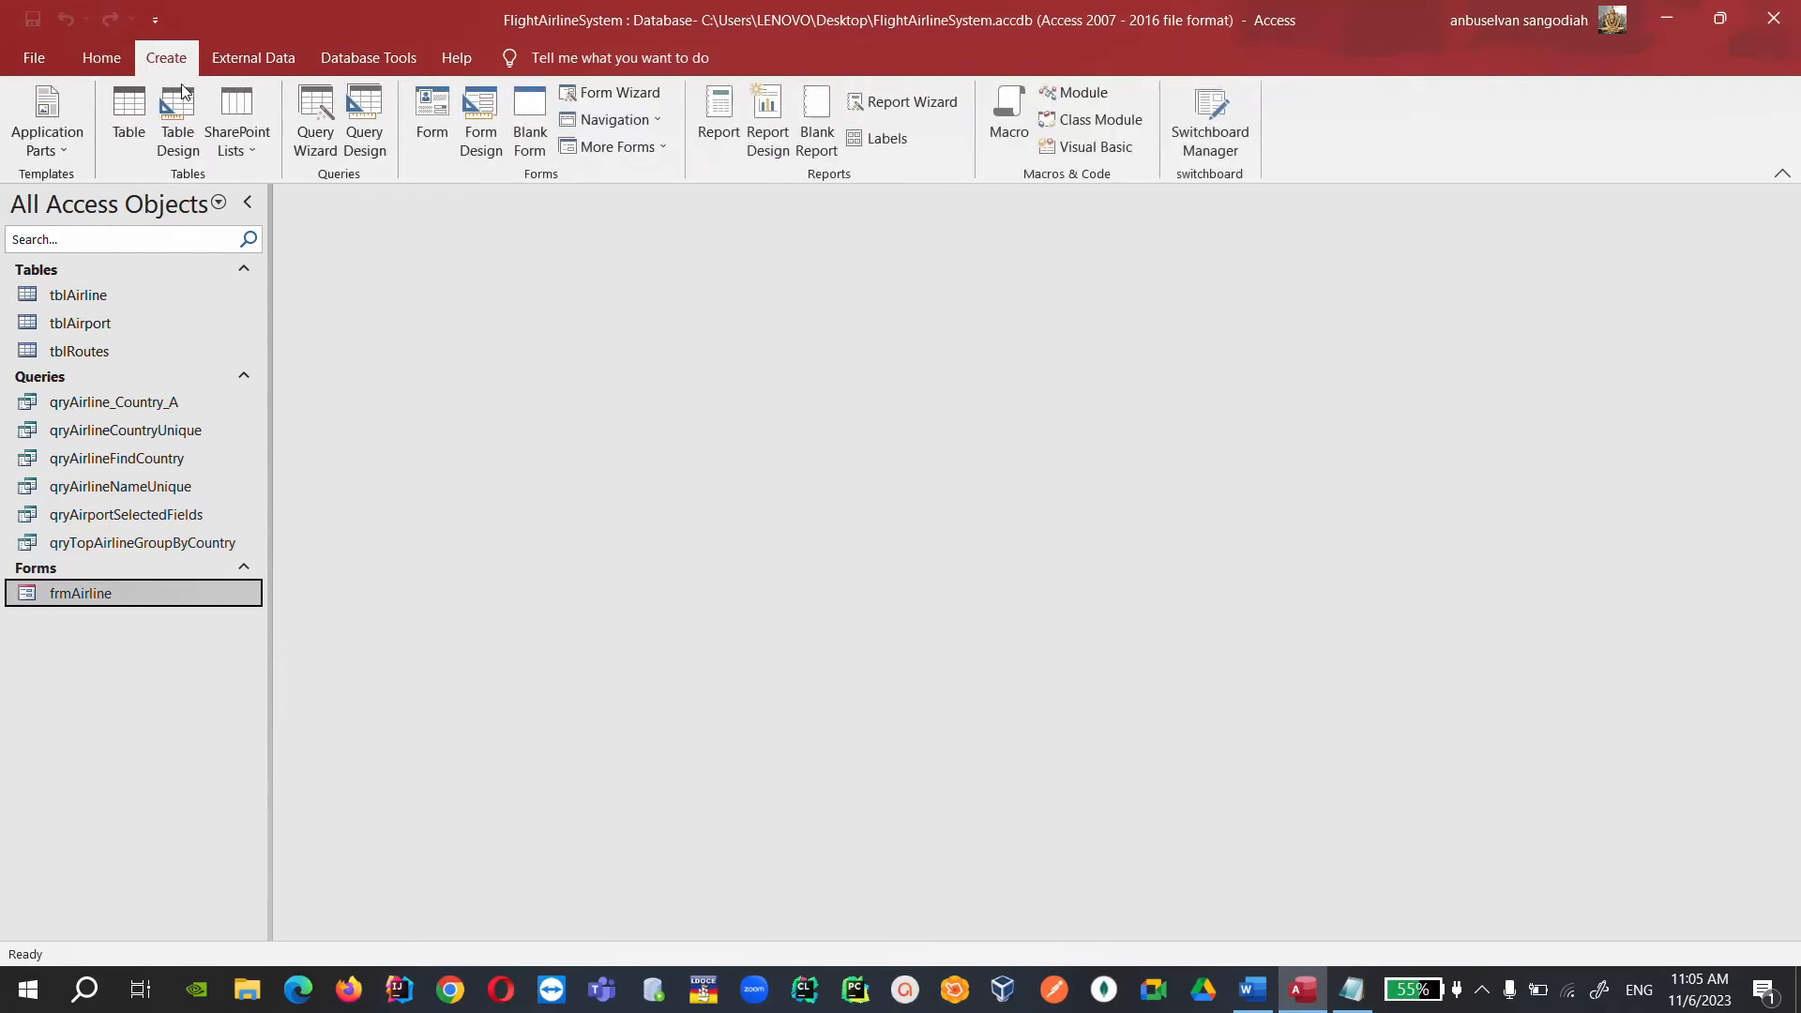
{"action": "left_click", "coordinate": [481, 129]}
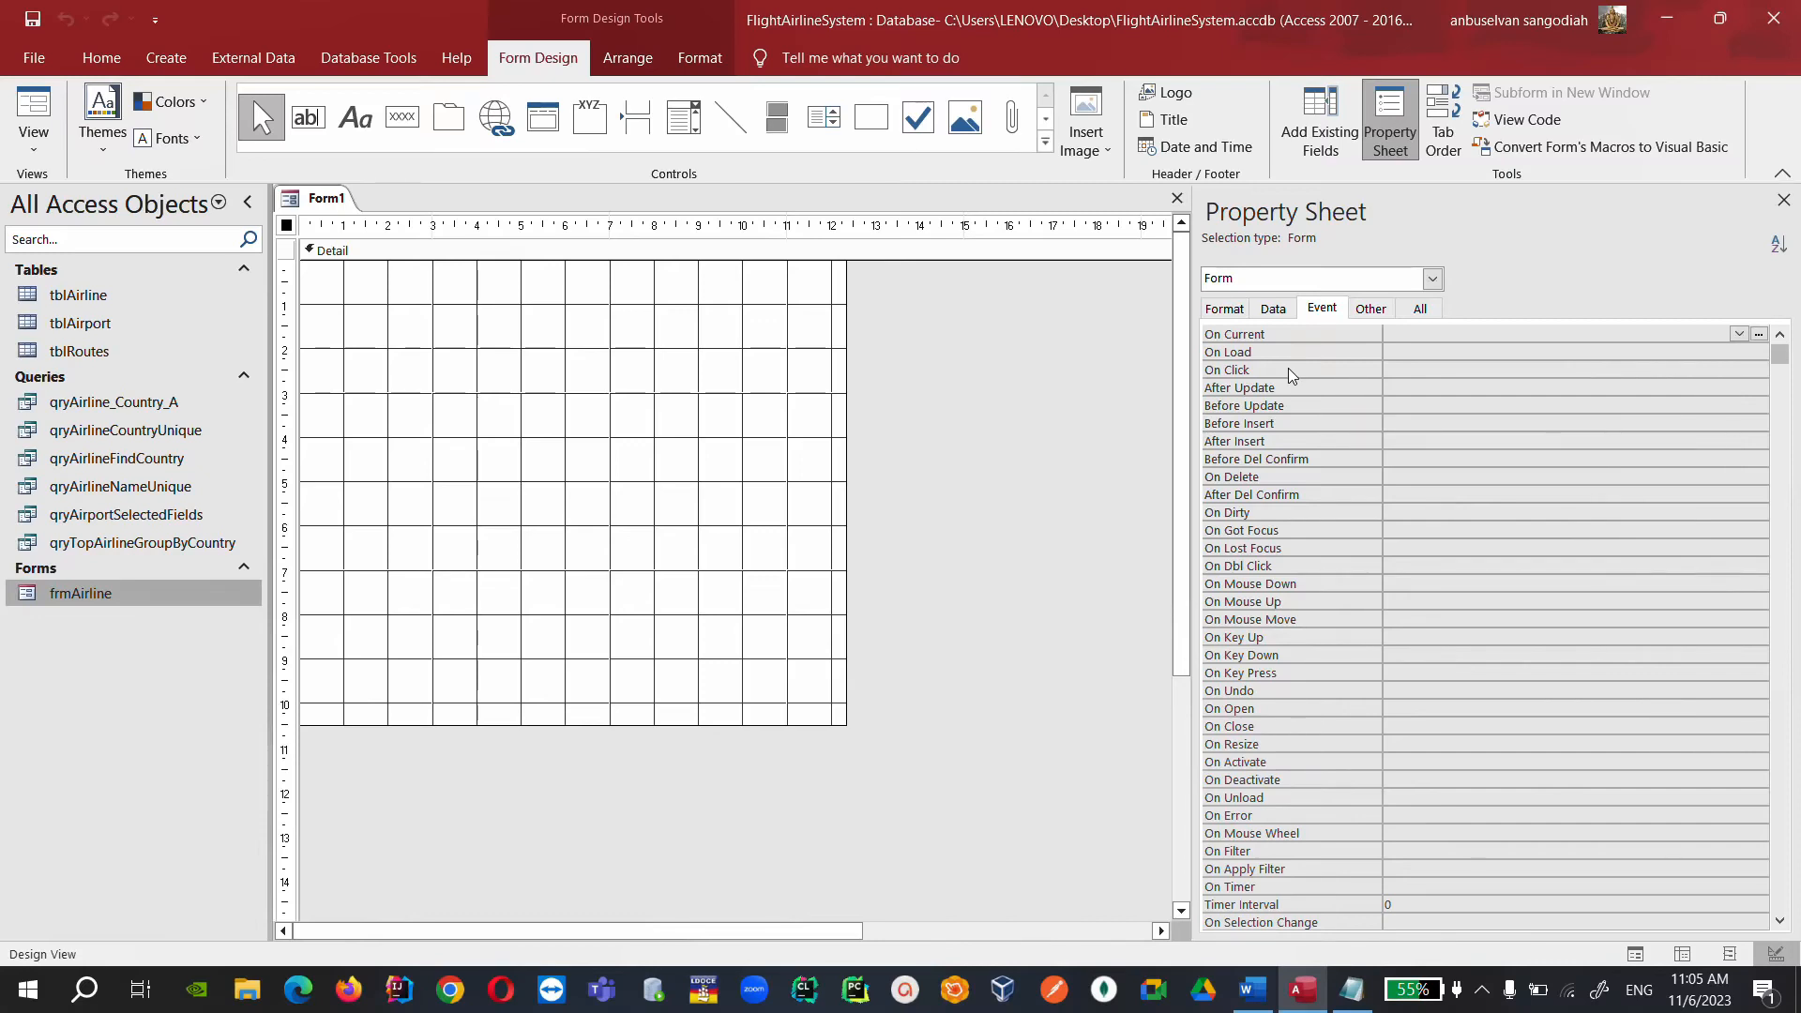
{"action": "left_click", "coordinate": [1418, 309]}
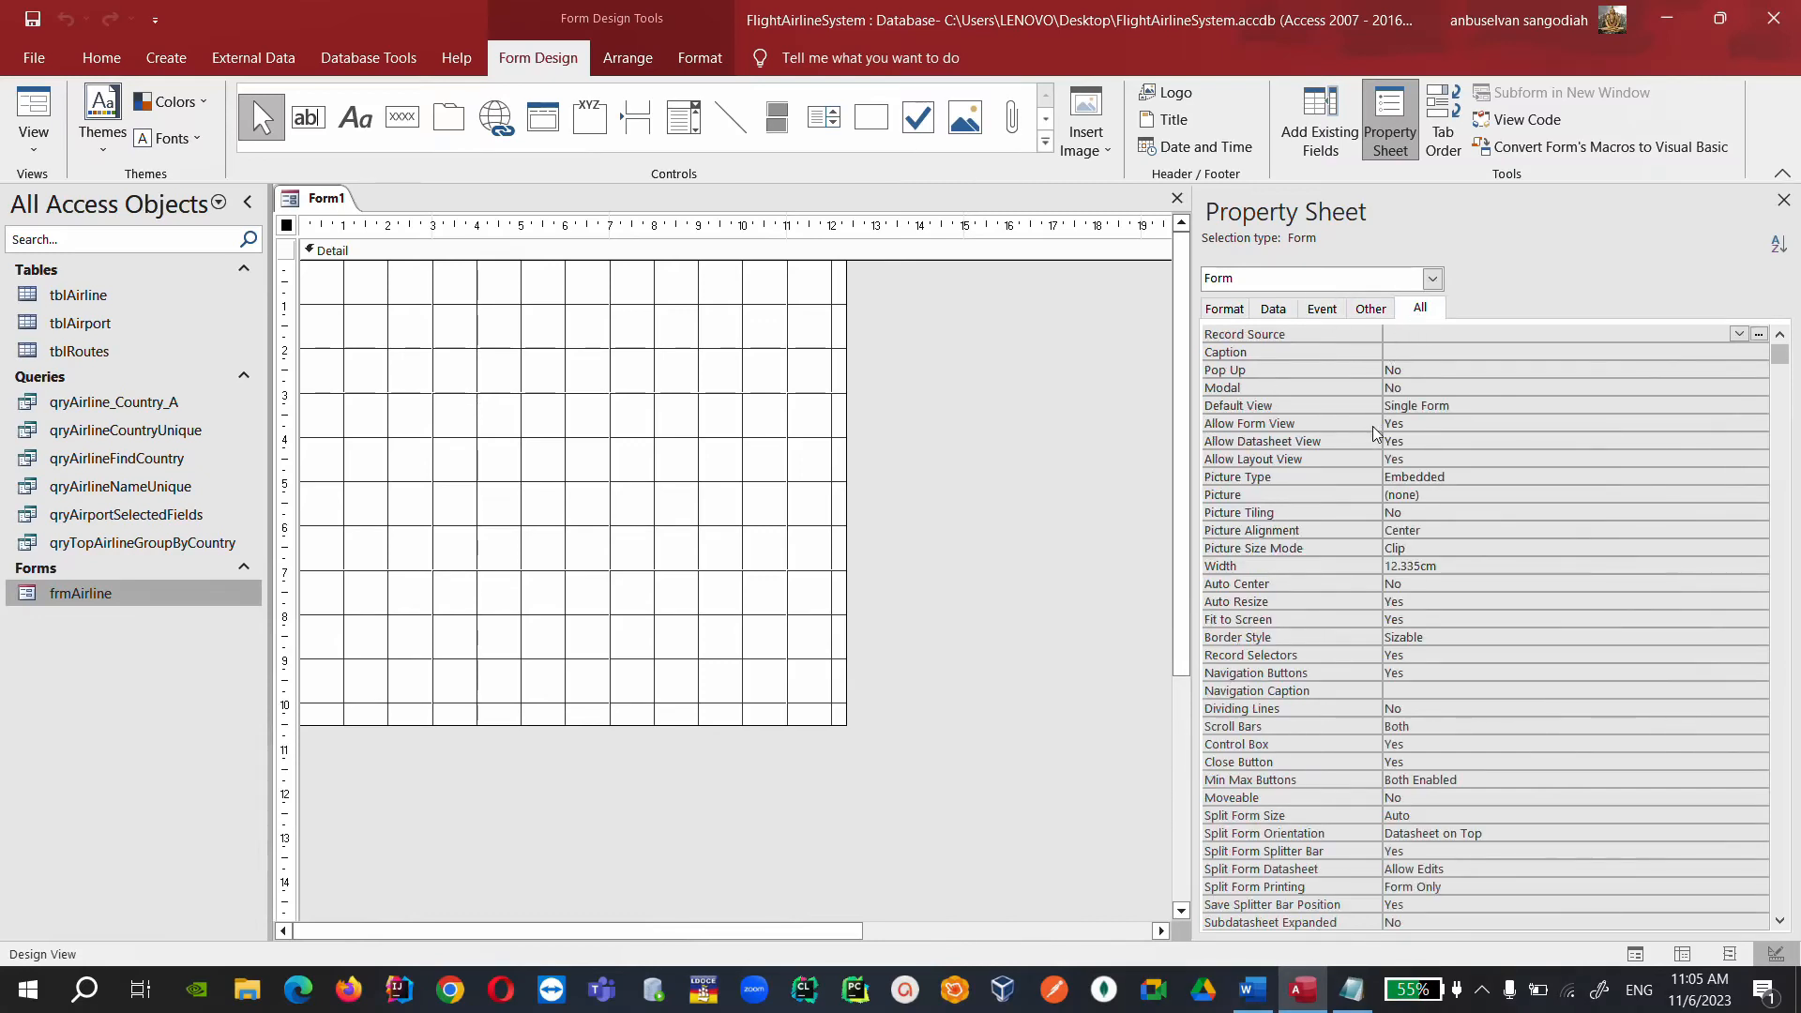
{"action": "left_click", "coordinate": [1758, 334]}
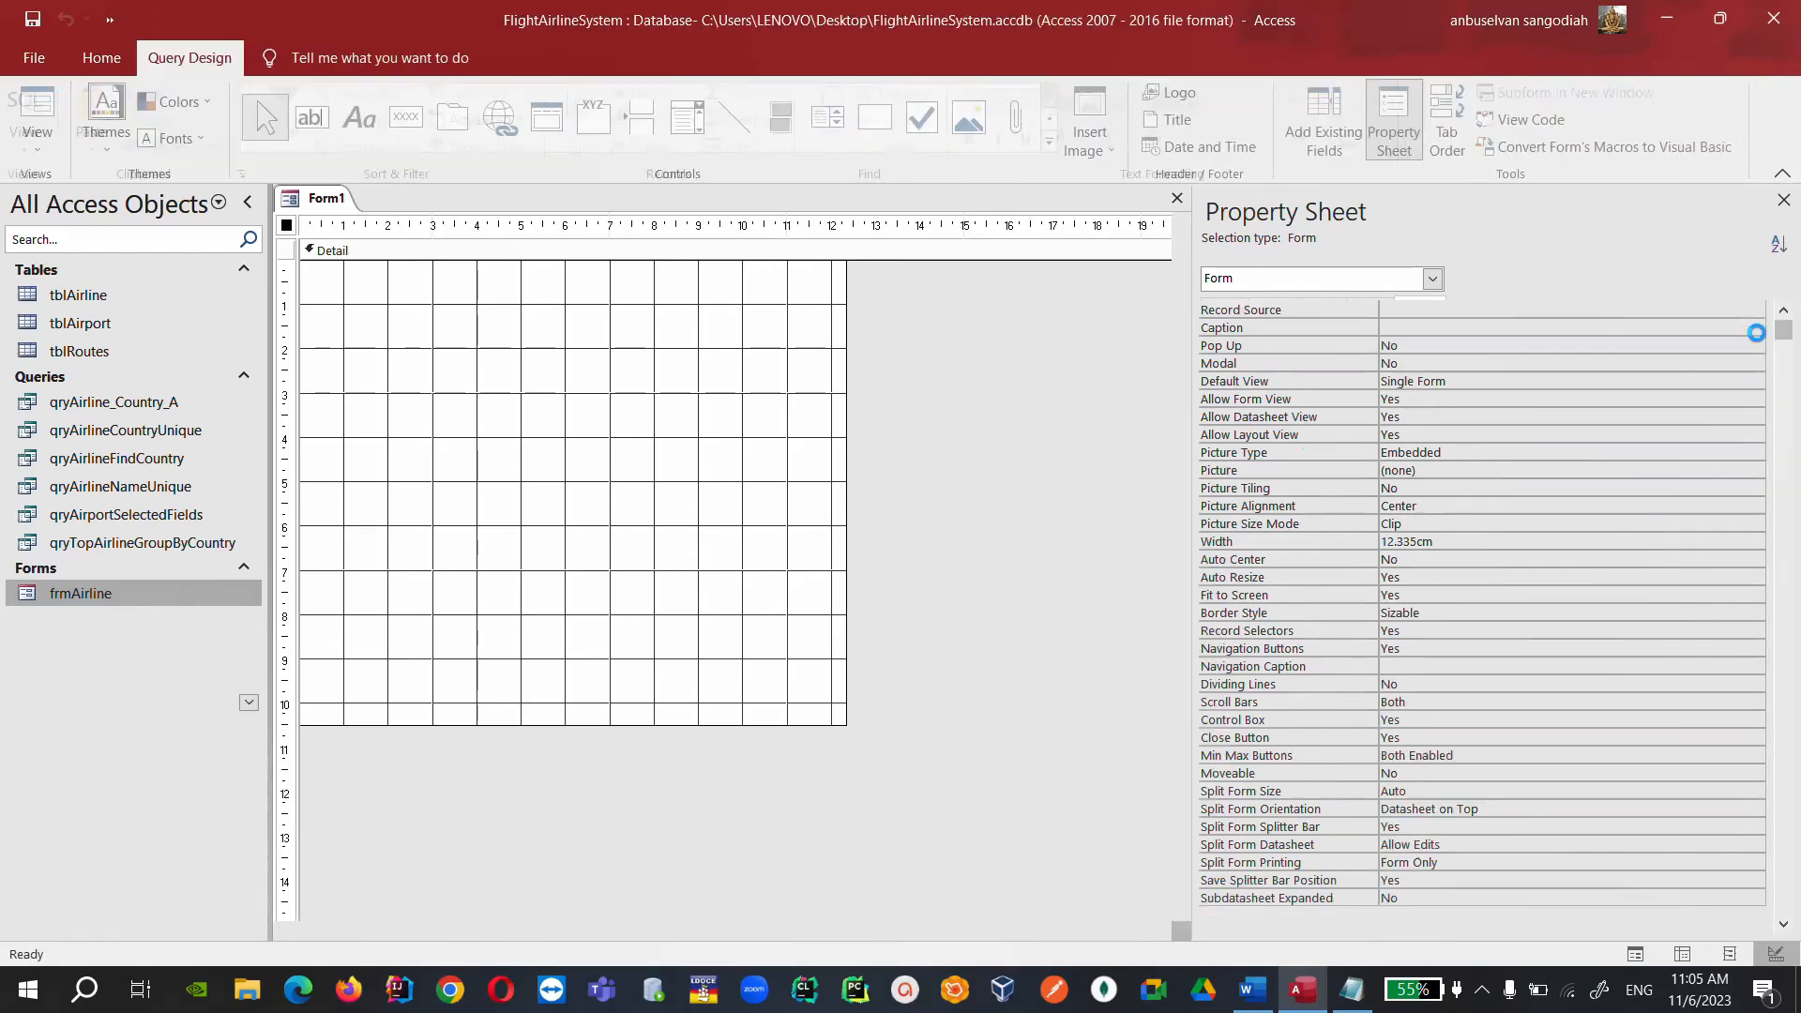
Add the qryAirportSelectedFields query as the source of the form's record source query.
{"action": "left_click", "coordinate": [803, 430]}
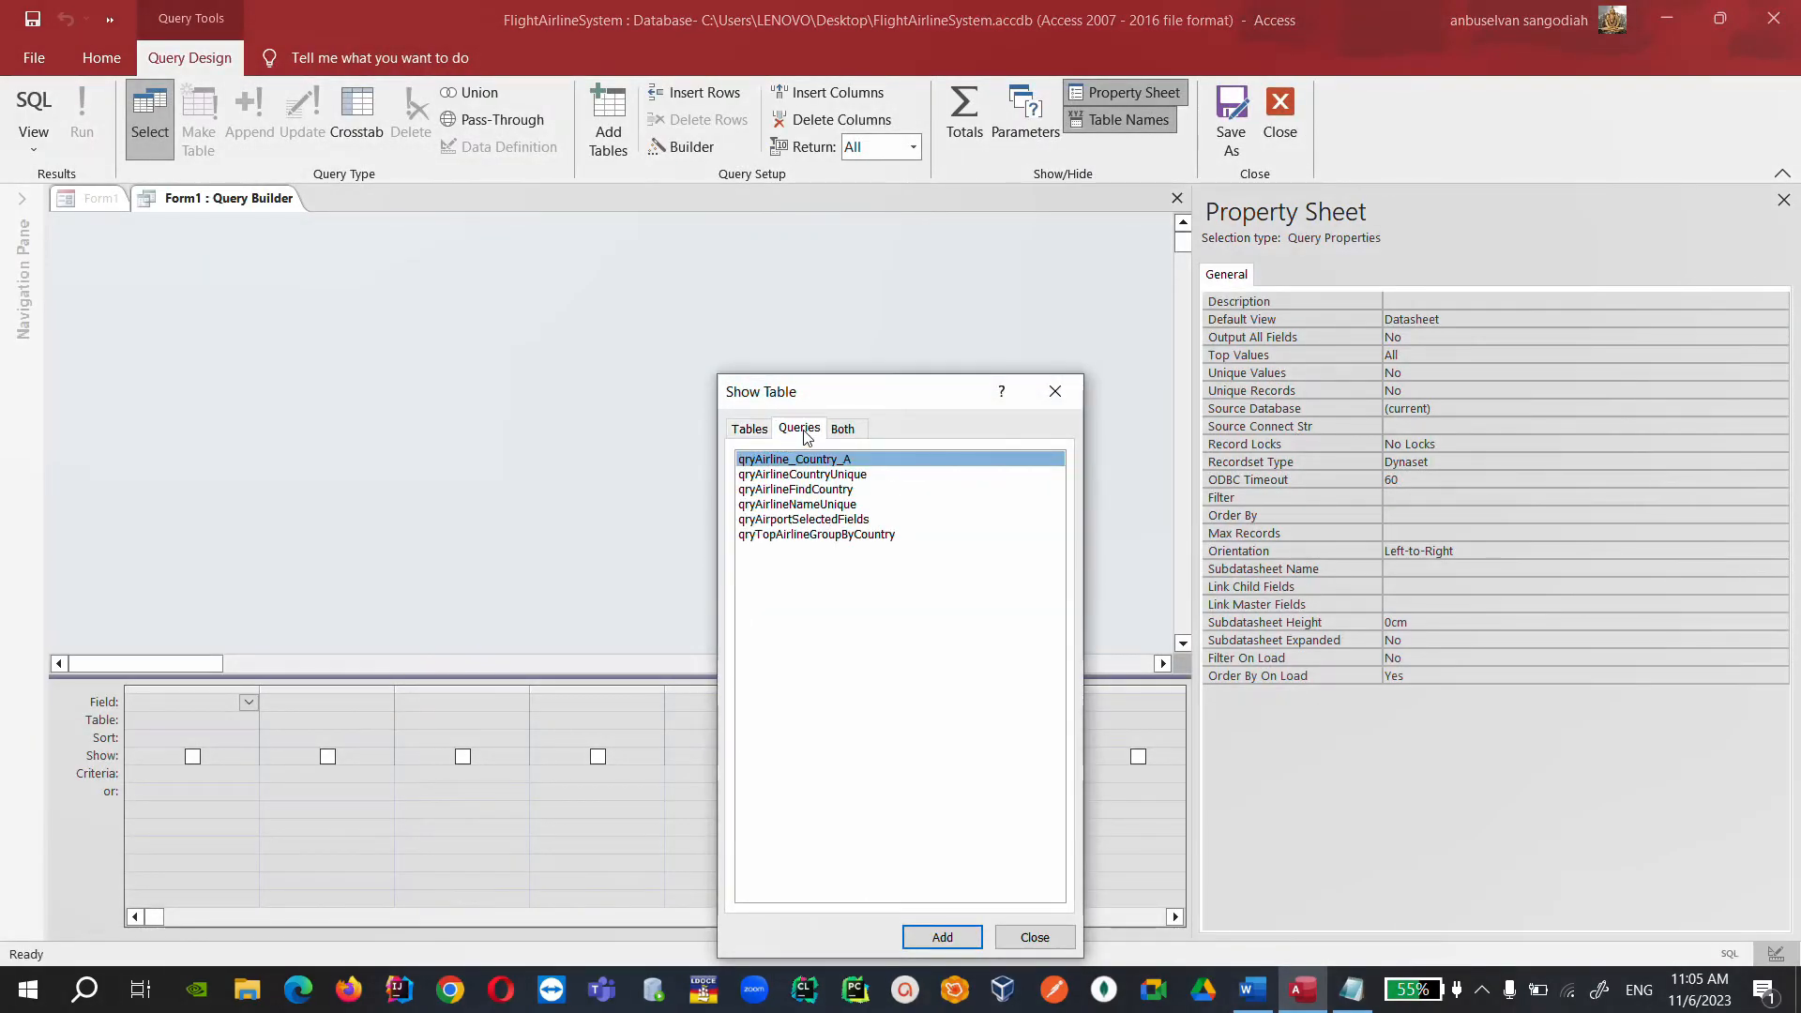
{"action": "left_click", "coordinate": [823, 521]}
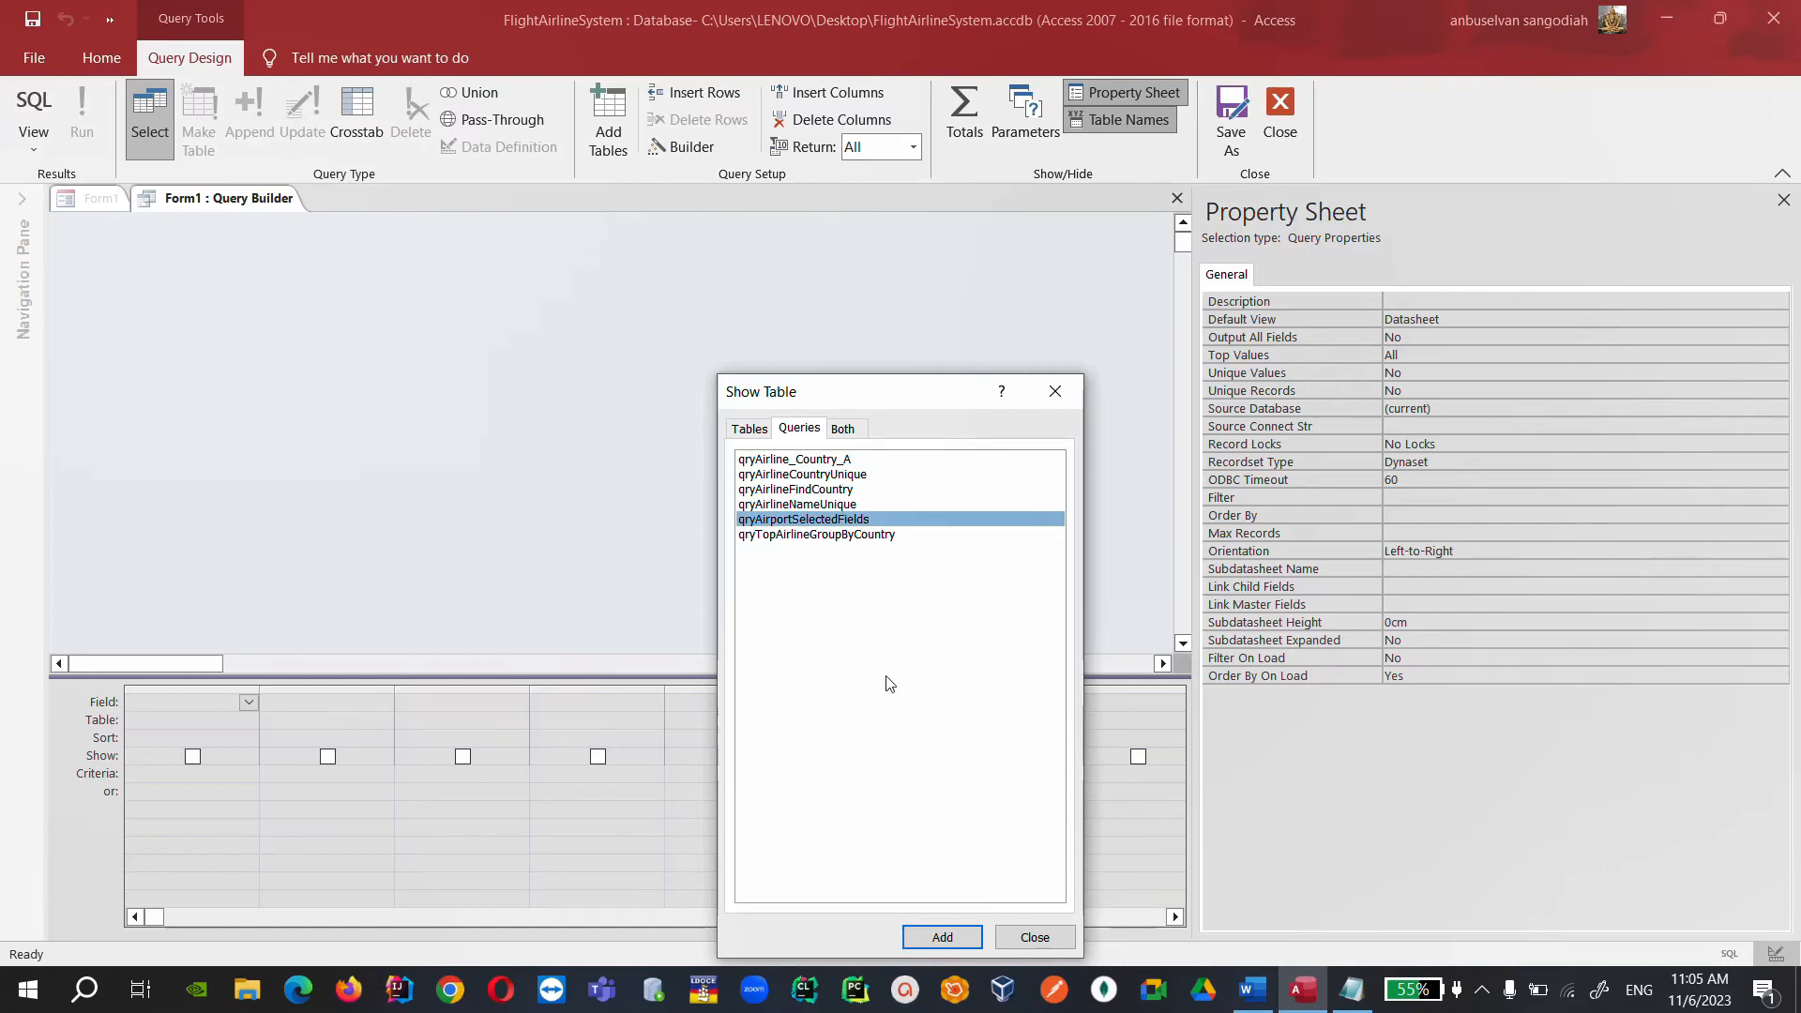
{"action": "left_click", "coordinate": [942, 937]}
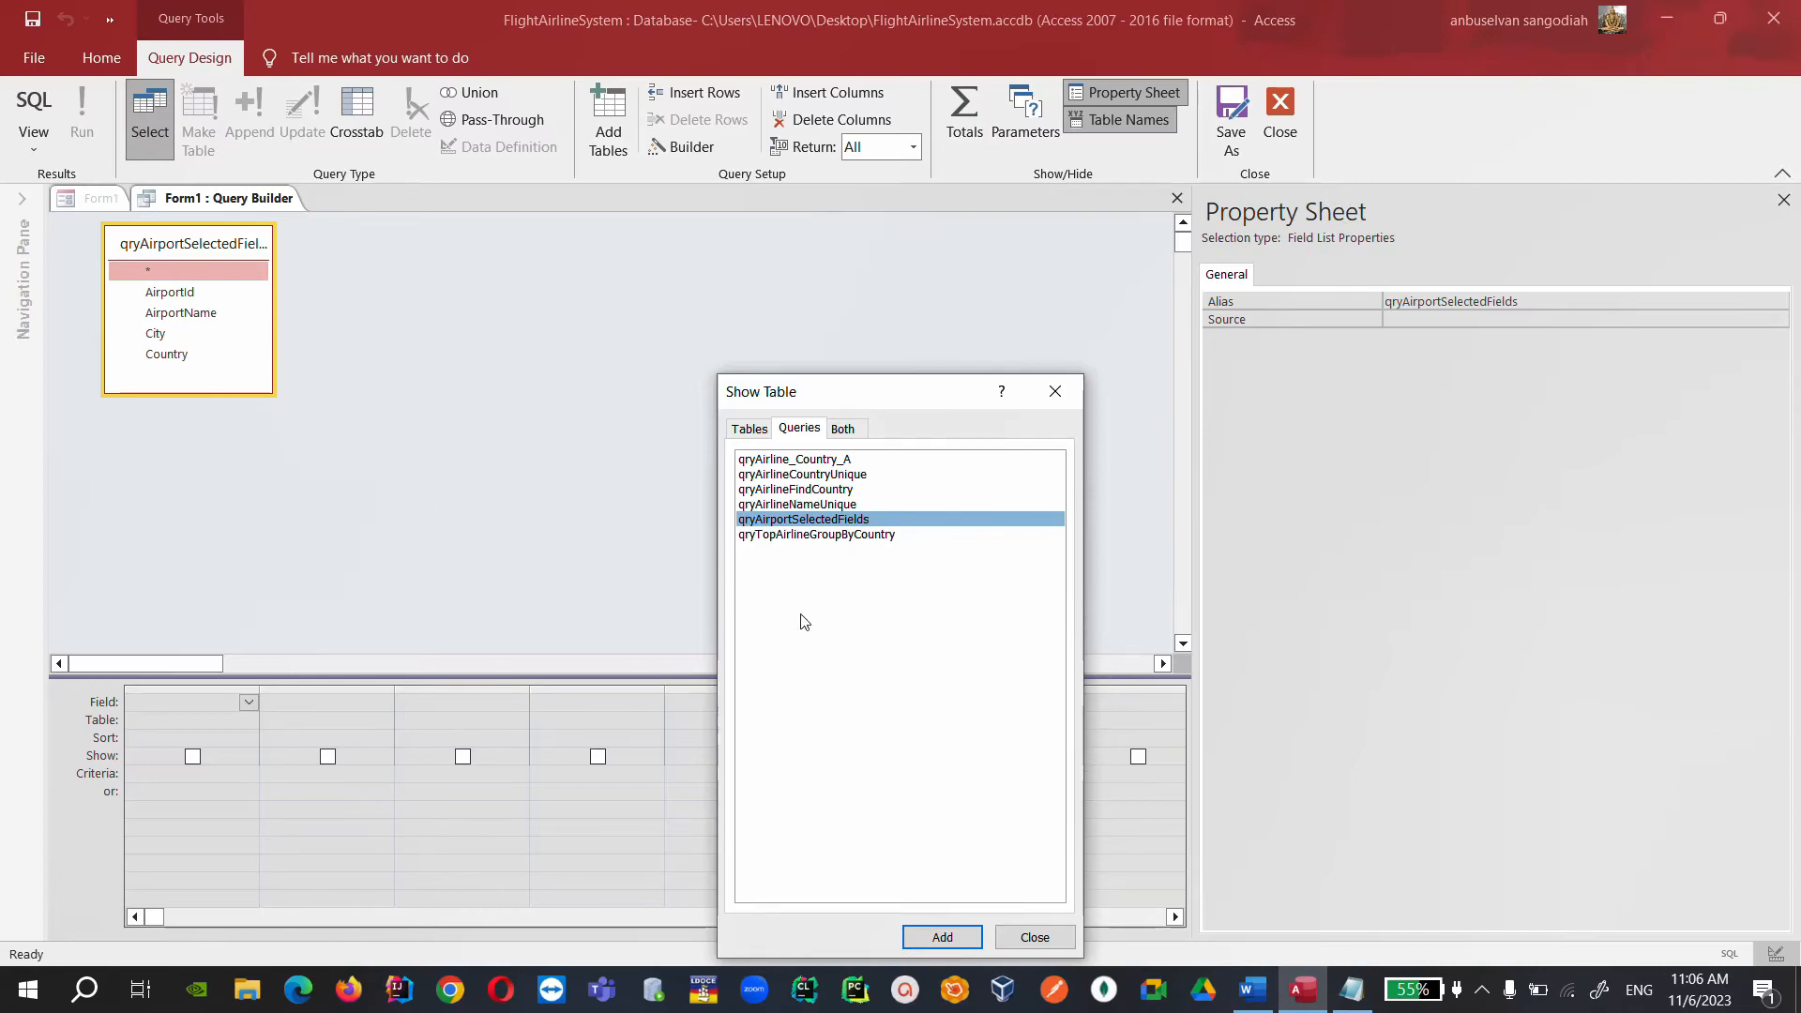
{"action": "left_click", "coordinate": [1024, 937]}
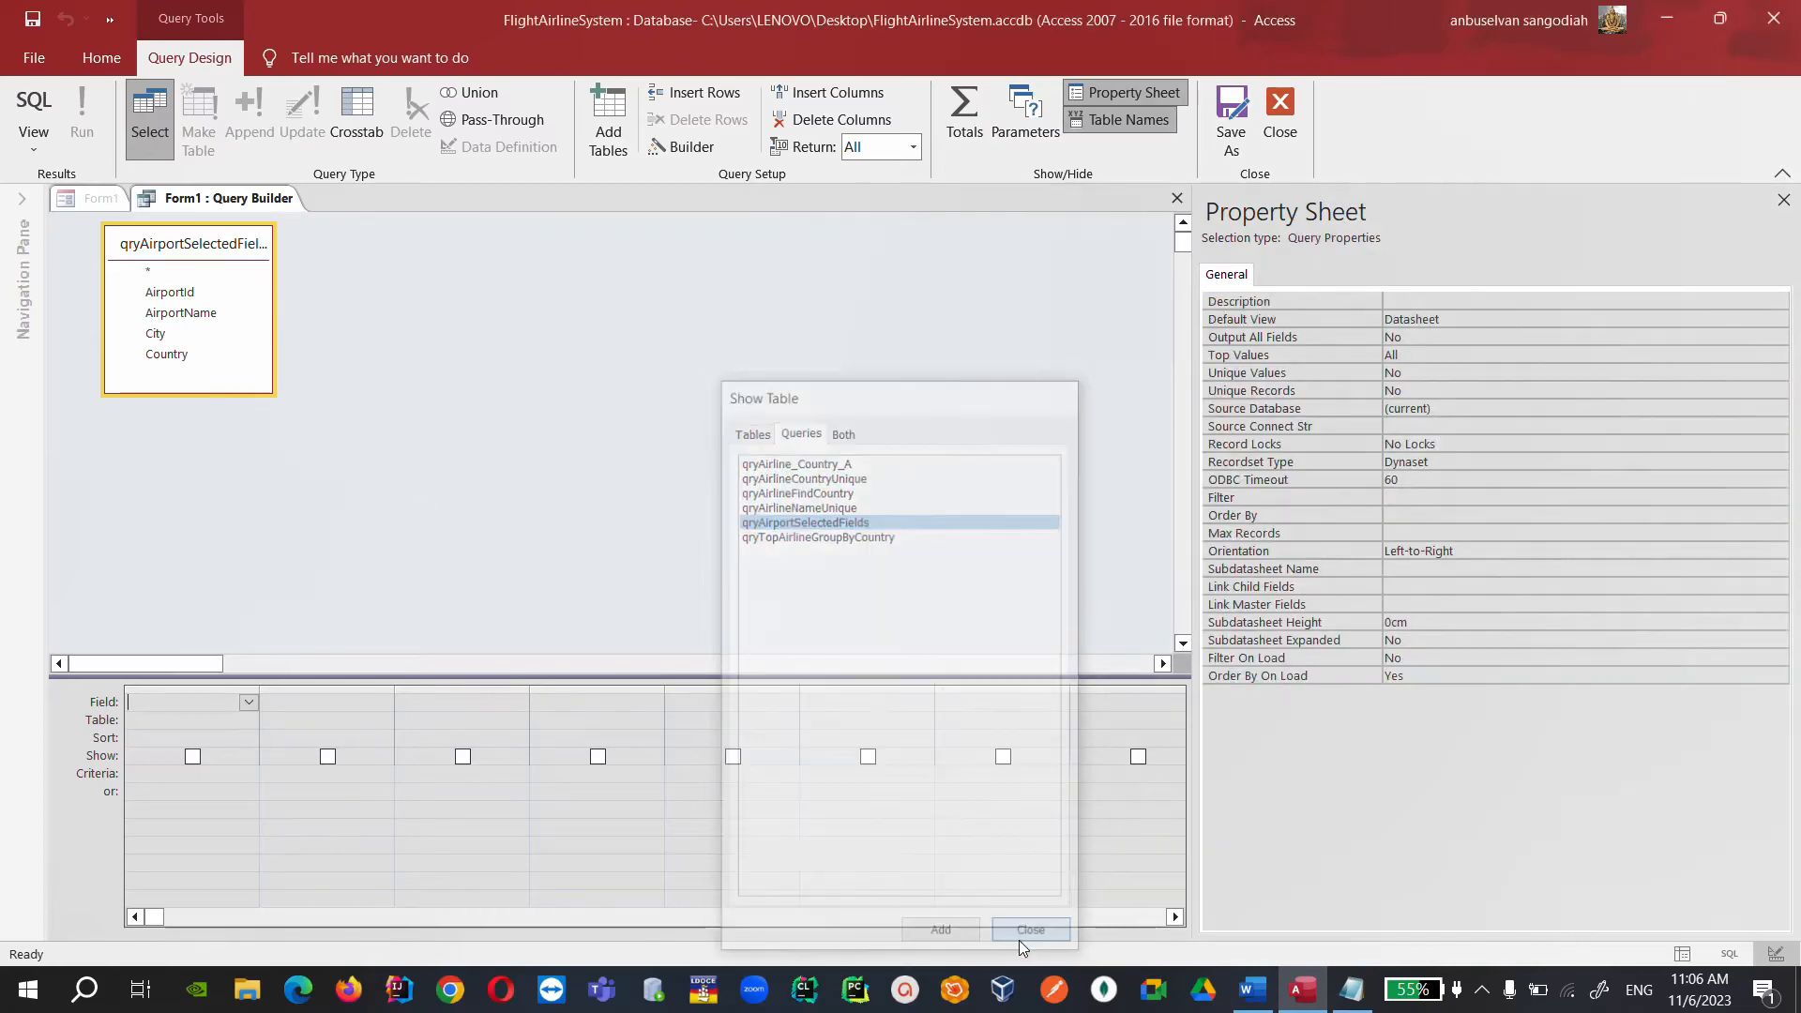
Add the AirportId and AirportName fields to the first two columns of the query grid.
{"action": "left_click", "coordinate": [249, 704]}
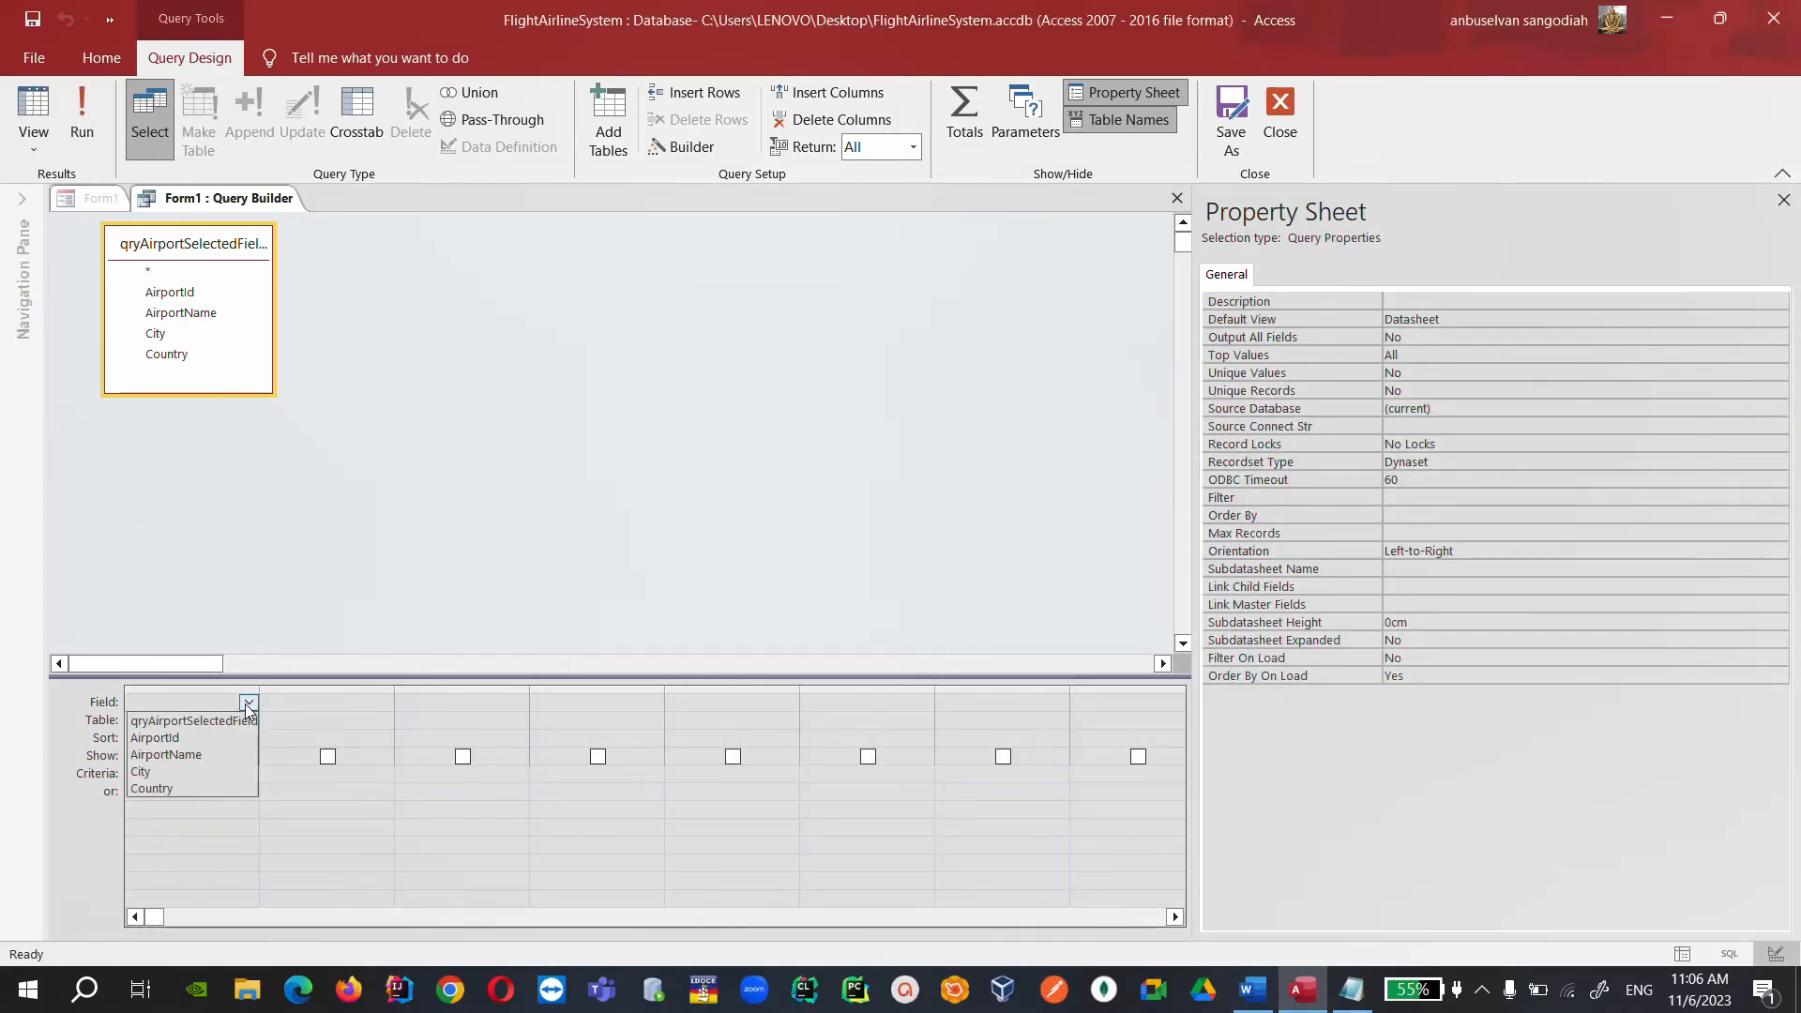
{"action": "left_click", "coordinate": [178, 737]}
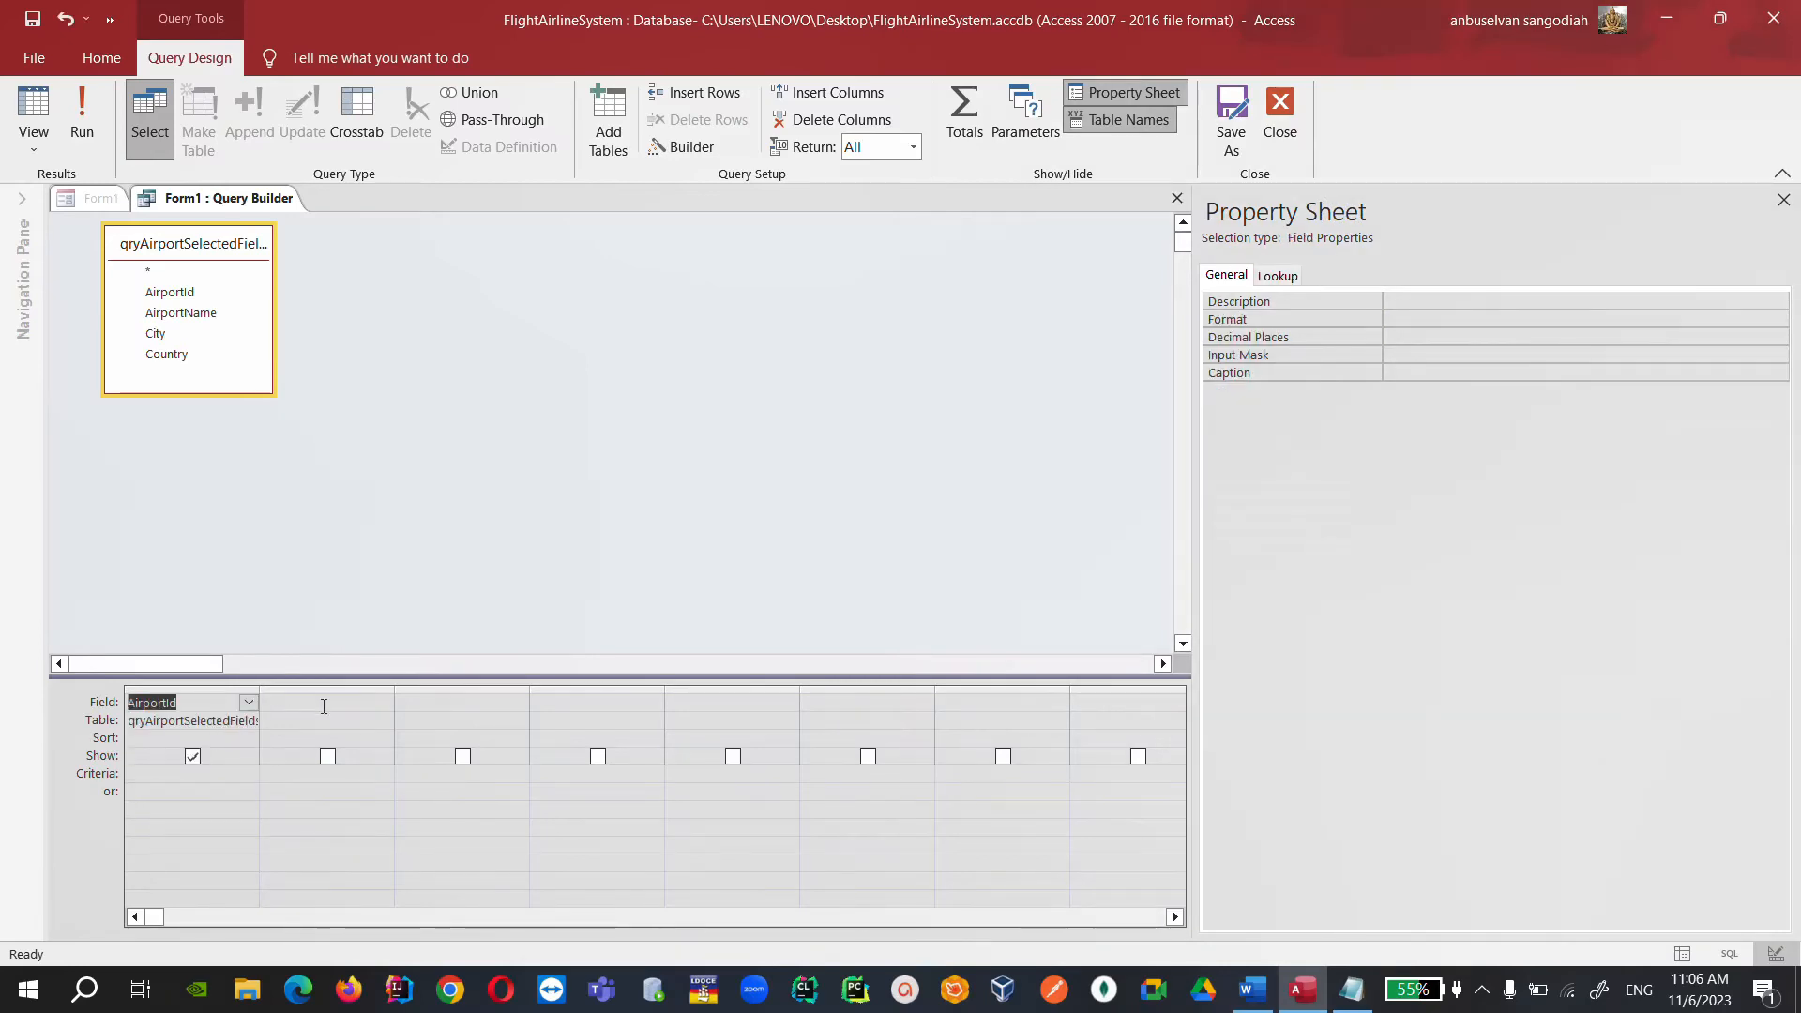
{"action": "left_click", "coordinate": [354, 703]}
{"action": "left_click", "coordinate": [384, 703]}
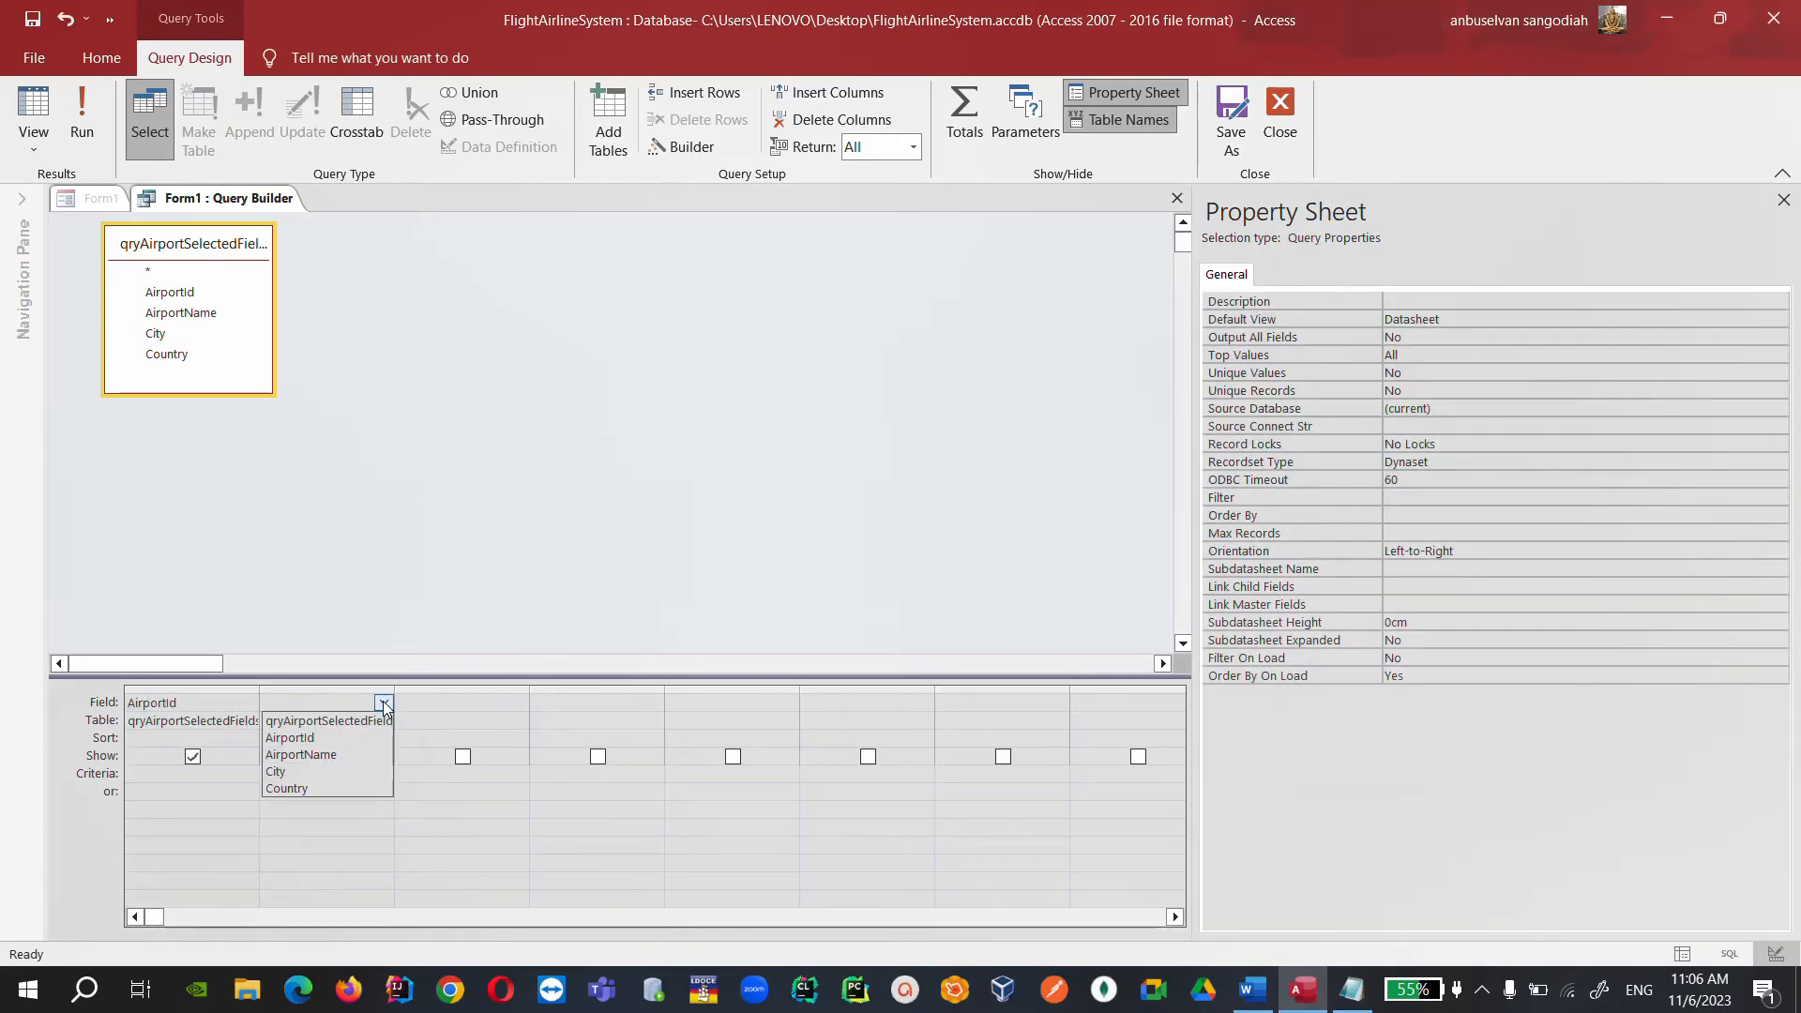
{"action": "left_click", "coordinate": [378, 754]}
Add the City field to the third column of the query grid.
{"action": "left_click", "coordinate": [439, 703]}
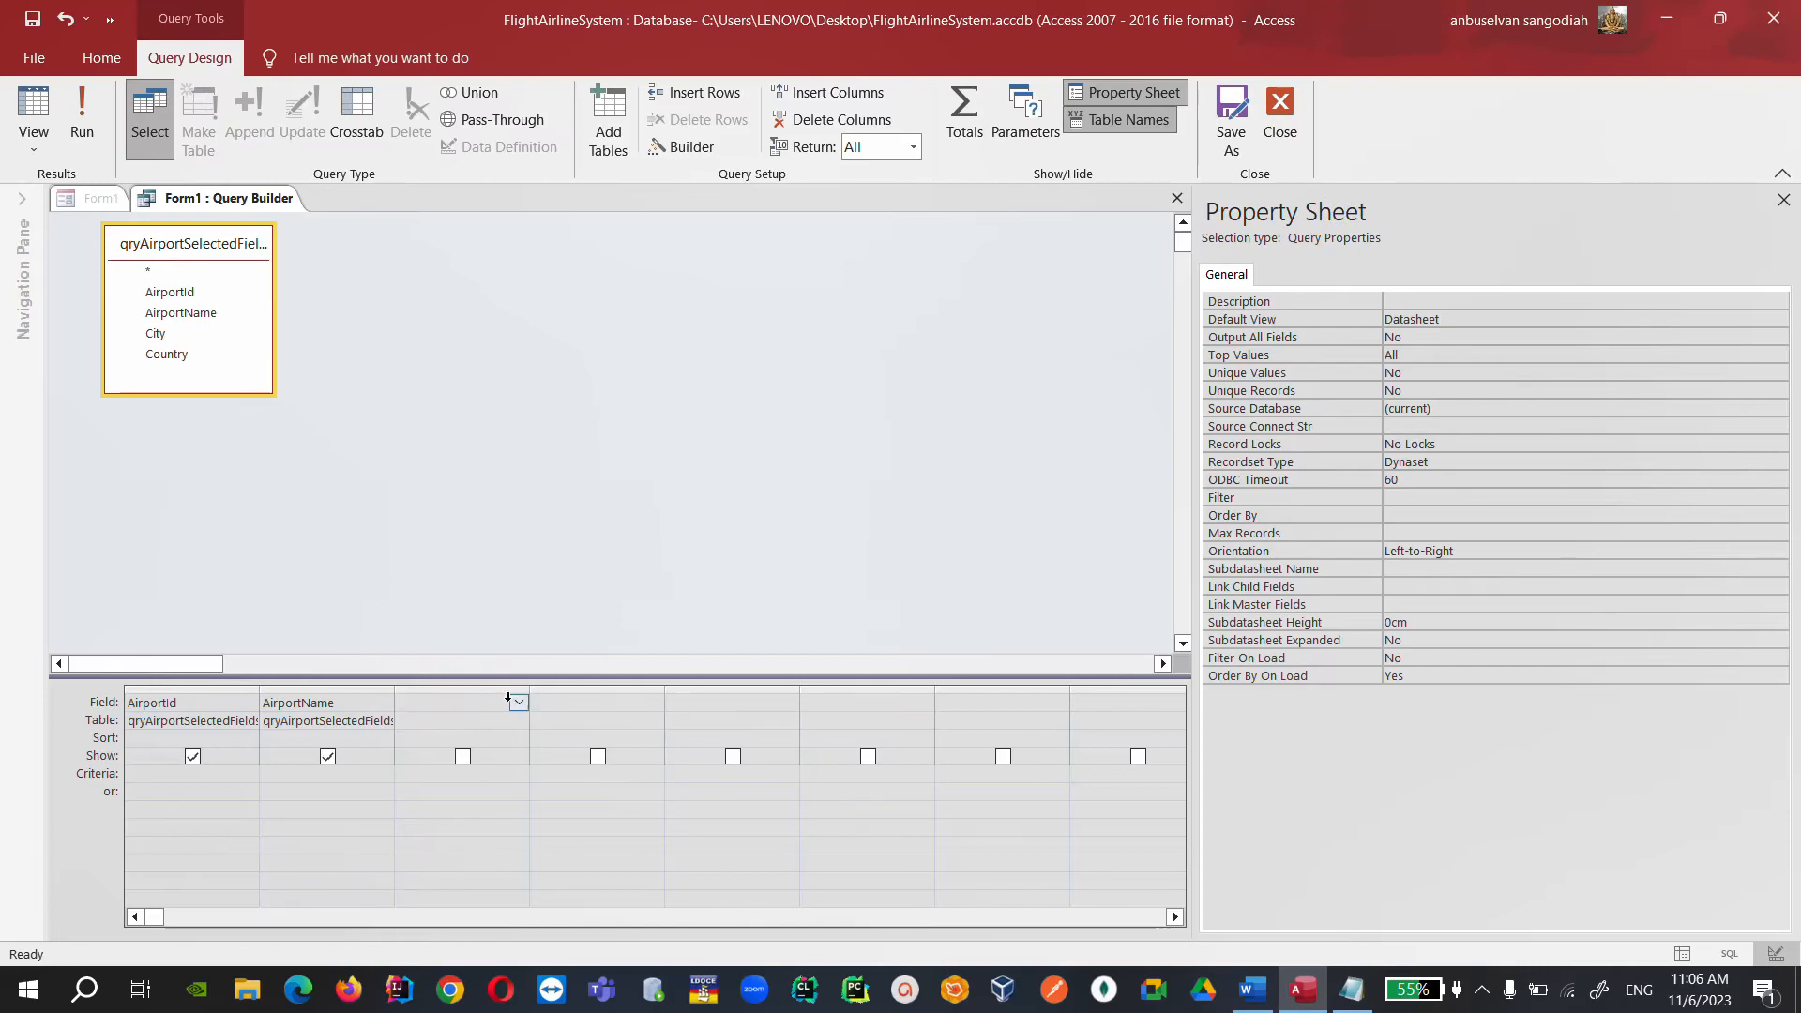
{"action": "left_click", "coordinate": [518, 704]}
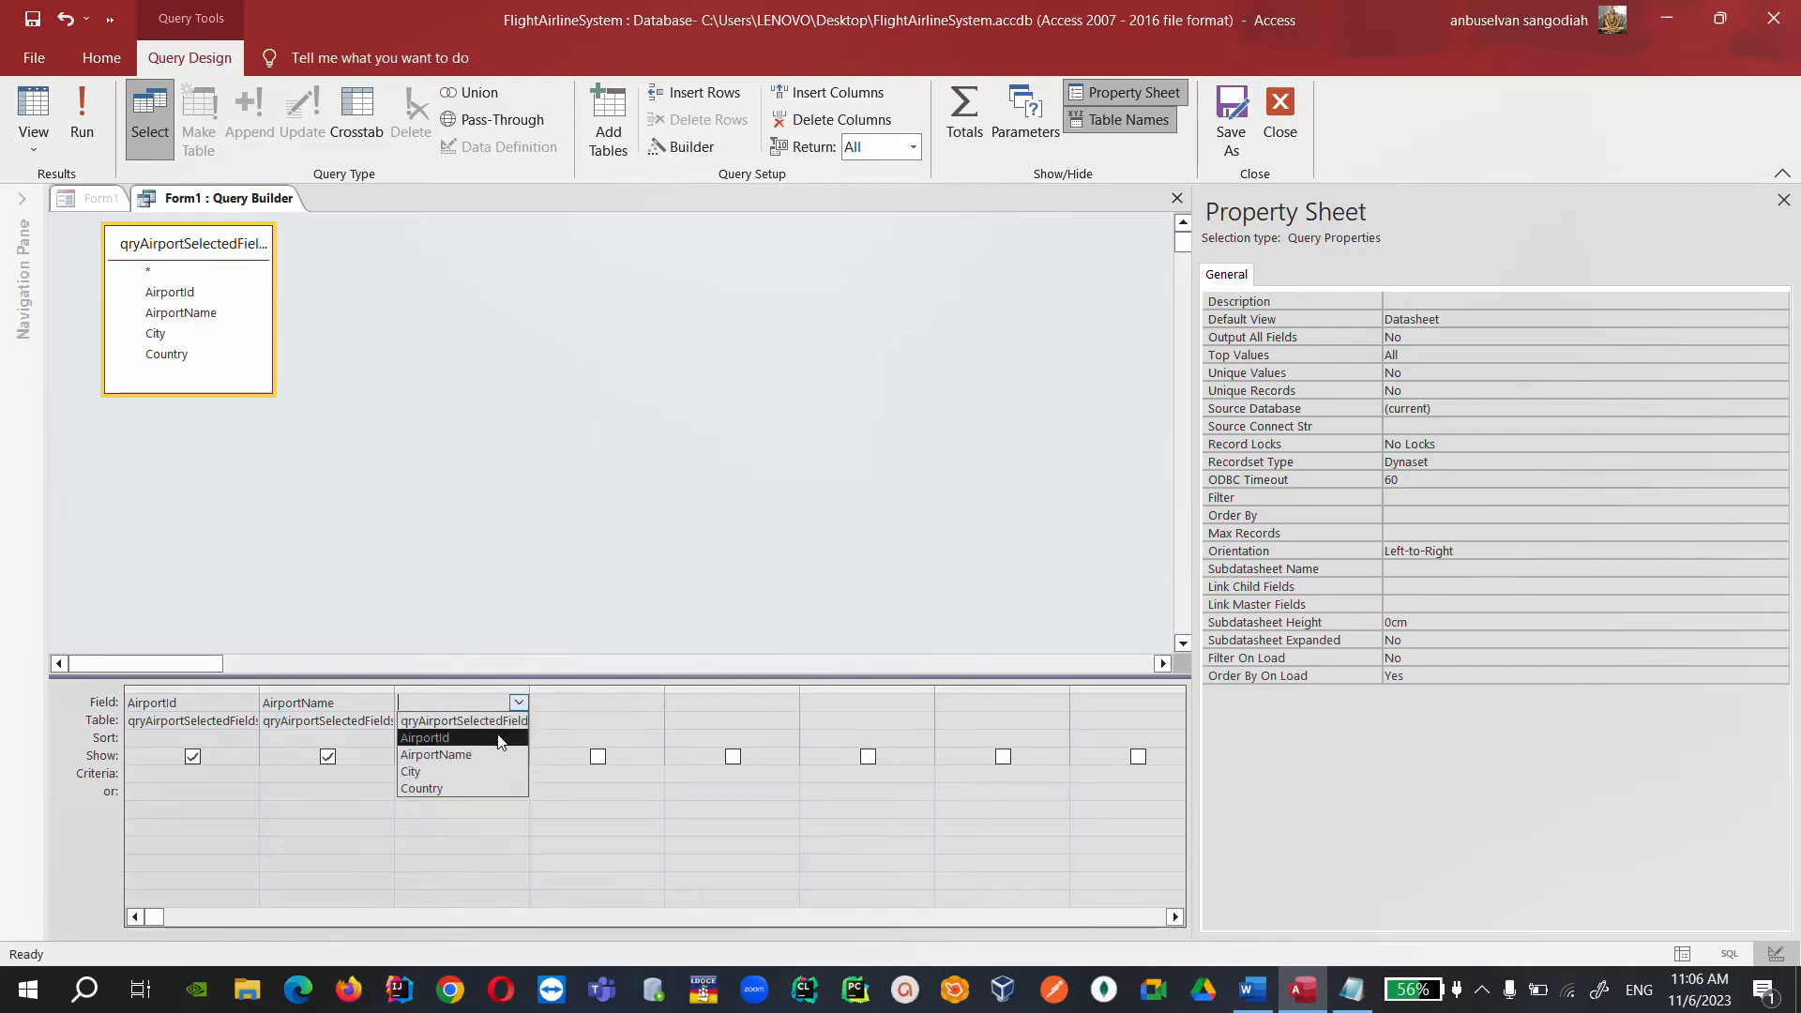
{"action": "left_click", "coordinate": [481, 724]}
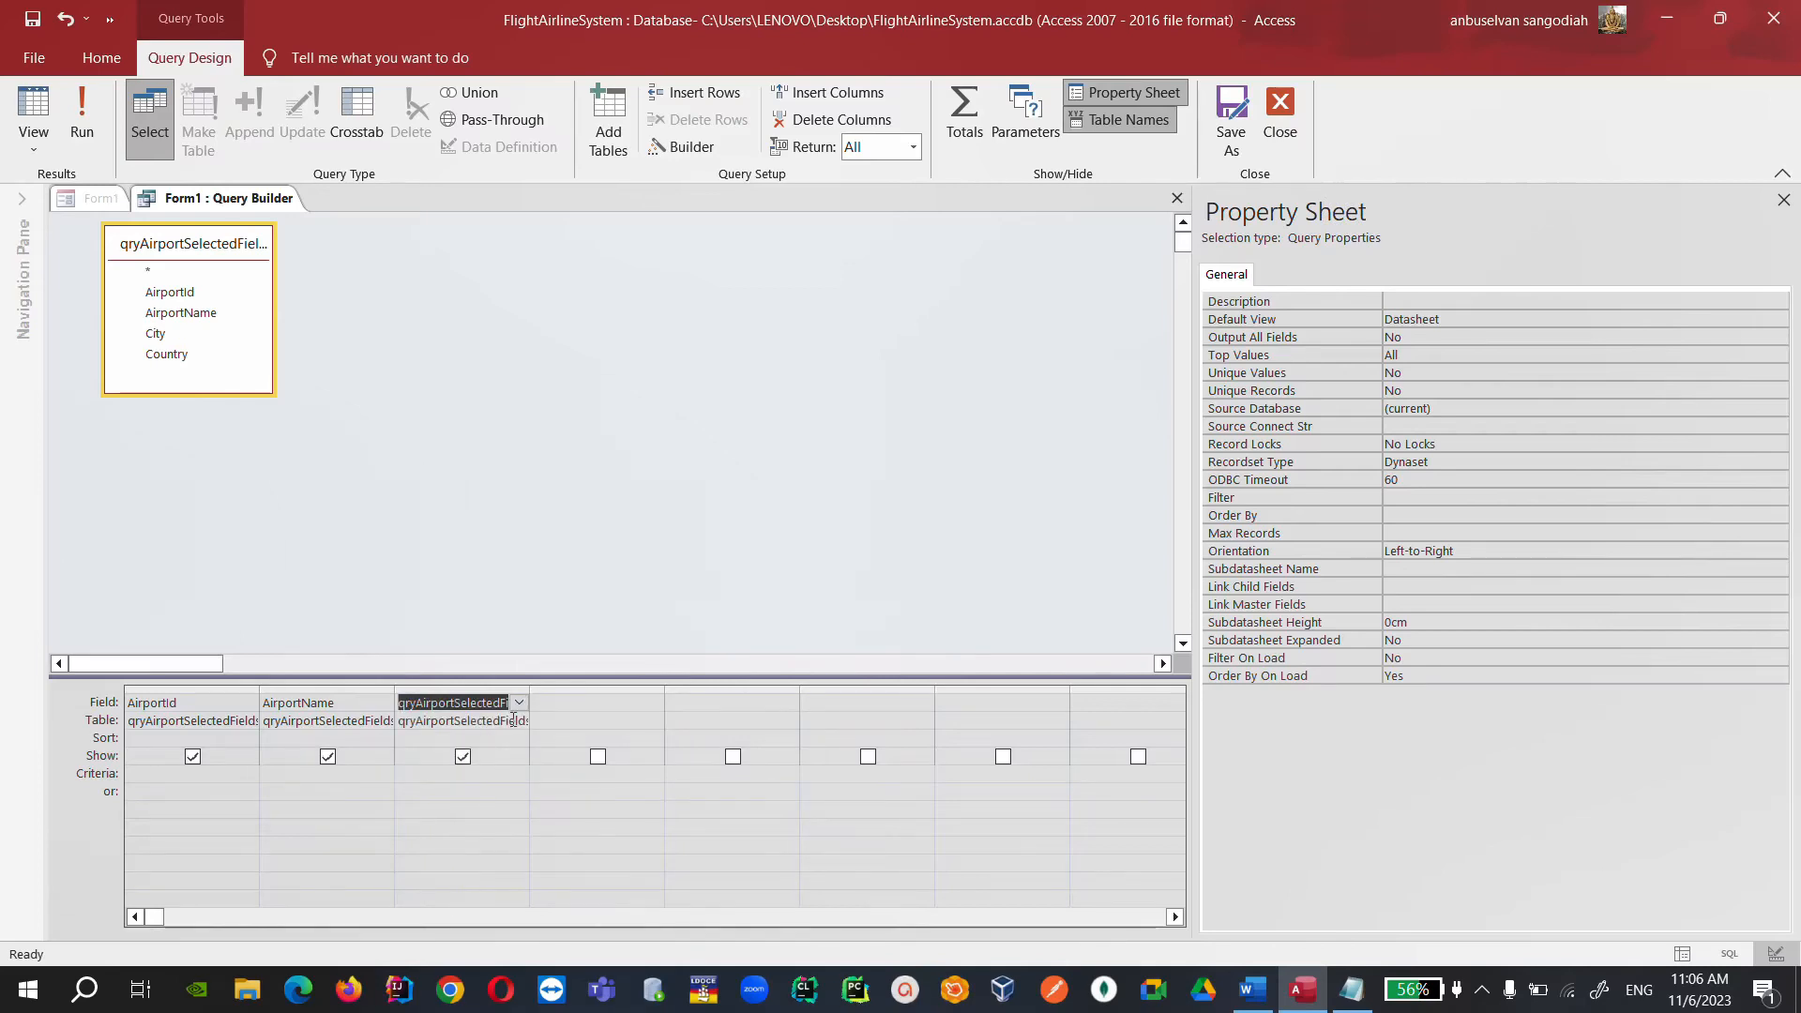
{"action": "left_click", "coordinate": [654, 704]}
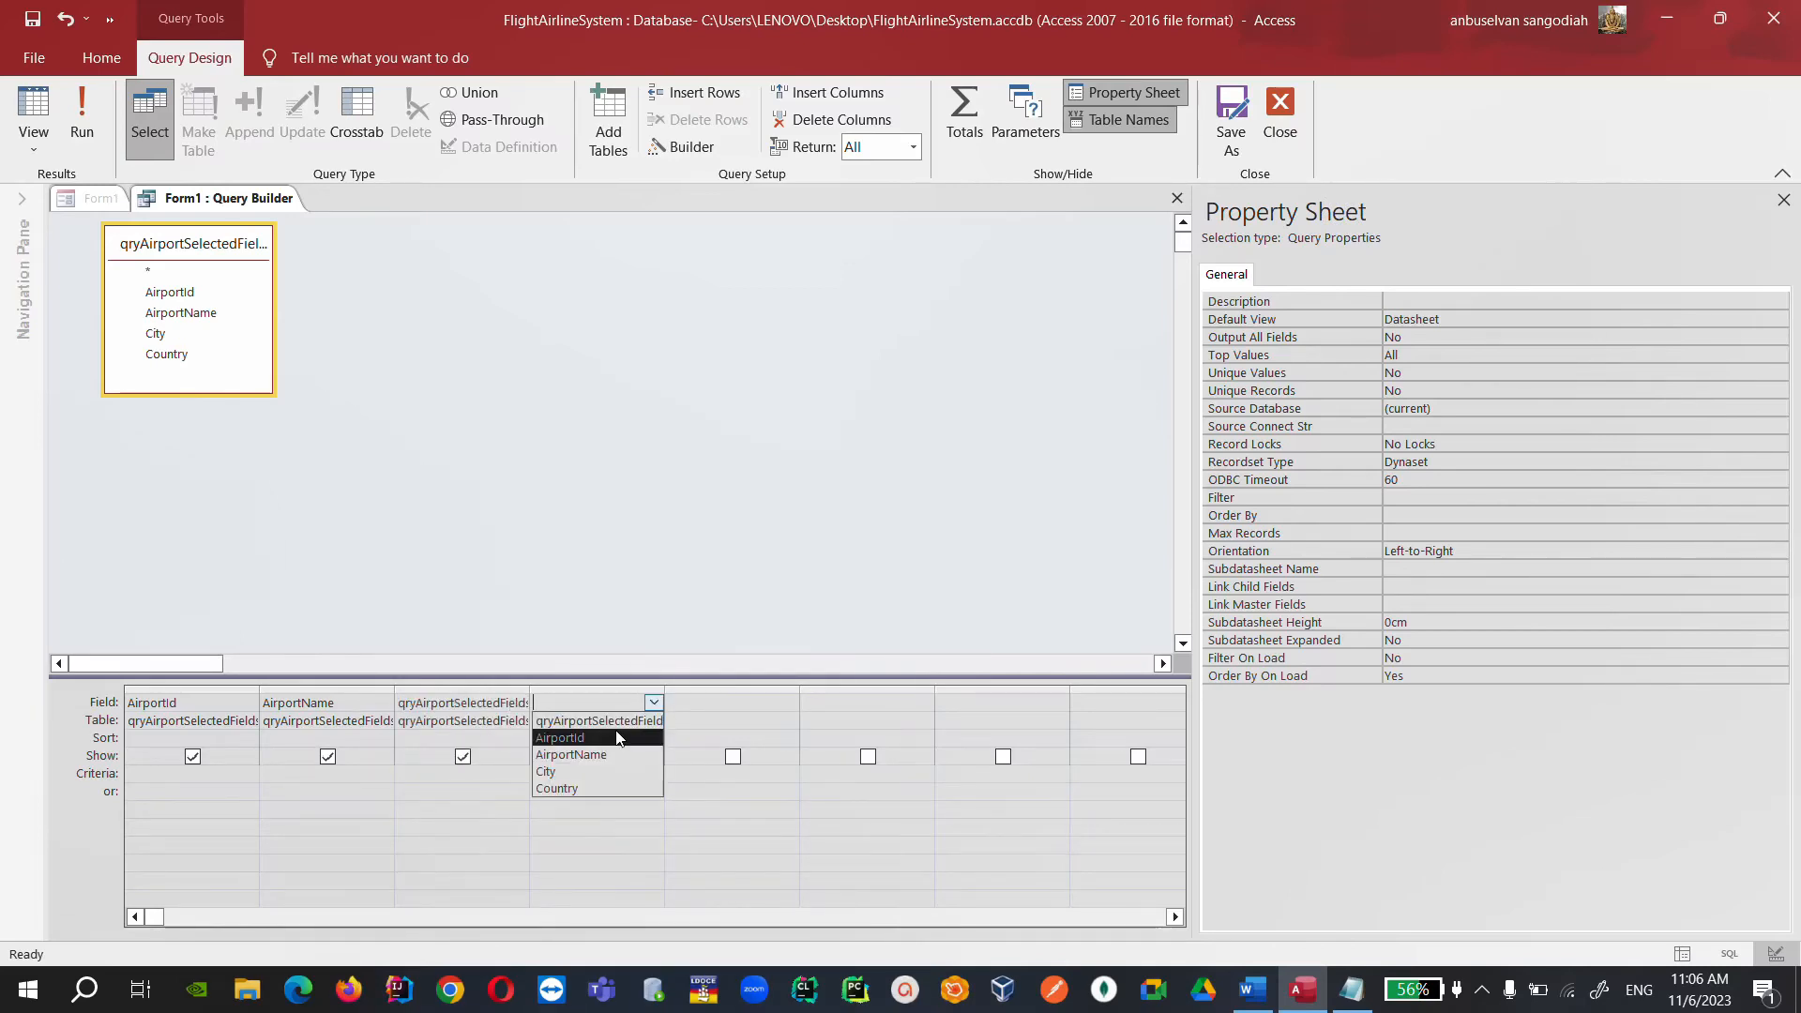
{"action": "left_click", "coordinate": [483, 702]}
{"action": "left_click", "coordinate": [519, 705]}
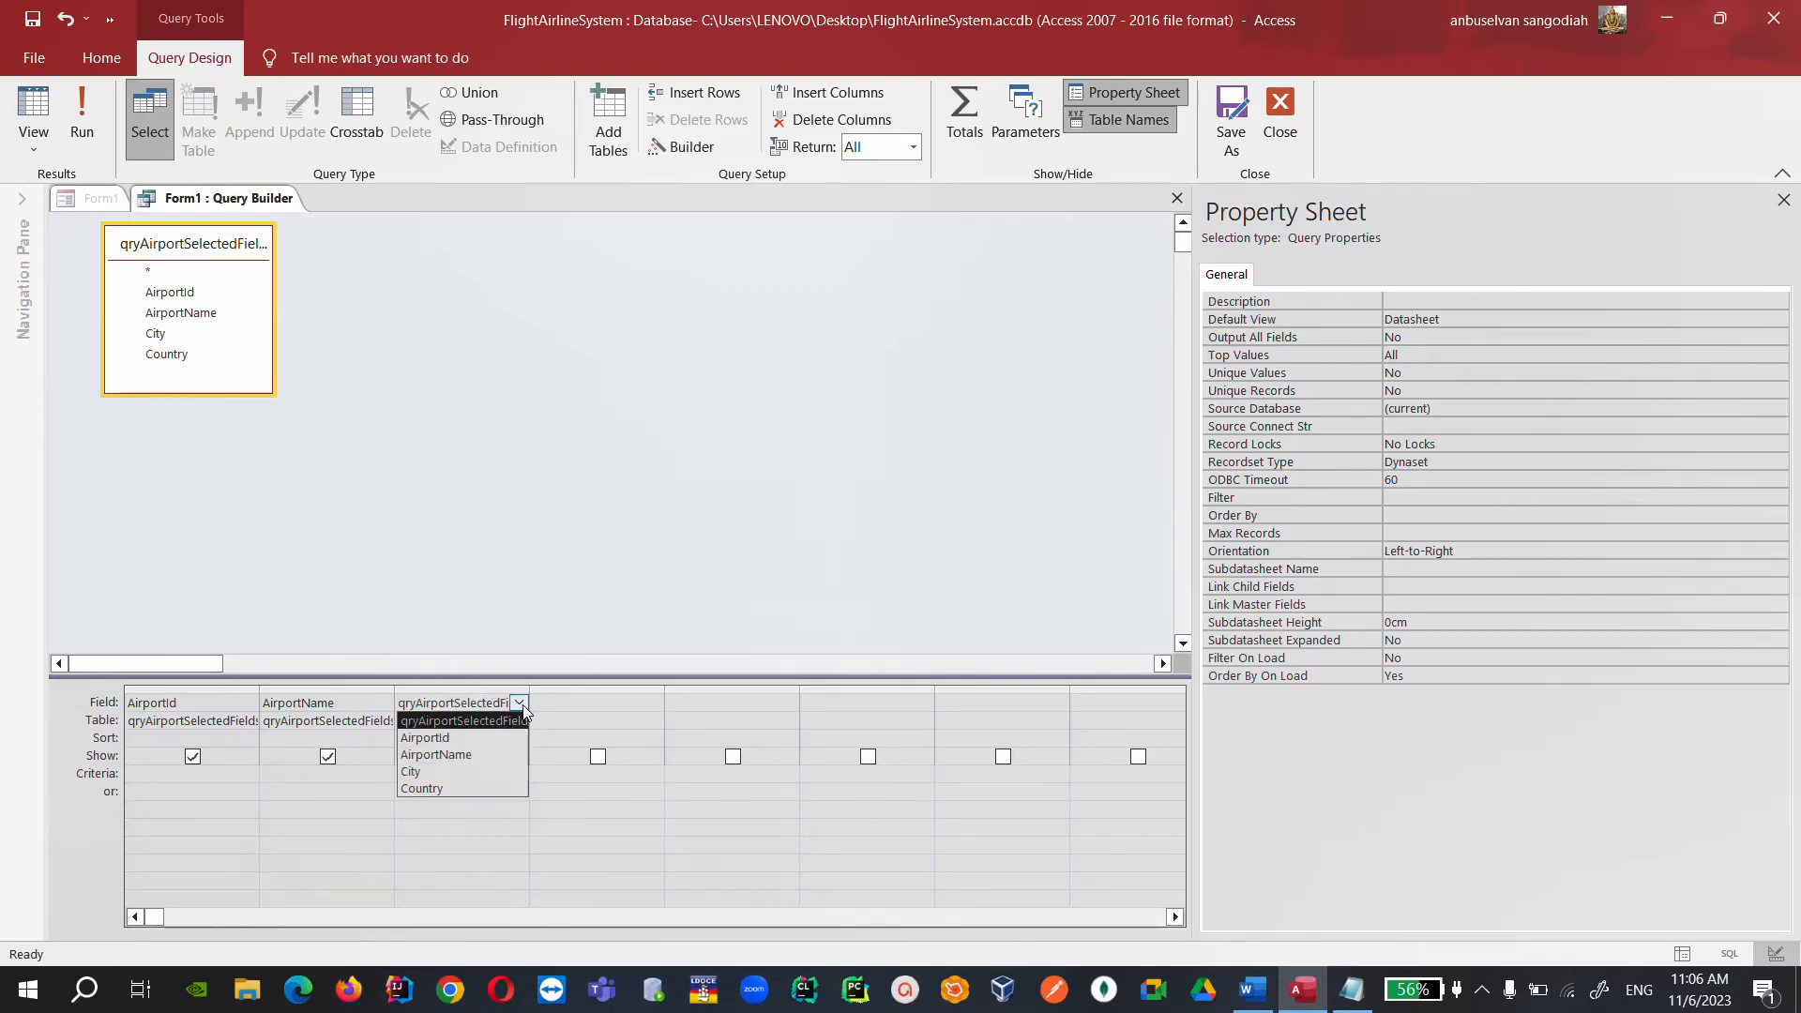
{"action": "left_click", "coordinate": [503, 772]}
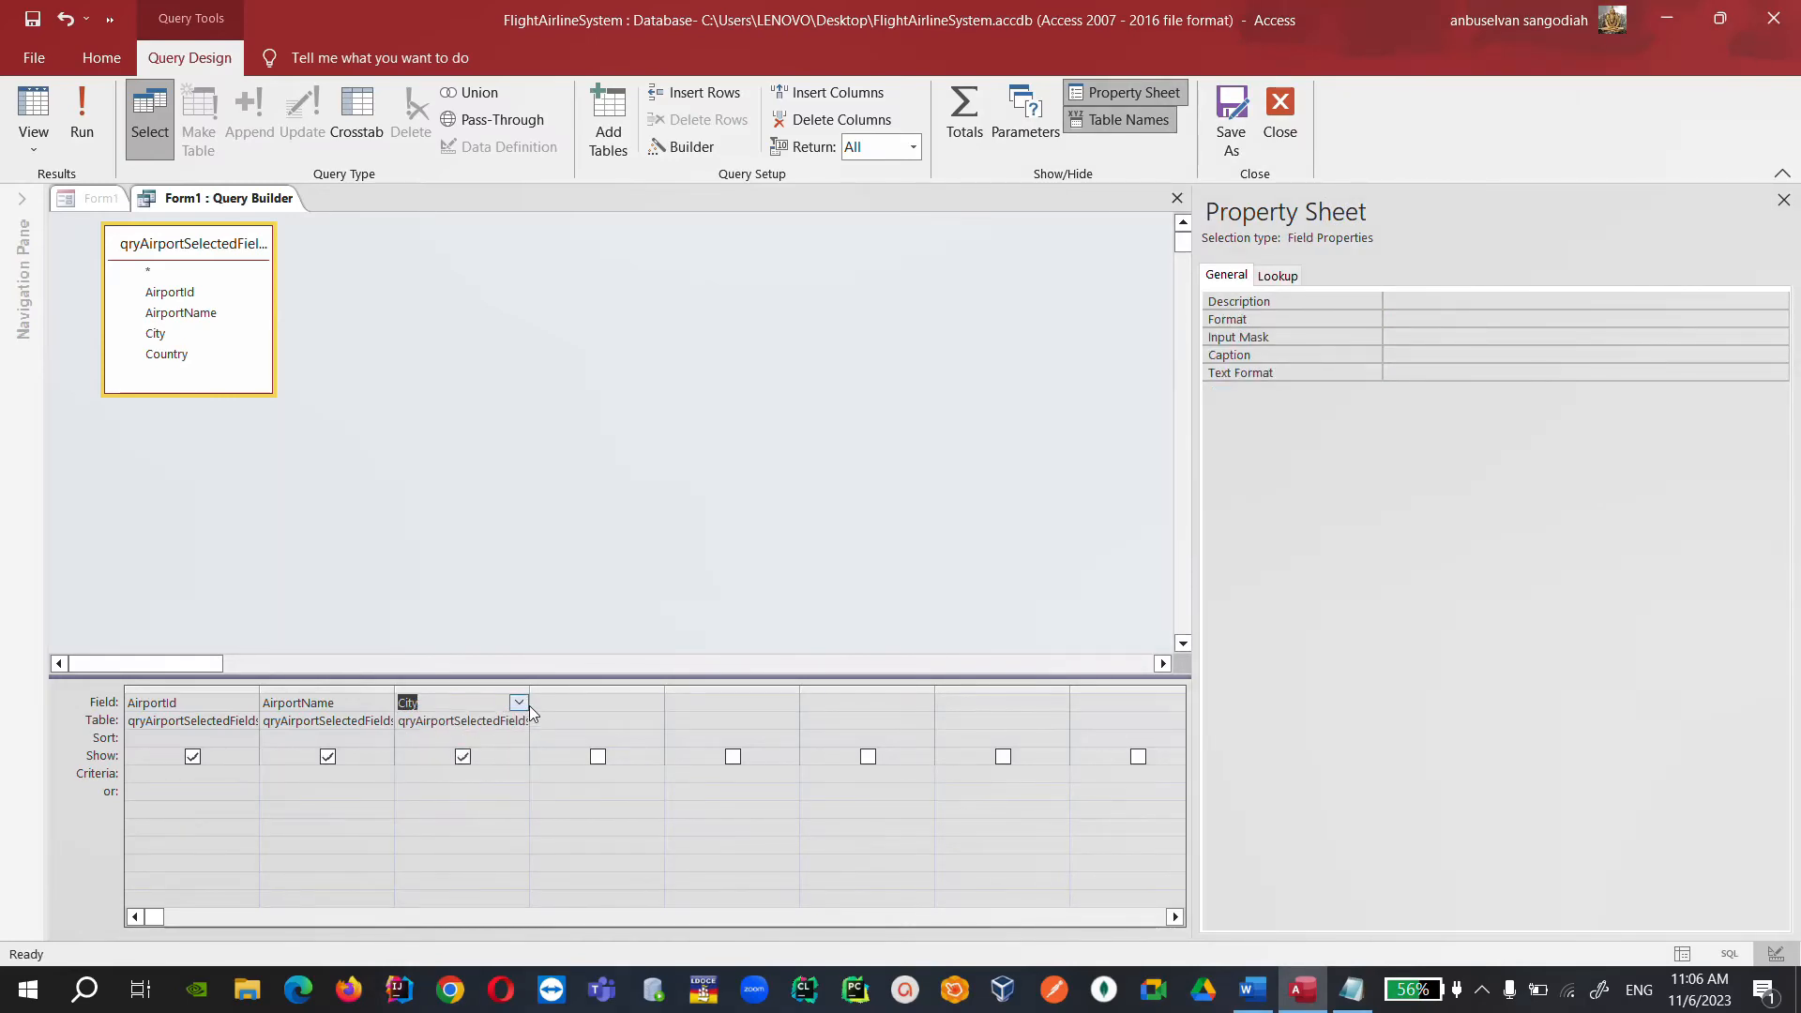
Widen the City column of the query grid and check the source choices for its Table row.
{"action": "left_click_drag", "start_coordinate": [529, 689], "coordinate": [604, 689]}
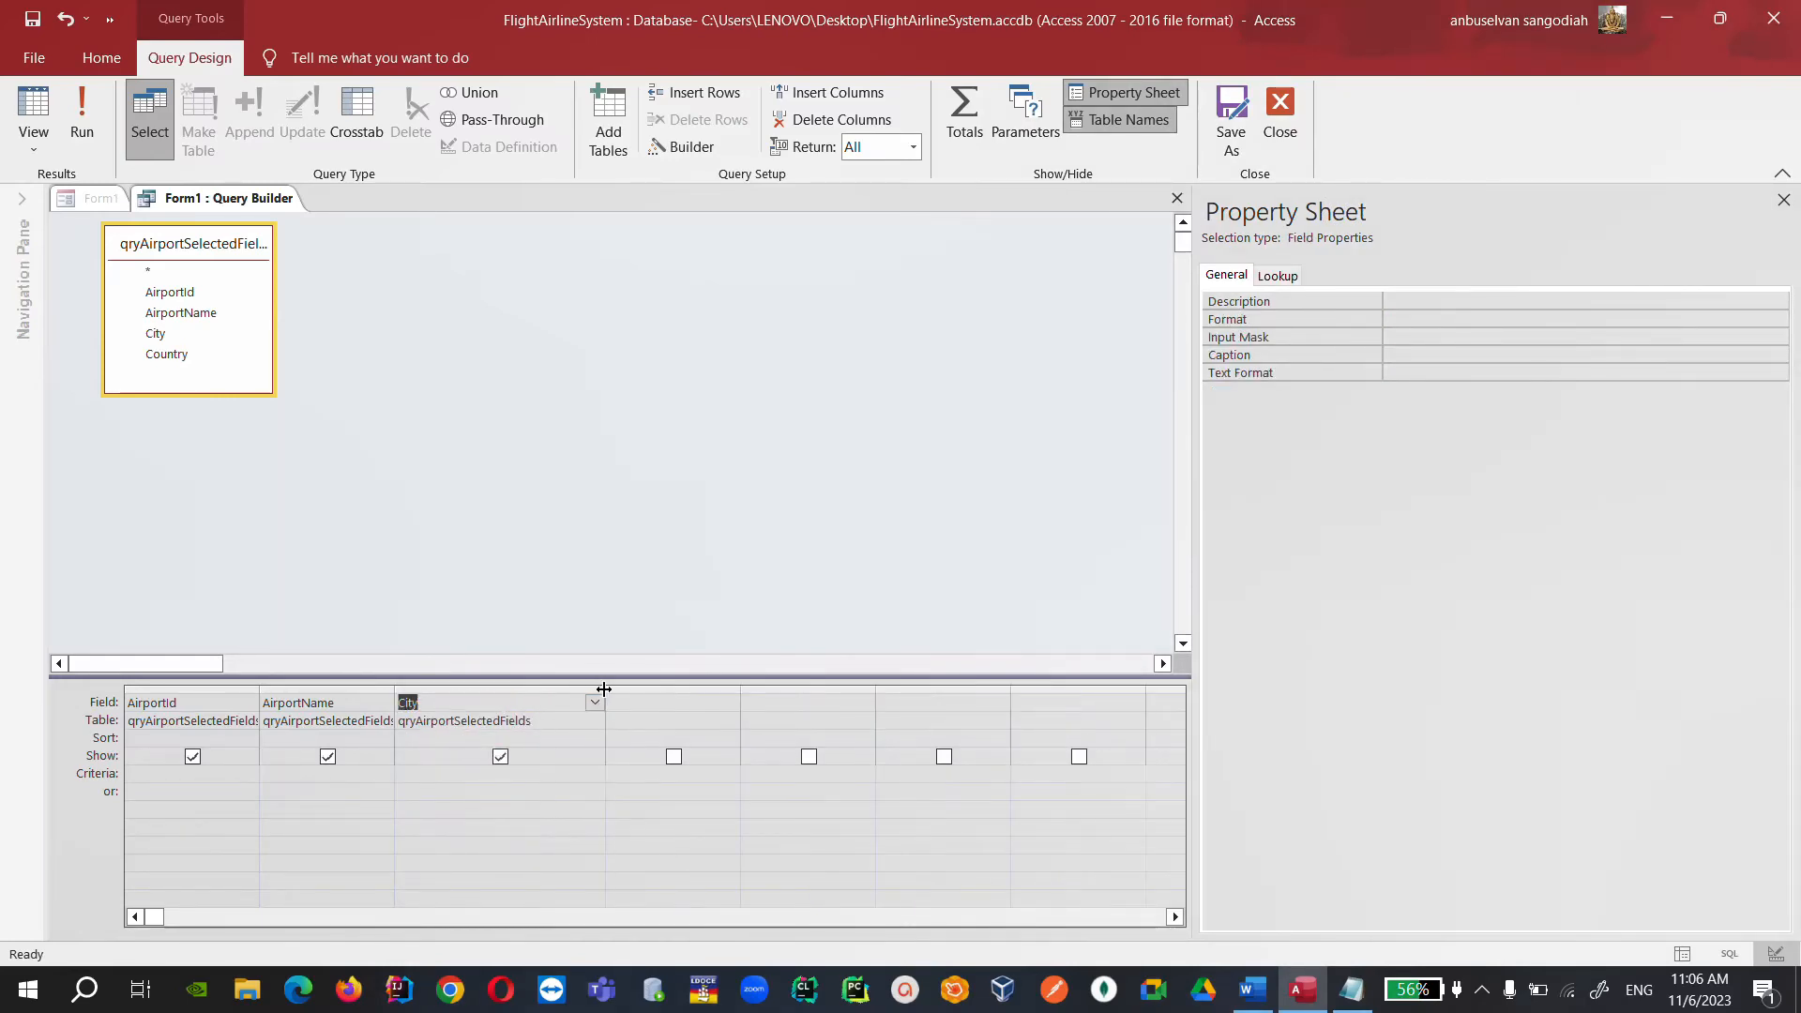
{"action": "left_click", "coordinate": [518, 719]}
{"action": "left_click", "coordinate": [593, 719]}
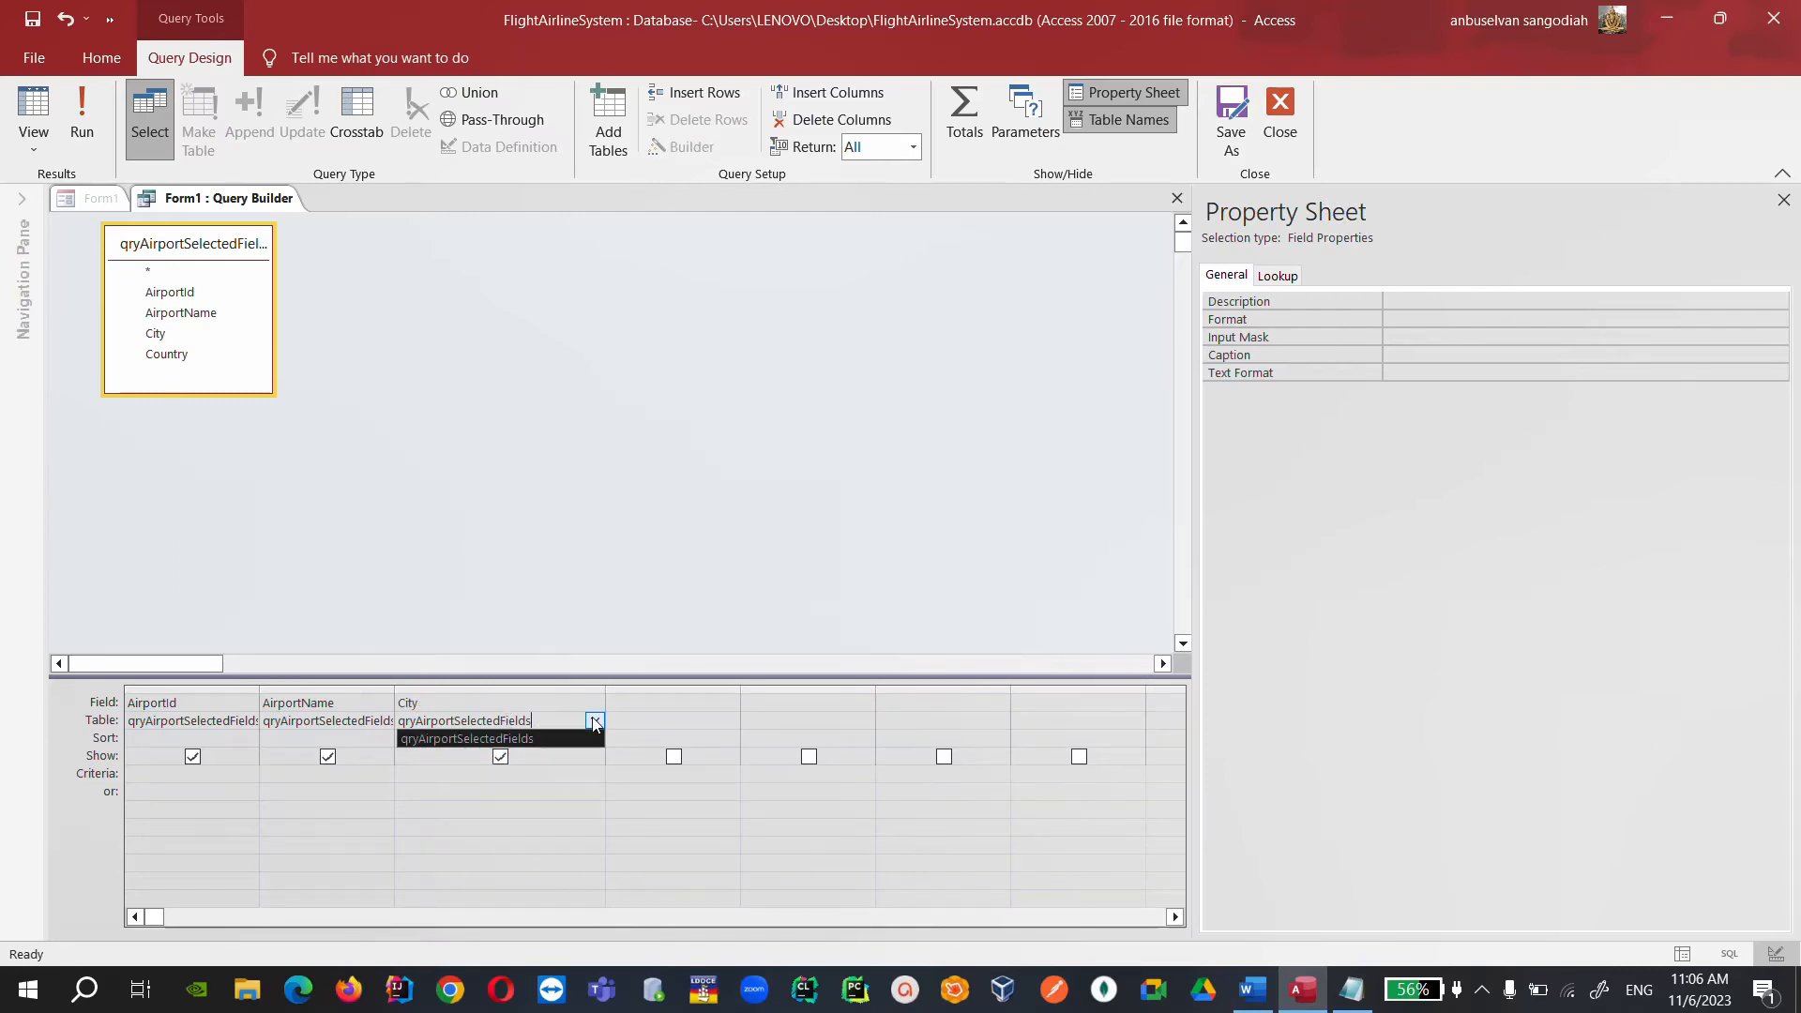
{"action": "left_click", "coordinate": [593, 719]}
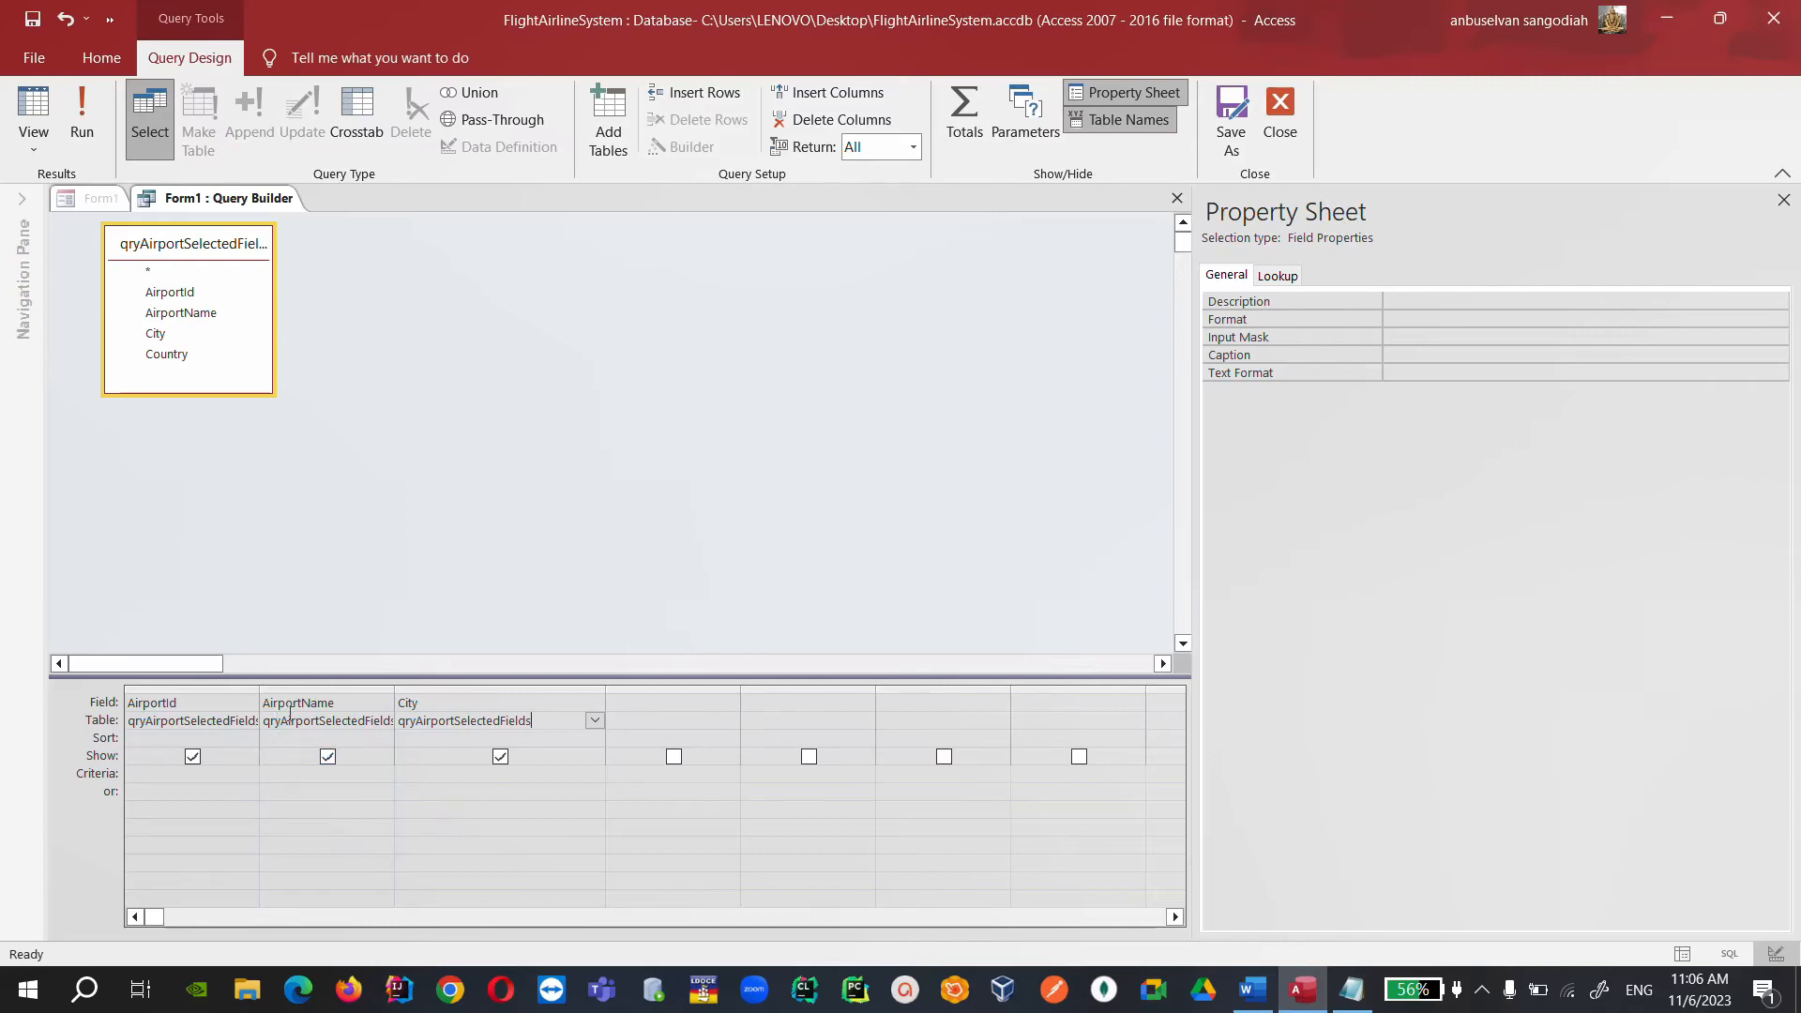
Close the record source query builder and save its SQL statement to the form's Record Source property.
{"action": "left_click", "coordinate": [383, 702]}
{"action": "left_click", "coordinate": [443, 633]}
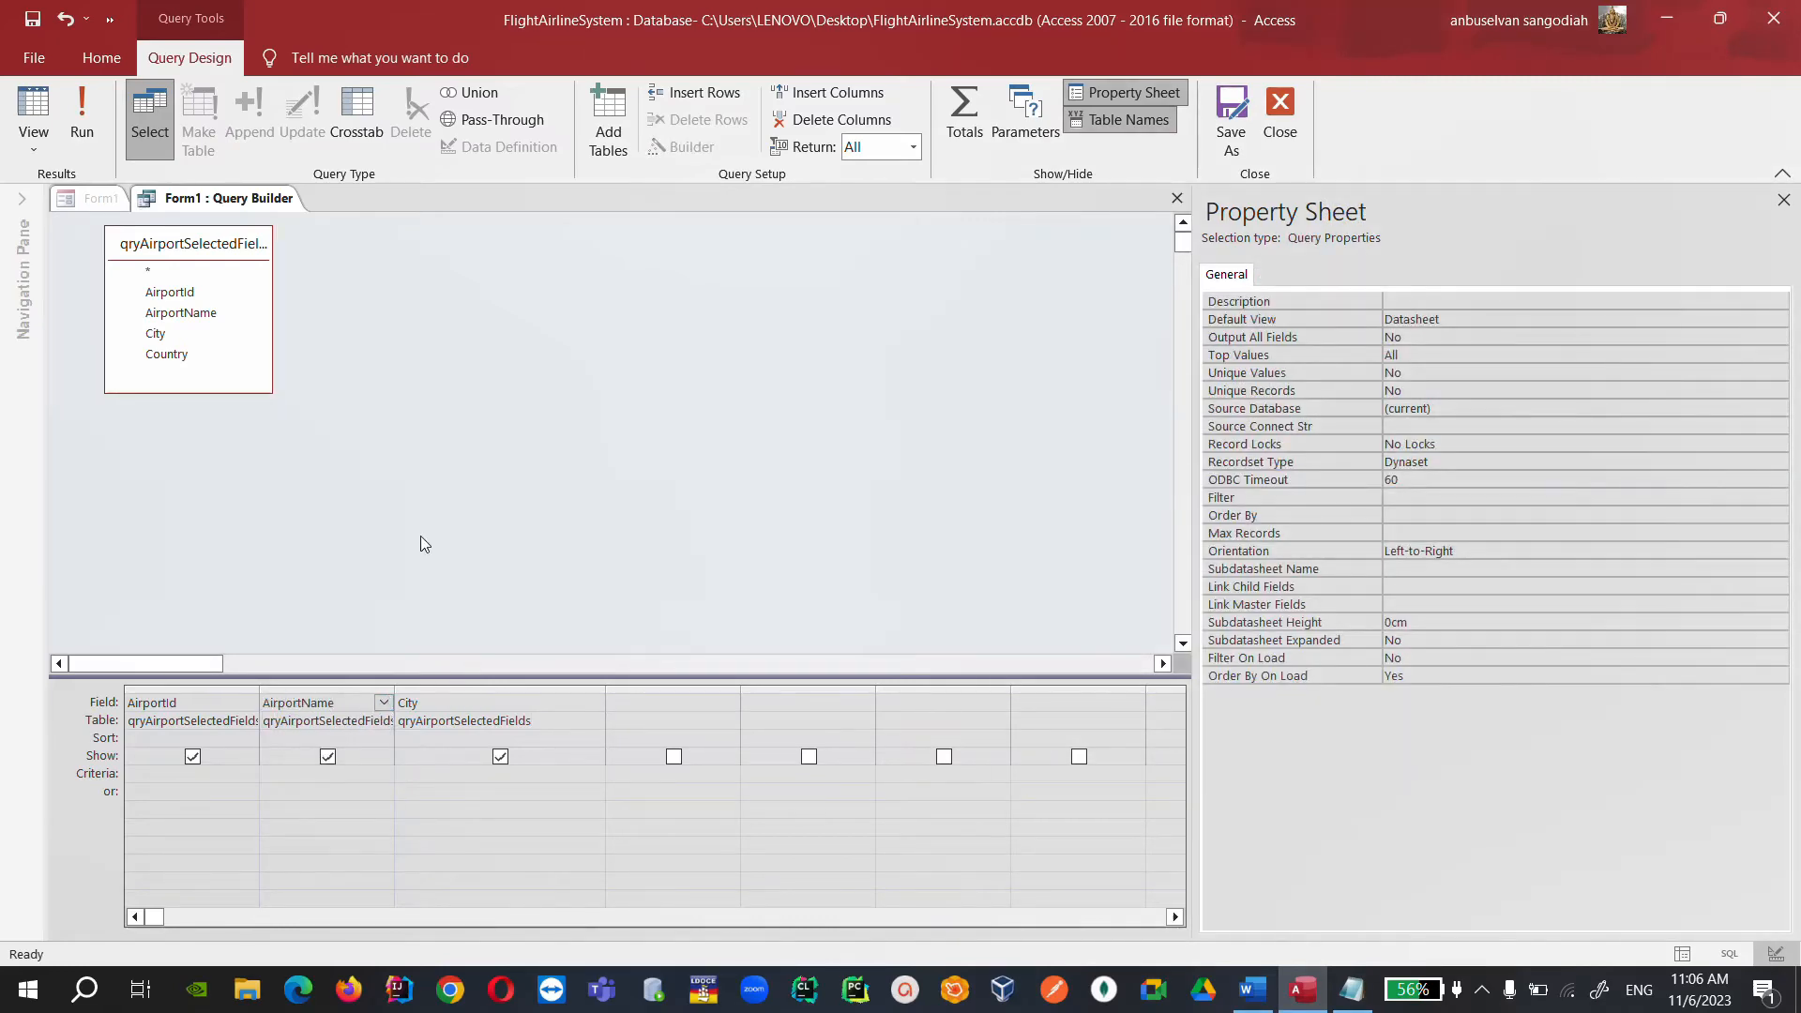
{"action": "right_click", "coordinate": [271, 200]}
{"action": "left_click", "coordinate": [319, 239]}
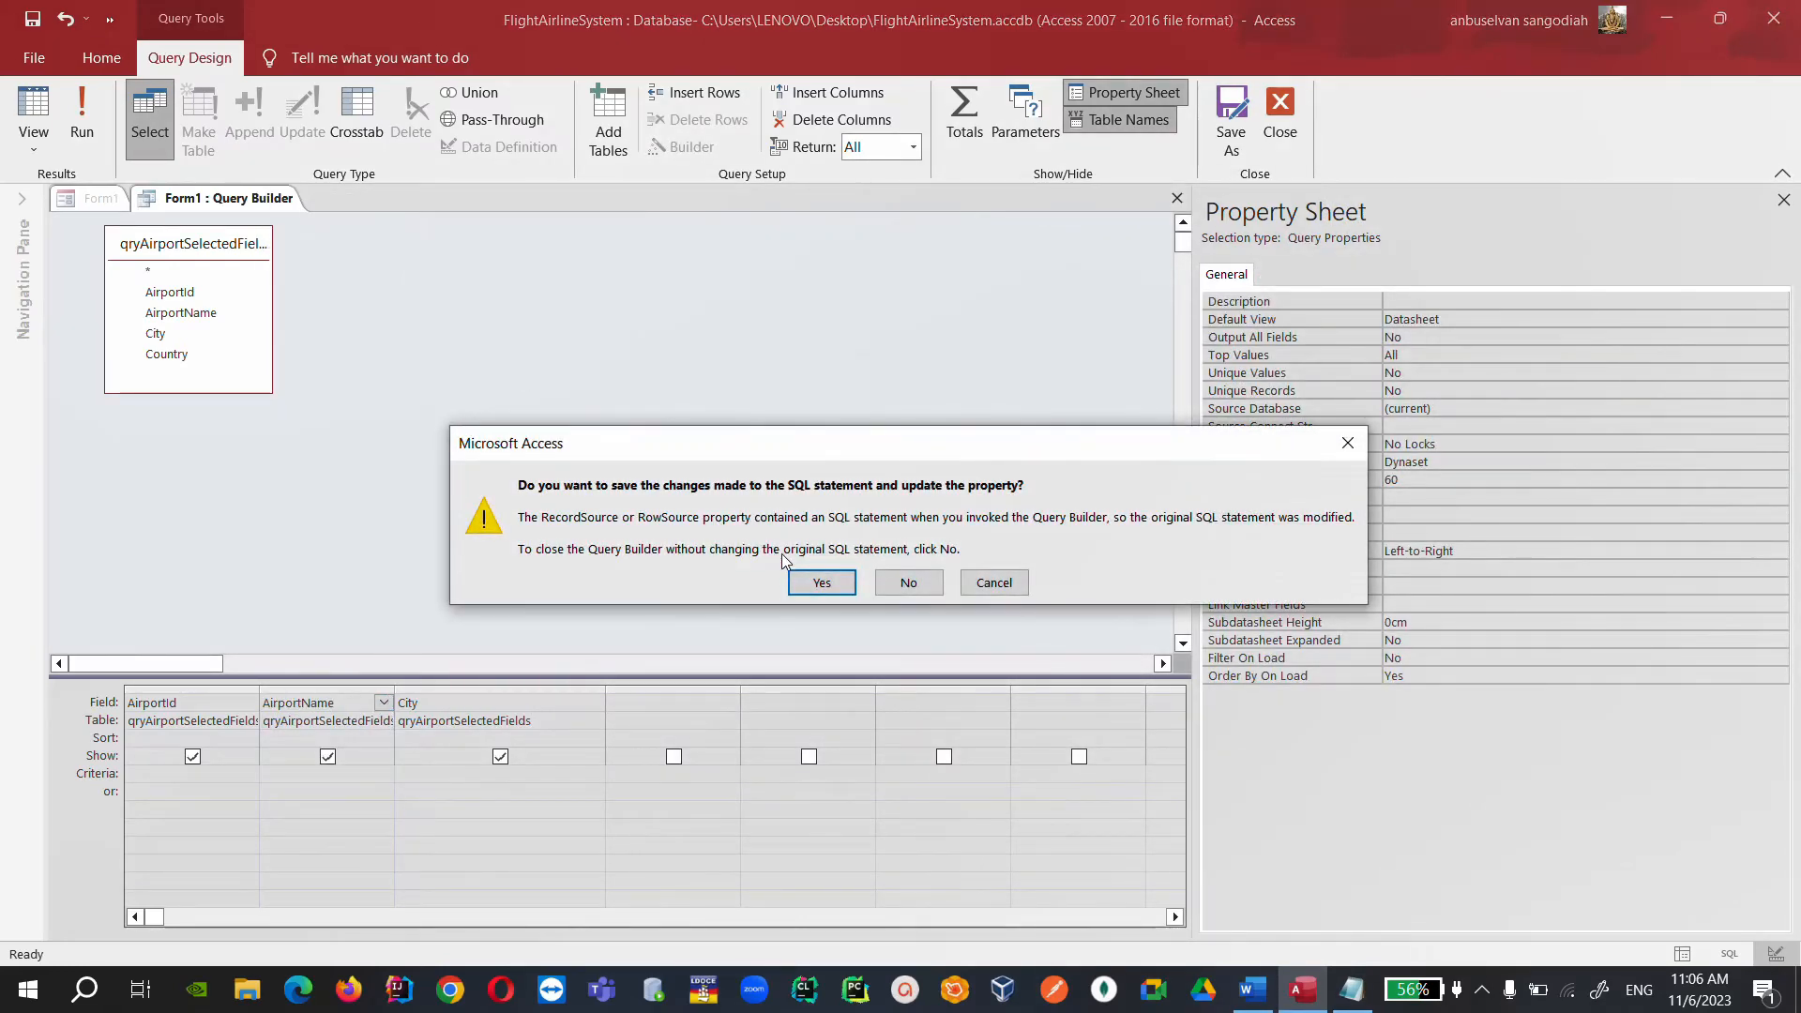
{"action": "left_click", "coordinate": [820, 579]}
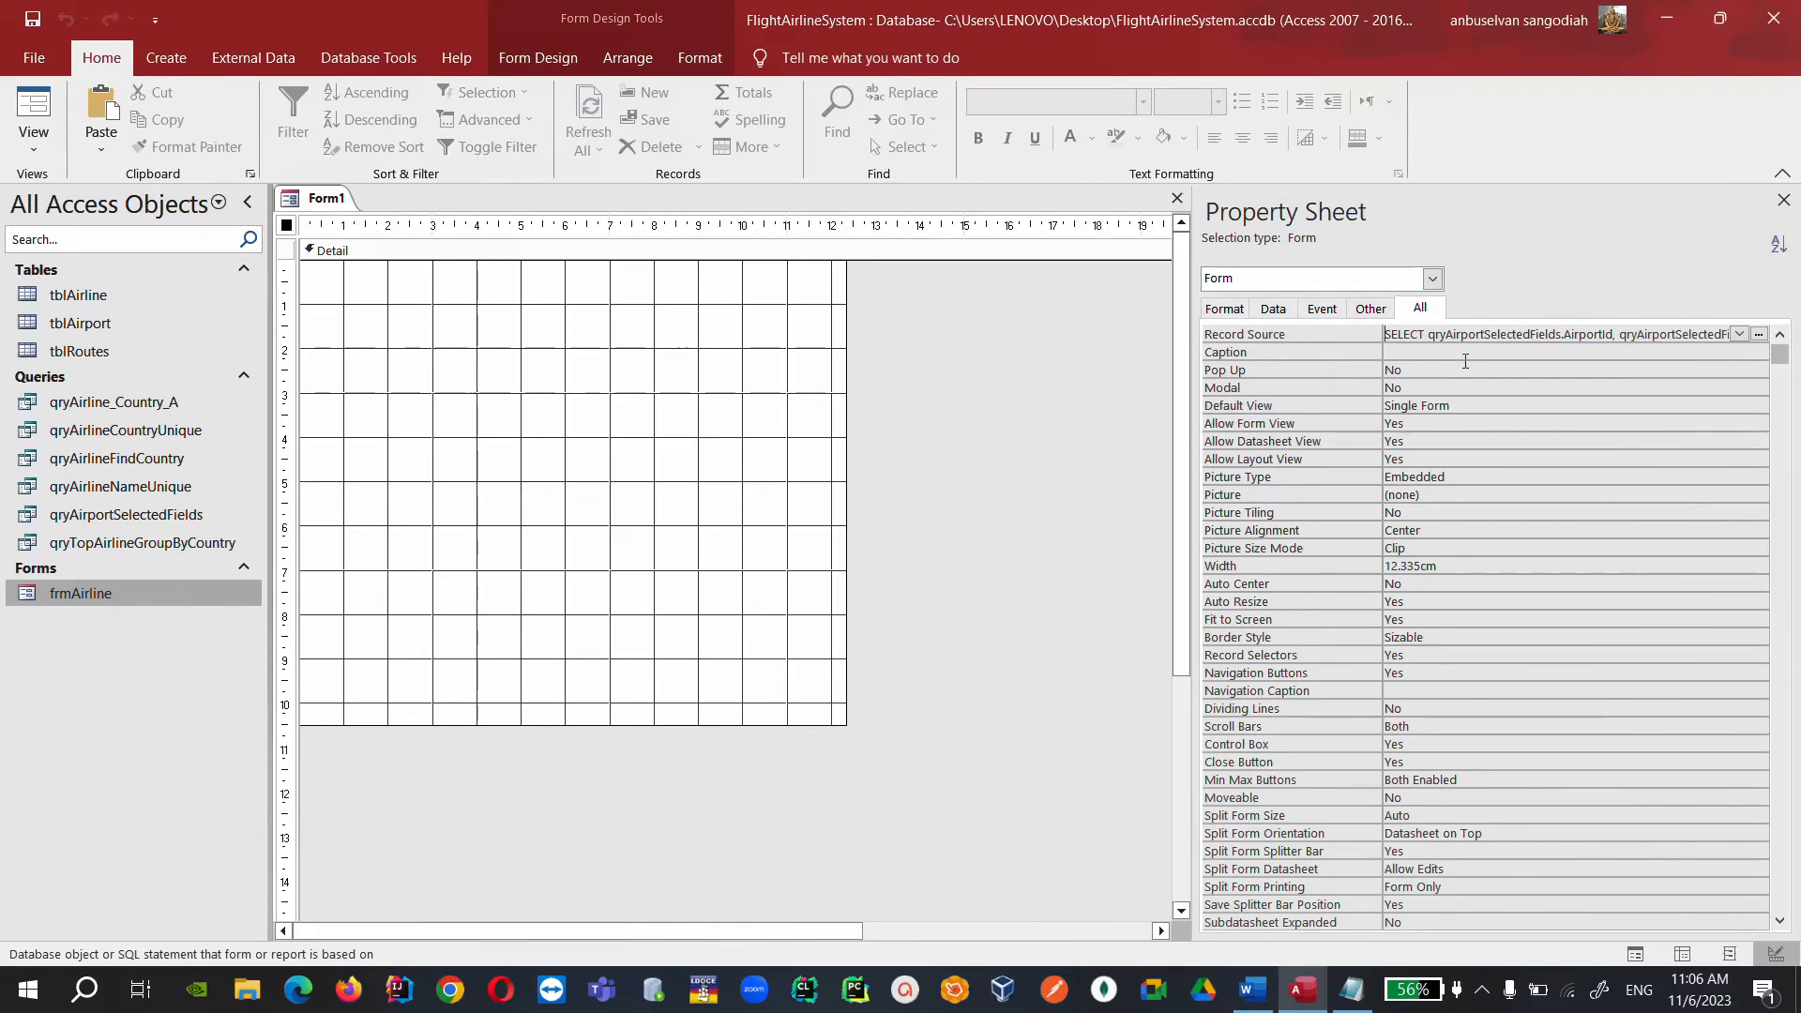
Review the full SQL statement in the form's Record Source and close Form1 without saving its design.
{"action": "left_click", "coordinate": [1600, 336]}
{"action": "left_click_drag", "start_coordinate": [1600, 336], "coordinate": [1800, 334]}
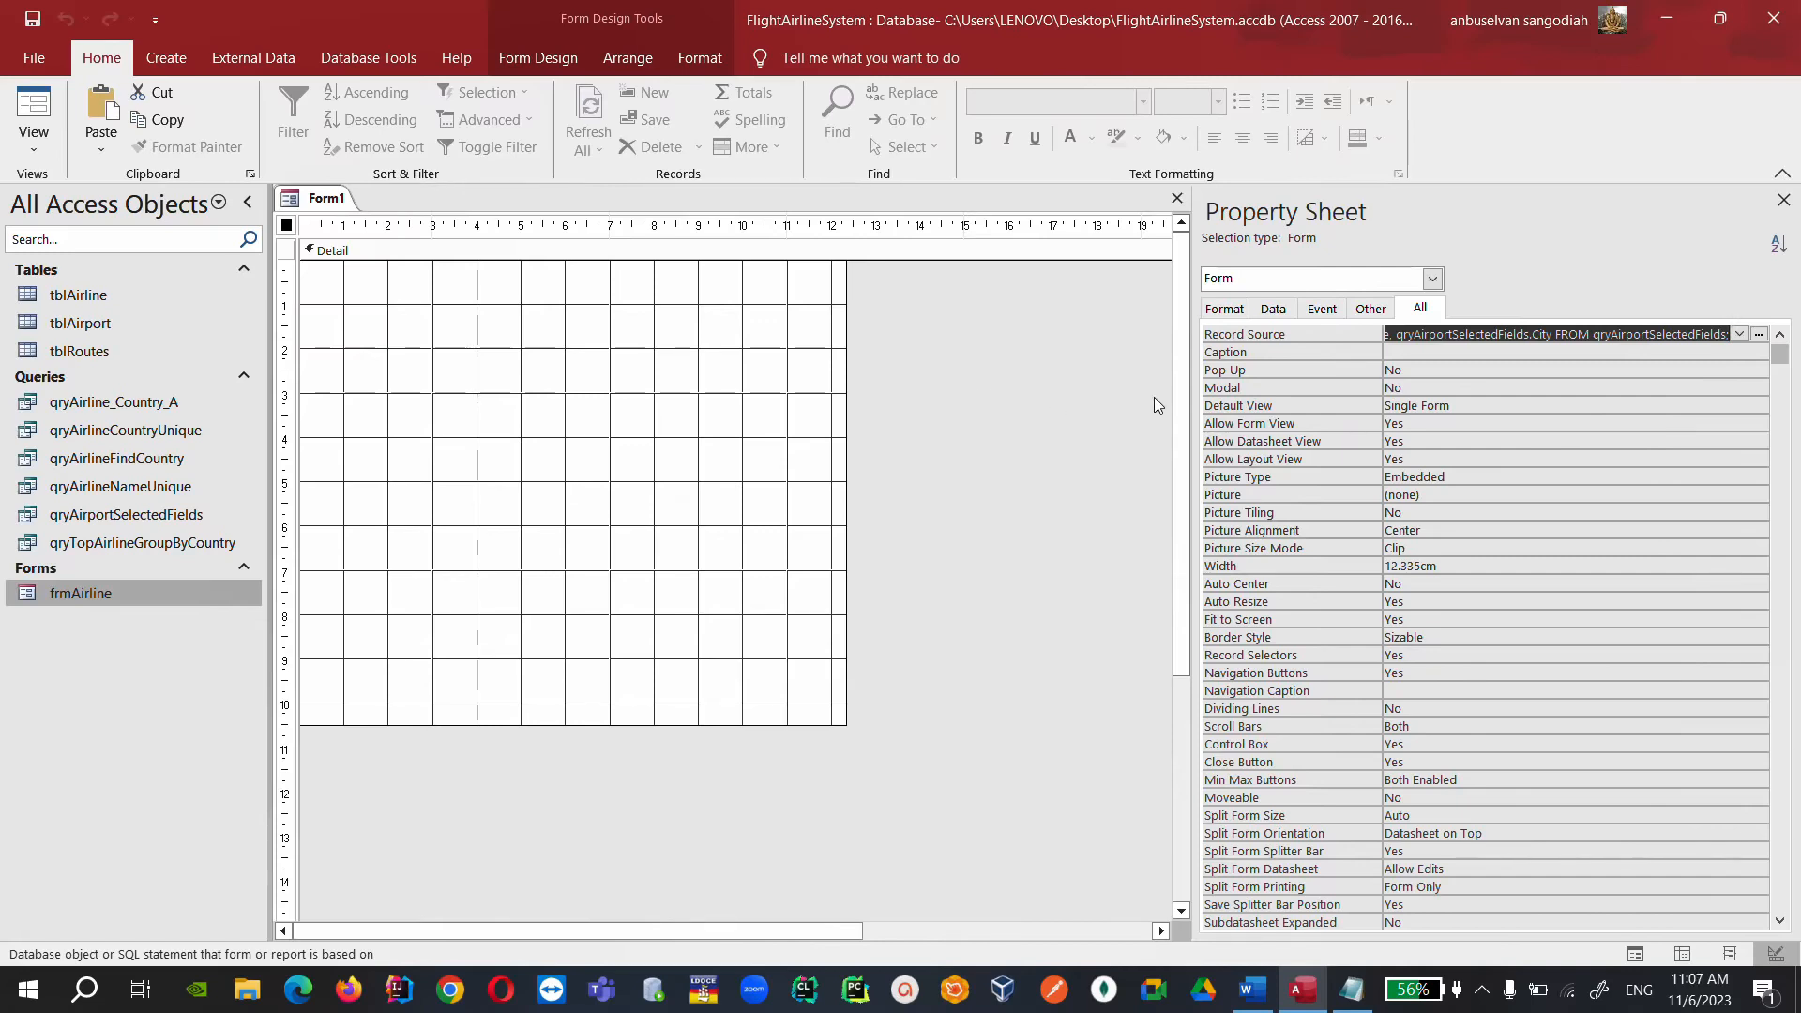
{"action": "right_click", "coordinate": [330, 198]}
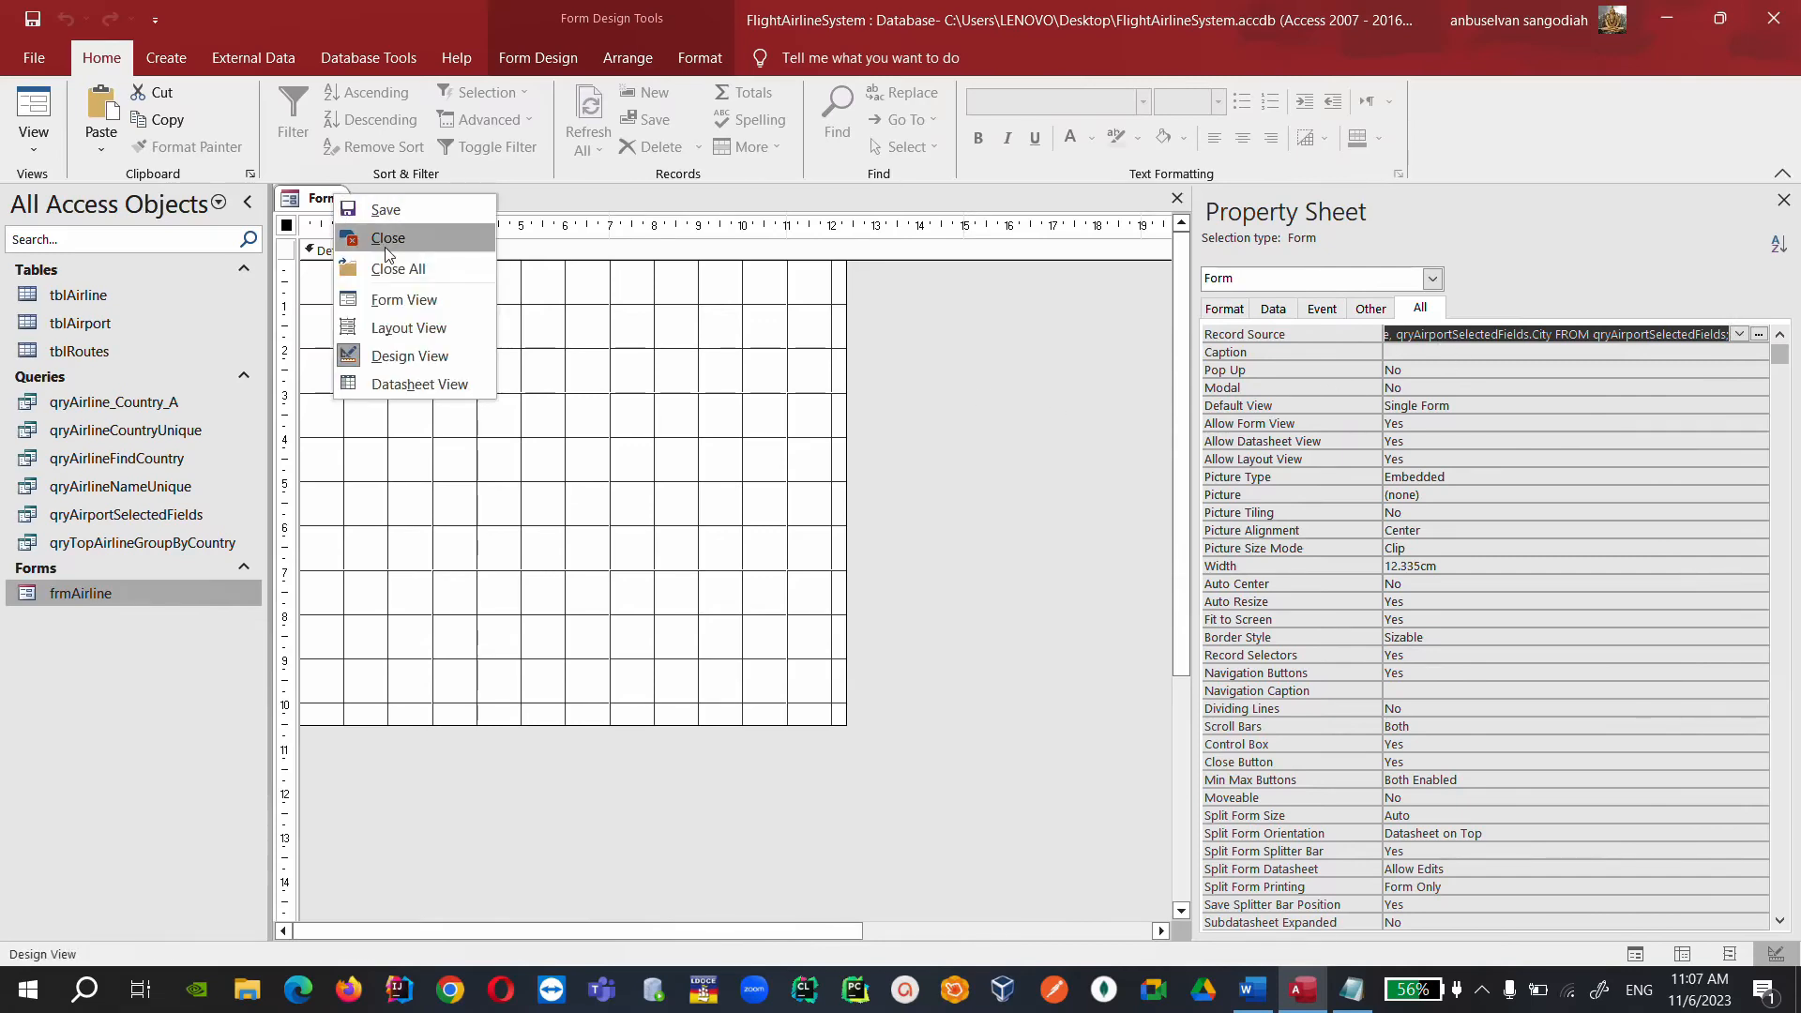
{"action": "left_click", "coordinate": [399, 233]}
{"action": "left_click", "coordinate": [905, 560]}
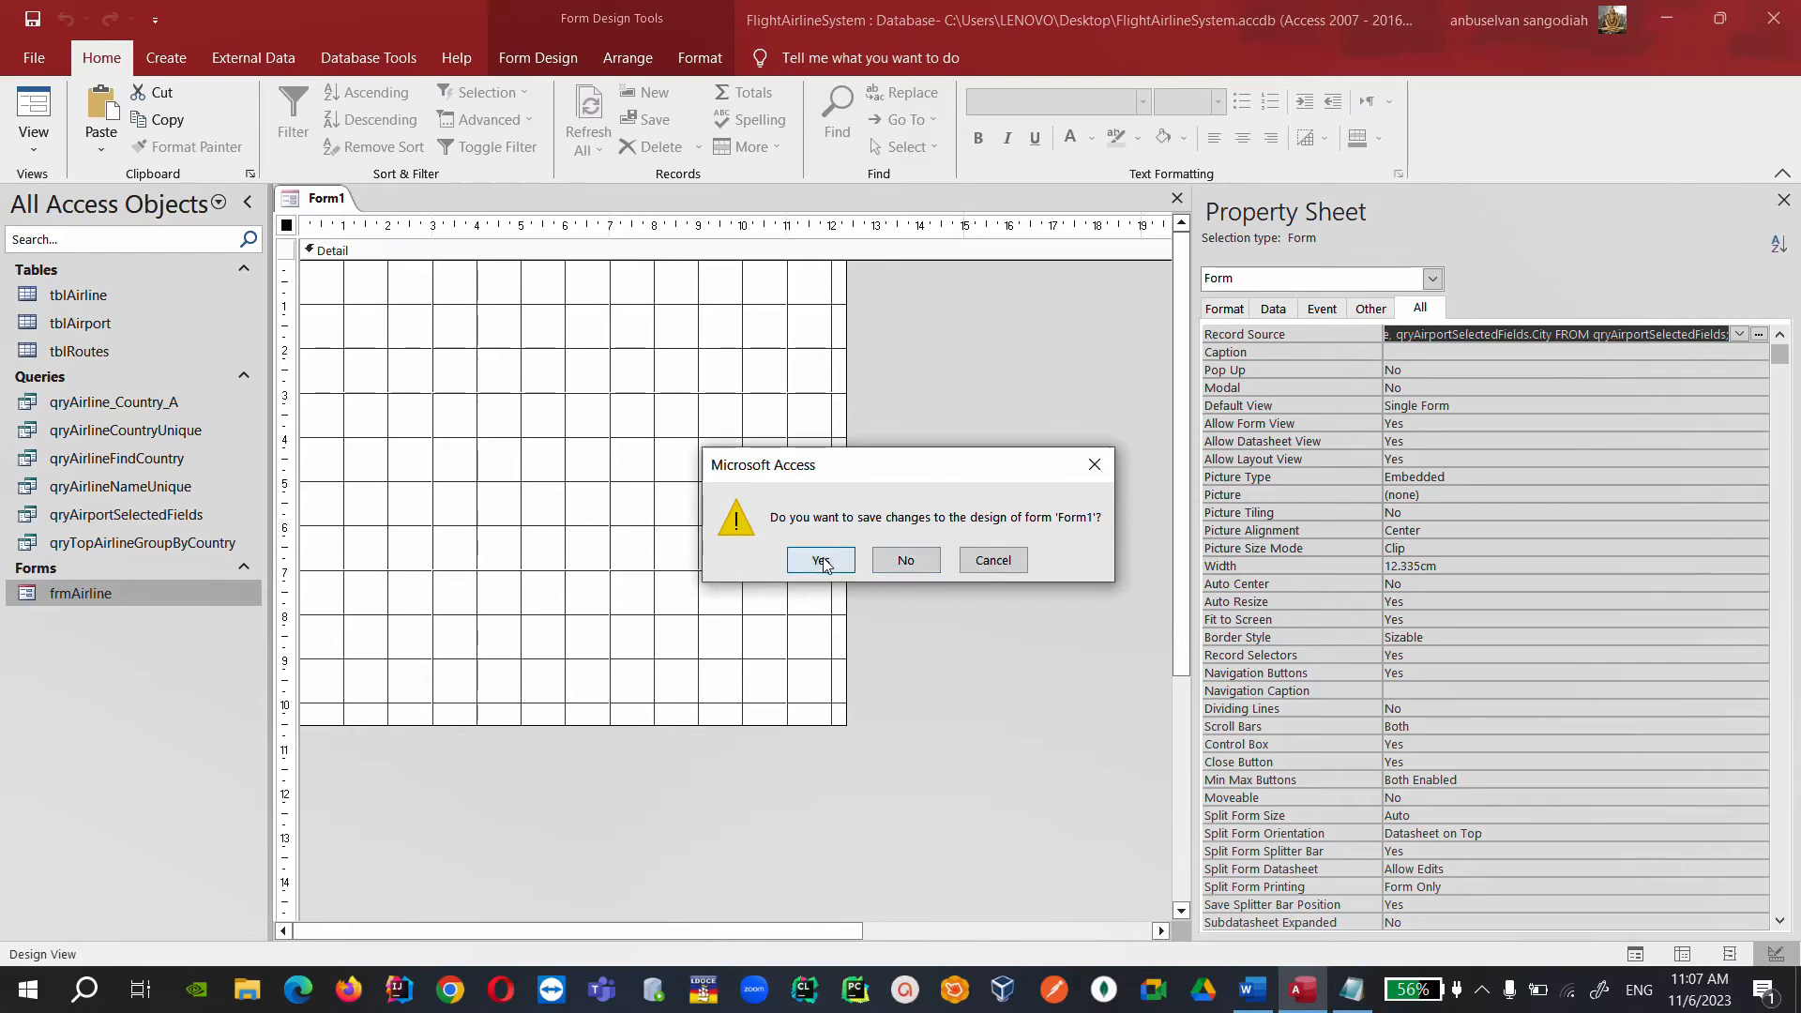
Start a form with the Form Wizard and add all fields from the qryAirportSelectedFields query.
{"action": "left_click", "coordinate": [166, 57]}
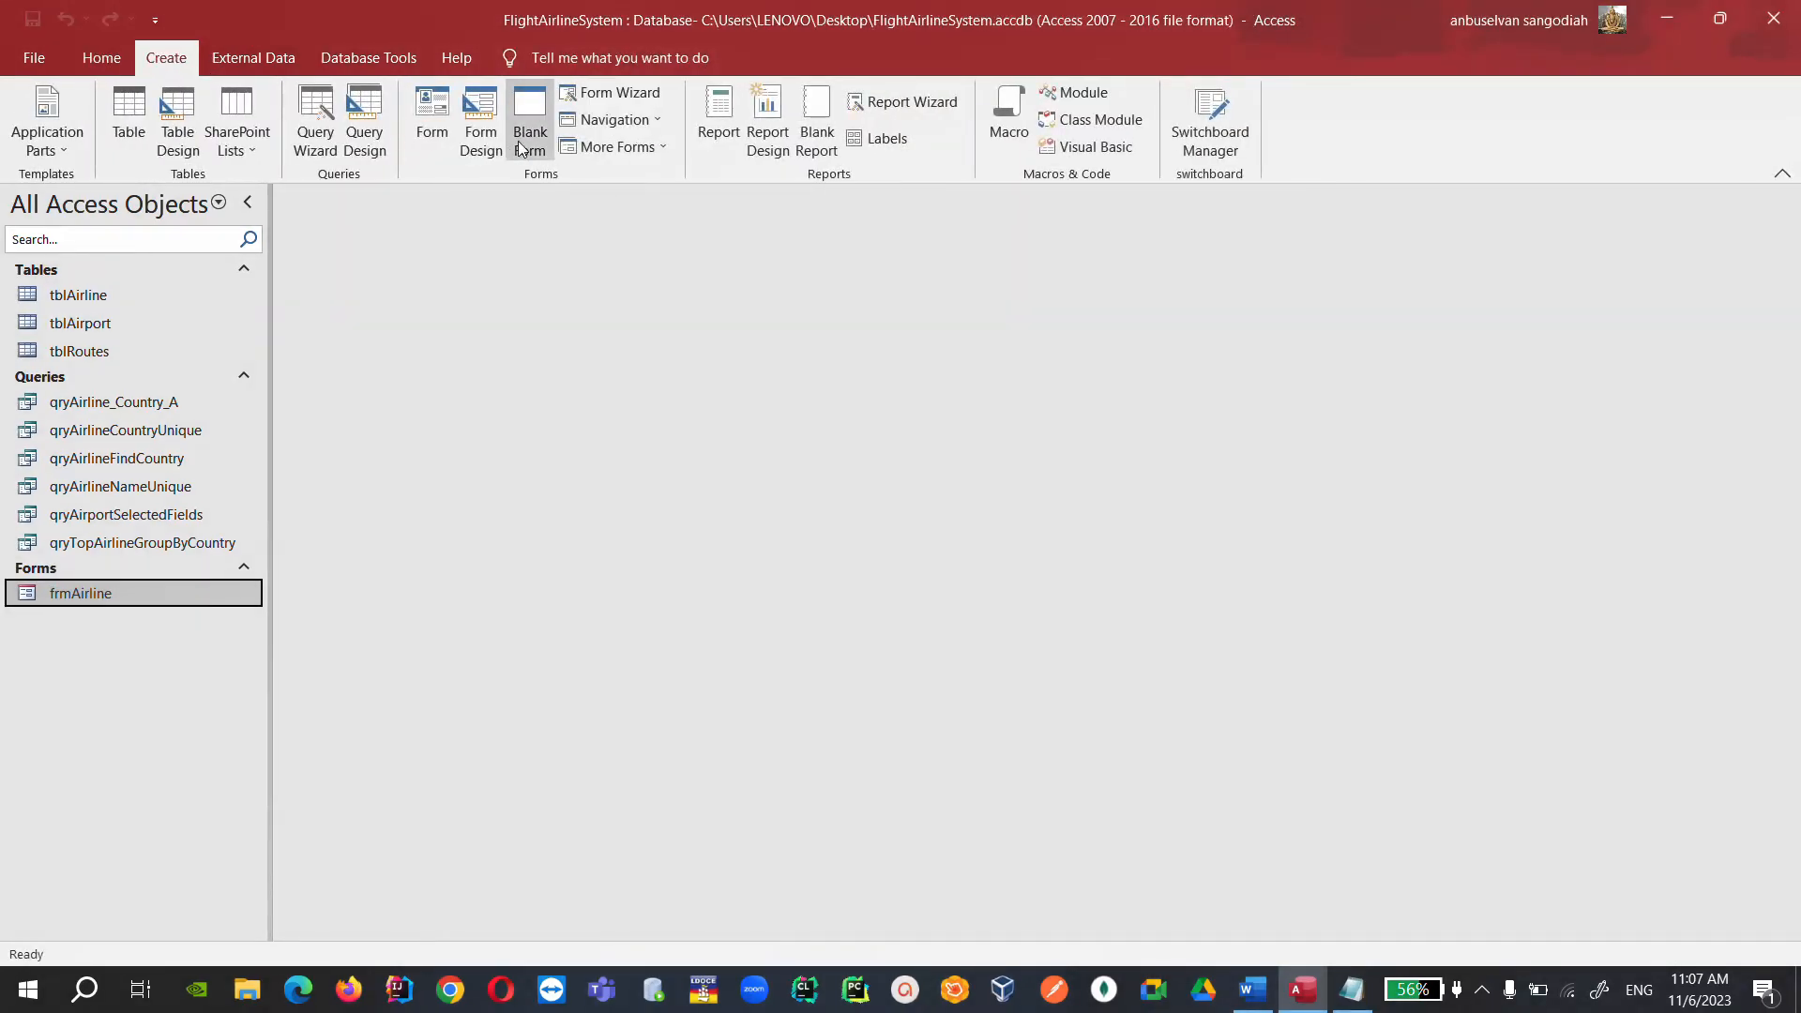
{"action": "left_click", "coordinate": [611, 92]}
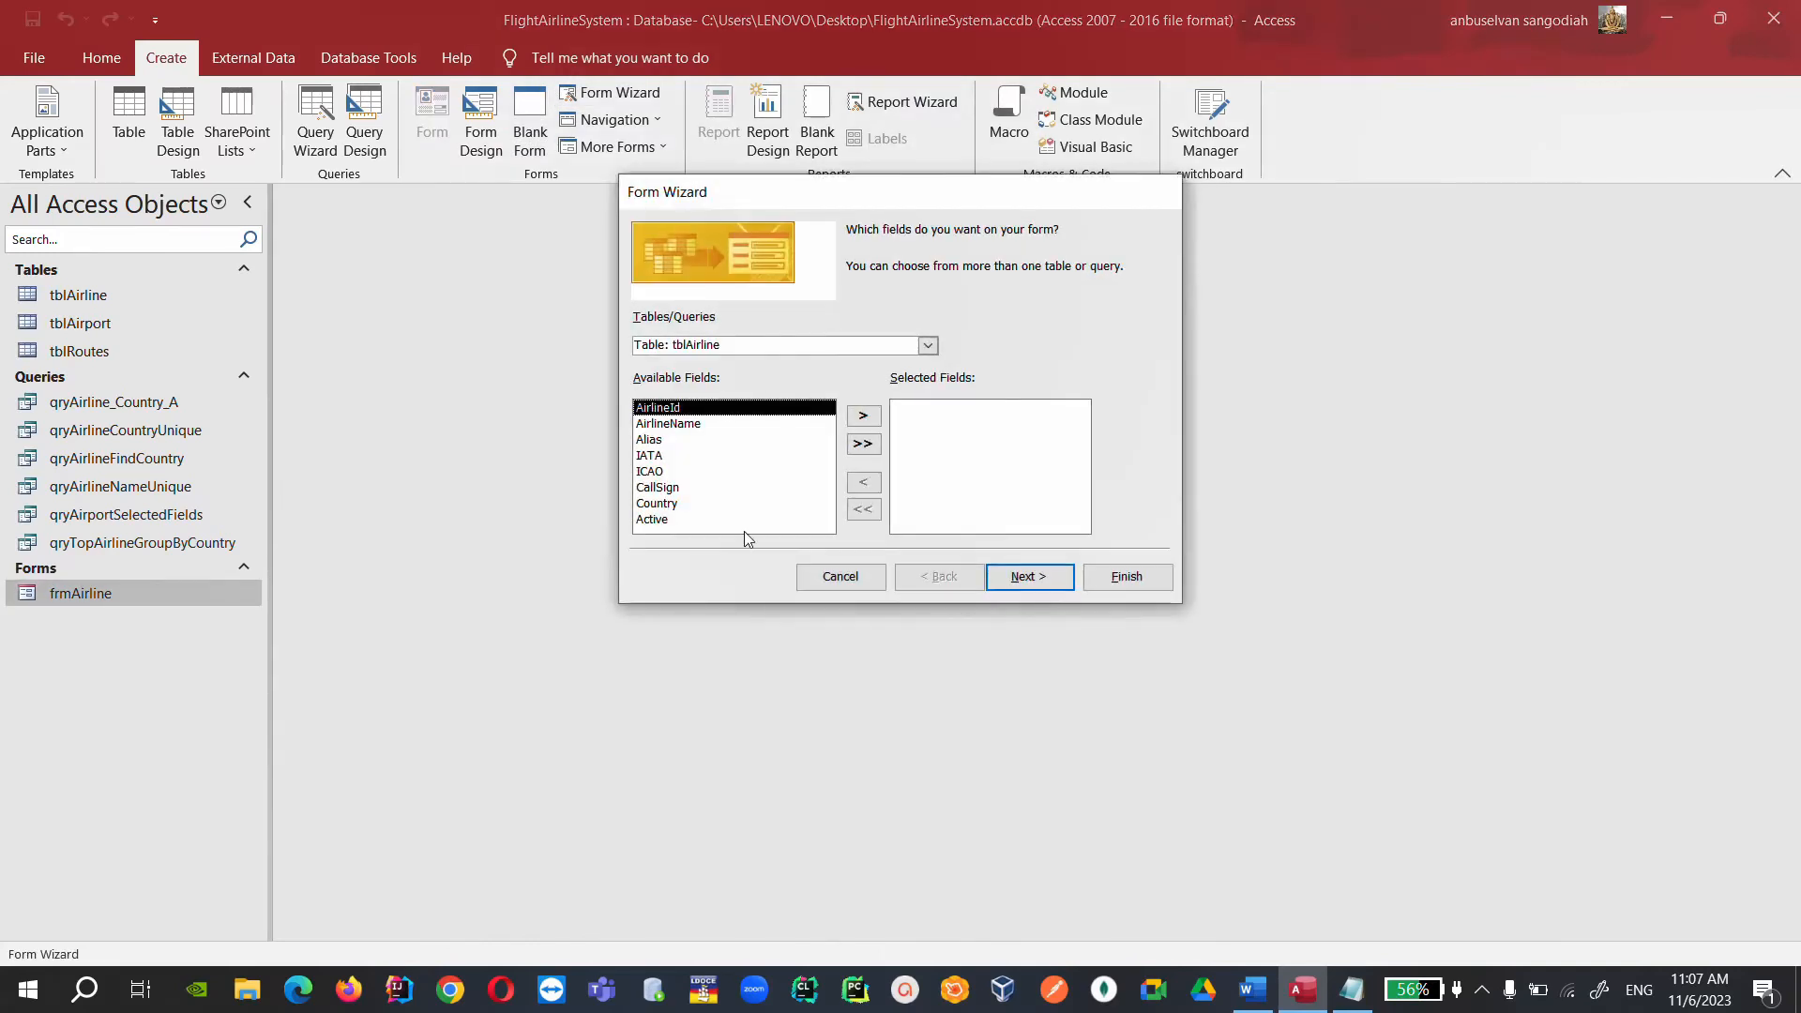
{"action": "left_click", "coordinate": [927, 345]}
{"action": "left_click", "coordinate": [867, 476]}
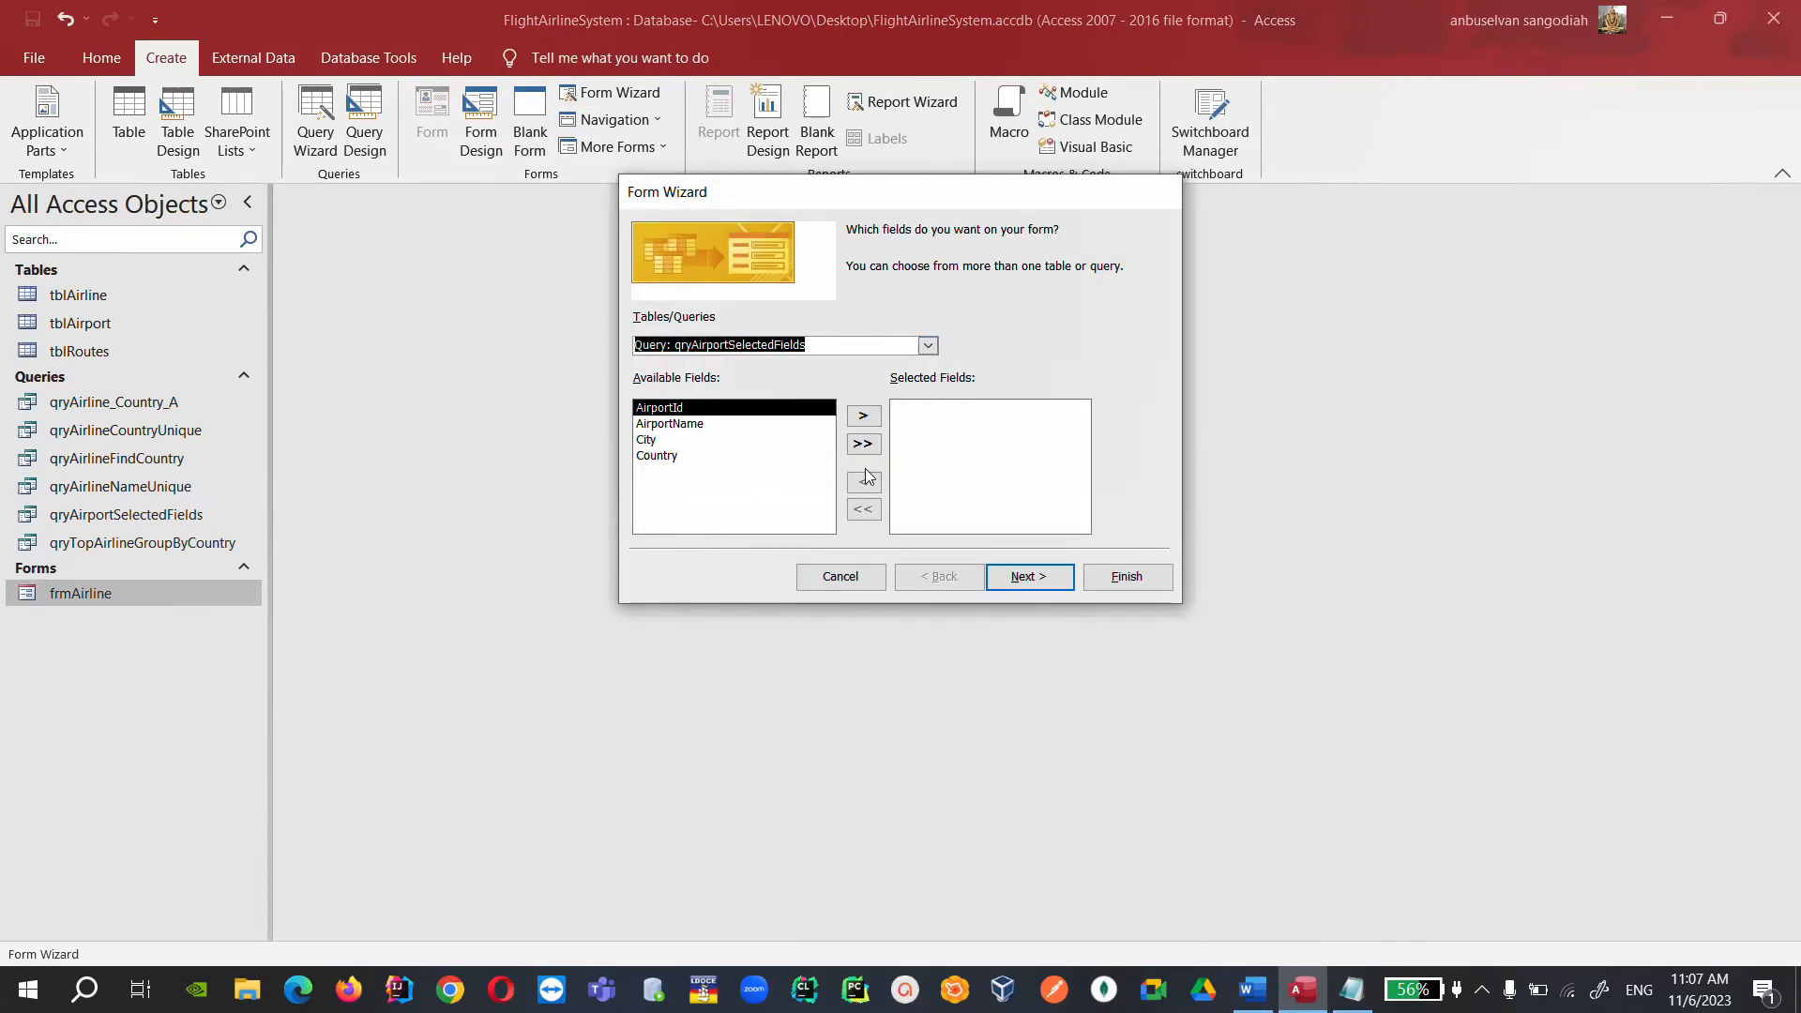
{"action": "left_click", "coordinate": [864, 446]}
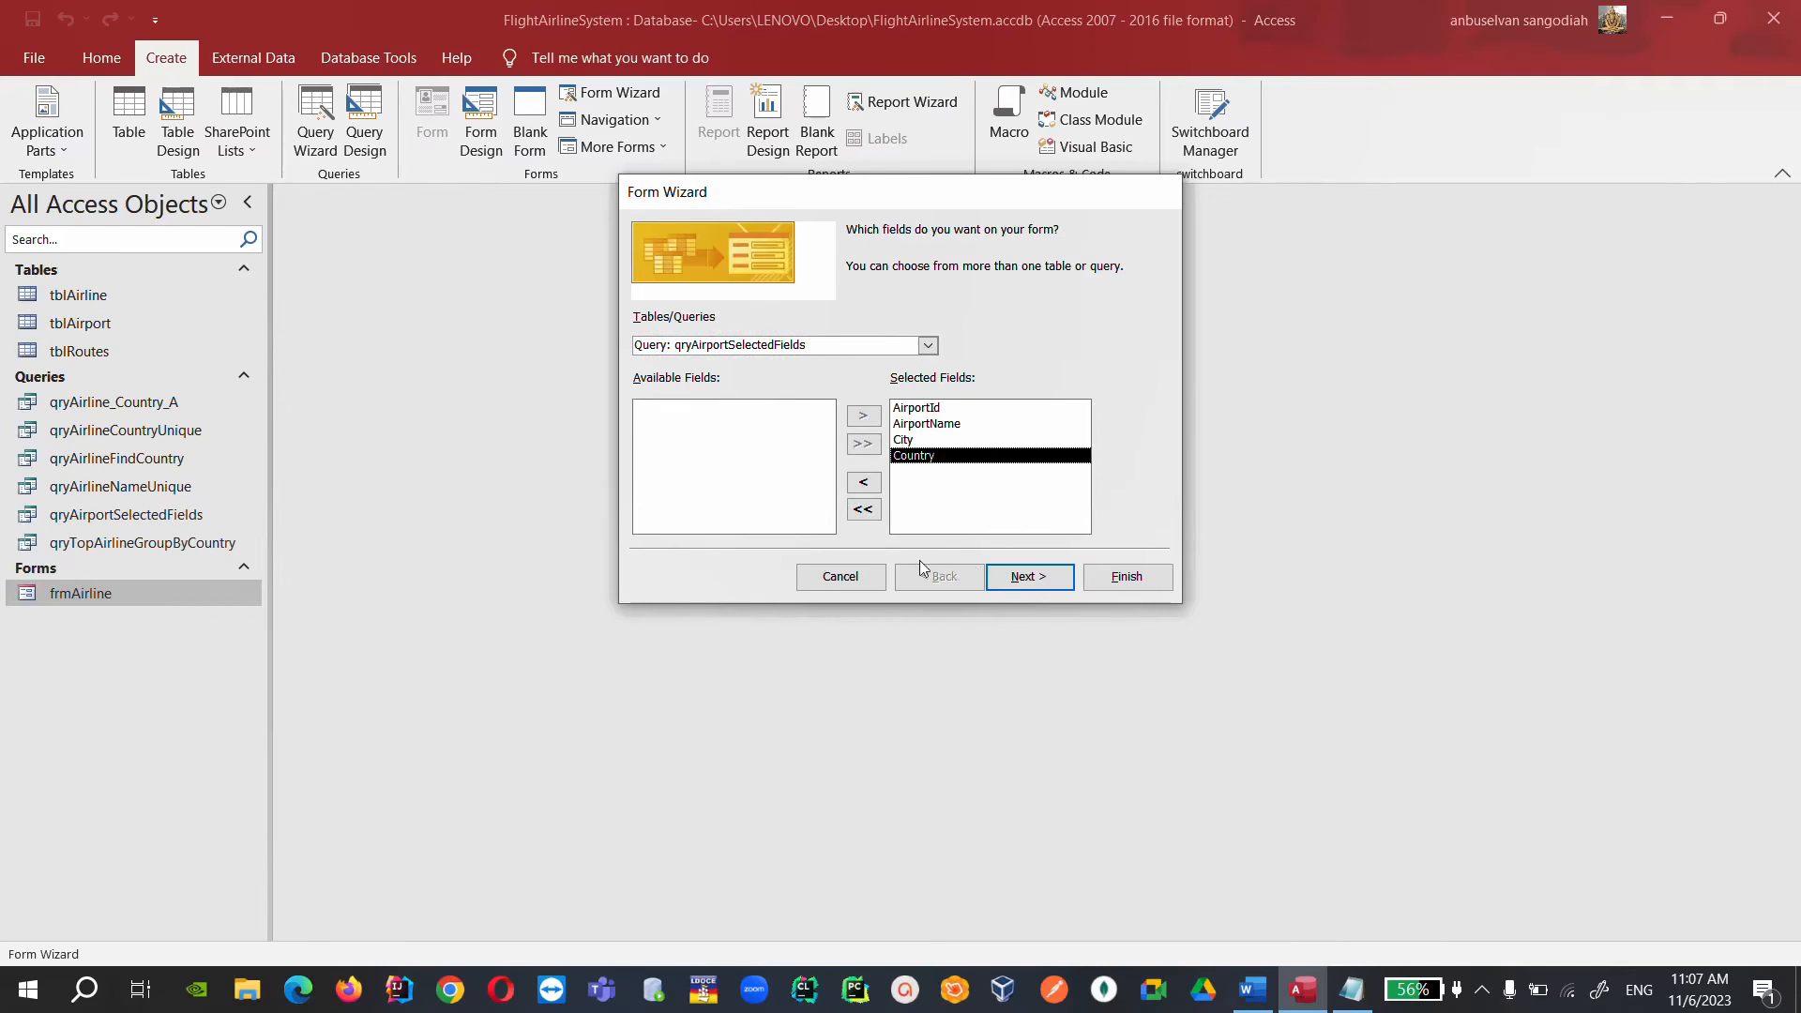
Keep the default layout, title the form frmAirportSelectedFields and finish the wizard, cancelling the parameter entry so the form opens in Design view.
{"action": "left_click", "coordinate": [1022, 578]}
{"action": "left_click", "coordinate": [1008, 586]}
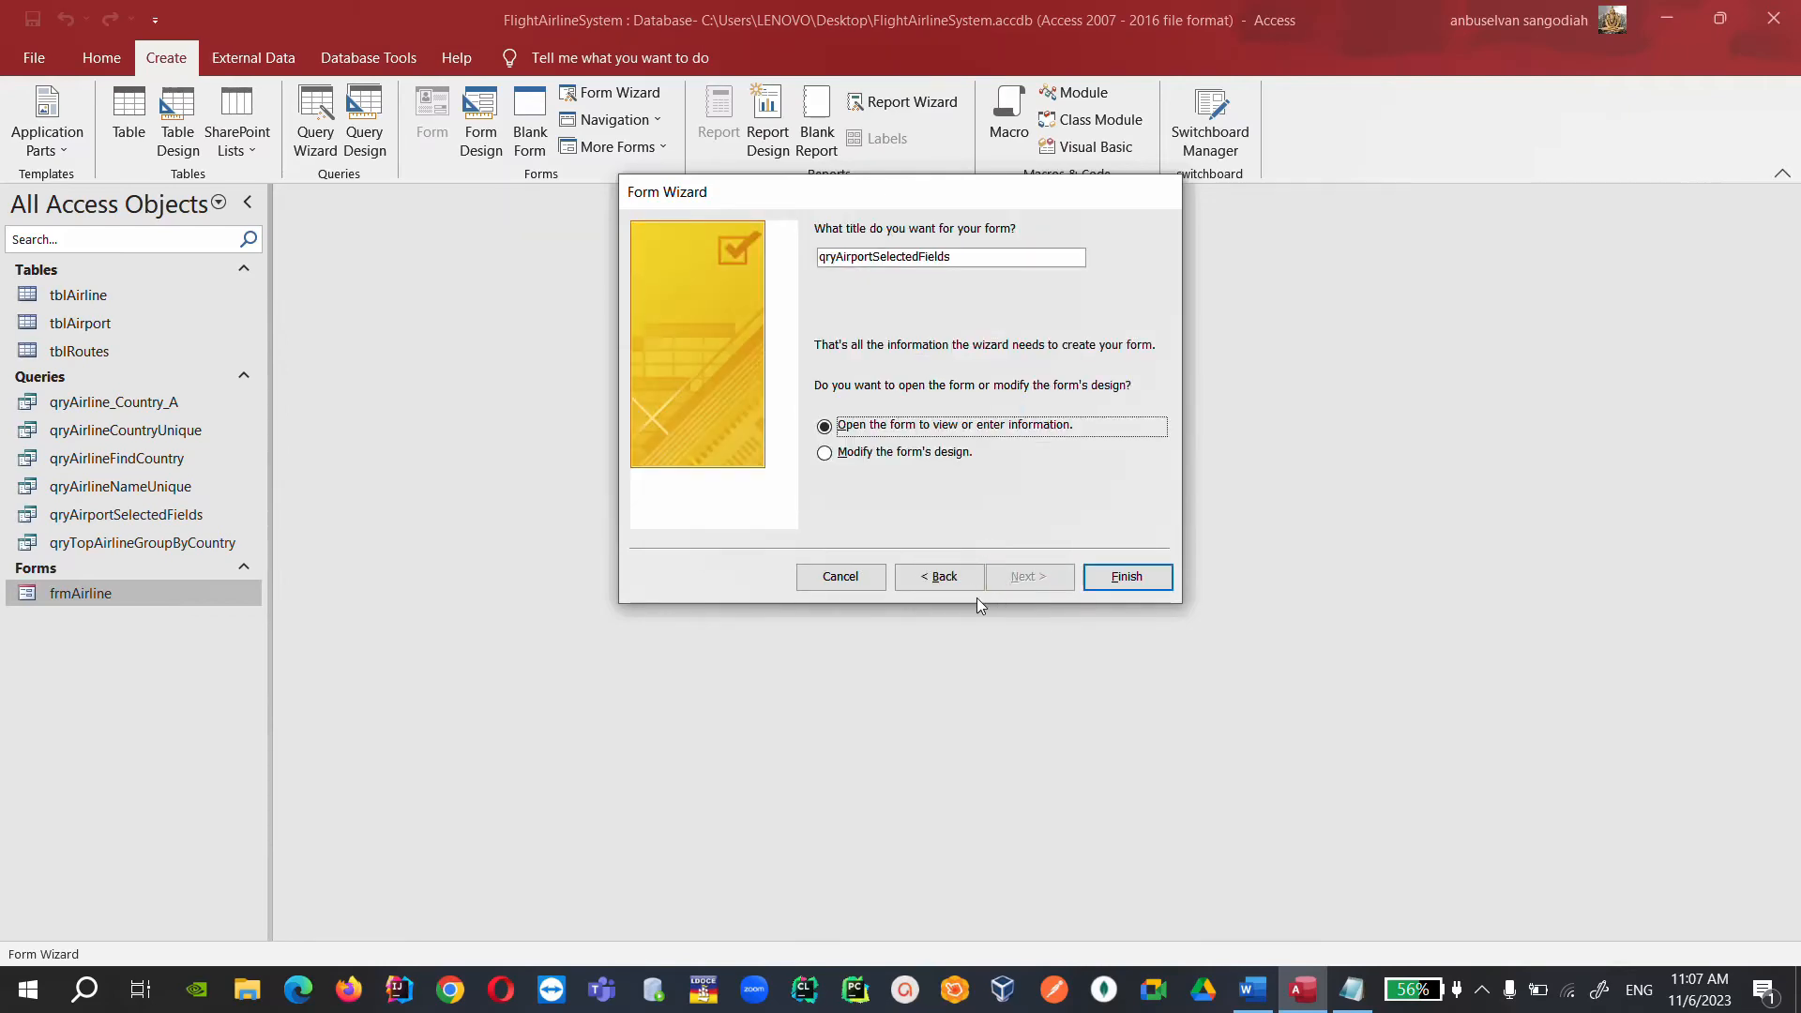
{"action": "left_click_drag", "start_coordinate": [836, 256], "coordinate": [695, 251]}
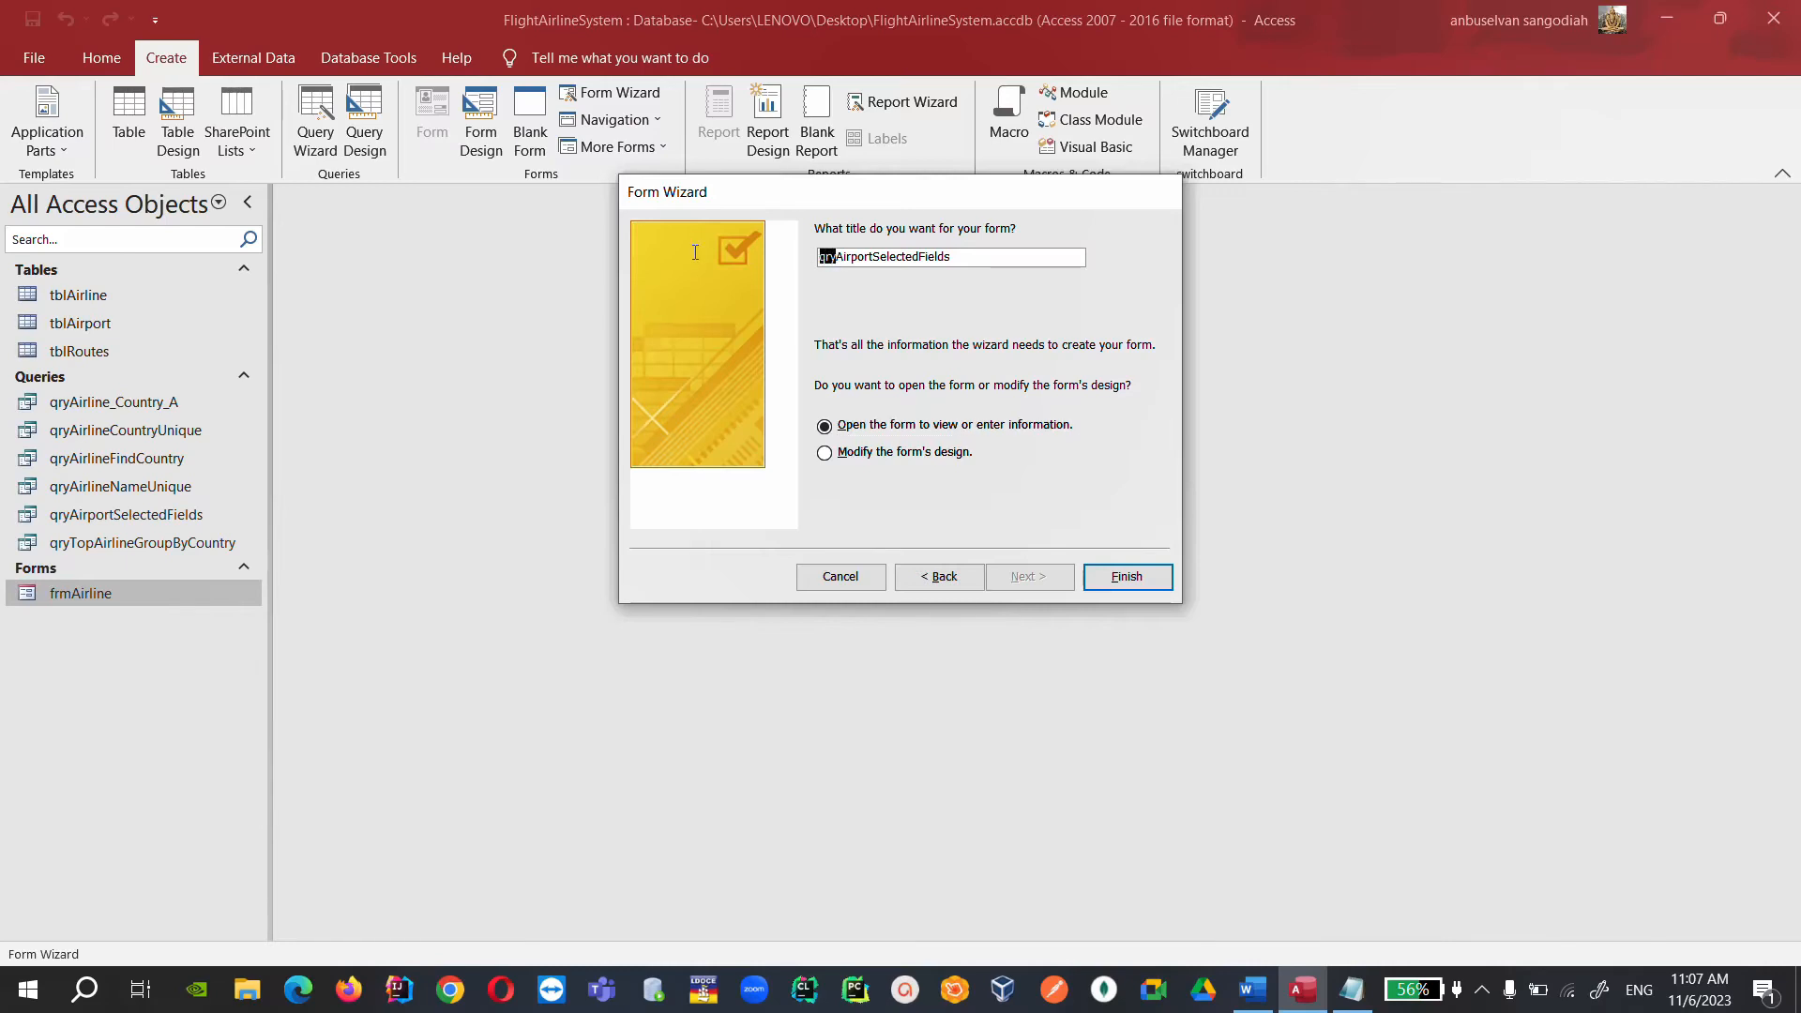
{"action": "type", "text": "frm"}
{"action": "left_click", "coordinate": [1126, 576]}
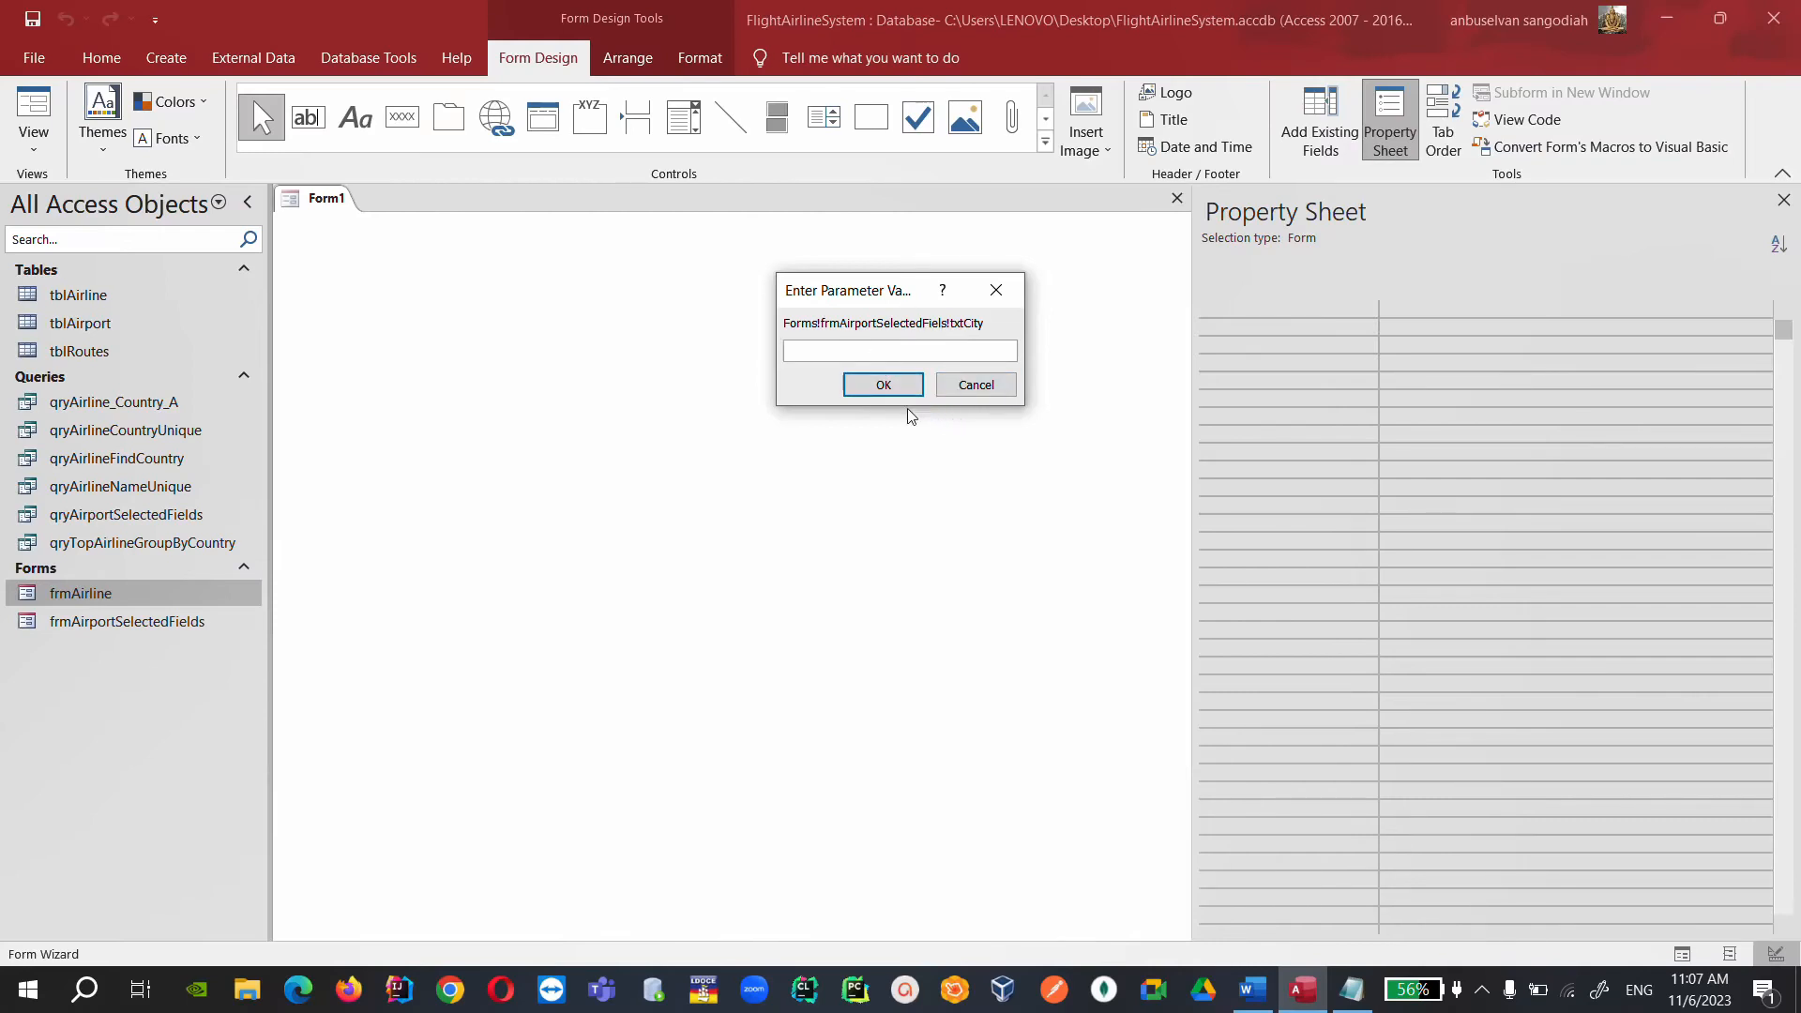
{"action": "left_click", "coordinate": [972, 386]}
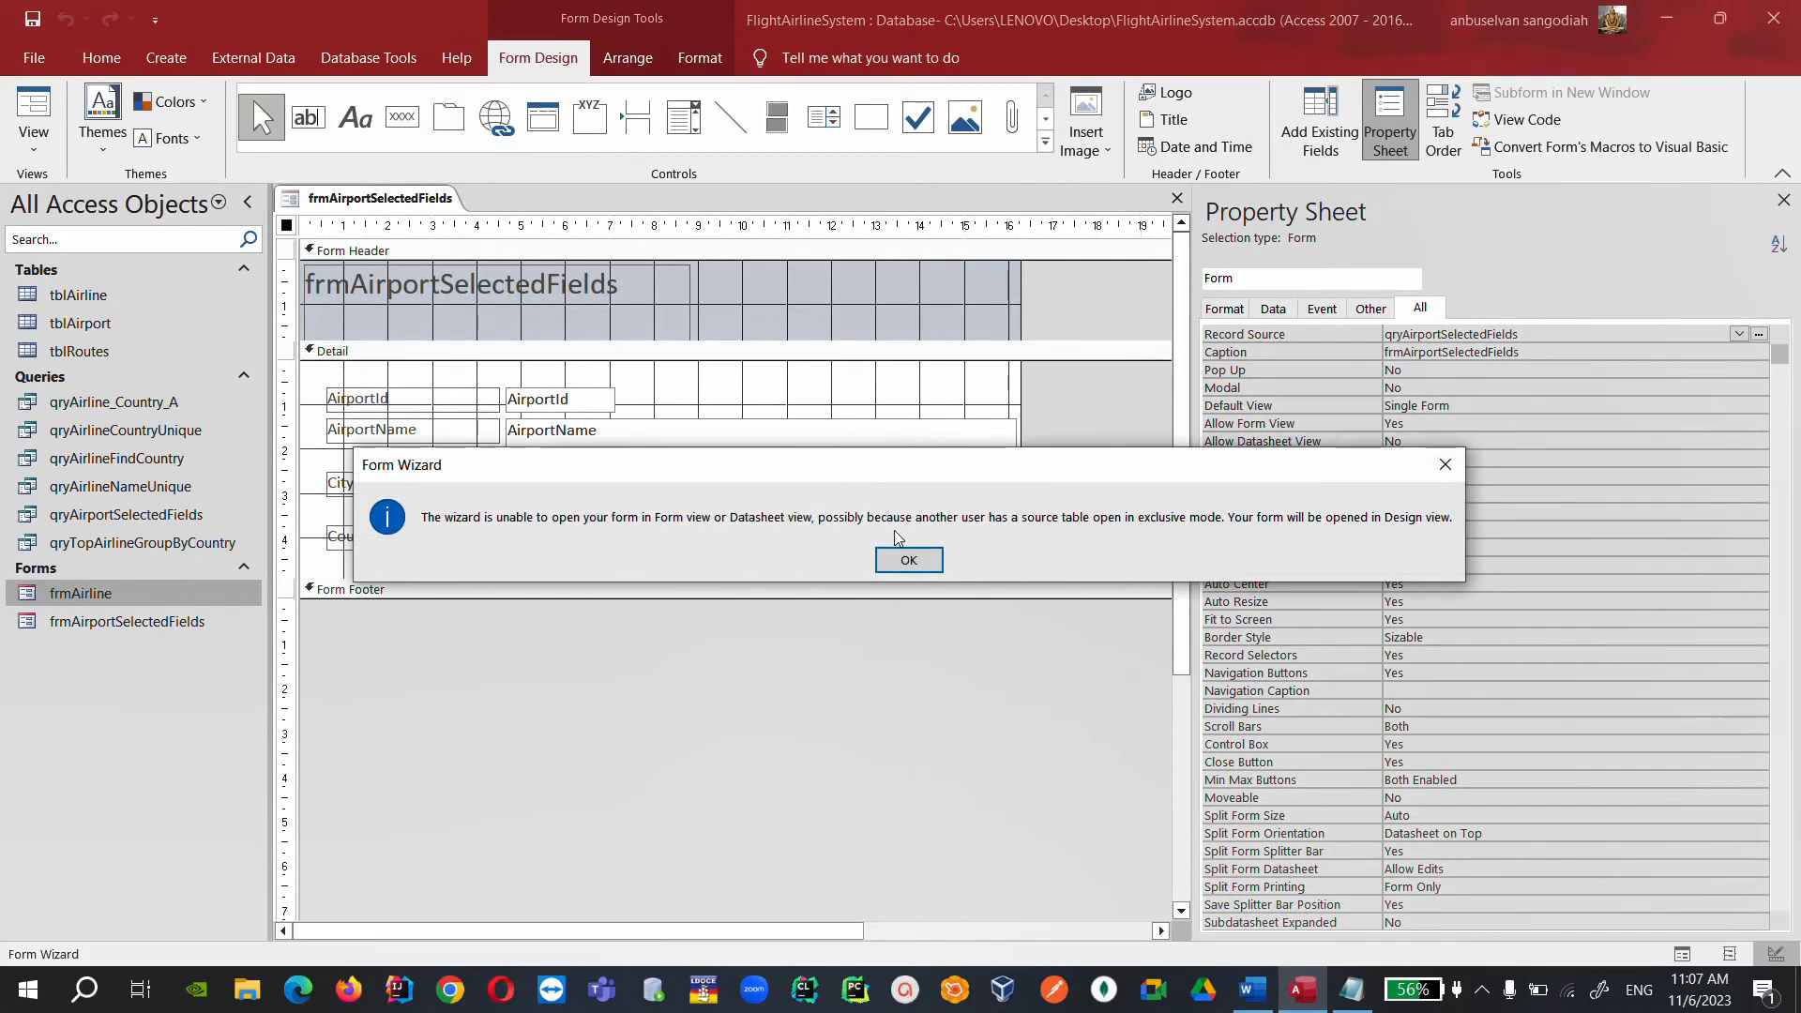
{"action": "left_click", "coordinate": [906, 561]}
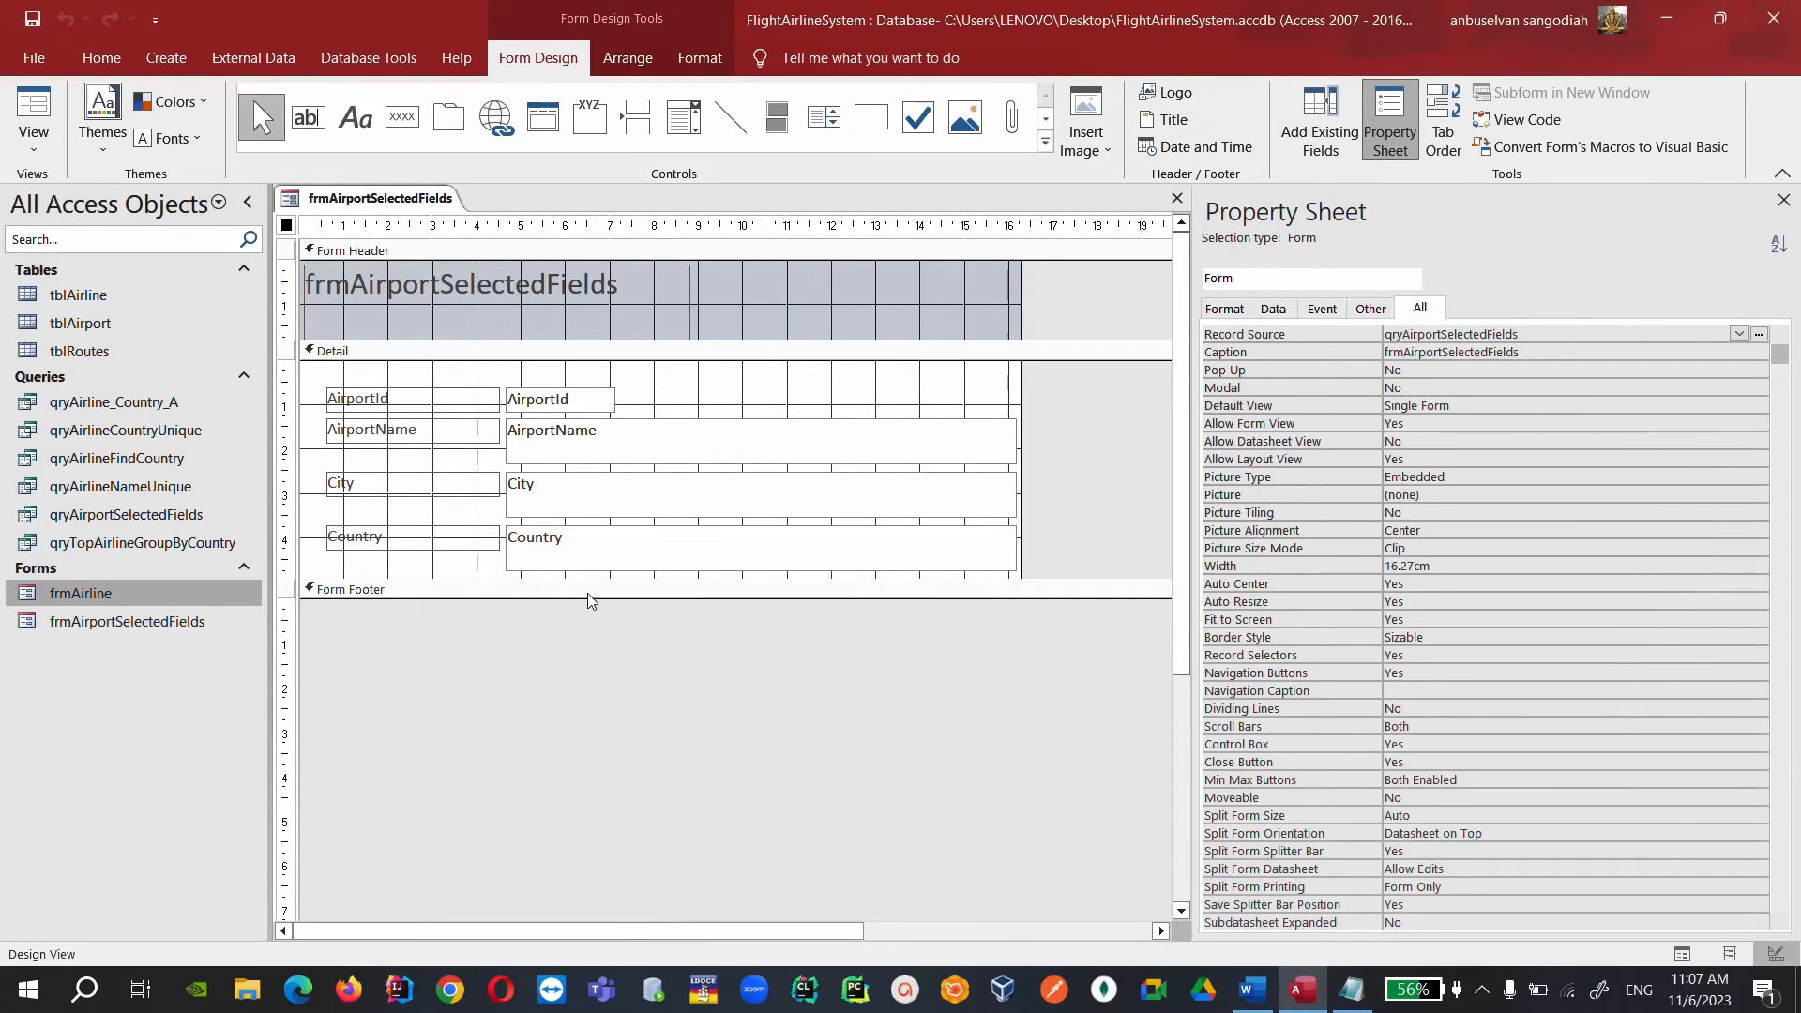
Extend the form footer to a height of about 2.3 cm and check the text boxes in the Detail section.
{"action": "left_click_drag", "start_coordinate": [583, 603], "coordinate": [575, 701]}
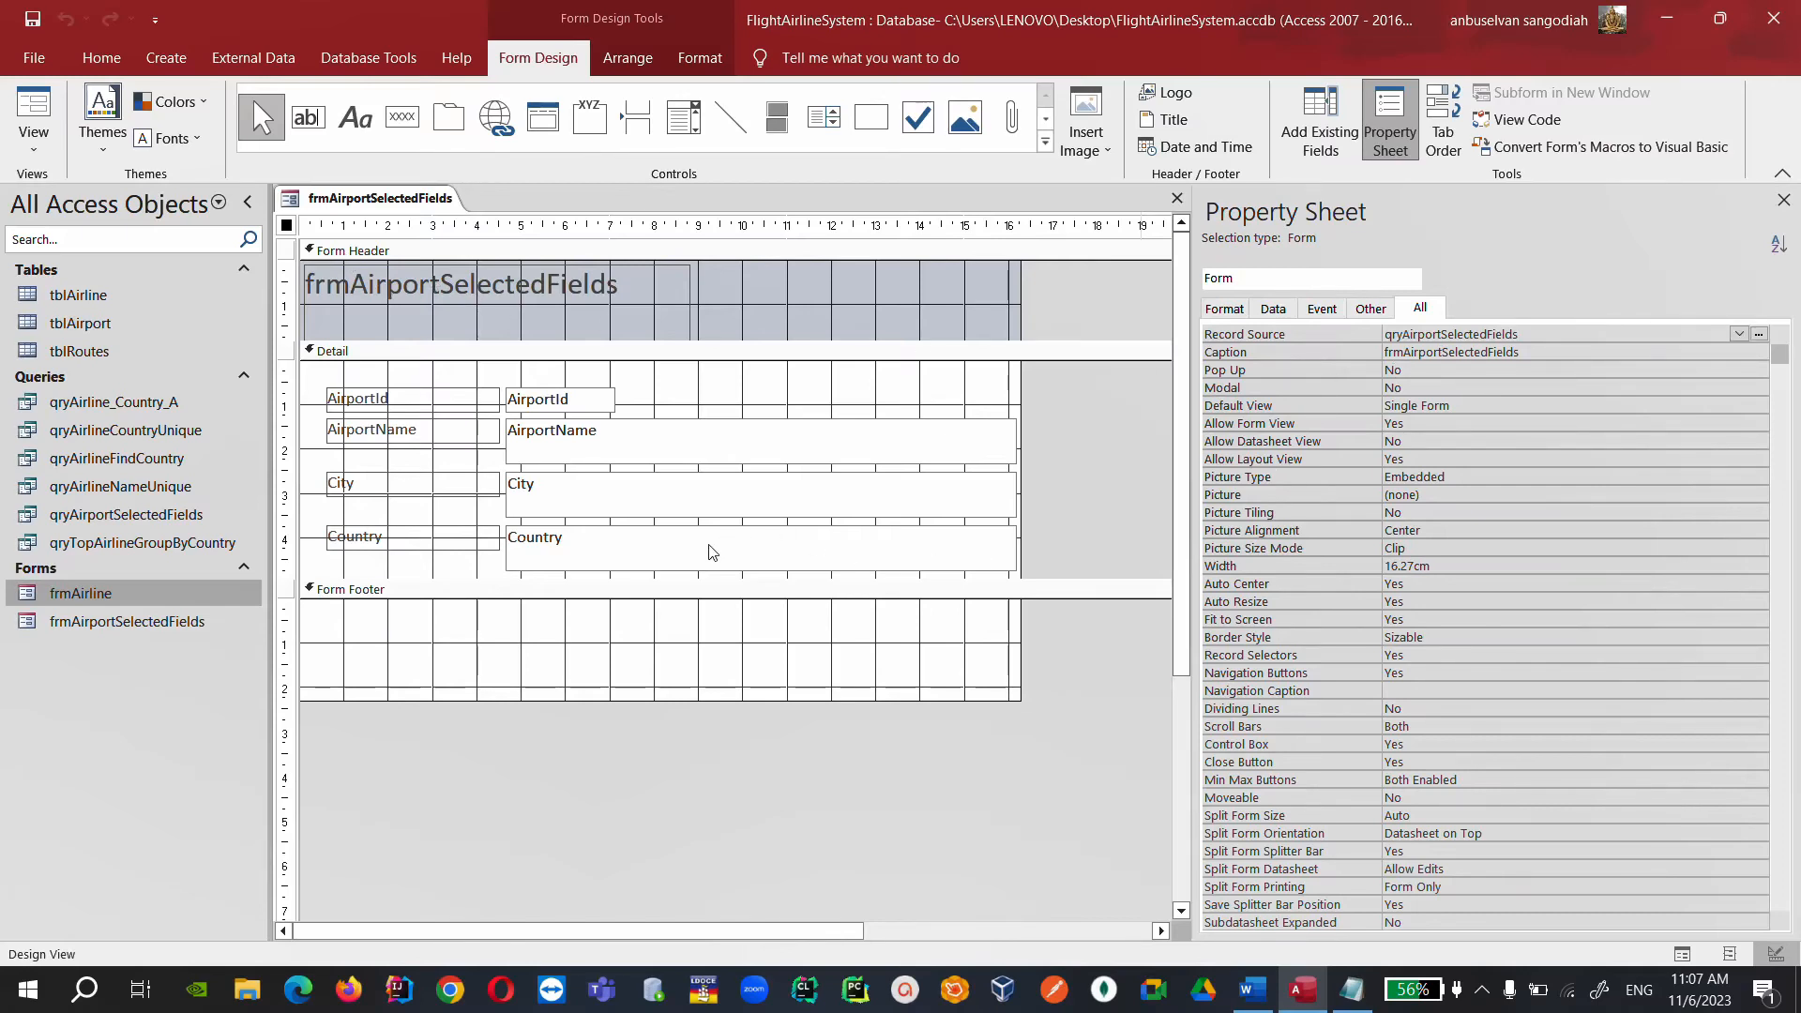
{"action": "left_click", "coordinate": [783, 540]}
{"action": "left_click", "coordinate": [737, 506]}
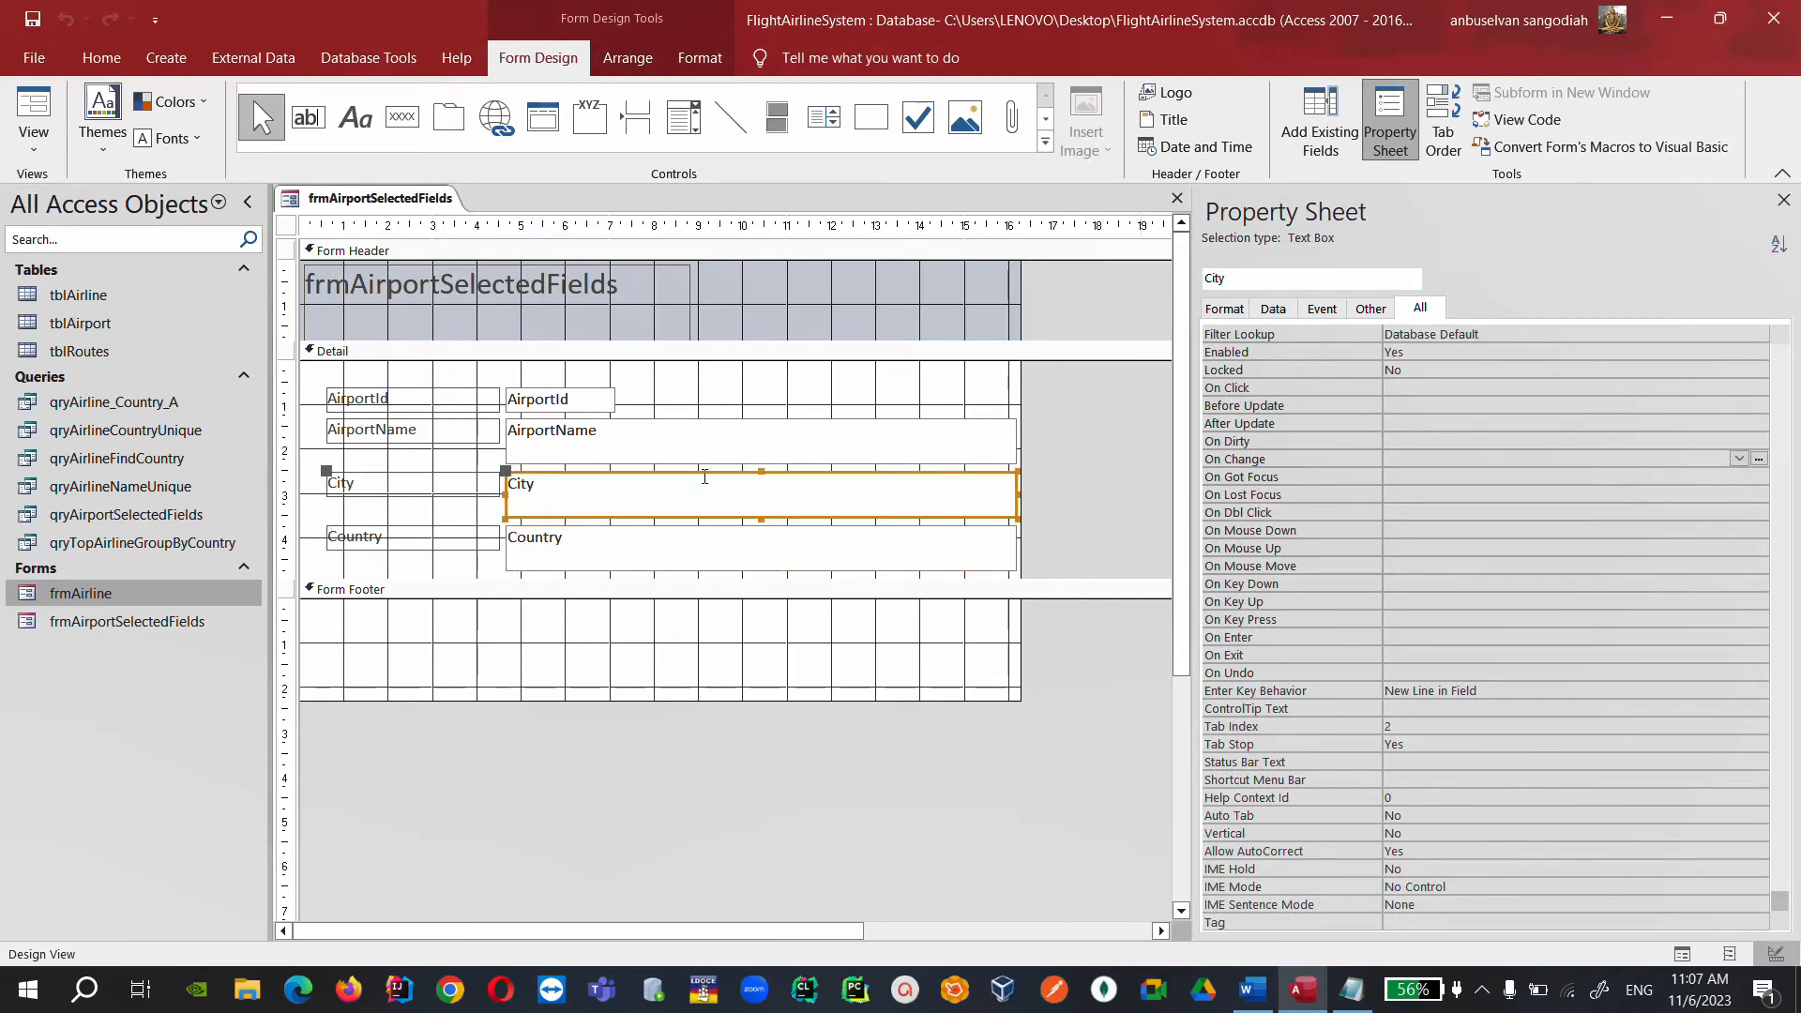
{"action": "left_click", "coordinate": [683, 451]}
{"action": "left_click", "coordinate": [560, 408]}
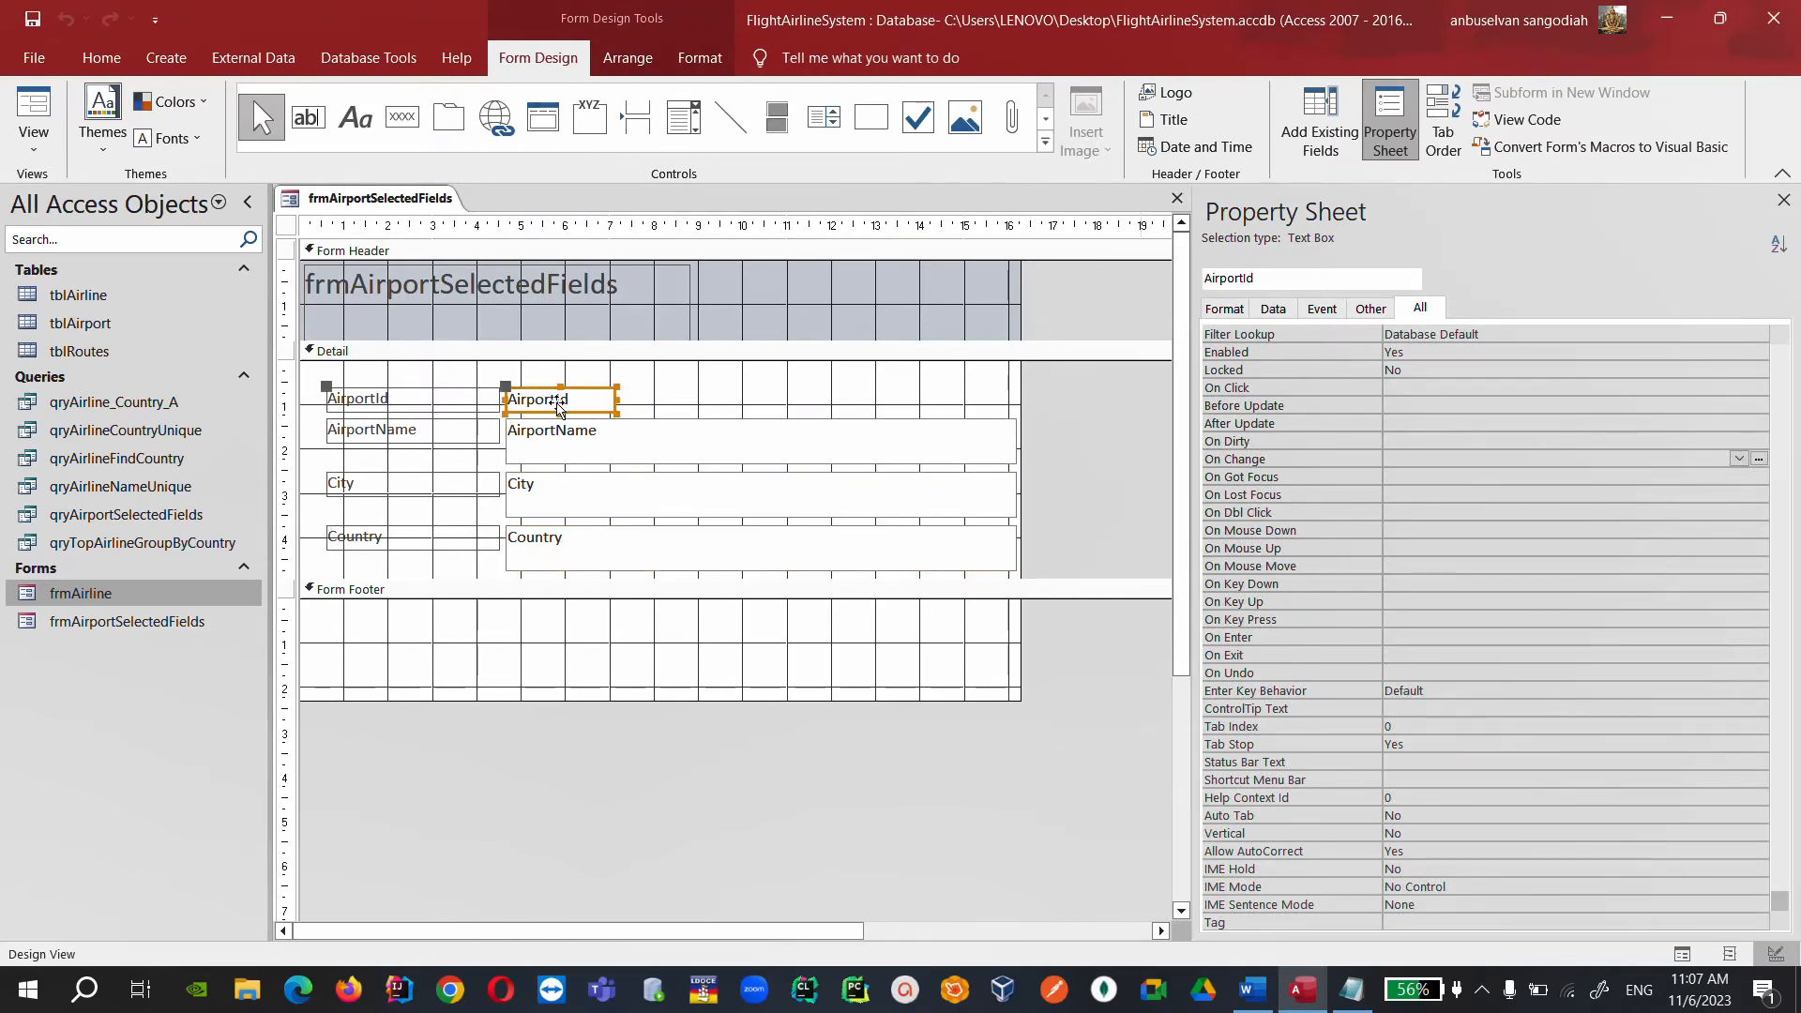
Open the qryAirportSelectedFields query in Design view and correct the form name in the City criterion to frmAirportSelectedFields.
{"action": "right_click", "coordinate": [147, 515]}
{"action": "left_click", "coordinate": [208, 565]}
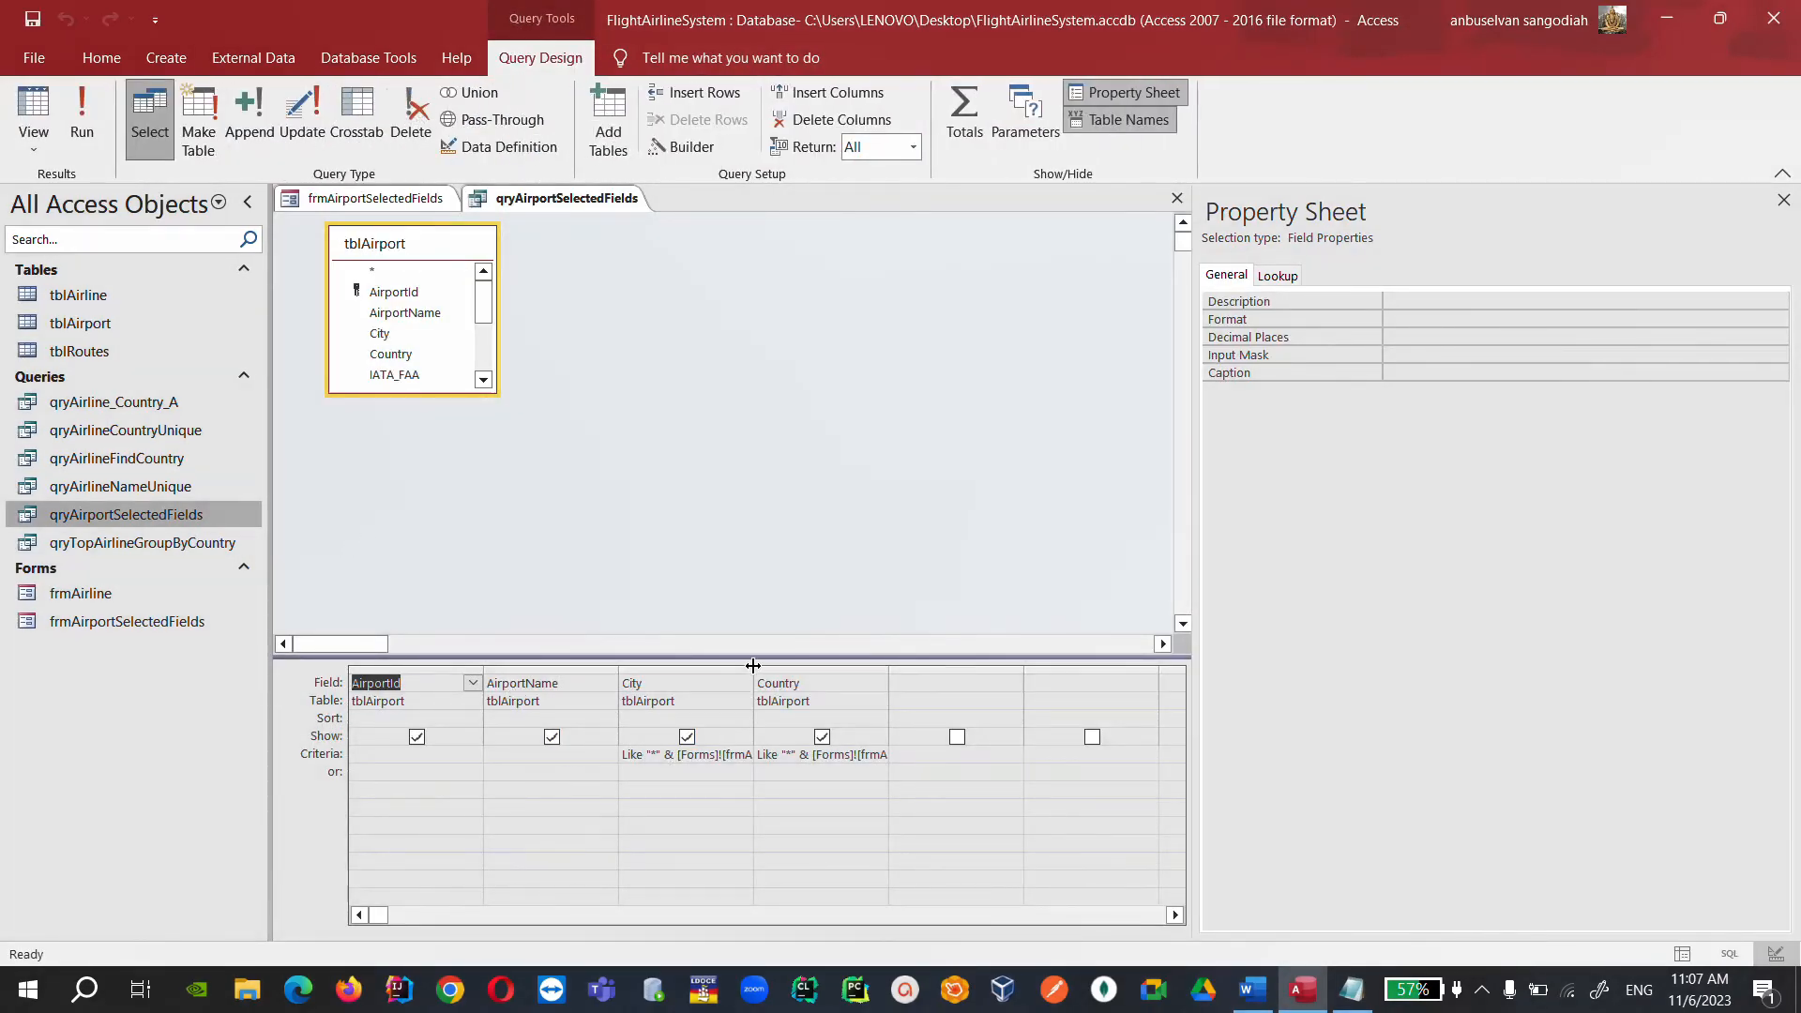
{"action": "left_click_drag", "start_coordinate": [754, 670], "coordinate": [989, 670]}
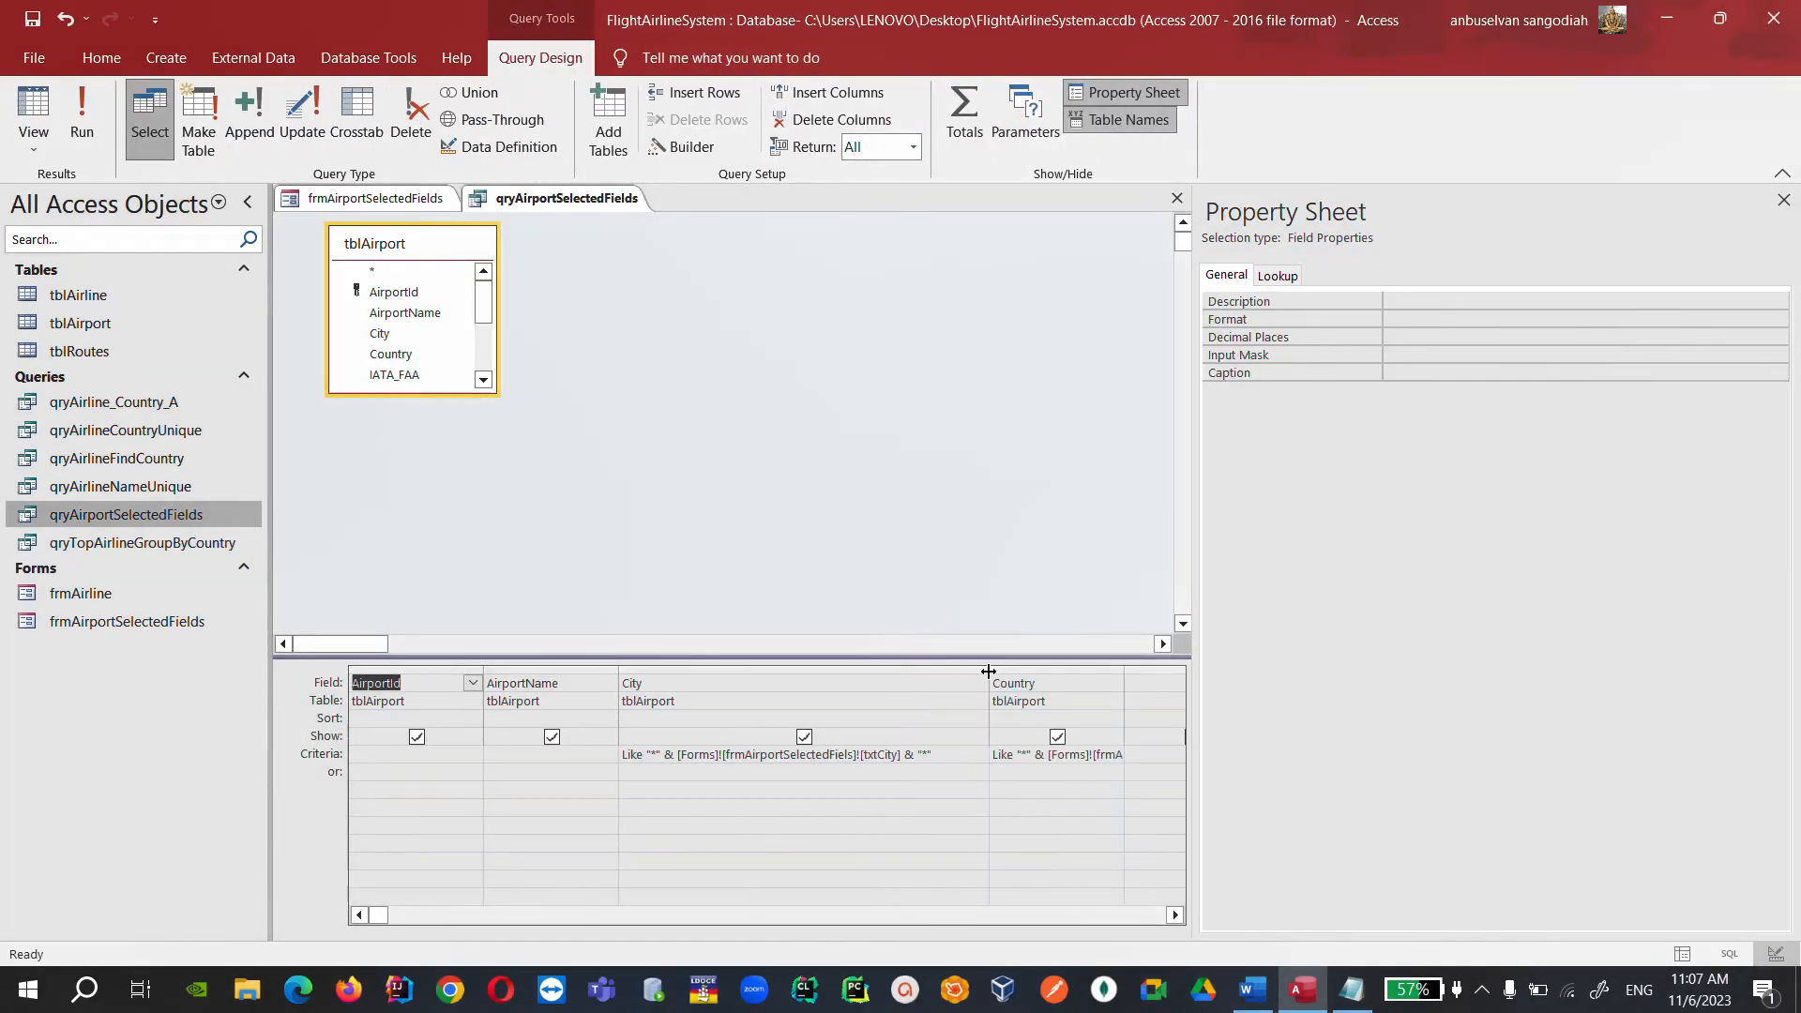
{"action": "left_click", "coordinate": [848, 755]}
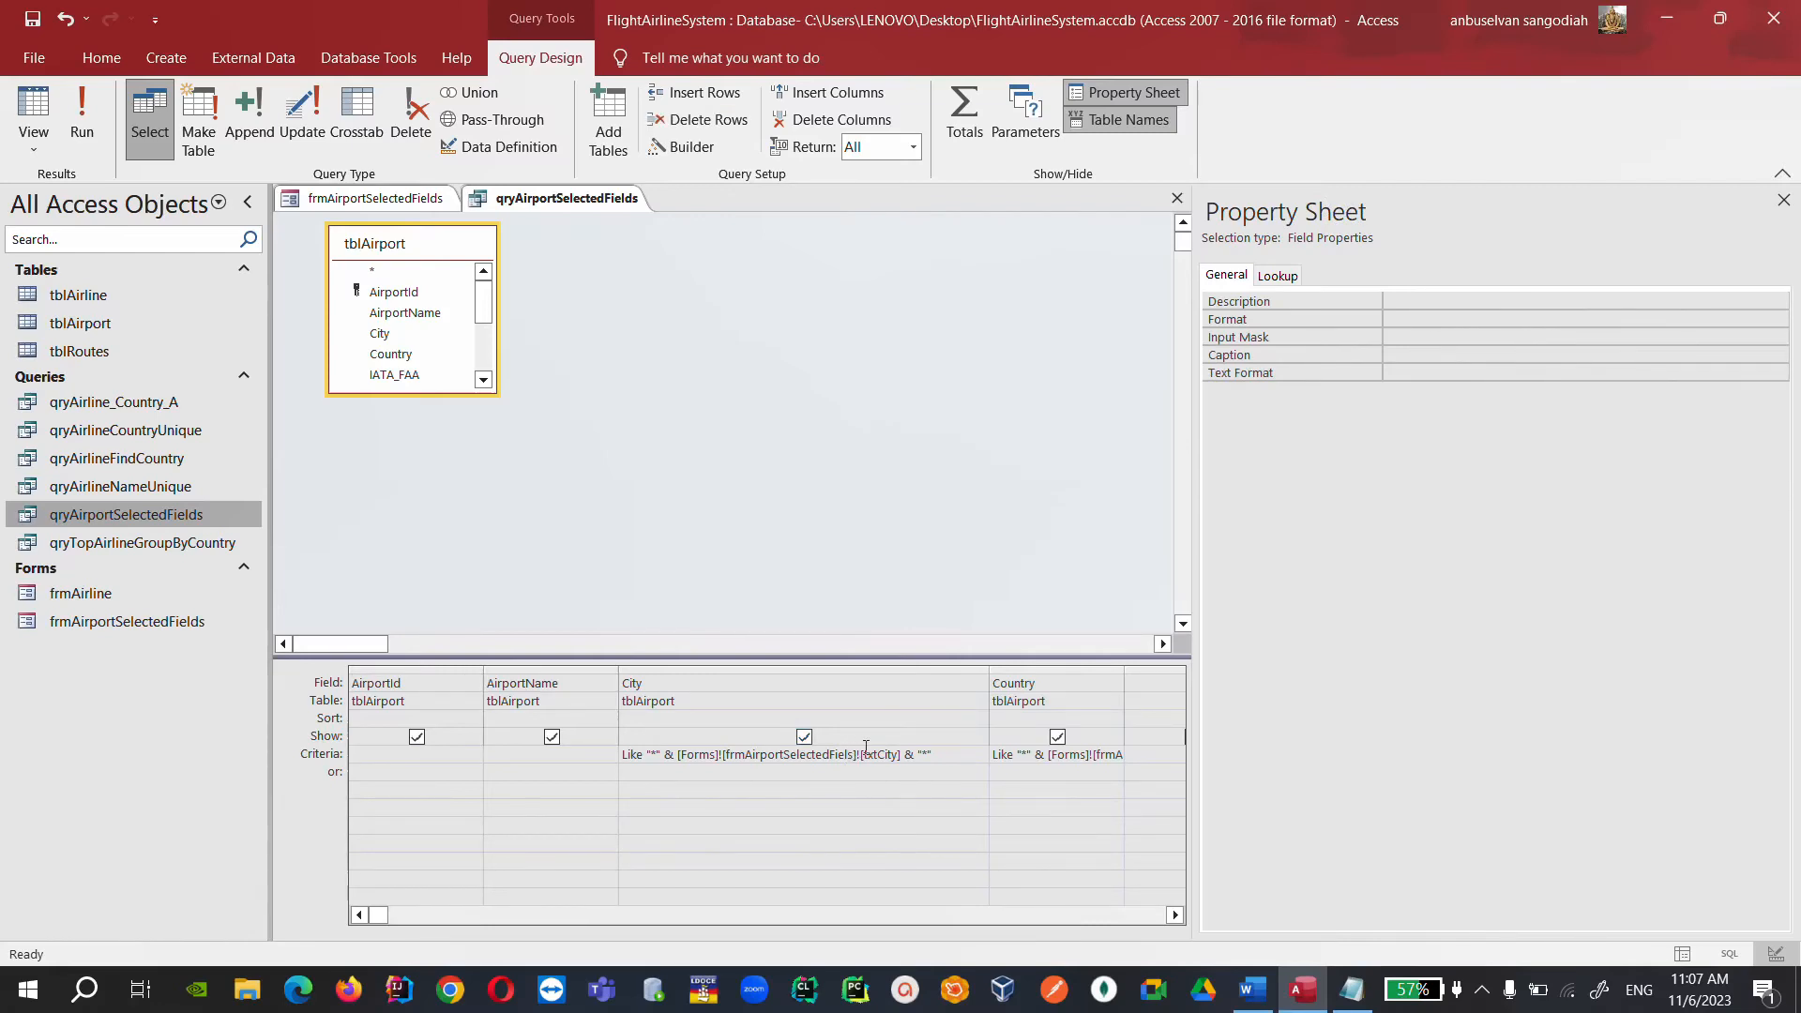
{"action": "type", "text": "d"}
{"action": "left_click", "coordinate": [868, 794]}
Narrow the City column, widen the Country column and change the form name in the Country criterion to frmAirportSelectedFields.
{"action": "left_click_drag", "start_coordinate": [989, 672], "coordinate": [832, 671]}
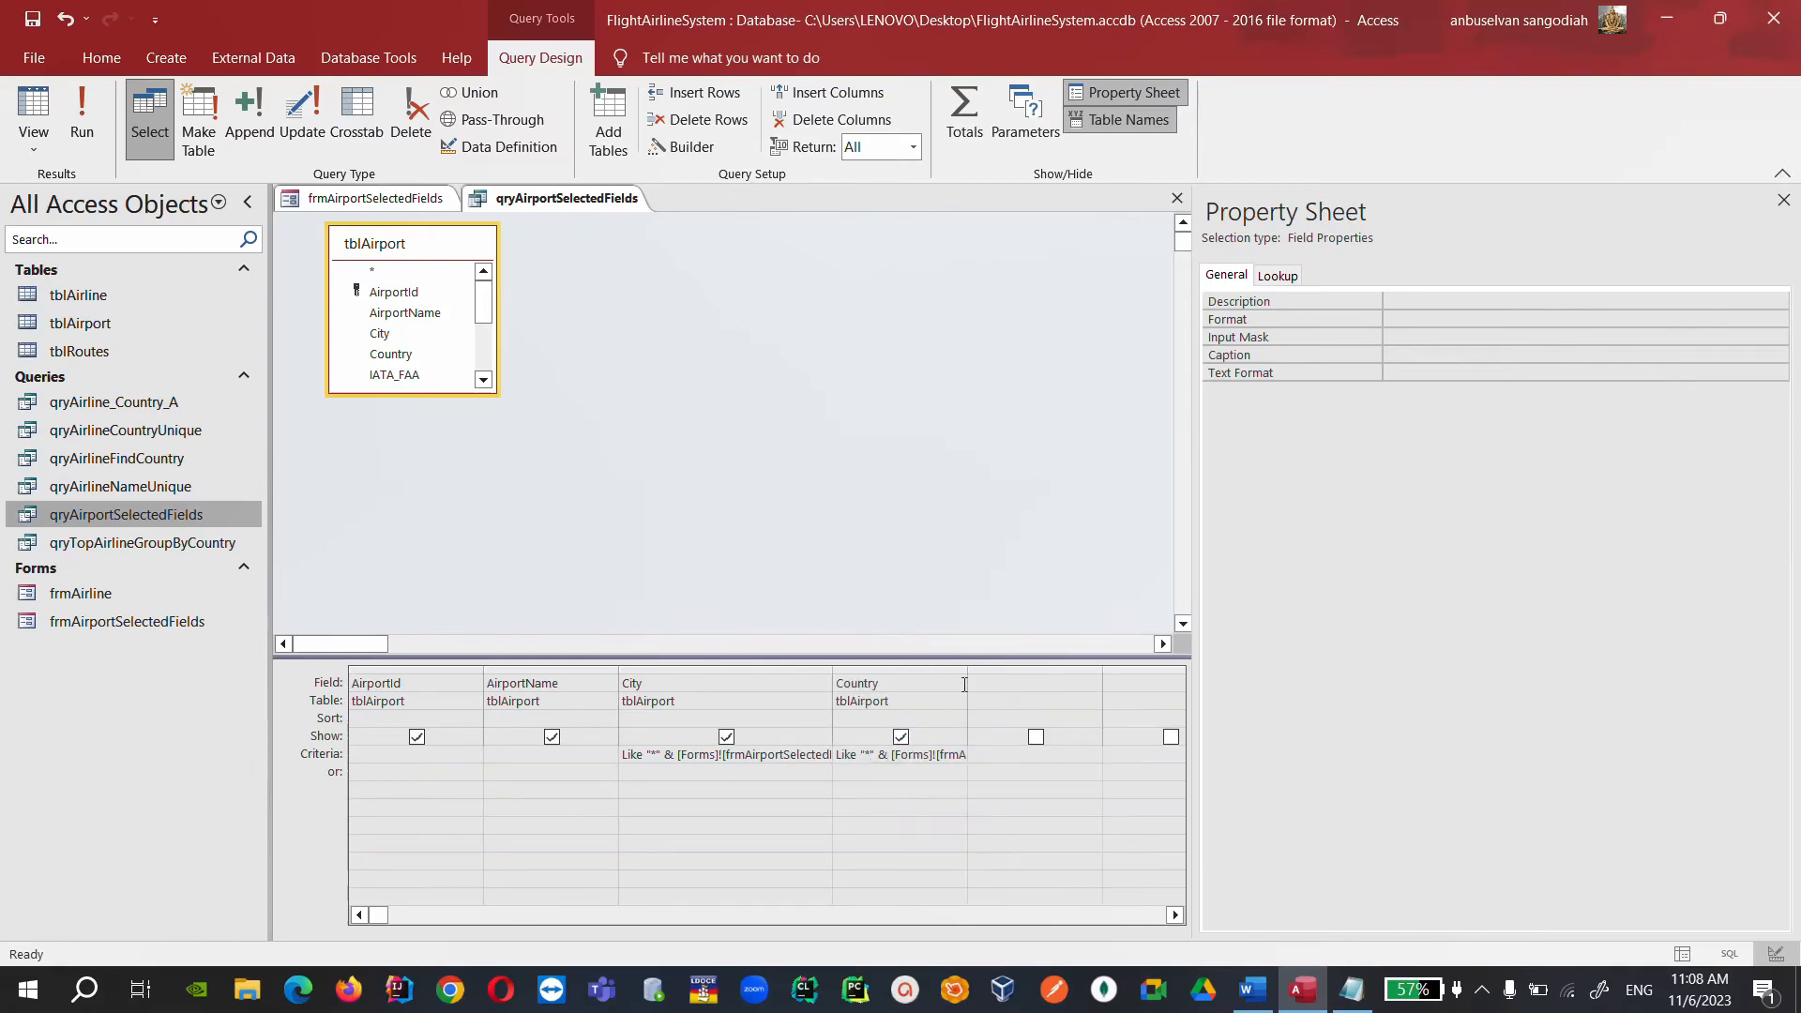
{"action": "left_click_drag", "start_coordinate": [967, 673], "coordinate": [1183, 672]}
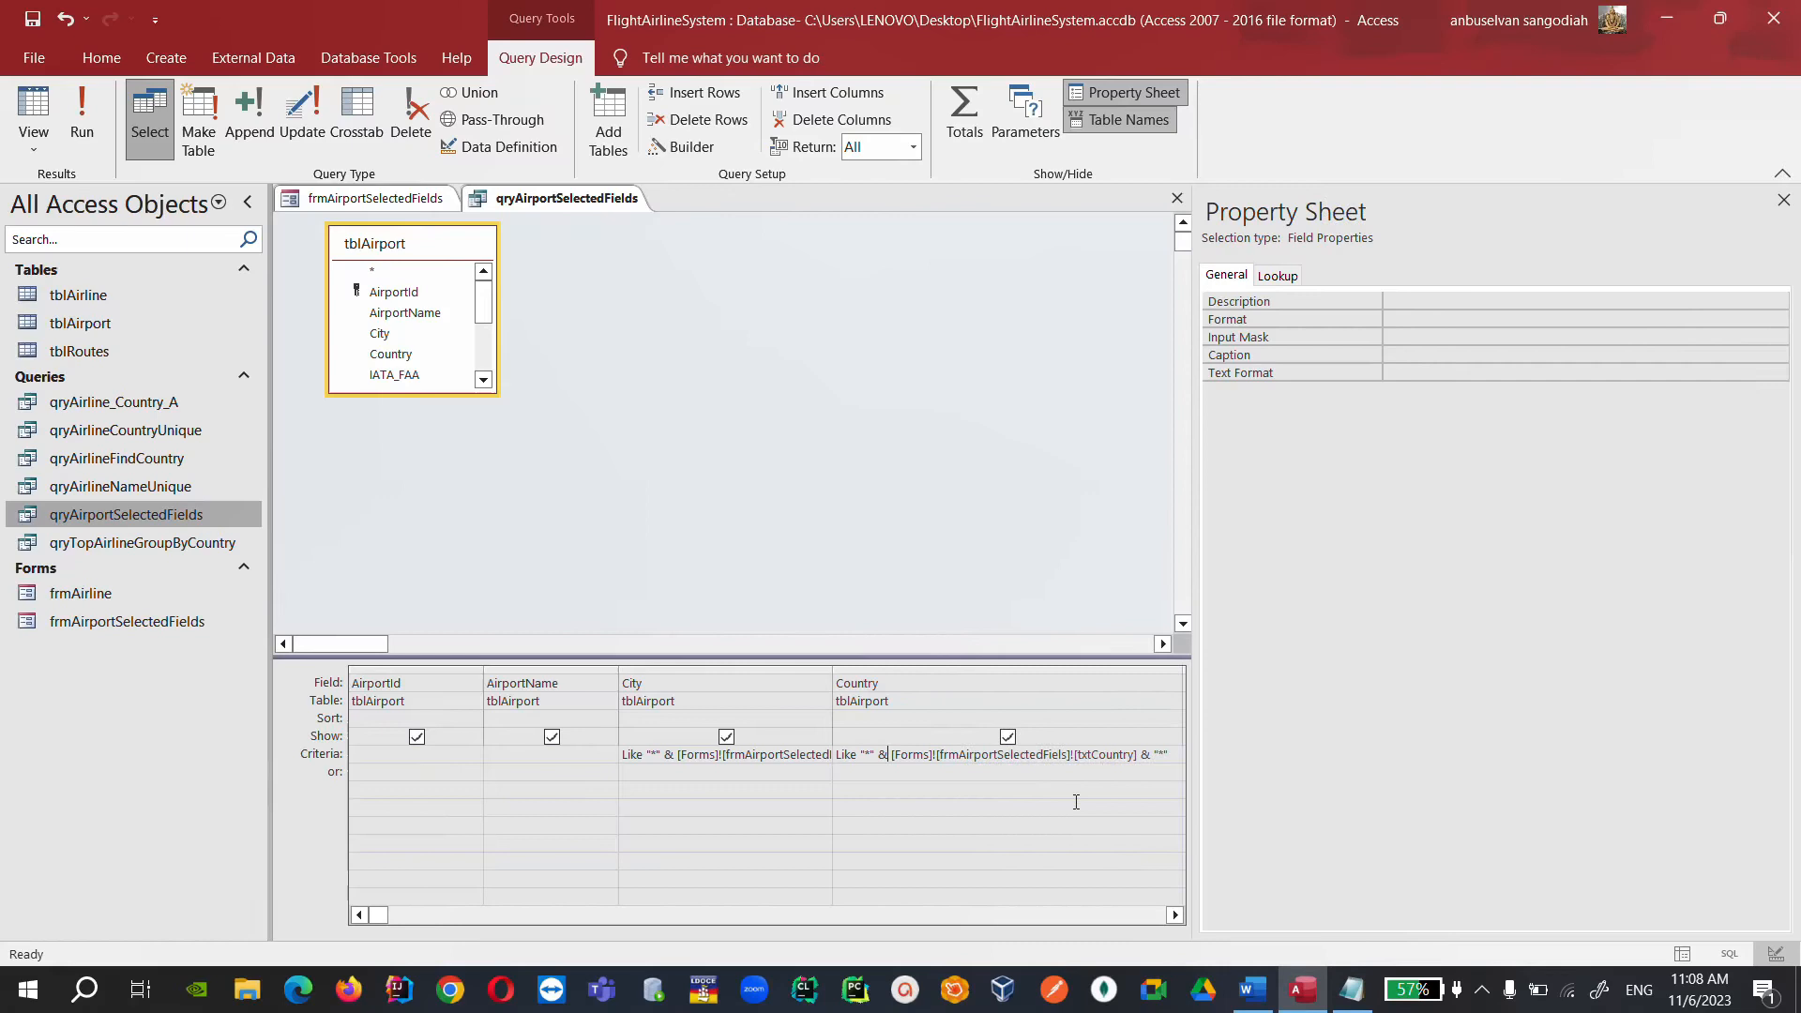
{"action": "left_click", "coordinate": [1063, 753]}
{"action": "type", "text": "s"}
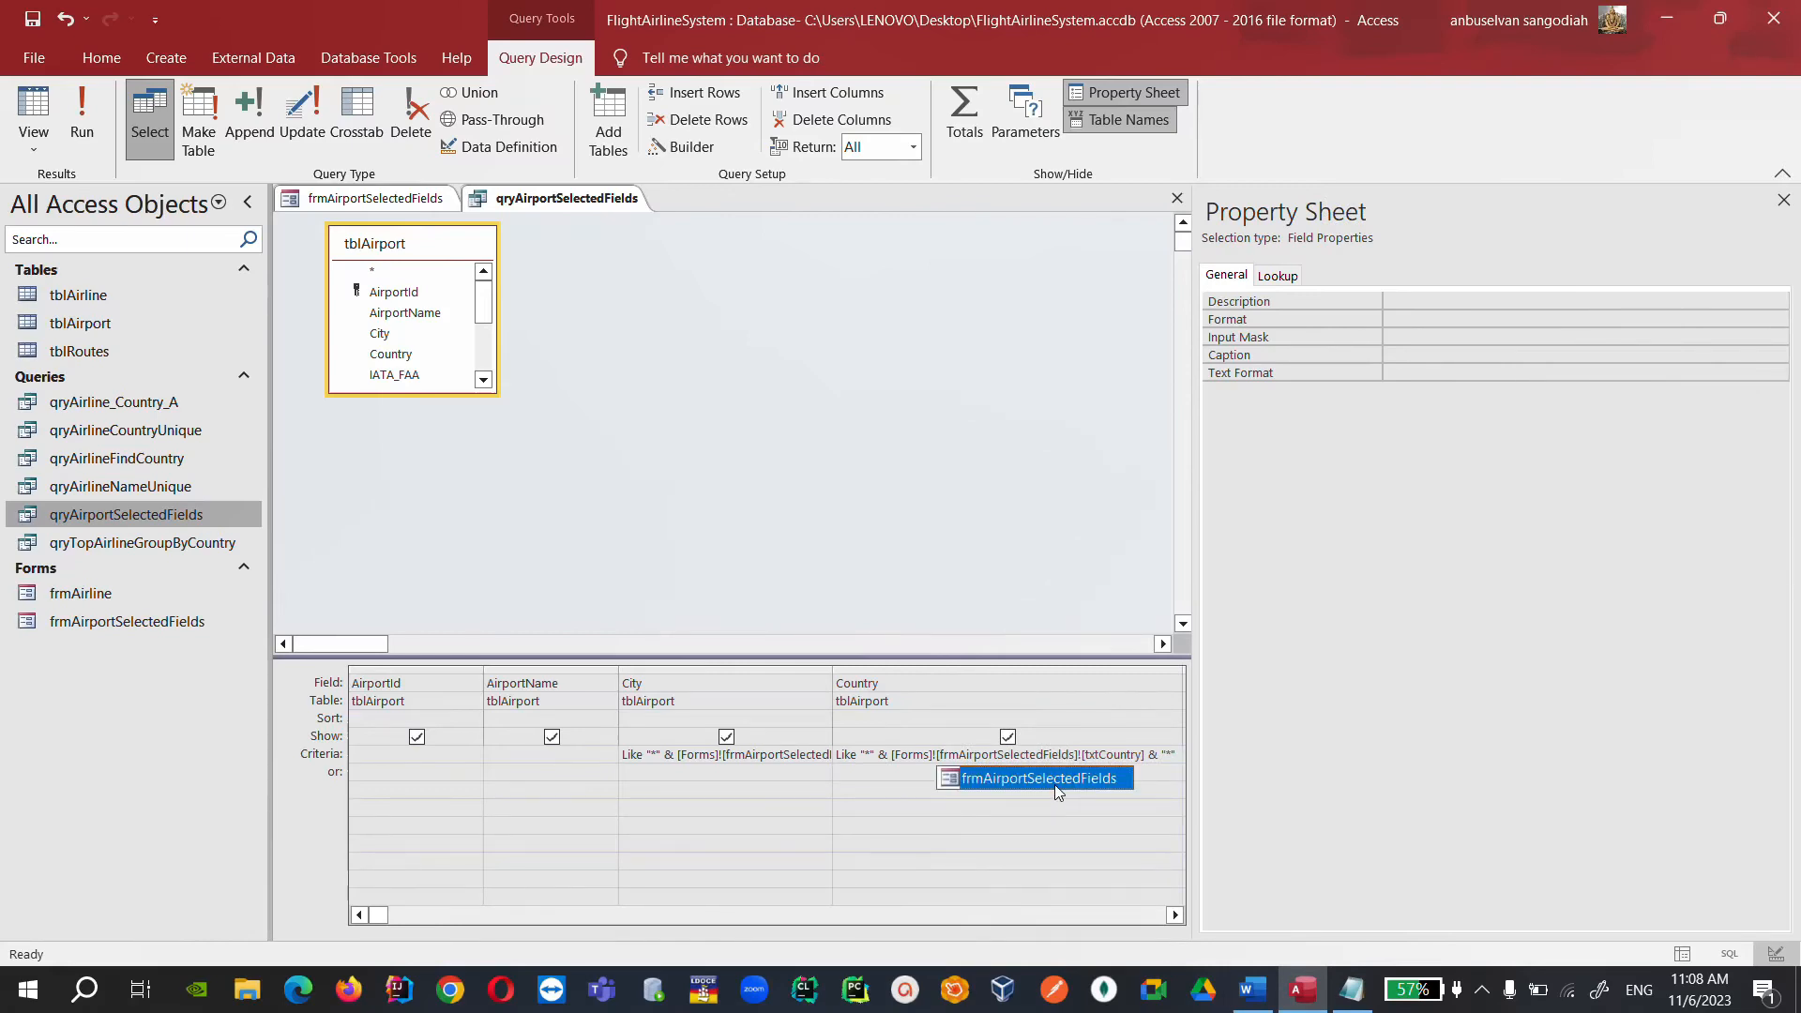
{"action": "double_click", "coordinate": [1054, 780]}
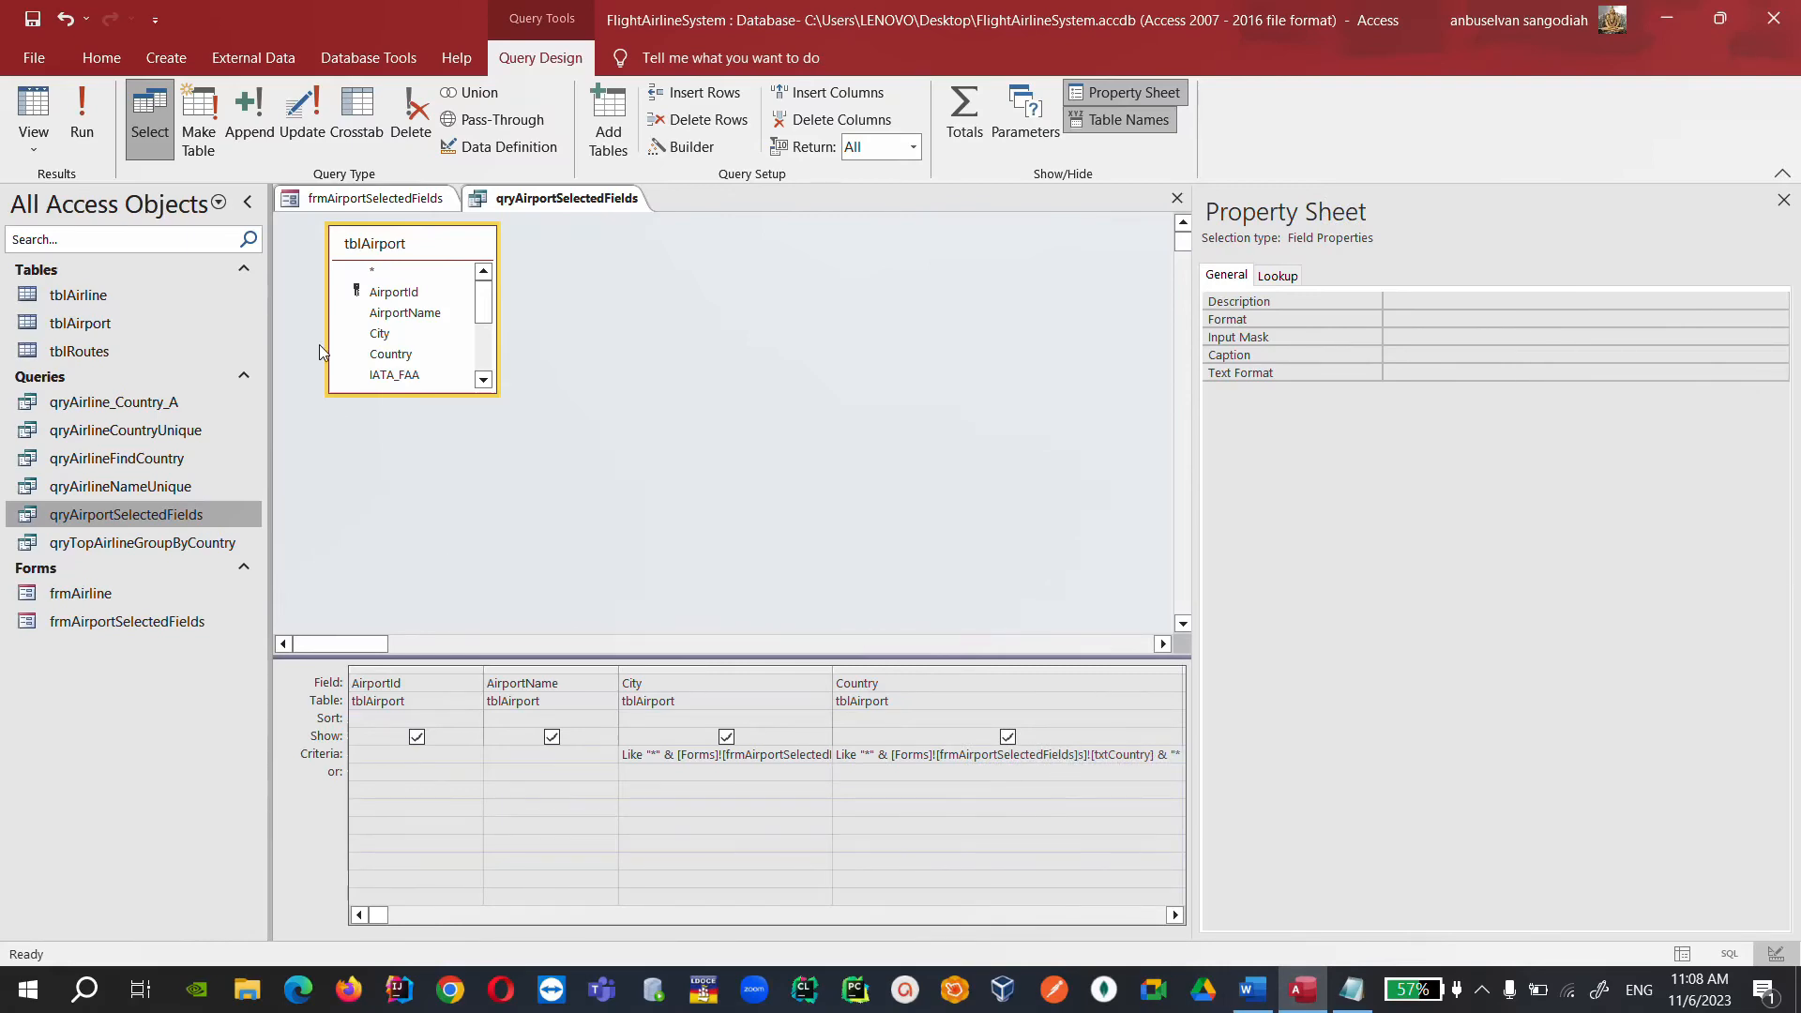
Try to save the query and delete the stray characters after the form name in the Country criterion.
{"action": "right_click", "coordinate": [539, 197]}
{"action": "left_click", "coordinate": [581, 221]}
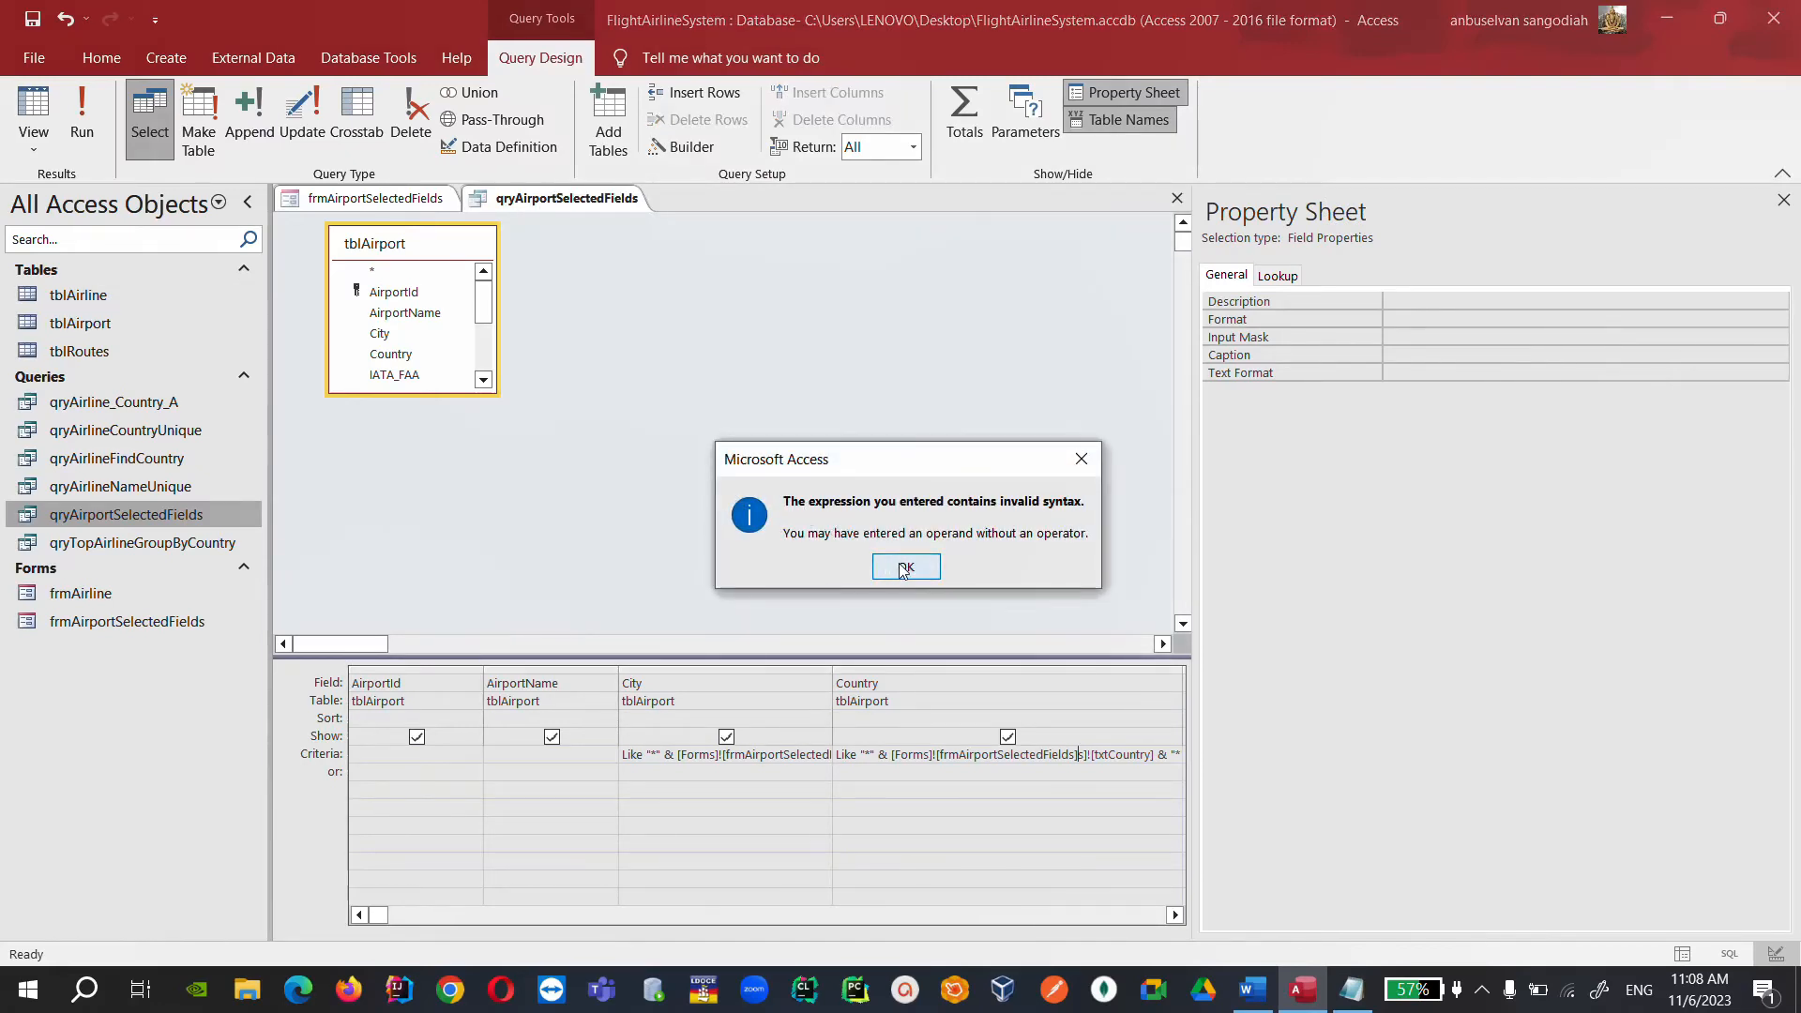
{"action": "left_click", "coordinate": [796, 752]}
{"action": "left_click", "coordinate": [897, 571]}
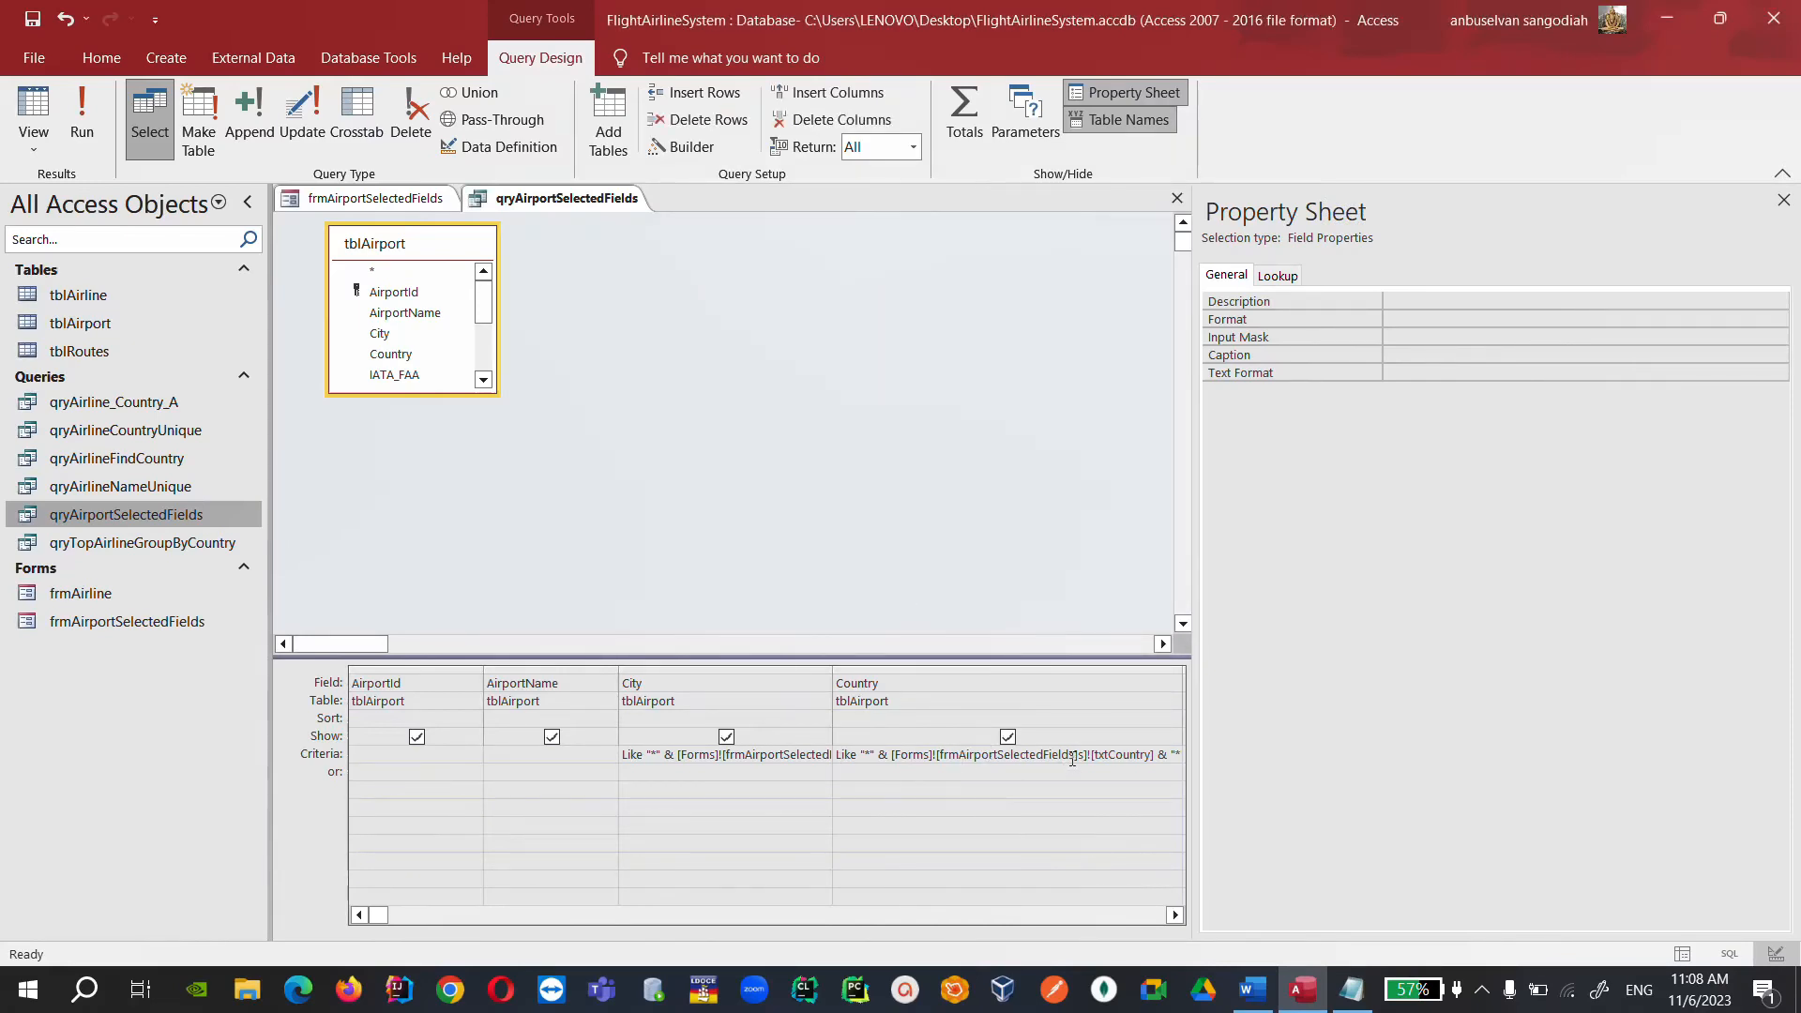
{"action": "key", "text": "Delete"}
{"action": "key", "text": "Delete"}
Widen the City column to check its criterion, and save and close the qryAirportSelectedFields query.
{"action": "left_click", "coordinate": [779, 754]}
{"action": "left_click_drag", "start_coordinate": [829, 675], "coordinate": [978, 676]}
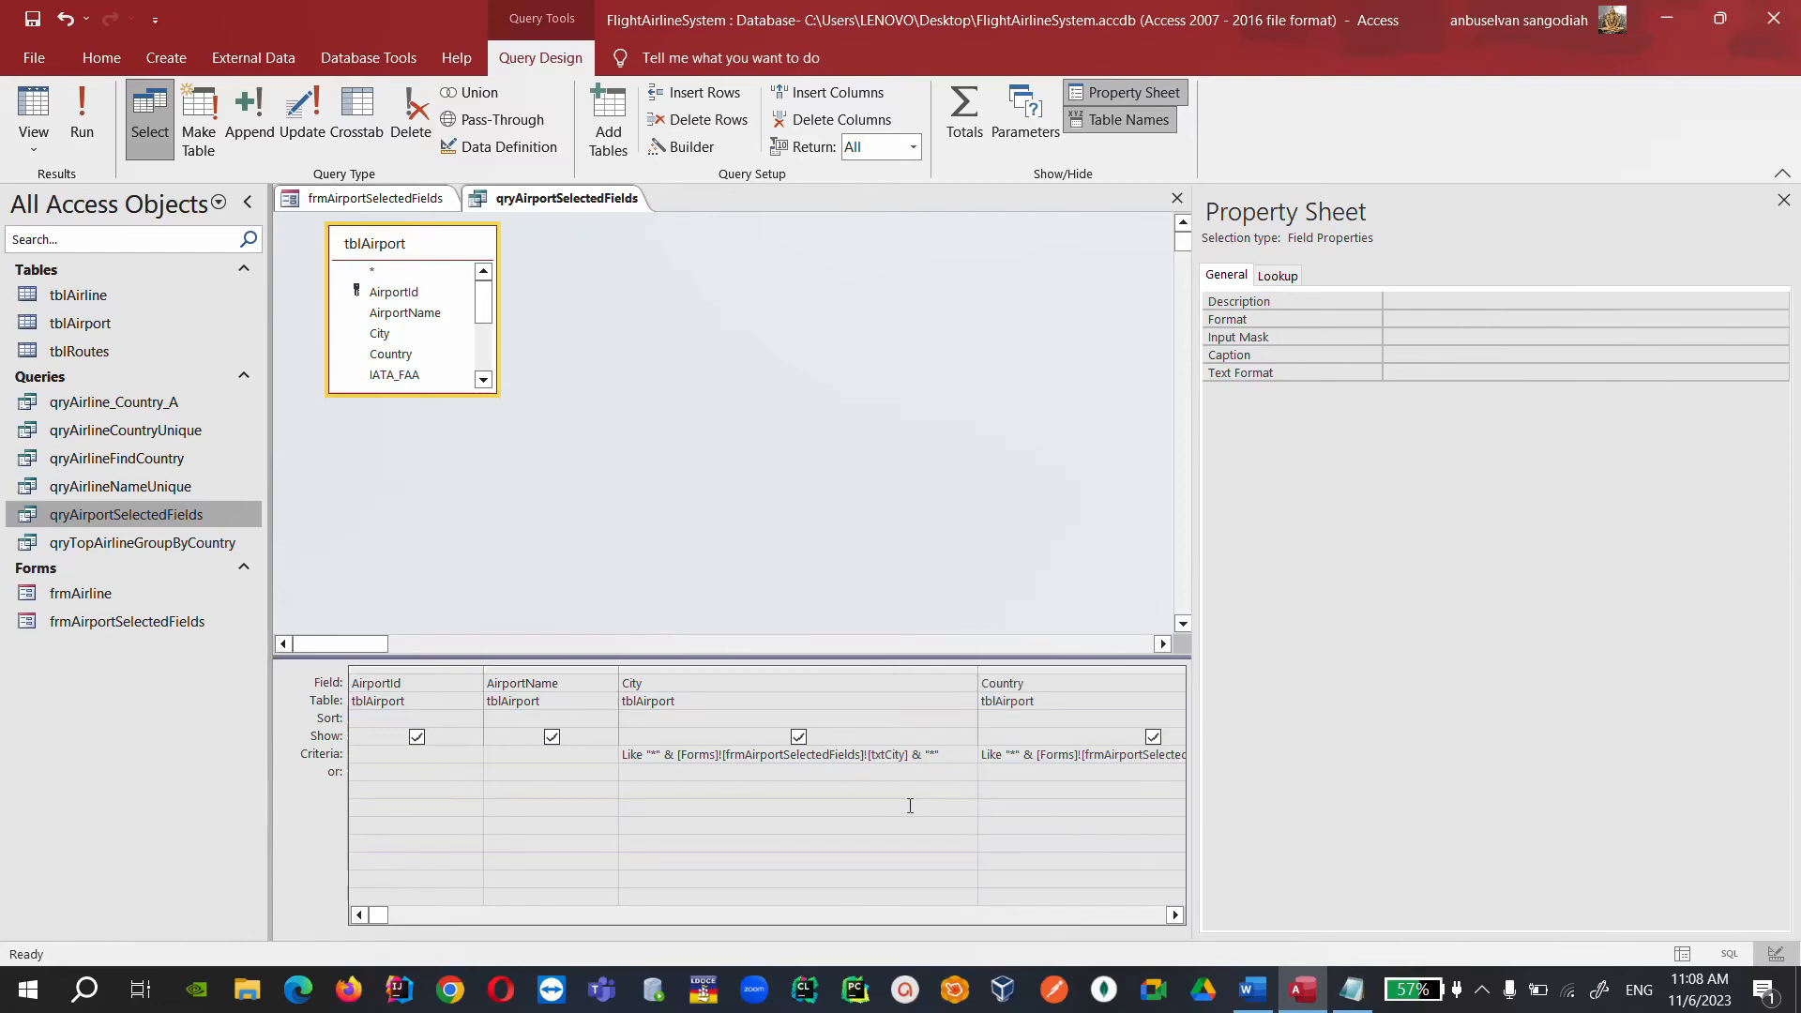
{"action": "right_click", "coordinate": [534, 201]}
{"action": "left_click", "coordinate": [595, 221]}
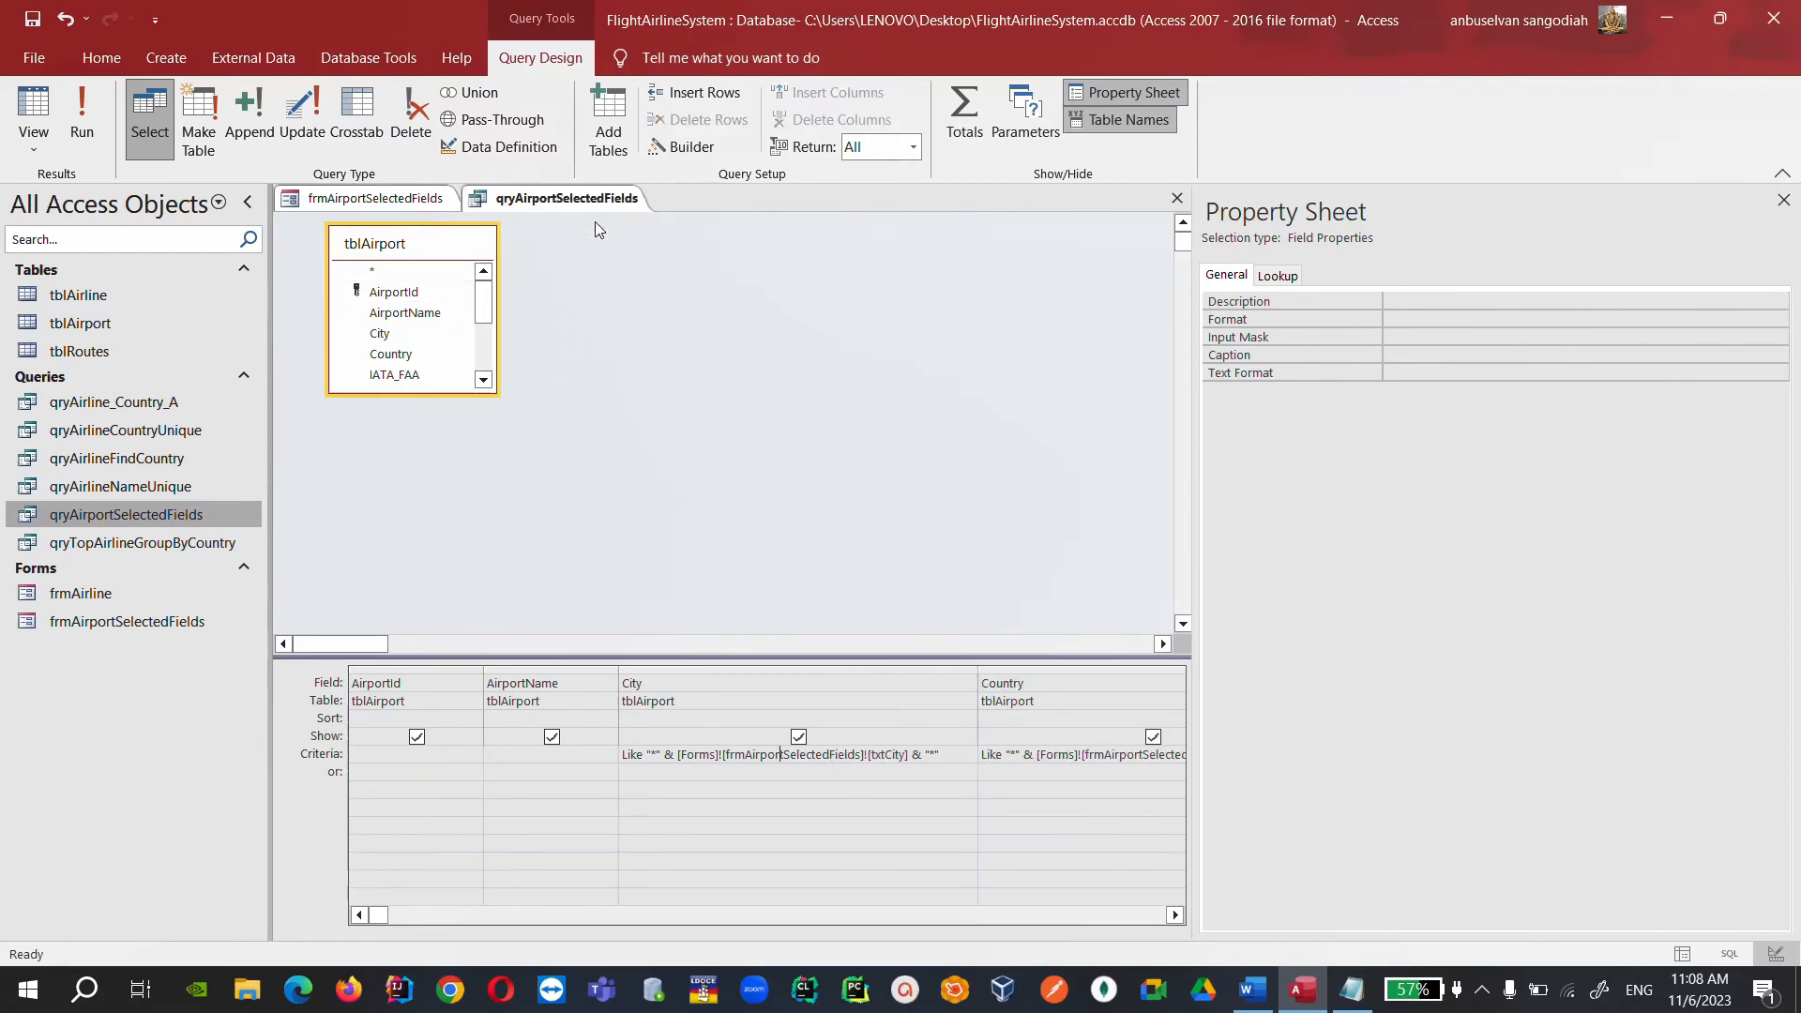
{"action": "right_click", "coordinate": [586, 195]}
{"action": "left_click", "coordinate": [614, 234]}
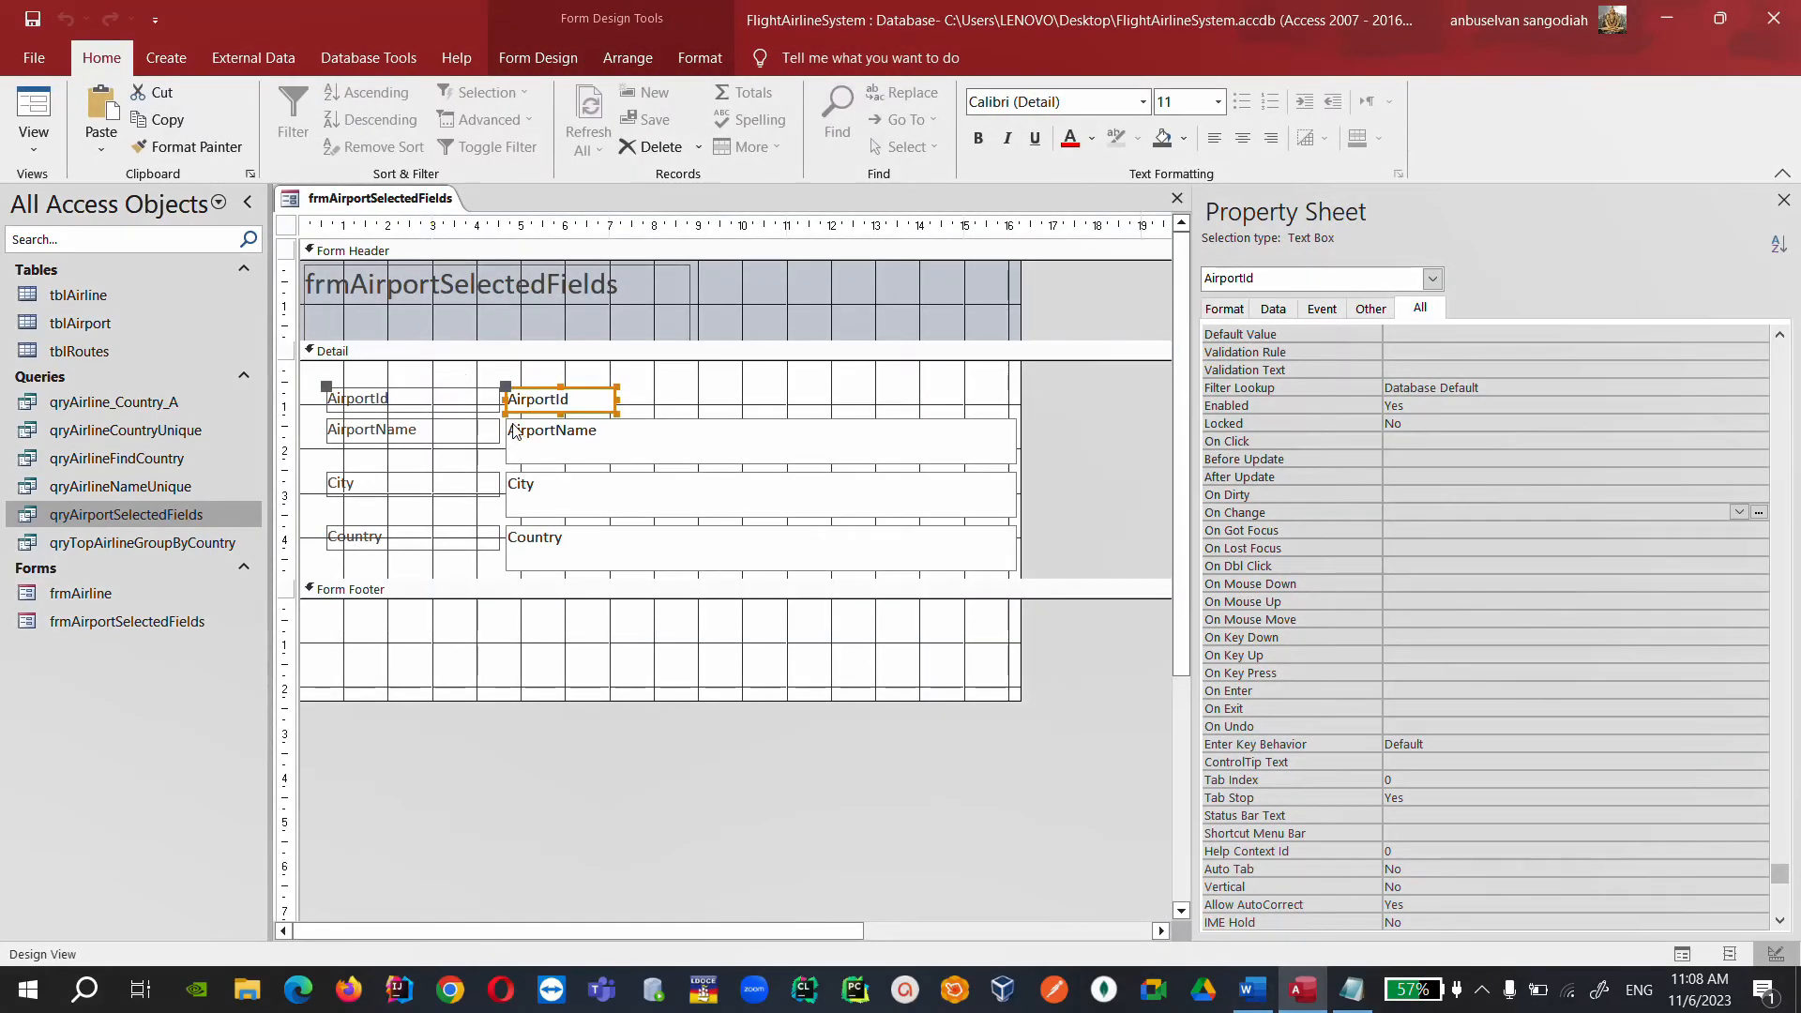
Check the AirportName and AirportId text boxes and the Record Source property of frmAirportSelectedFields.
{"action": "left_click", "coordinate": [638, 454]}
{"action": "left_click", "coordinate": [577, 401]}
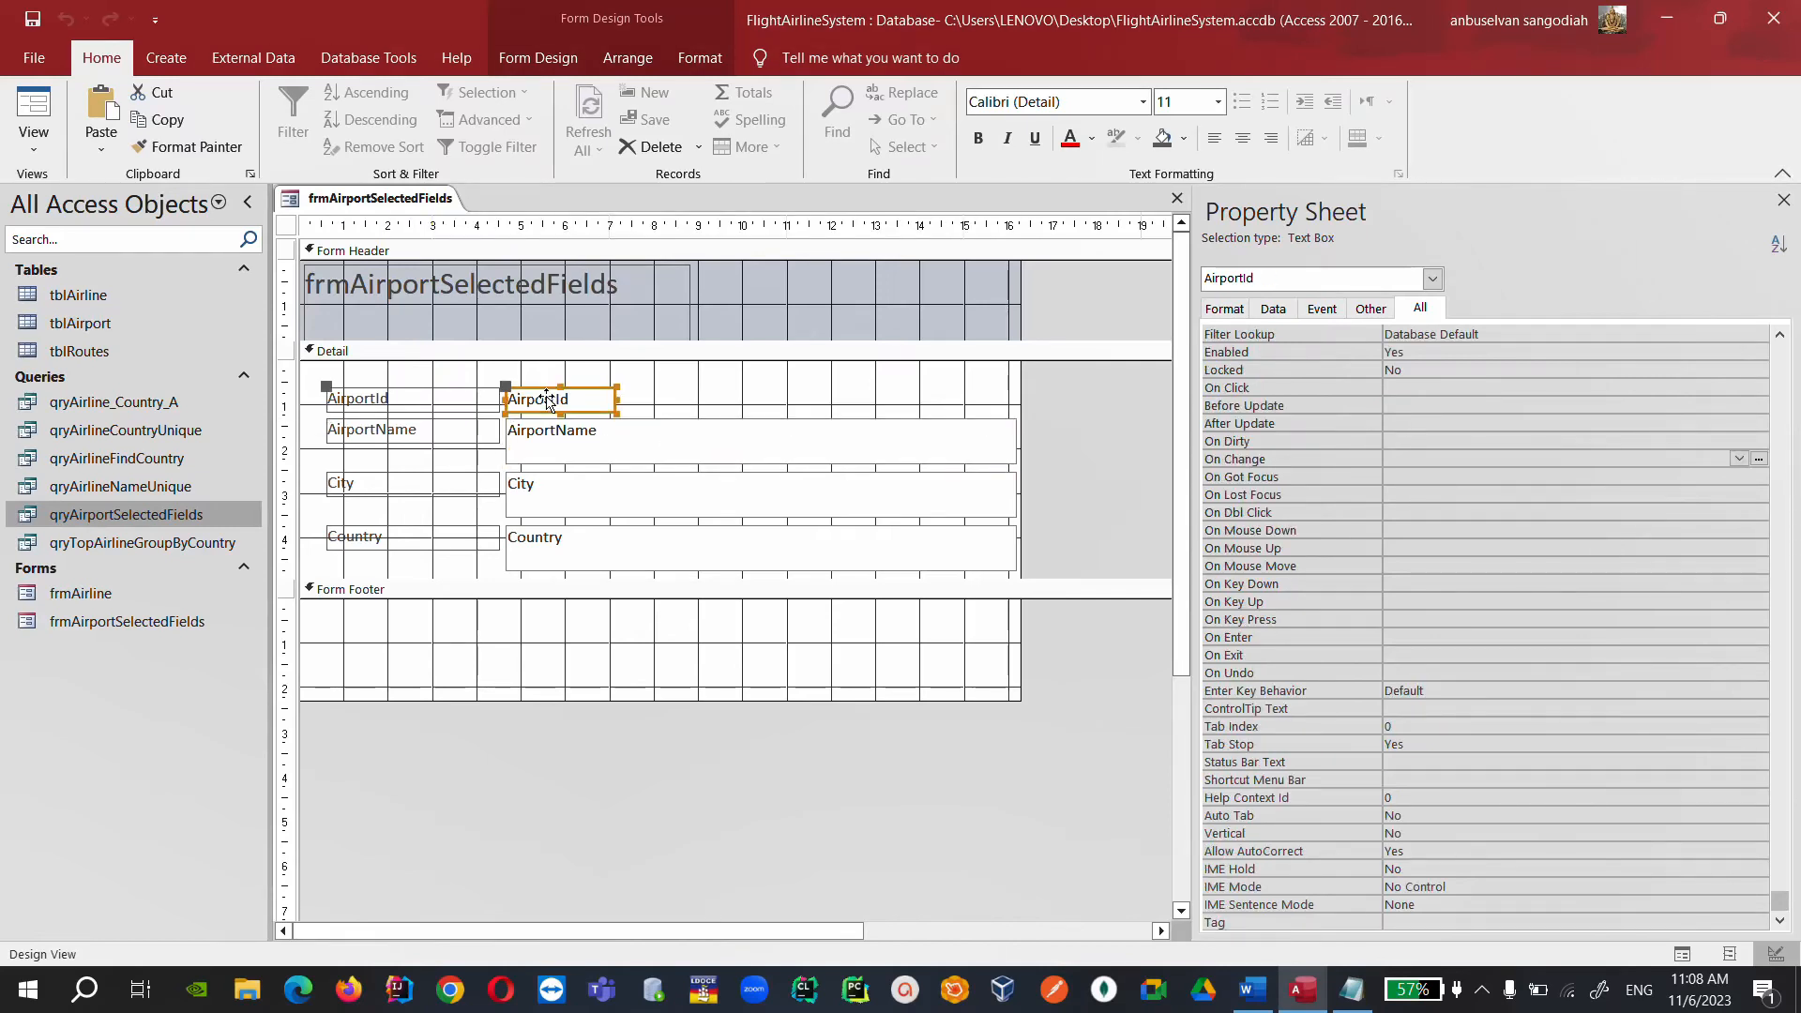
{"action": "left_click", "coordinate": [285, 225]}
{"action": "left_click", "coordinate": [1655, 335]}
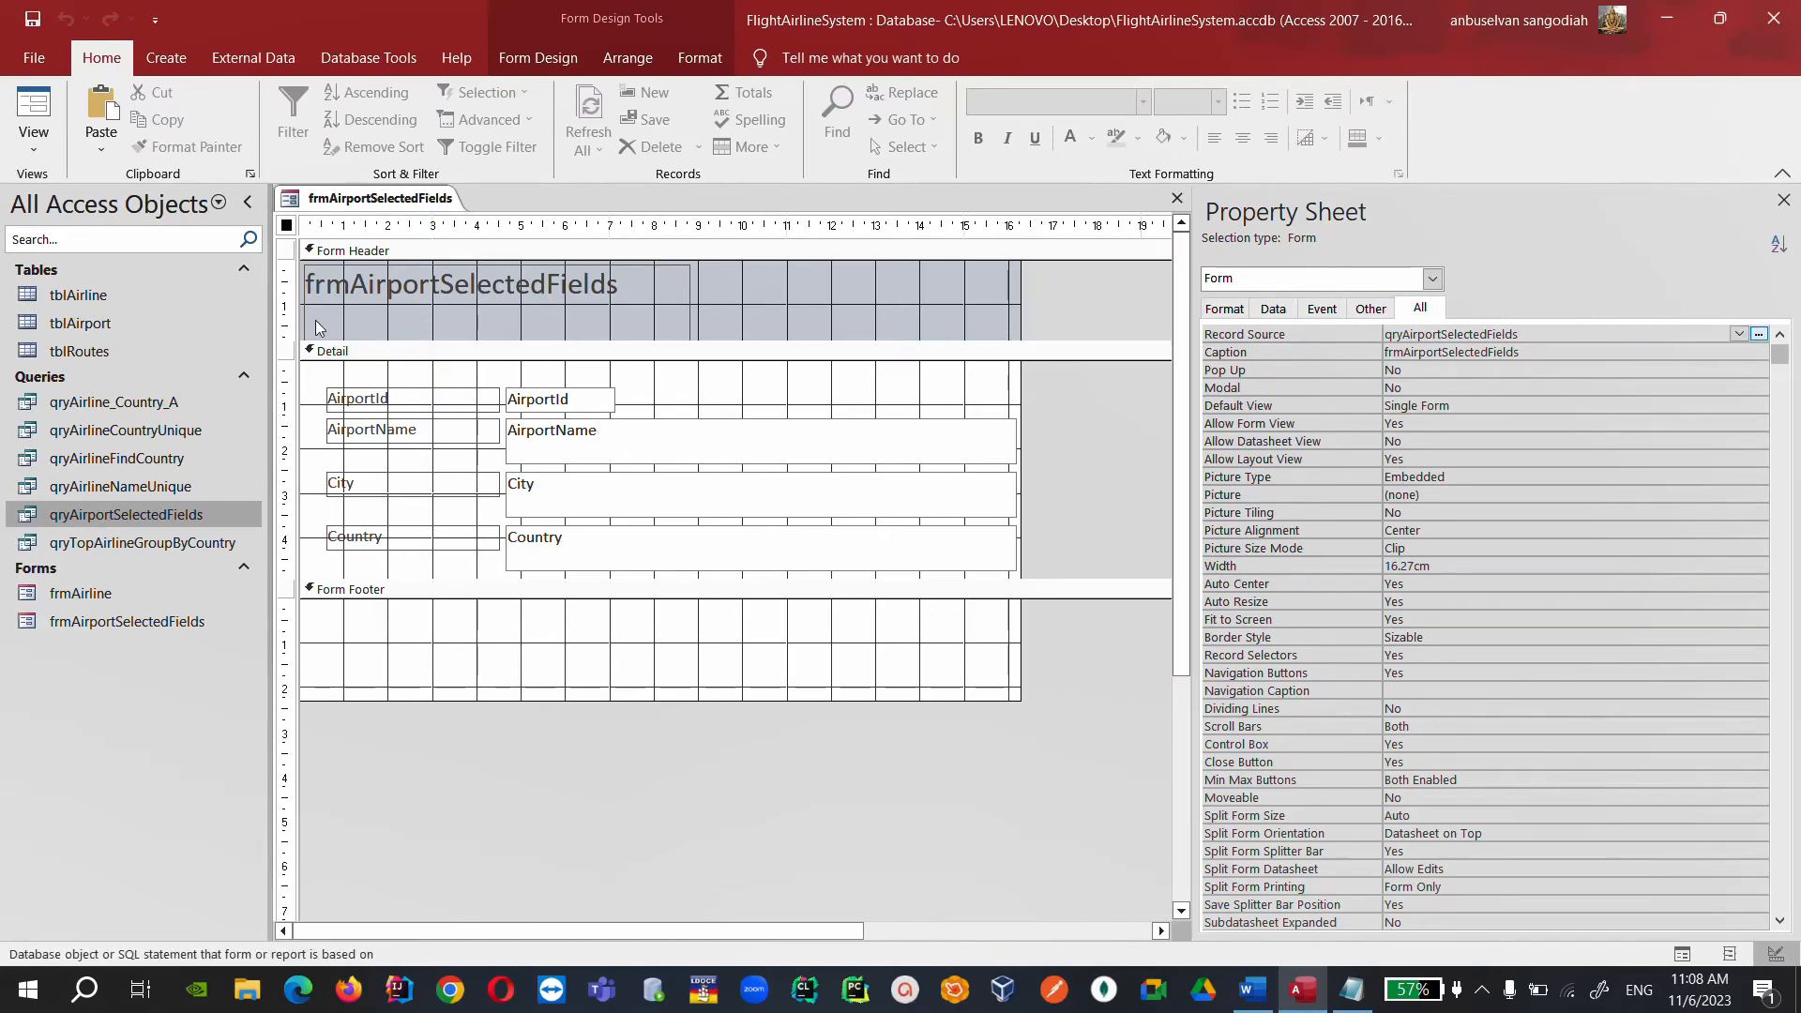
Change the form header's title label to "View Airport Selected Fields".
{"action": "left_click", "coordinate": [345, 286]}
{"action": "left_click", "coordinate": [345, 285]}
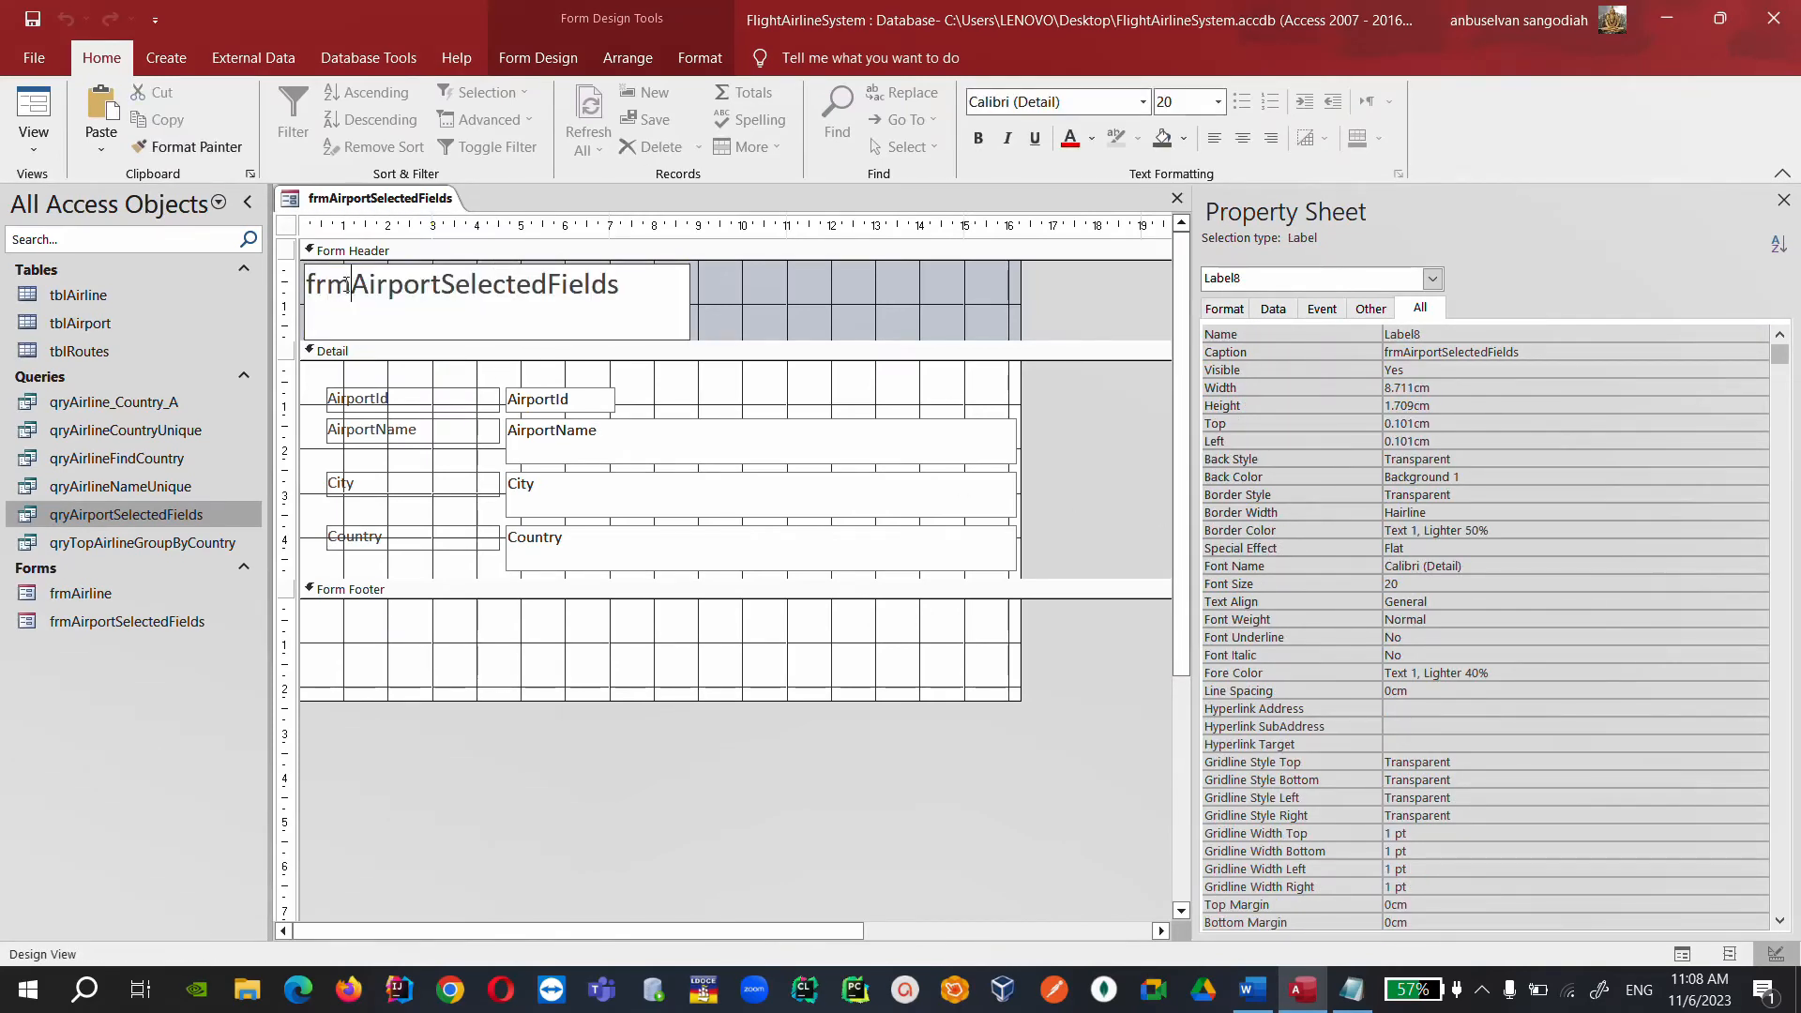
{"action": "key", "text": "BackSpace"}
{"action": "key", "text": "BackSpace"}
{"action": "key", "text": "BackSpace"}
{"action": "type", "text": "Vie"}
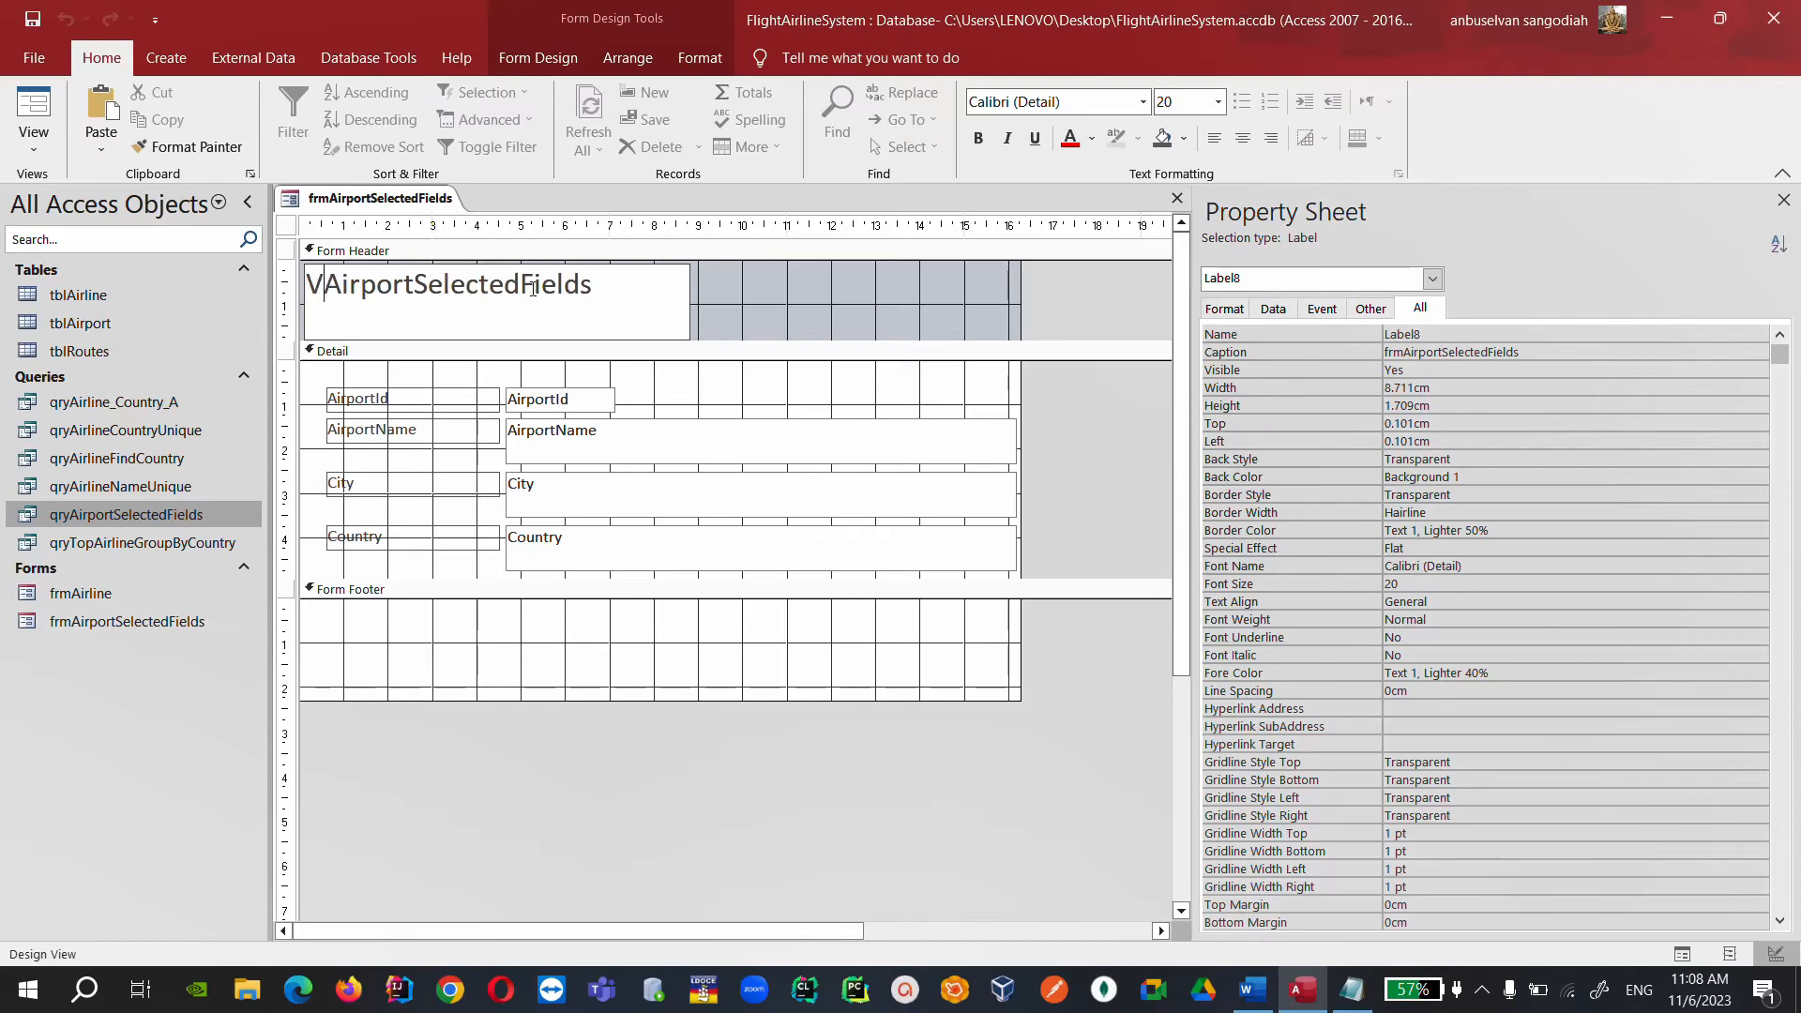
{"action": "type", "text": "w"}
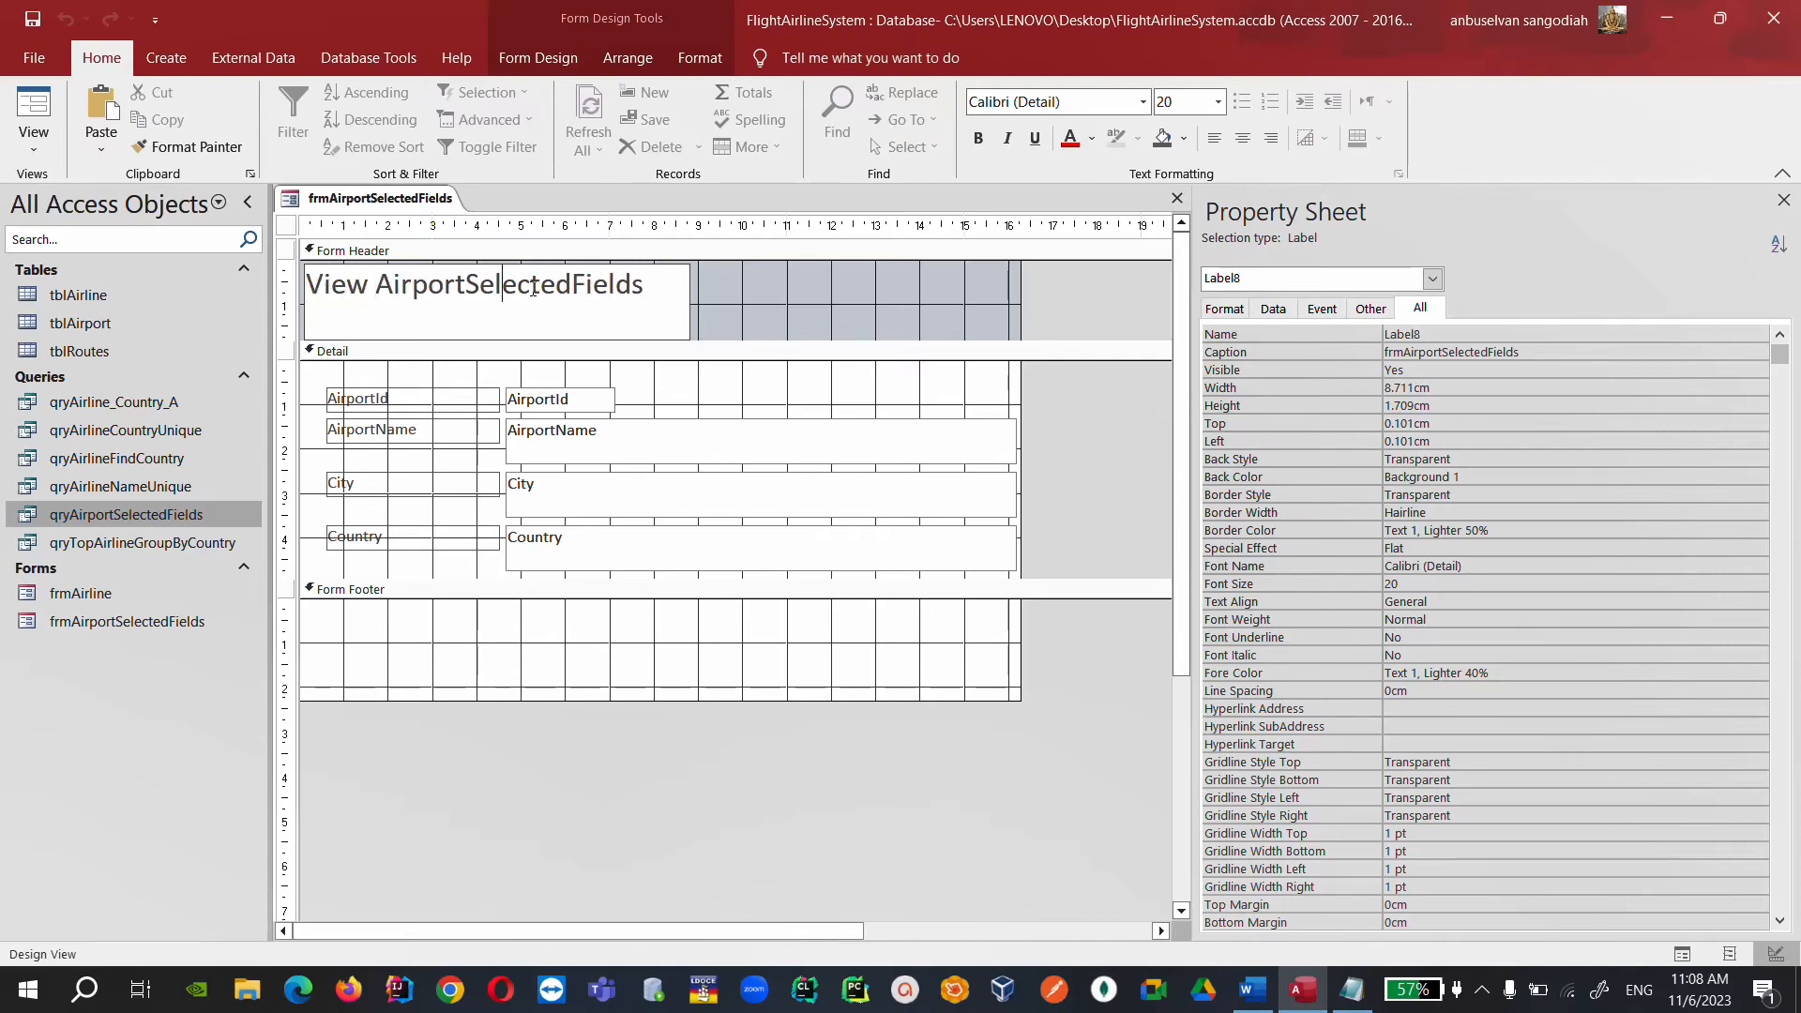
{"action": "key", "text": "Right"}
{"action": "key", "text": "Right"}
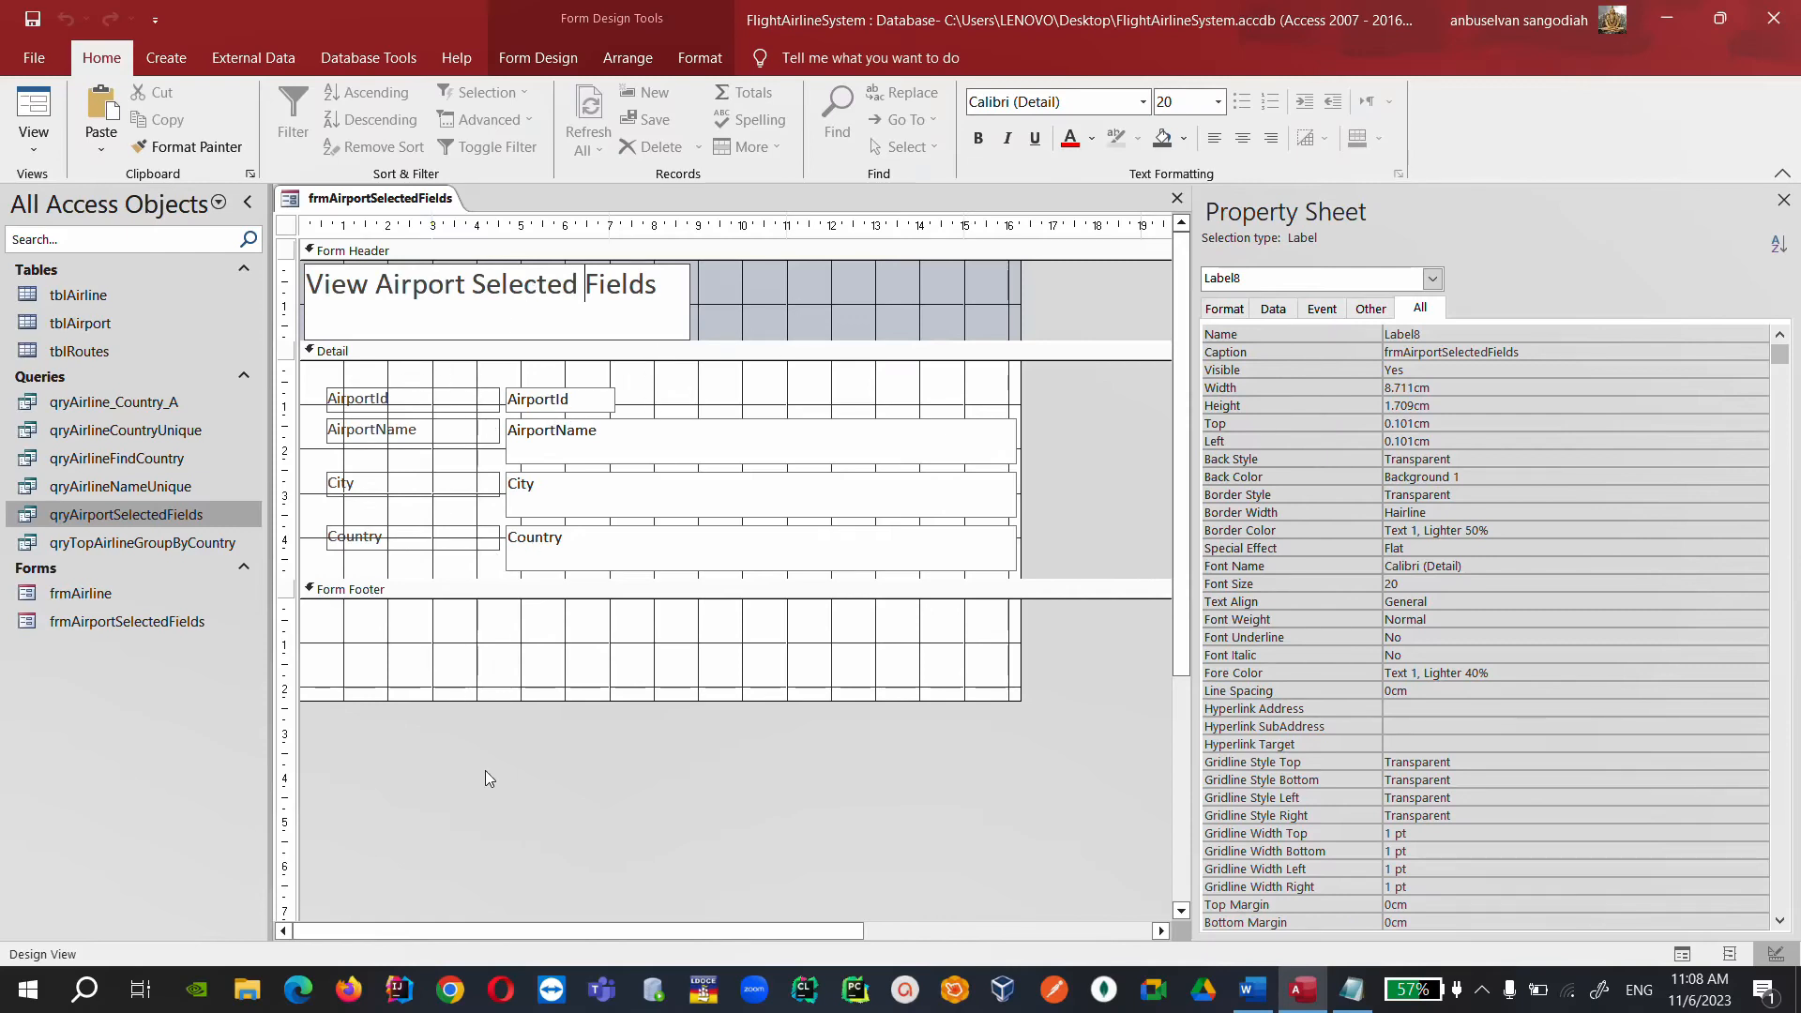
{"action": "left_click", "coordinate": [489, 631]}
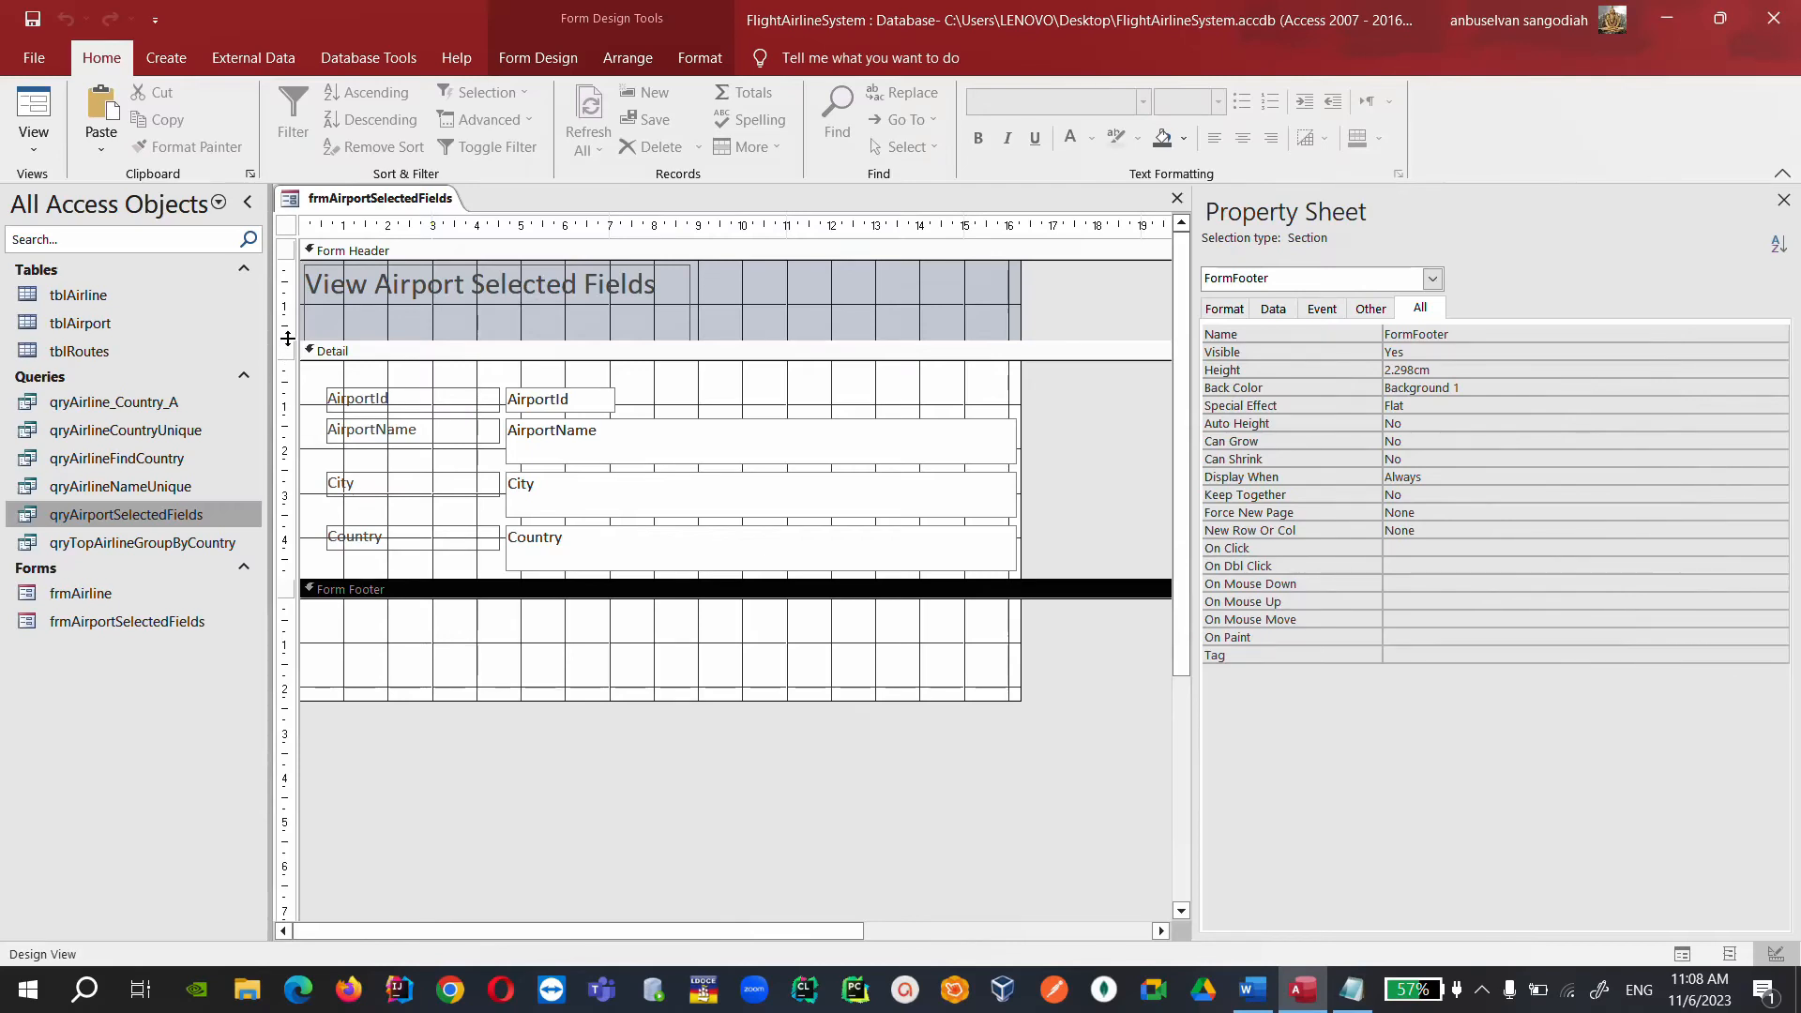
Extend the form header to a height of about 3 cm and paste a copy of the AirportId label into it.
{"action": "left_click_drag", "start_coordinate": [288, 337], "coordinate": [288, 396]}
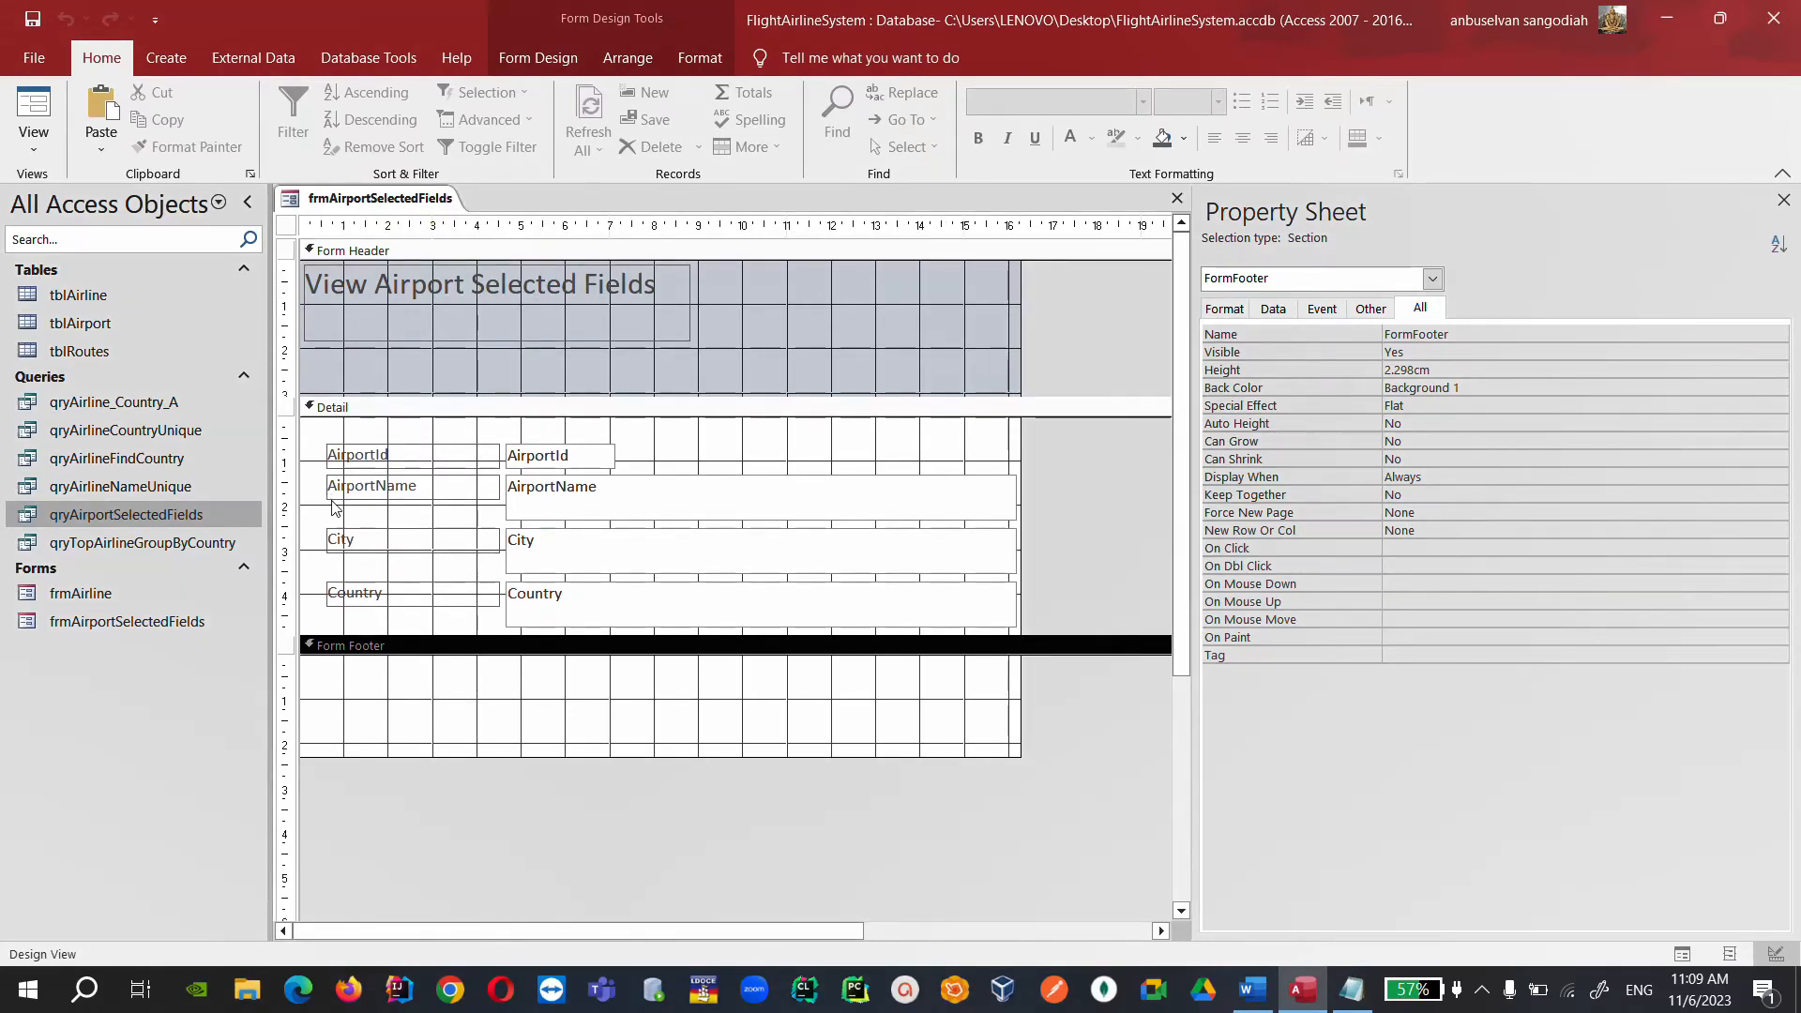
{"action": "left_click", "coordinate": [413, 456]}
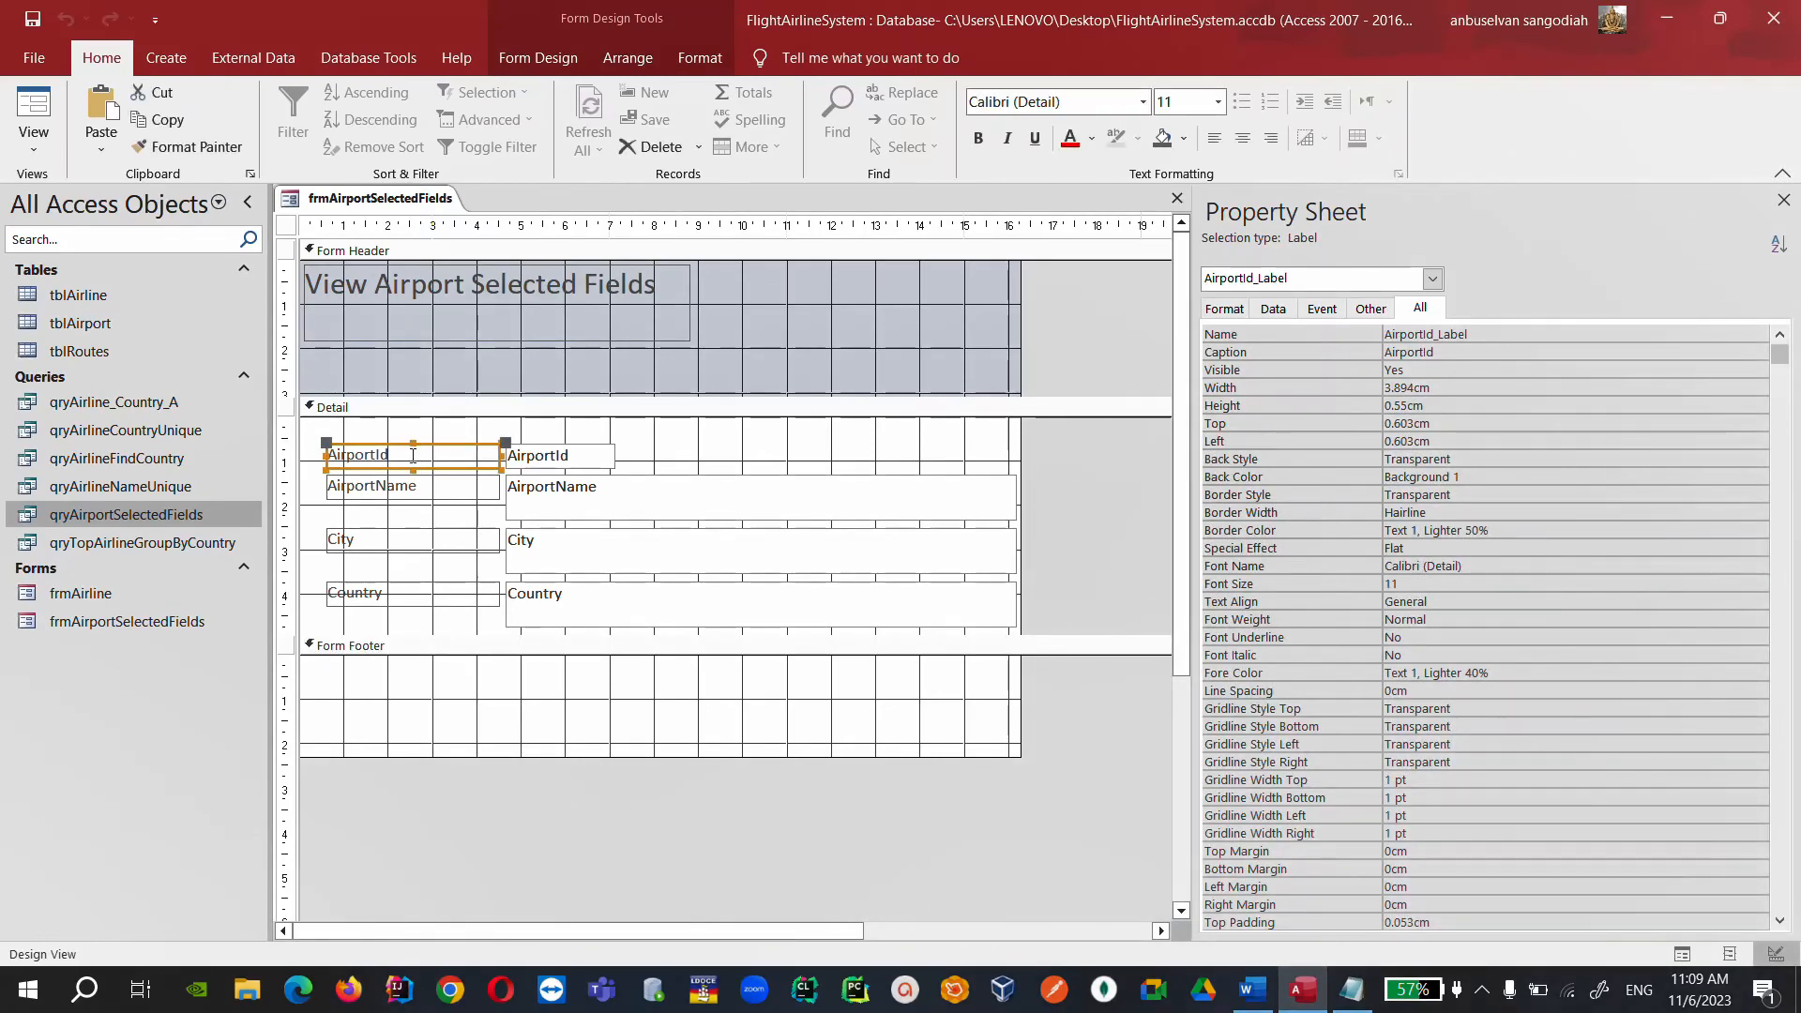
{"action": "key", "text": "ctrl+c"}
{"action": "left_click", "coordinate": [352, 375]}
{"action": "key", "text": "ctrl+v"}
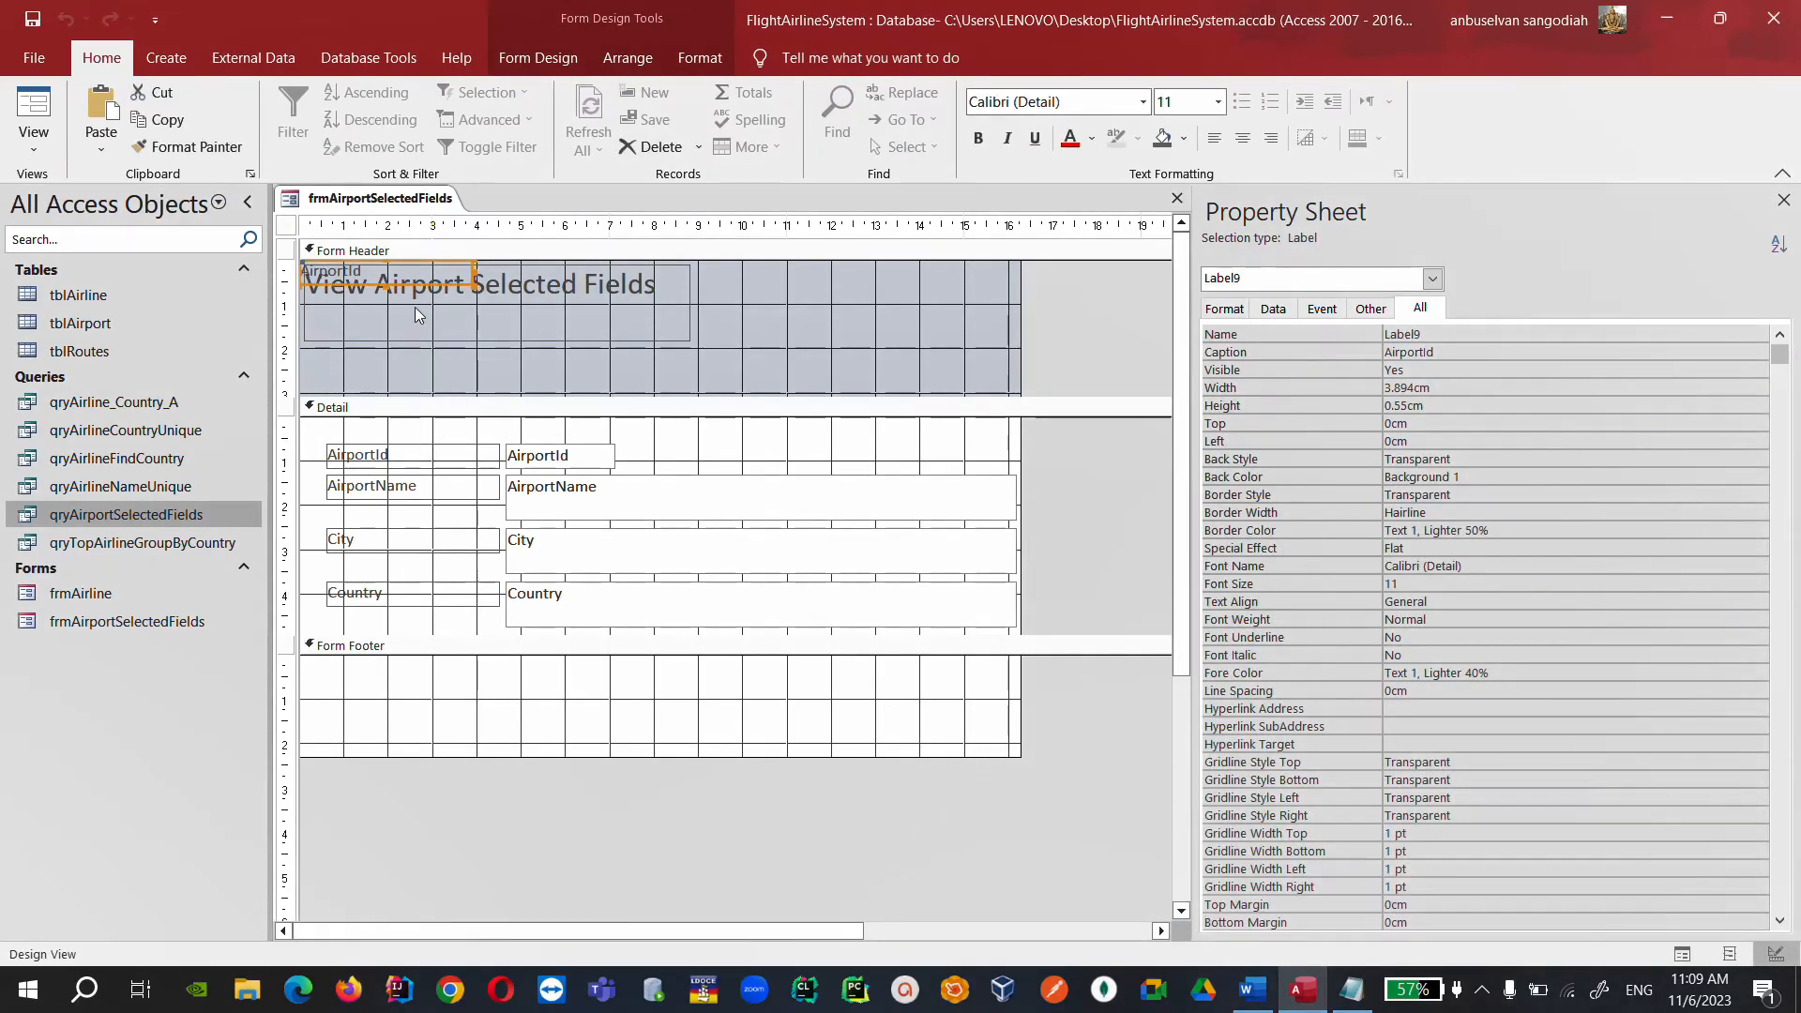
Move the header copy of the AirportId label below the title, about 2.3 cm down, and delete the original label in Detail.
{"action": "left_click_drag", "start_coordinate": [416, 282], "coordinate": [422, 392]}
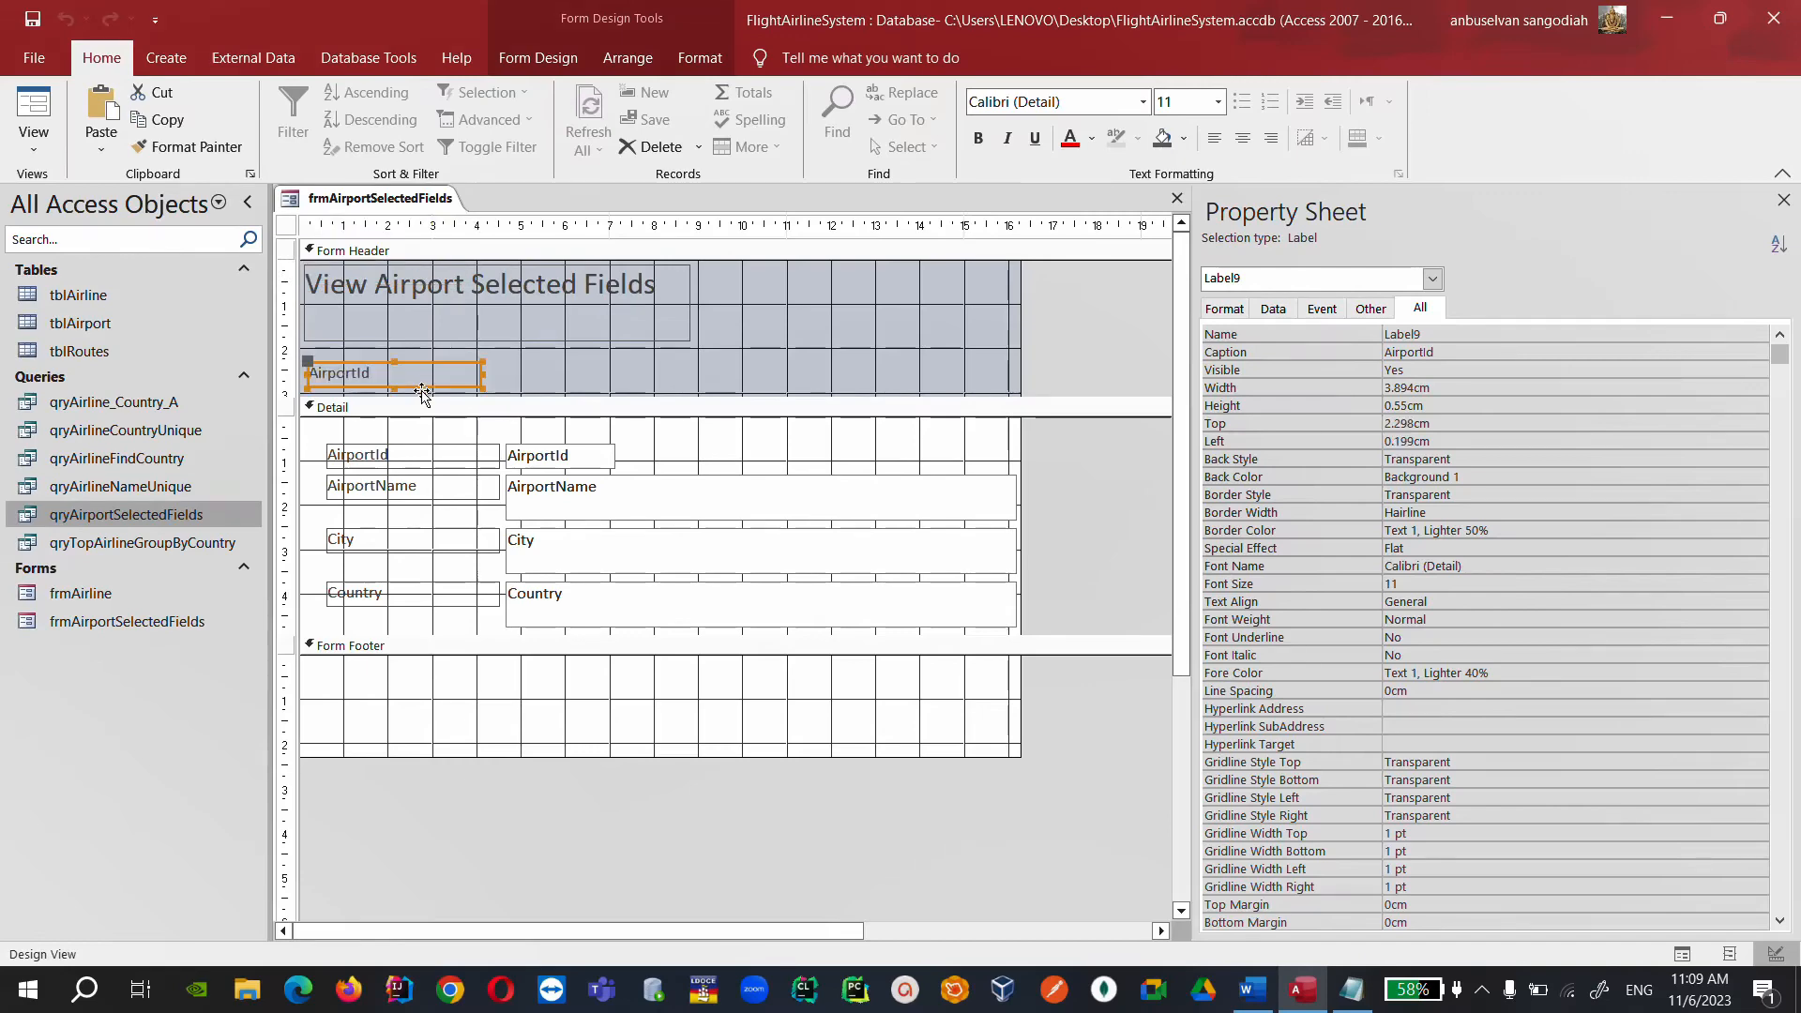
{"action": "left_click", "coordinate": [424, 457]}
{"action": "key", "text": "Delete"}
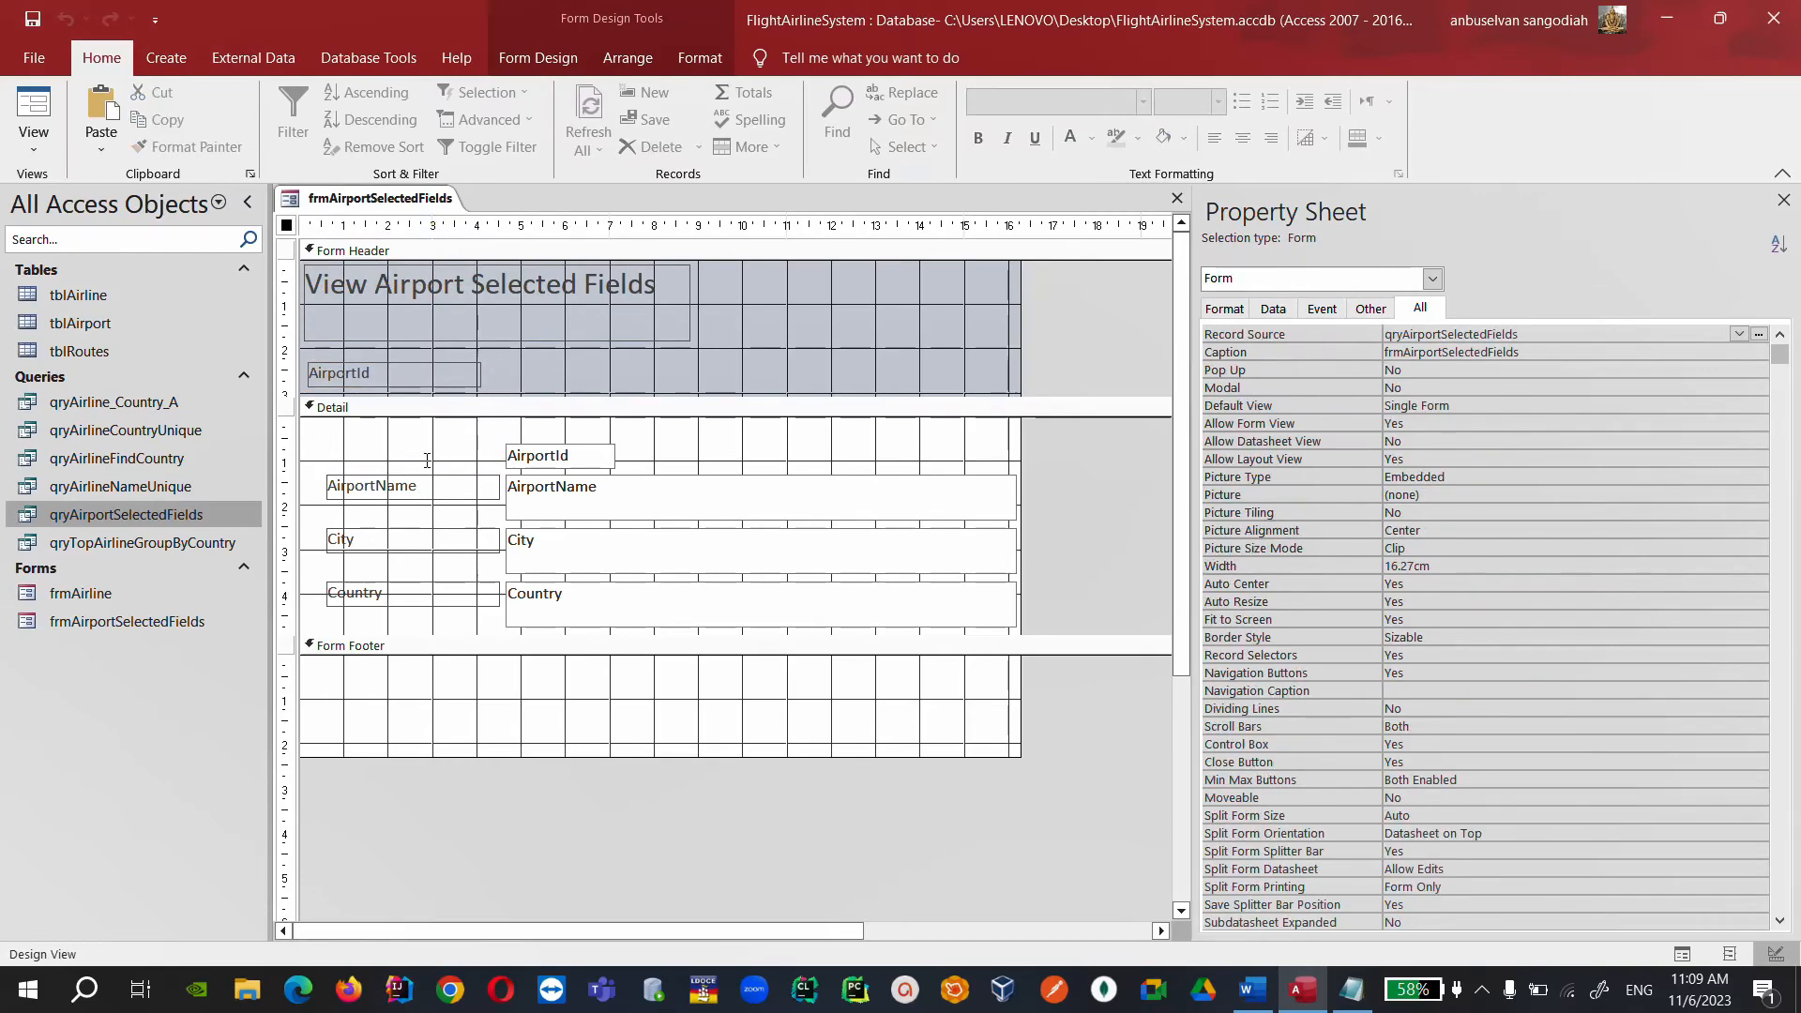
Move the AirportName label from Detail into the form header, about 4.4 cm from the left edge, in line with AirportId.
{"action": "left_click", "coordinate": [427, 480]}
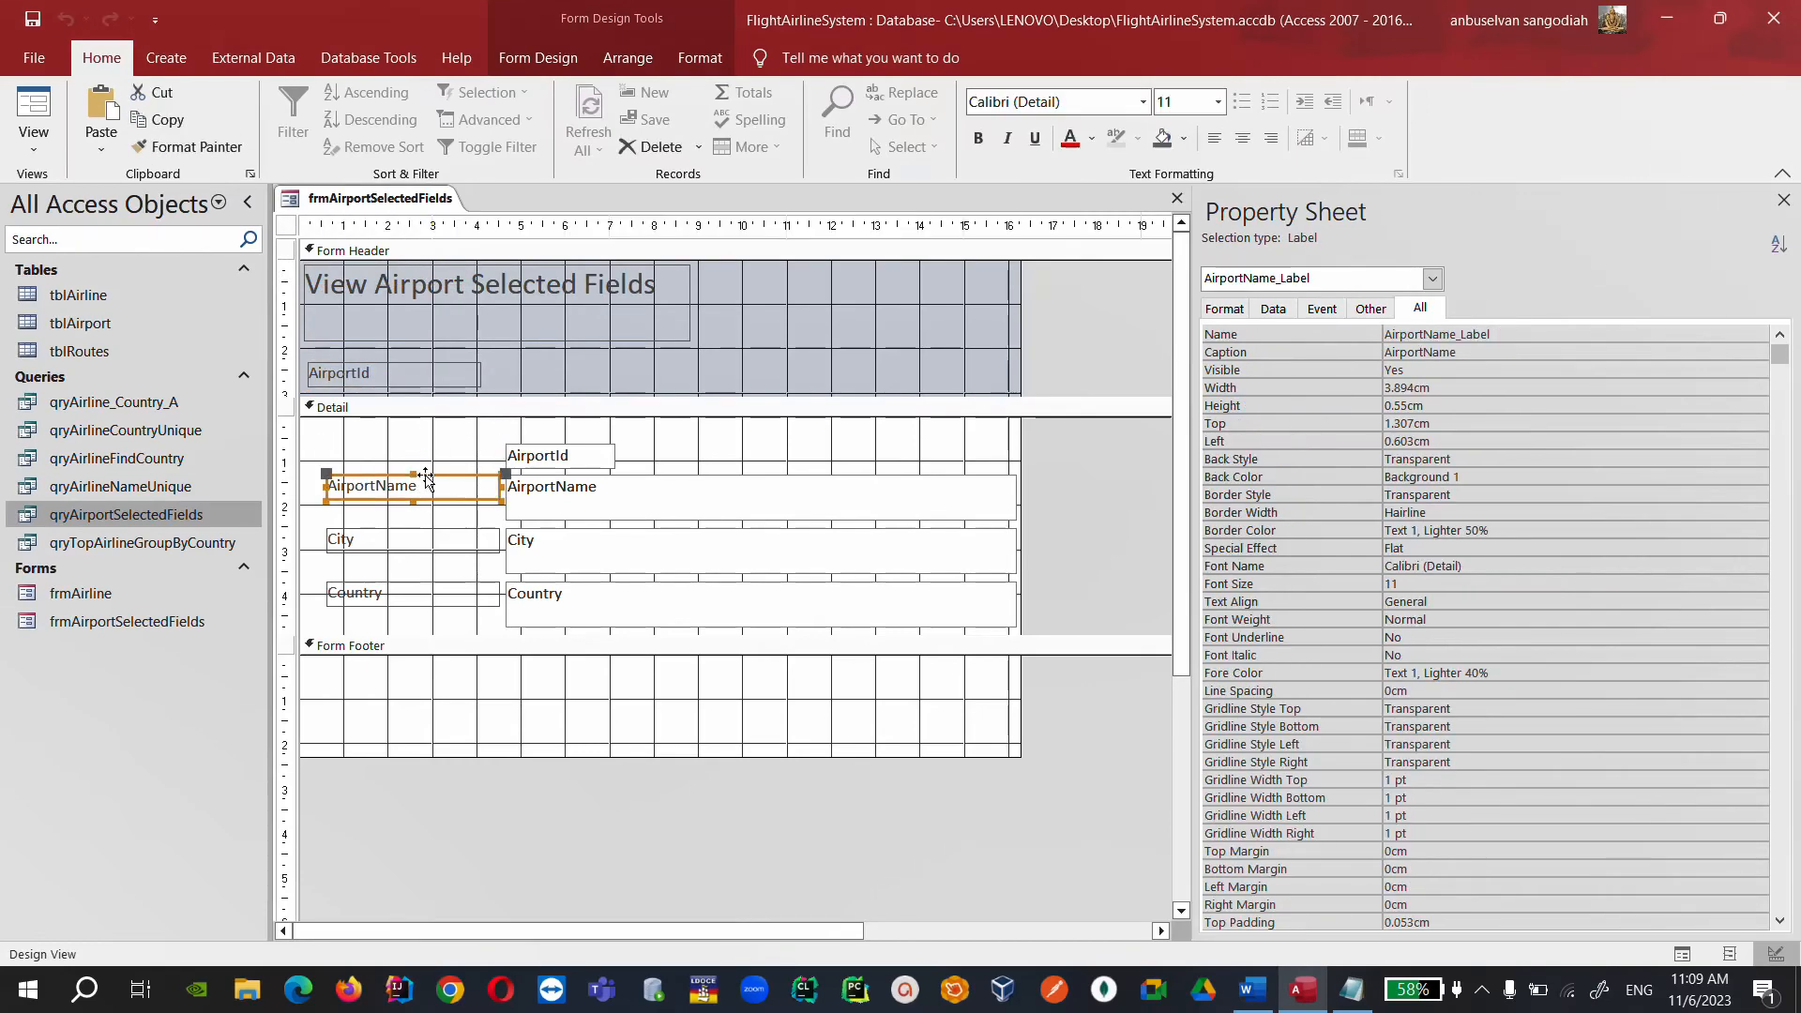
{"action": "left_click", "coordinate": [863, 343]}
{"action": "key", "text": "ctrl+v"}
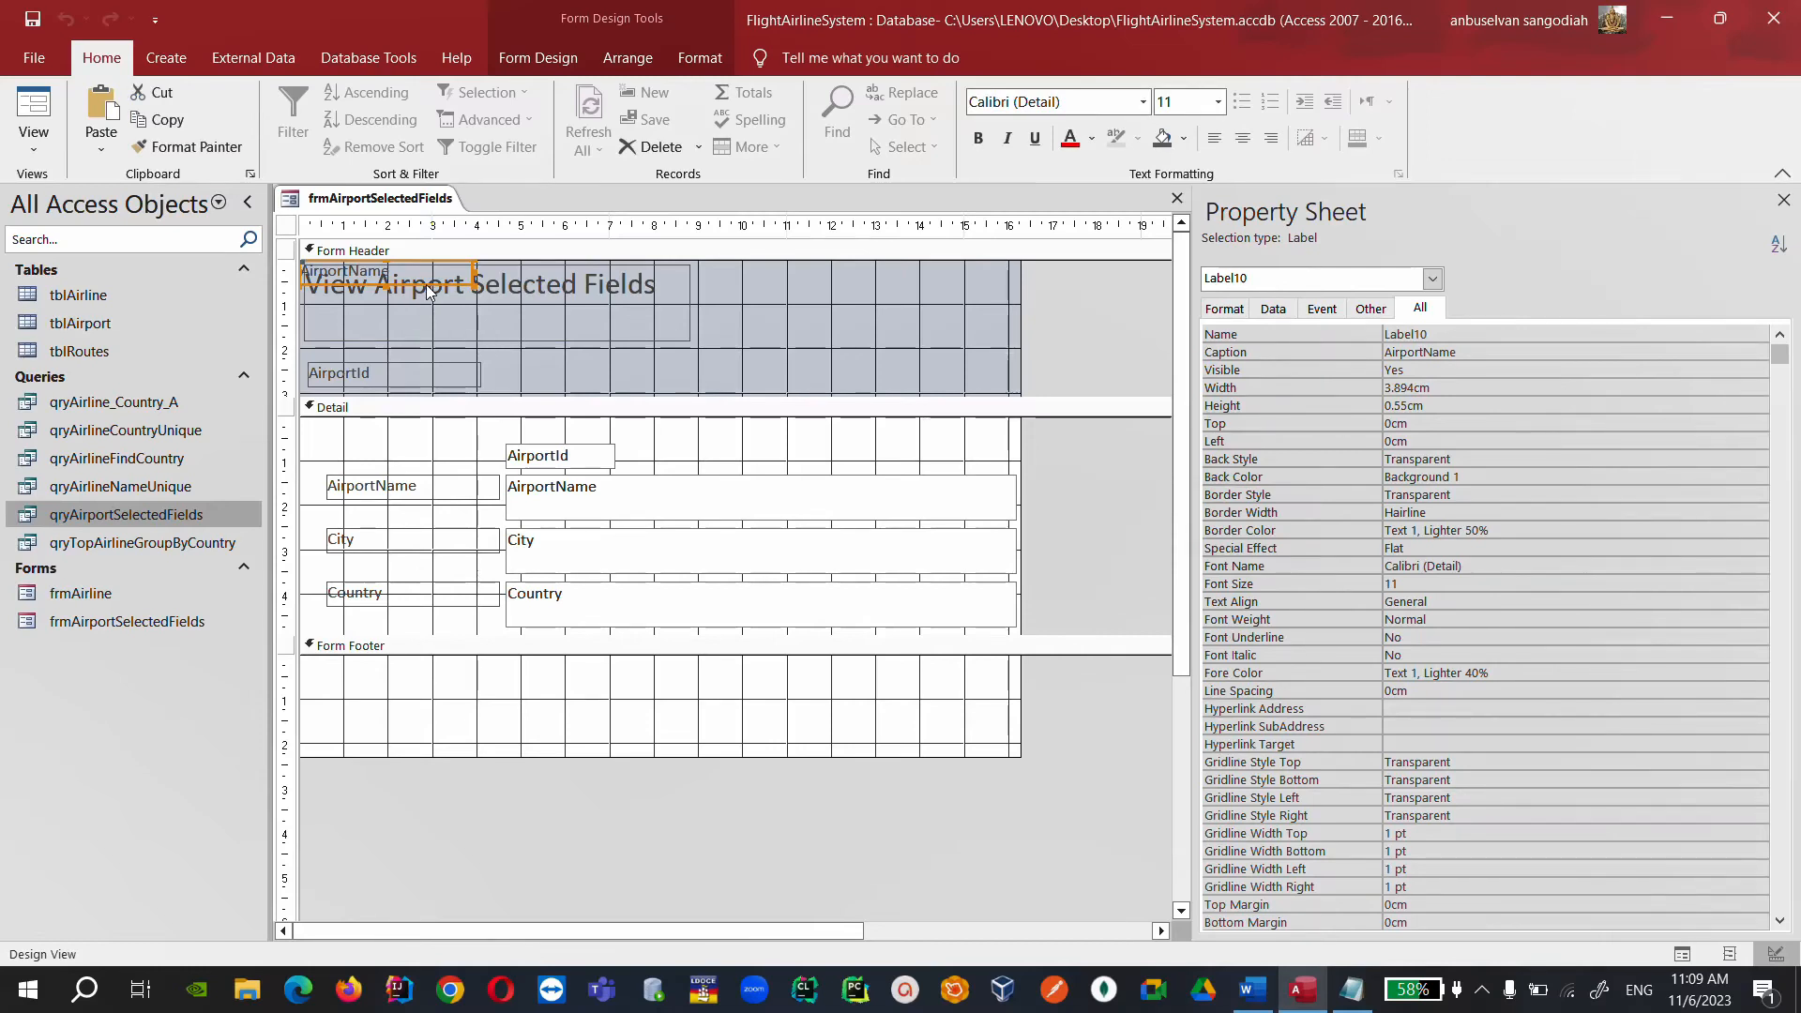
{"action": "left_click_drag", "start_coordinate": [426, 291], "coordinate": [619, 389]}
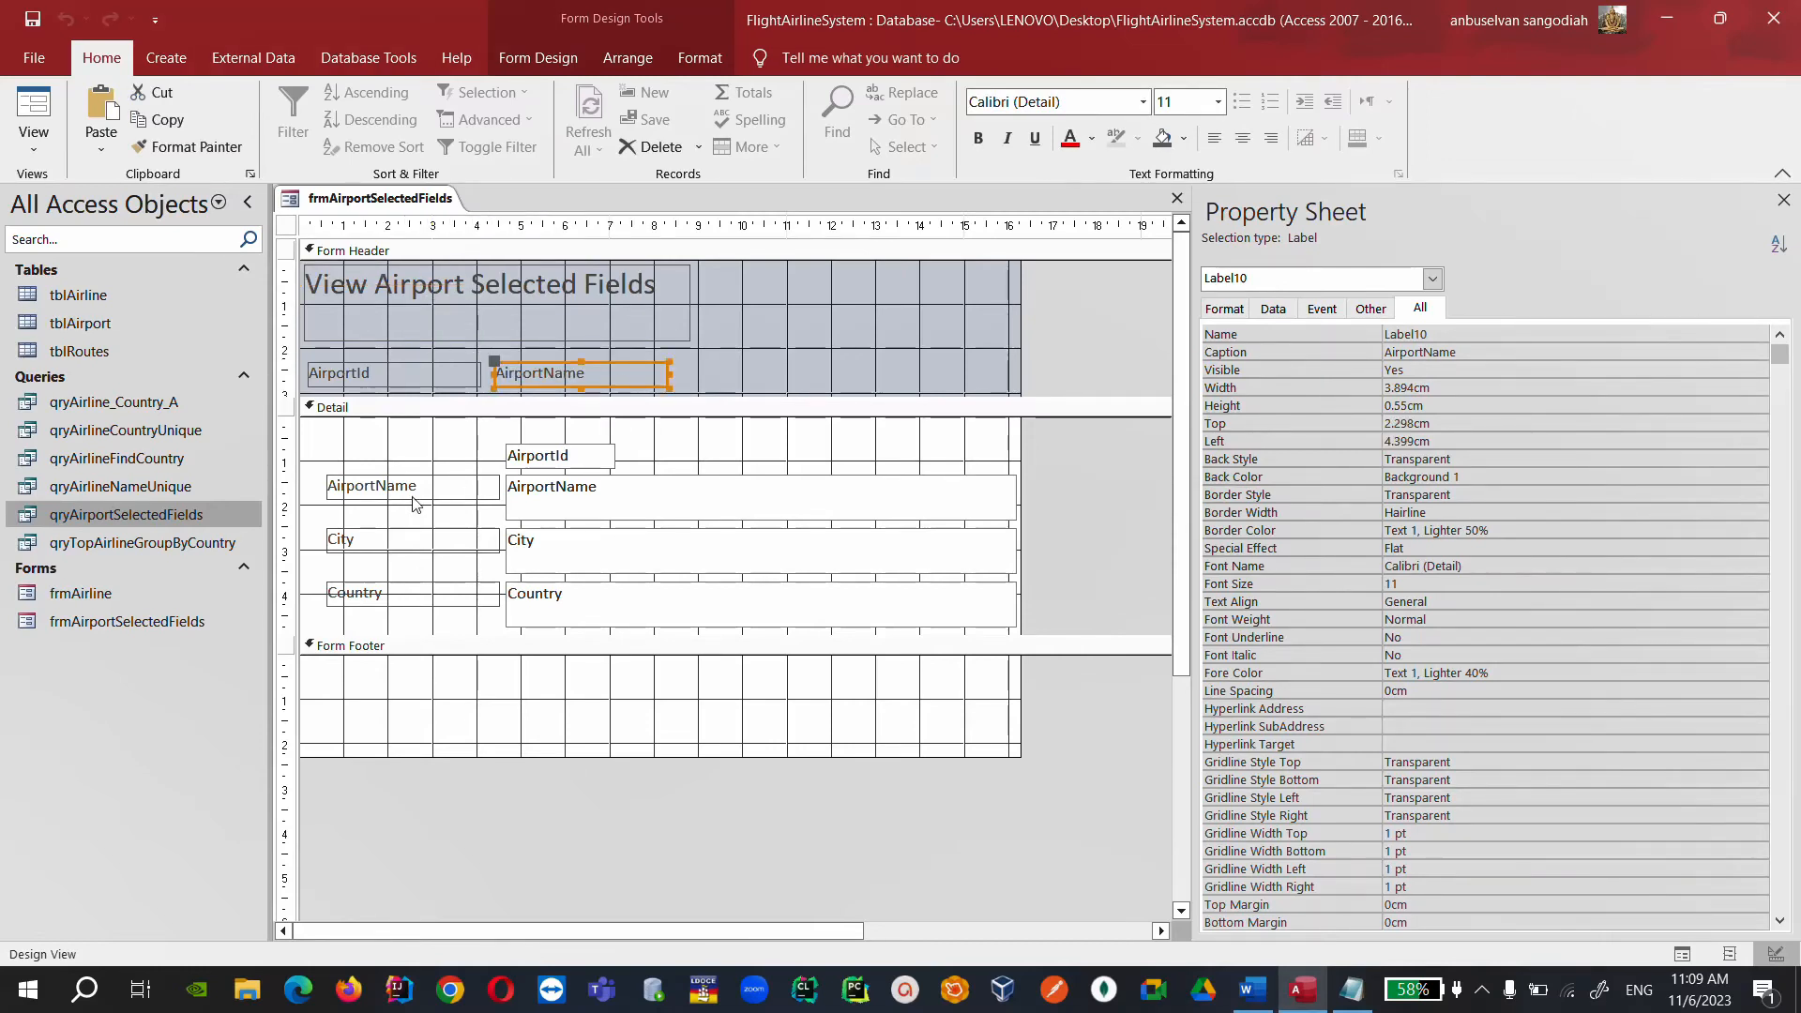
{"action": "left_click", "coordinate": [413, 490]}
{"action": "key", "text": "Delete"}
Move the City label from Detail into the form header row, just after the AirportName label.
{"action": "left_click", "coordinate": [394, 541]}
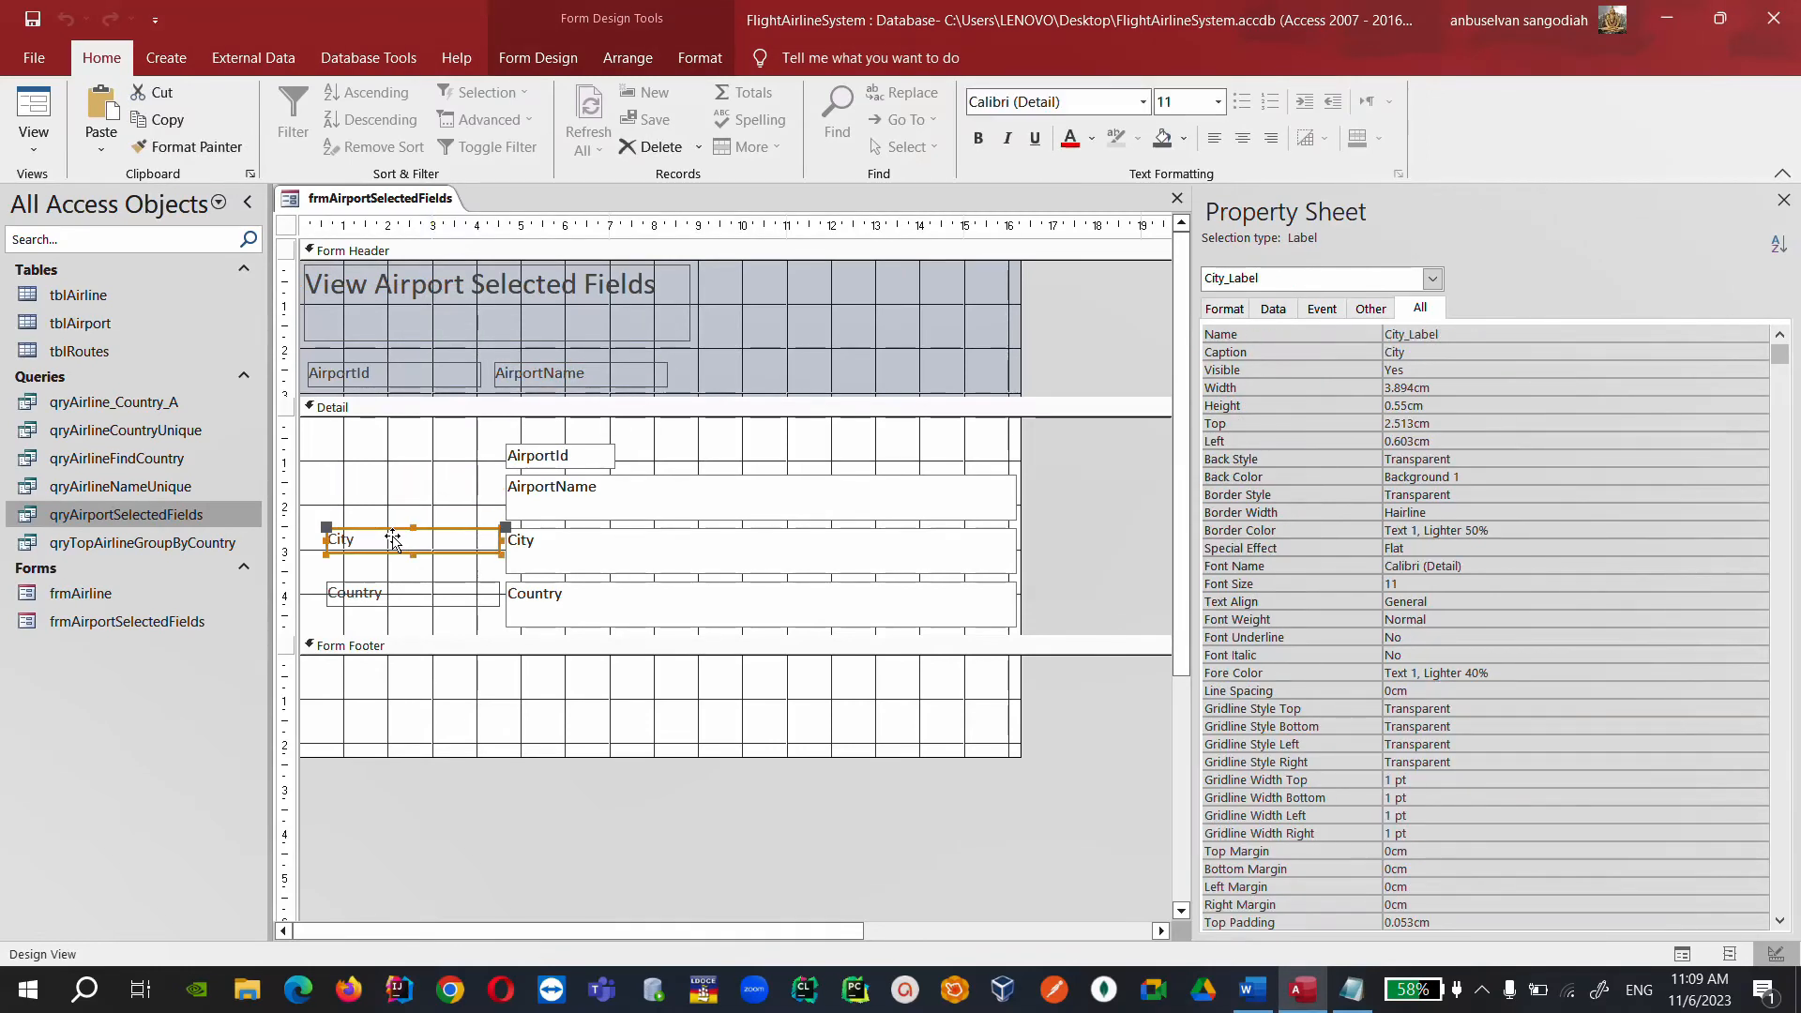
{"action": "key", "text": "ctrl+c"}
{"action": "left_click", "coordinate": [842, 314]}
{"action": "key", "text": "ctrl+v"}
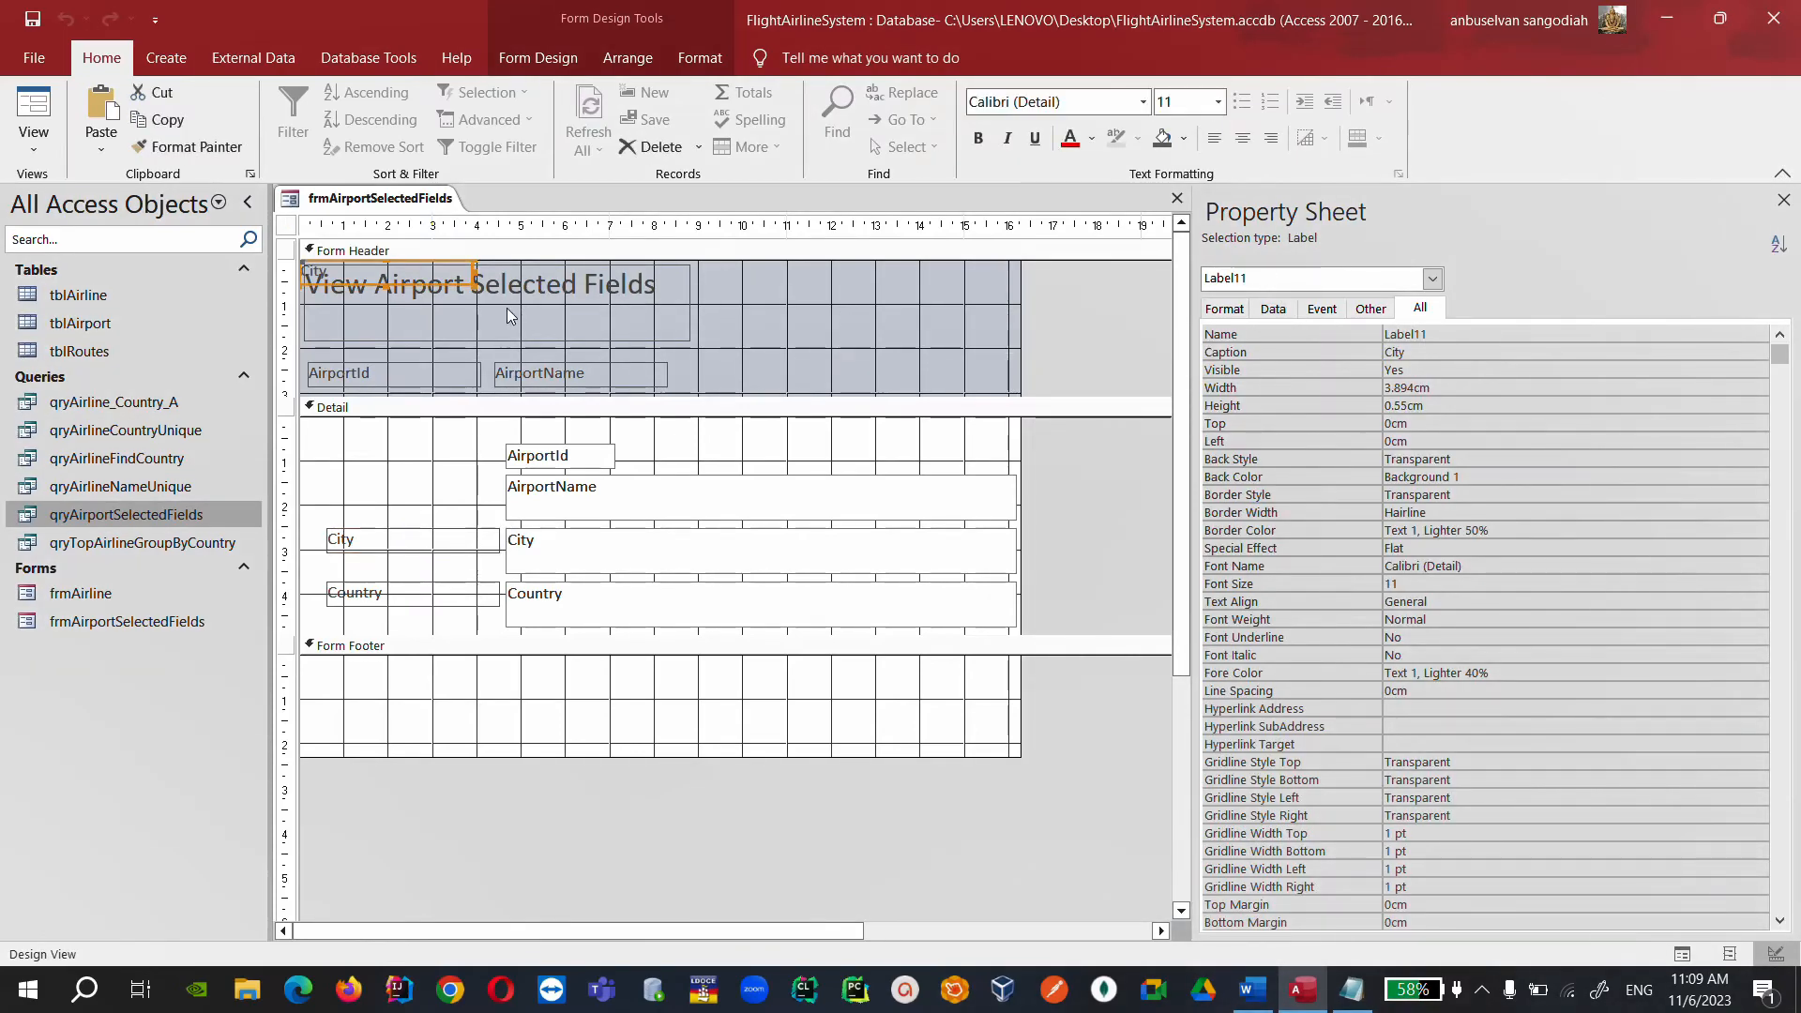
{"action": "left_click_drag", "start_coordinate": [446, 291], "coordinate": [824, 382]}
{"action": "left_click", "coordinate": [395, 539]}
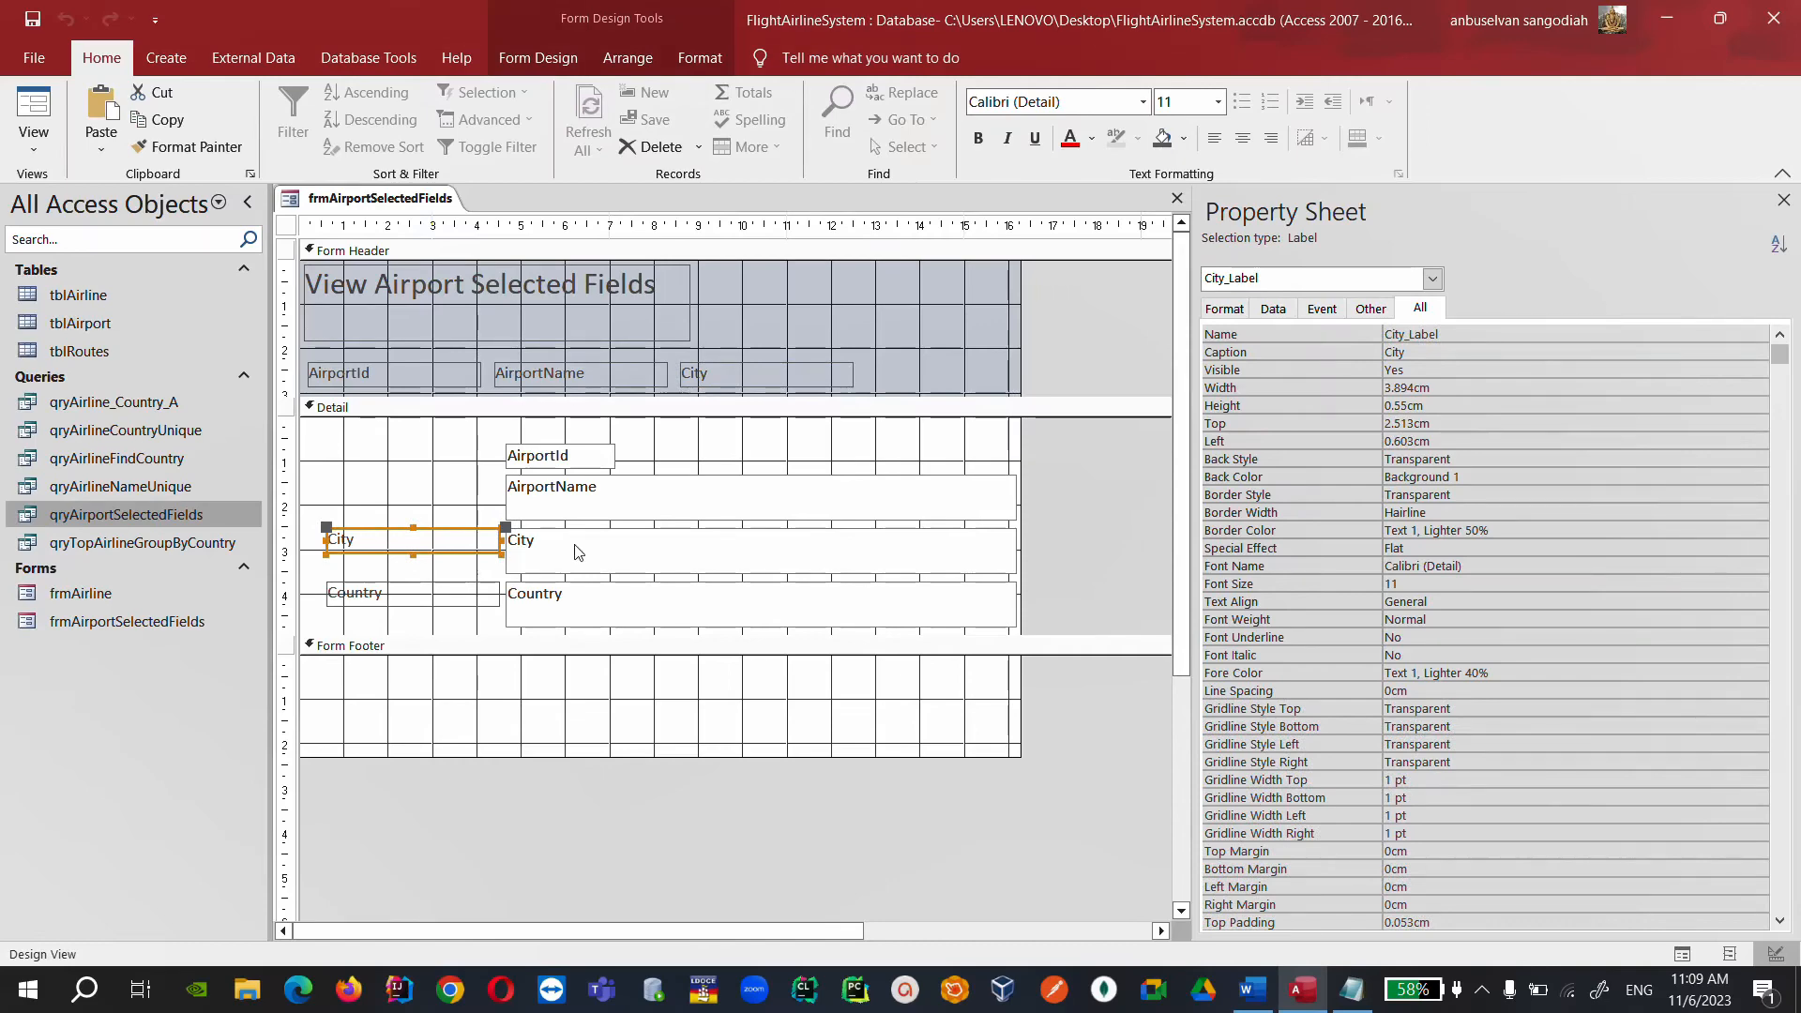
Copy the Country label from Detail into the form header near City and widen the form to about 18 cm.
{"action": "left_click", "coordinate": [418, 614]}
{"action": "left_click", "coordinate": [412, 602]}
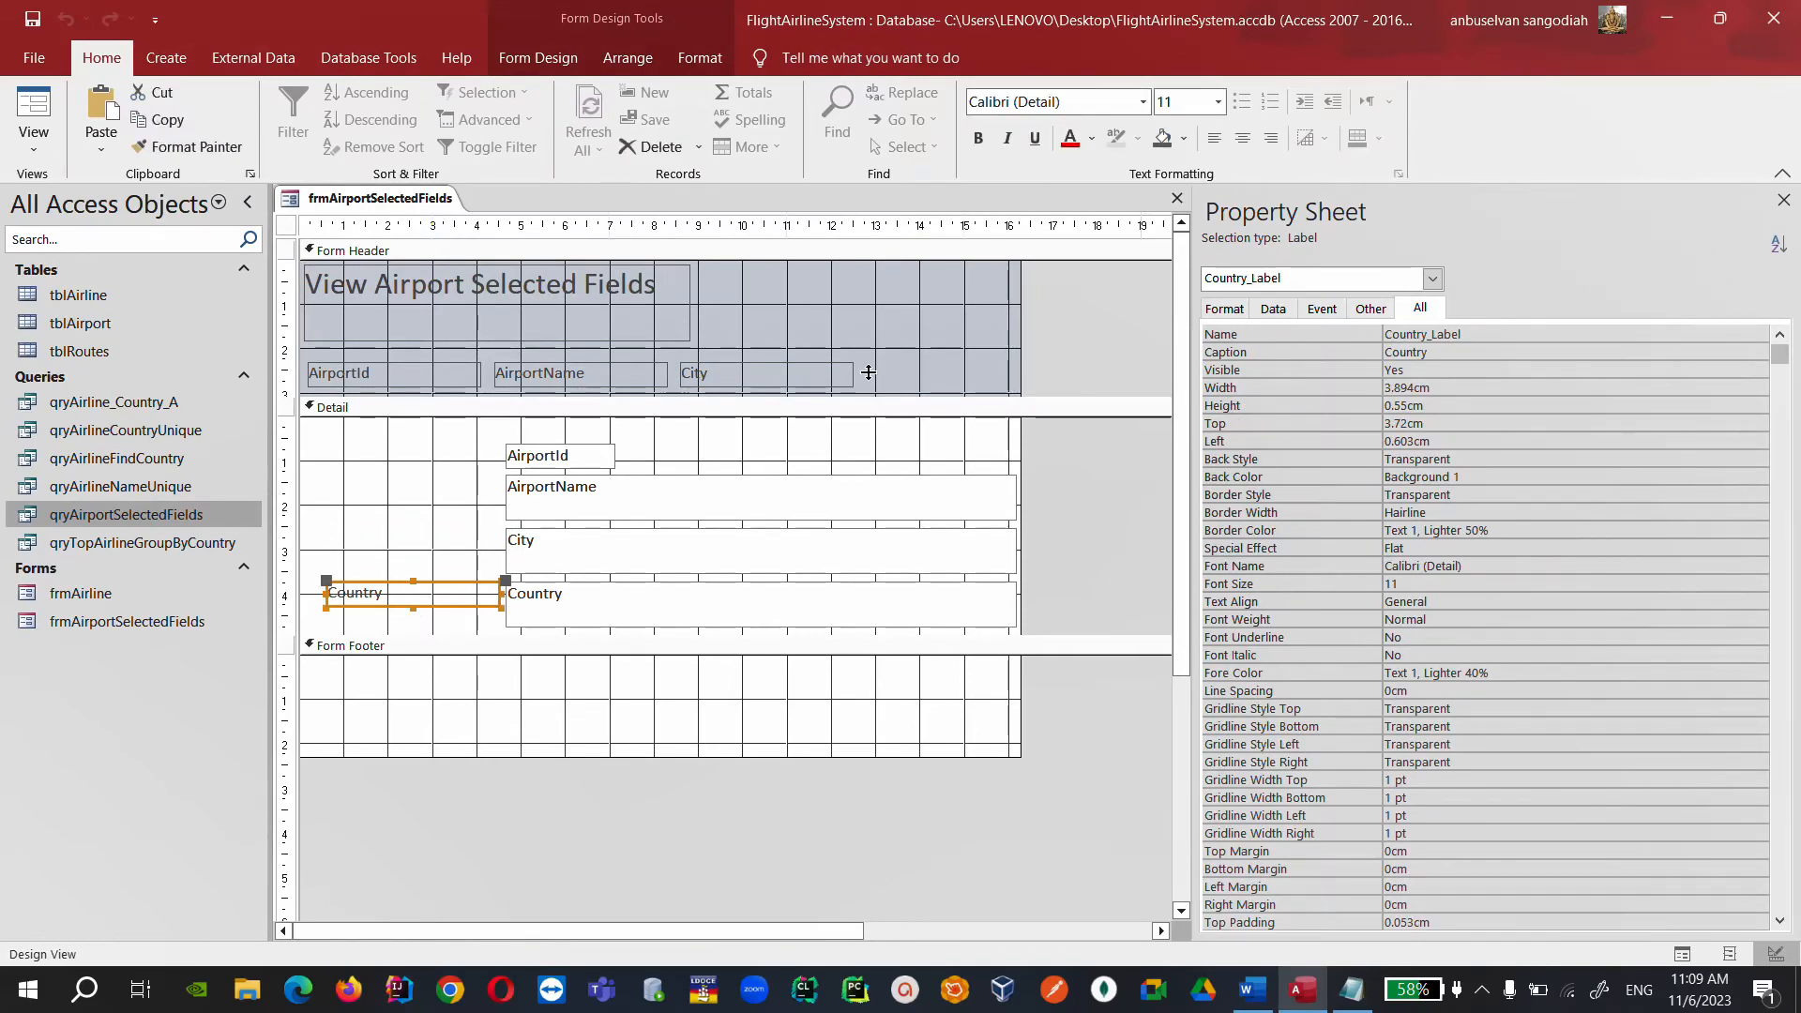
{"action": "key", "text": "ctrl+c"}
{"action": "left_click", "coordinate": [897, 328]}
{"action": "key", "text": "ctrl+v"}
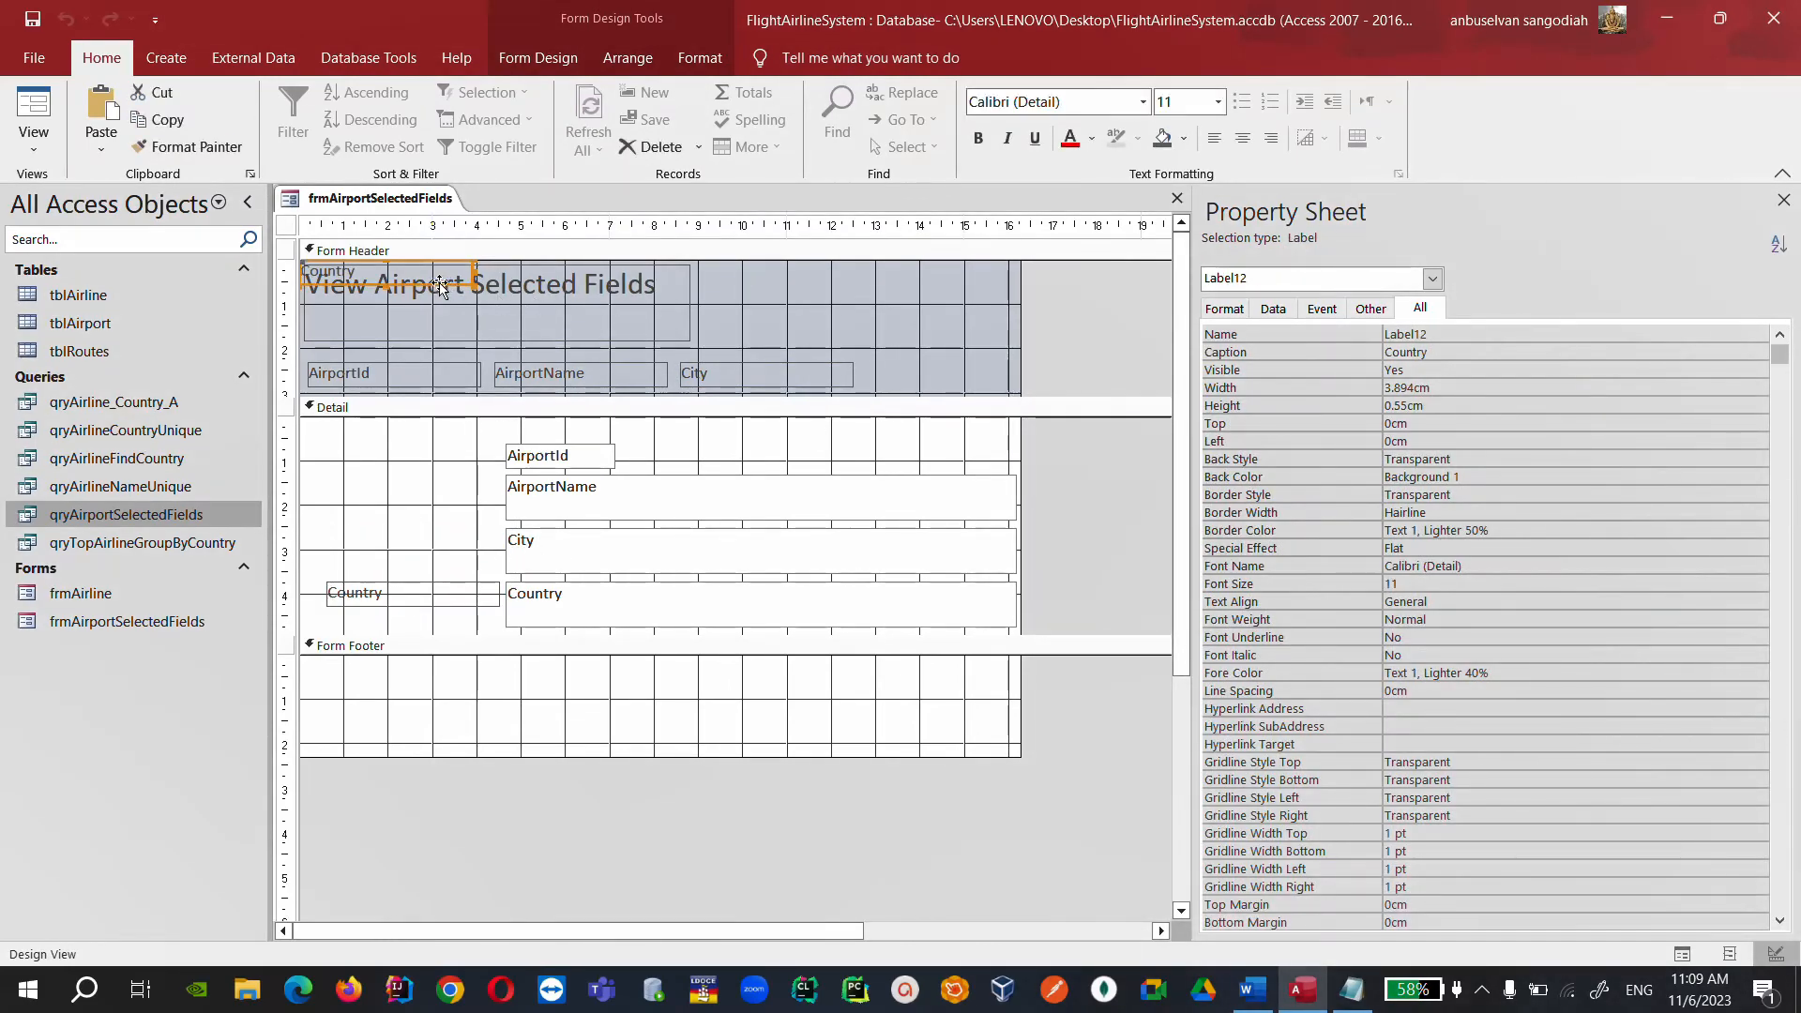
{"action": "left_click_drag", "start_coordinate": [439, 286], "coordinate": [930, 373]}
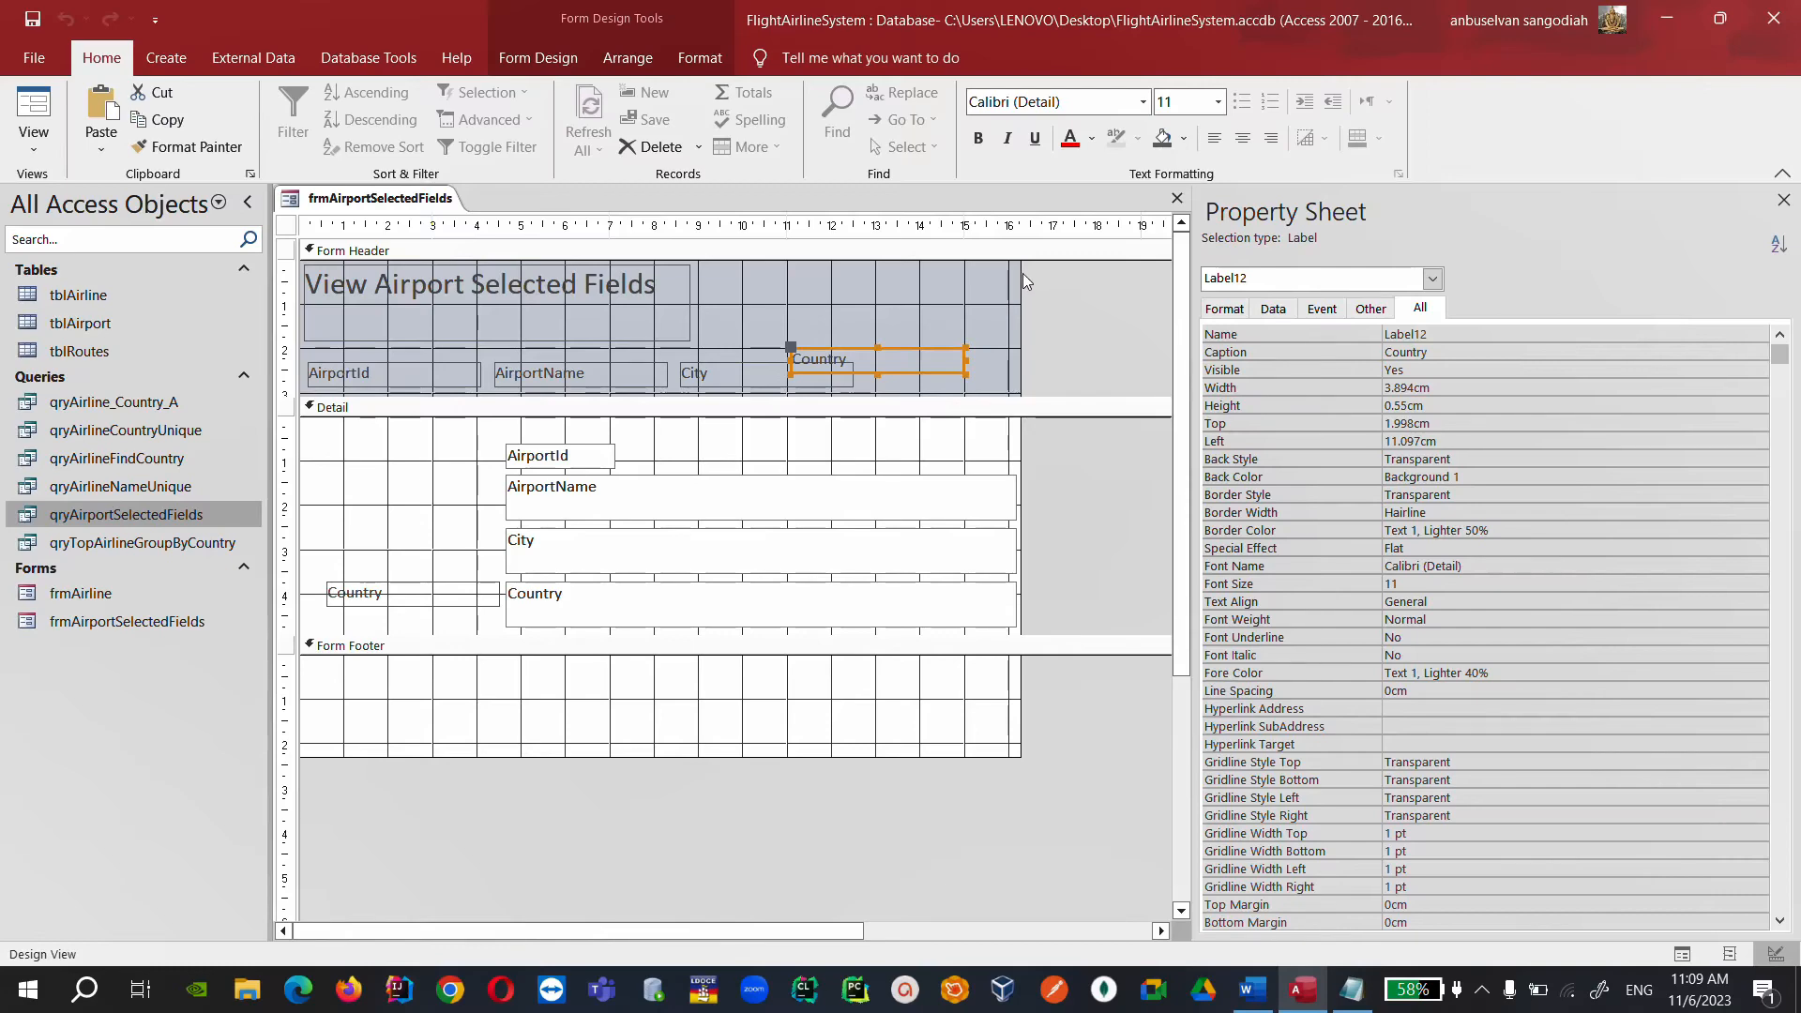
{"action": "left_click_drag", "start_coordinate": [1022, 273], "coordinate": [1102, 273]}
Line up the header's Country label after City, about 13.2 cm from the left edge, and delete the original label in Detail.
{"action": "left_click", "coordinate": [911, 350]}
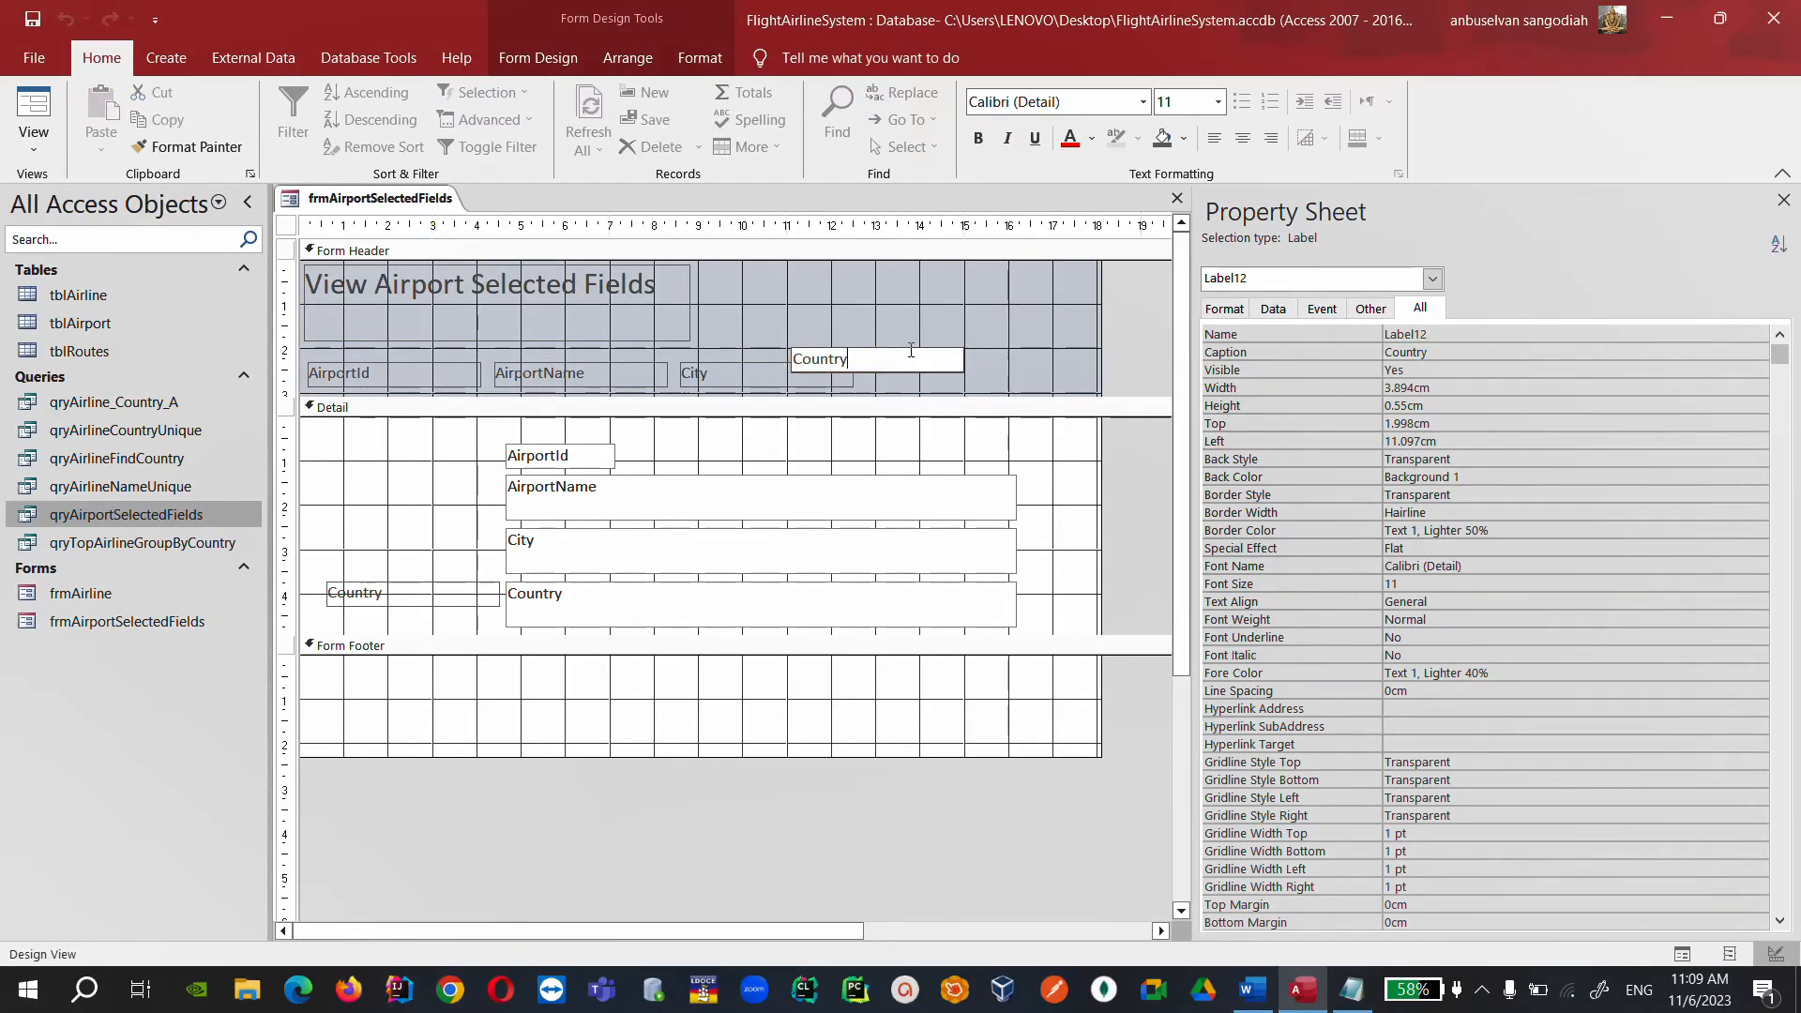
{"action": "left_click", "coordinate": [901, 339]}
{"action": "left_click", "coordinate": [892, 354]}
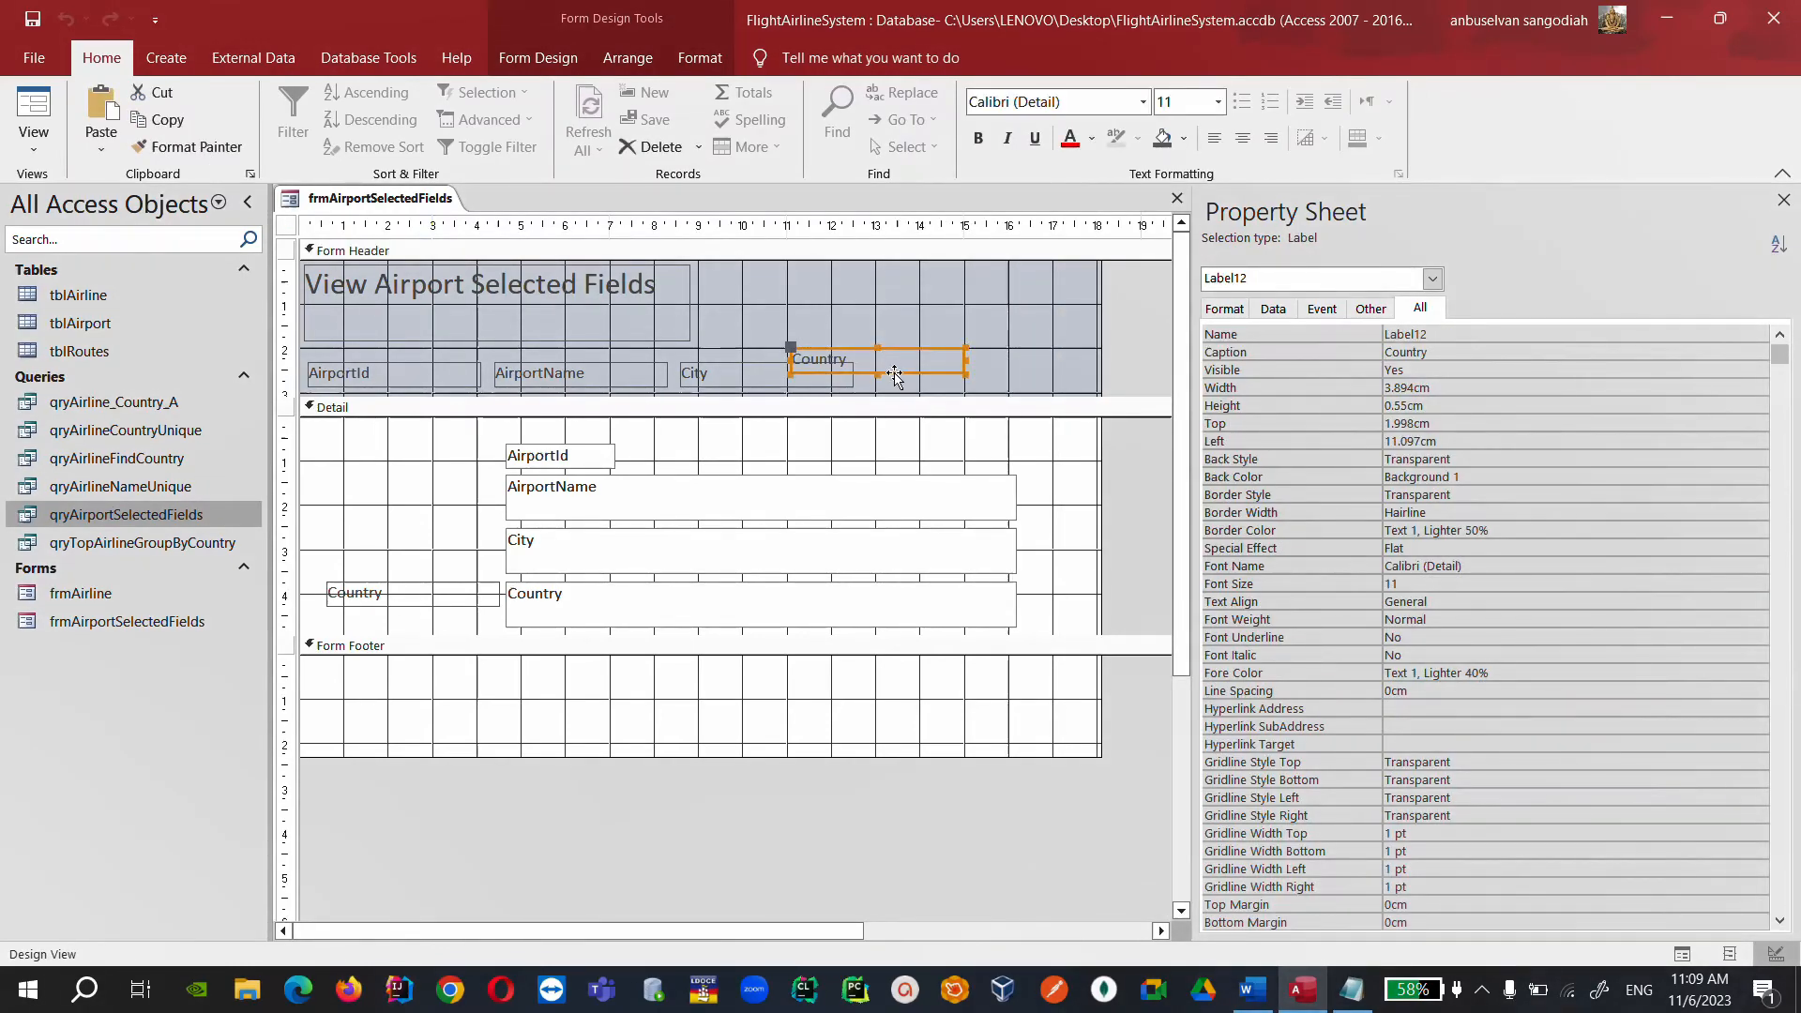
{"action": "left_click_drag", "start_coordinate": [894, 375], "coordinate": [987, 389]}
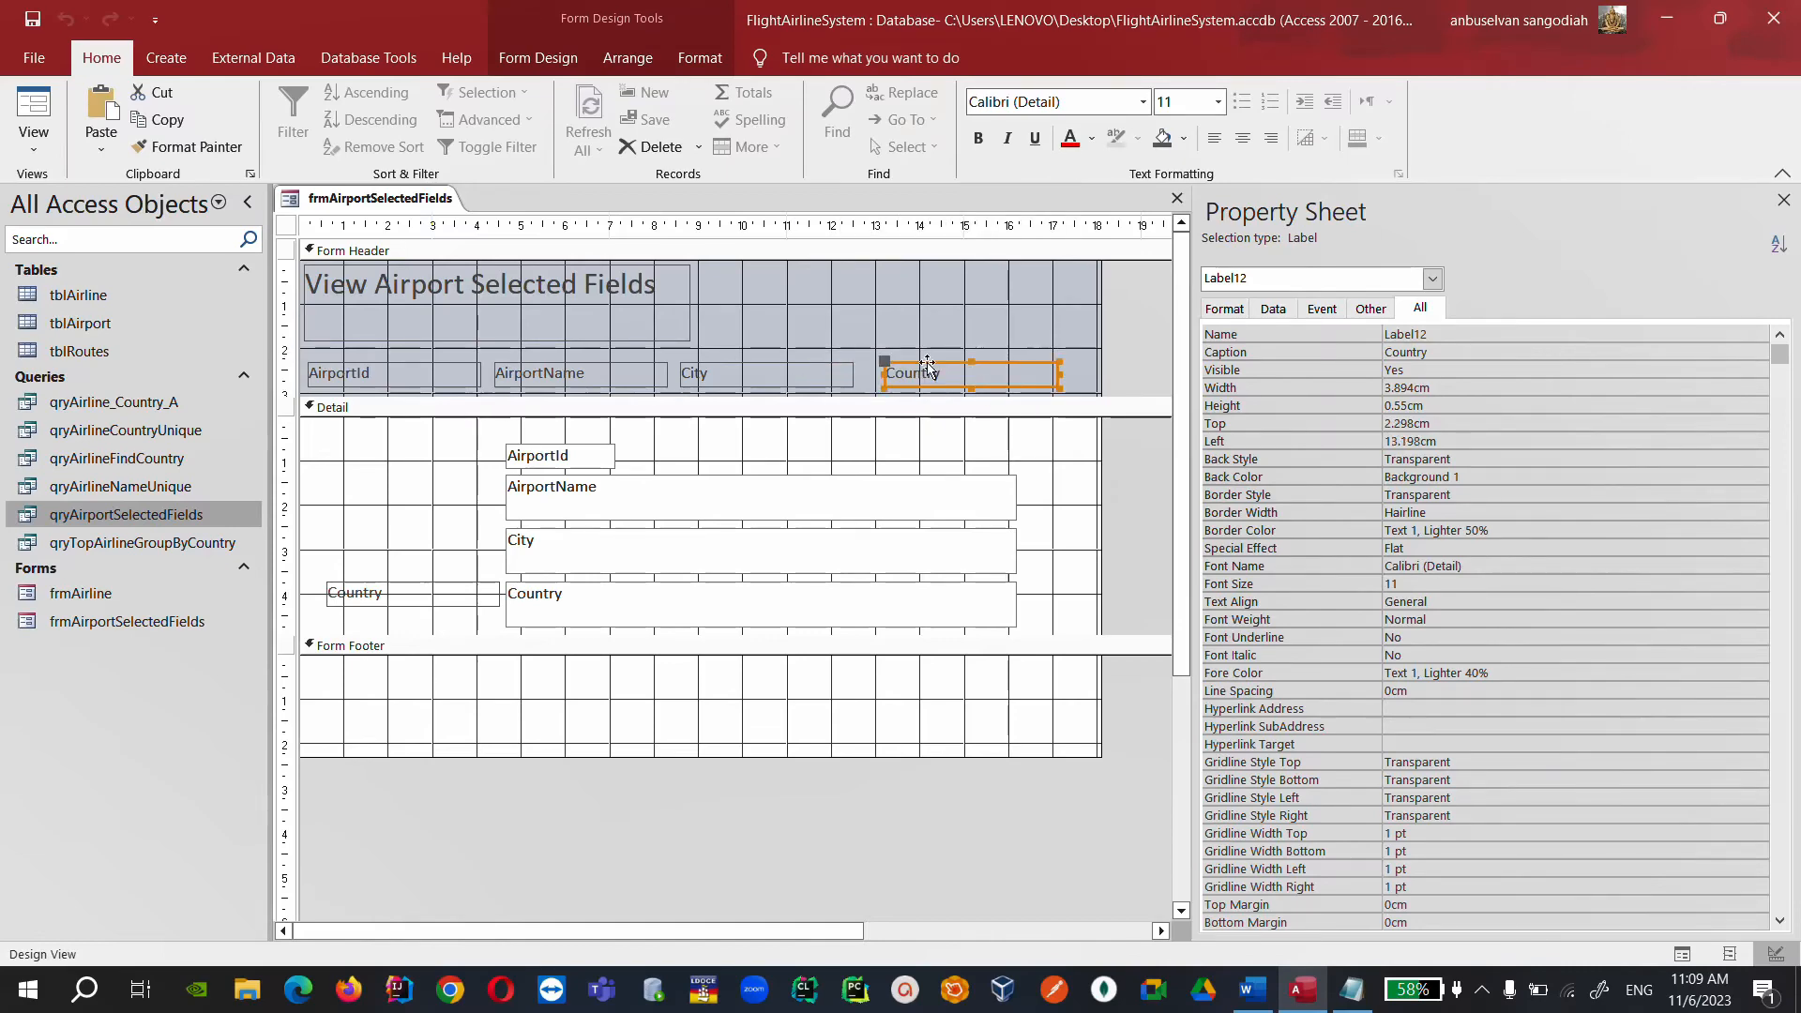
{"action": "left_click", "coordinate": [909, 326]}
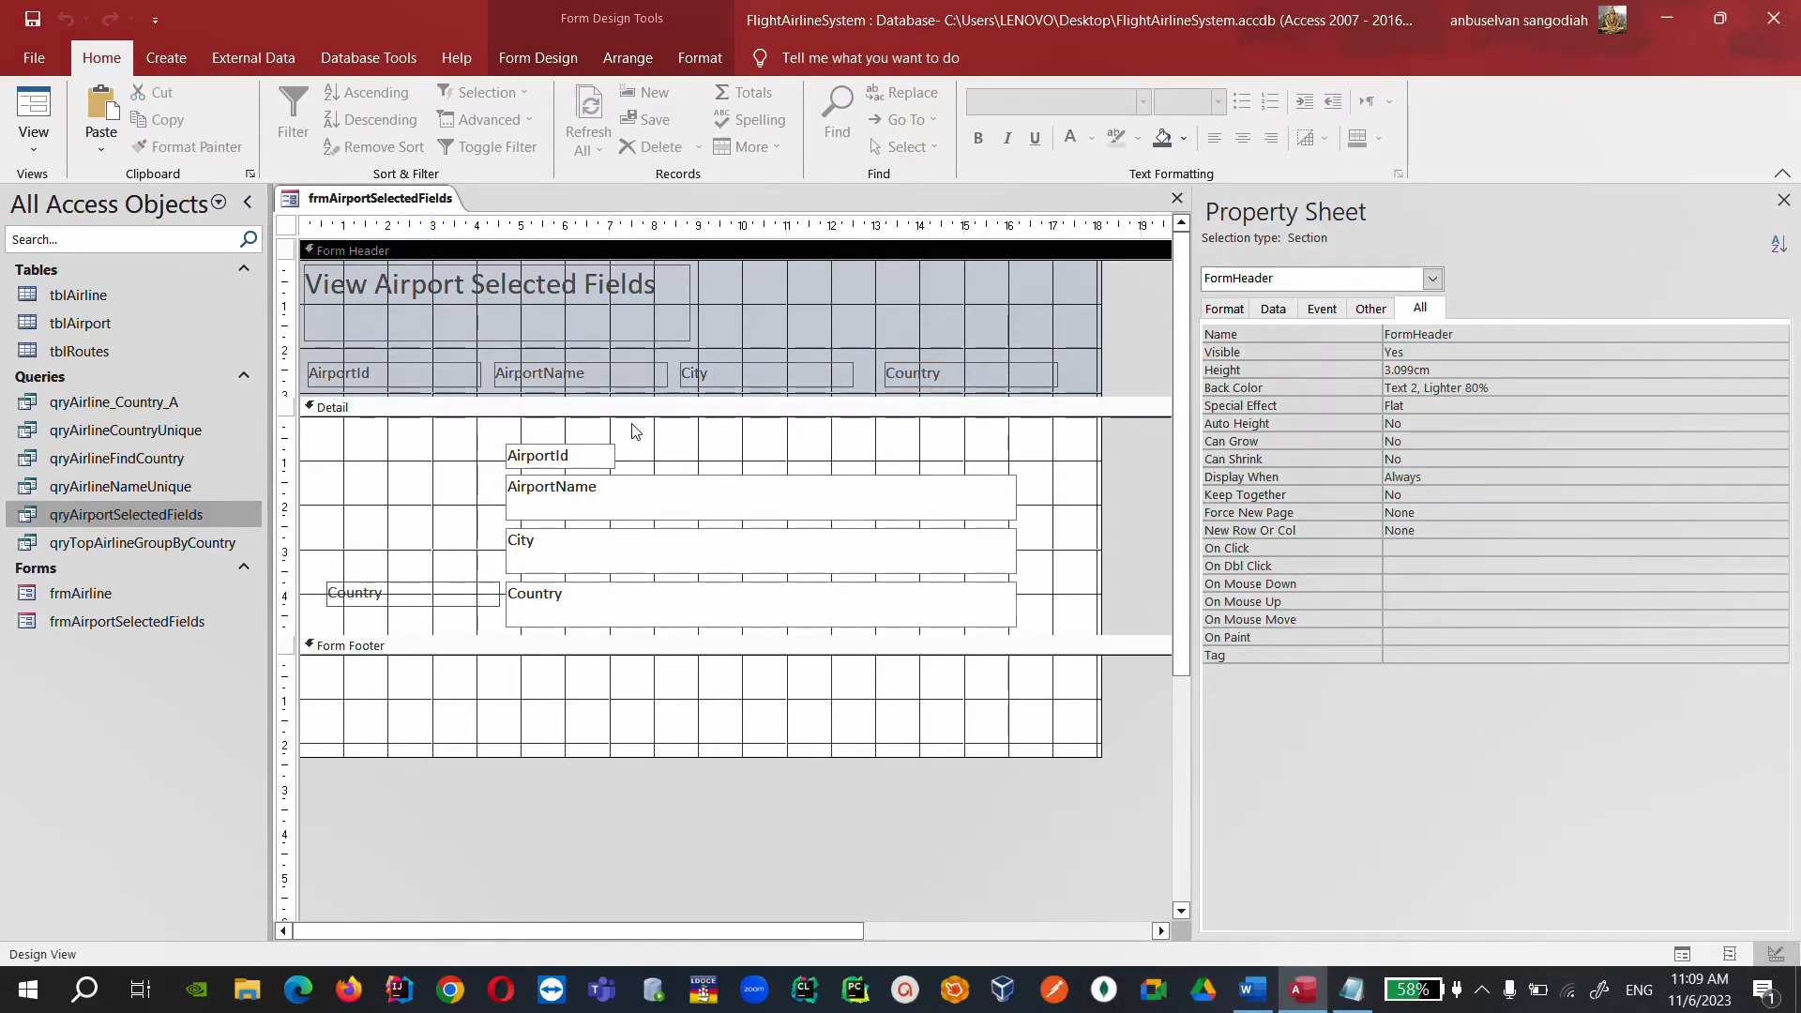
{"action": "left_click", "coordinate": [426, 593]}
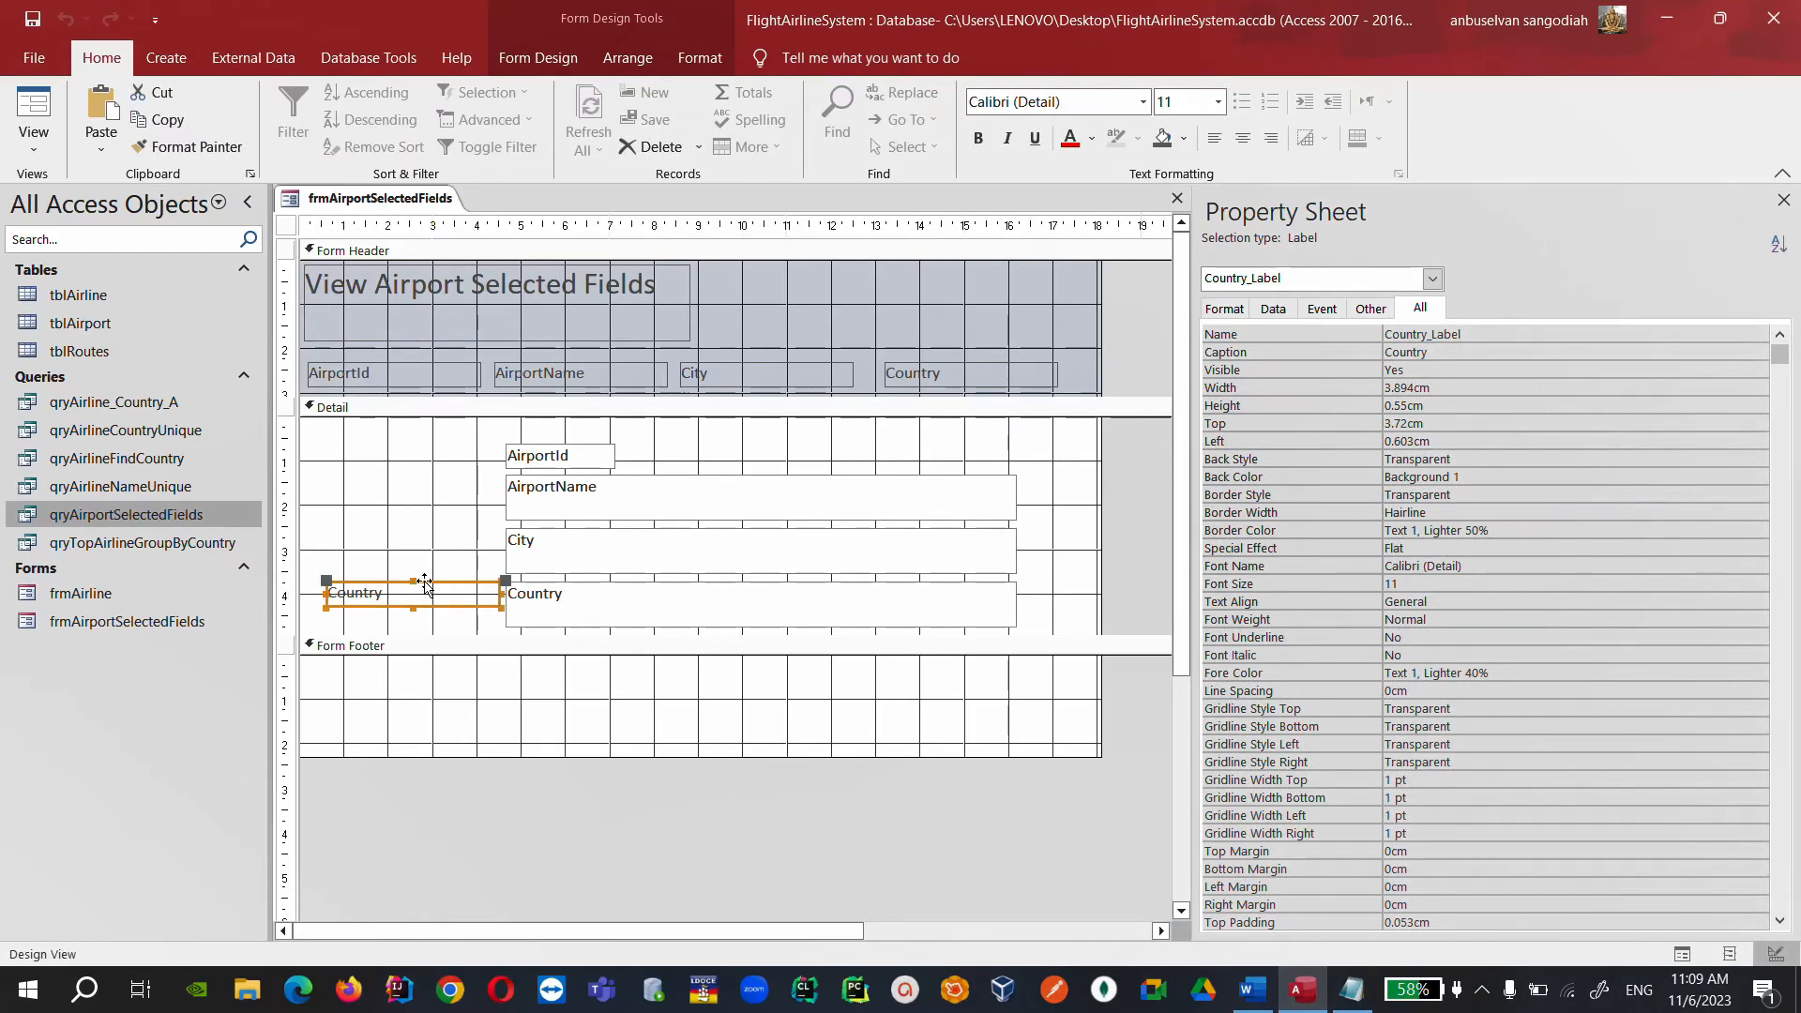
{"action": "key", "text": "Delete"}
Place the AirportId text box and a narrowed AirportName text box beneath their header labels at the top of Detail.
{"action": "left_click", "coordinate": [570, 454]}
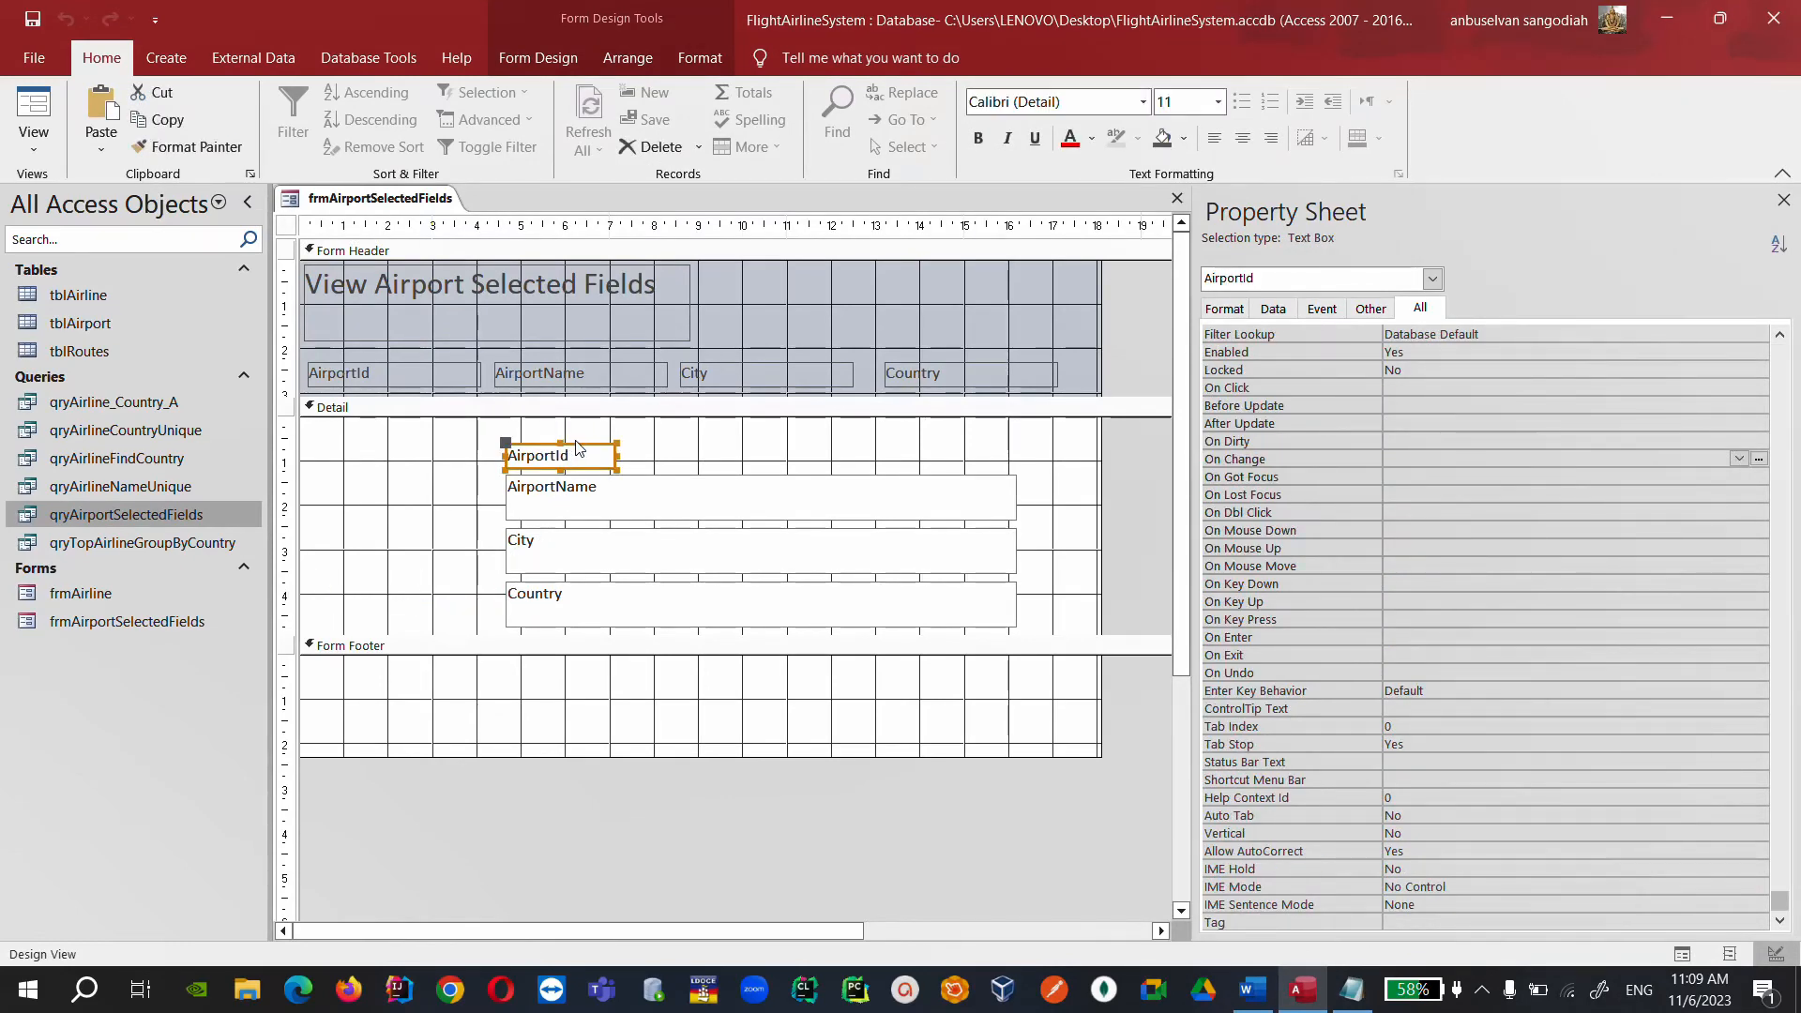
{"action": "left_click_drag", "start_coordinate": [576, 447], "coordinate": [374, 428]}
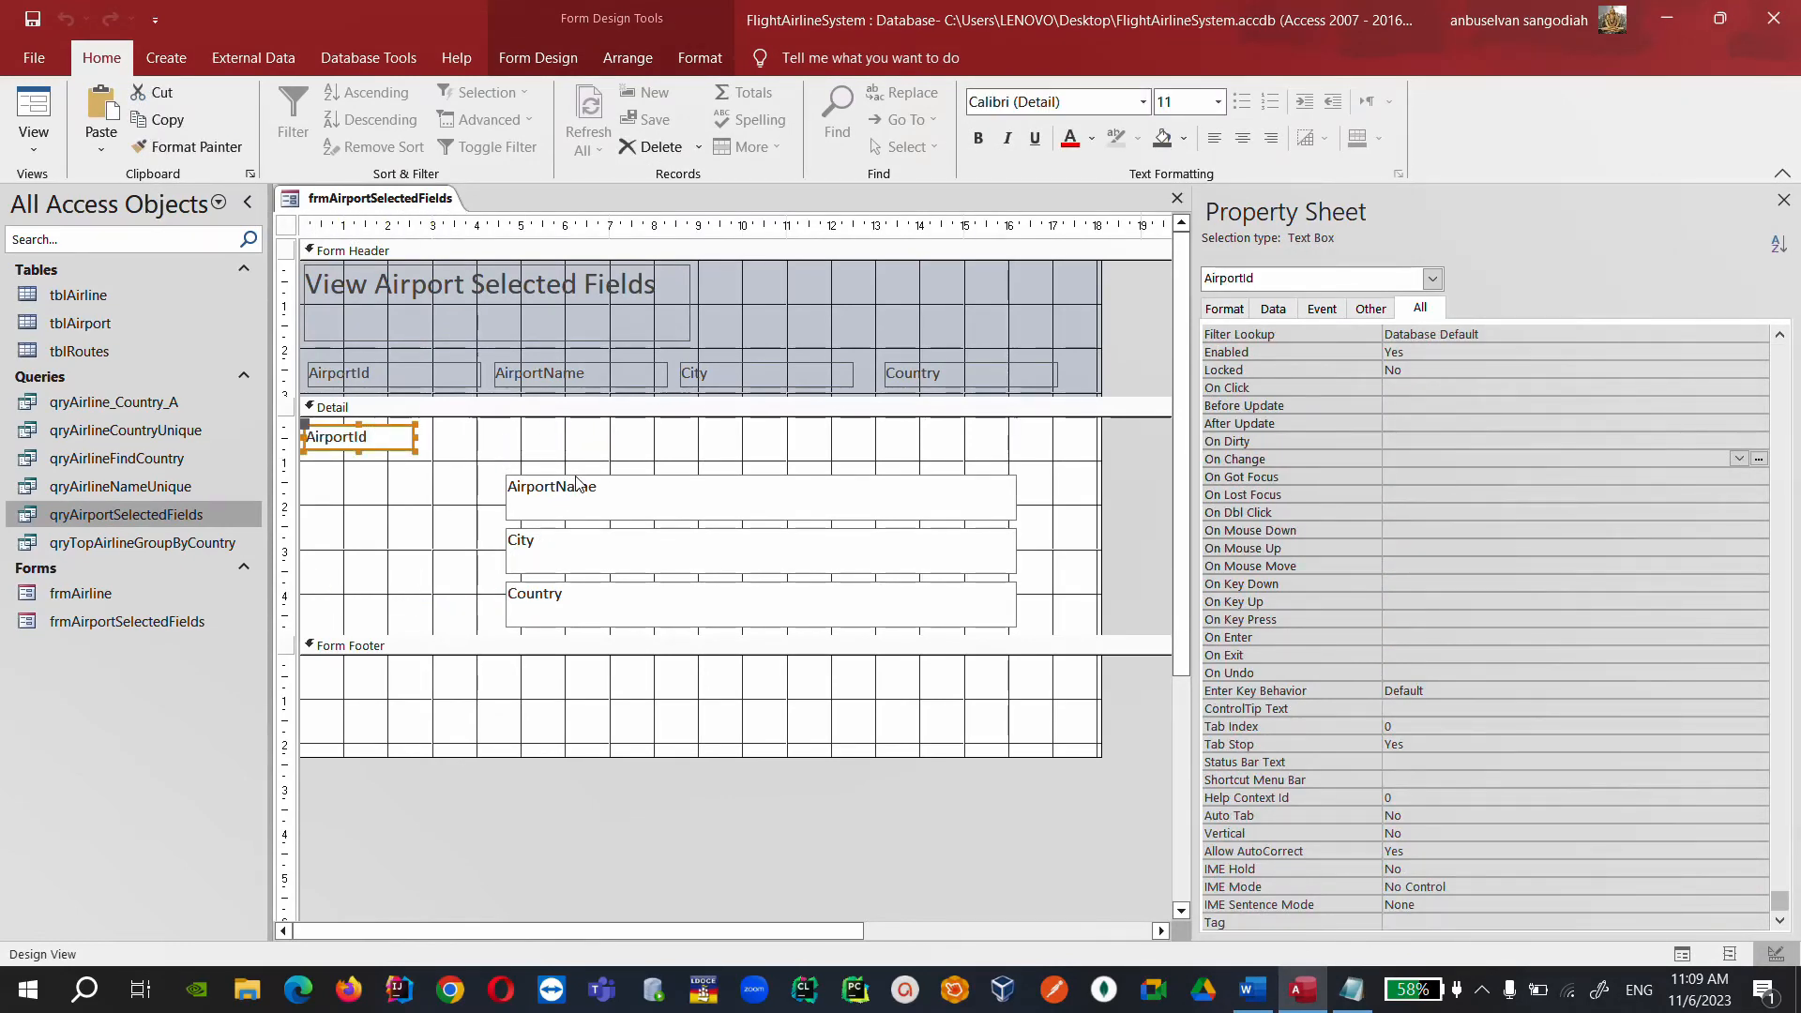
{"action": "left_click", "coordinate": [589, 480]}
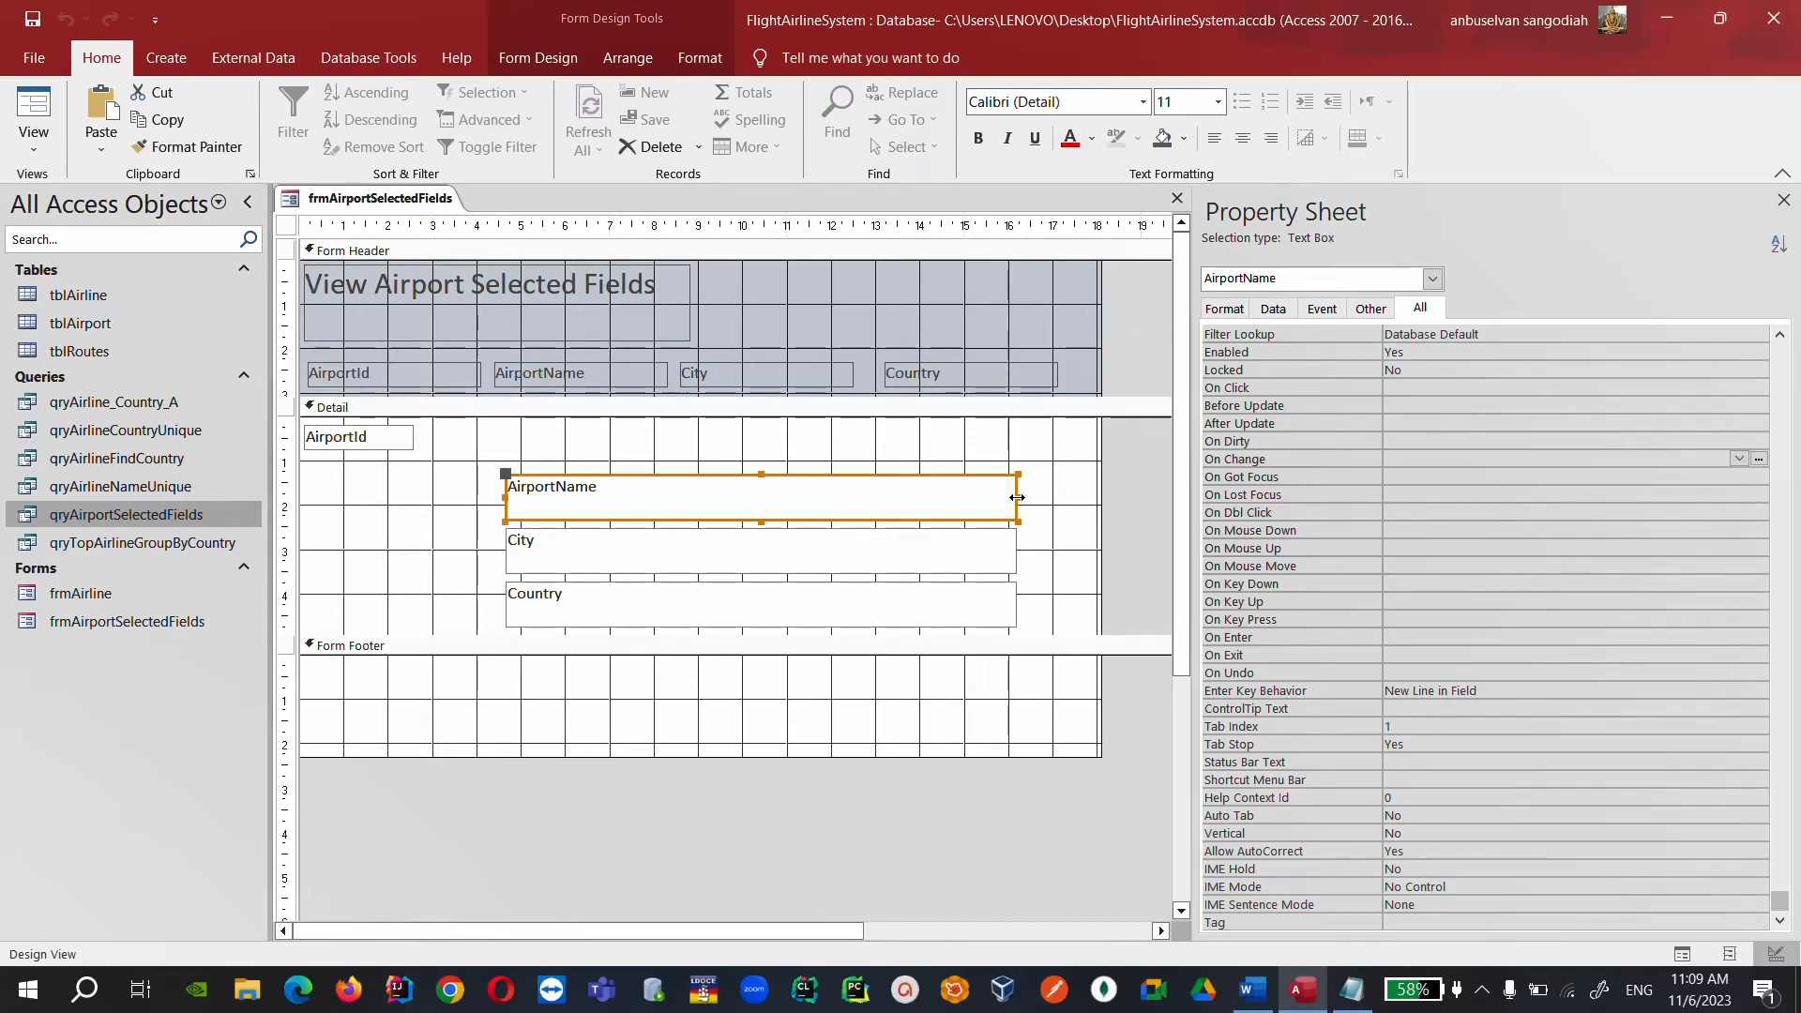
{"action": "left_click_drag", "start_coordinate": [1020, 510], "coordinate": [602, 425]}
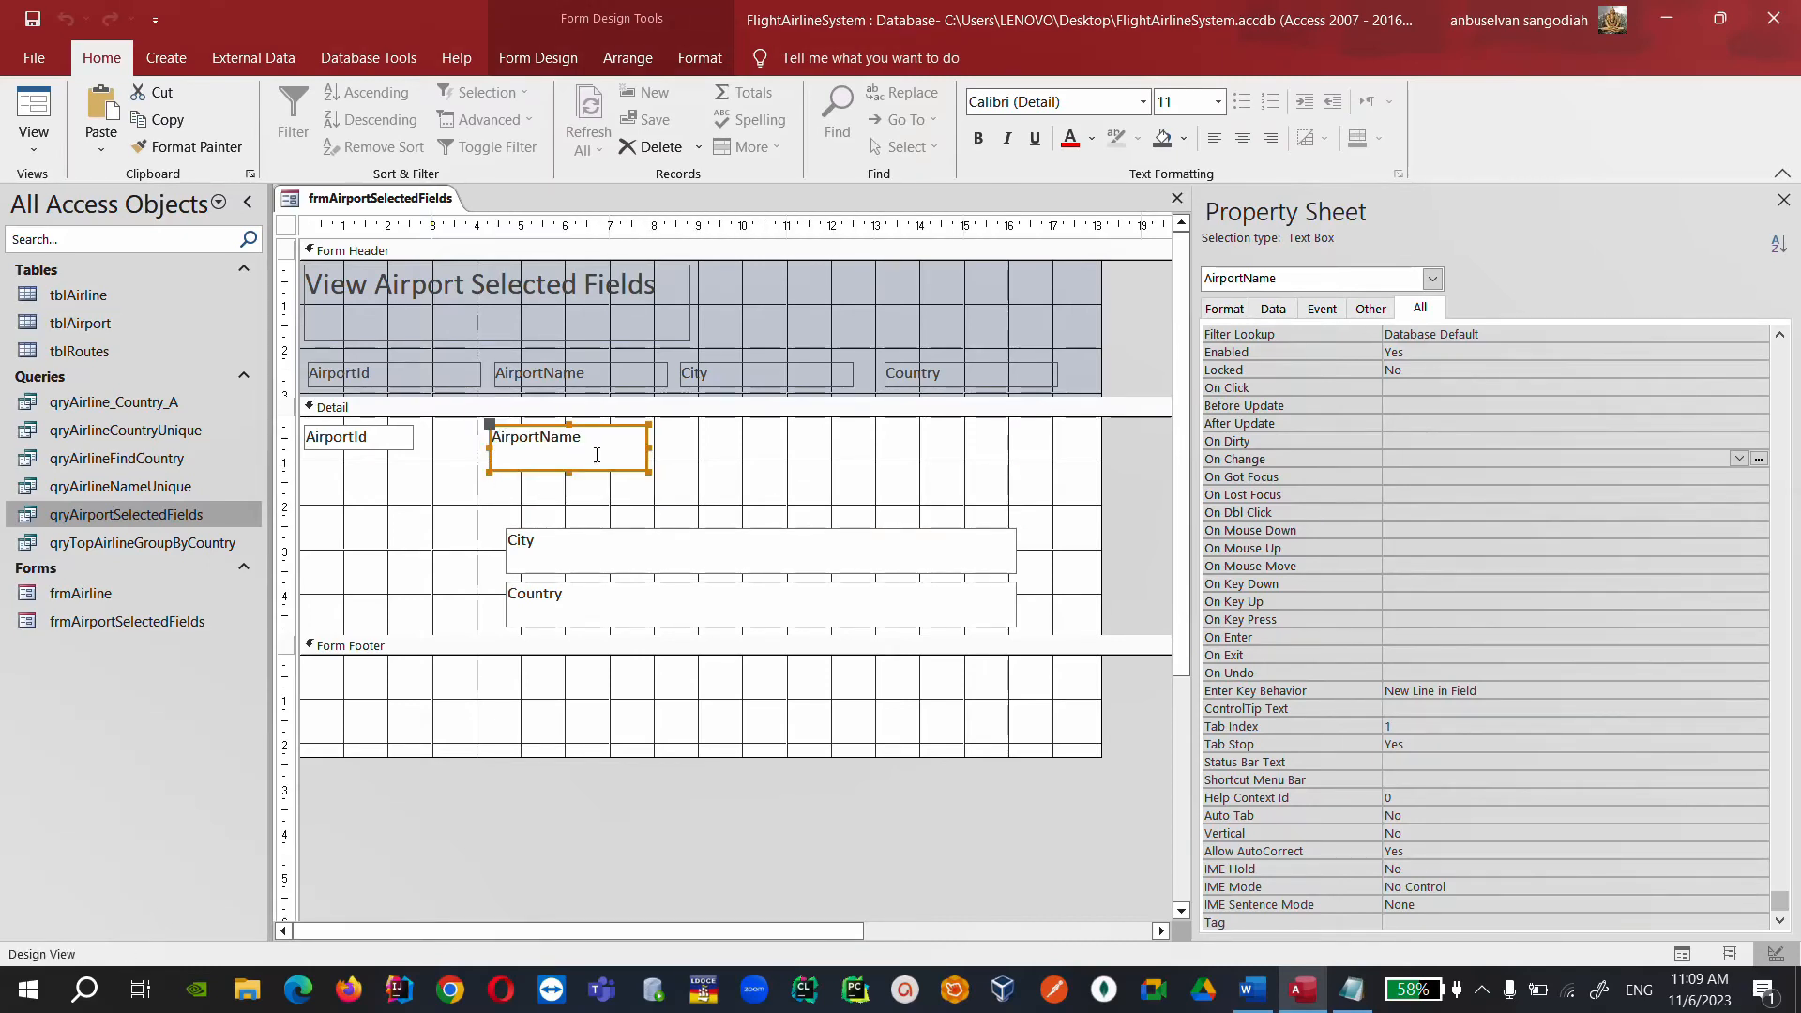
Shrink the City and Country text boxes and place them beneath their header labels at the top of Detail.
{"action": "left_click", "coordinate": [598, 535]}
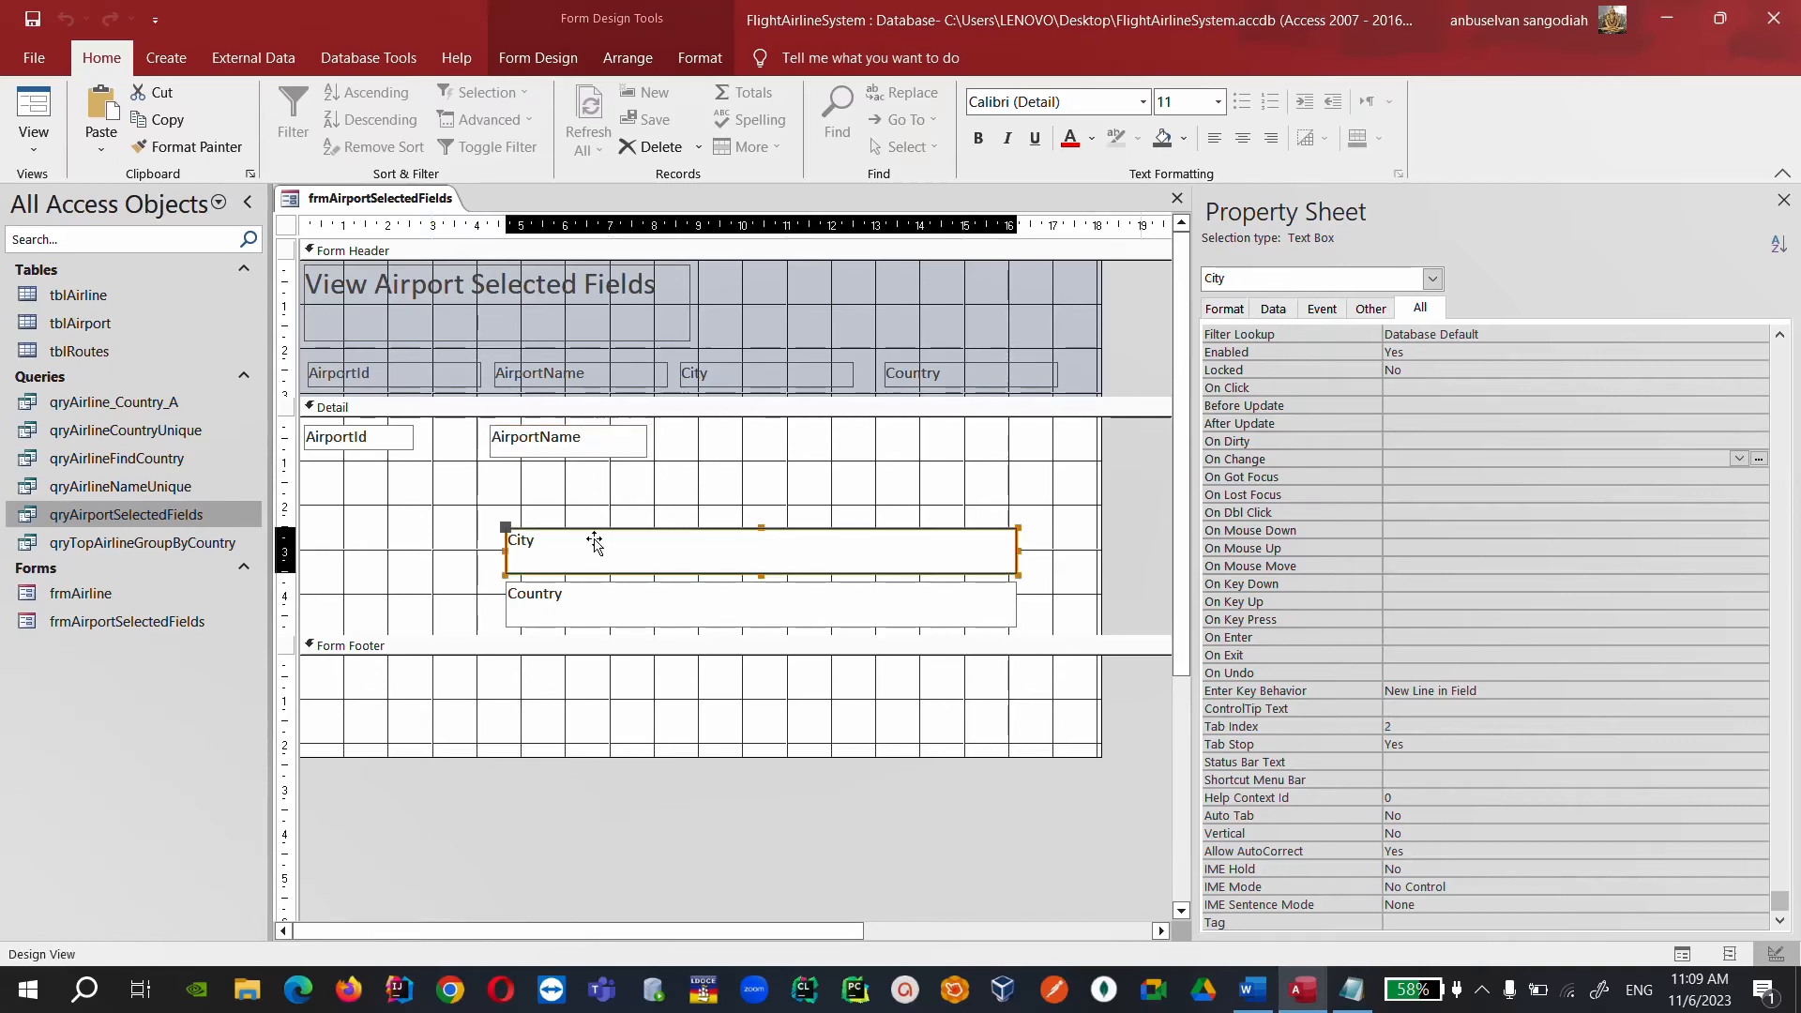
{"action": "left_click_drag", "start_coordinate": [600, 534], "coordinate": [695, 503]}
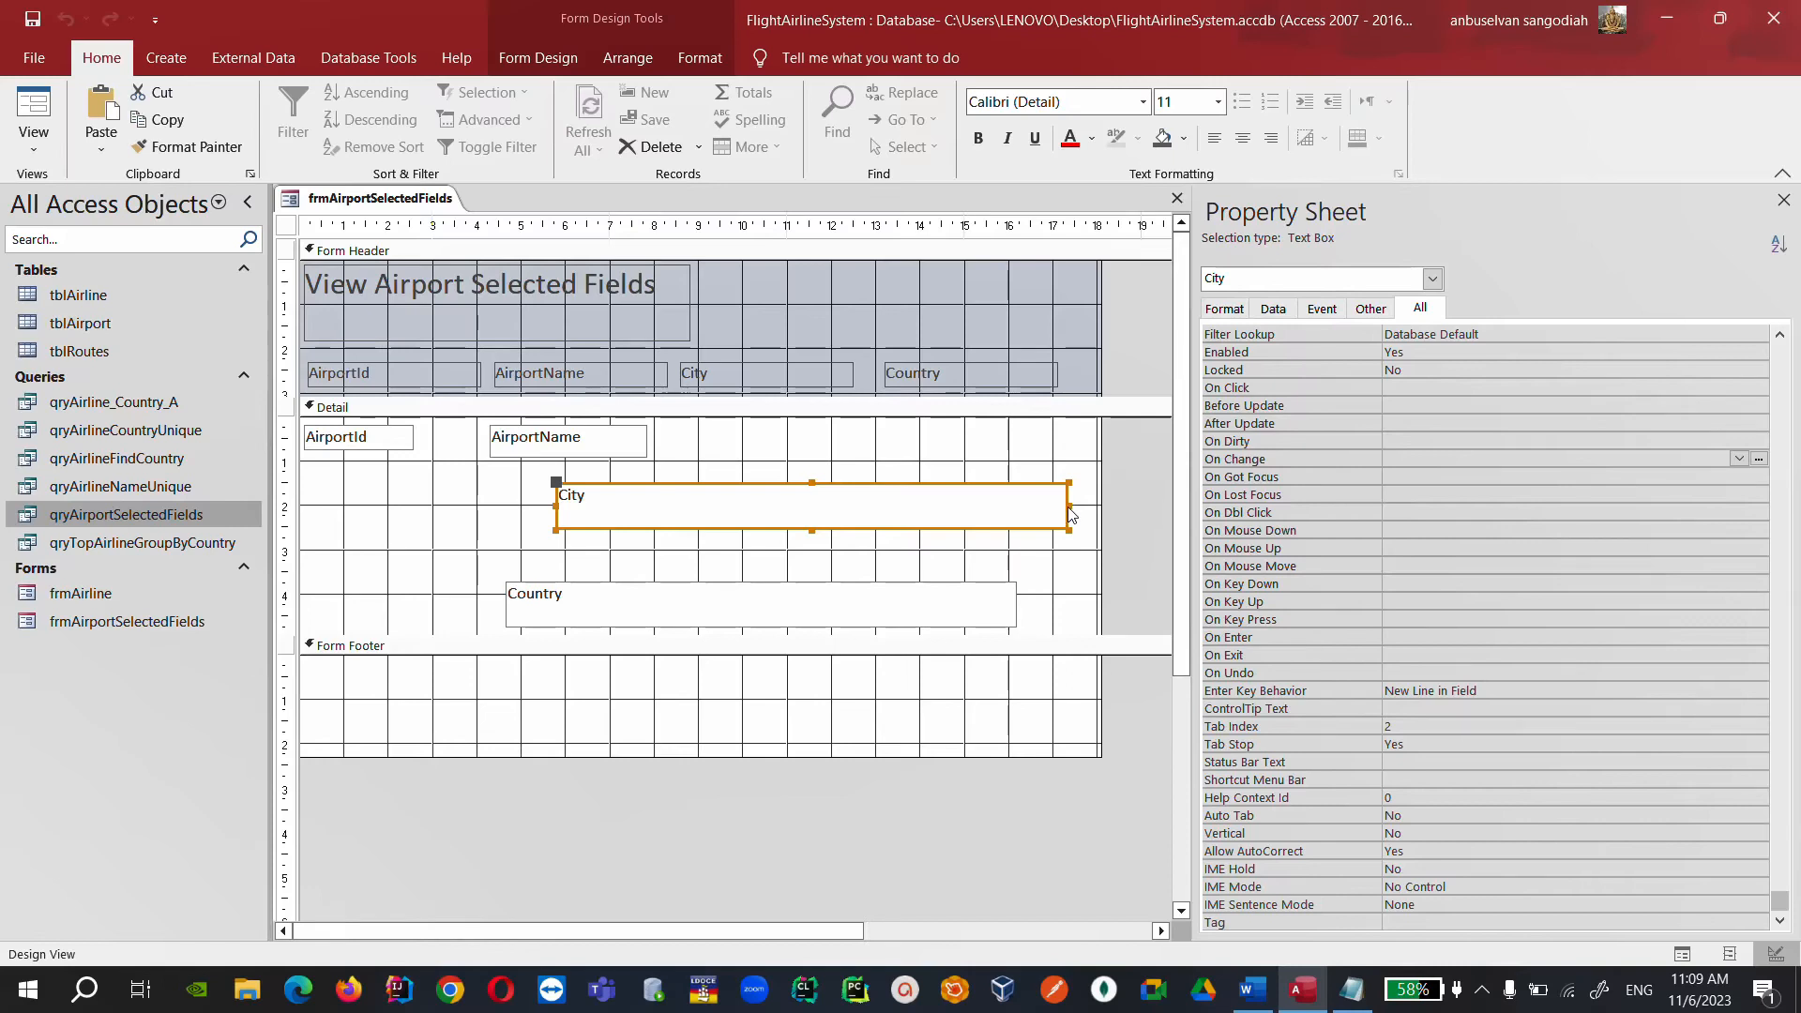
{"action": "left_click_drag", "start_coordinate": [1072, 511], "coordinate": [715, 518]}
{"action": "left_click_drag", "start_coordinate": [1071, 511], "coordinate": [790, 423]}
{"action": "left_click", "coordinate": [695, 587]}
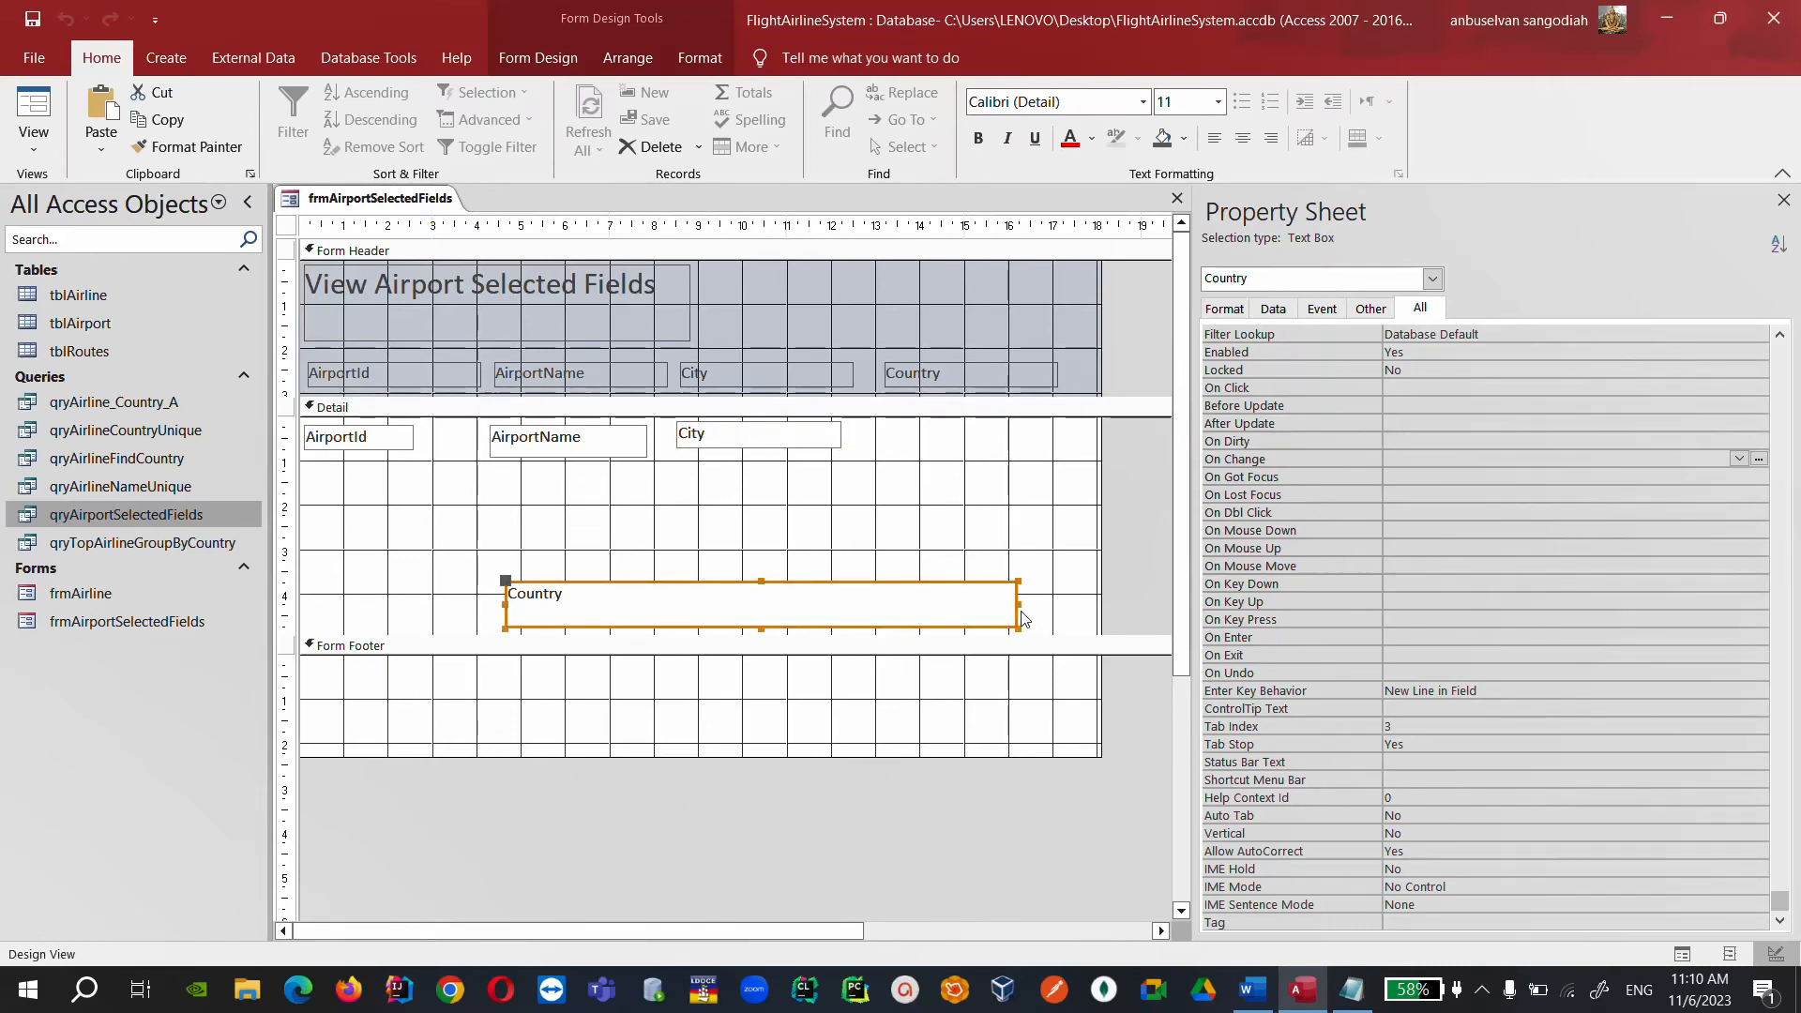
{"action": "left_click_drag", "start_coordinate": [1018, 610], "coordinate": [1064, 439]}
{"action": "left_click", "coordinate": [406, 442]}
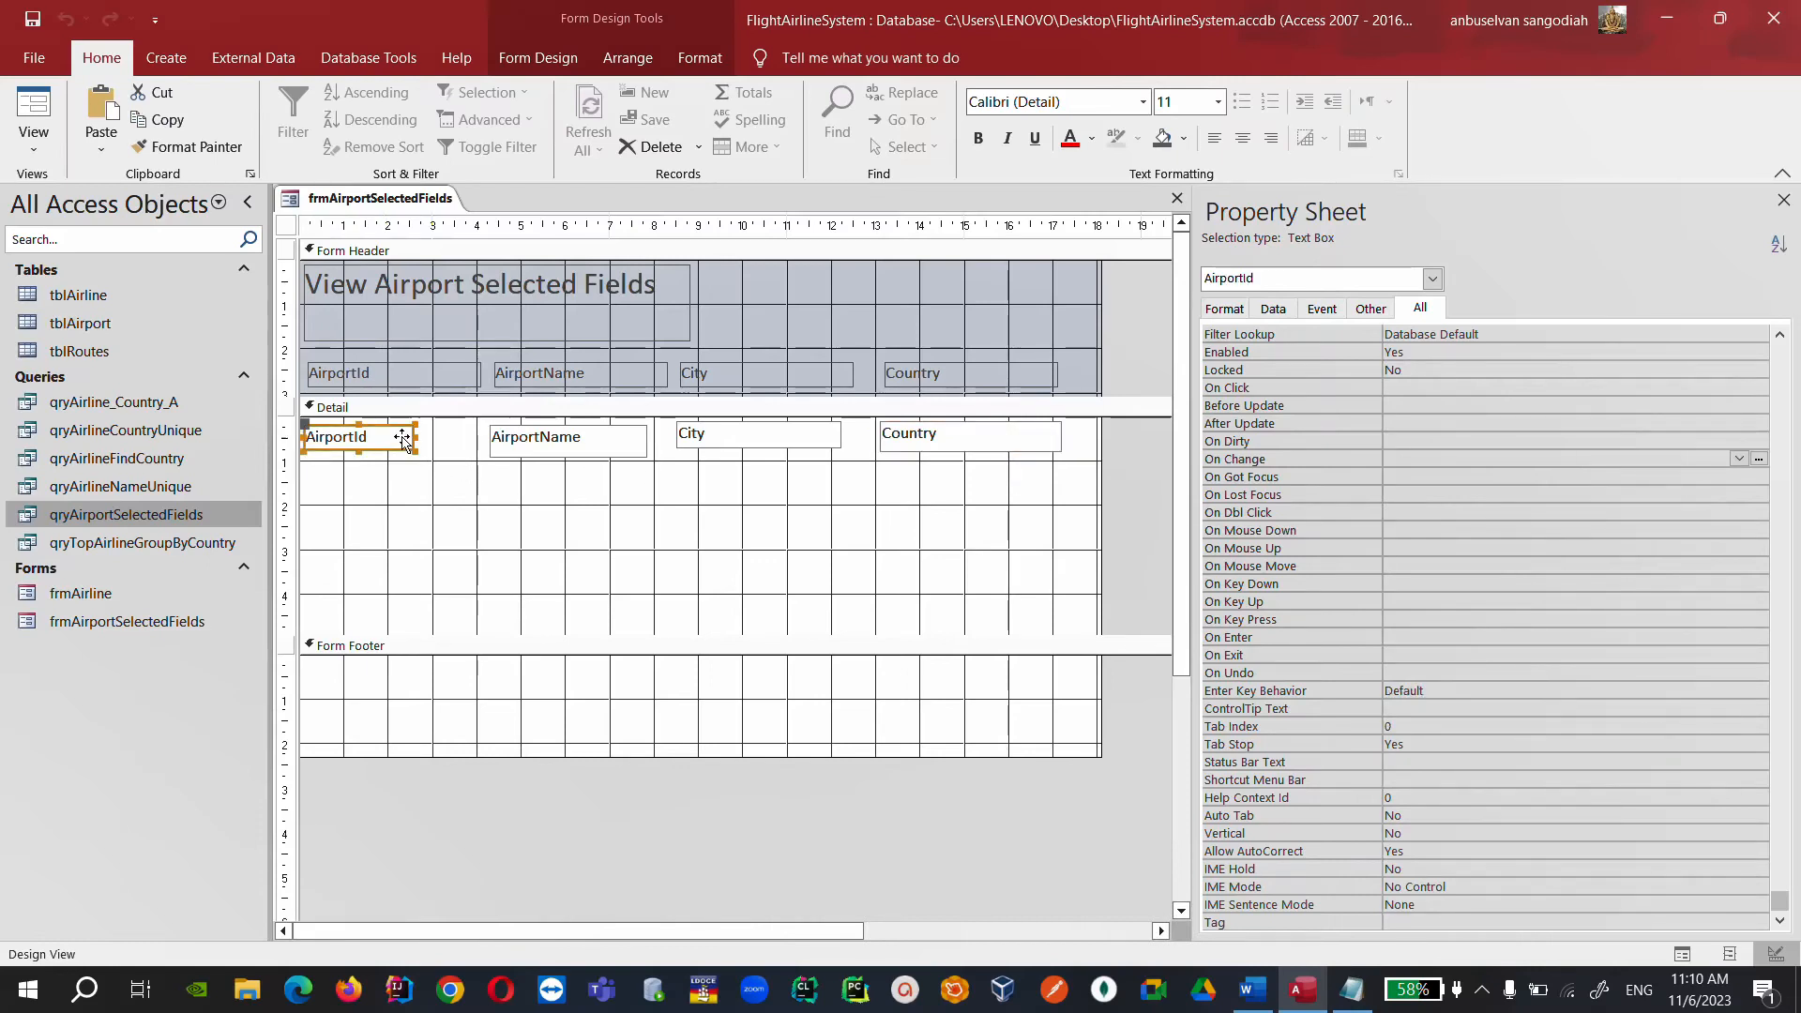
{"action": "left_click", "coordinate": [498, 445]}
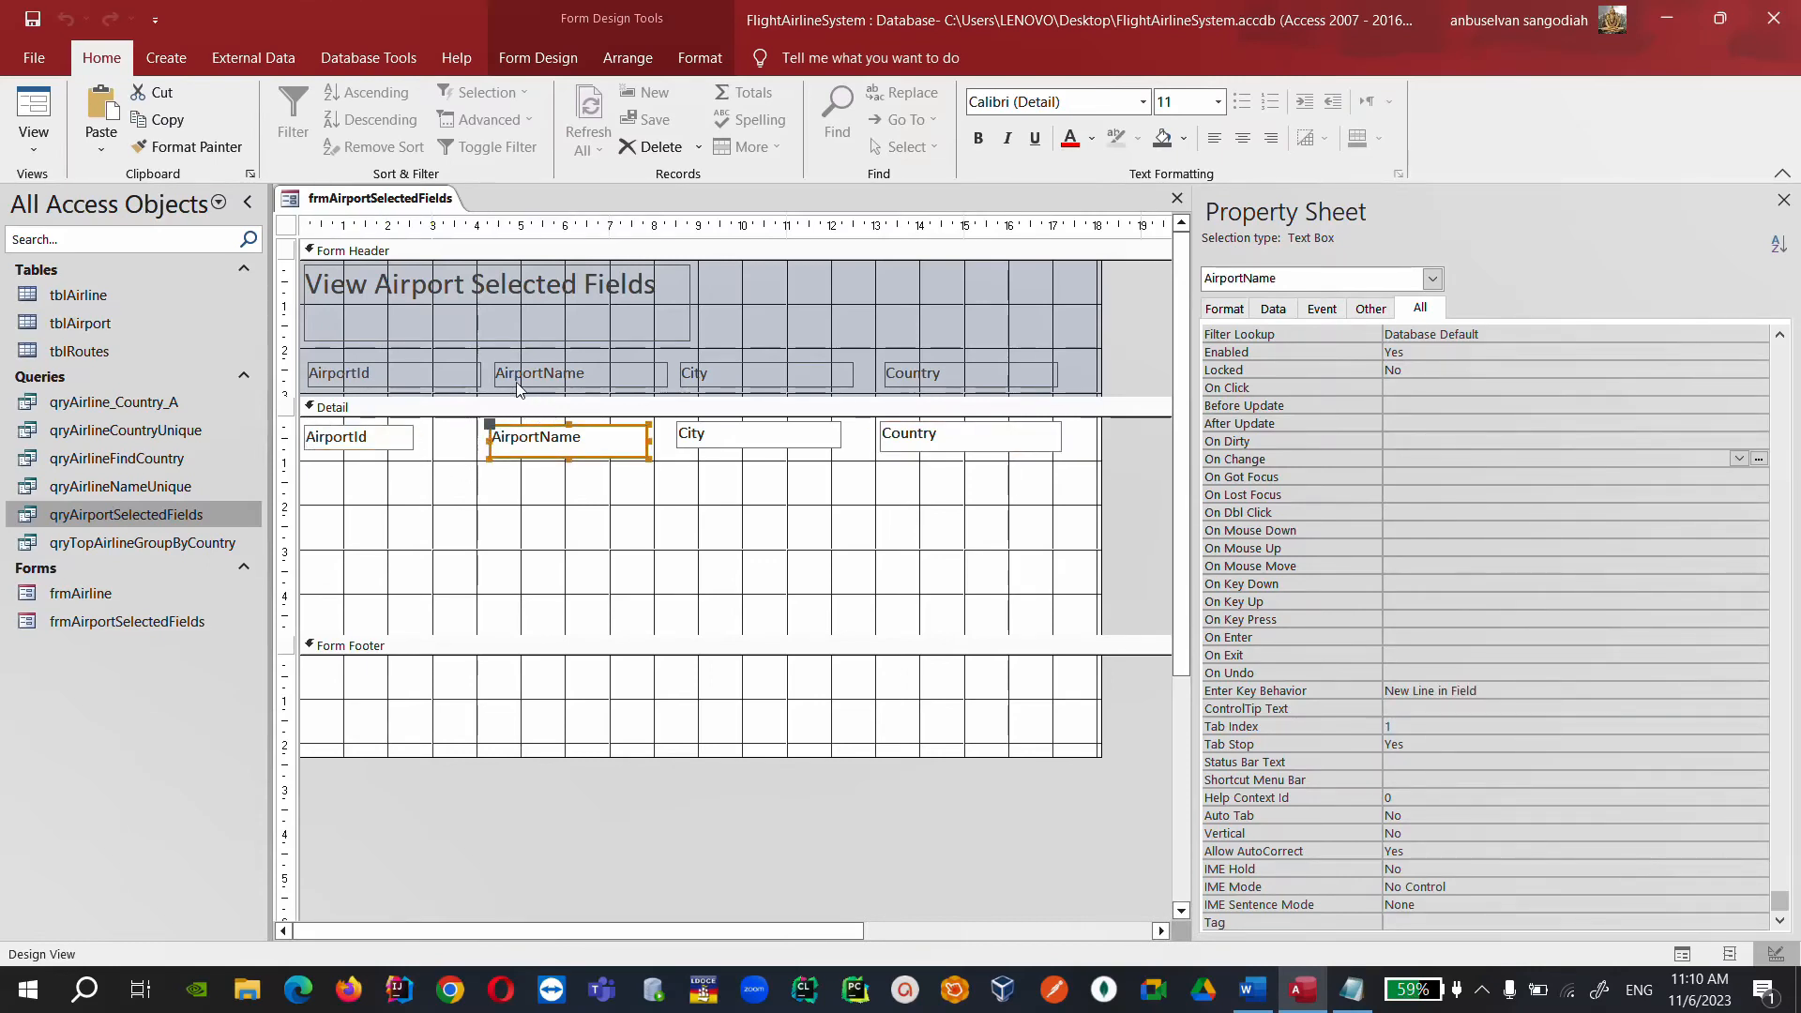
{"action": "left_click", "coordinate": [380, 439]}
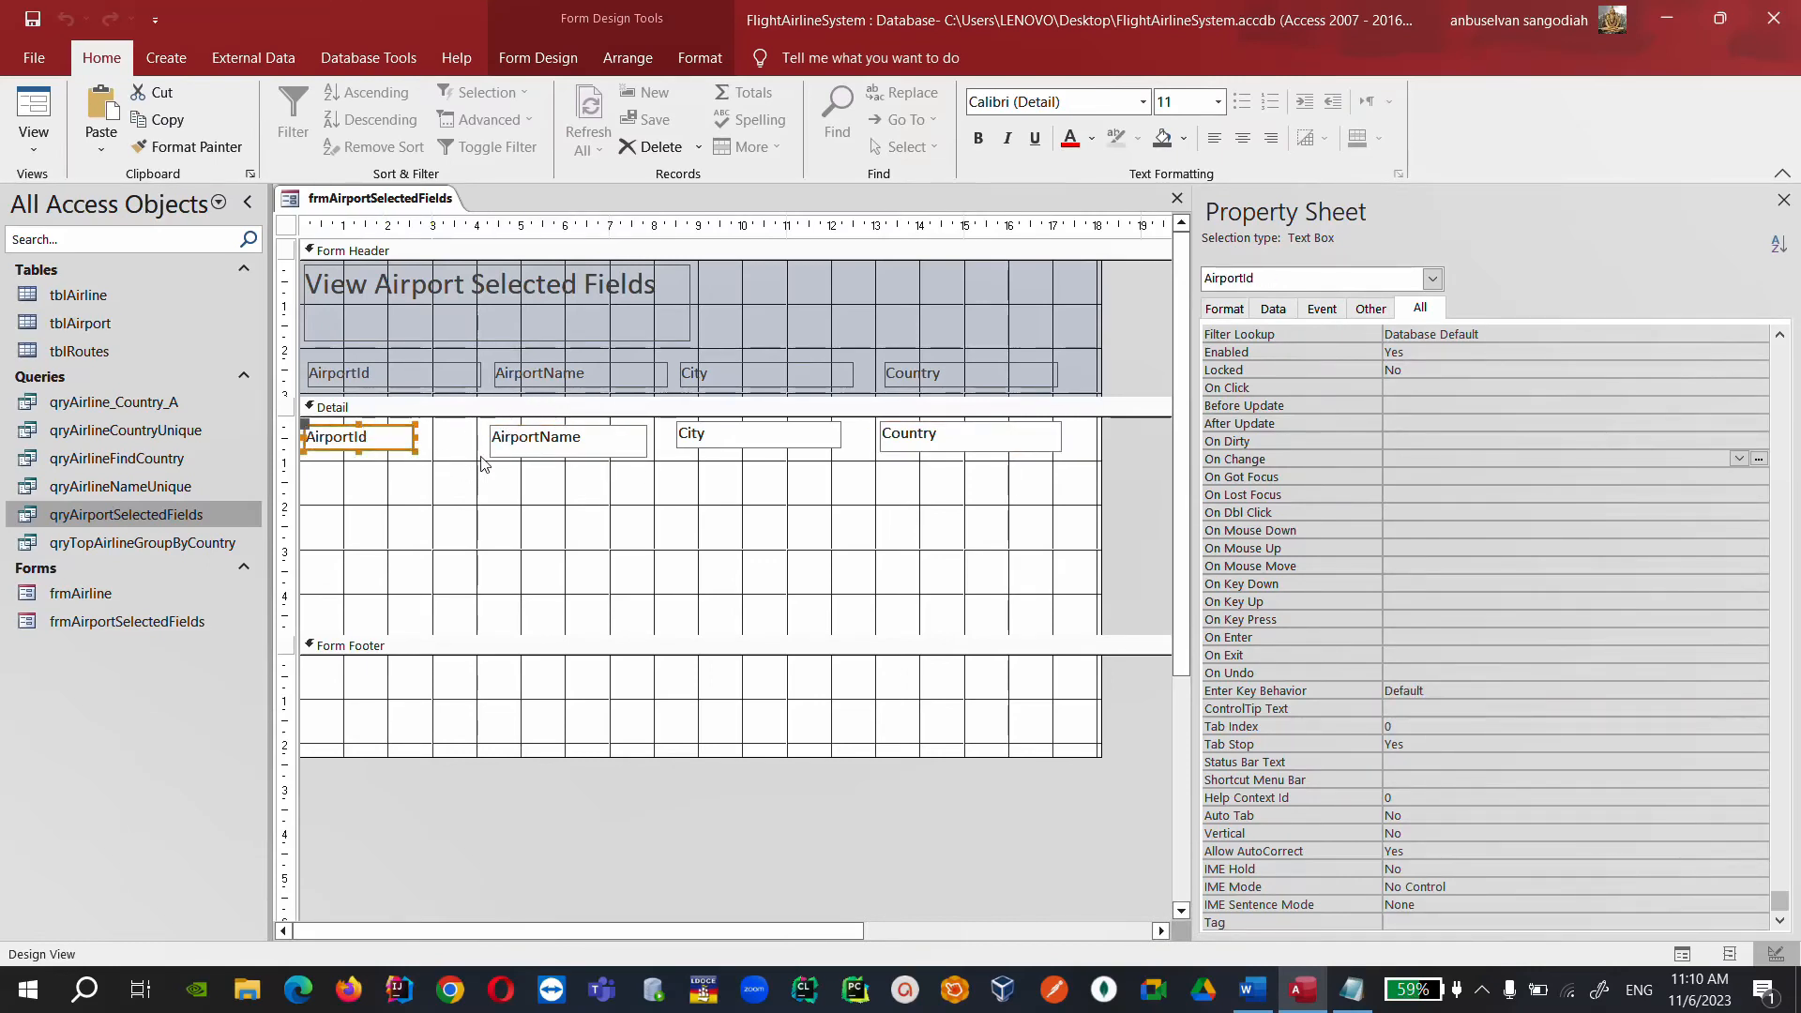
{"action": "left_click", "coordinate": [526, 449], "text": "shift"}
{"action": "left_click", "coordinate": [837, 444], "text": "shift"}
{"action": "left_click", "coordinate": [929, 380]}
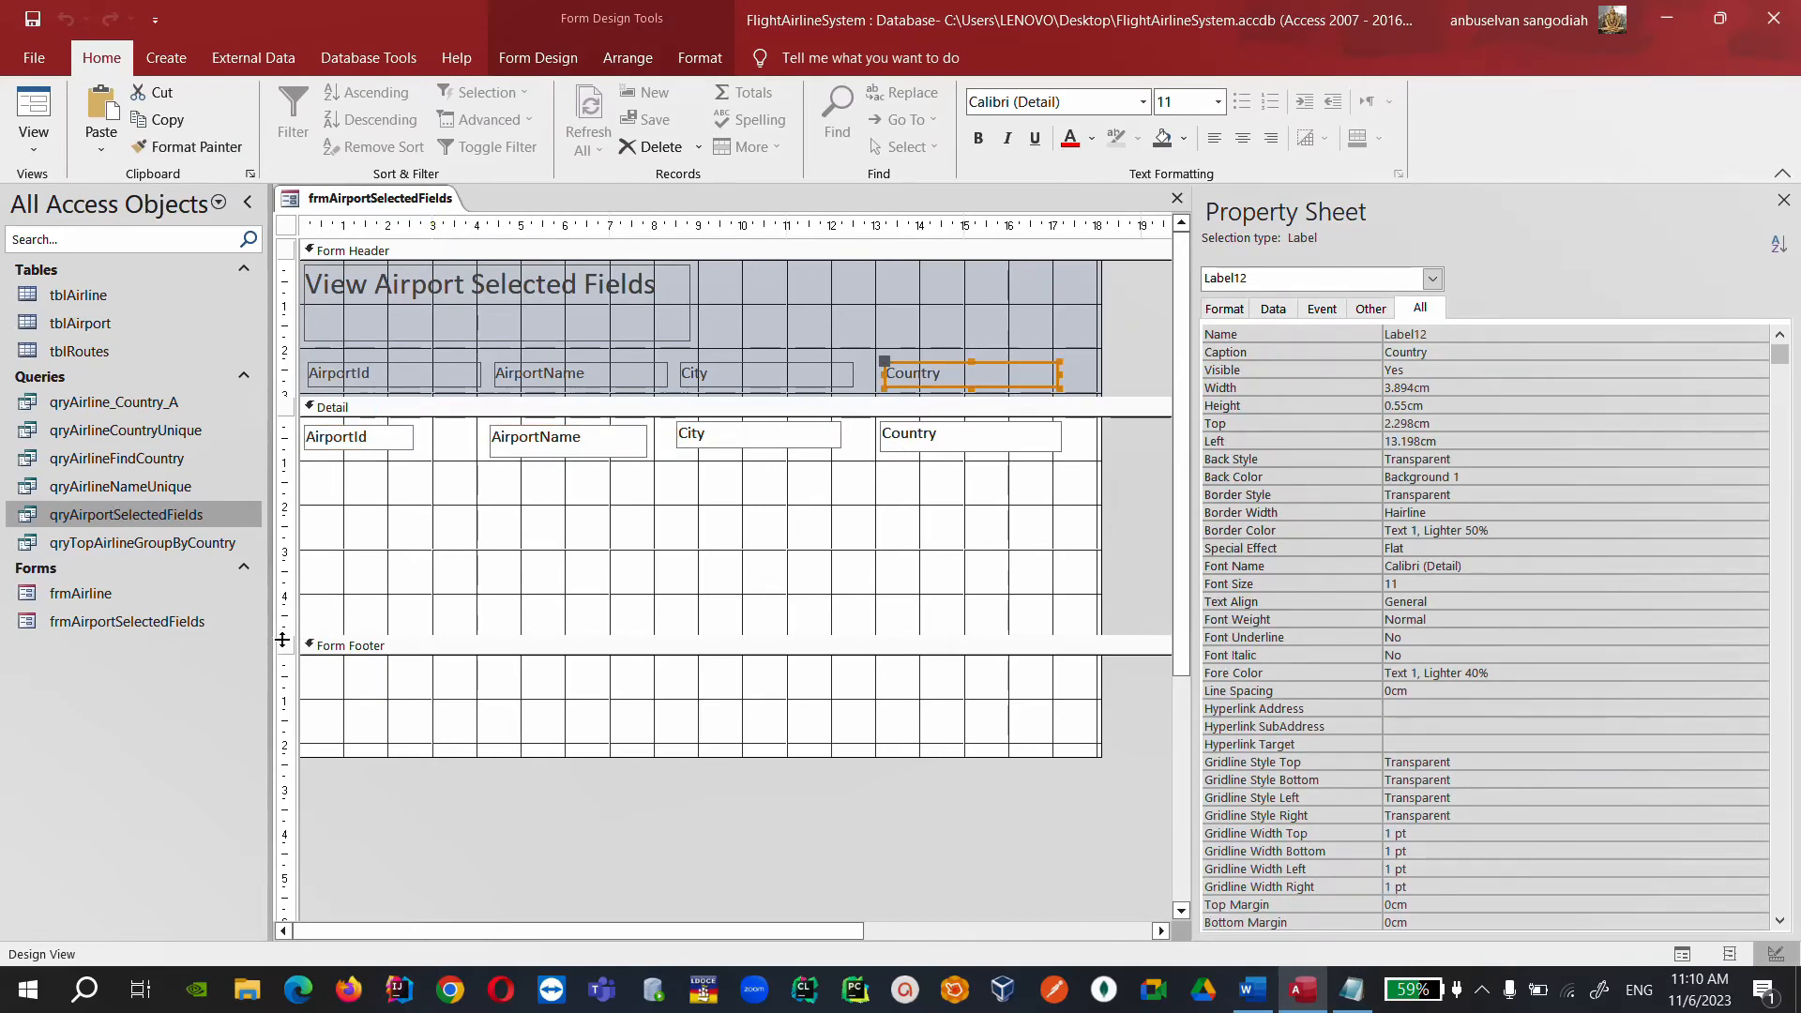
Shorten the Detail section to just below its text boxes and reduce the title label's height to about 1.07 cm.
{"action": "left_click_drag", "start_coordinate": [282, 639], "coordinate": [287, 475]}
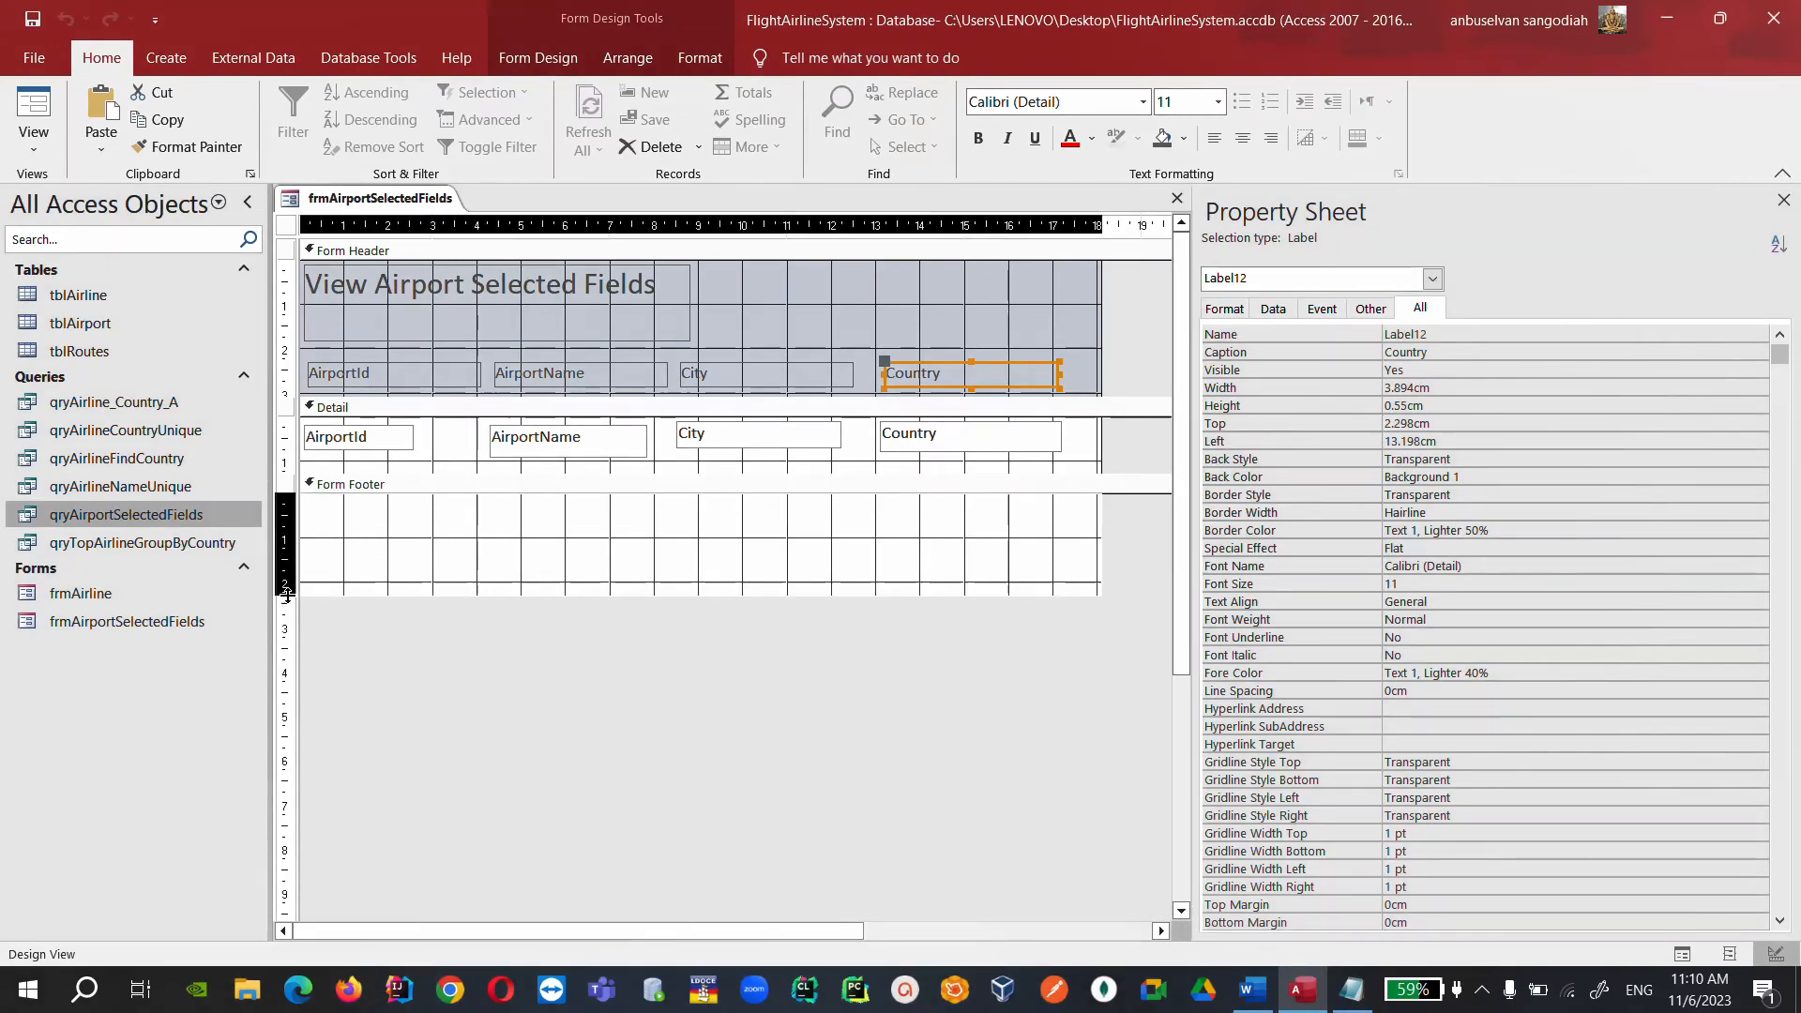
{"action": "left_click", "coordinate": [637, 348]}
{"action": "left_click_drag", "start_coordinate": [499, 344], "coordinate": [546, 317]}
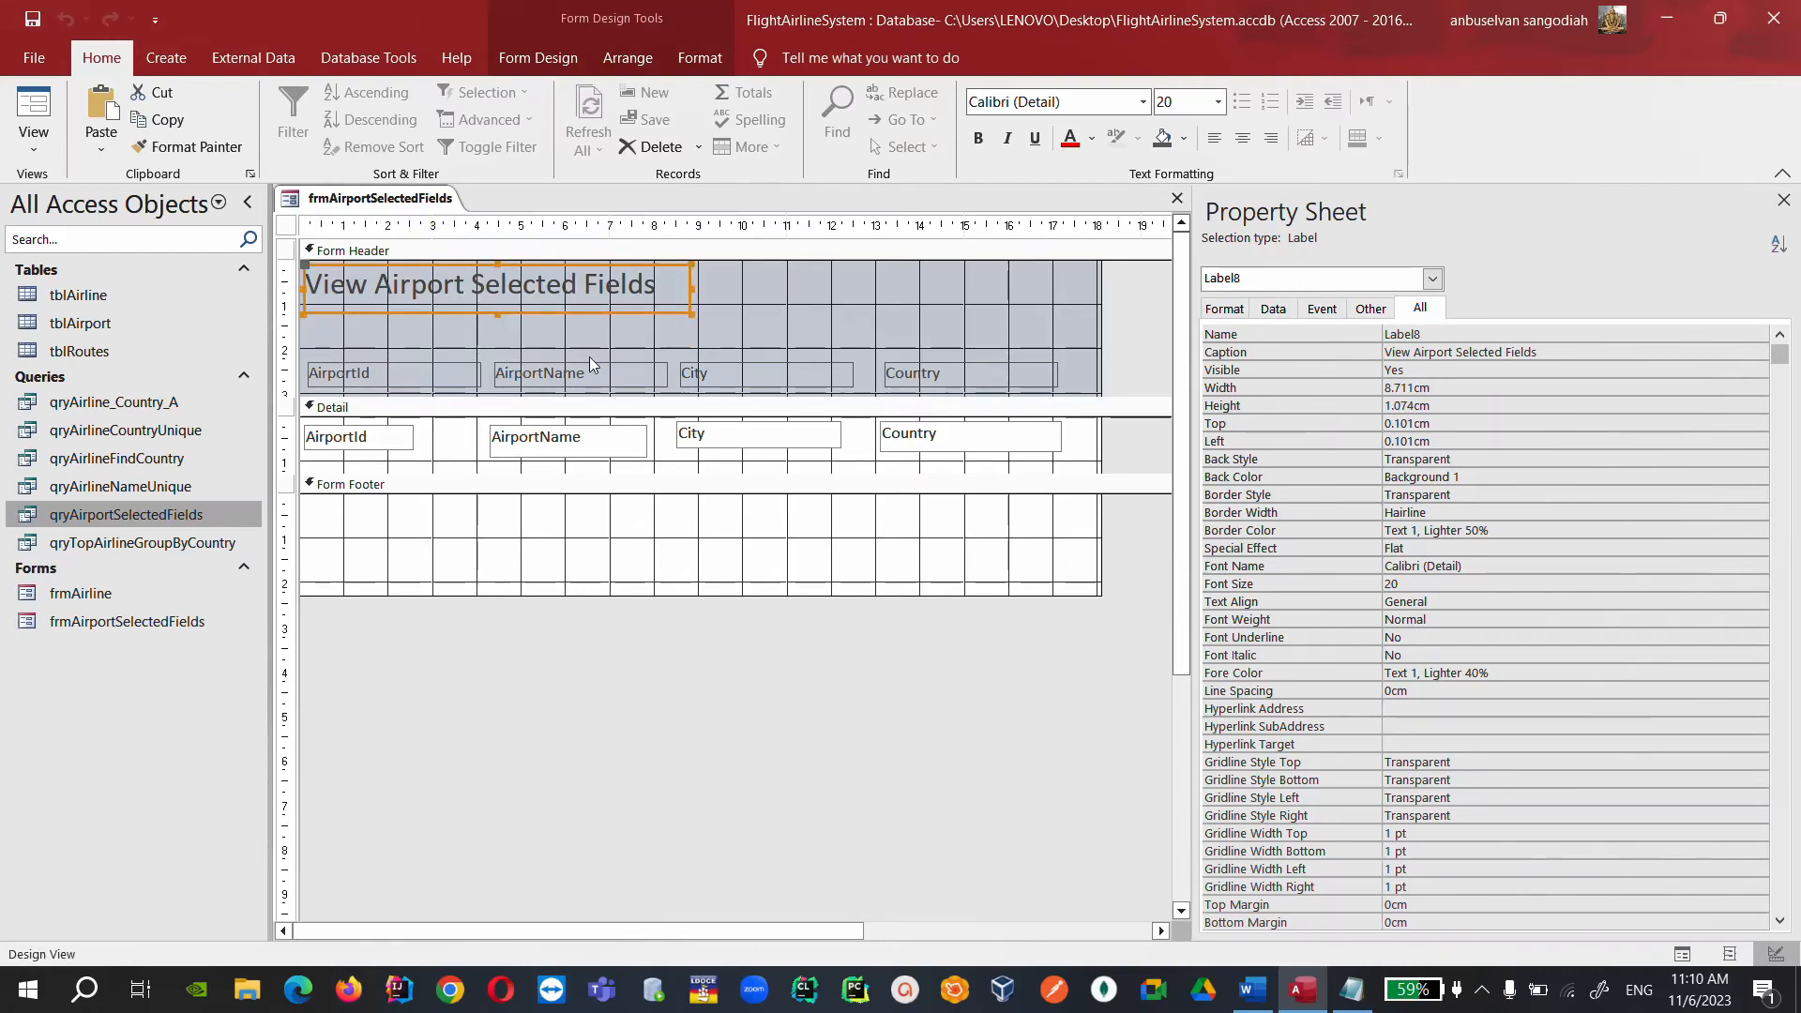
Add an unbound text box in the form header just after the View Airport Selected Fields title.
{"action": "left_click", "coordinate": [262, 60]}
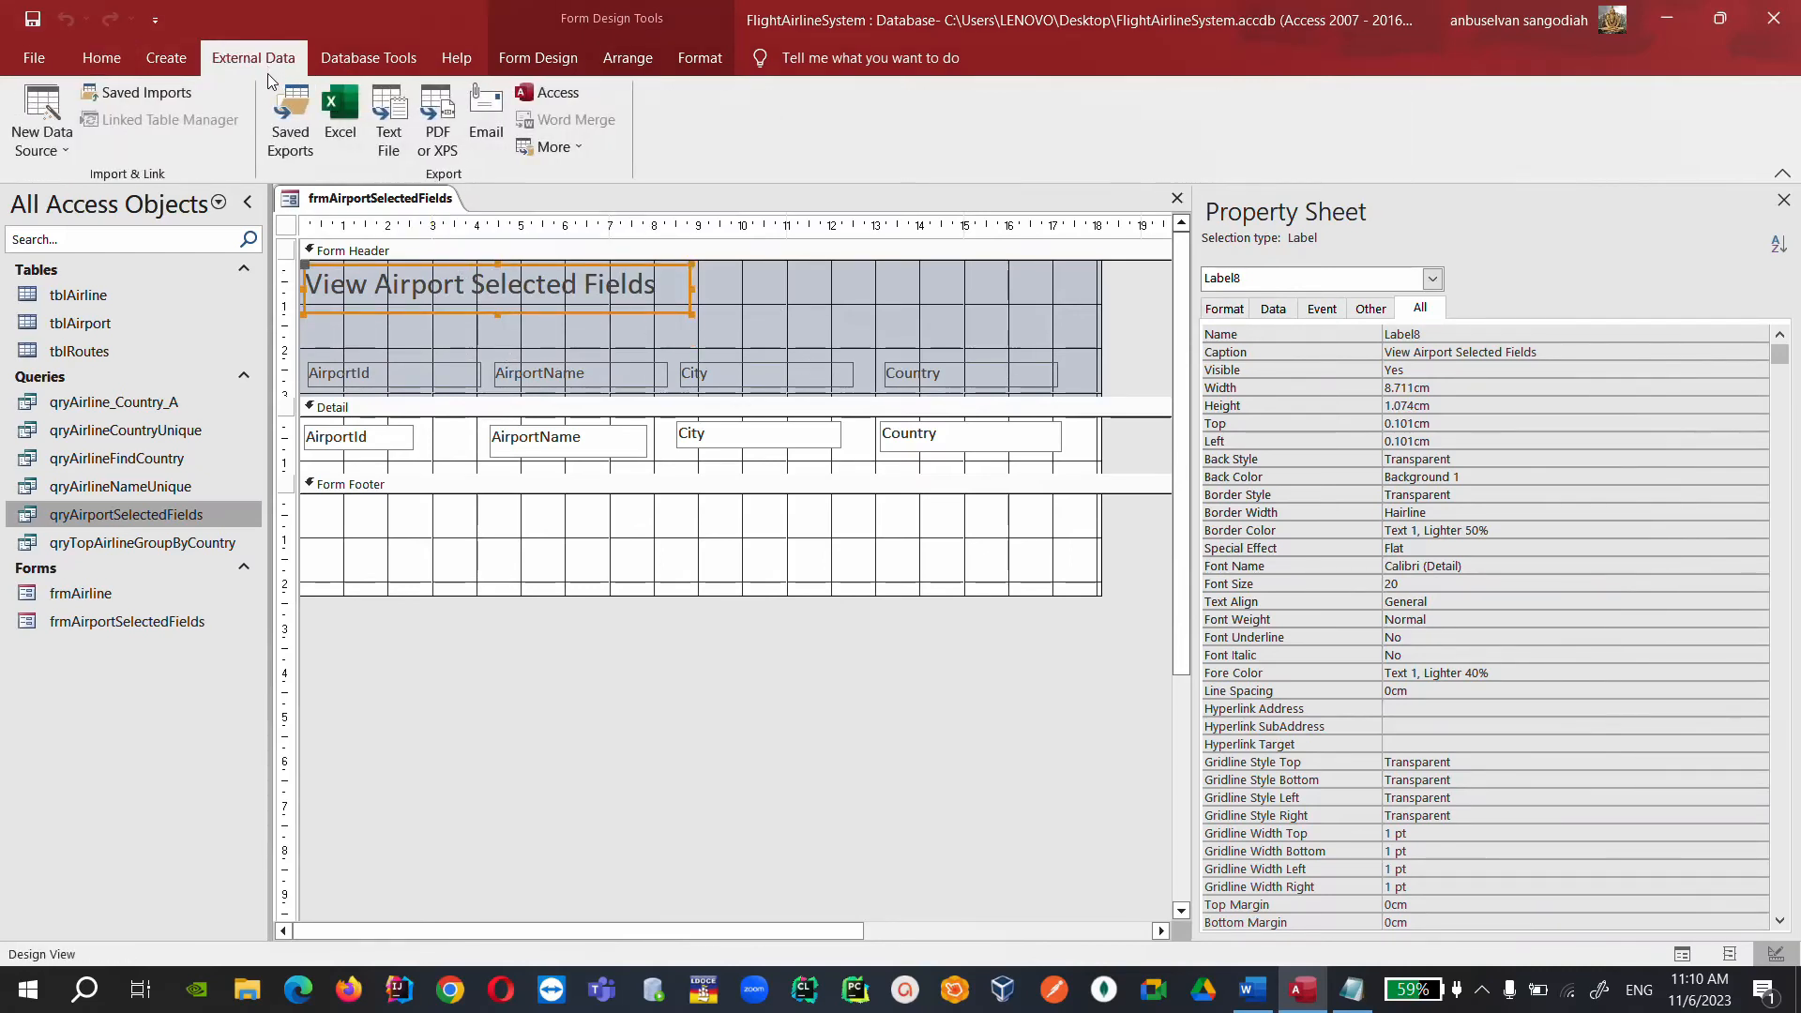
{"action": "left_click", "coordinate": [700, 58]}
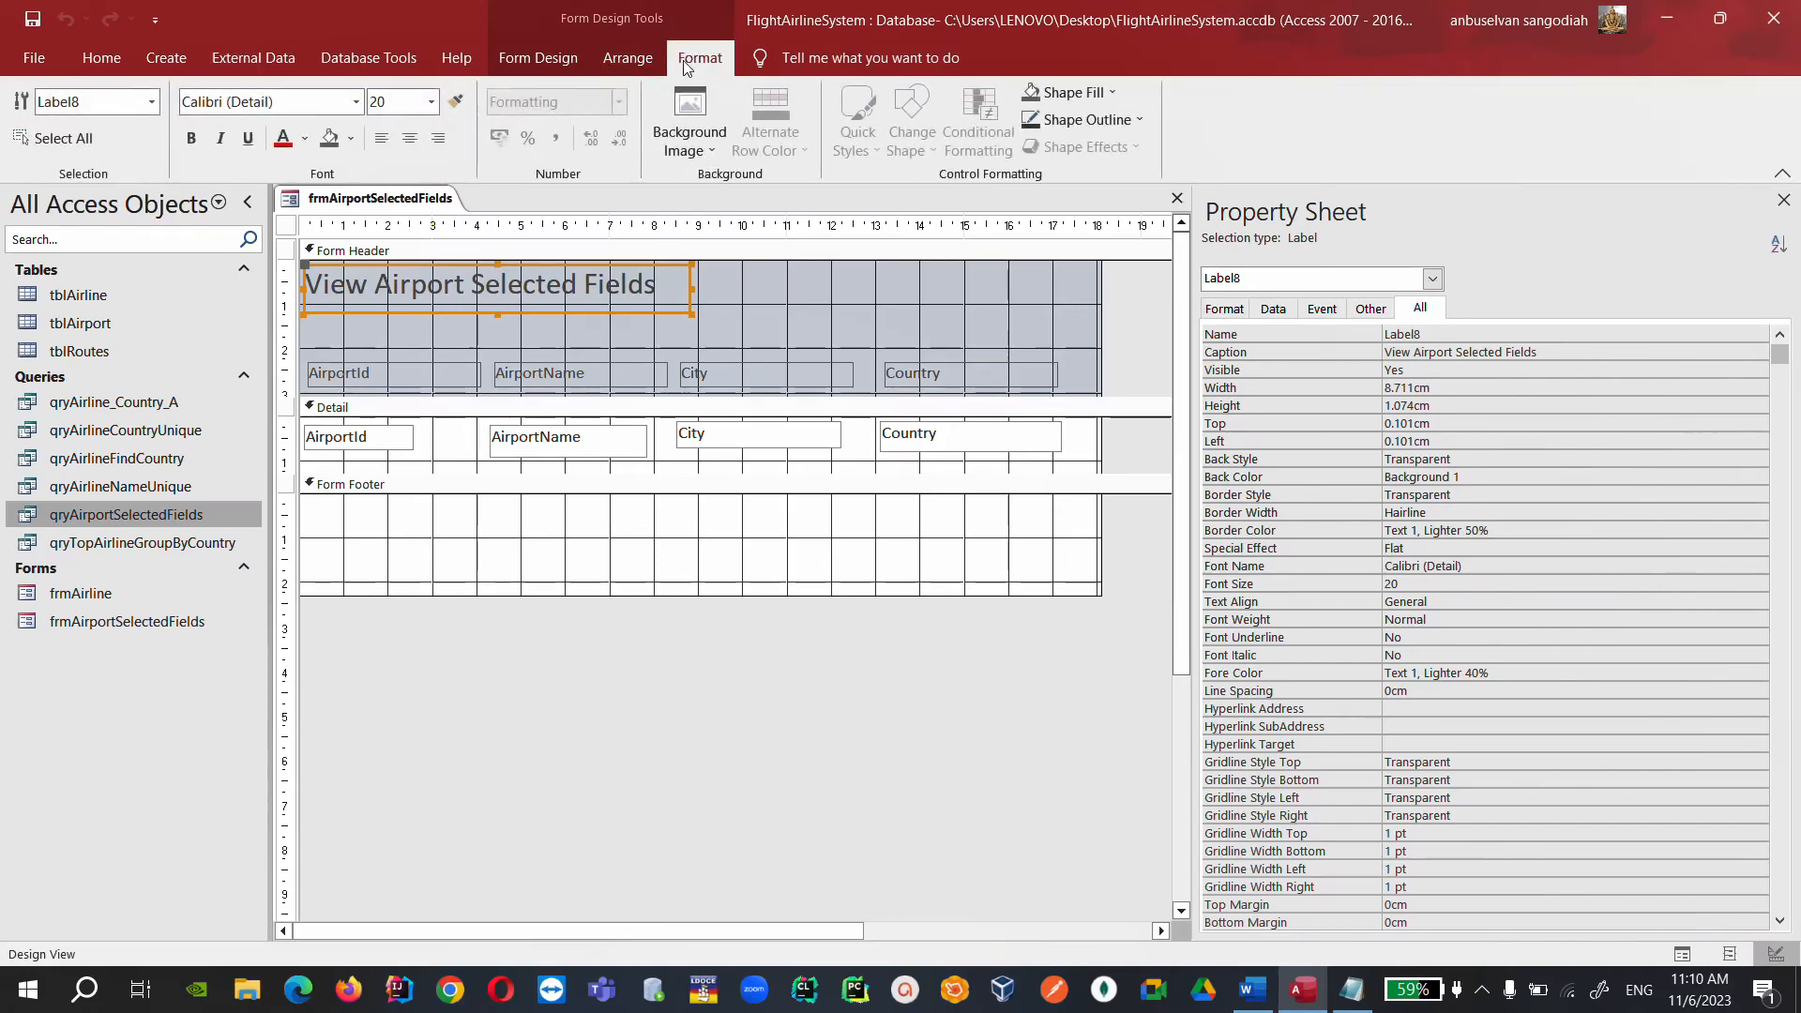
{"action": "left_click", "coordinate": [627, 58]}
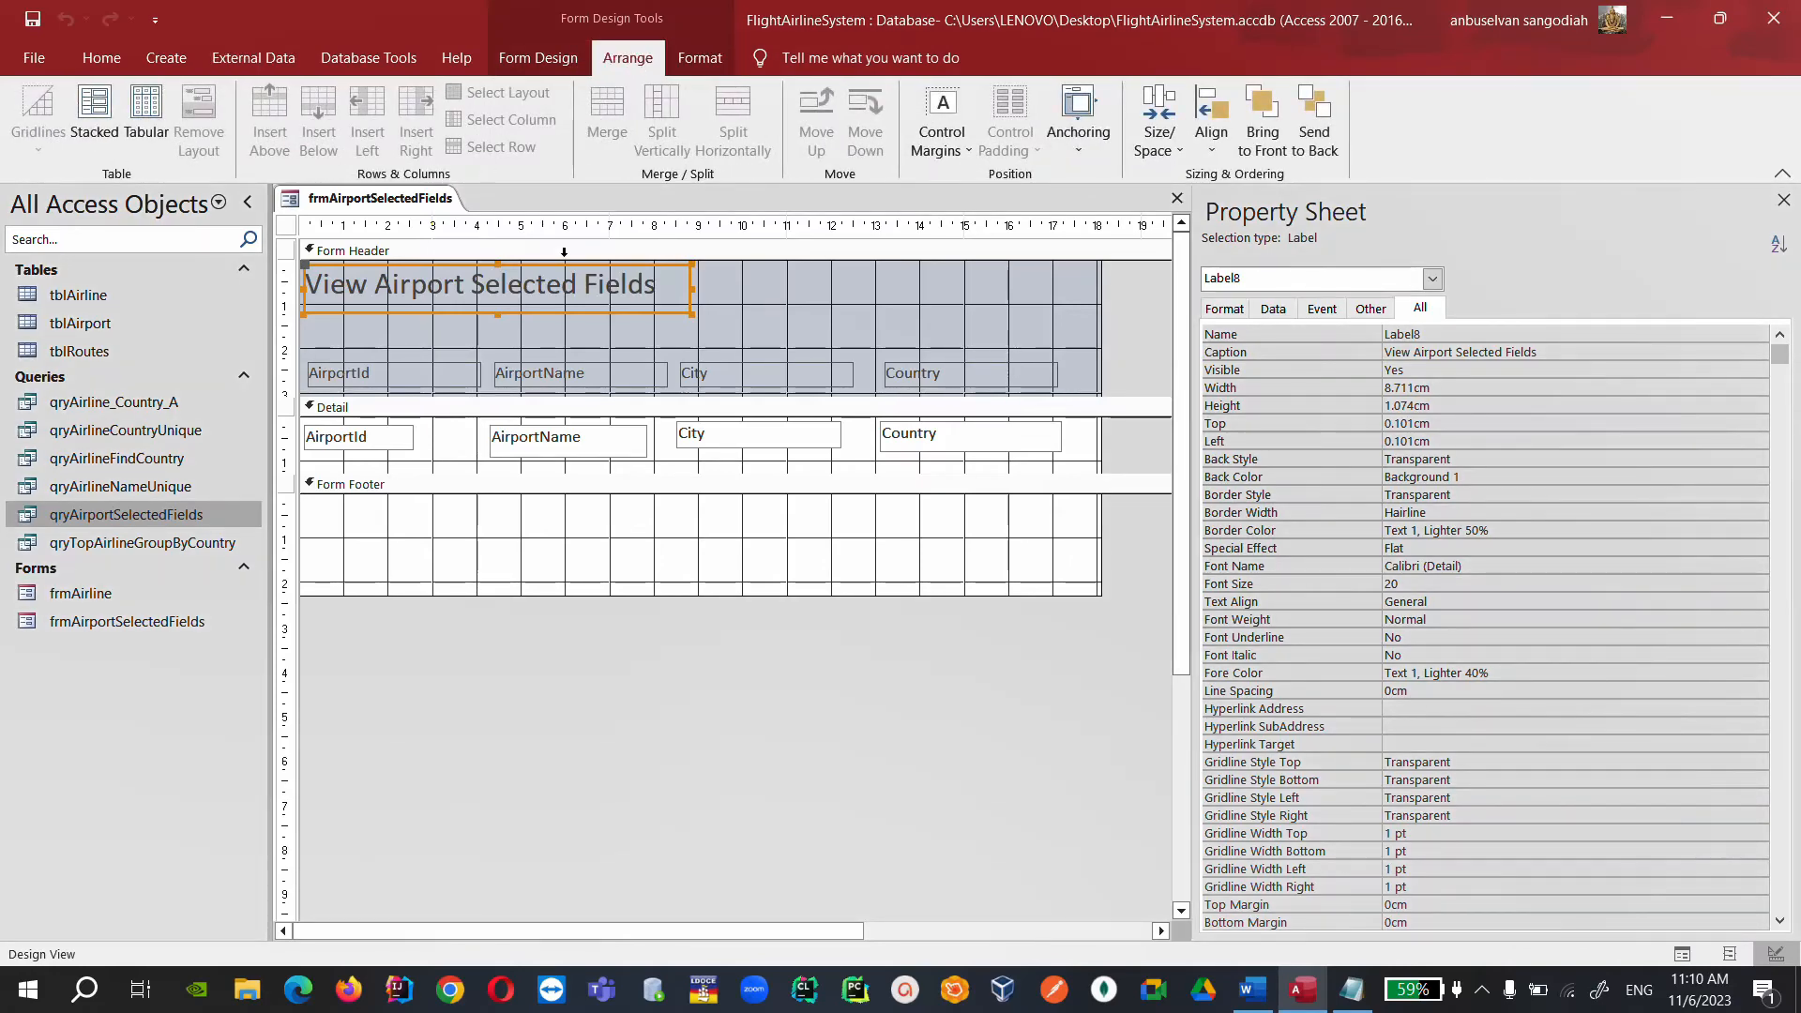
{"action": "left_click", "coordinate": [812, 317]}
{"action": "left_click", "coordinate": [537, 58]}
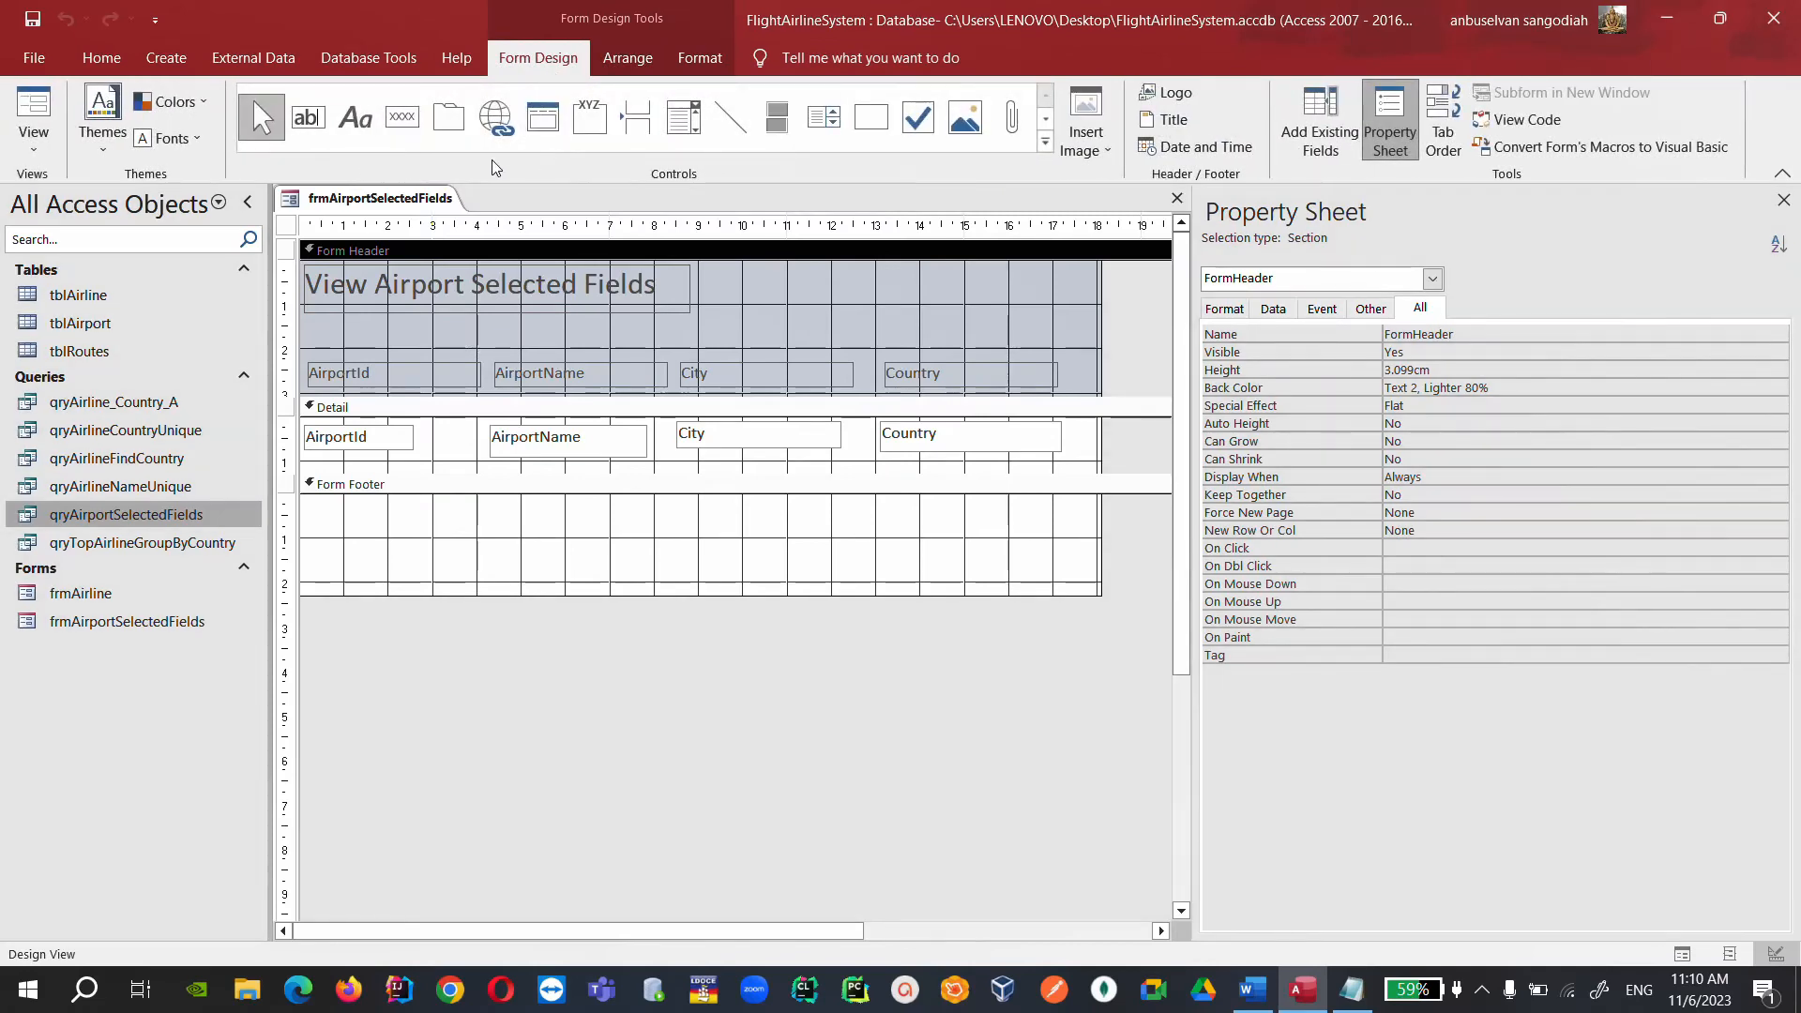
{"action": "left_click", "coordinate": [308, 117]}
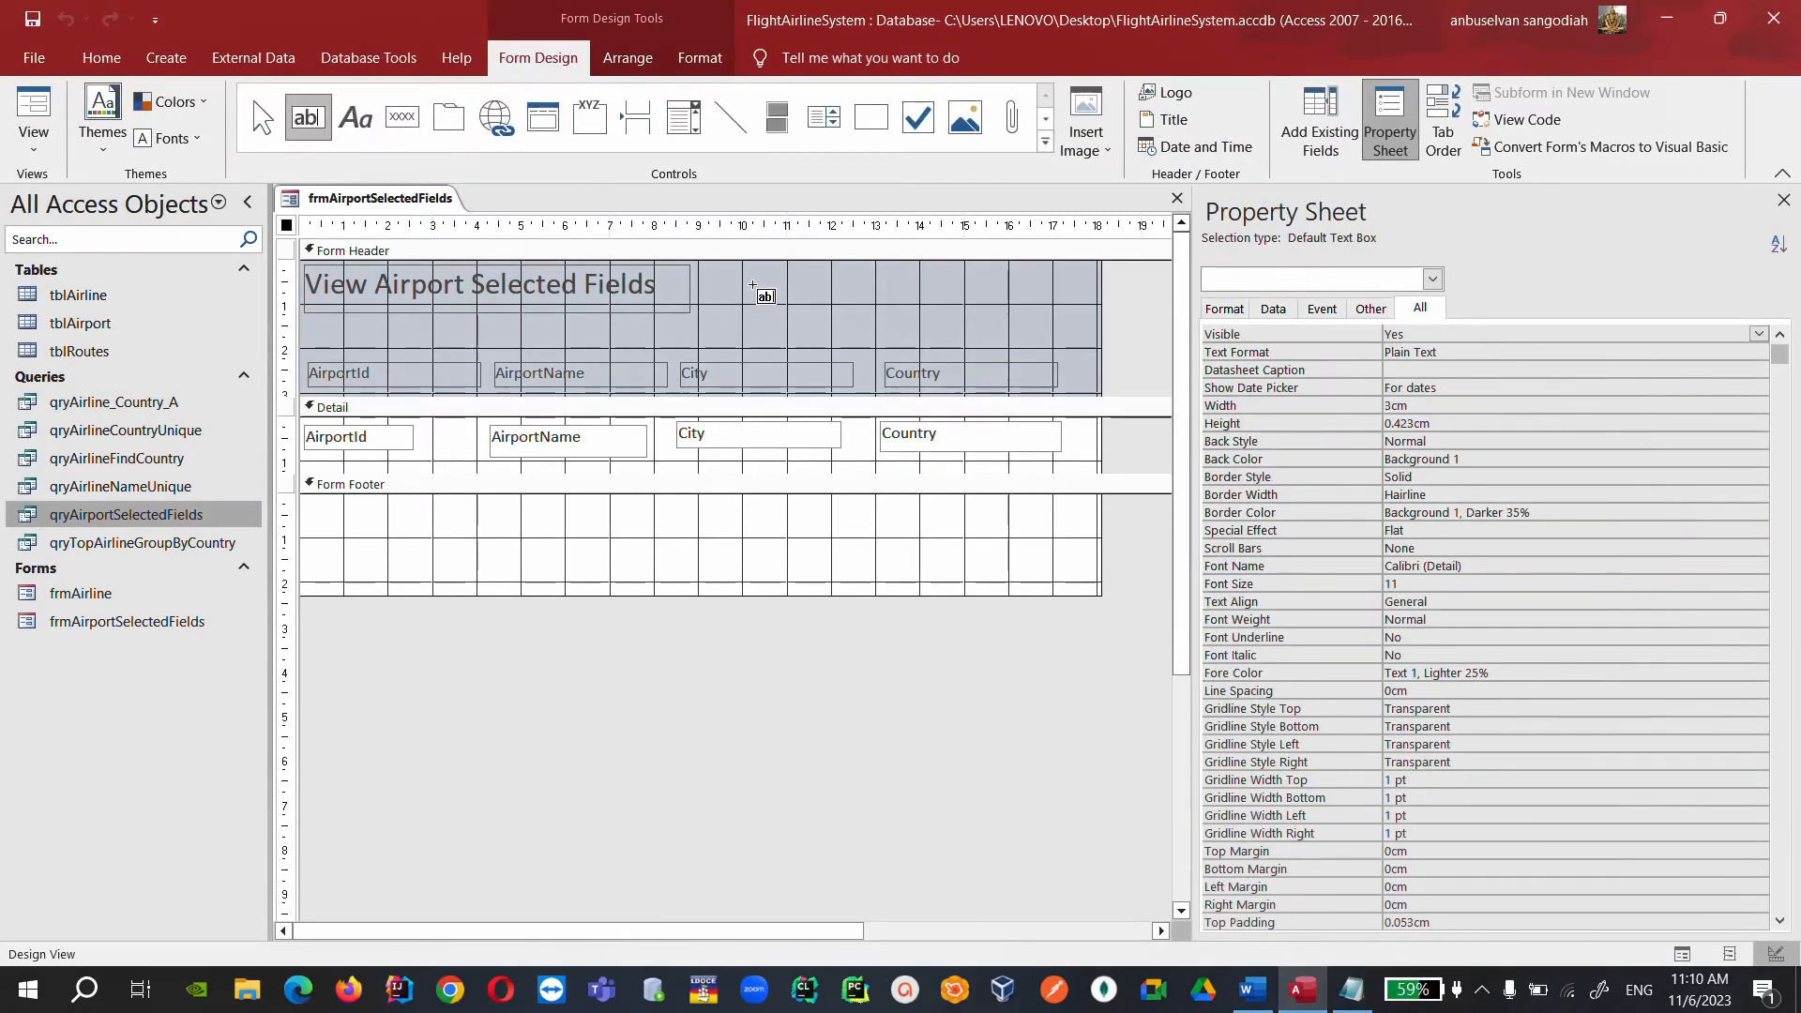
{"action": "left_click_drag", "start_coordinate": [698, 281], "coordinate": [856, 321]}
Delete the first unbound text box's attached label and add a second unbound text box about 3.7 cm wide above Country, without its label.
{"action": "left_click", "coordinate": [594, 302]}
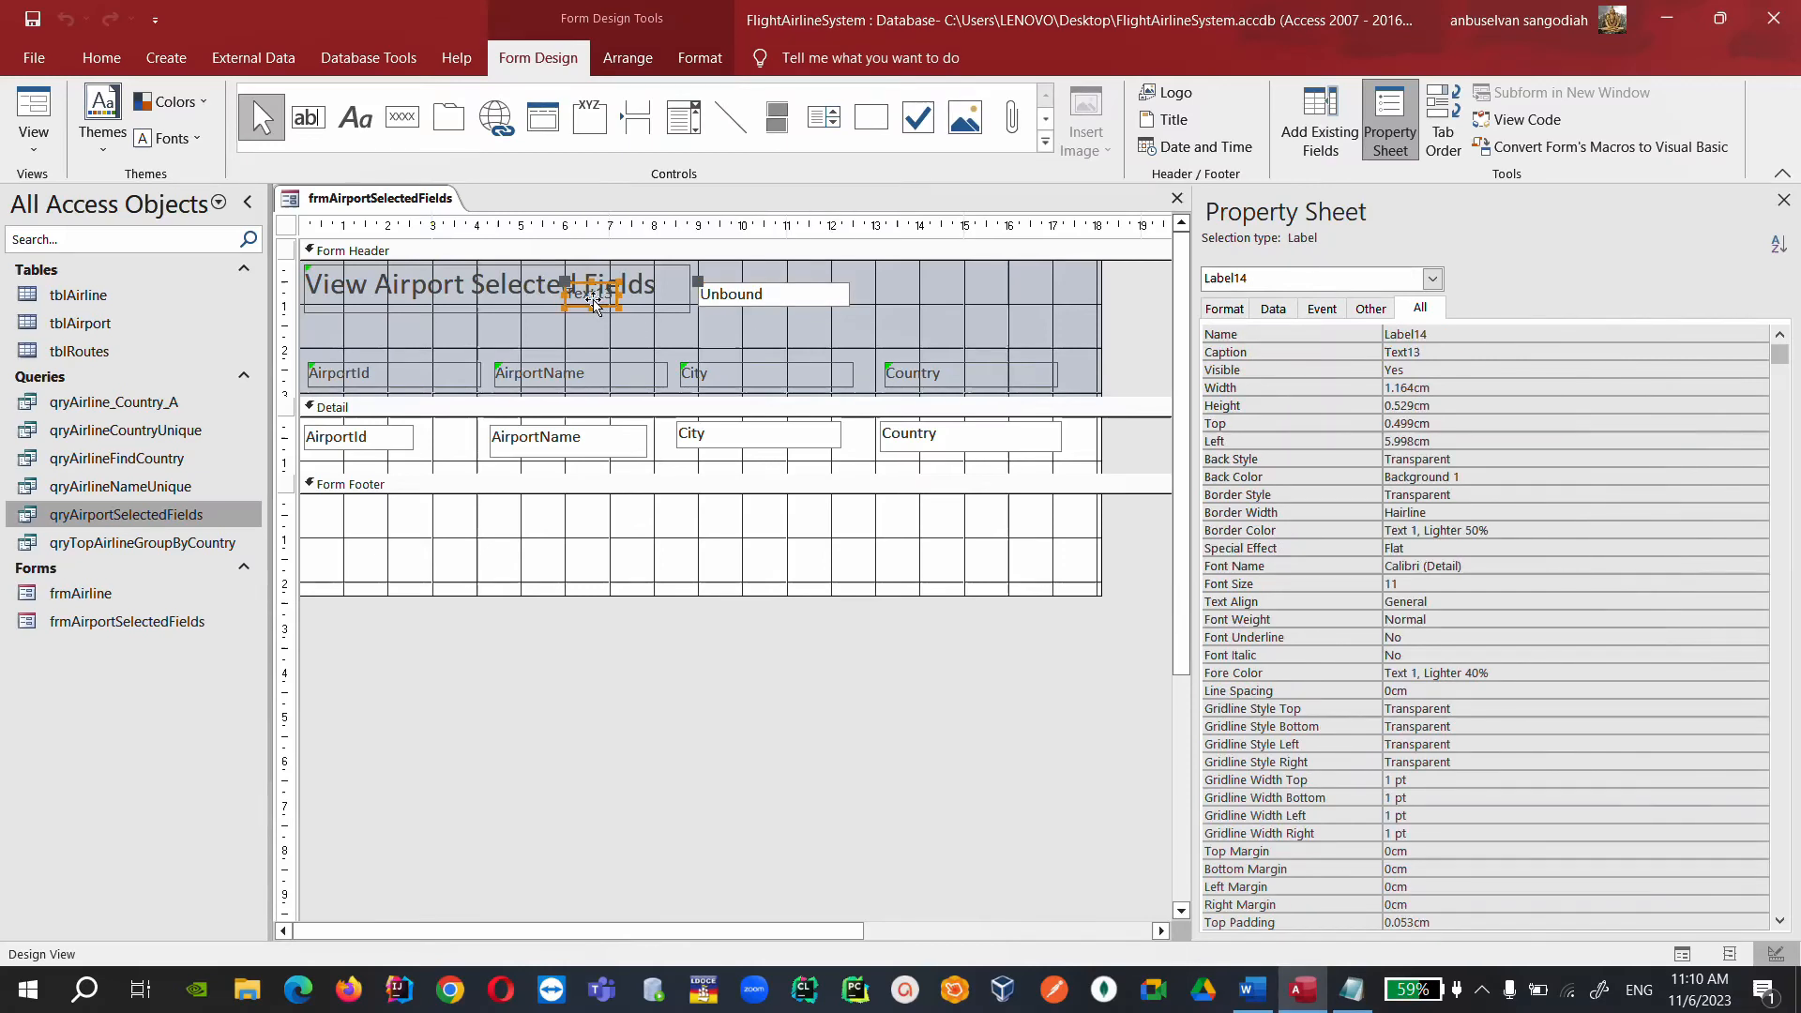
{"action": "key", "text": "Delete"}
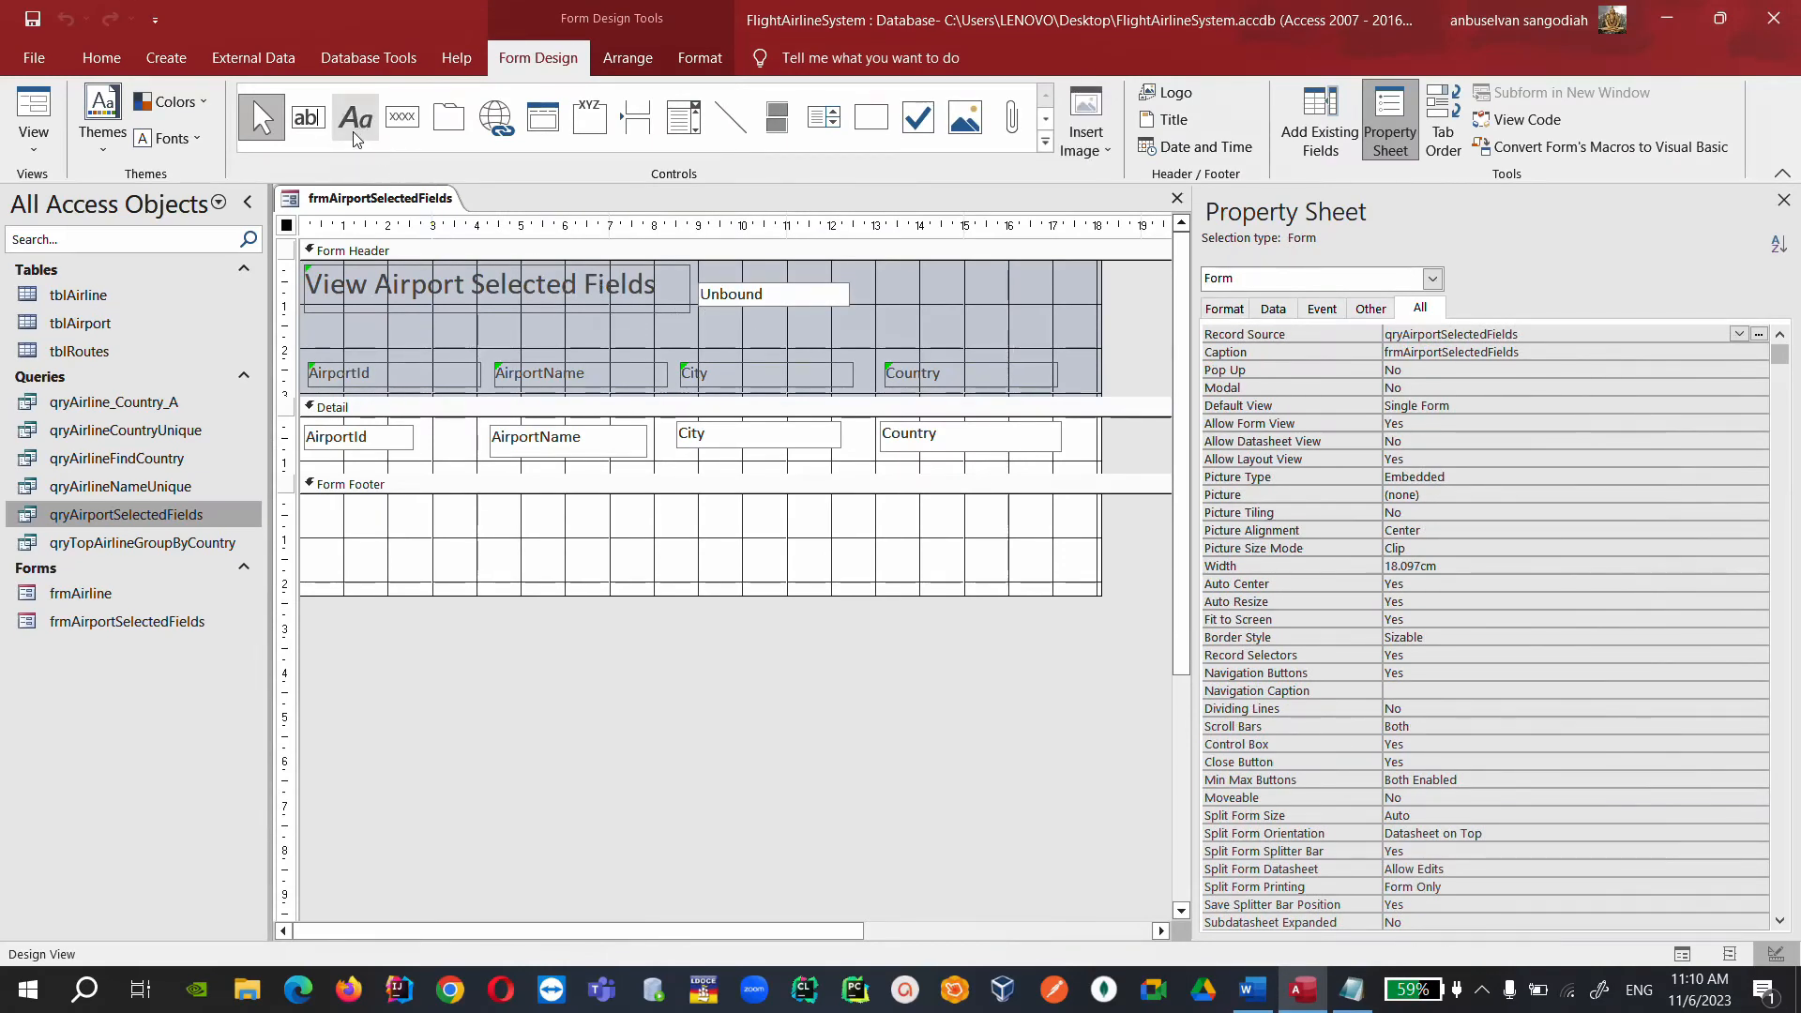
{"action": "left_click", "coordinate": [307, 117]}
{"action": "left_click_drag", "start_coordinate": [884, 285], "coordinate": [1050, 307]}
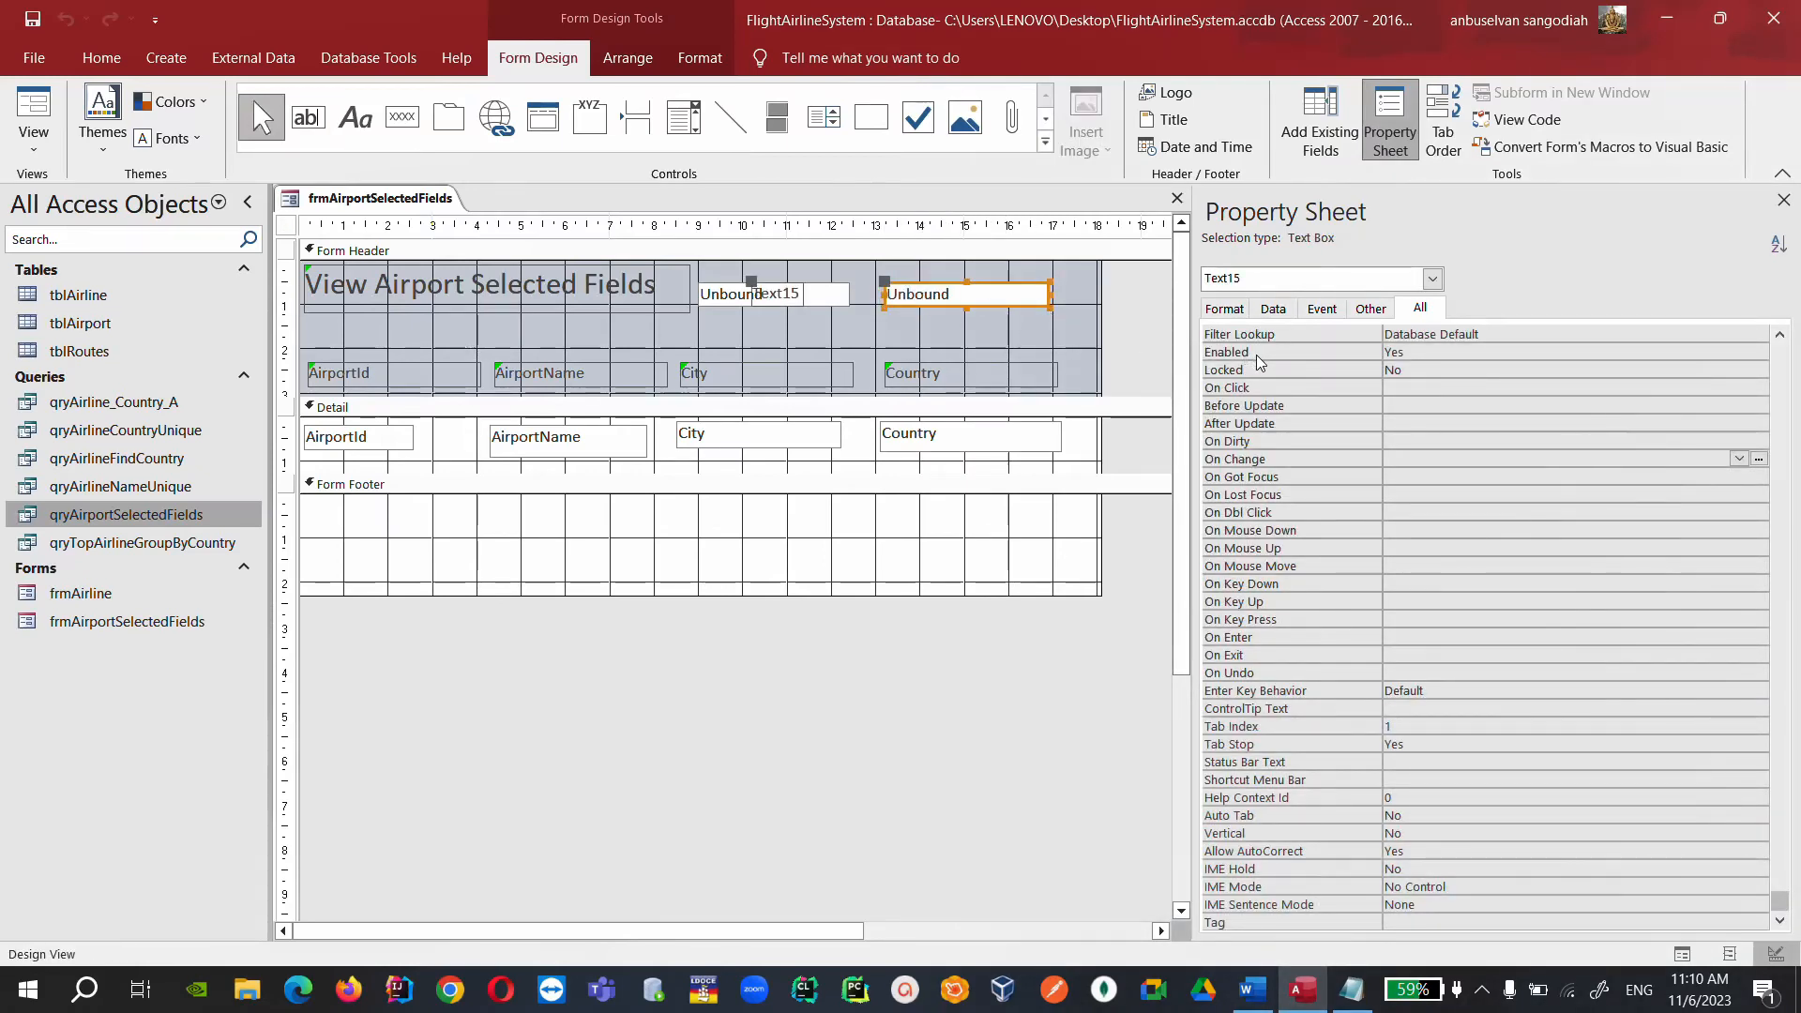
{"action": "left_click", "coordinate": [778, 298]}
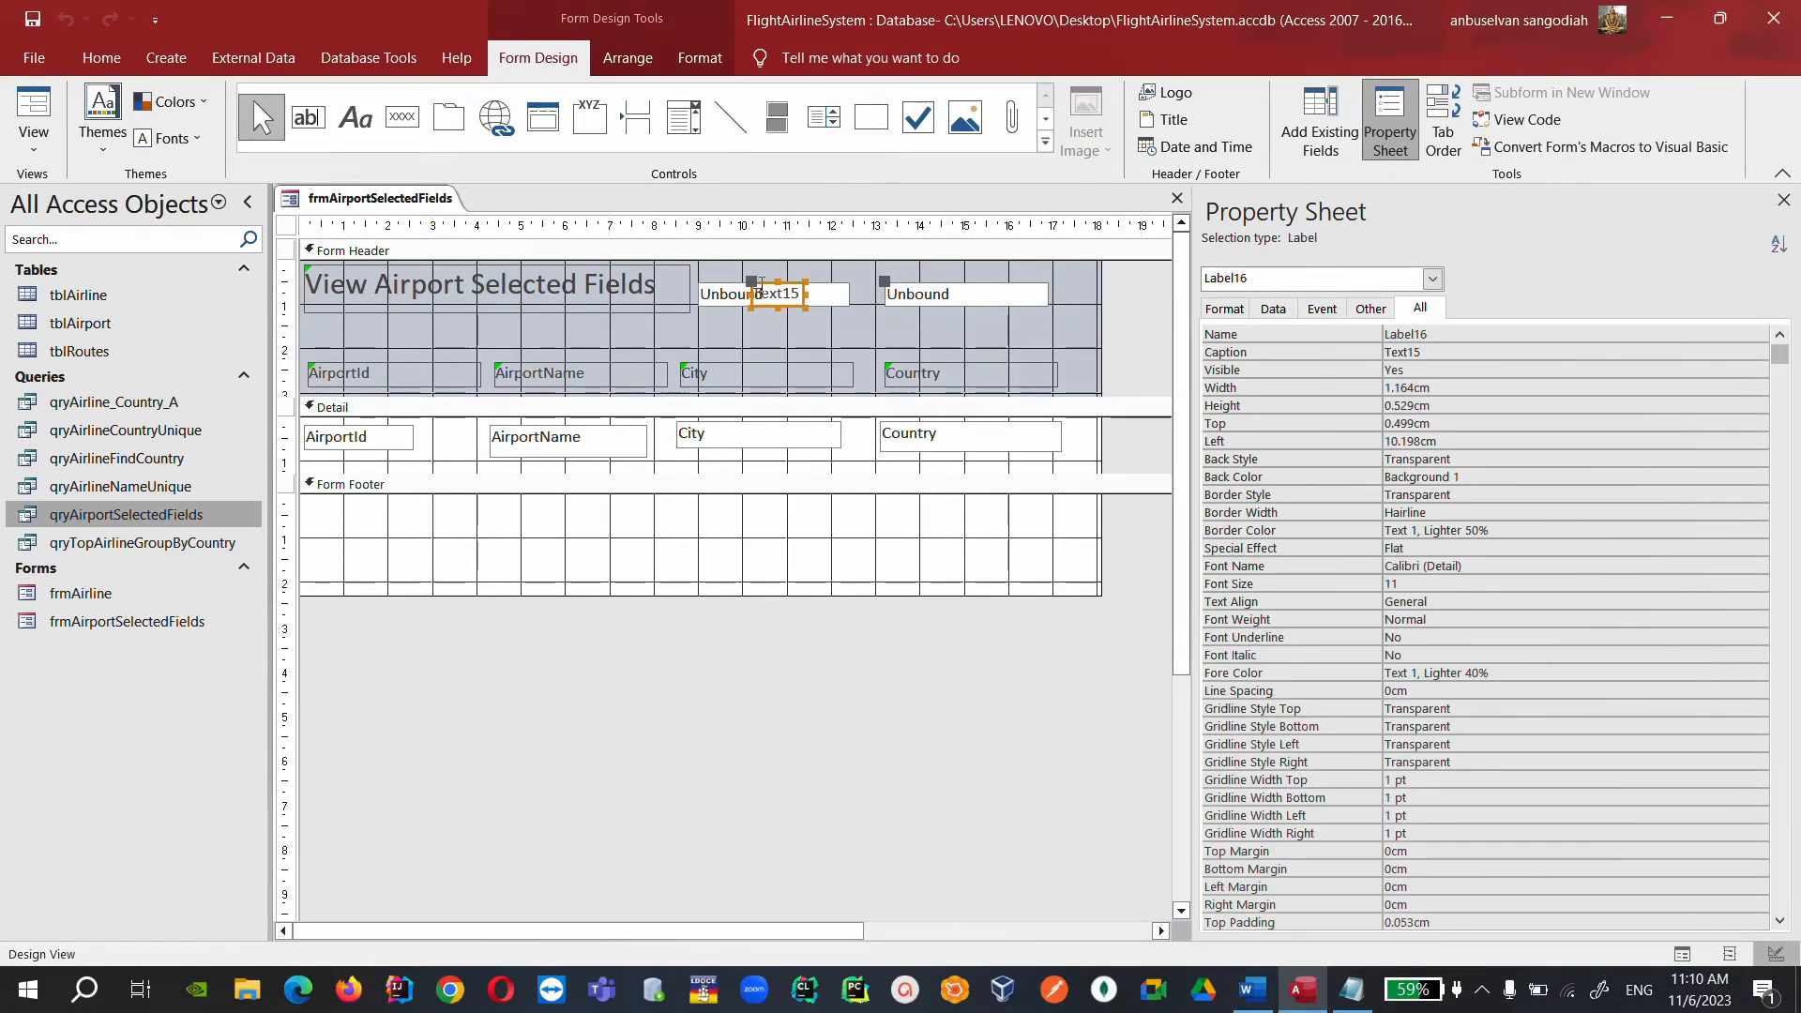
{"action": "key", "text": "Delete"}
Name the unbound text box above the Country header label txtCountry.
{"action": "left_click", "coordinate": [964, 302]}
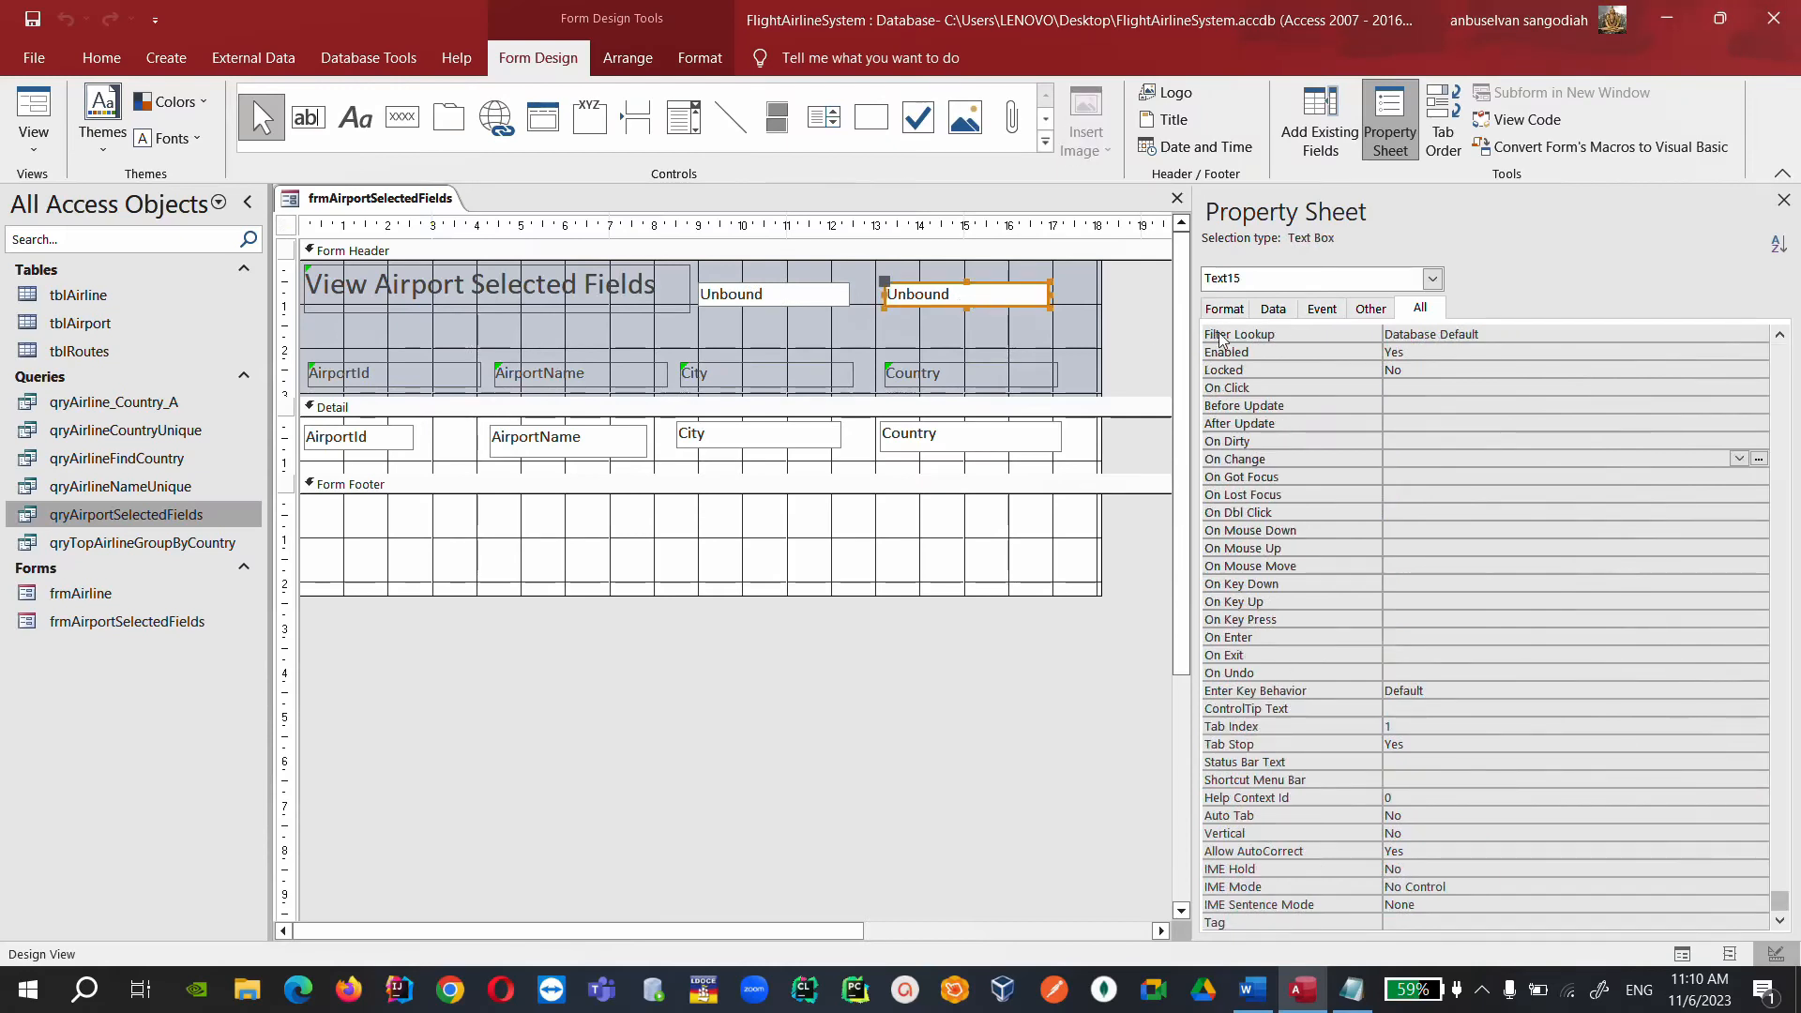
{"action": "left_click", "coordinate": [1238, 313]}
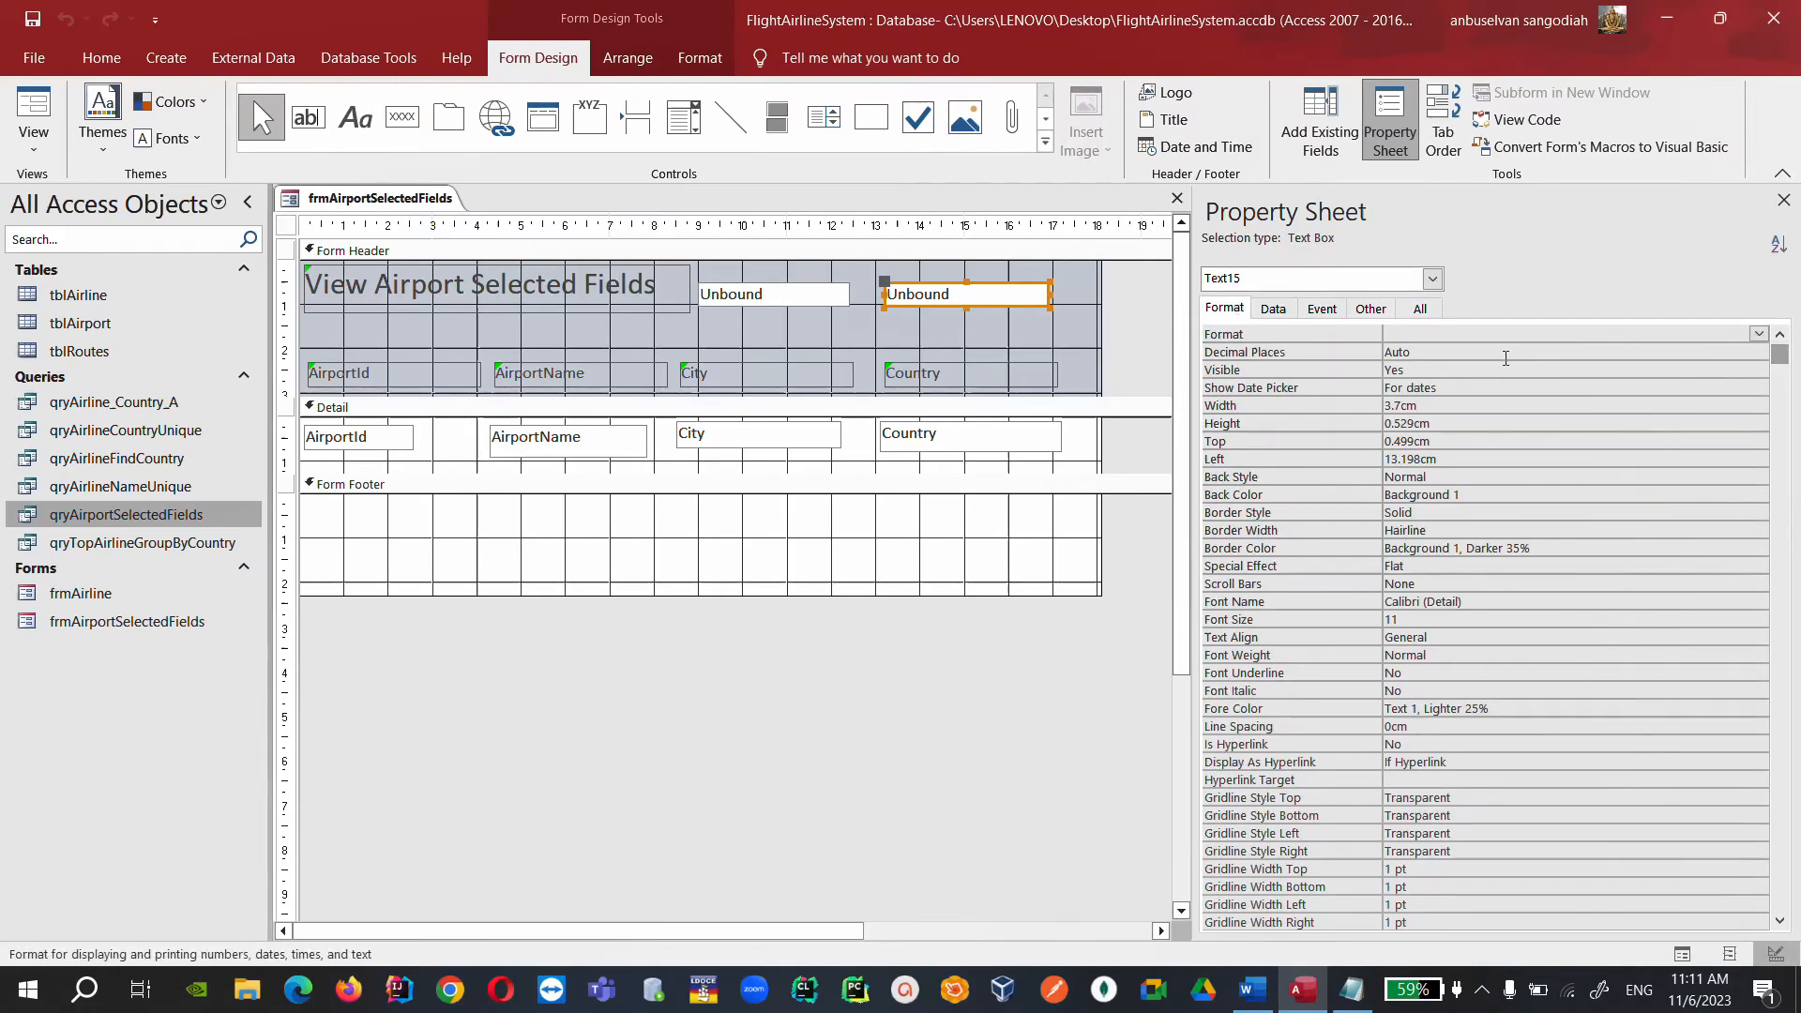
{"action": "left_click", "coordinate": [1423, 311]}
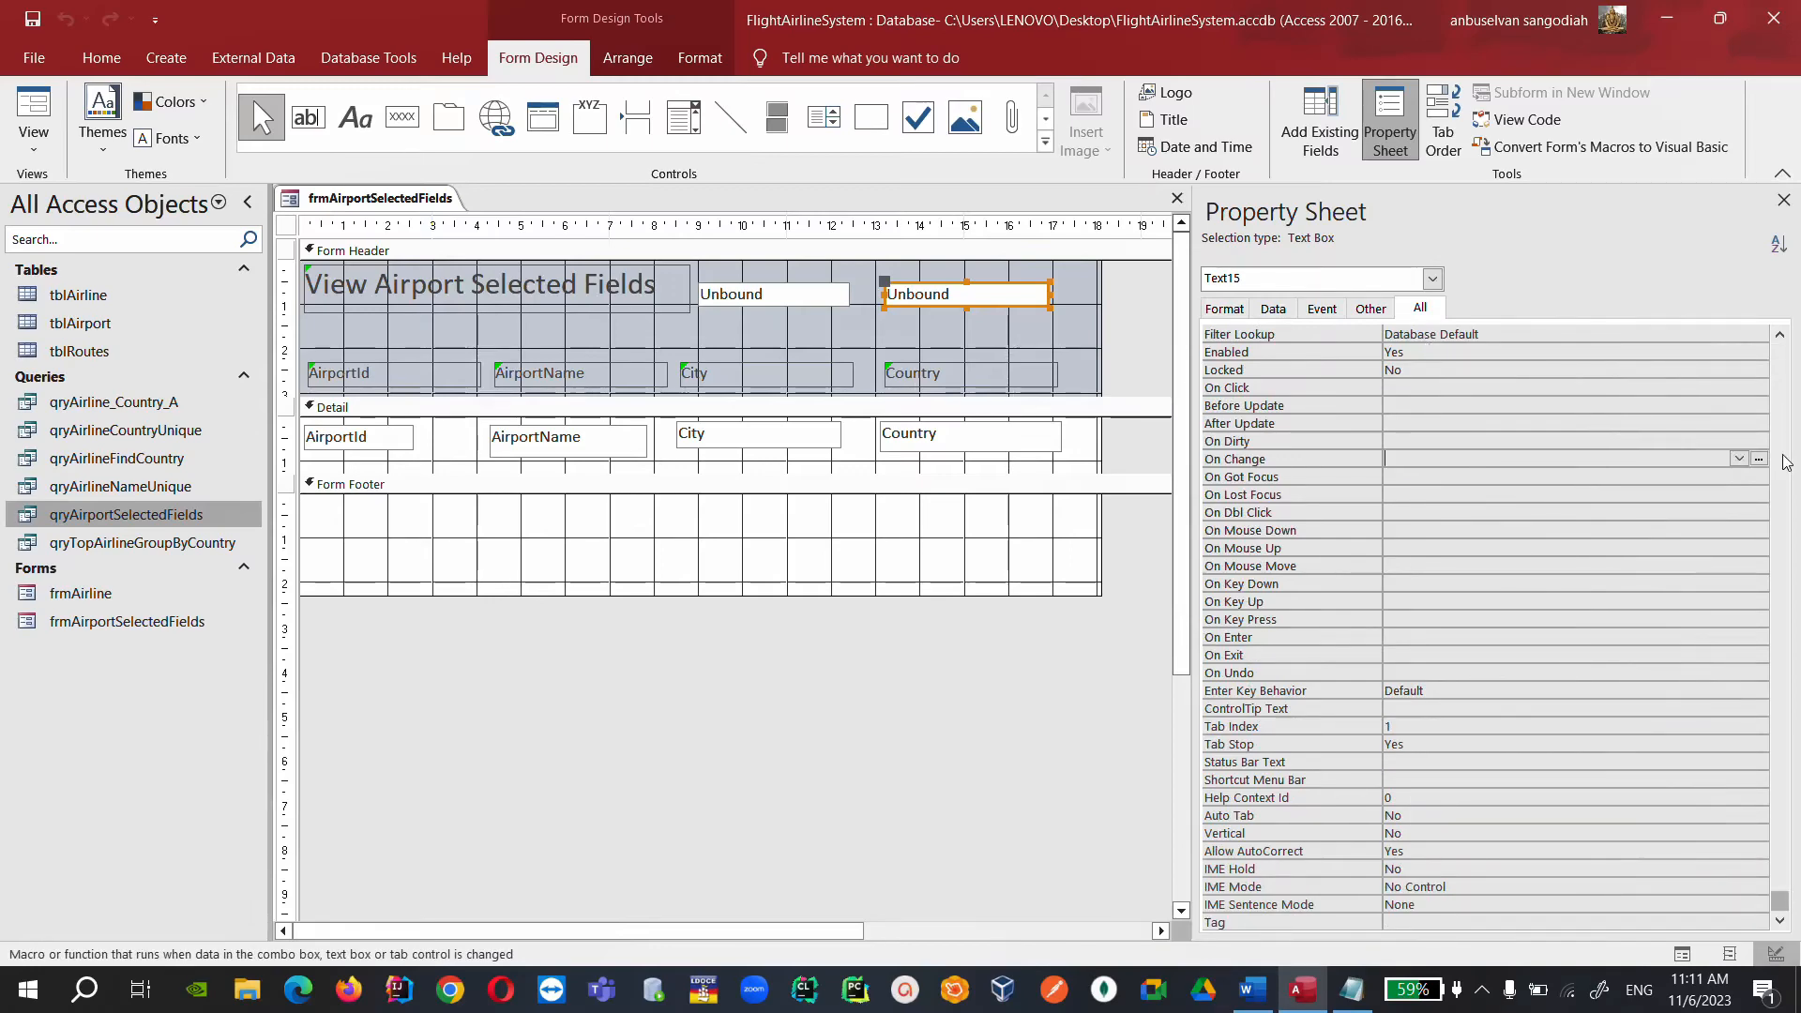
{"action": "left_click_drag", "start_coordinate": [1779, 900], "coordinate": [1782, 351]}
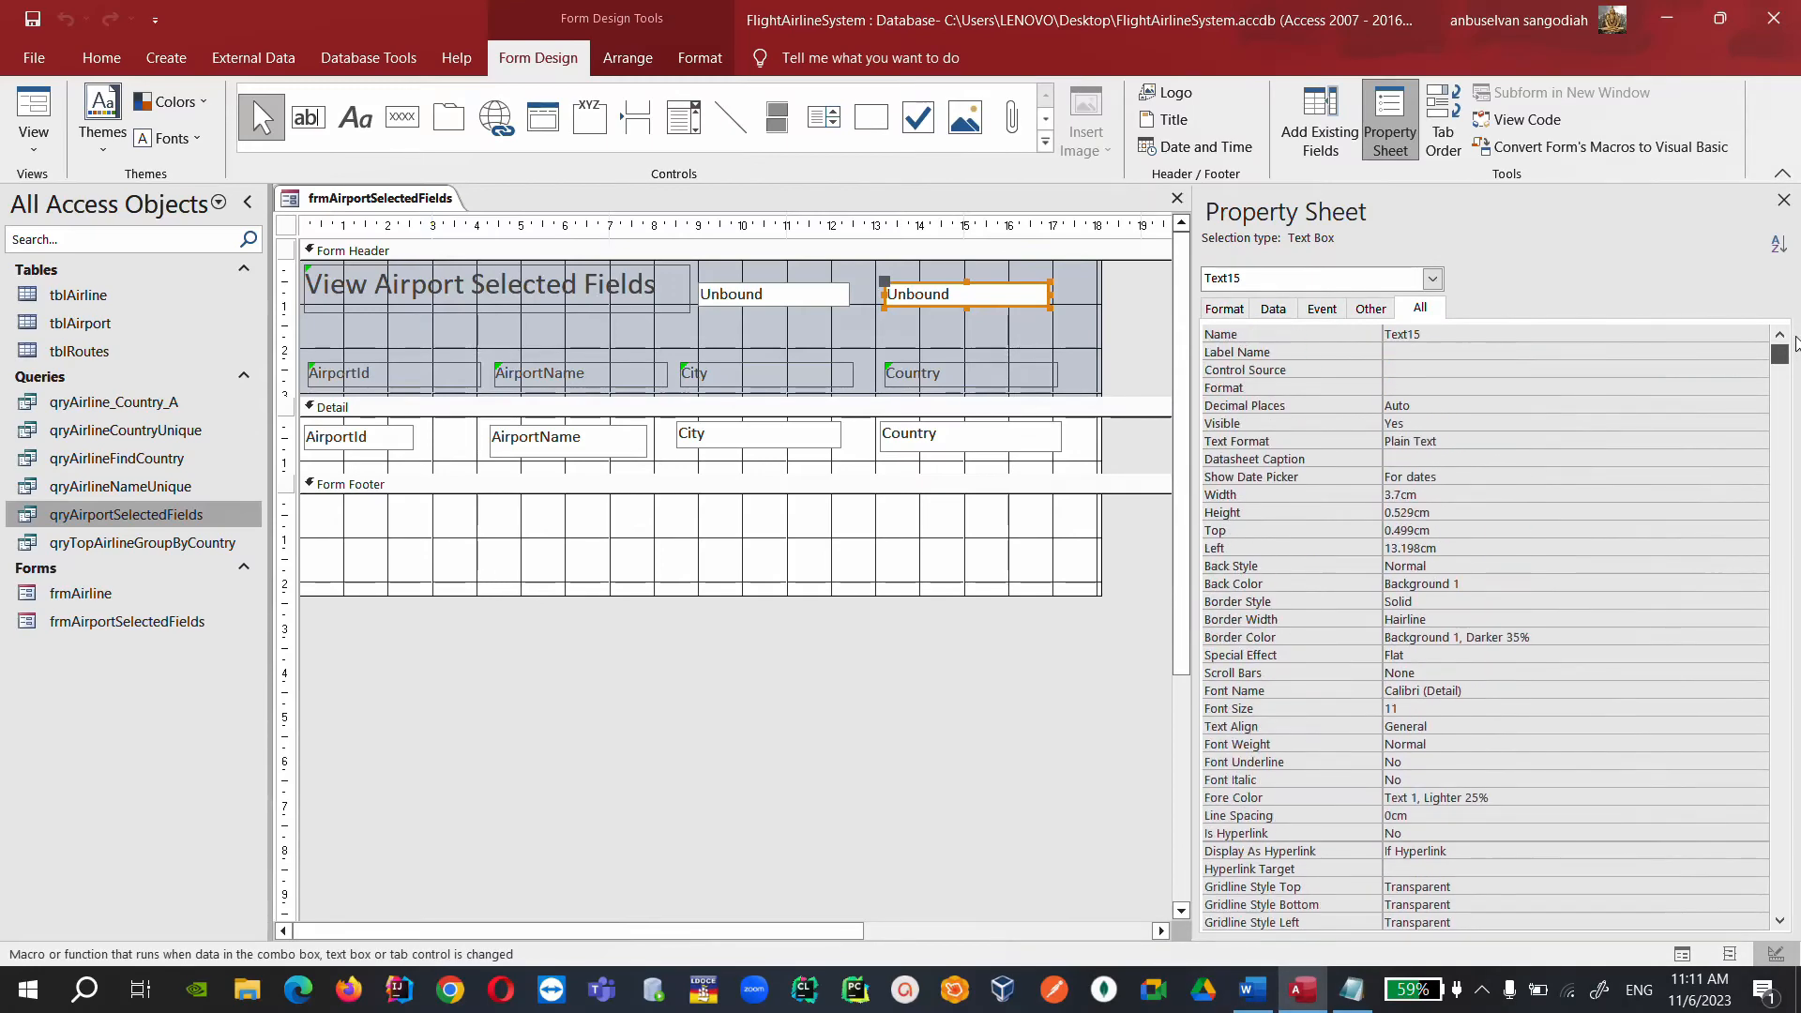
{"action": "left_click", "coordinate": [1241, 336]}
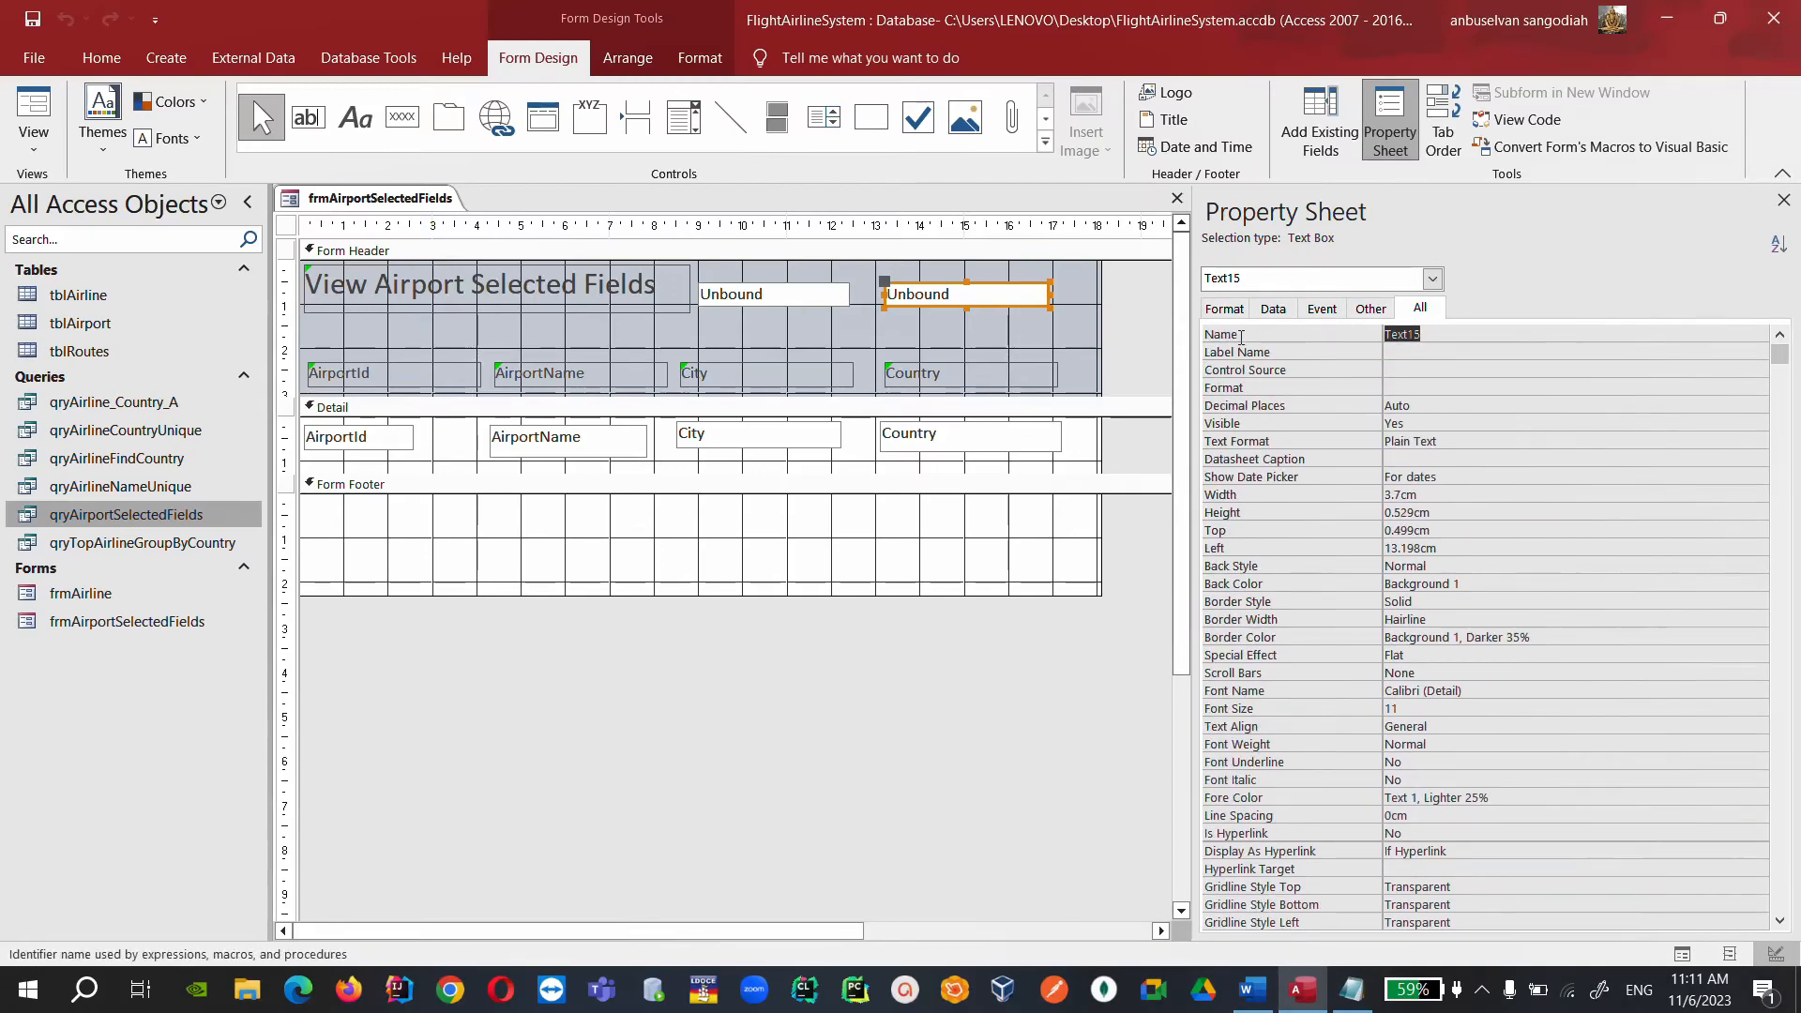
{"action": "type", "text": "txt"}
{"action": "type", "text": "Country"}
Name the unbound text box above the City header label txtCity and check the names of both header text boxes.
{"action": "left_click", "coordinate": [778, 296]}
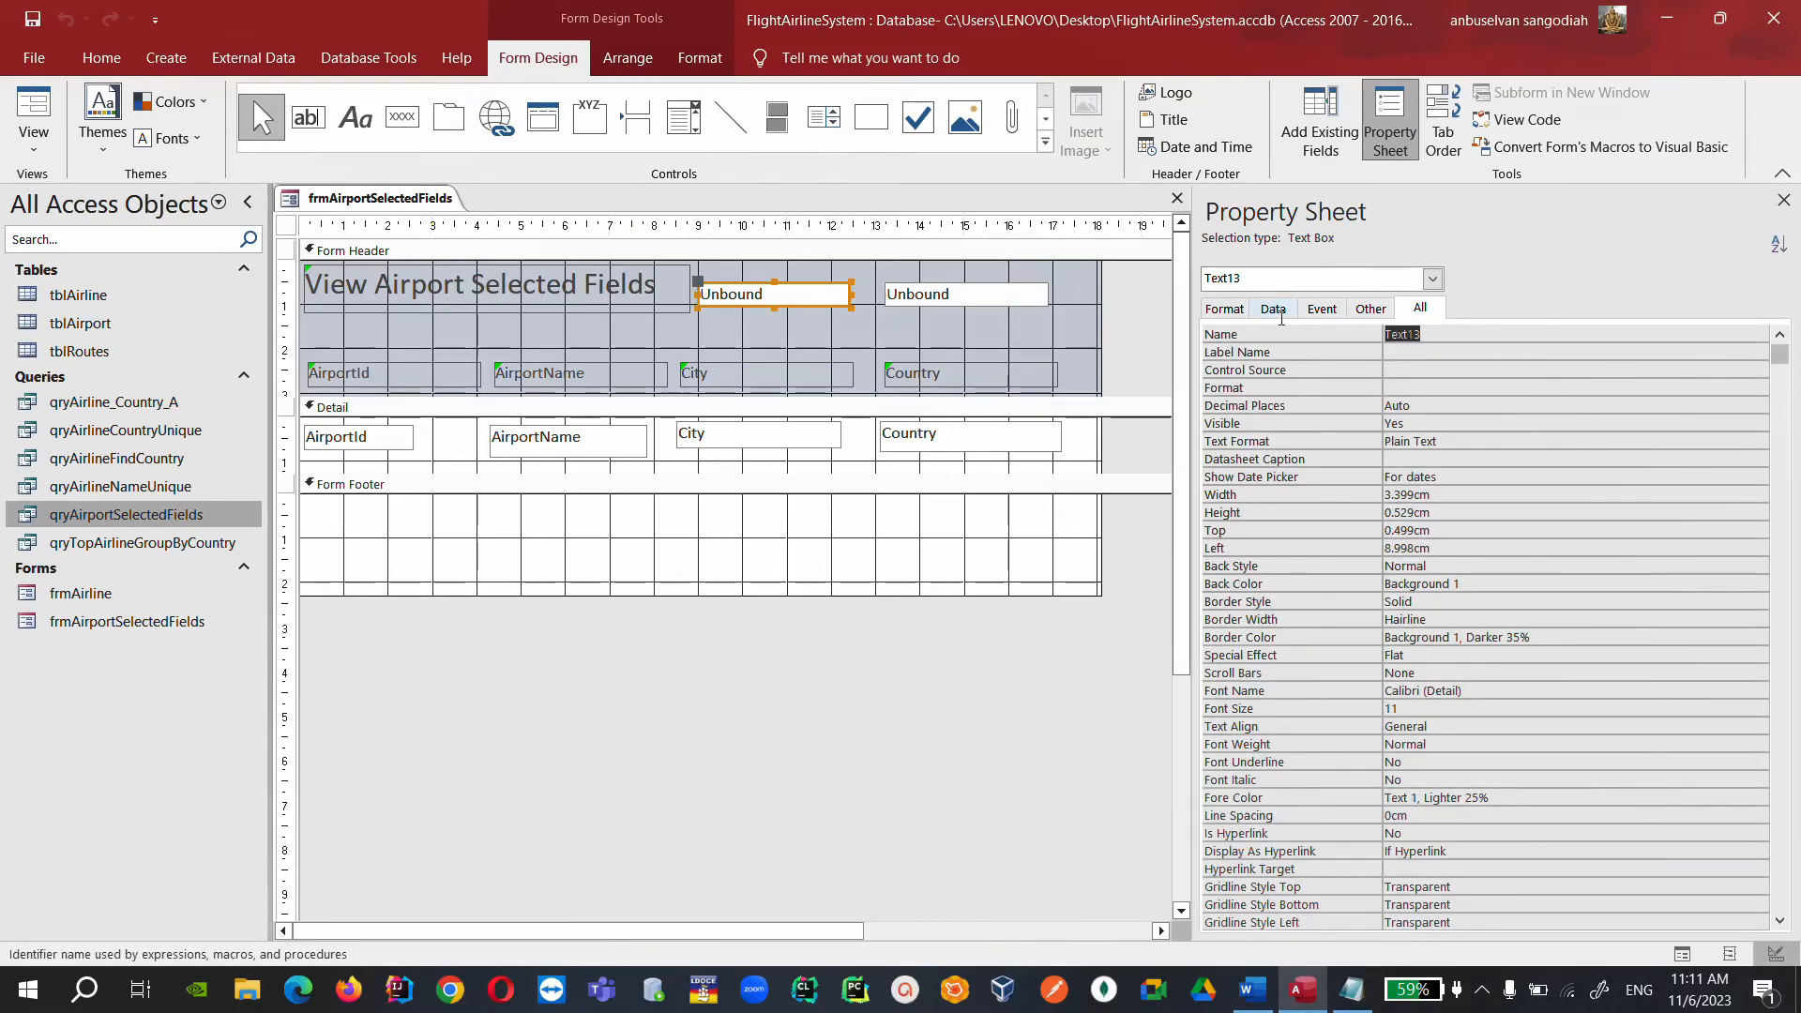
{"action": "type", "text": "txtCity"}
{"action": "left_click", "coordinate": [811, 330]}
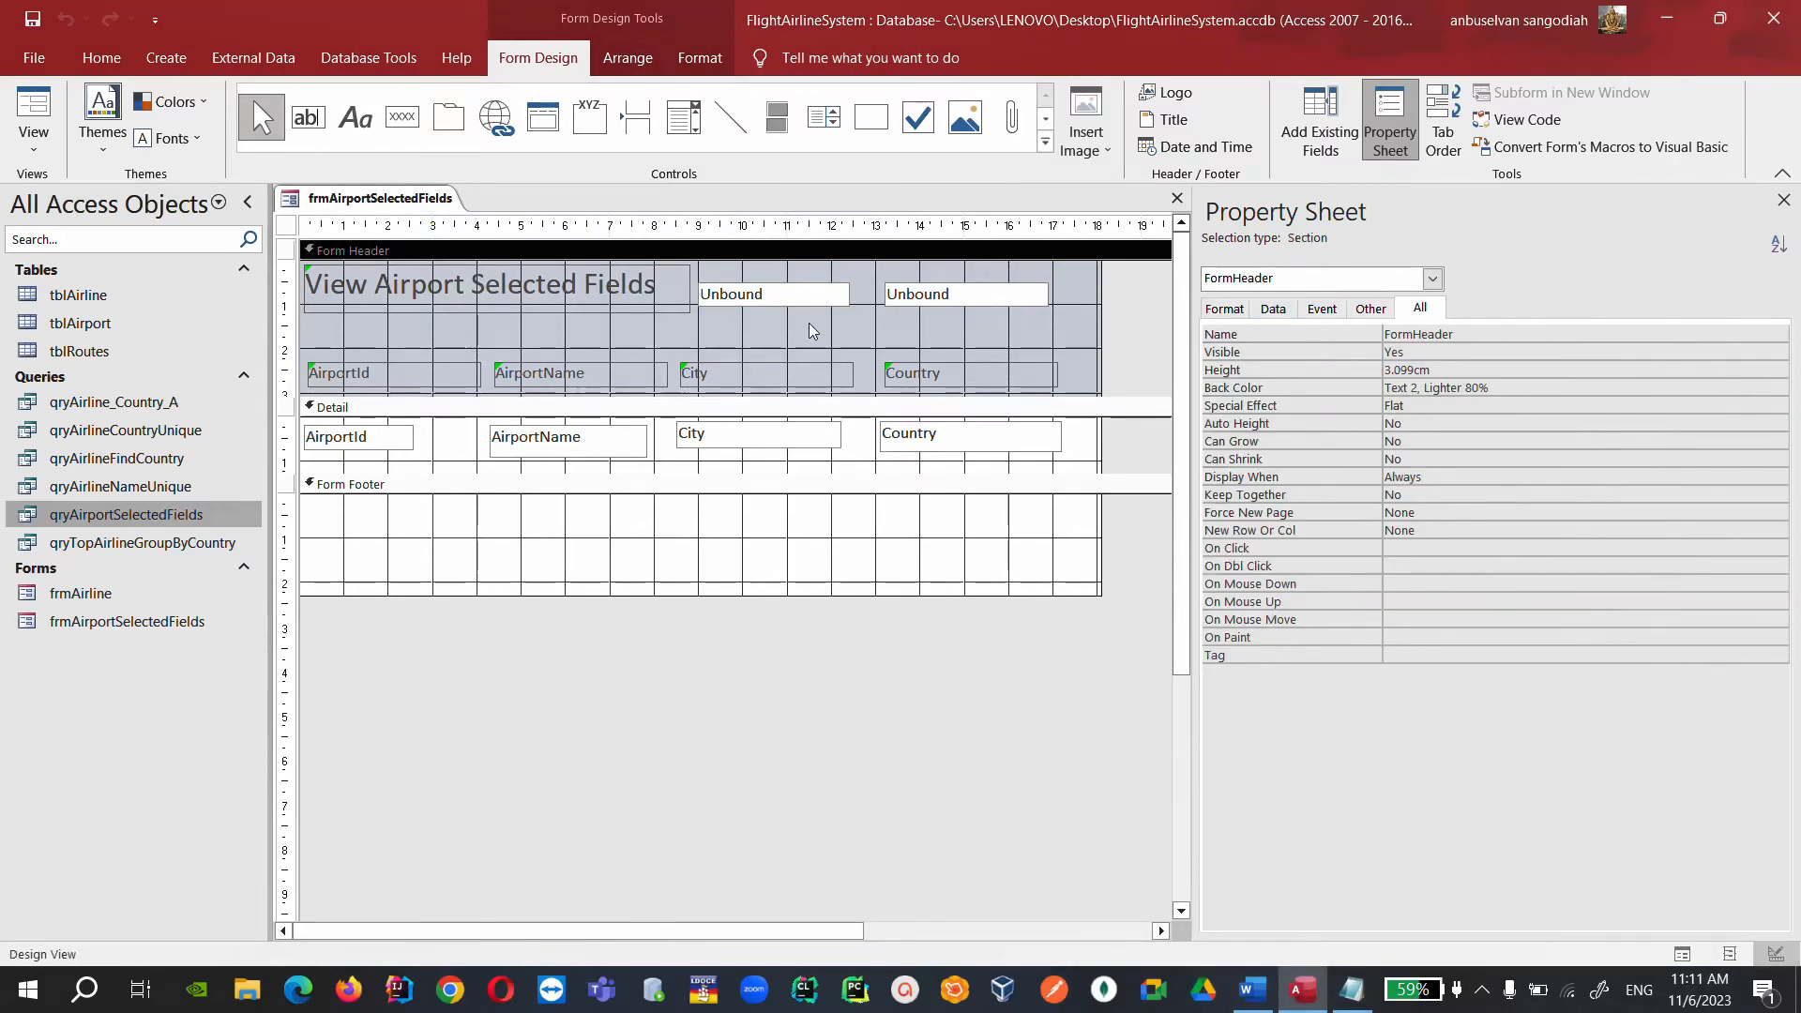
{"action": "left_click", "coordinate": [793, 298]}
{"action": "left_click", "coordinate": [921, 298]}
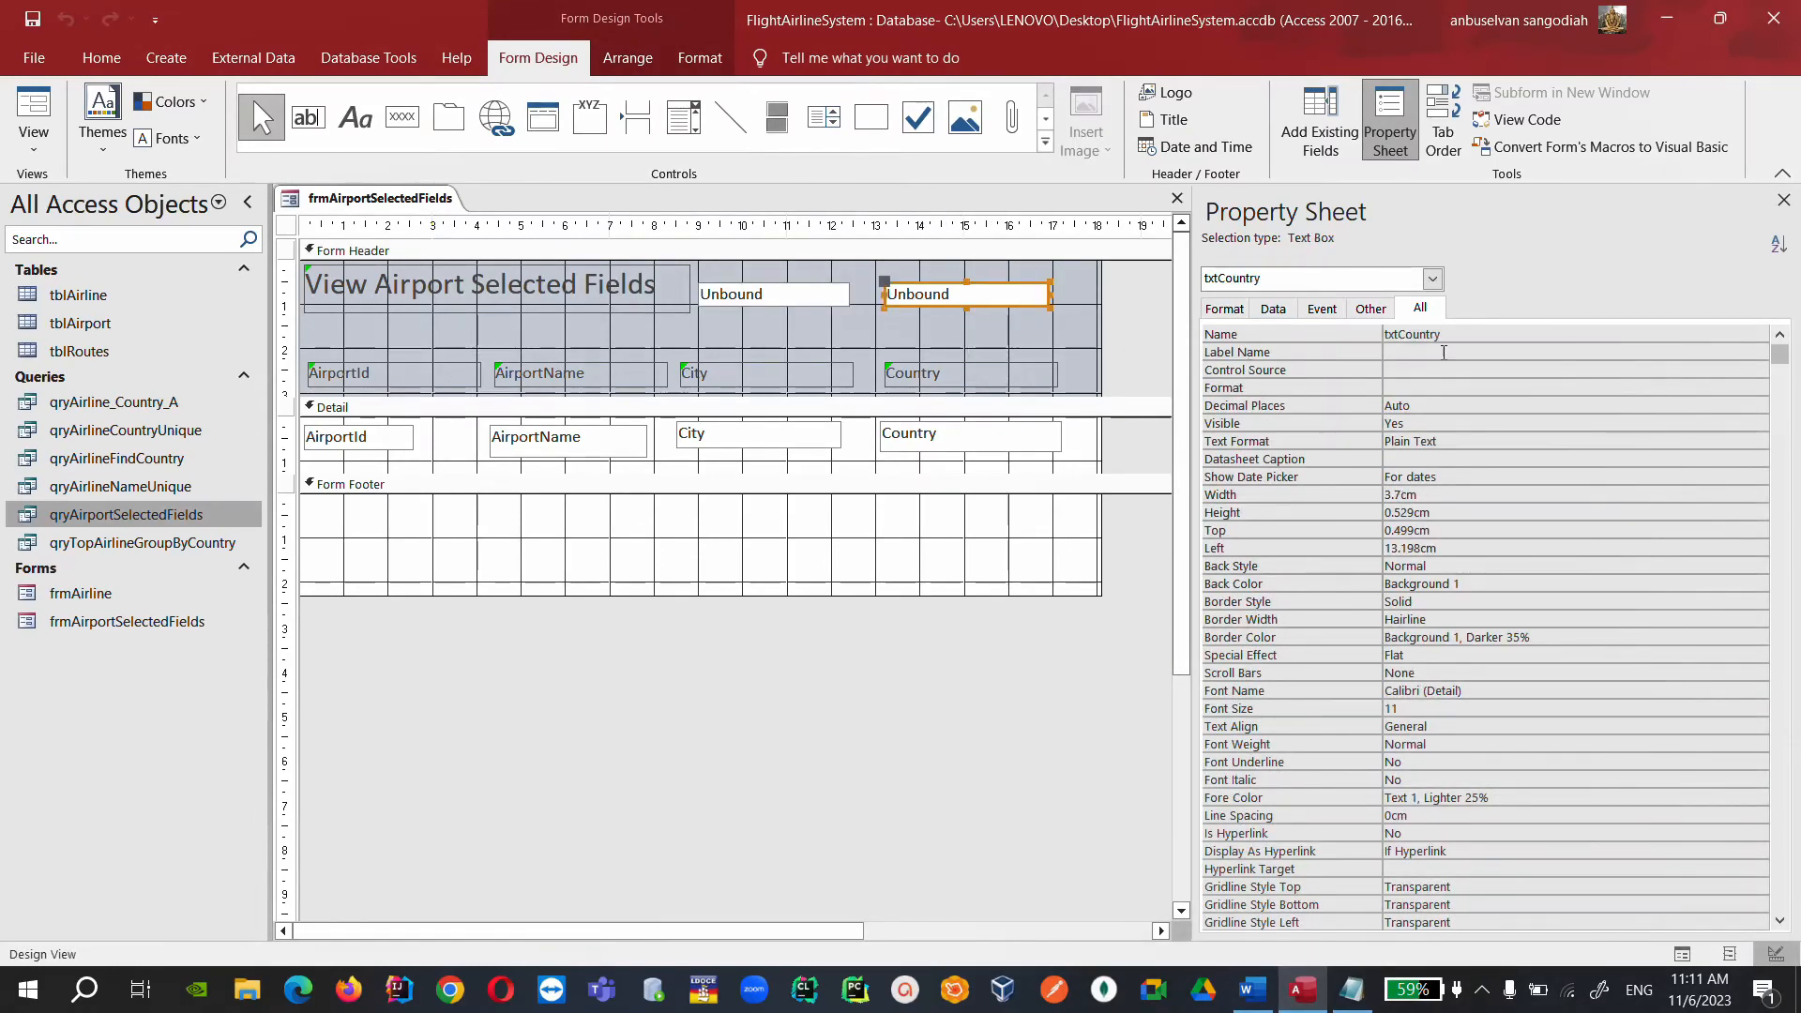
{"action": "left_click", "coordinate": [952, 340]}
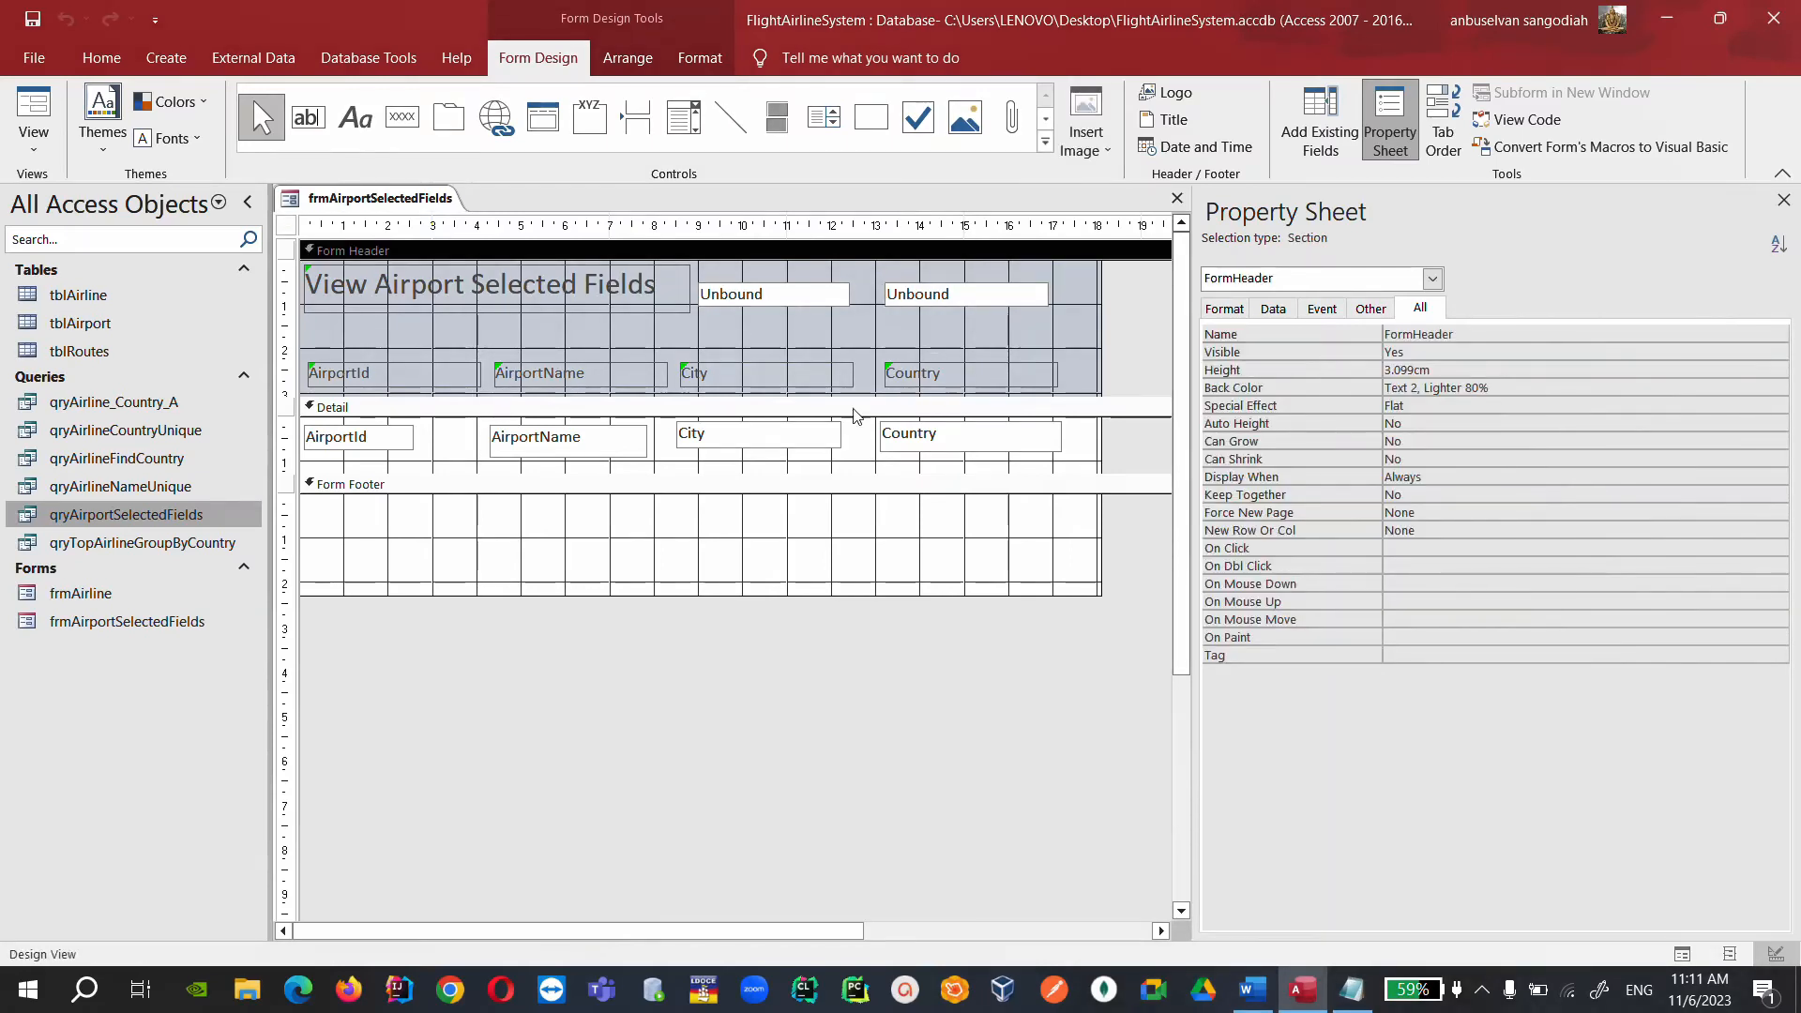
Compare the properties of the City header label with those of the City text box in Detail.
{"action": "left_click", "coordinate": [732, 380]}
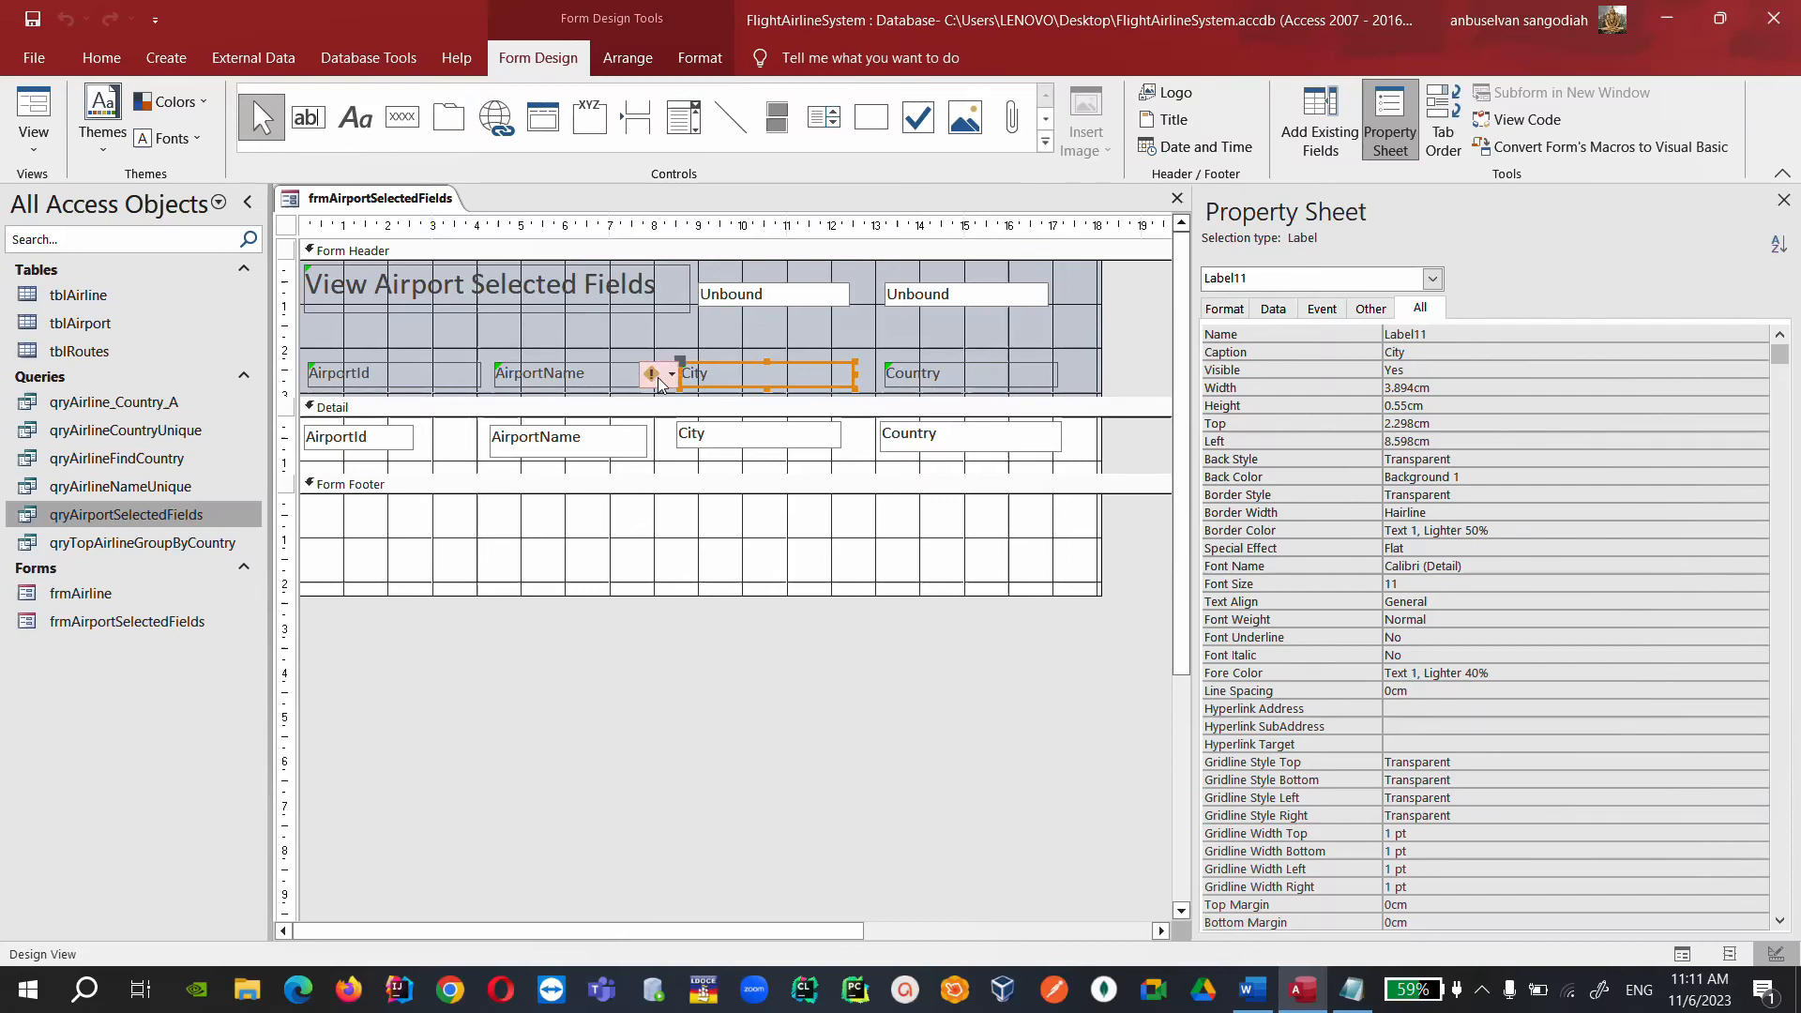
{"action": "mouse_move", "coordinate": [667, 376]}
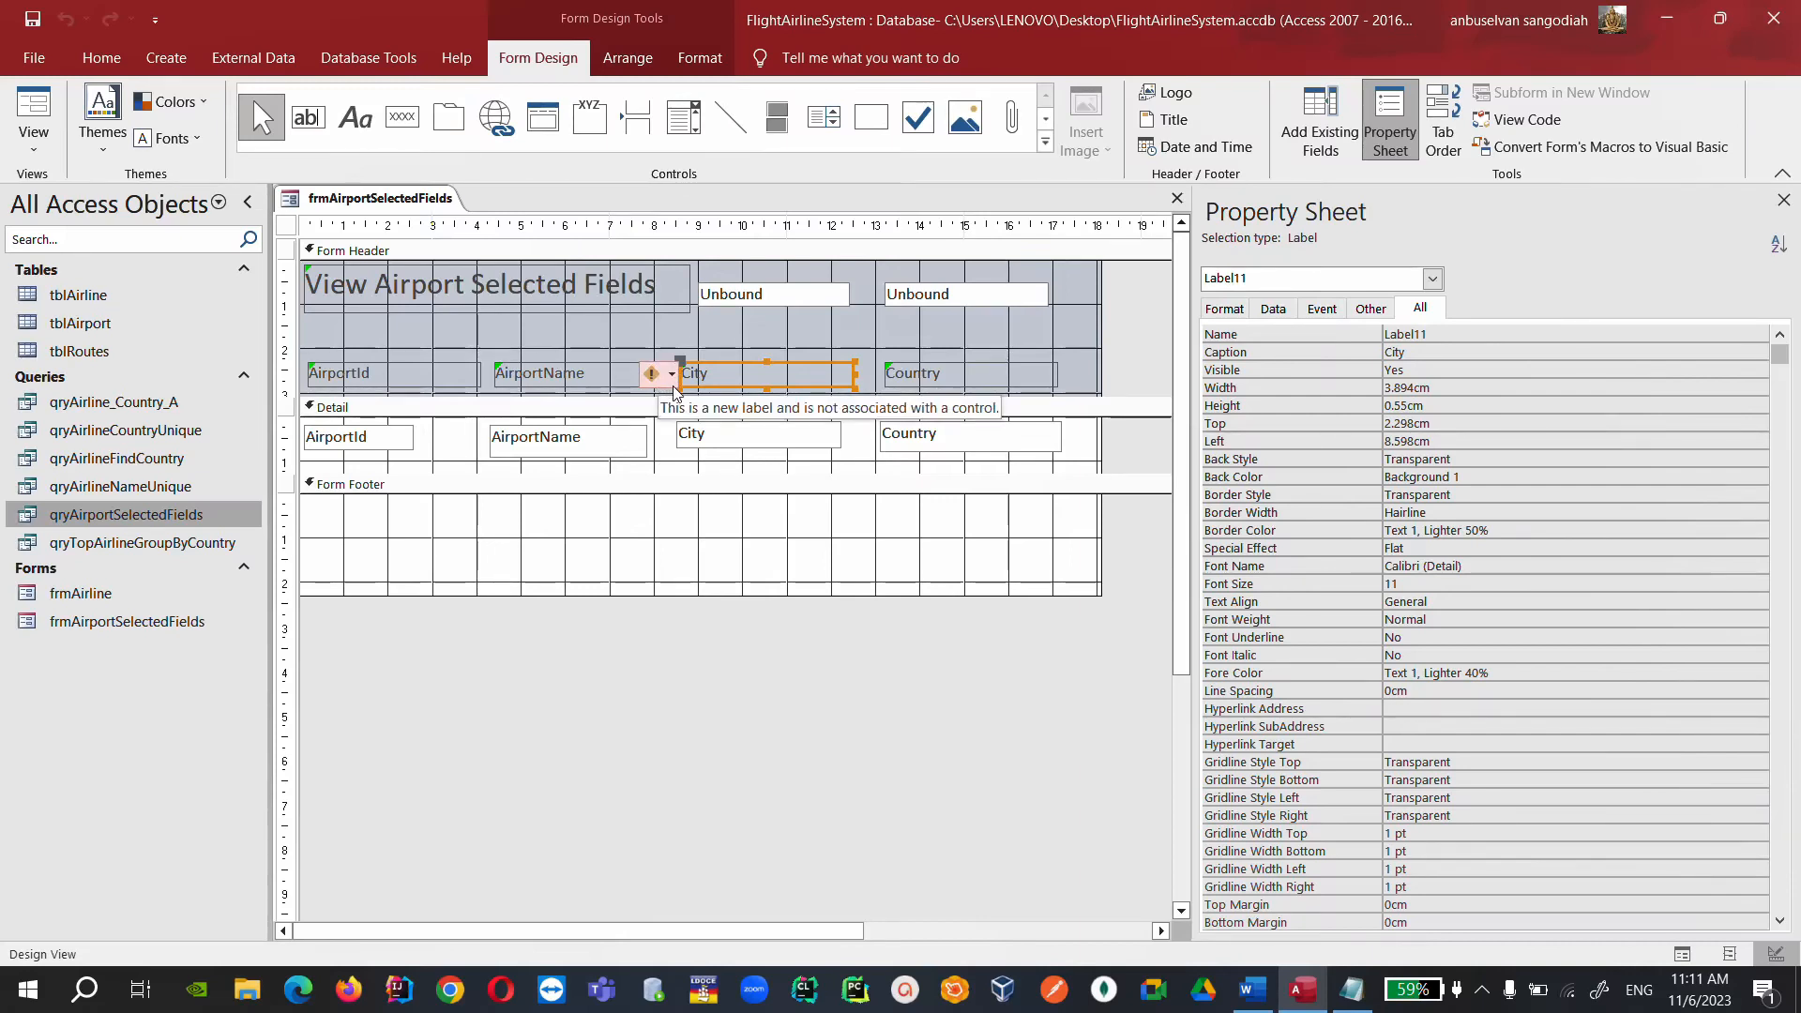
{"action": "left_click", "coordinate": [724, 437]}
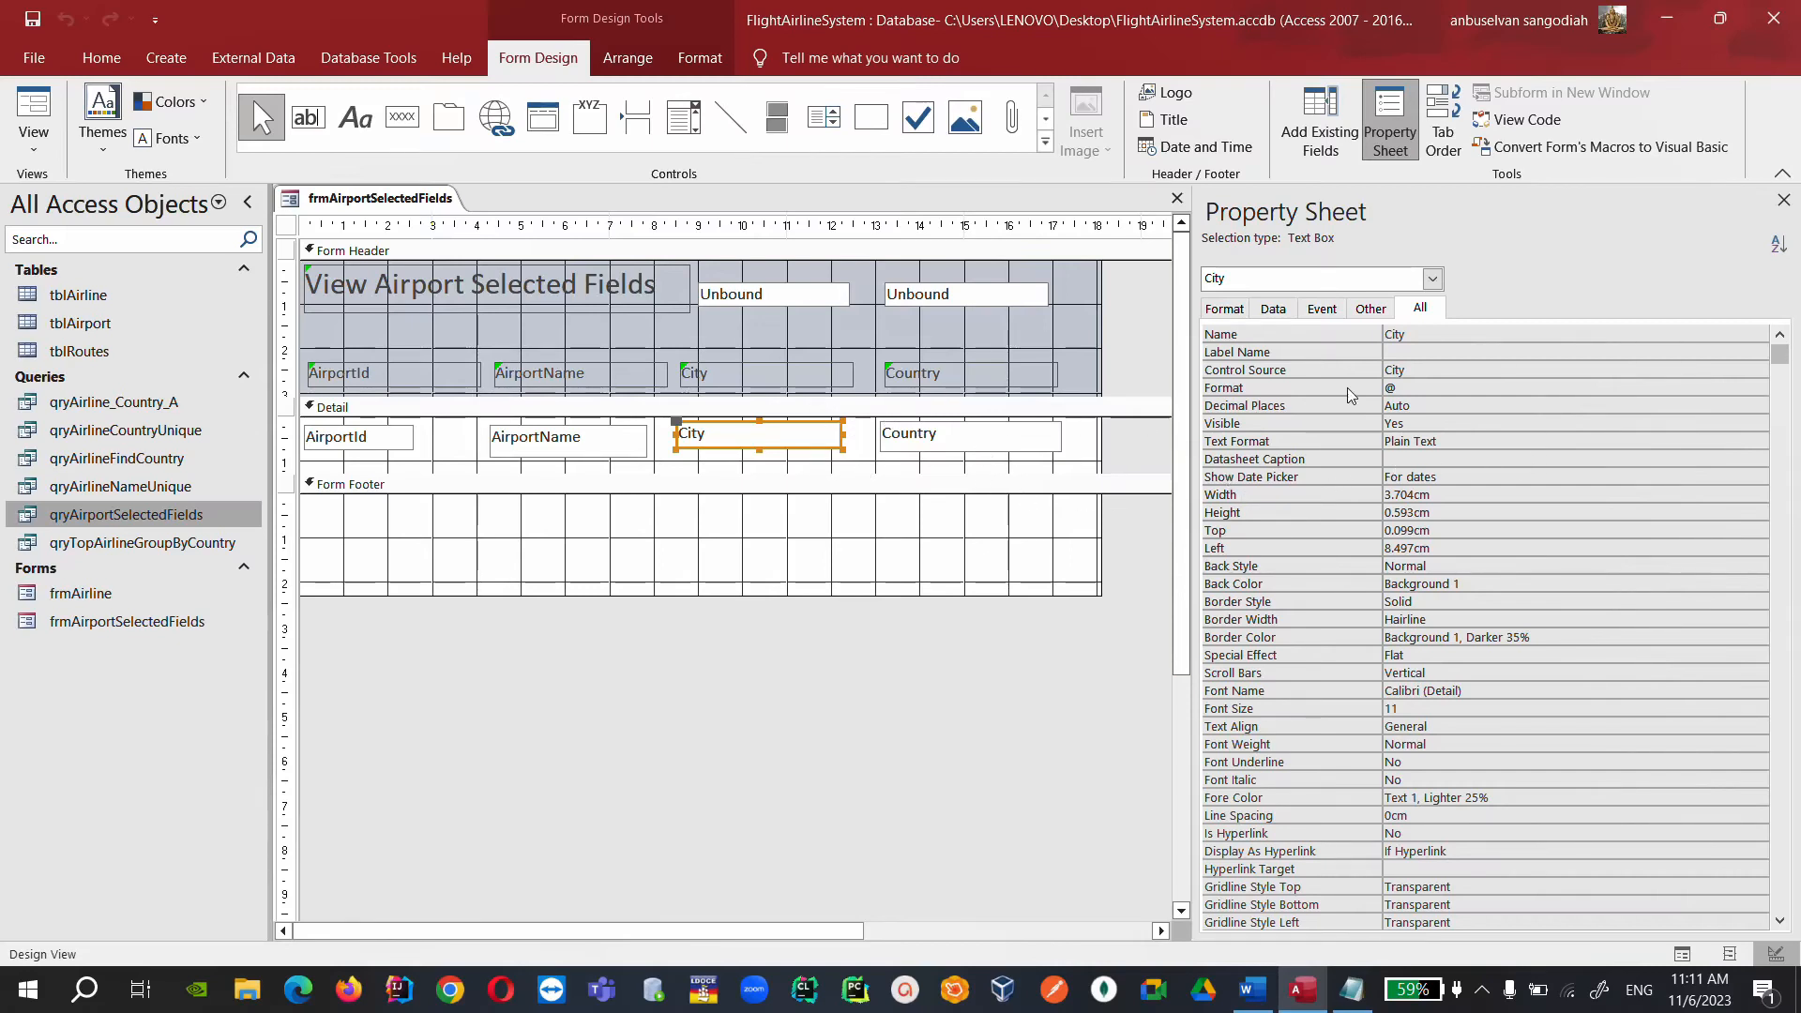
{"action": "left_click", "coordinate": [766, 373]}
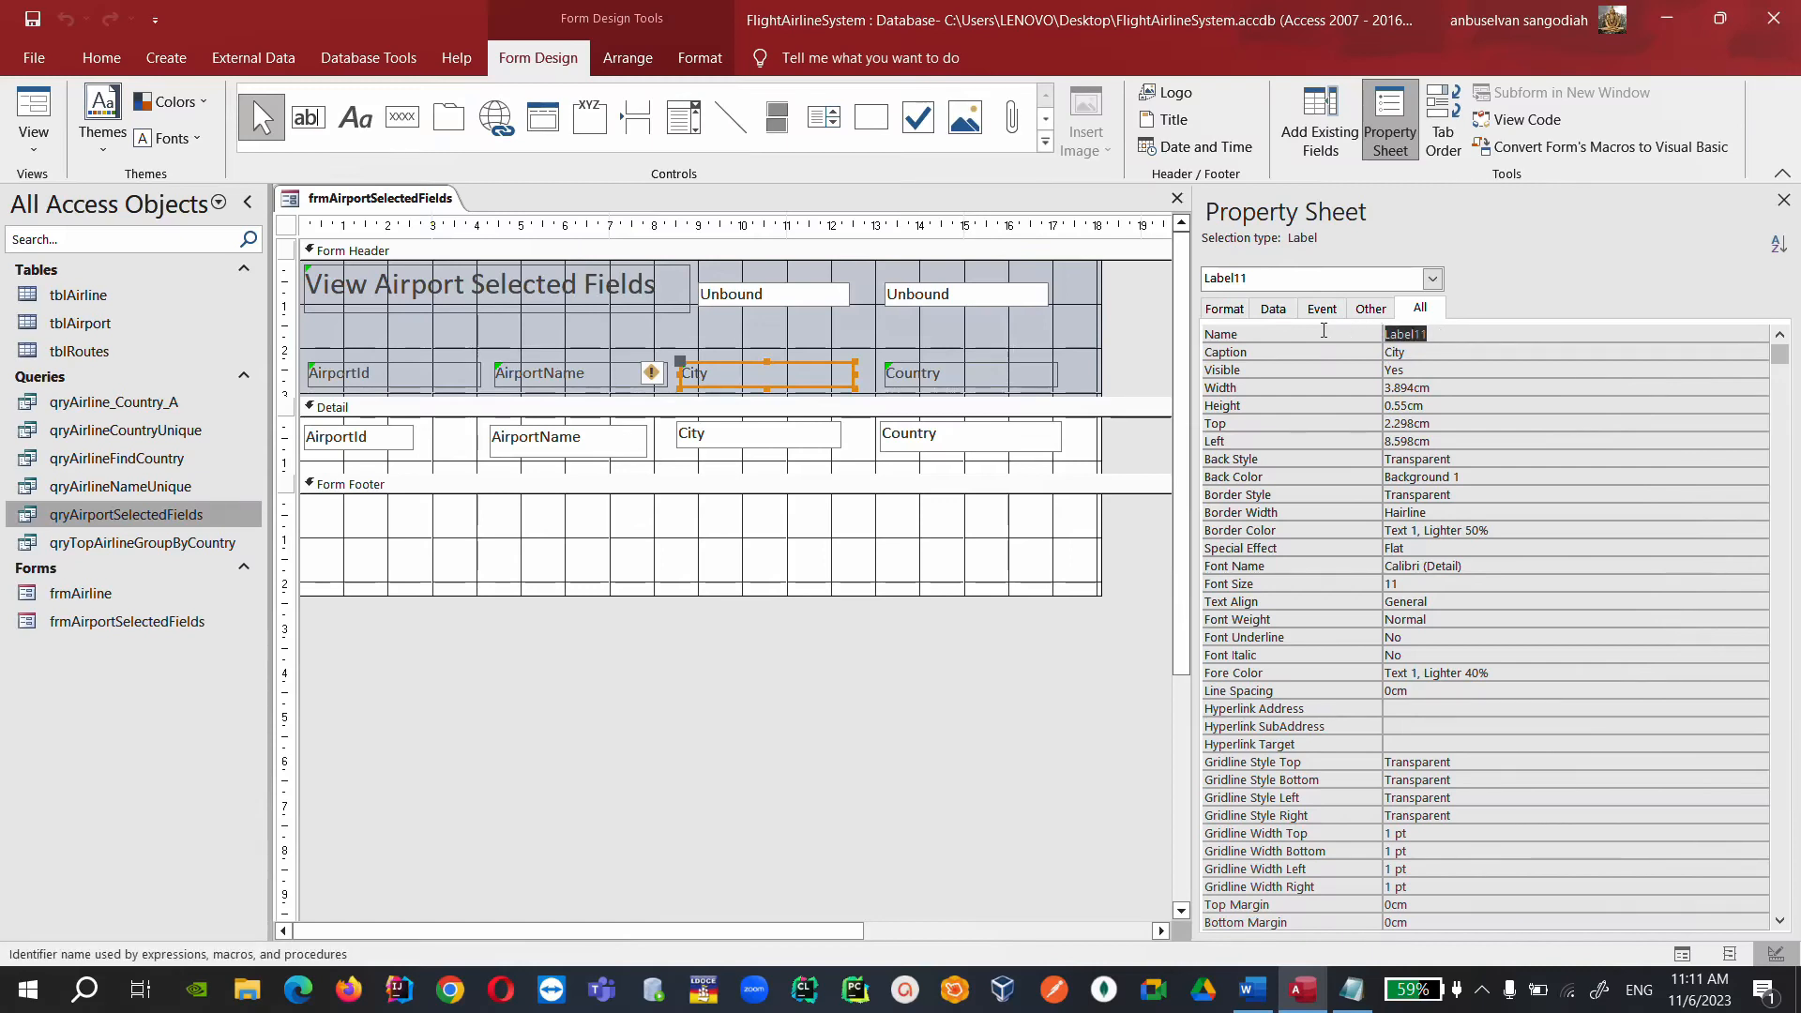
{"action": "left_click", "coordinate": [814, 431]}
{"action": "left_click", "coordinate": [1516, 360]}
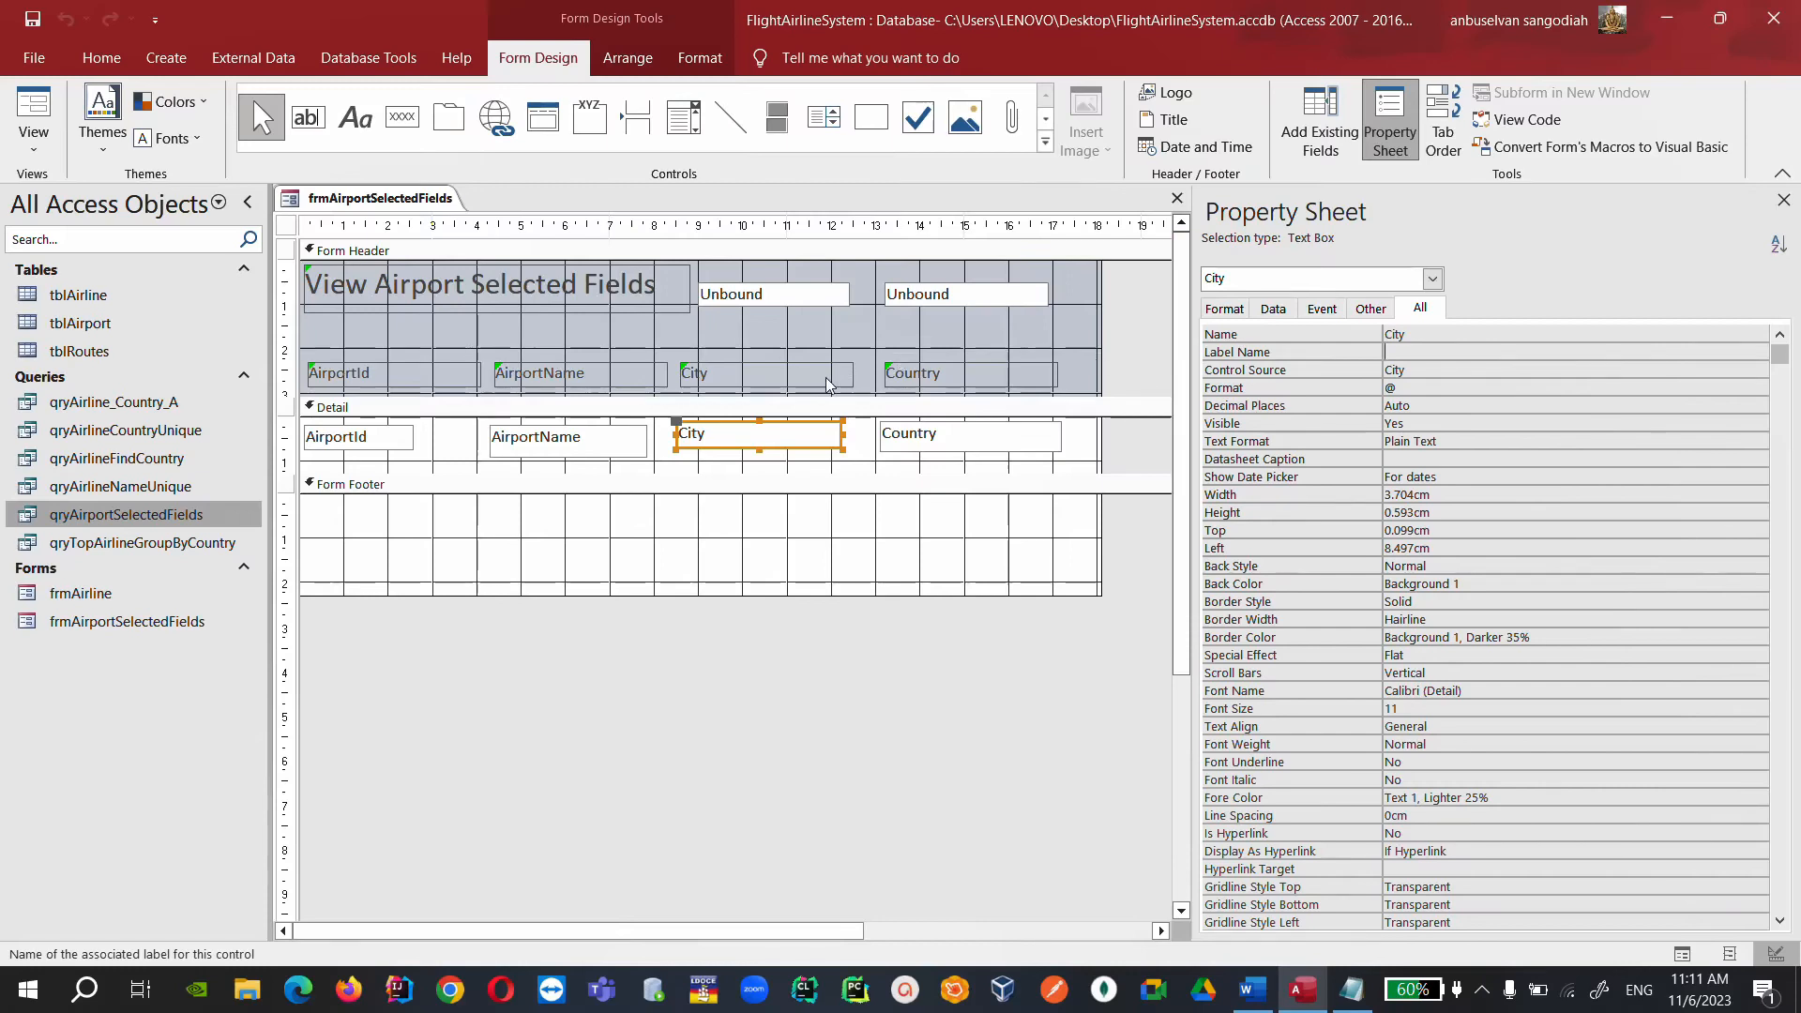
{"action": "left_click", "coordinate": [753, 379]}
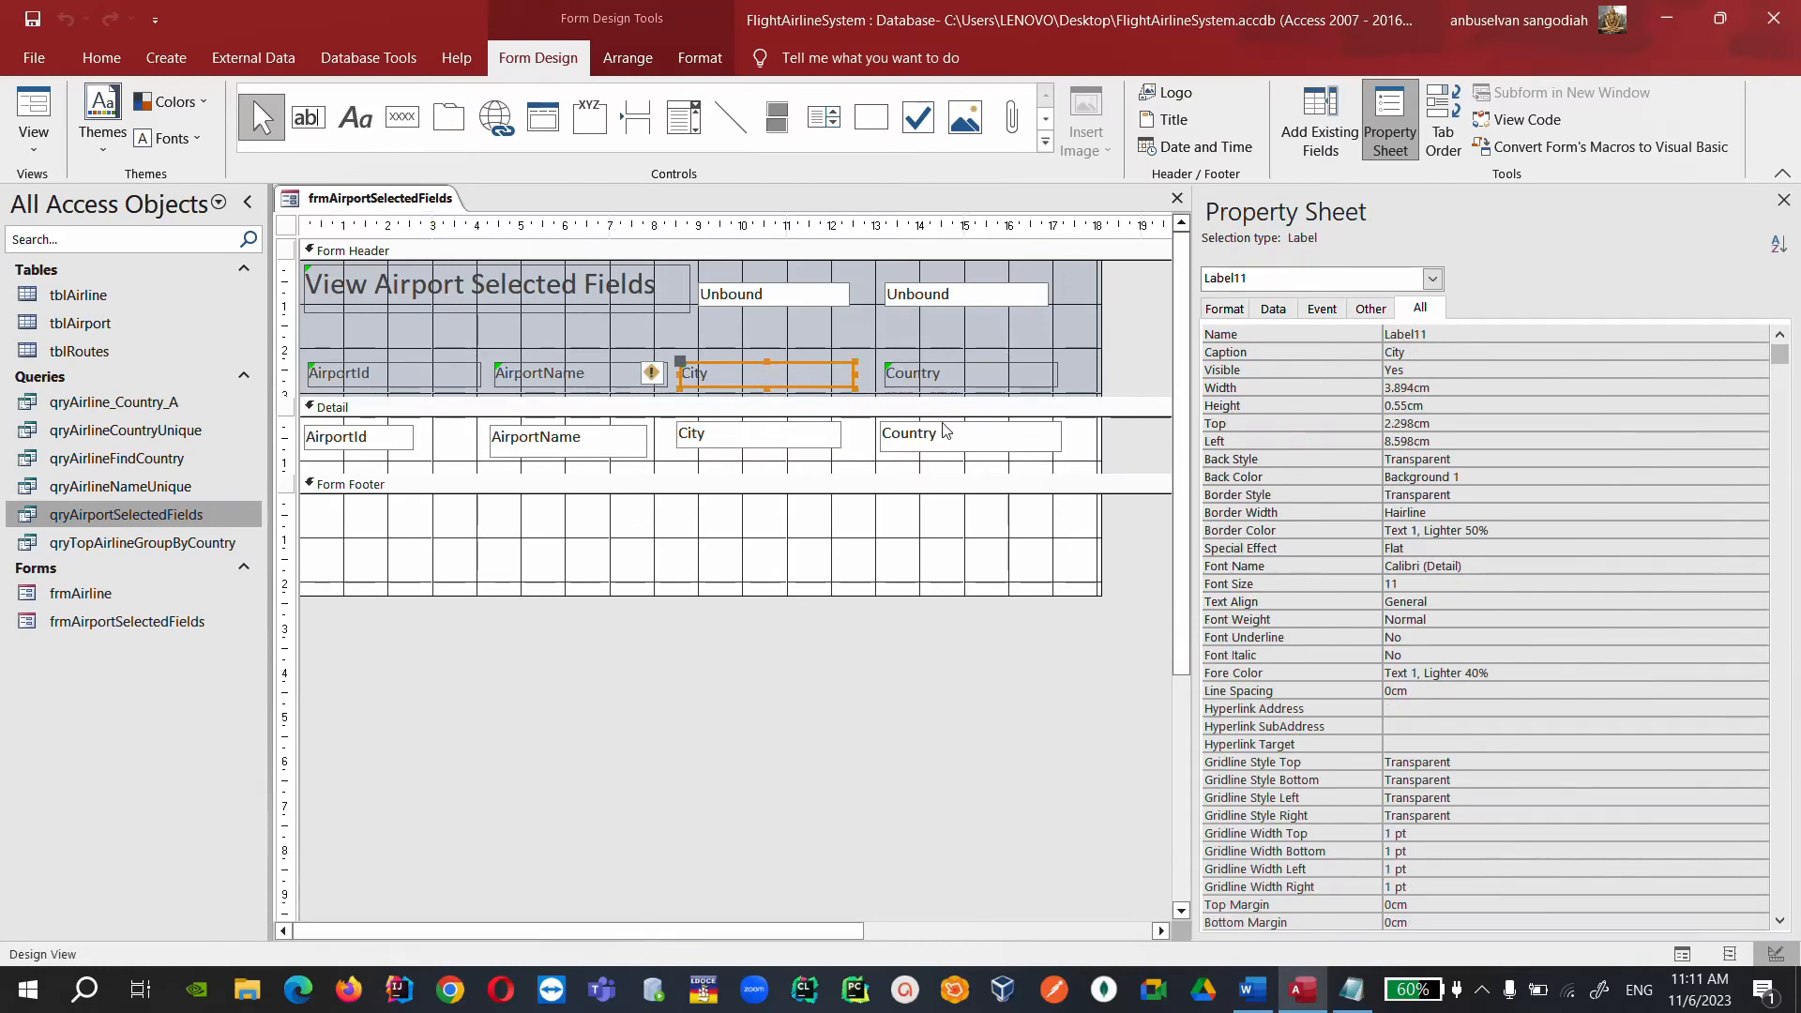
Try to set the Label Name of the City text box in Detail to lblCity.
{"action": "left_click", "coordinate": [713, 438]}
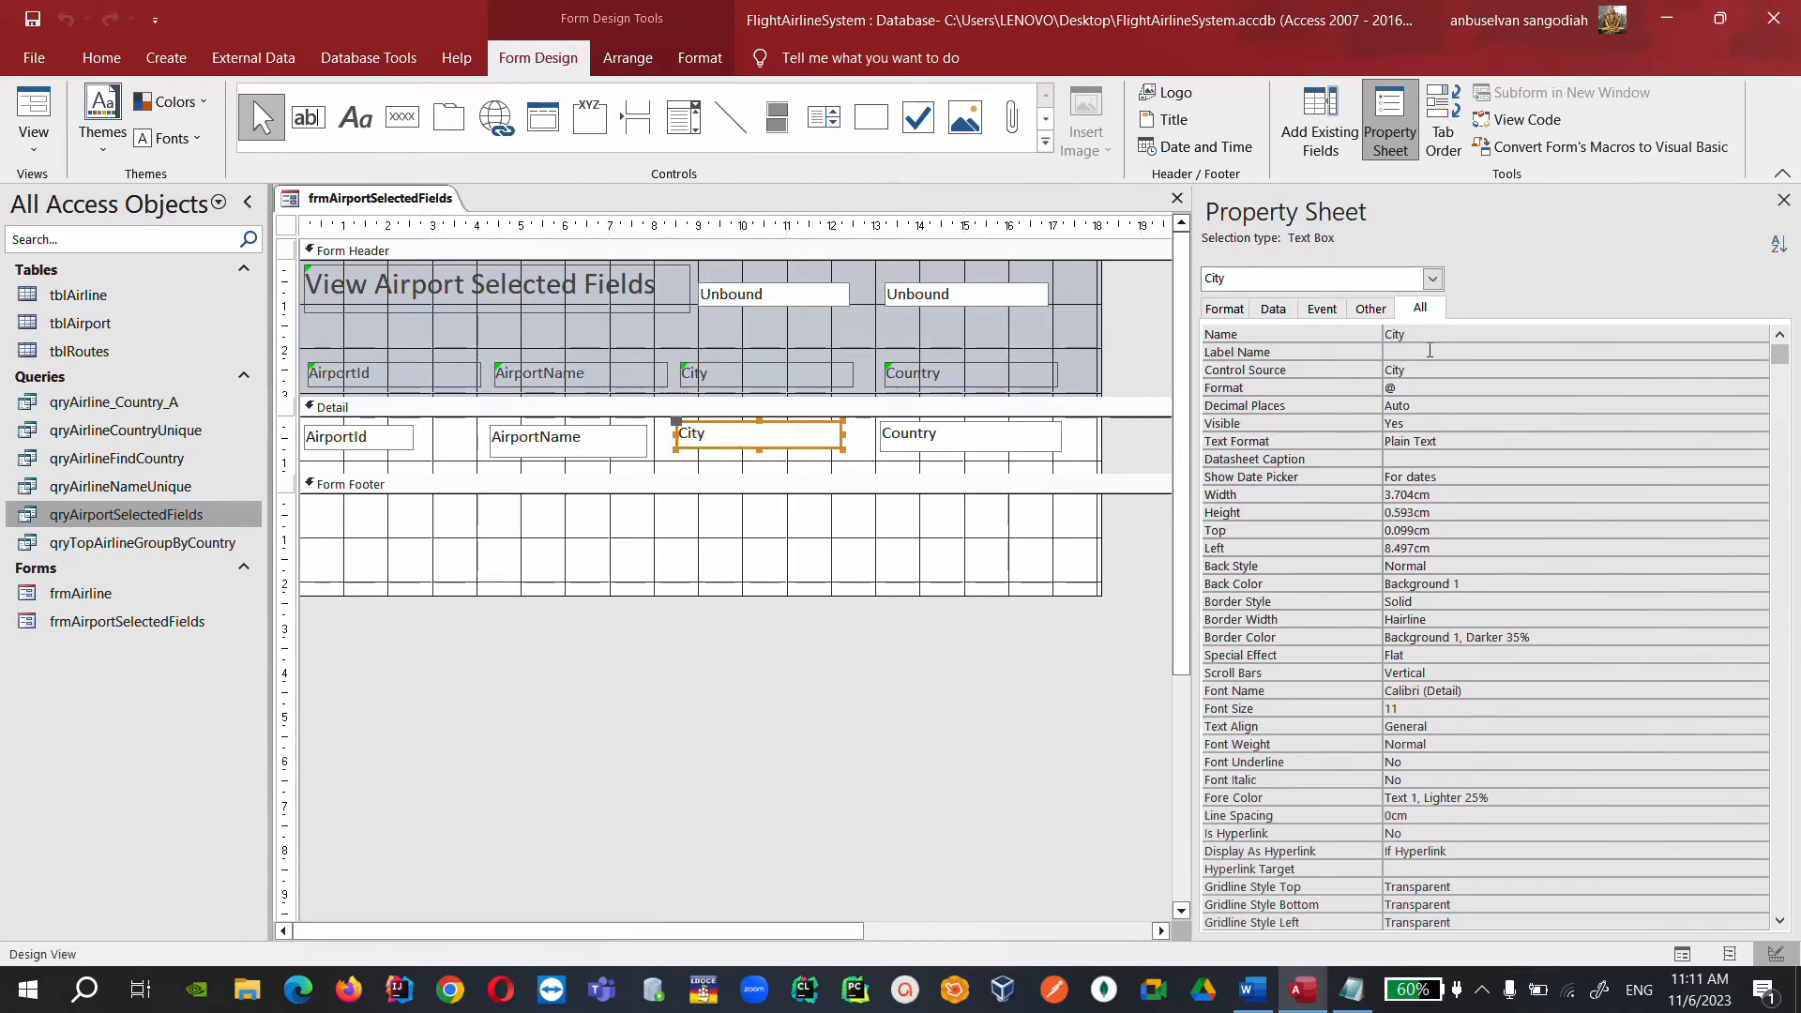
{"action": "left_click", "coordinate": [1426, 353]}
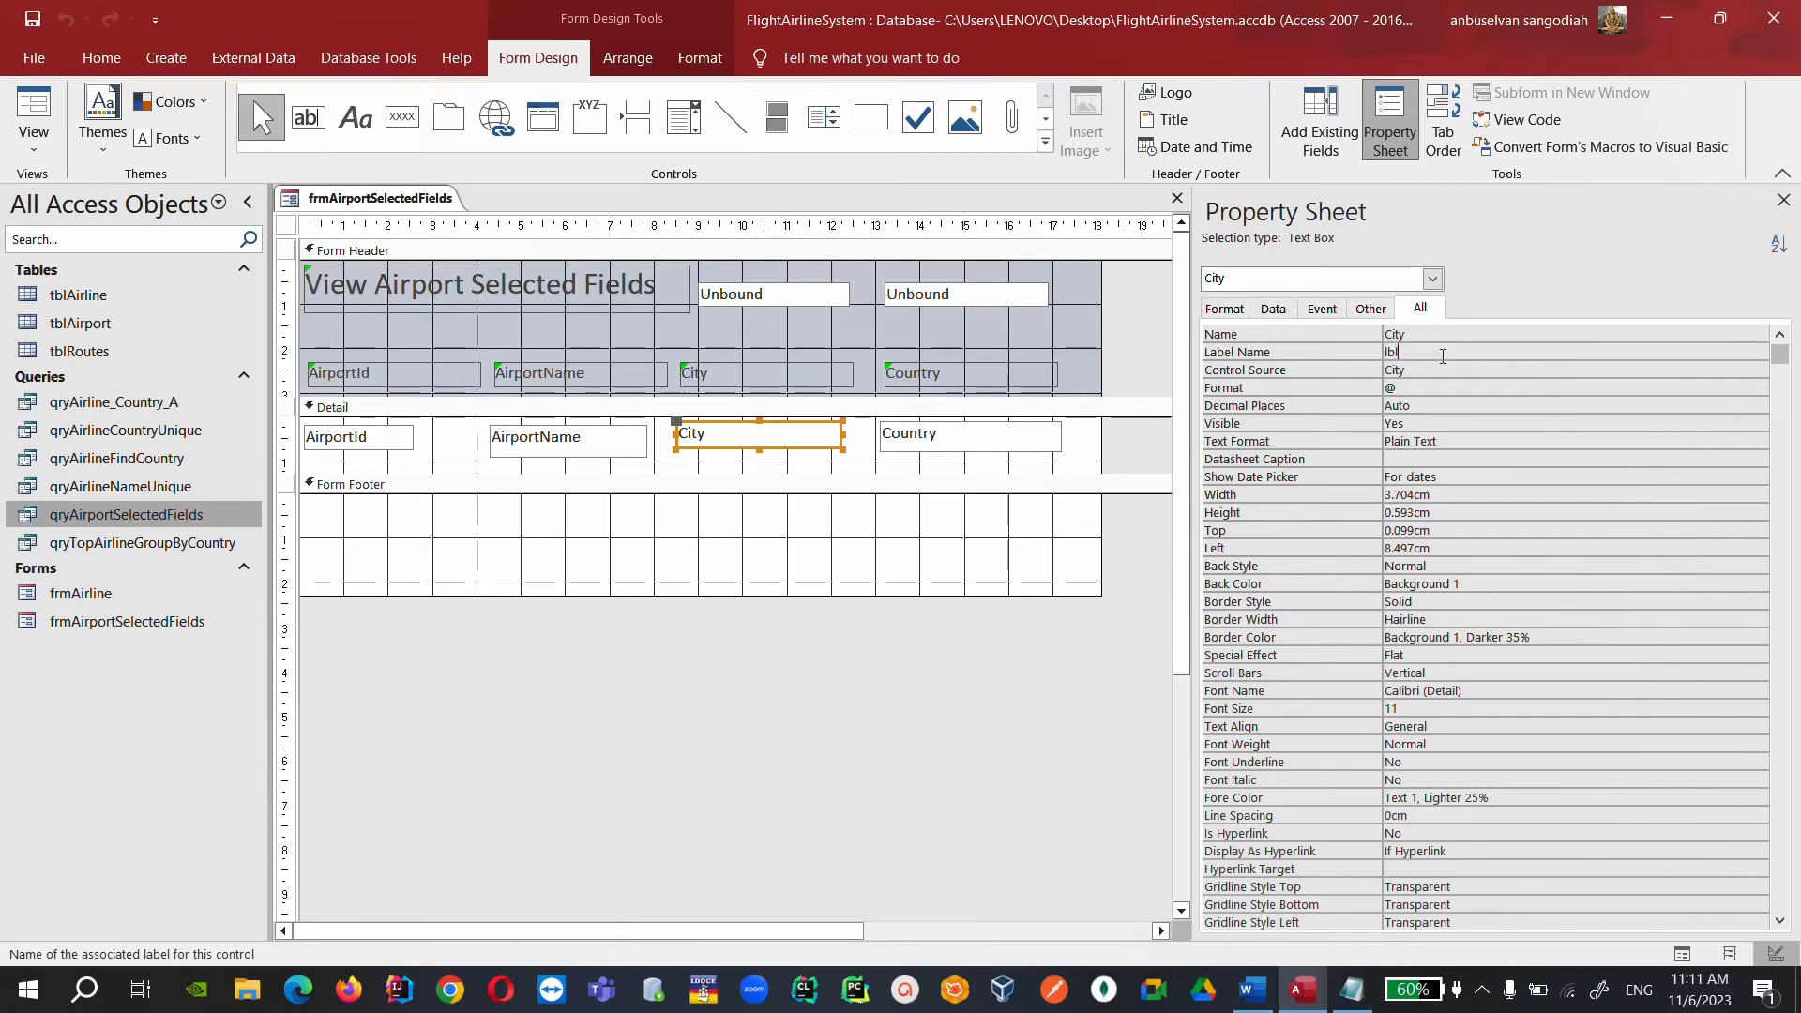
{"action": "type", "text": "lblCity"}
{"action": "left_click", "coordinate": [1024, 419]}
Rename the City label in the form header to lblCity.
{"action": "left_click", "coordinate": [769, 379]}
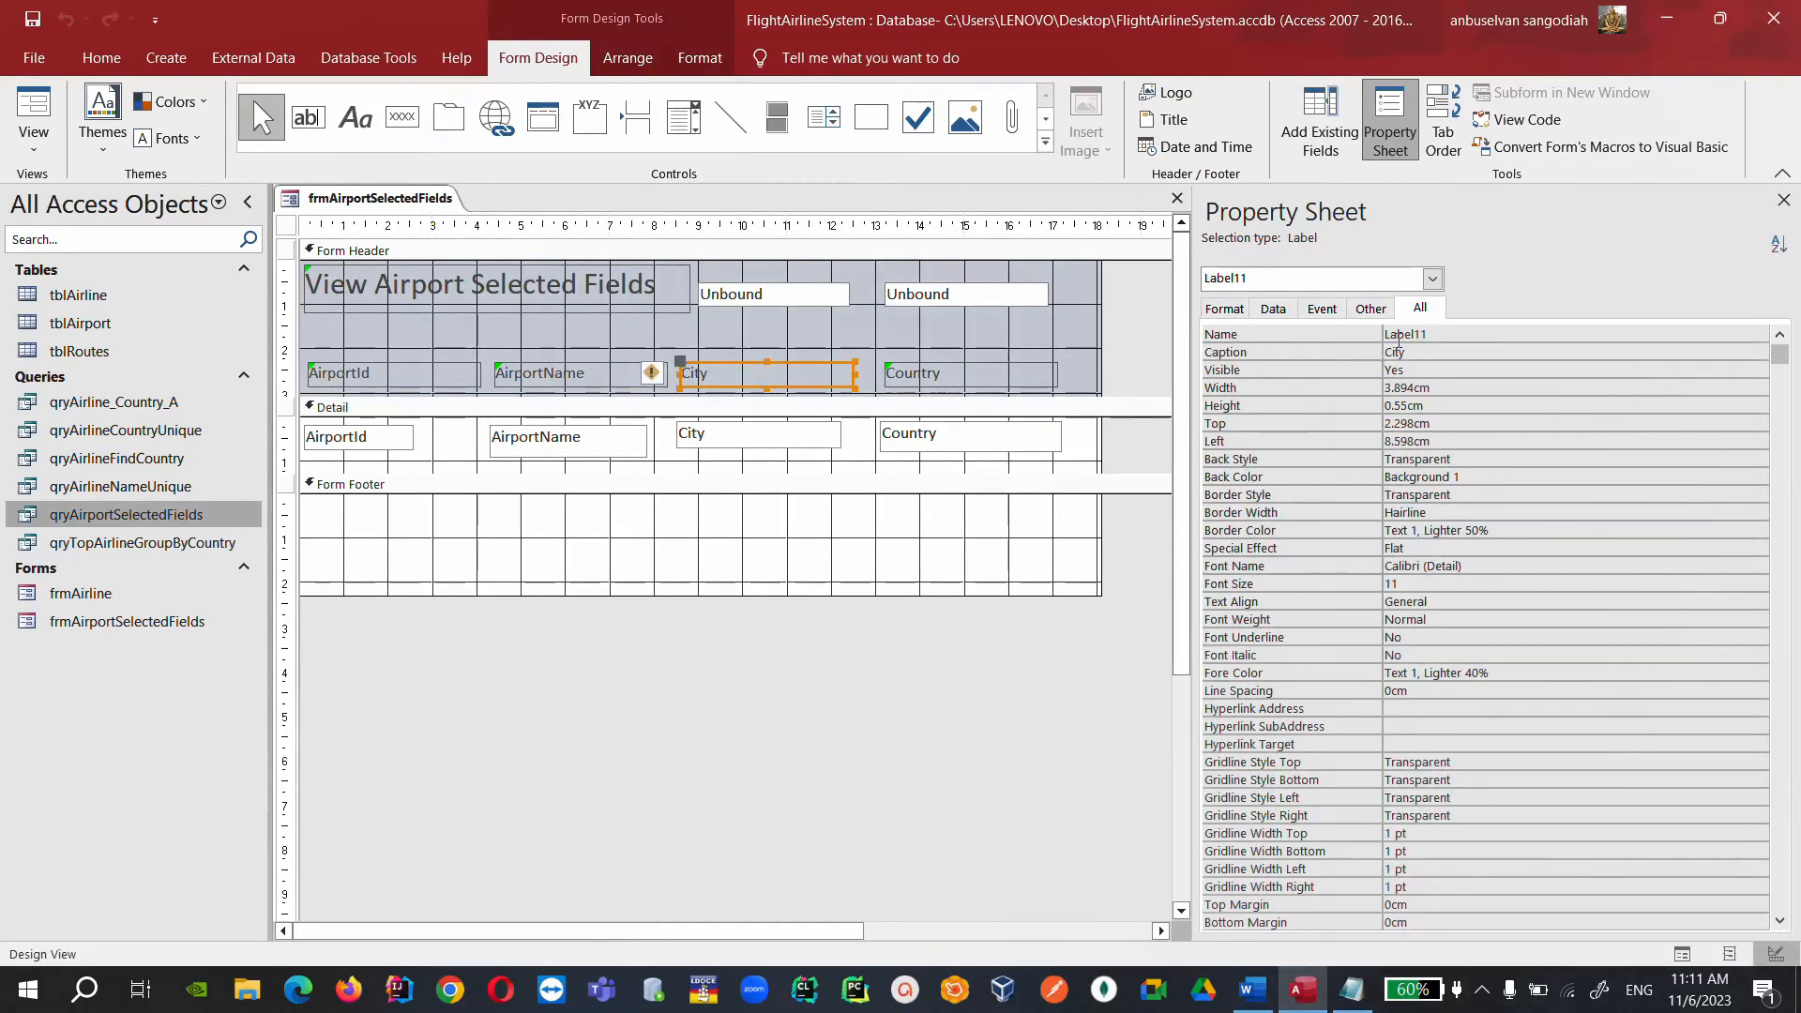
{"action": "left_click", "coordinate": [1274, 332]}
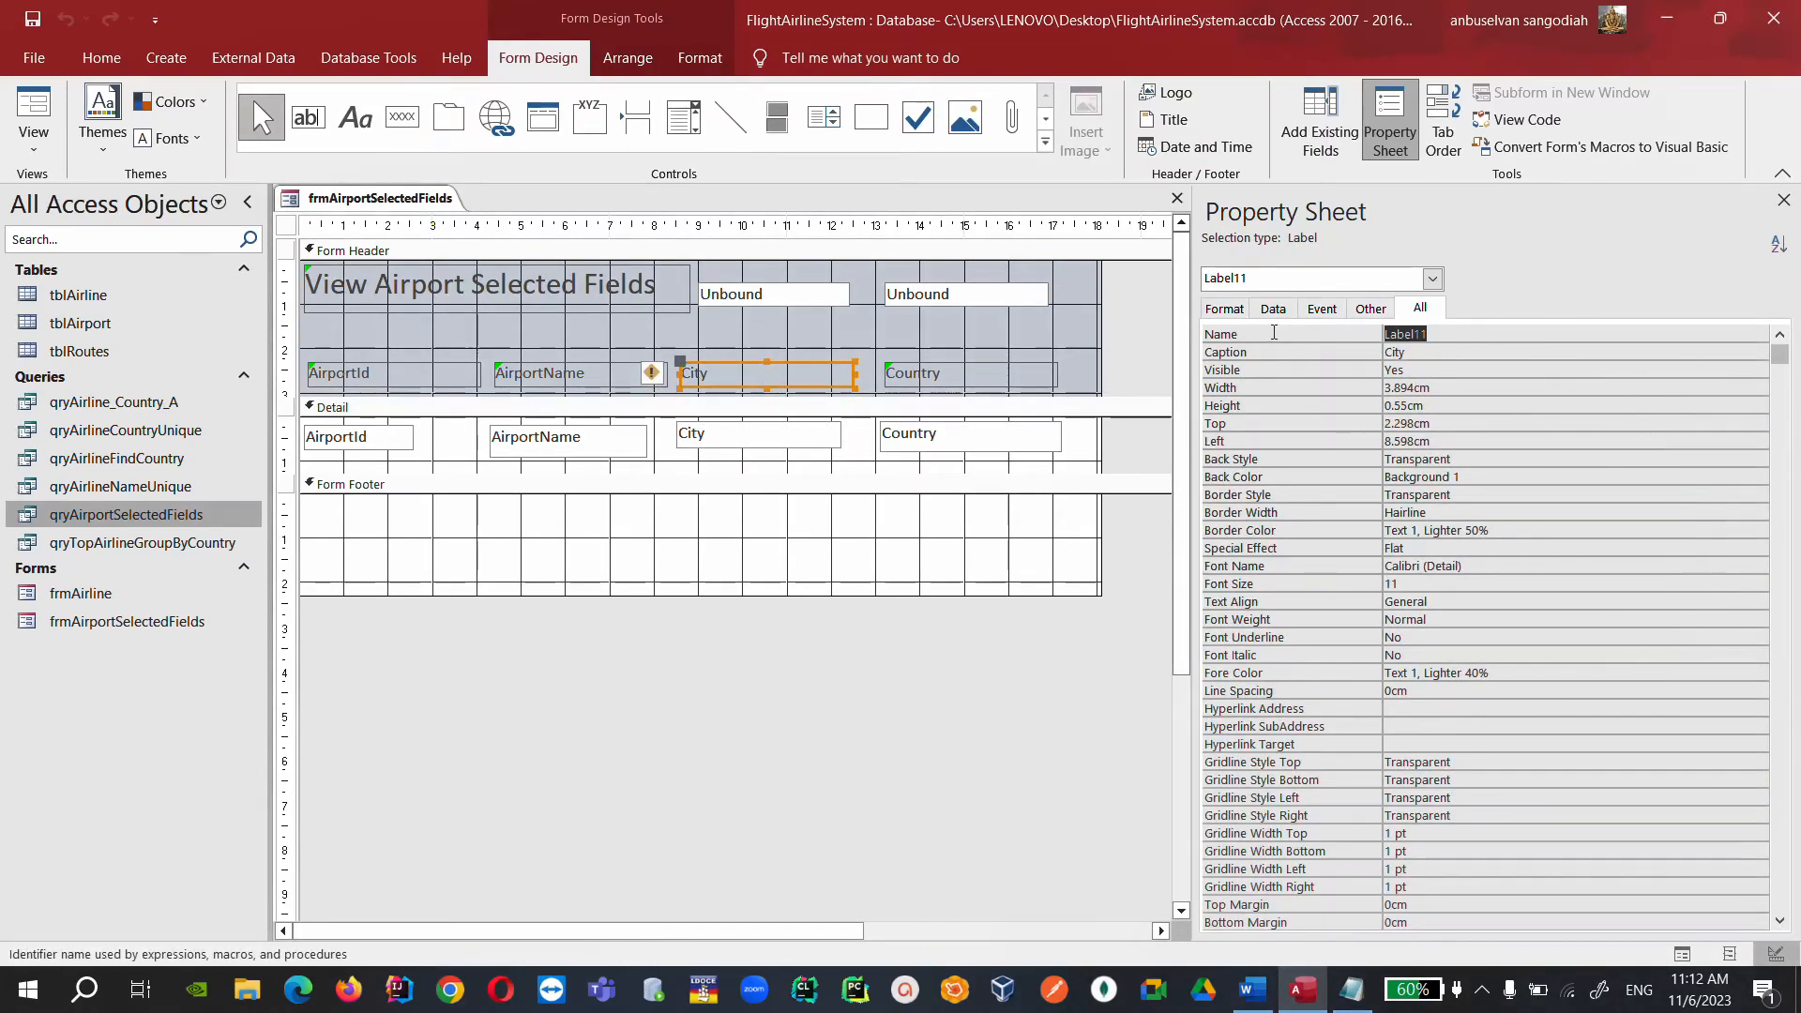
{"action": "type", "text": "lblCity"}
{"action": "left_click", "coordinate": [725, 525]}
Review the properties of the City, AirportName and AirportId fields, their header labels, and the txtCity text box.
{"action": "left_click", "coordinate": [725, 453]}
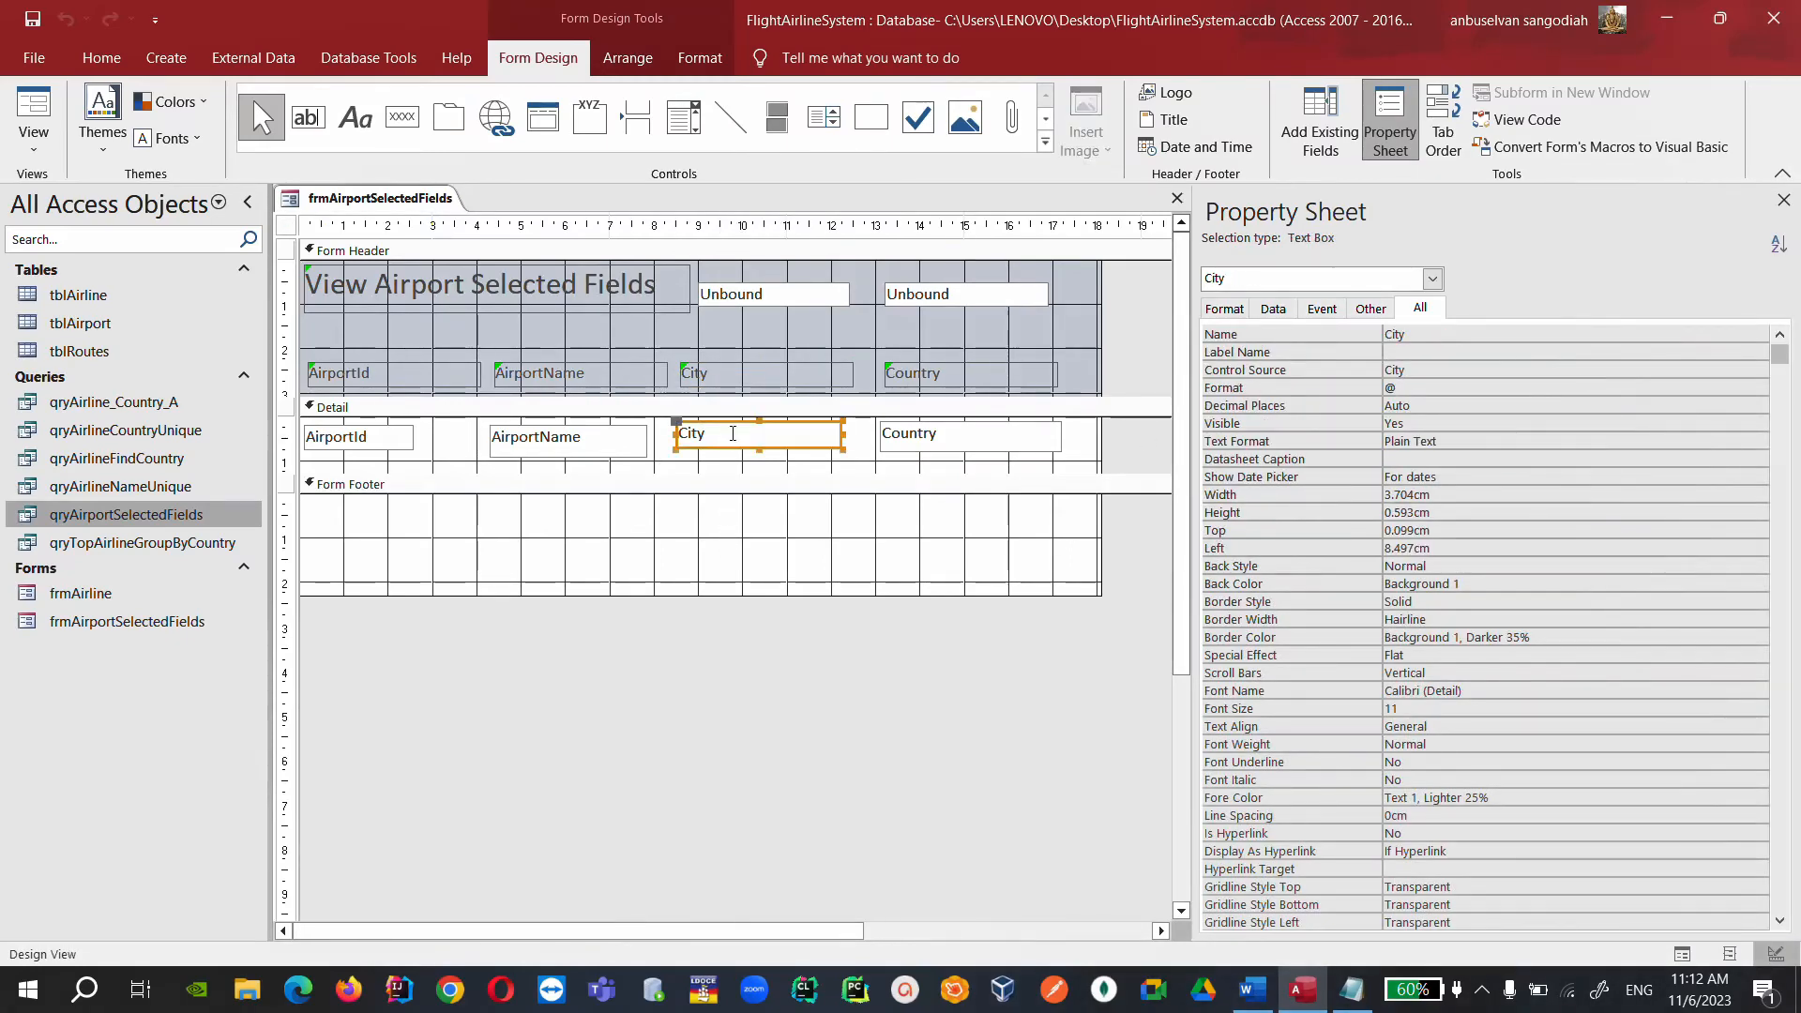
{"action": "left_click", "coordinate": [741, 382]}
{"action": "left_click", "coordinate": [750, 440]}
{"action": "left_click", "coordinate": [563, 441]}
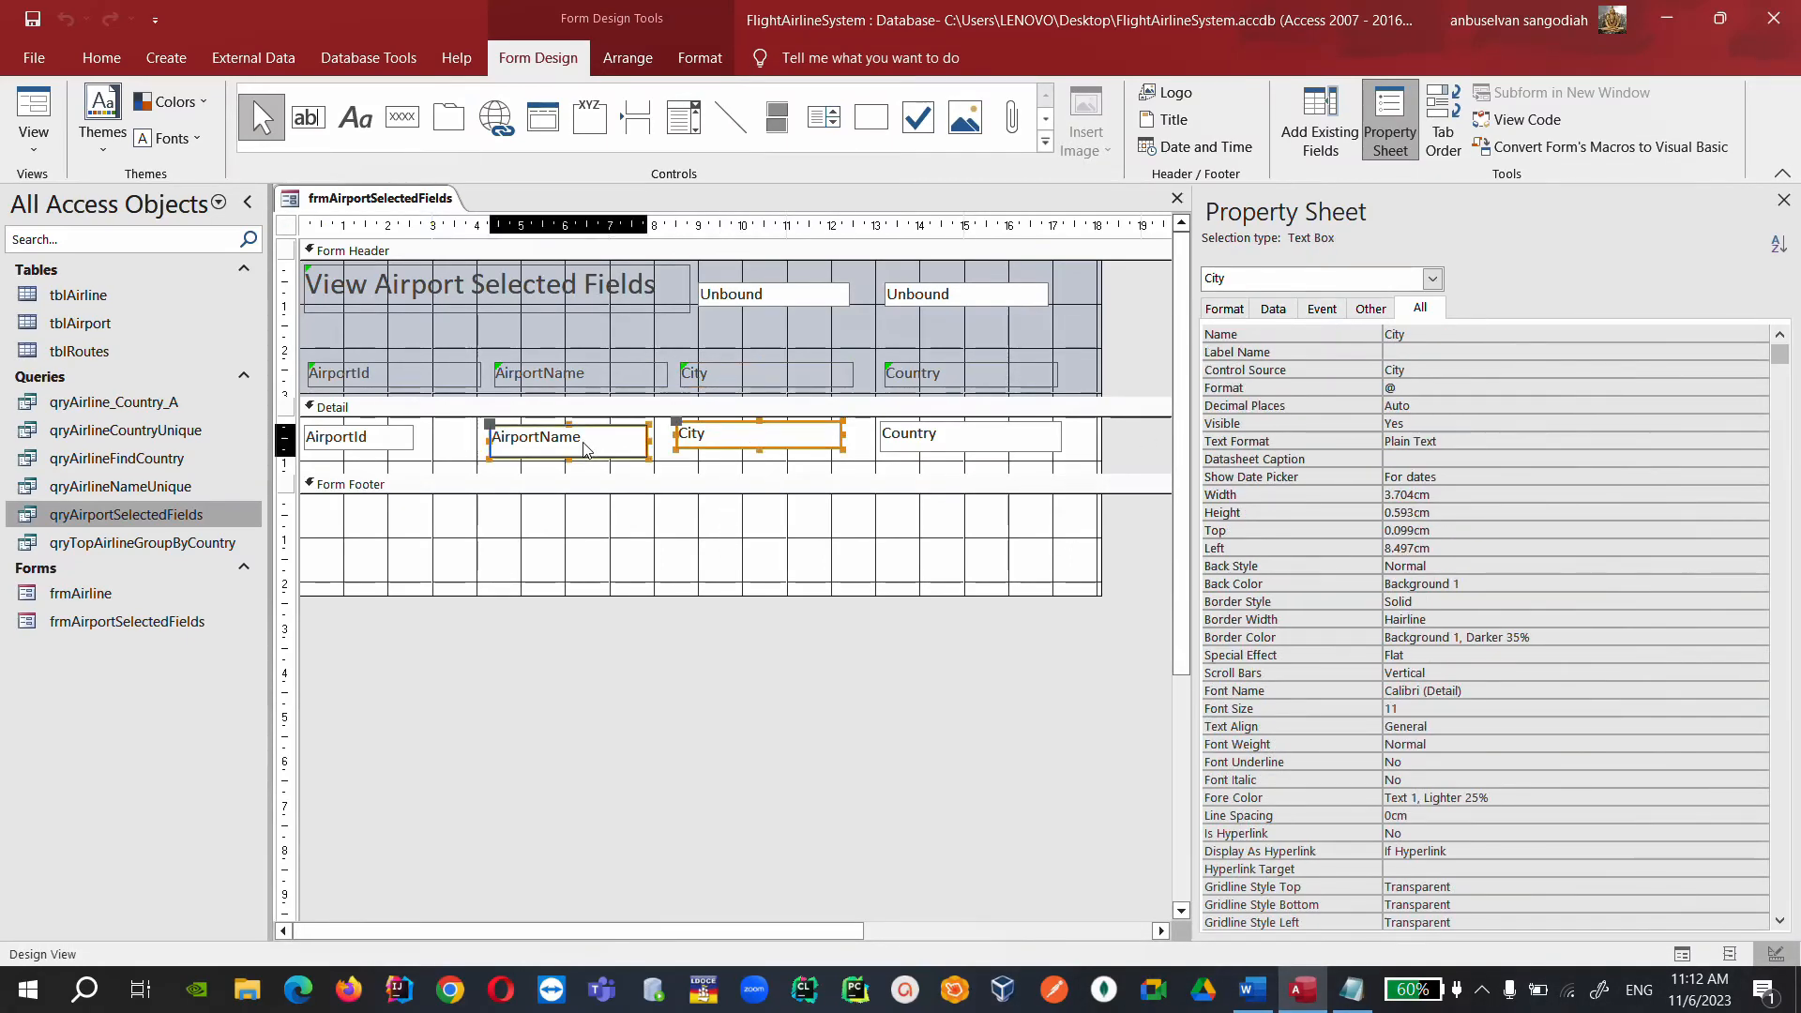
{"action": "left_click", "coordinate": [572, 375]}
{"action": "left_click", "coordinate": [373, 449]}
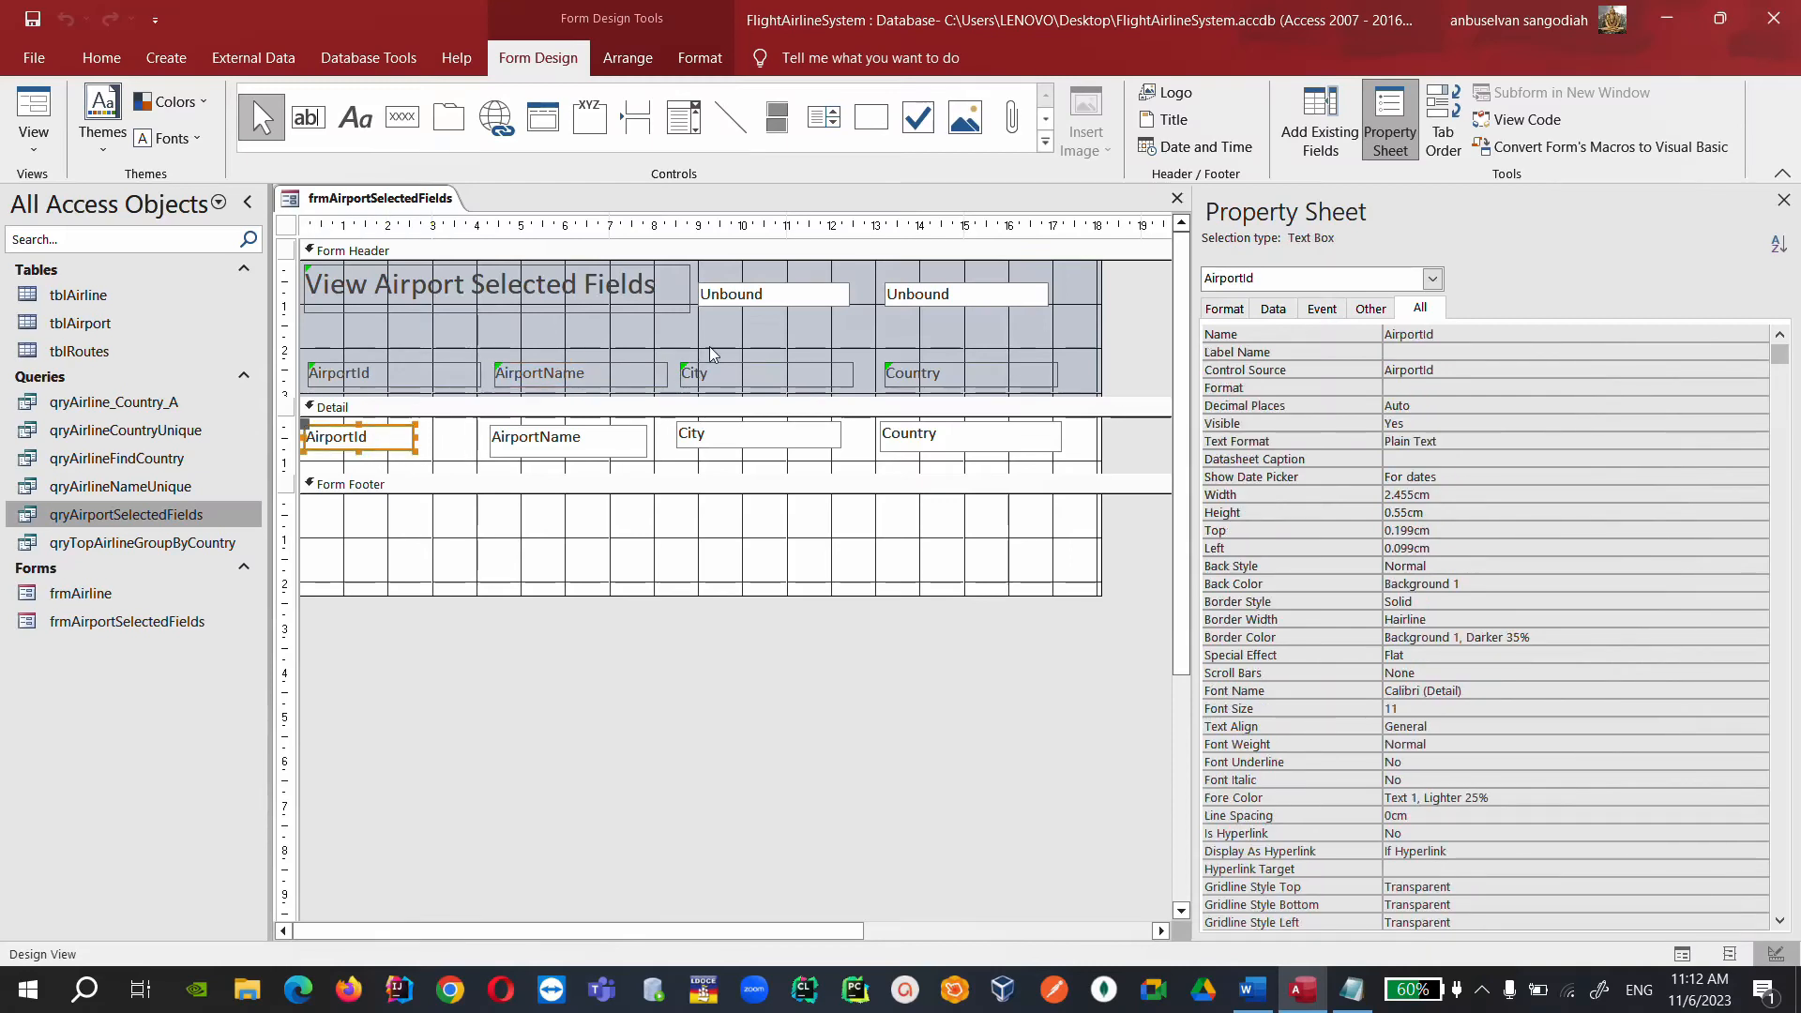
{"action": "left_click", "coordinate": [771, 297]}
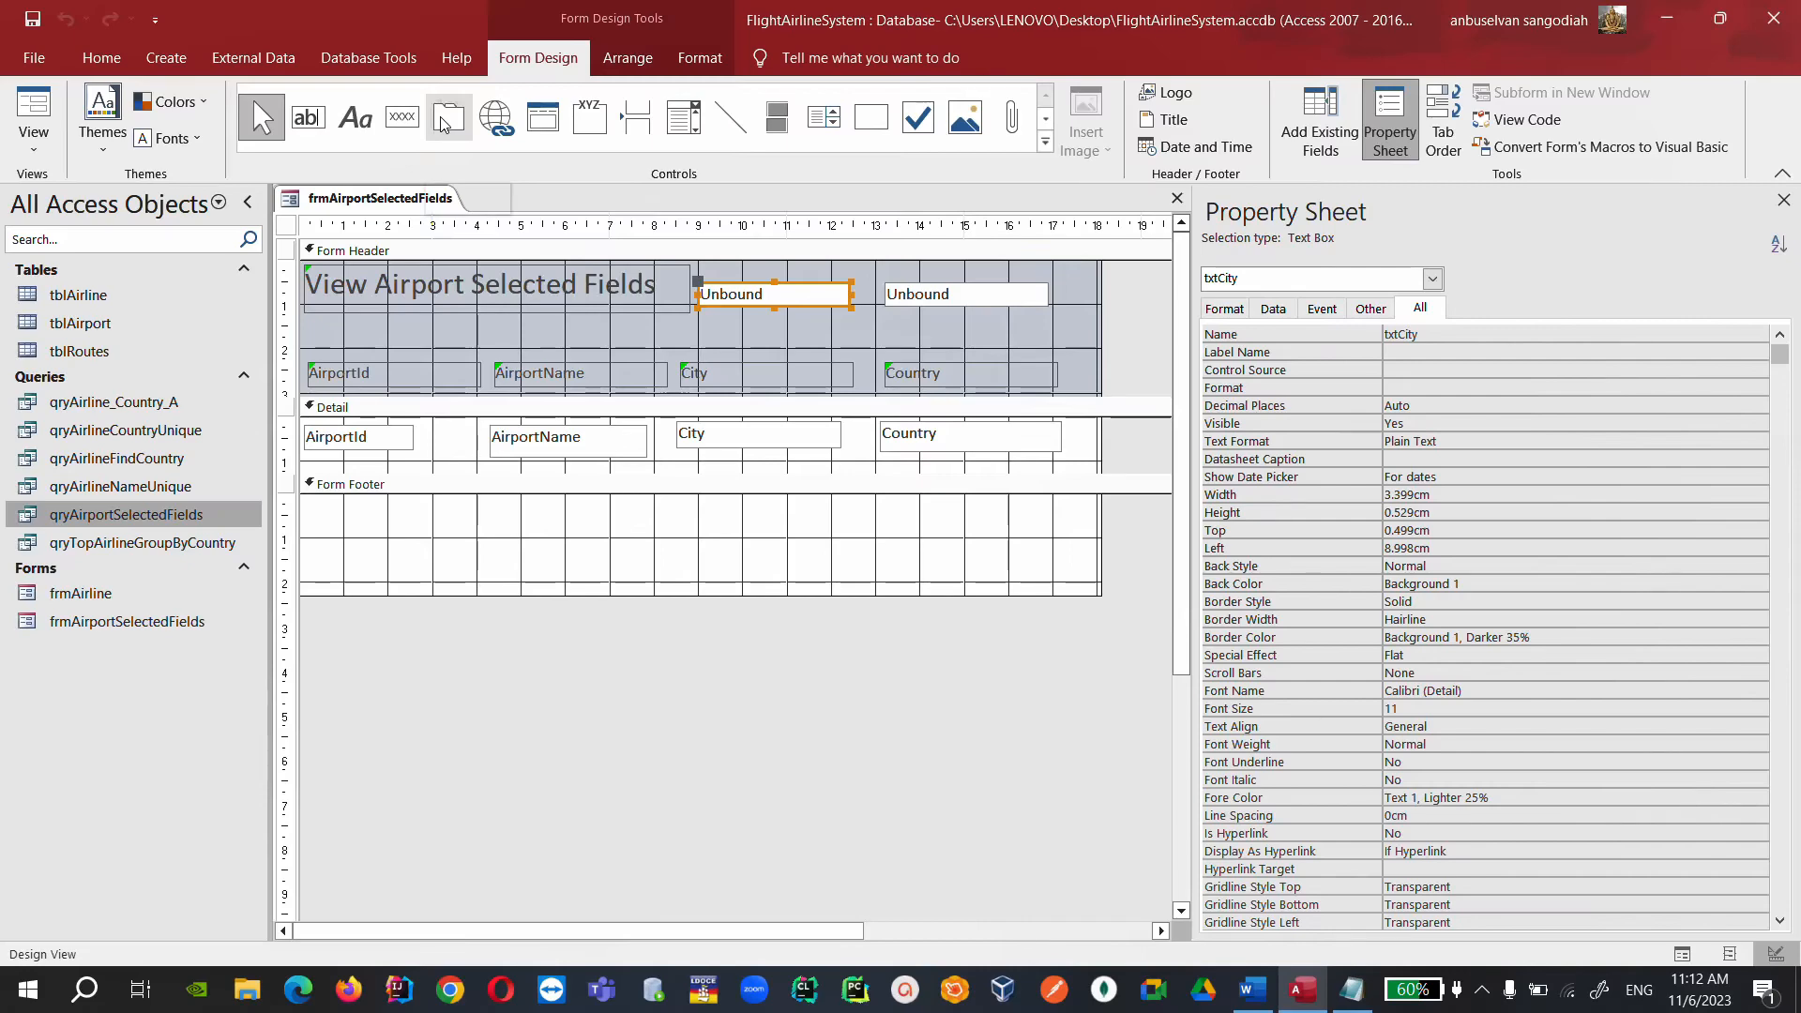
Add a command button about 4.1 by 1.2 cm in the form footer without using the wizard.
{"action": "left_click", "coordinate": [412, 125]}
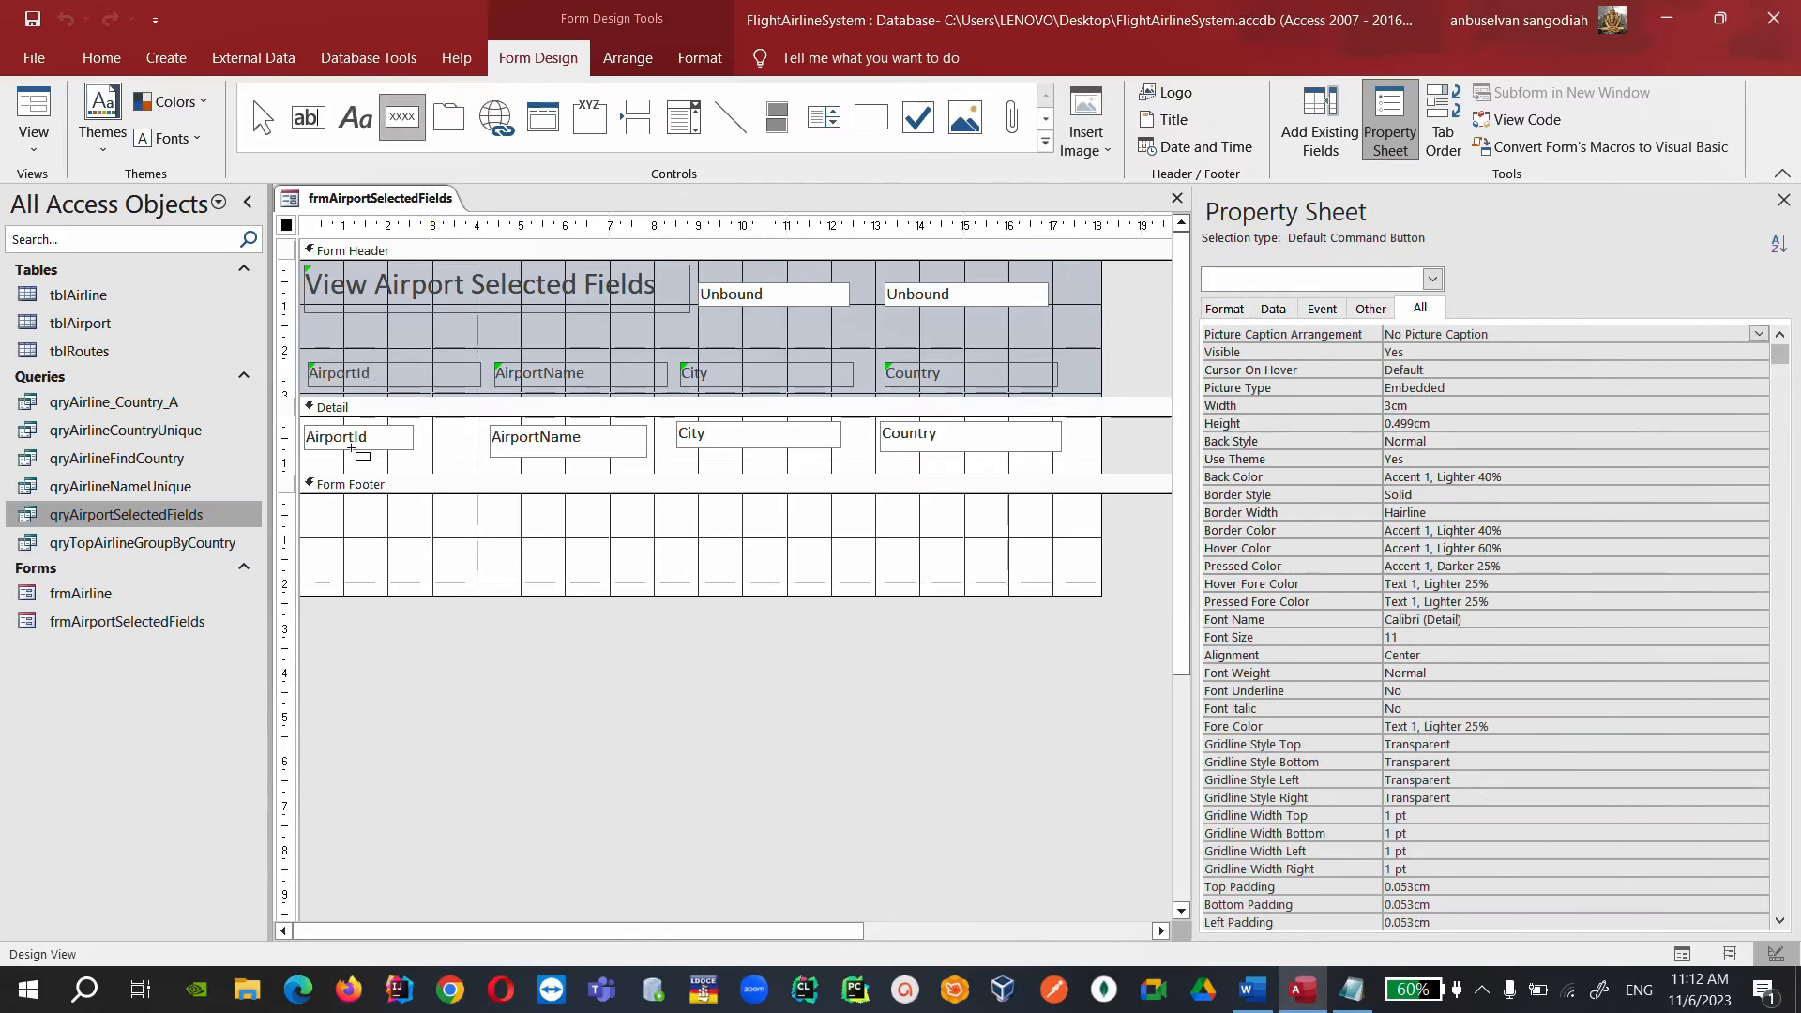
{"action": "left_click_drag", "start_coordinate": [339, 511], "coordinate": [521, 565]}
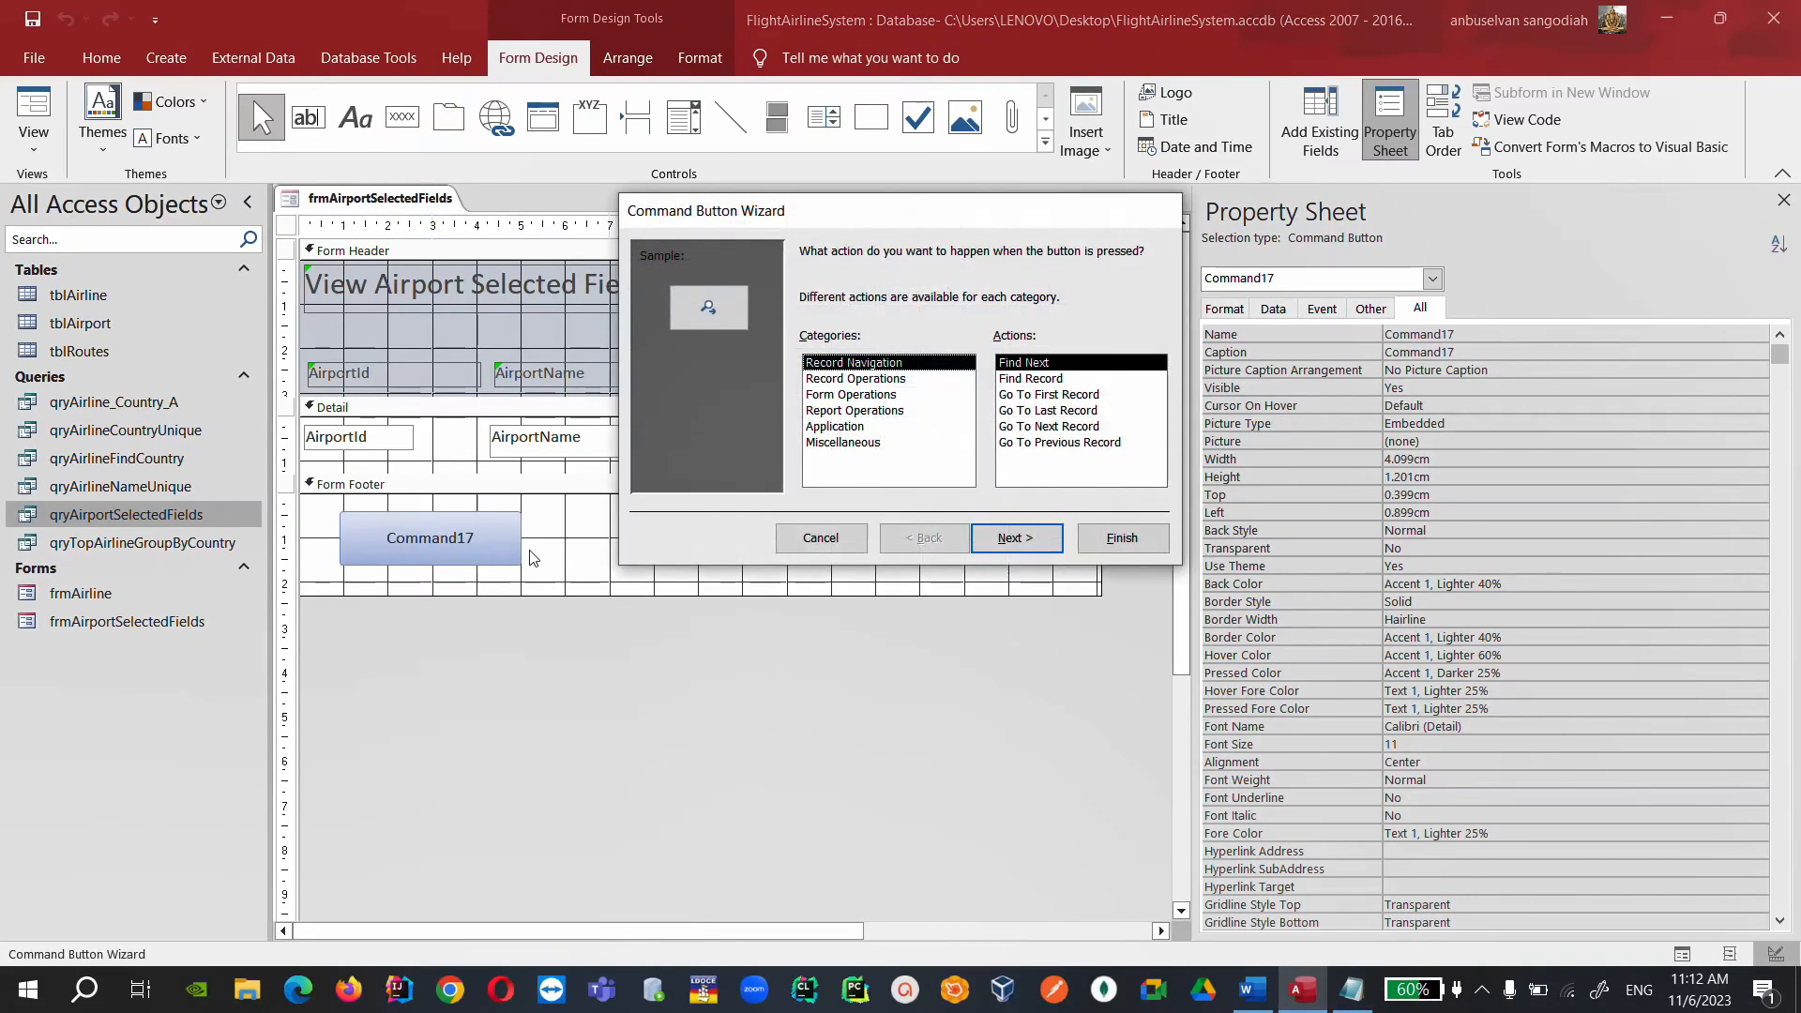
{"action": "left_click", "coordinate": [822, 541]}
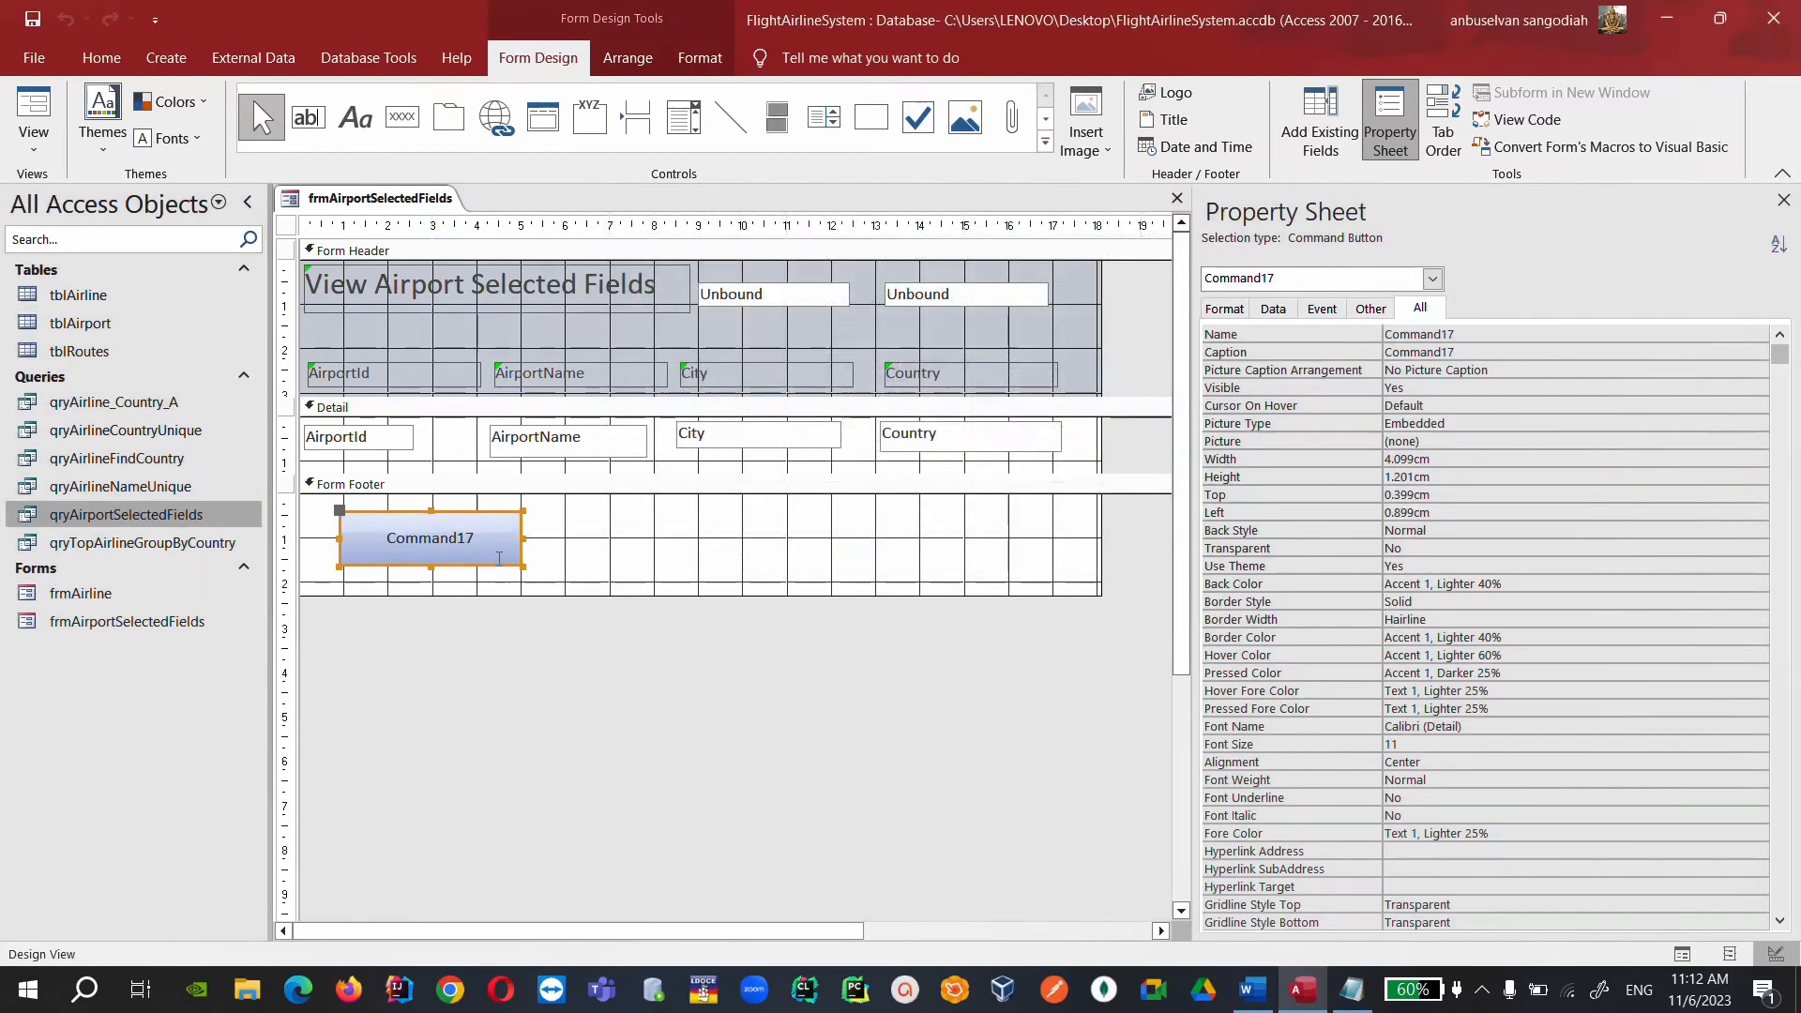
Name the footer command button btnRefresh and set its caption to Refresh Record.
{"action": "left_click", "coordinate": [1247, 333]}
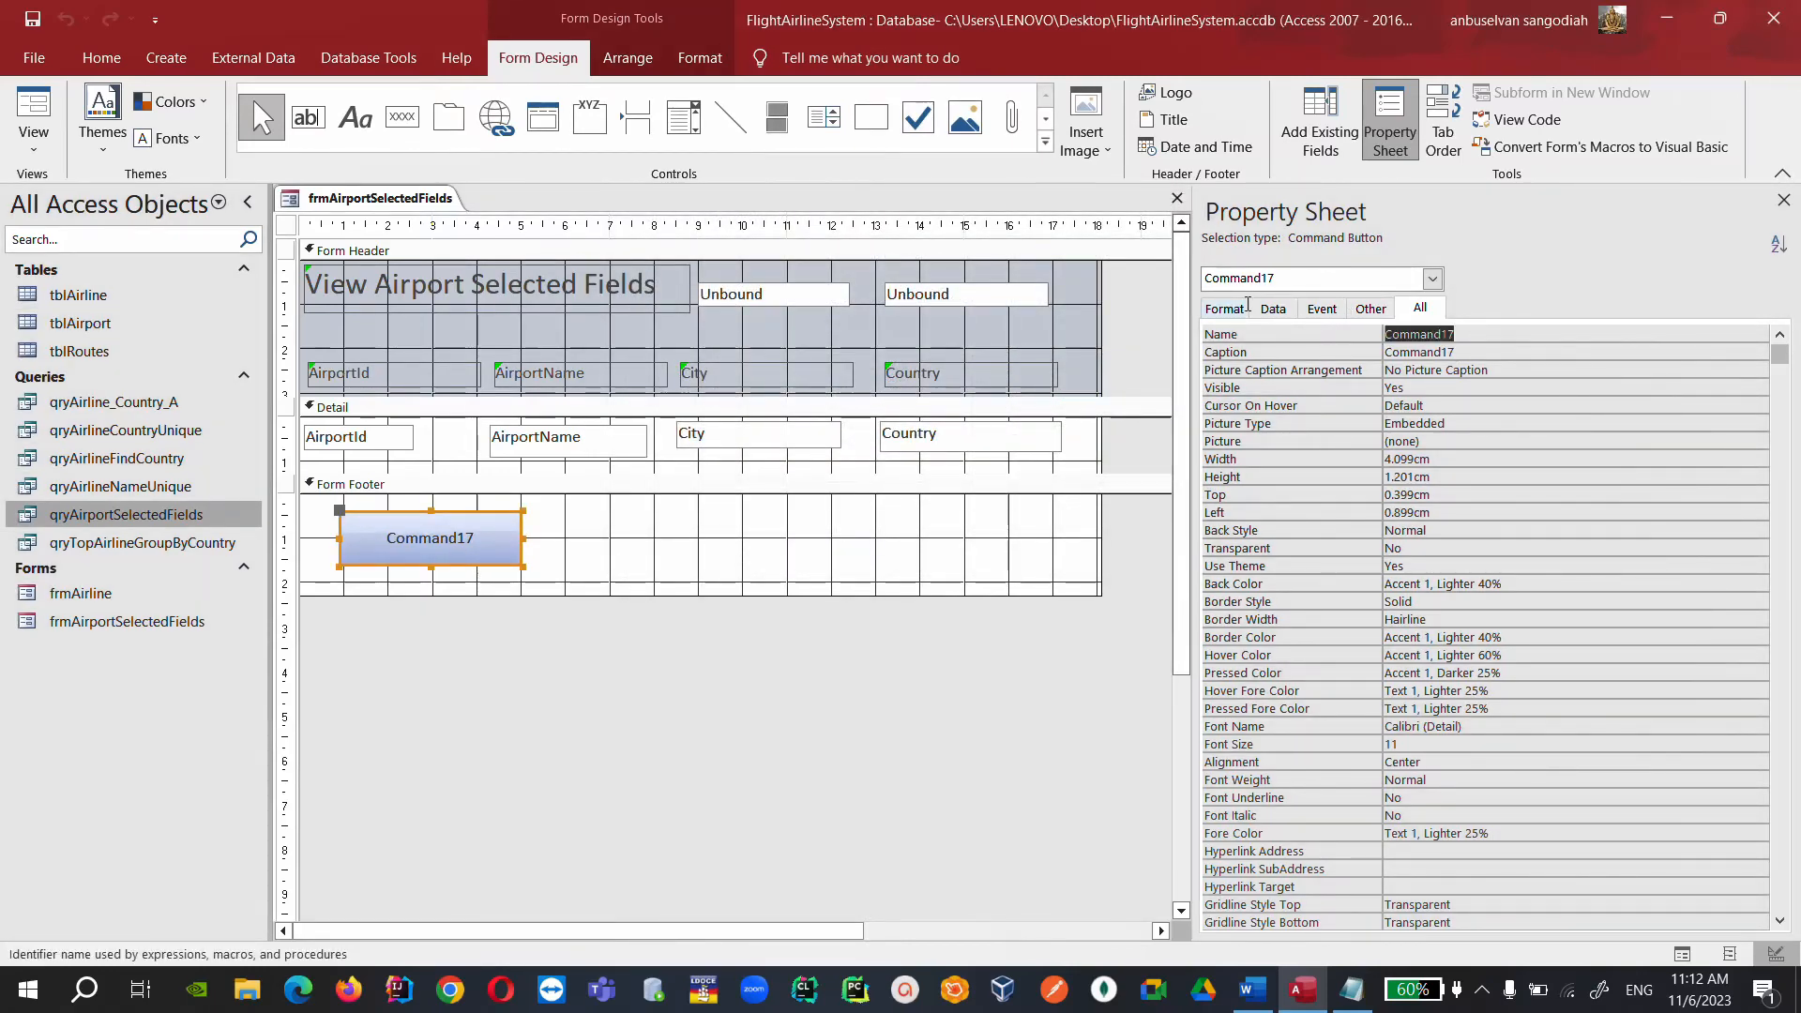
{"action": "type", "text": "btnR"}
{"action": "type", "text": "eferesh"}
{"action": "key", "text": "Return"}
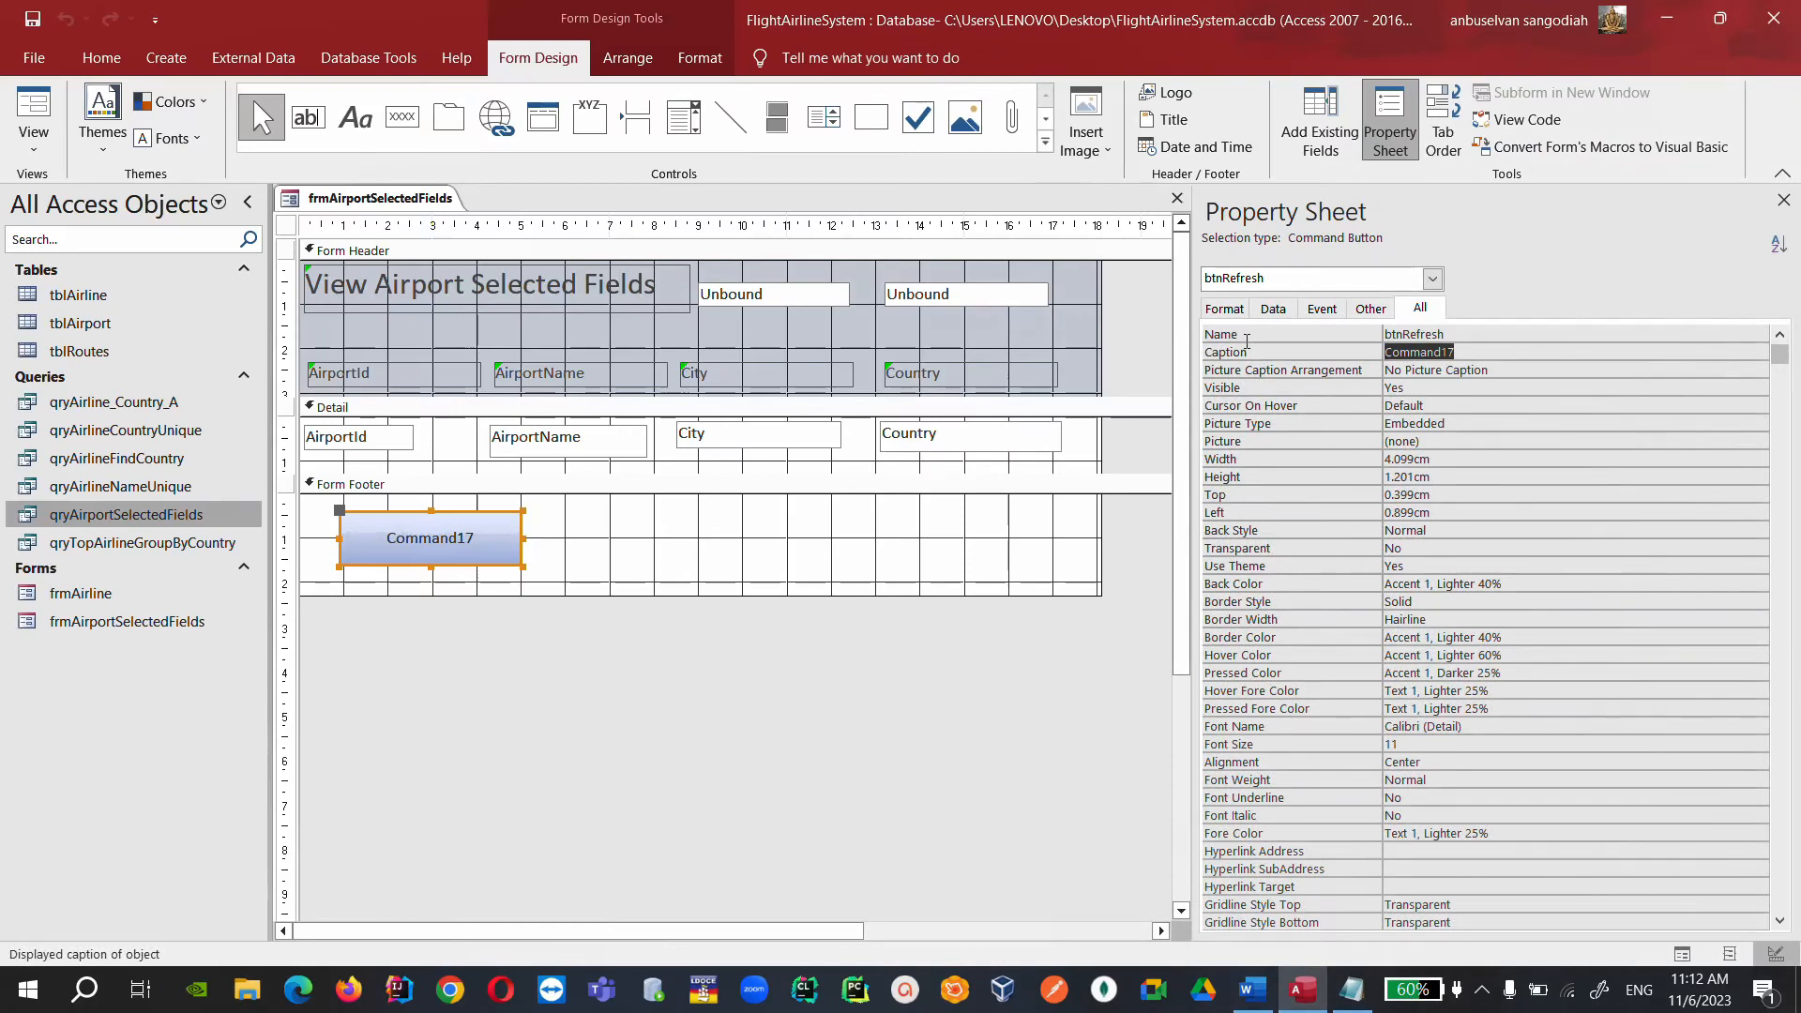
{"action": "type", "text": "Refresh Record"}
{"action": "left_click", "coordinate": [566, 551]}
{"action": "left_click", "coordinate": [504, 548]}
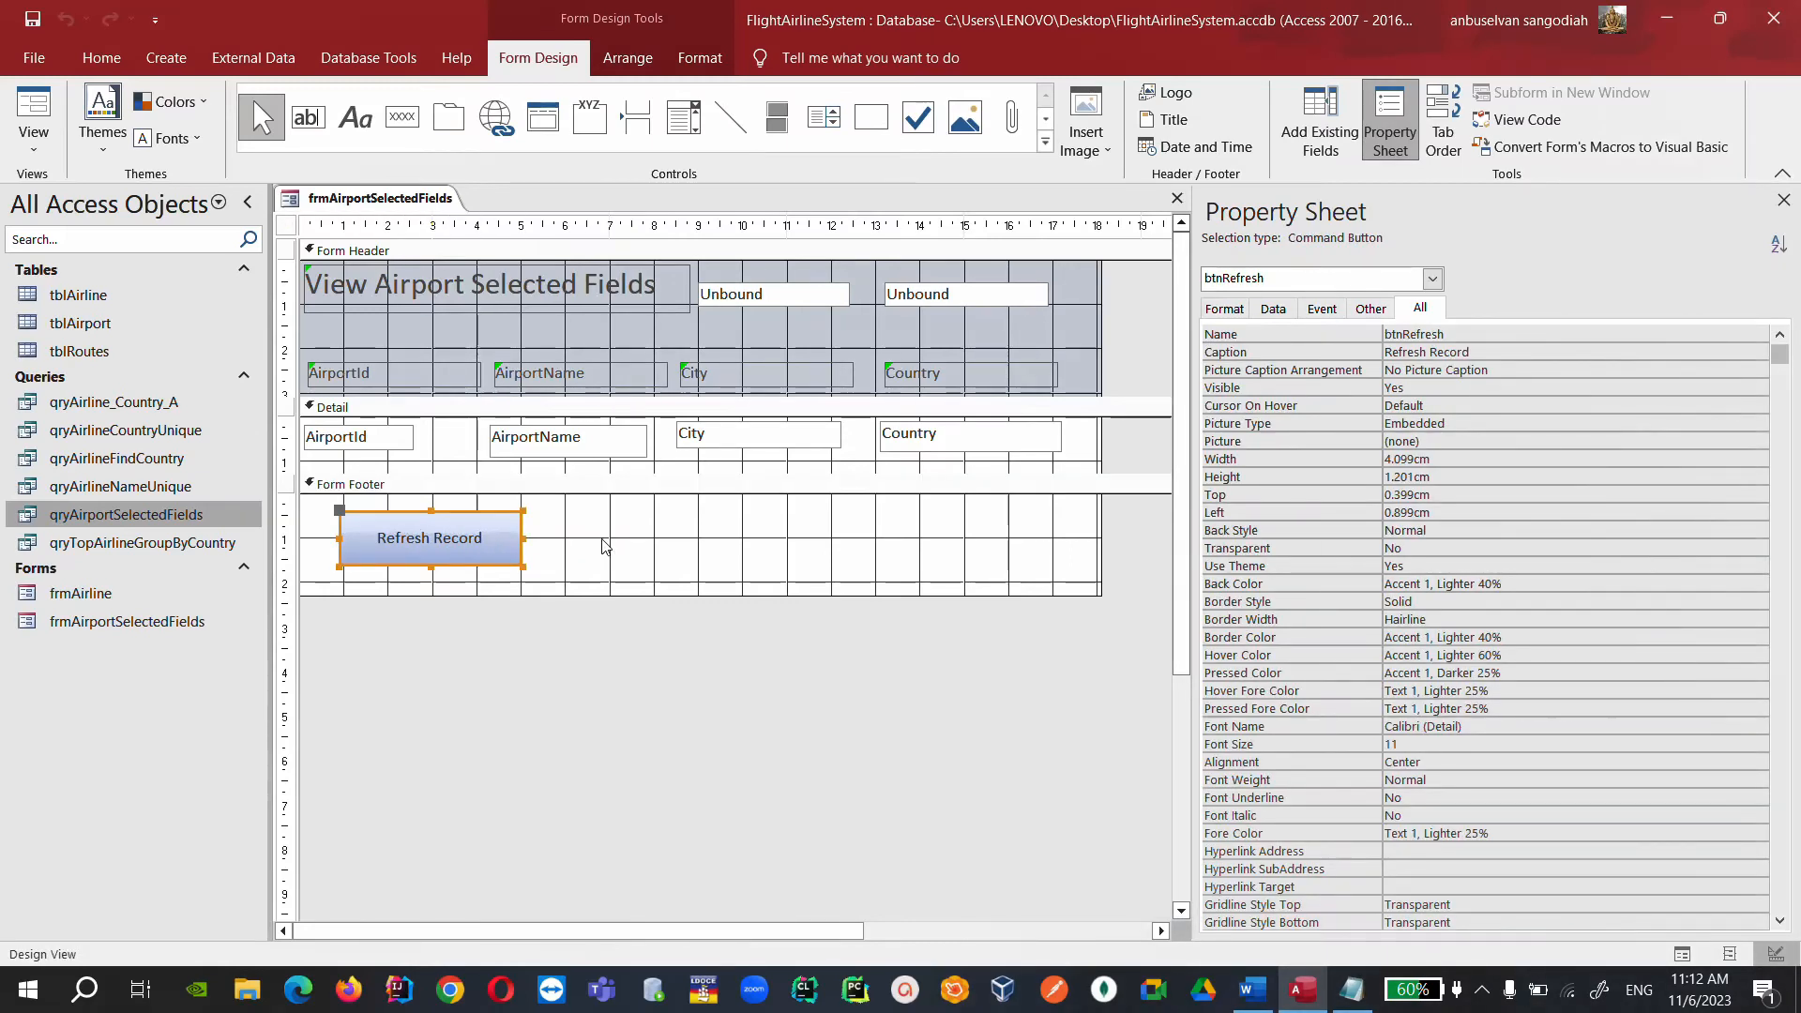
Create an On Click event procedure for btnRefresh with the Code Builder, containing Me.Requery, and close the code editor.
{"action": "left_click", "coordinate": [1368, 313]}
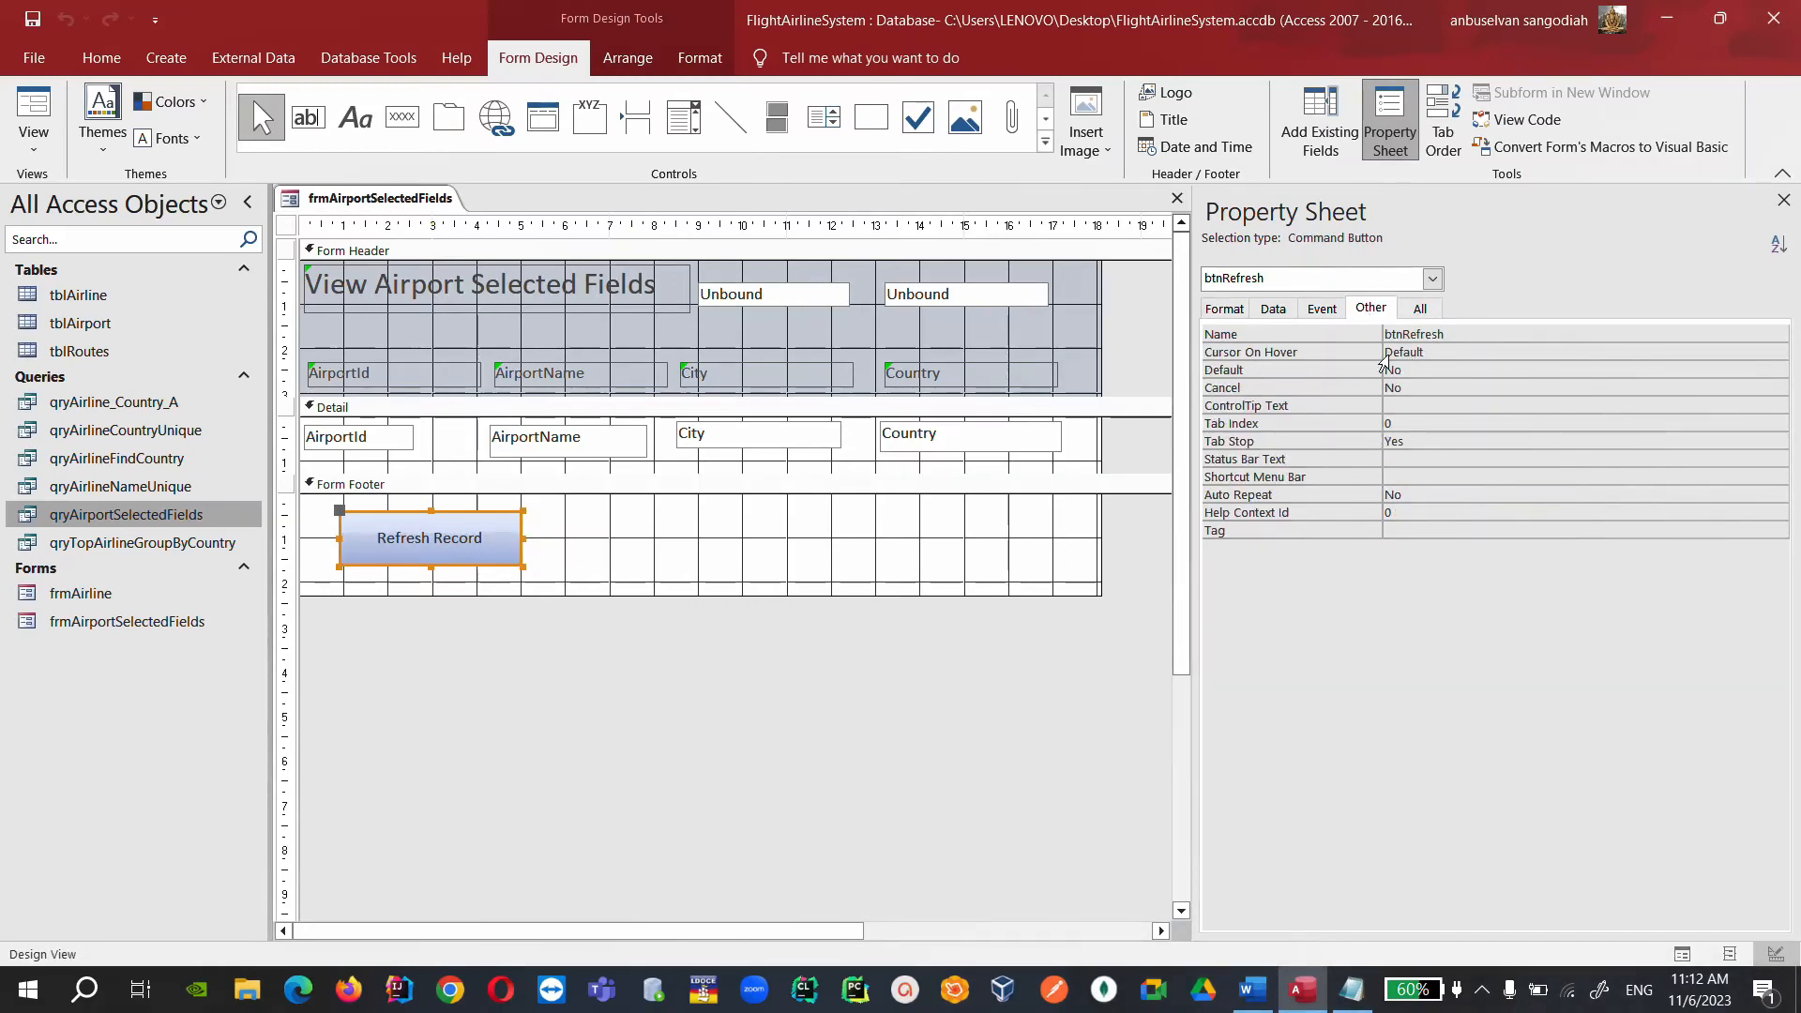
{"action": "left_click", "coordinate": [1322, 309]}
{"action": "left_click", "coordinate": [1771, 334]}
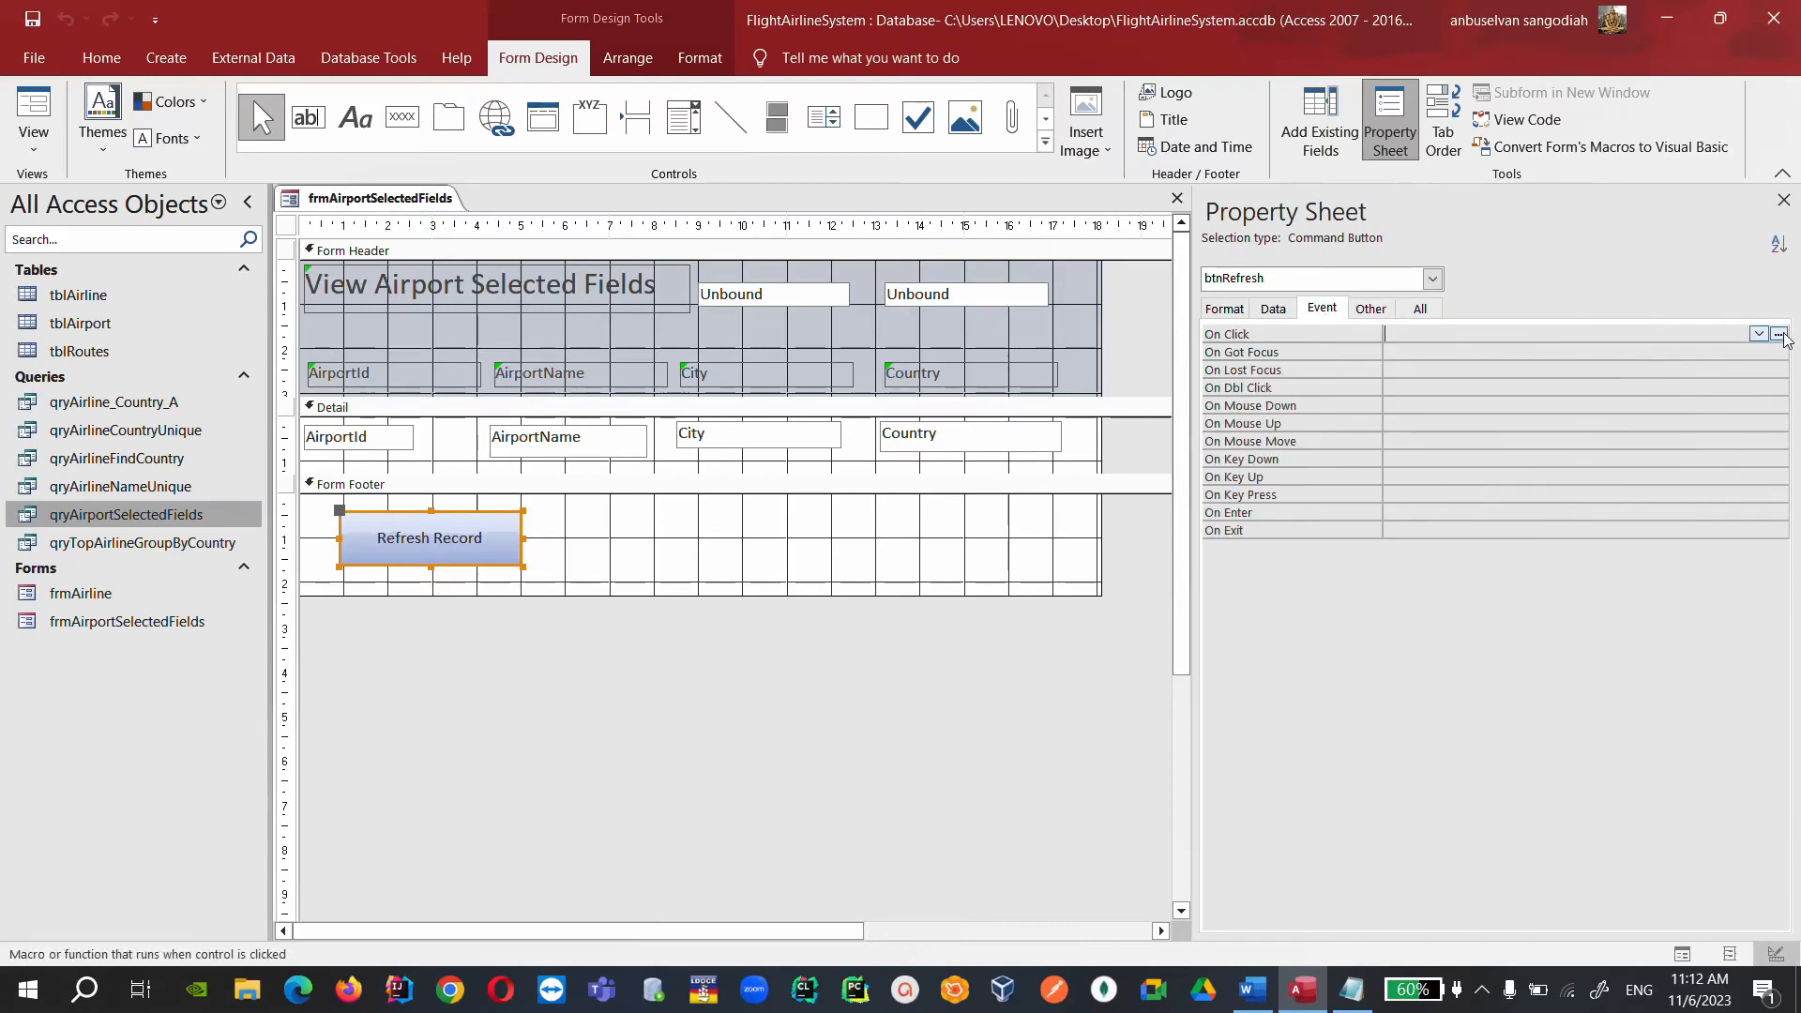
{"action": "left_click", "coordinate": [1778, 335]}
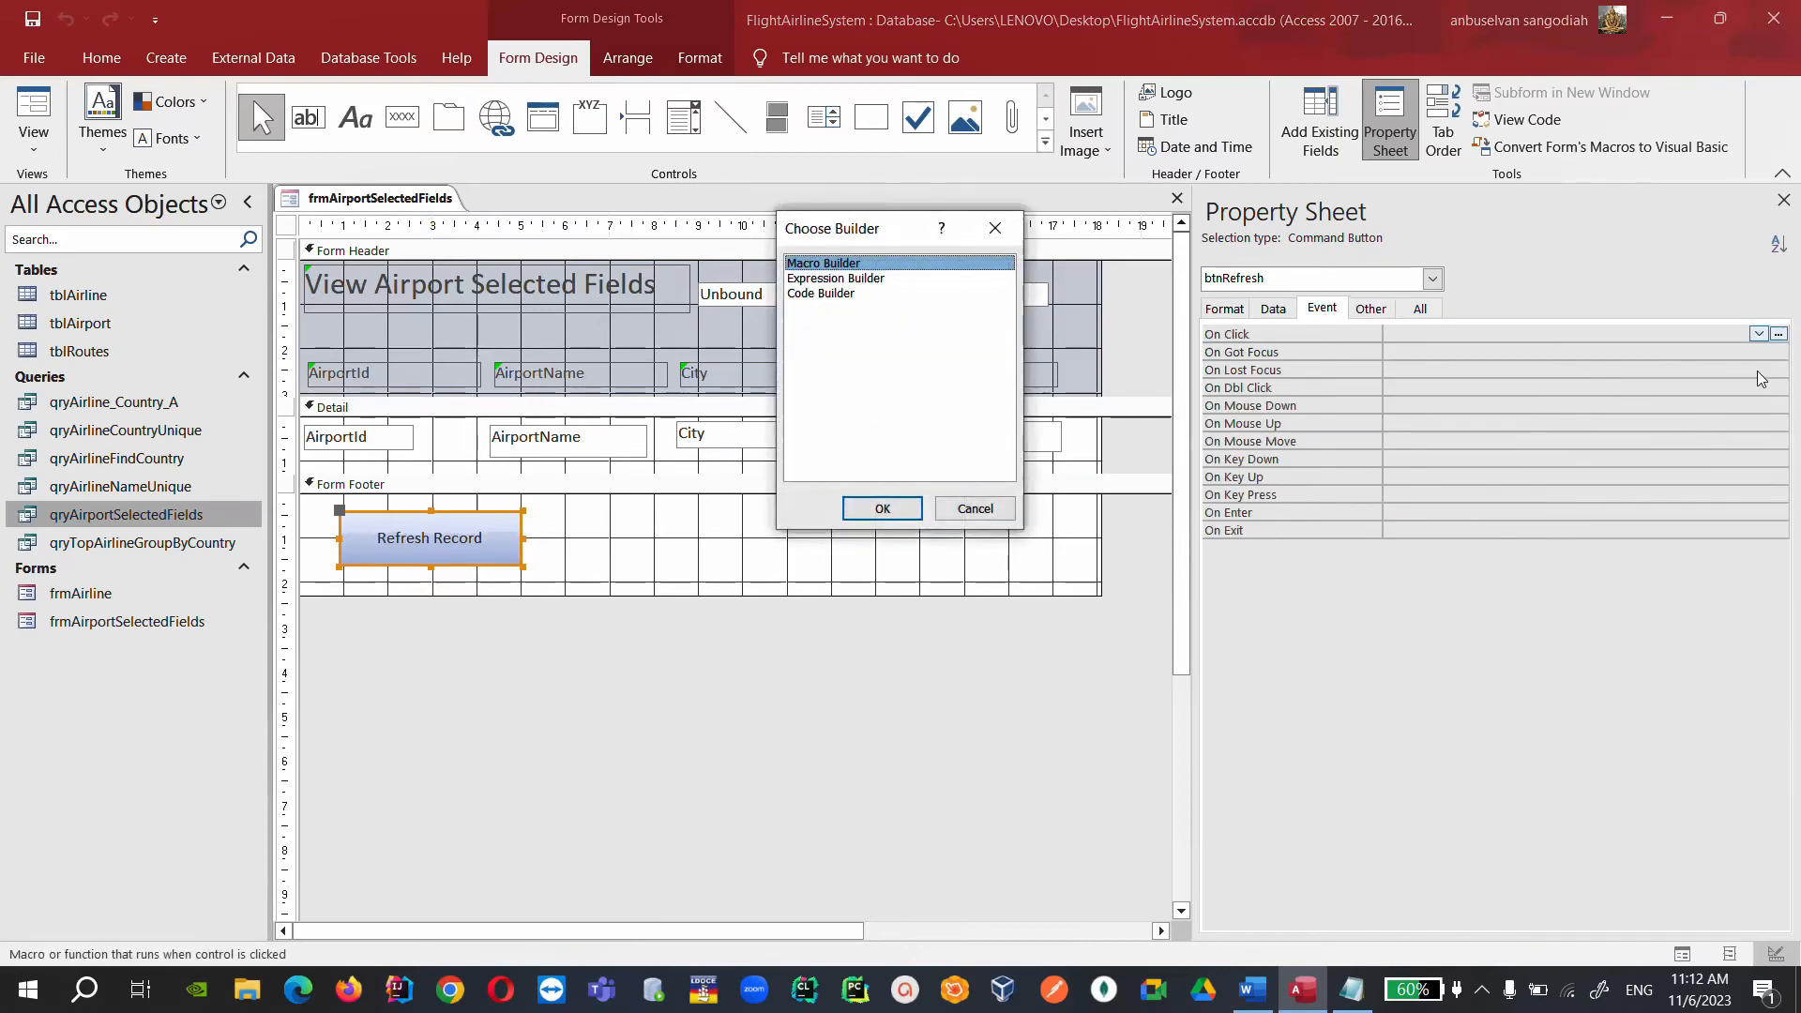
{"action": "double_click", "coordinate": [845, 295]}
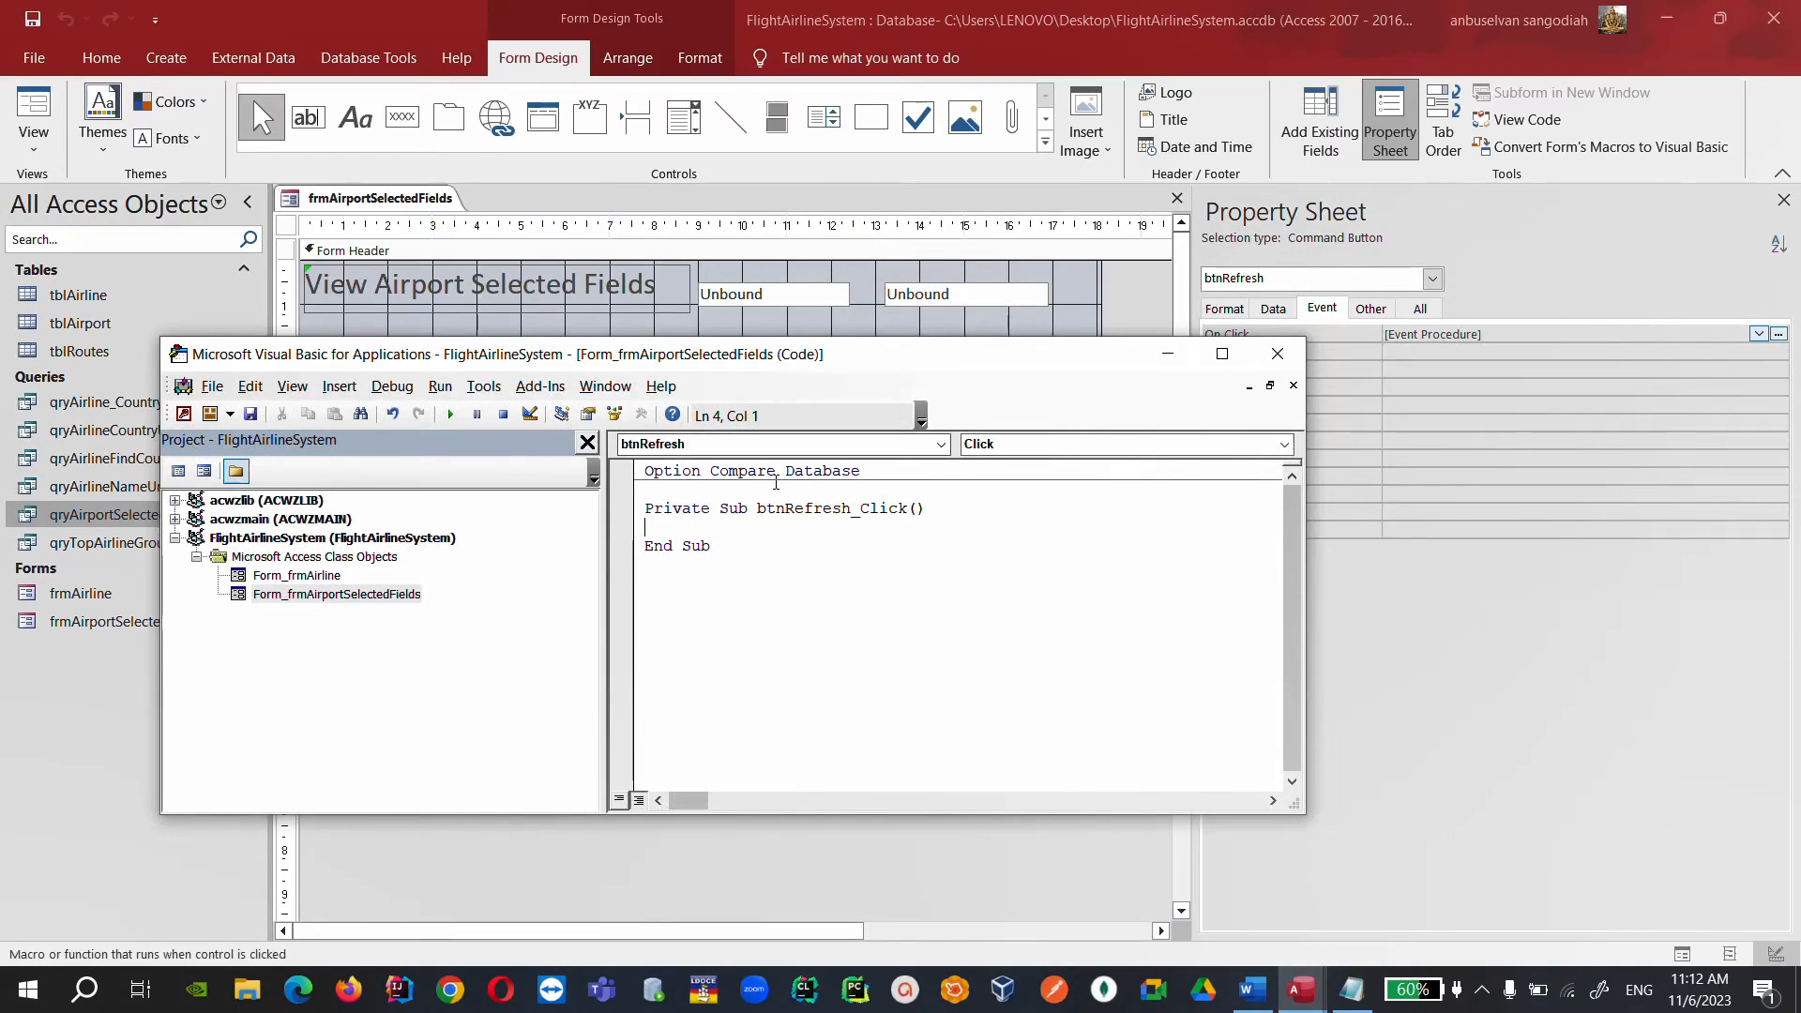
{"action": "type", "text": "Me.Re"}
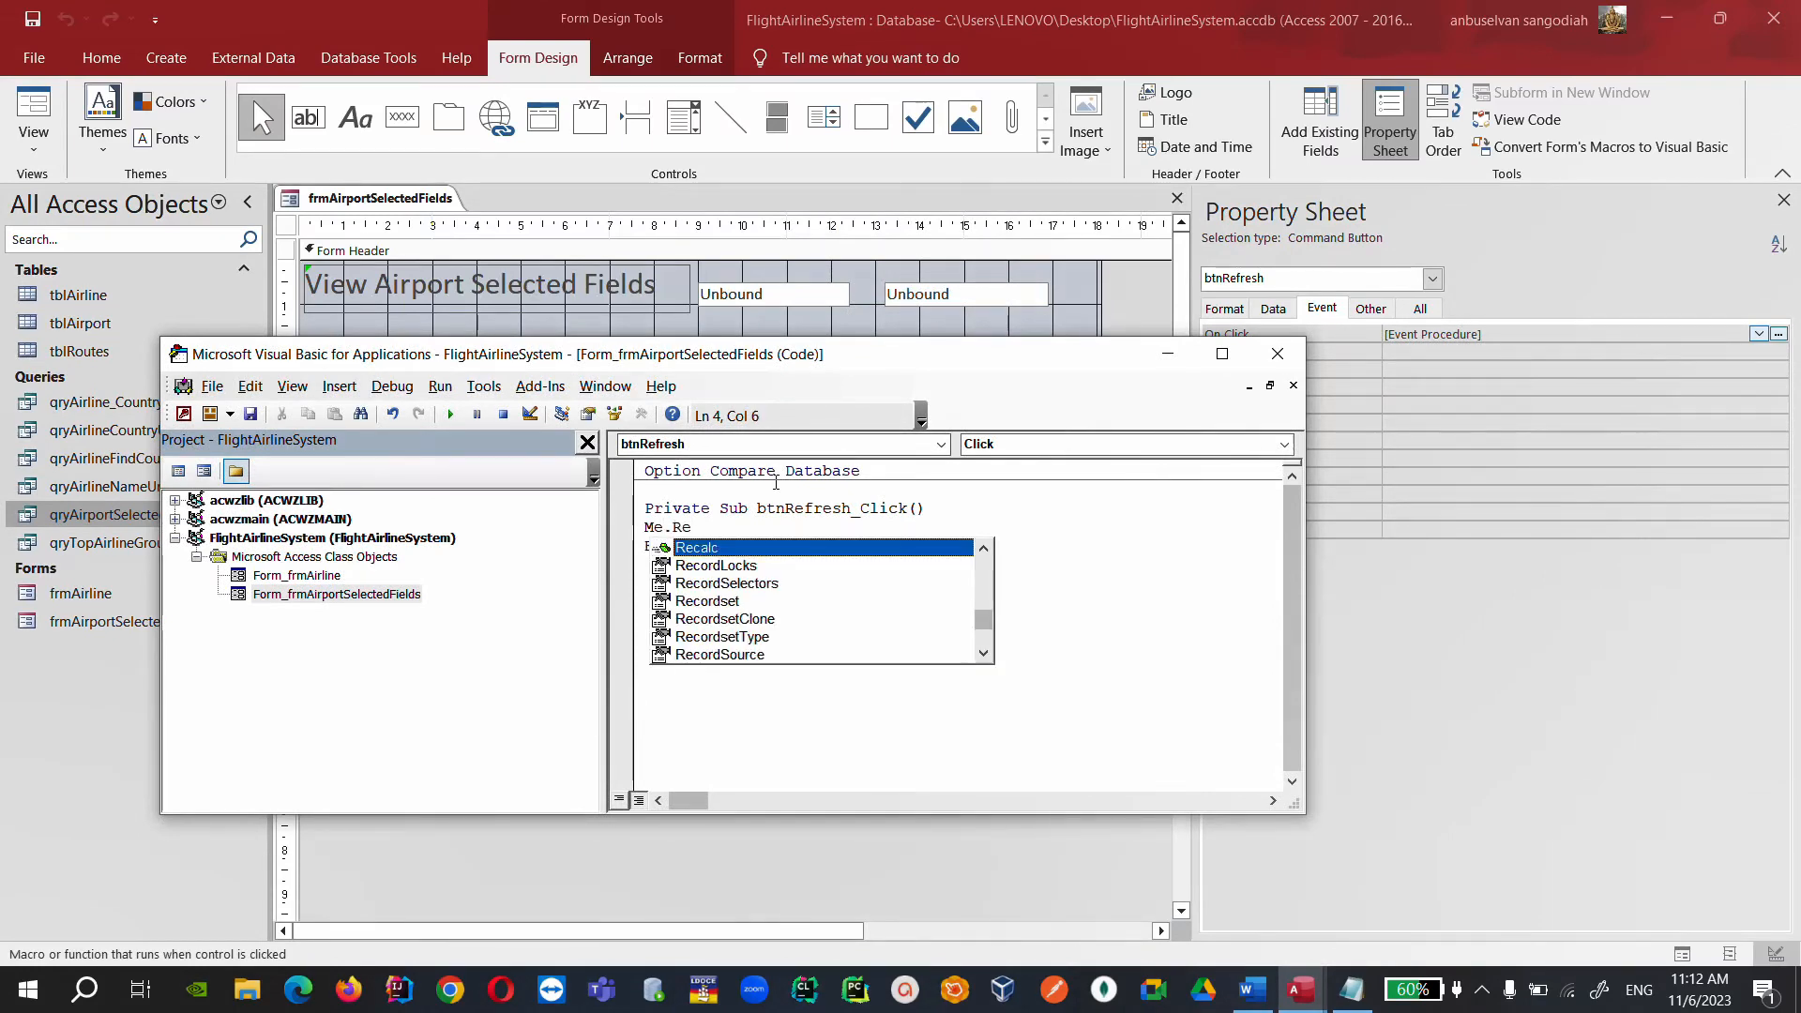
{"action": "type", "text": "q"}
{"action": "key", "text": "Return"}
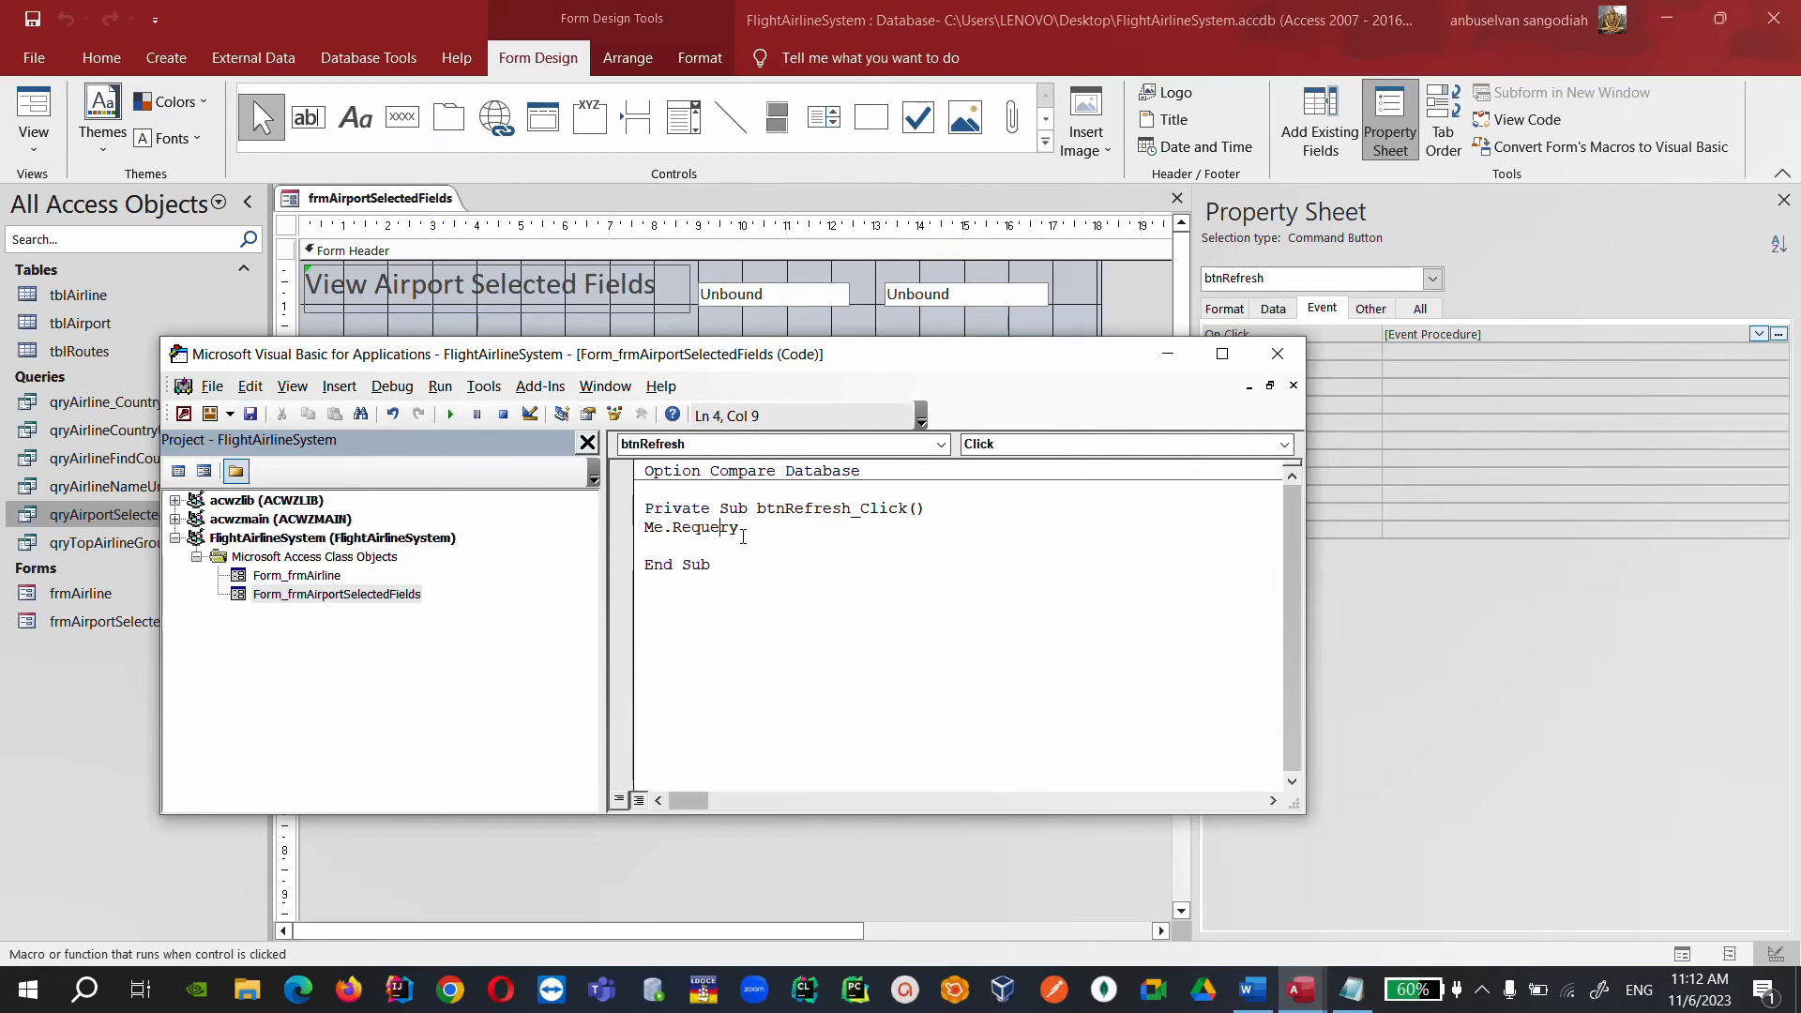
{"action": "left_click", "coordinate": [1277, 354]}
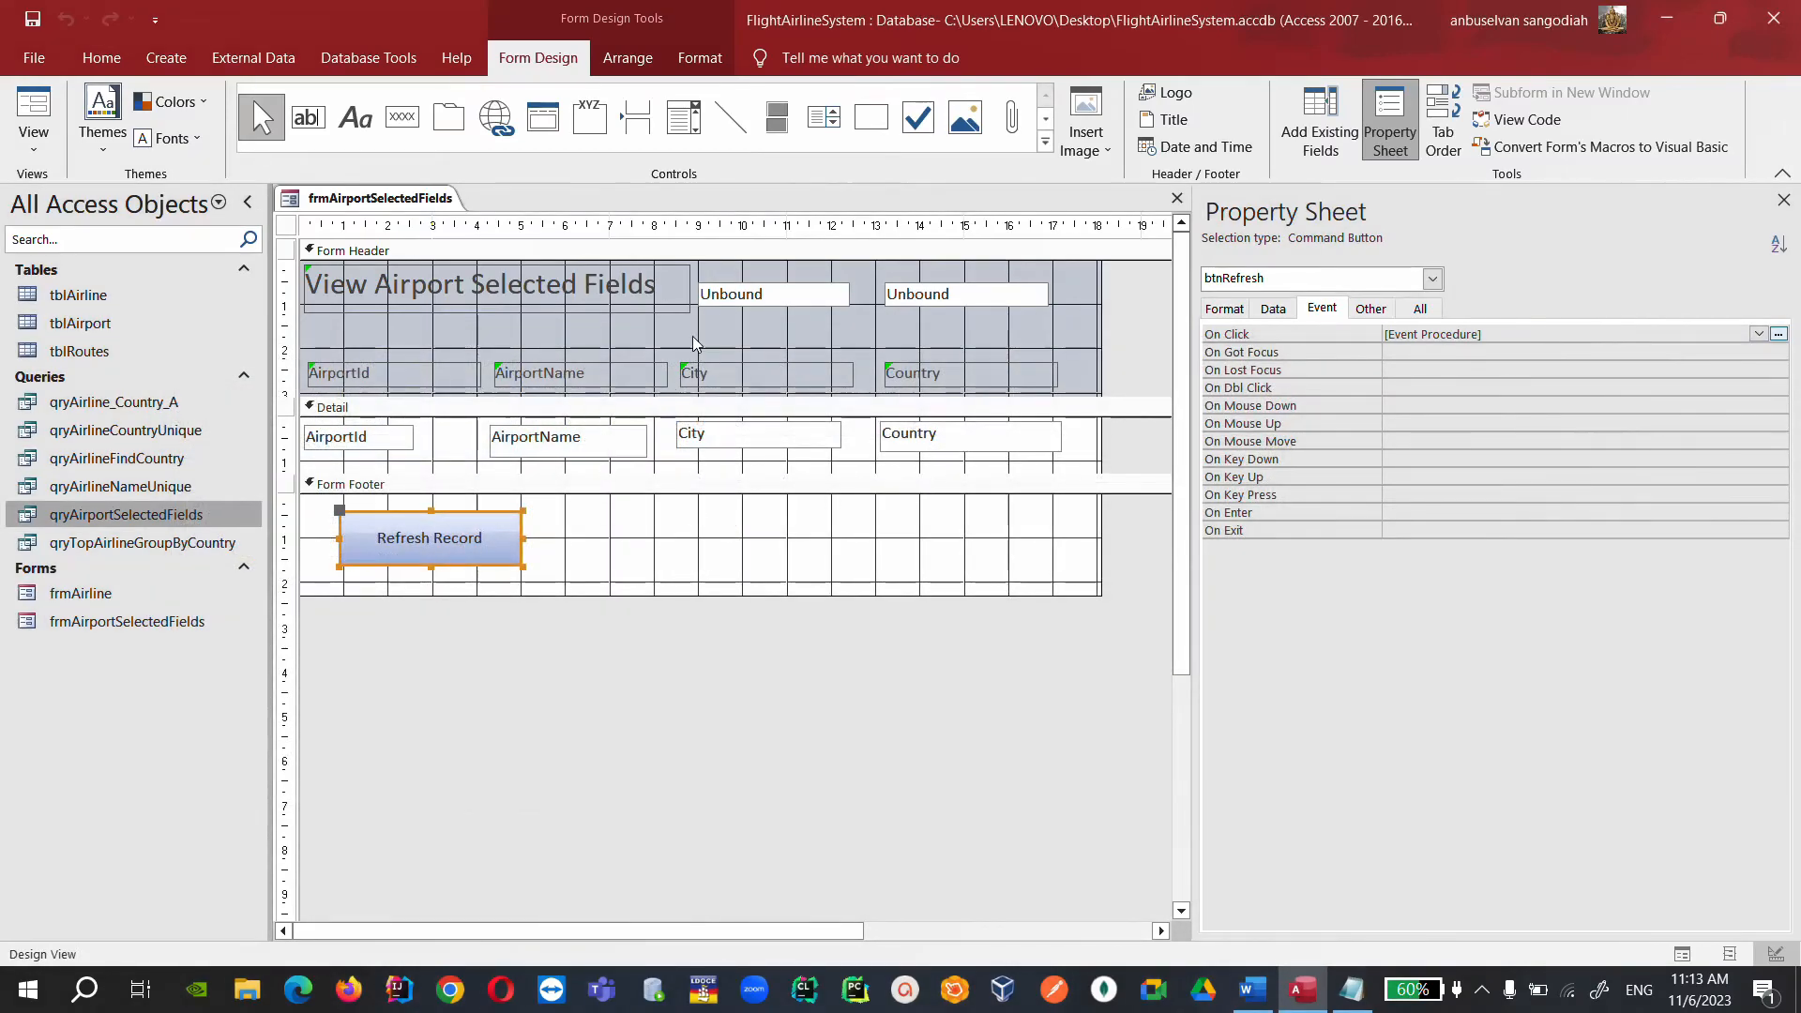
Compare the City and Country criteria in the design of qryAirportSelectedFields with the form's txtCity and txtCountry text boxes.
{"action": "left_click", "coordinate": [734, 293]}
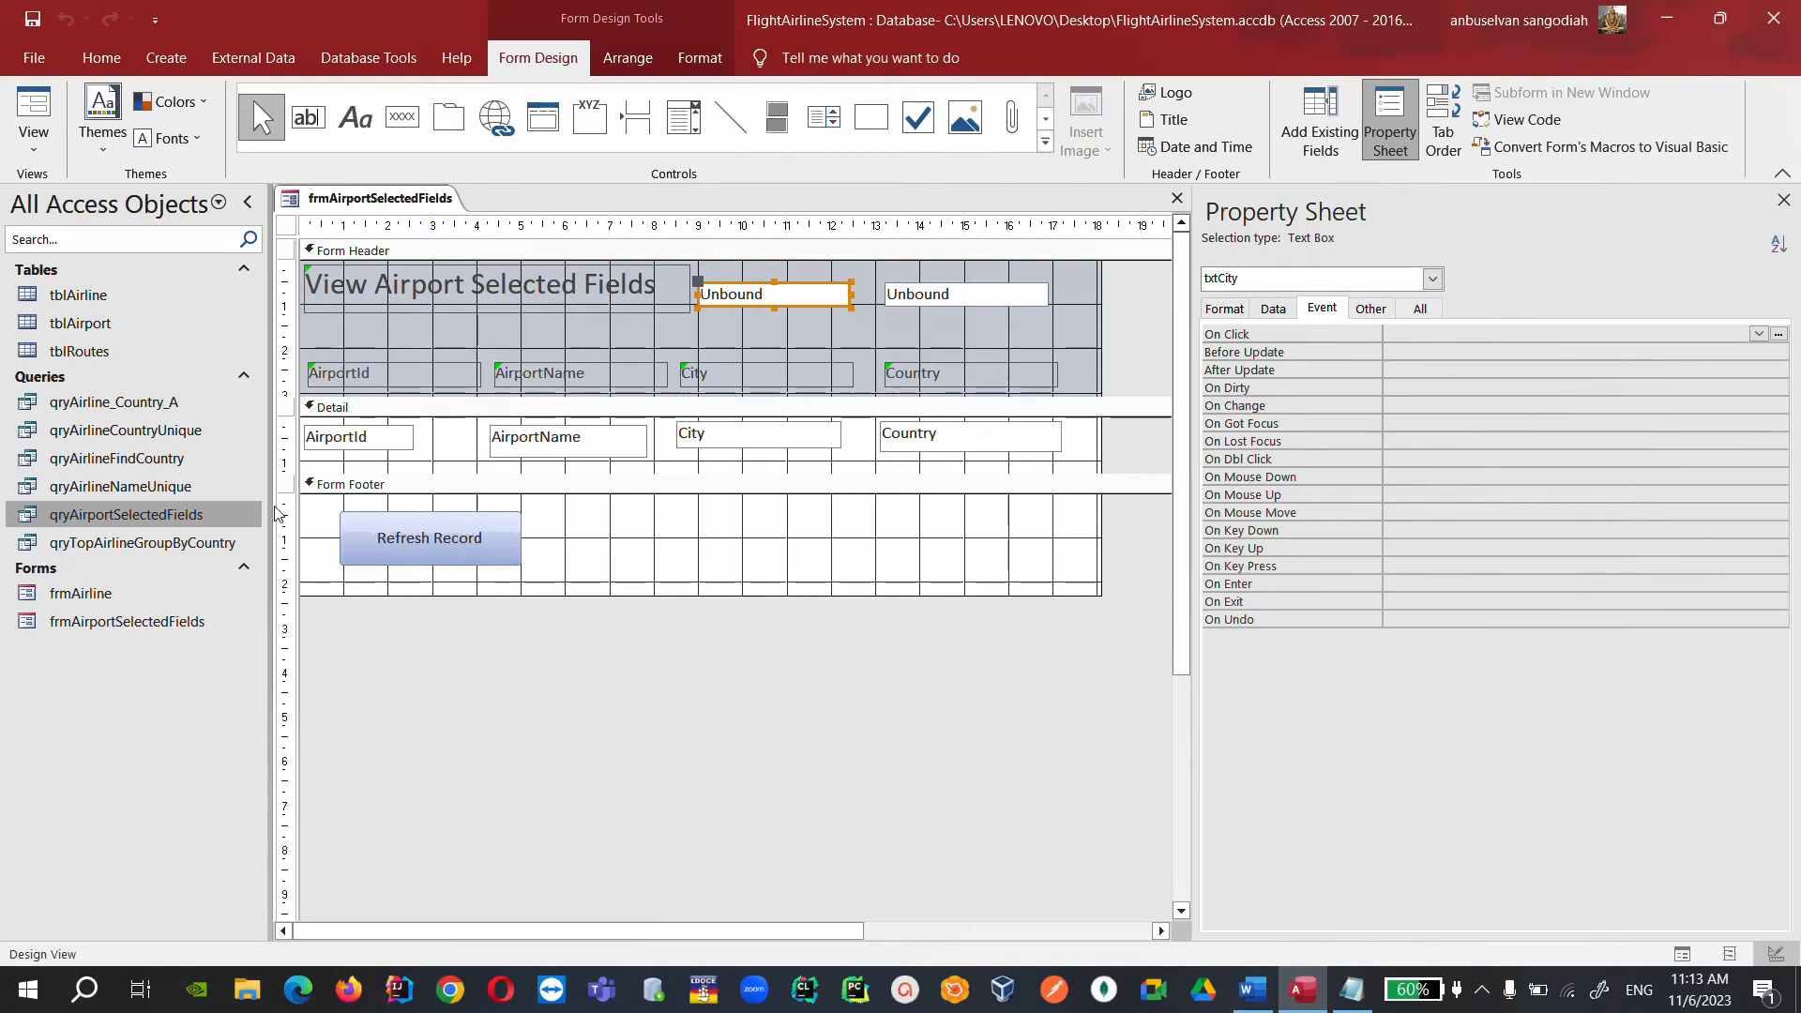
{"action": "right_click", "coordinate": [157, 521]}
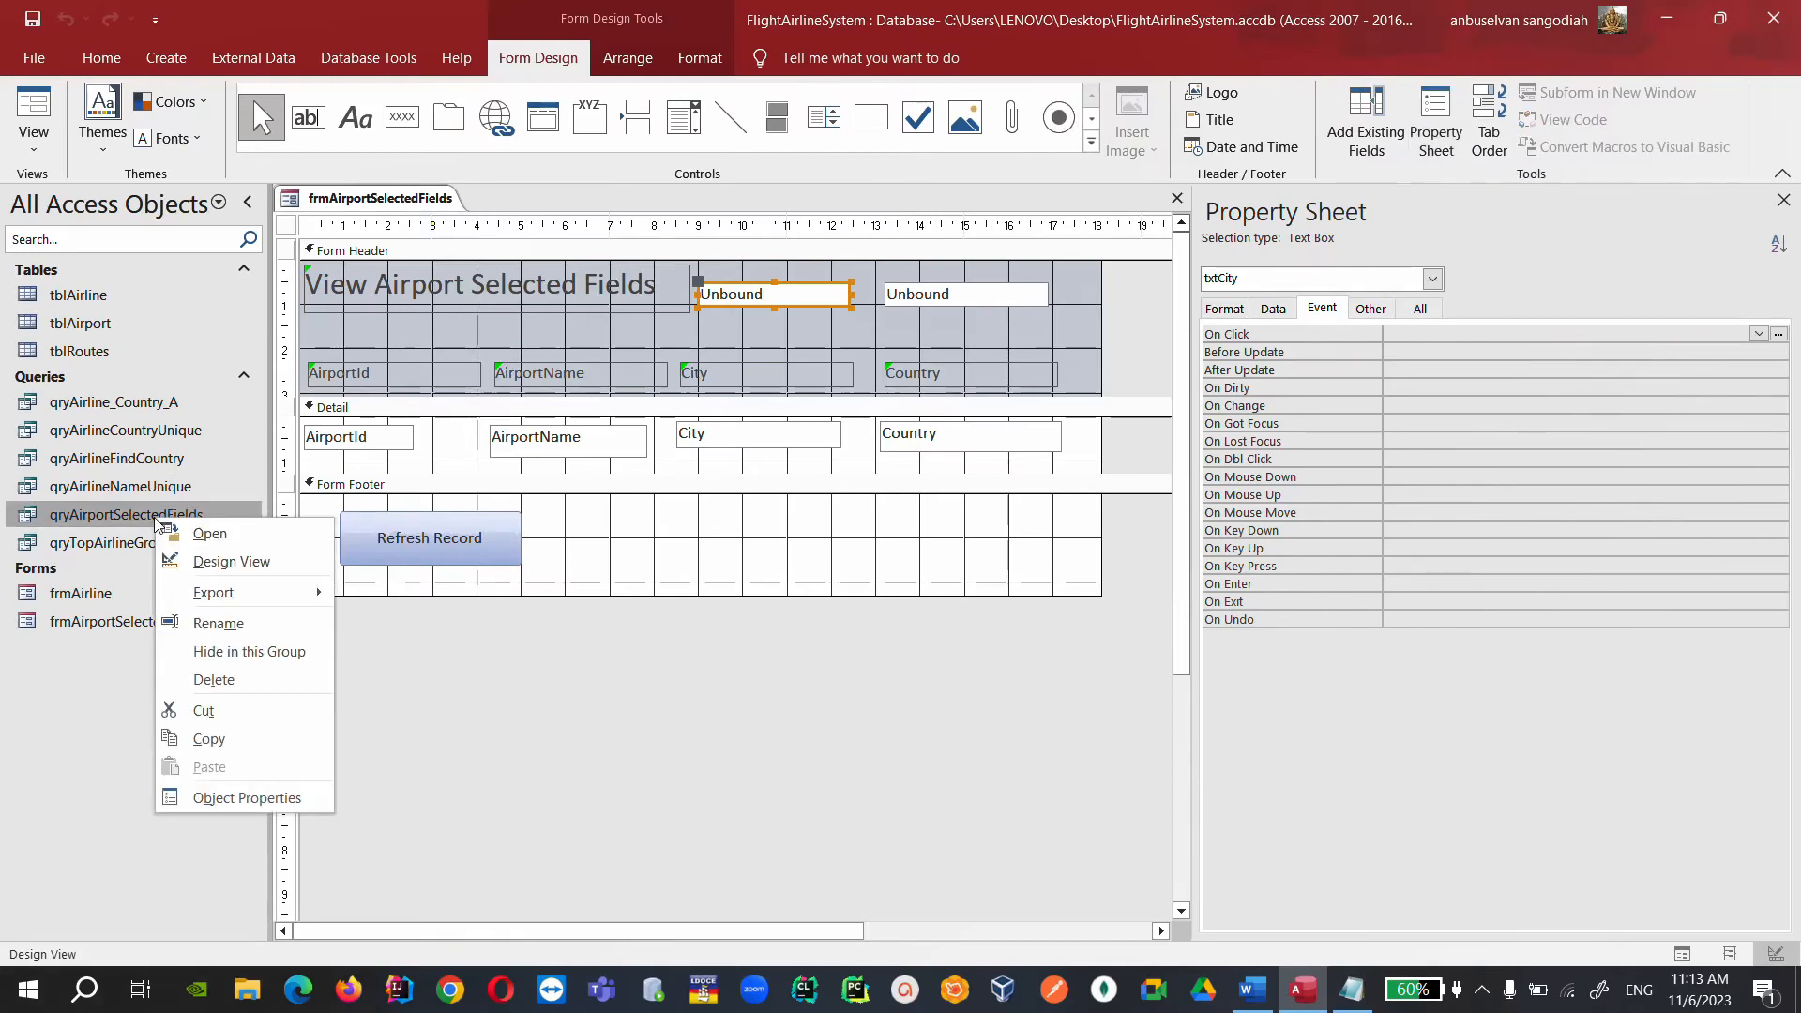
{"action": "left_click", "coordinate": [230, 563]}
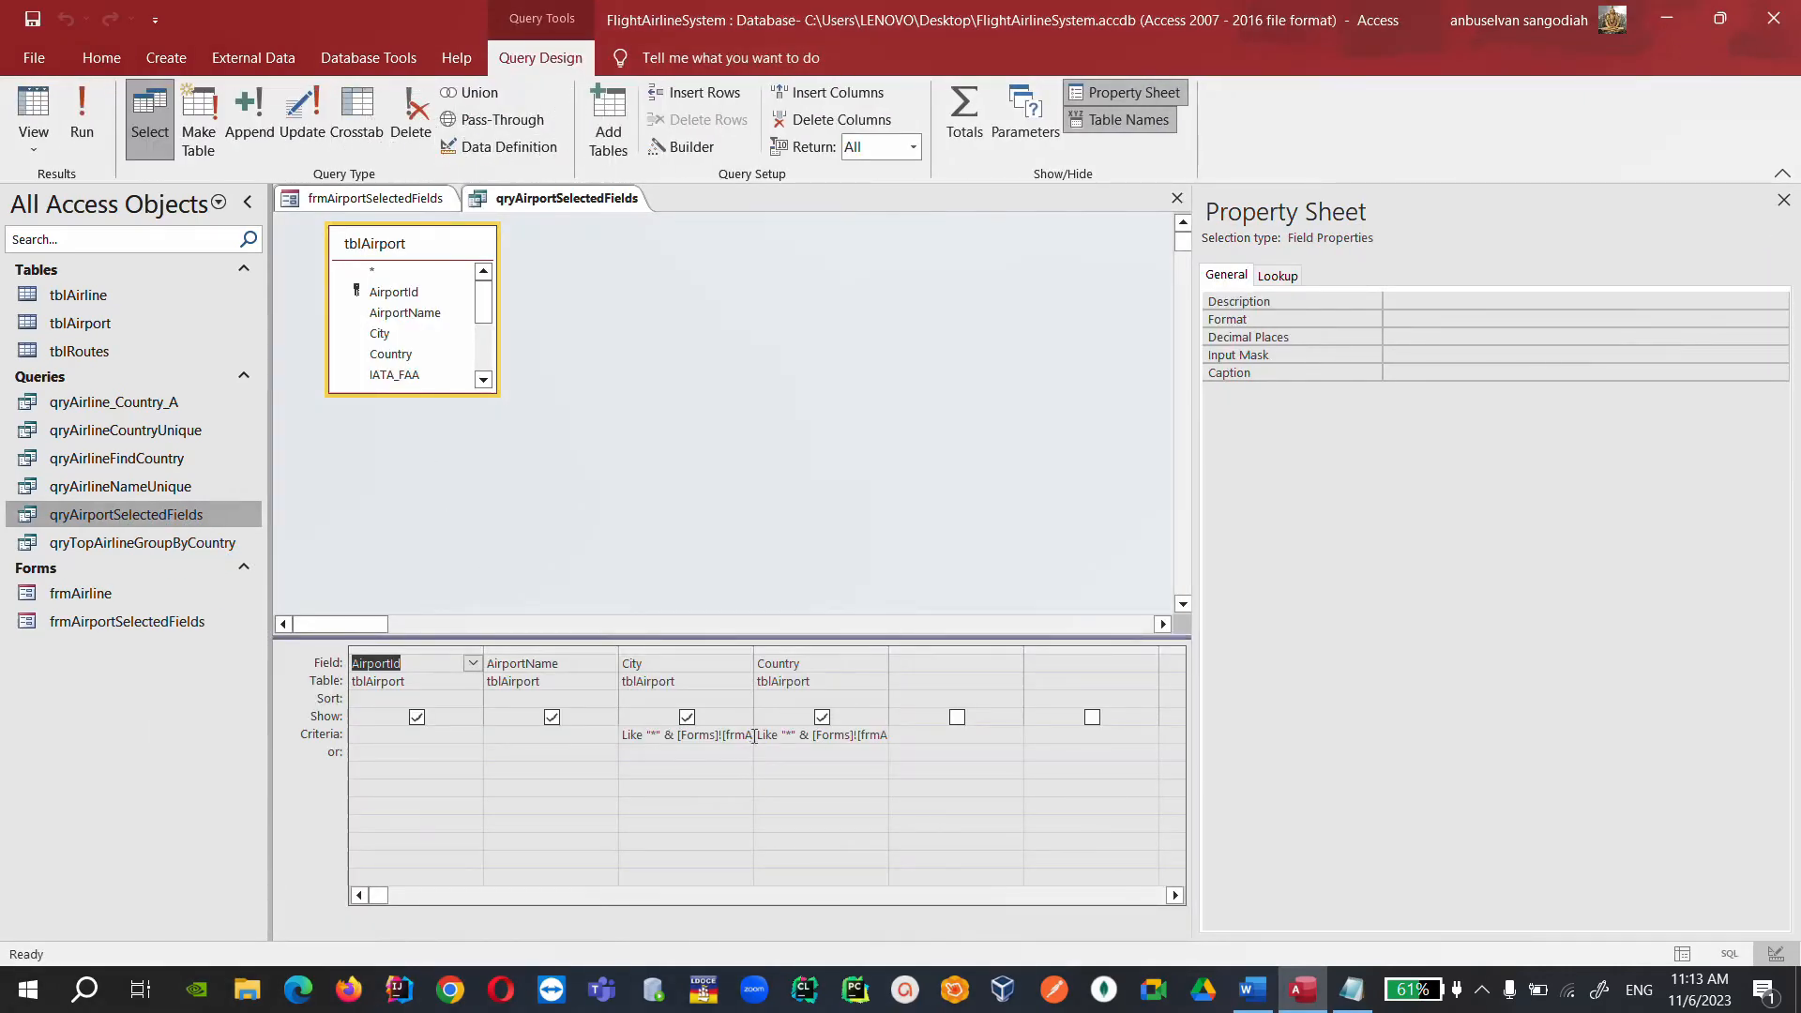
{"action": "left_click_drag", "start_coordinate": [753, 648], "coordinate": [973, 647]}
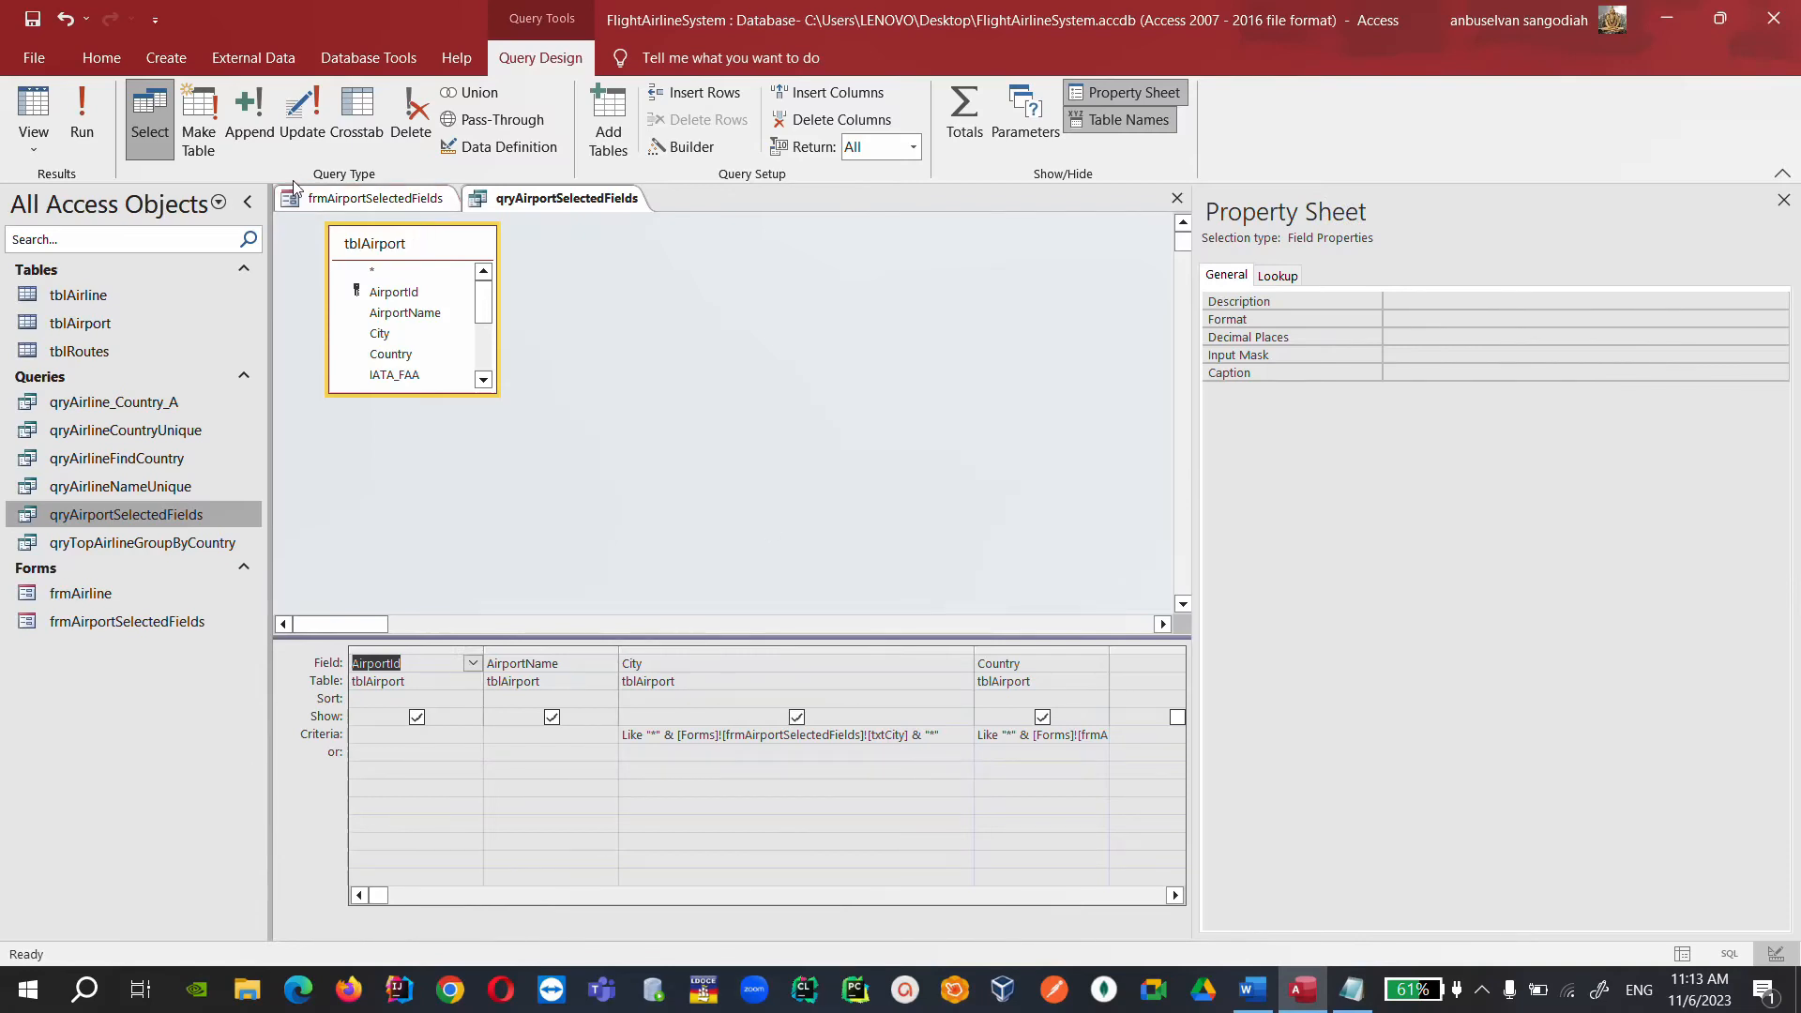
{"action": "left_click", "coordinate": [375, 198]}
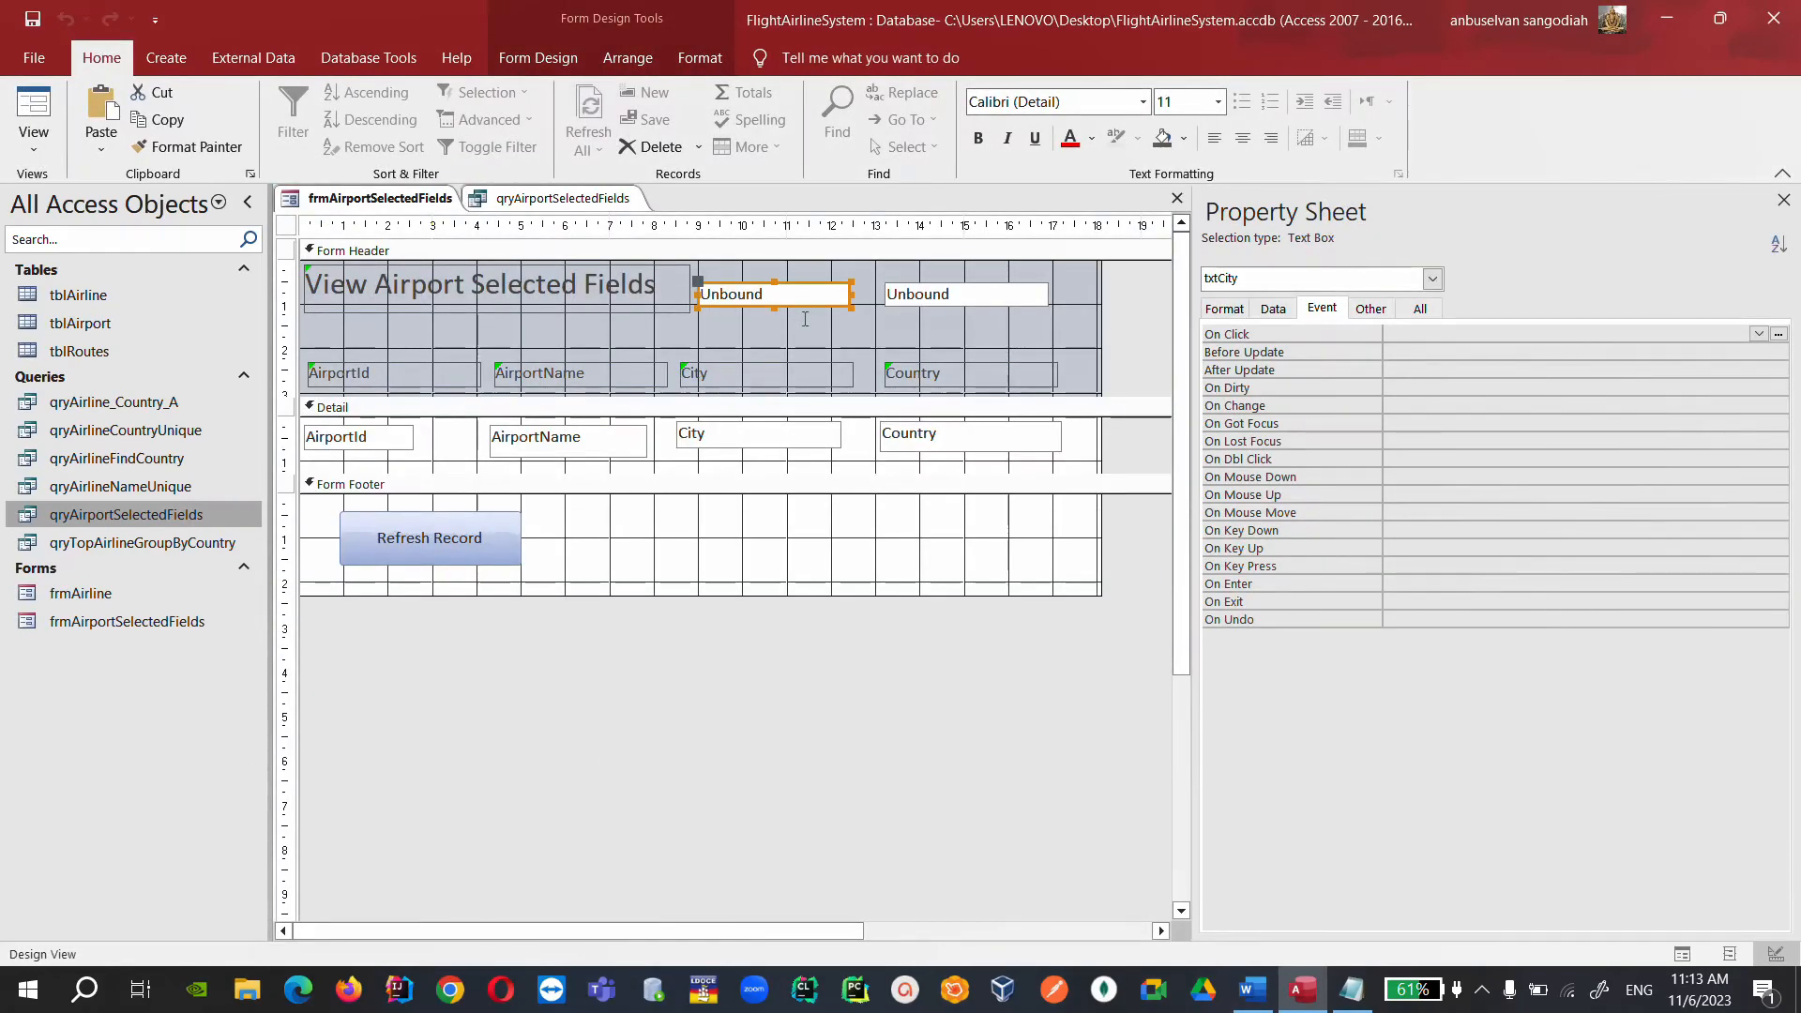
{"action": "left_click", "coordinate": [968, 291]}
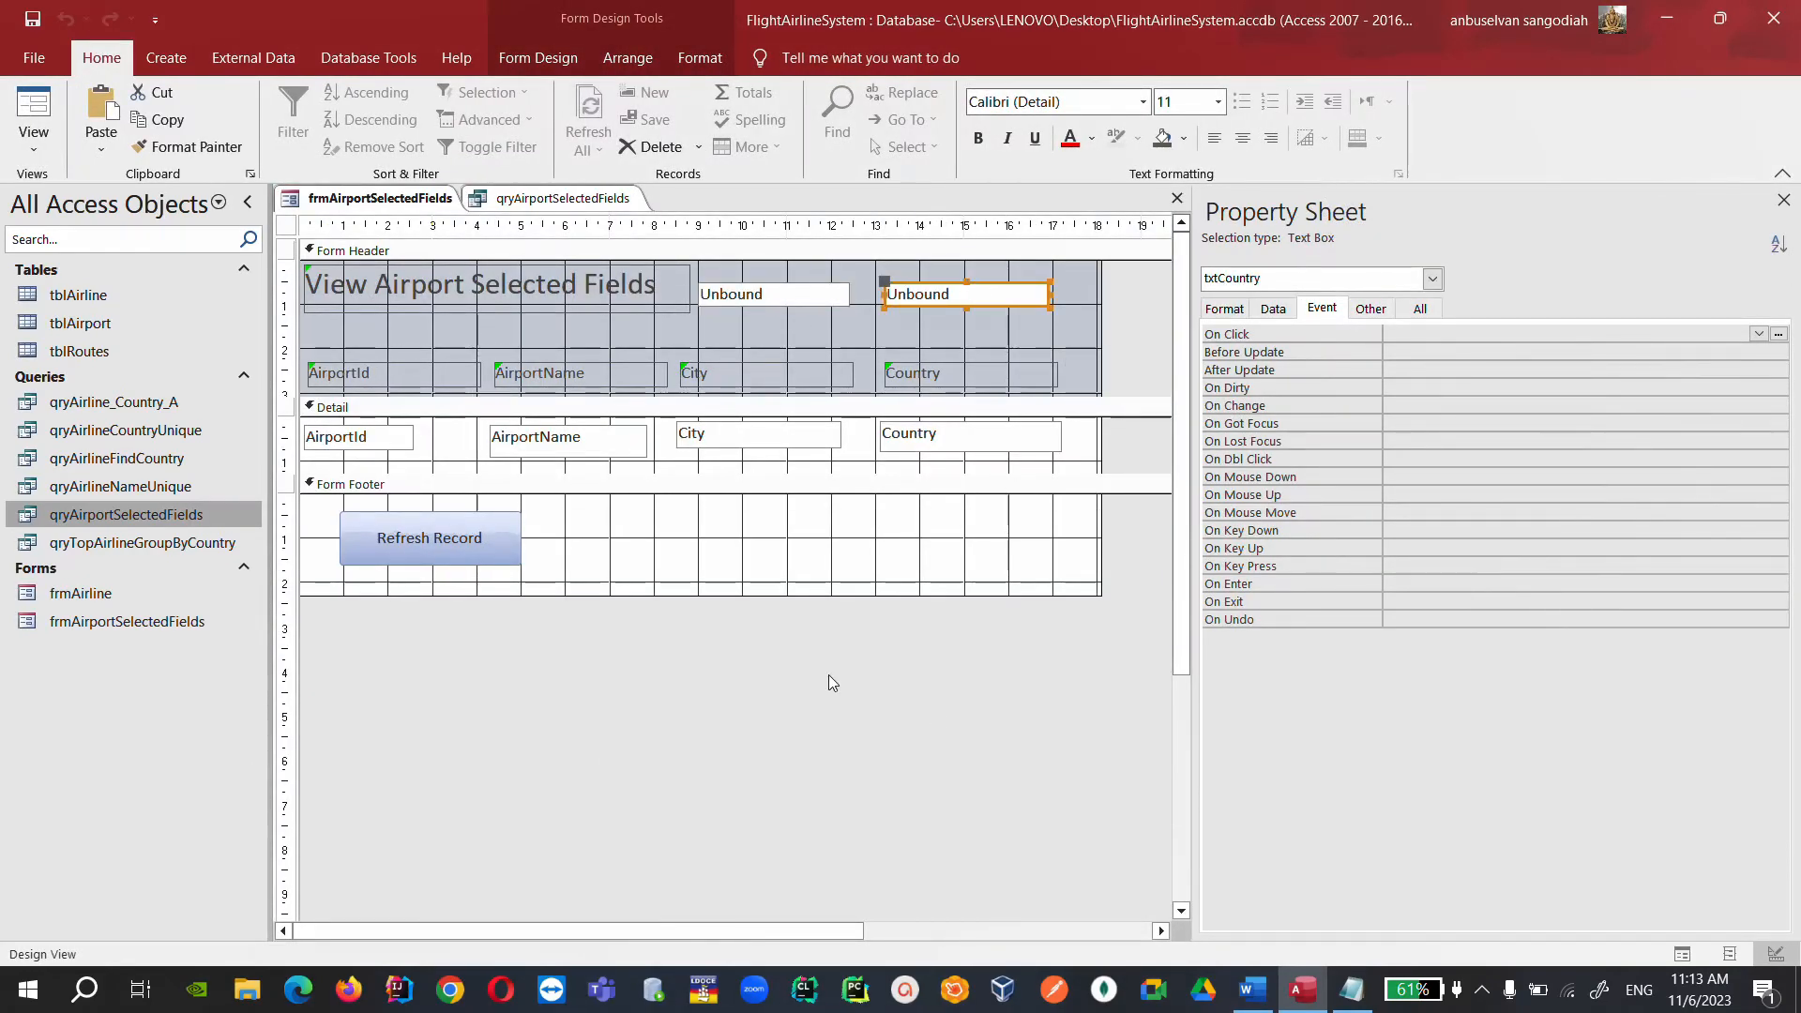
{"action": "left_click", "coordinate": [563, 198]}
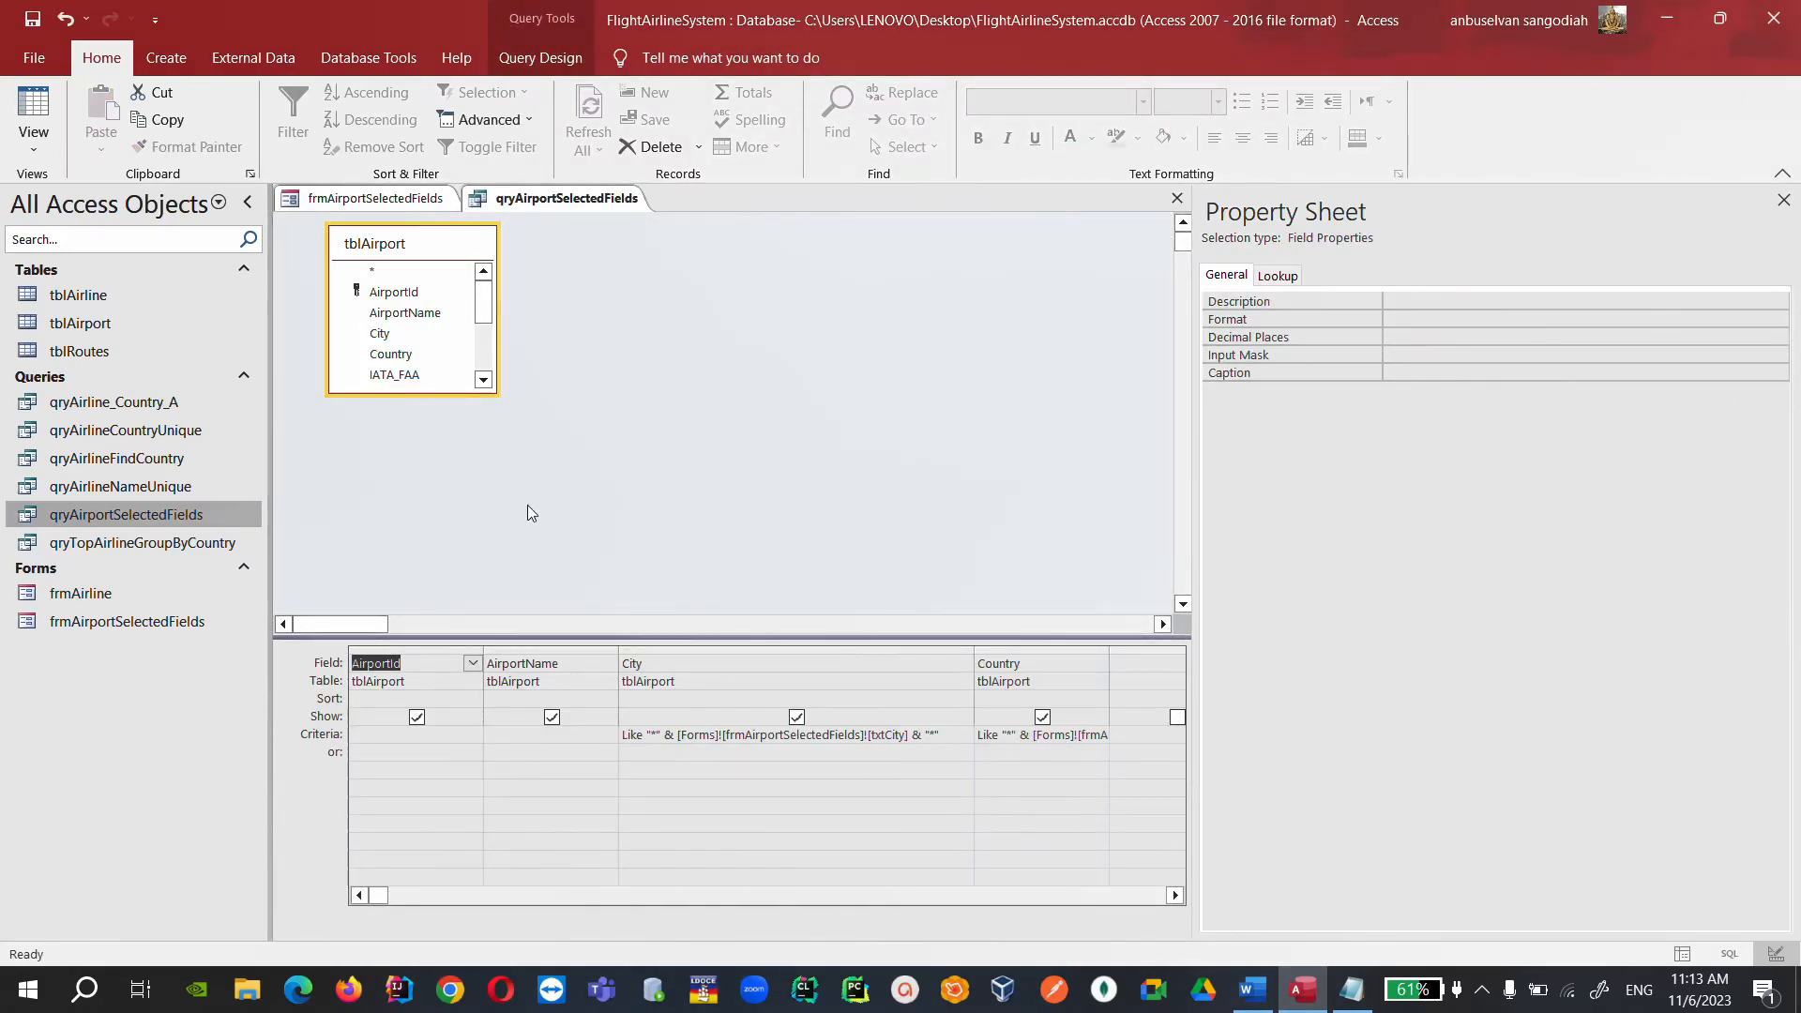
{"action": "left_click", "coordinate": [375, 198]}
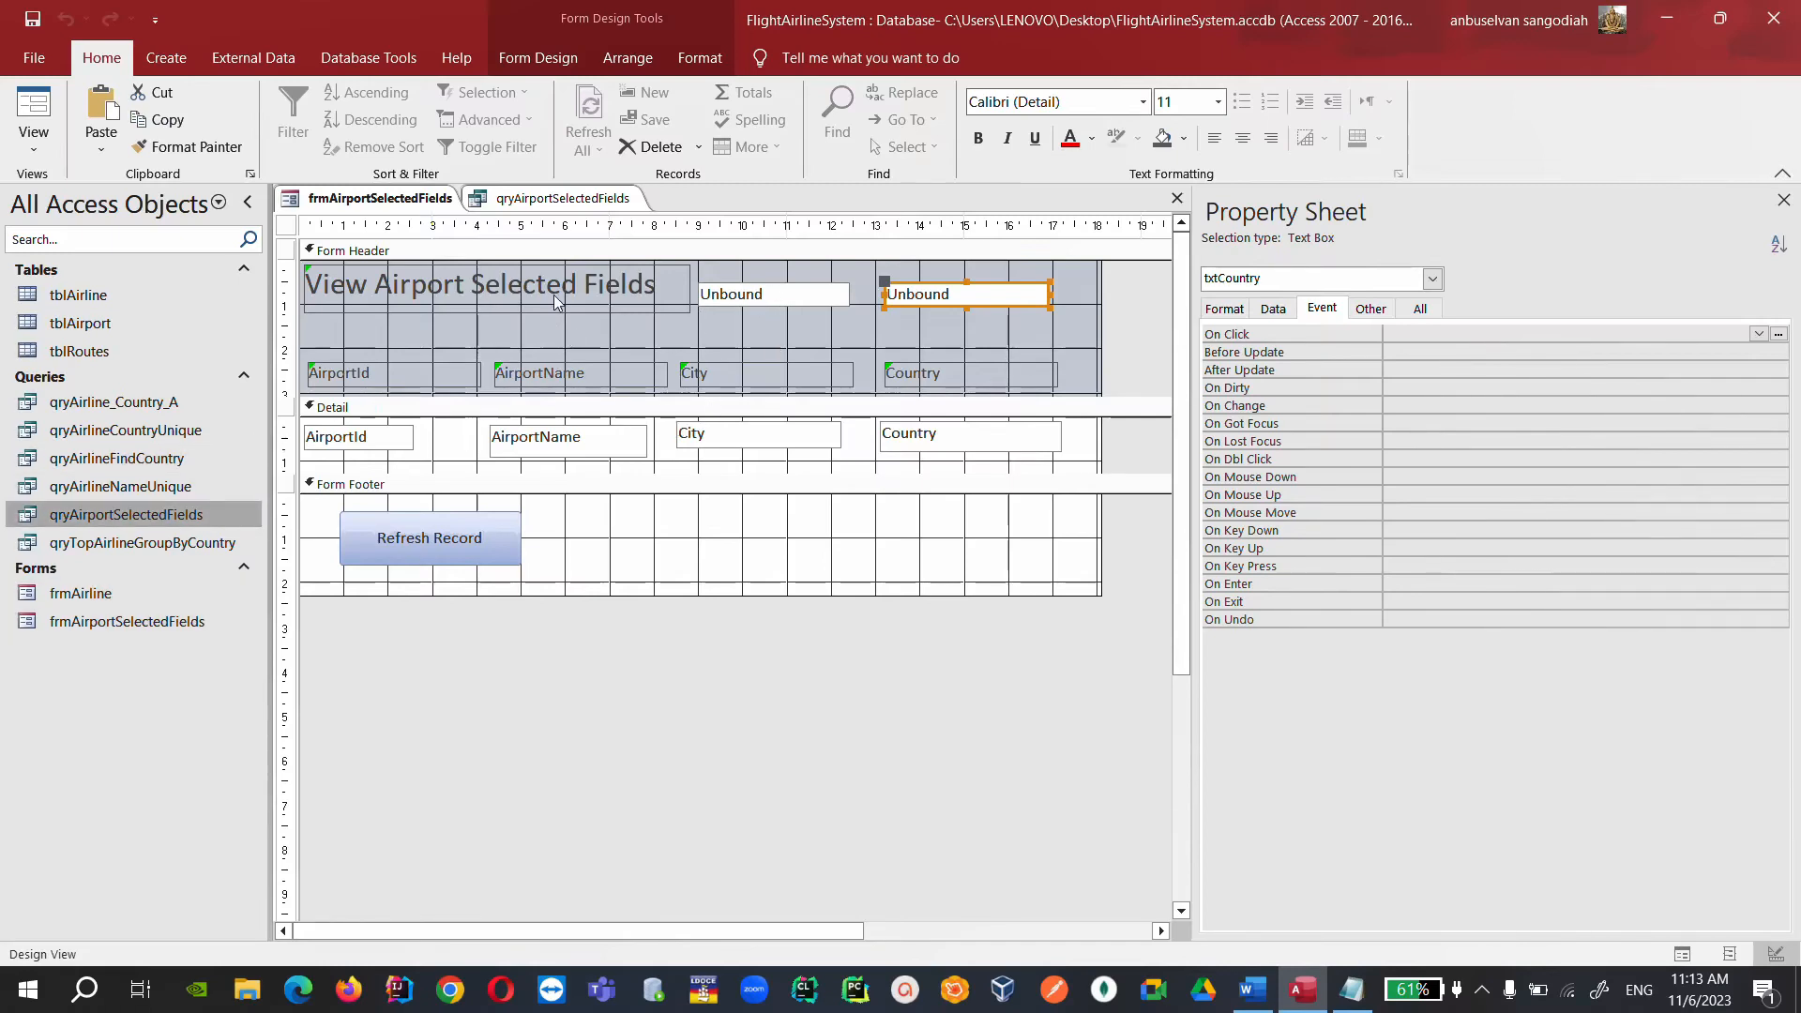
Save and close the qryAirportSelectedFields query.
{"action": "left_click", "coordinate": [552, 199]}
{"action": "right_click", "coordinate": [552, 198]}
{"action": "left_click", "coordinate": [596, 215]}
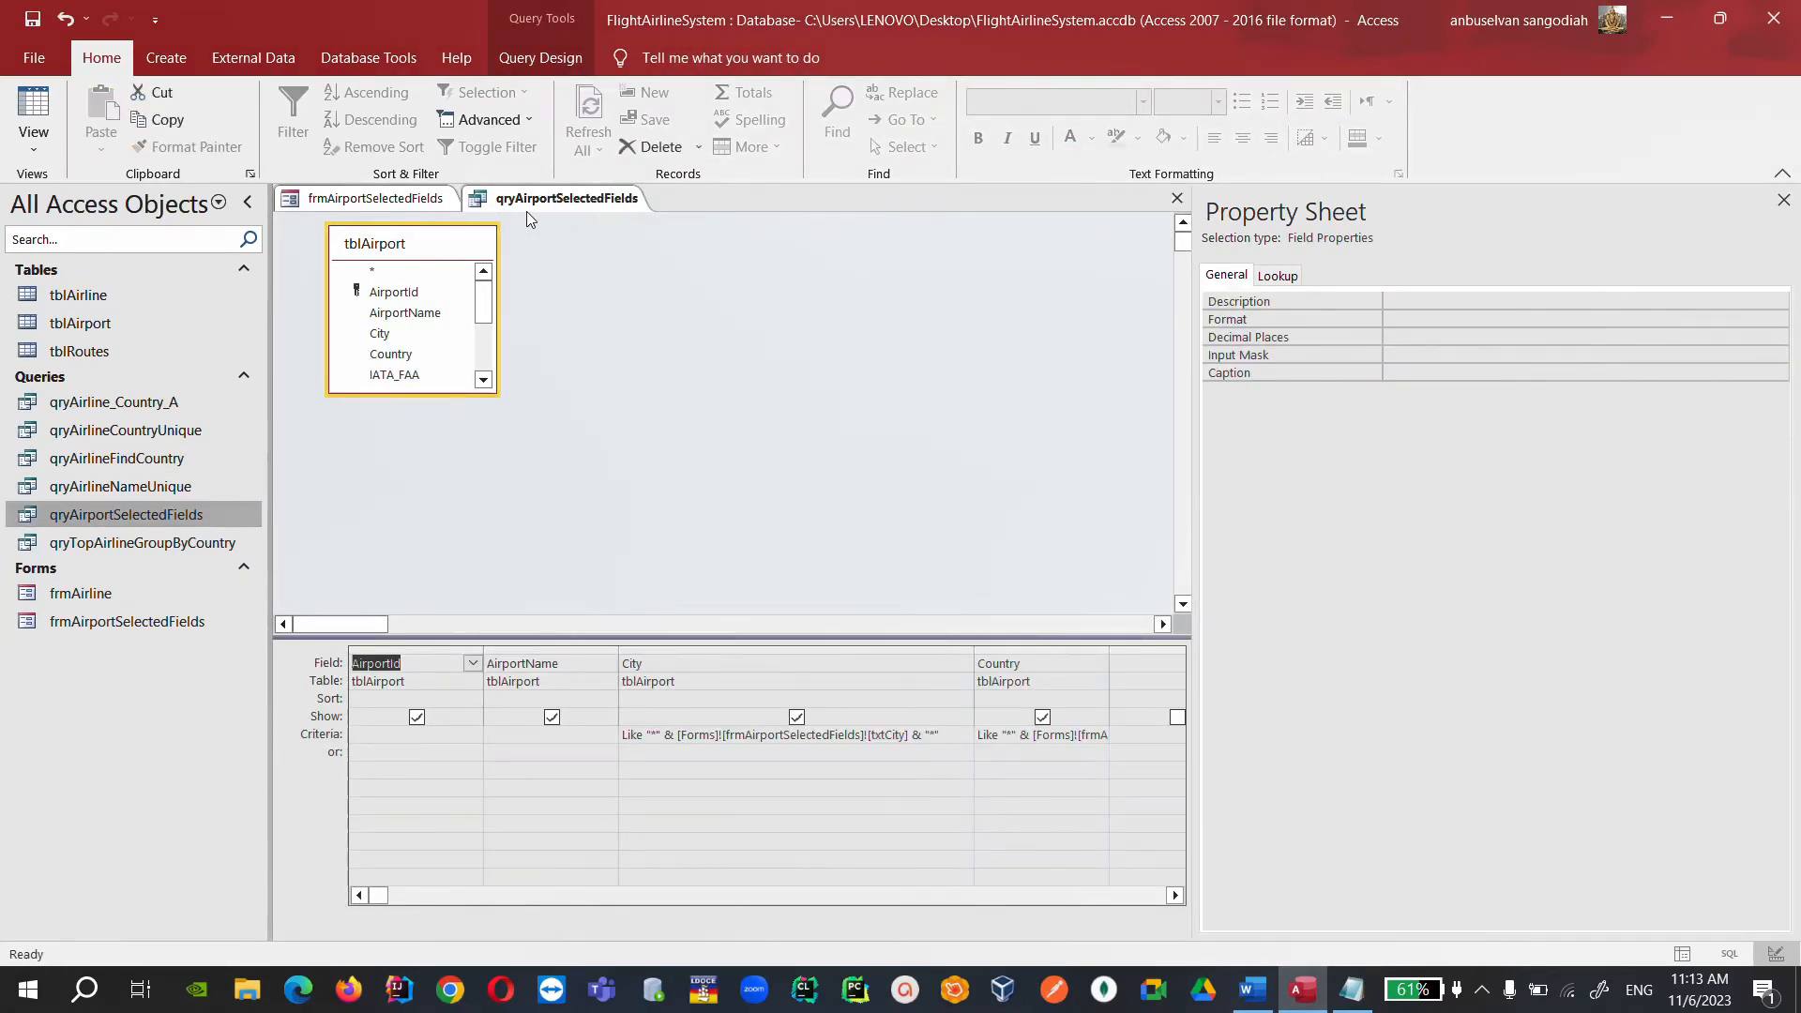
{"action": "right_click", "coordinate": [575, 200]}
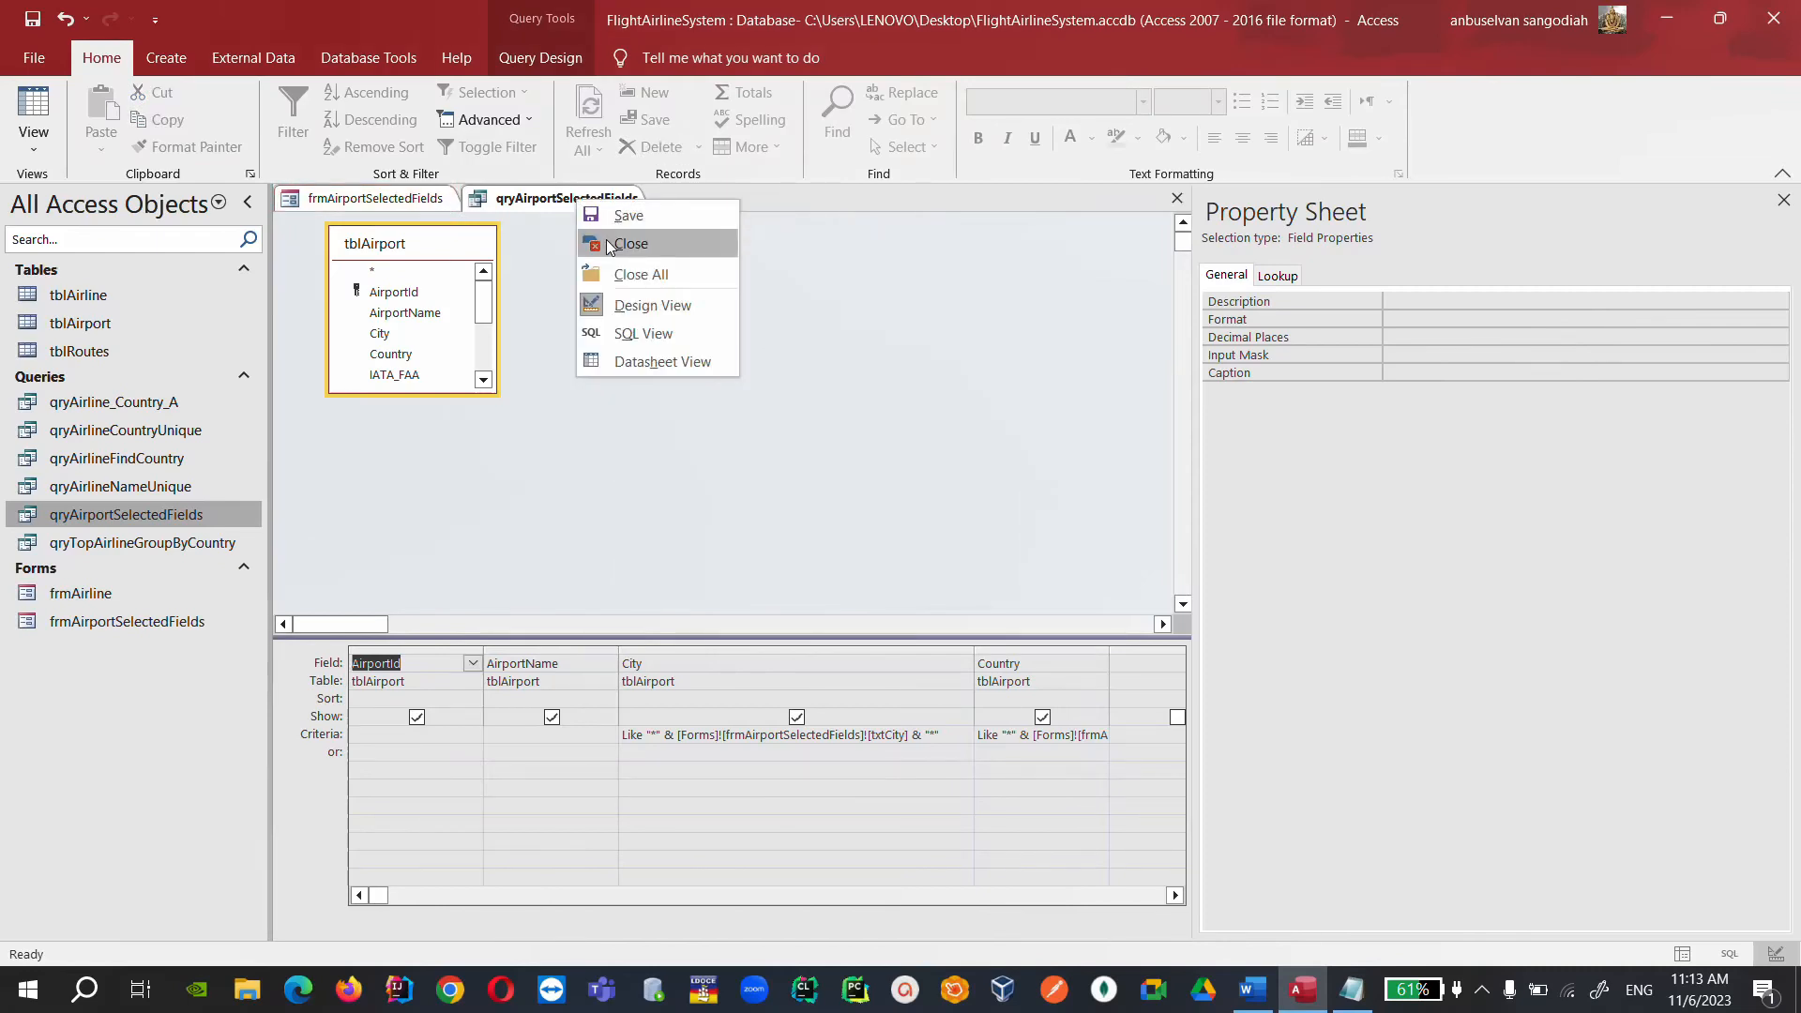
{"action": "left_click", "coordinate": [608, 245]}
Save frmAirportSelectedFields and display it in Form View.
{"action": "right_click", "coordinate": [404, 199]}
{"action": "left_click", "coordinate": [444, 214]}
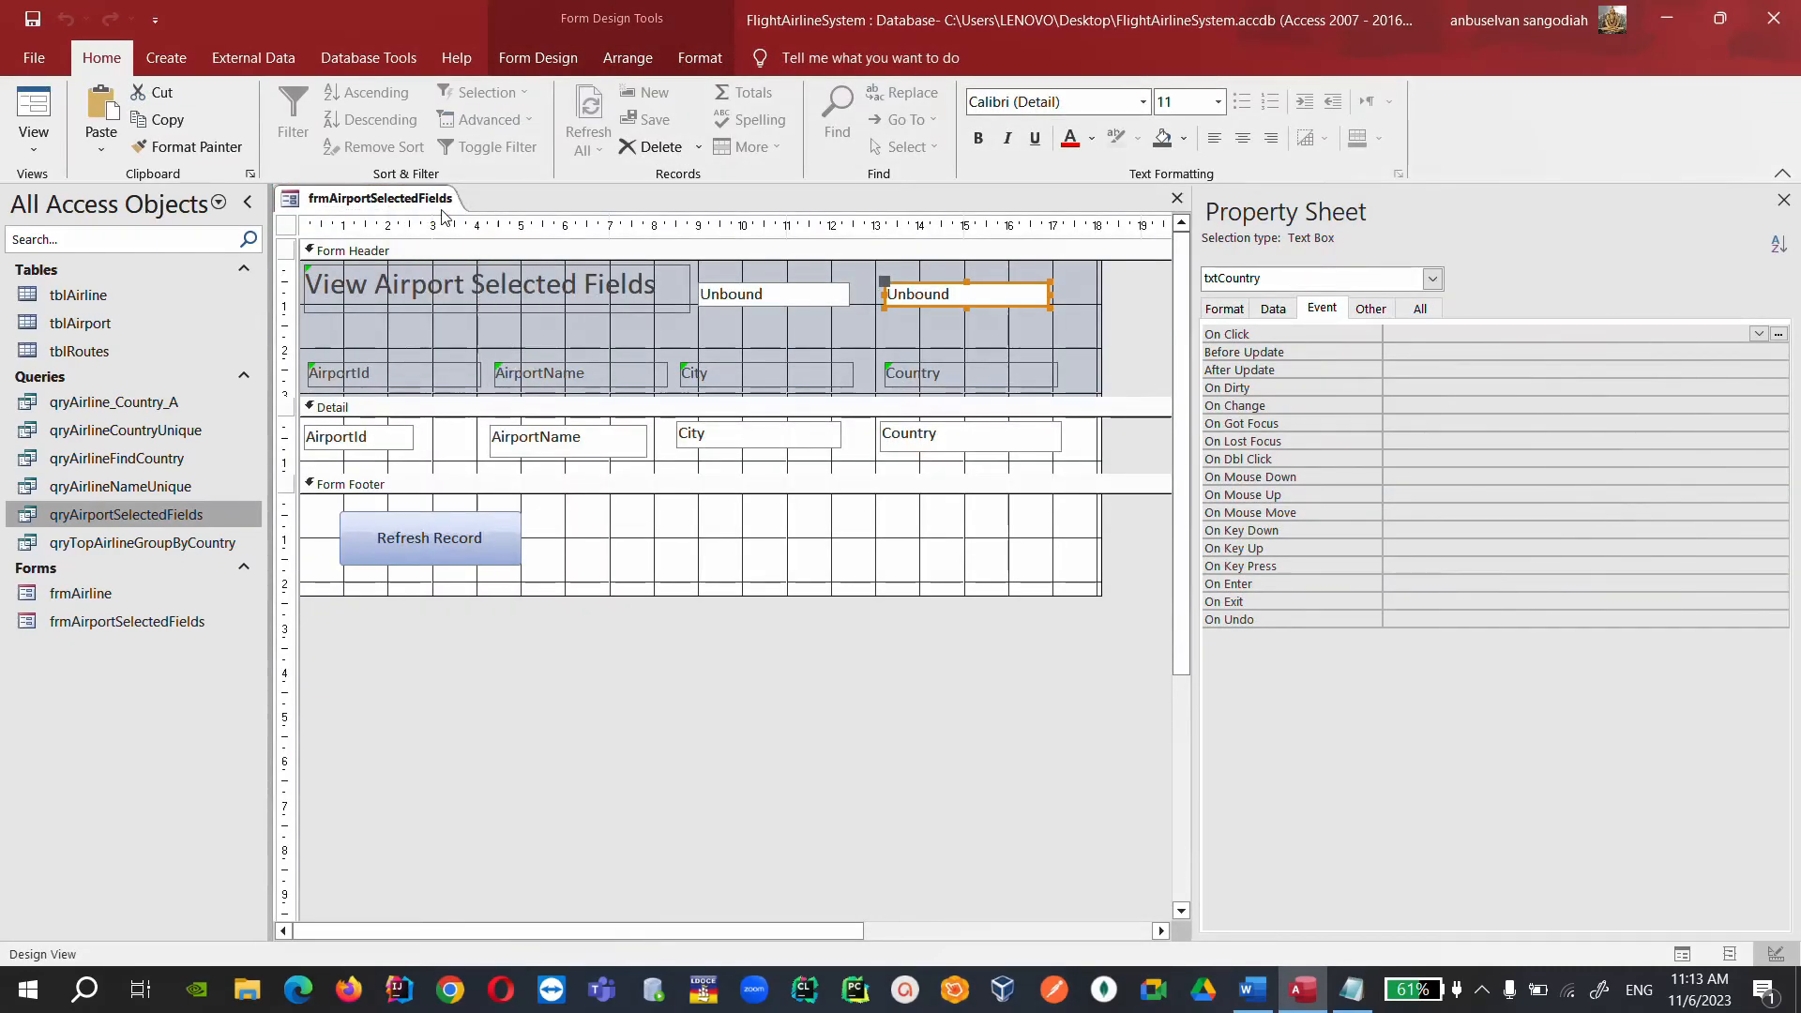
{"action": "right_click", "coordinate": [406, 200]}
{"action": "left_click", "coordinate": [455, 302]}
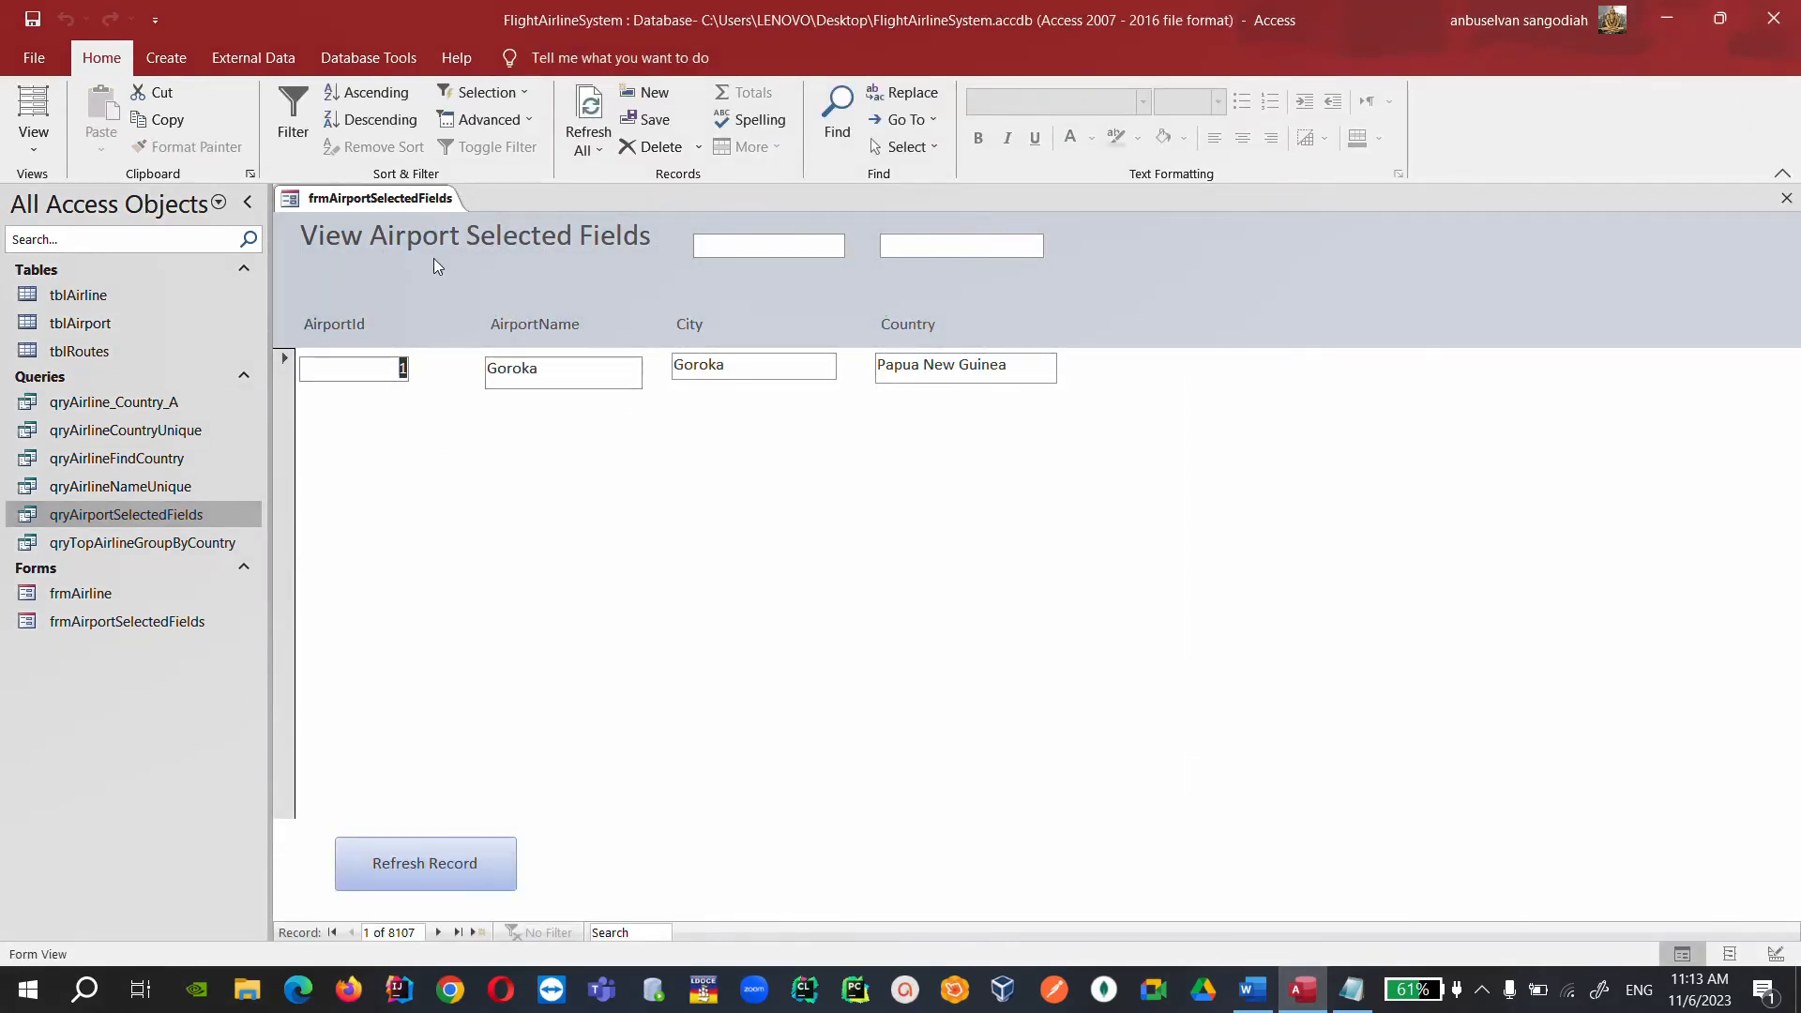
Return frmAirportSelectedFields to Design View, set the form's Default View to Continuous Forms, and save it.
{"action": "right_click", "coordinate": [376, 199]}
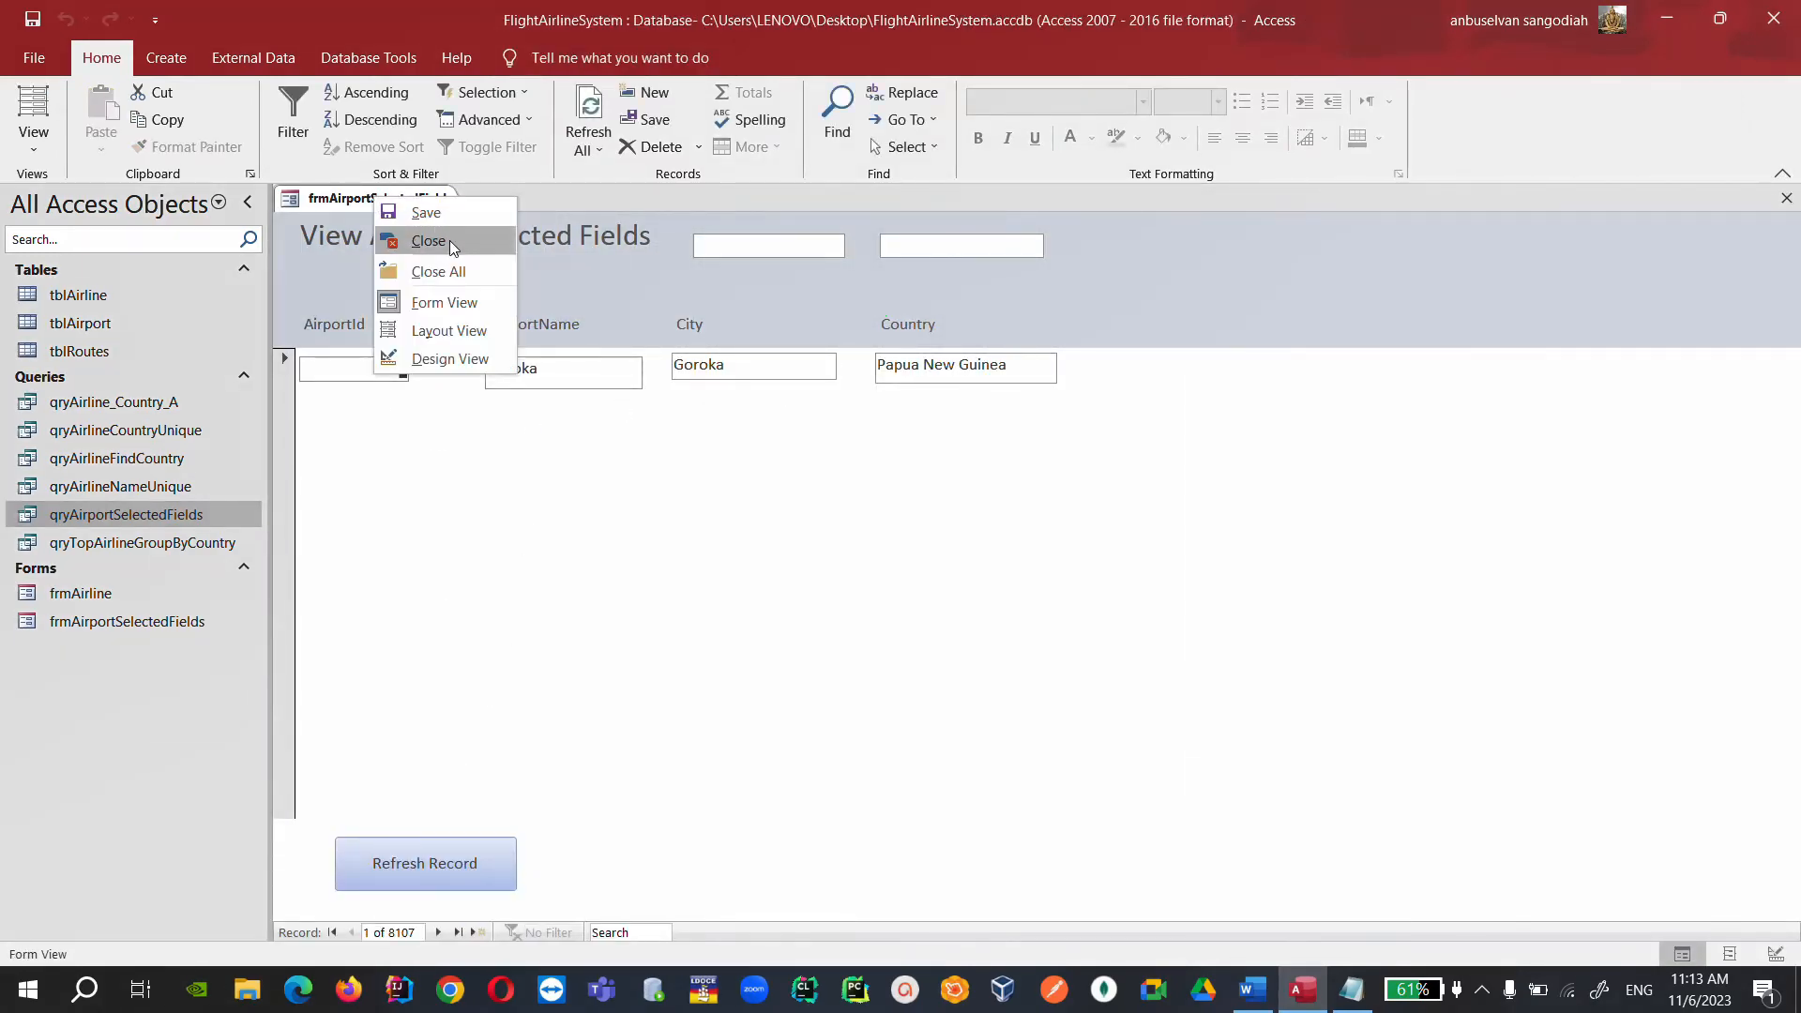
{"action": "left_click", "coordinate": [446, 358]}
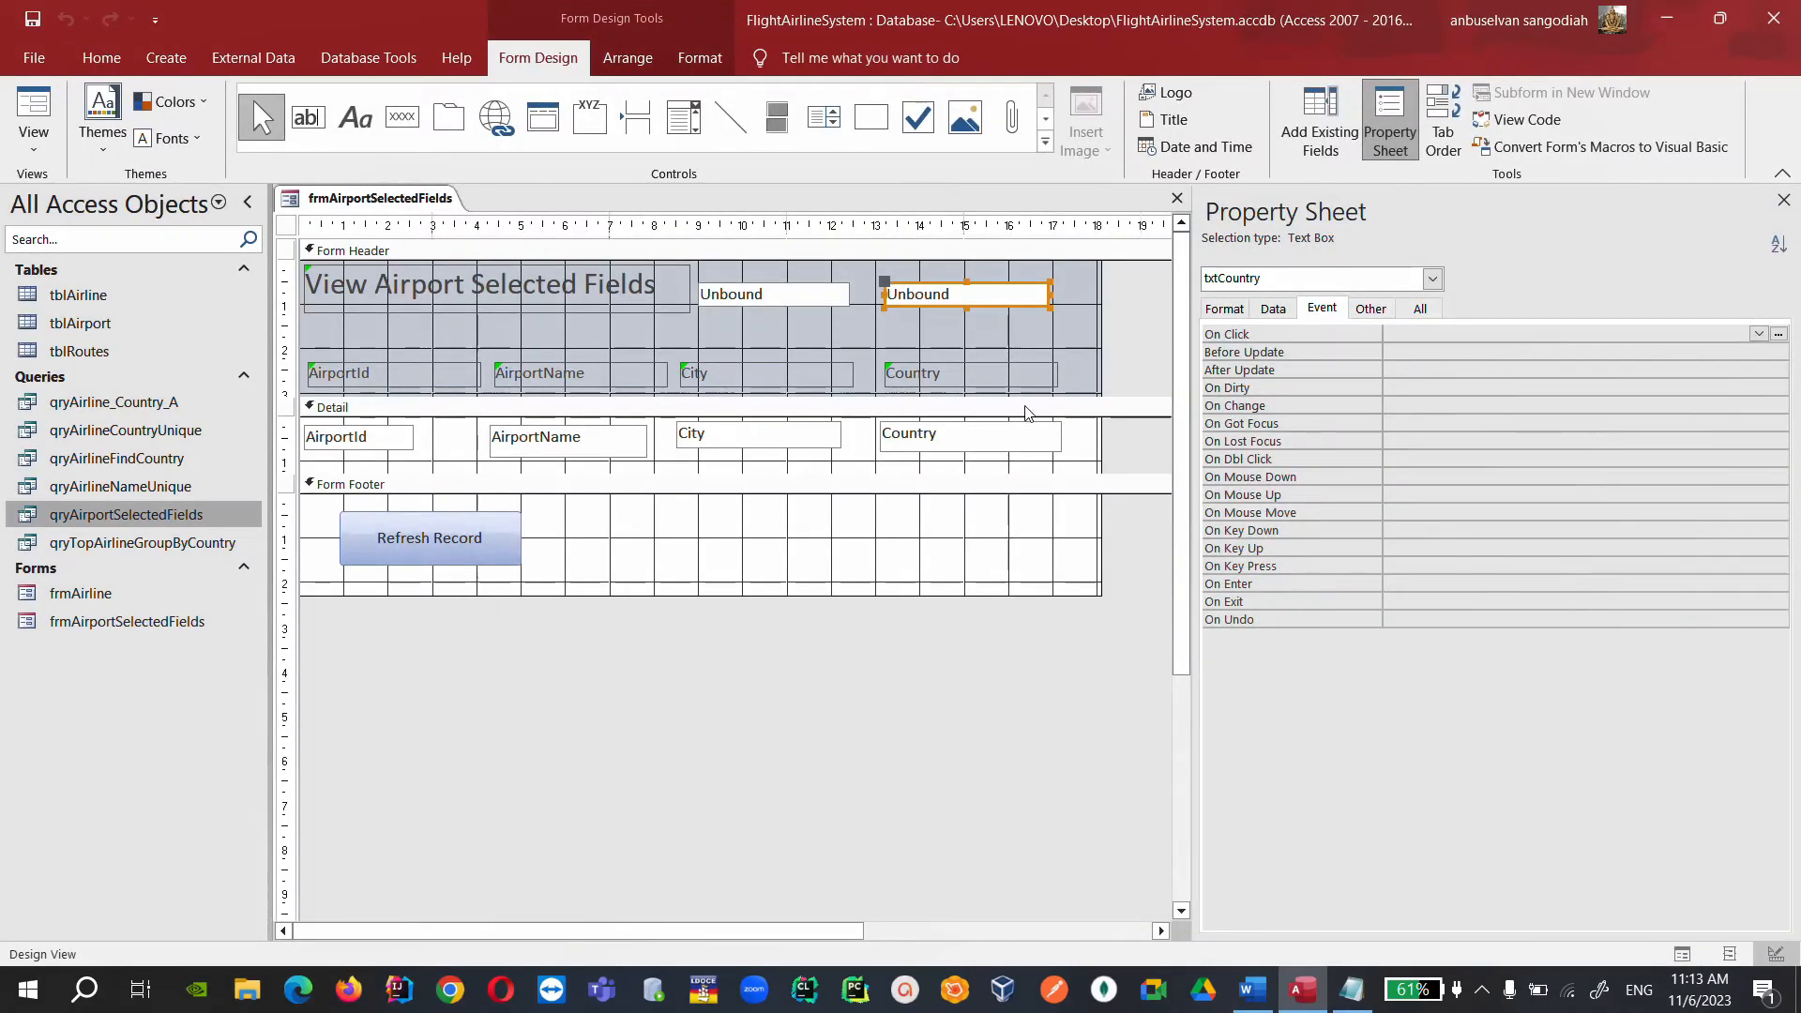
{"action": "left_click", "coordinate": [286, 225]}
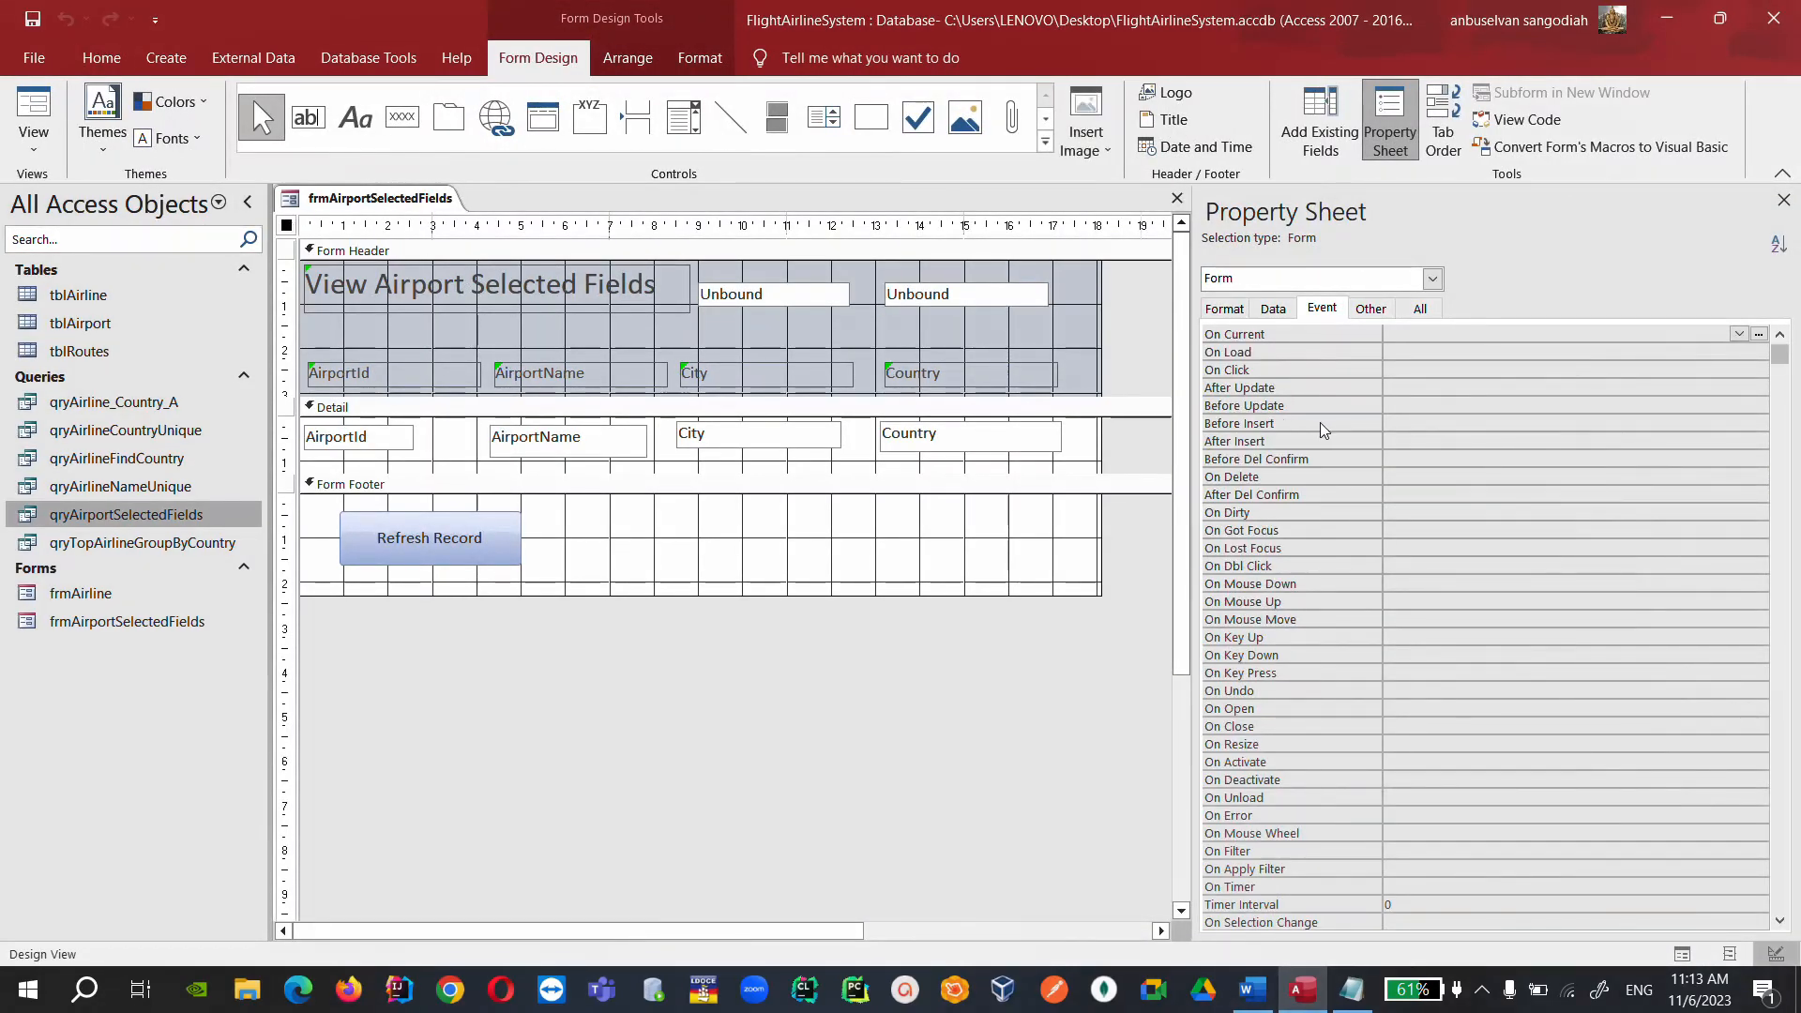
{"action": "left_click", "coordinate": [1420, 309]}
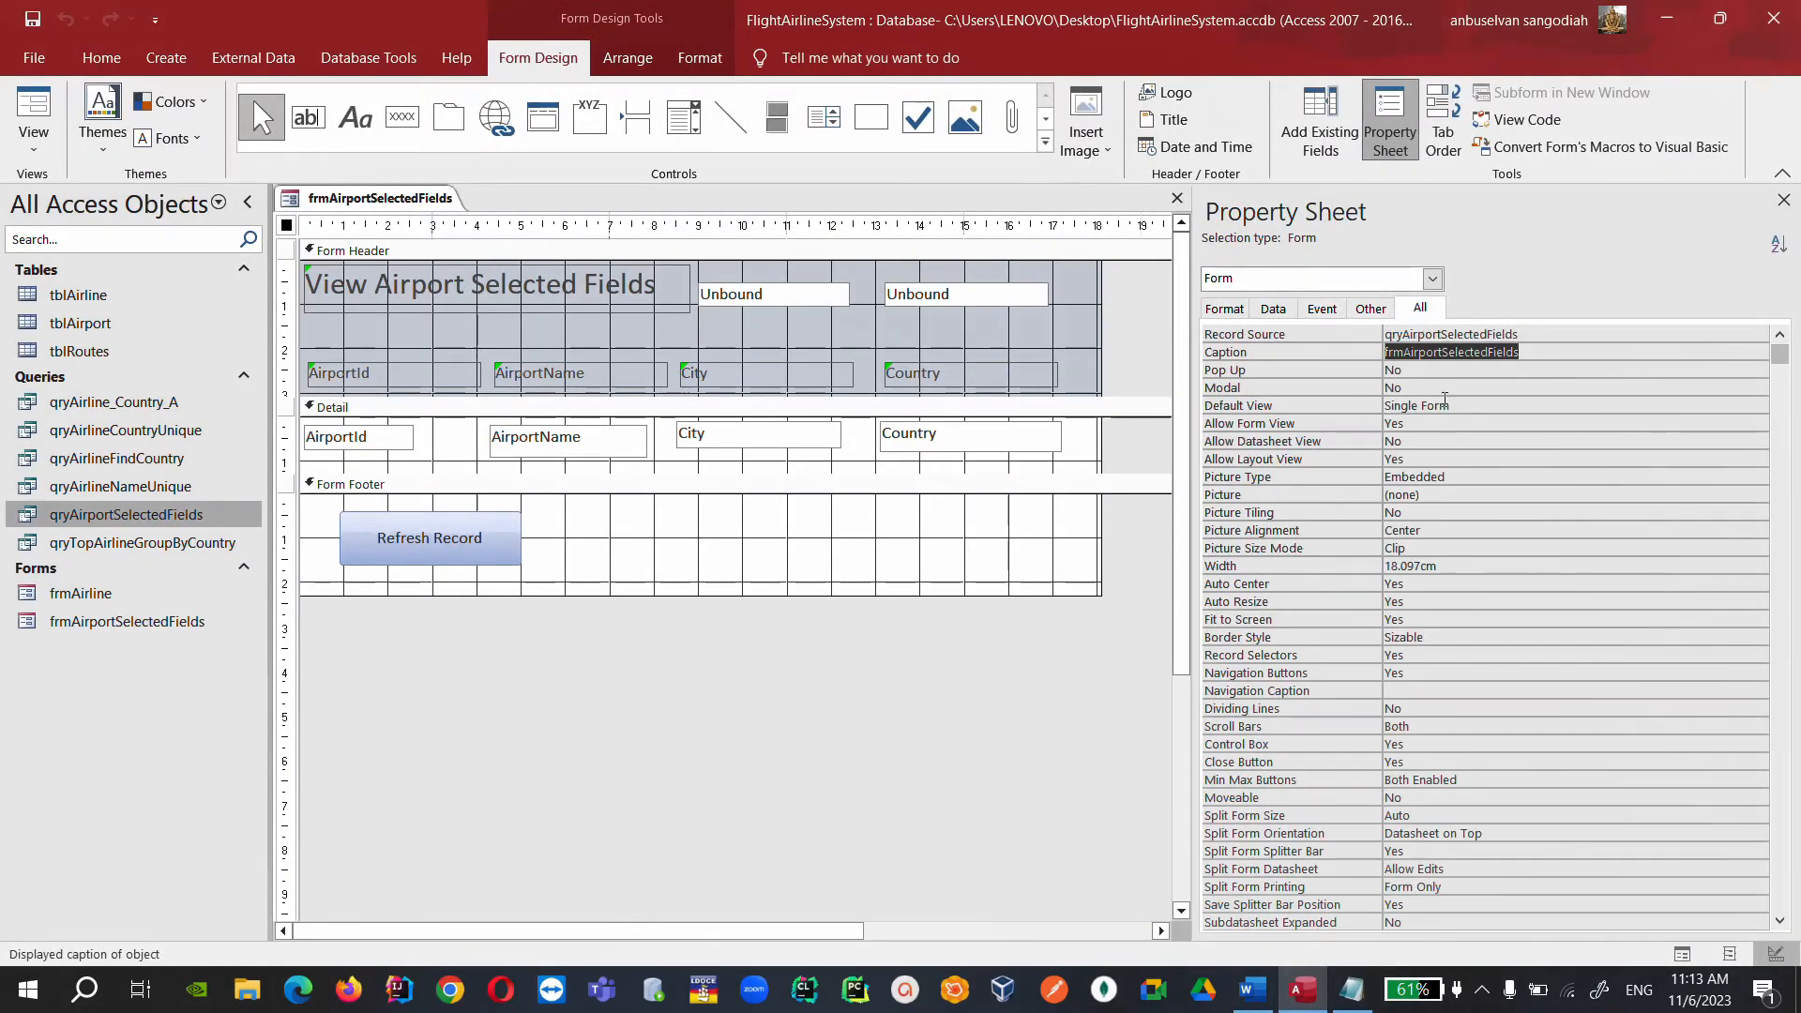
{"action": "left_click", "coordinate": [1651, 410]}
{"action": "left_click", "coordinate": [1759, 405]}
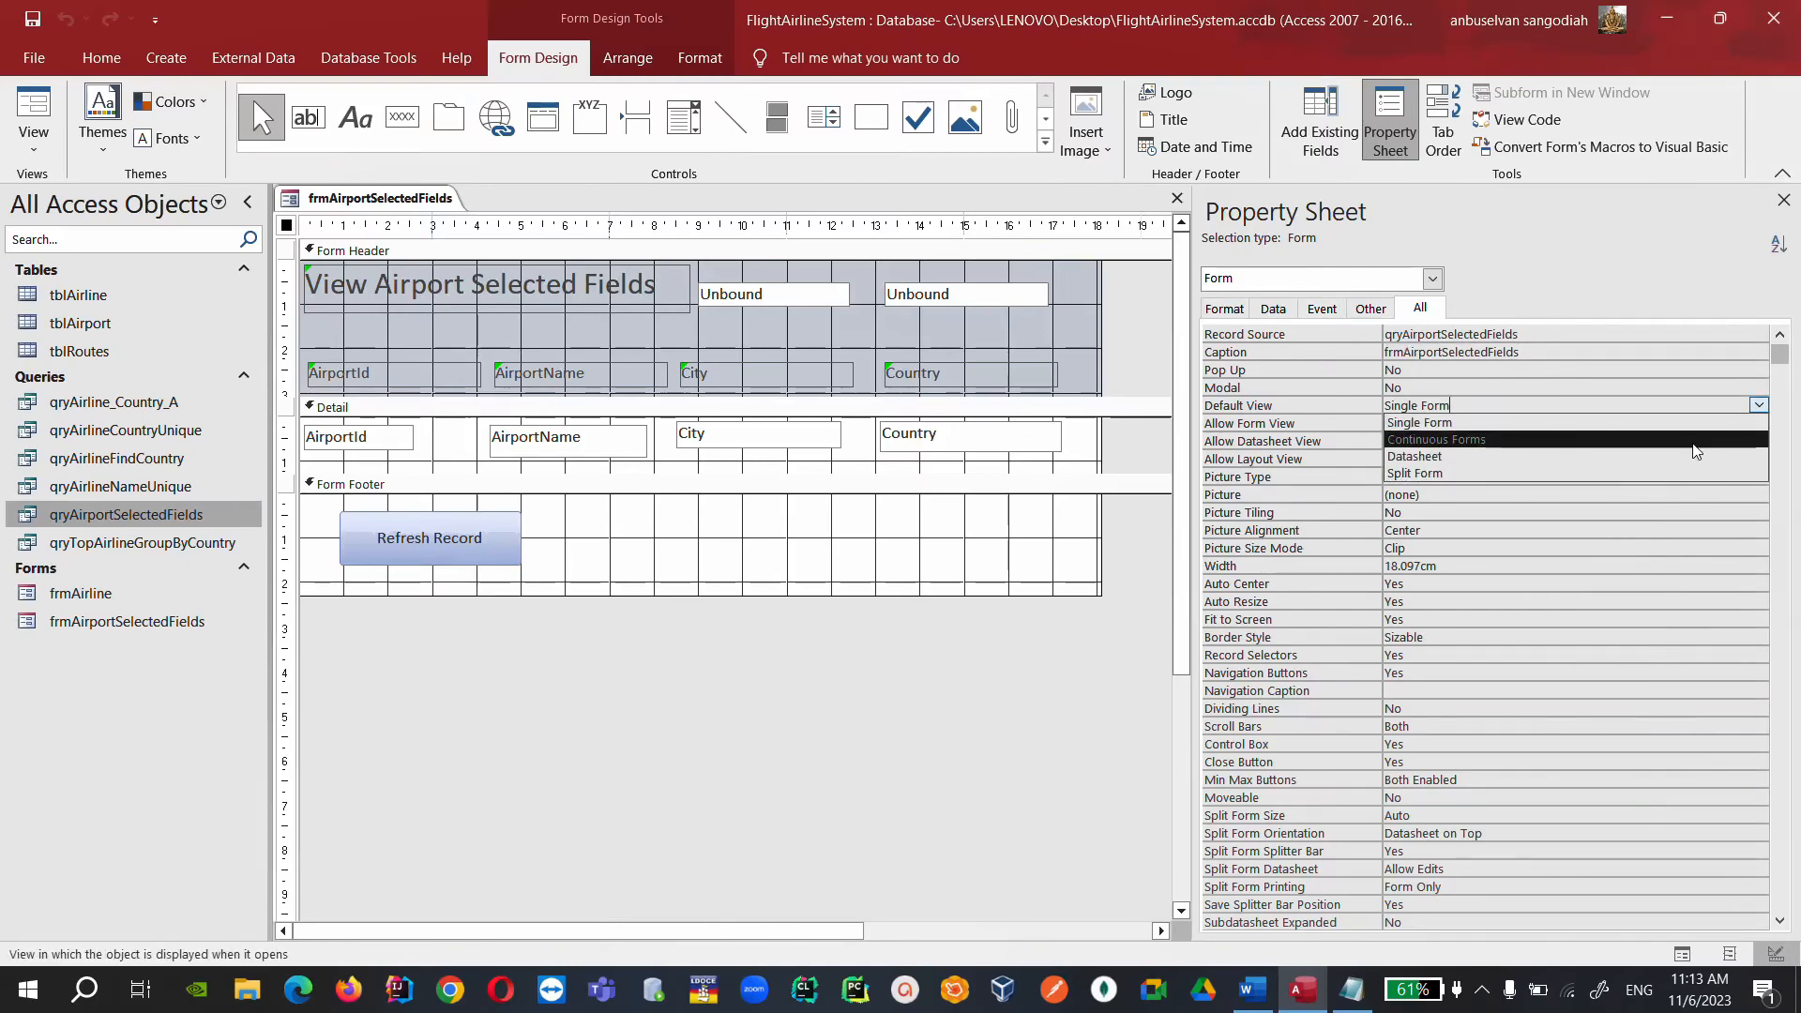
{"action": "left_click", "coordinate": [1688, 440]}
{"action": "right_click", "coordinate": [353, 200]}
{"action": "left_click", "coordinate": [354, 200]}
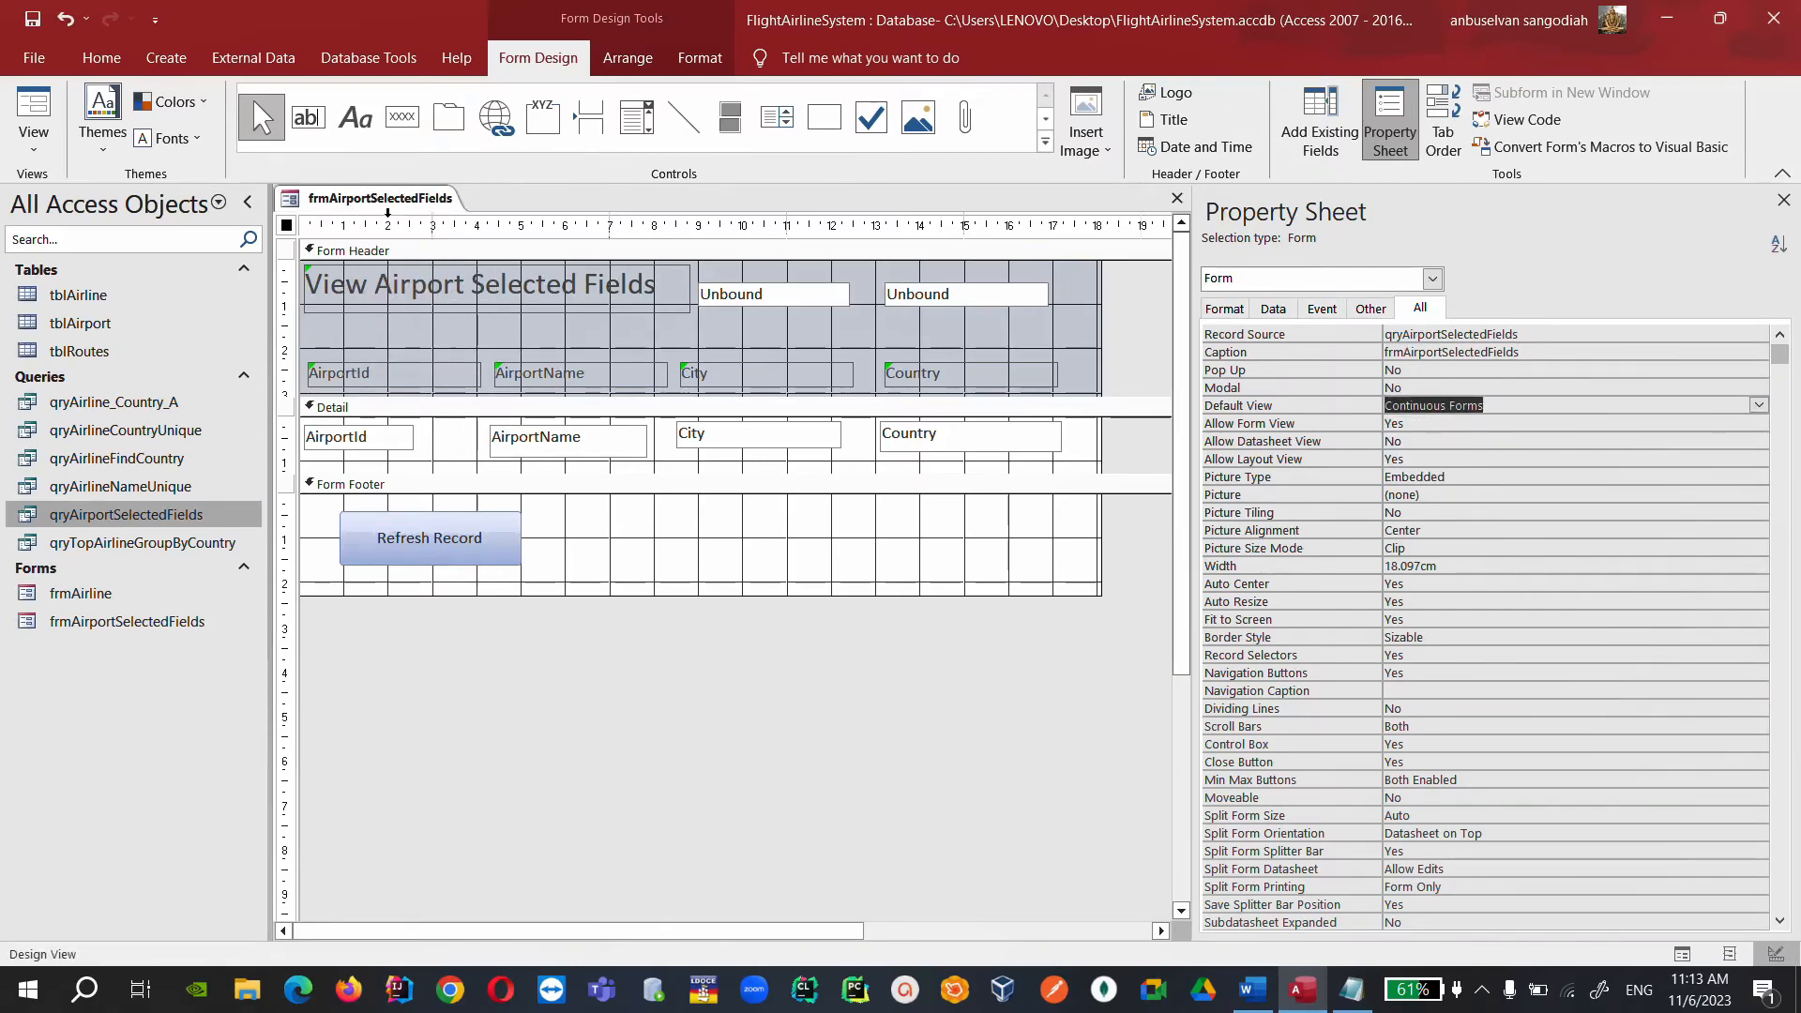
Display the form in Form View and refresh its records with Canada as the country filter.
{"action": "right_click", "coordinate": [342, 200]}
{"action": "left_click", "coordinate": [422, 299]}
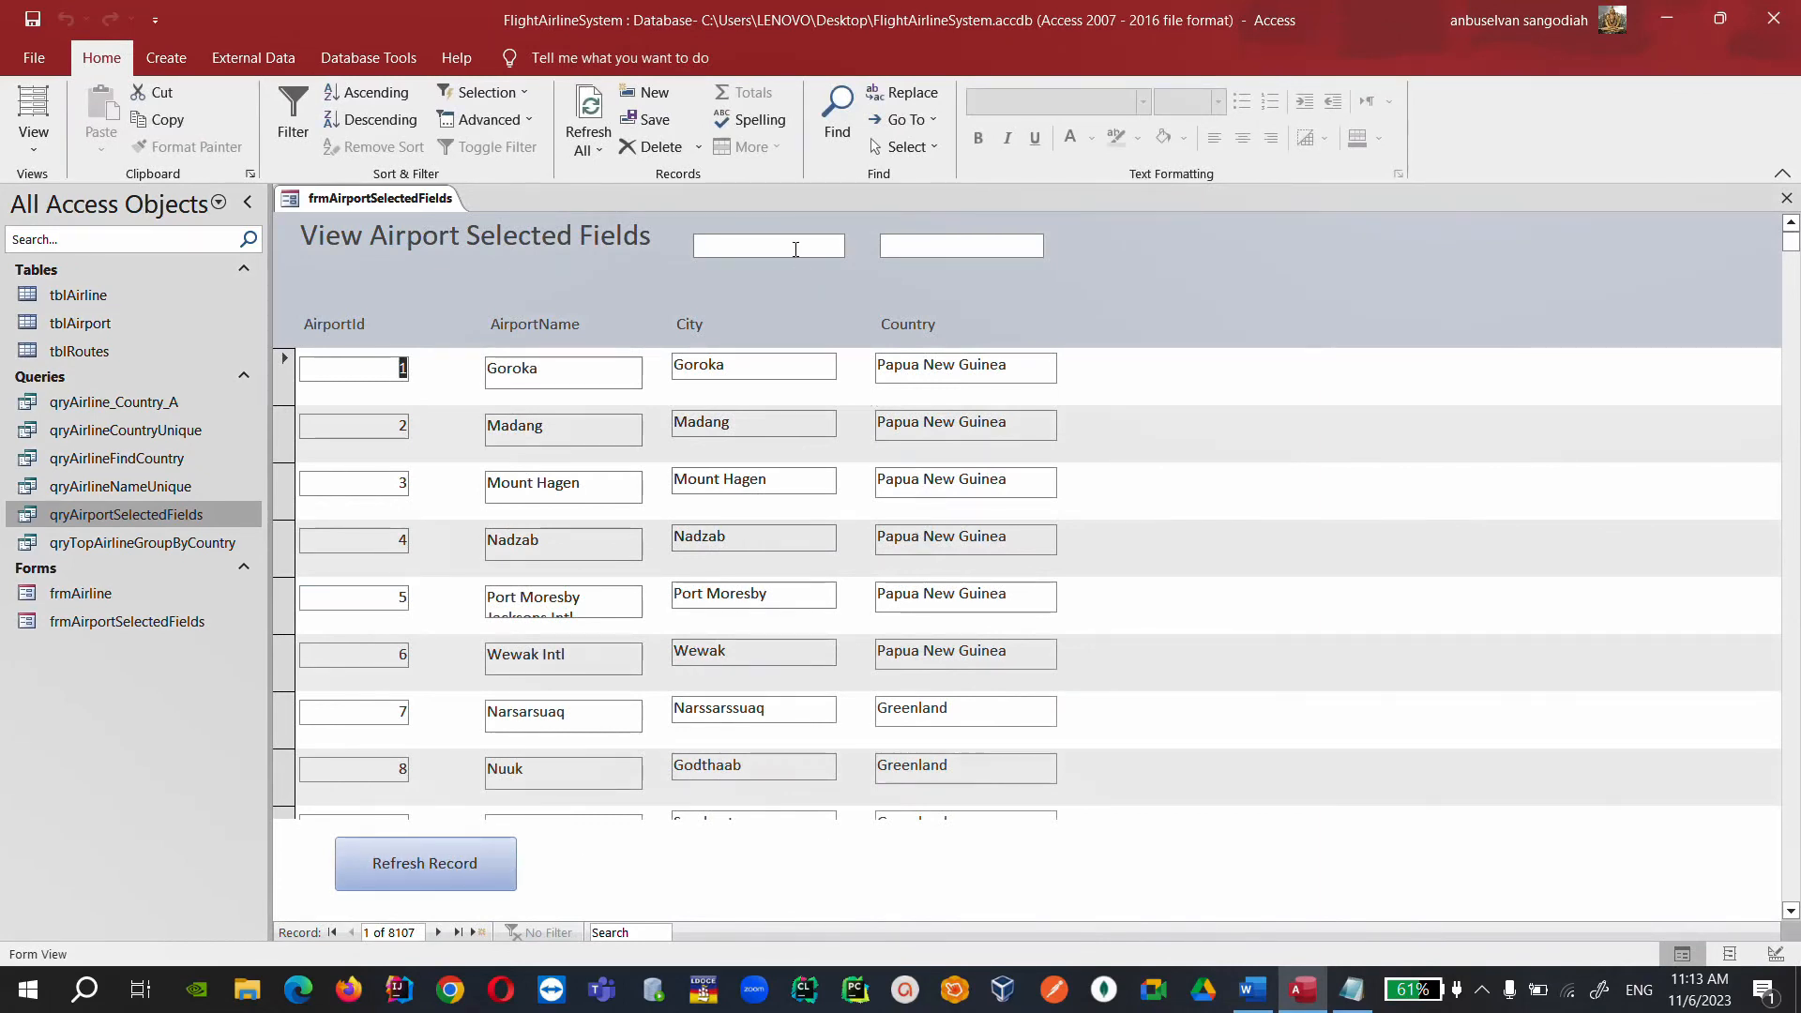
{"action": "type", "text": "Canada"}
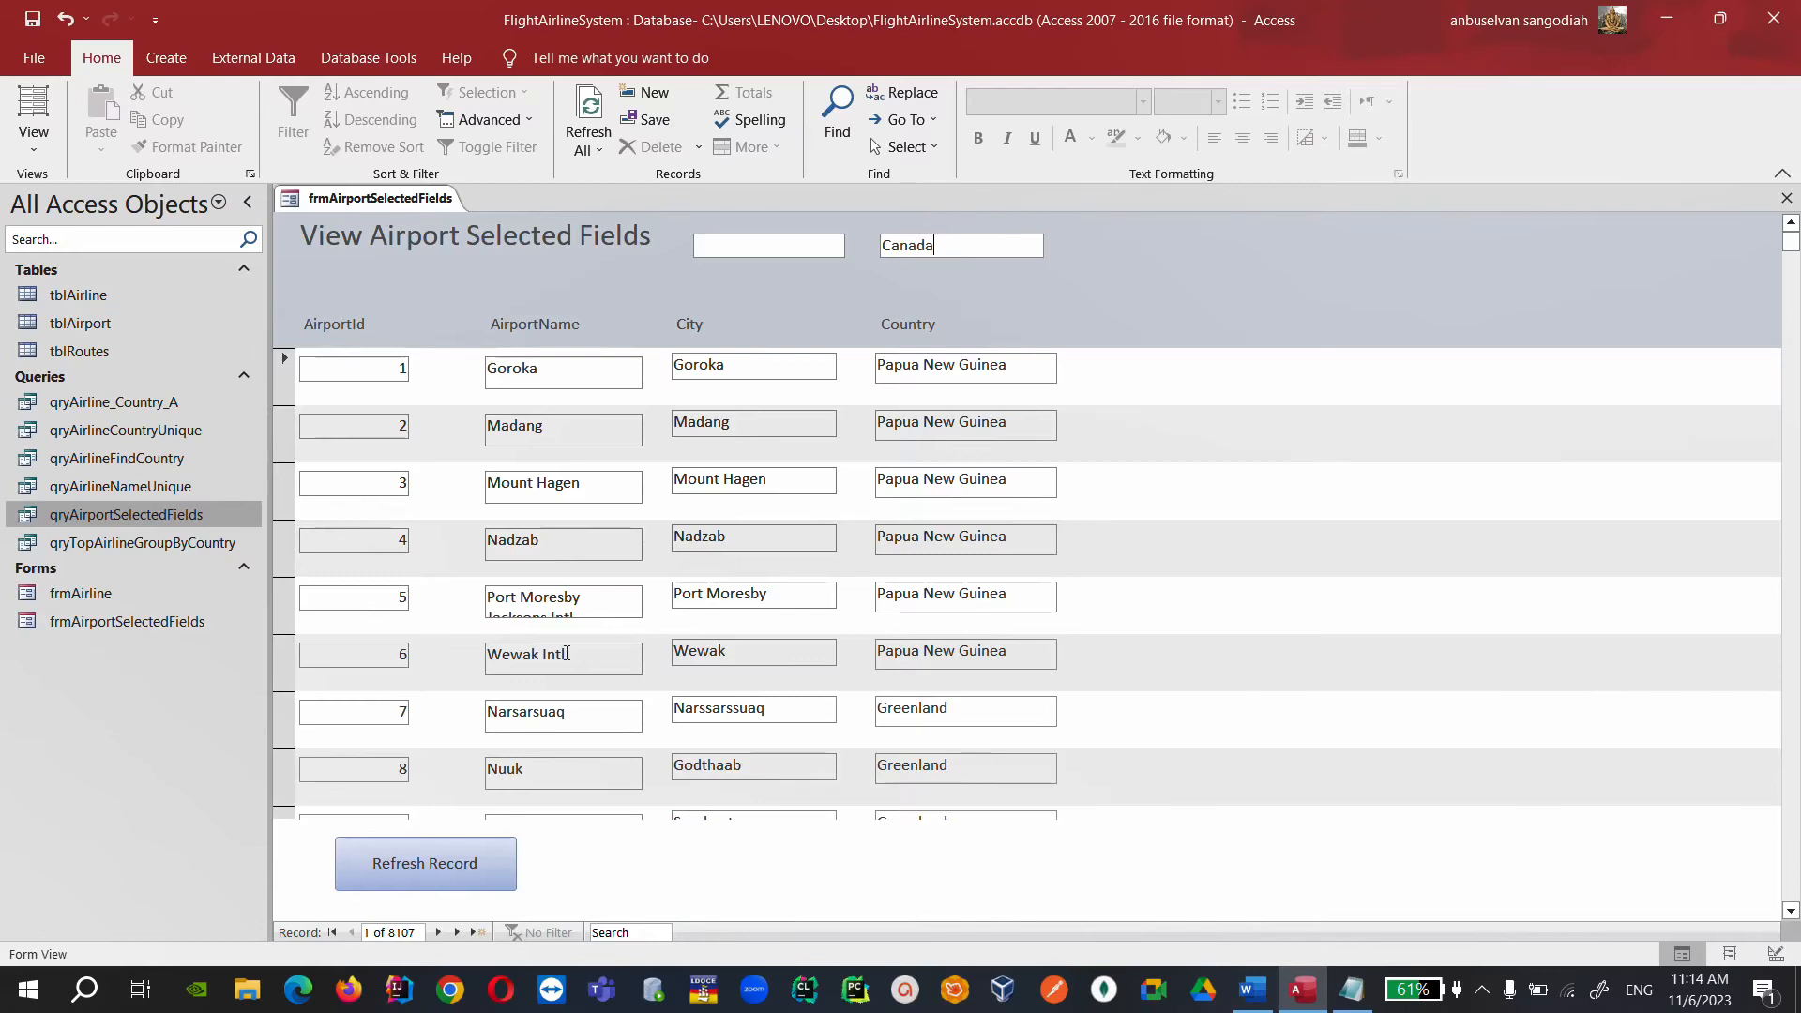
{"action": "left_click", "coordinate": [449, 863]}
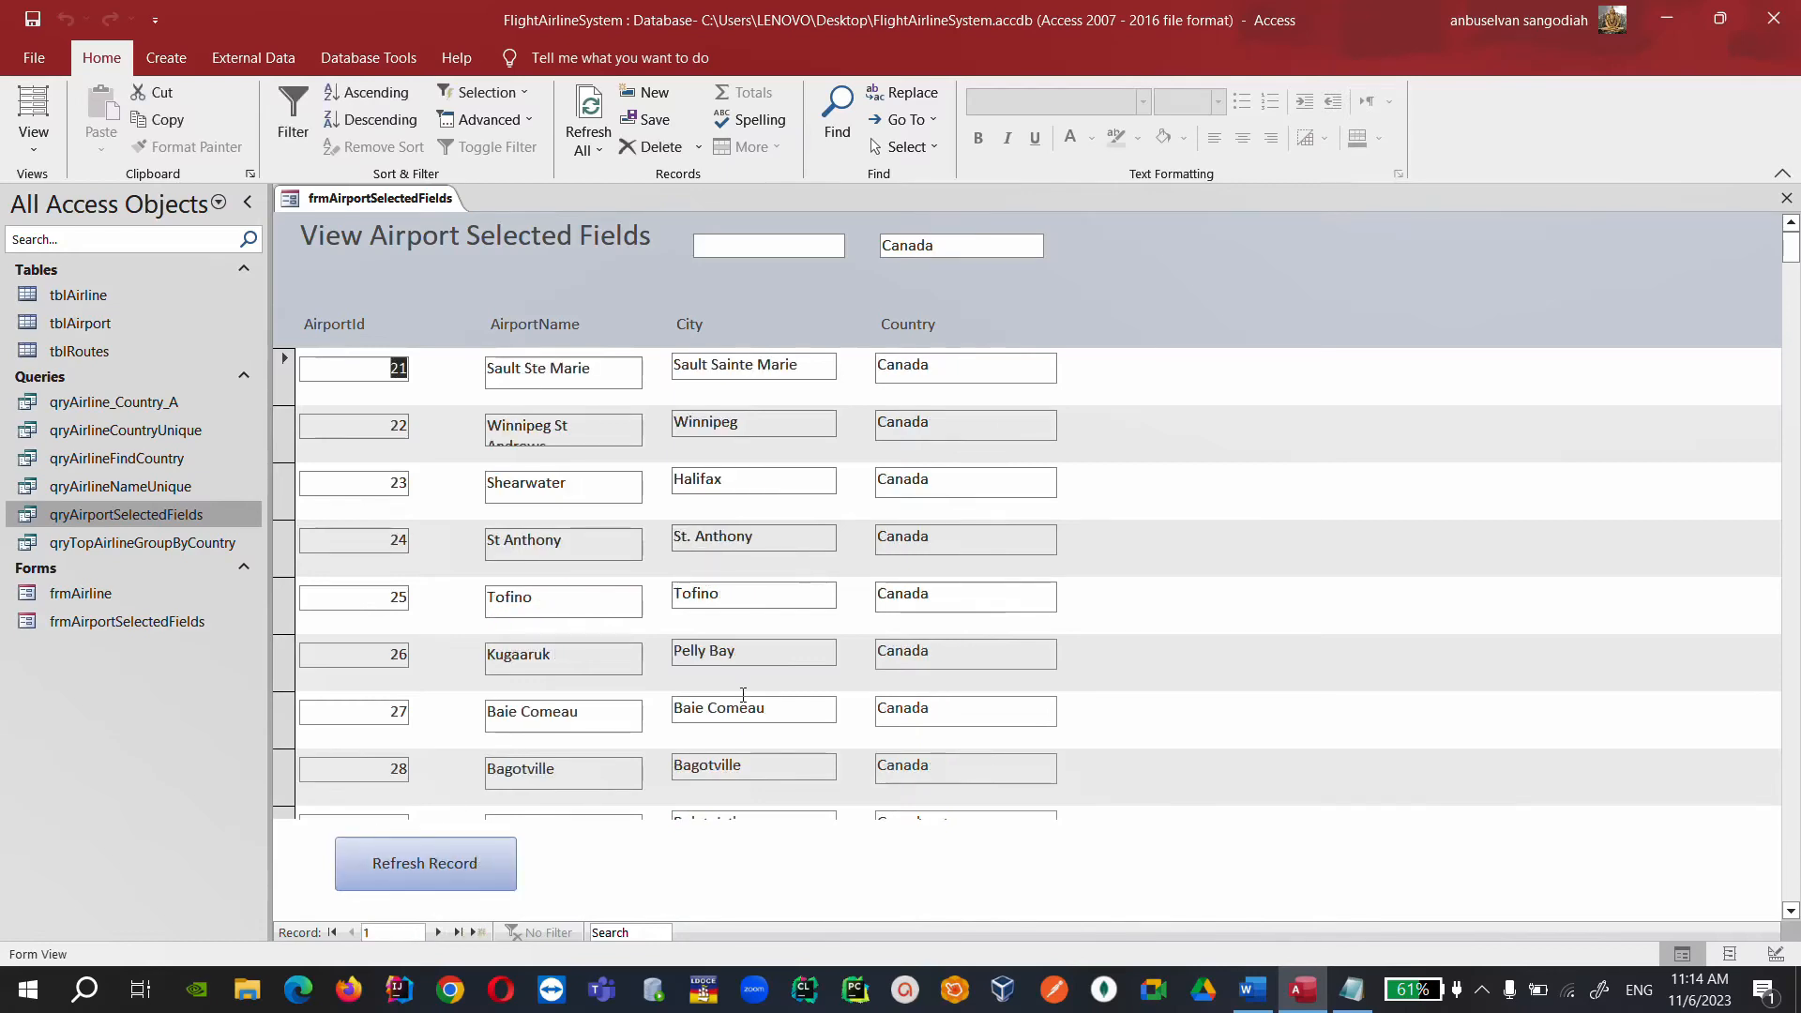
Copy Winnipeg from the City column into the header's city filter box and refresh the records.
{"action": "double_click", "coordinate": [759, 423]}
{"action": "key", "text": "ctrl+c"}
{"action": "left_click", "coordinate": [768, 245]}
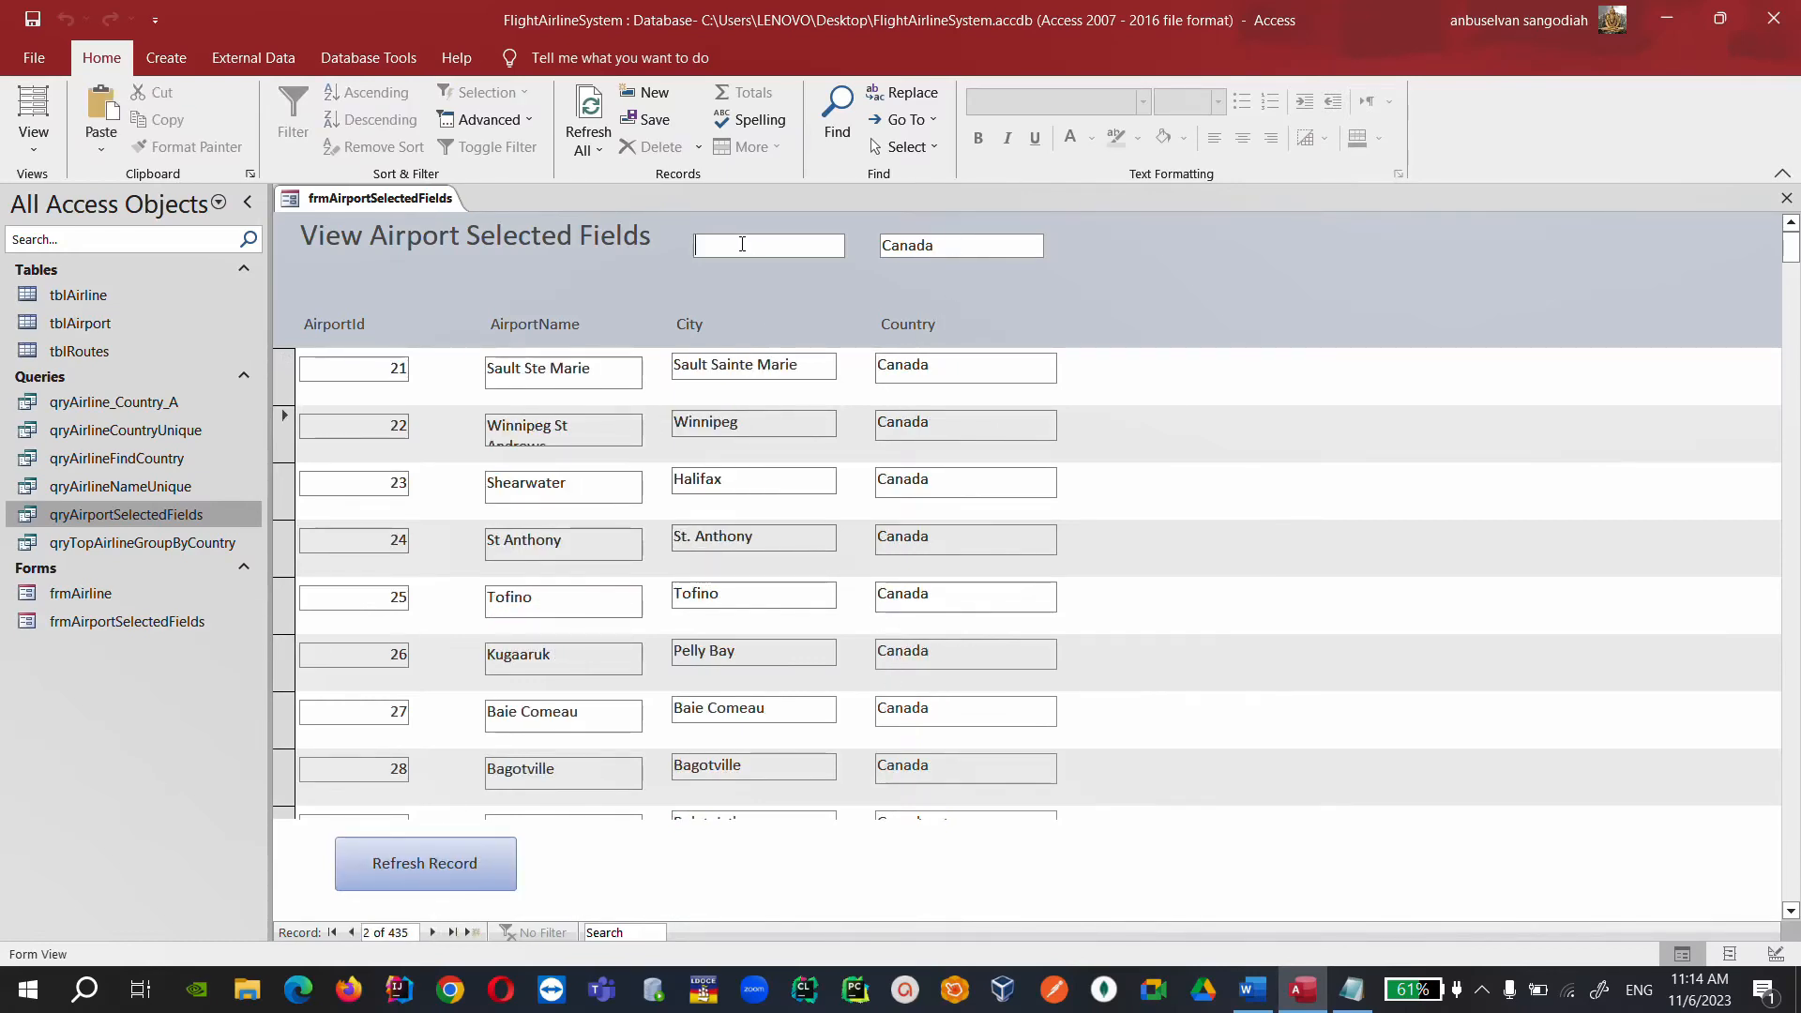
{"action": "key", "text": "ctrl+v"}
{"action": "left_click", "coordinate": [441, 858]}
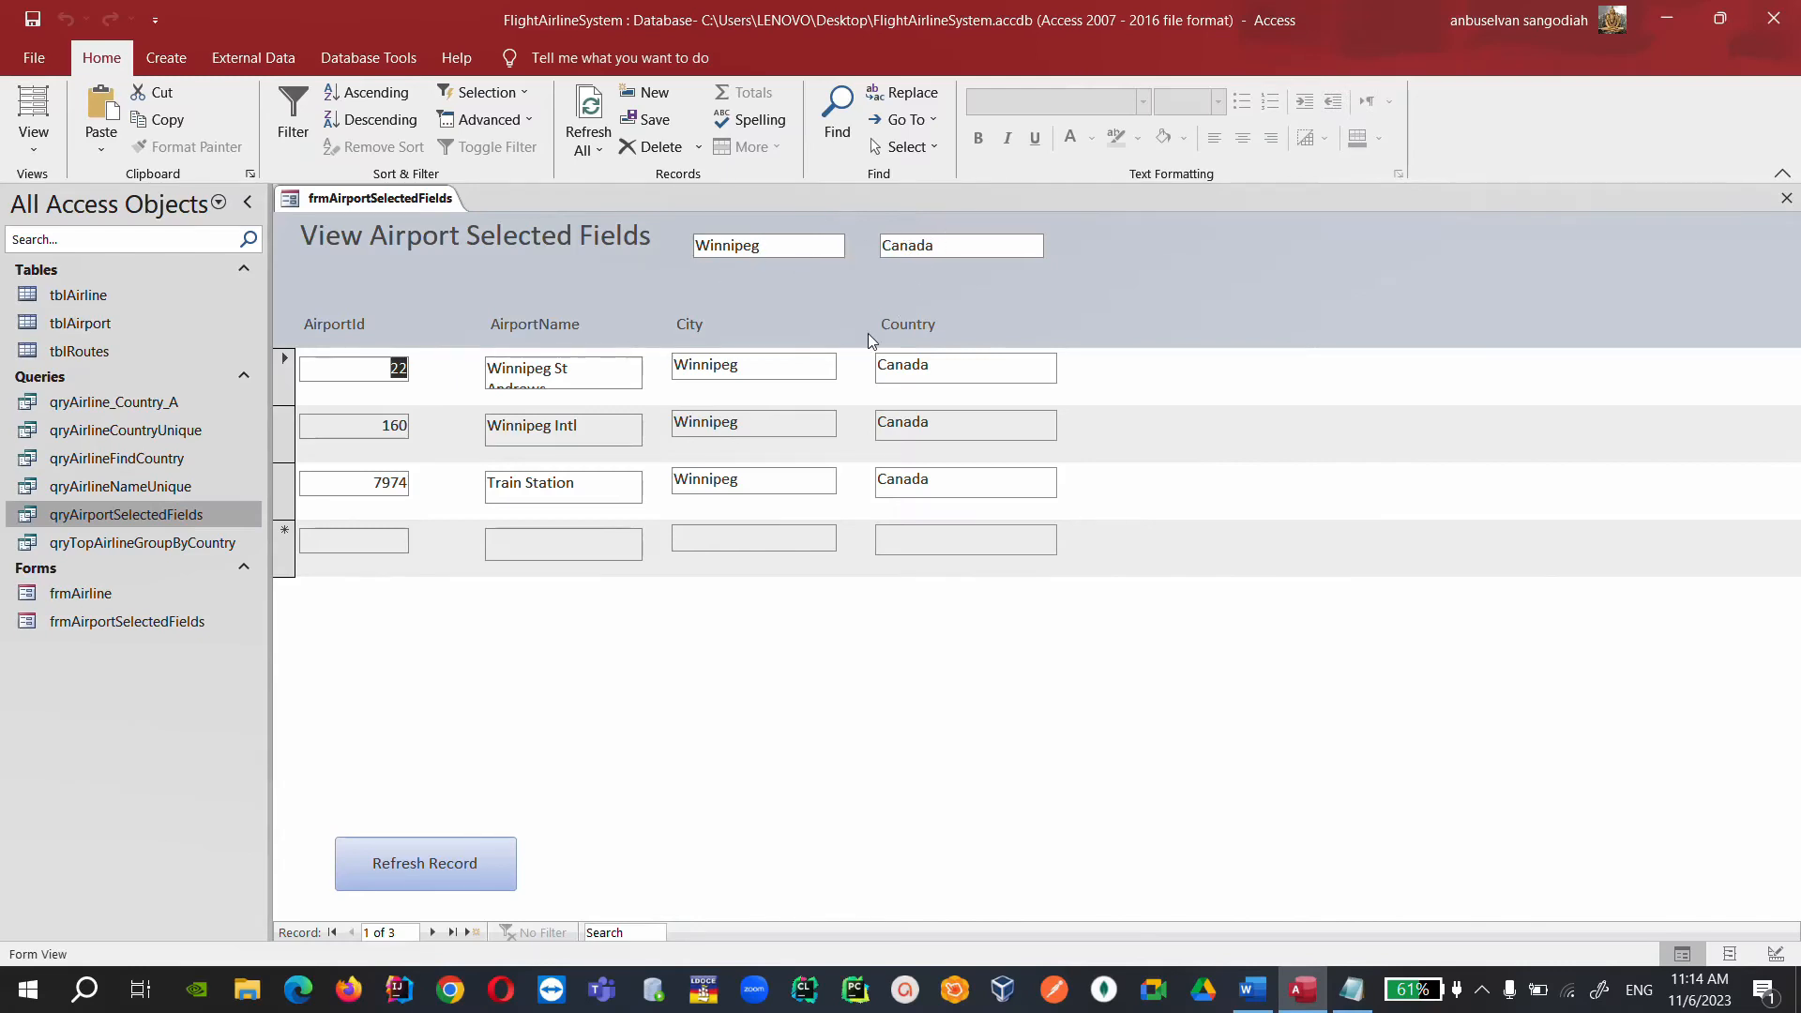
Clear Canada from the country filter box and refresh the records by city only.
{"action": "left_click", "coordinate": [944, 247]}
{"action": "key", "text": "BackSpace"}
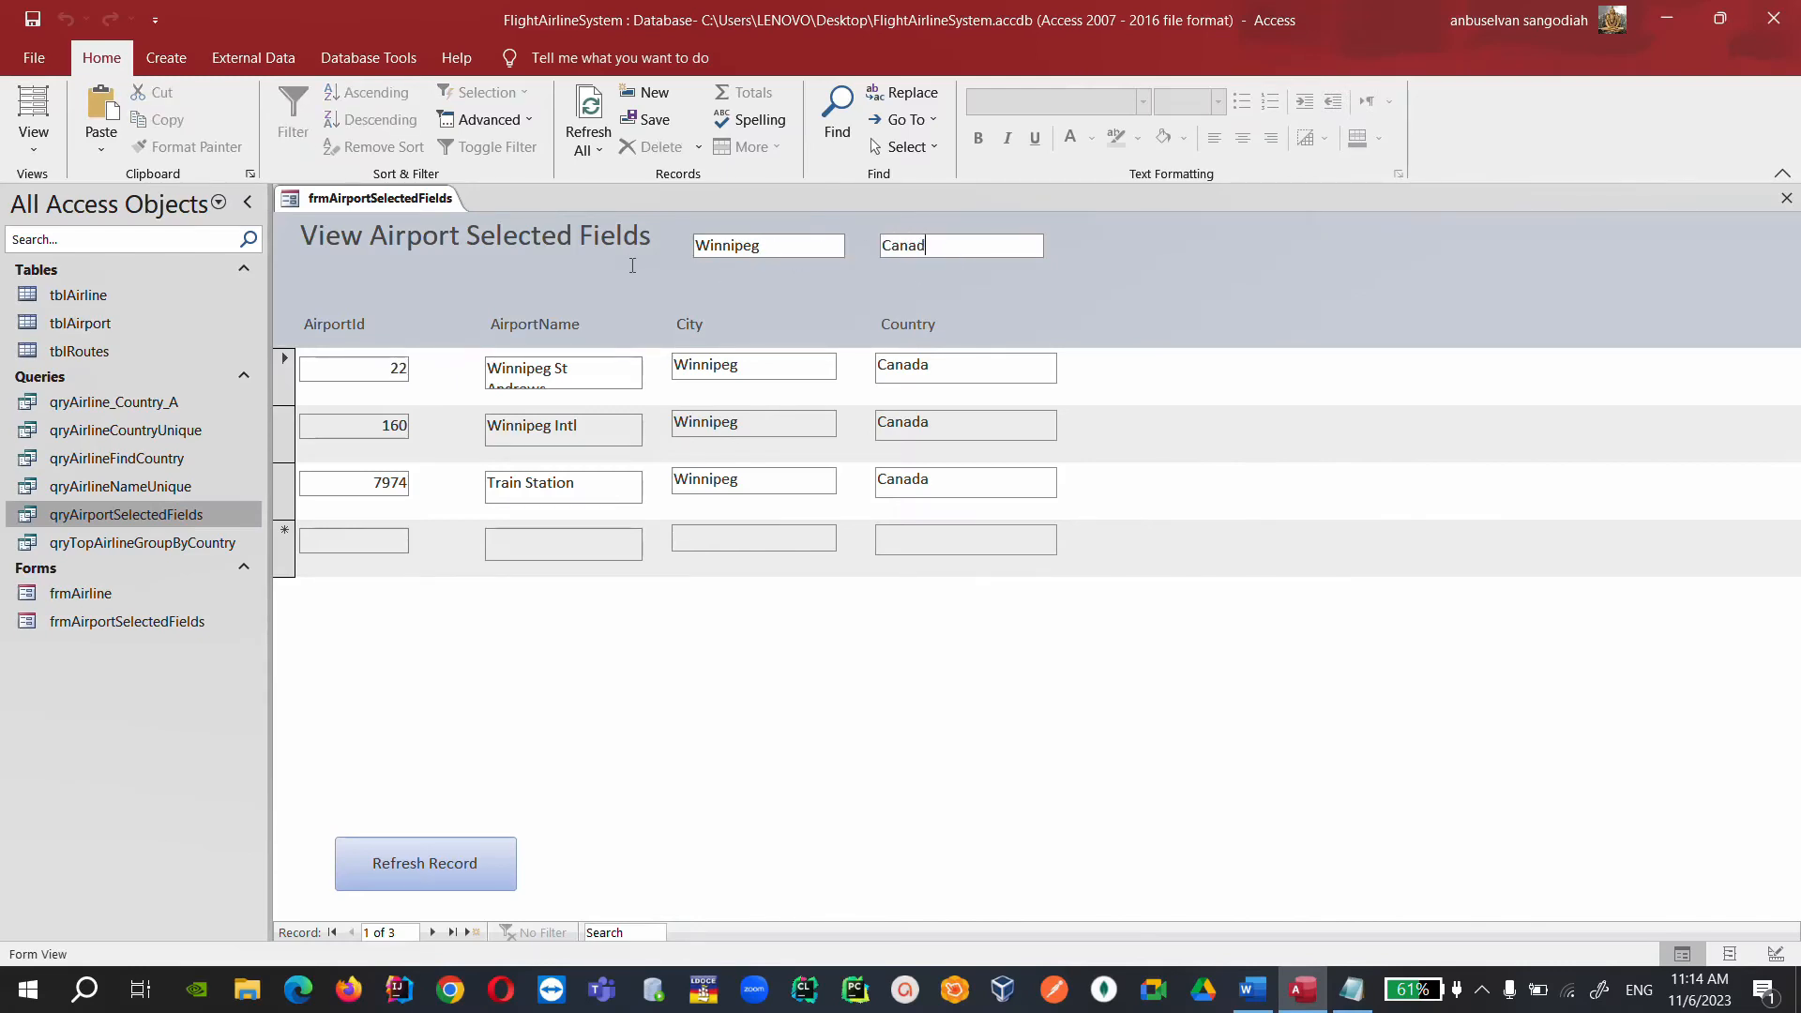
{"action": "key", "text": "BackSpace"}
{"action": "key", "text": "BackSpace"}
{"action": "key", "text": "BackSpace"}
{"action": "key", "text": "BackSpace"}
{"action": "key", "text": "BackSpace"}
{"action": "left_click", "coordinate": [487, 854]}
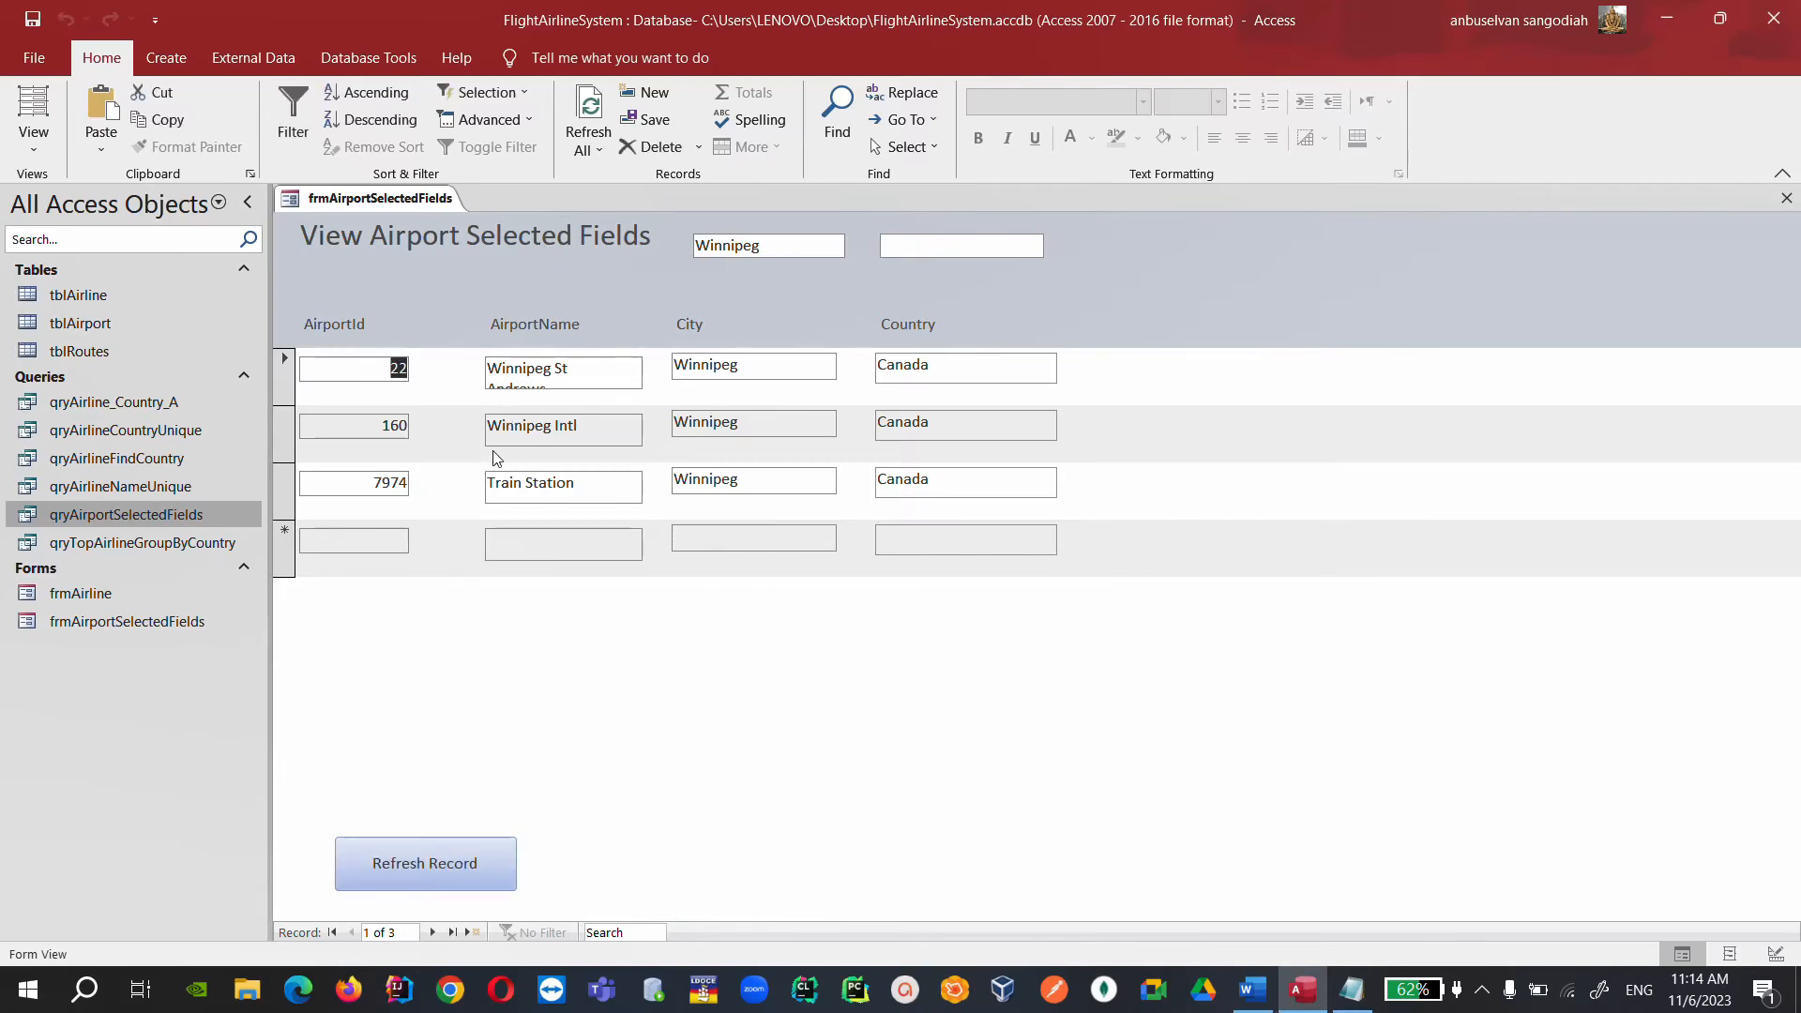
Close frmAirportSelectedFields and select it in the list of forms.
{"action": "right_click", "coordinate": [421, 195]}
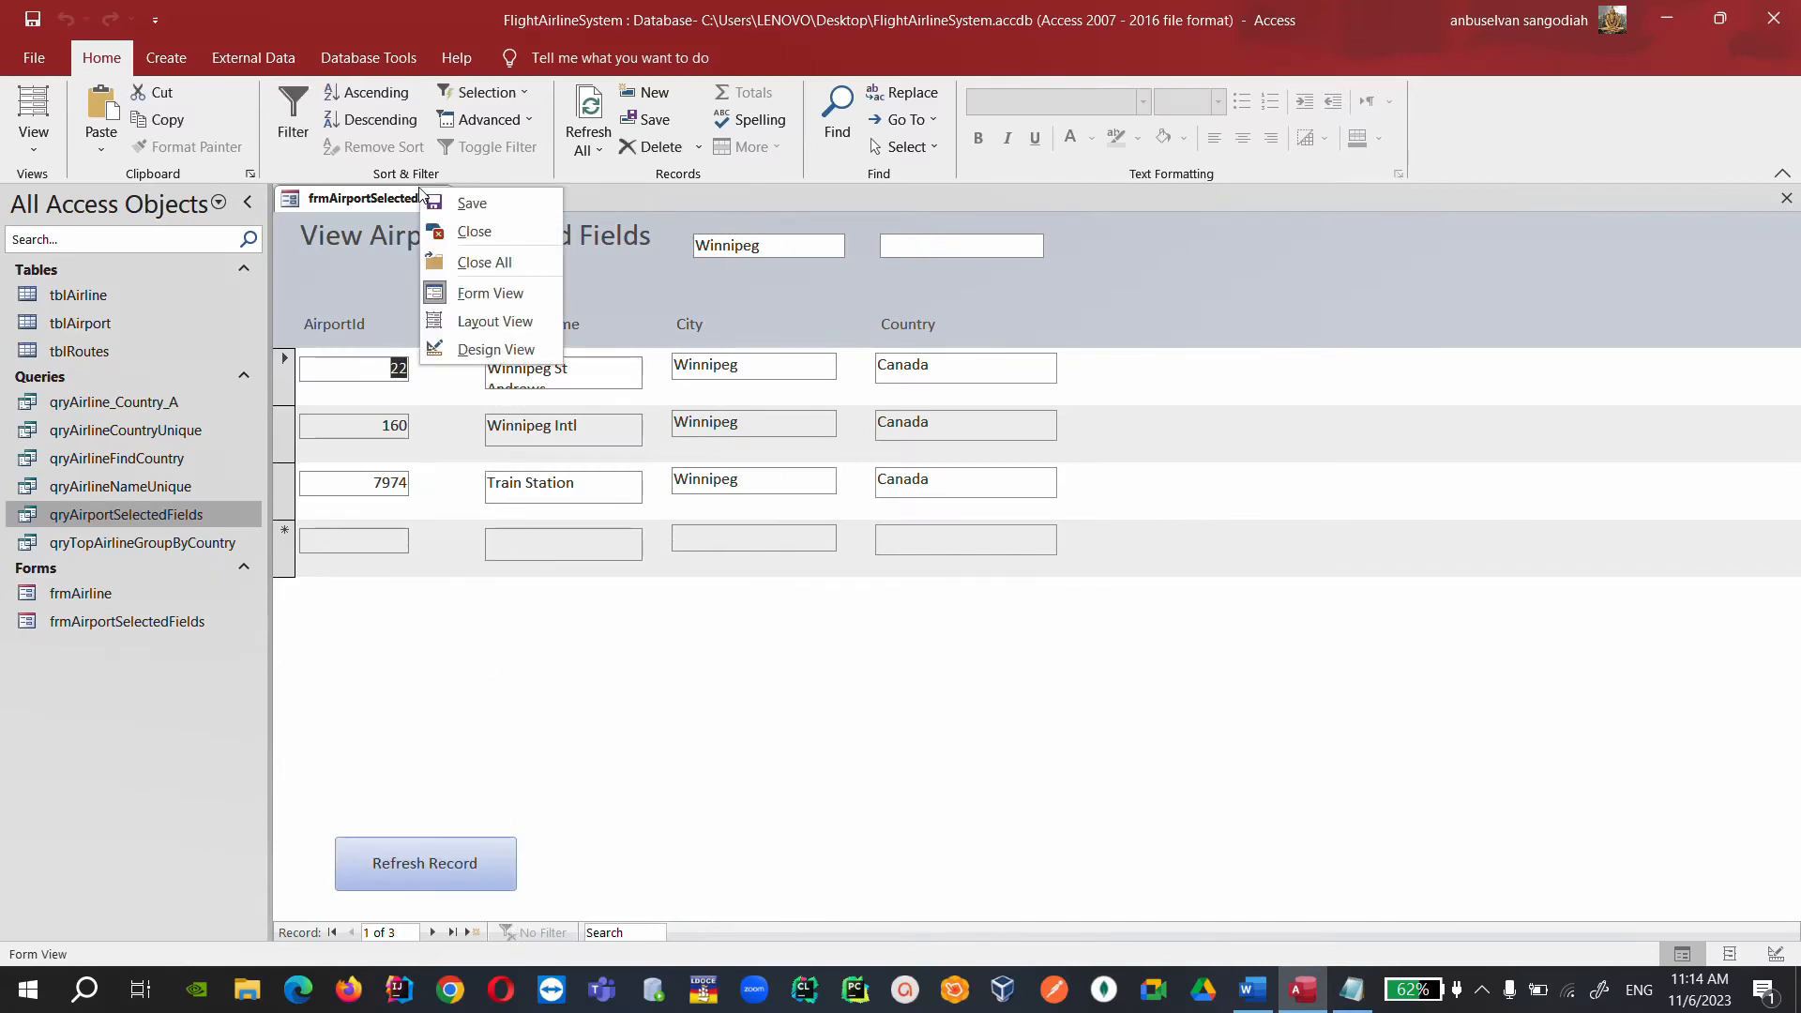
{"action": "left_click", "coordinate": [474, 231]}
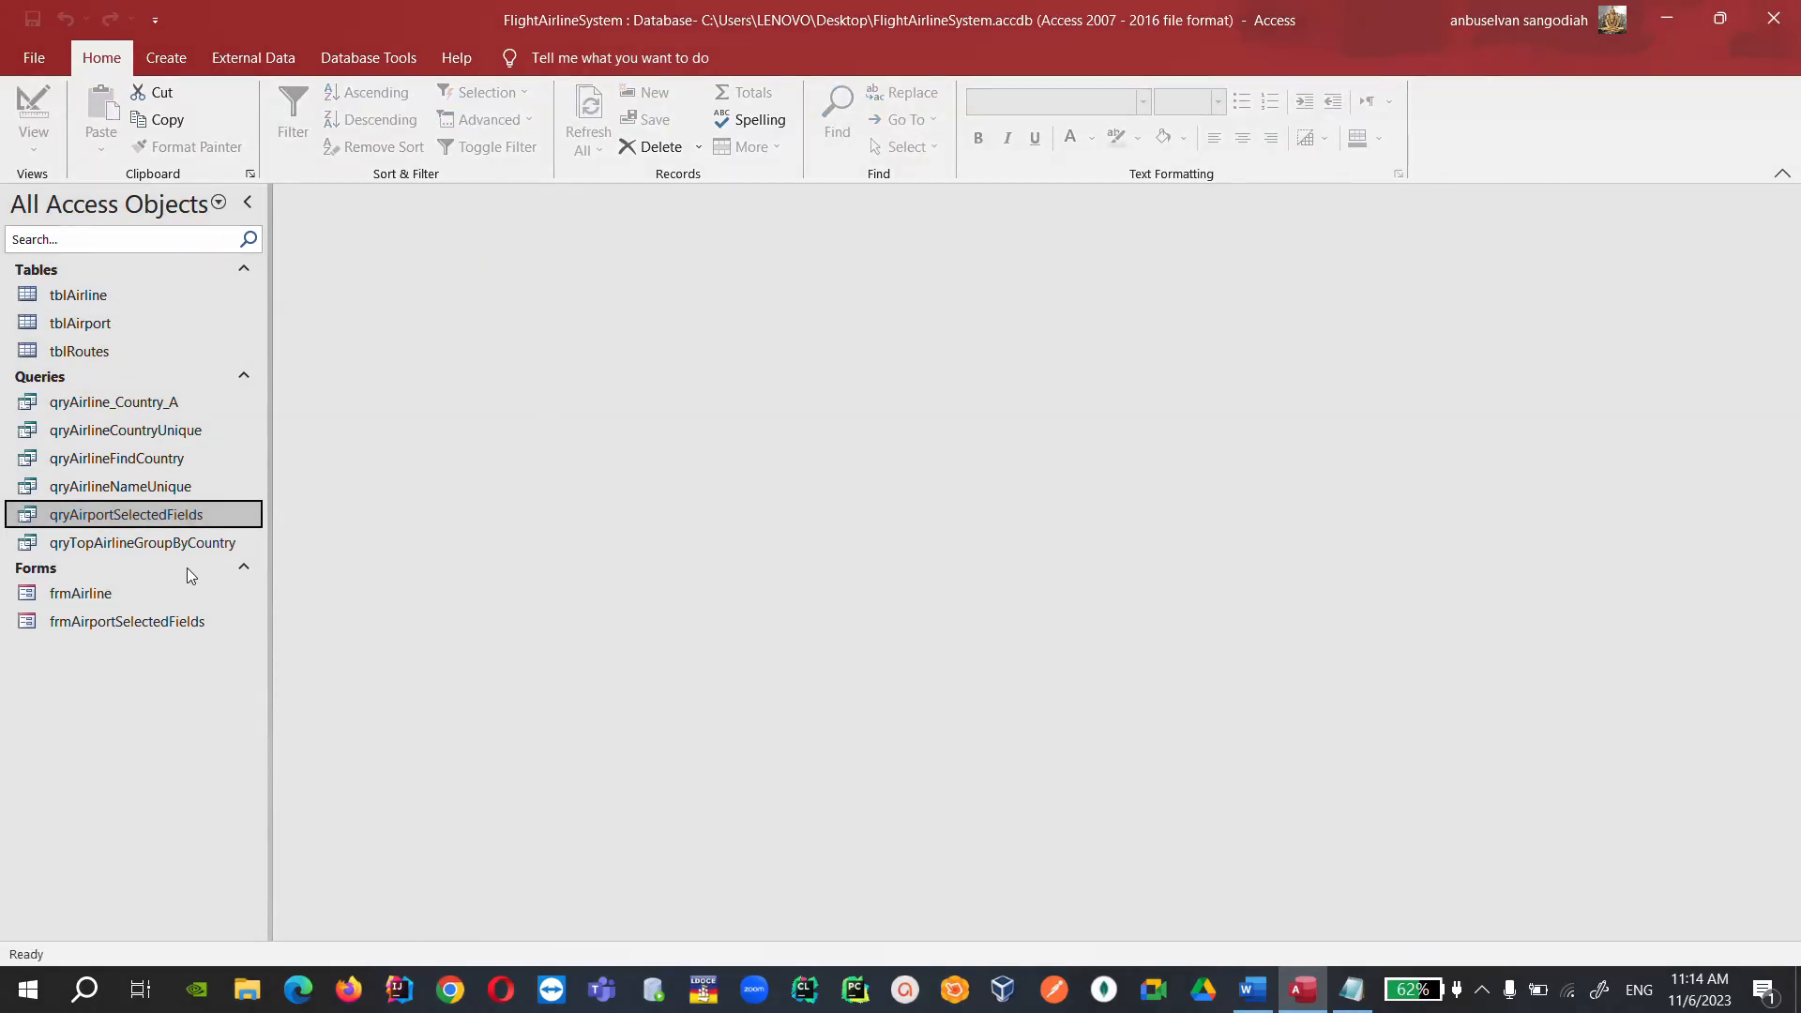
{"action": "left_click", "coordinate": [143, 624]}
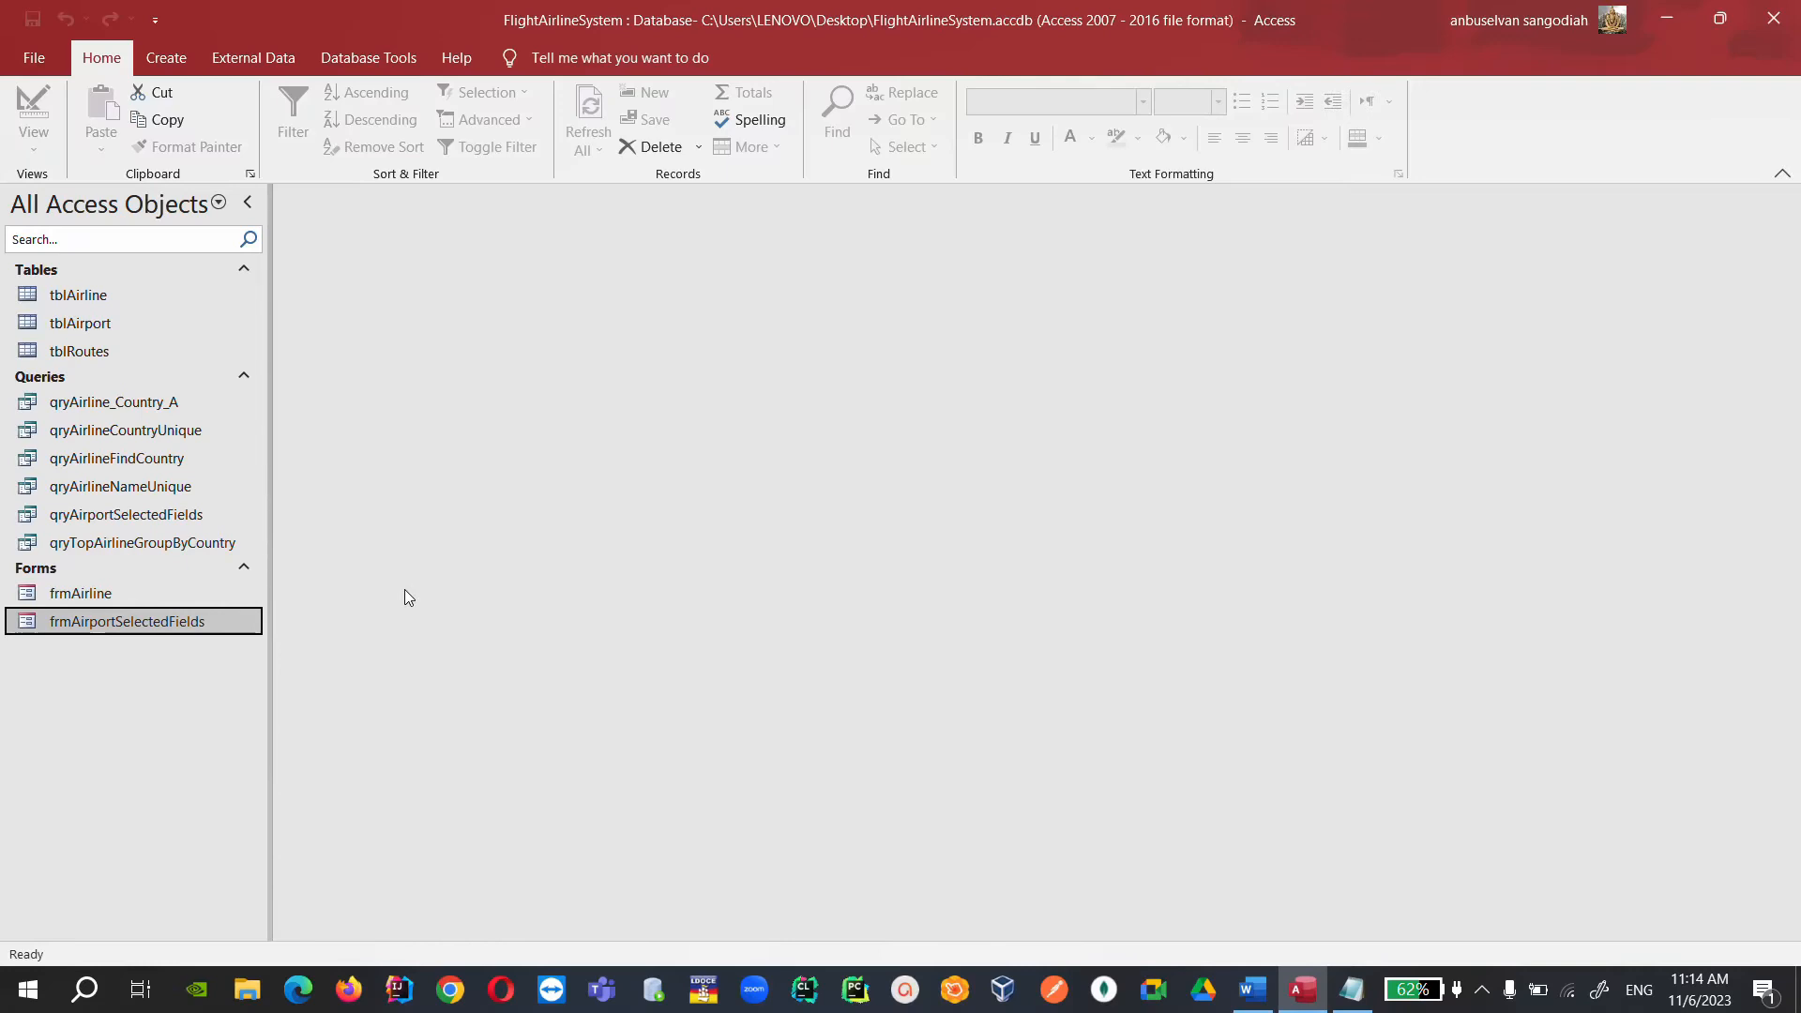
Open frmAirportSelectedFields in Form View to look at its unfiltered airport records, and close it again.
{"action": "right_click", "coordinate": [137, 623]}
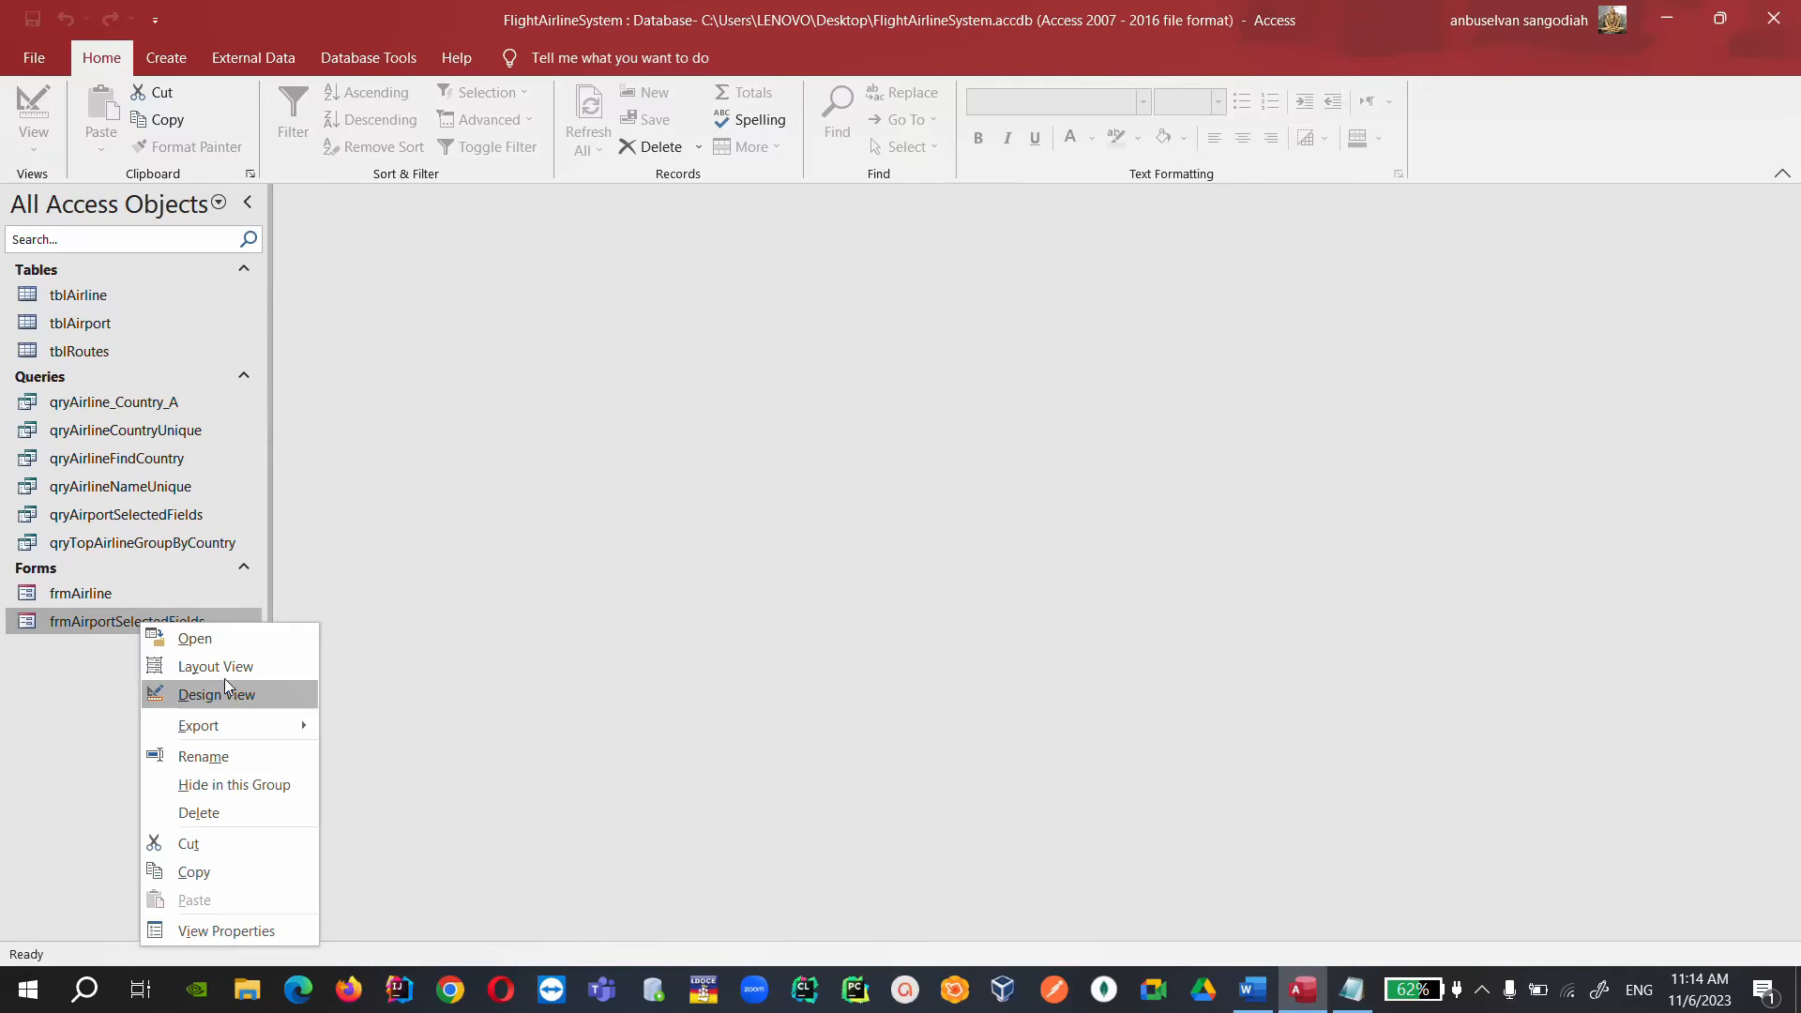
{"action": "left_click", "coordinate": [85, 622]}
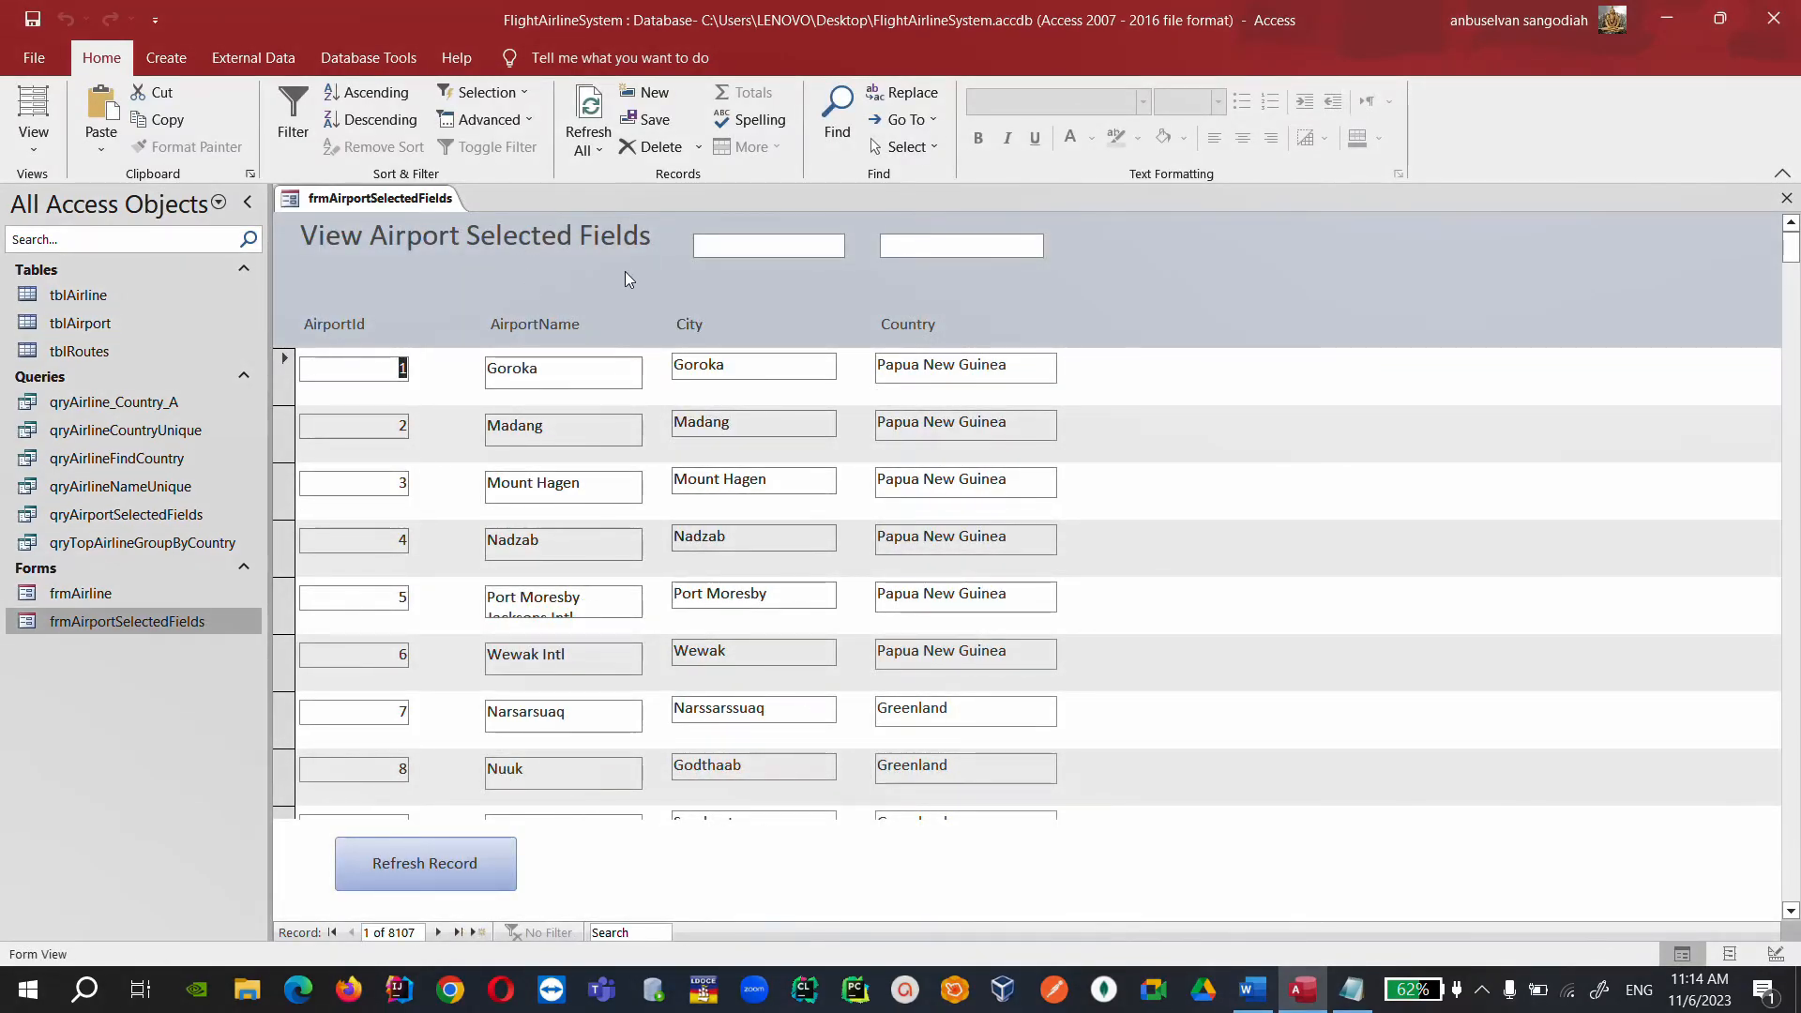
{"action": "right_click", "coordinate": [416, 194]}
{"action": "left_click", "coordinate": [434, 237]}
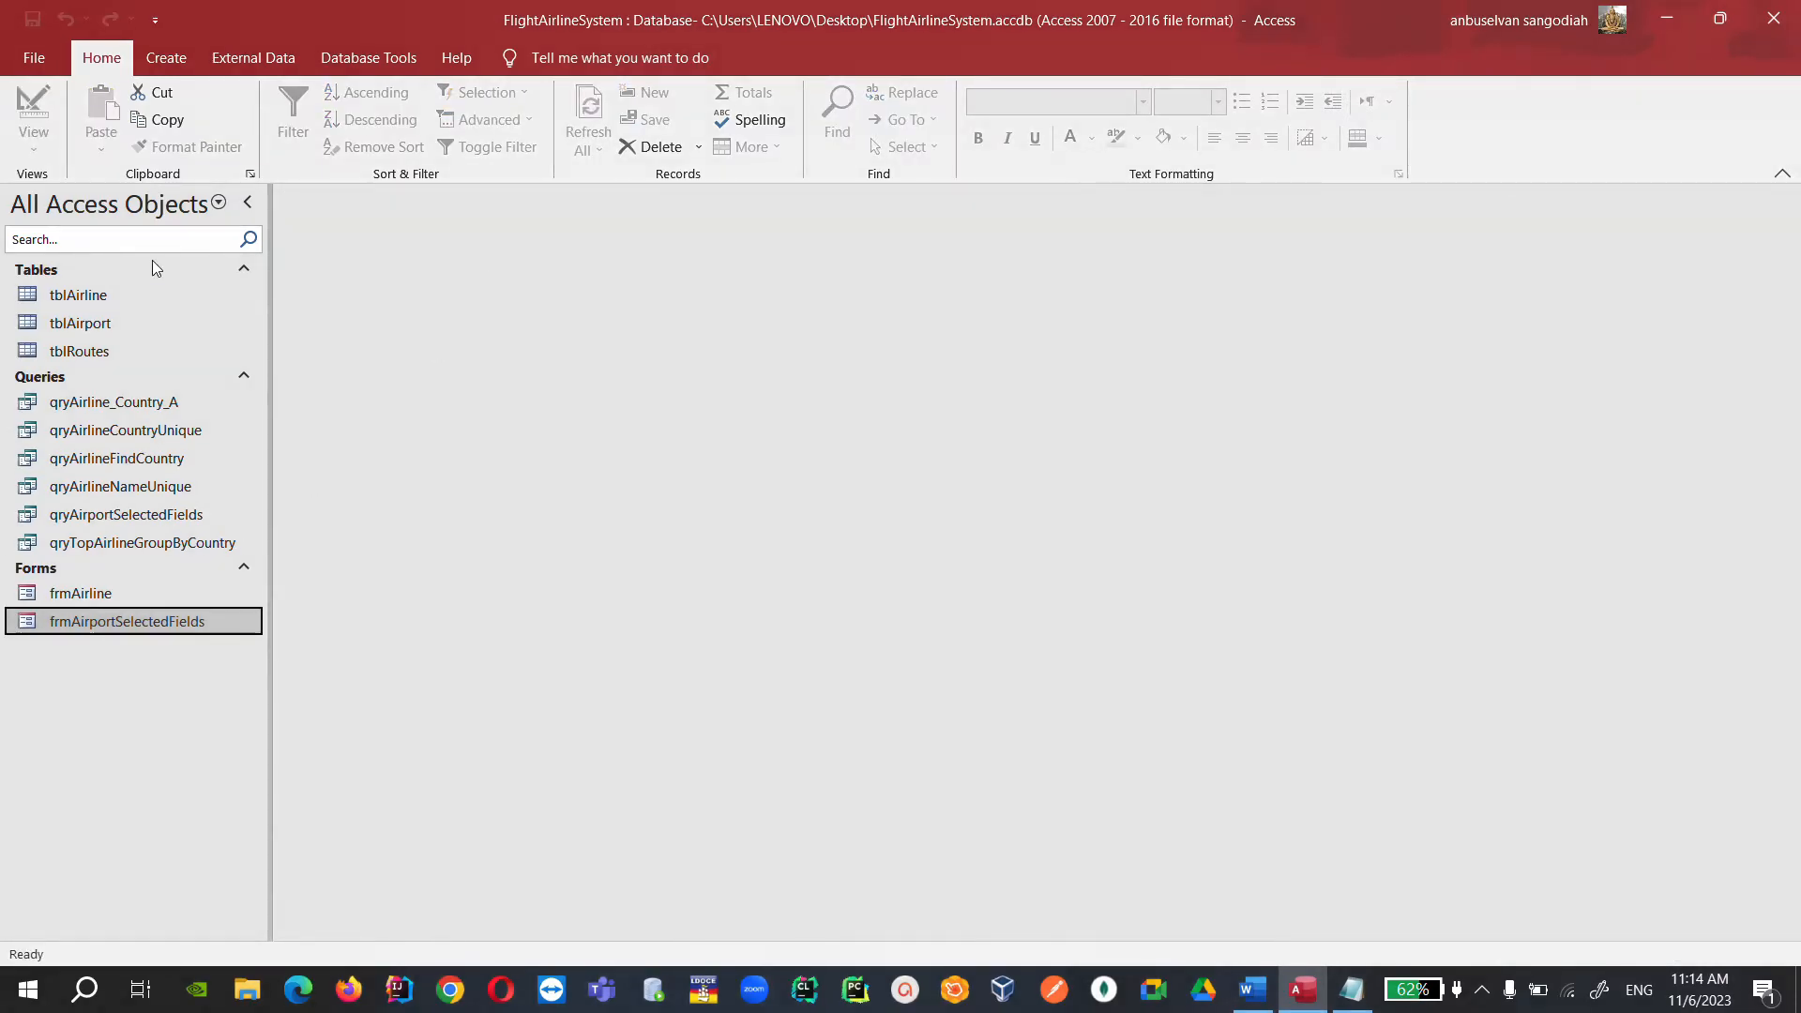
Create a blank form in Design View and place a combo box about 2.9 cm by 1 cm near the top of the Detail section.
{"action": "left_click", "coordinate": [185, 57]}
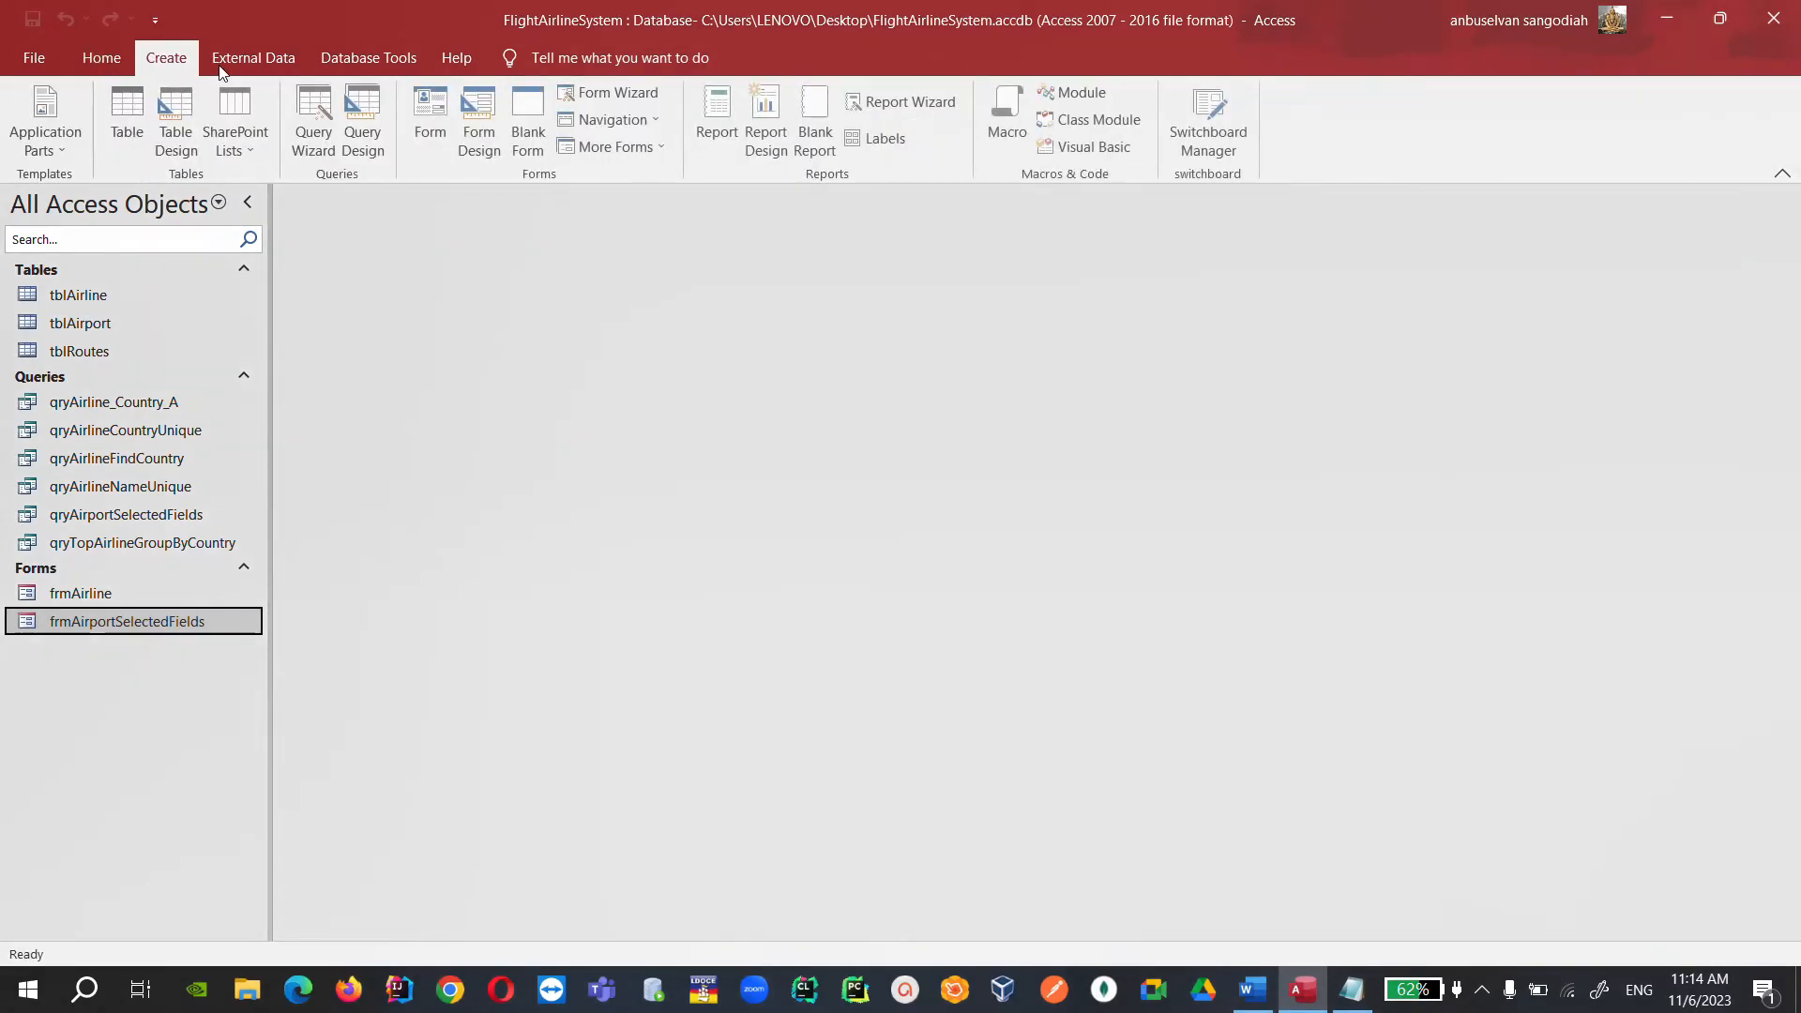
{"action": "left_click", "coordinate": [481, 118]}
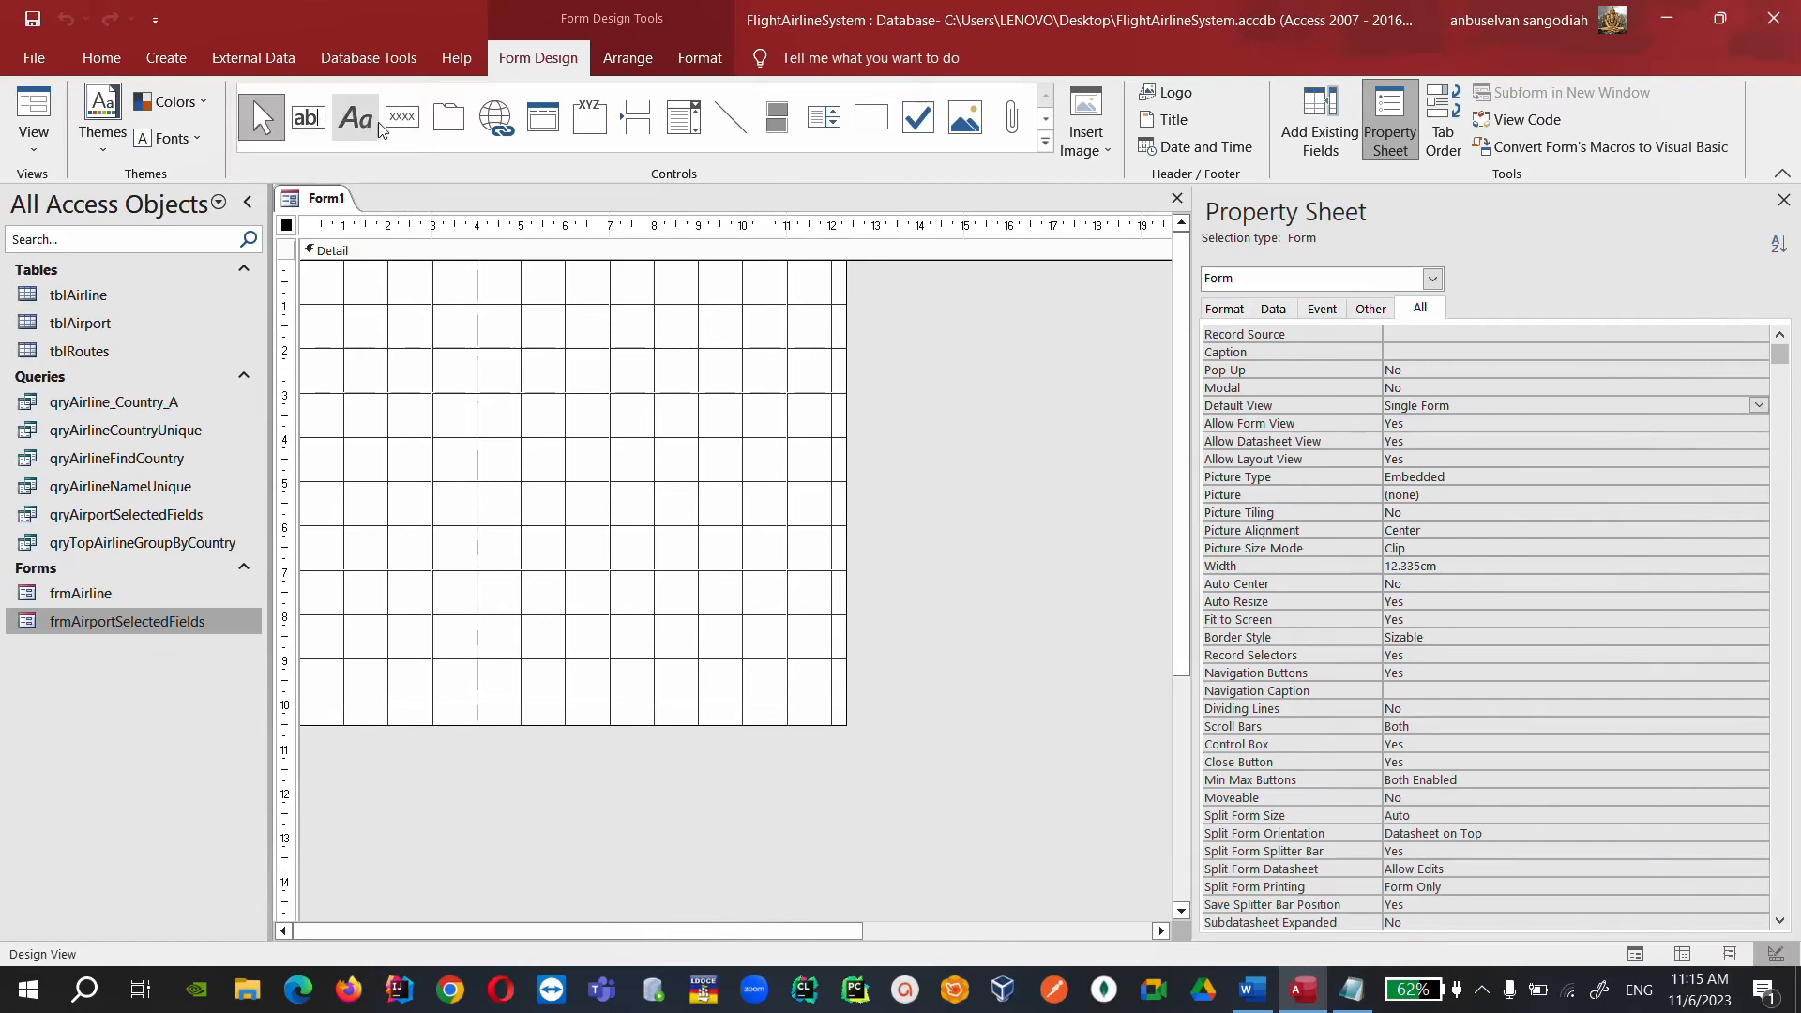
{"action": "left_click", "coordinate": [683, 117]}
{"action": "mouse_move", "coordinate": [591, 305]}
{"action": "left_mouse_down"}
{"action": "mouse_move", "coordinate": [593, 349]}
{"action": "mouse_move", "coordinate": [719, 349]}
{"action": "left_mouse_up"}
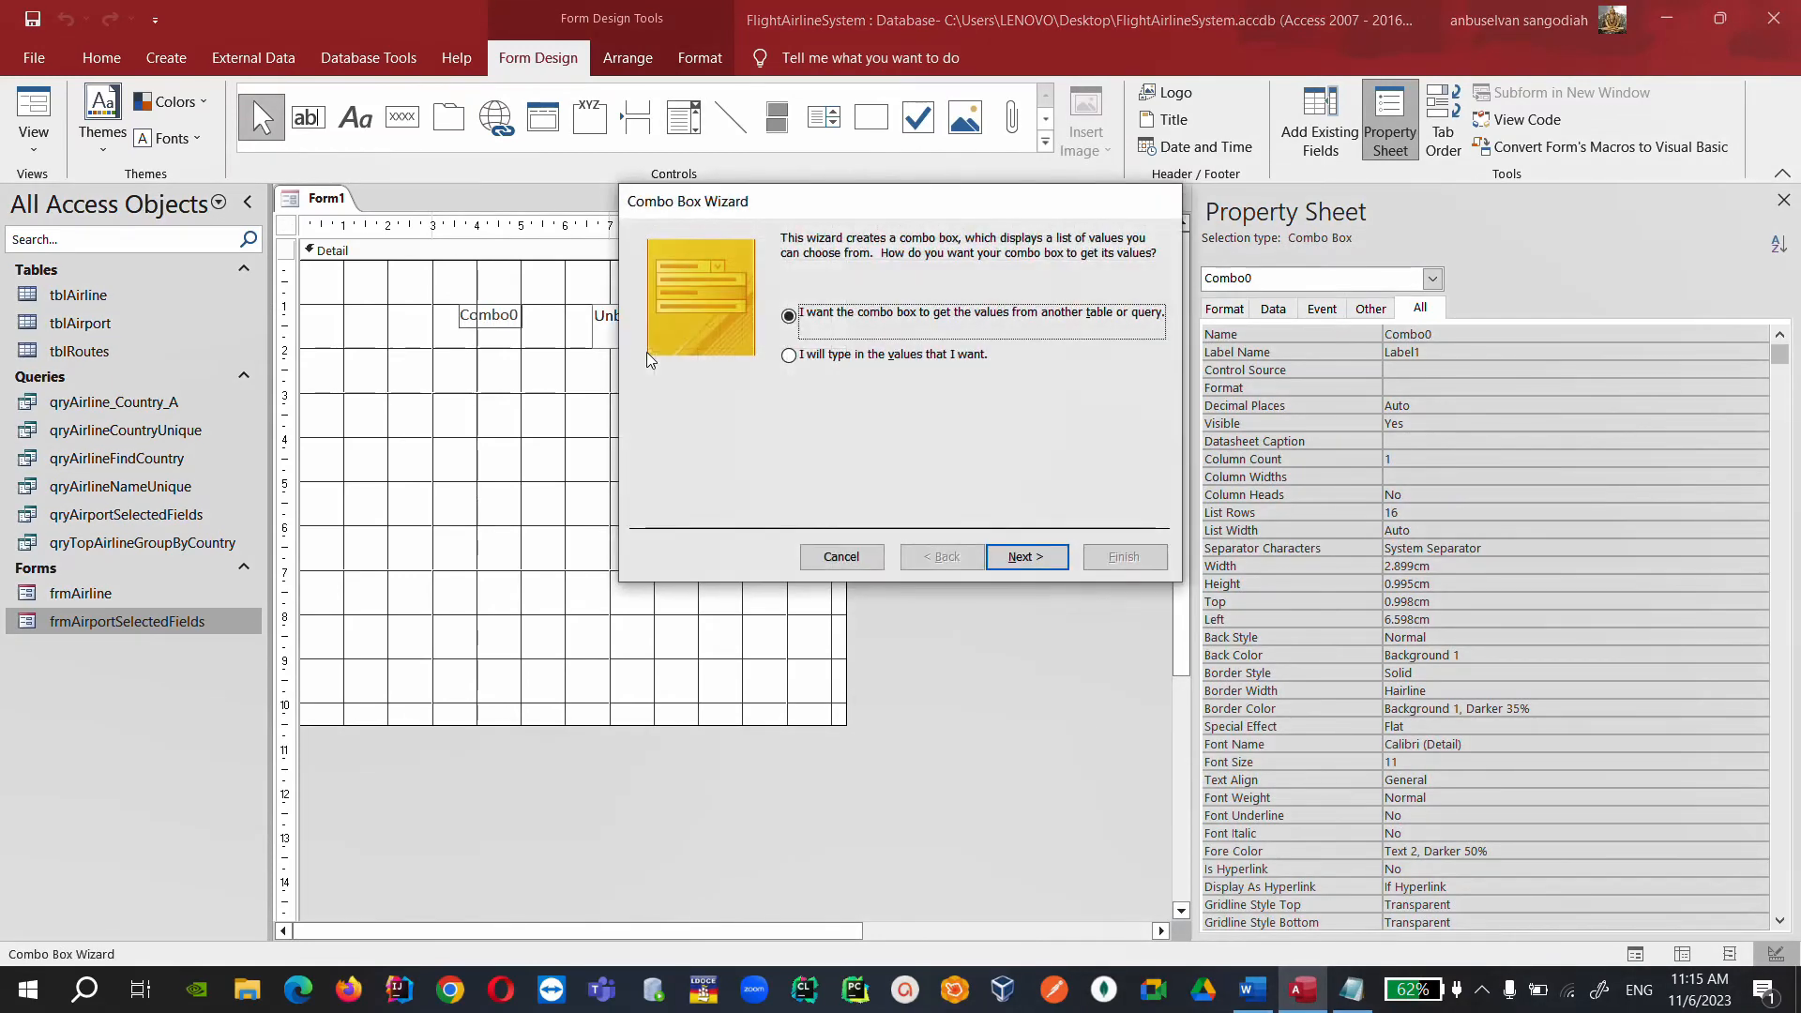
Source the combo box values from the query qryAirlineCountryUnique, including its Country field.
{"action": "left_click", "coordinate": [1030, 561]}
{"action": "left_click", "coordinate": [913, 463]}
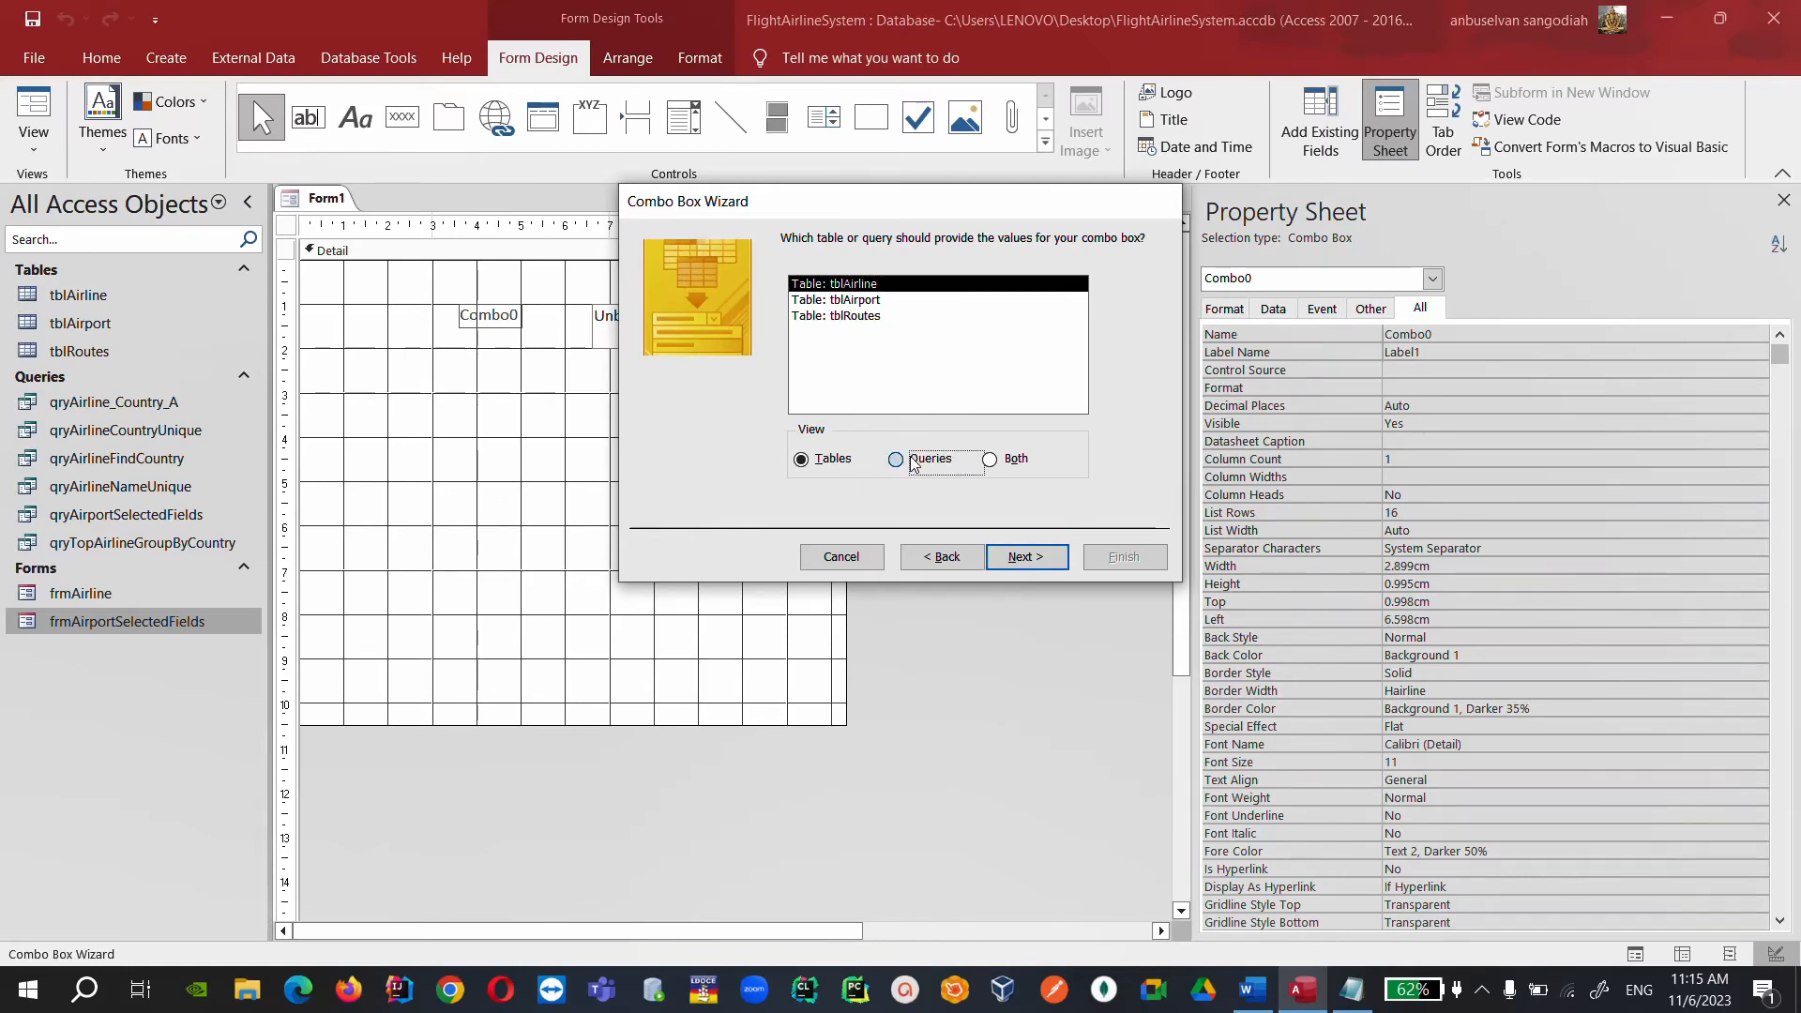
{"action": "left_click", "coordinate": [894, 301]}
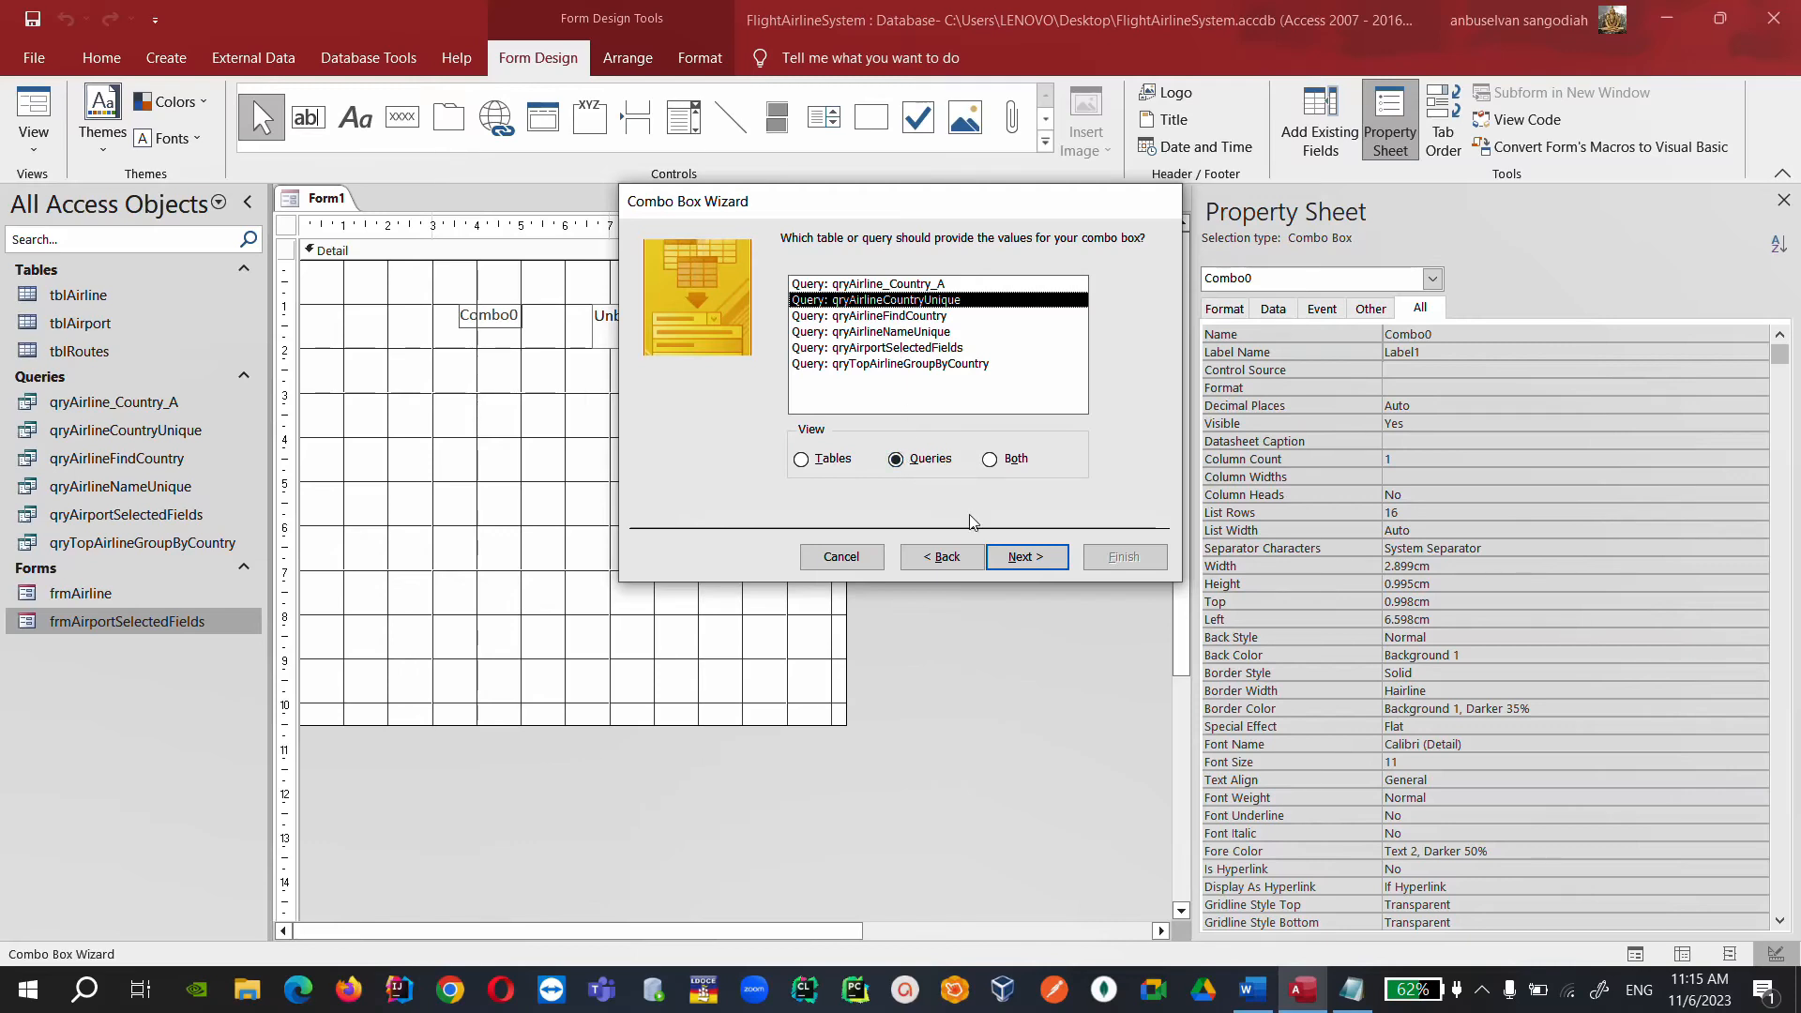
{"action": "left_click", "coordinate": [1026, 556]}
{"action": "left_click", "coordinate": [861, 404]}
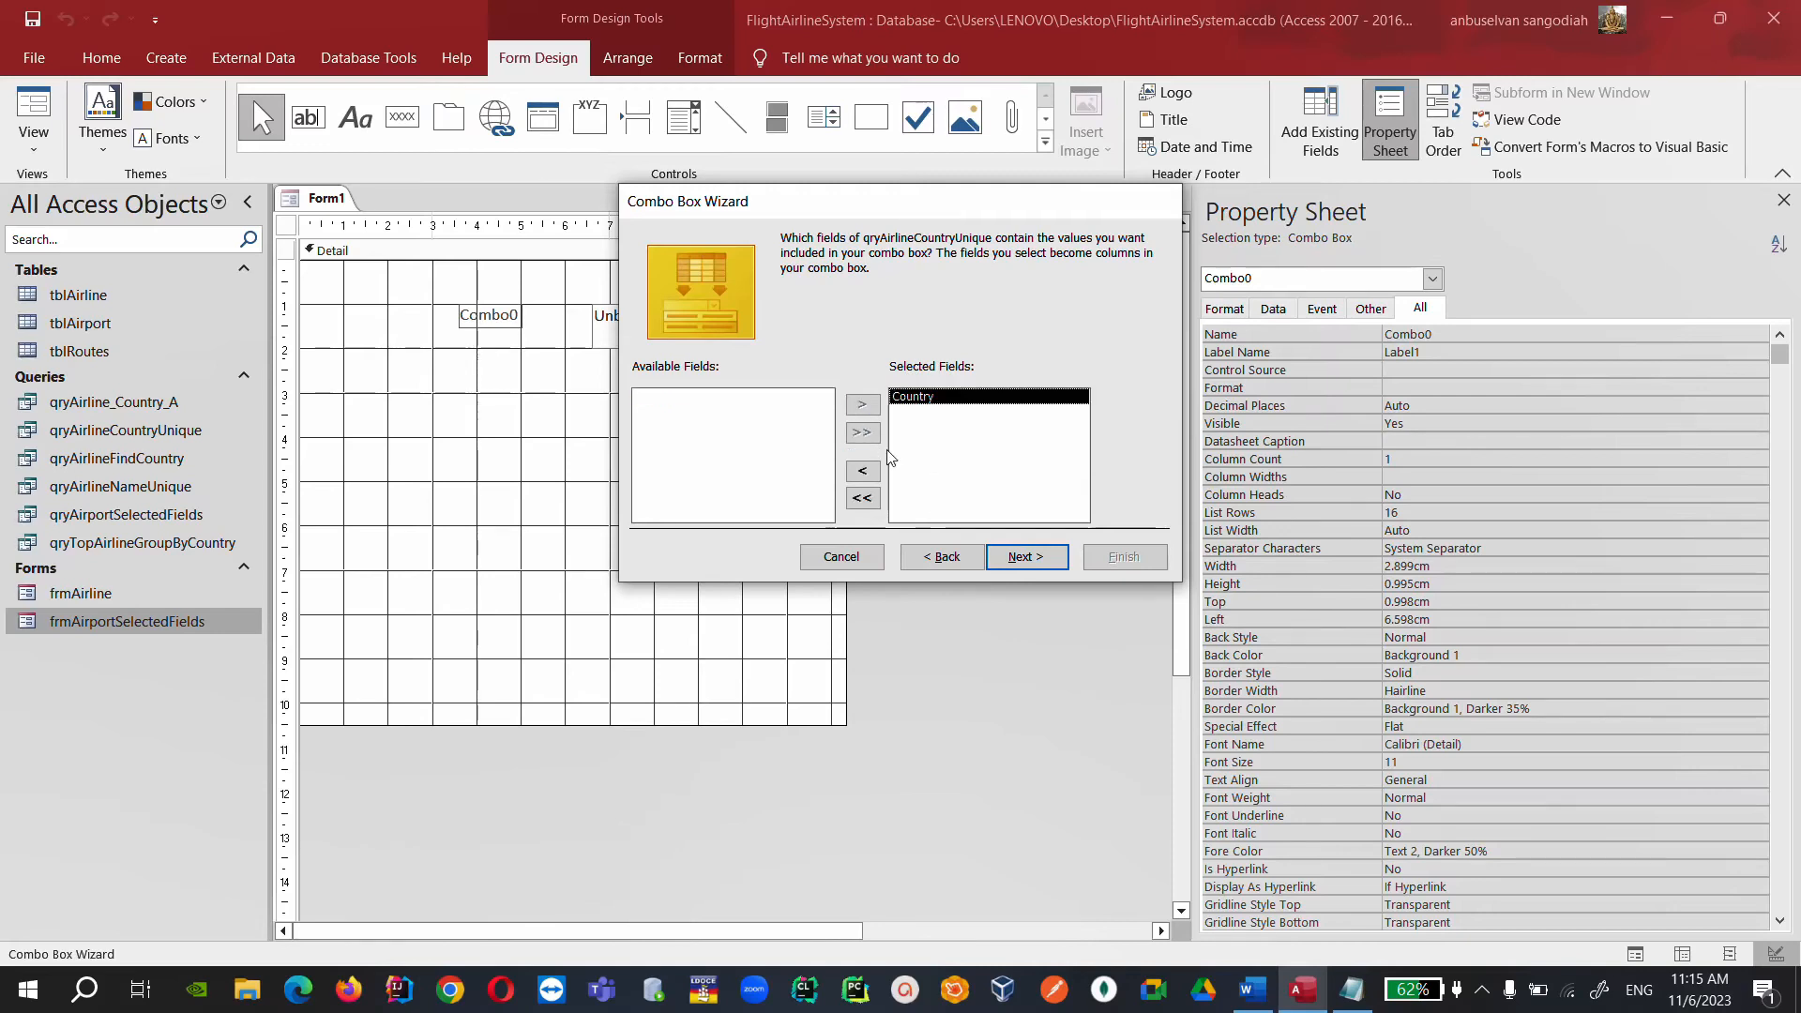
Sort the combo box items by Country in ascending order and finish the wizard with the label Country Name.
{"action": "left_click", "coordinate": [1026, 556]}
{"action": "left_click", "coordinate": [828, 316]}
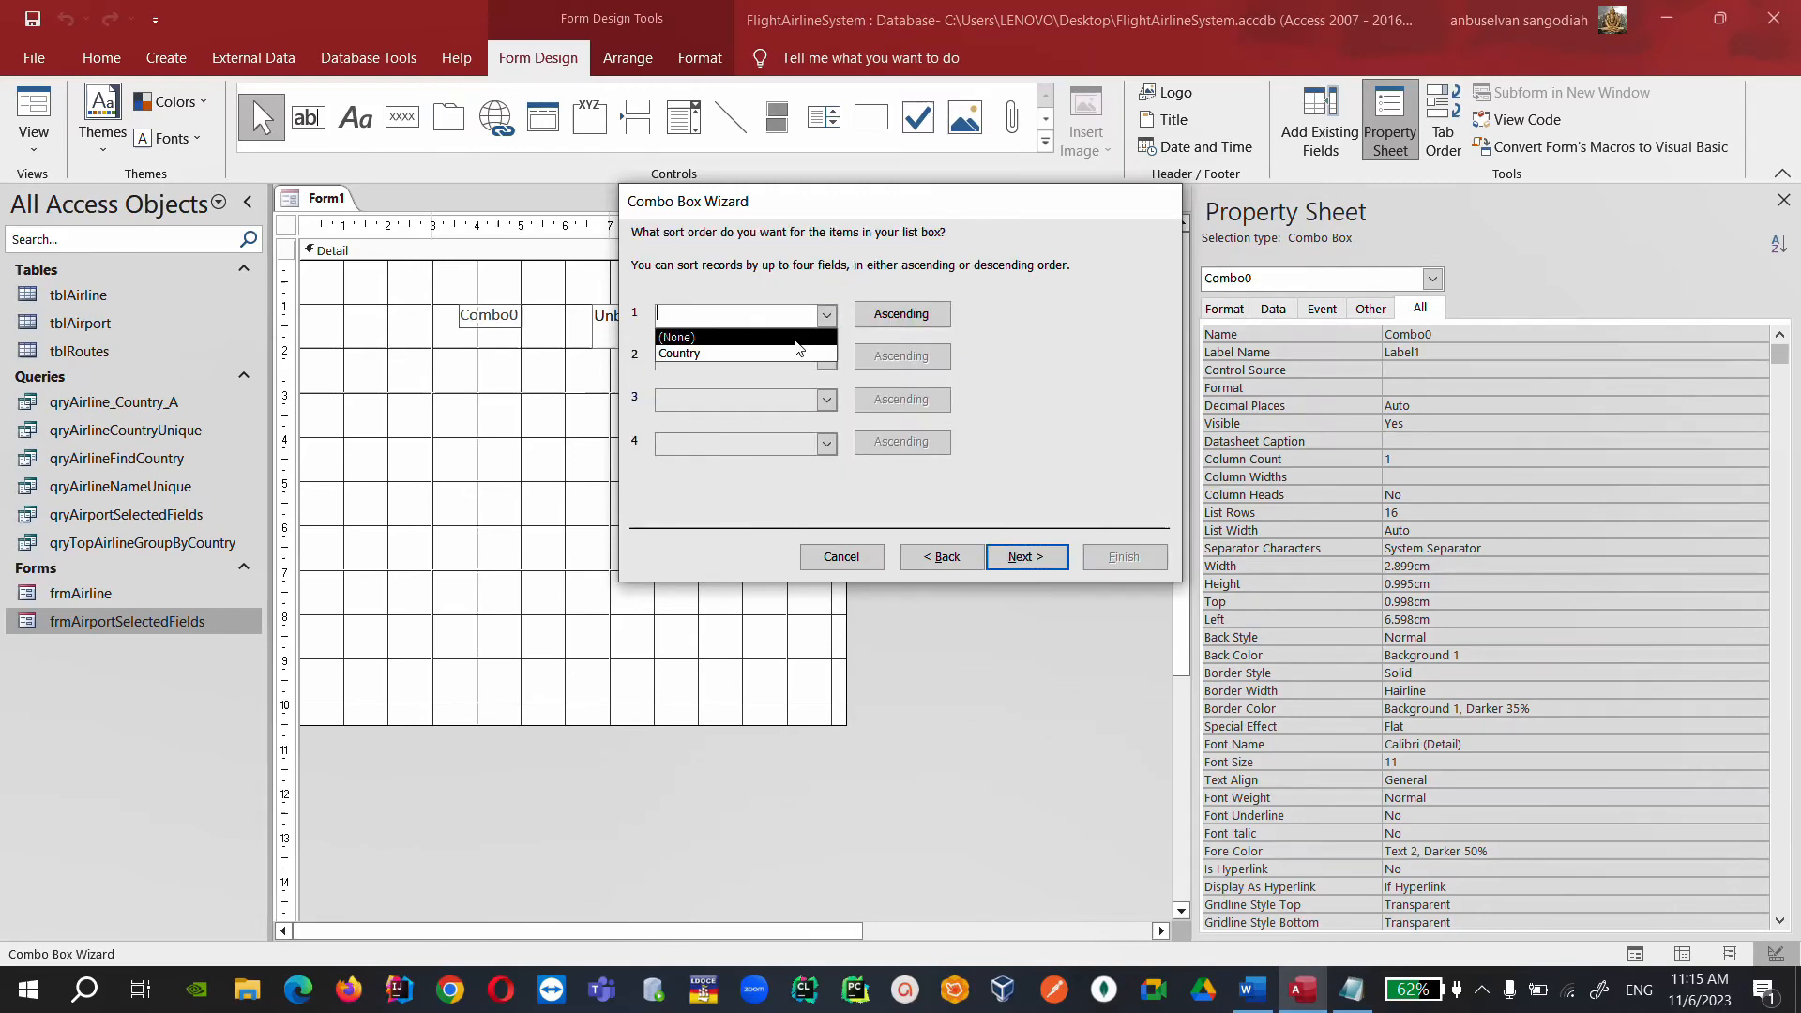
{"action": "left_click", "coordinate": [731, 349]}
{"action": "left_click", "coordinate": [1026, 556]}
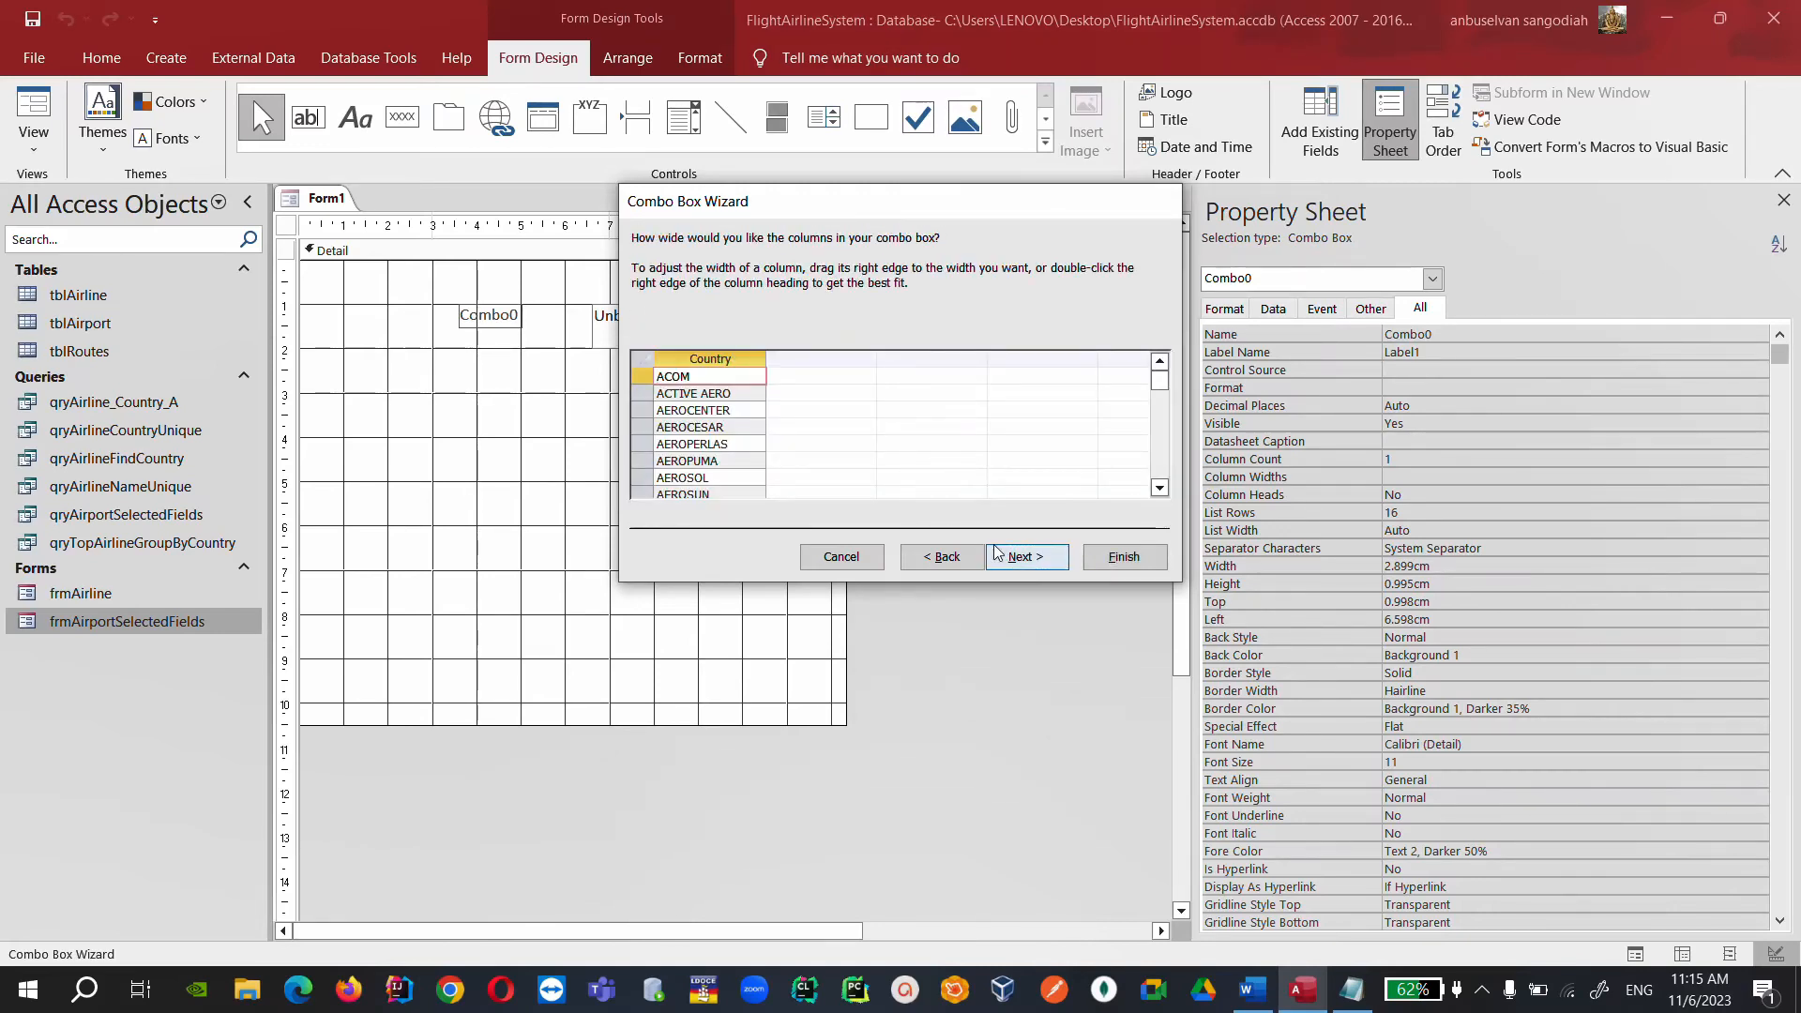
{"action": "left_click", "coordinate": [1026, 556]}
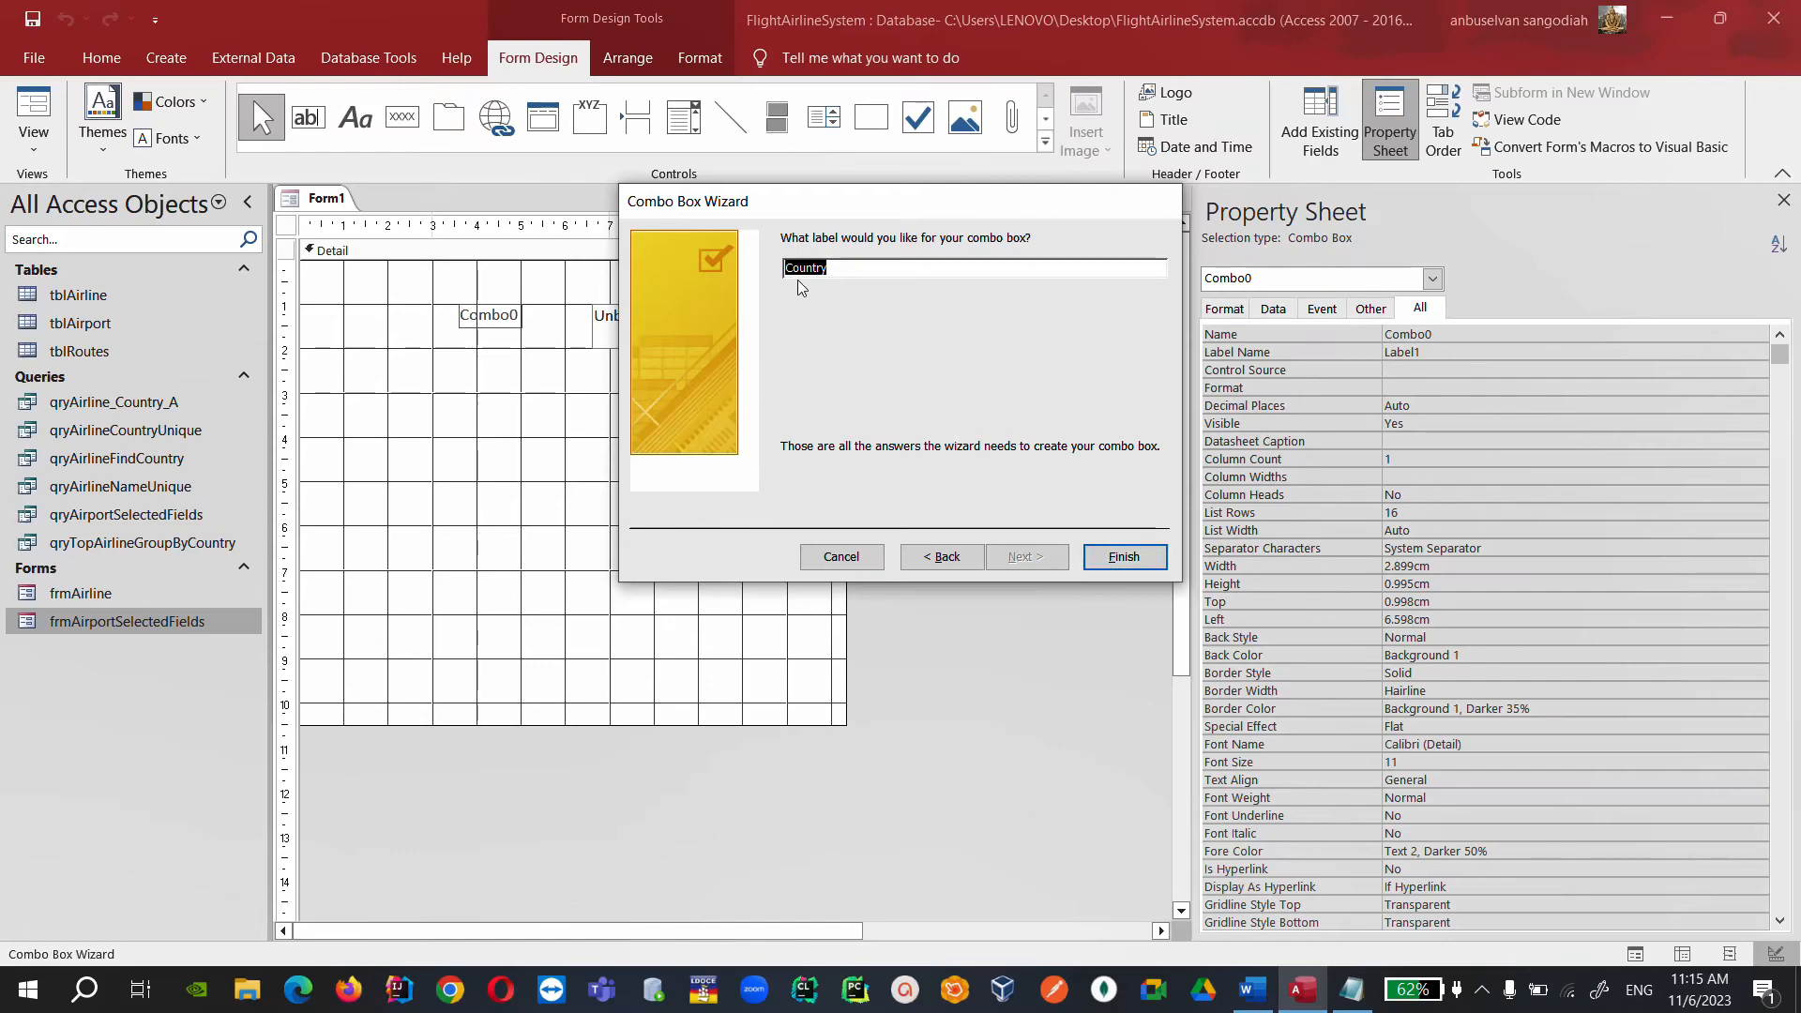
{"action": "left_click", "coordinate": [848, 266]}
{"action": "type", "text": "Name"}
{"action": "left_click", "coordinate": [1121, 556]}
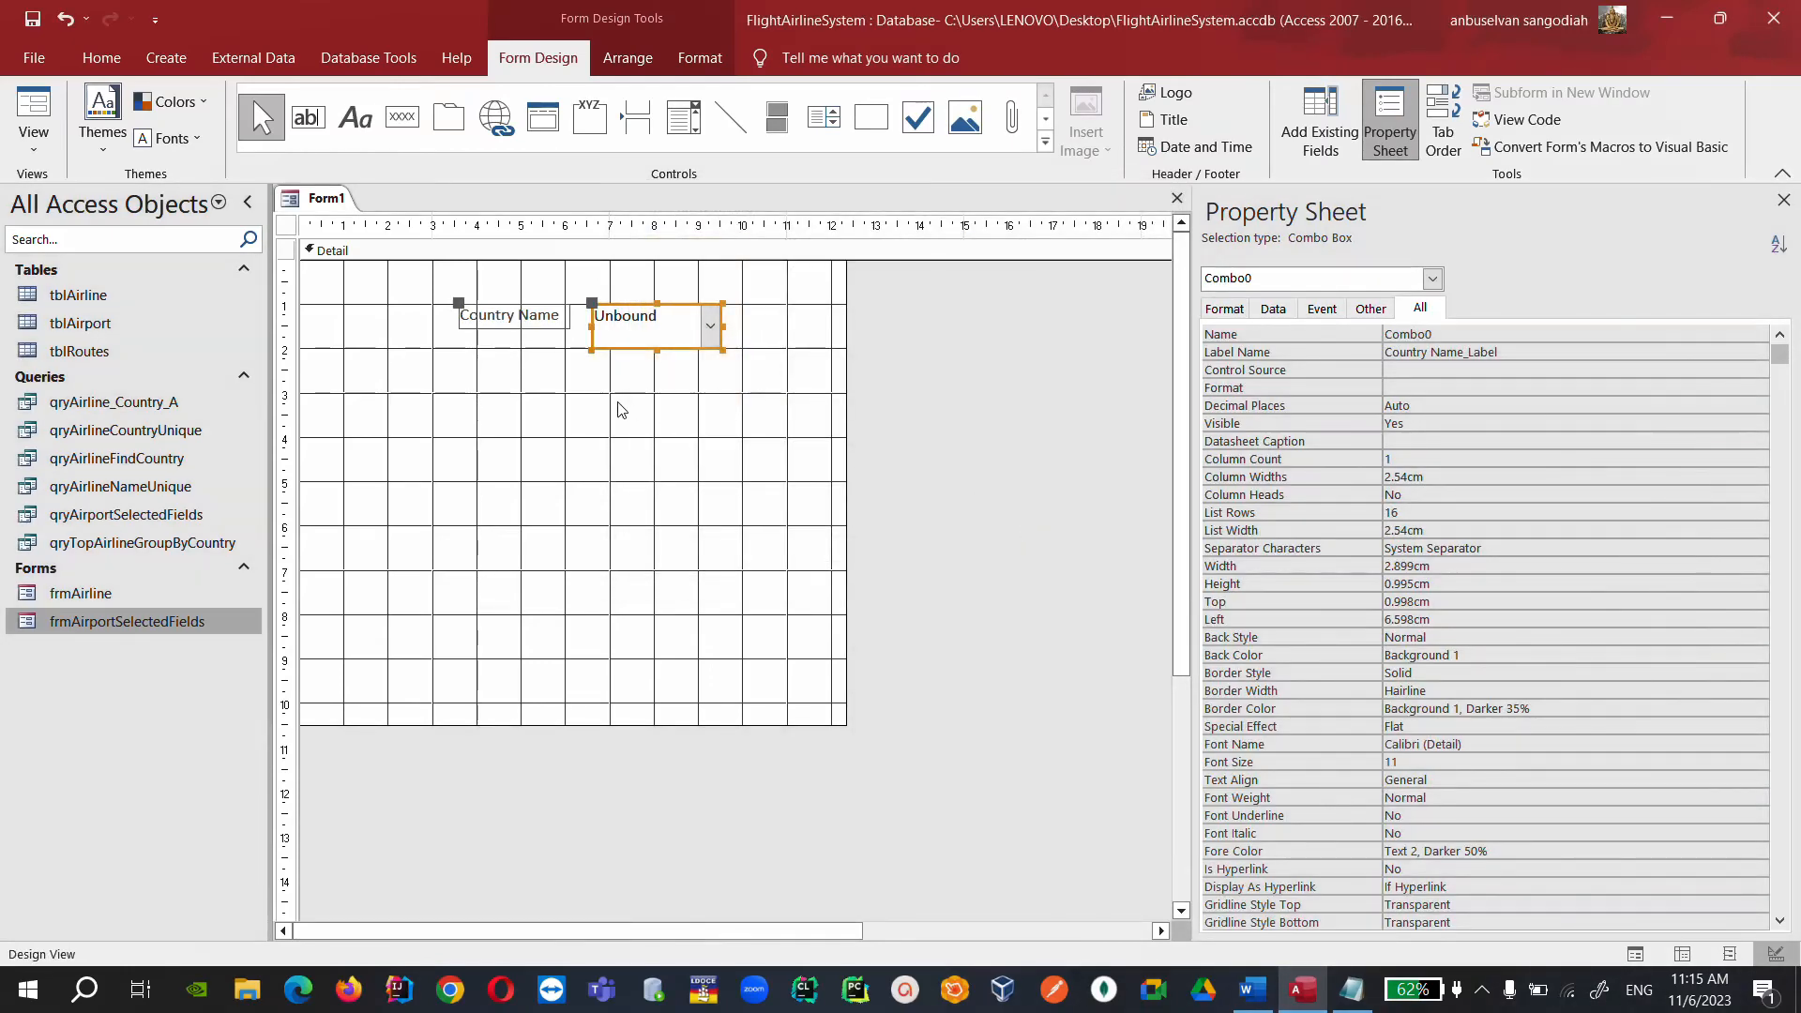
Name the Country Name combo box cboAirlineCountry.
{"action": "left_click", "coordinate": [614, 352]}
{"action": "left_click", "coordinate": [1322, 336]}
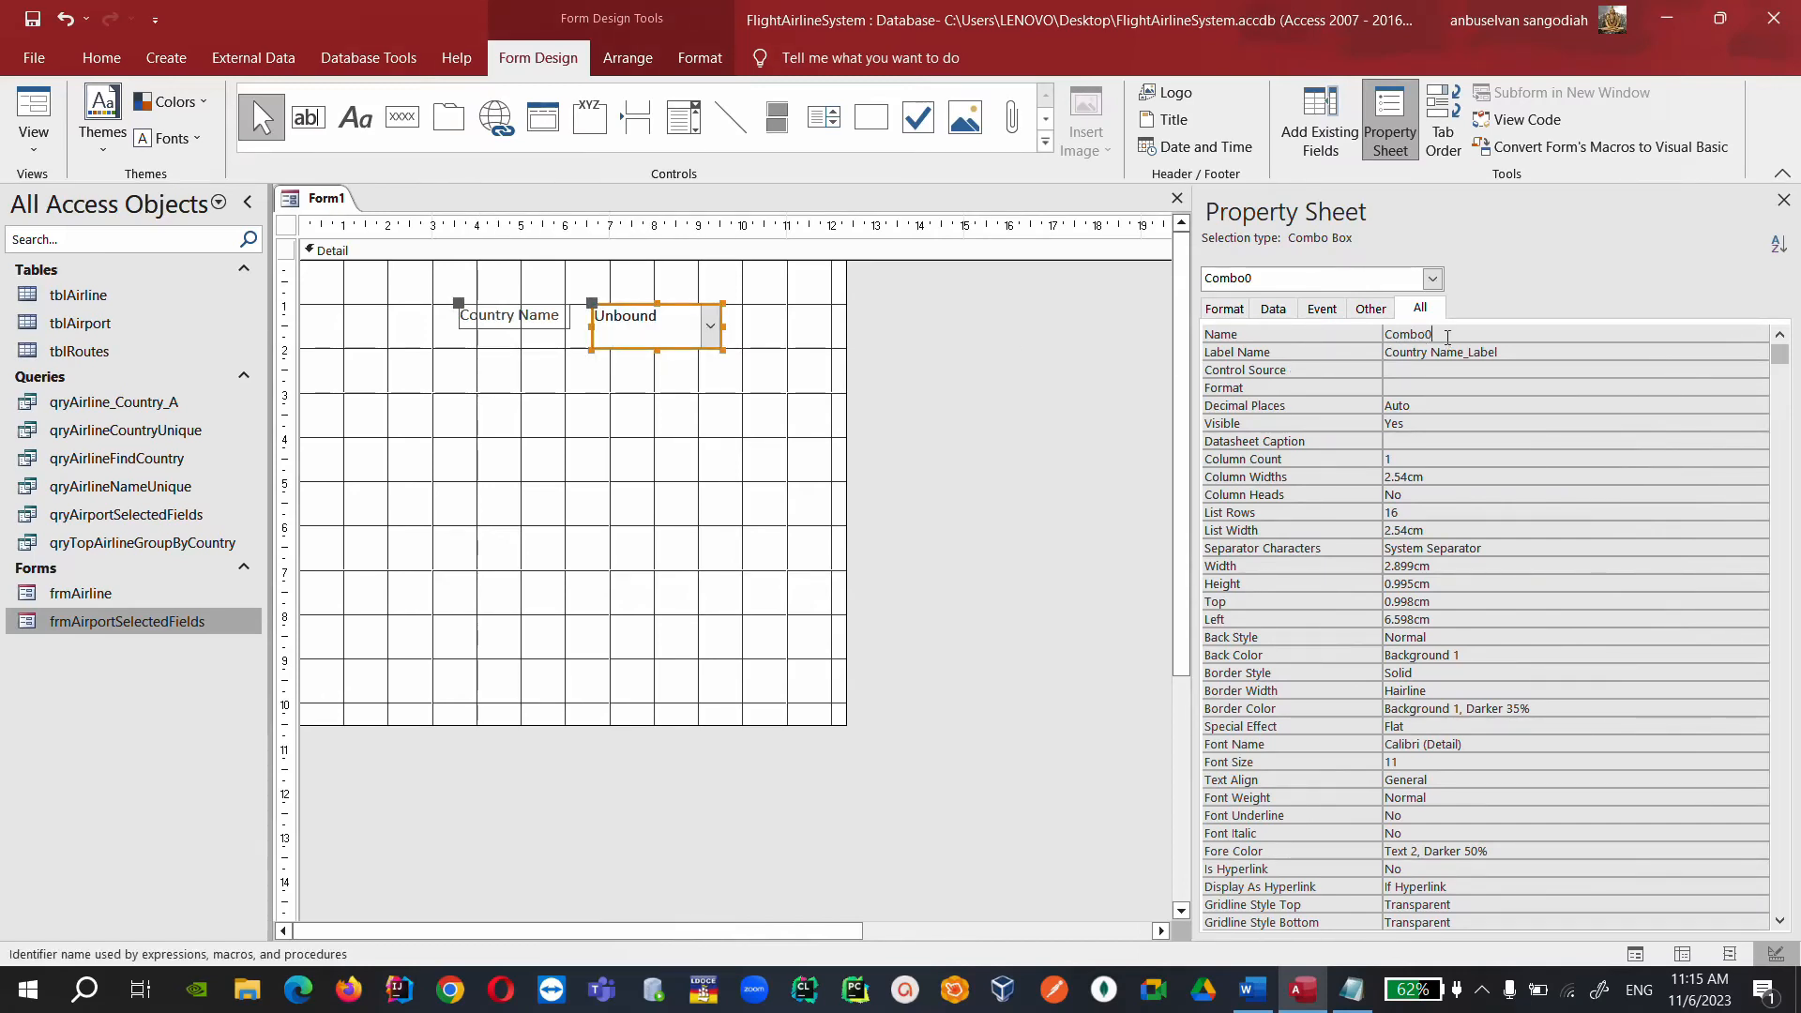
{"action": "type", "text": "cboAirlineCountry"}
{"action": "left_click", "coordinate": [522, 323]}
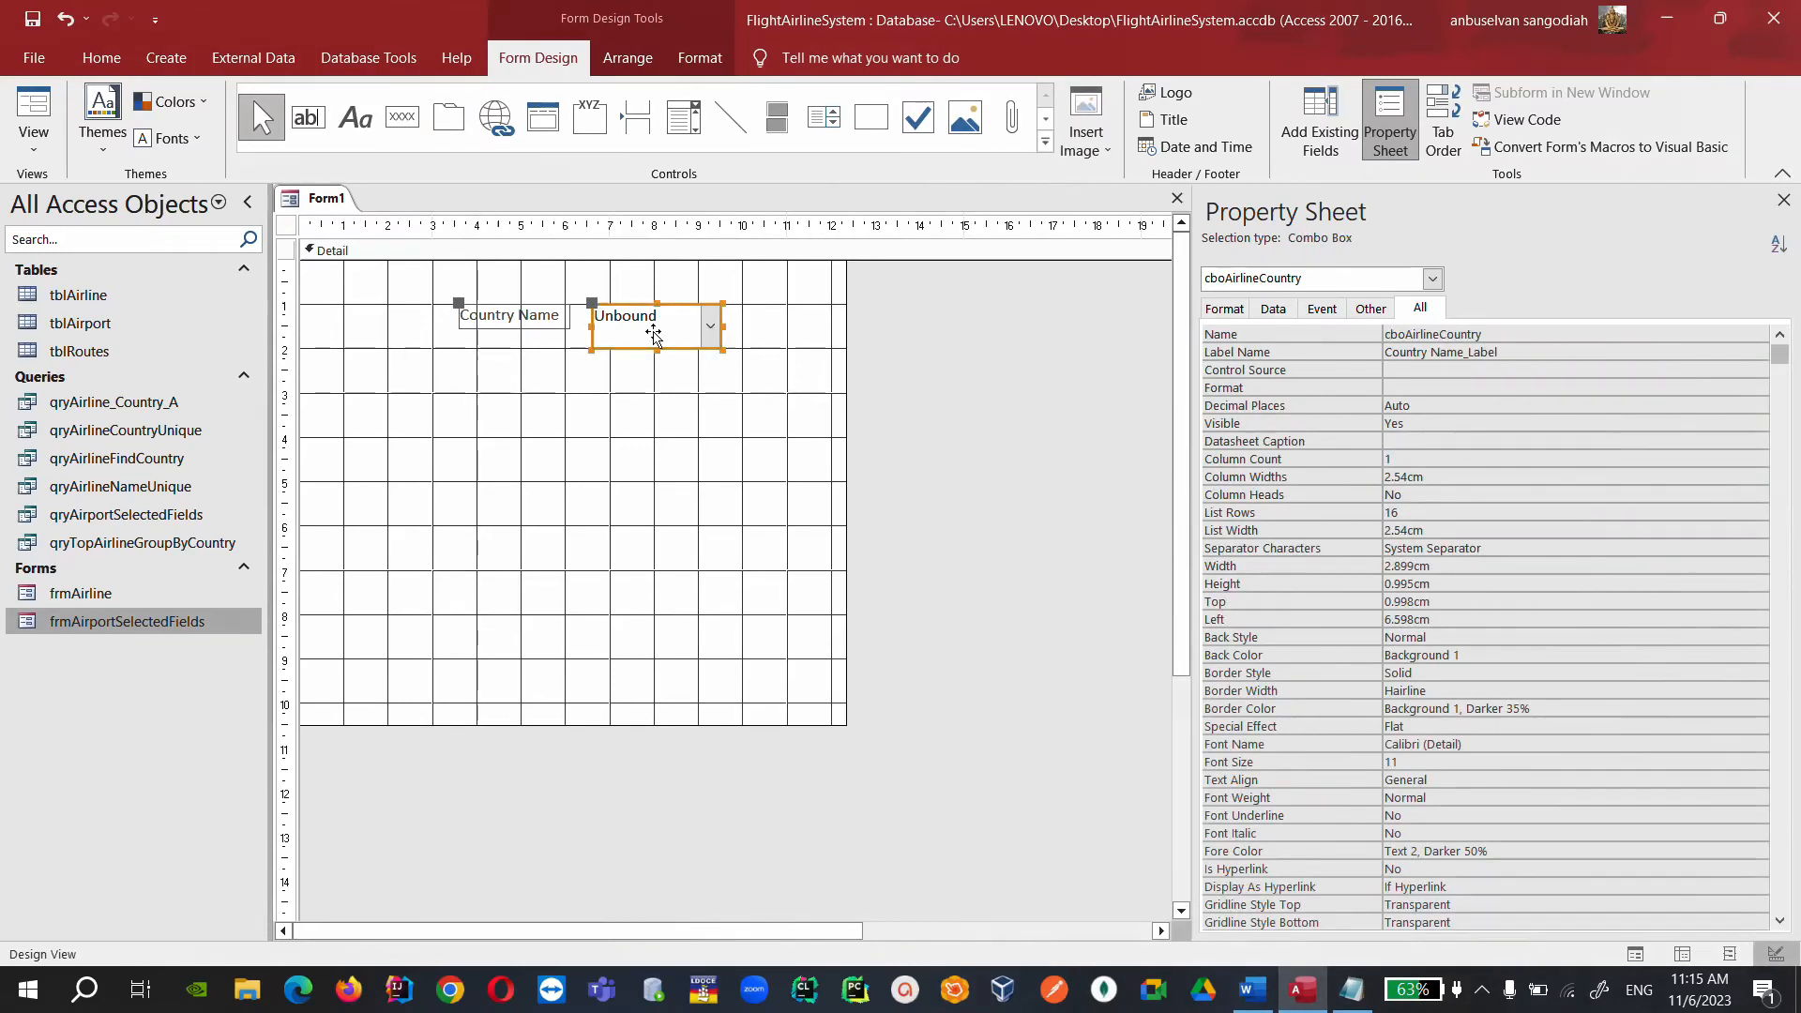
{"action": "left_click", "coordinate": [647, 323]}
Display the new form in Form View and test the country list by choosing AEROWEE and Belarus.
{"action": "right_click", "coordinate": [324, 199]}
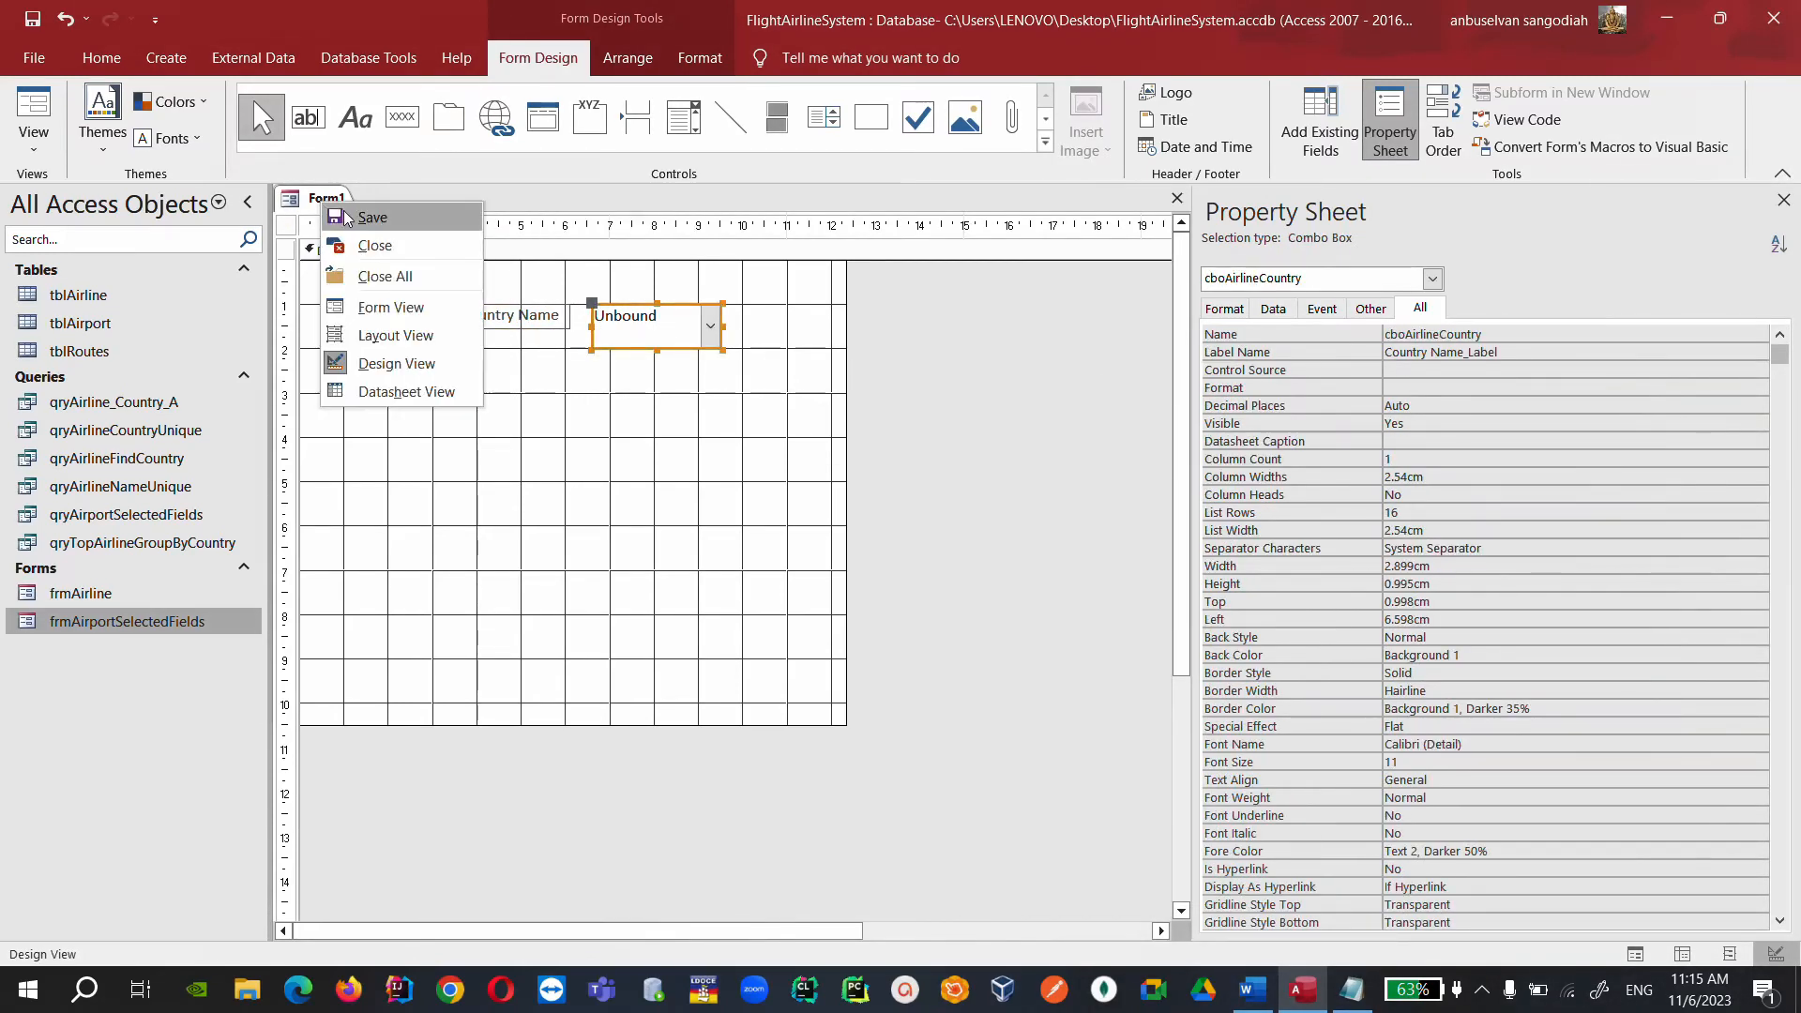
{"action": "left_click", "coordinate": [384, 307]}
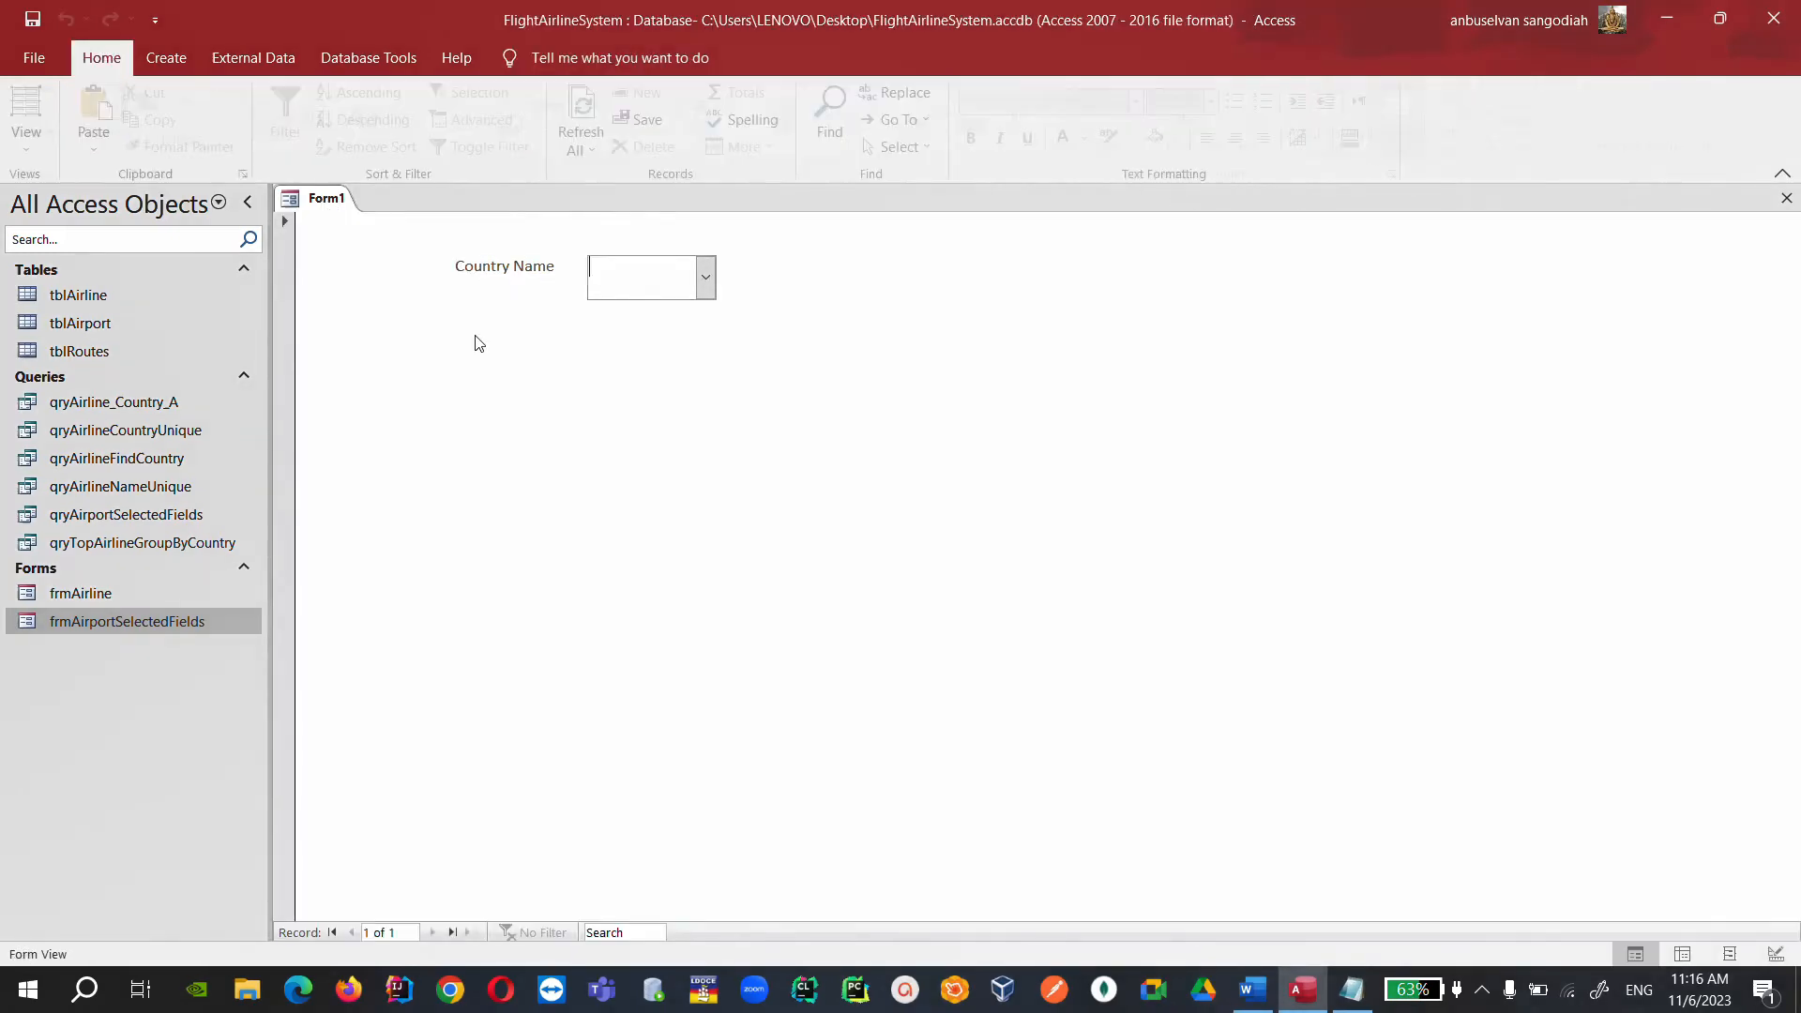
{"action": "left_click", "coordinate": [708, 281]}
{"action": "left_click", "coordinate": [647, 506]}
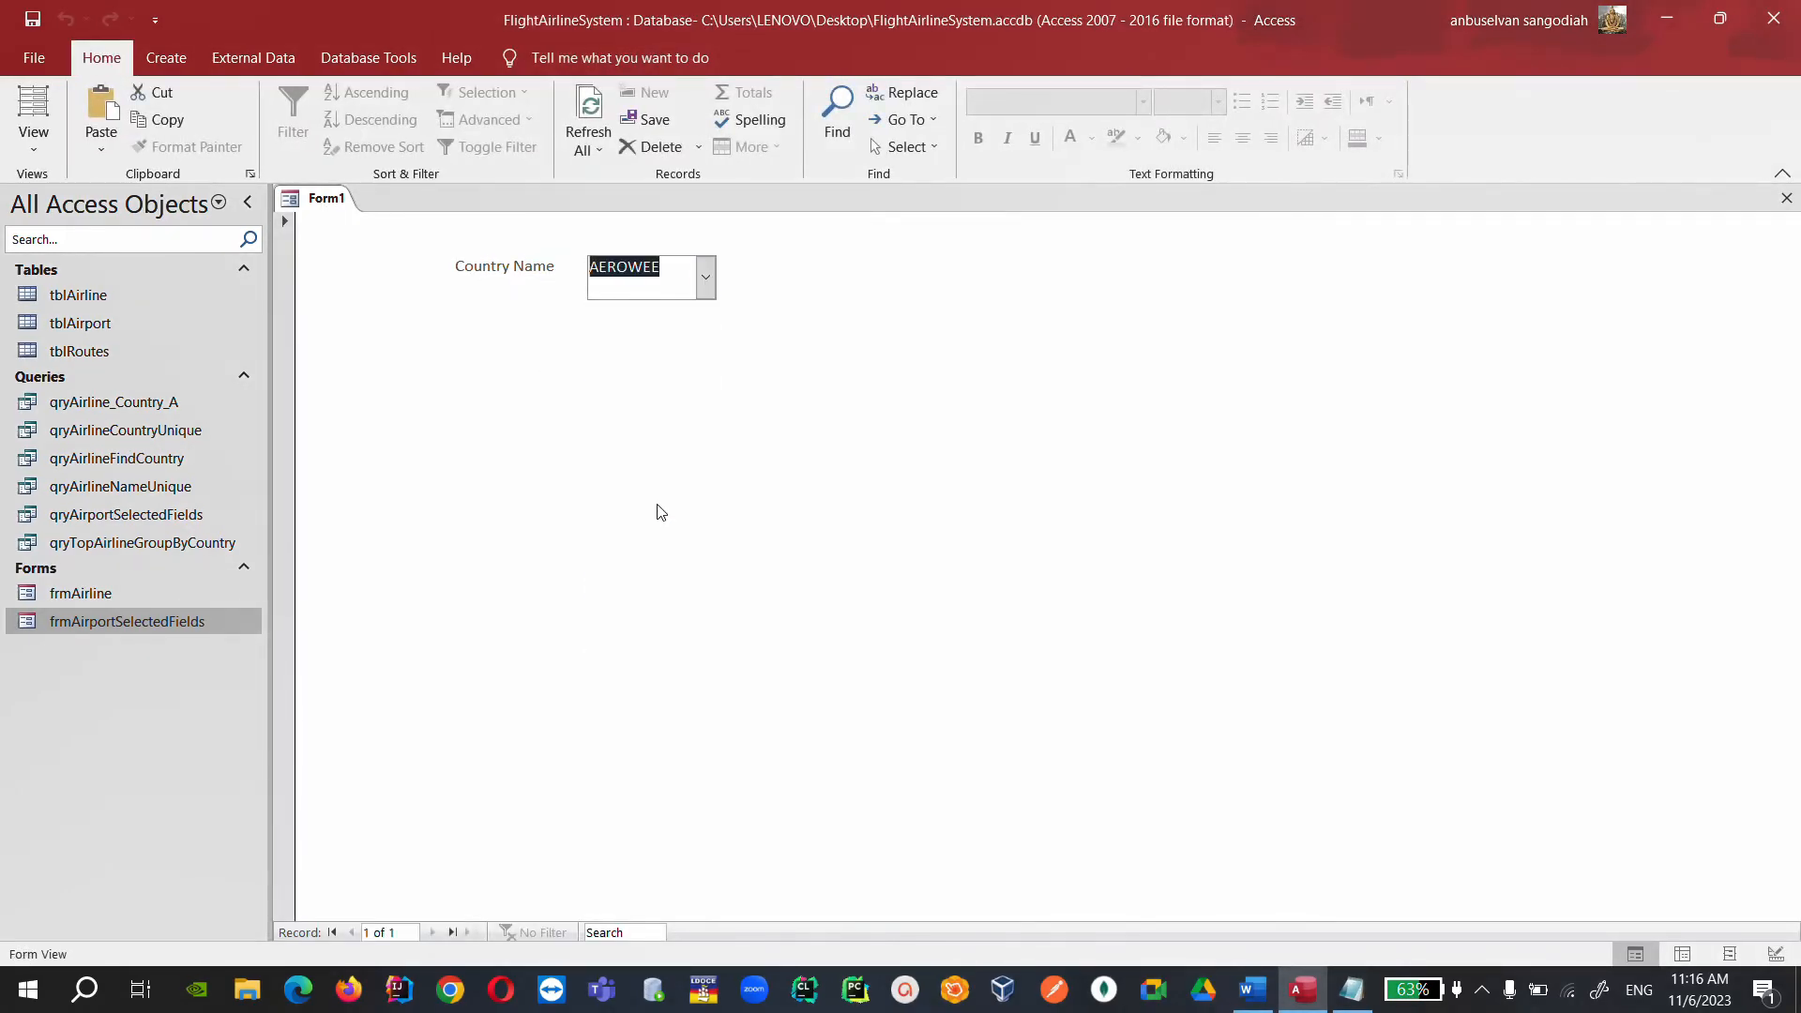
{"action": "left_click", "coordinate": [703, 277]}
{"action": "scroll", "coordinate": [701, 515], "scroll_direction": "down", "scroll_amount": 5}
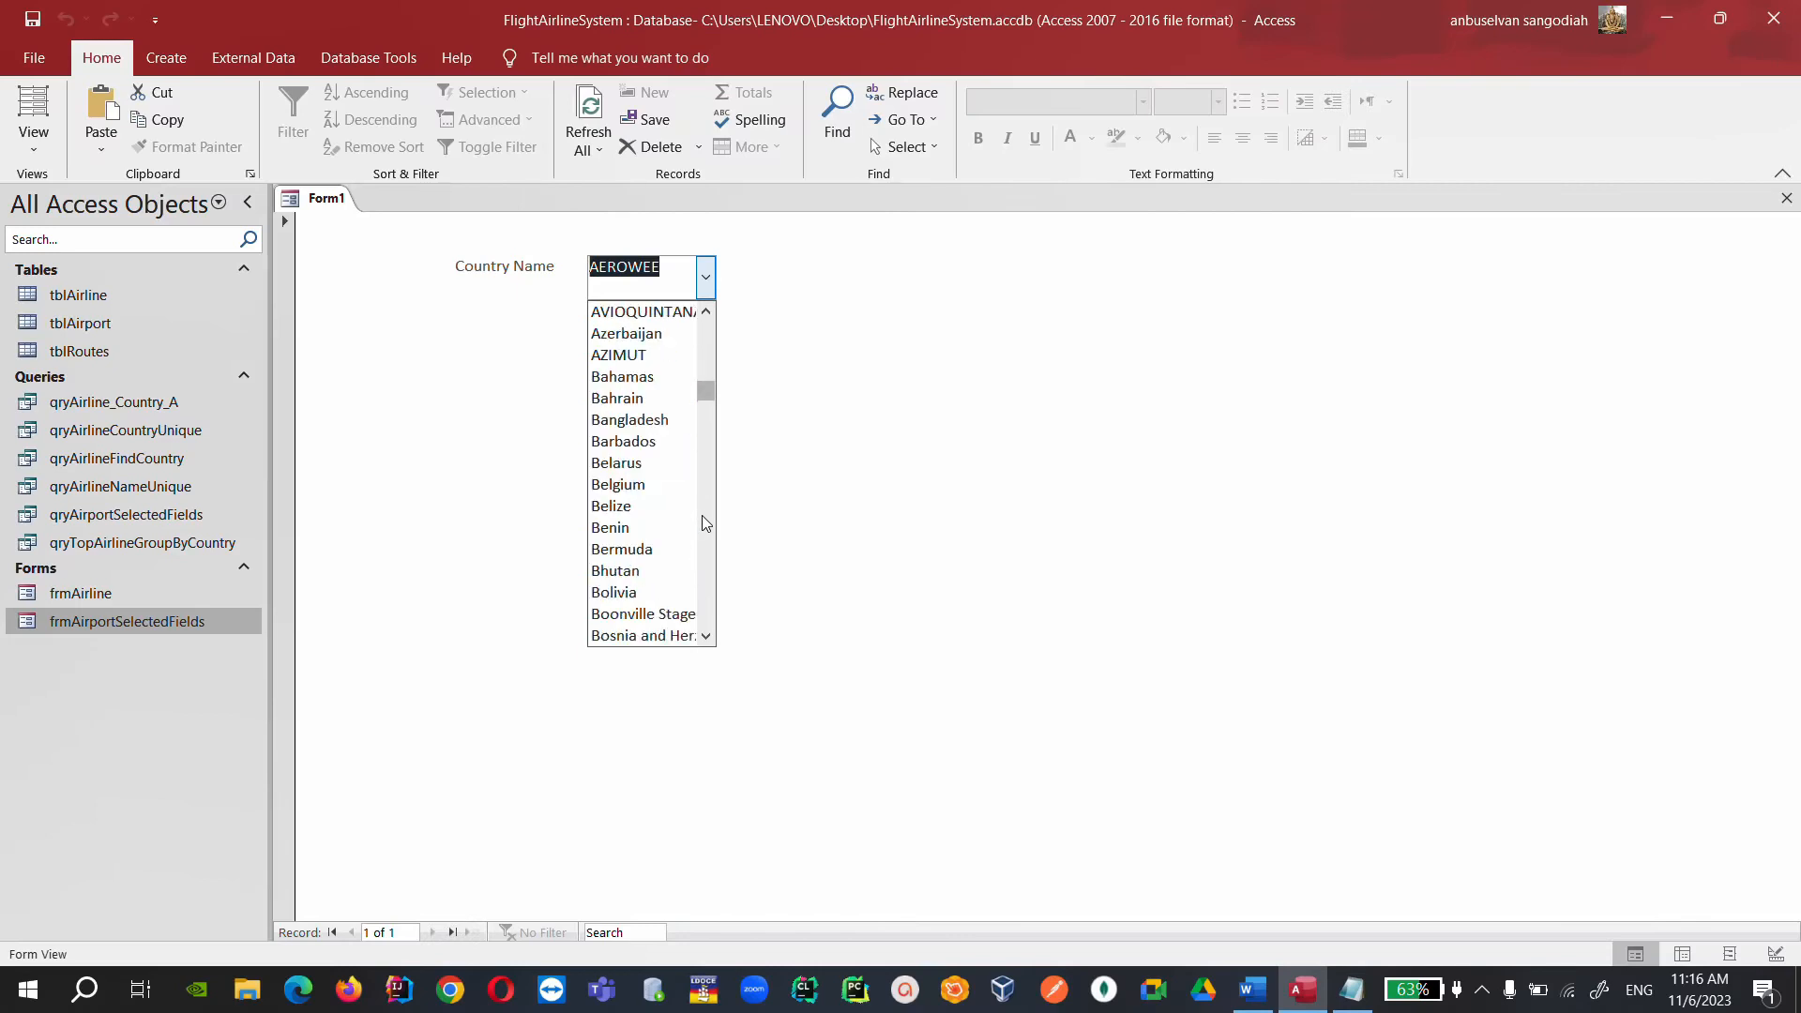
{"action": "left_click", "coordinate": [639, 469]}
Return the form to Design View and widen the country combo box to about the 11 cm ruler mark.
{"action": "right_click", "coordinate": [336, 200]}
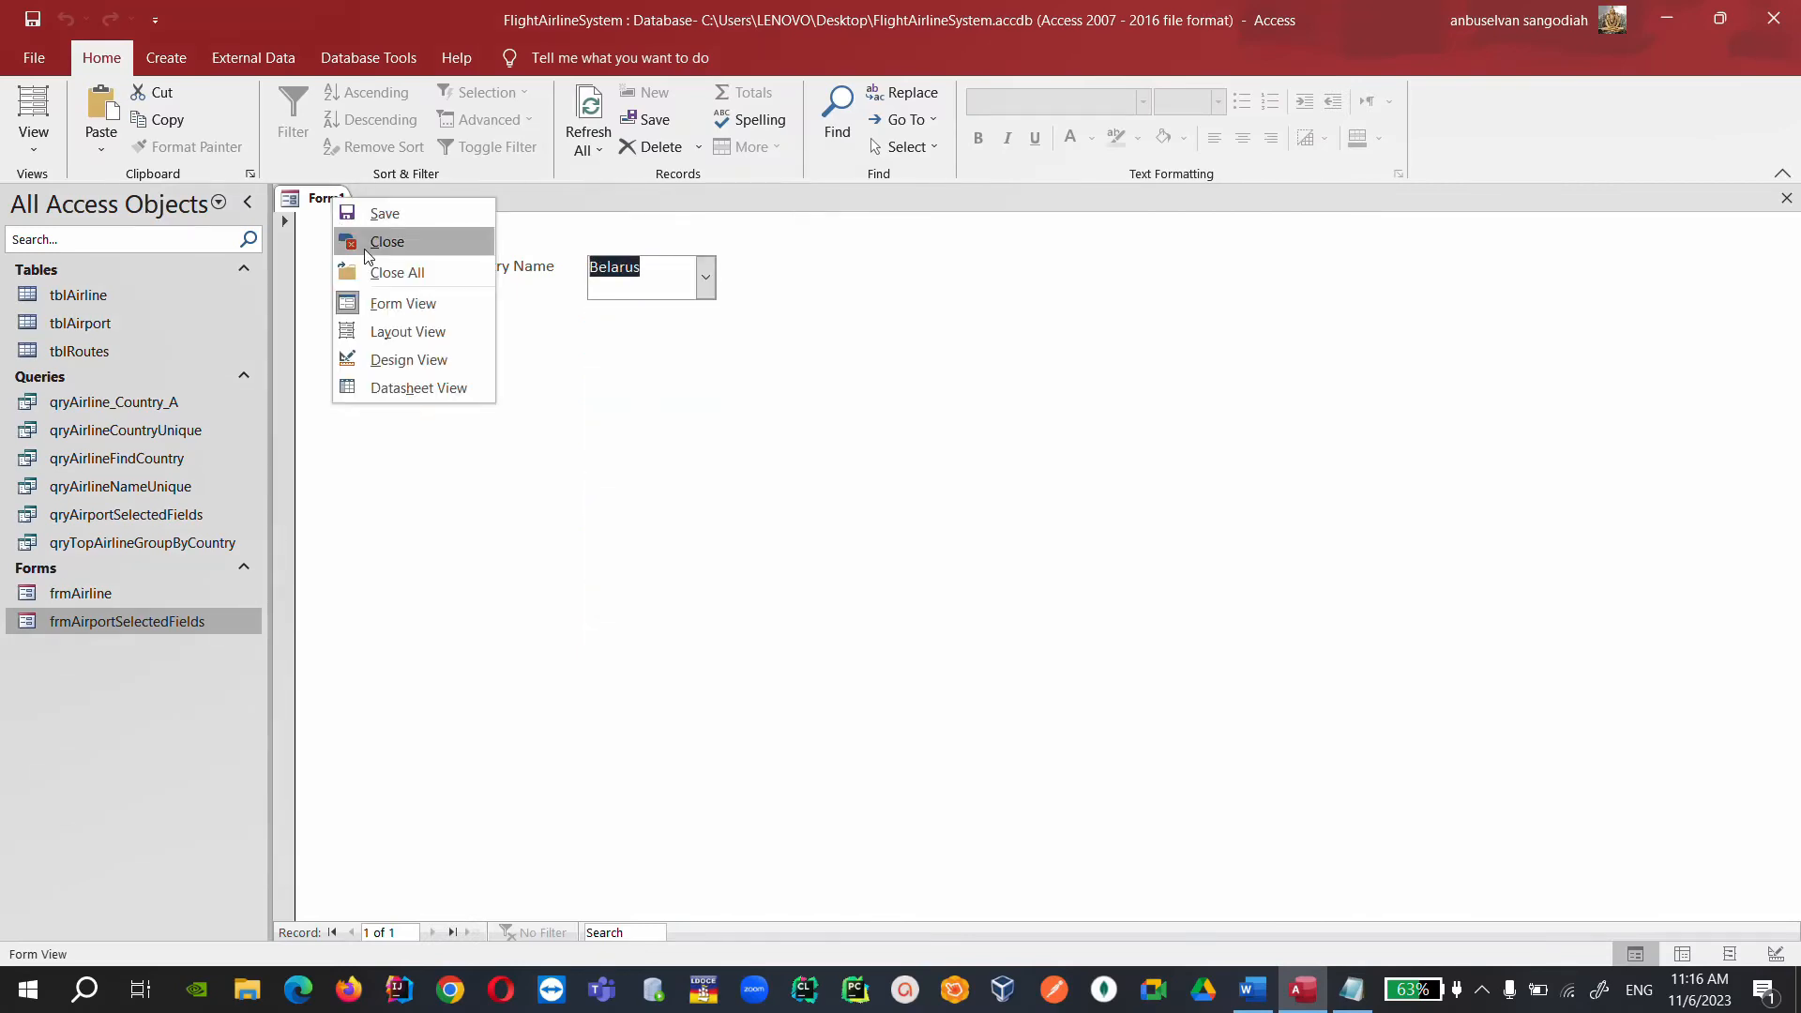
{"action": "left_click", "coordinate": [438, 358]}
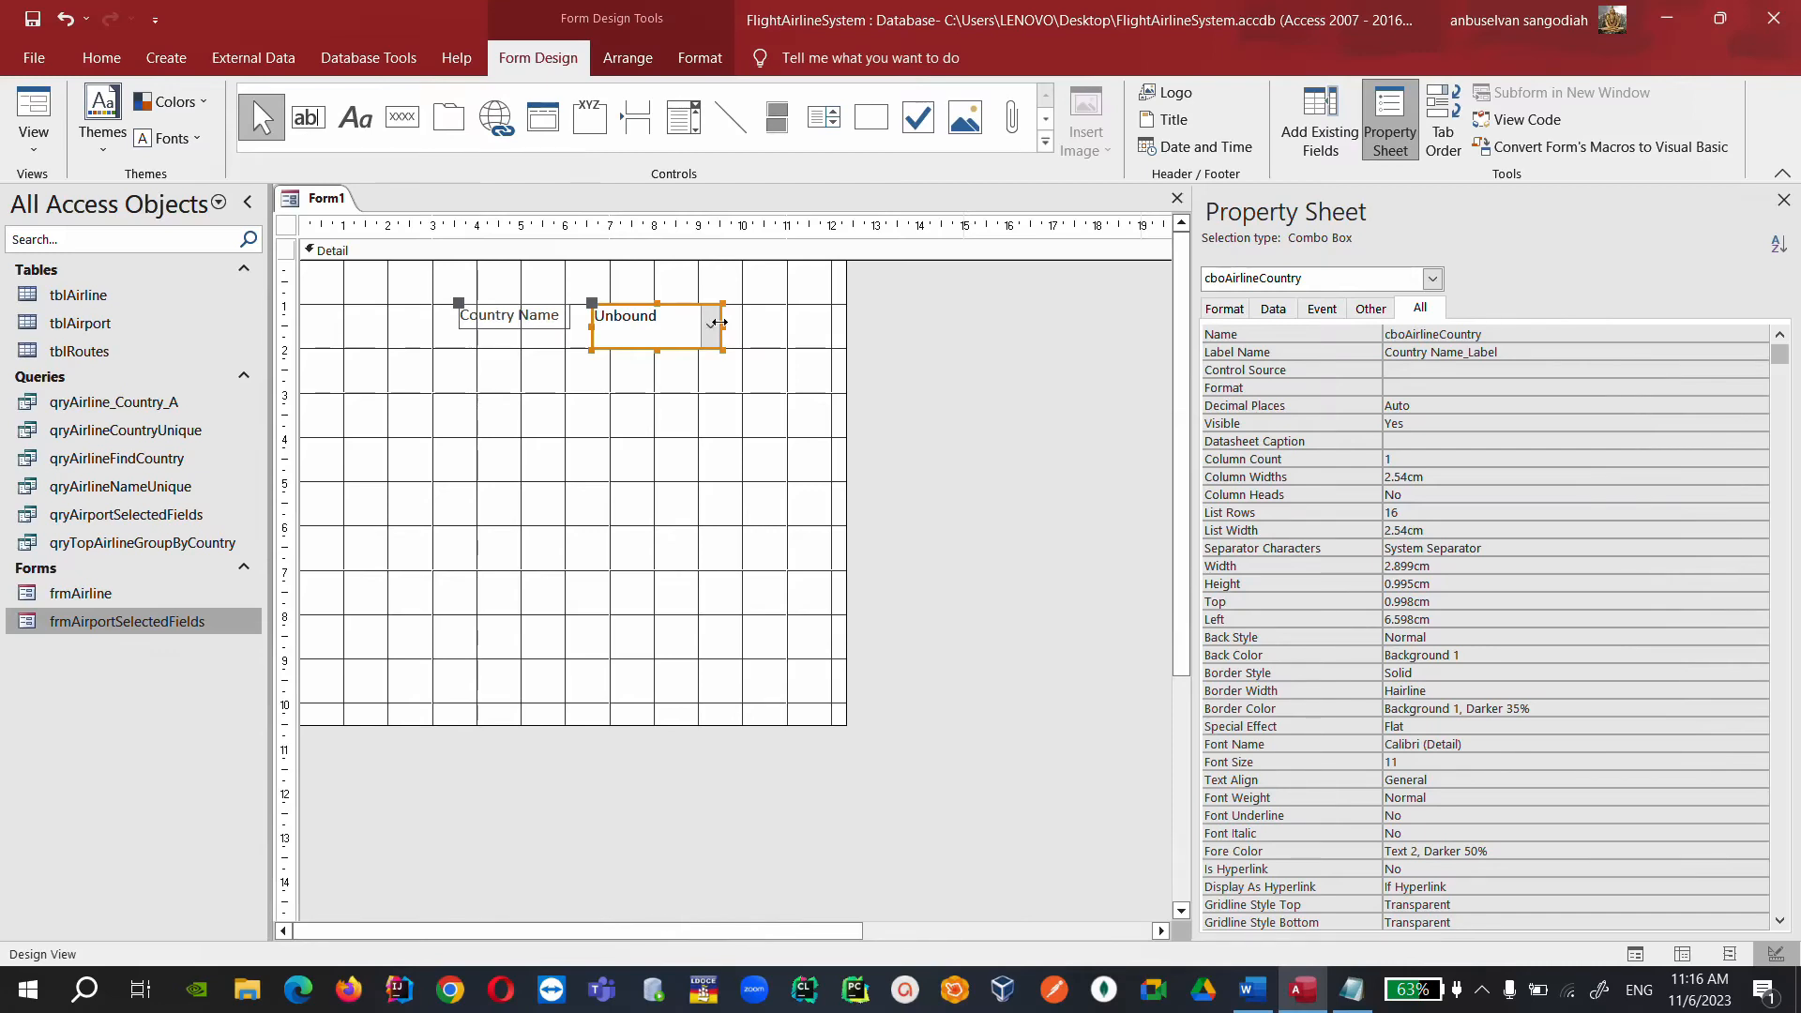
{"action": "left_click_drag", "start_coordinate": [720, 328], "coordinate": [796, 319]}
{"action": "left_click", "coordinate": [527, 321]}
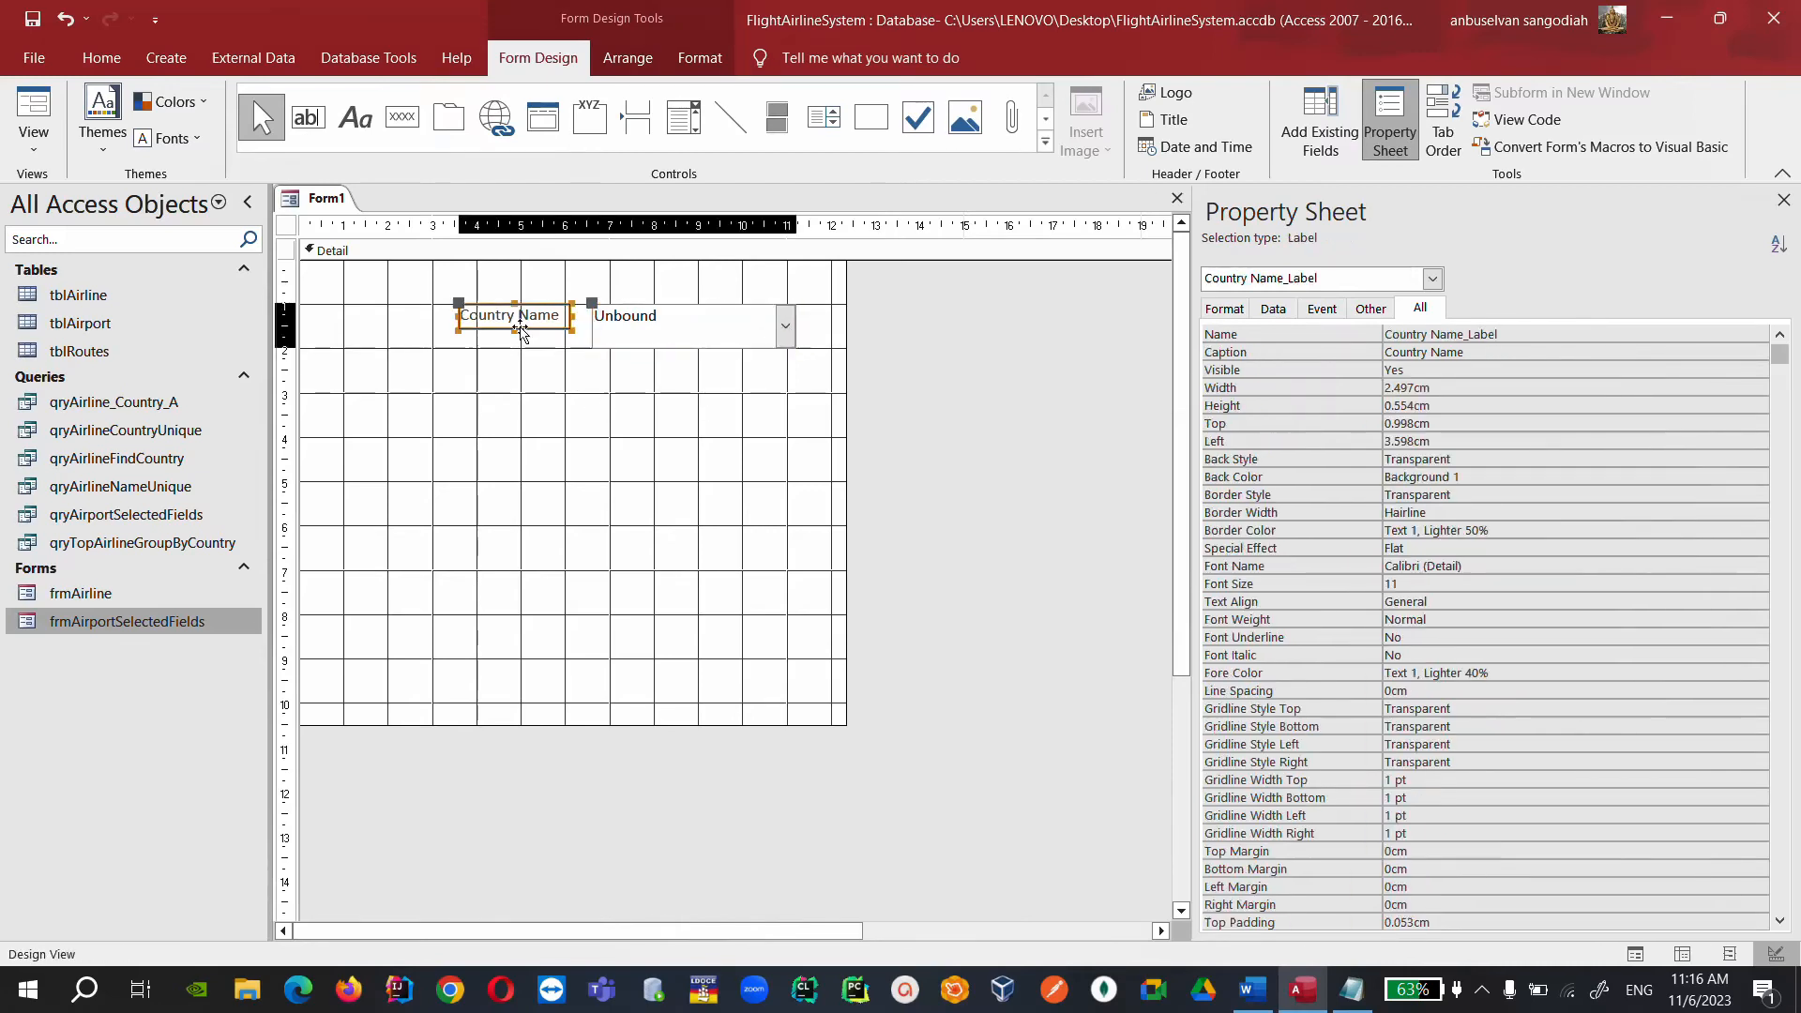
{"action": "left_click", "coordinate": [417, 359]}
Save the form as frmSearchAirlineByCountry.
{"action": "right_click", "coordinate": [317, 207]}
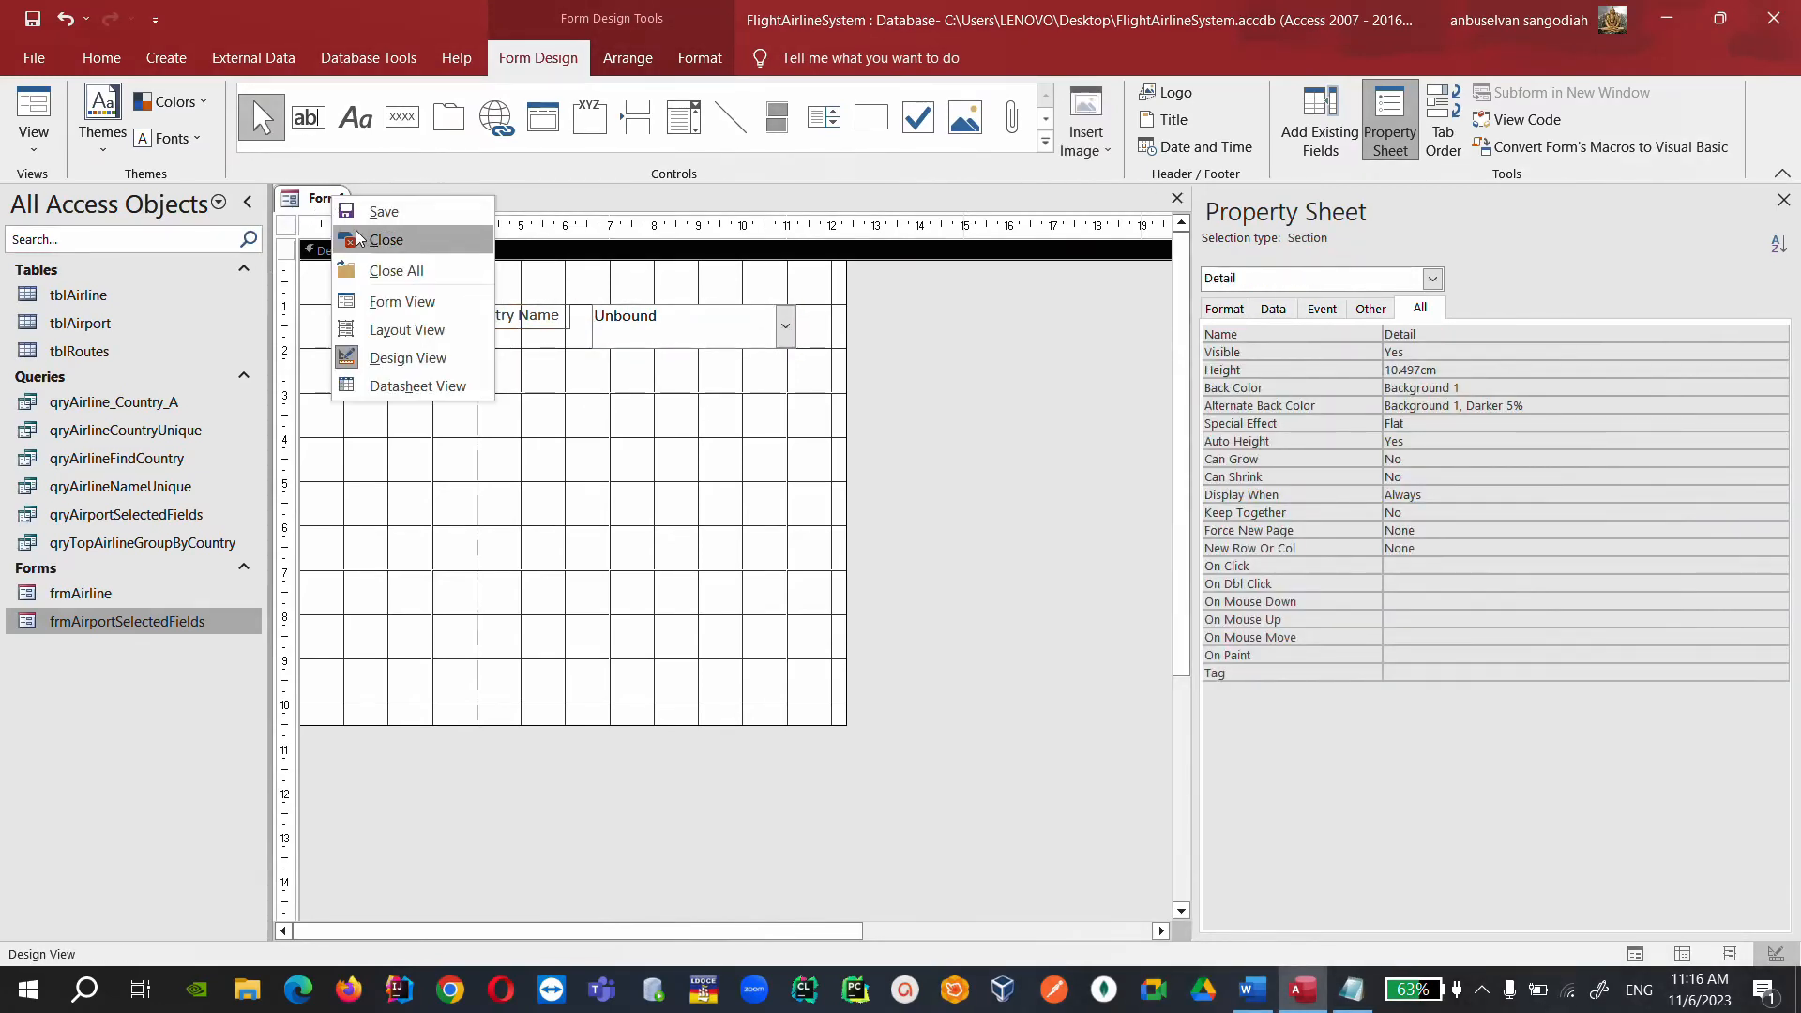
{"action": "left_click", "coordinate": [425, 217]}
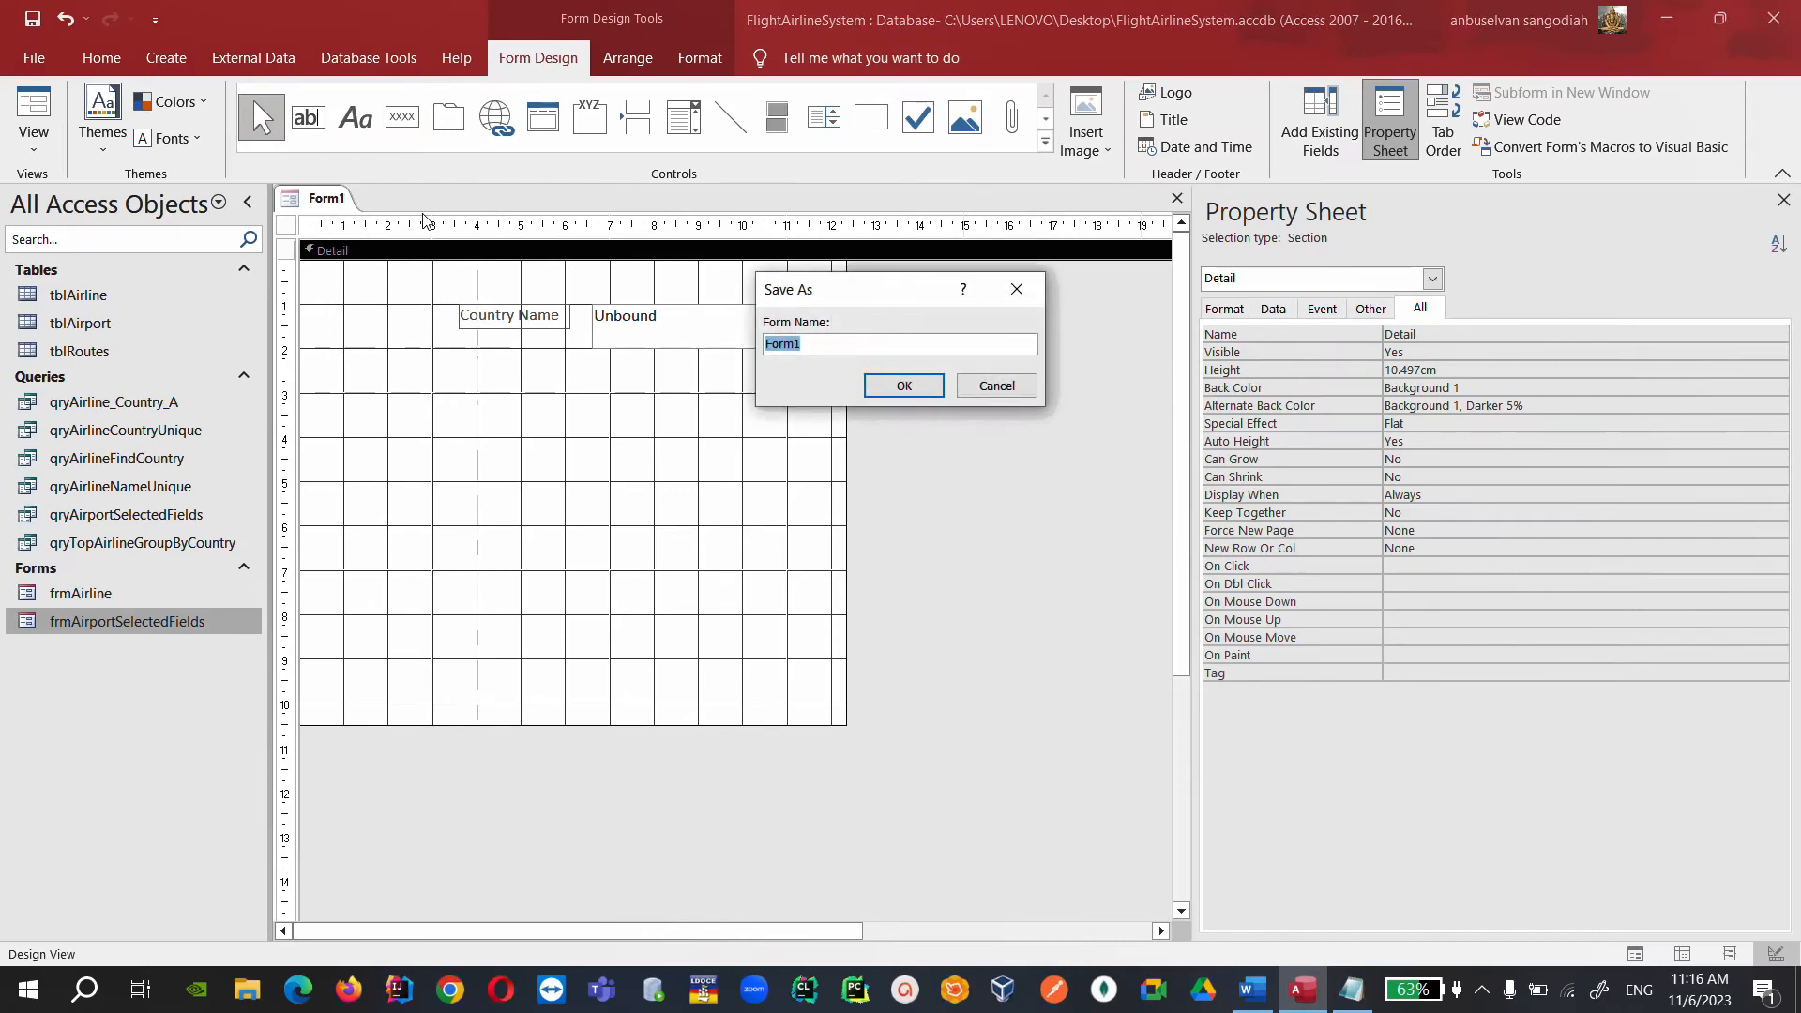
{"action": "type", "text": "frmSearchAirlineByCOuntry"}
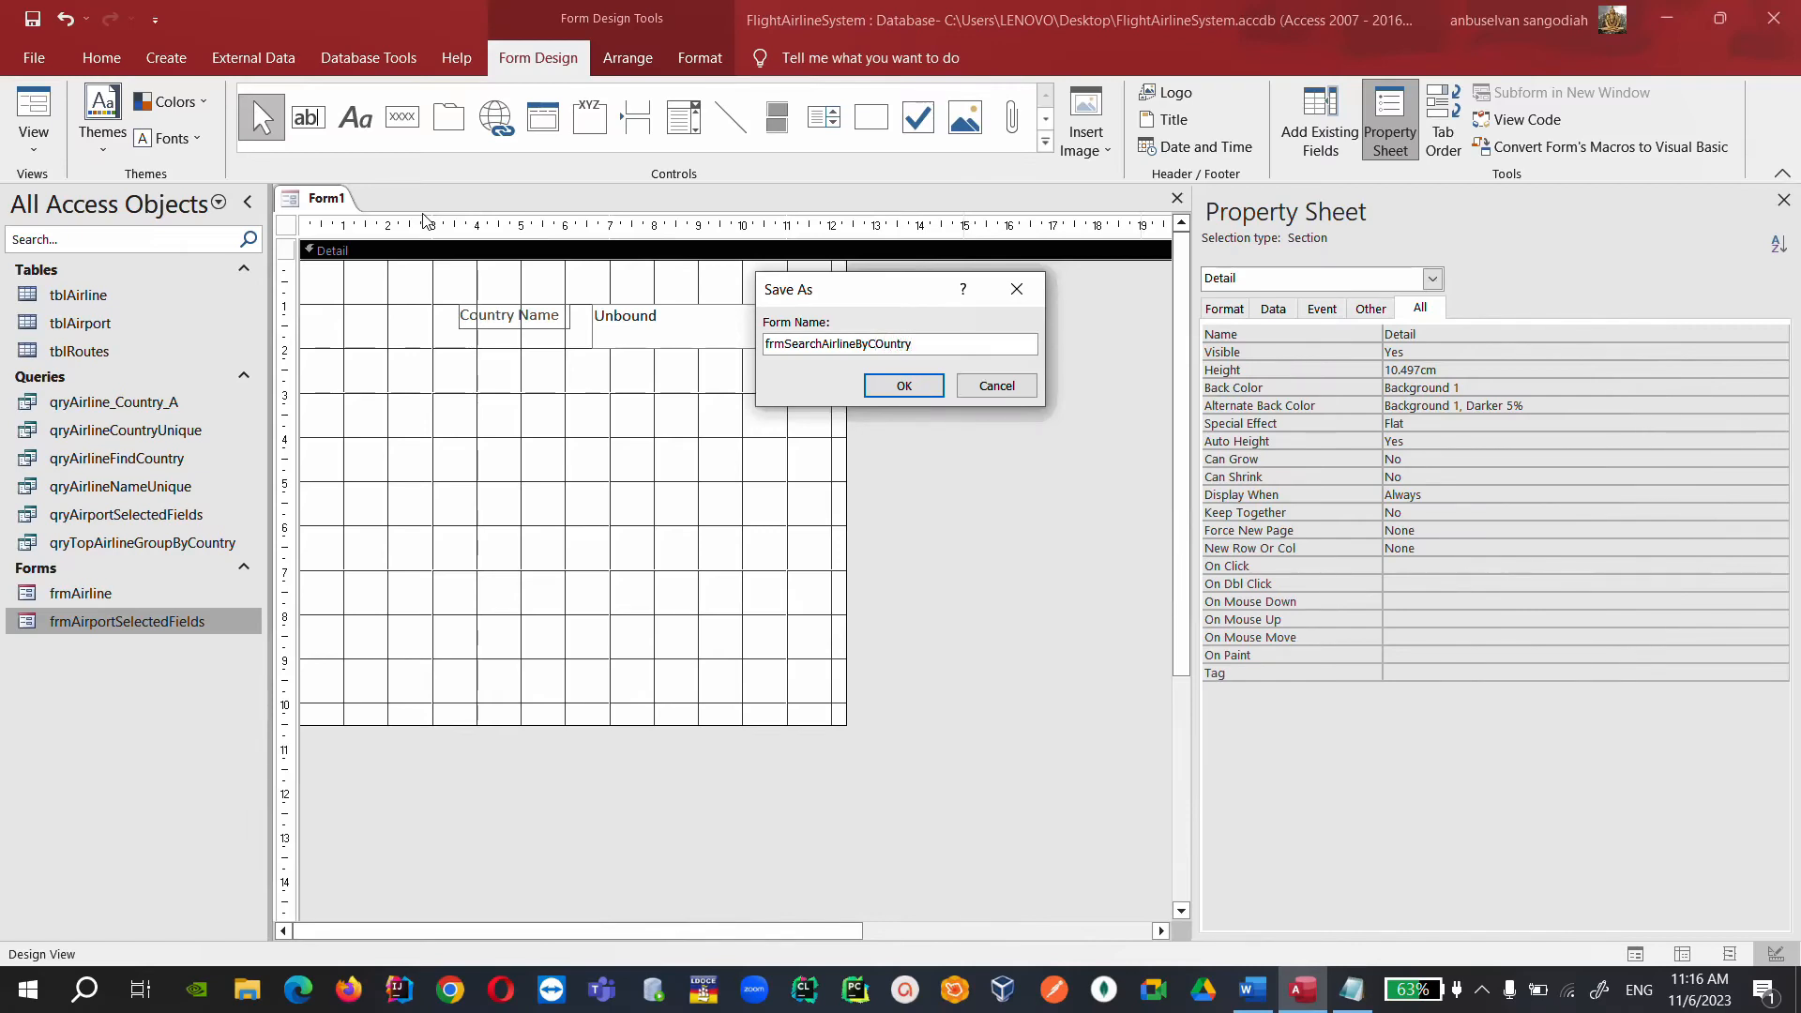
{"action": "key", "text": "Left"}
{"action": "key", "text": "Left"}
{"action": "key", "text": "Left"}
{"action": "key", "text": "Left"}
{"action": "key", "text": "Left"}
{"action": "key", "text": "BackSpace"}
{"action": "type", "text": "o"}
{"action": "left_click", "coordinate": [888, 387]}
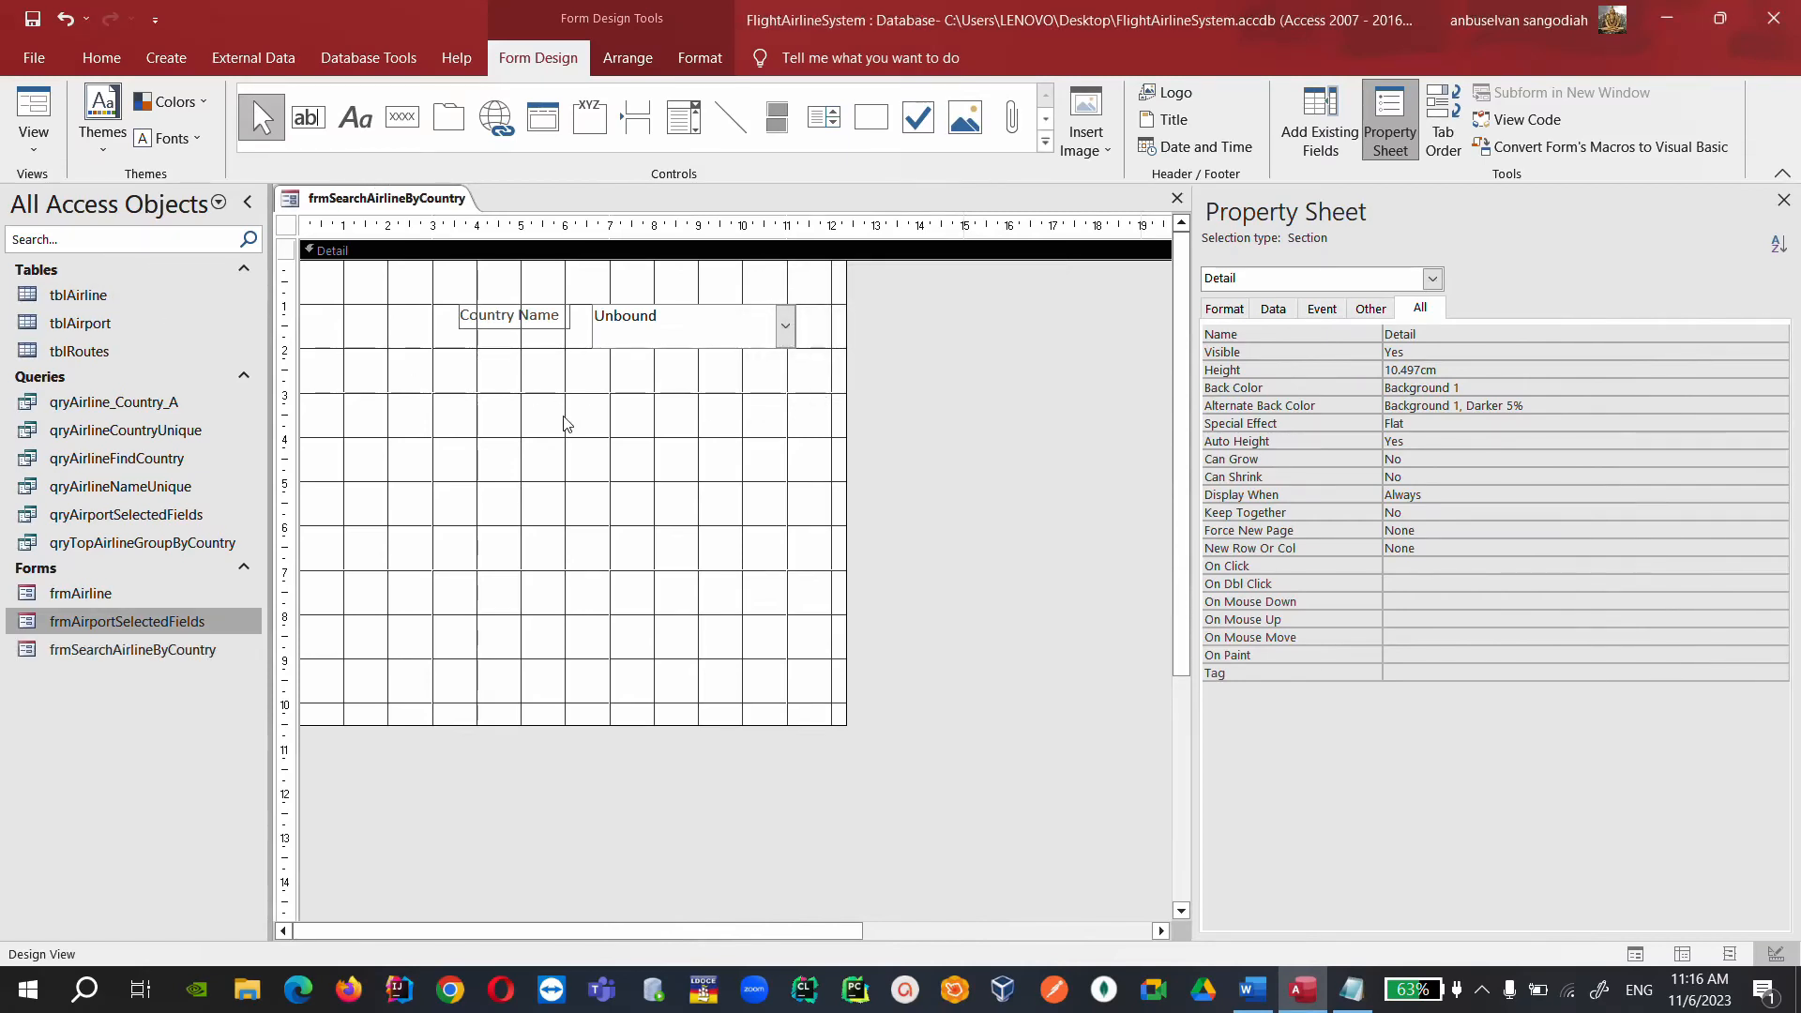
Widen the form to about 12.7 cm and place a 3 cm by 2.5 cm list box below the country combo box.
{"action": "left_click_drag", "start_coordinate": [846, 423], "coordinate": [862, 426]}
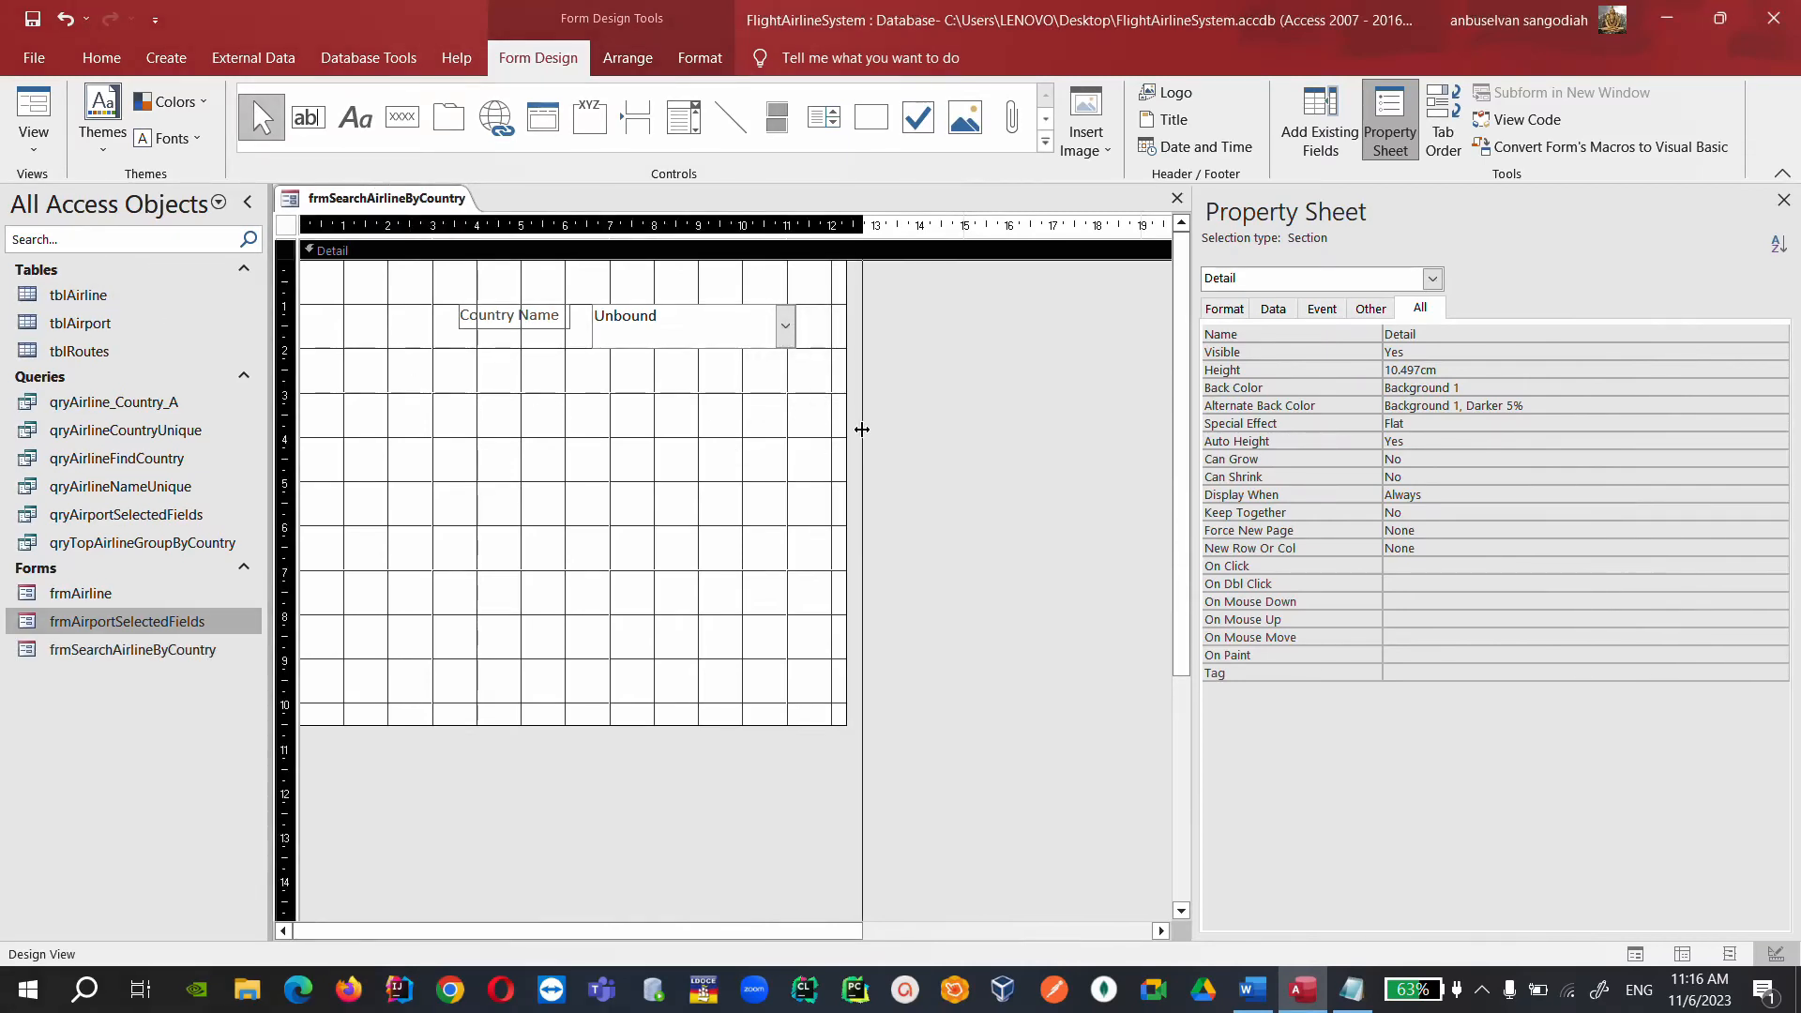
{"action": "left_click", "coordinate": [823, 122]}
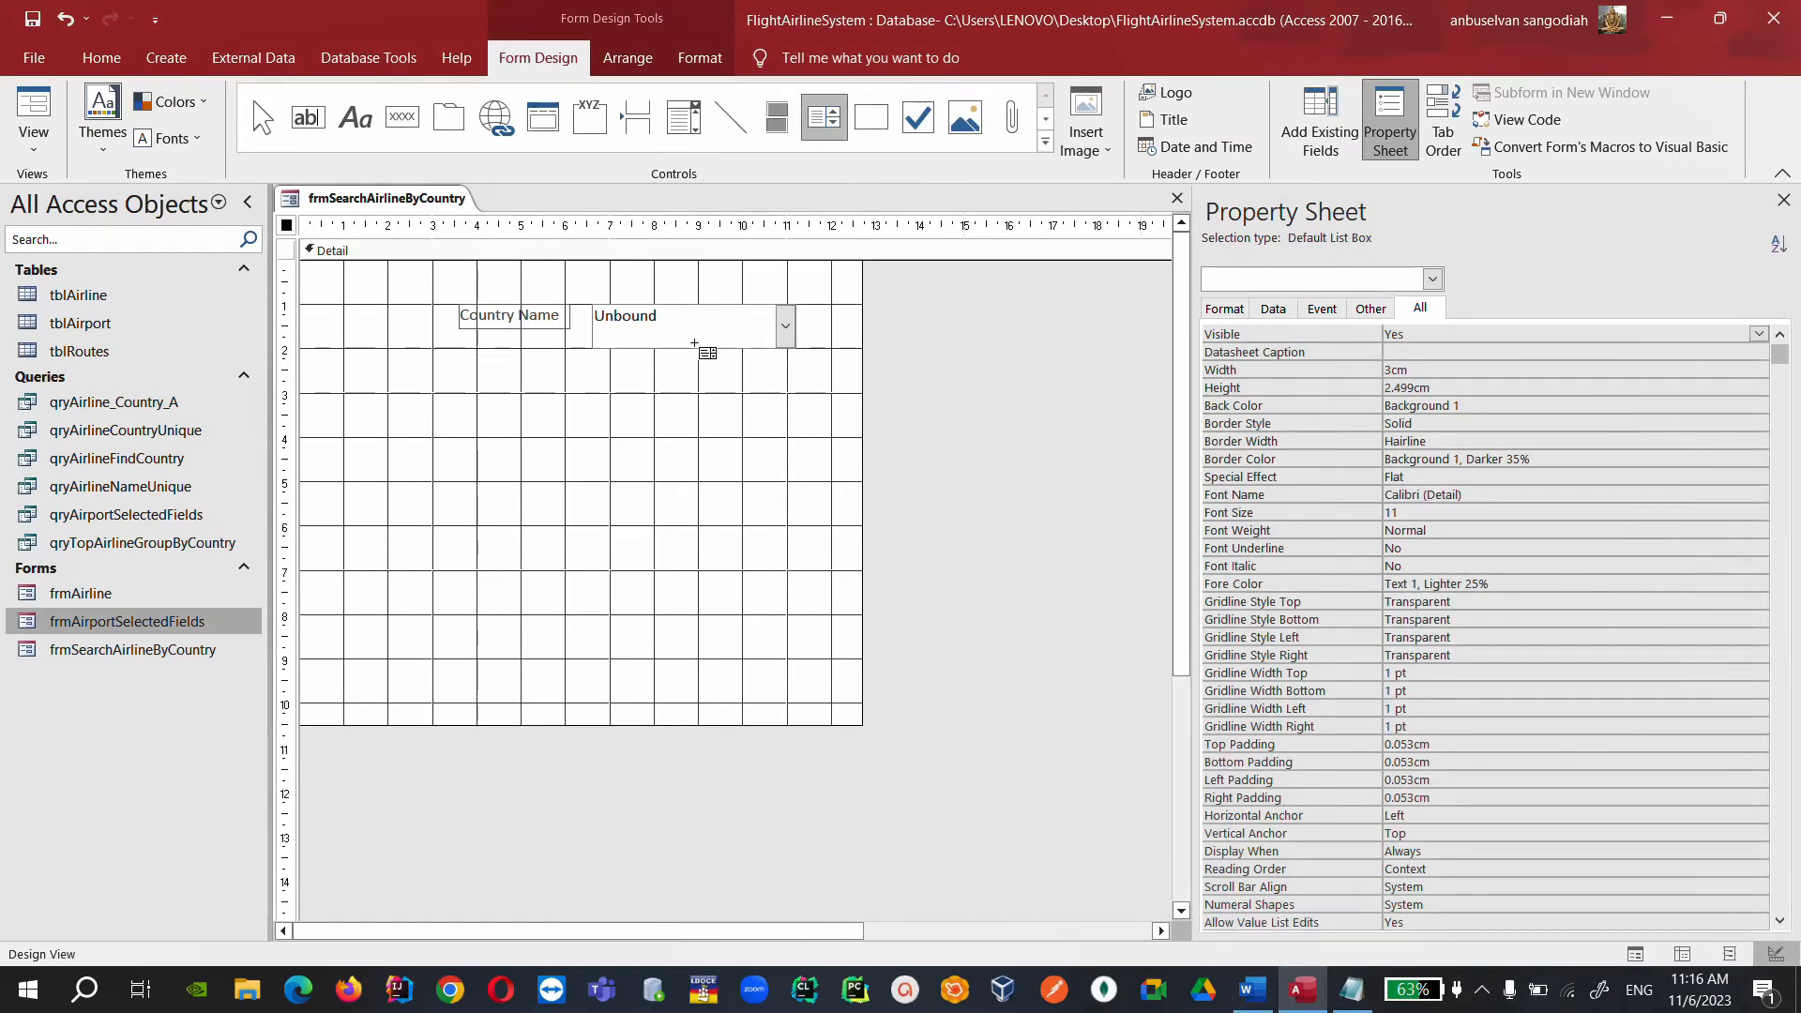
{"action": "left_click", "coordinate": [457, 448]}
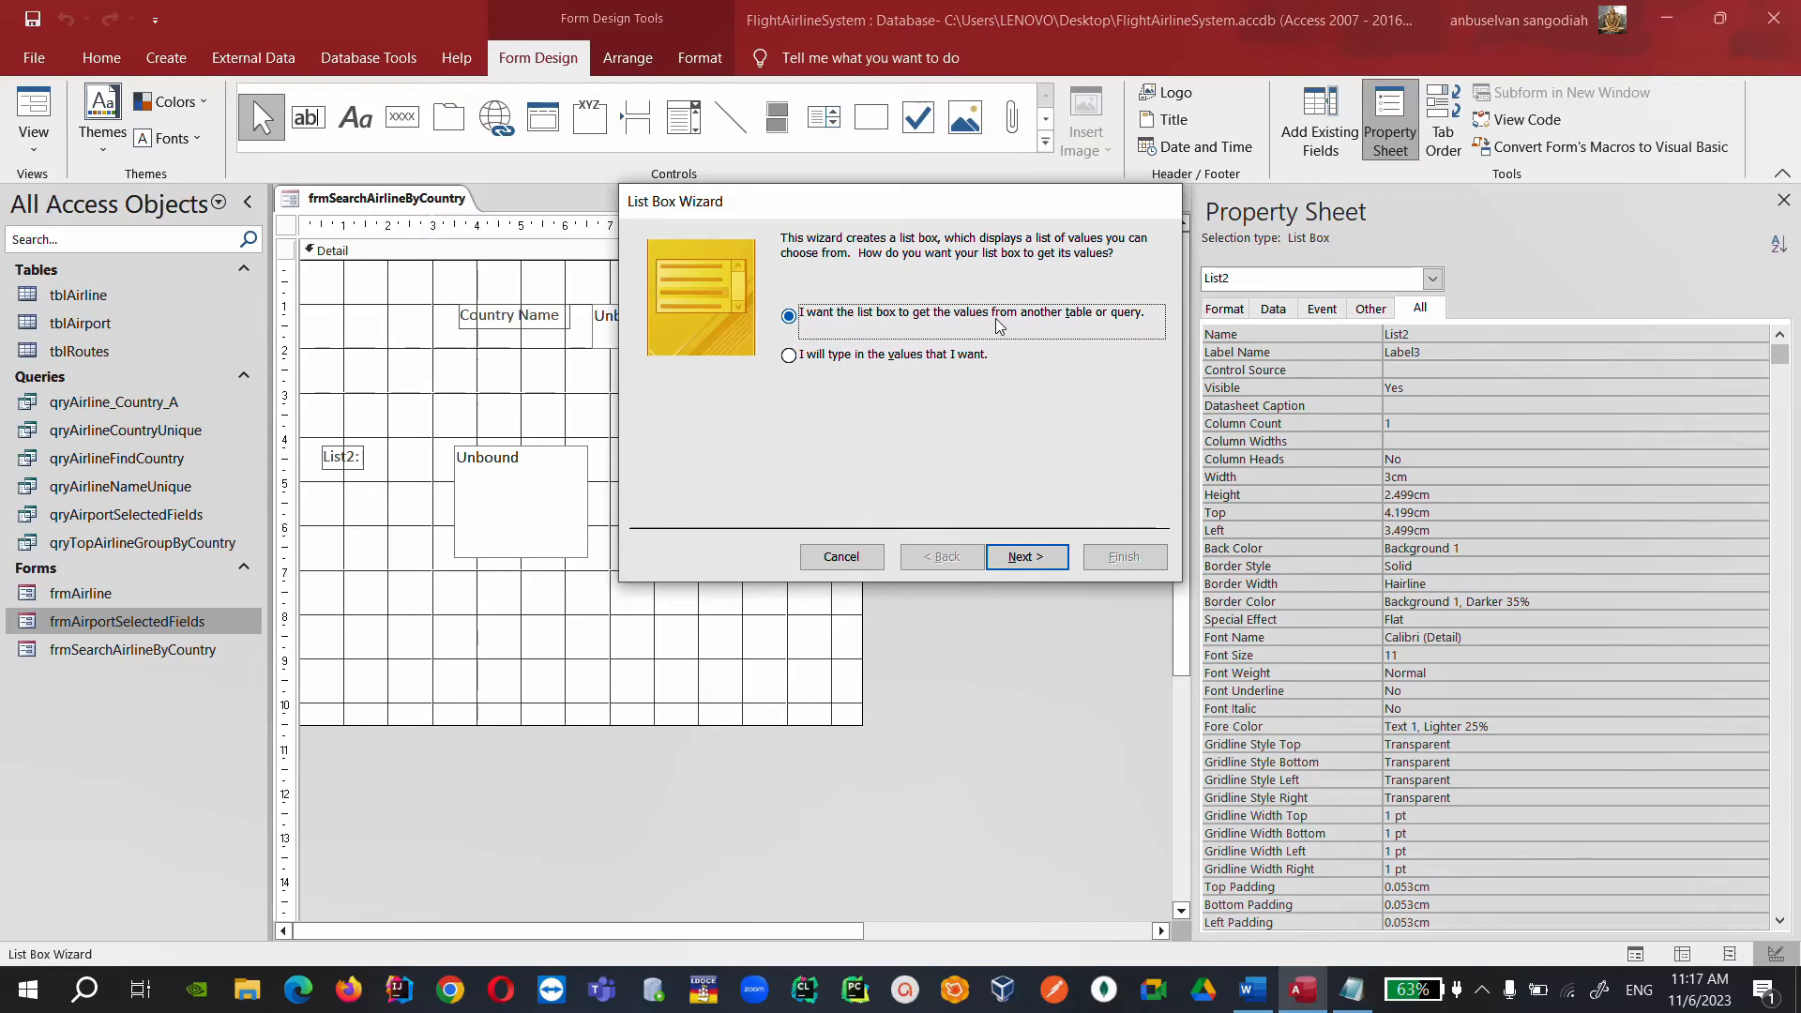
{"action": "left_click", "coordinate": [1026, 555]}
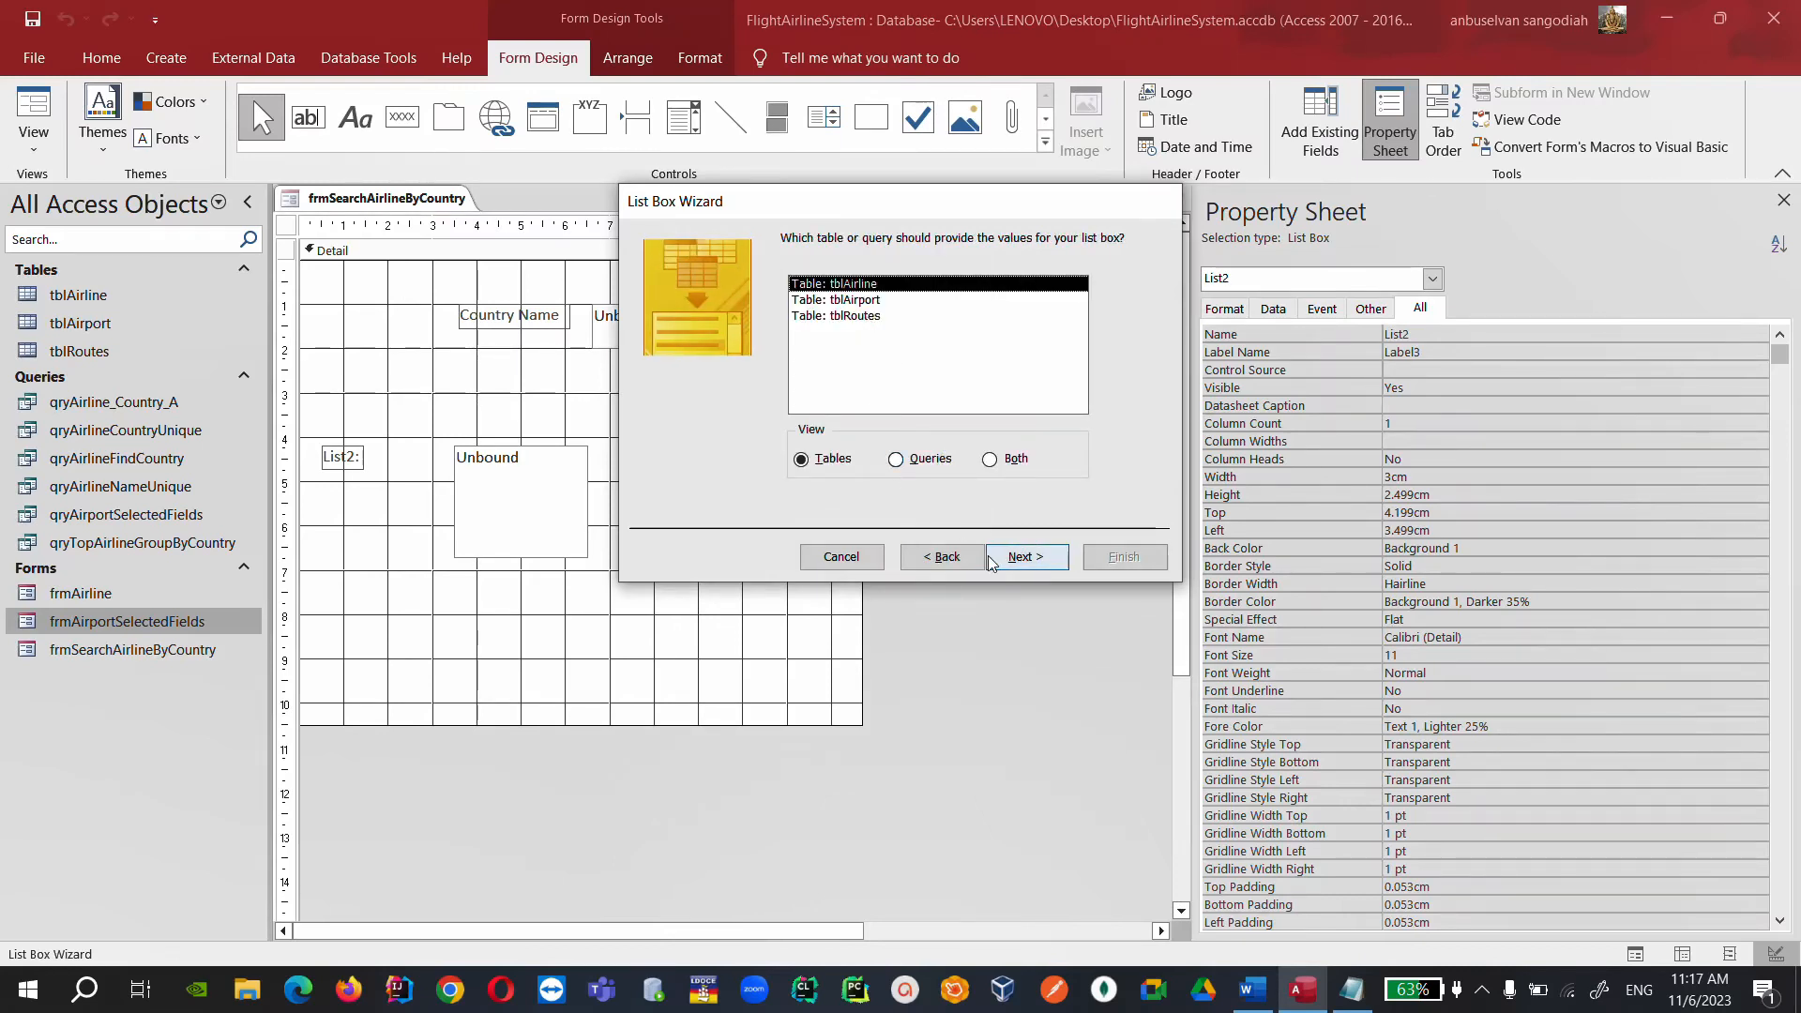
{"action": "left_click", "coordinate": [1021, 558]}
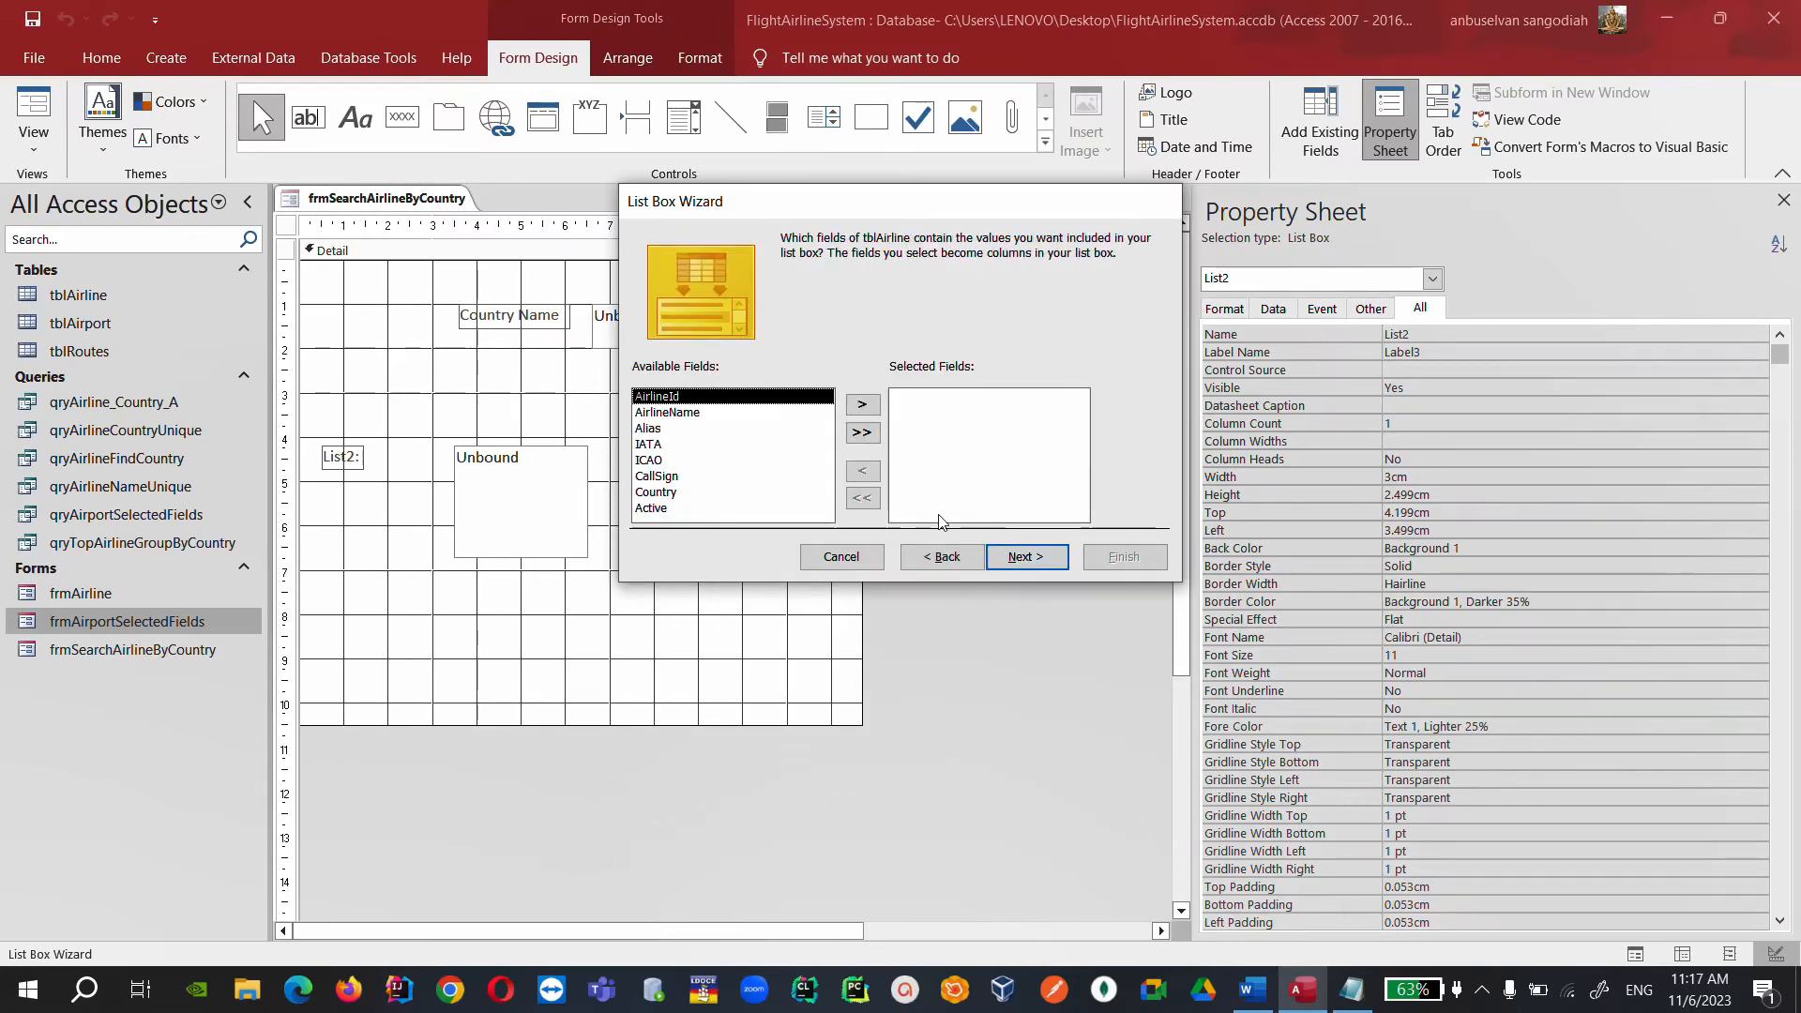
{"action": "left_click", "coordinate": [863, 405]}
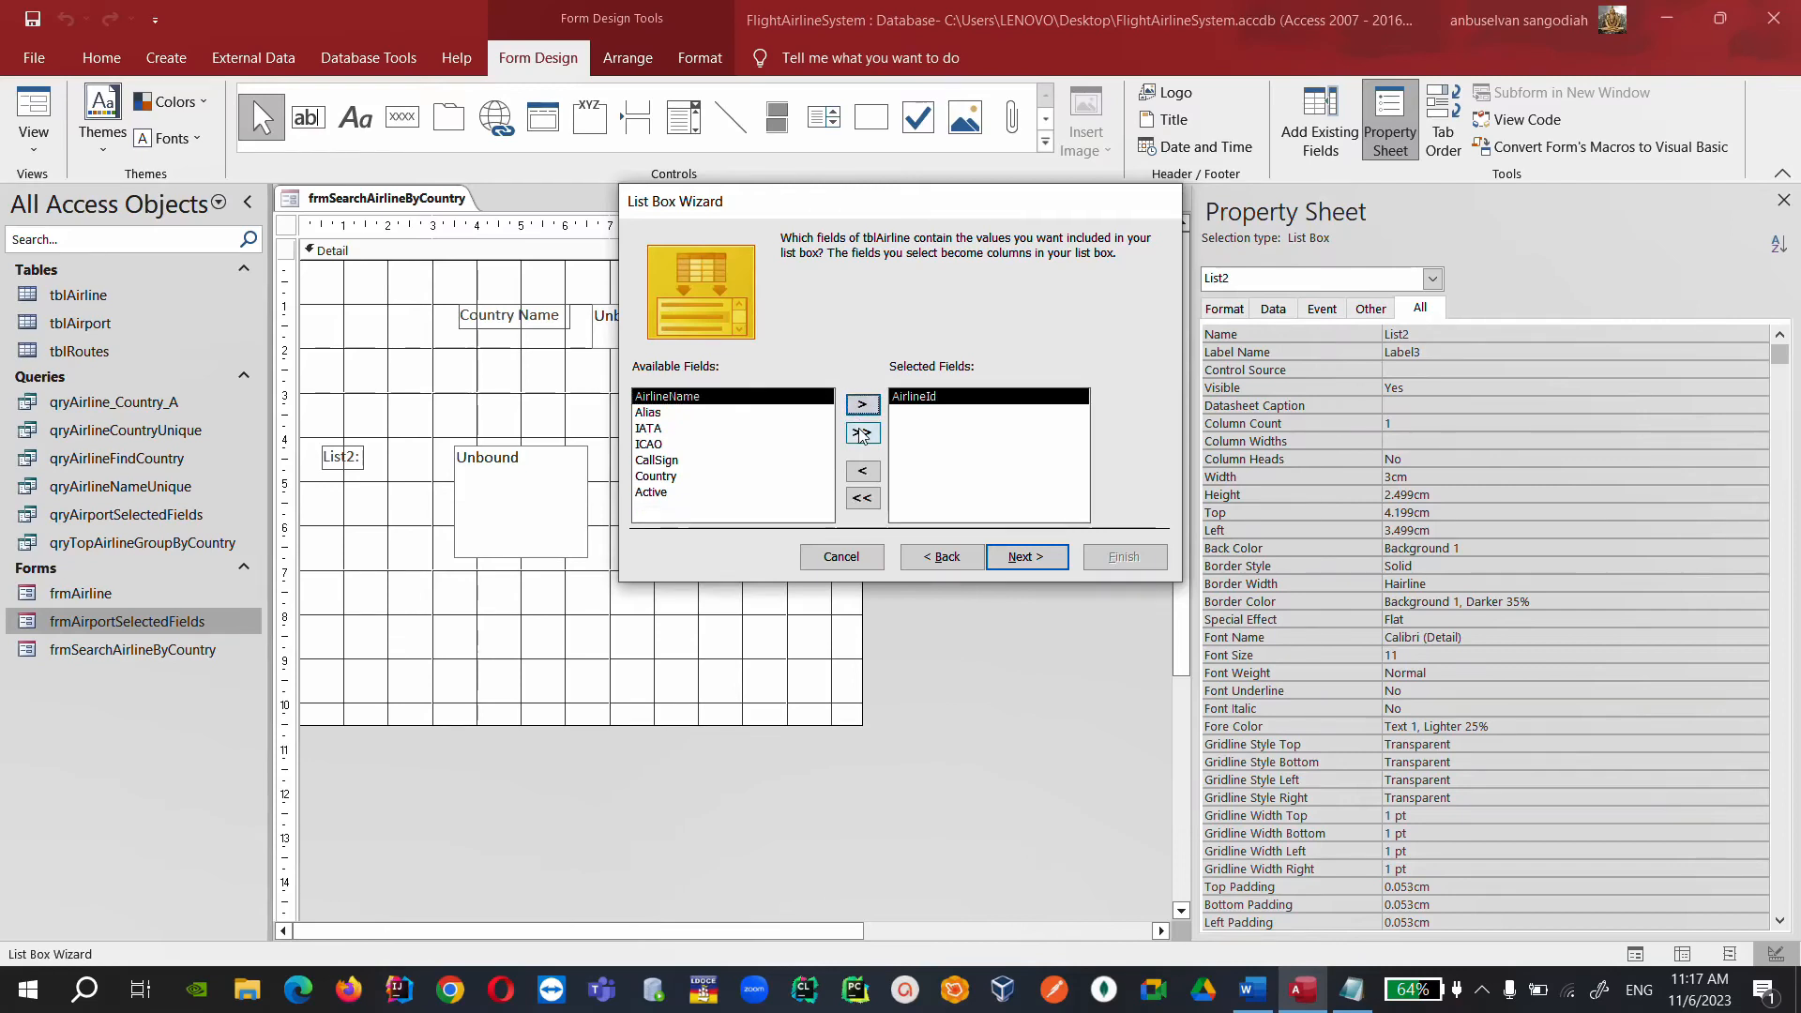
{"action": "left_click", "coordinate": [868, 406]}
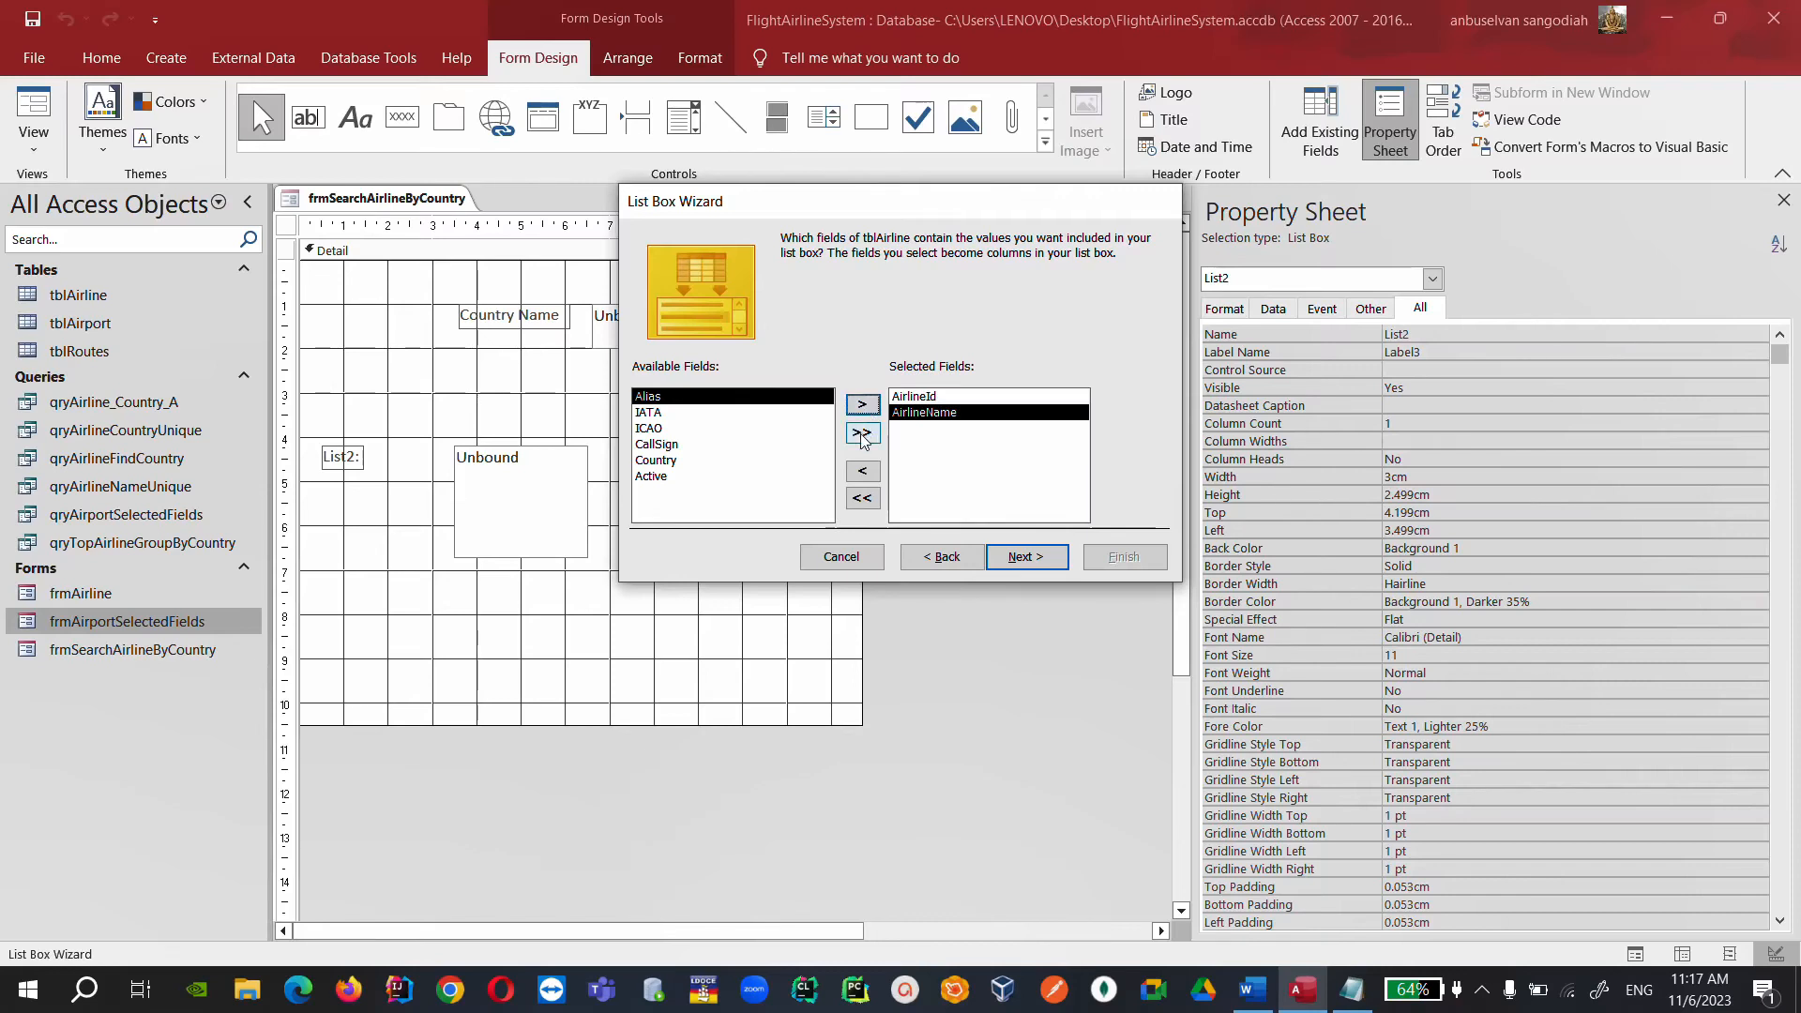
{"action": "left_click", "coordinate": [696, 461]}
{"action": "left_click", "coordinate": [861, 404]}
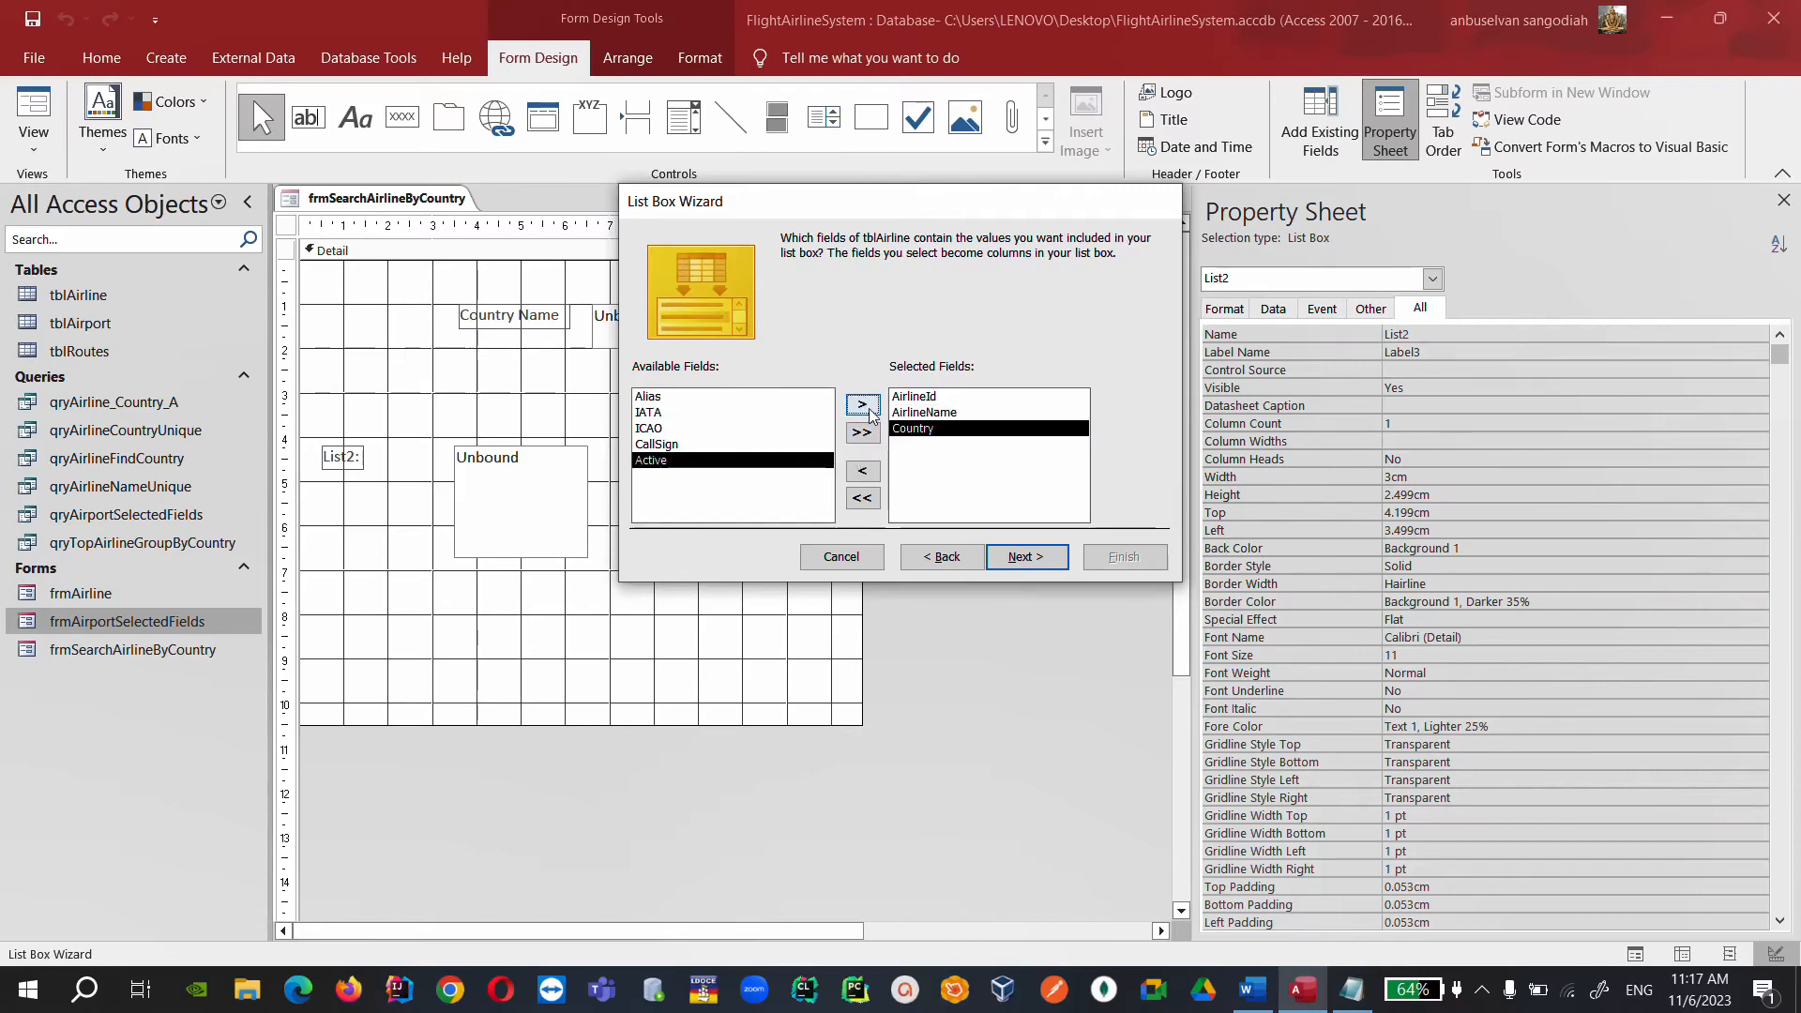
{"action": "left_click", "coordinate": [728, 413]}
{"action": "left_click", "coordinate": [862, 404]}
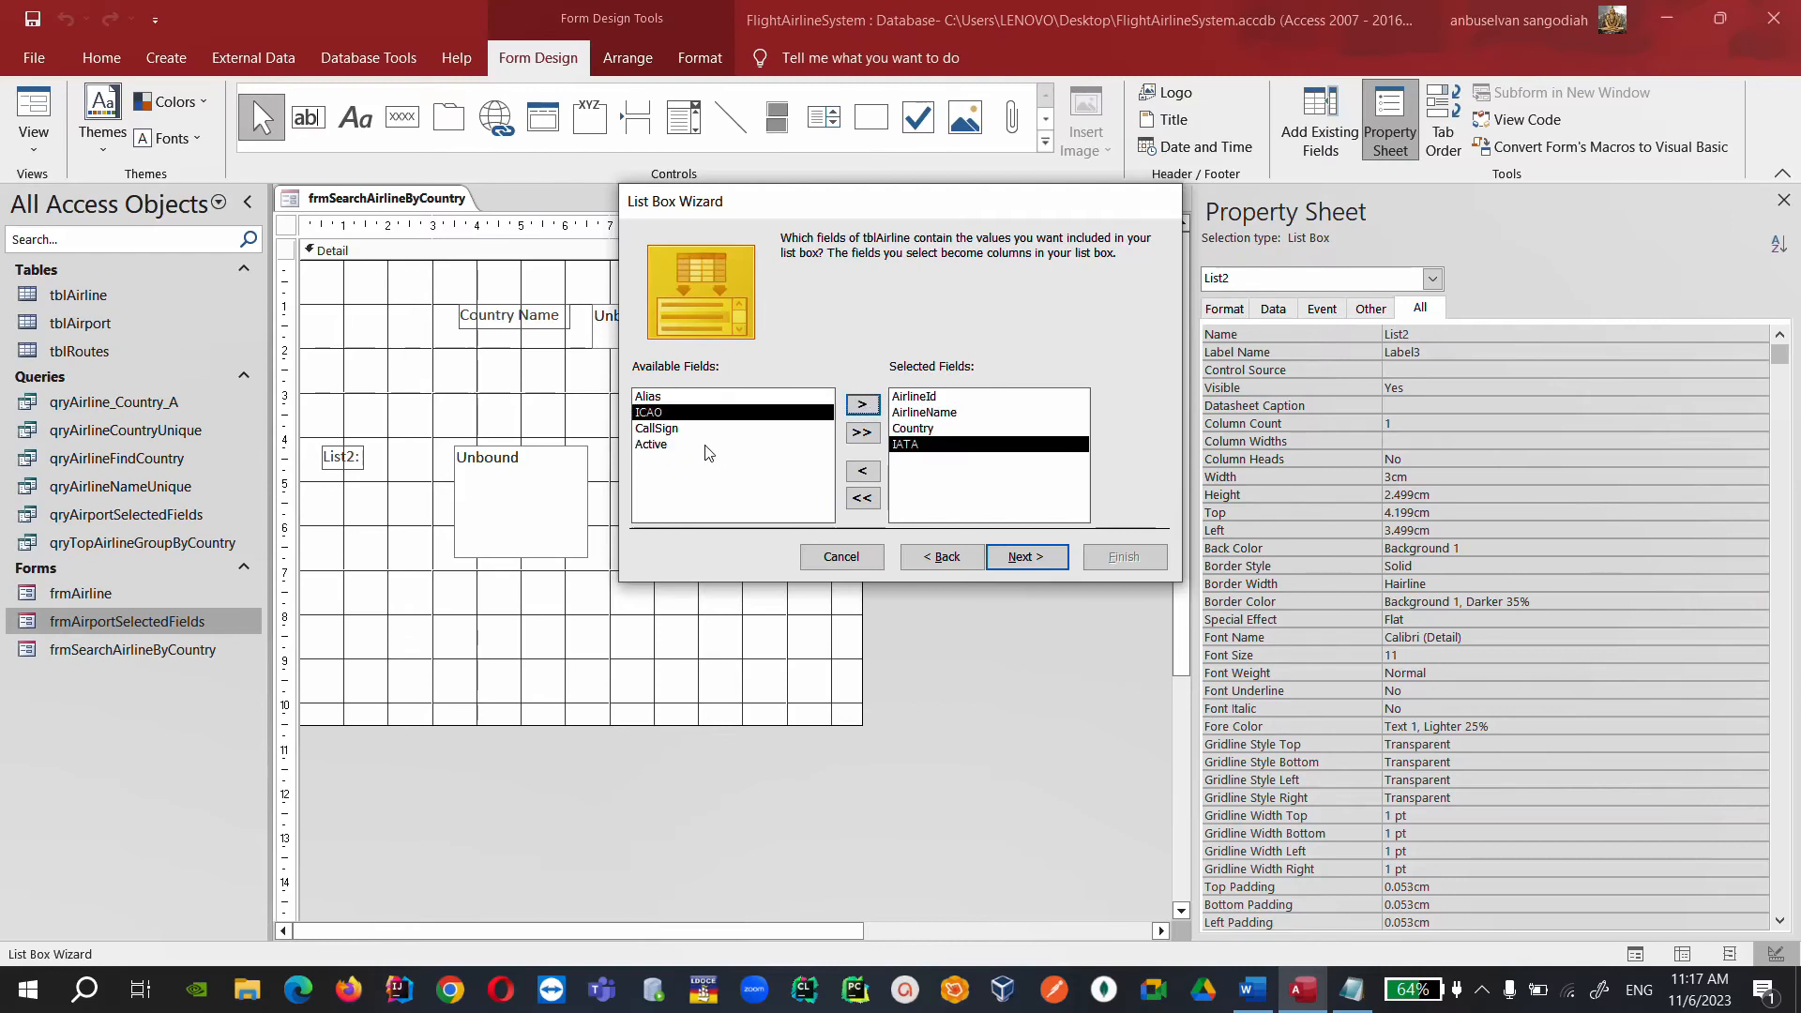
{"action": "left_click", "coordinate": [689, 444]}
{"action": "left_click", "coordinate": [862, 404]}
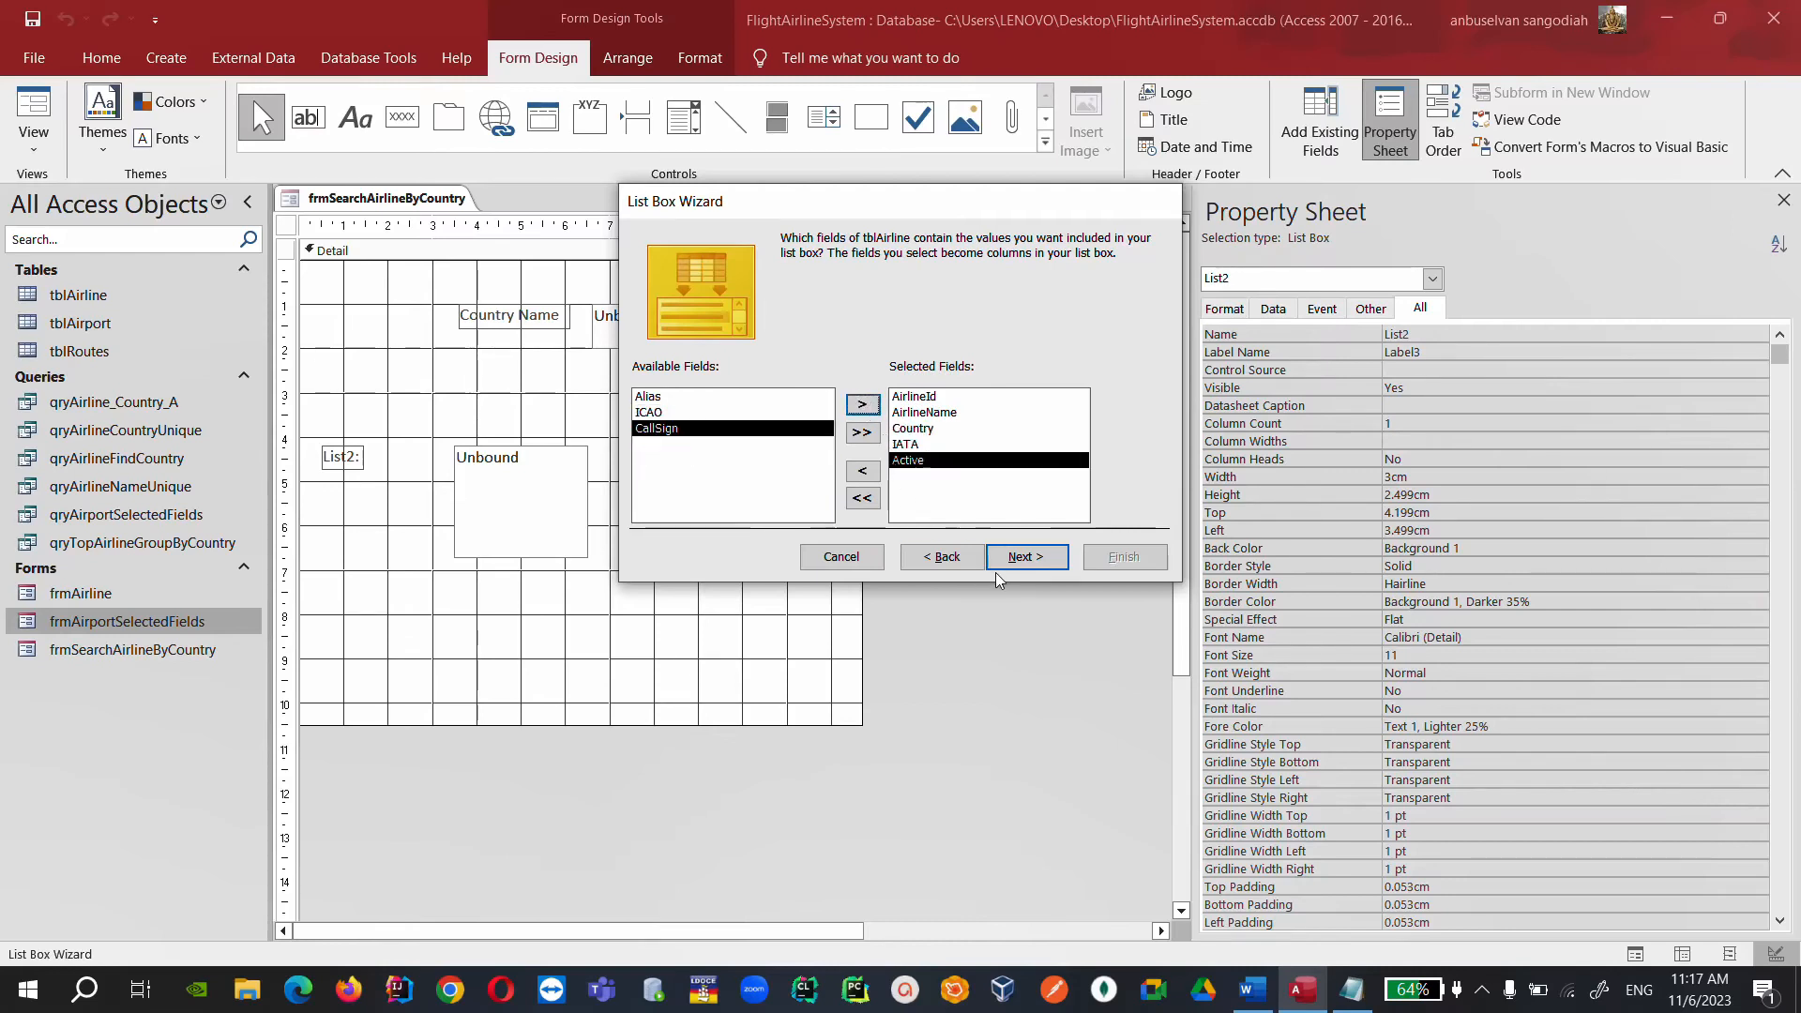
{"action": "left_click", "coordinate": [1023, 561]}
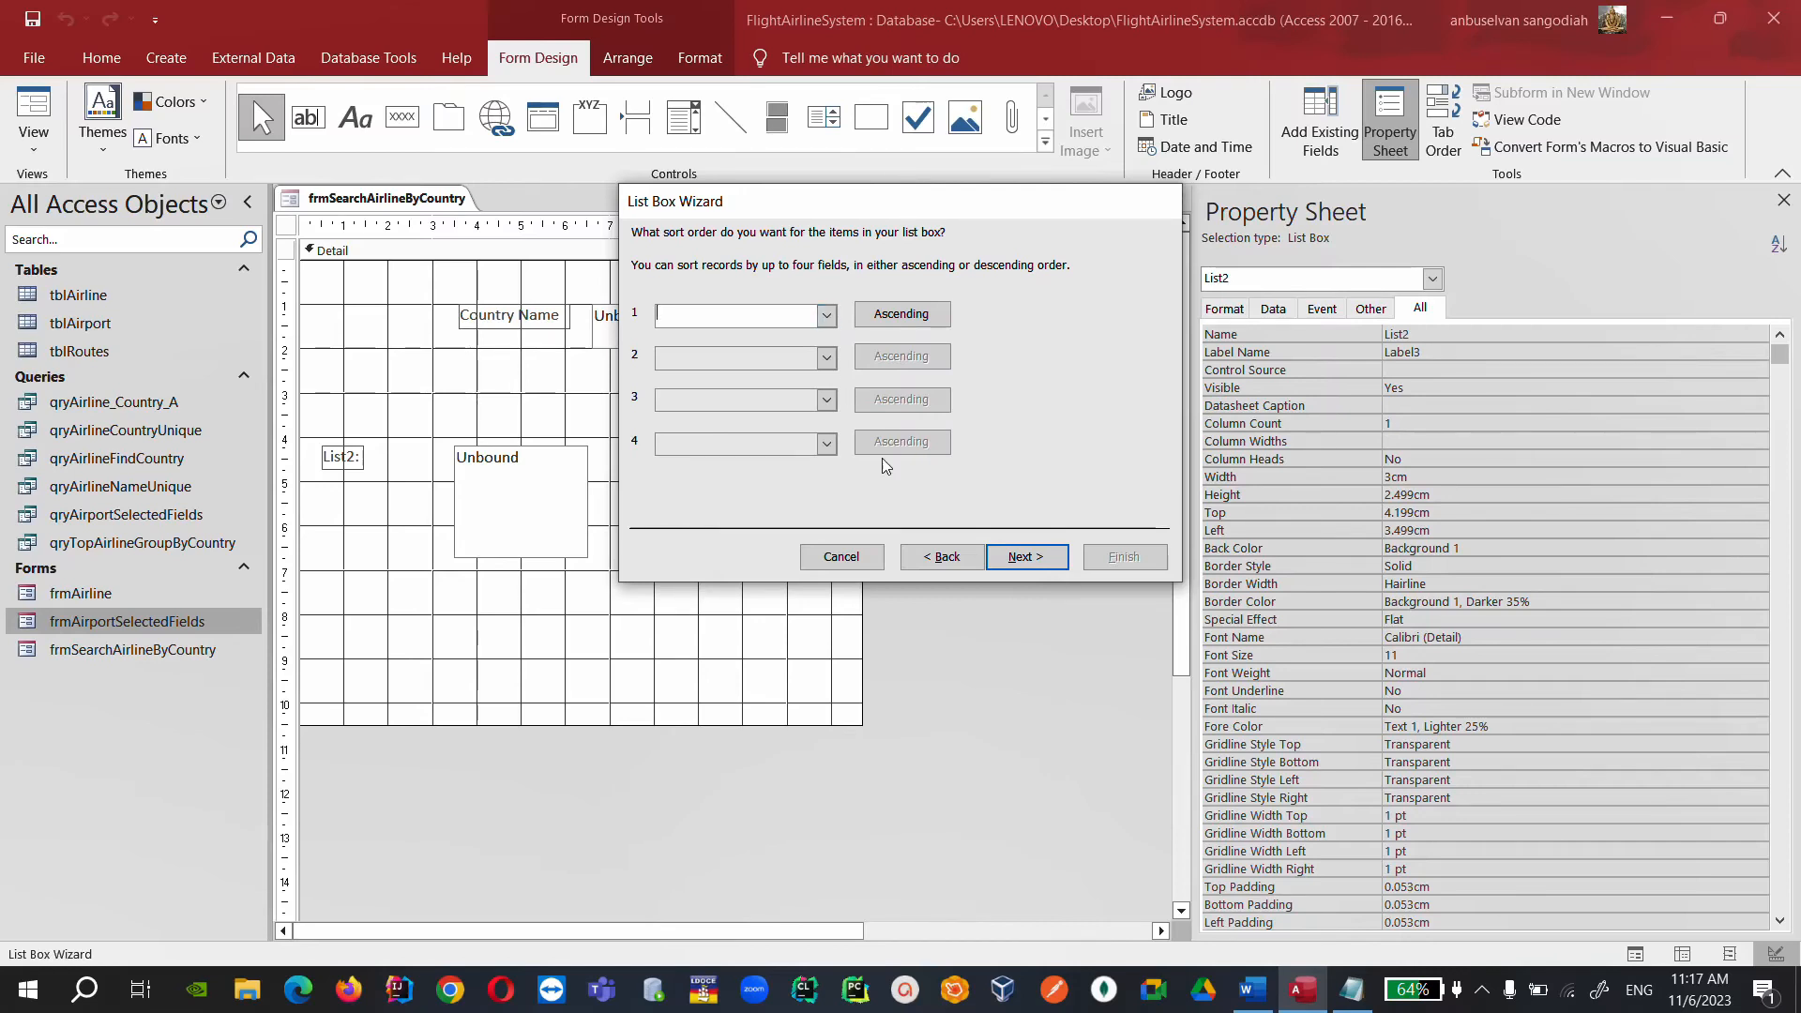
{"action": "left_click", "coordinate": [1027, 558]}
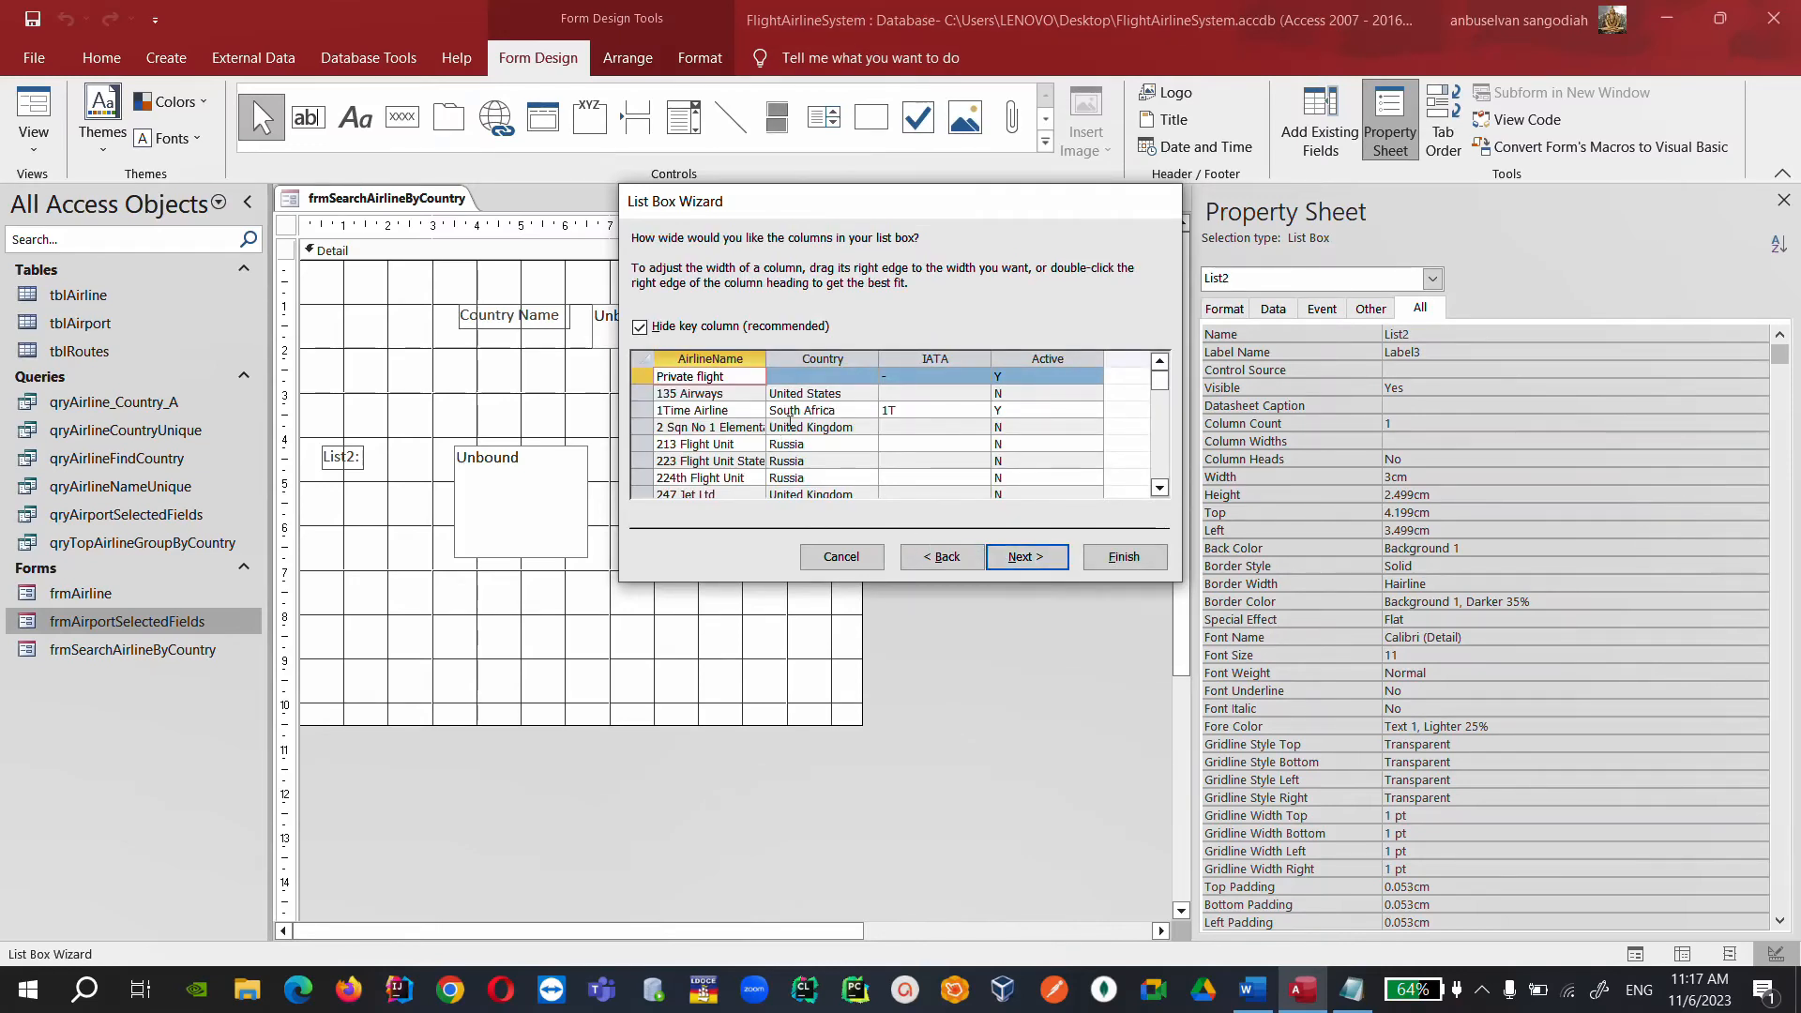
{"action": "left_click", "coordinate": [641, 327]}
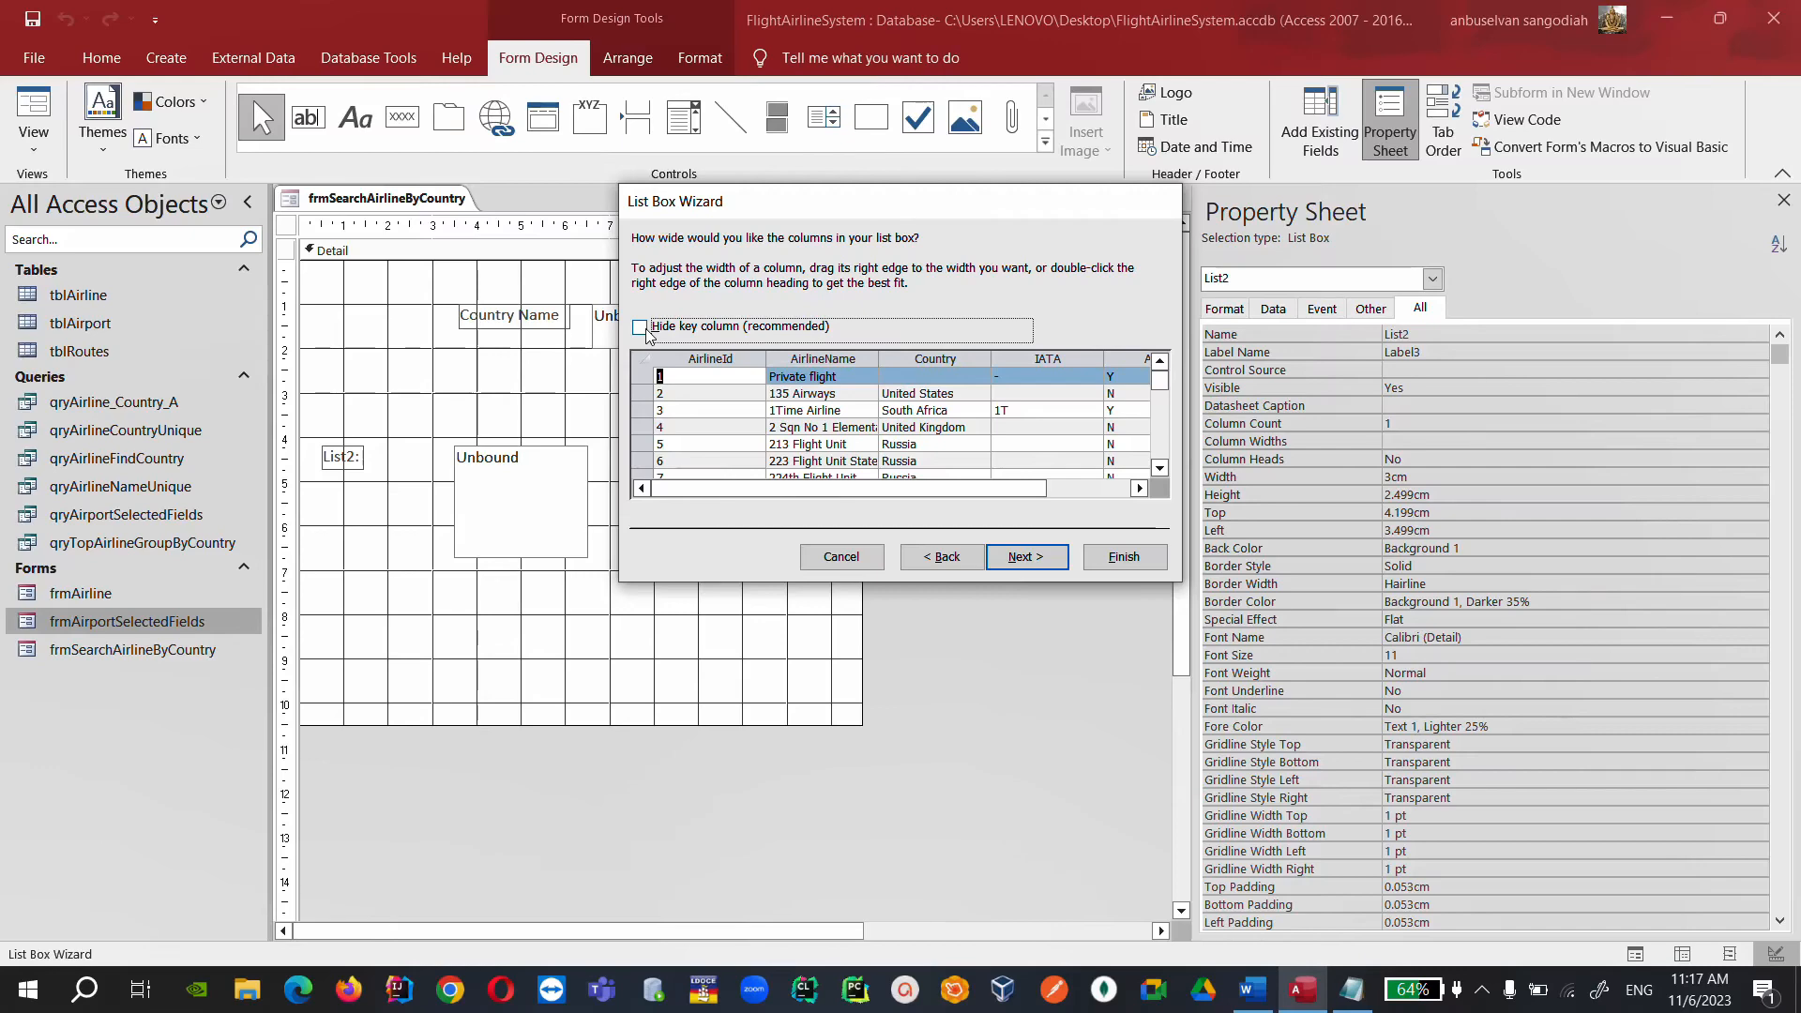
{"action": "left_click_drag", "start_coordinate": [896, 209], "coordinate": [640, 280]}
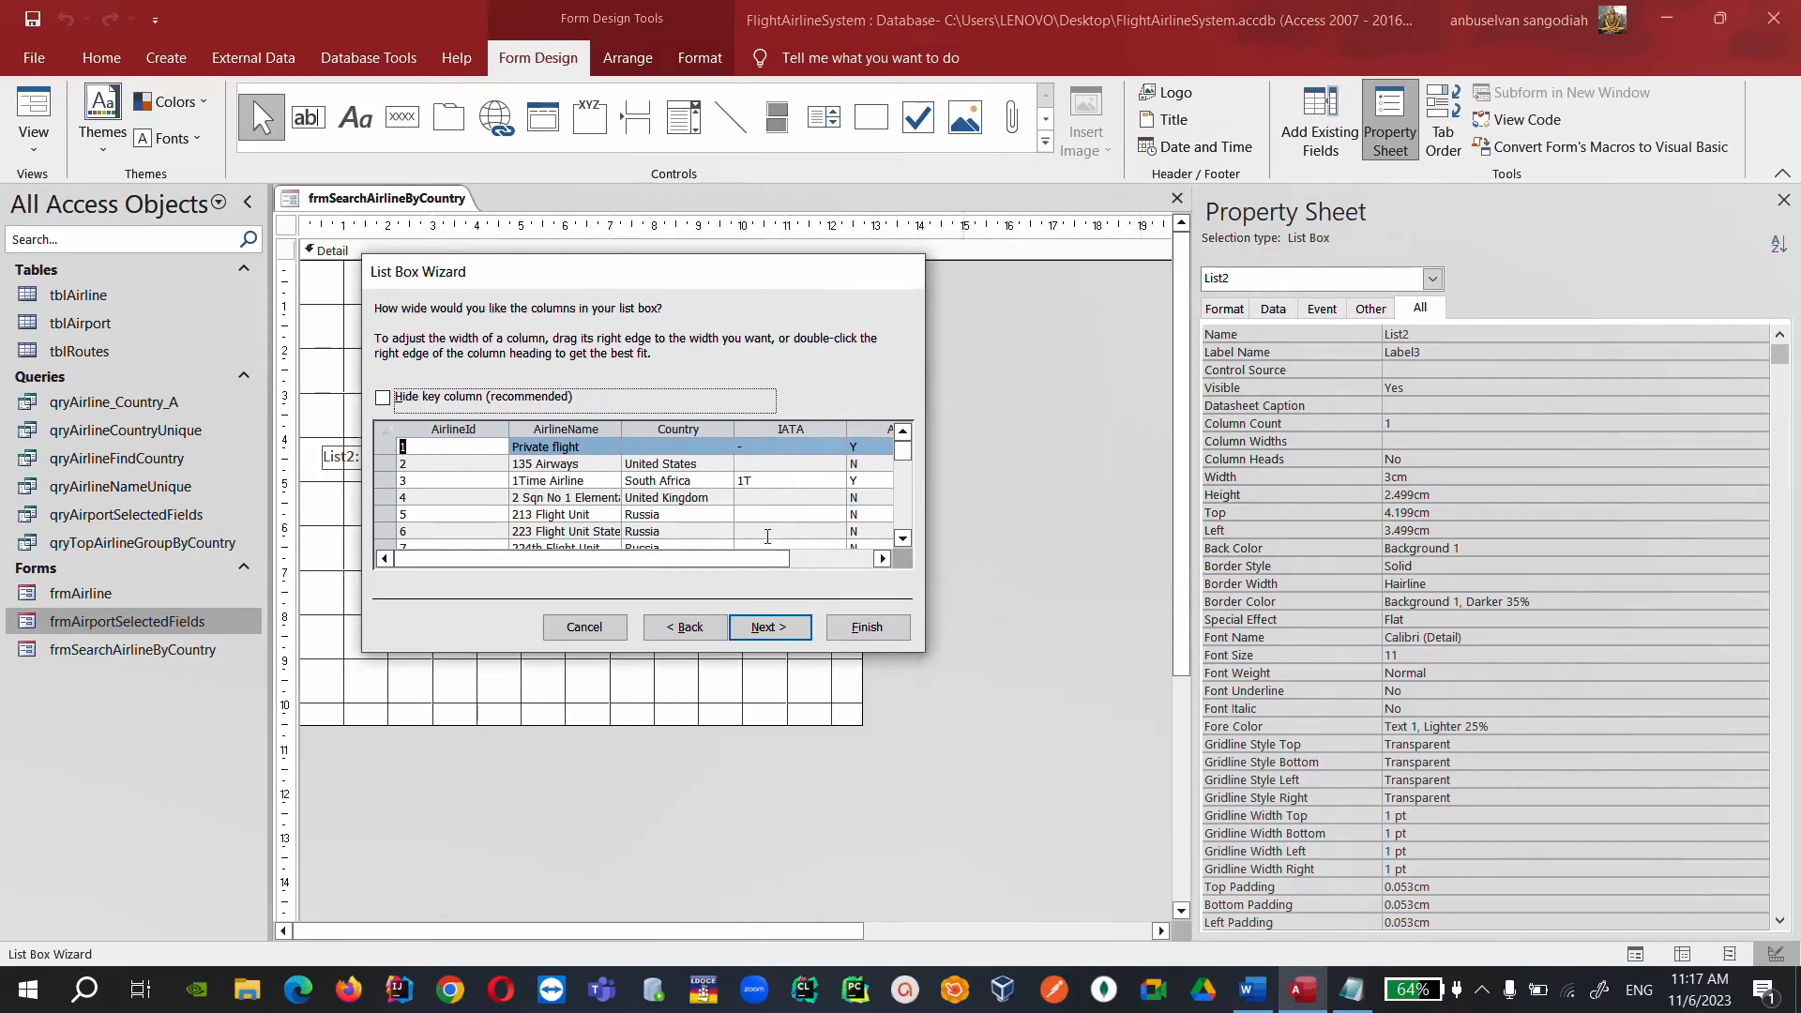
{"action": "left_click", "coordinate": [600, 630]}
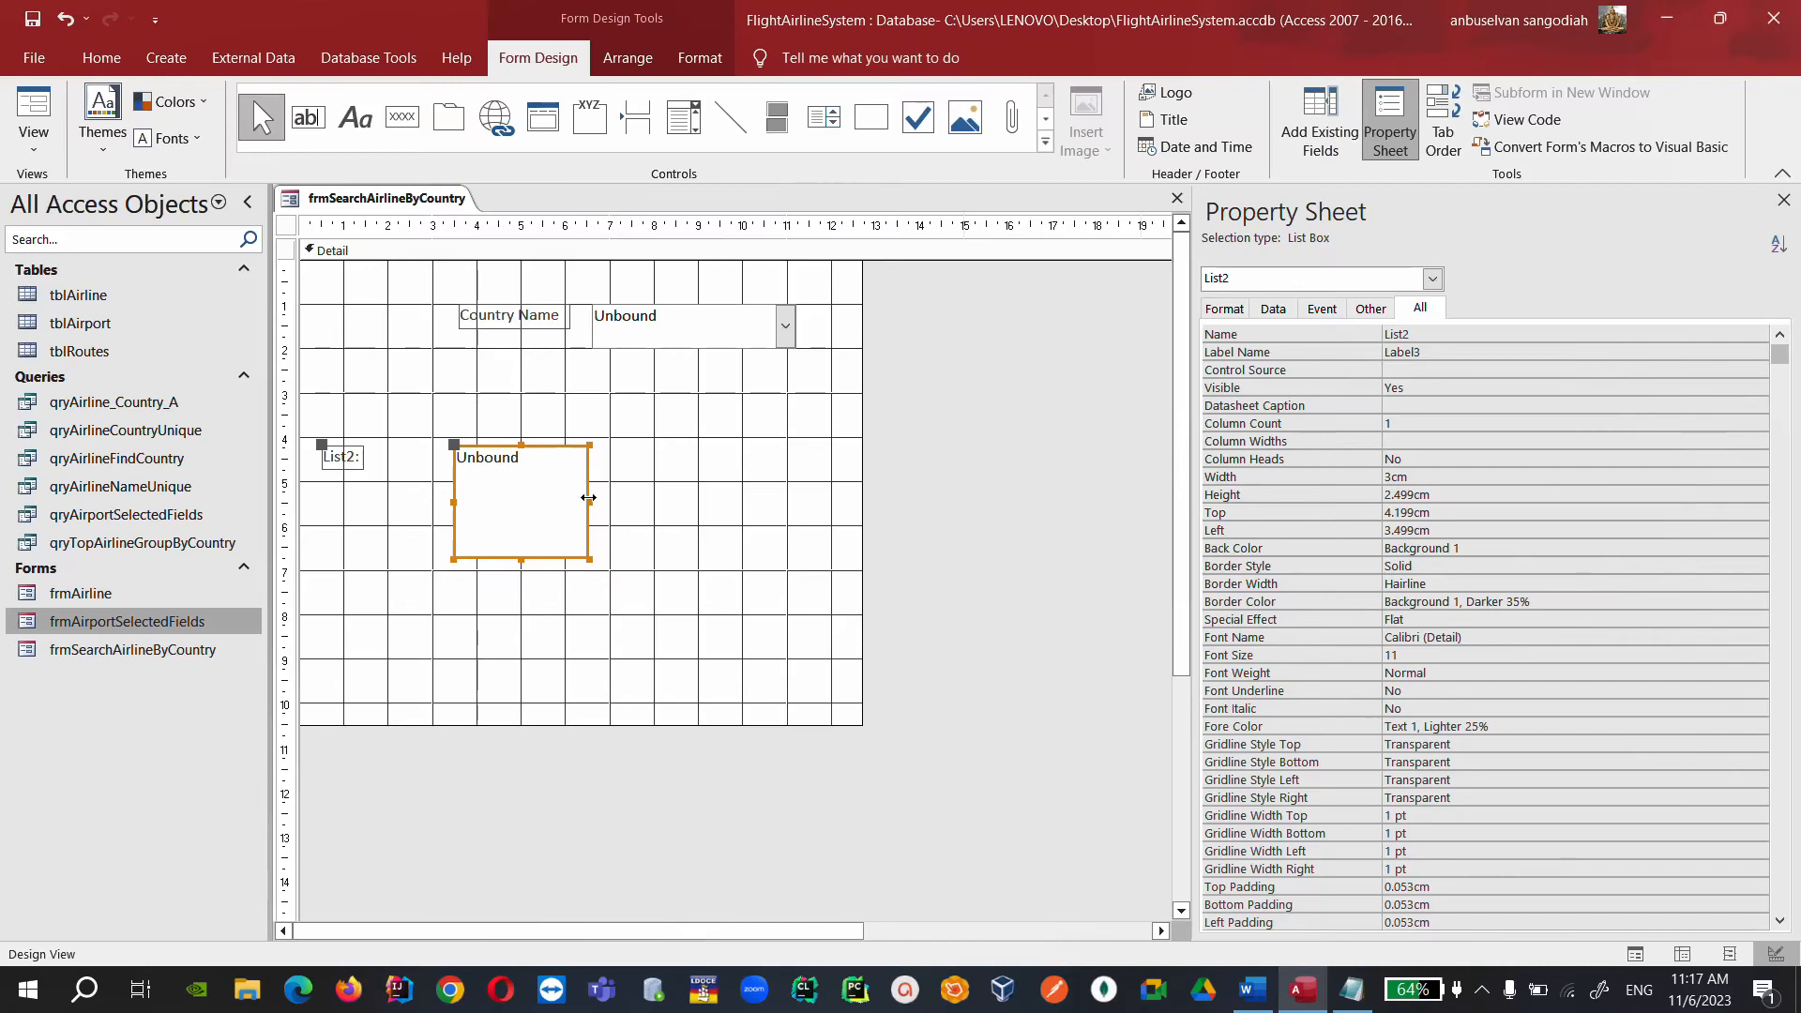
Enlarge the list box to about 9.2 cm wide and 4.1 cm high by extending its sides and lower edge.
{"action": "left_click_drag", "start_coordinate": [600, 502], "coordinate": [808, 502]}
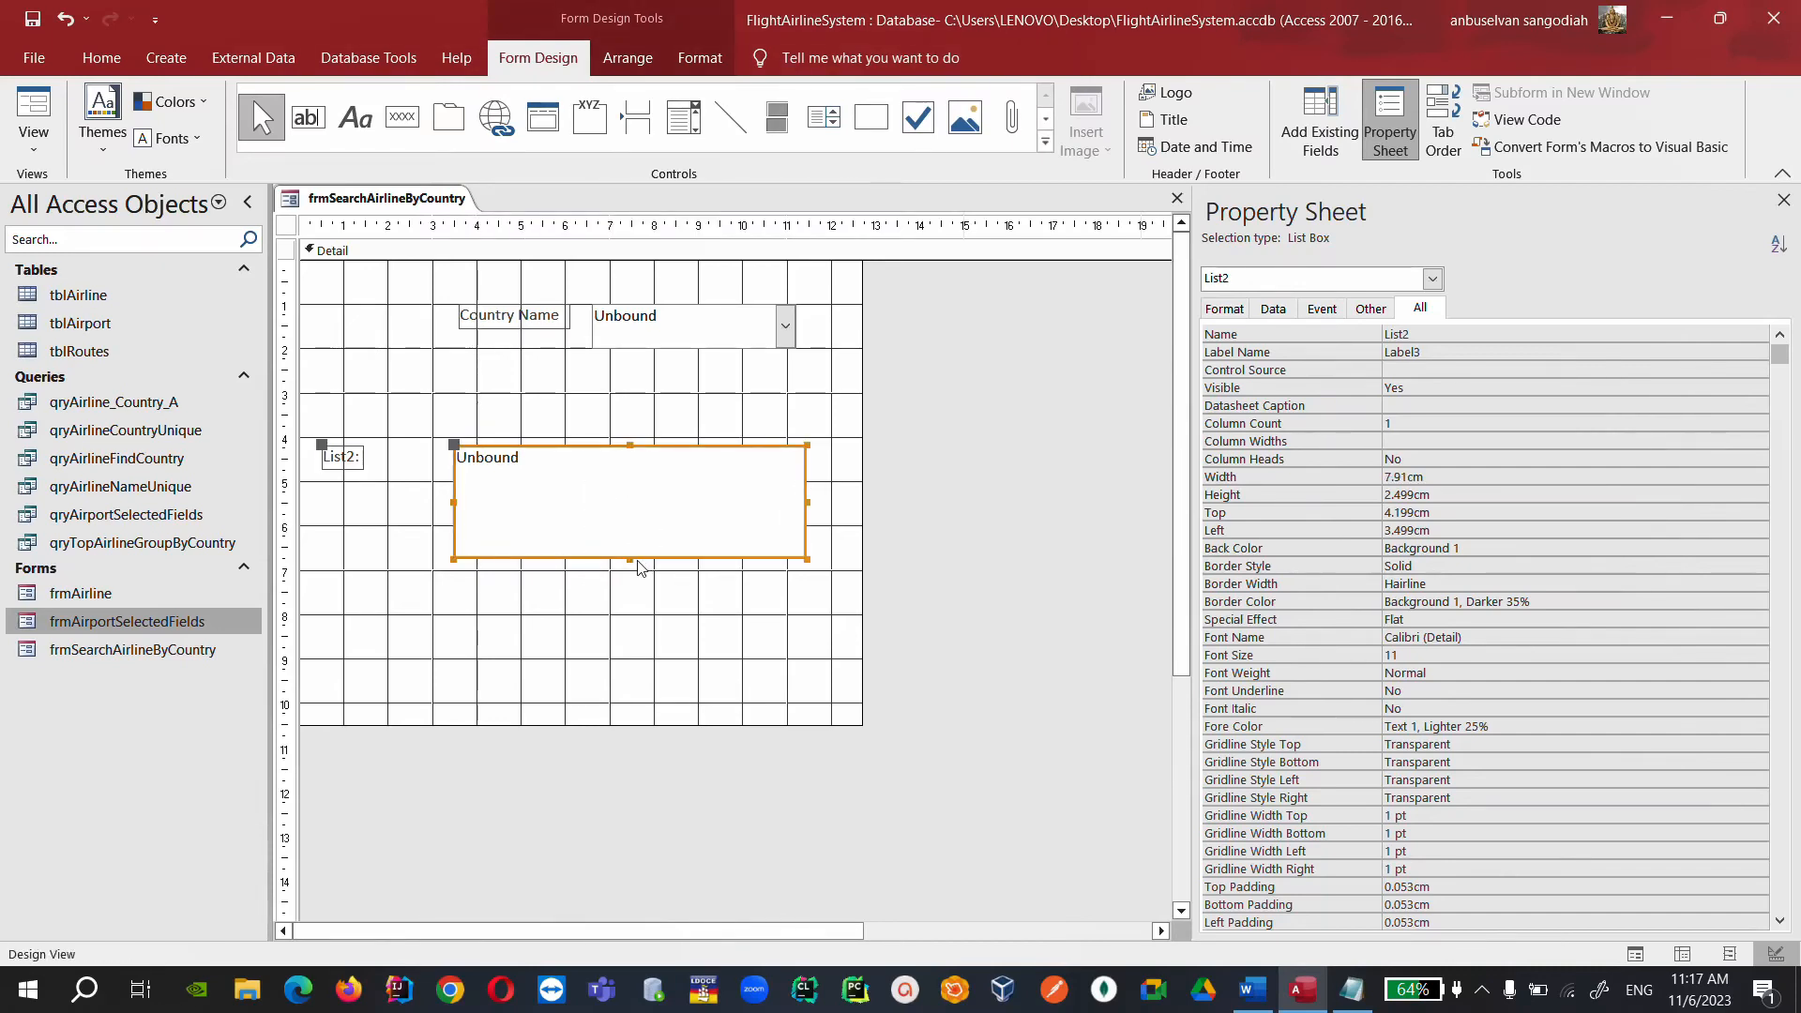
{"action": "left_click", "coordinate": [628, 558]}
{"action": "left_click_drag", "start_coordinate": [628, 558], "coordinate": [619, 628]}
{"action": "left_click_drag", "start_coordinate": [455, 536], "coordinate": [396, 537]}
Name the list box's label lblAirlineInfo and set its caption to "Airline Info".
{"action": "left_click", "coordinate": [343, 459]}
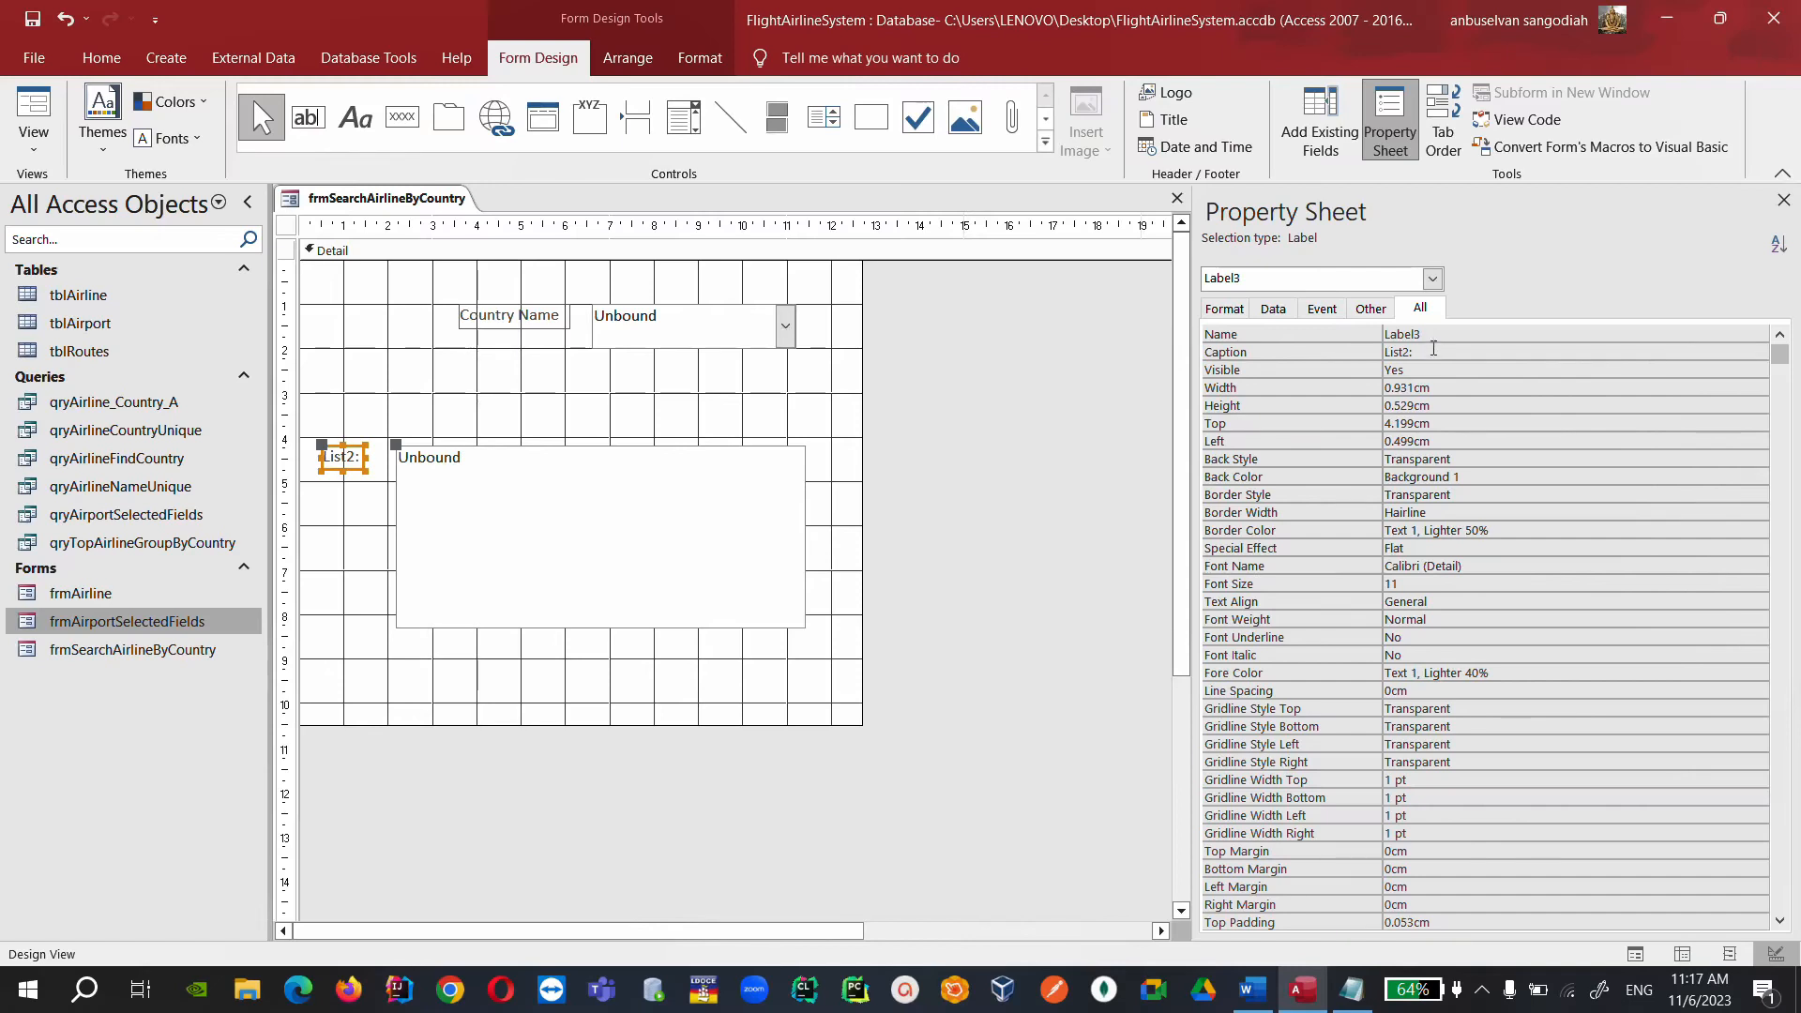
{"action": "left_click", "coordinate": [1274, 338]}
{"action": "type", "text": "lbl"}
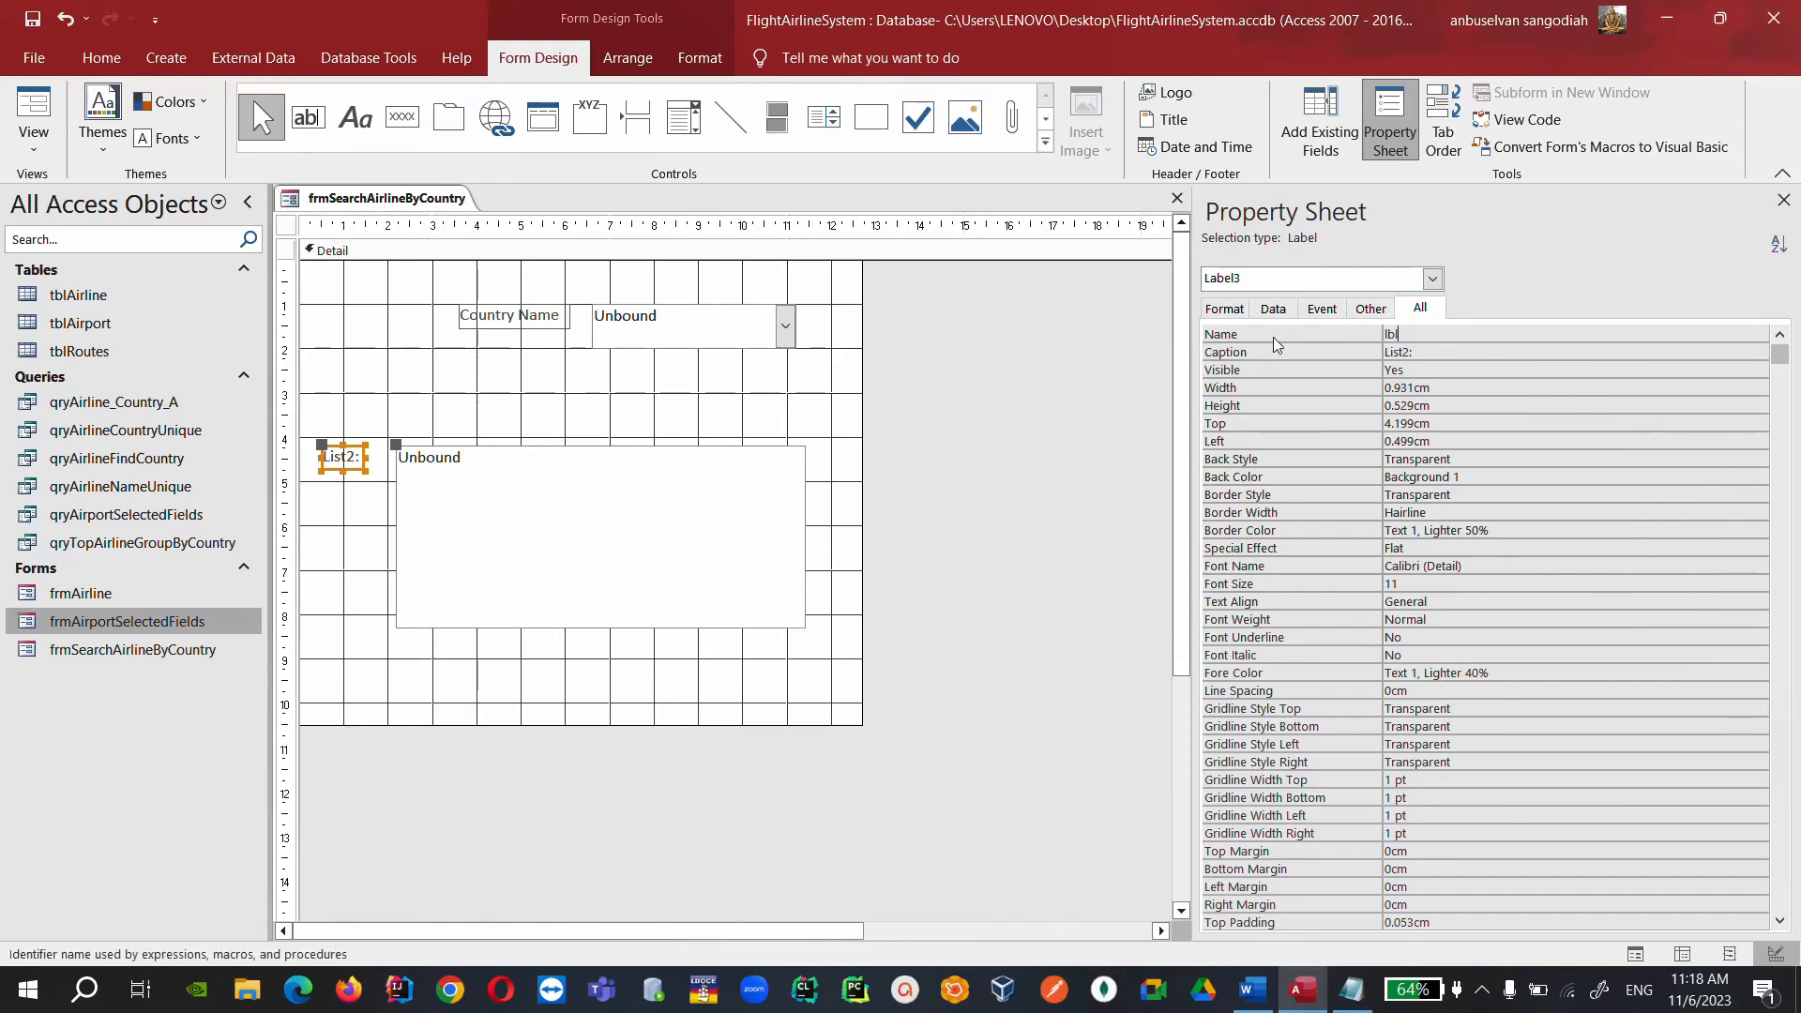
{"action": "type", "text": "AirlineInfo"}
{"action": "key", "text": "Return"}
{"action": "type", "text": "Ai"}
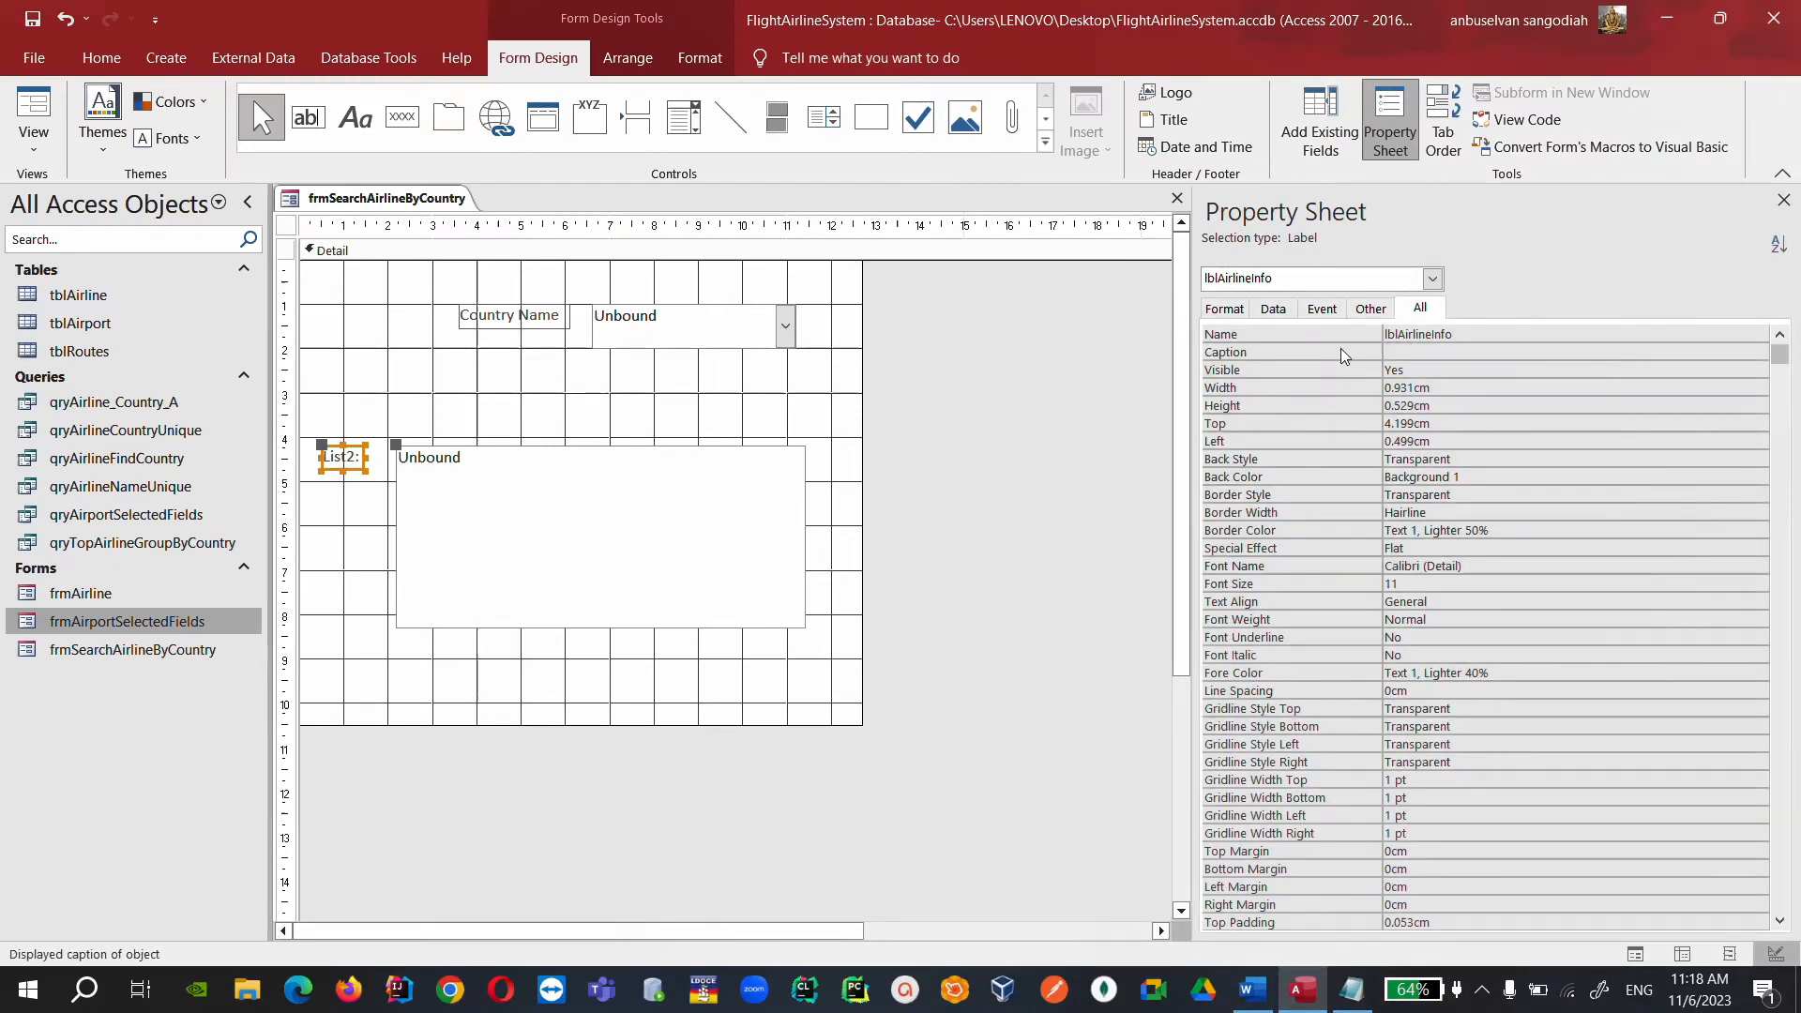
{"action": "type", "text": "ne Info"}
{"action": "left_click", "coordinate": [385, 523]}
Place the widened Airline Info label centrally above the list box and shift the list box to about 1.7 cm from the form's left edge.
{"action": "left_click", "coordinate": [349, 460]}
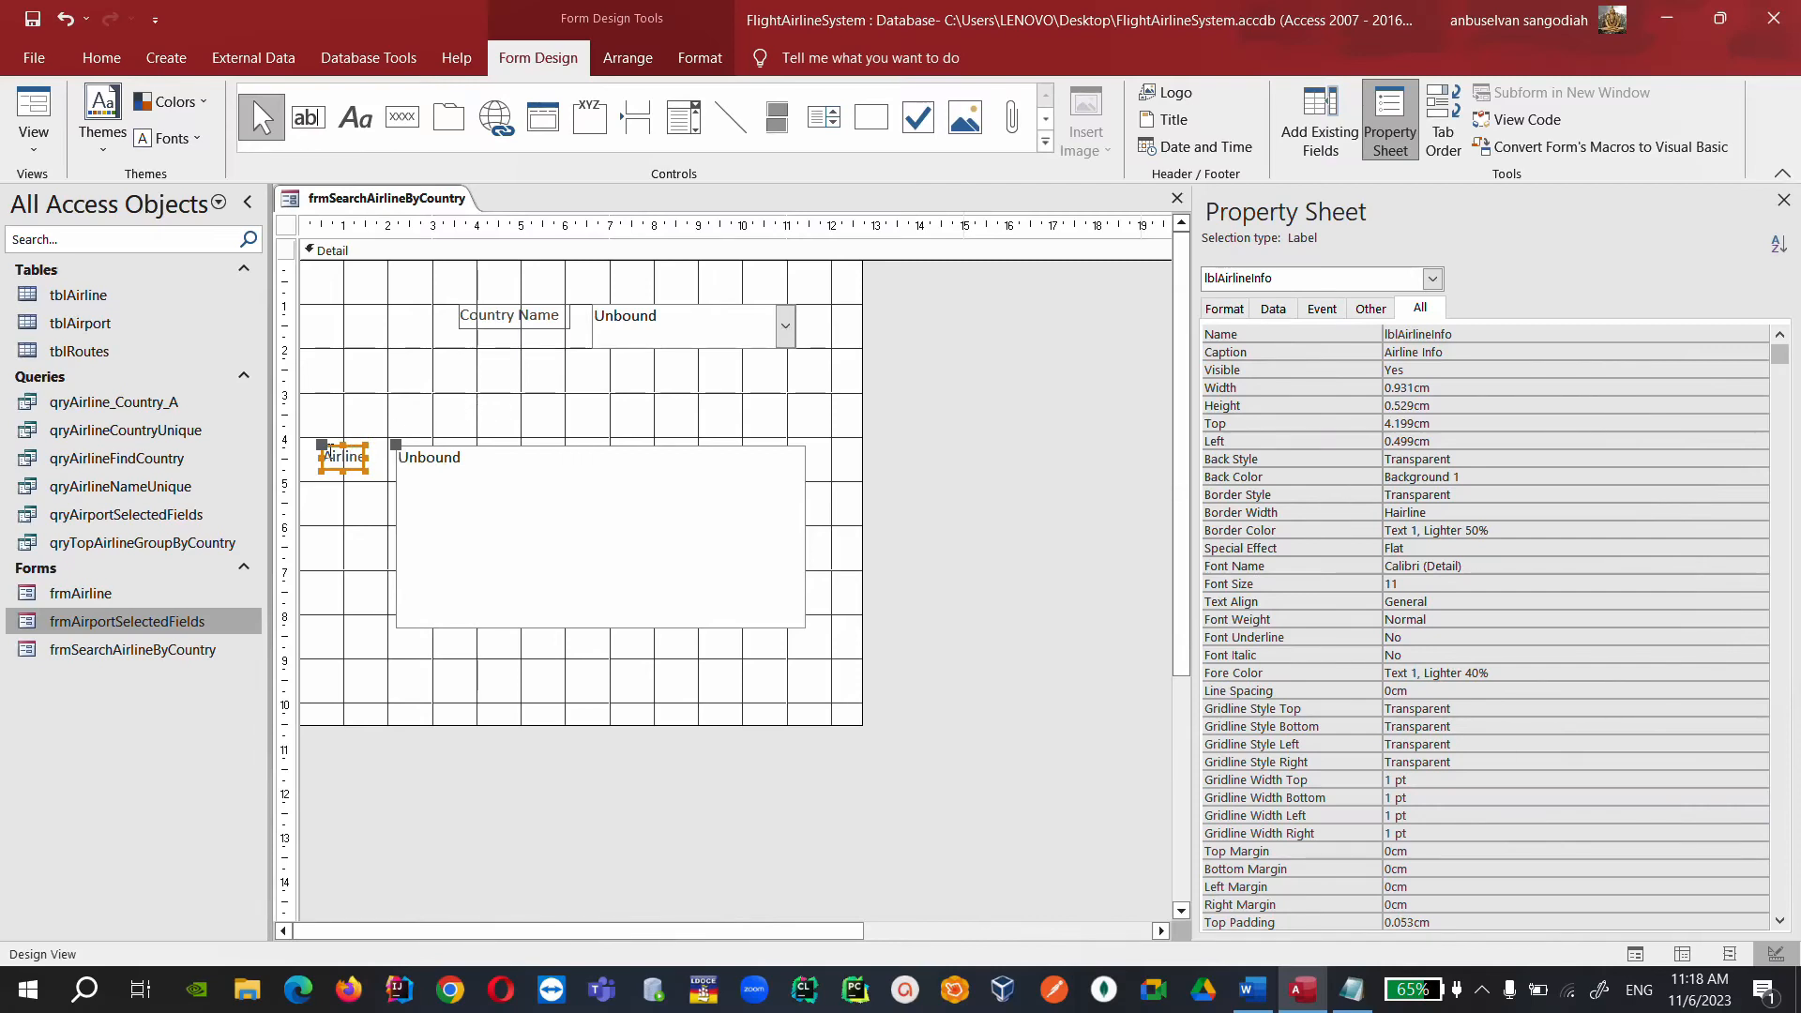
{"action": "left_click_drag", "start_coordinate": [329, 451], "coordinate": [667, 404]}
{"action": "left_click_drag", "start_coordinate": [509, 495], "coordinate": [487, 499]}
Rename the list box as lstAirline.
{"action": "left_click", "coordinate": [1407, 336]}
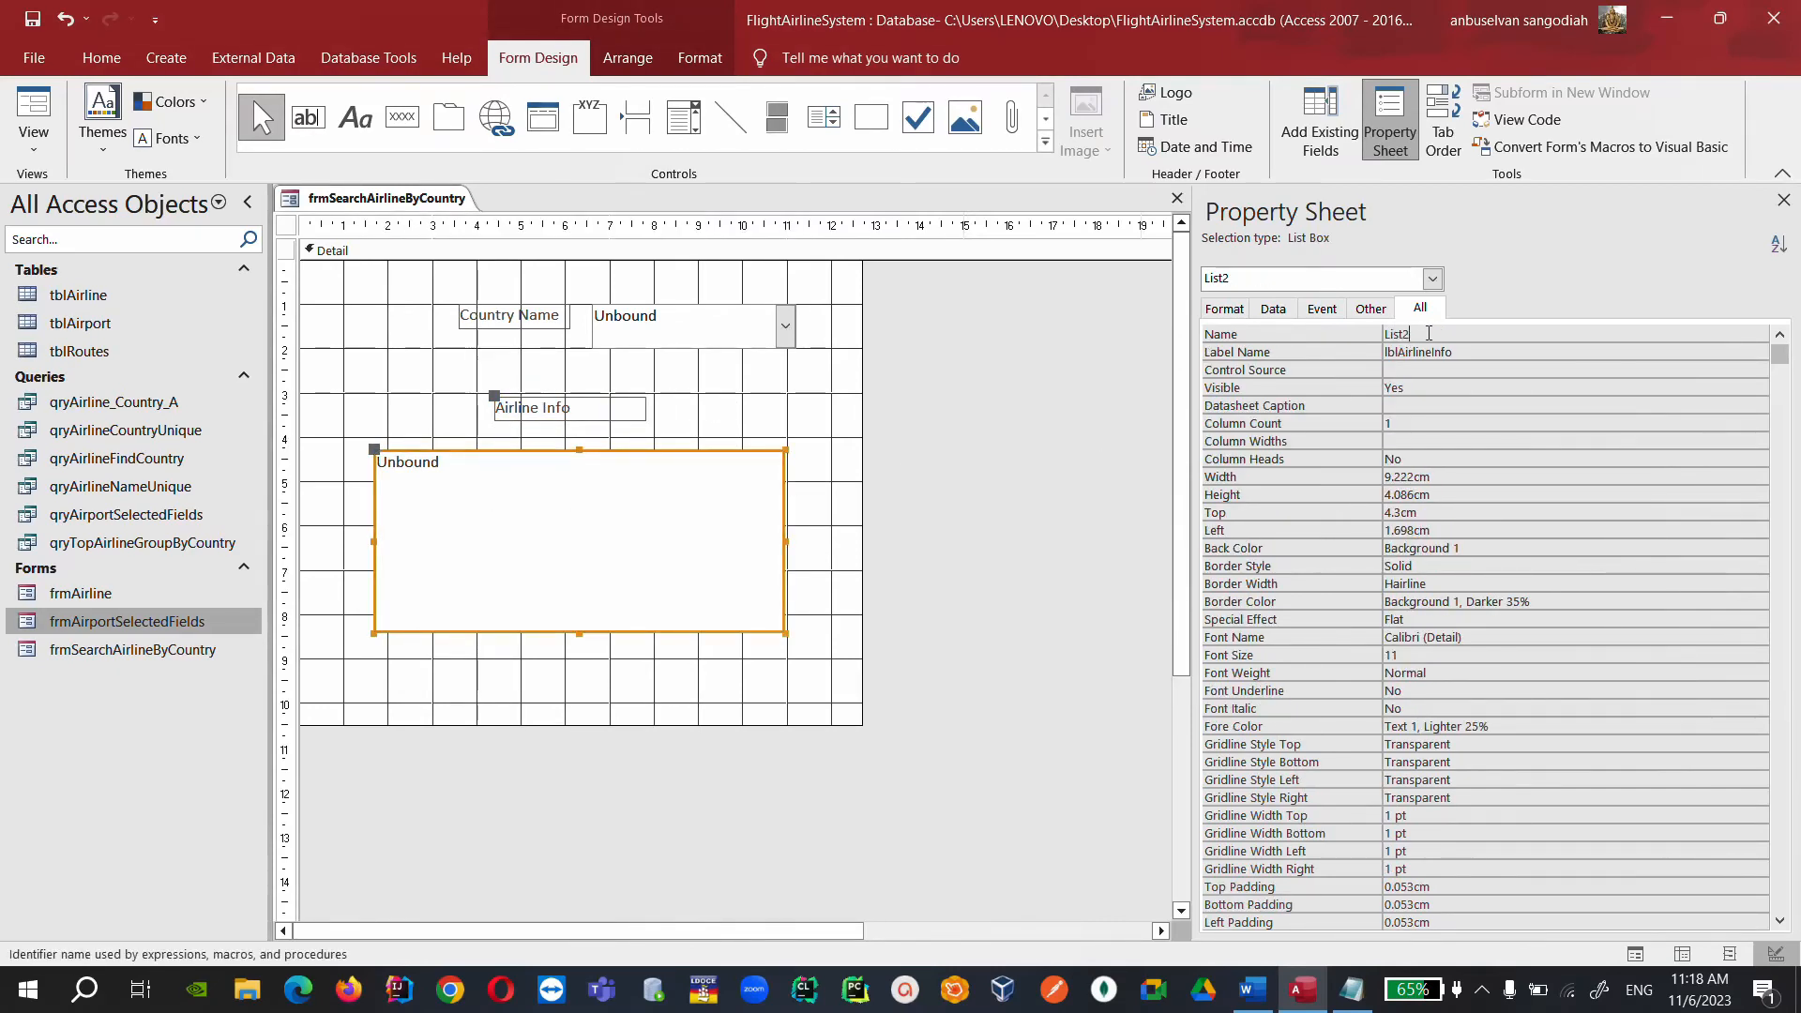
{"action": "left_click", "coordinate": [1207, 334]}
{"action": "type", "text": "lstAirline"}
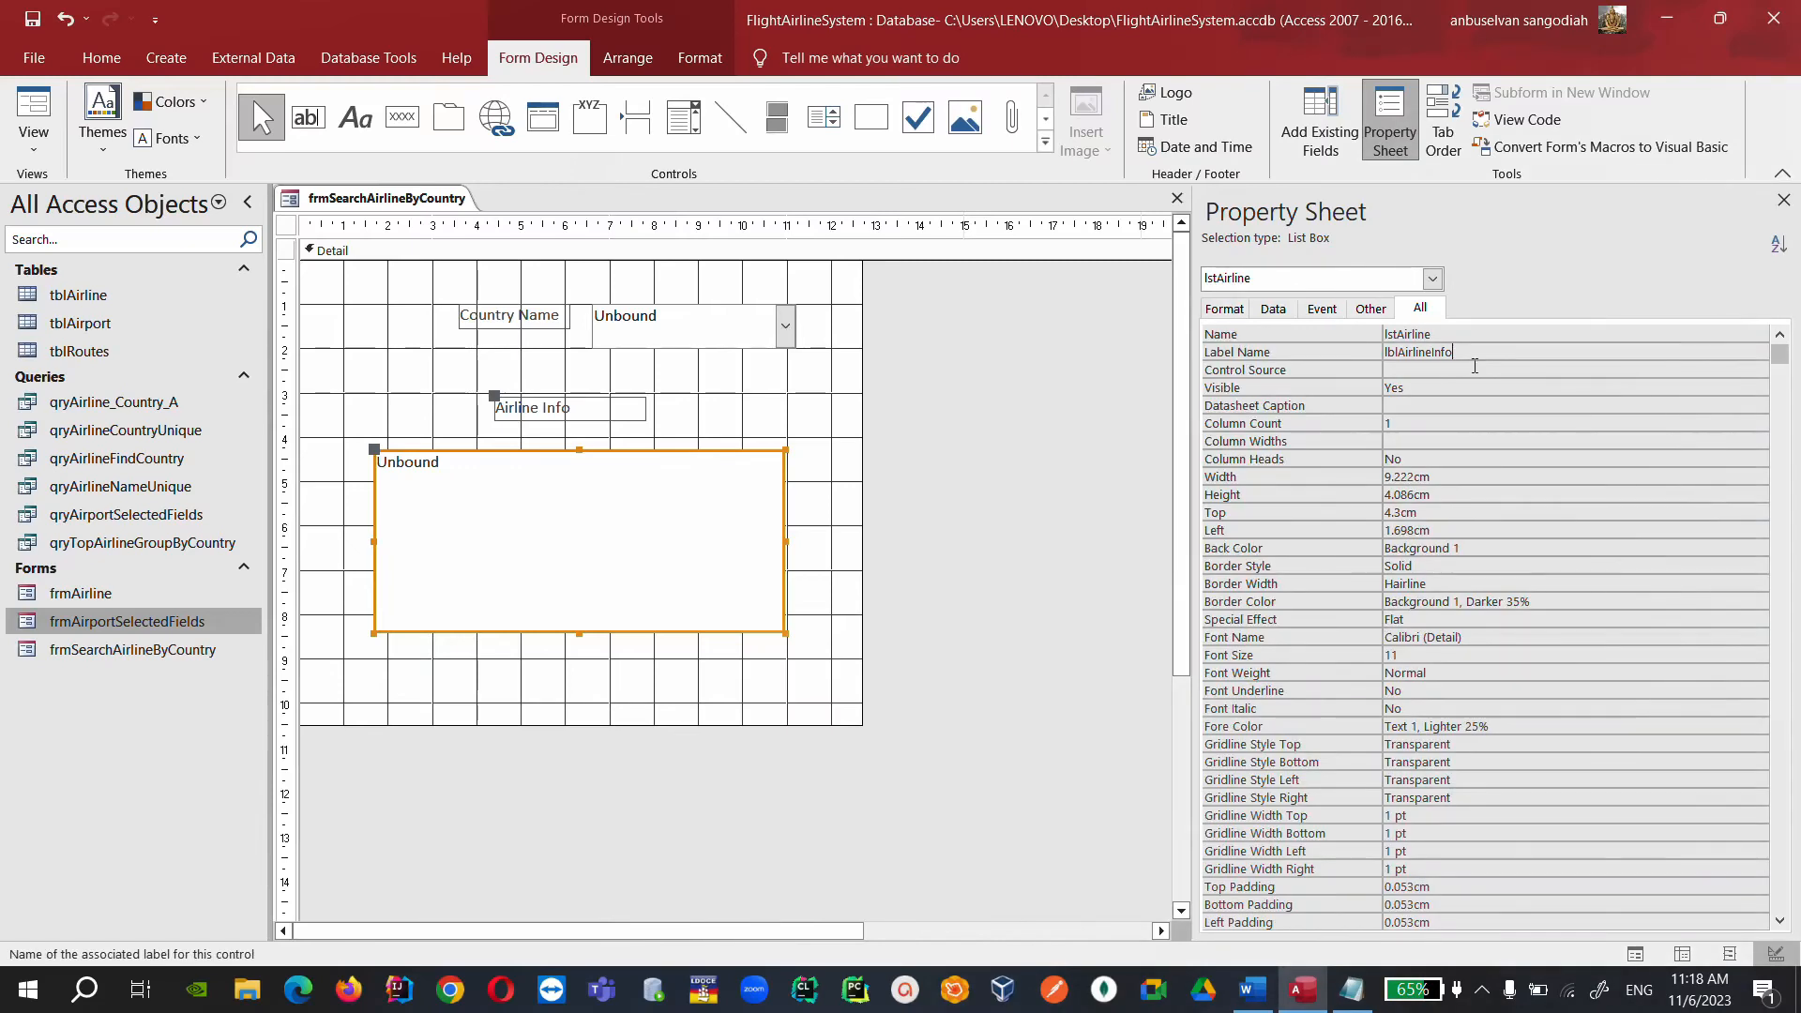
Start building a row source query for lstAirline and add the tblAirline table to it.
{"action": "left_click", "coordinate": [1320, 309]}
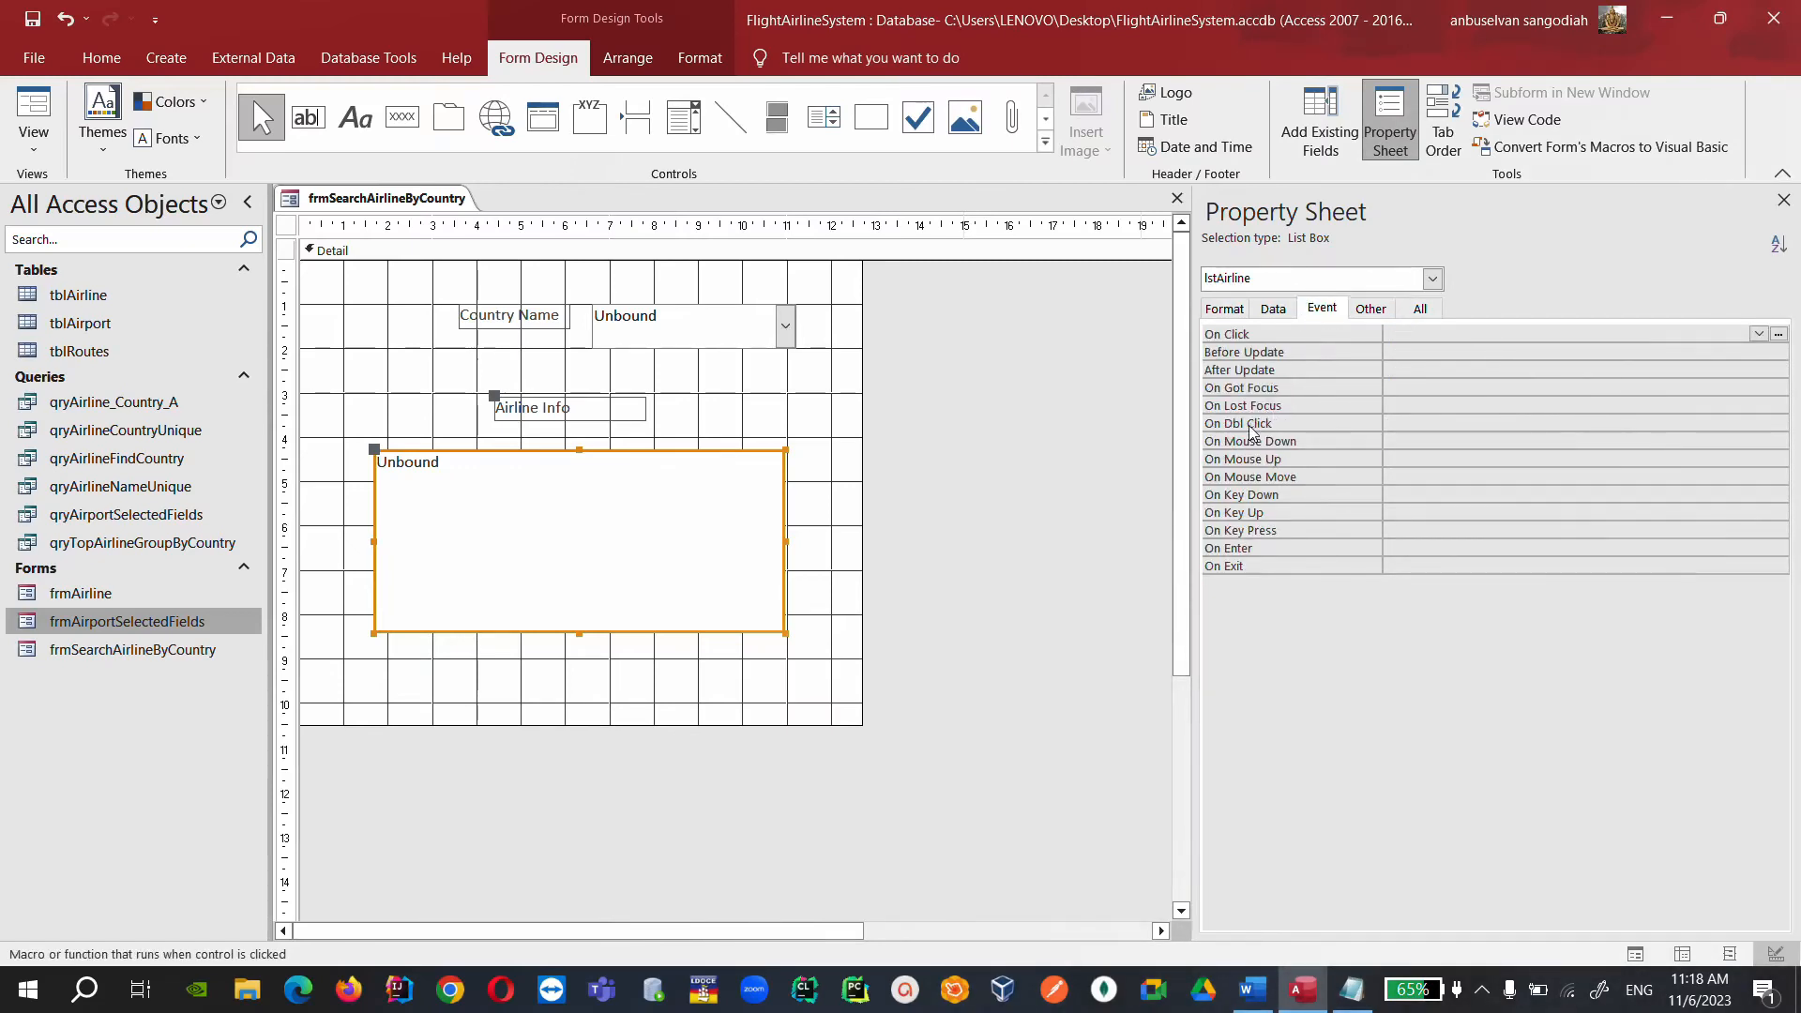
{"action": "left_click", "coordinate": [1273, 311]}
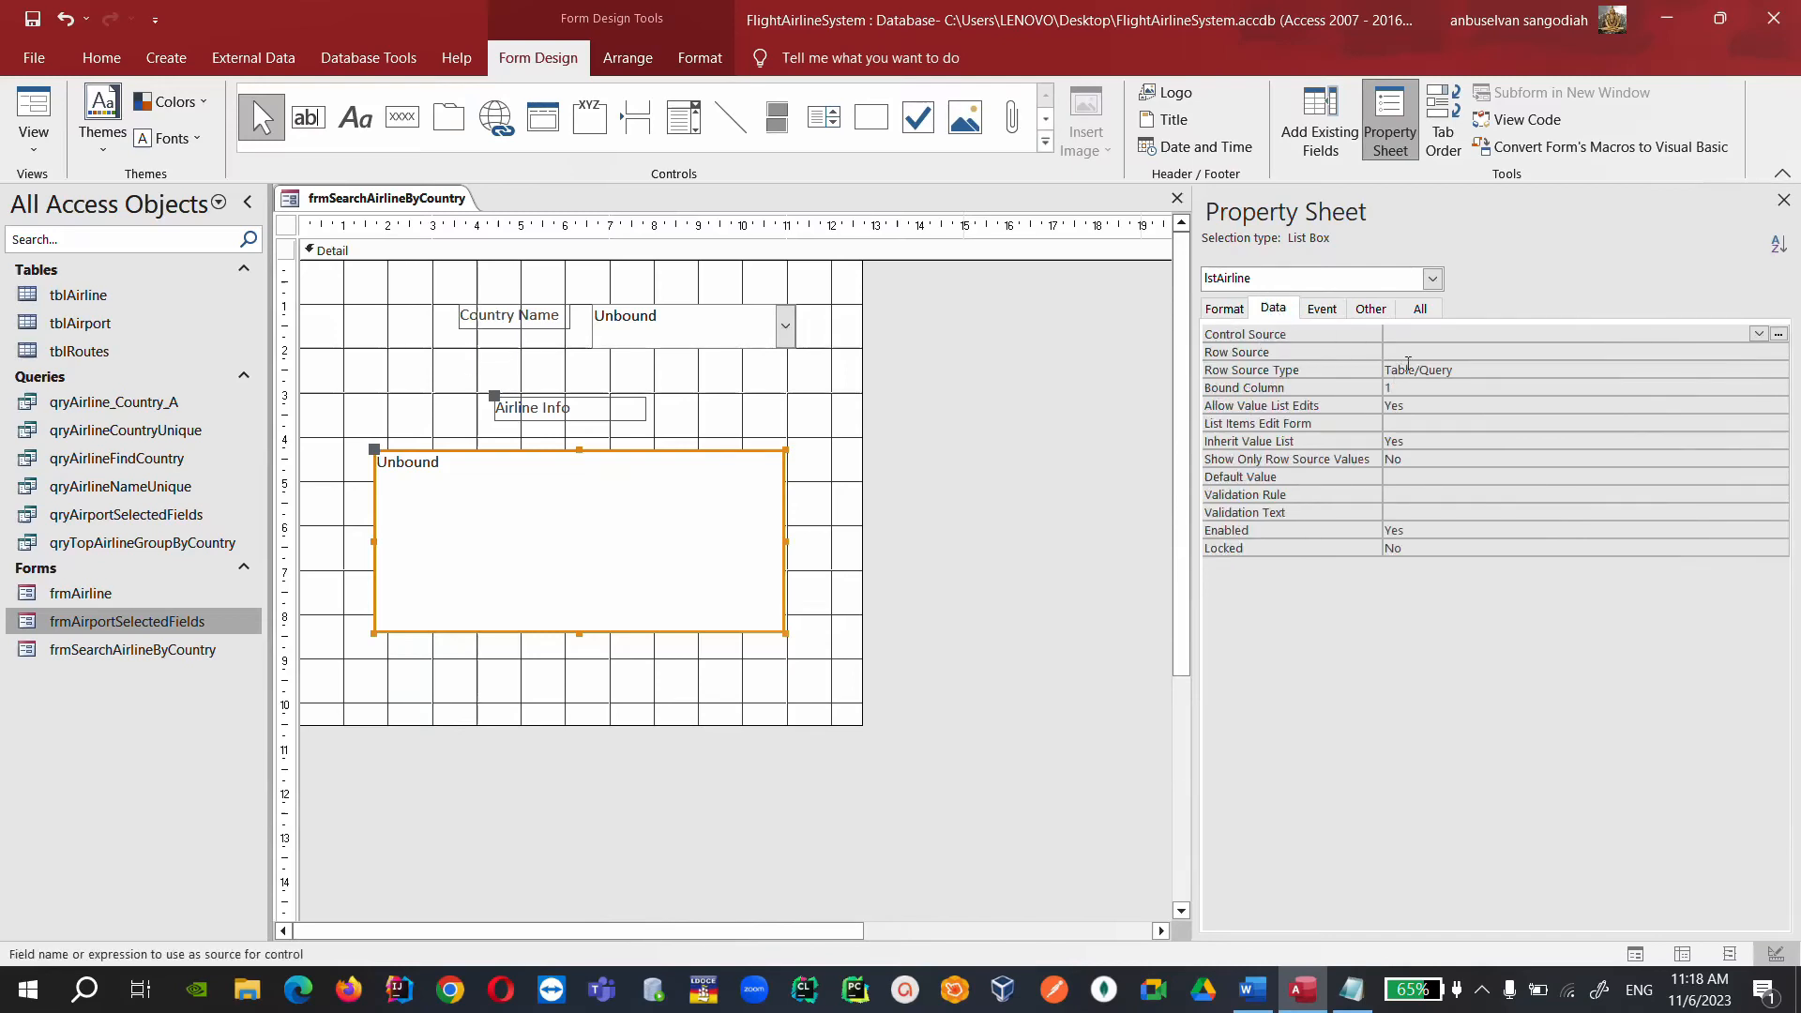
{"action": "left_click", "coordinate": [1355, 352]}
{"action": "left_click", "coordinate": [1779, 353]}
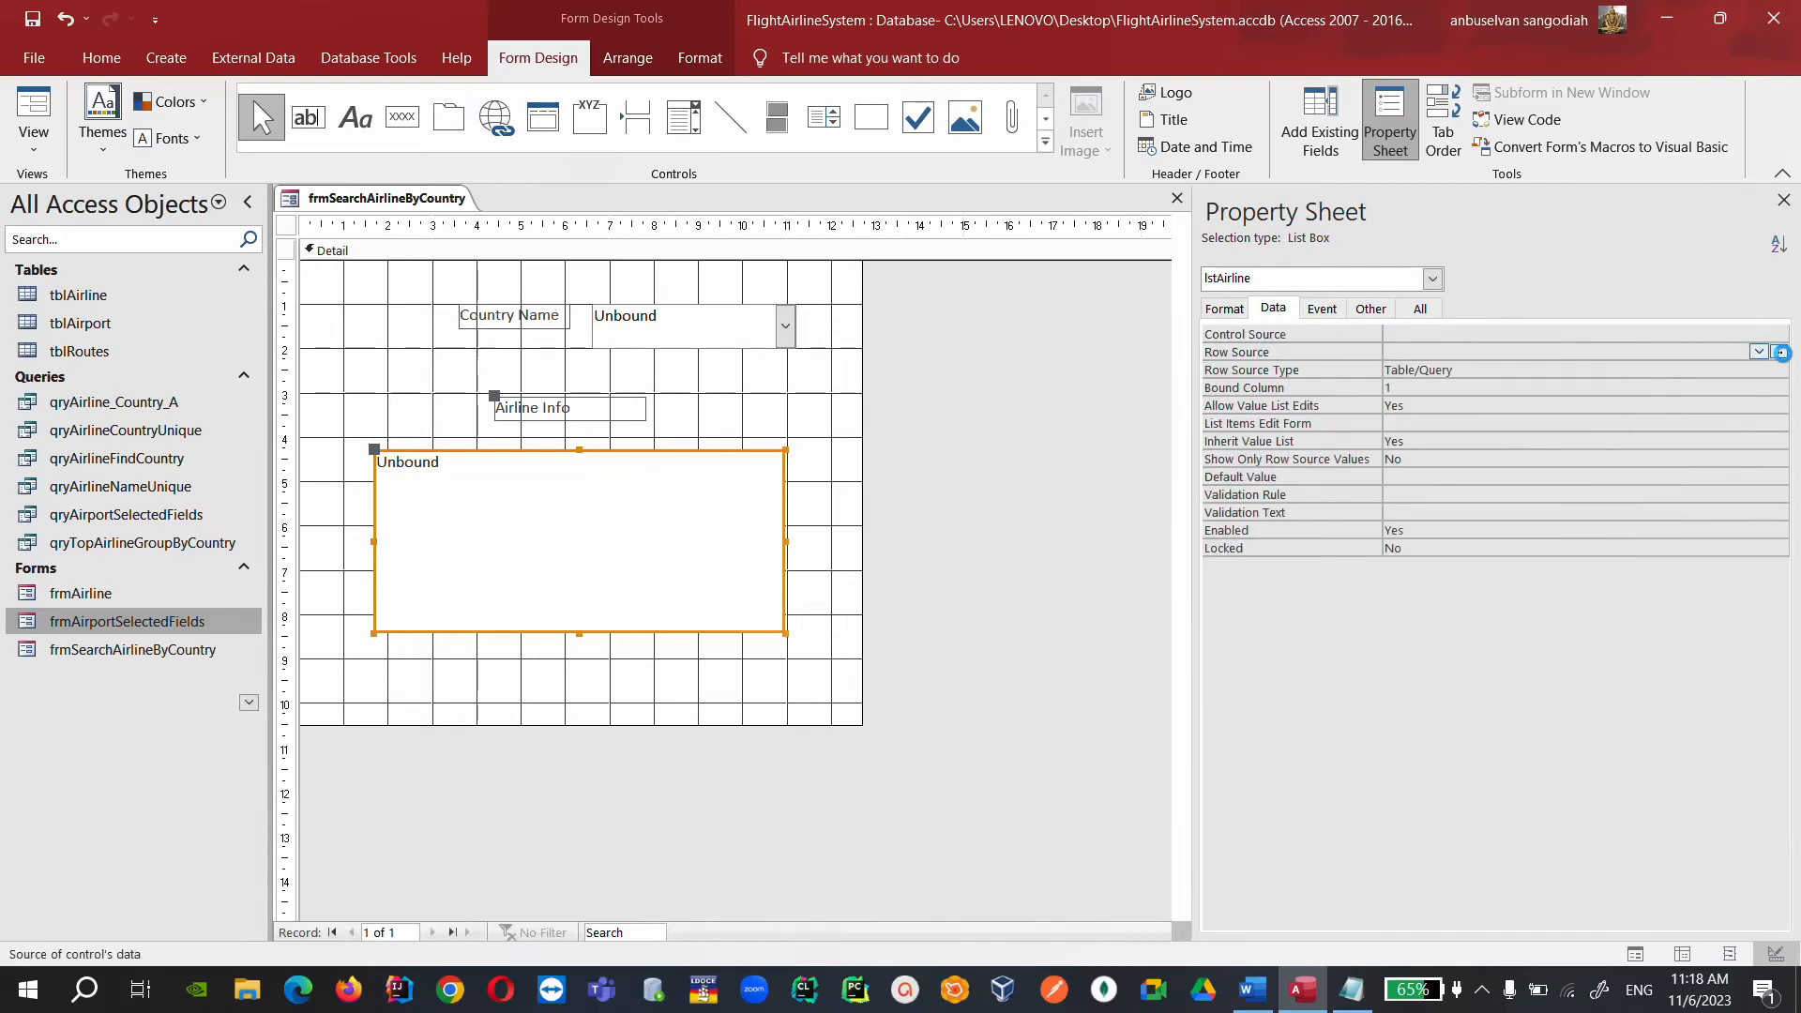
{"action": "left_click", "coordinate": [942, 937]}
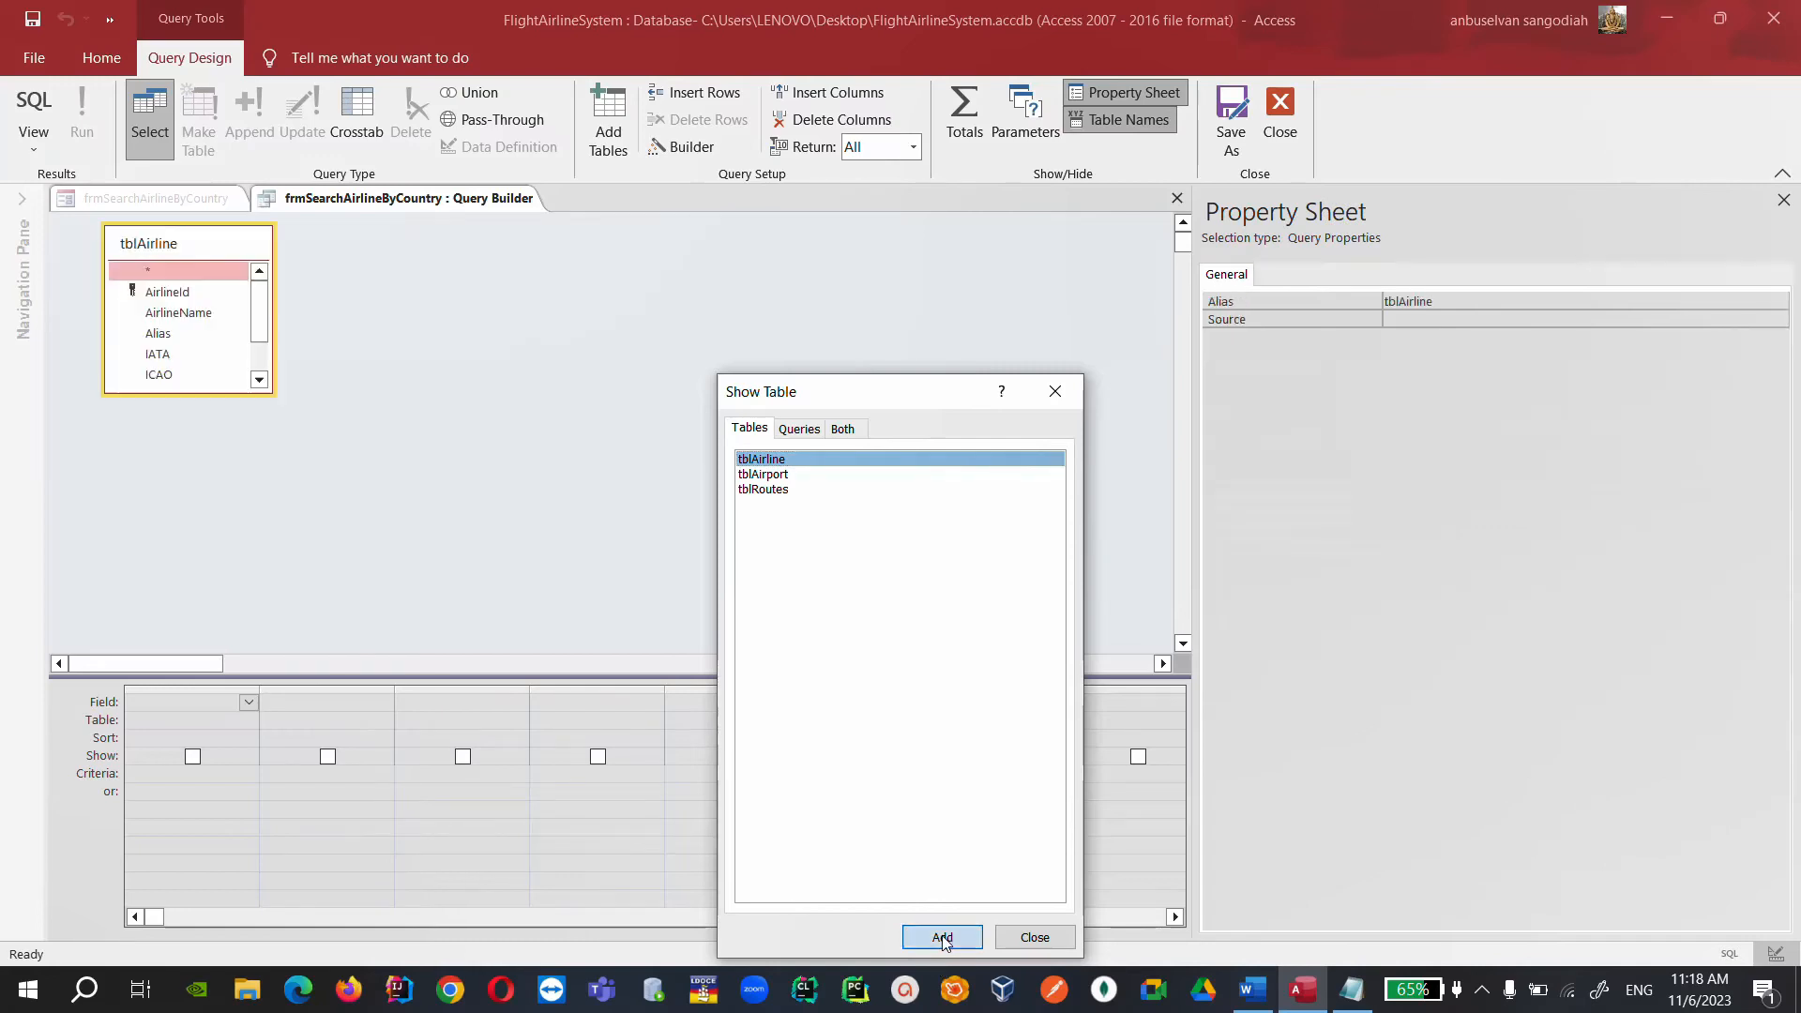
{"action": "left_click", "coordinate": [1032, 937]}
Add the AirlineId, AirlineName and Country fields to the first three columns of the query grid.
{"action": "left_click", "coordinate": [248, 703]}
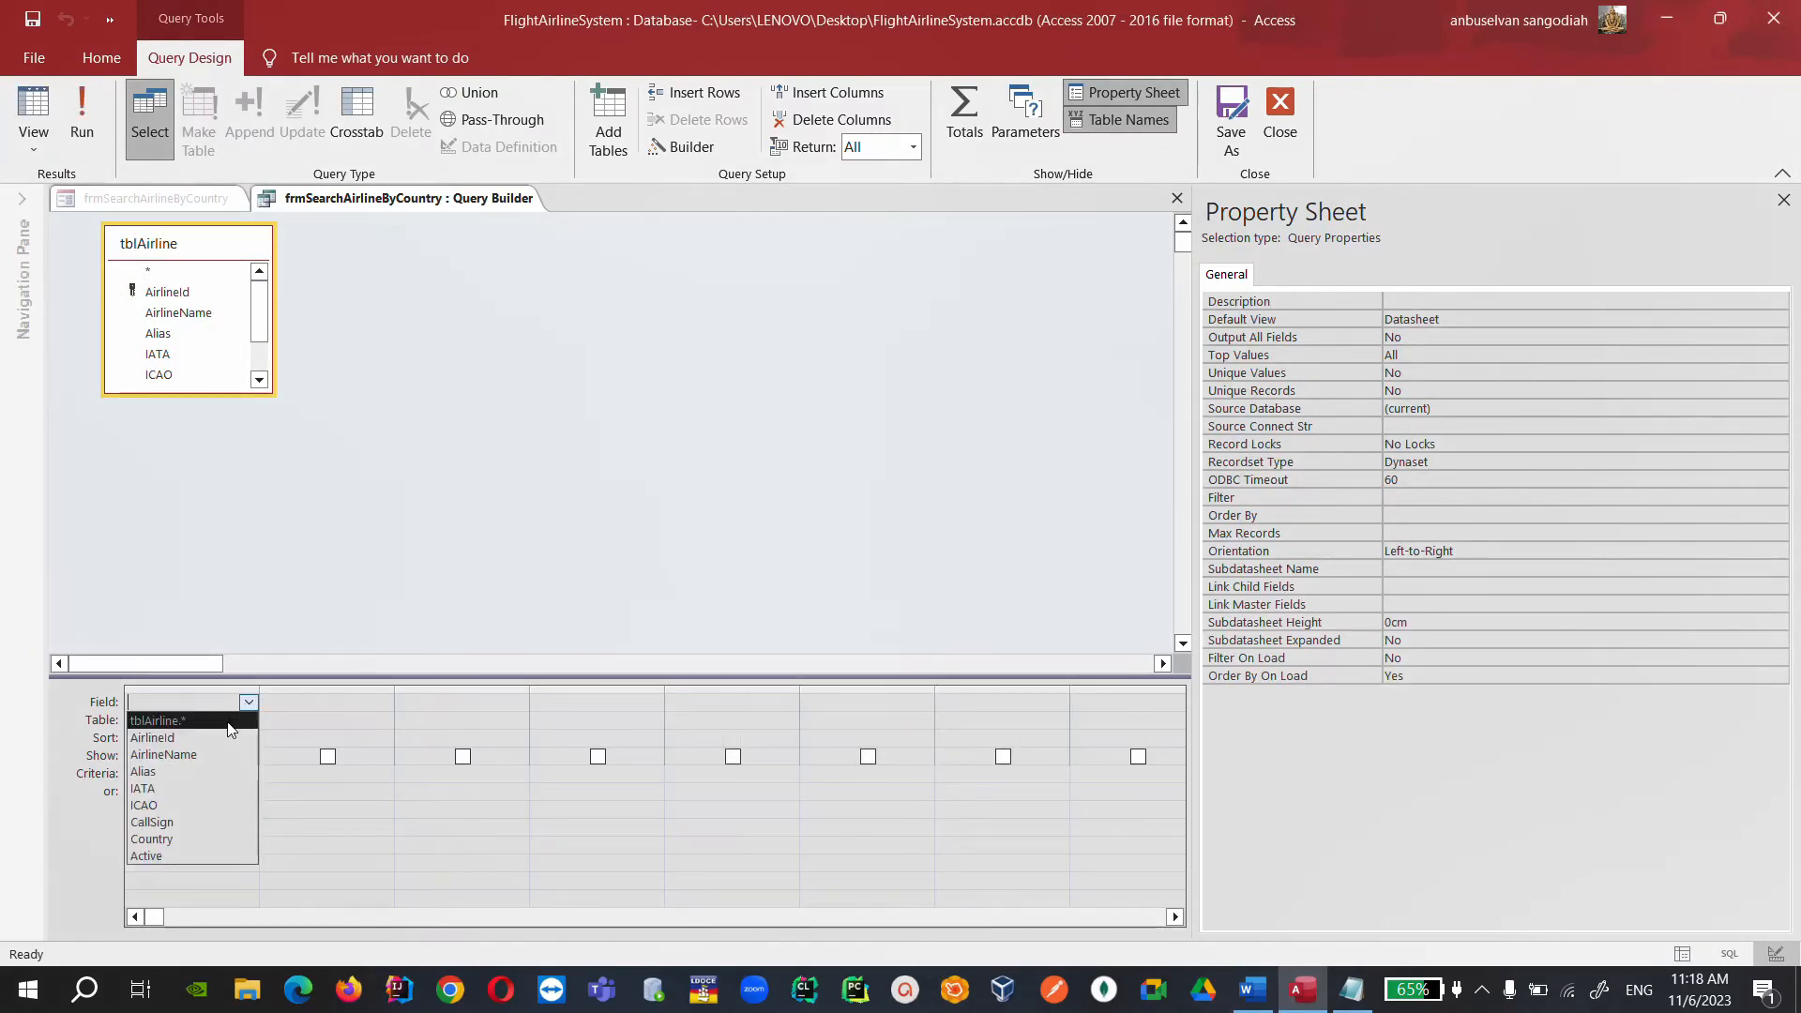
{"action": "left_click", "coordinate": [217, 735]}
{"action": "left_click", "coordinate": [379, 704]}
{"action": "left_click", "coordinate": [382, 704]}
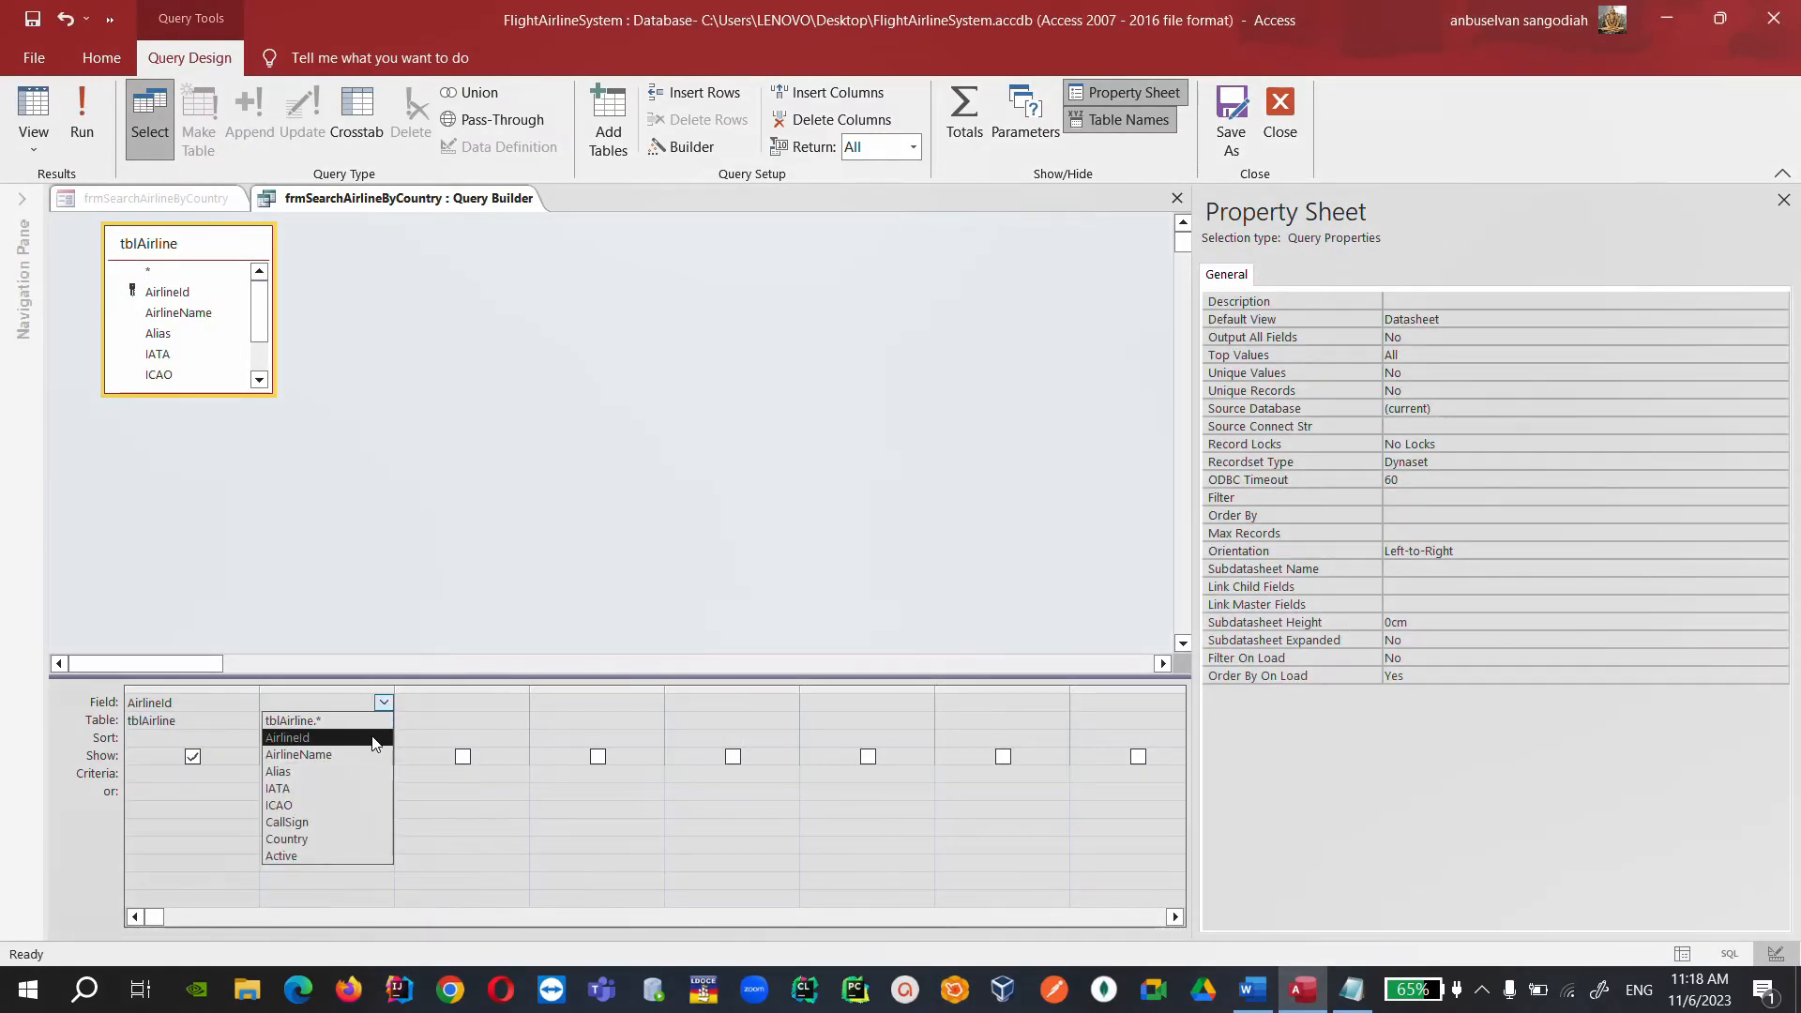
{"action": "left_click", "coordinate": [300, 754]}
{"action": "left_click", "coordinate": [519, 703]}
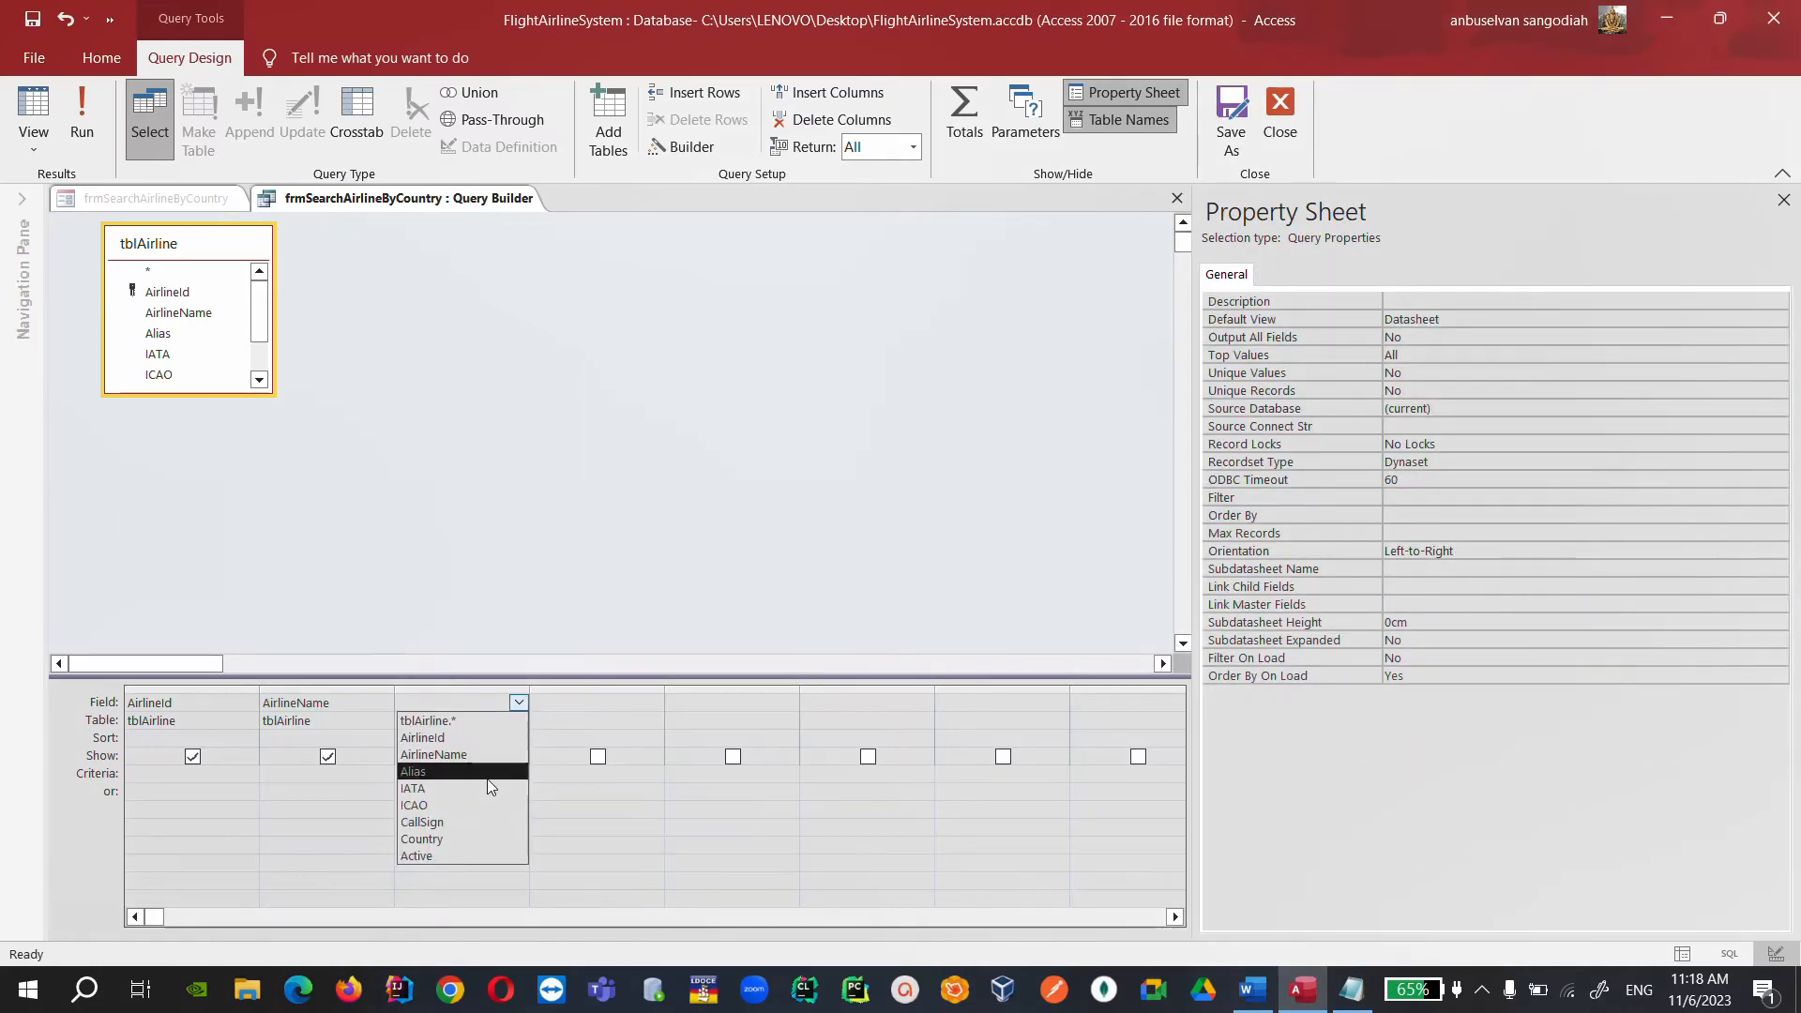
{"action": "left_click", "coordinate": [422, 838]}
Add the Active and IATA fields to the query, then close it and save it as the list box's row source.
{"action": "left_click", "coordinate": [613, 709]}
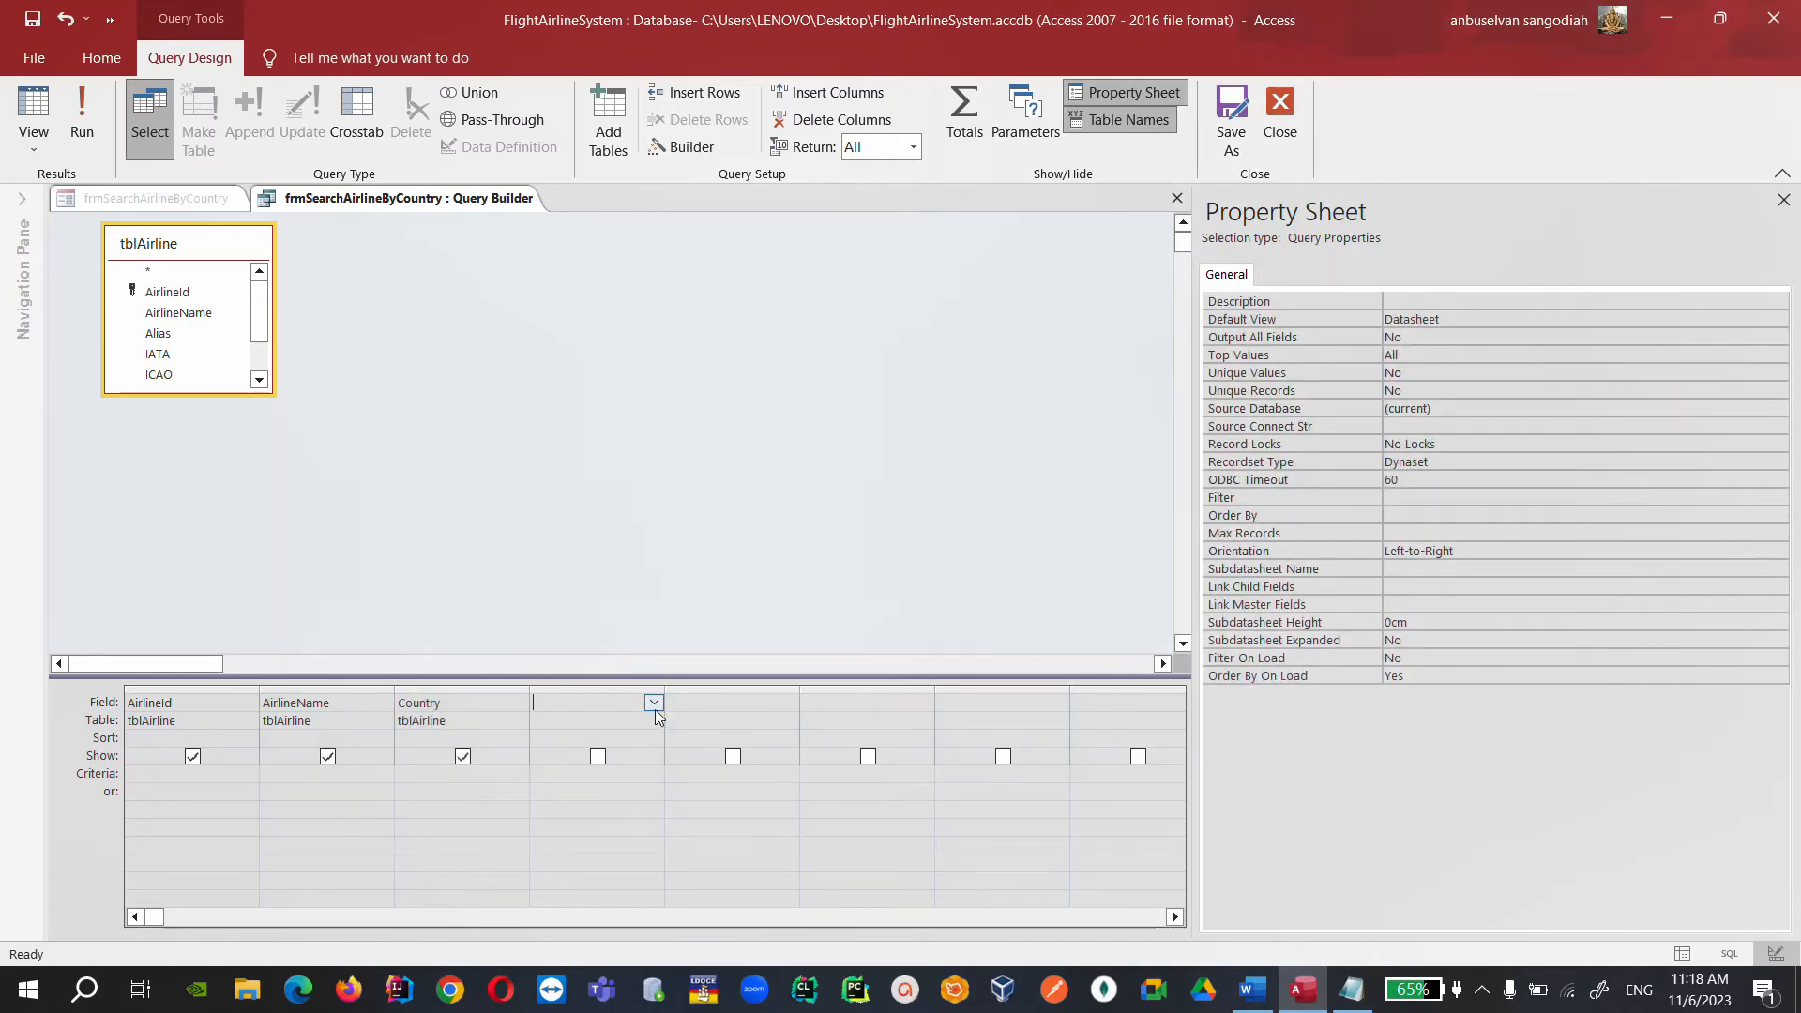
{"action": "left_click", "coordinate": [654, 706]}
{"action": "left_click", "coordinate": [577, 870]}
{"action": "left_click", "coordinate": [591, 703]}
{"action": "left_click", "coordinate": [654, 703]}
{"action": "left_click", "coordinate": [563, 857]}
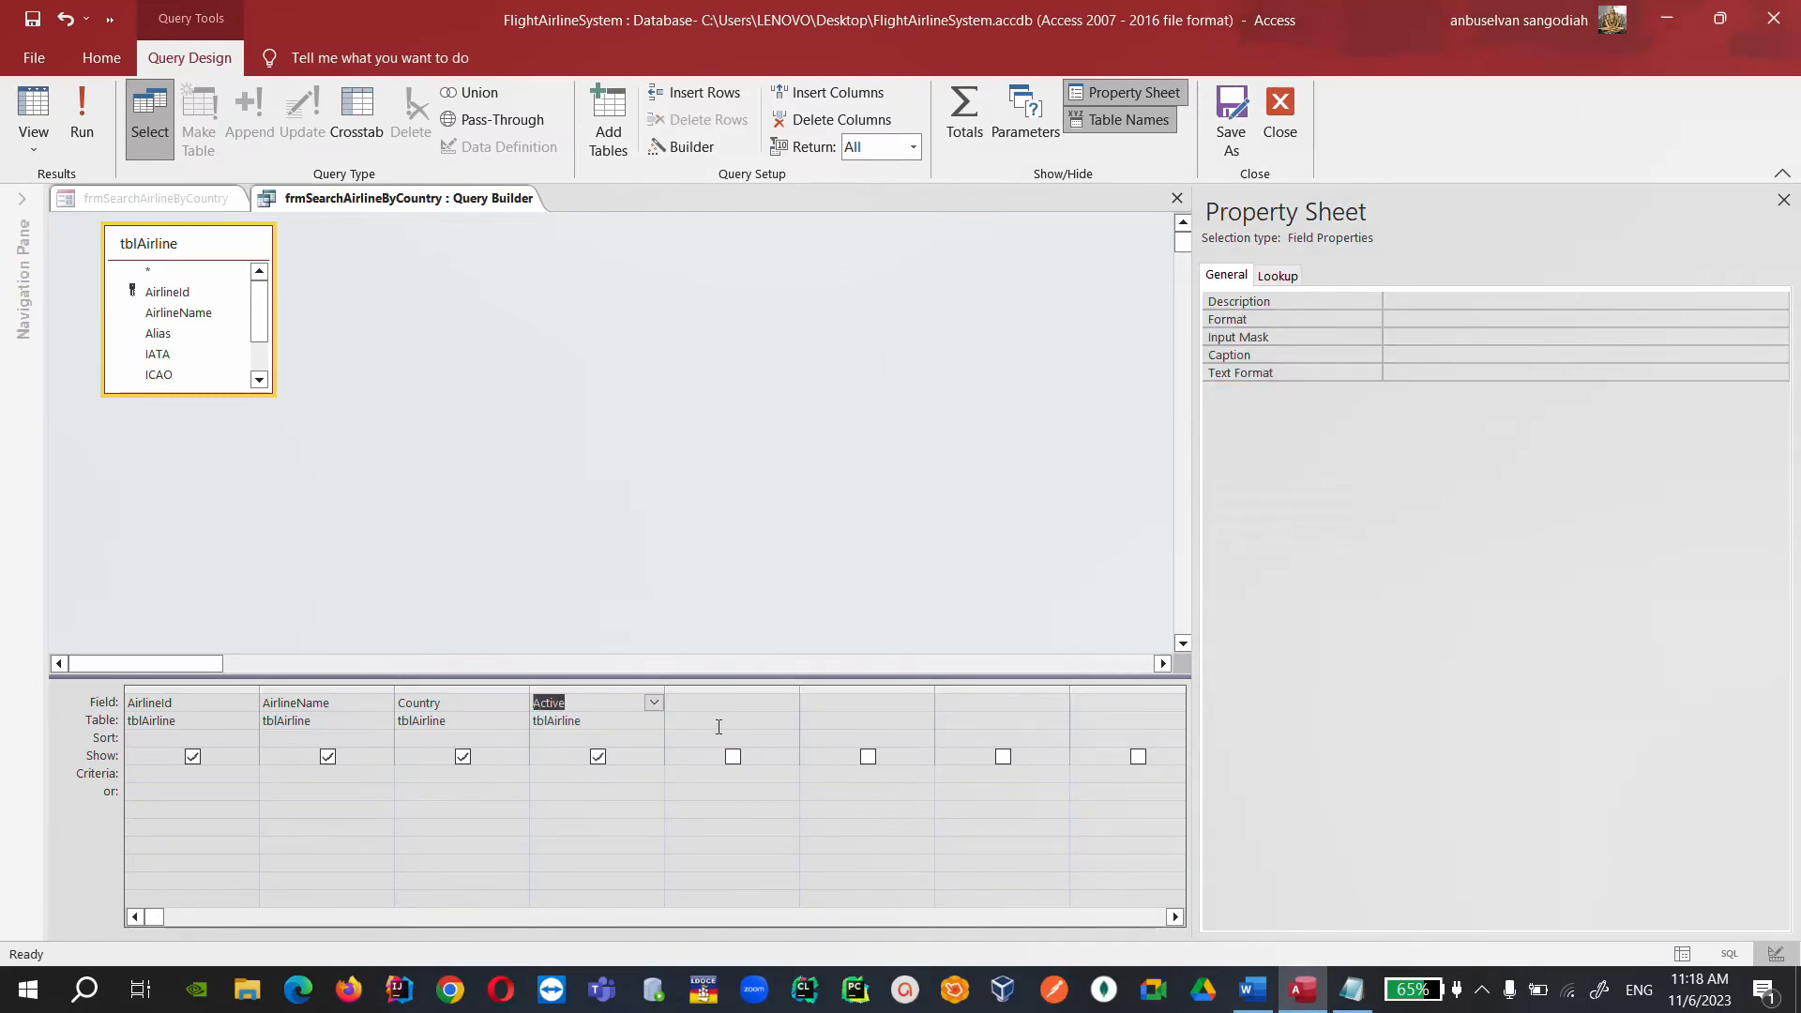
{"action": "left_click", "coordinate": [718, 726]}
{"action": "left_click", "coordinate": [789, 703]}
{"action": "left_click", "coordinate": [719, 795]}
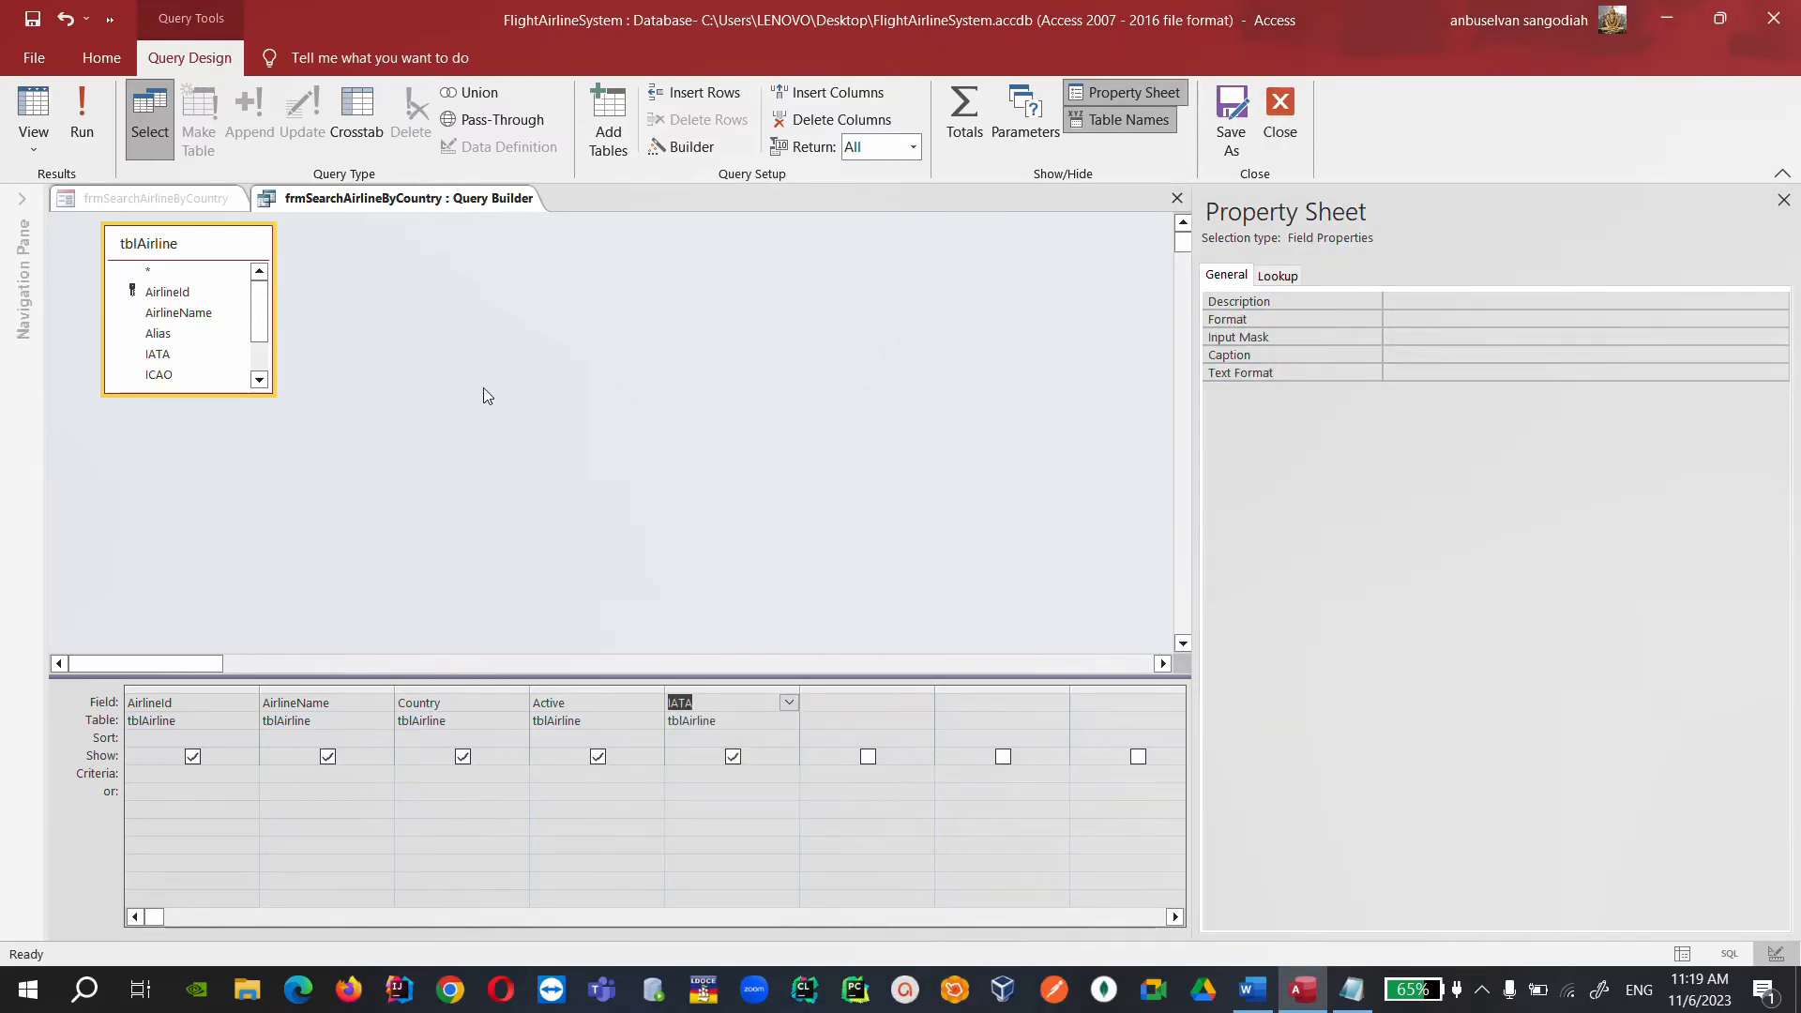
{"action": "left_click", "coordinate": [1276, 112]}
{"action": "left_click", "coordinate": [814, 579]}
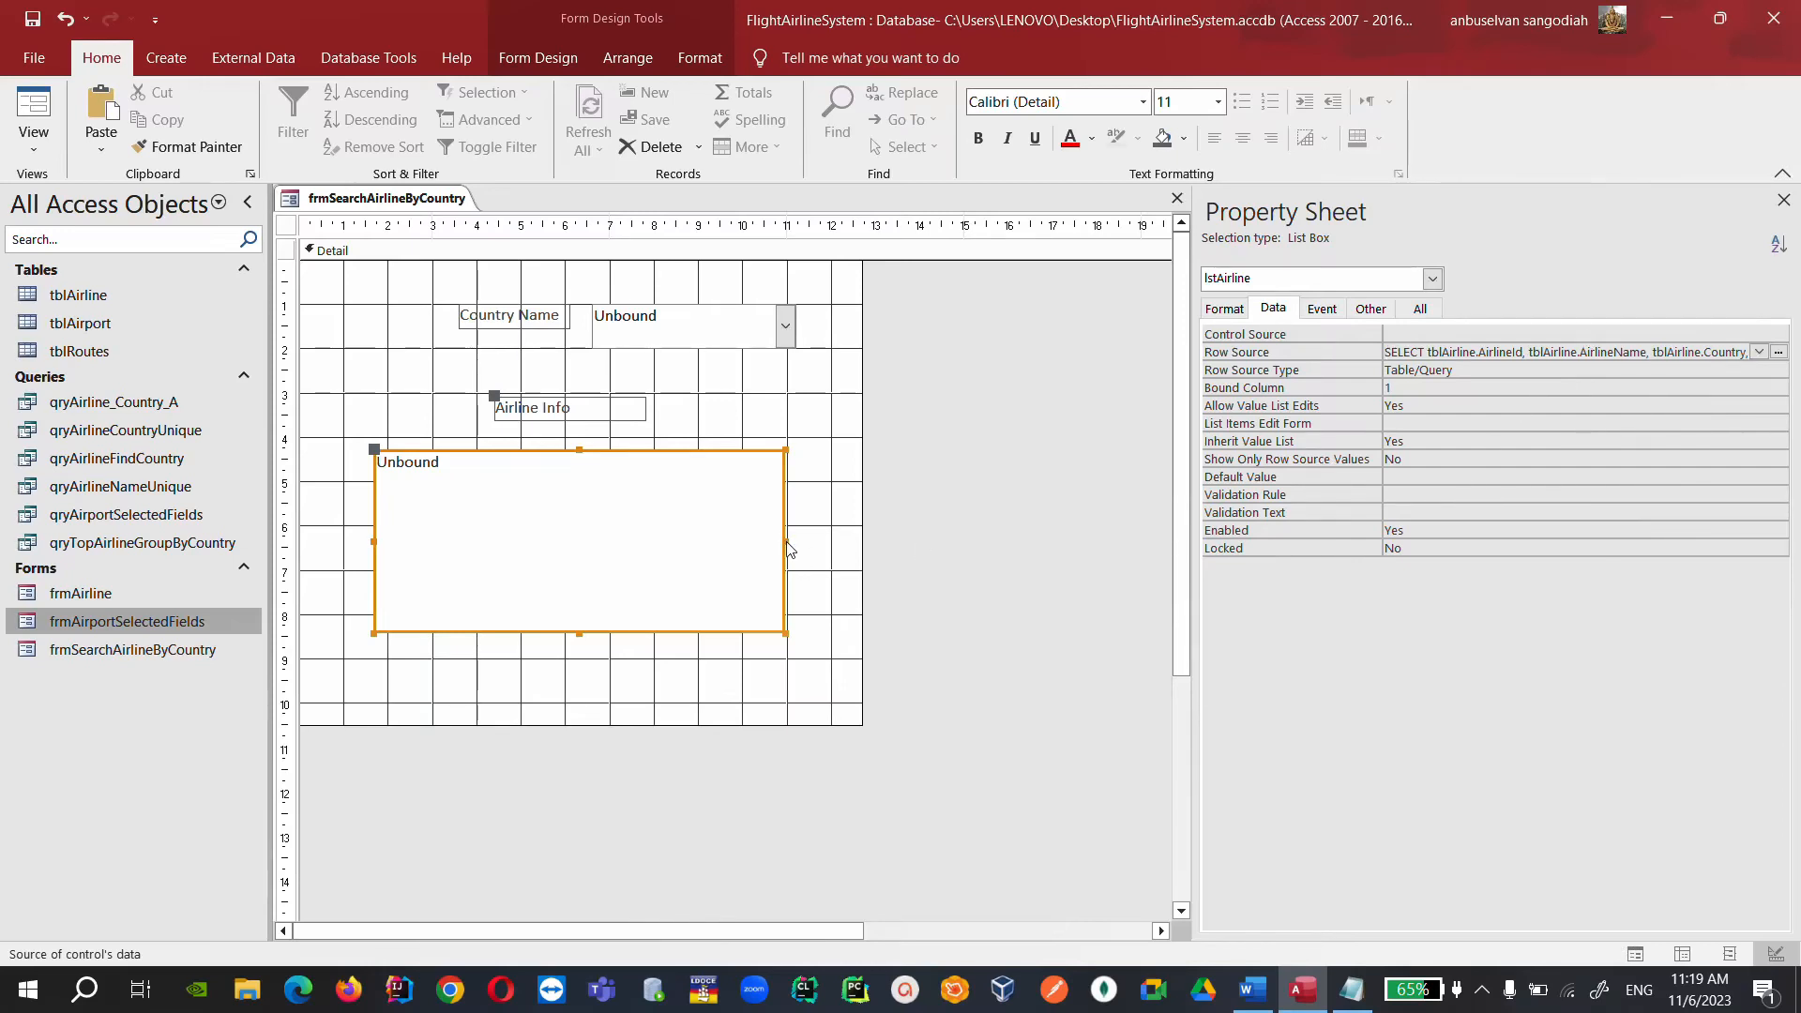
Widen the list box to about 9.9 cm and save the form.
{"action": "left_click_drag", "start_coordinate": [785, 542], "coordinate": [815, 541]}
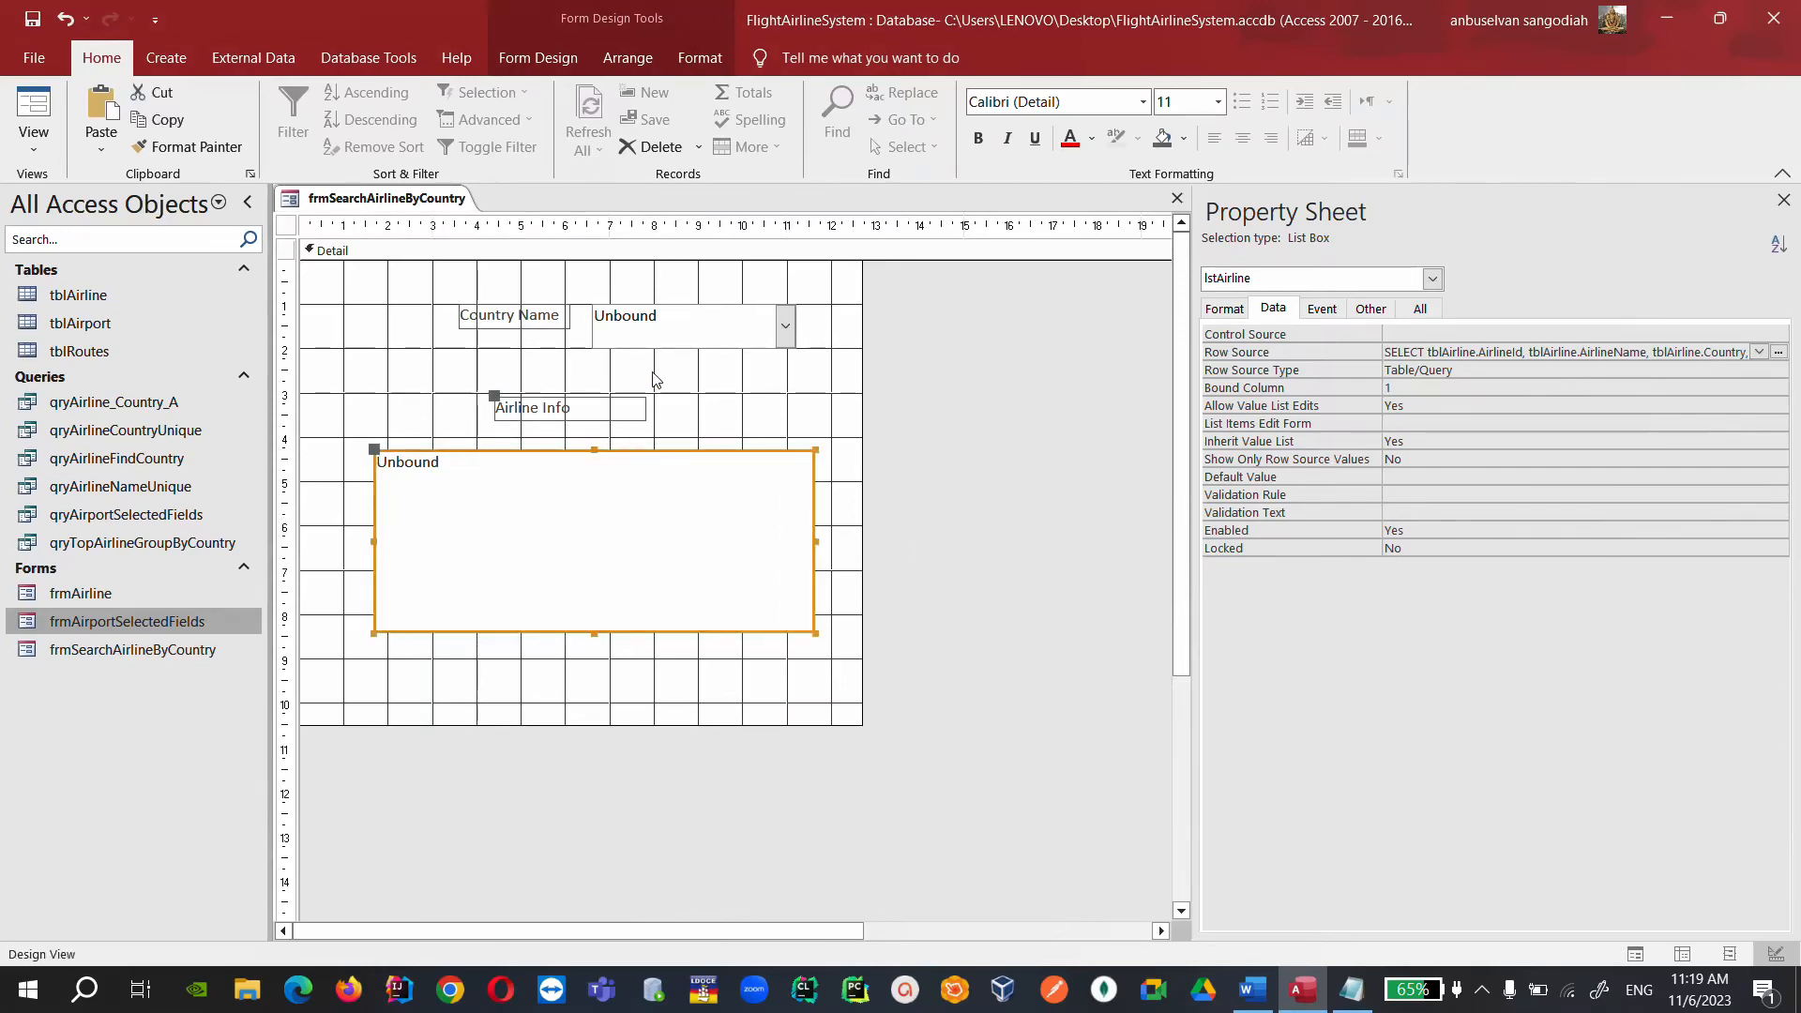
{"action": "right_click", "coordinate": [403, 202]}
{"action": "left_click", "coordinate": [439, 221]}
Set the column count of the lstAirline list box to 5.
{"action": "left_click", "coordinate": [287, 226]}
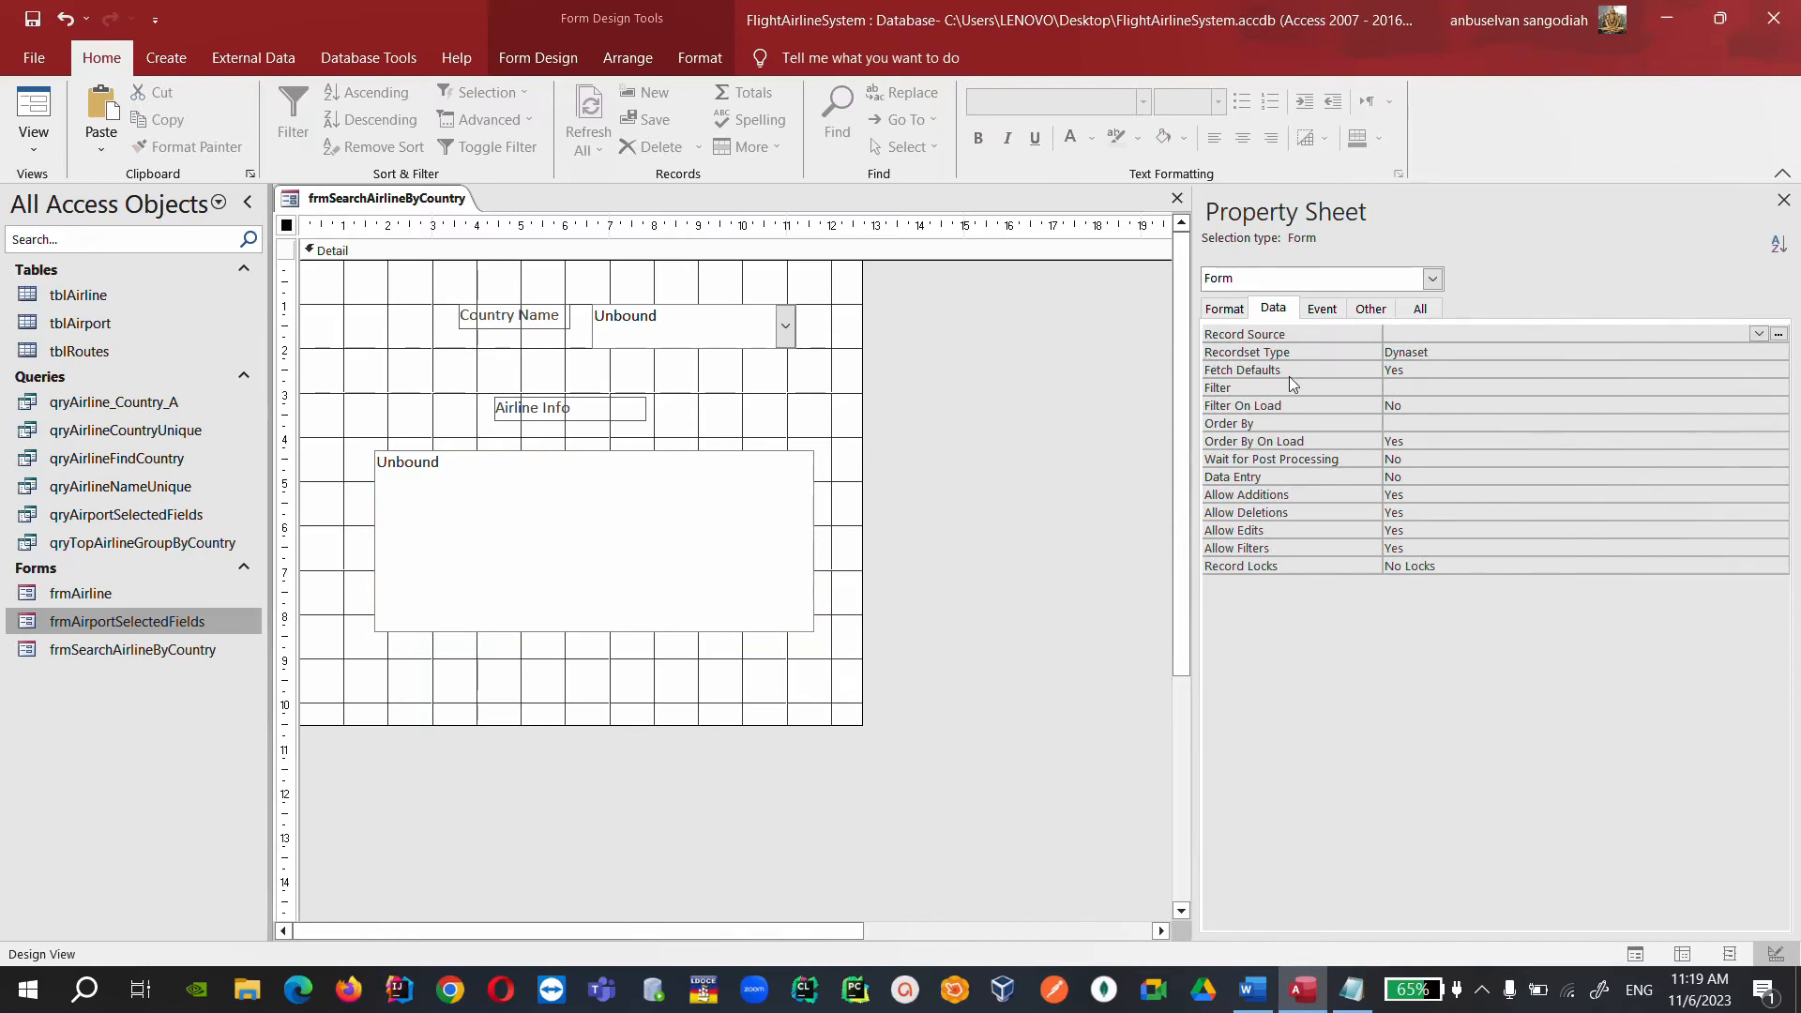
{"action": "left_click", "coordinate": [600, 487]}
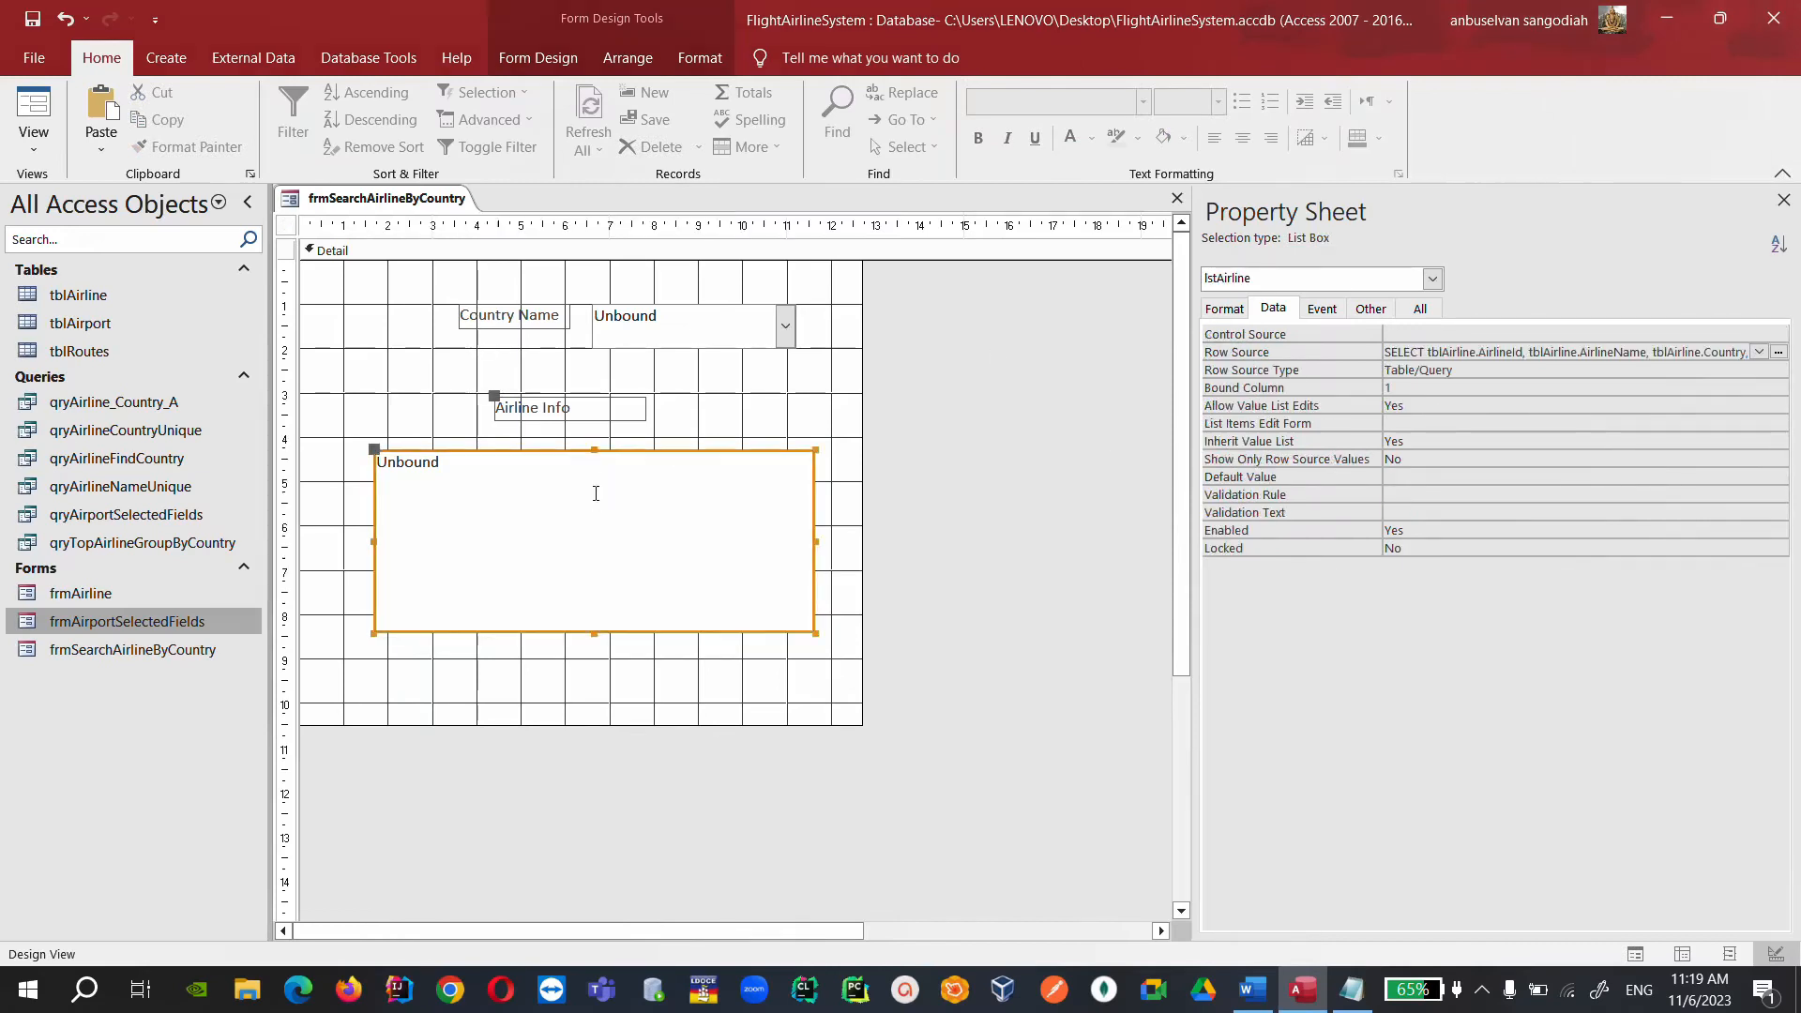
{"action": "left_click", "coordinate": [1211, 312]}
{"action": "left_click", "coordinate": [1427, 353]}
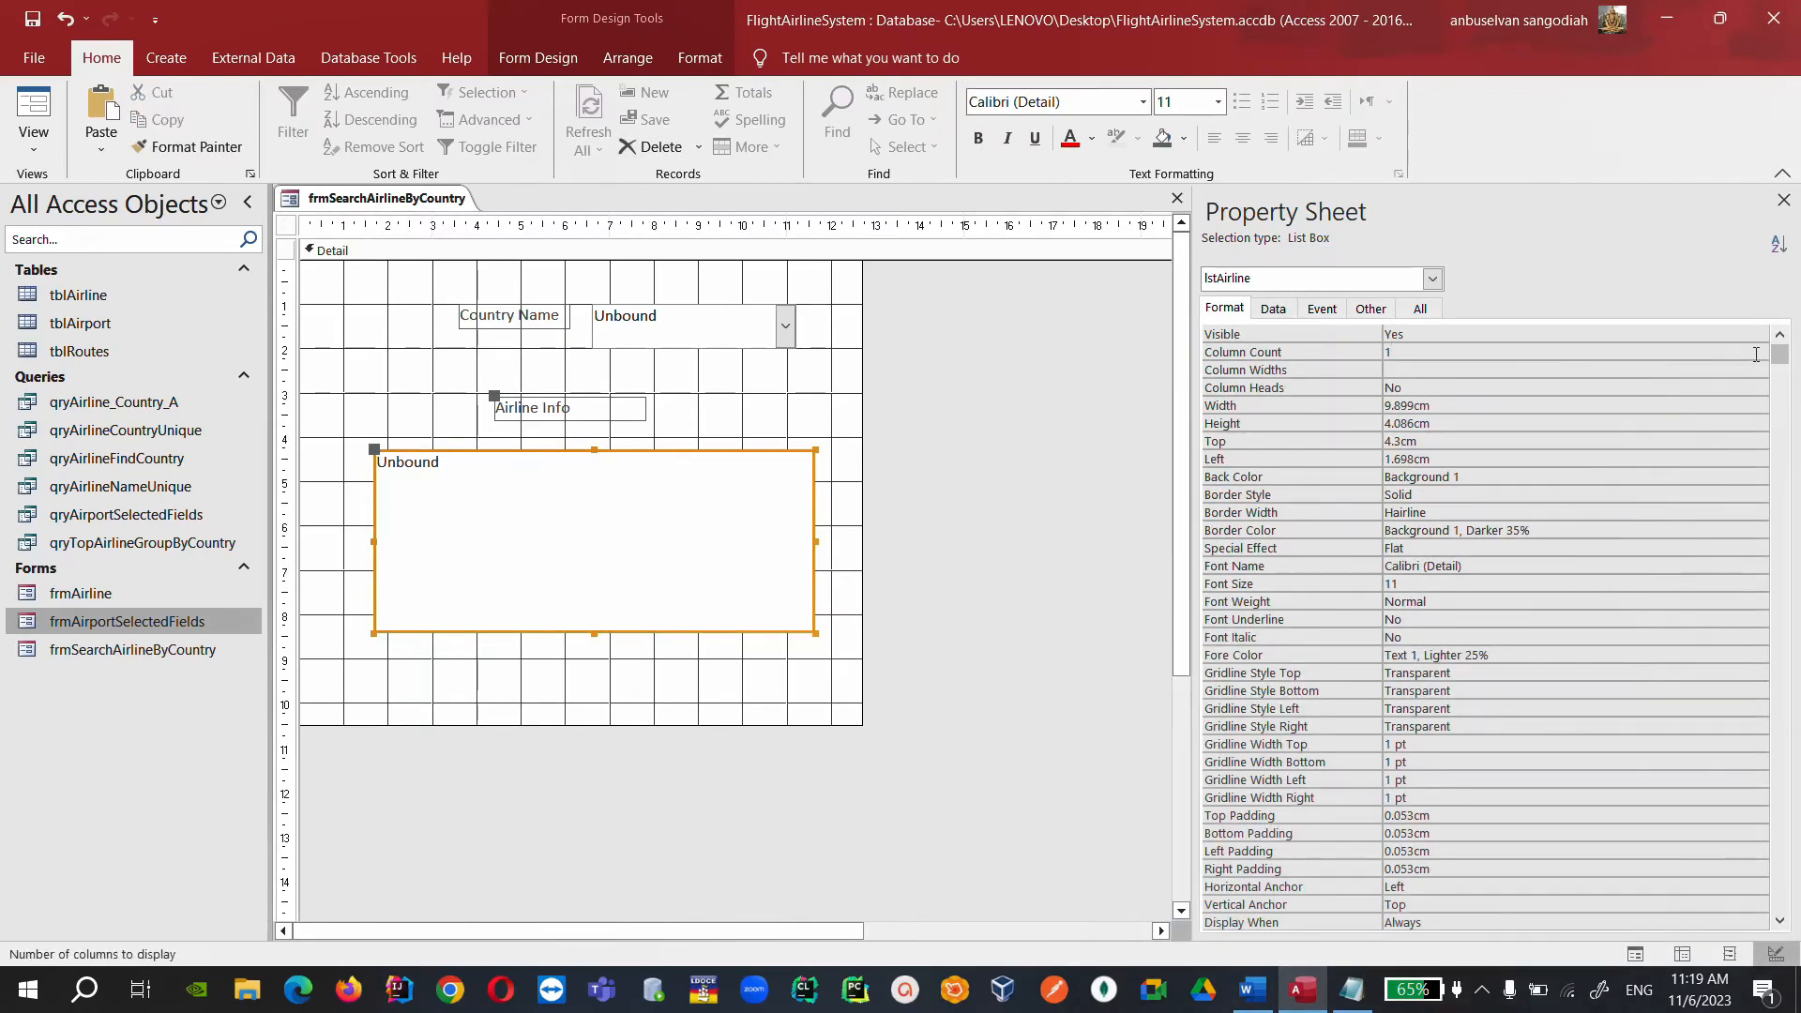
{"action": "left_click_drag", "start_coordinate": [1756, 355], "coordinate": [1189, 343]}
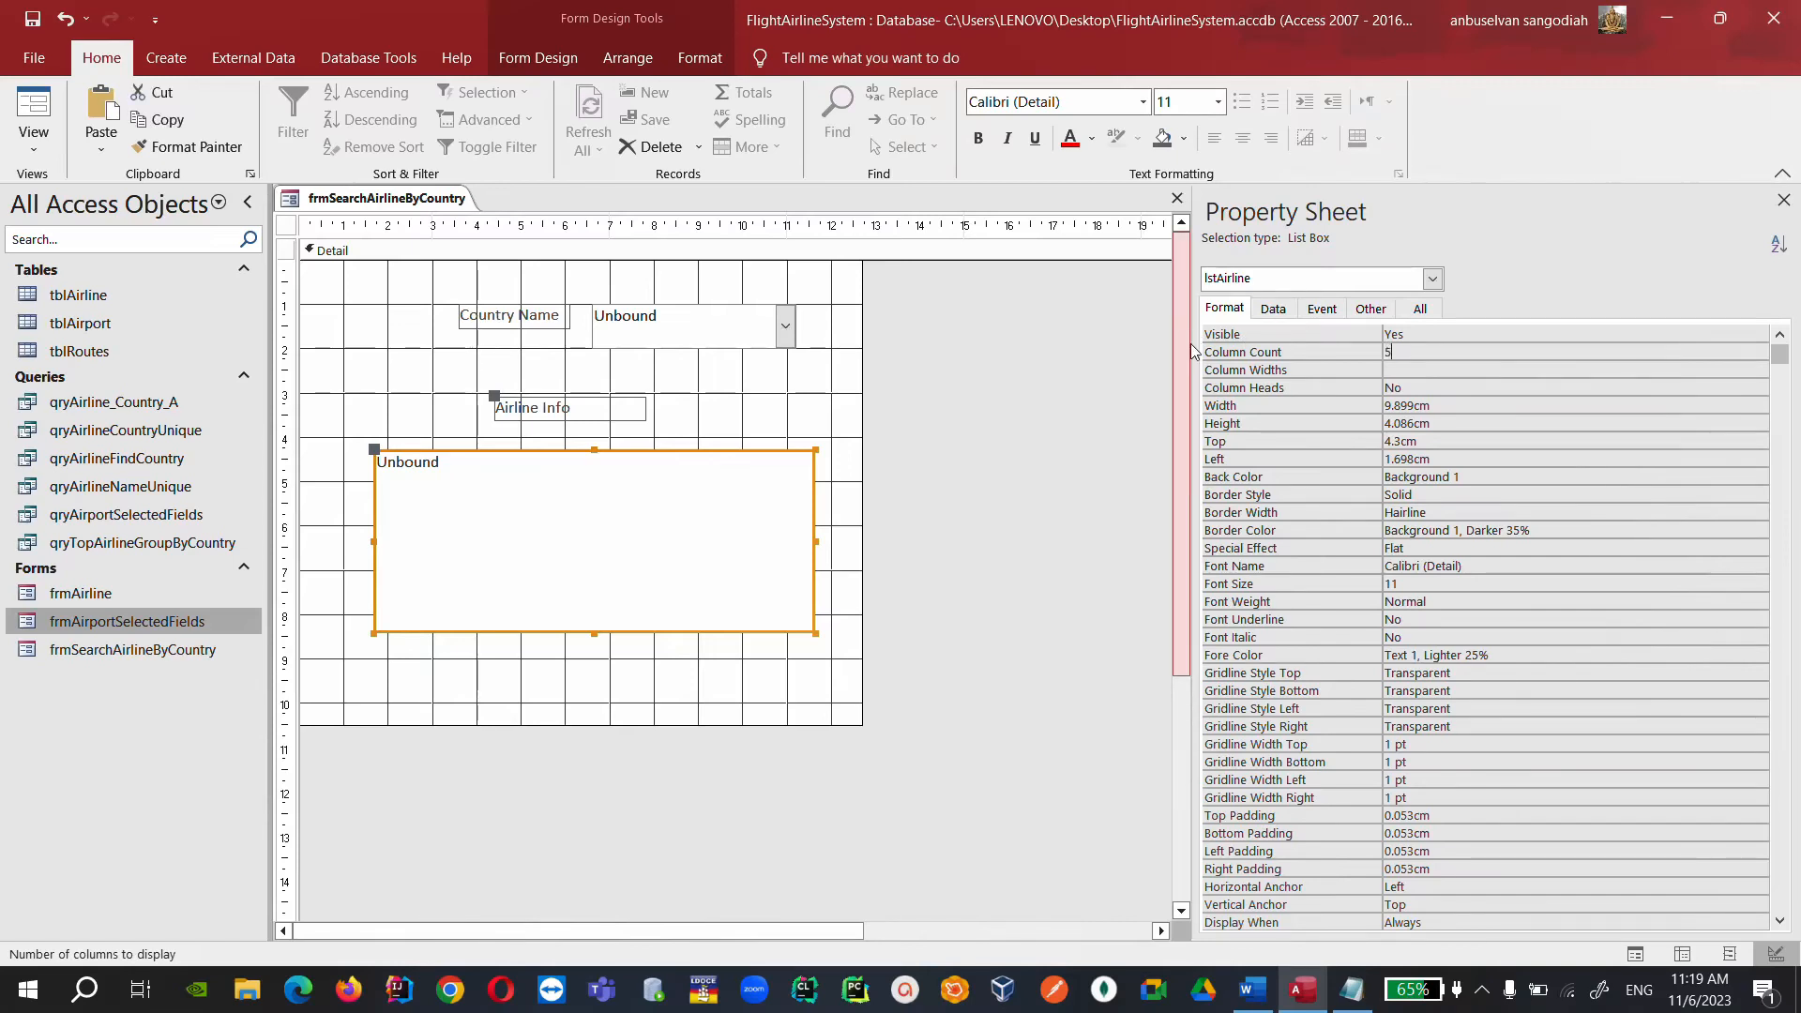
Set the column count of the lstAirline list box to 5 and turn on its column heads.
{"action": "type", "text": "5"}
{"action": "left_click", "coordinate": [1565, 387]}
{"action": "left_click", "coordinate": [1758, 387]}
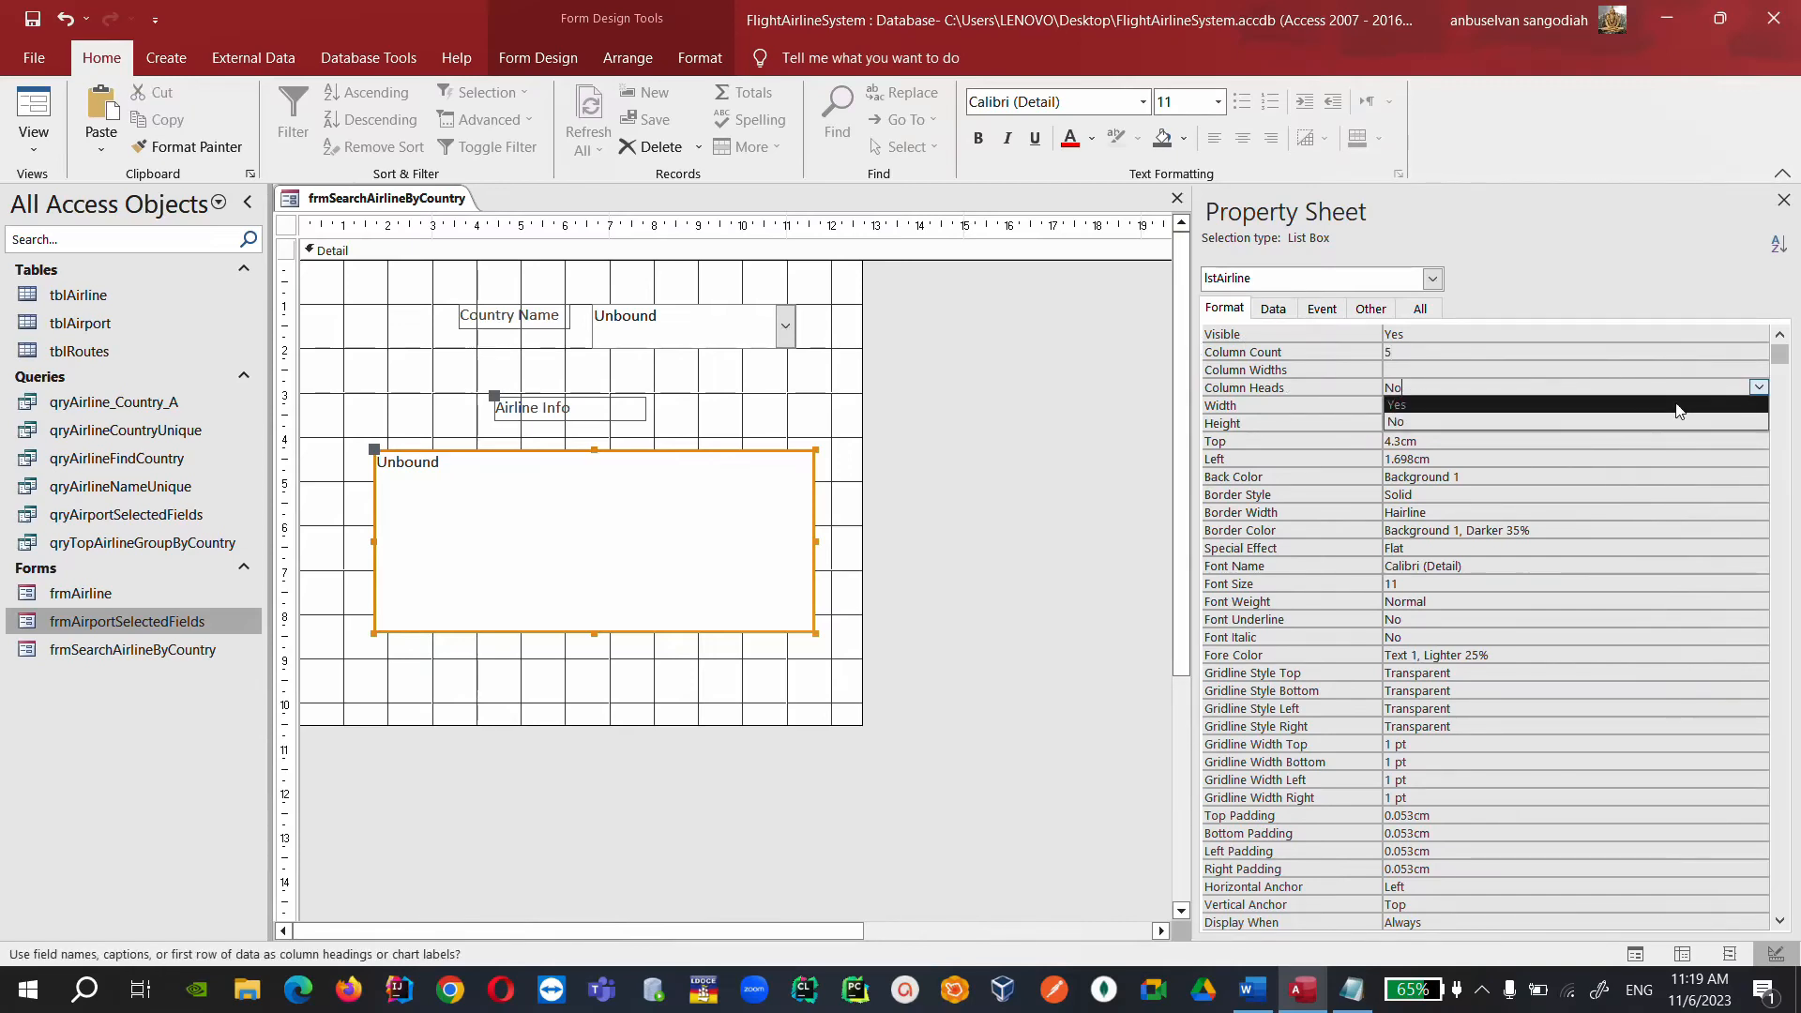
{"action": "left_click", "coordinate": [1660, 405]}
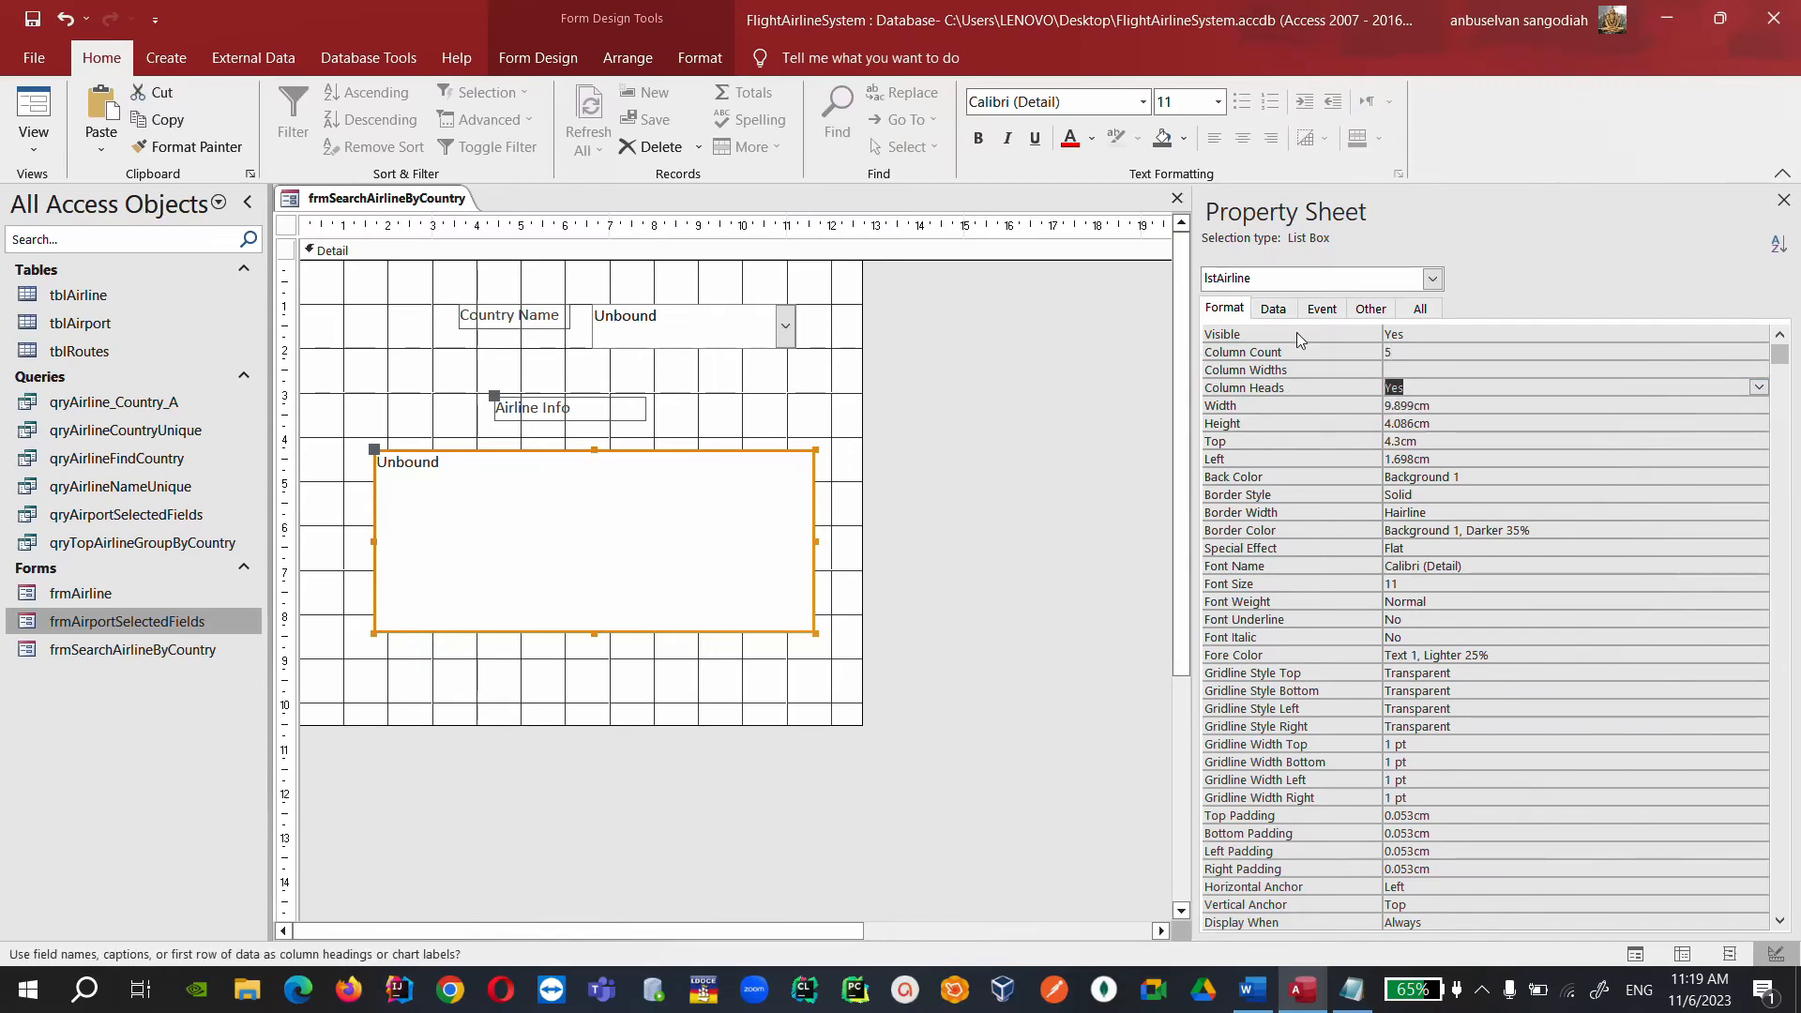
{"action": "left_click", "coordinate": [1275, 311]}
{"action": "left_click", "coordinate": [1324, 311]}
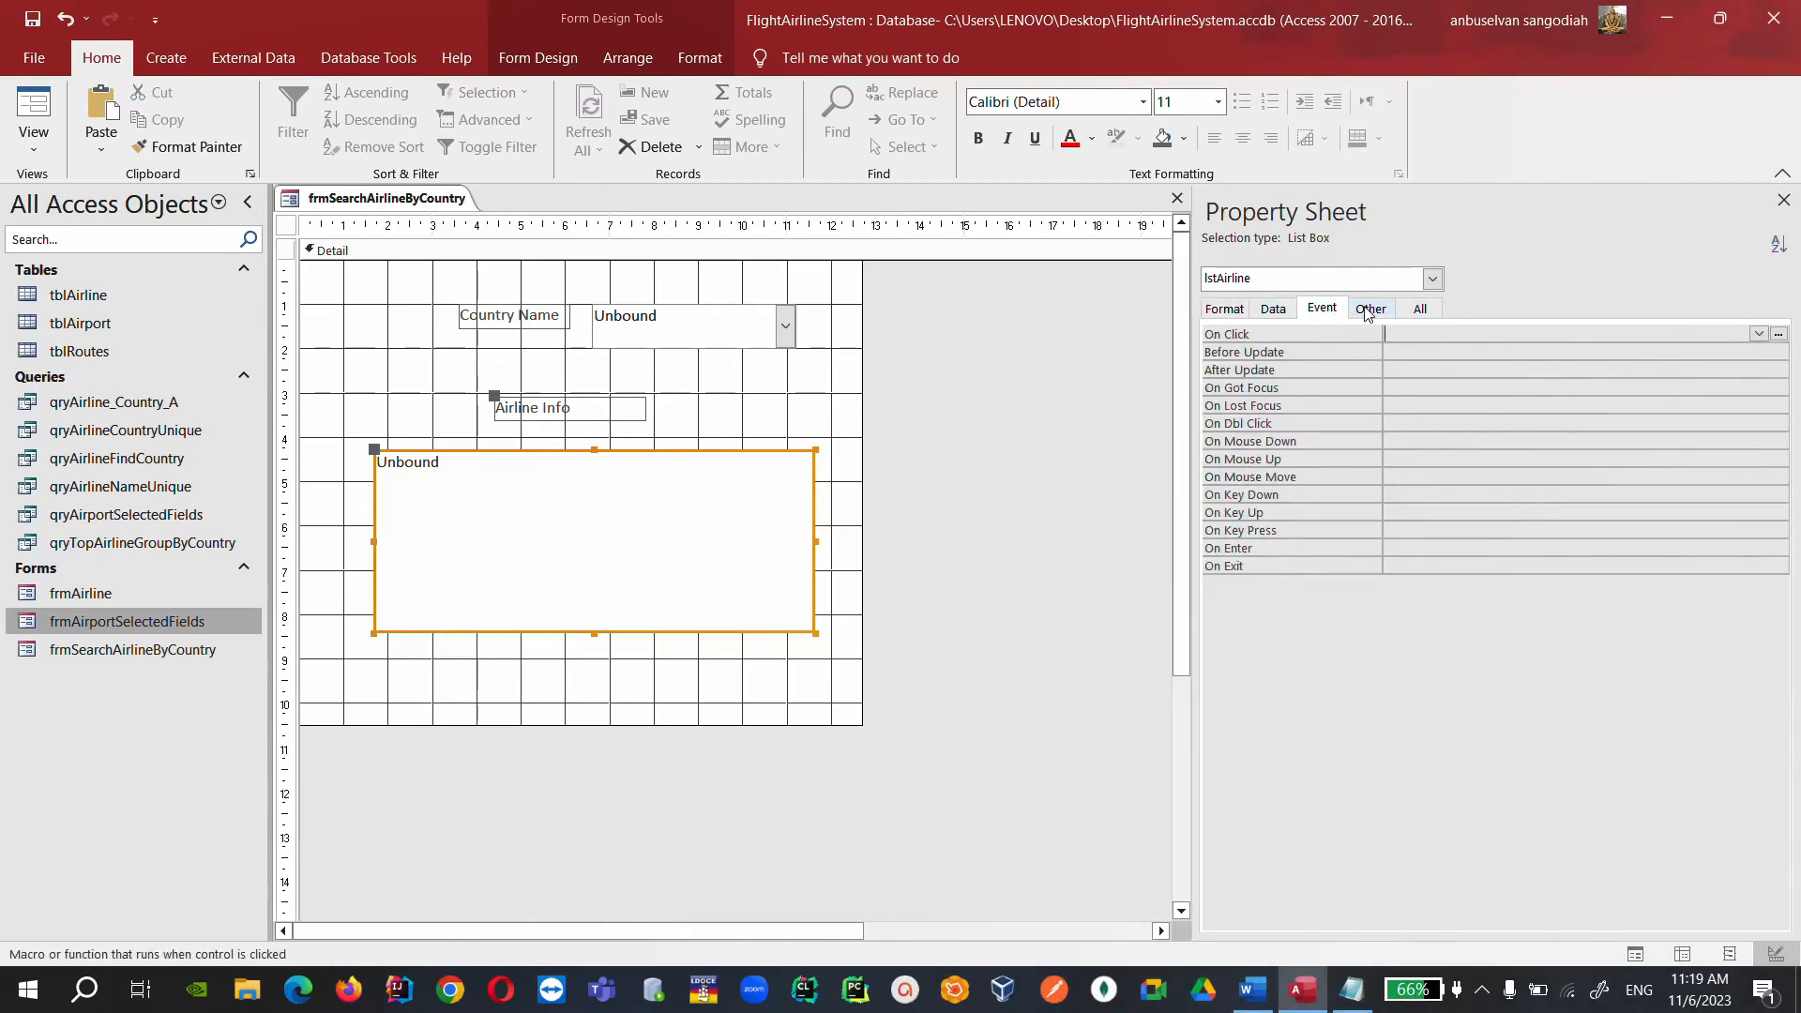
{"action": "left_click", "coordinate": [1369, 311]}
{"action": "left_click", "coordinate": [1418, 311]}
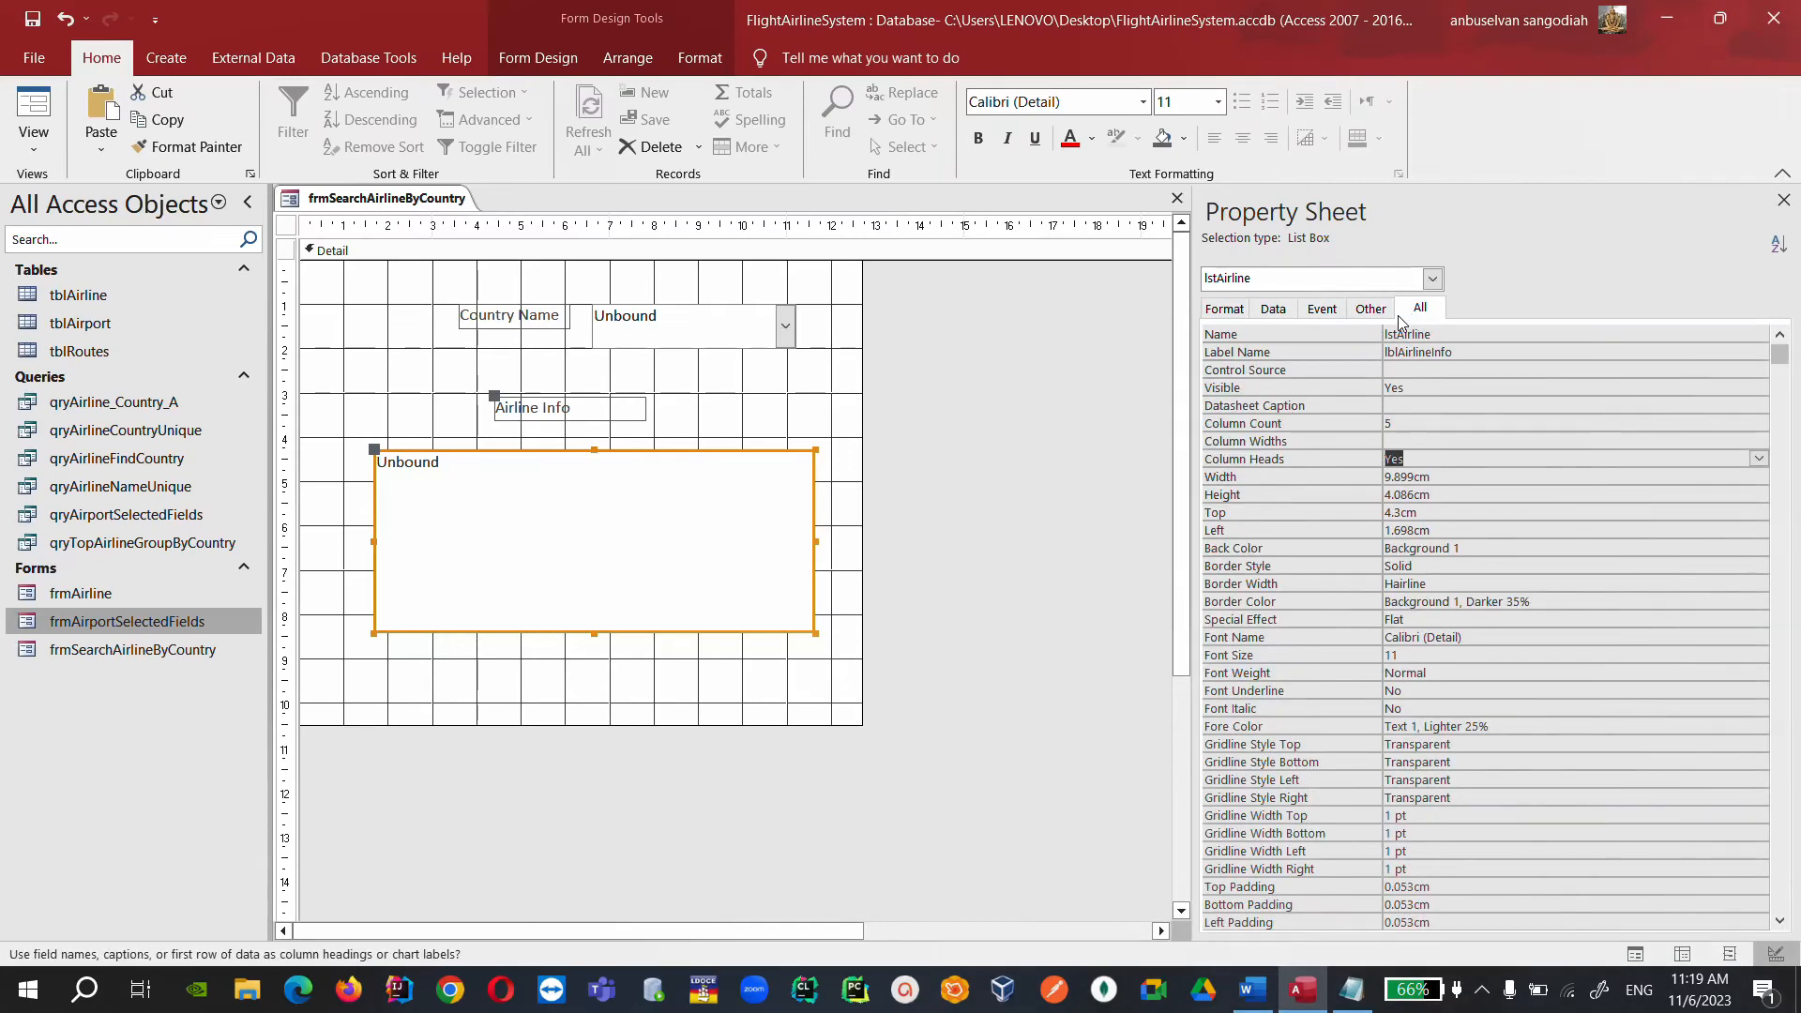
Create an After Update event procedure for the cboAirlineCountry combo box with the Code Builder.
{"action": "left_click", "coordinate": [692, 340]}
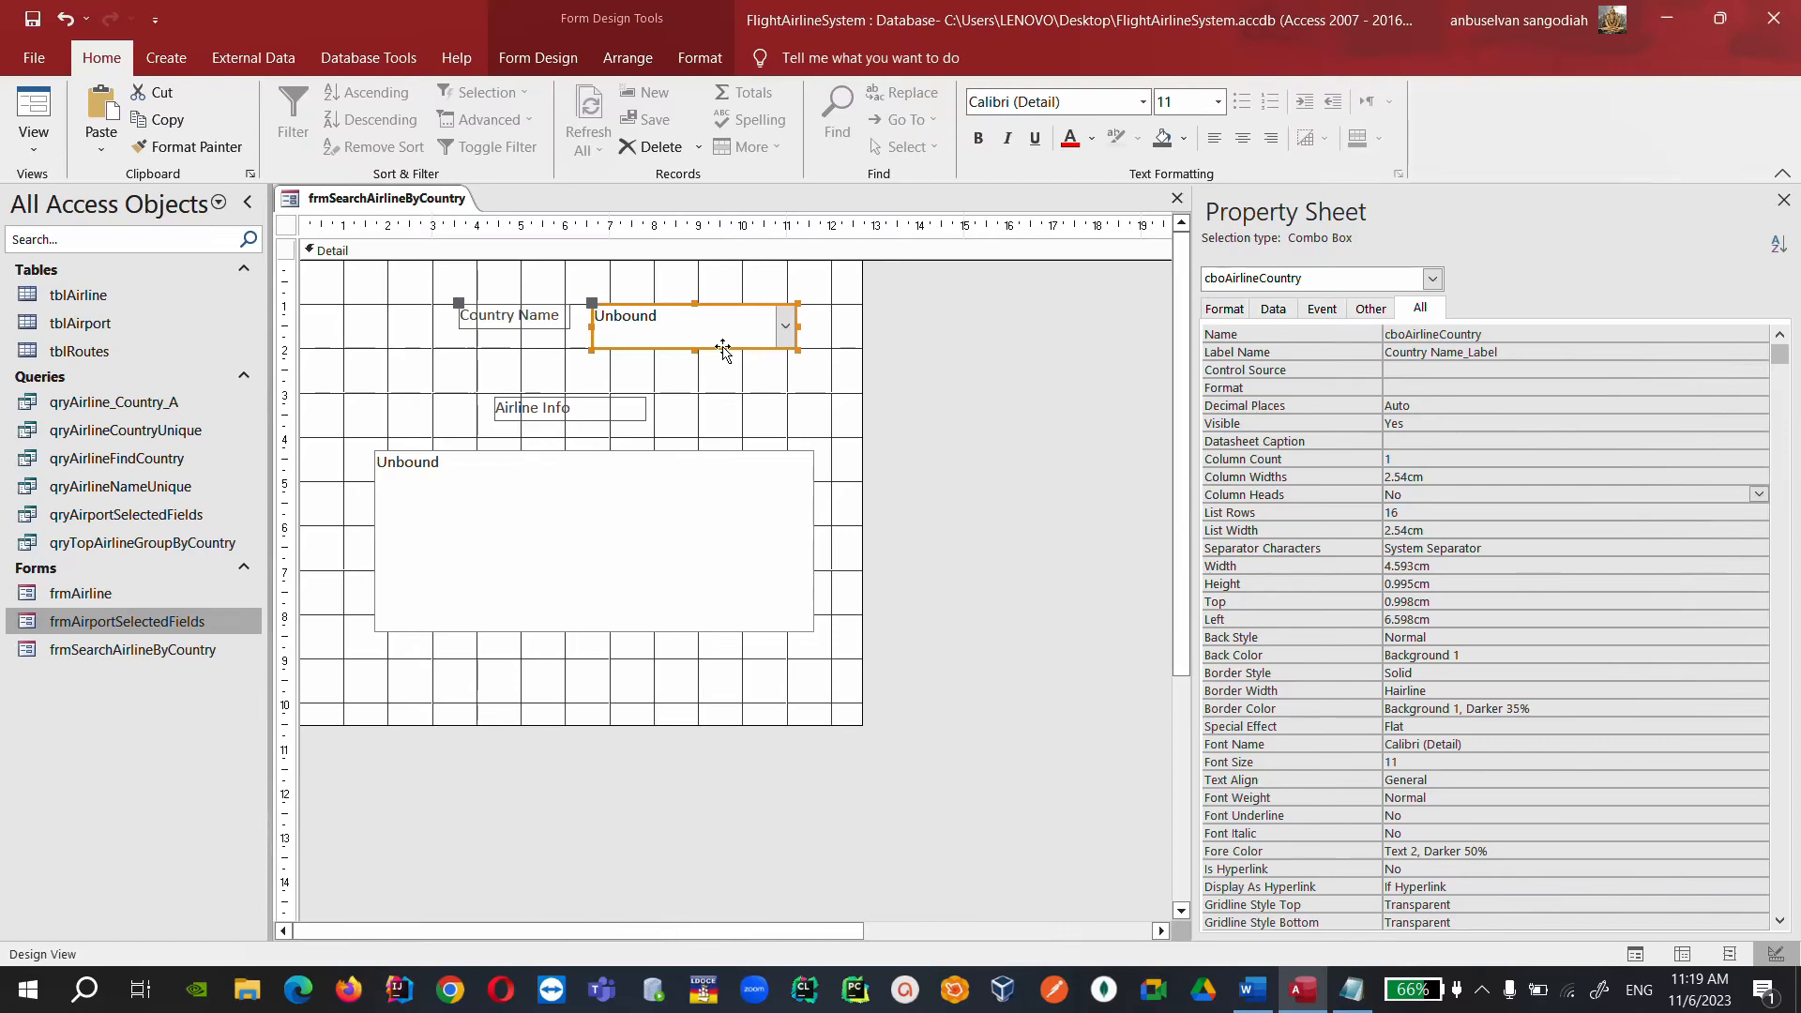
{"action": "left_click", "coordinate": [1322, 311]}
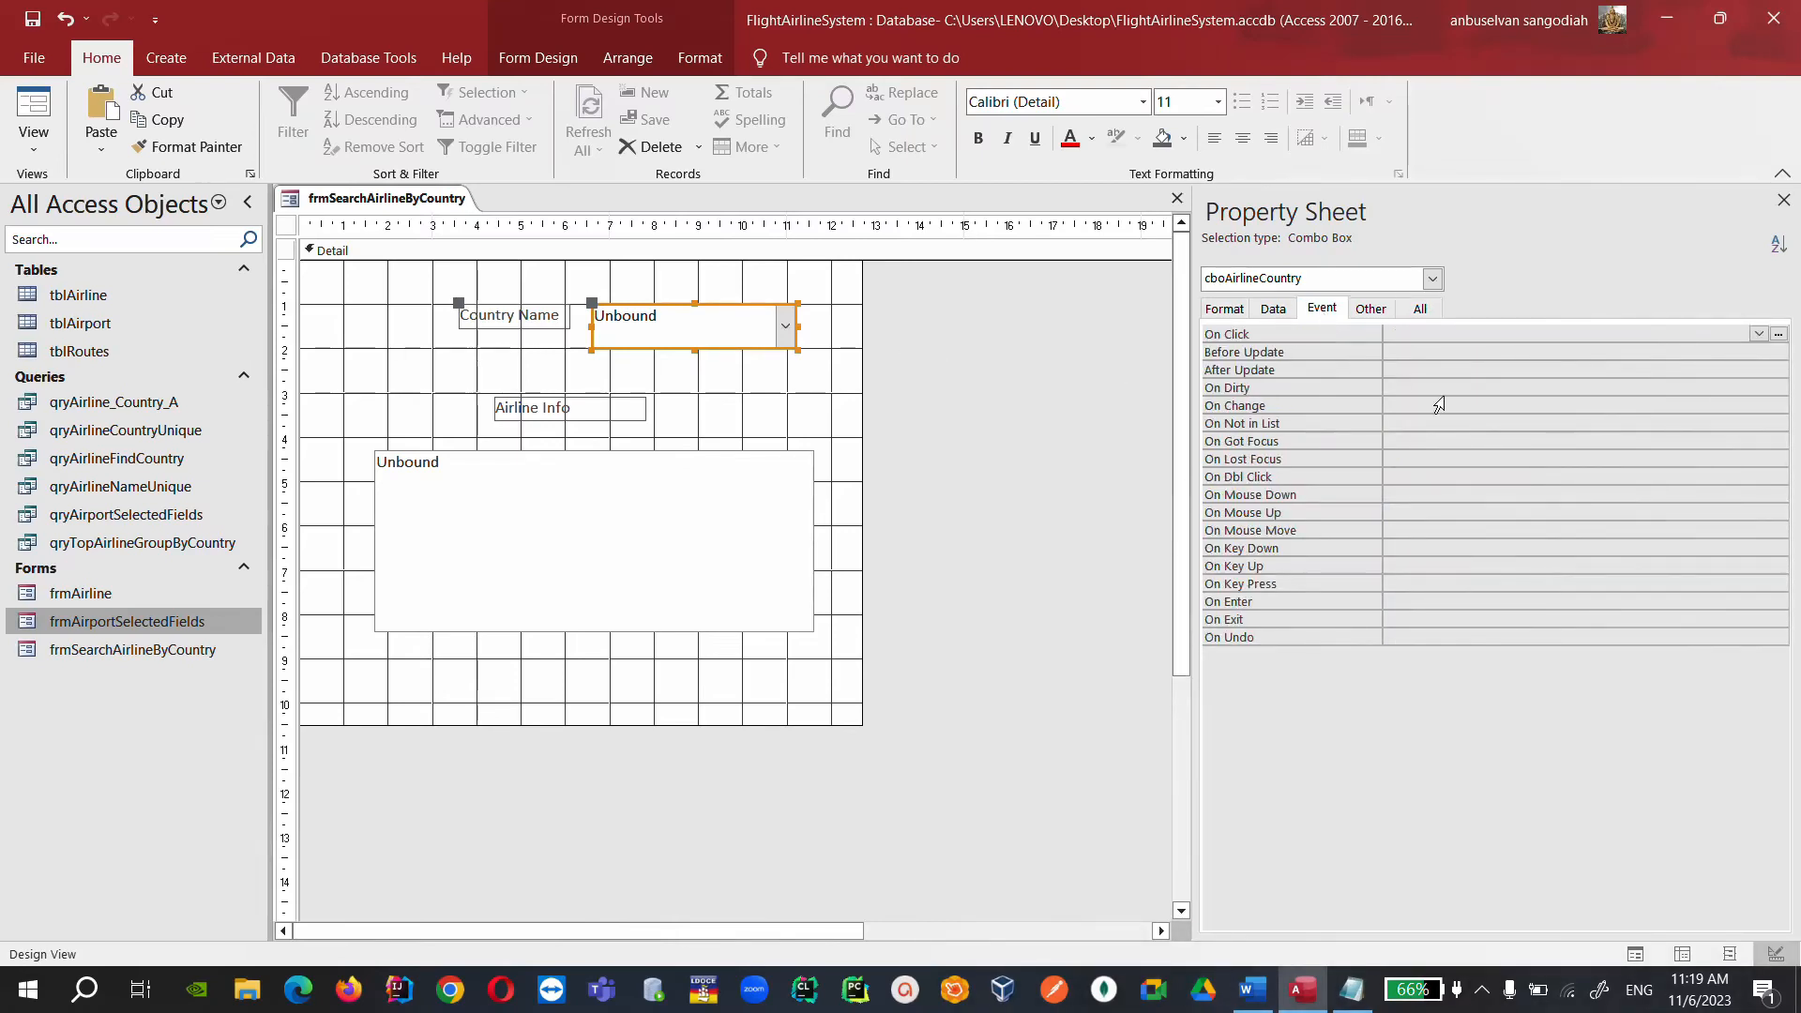
{"action": "left_click", "coordinate": [1622, 370]}
{"action": "left_click", "coordinate": [1778, 369]}
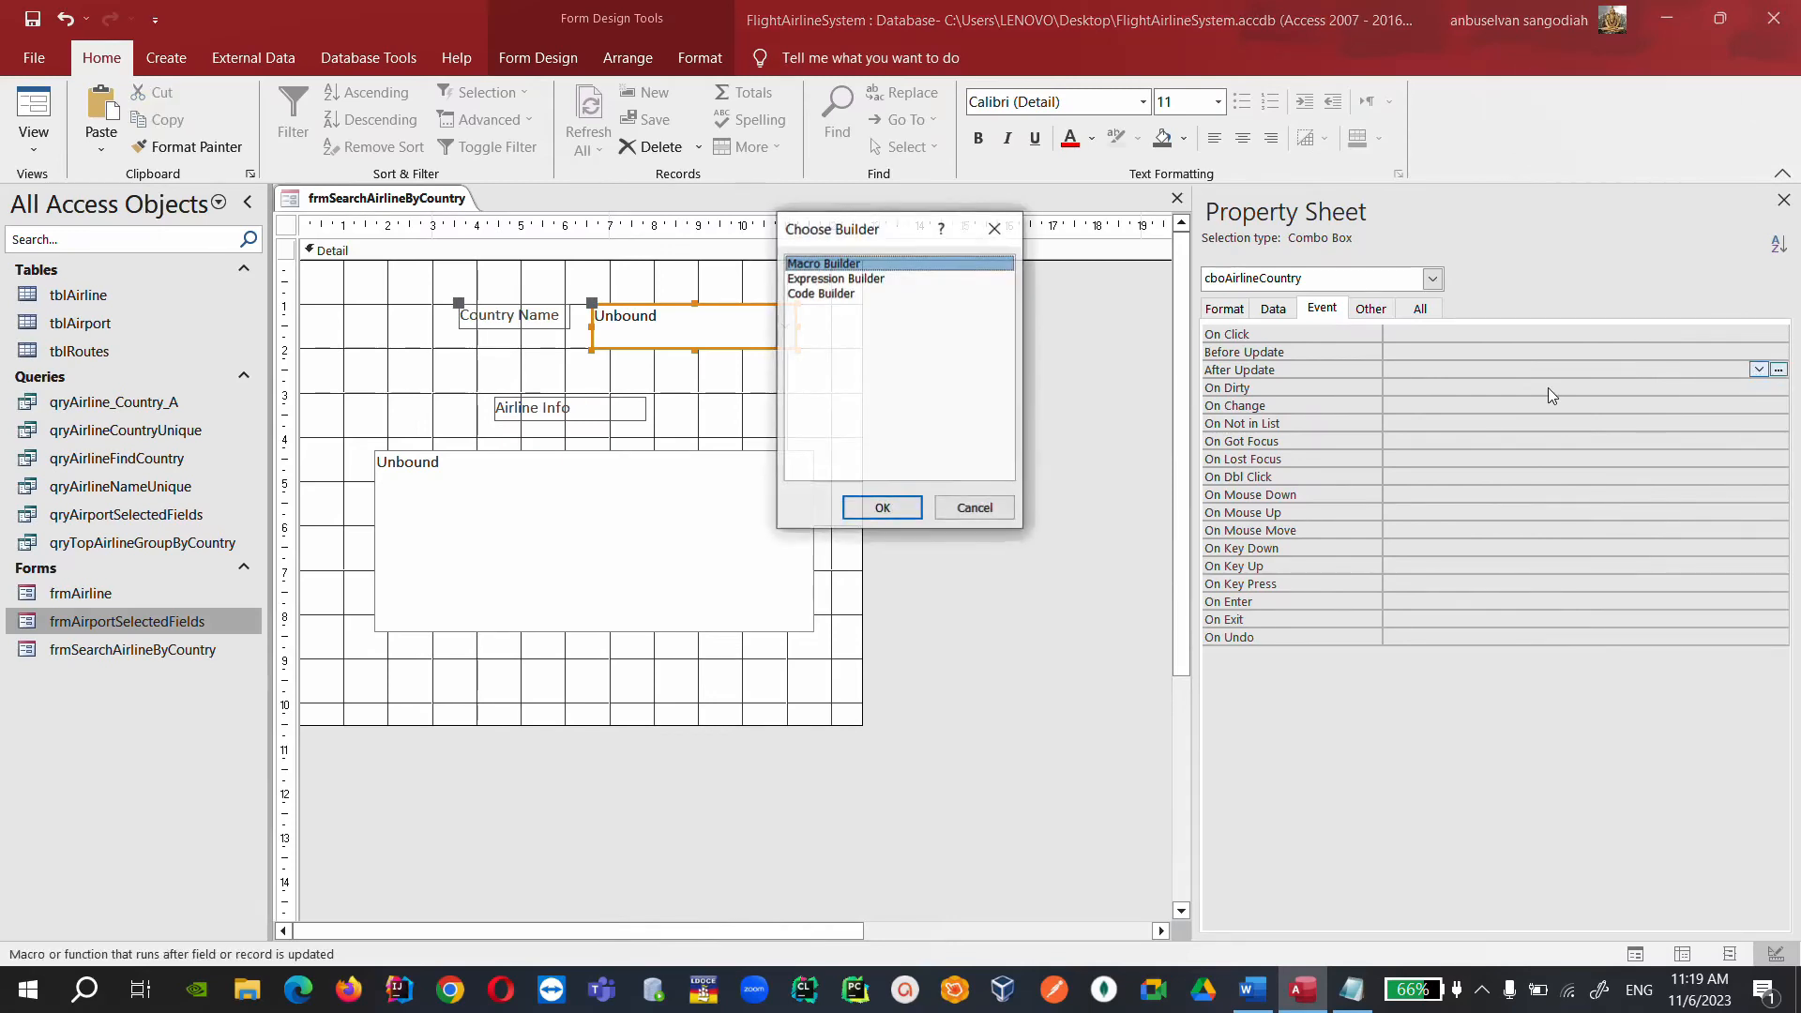
{"action": "double_click", "coordinate": [856, 295]}
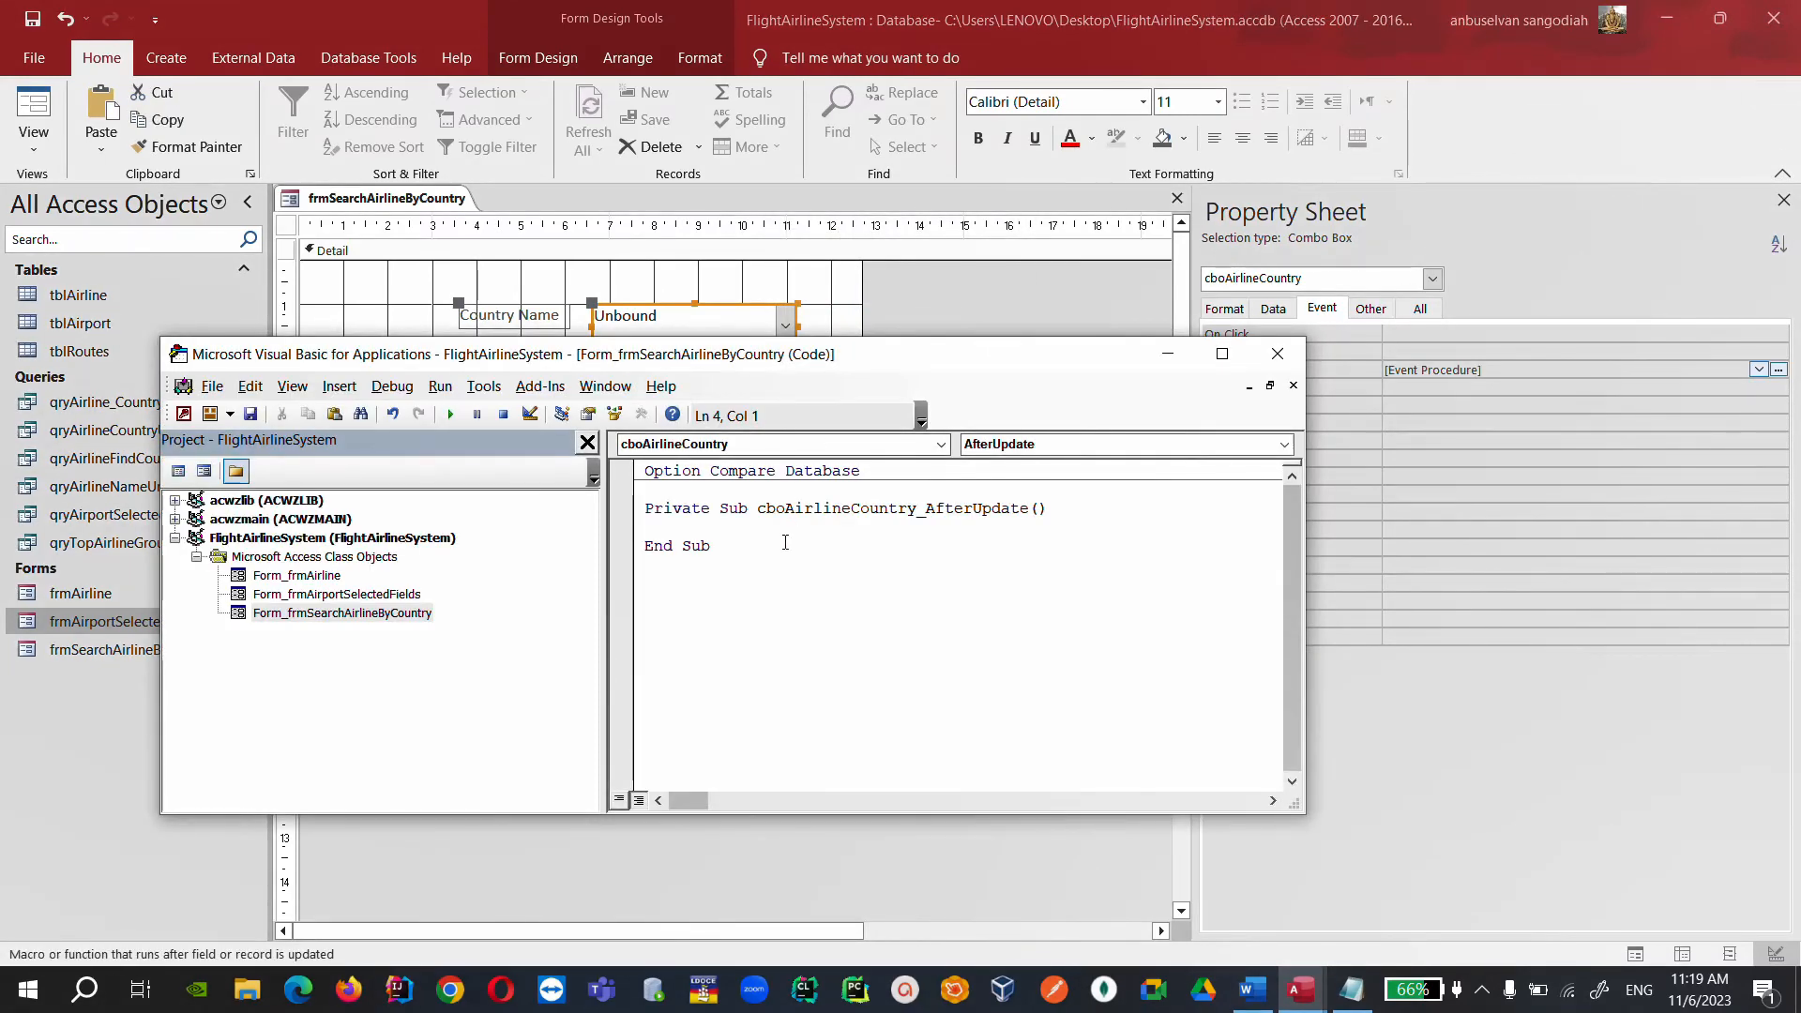
Enter the statement lstAirline = Null in the cboAirlineCountry_AfterUpdate procedure.
{"action": "type", "text": "lstAirline = Null"}
{"action": "key", "text": "BackSpace"}
{"action": "key", "text": "BackSpace"}
{"action": "key", "text": "BackSpace"}
{"action": "type", "text": "ull"}
{"action": "key", "text": "Return"}
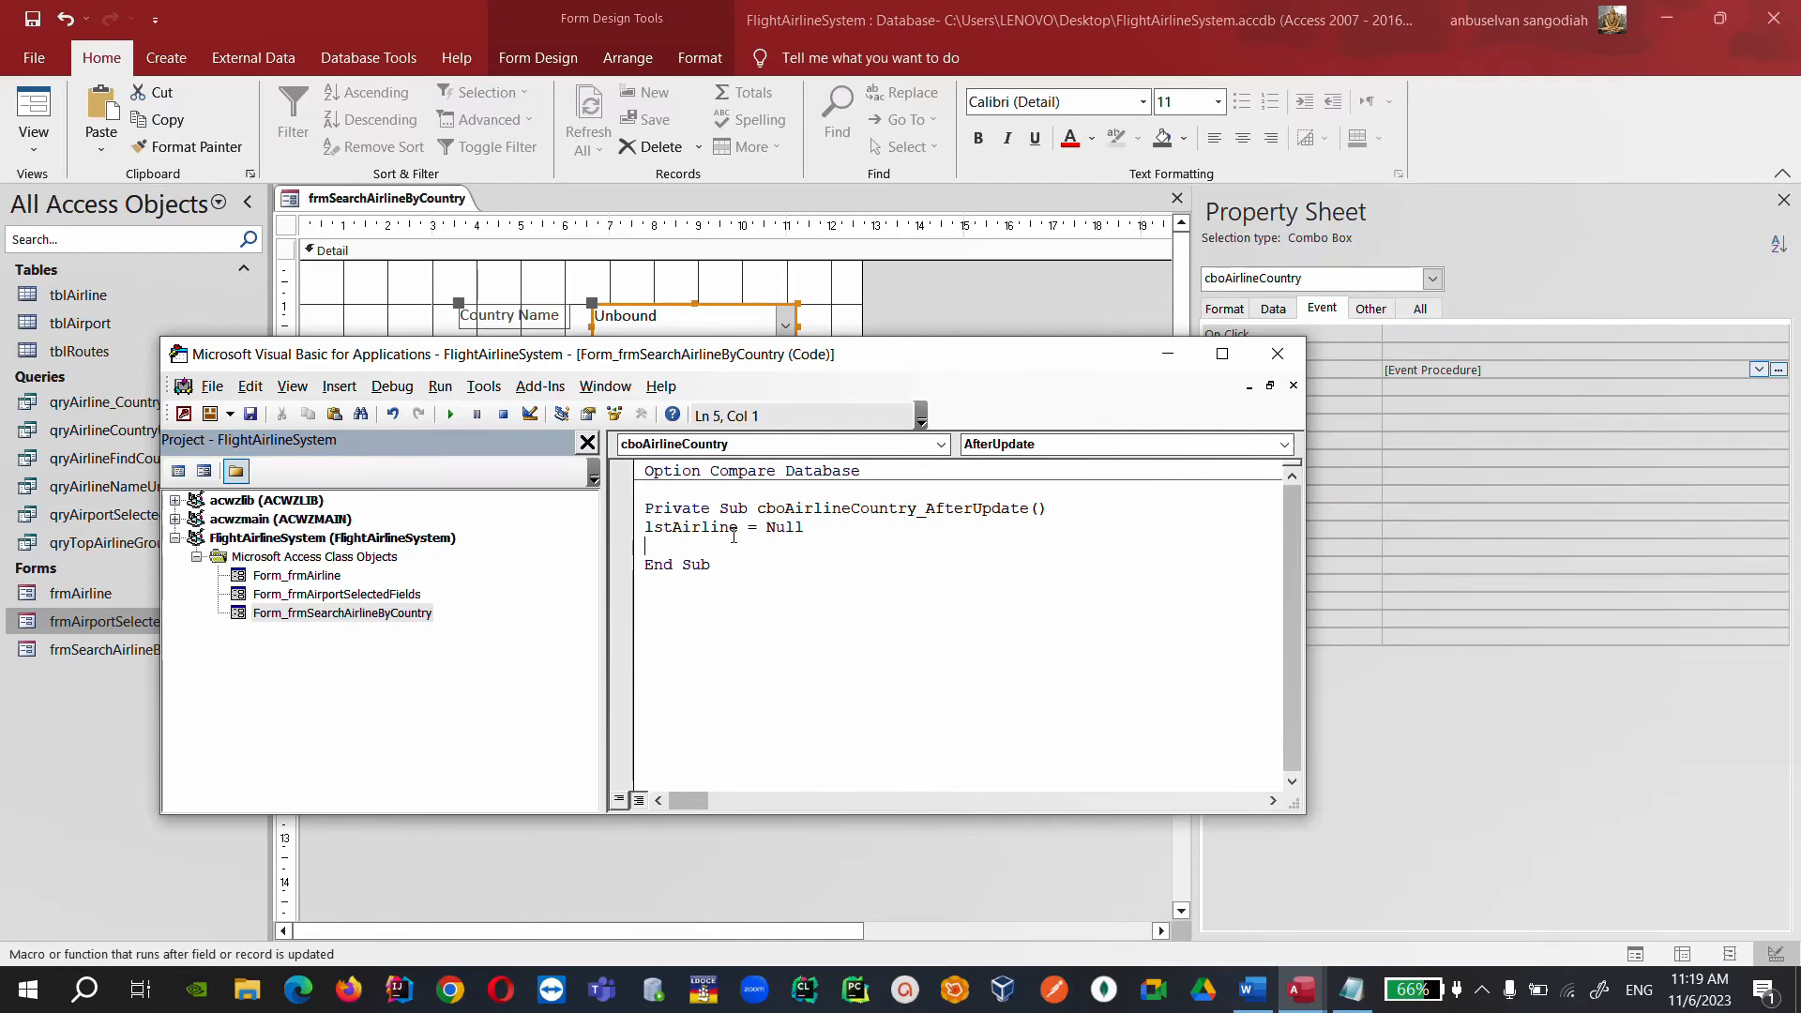
Add the statement lstAirline.Requery below the Null assignment.
{"action": "left_click_drag", "start_coordinate": [738, 526], "coordinate": [615, 525]}
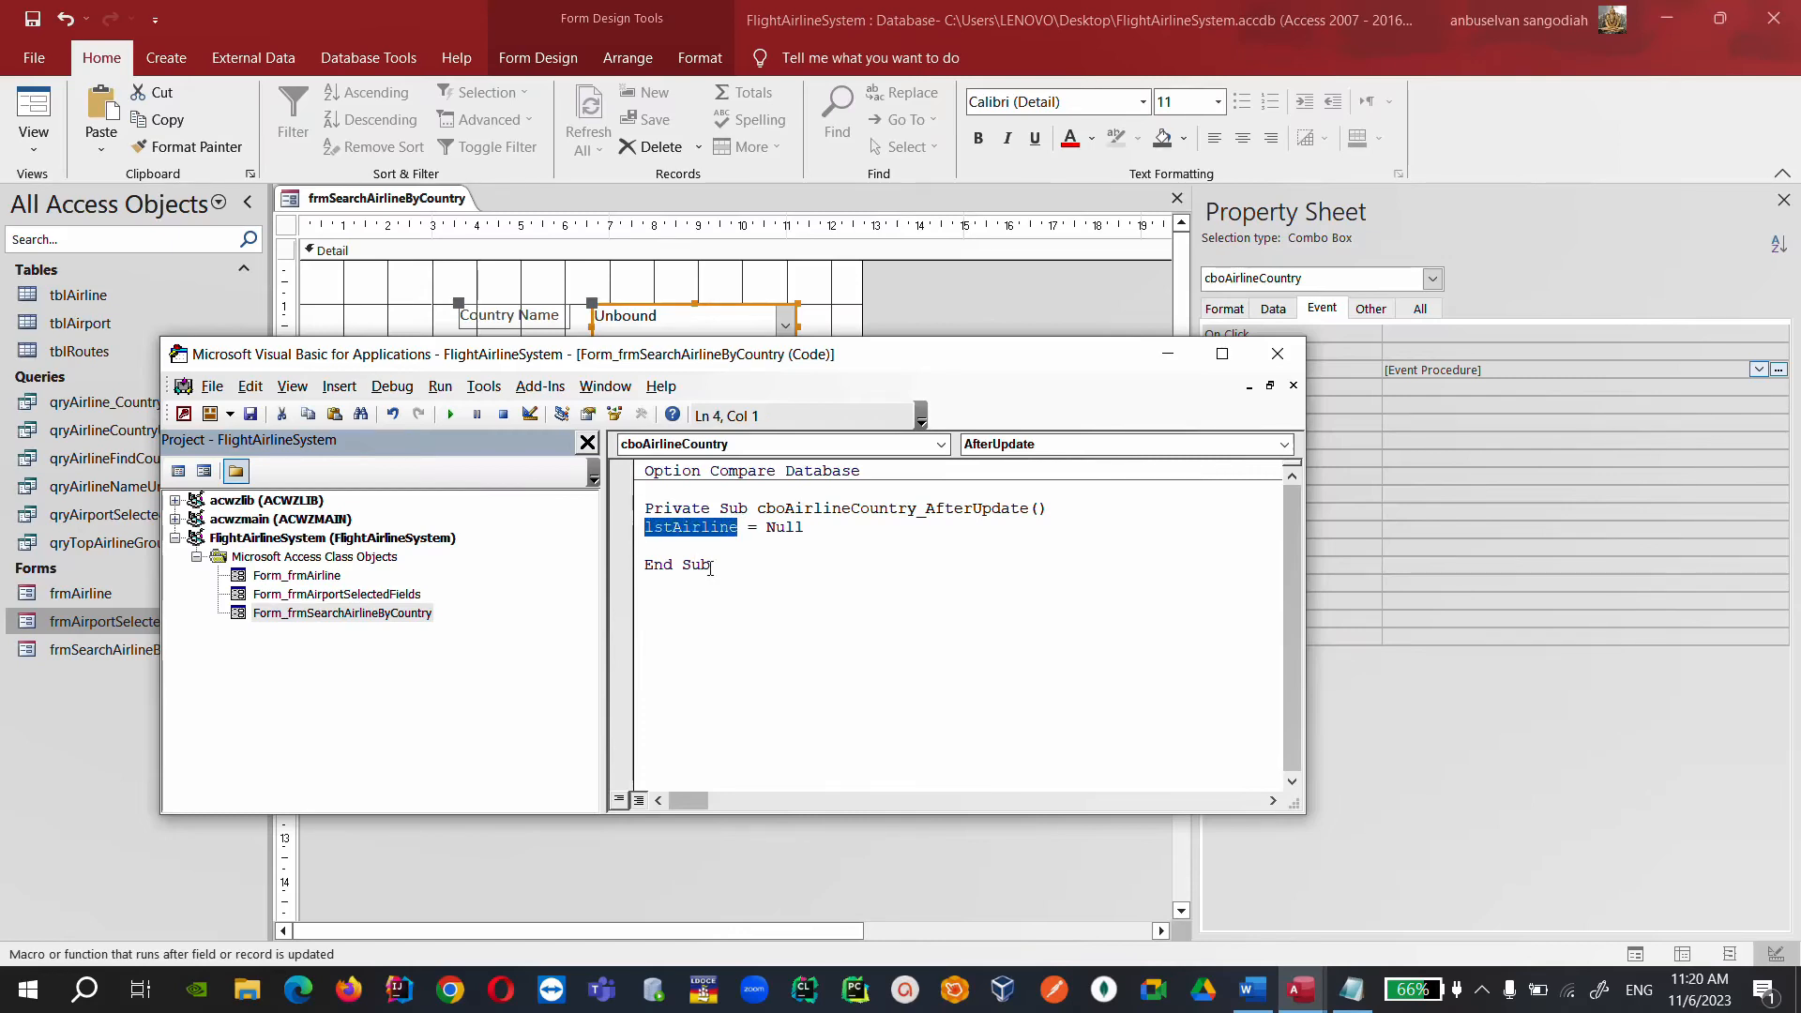
{"action": "key", "text": "ctrl+c"}
{"action": "left_click", "coordinate": [688, 542]}
{"action": "key", "text": "ctrl+v"}
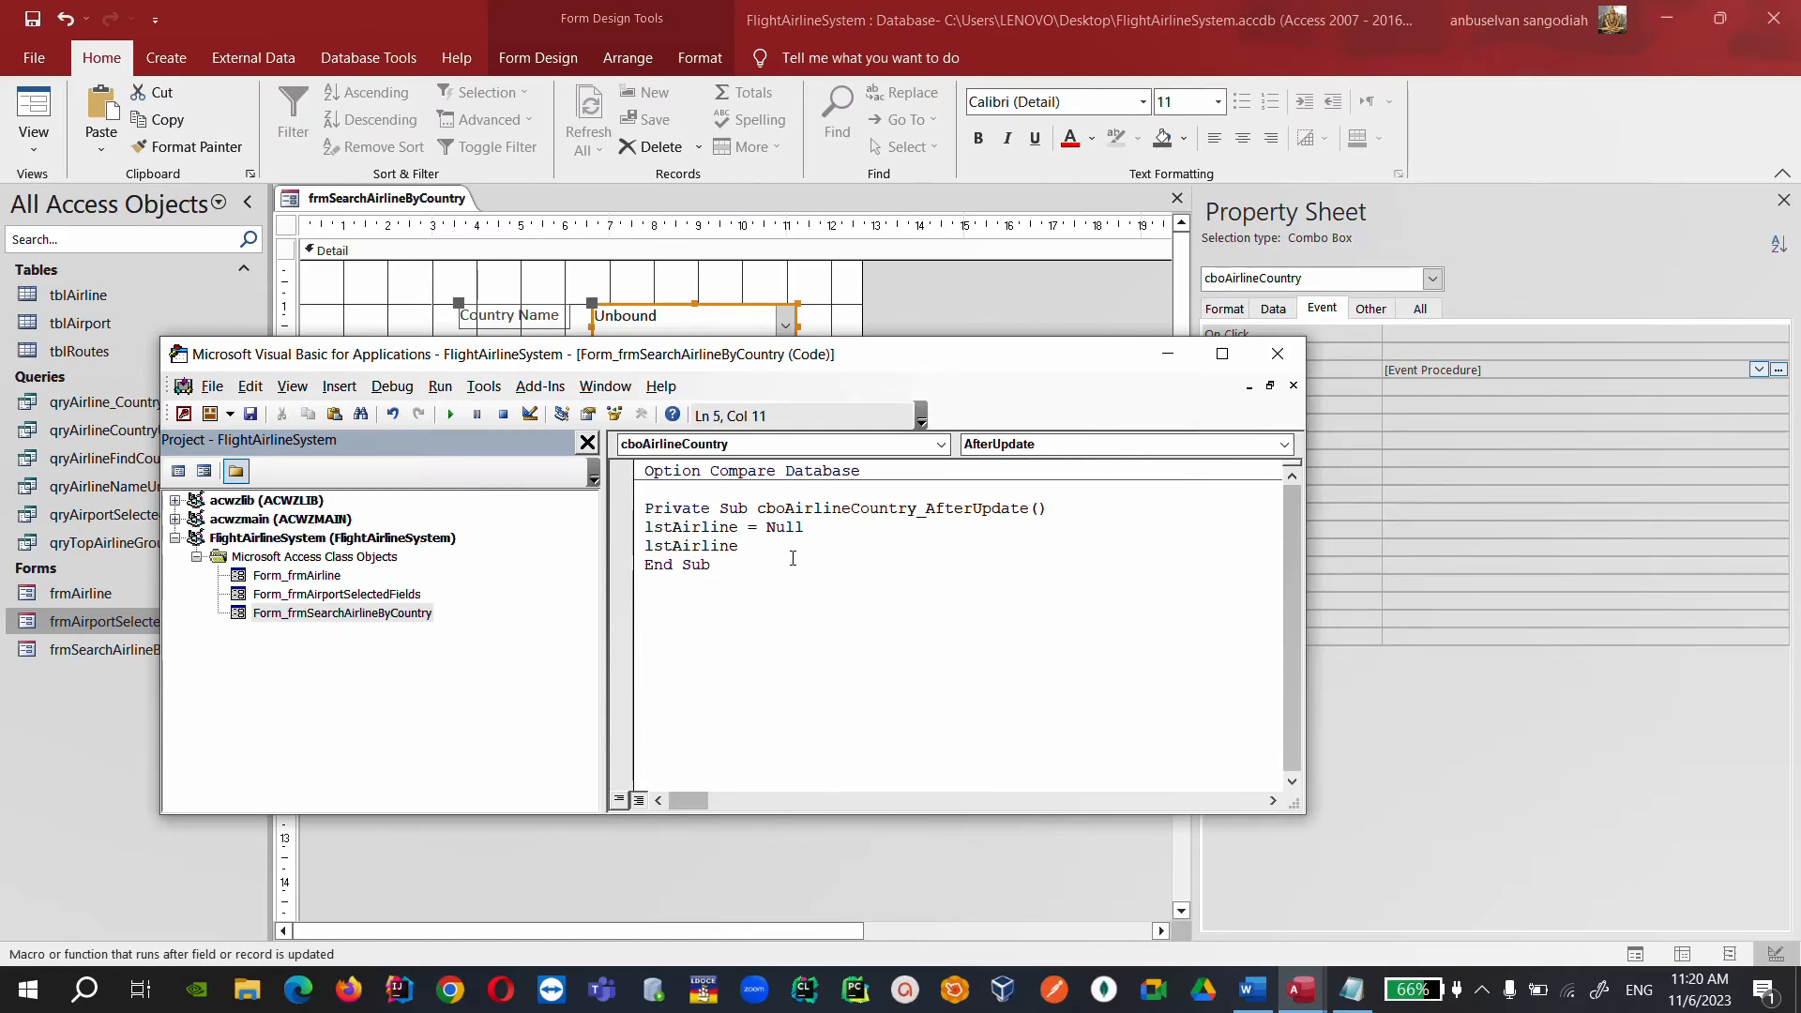
{"action": "type", "text": ".Re"}
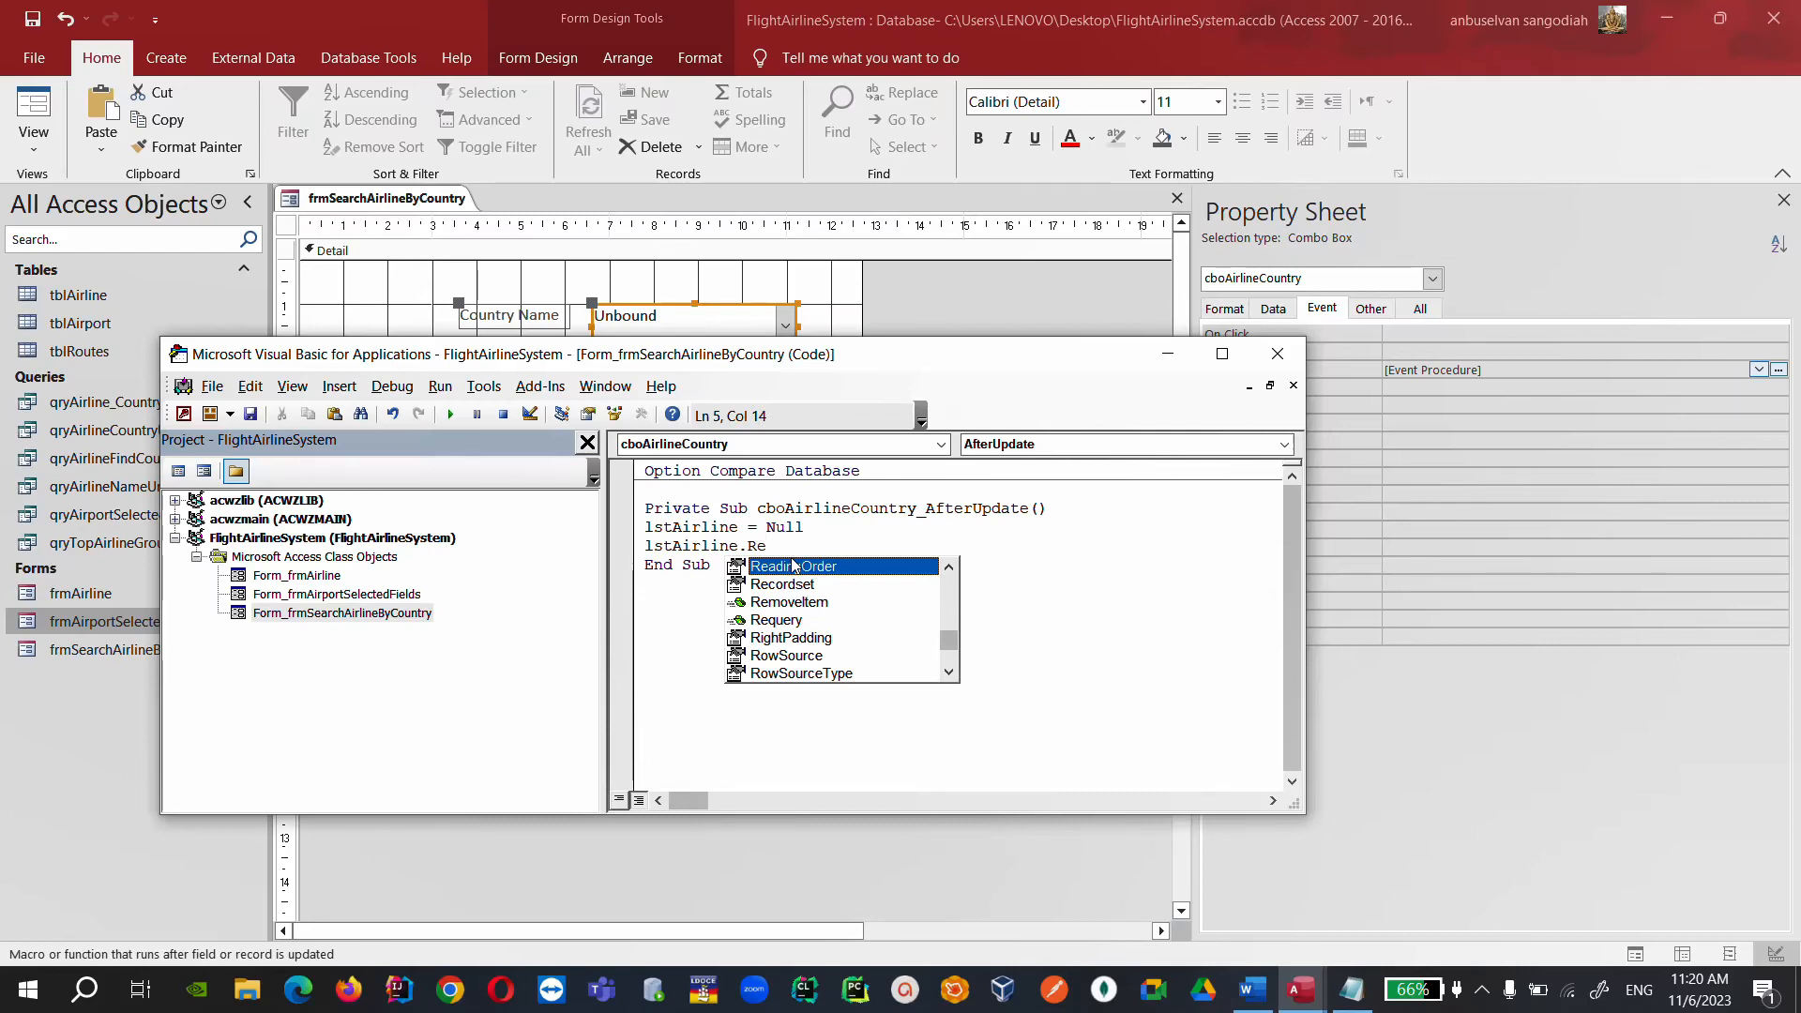
{"action": "key", "text": "Down"}
{"action": "key", "text": "Down"}
{"action": "key", "text": "Down"}
{"action": "key", "text": "Return"}
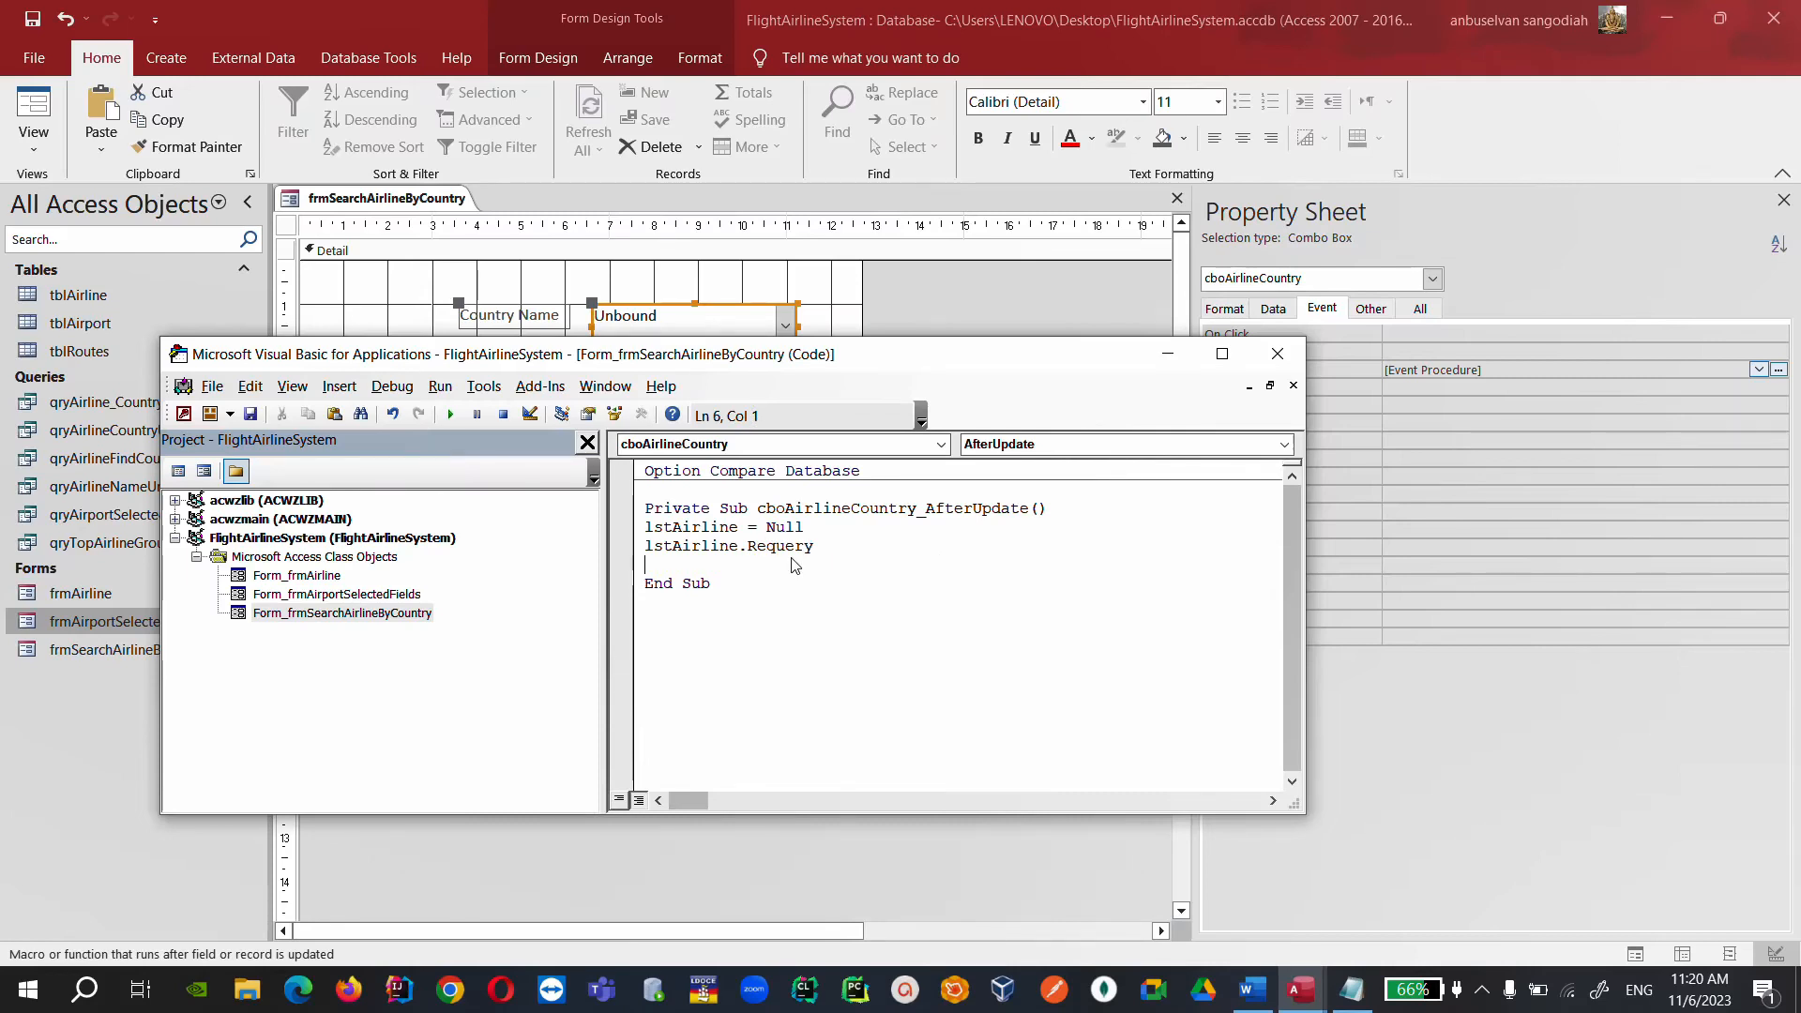
Add the statement cboAirlineCountry = "" after a blank line below the Requery statement and close the code editor.
{"action": "key", "text": "Down"}
{"action": "type", "text": "cb"}
{"action": "key", "text": "BackSpace"}
{"action": "key", "text": "BackSpace"}
{"action": "key", "text": "Up"}
{"action": "key", "text": "Return"}
{"action": "key", "text": "Return"}
{"action": "type", "text": "cboAirlineCountry ="}
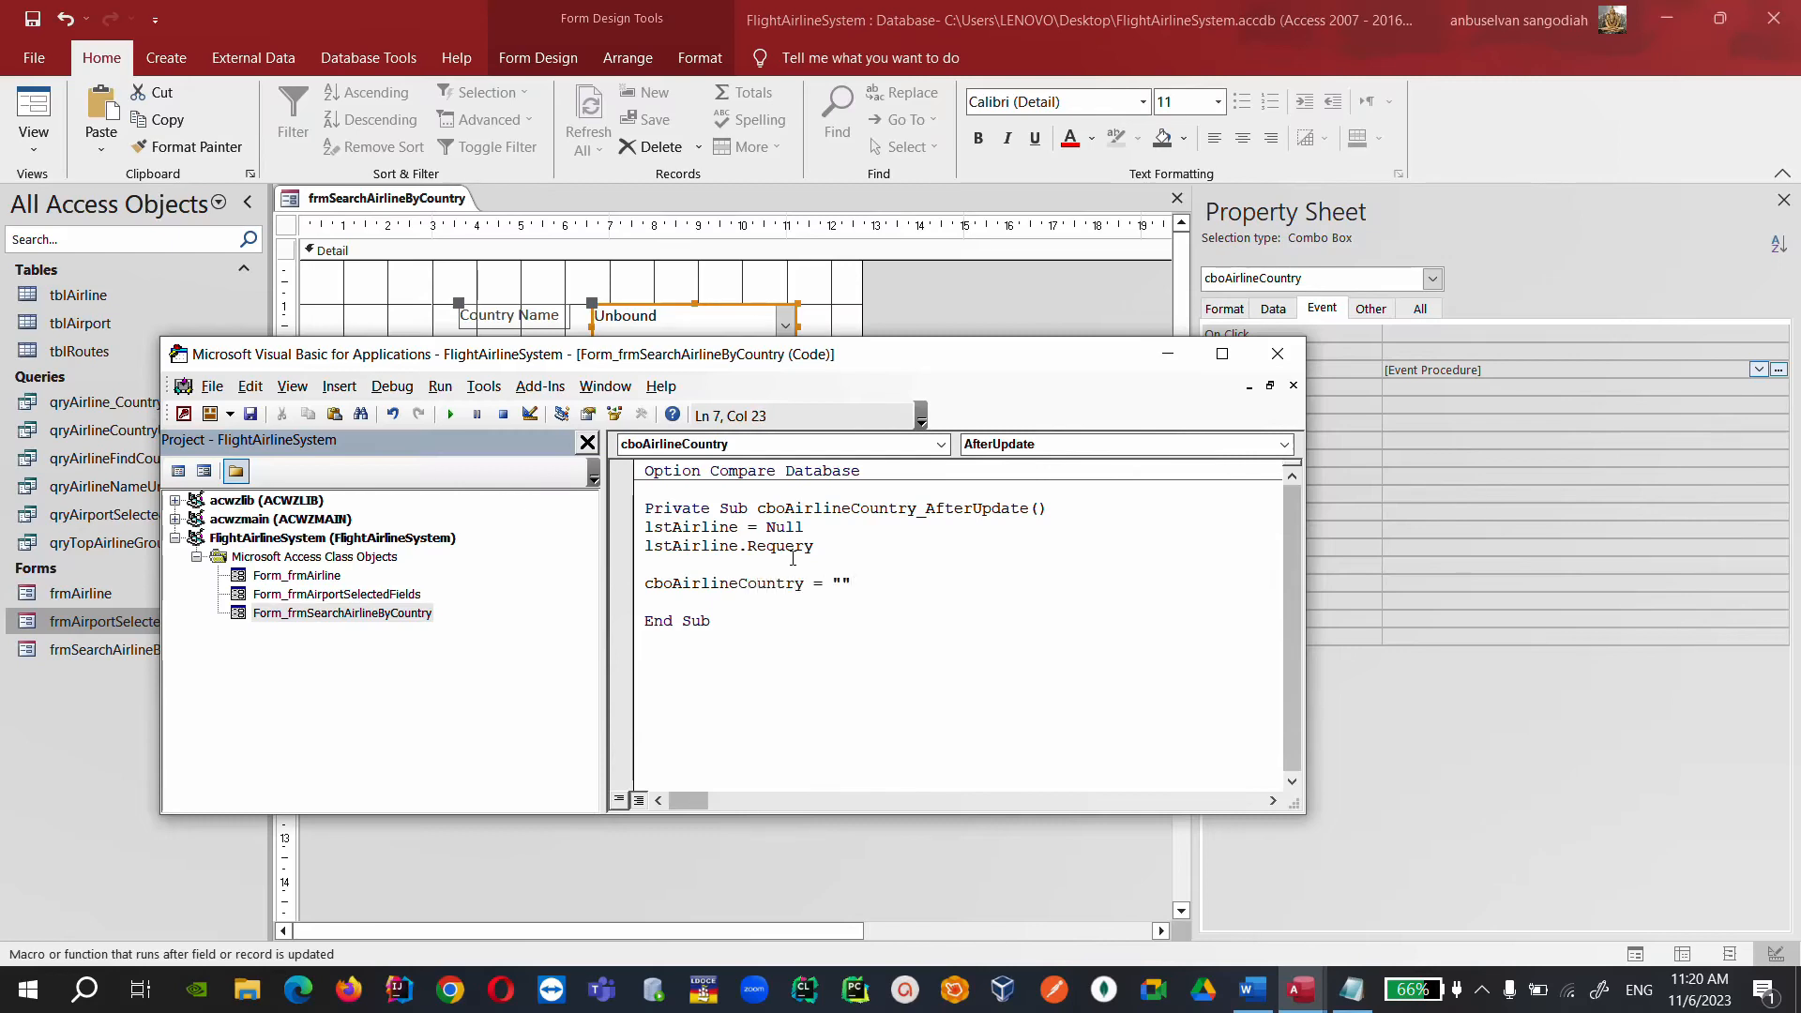
{"action": "left_click", "coordinate": [750, 624]}
{"action": "left_click", "coordinate": [736, 545]}
{"action": "left_click", "coordinate": [1278, 353]}
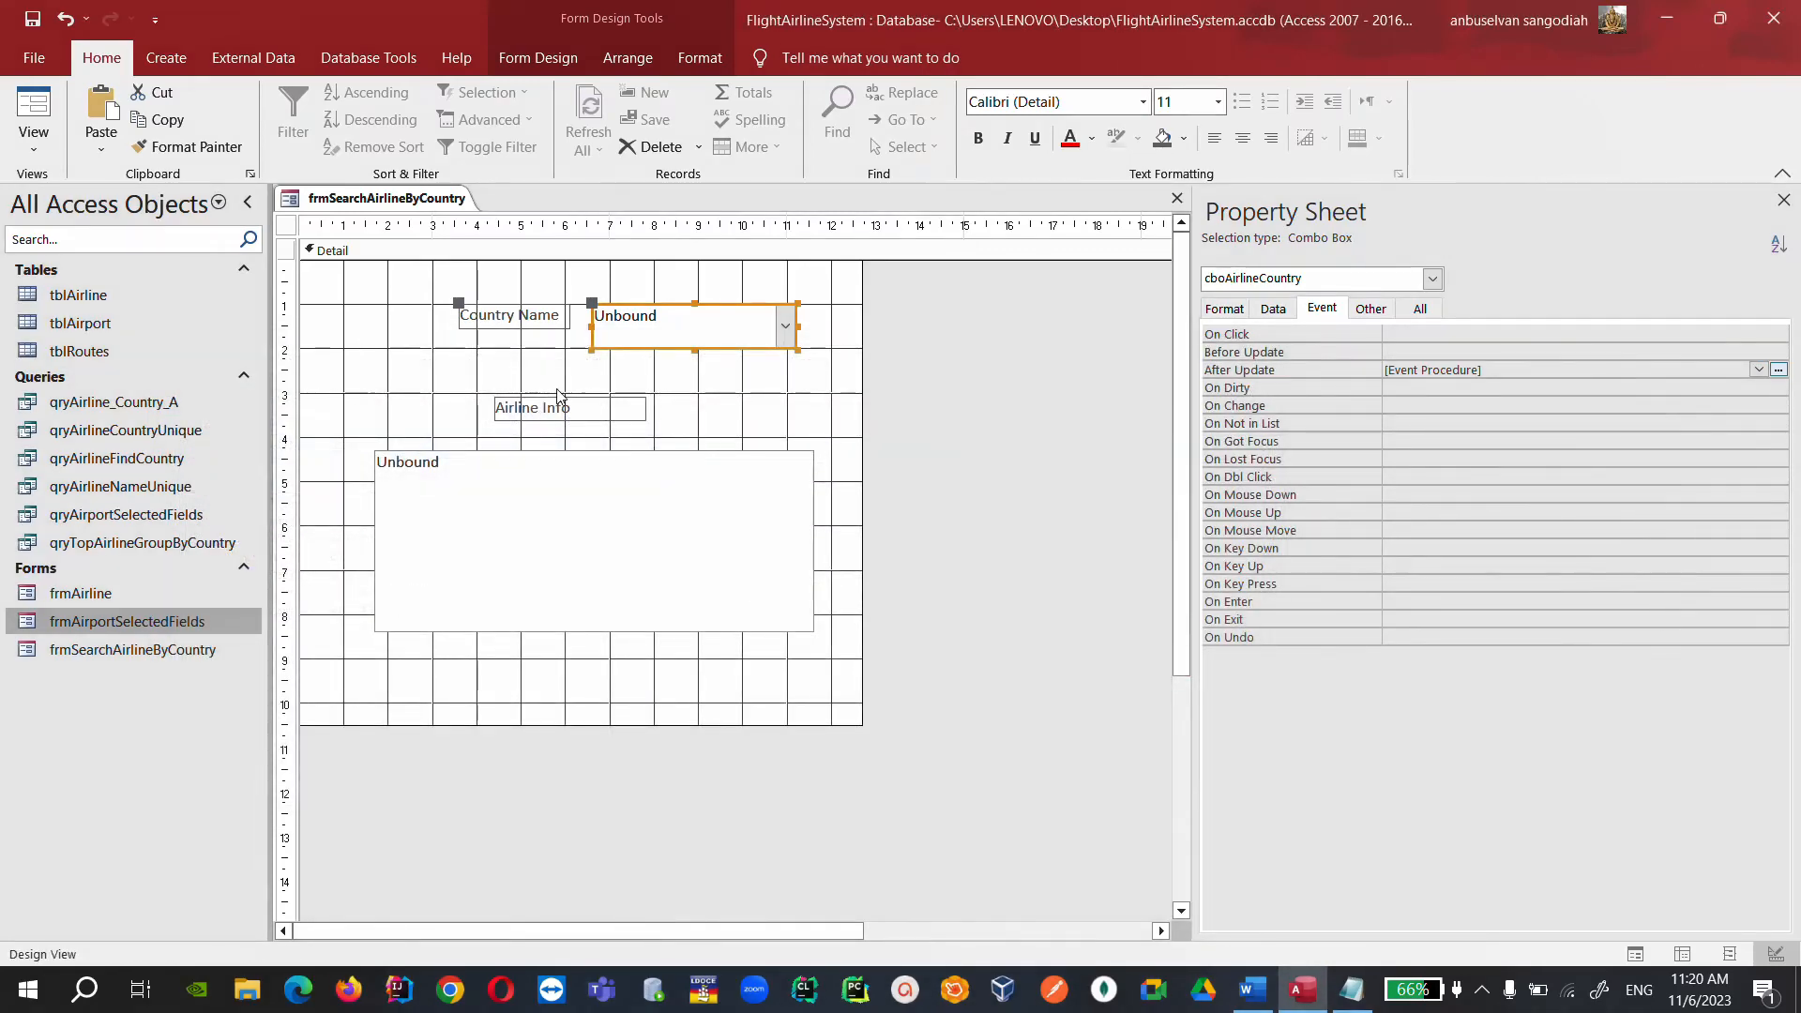
Save frmSearchAirlineByCountry and show it in Form View.
{"action": "right_click", "coordinate": [398, 201]}
{"action": "left_click", "coordinate": [430, 222]}
{"action": "right_click", "coordinate": [414, 198]}
{"action": "left_click", "coordinate": [471, 311]}
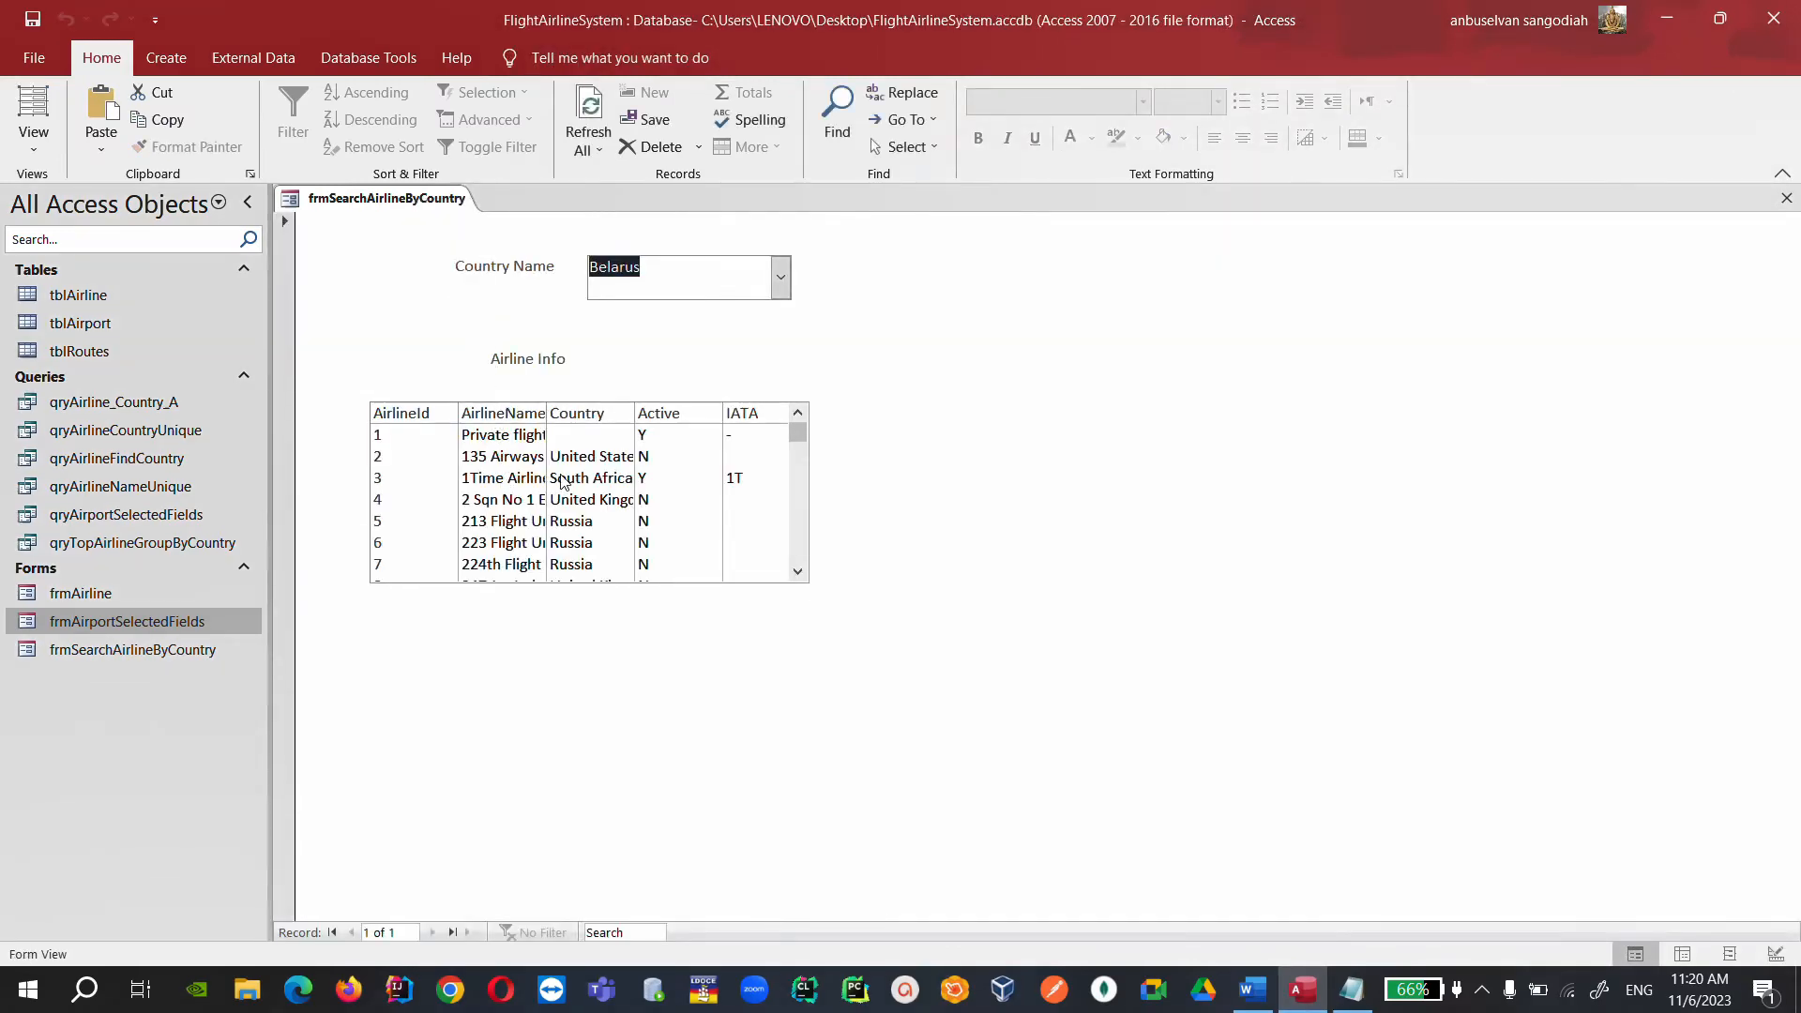
Test the form by choosing several entries in the Country Name combo box and checking the rows of the Airline Info list.
{"action": "left_click", "coordinate": [780, 278]}
{"action": "left_click", "coordinate": [696, 403]}
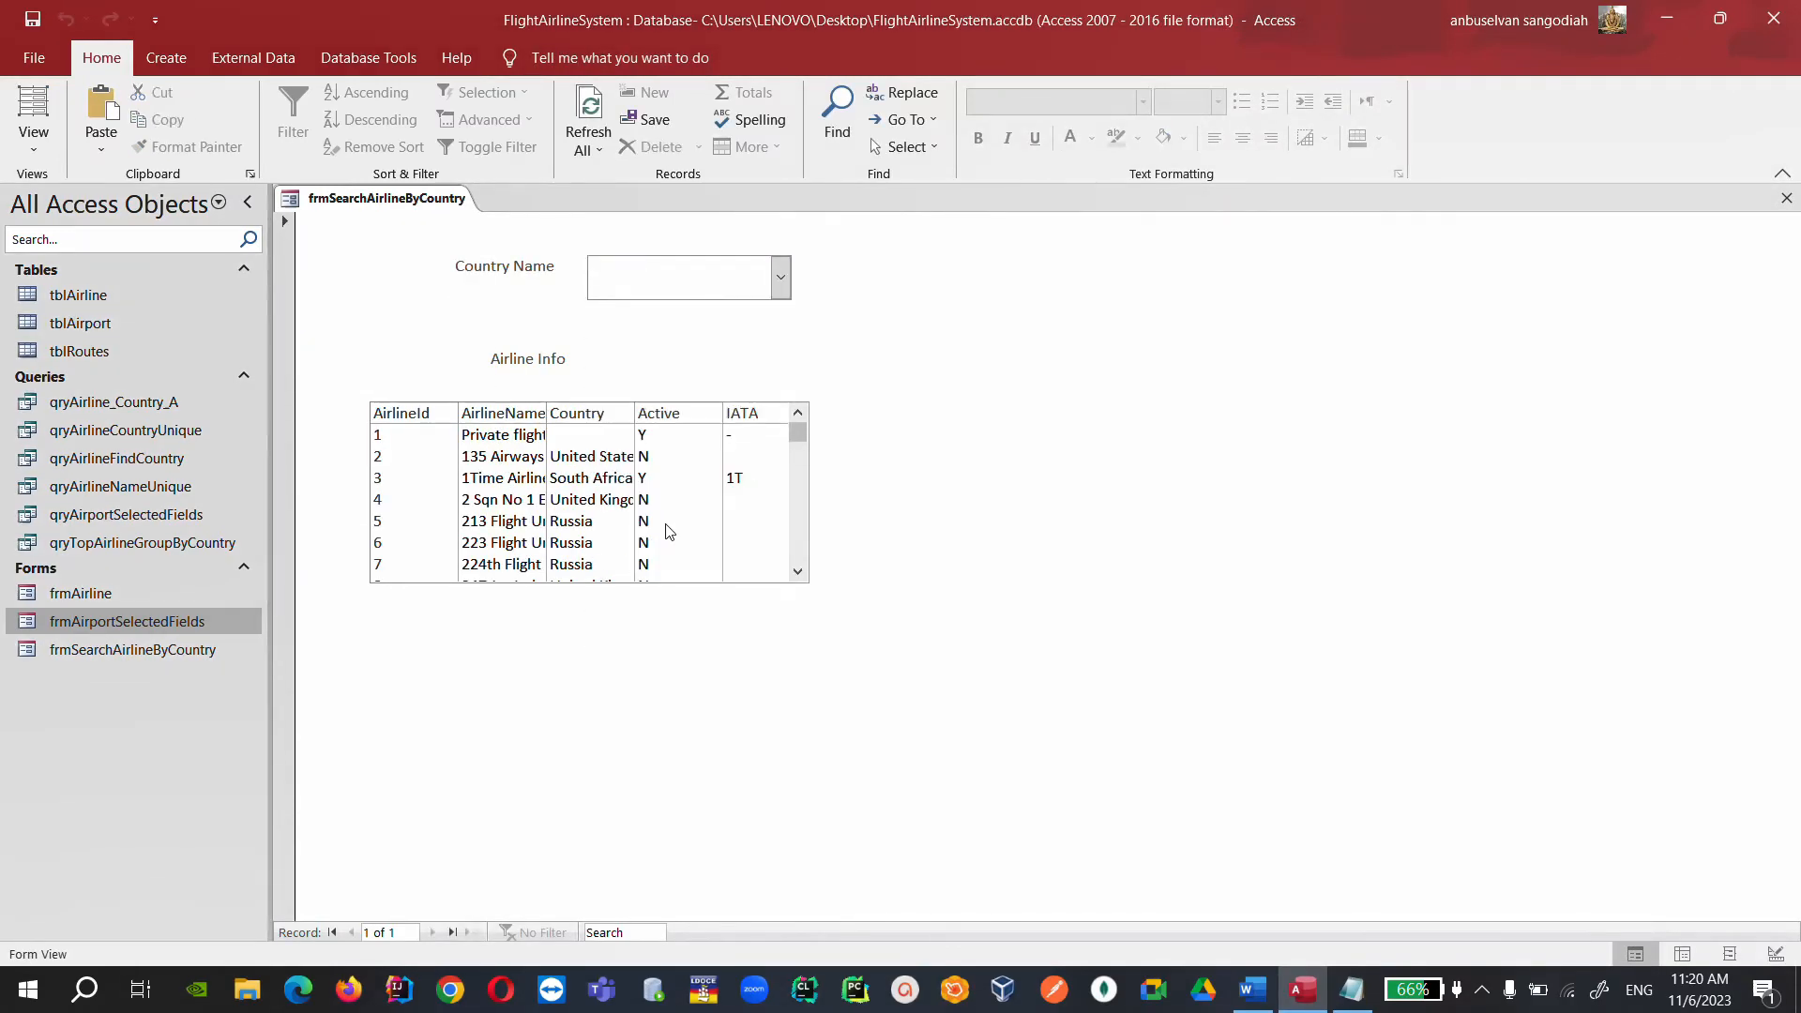
{"action": "left_click", "coordinate": [780, 278]}
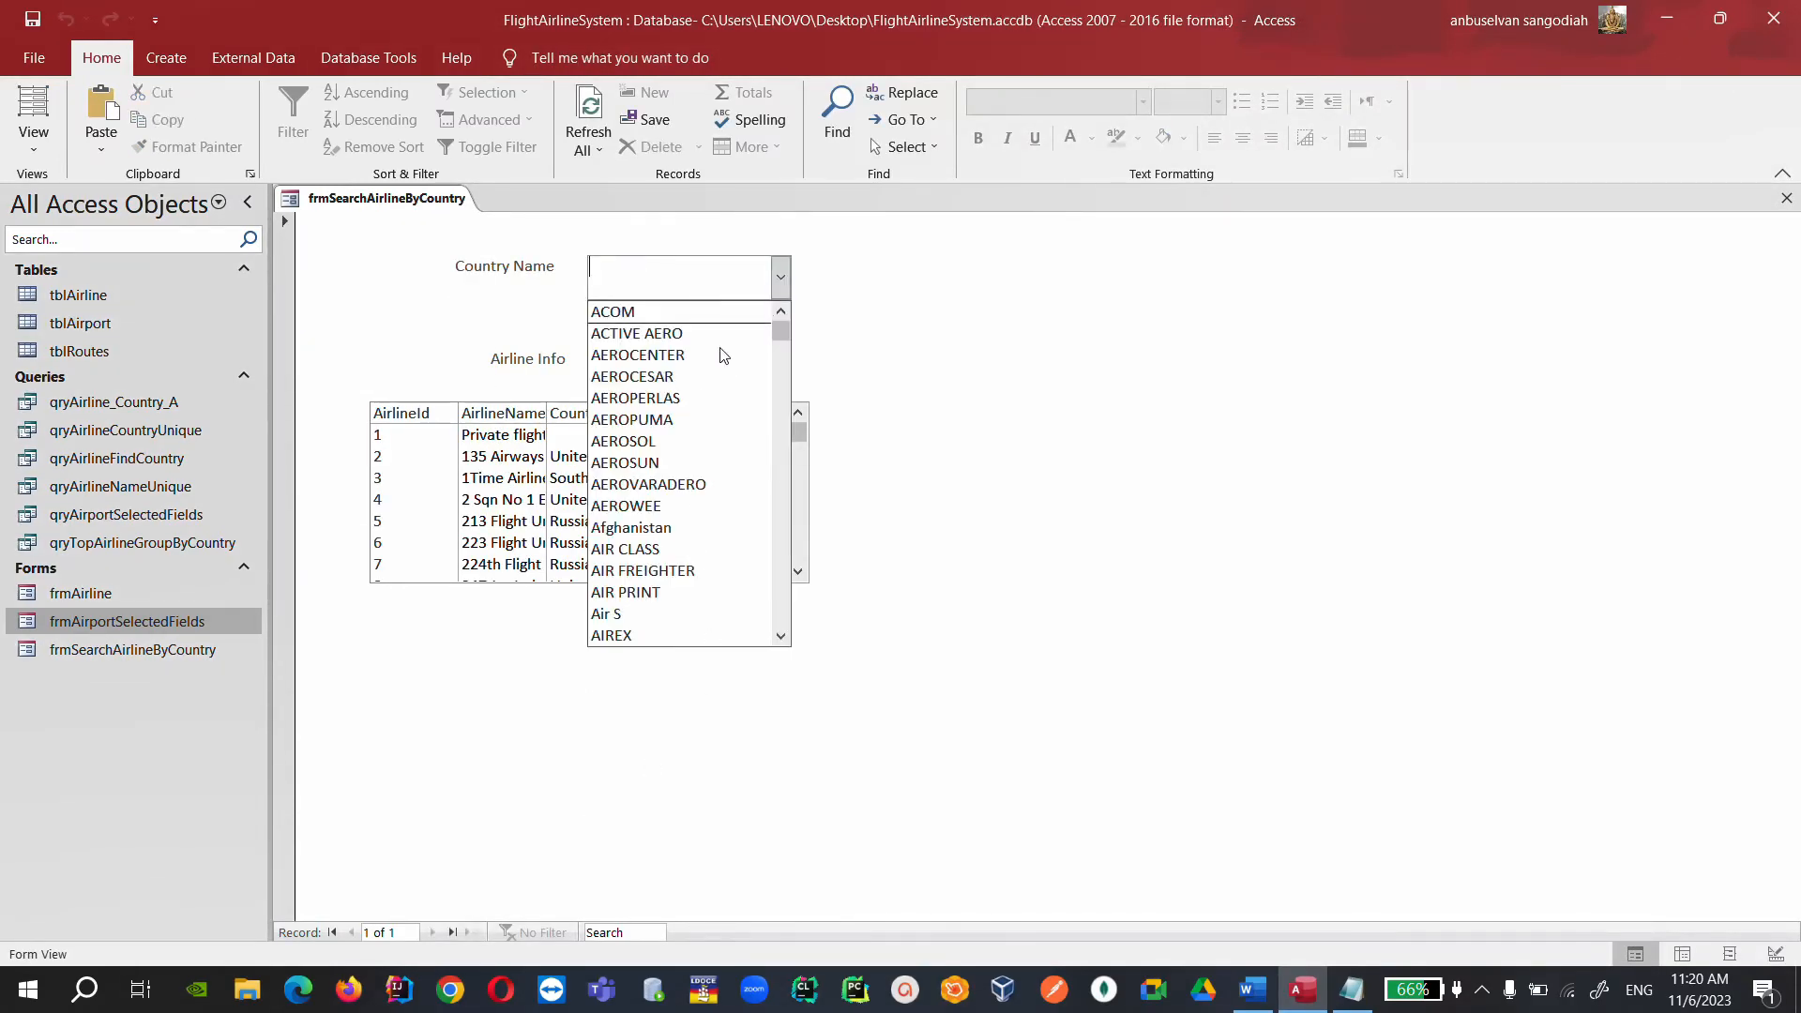
{"action": "left_click", "coordinate": [669, 384]}
{"action": "left_click", "coordinate": [780, 279]}
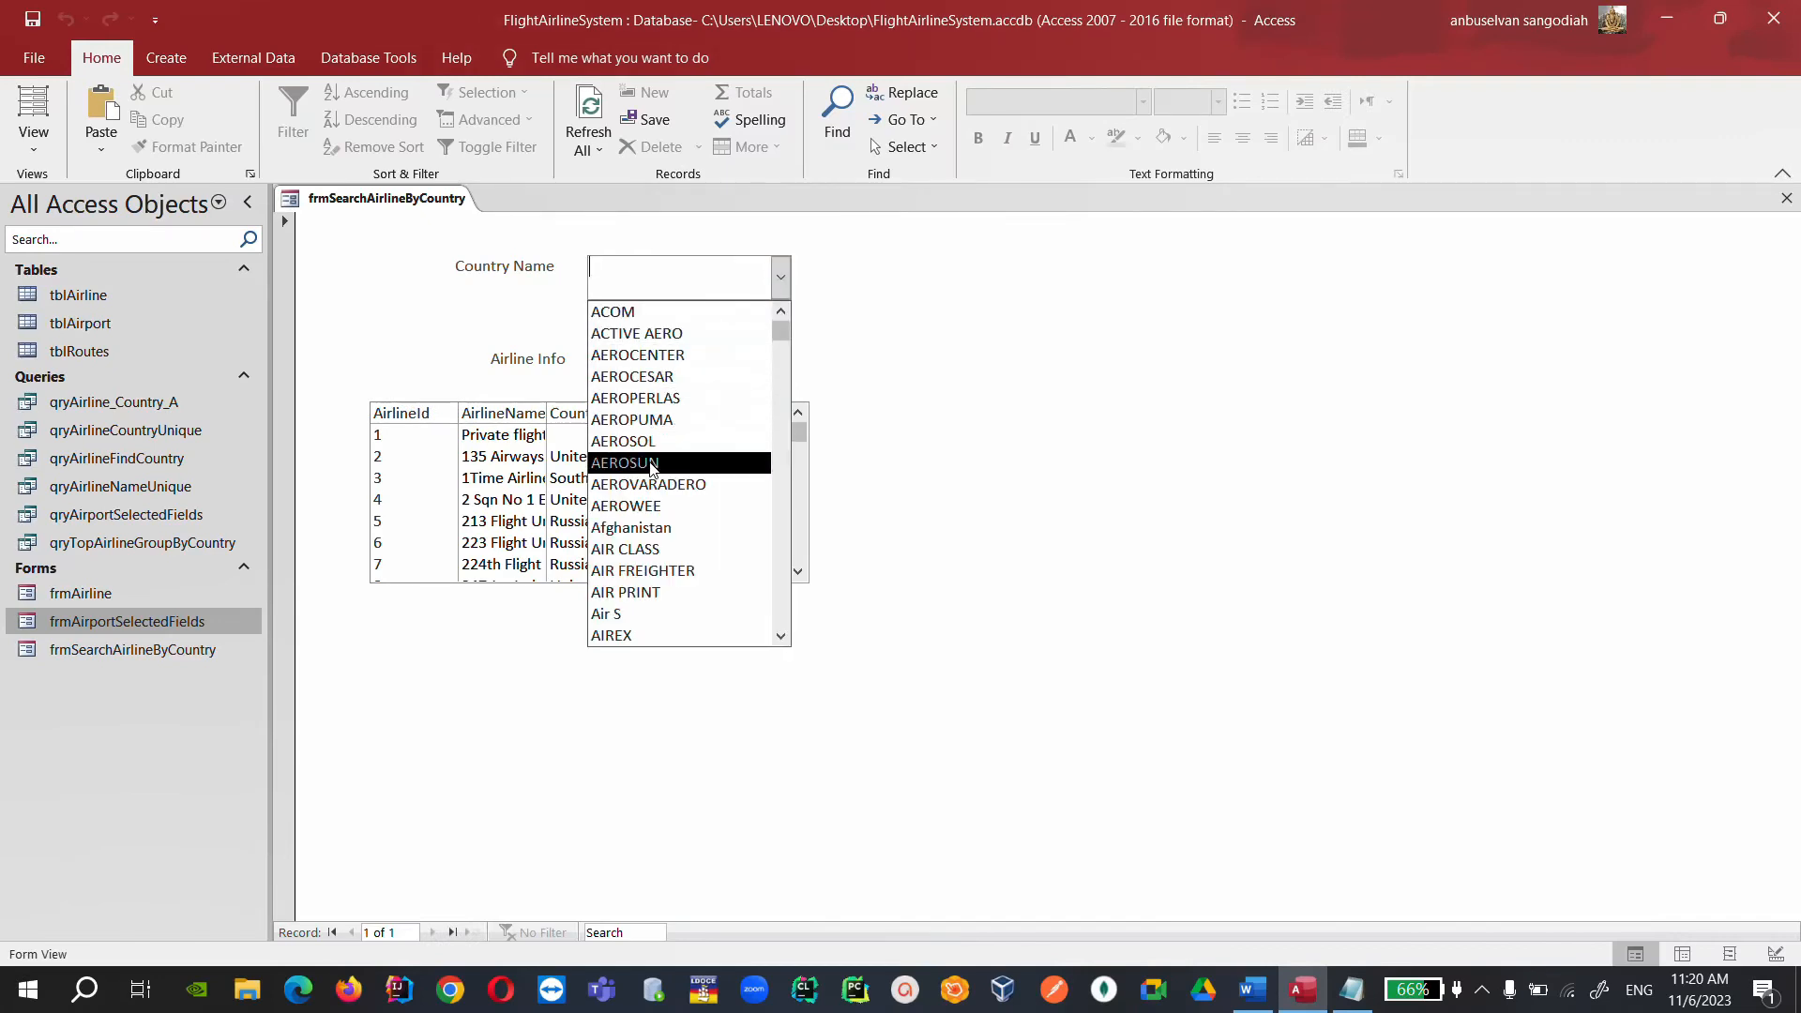
{"action": "left_click", "coordinate": [671, 466]}
{"action": "left_click", "coordinate": [782, 279]}
{"action": "left_click", "coordinate": [668, 464]}
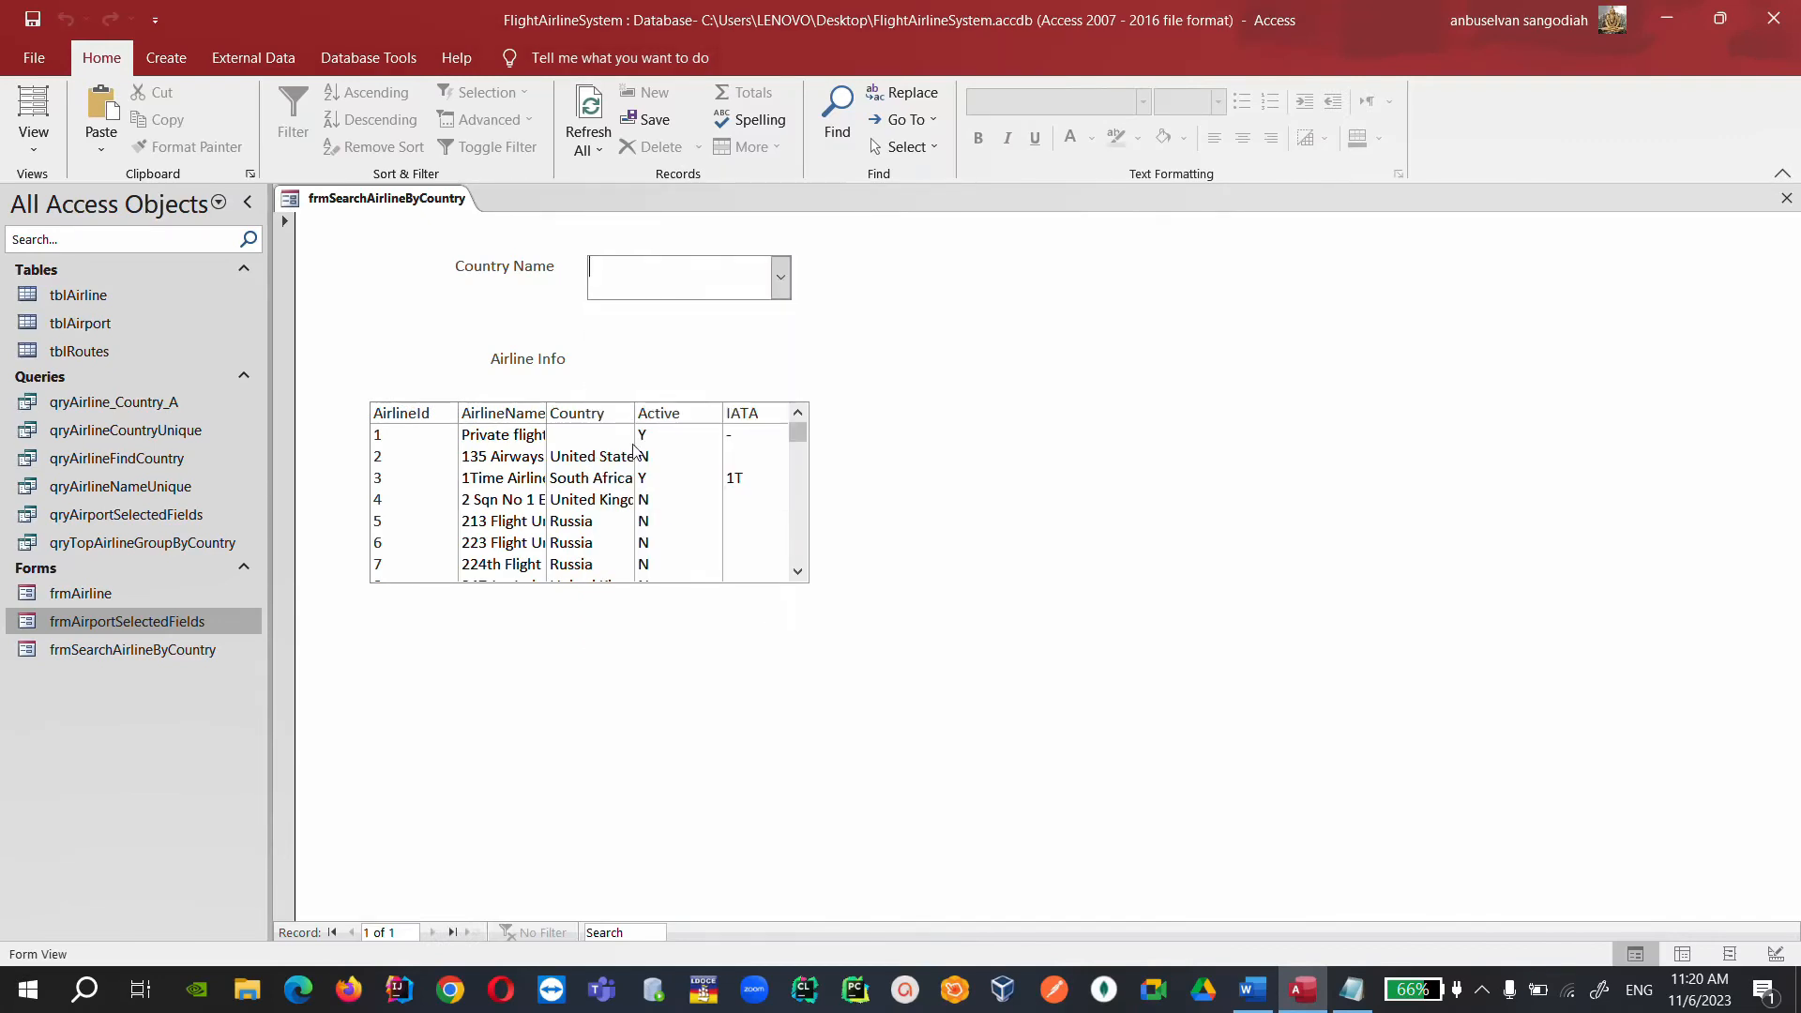
{"action": "left_click", "coordinate": [797, 524]}
{"action": "left_click", "coordinate": [797, 521]}
{"action": "left_click", "coordinate": [797, 522]}
{"action": "left_click", "coordinate": [797, 521]}
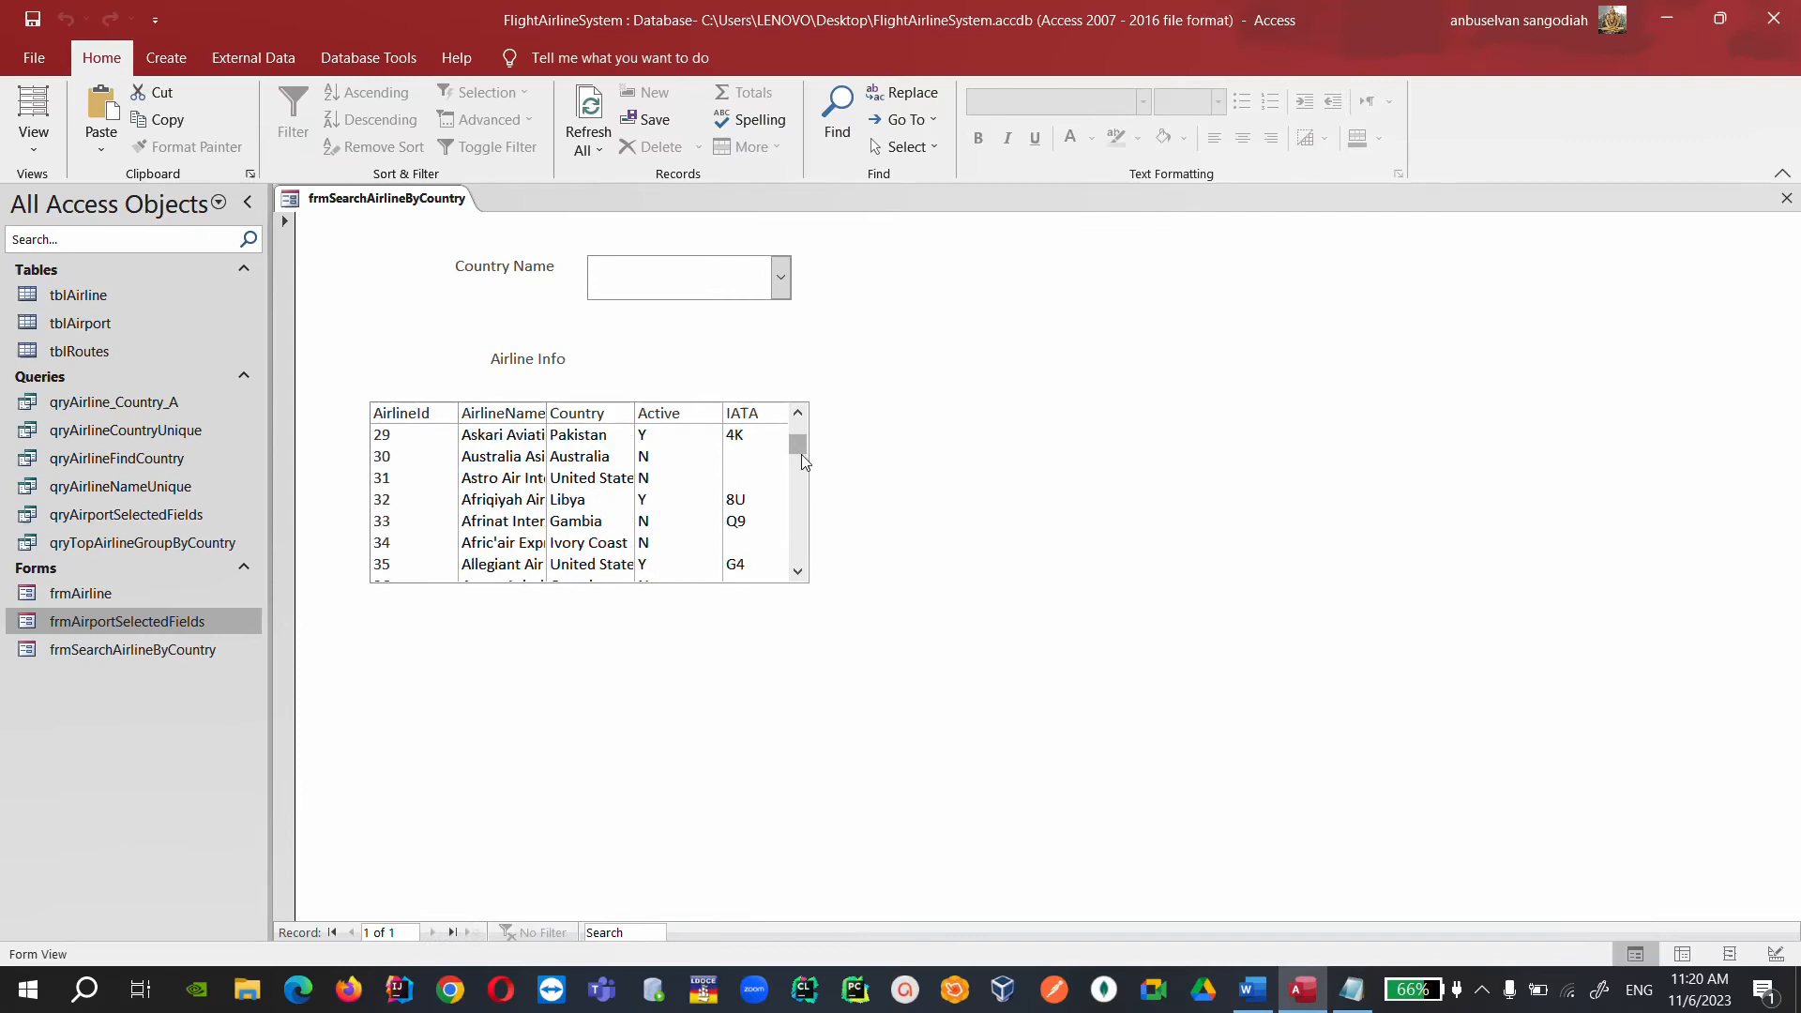
{"action": "left_click_drag", "start_coordinate": [800, 449], "coordinate": [797, 383]}
Return the form to Design View and examine the data properties of the lstAirline list box.
{"action": "right_click", "coordinate": [431, 207]}
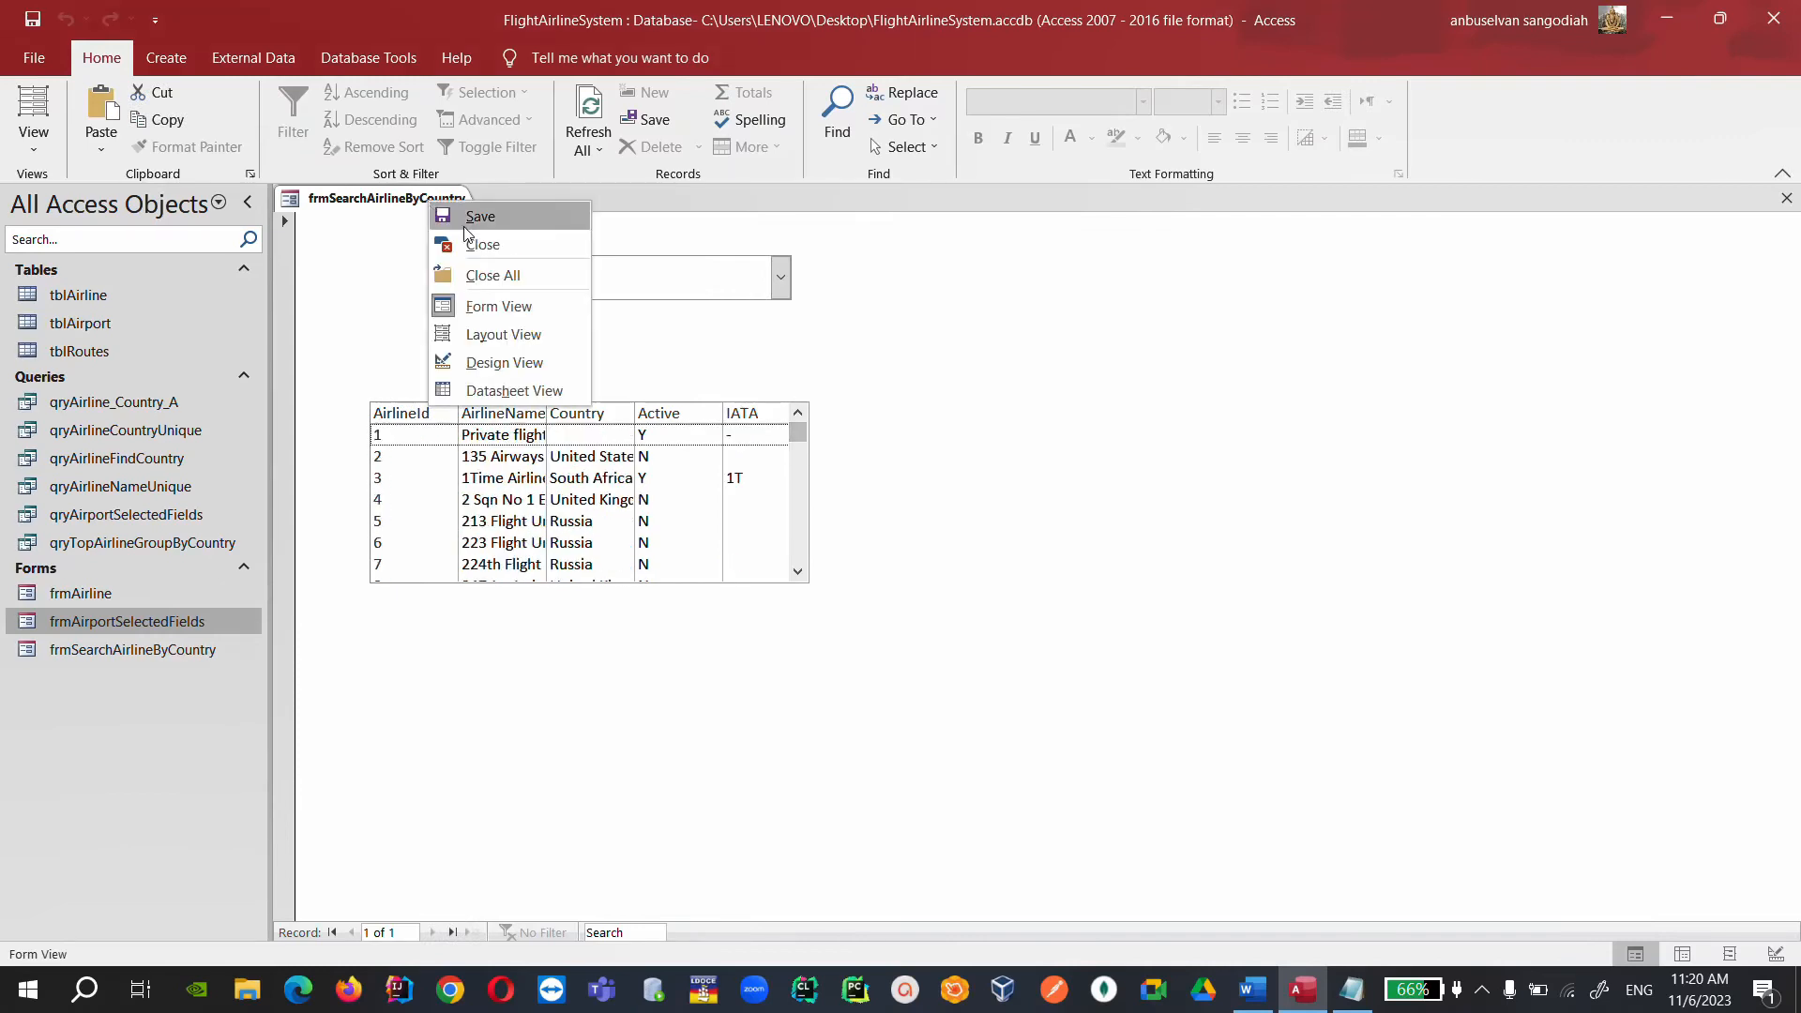
{"action": "left_click", "coordinate": [514, 368]}
{"action": "left_click", "coordinate": [601, 481]}
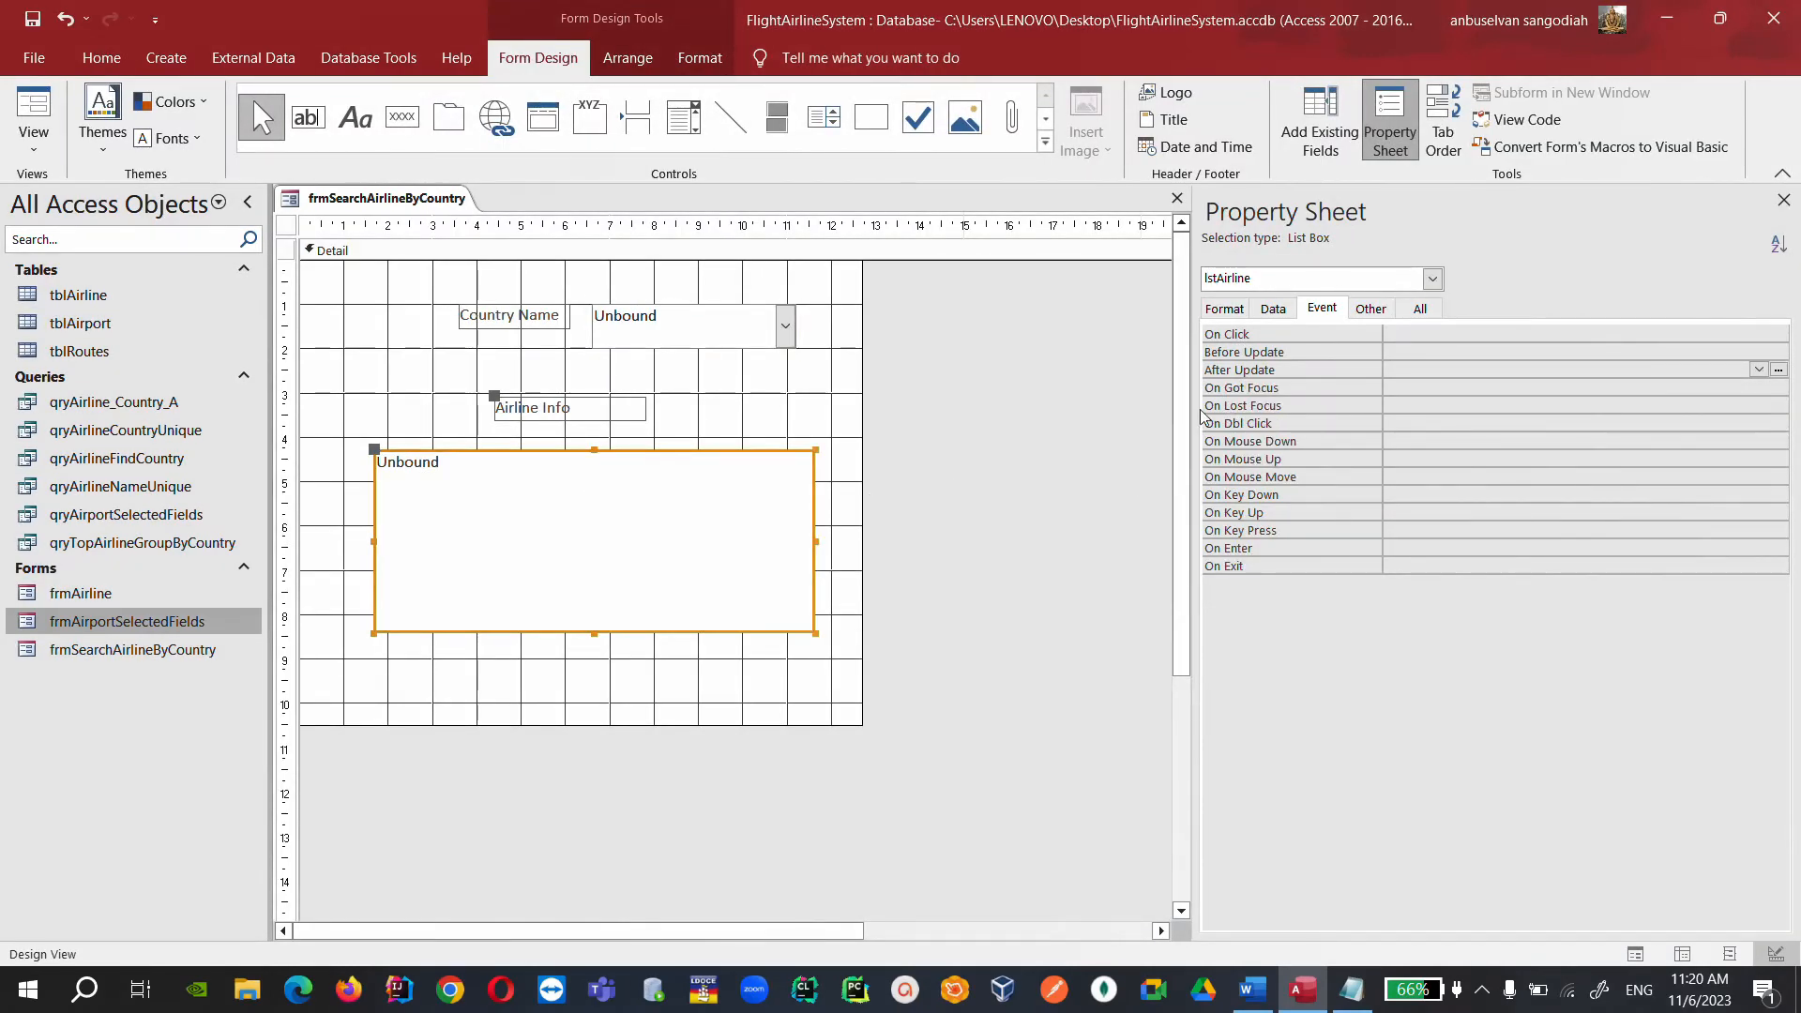
{"action": "left_click", "coordinate": [1273, 309]}
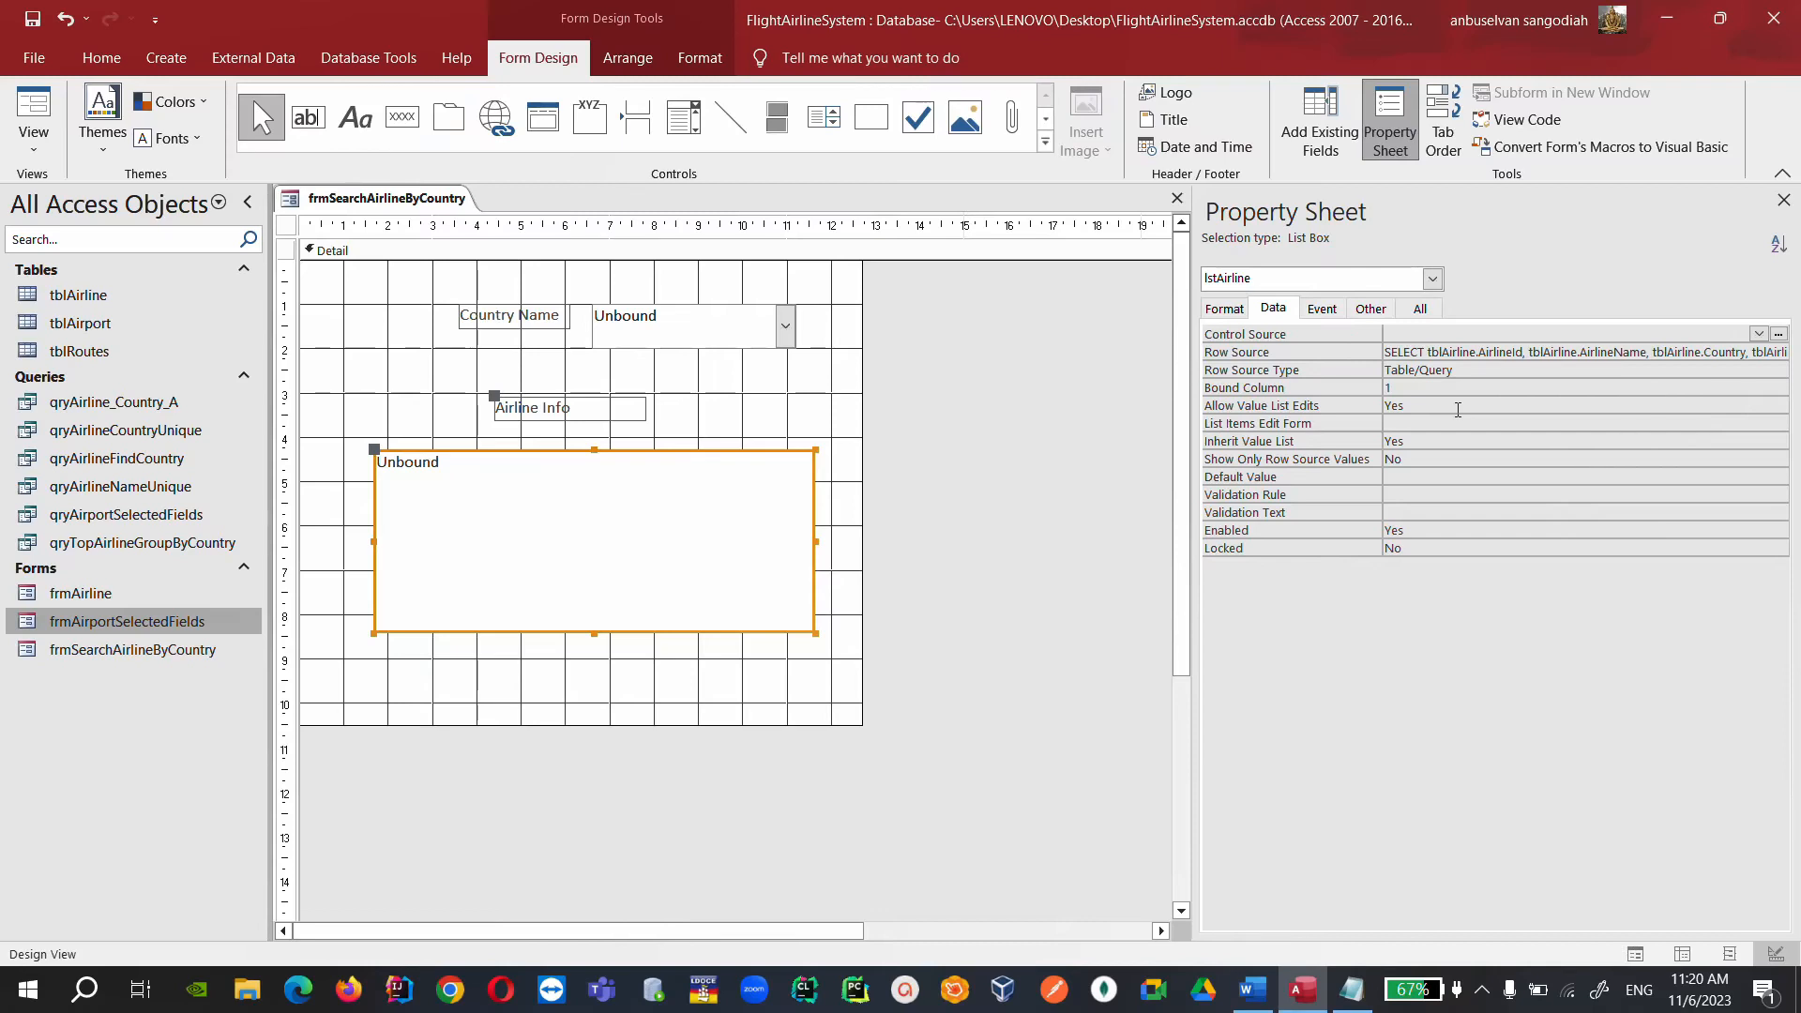
Reopen the After Update procedure of cboAirlineCountry and move the code window down to uncover the form's controls.
{"action": "left_click", "coordinate": [694, 326]}
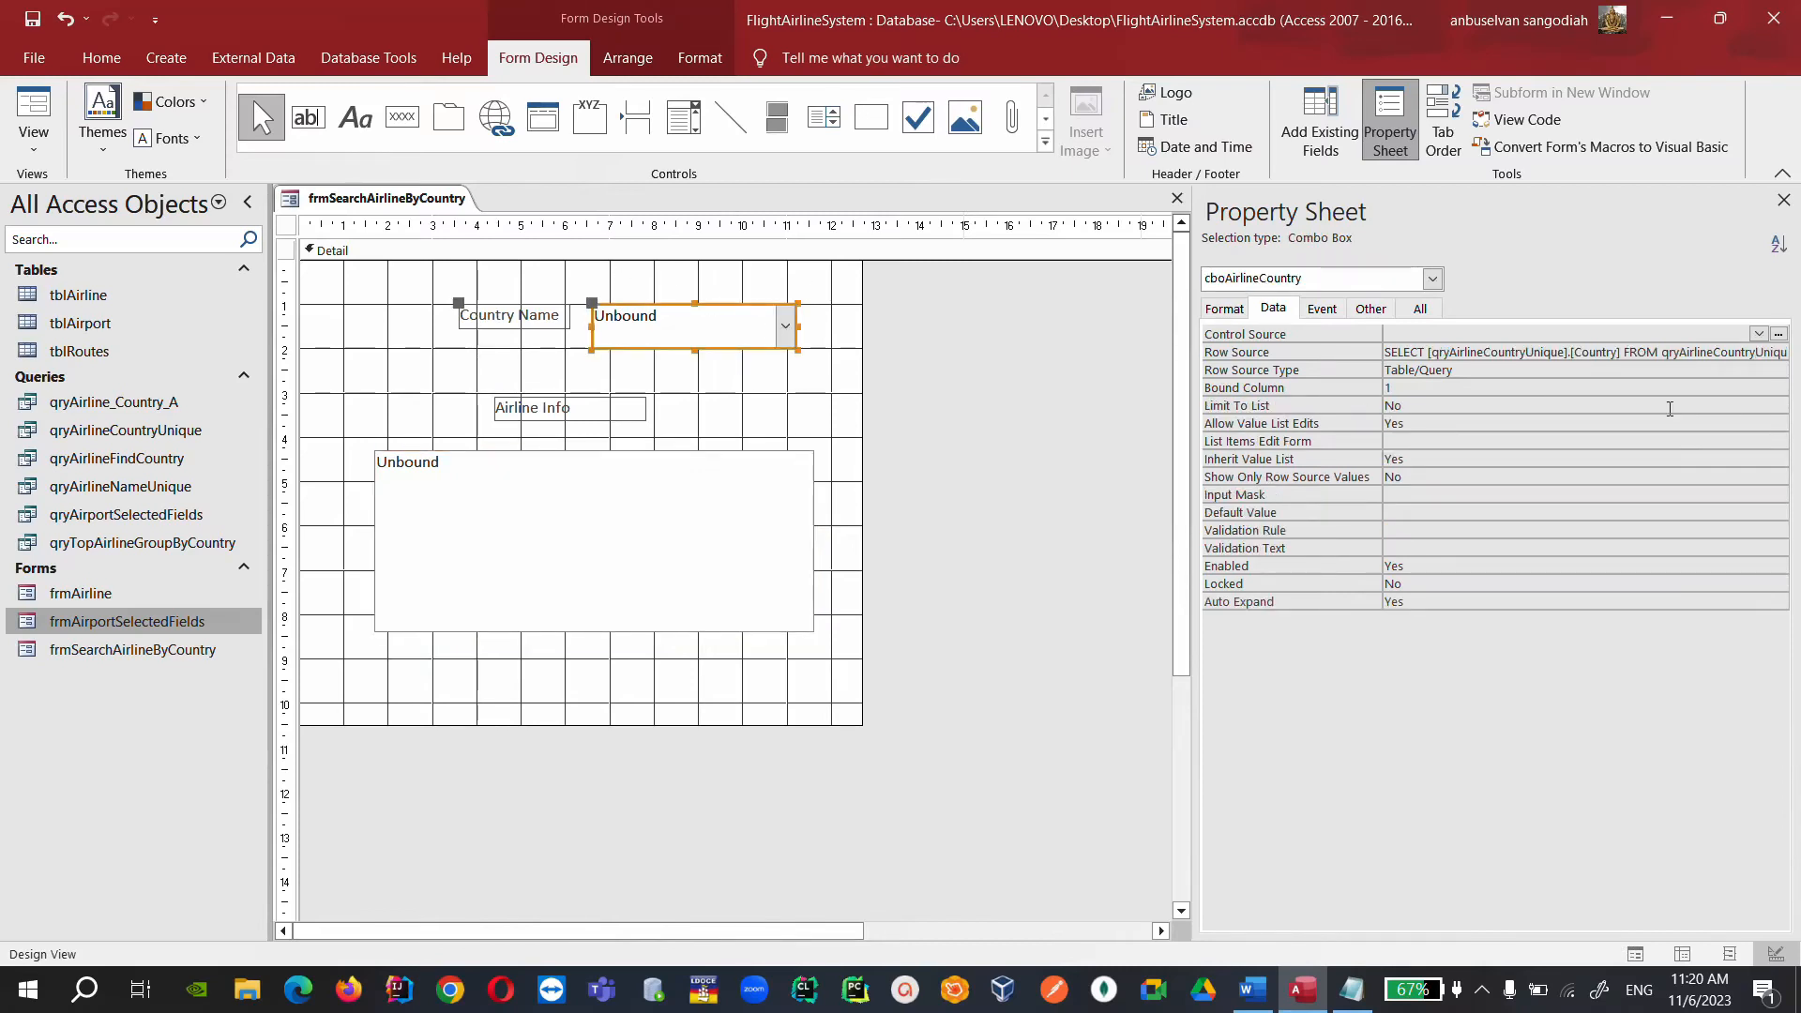
{"action": "left_click", "coordinate": [1321, 309]}
{"action": "left_click", "coordinate": [1378, 369]}
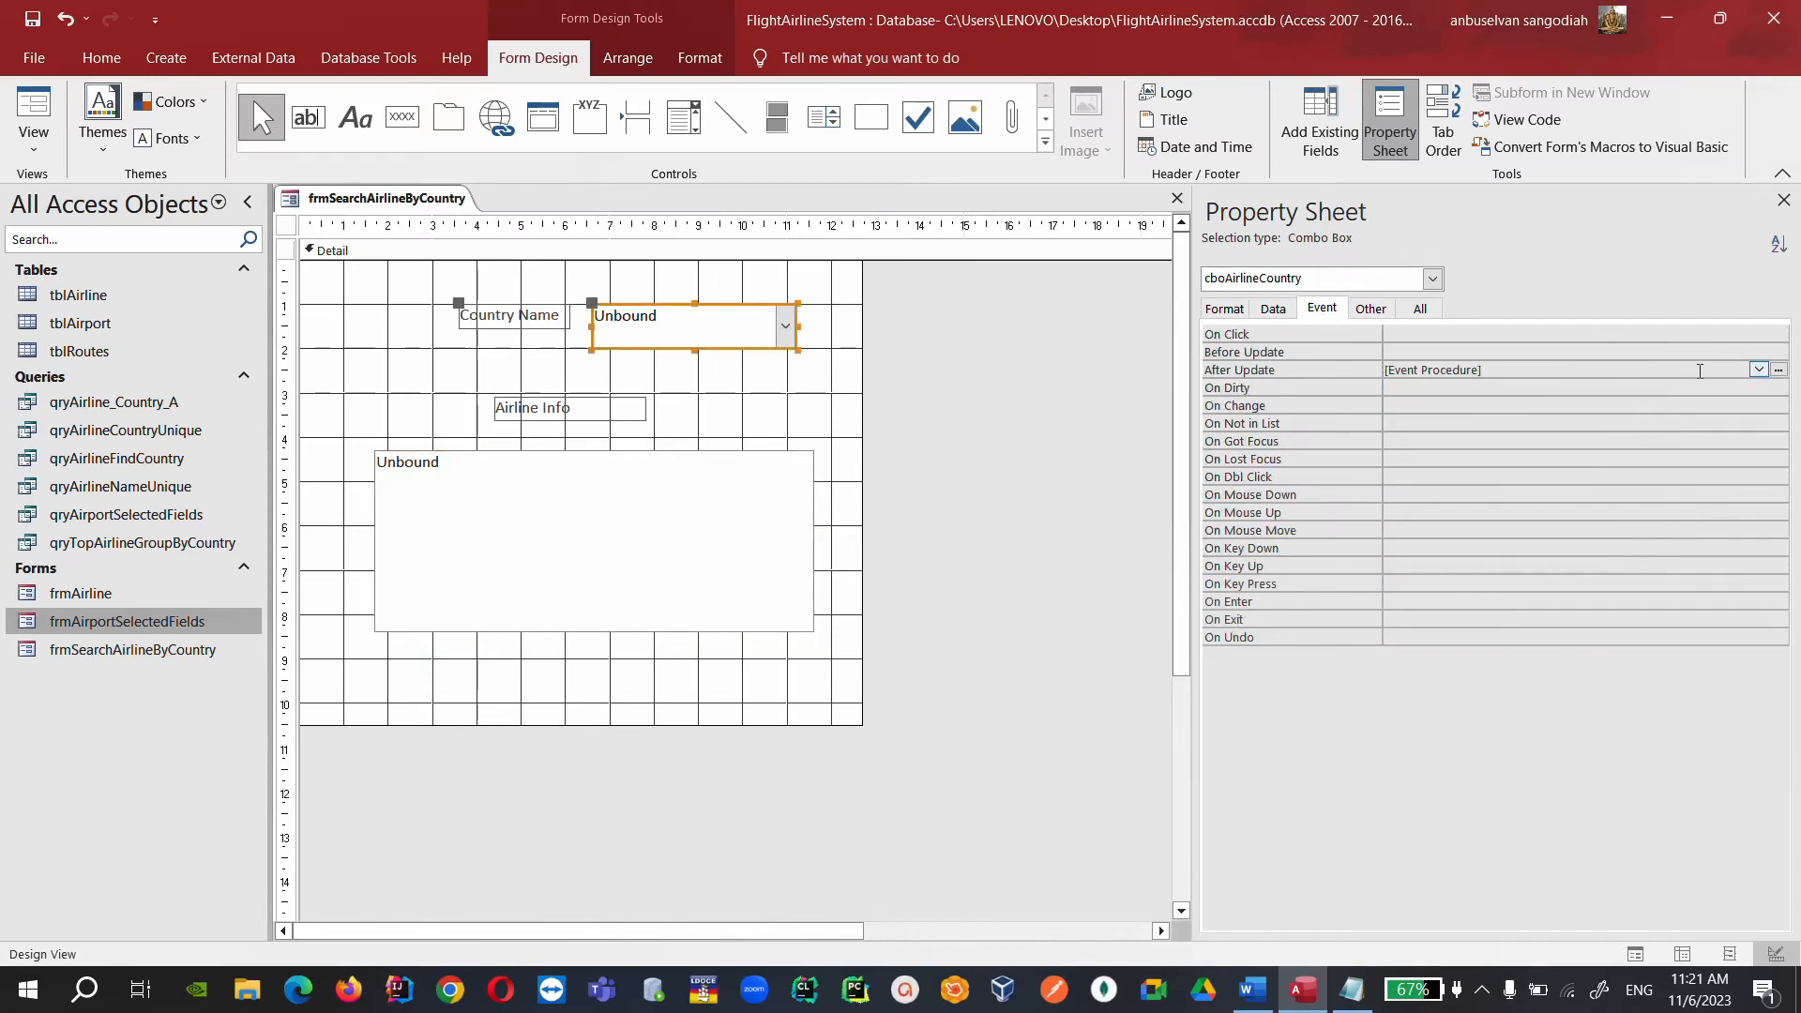
{"action": "left_click", "coordinate": [1778, 369]}
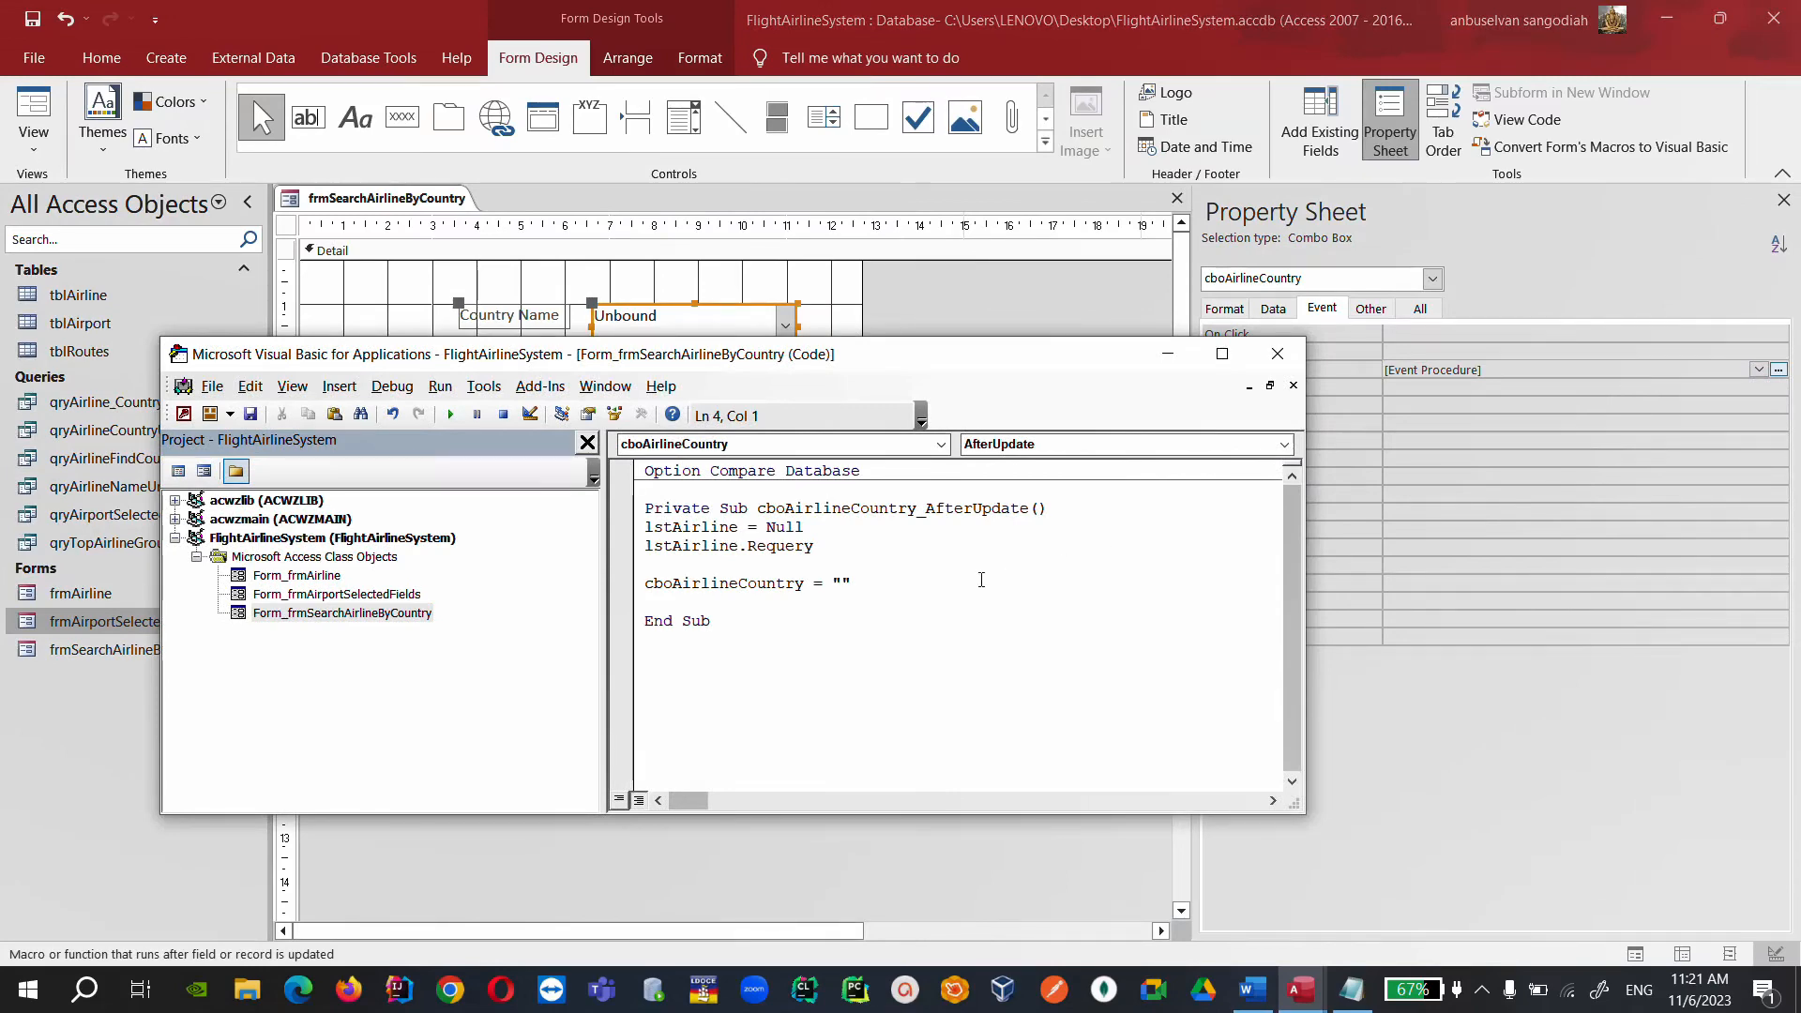
{"action": "left_click_drag", "start_coordinate": [882, 357], "coordinate": [936, 626]}
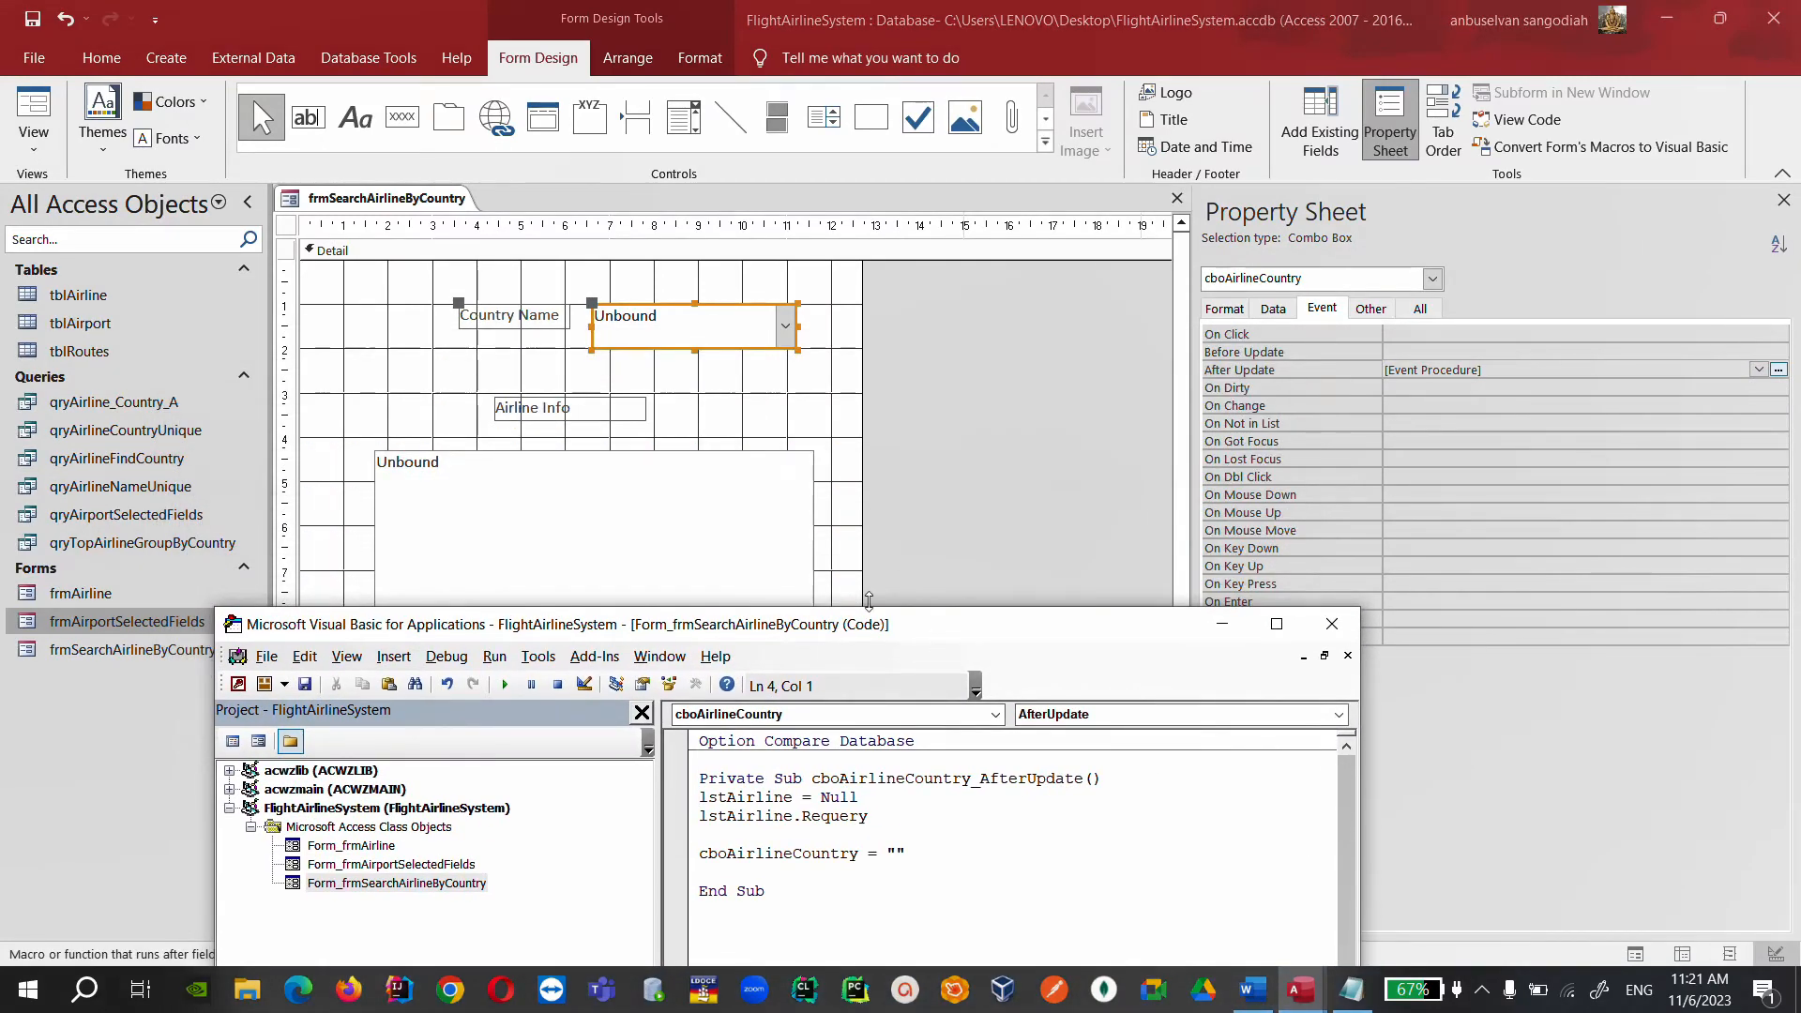
Check the Name property of the Airline Info list box against the name used in the code.
{"action": "left_click", "coordinate": [675, 522]}
{"action": "left_click", "coordinate": [1297, 279]}
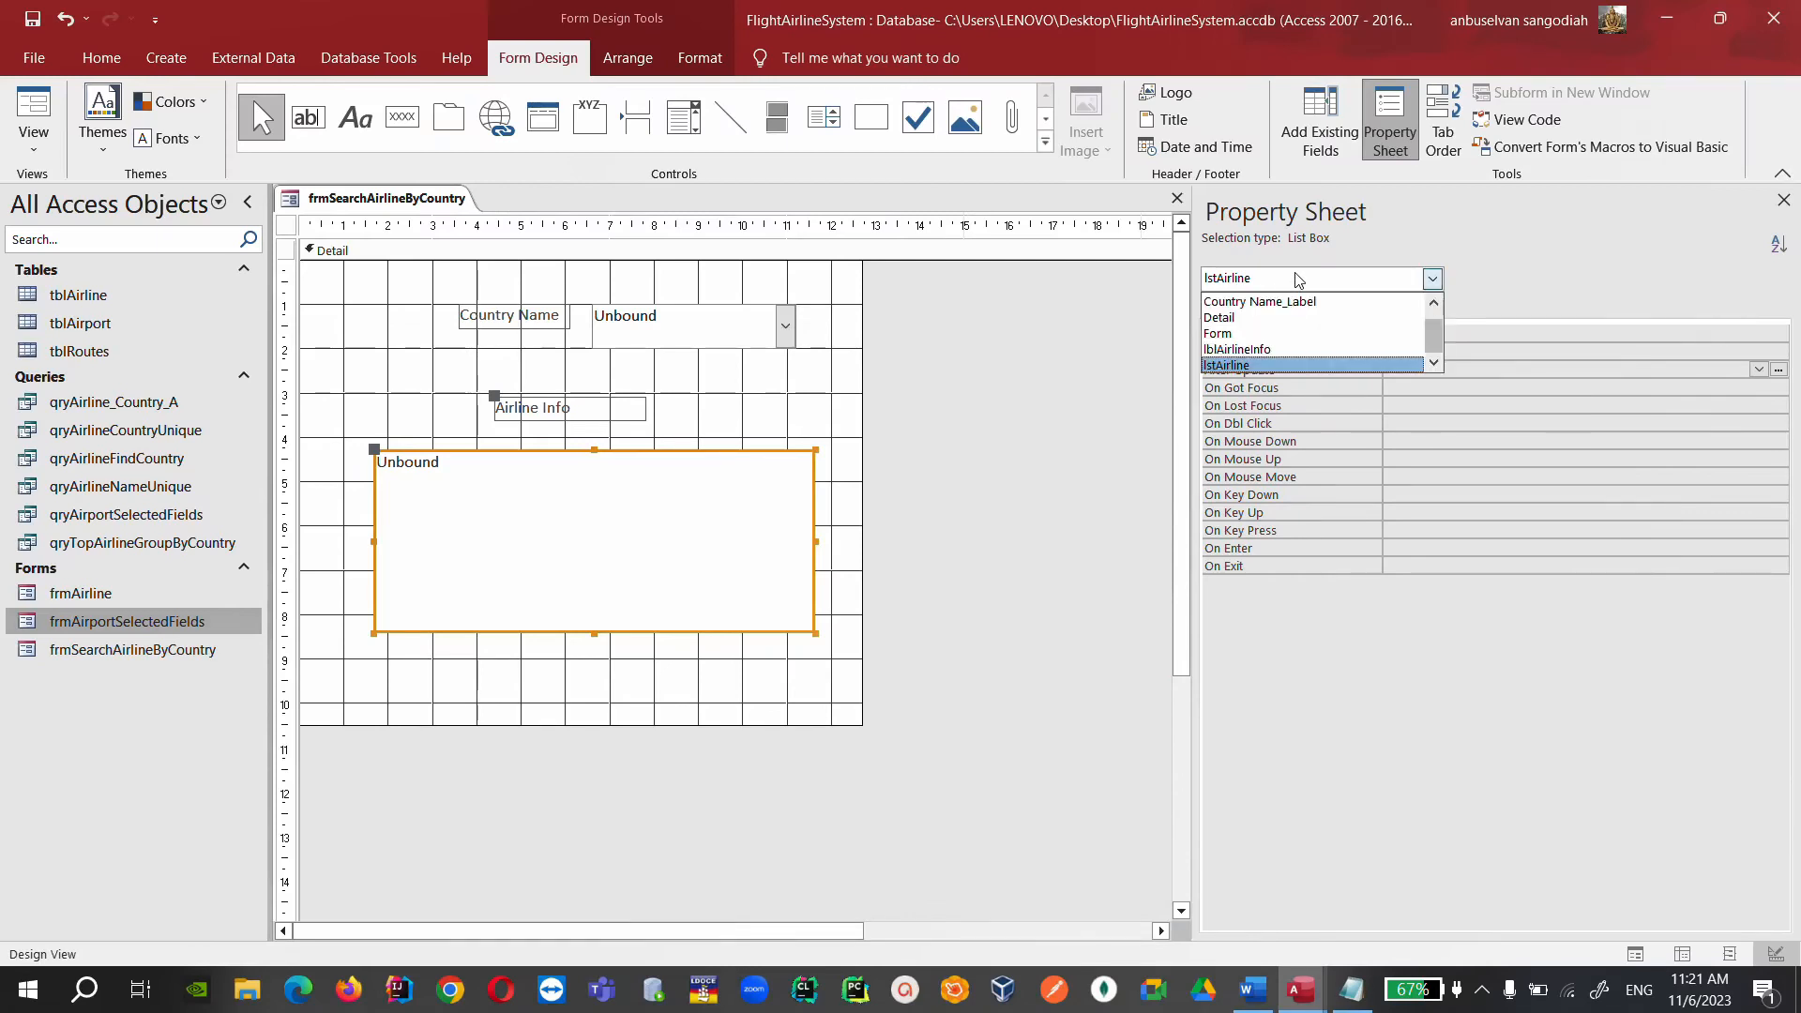
{"action": "left_click", "coordinate": [1261, 281]}
{"action": "left_click", "coordinate": [1226, 310]}
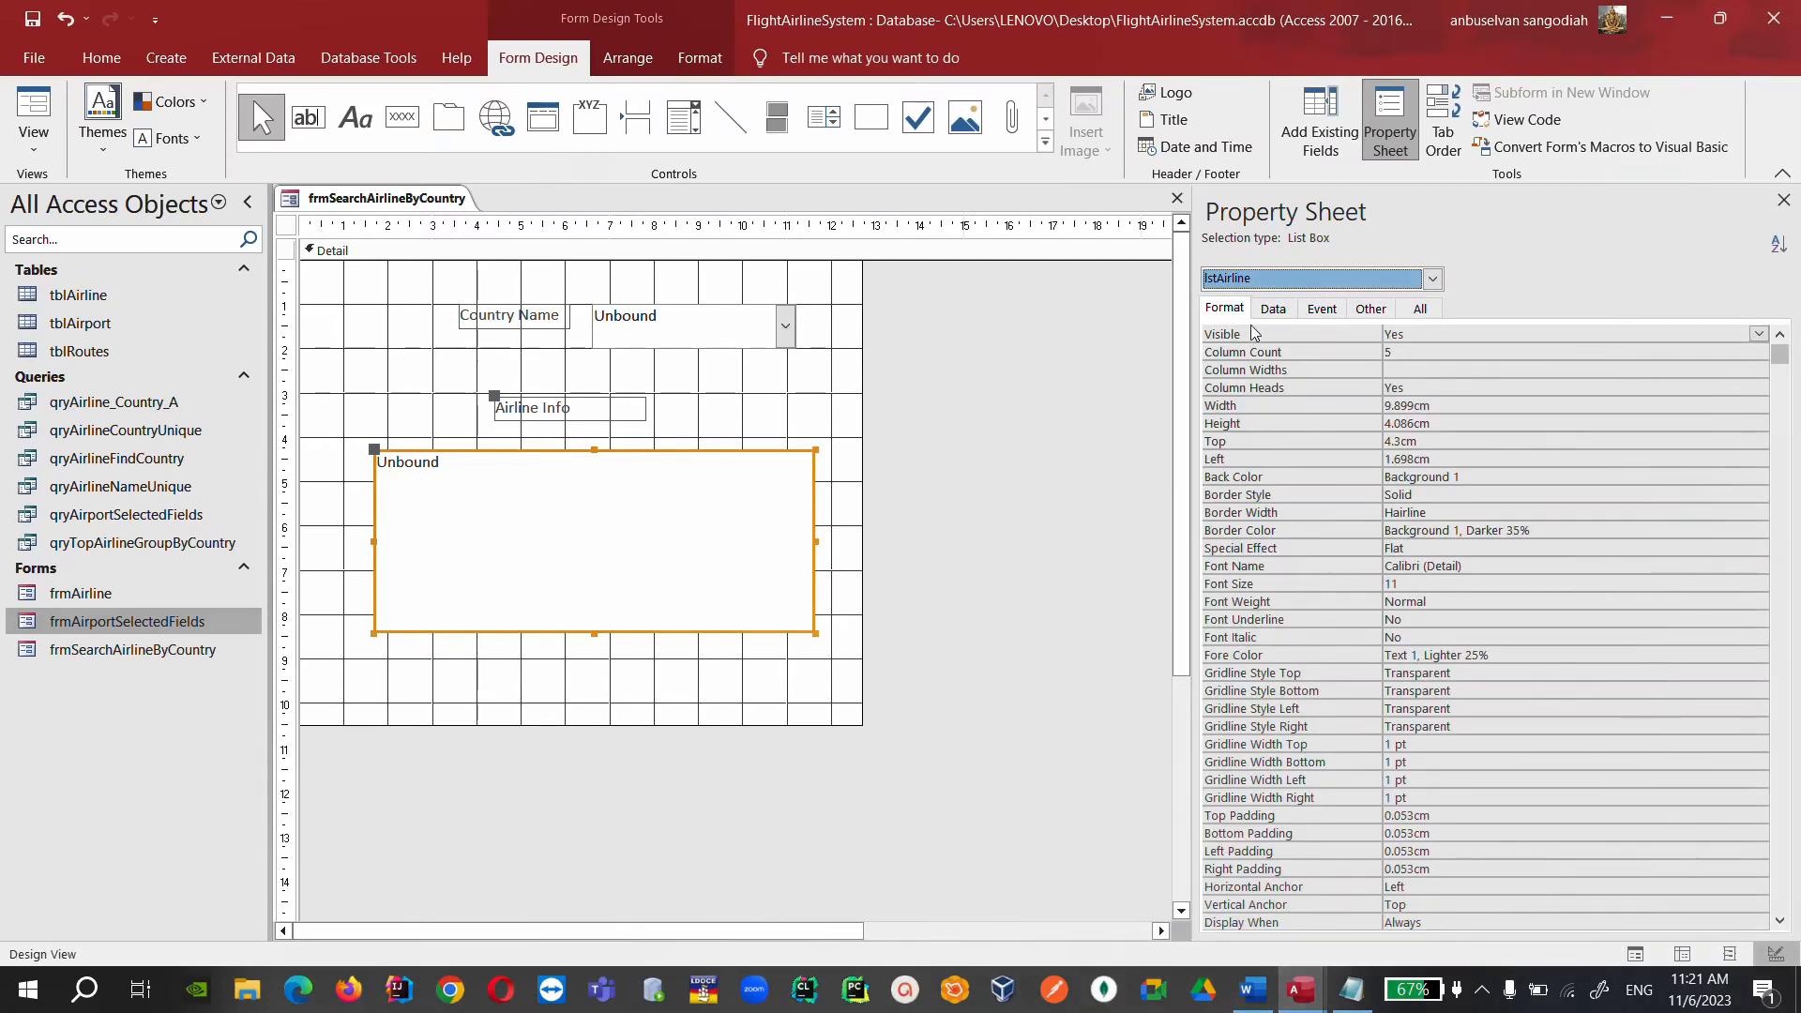
{"action": "left_click", "coordinate": [1780, 354]}
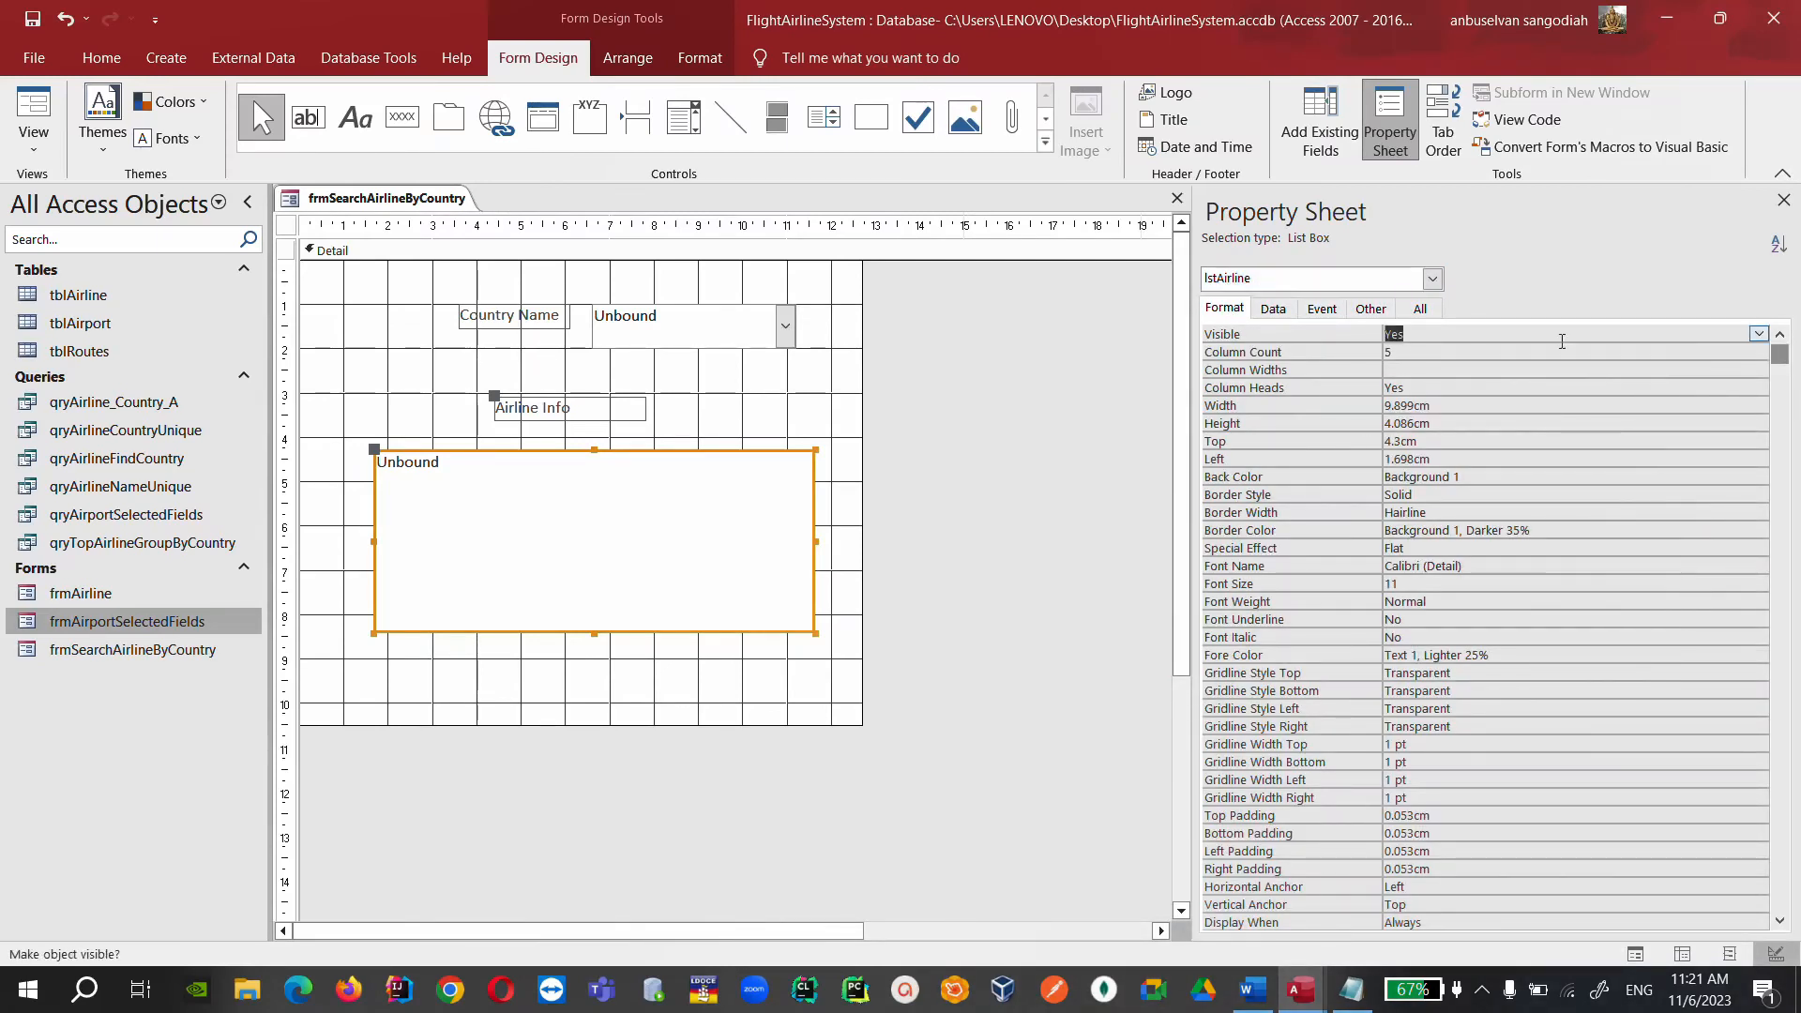
{"action": "left_click", "coordinate": [1420, 311]}
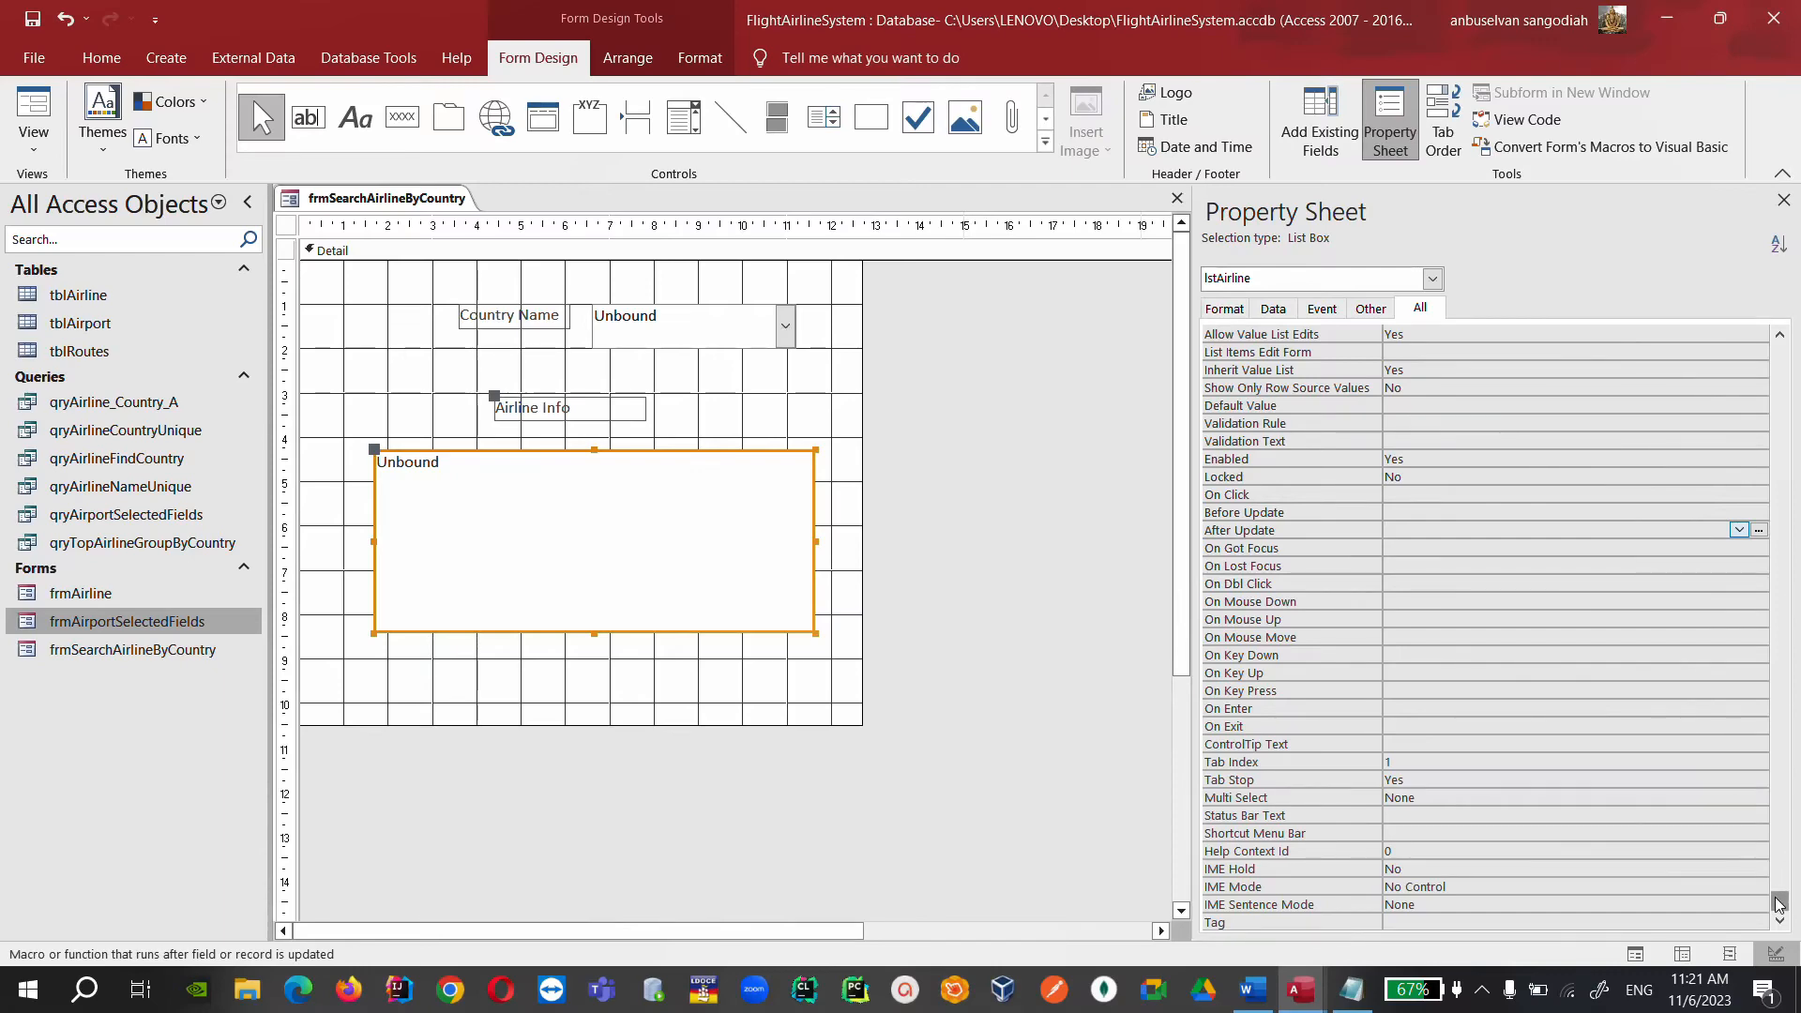
{"action": "left_click_drag", "start_coordinate": [1779, 900], "coordinate": [1779, 349]}
{"action": "double_click", "coordinate": [1438, 334]}
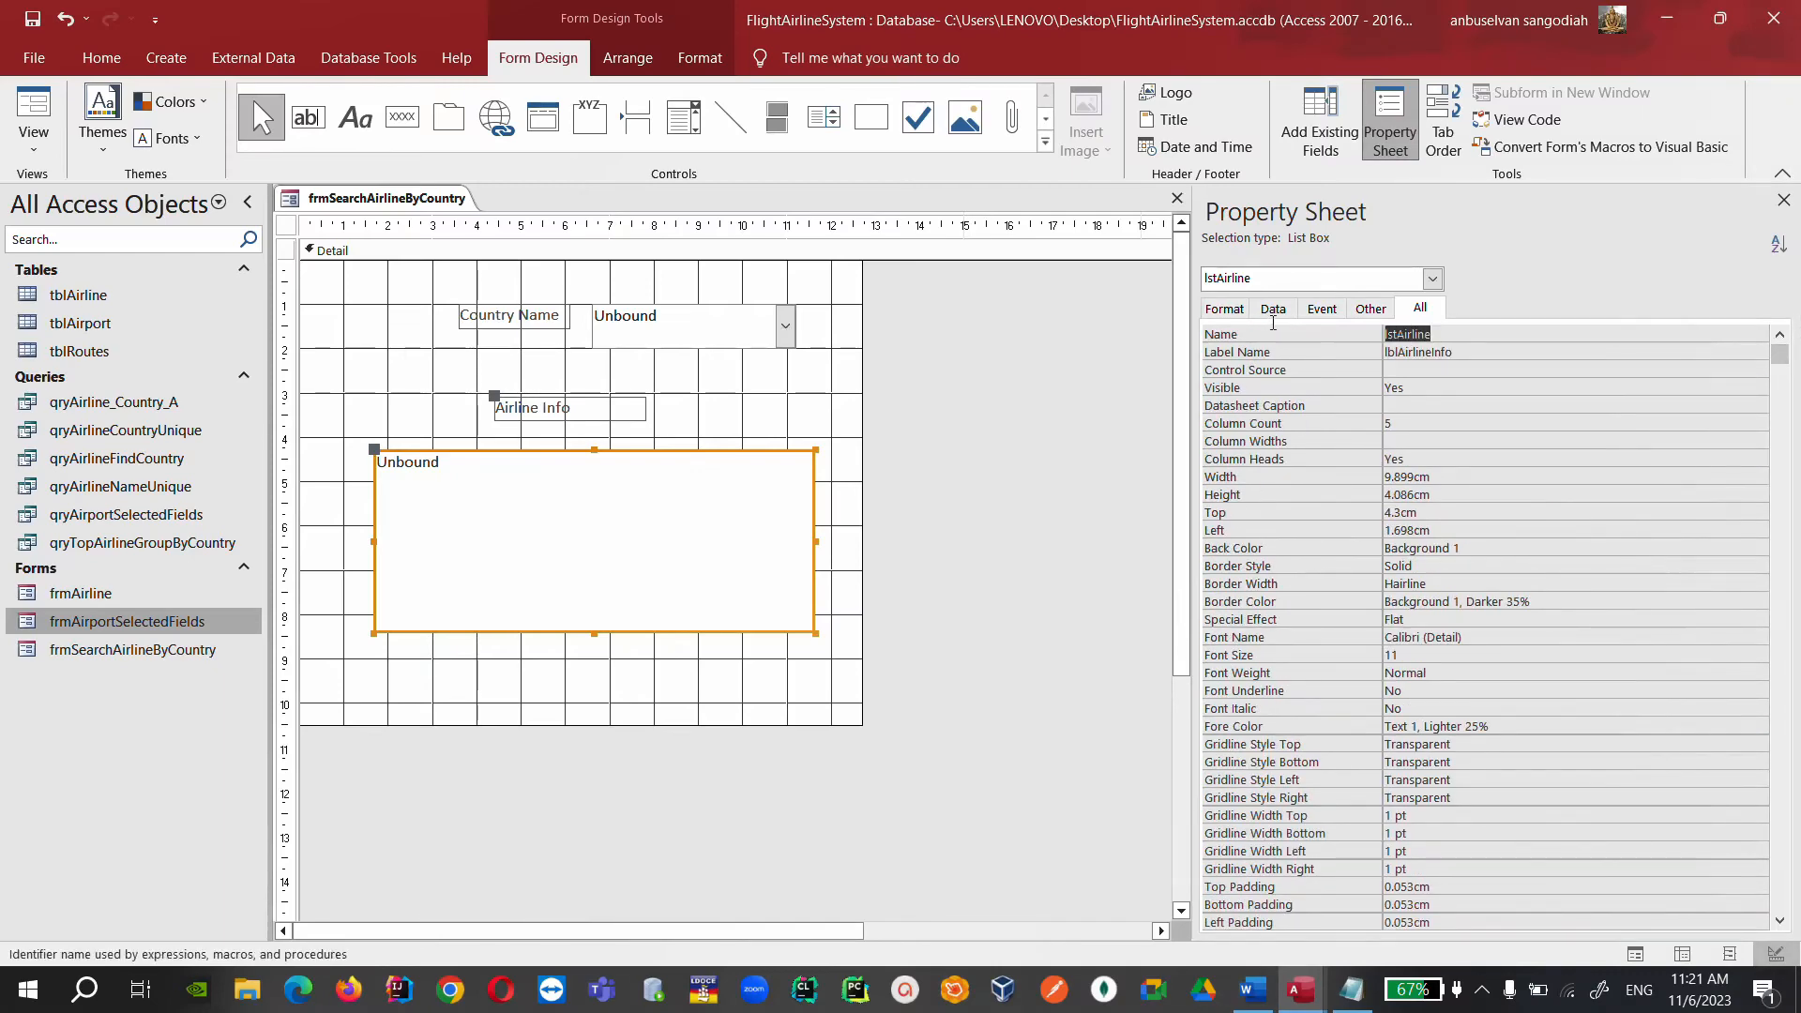
Check the Name property of the Country Name combo box and return to the After Update code.
{"action": "left_click", "coordinate": [671, 335]}
{"action": "mouse_move", "coordinate": [1299, 989]}
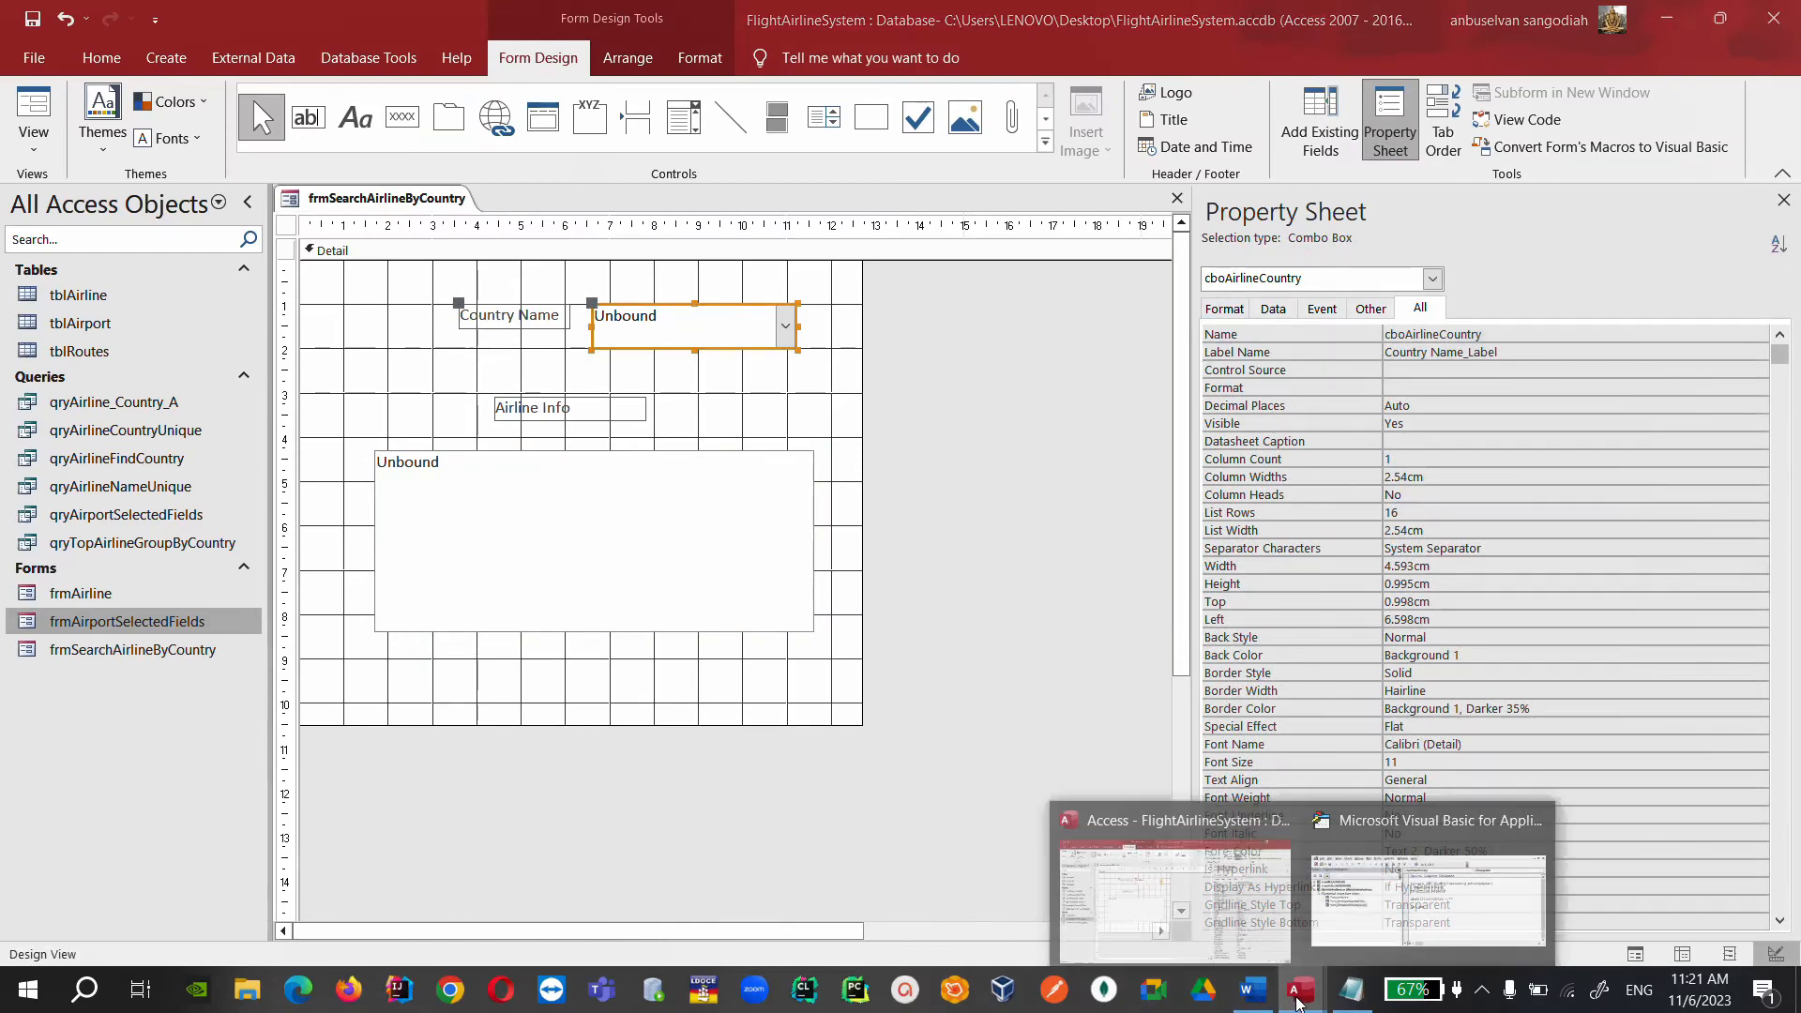
{"action": "left_click", "coordinate": [1425, 881]}
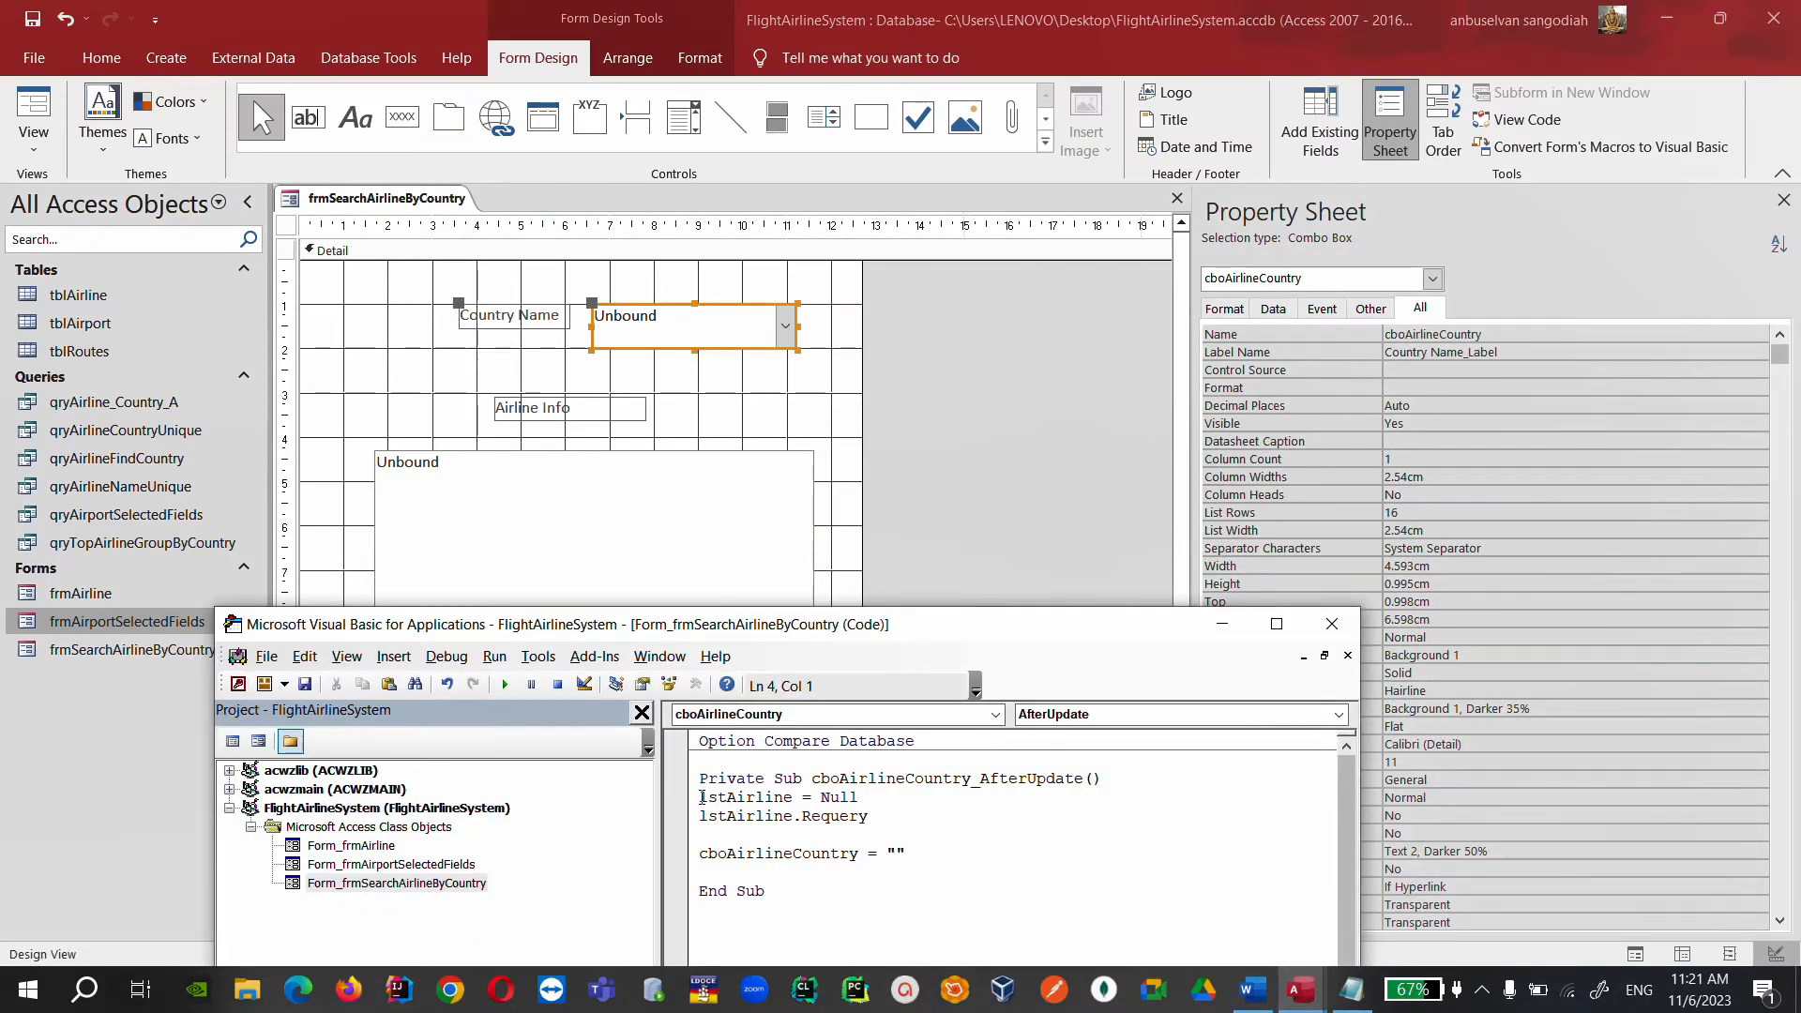
Review the lstAirline and cboAirlineCountry statements in the After Update procedure and close the code editor.
{"action": "left_click_drag", "start_coordinate": [699, 796], "coordinate": [796, 815]}
{"action": "left_click", "coordinate": [797, 796]}
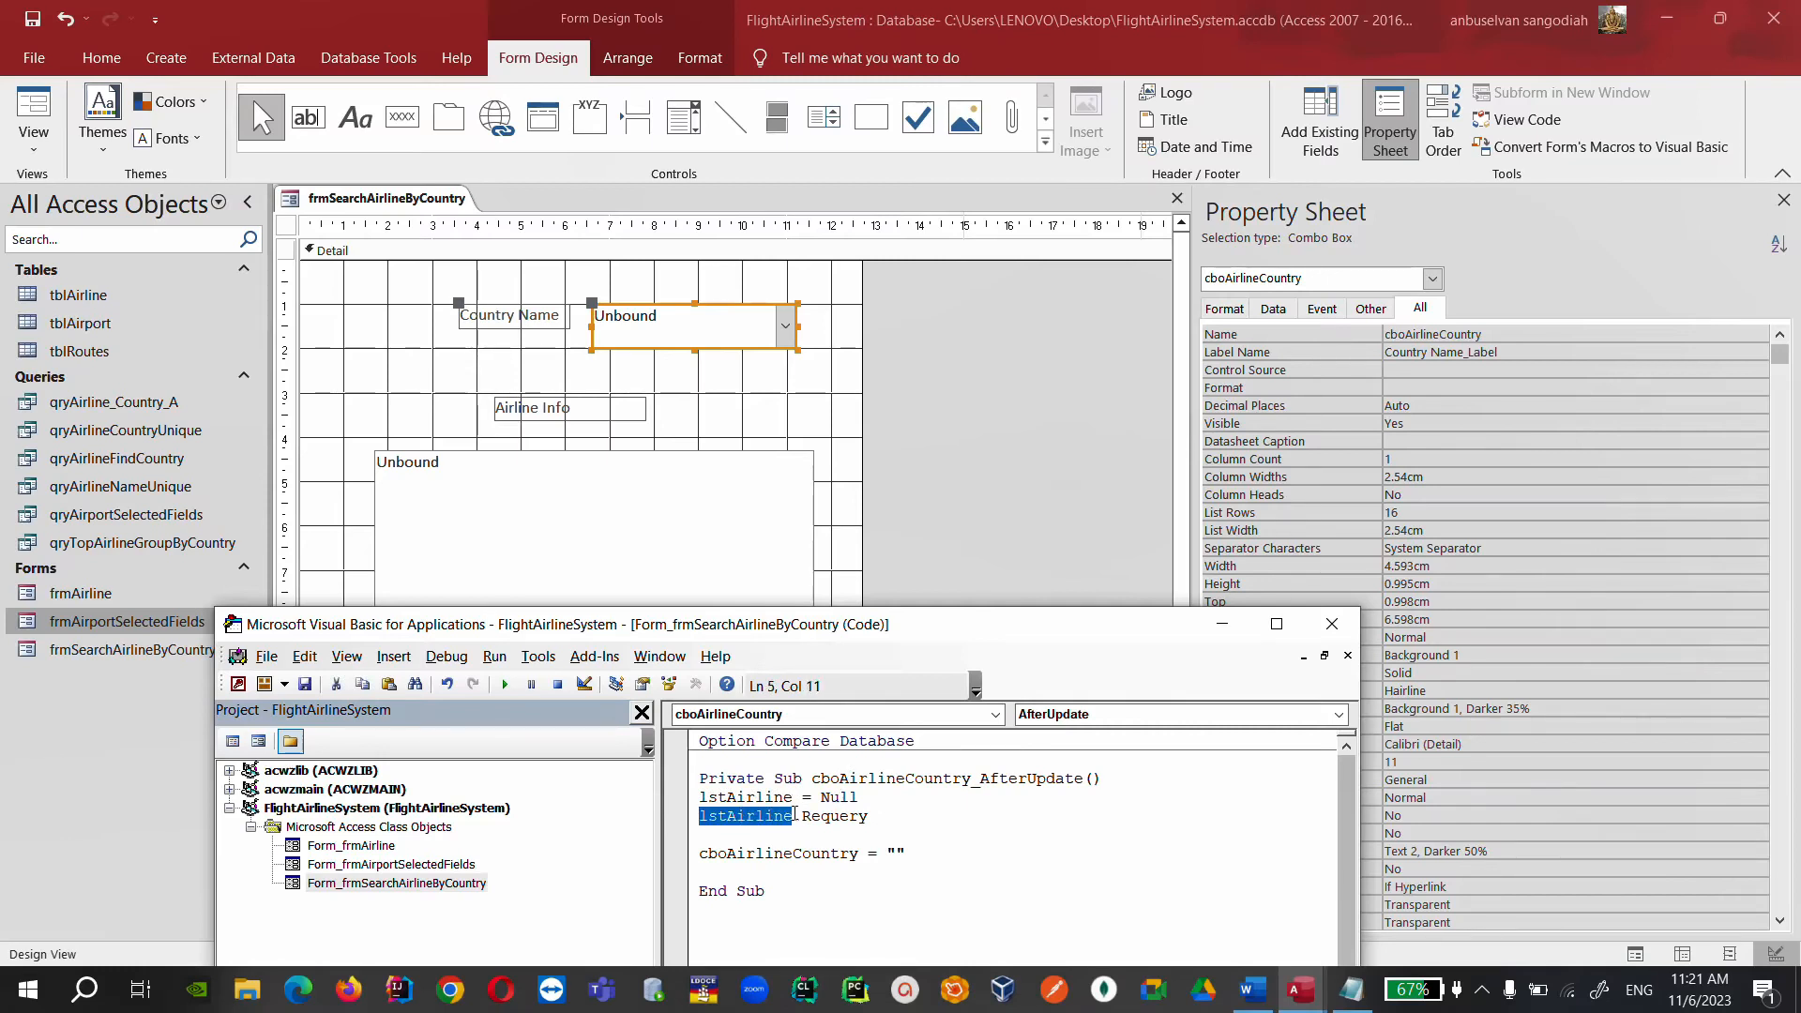
{"action": "left_click", "coordinate": [865, 882]}
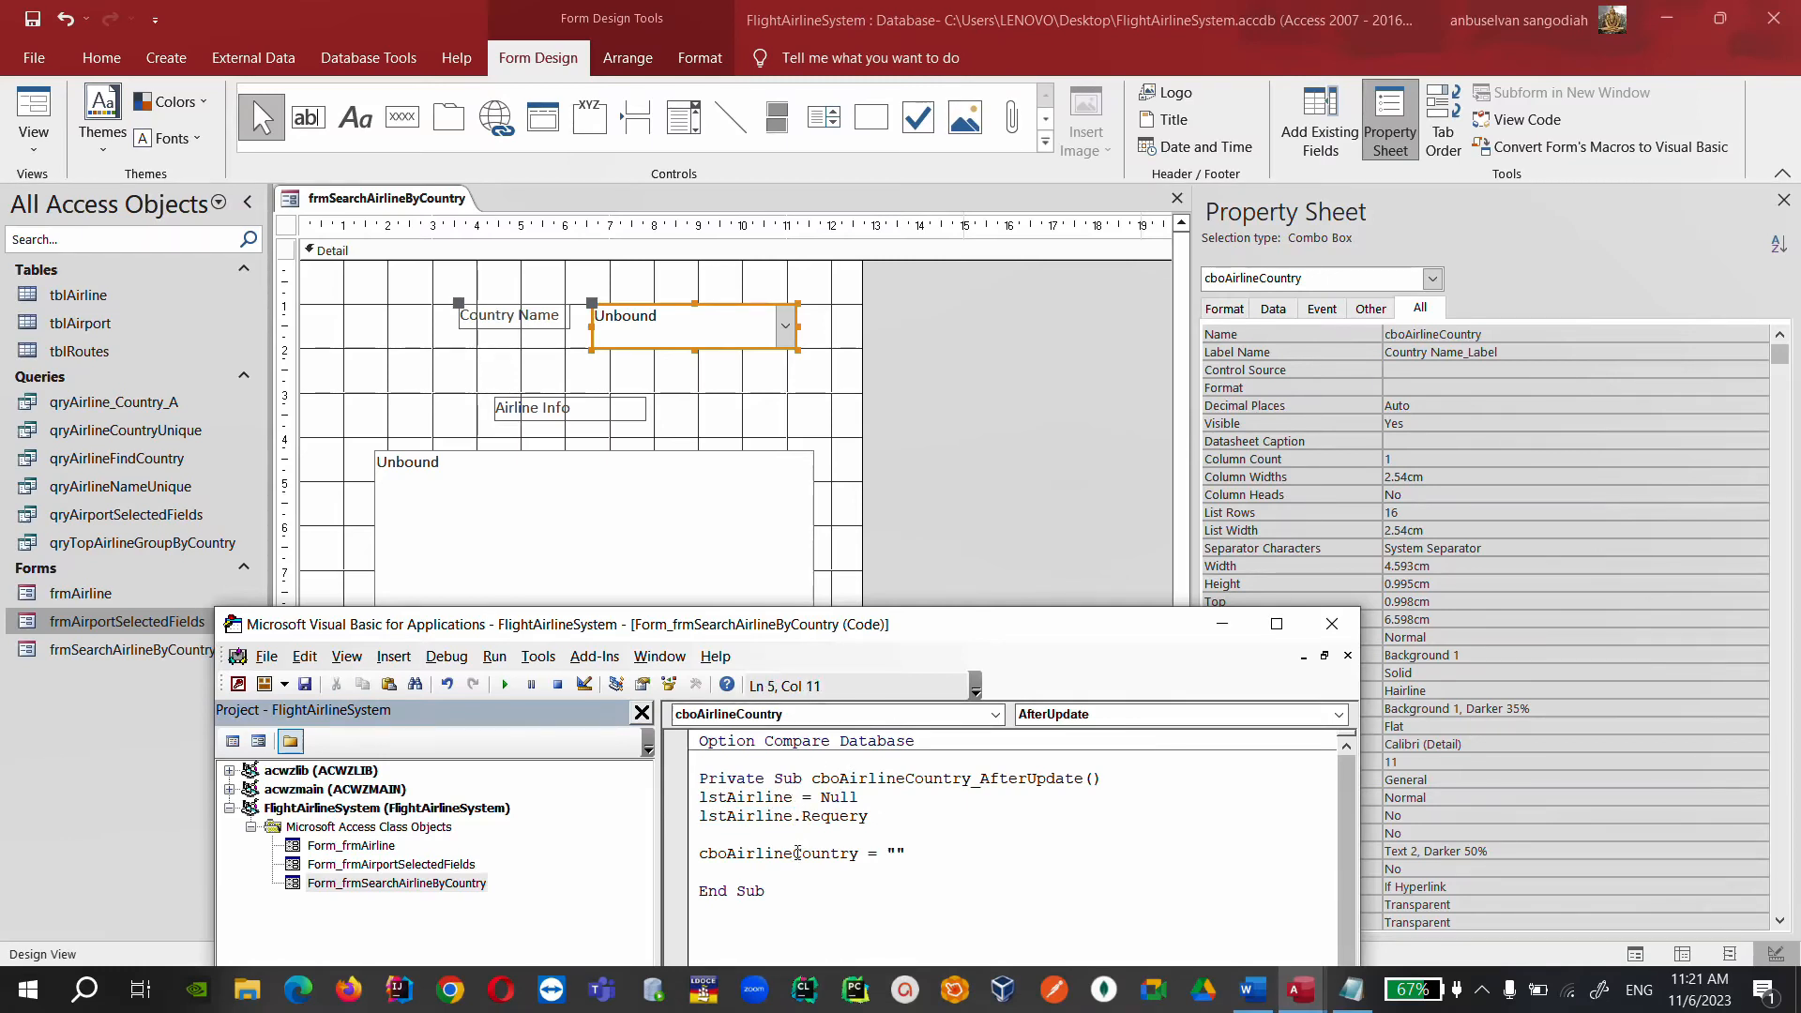
{"action": "left_click_drag", "start_coordinate": [932, 638], "coordinate": [907, 334]}
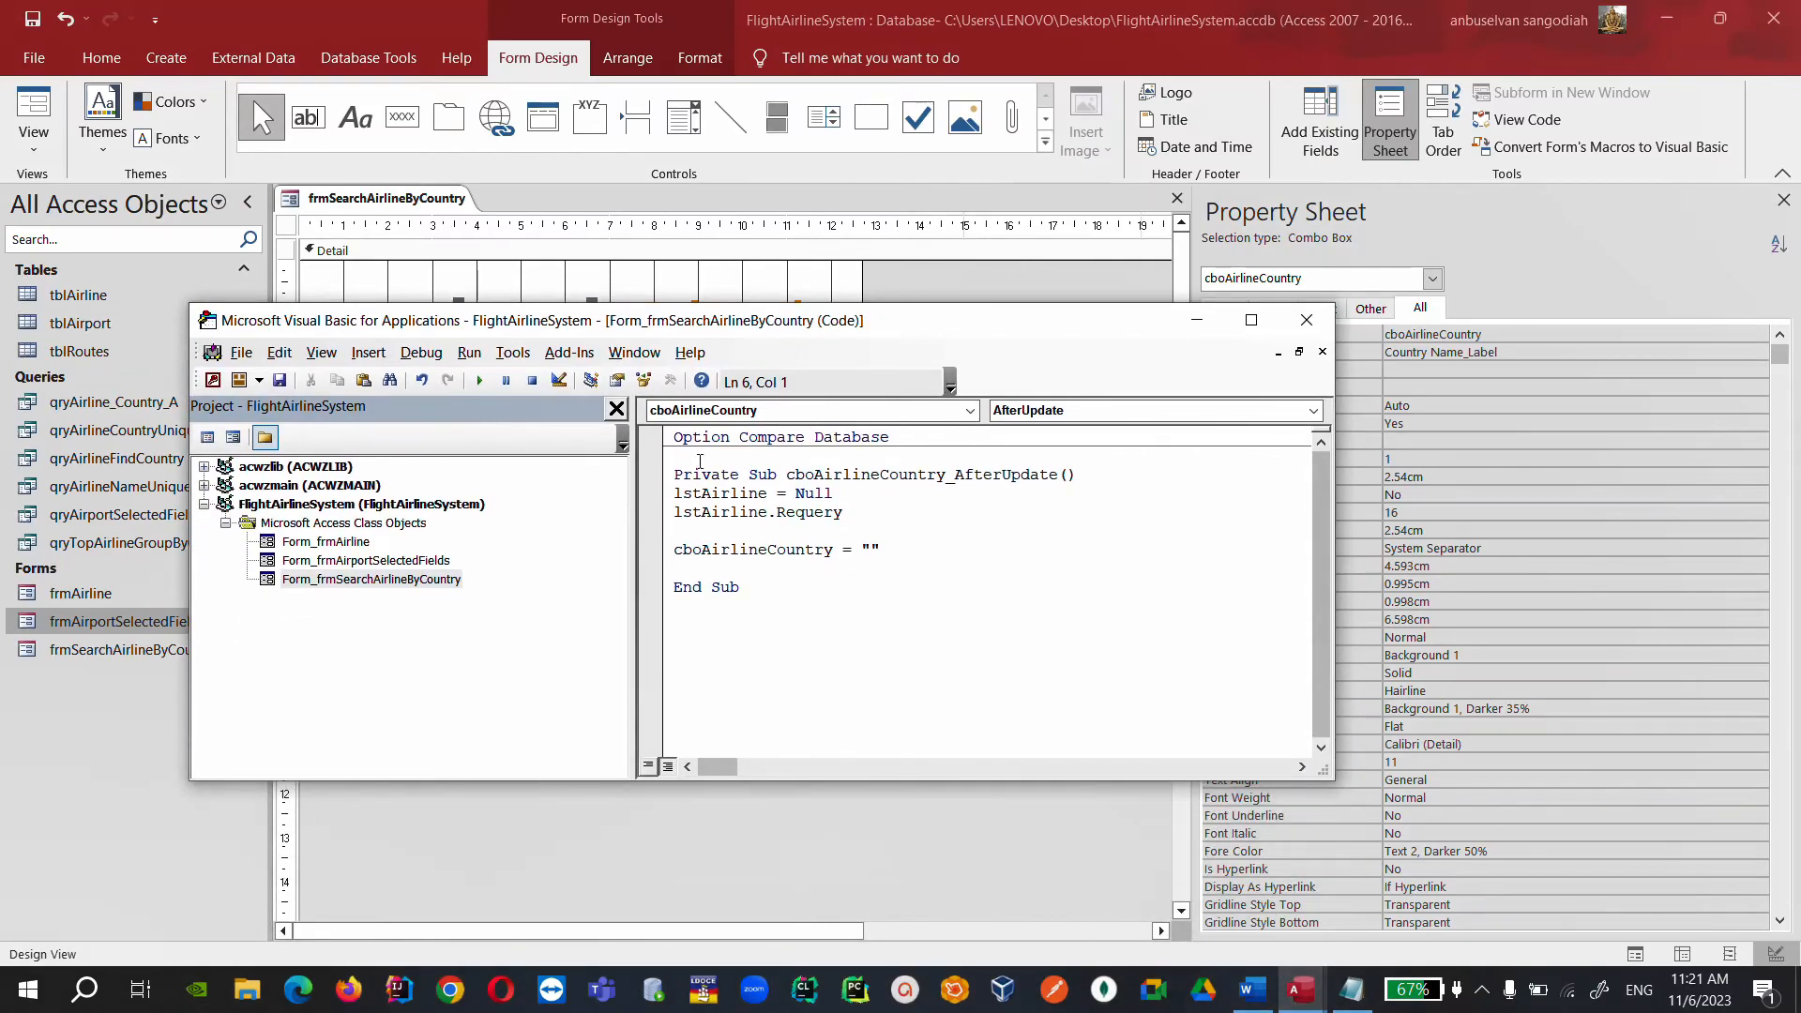
{"action": "left_click", "coordinate": [258, 380]}
{"action": "left_click", "coordinate": [886, 549]}
{"action": "left_click", "coordinate": [1307, 320]}
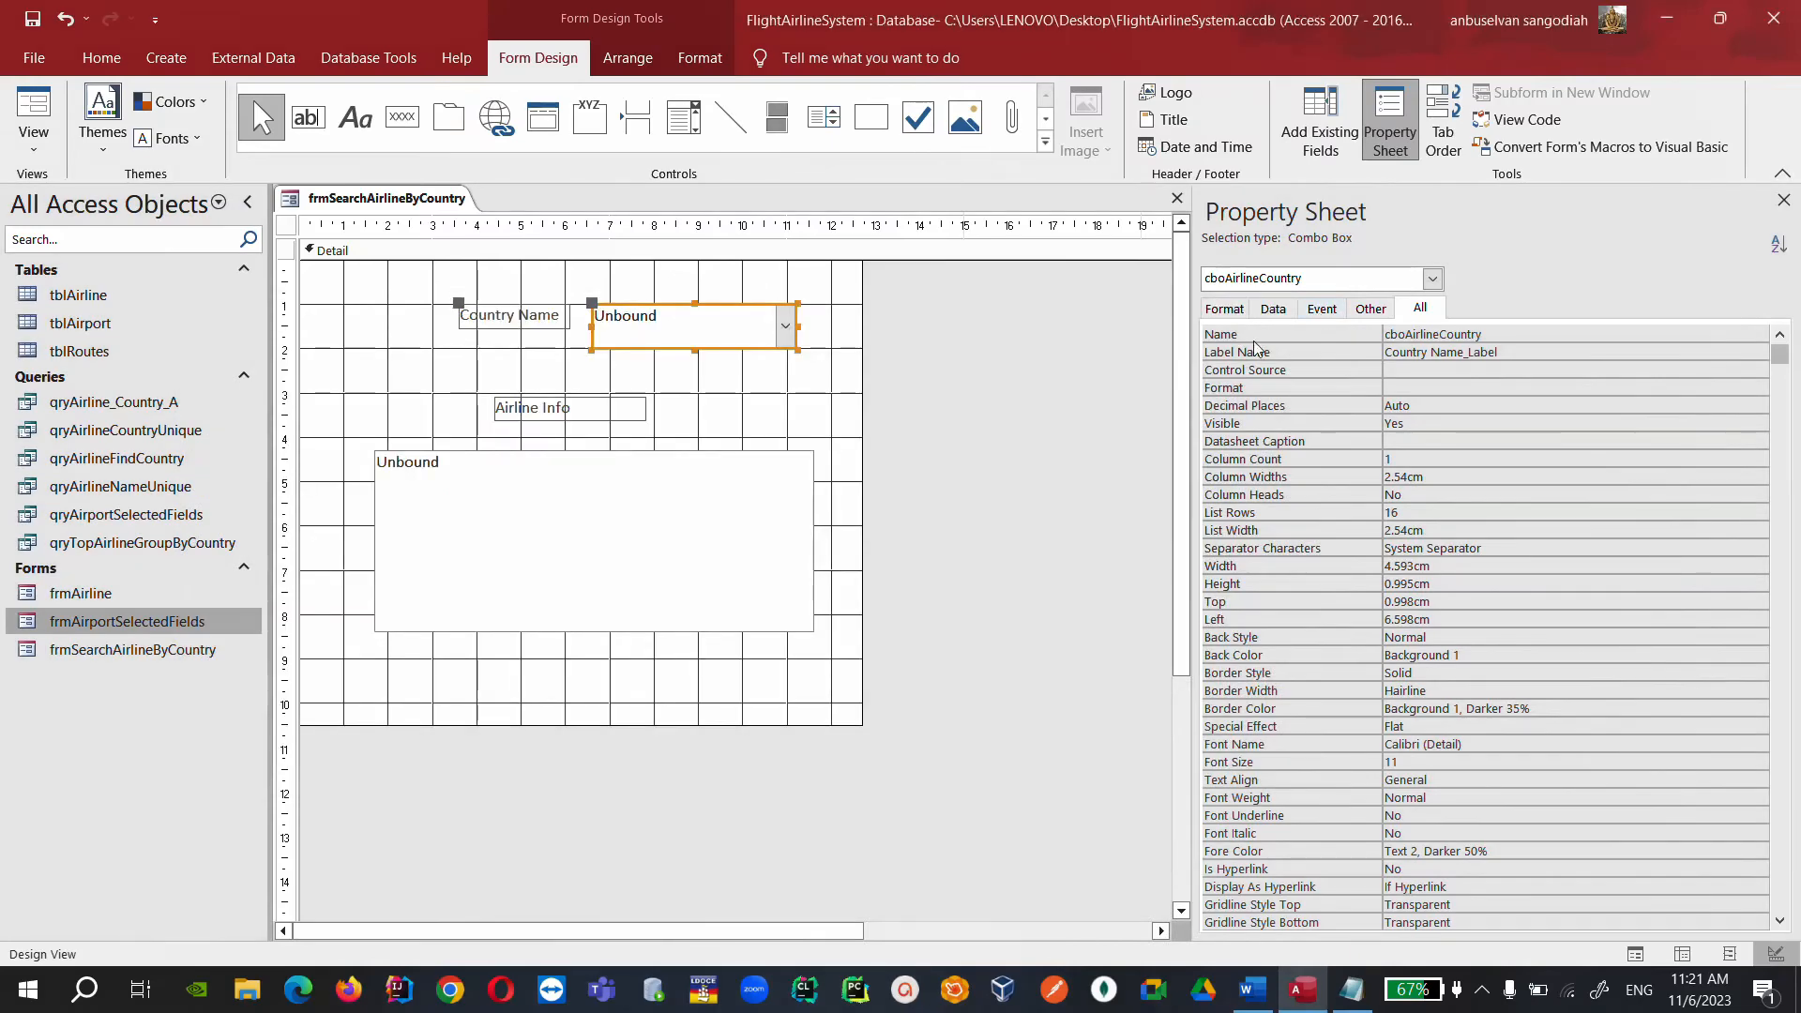
Examine the data, column count and column heading properties of the lstAirline list box.
{"action": "left_click", "coordinate": [593, 481]}
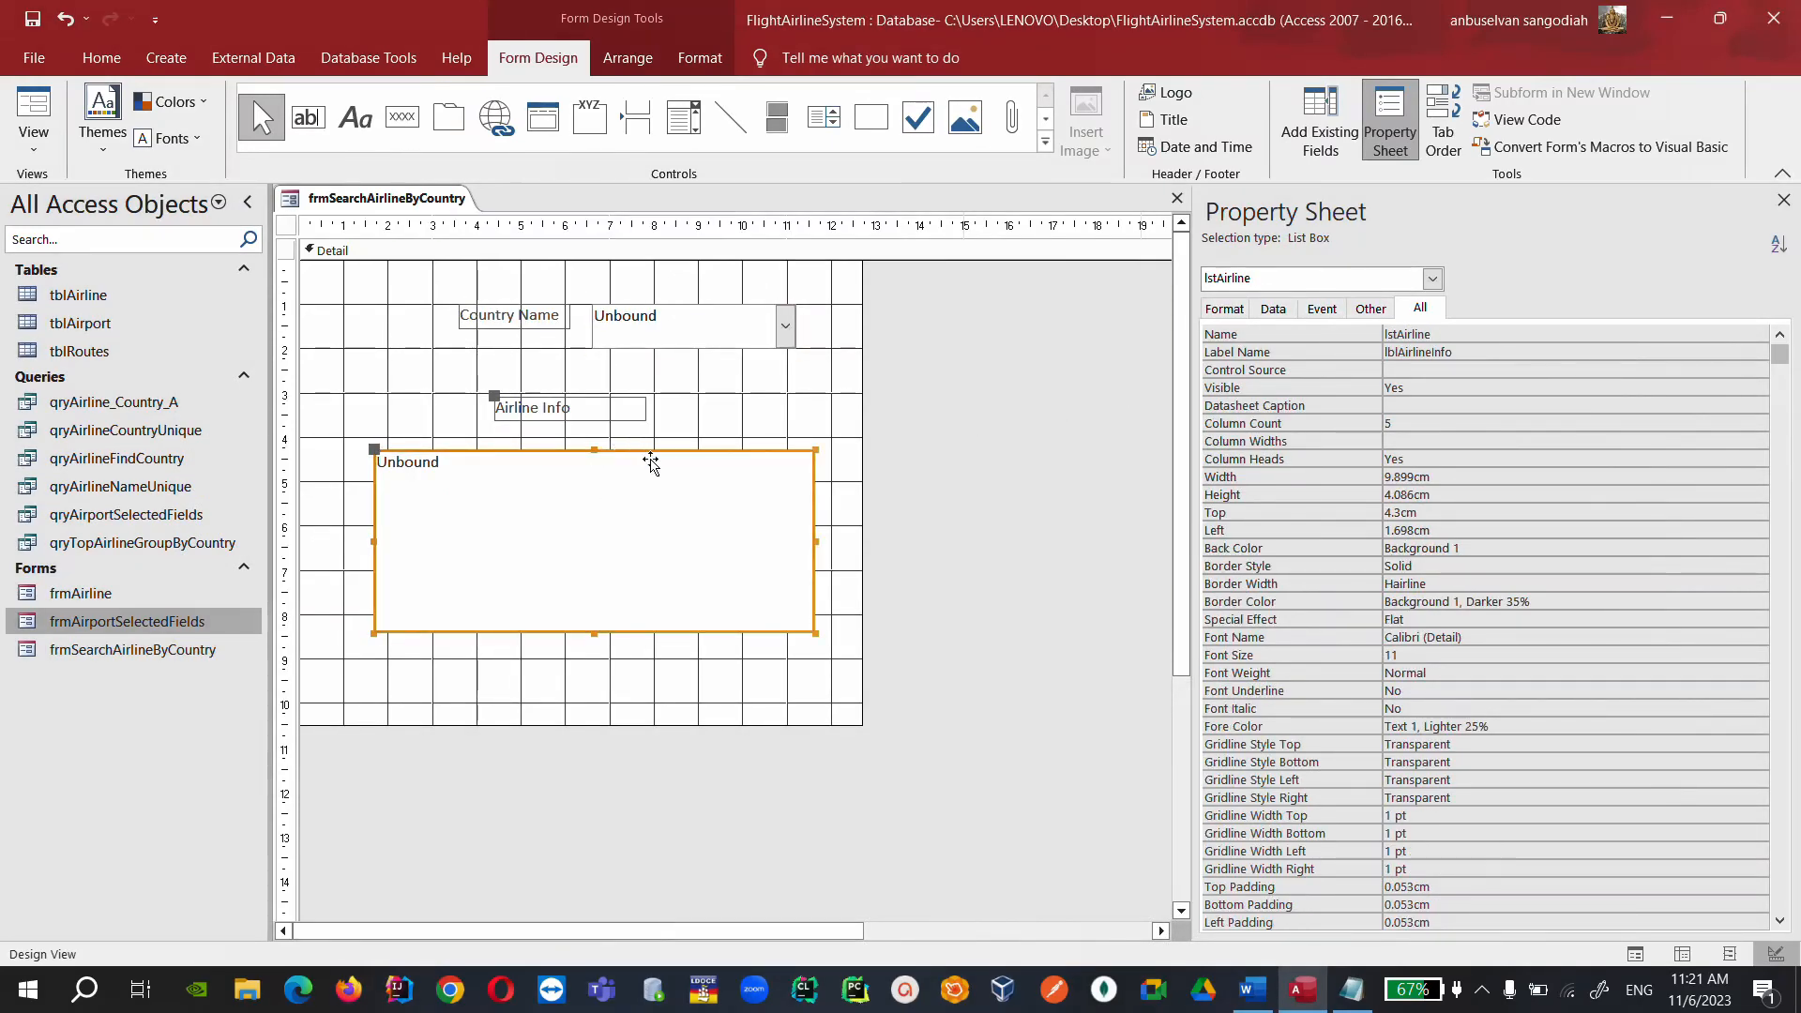
{"action": "left_click", "coordinate": [1274, 312]}
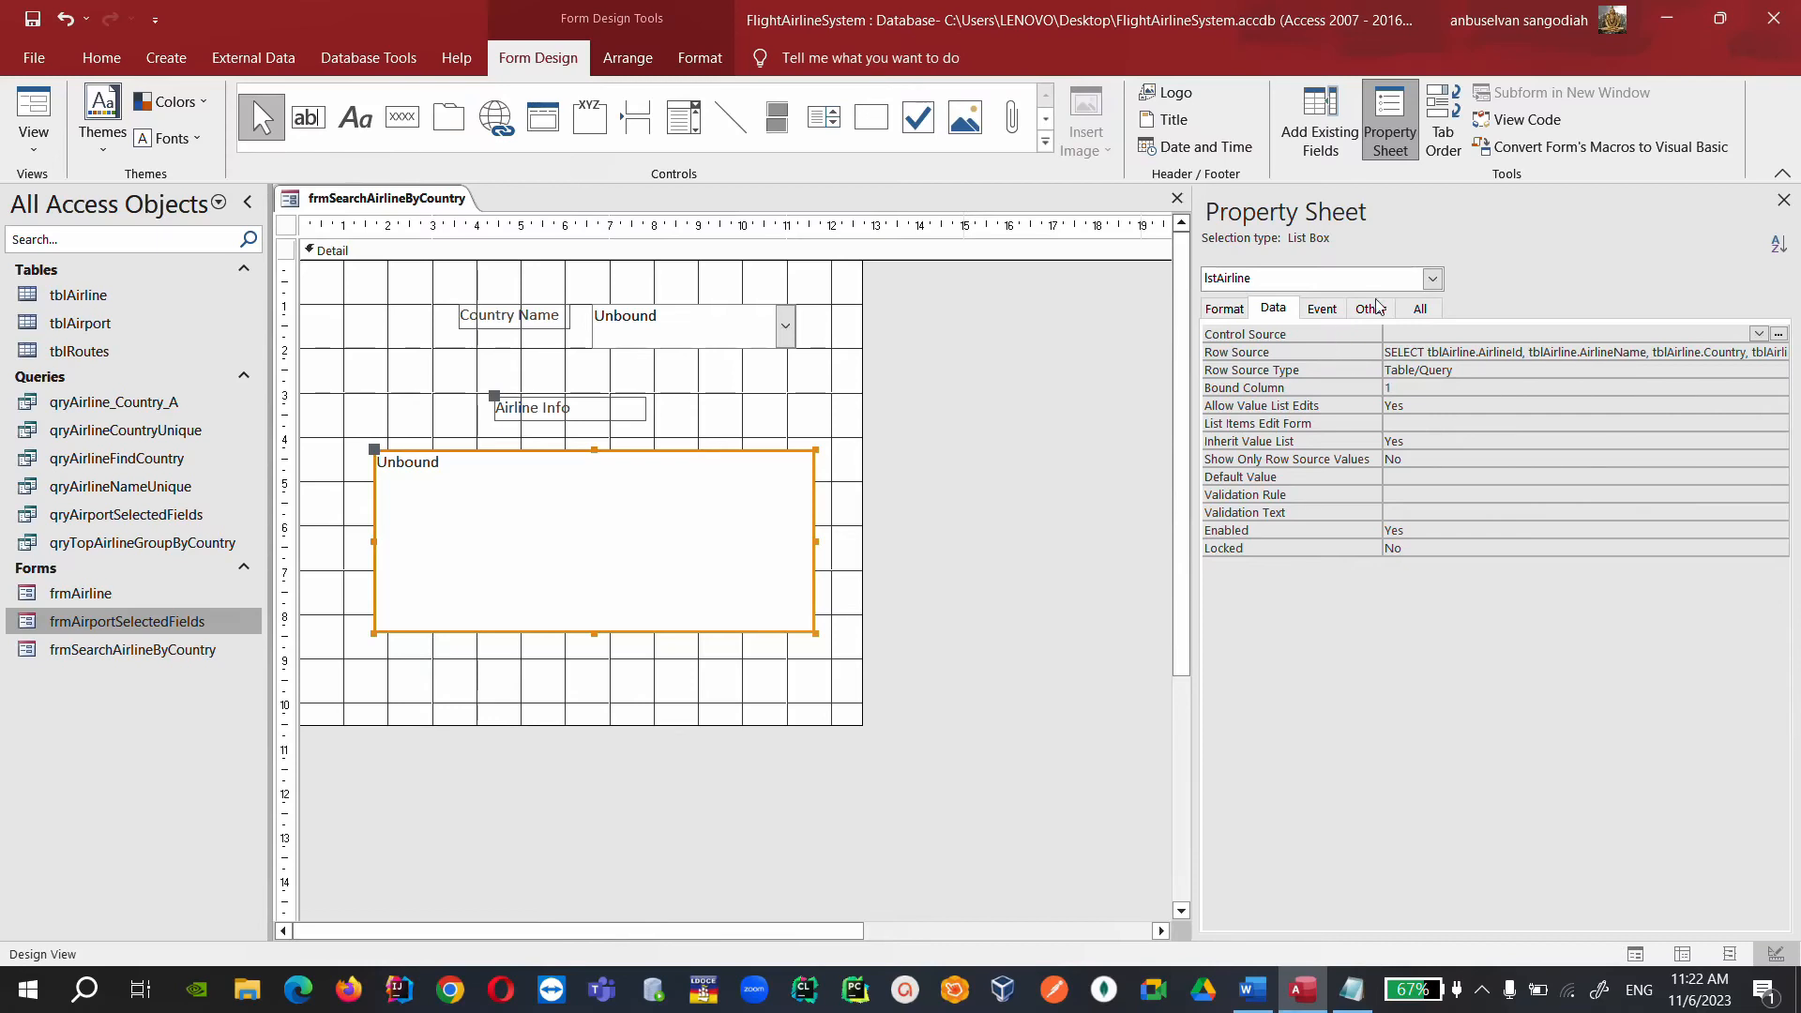
{"action": "left_click", "coordinate": [1420, 308]}
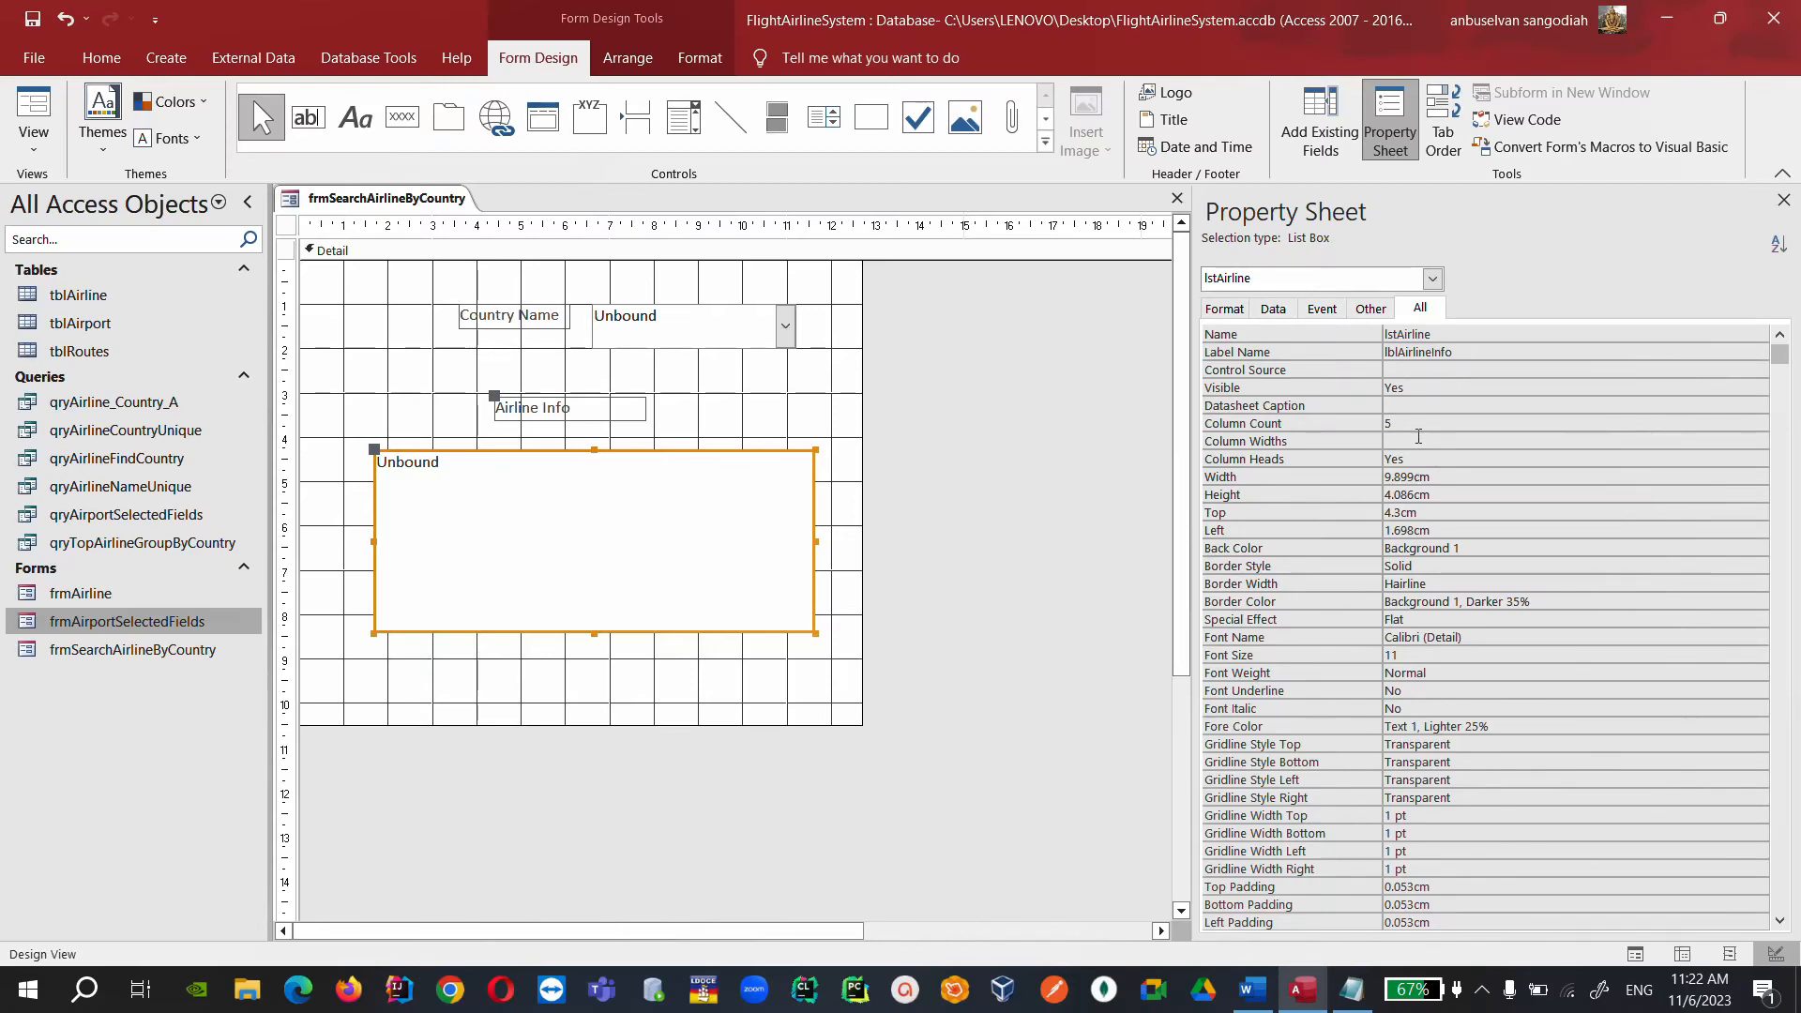
{"action": "left_click", "coordinate": [1429, 459]}
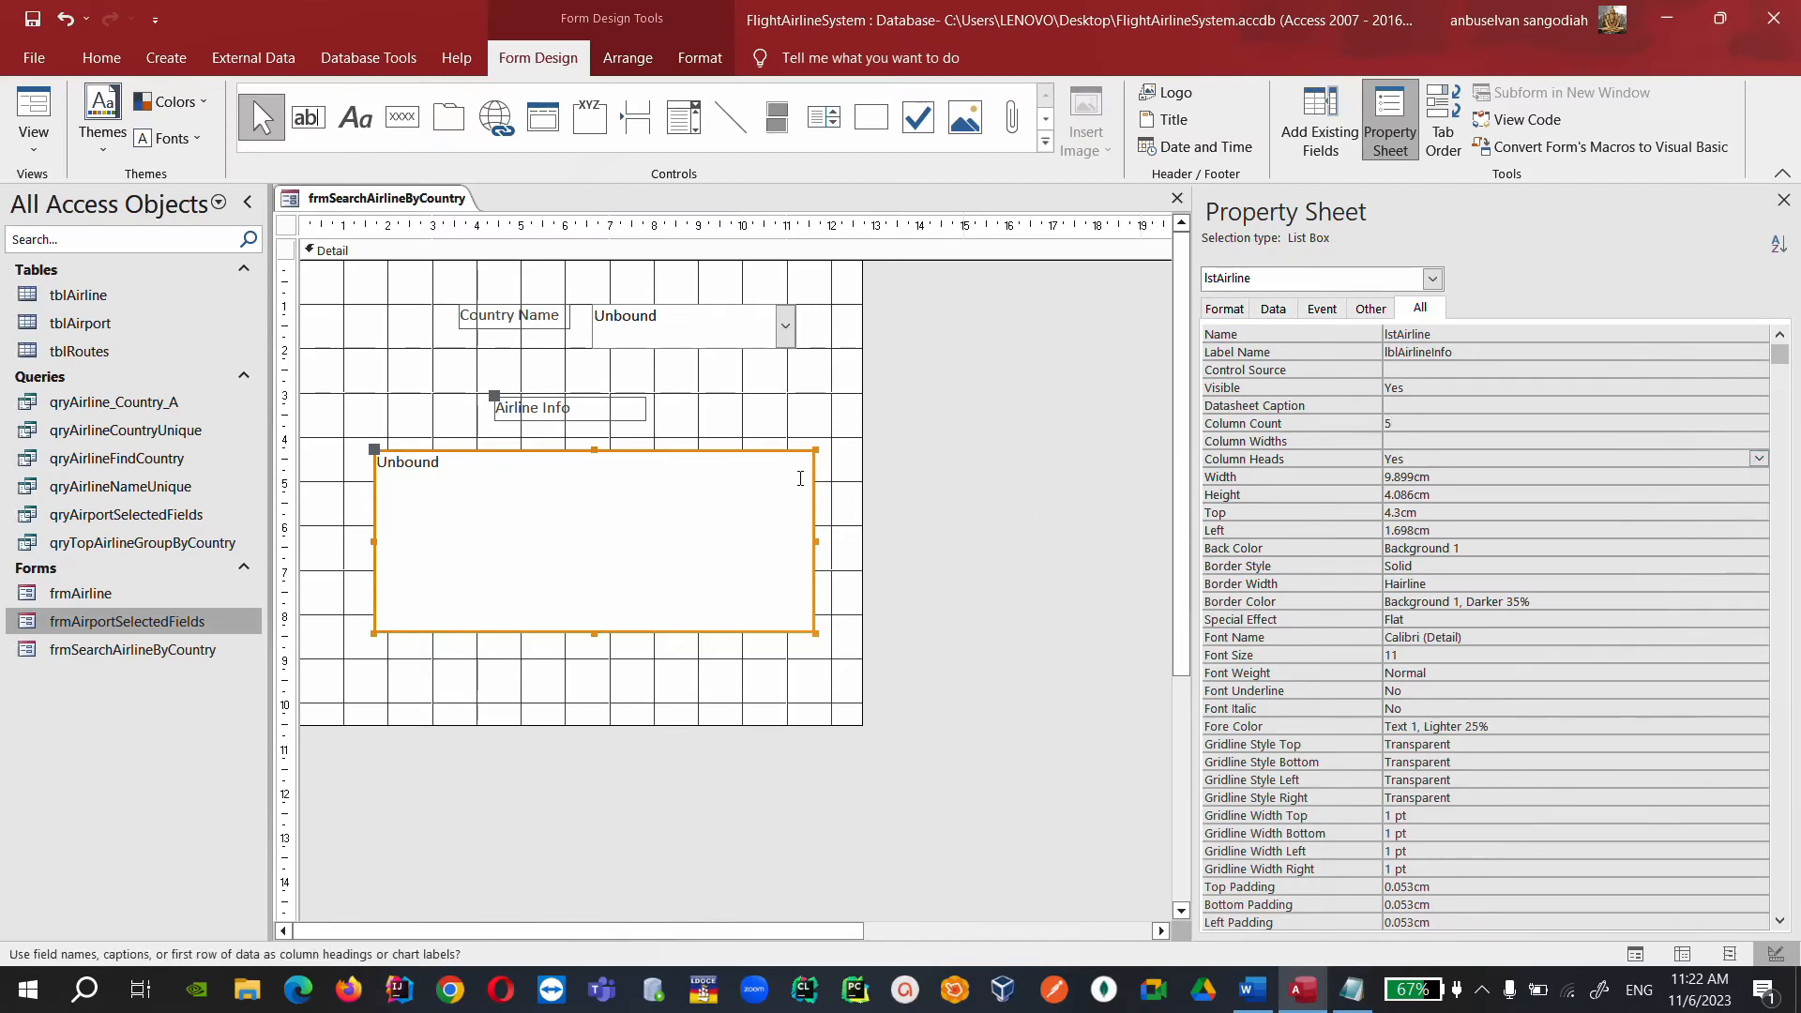
Open the form in Form View and test the country combo box with AEROCESAR and AEROVARADERO.
{"action": "right_click", "coordinate": [383, 212]}
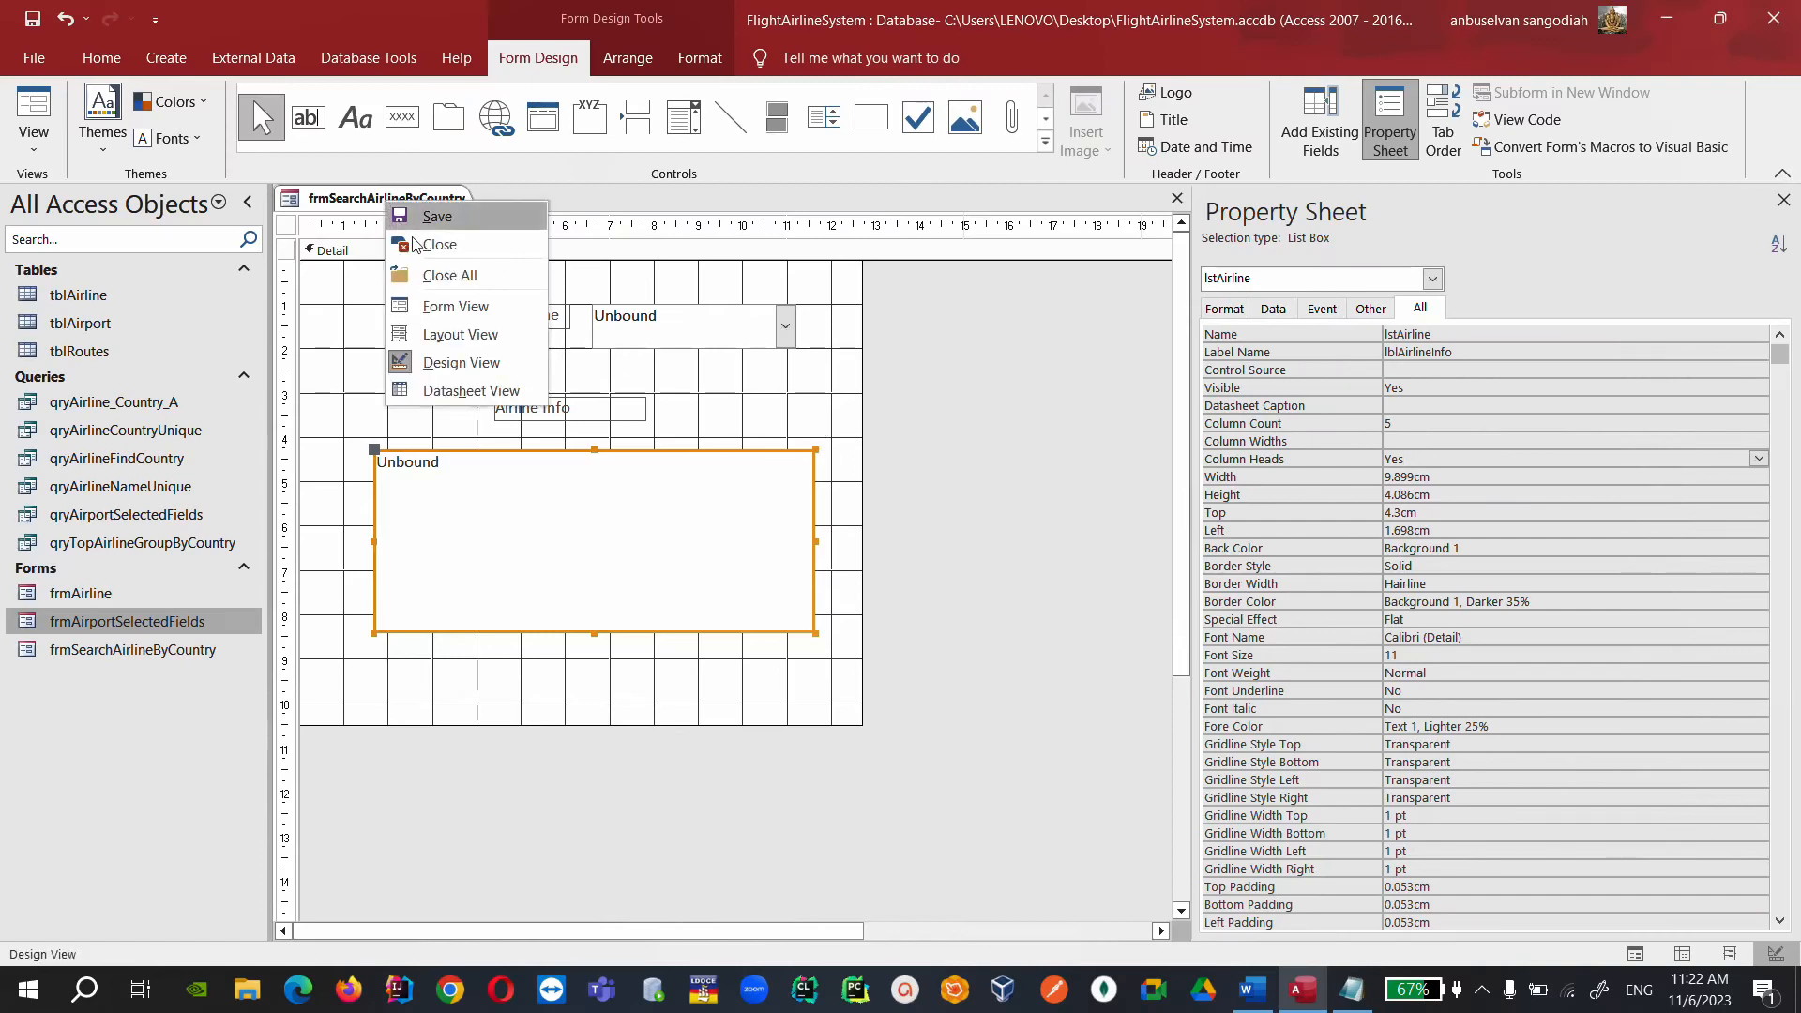
{"action": "left_click", "coordinate": [441, 302]}
{"action": "left_click", "coordinate": [780, 278]}
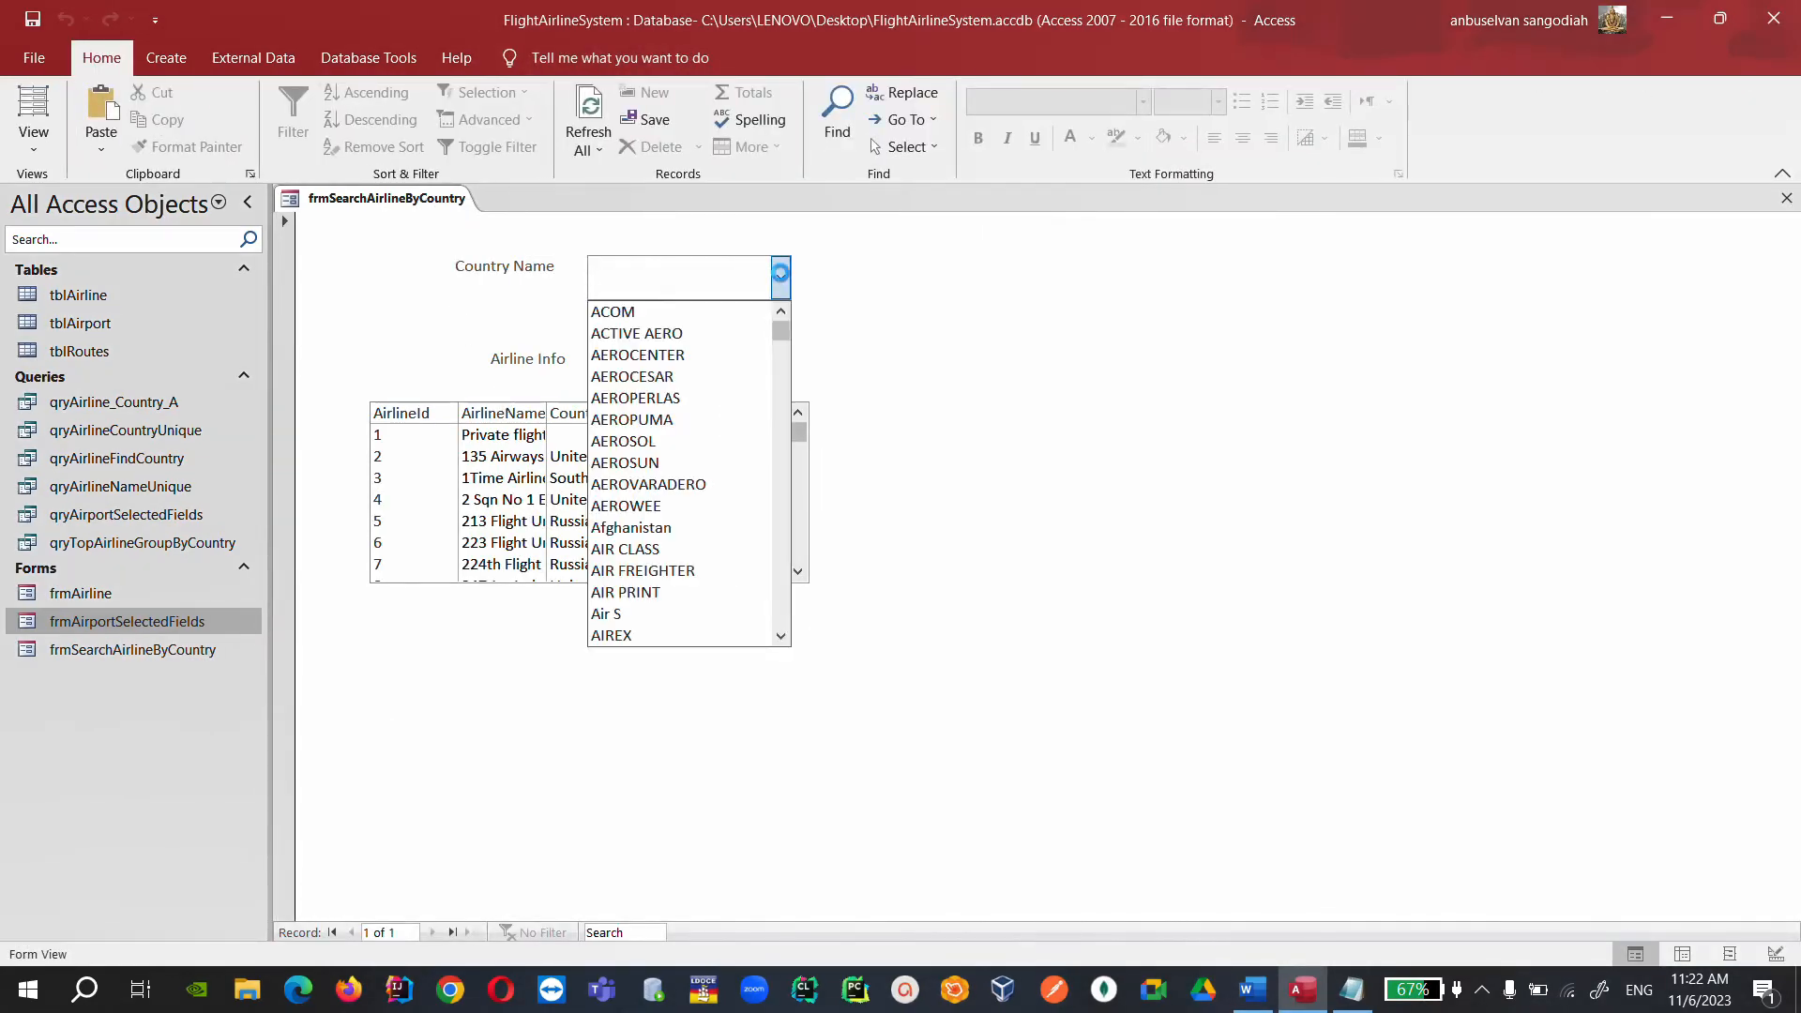
{"action": "left_click", "coordinate": [713, 382]}
{"action": "left_click", "coordinate": [780, 277]}
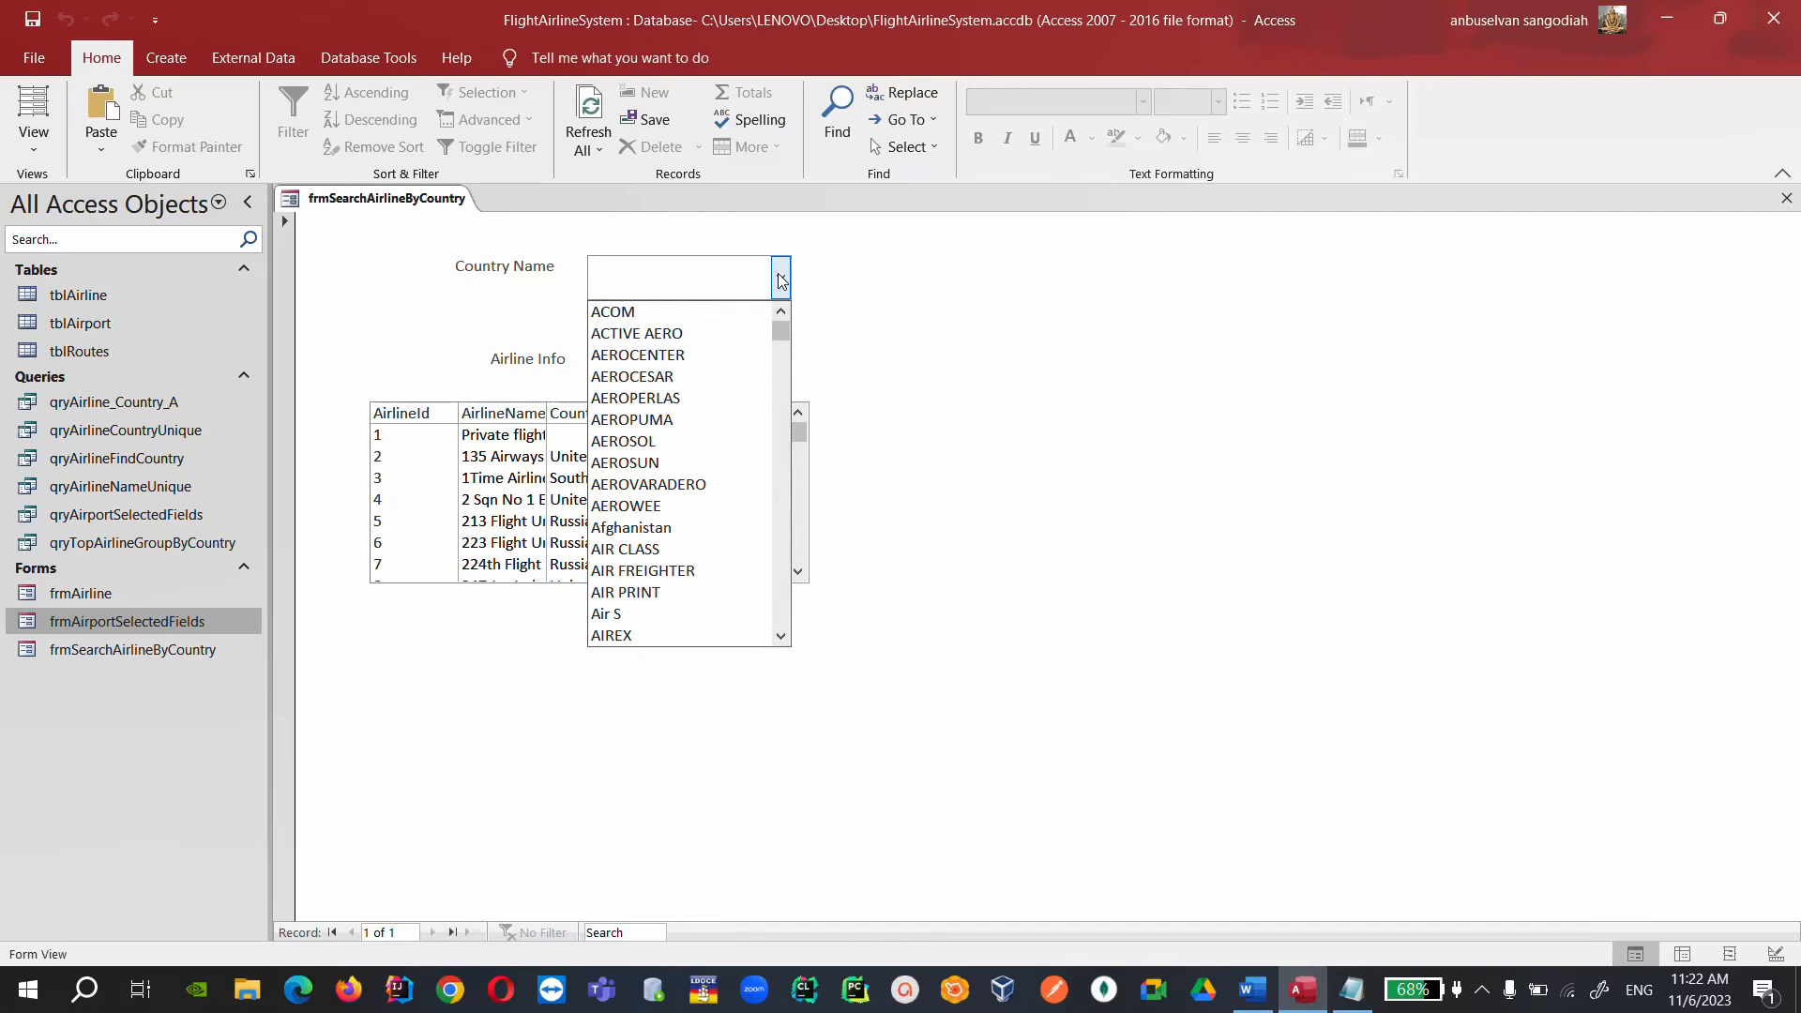
{"action": "left_click", "coordinate": [656, 490]}
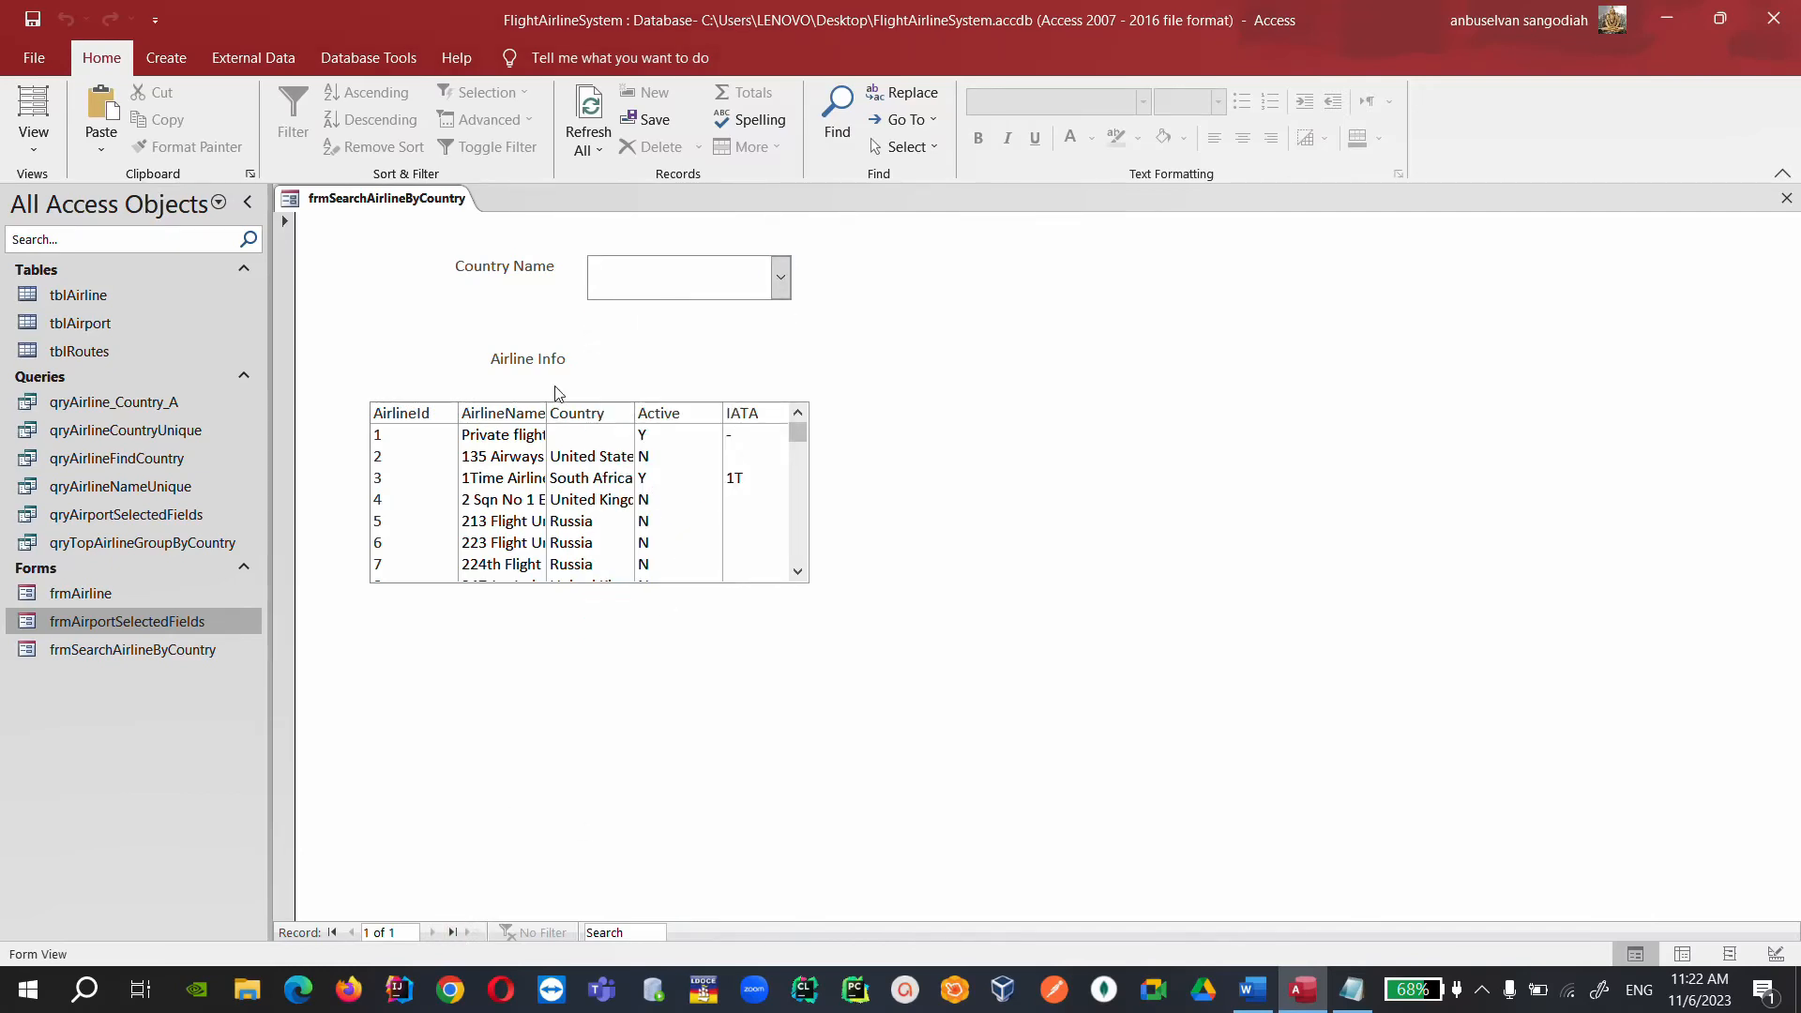
Return the form to Design View, recheck the After Update procedure of cboAirlineCountry and close the code editor.
{"action": "right_click", "coordinate": [410, 205]}
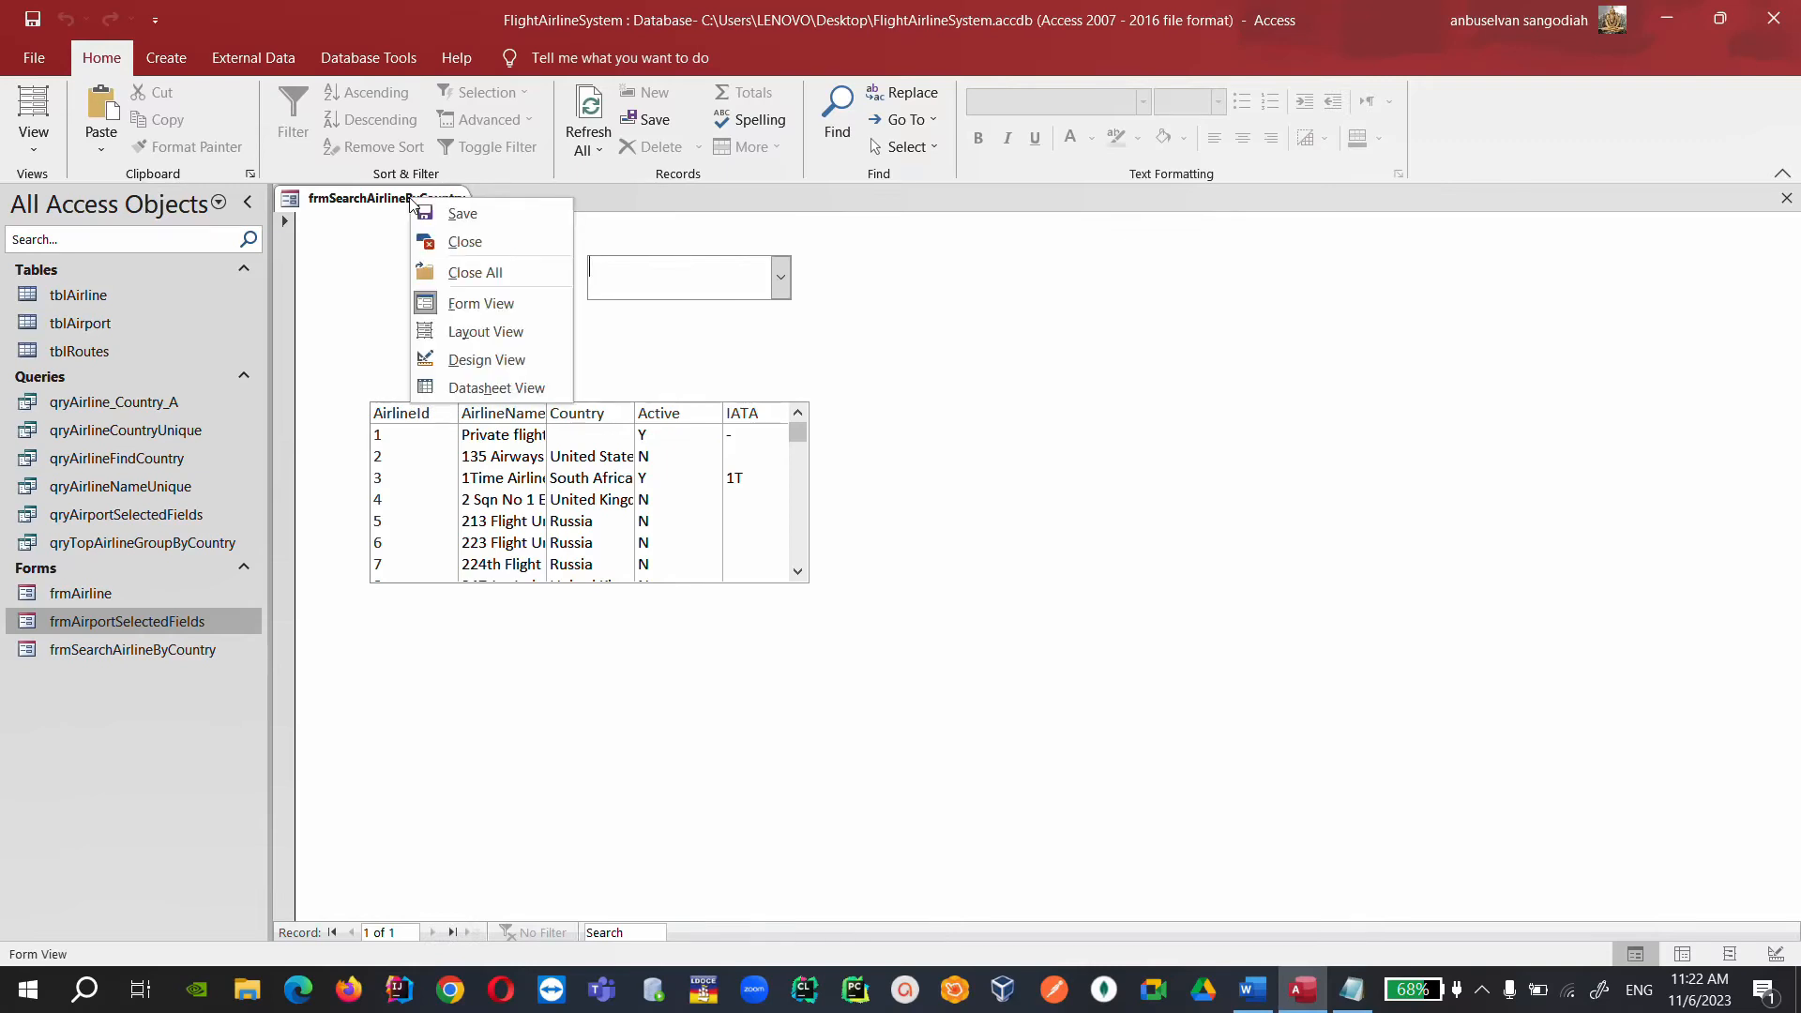
{"action": "left_click", "coordinate": [542, 362]}
{"action": "left_click", "coordinate": [651, 343]}
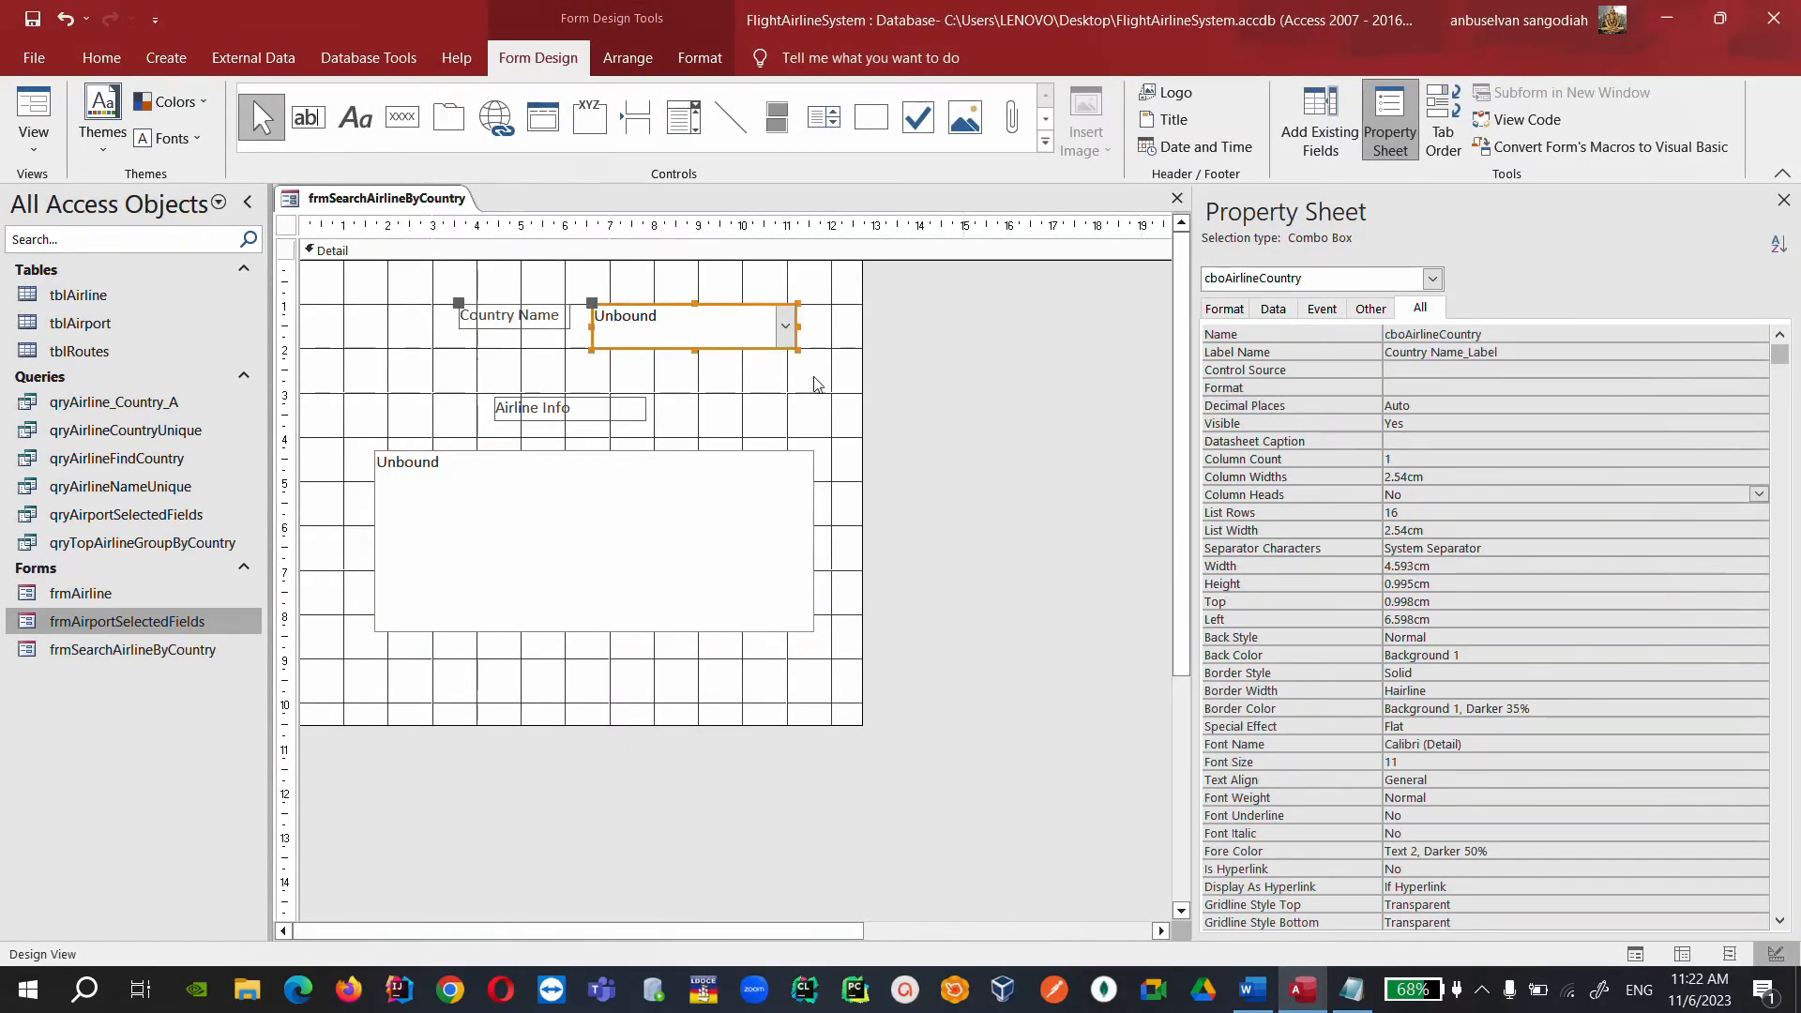
{"action": "left_click", "coordinate": [1371, 310]}
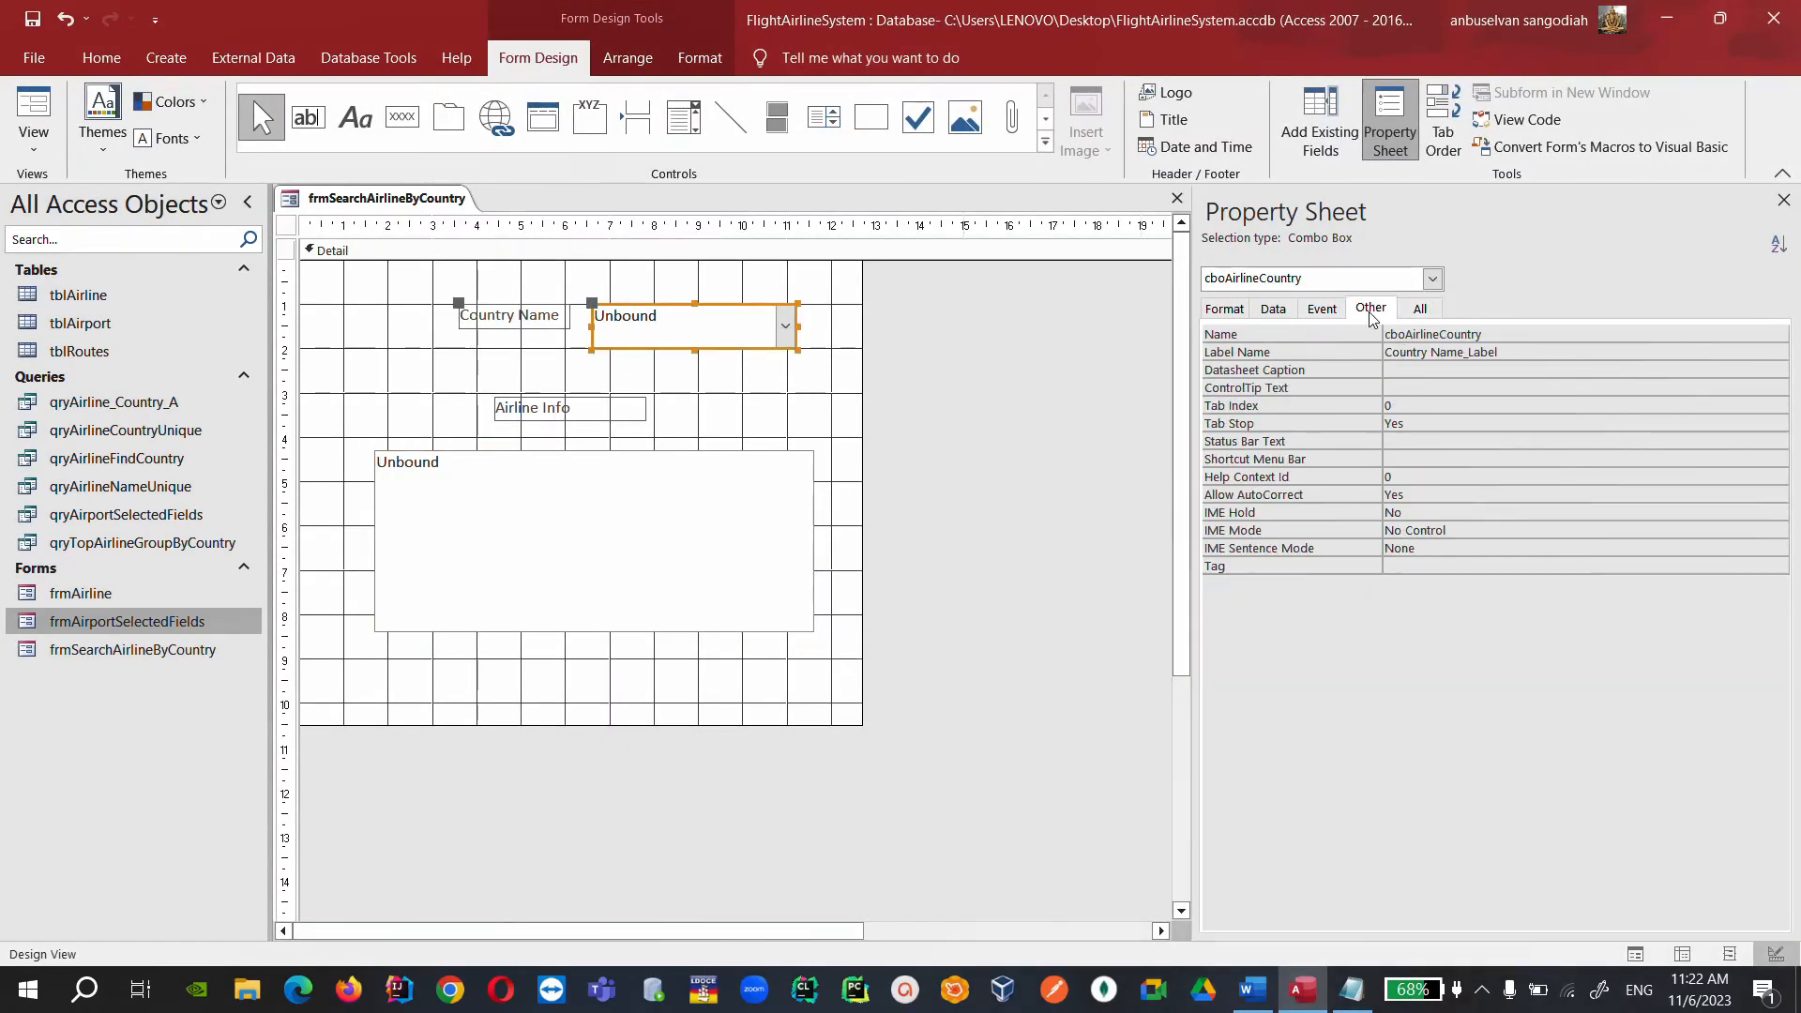
{"action": "left_click", "coordinate": [1322, 310]}
{"action": "left_click", "coordinate": [1502, 372]}
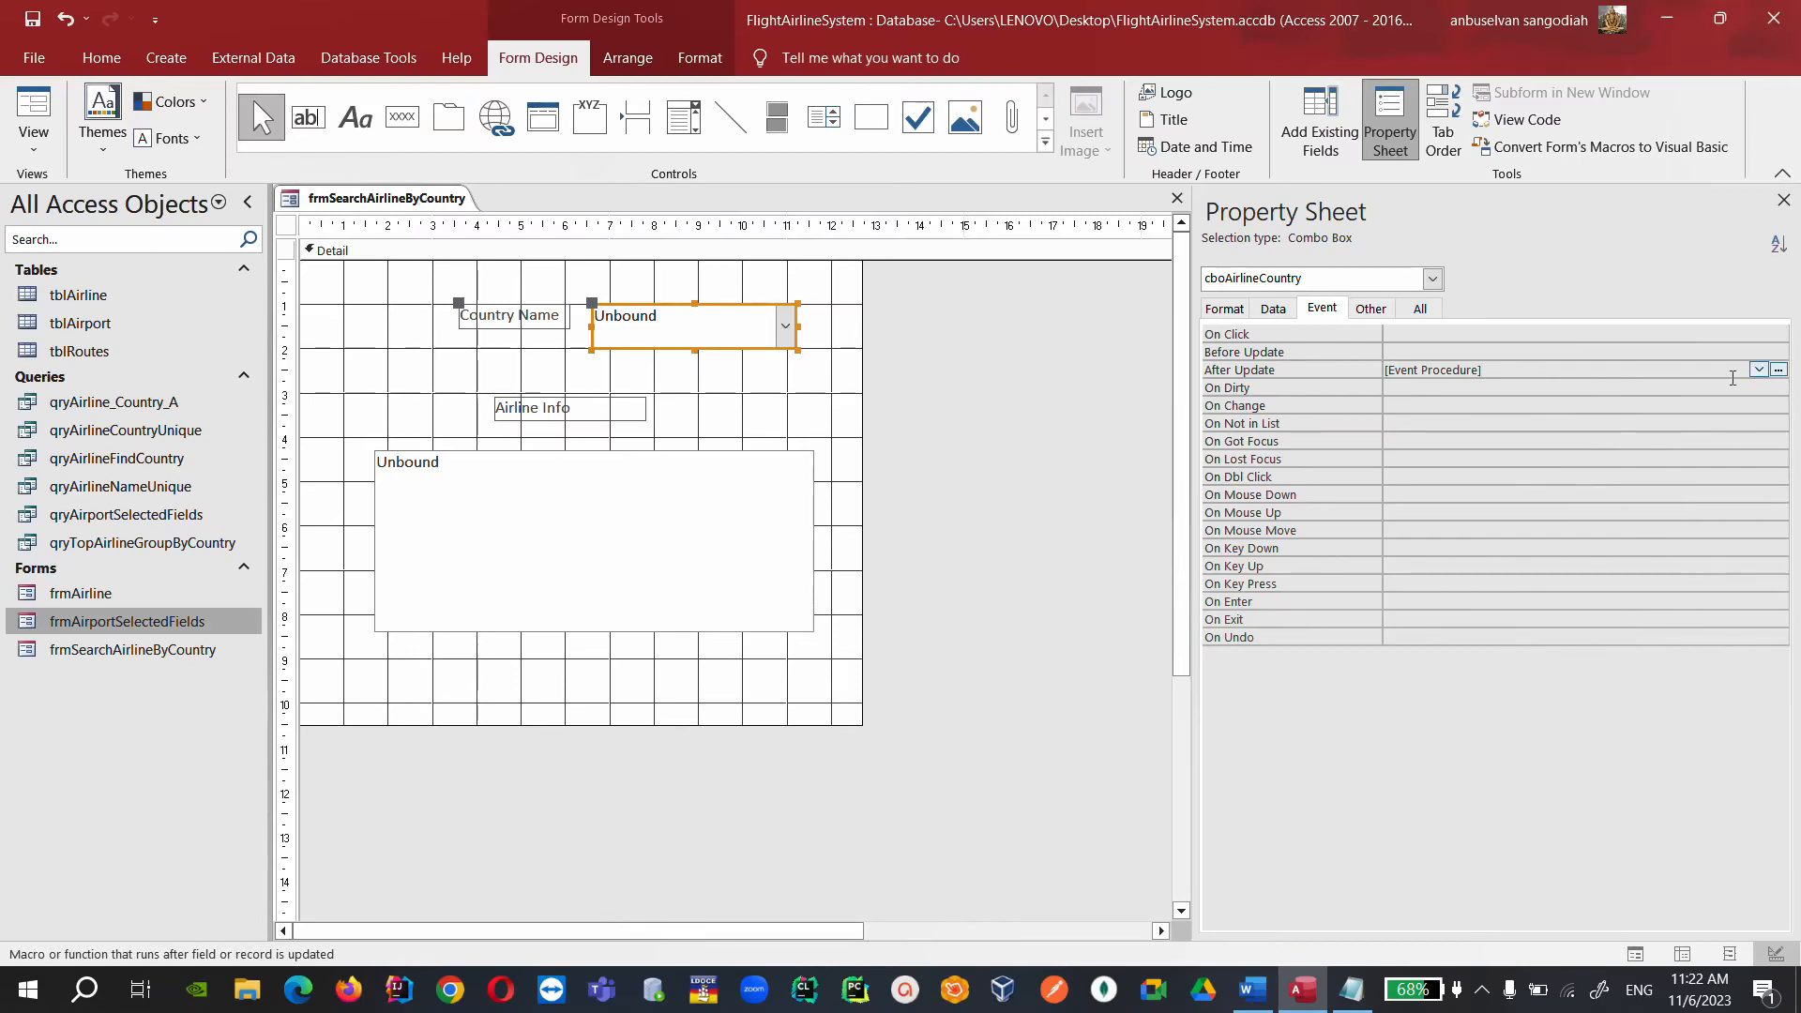
{"action": "left_click", "coordinate": [1778, 369]}
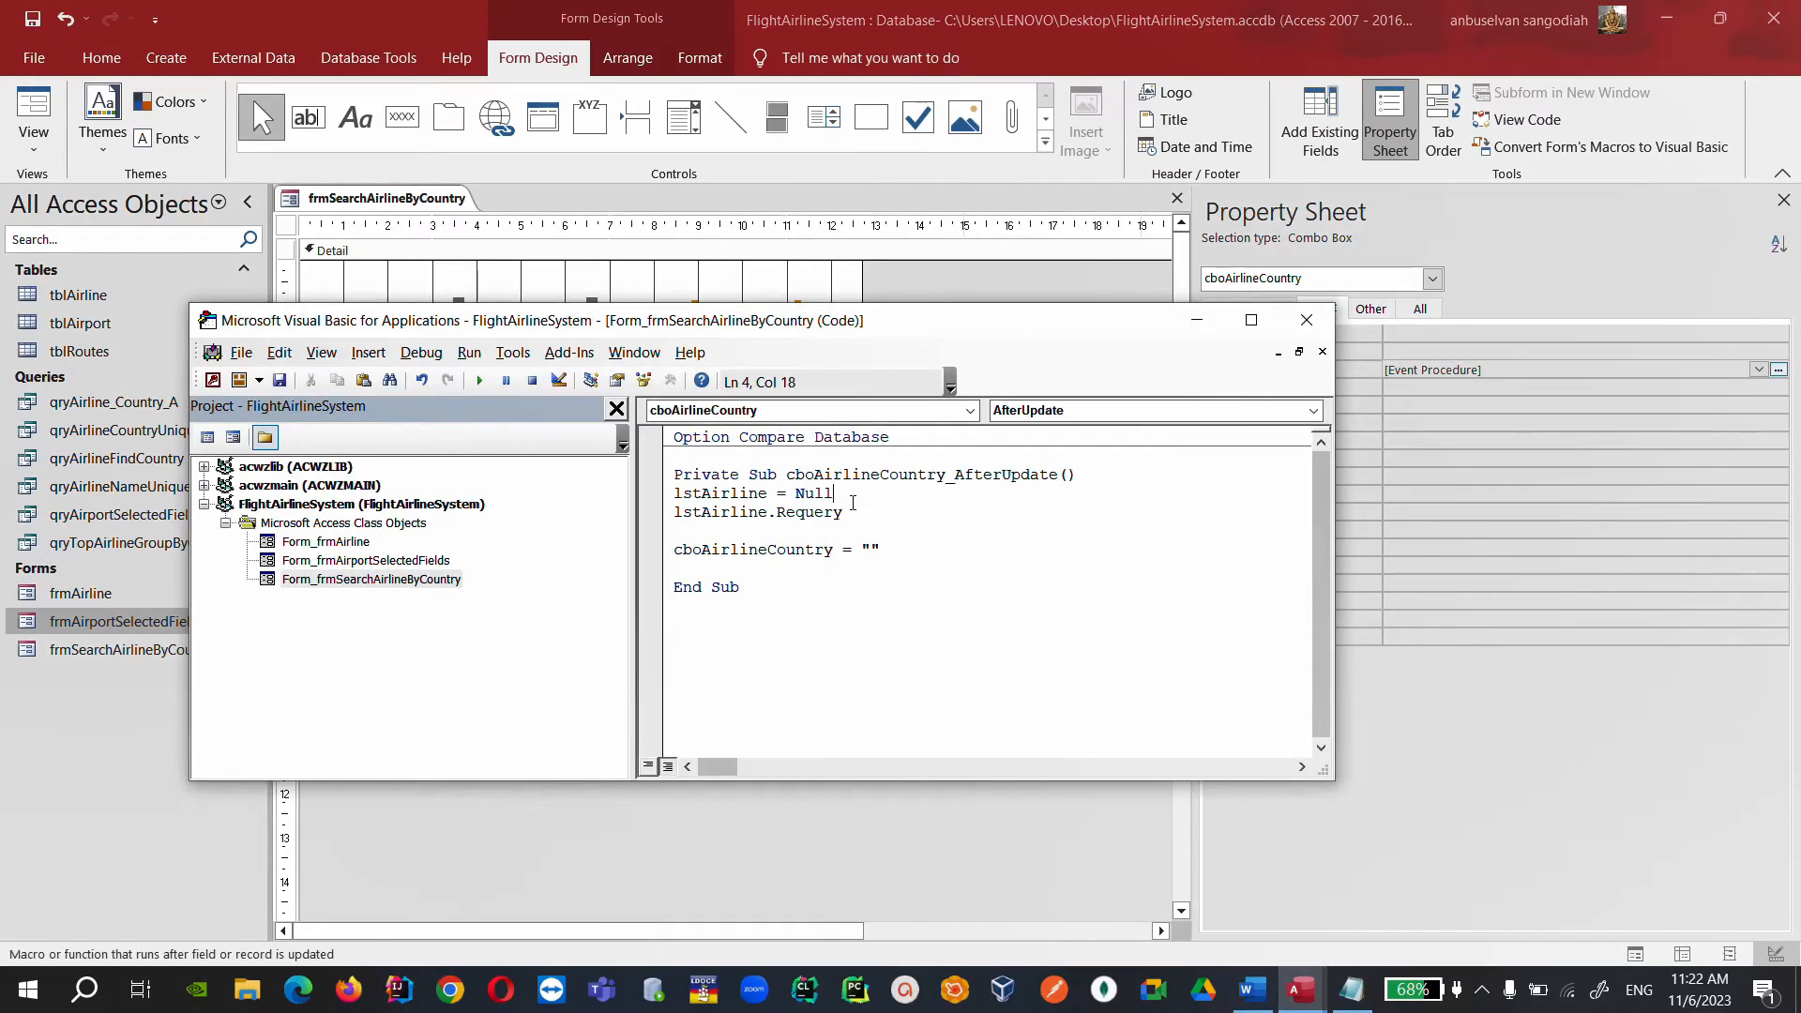
{"action": "left_click", "coordinate": [1307, 320]}
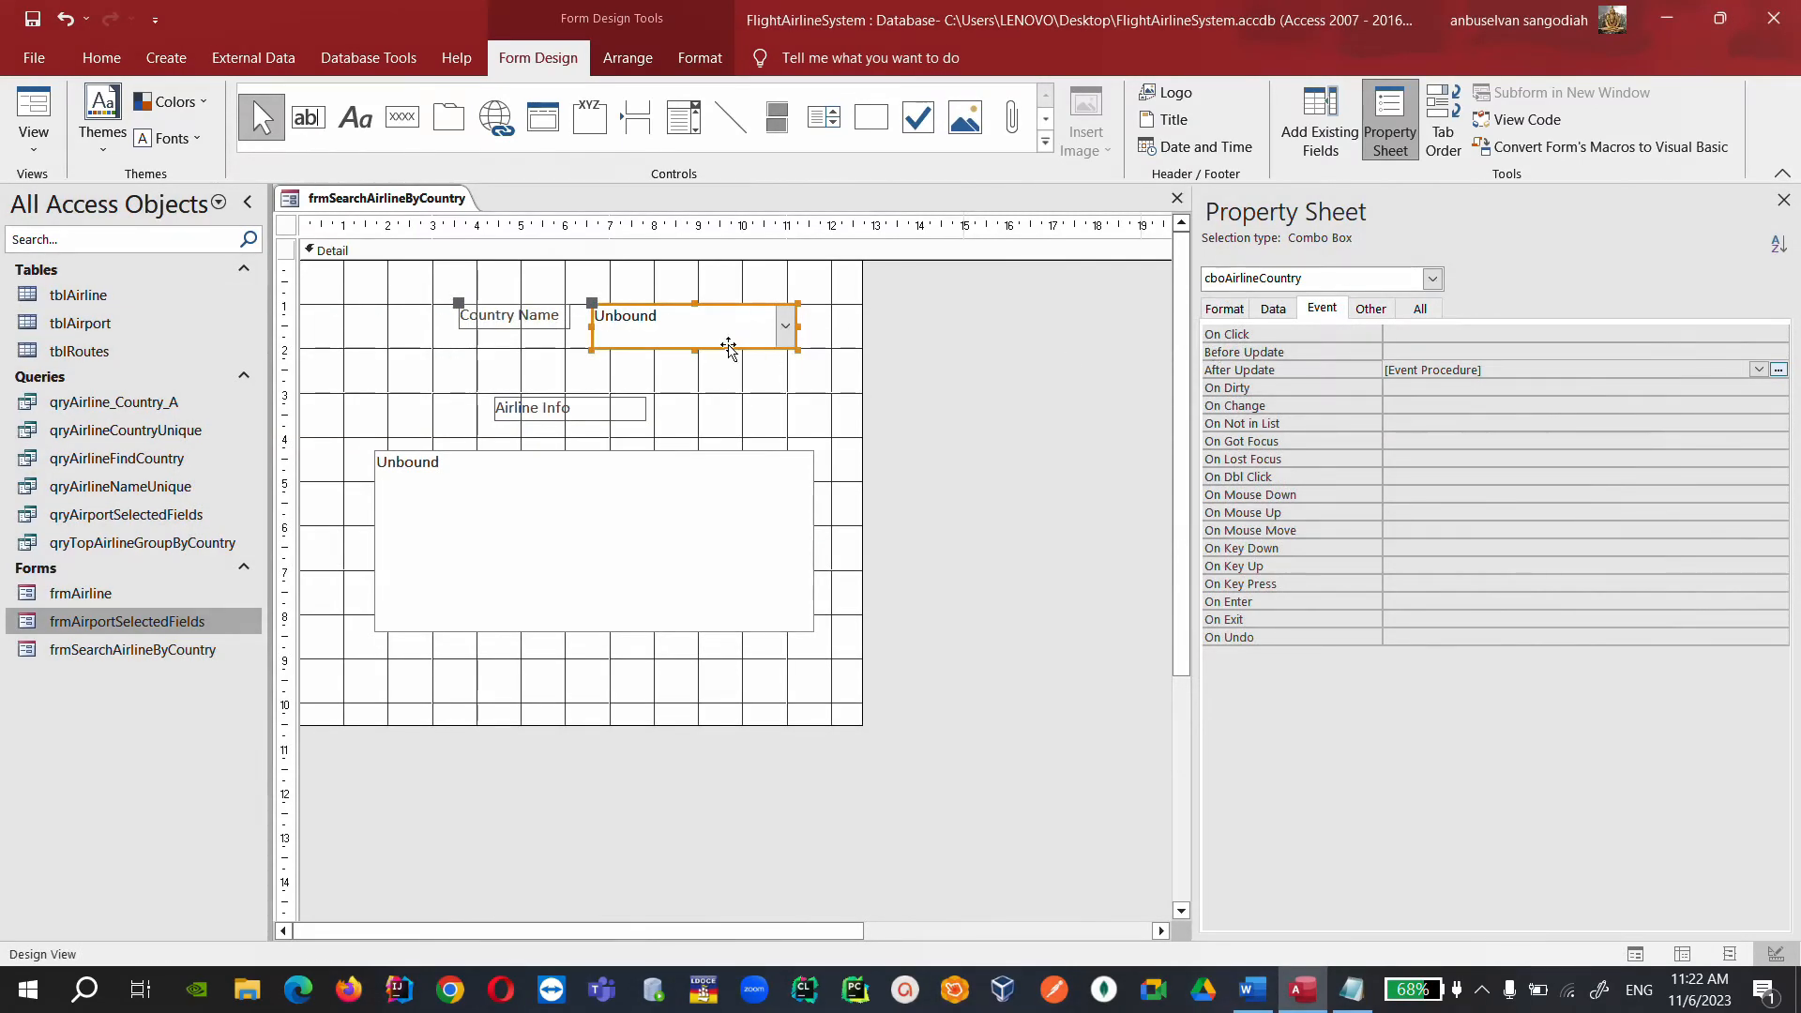
Compare the data properties of cboAirlineCountry with the data, name and label properties of lstAirline.
{"action": "left_click", "coordinate": [1273, 310]}
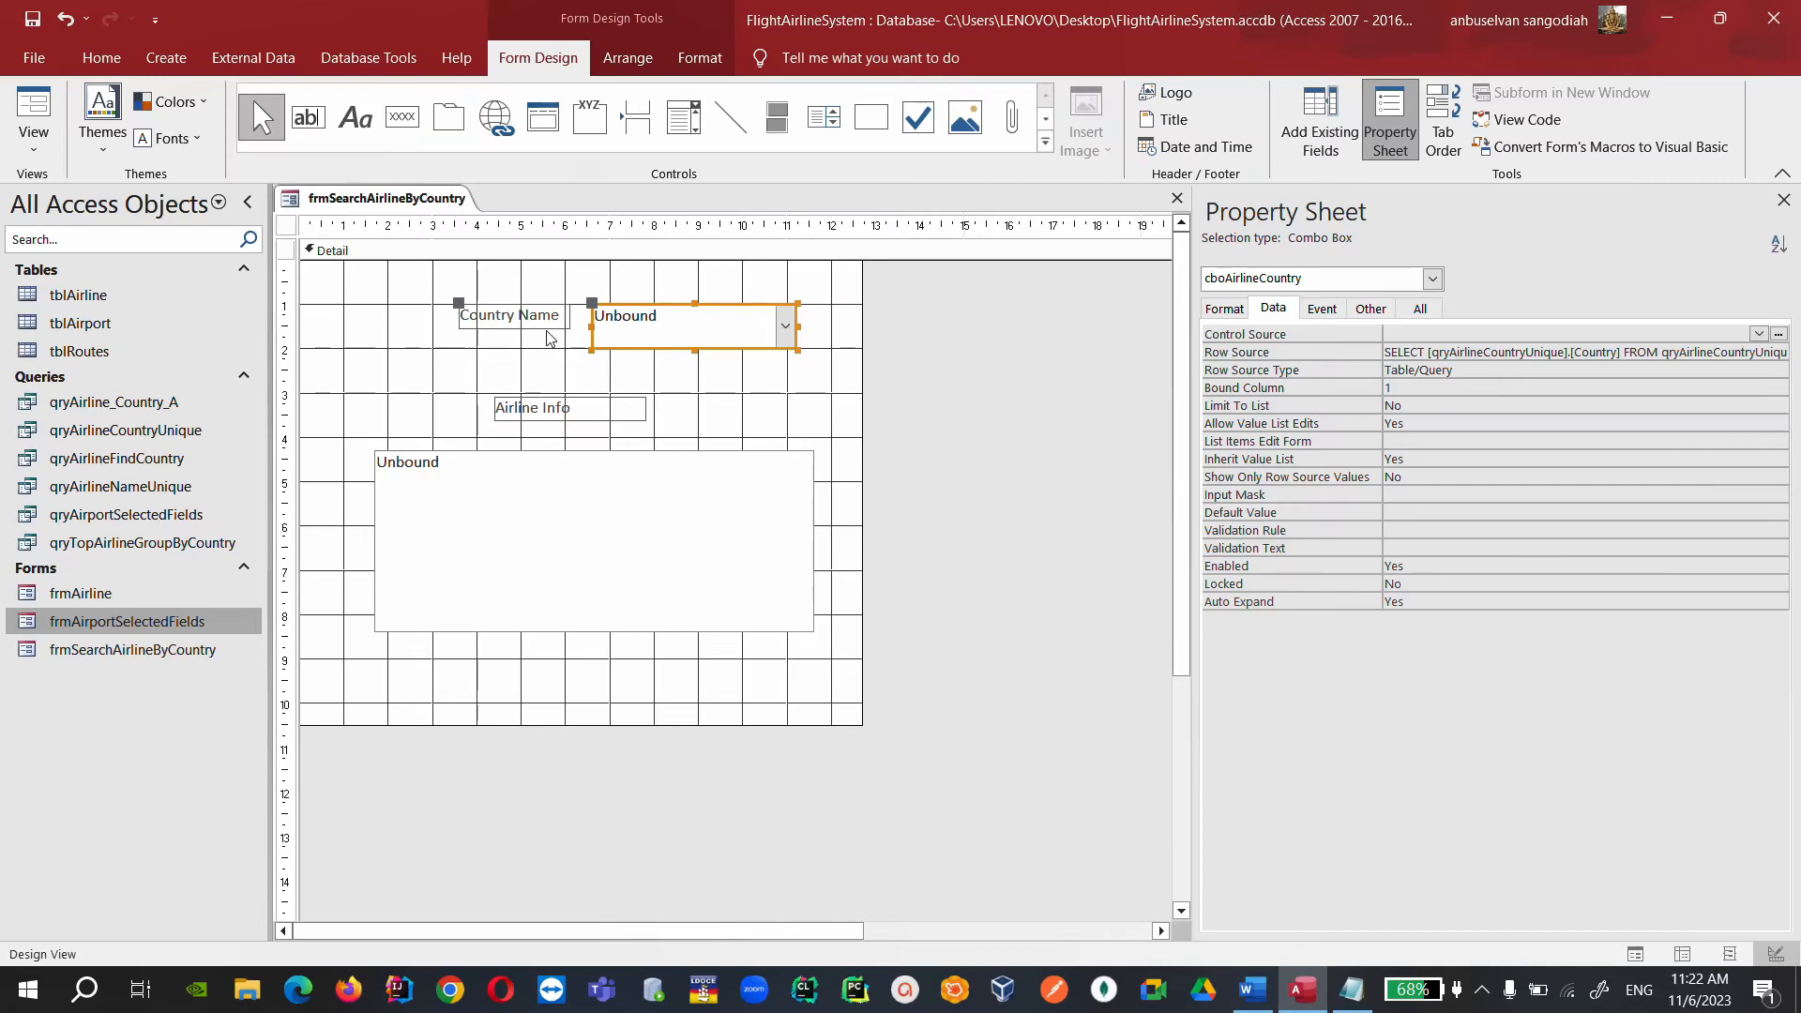
{"action": "left_click", "coordinate": [645, 465]}
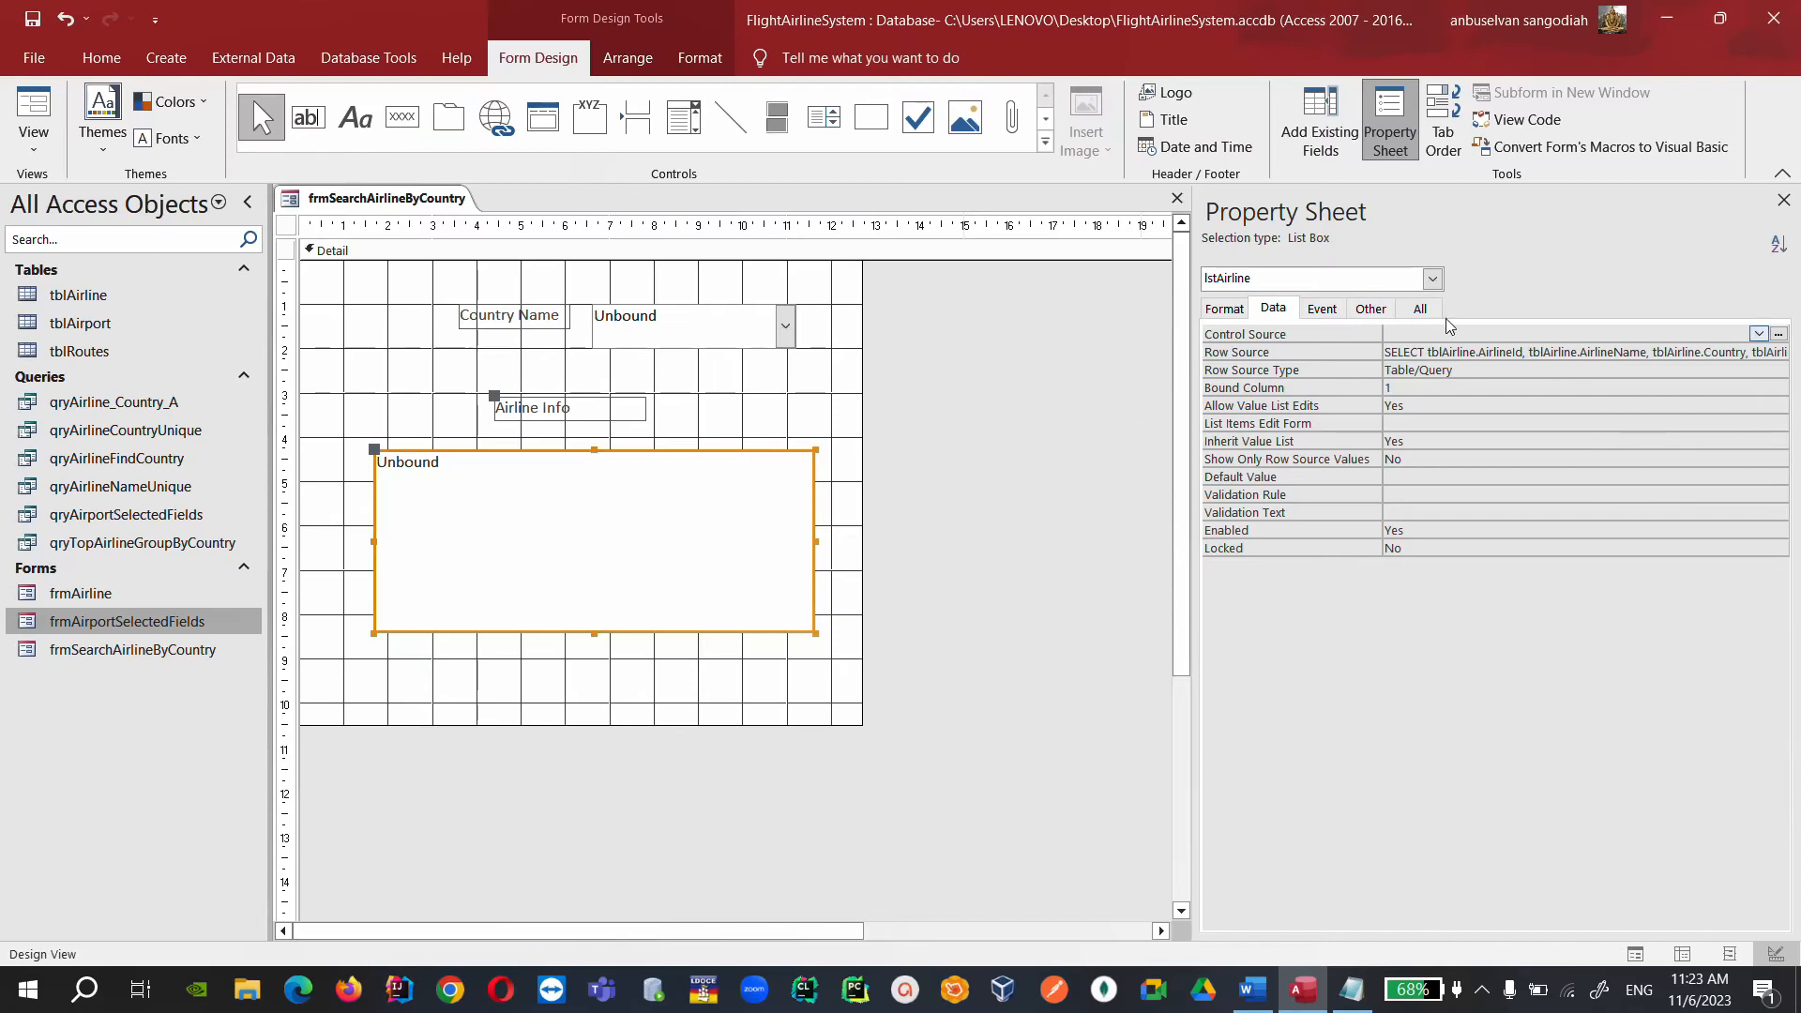
{"action": "left_click", "coordinate": [1419, 309]}
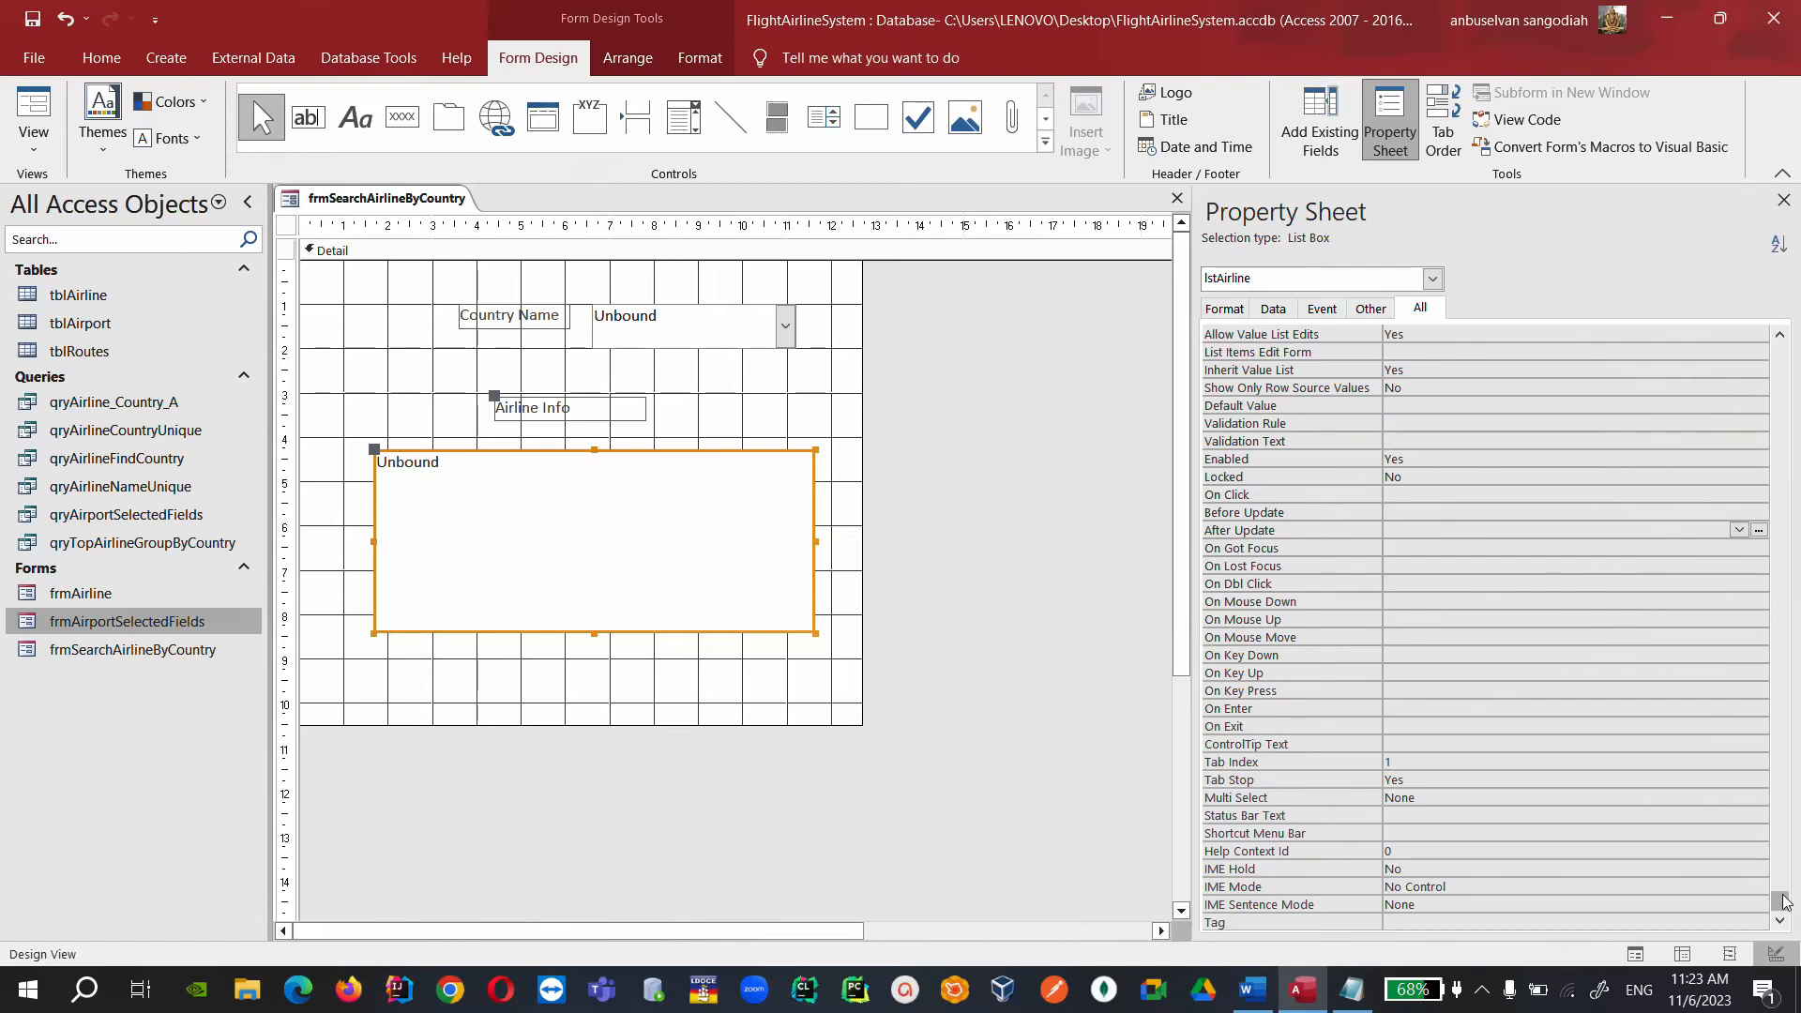
{"action": "scroll", "coordinate": [1485, 337], "scroll_direction": "up", "scroll_amount": 15}
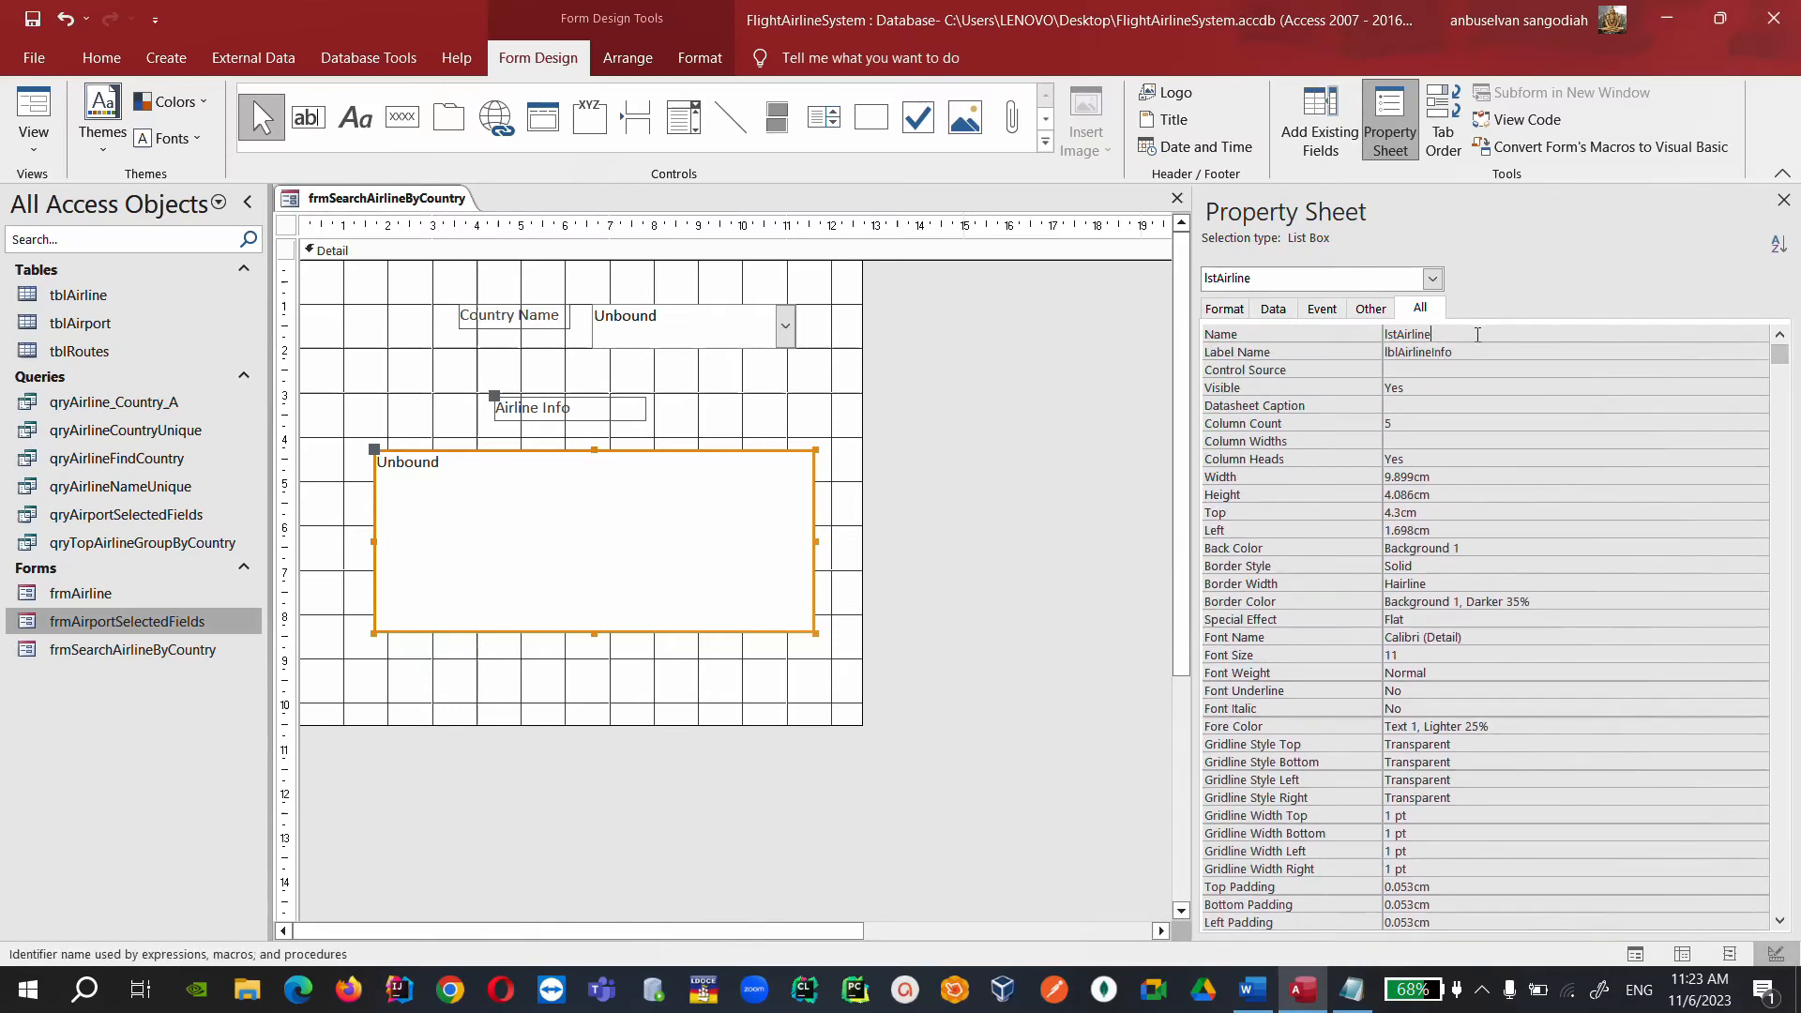
{"action": "left_click", "coordinate": [1483, 351]}
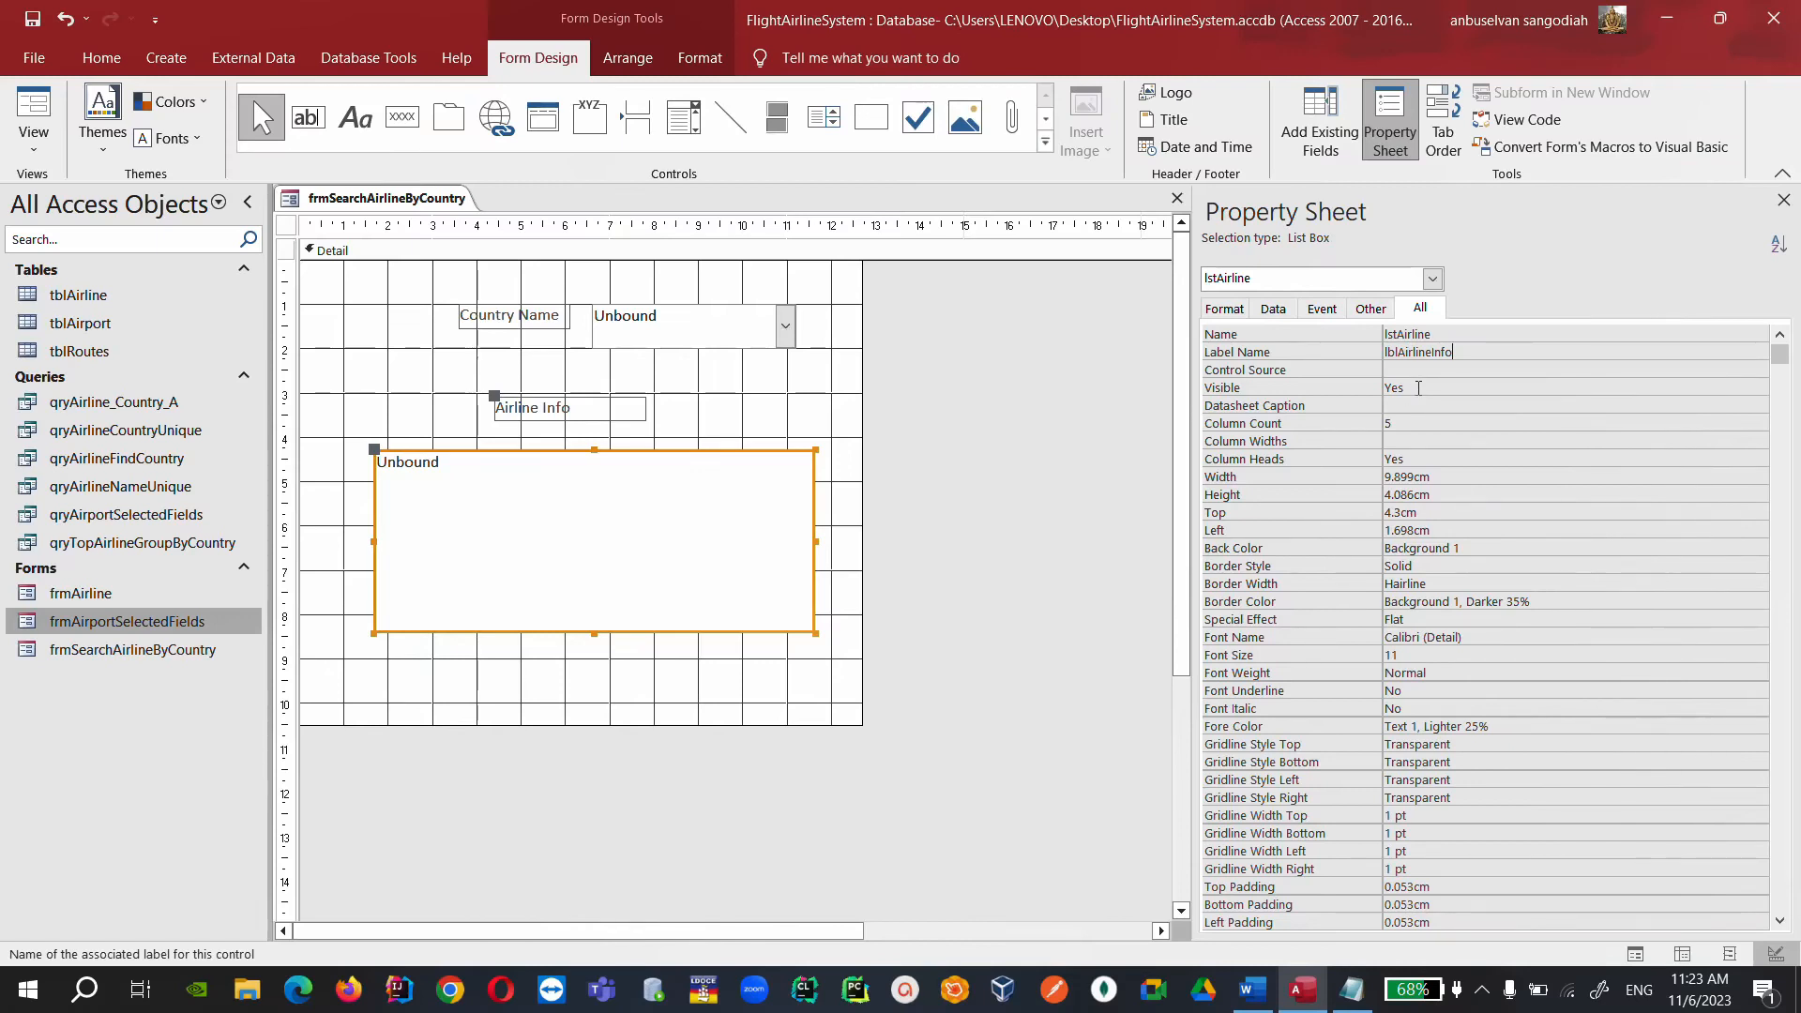
Open the Row Source of the lstAirline list box in the Query Builder.
{"action": "left_click", "coordinate": [1781, 821]}
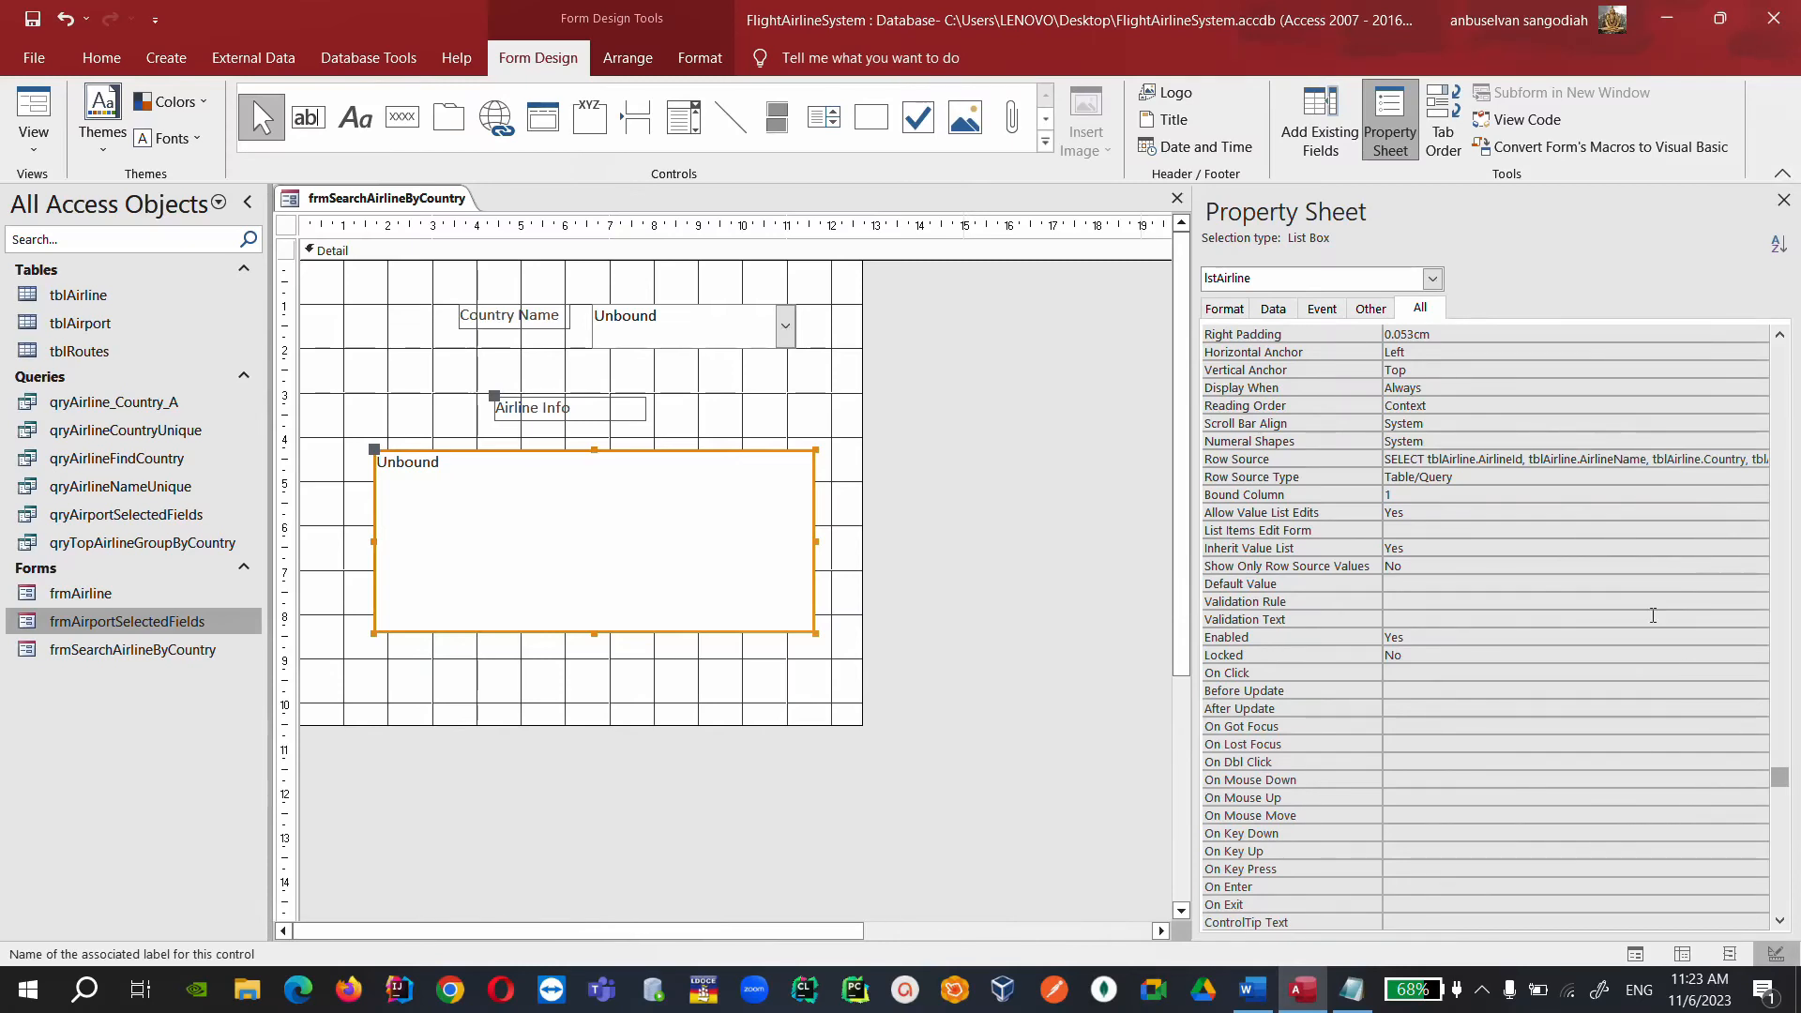
{"action": "left_click", "coordinate": [1495, 459]}
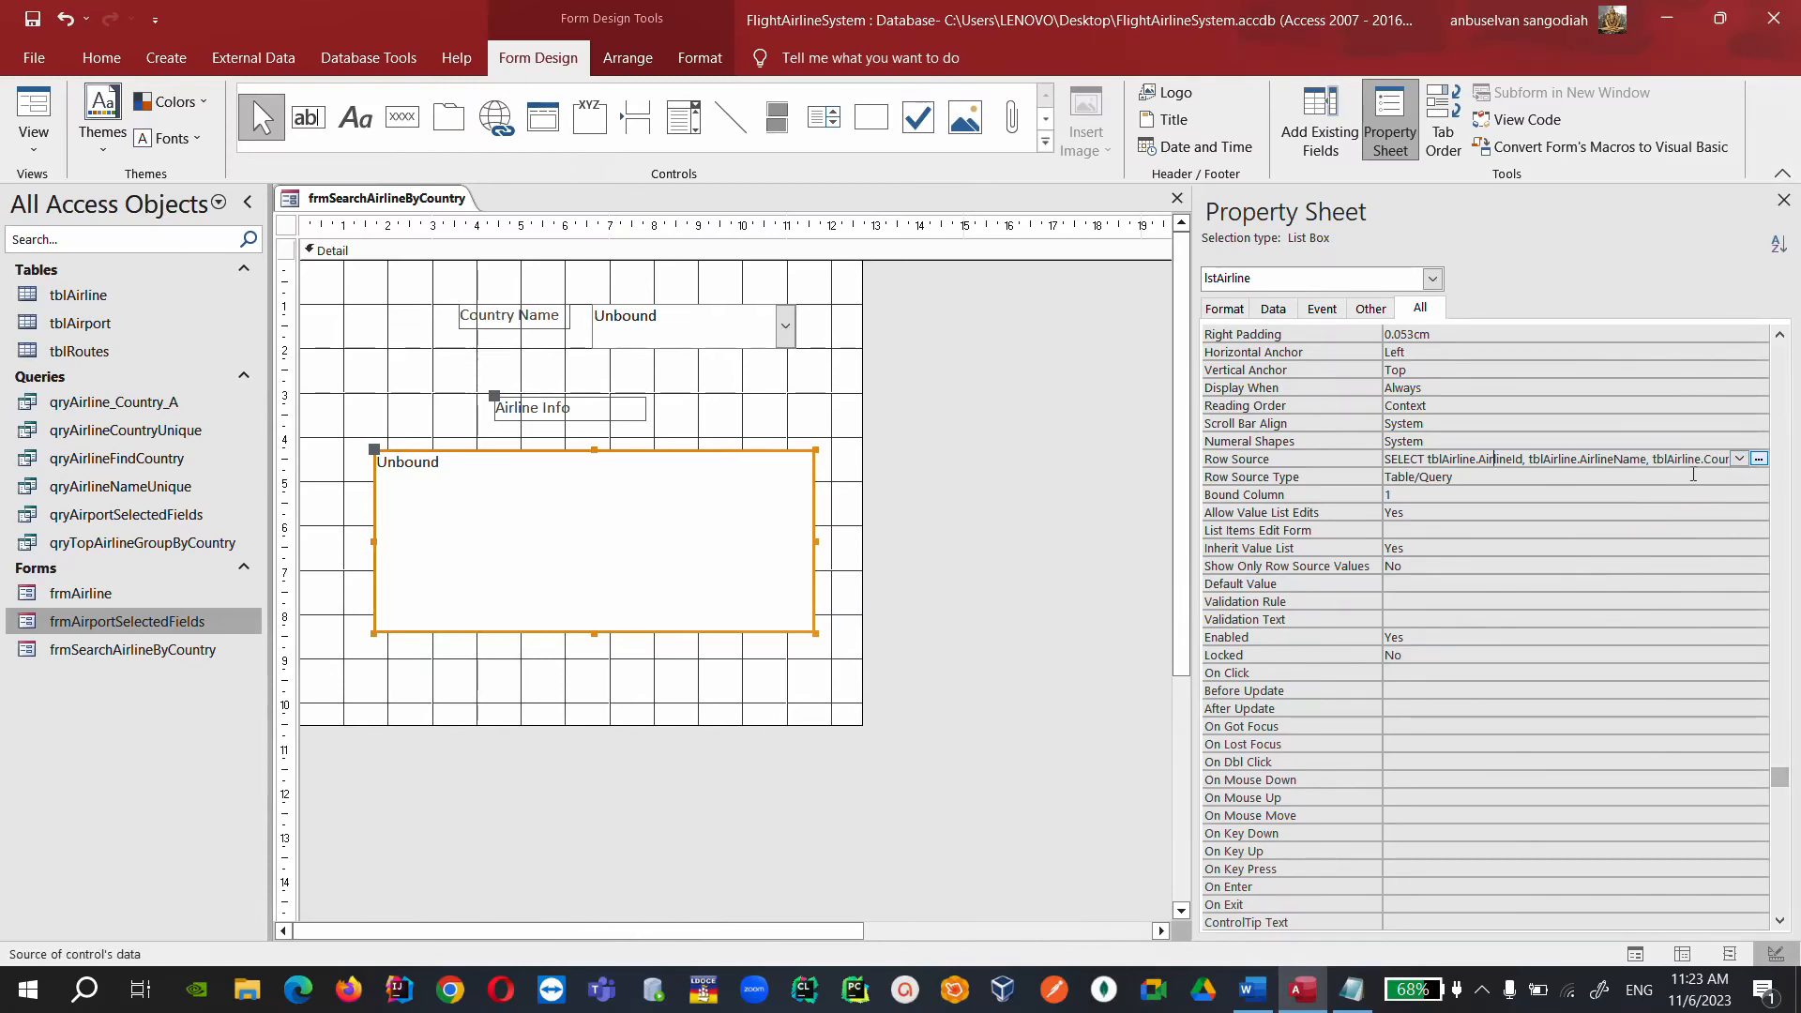
{"action": "left_click", "coordinate": [1758, 459]}
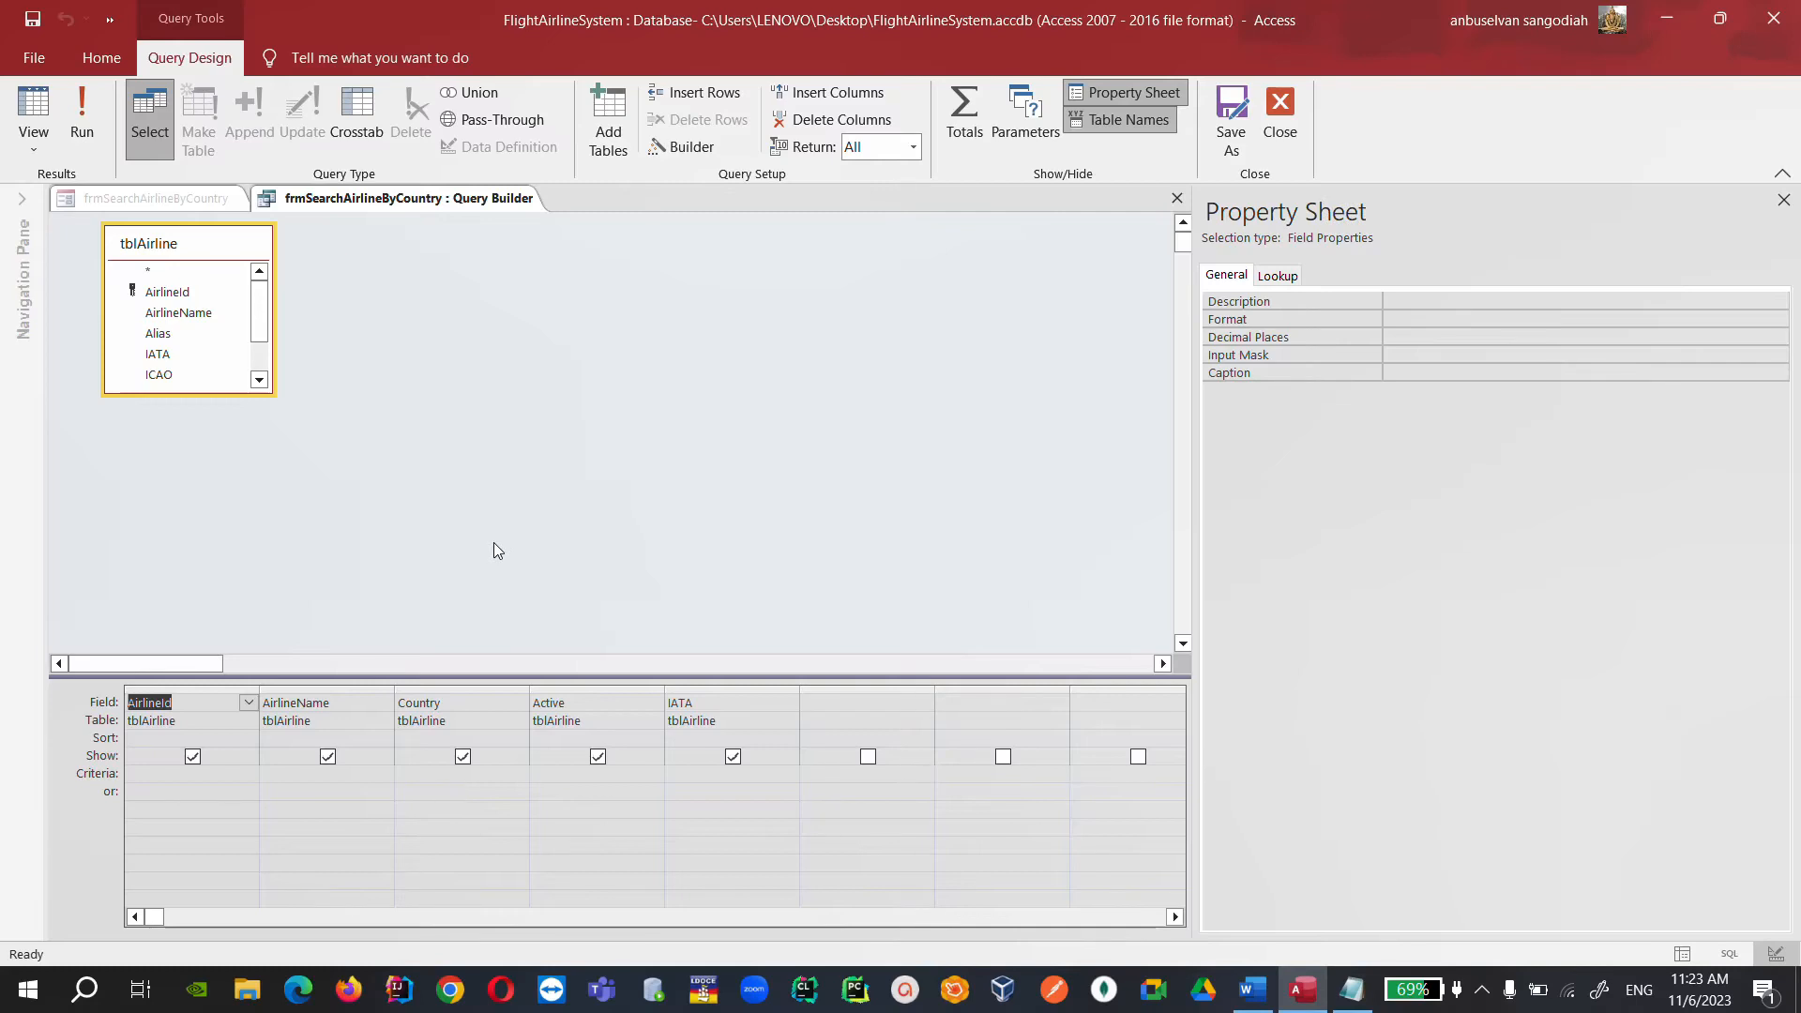
Set the Country field's criteria to [Forms]![frmSearchAirlineByCountry]![cboAirlineCountry], then close the Query Builder and save the changes.
{"action": "left_click", "coordinate": [456, 774]}
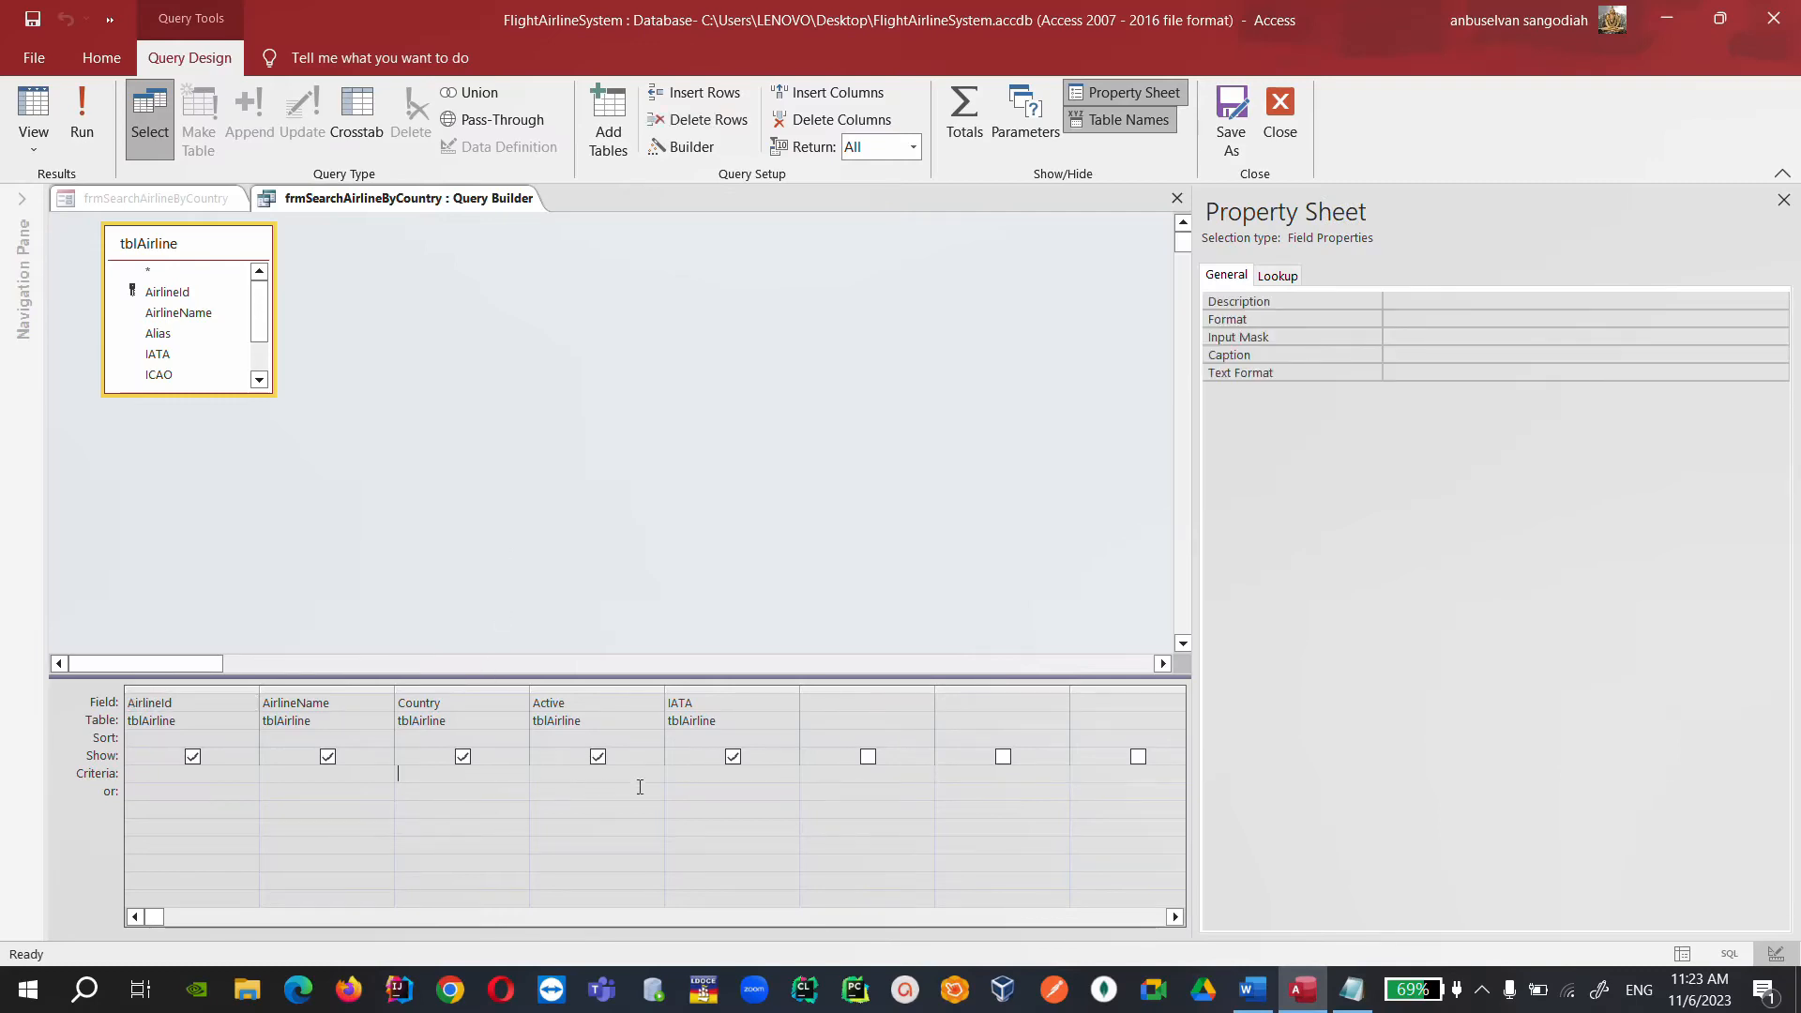
{"action": "type", "text": "[Forms"}
{"action": "type", "text": "]!"}
{"action": "type", "text": "[frm"}
{"action": "type", "text": "Sear"}
{"action": "key", "text": "BackSpace"}
{"action": "key", "text": "BackSpace"}
{"action": "key", "text": "BackSpace"}
{"action": "key", "text": "BackSpace"}
{"action": "key", "text": "BackSpace"}
{"action": "key", "text": "BackSpace"}
{"action": "key", "text": "BackSpace"}
{"action": "key", "text": "BackSpace"}
{"action": "type", "text": "!"}
{"action": "key", "text": "Down"}
{"action": "key", "text": "Down"}
{"action": "key", "text": "Tab"}
{"action": "type", "text": "!"}
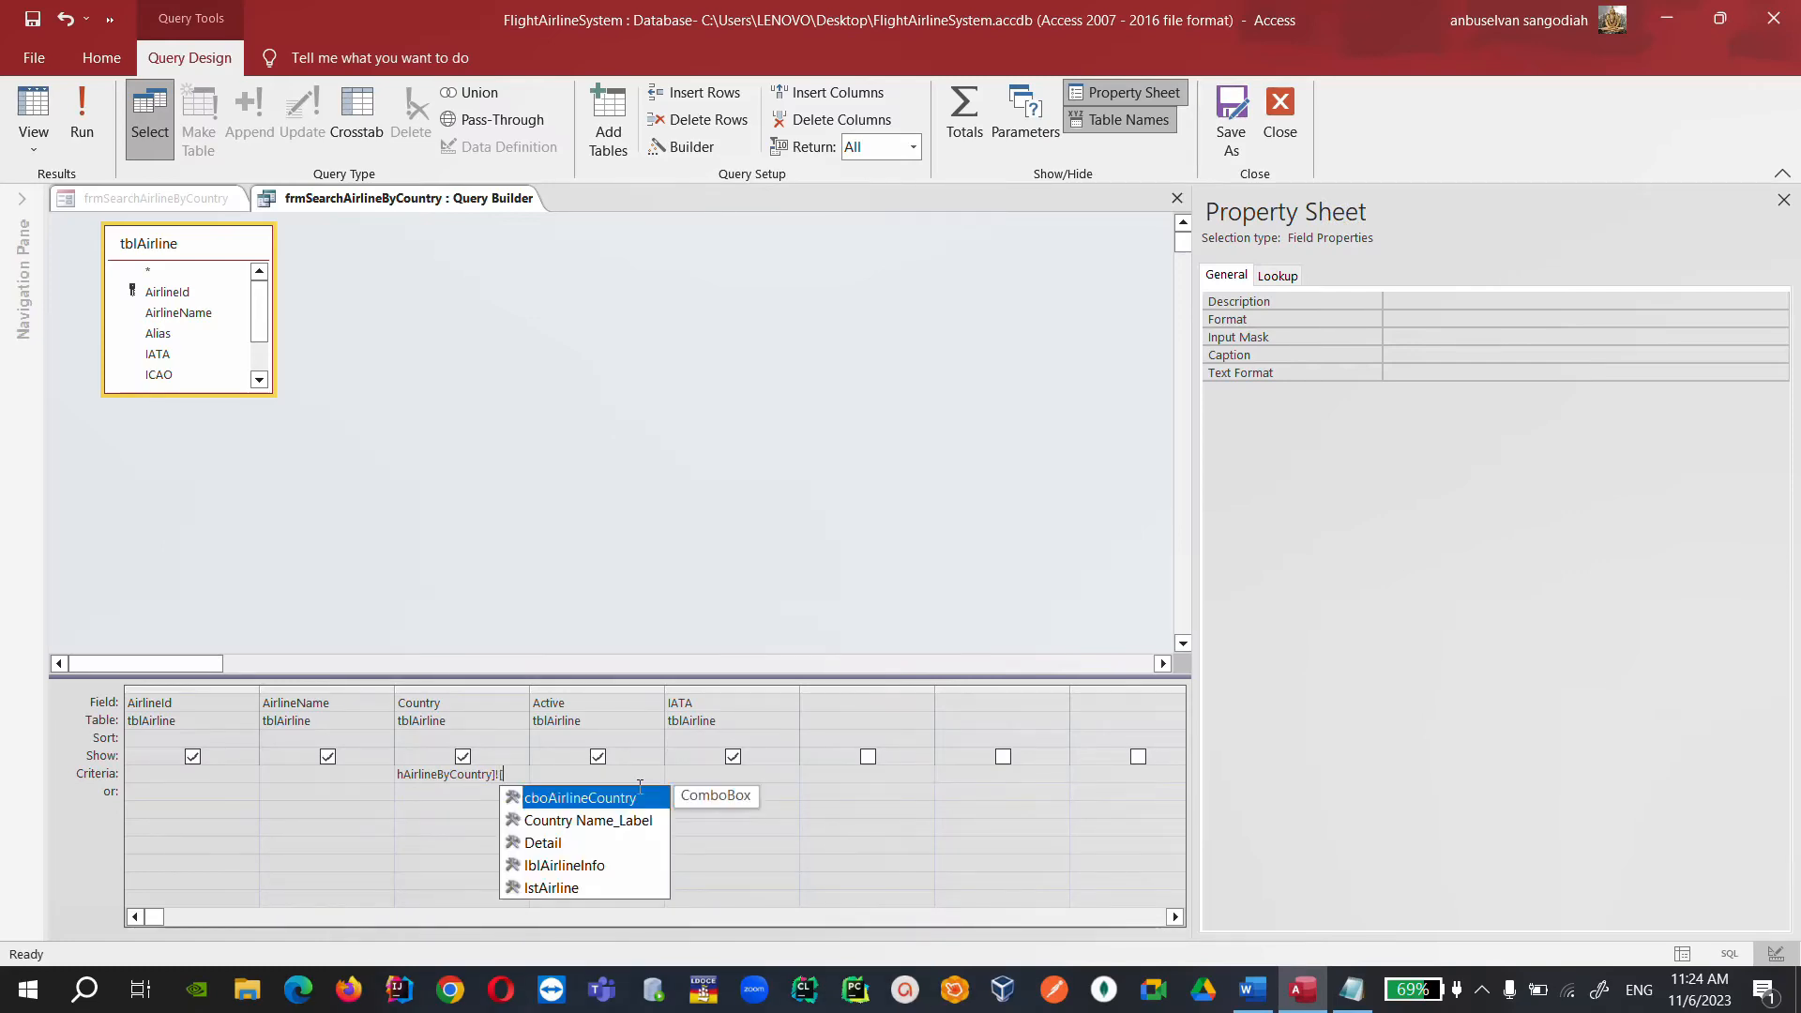
{"action": "double_click", "coordinate": [635, 813]}
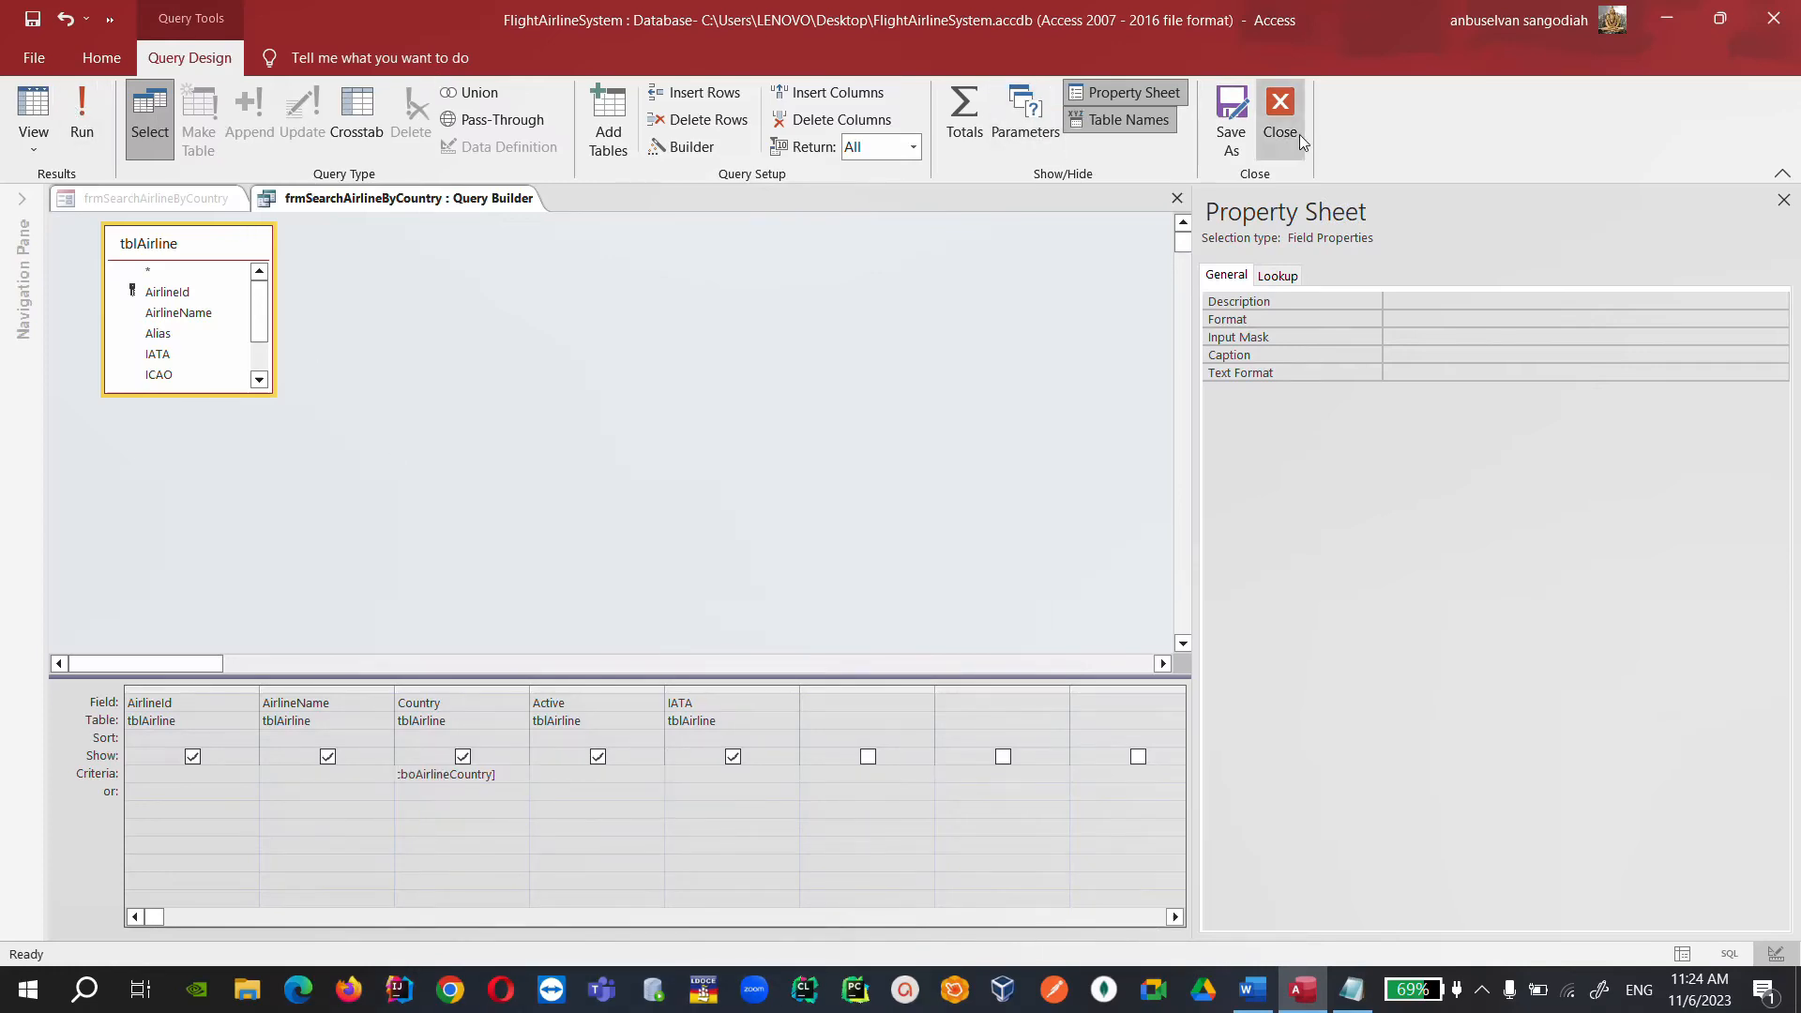
{"action": "left_click", "coordinate": [1281, 117]}
{"action": "left_click", "coordinate": [822, 581]}
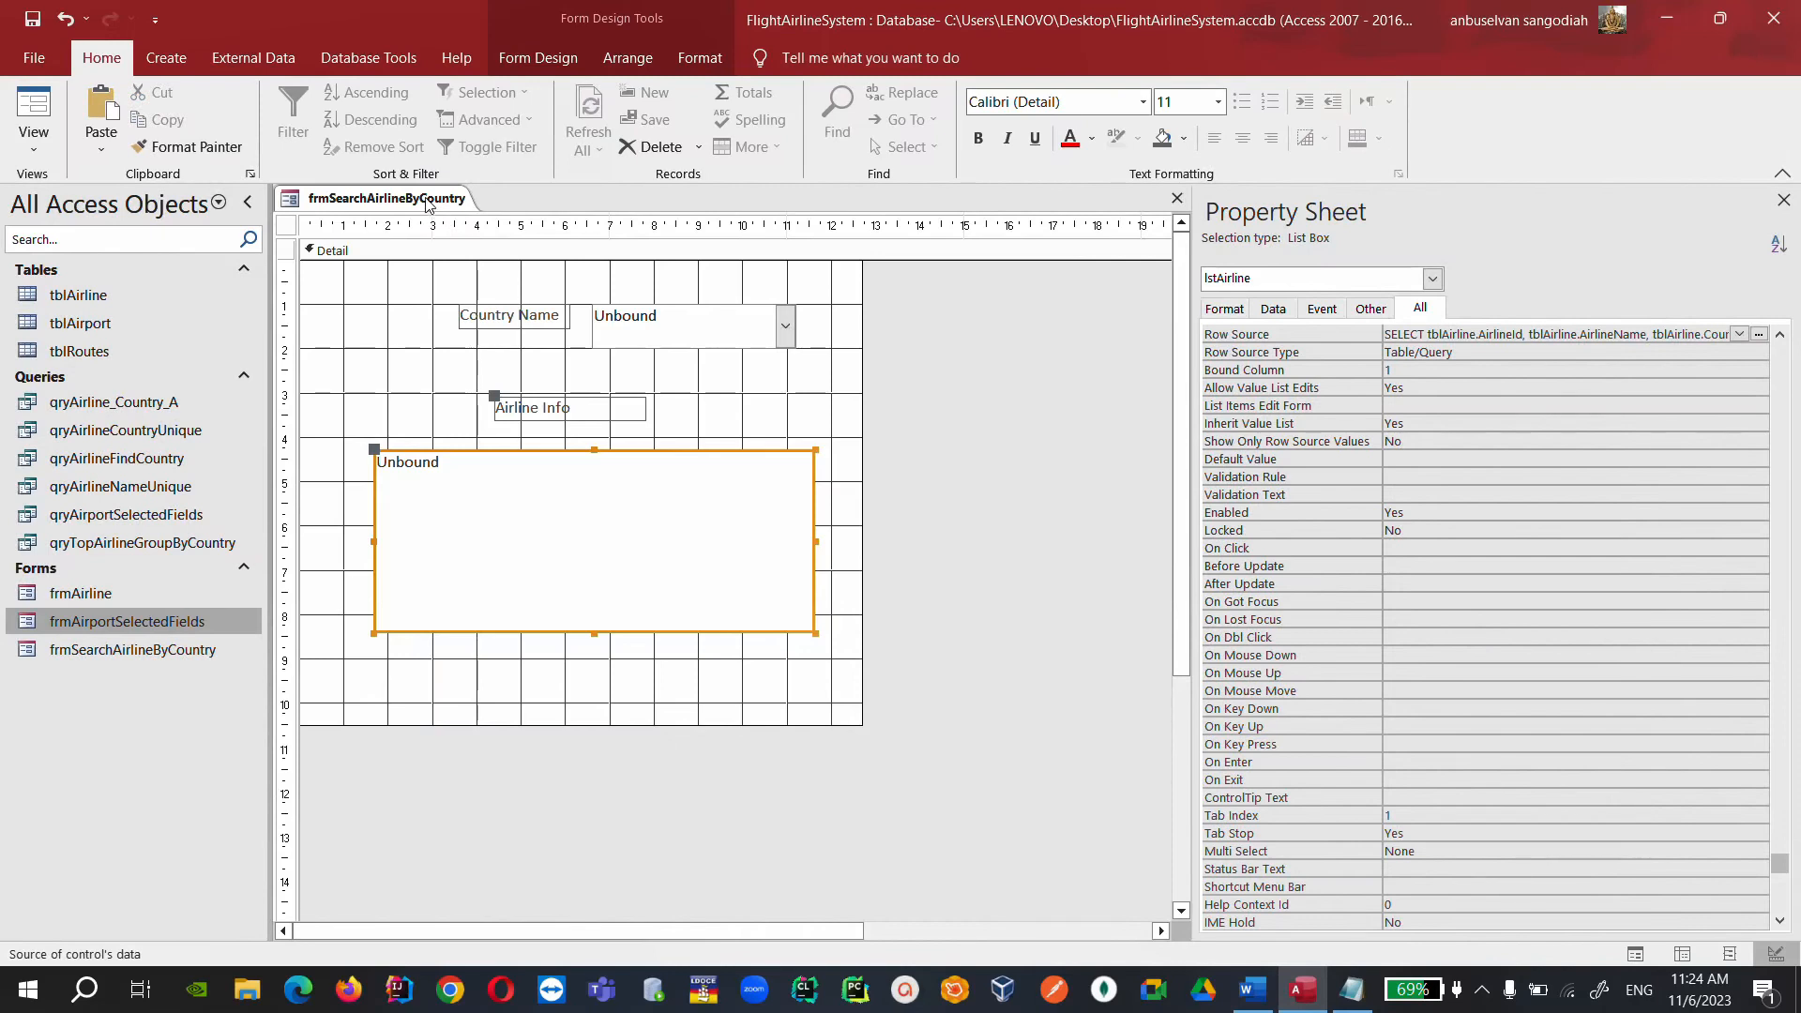
Show the search form in Form View and test the airline list with the countries AEROSOL and Afghanistan.
{"action": "right_click", "coordinate": [427, 205]}
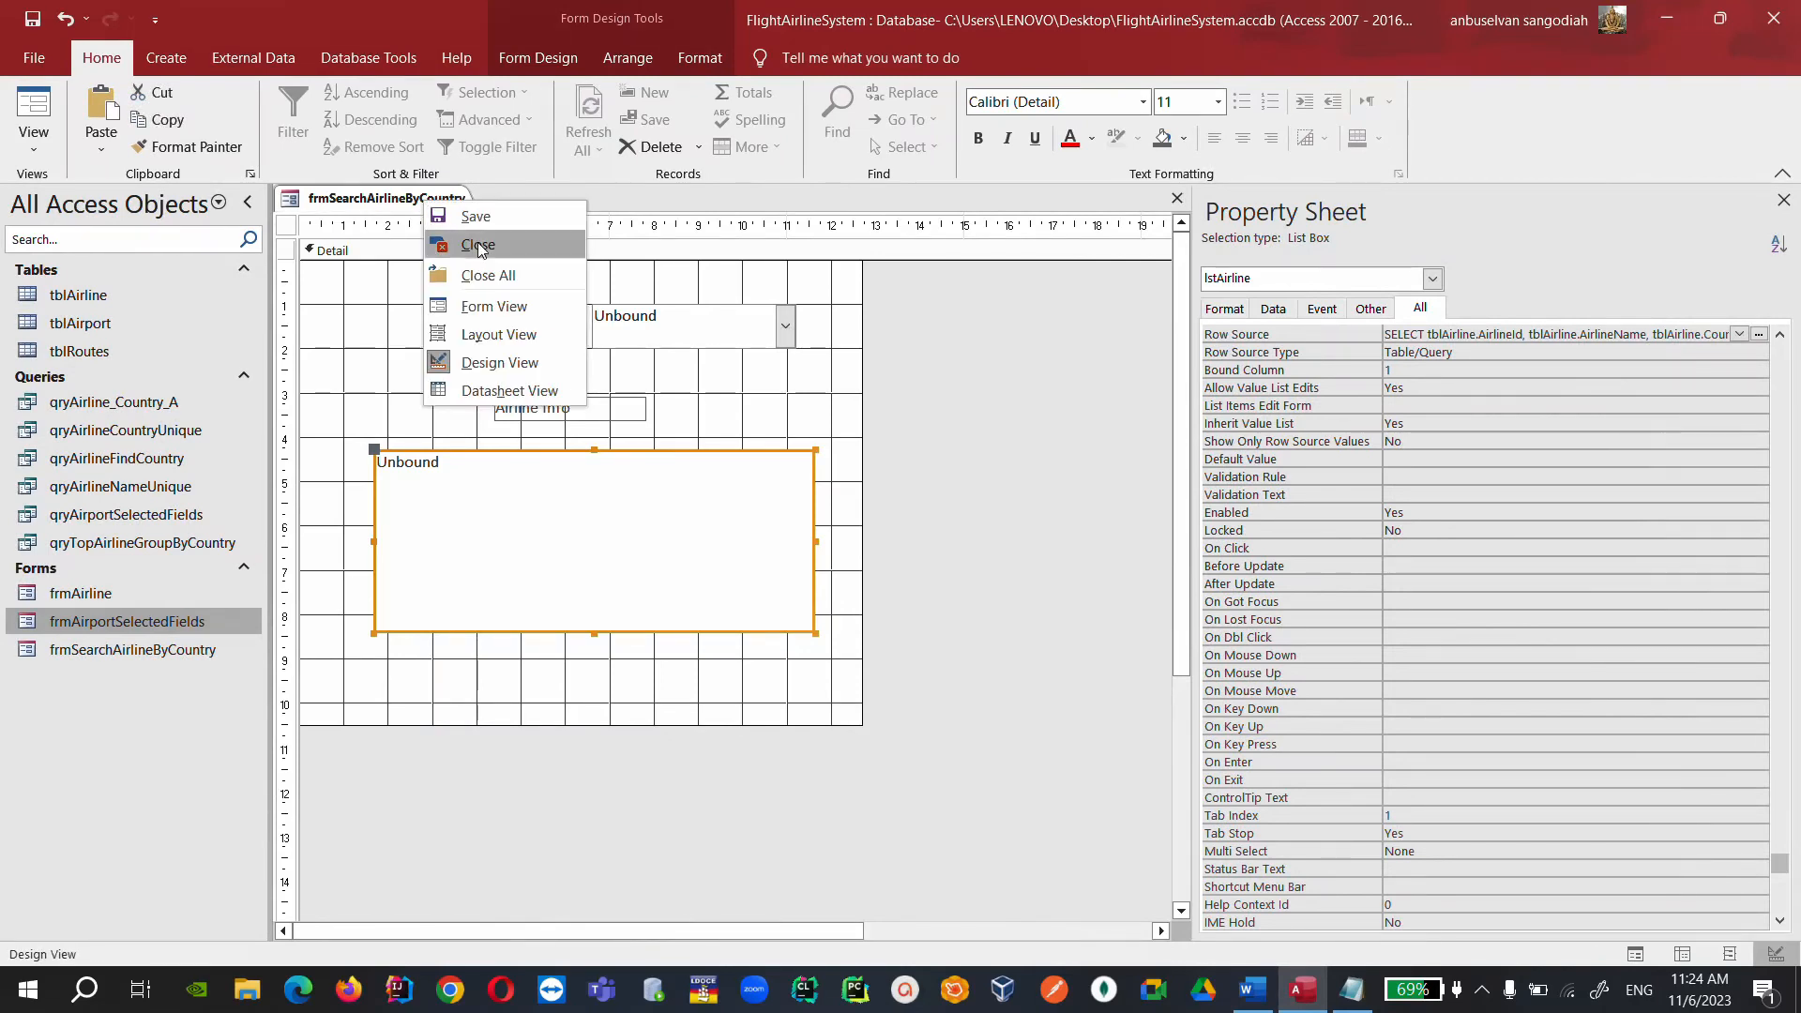
{"action": "left_click", "coordinate": [525, 310]}
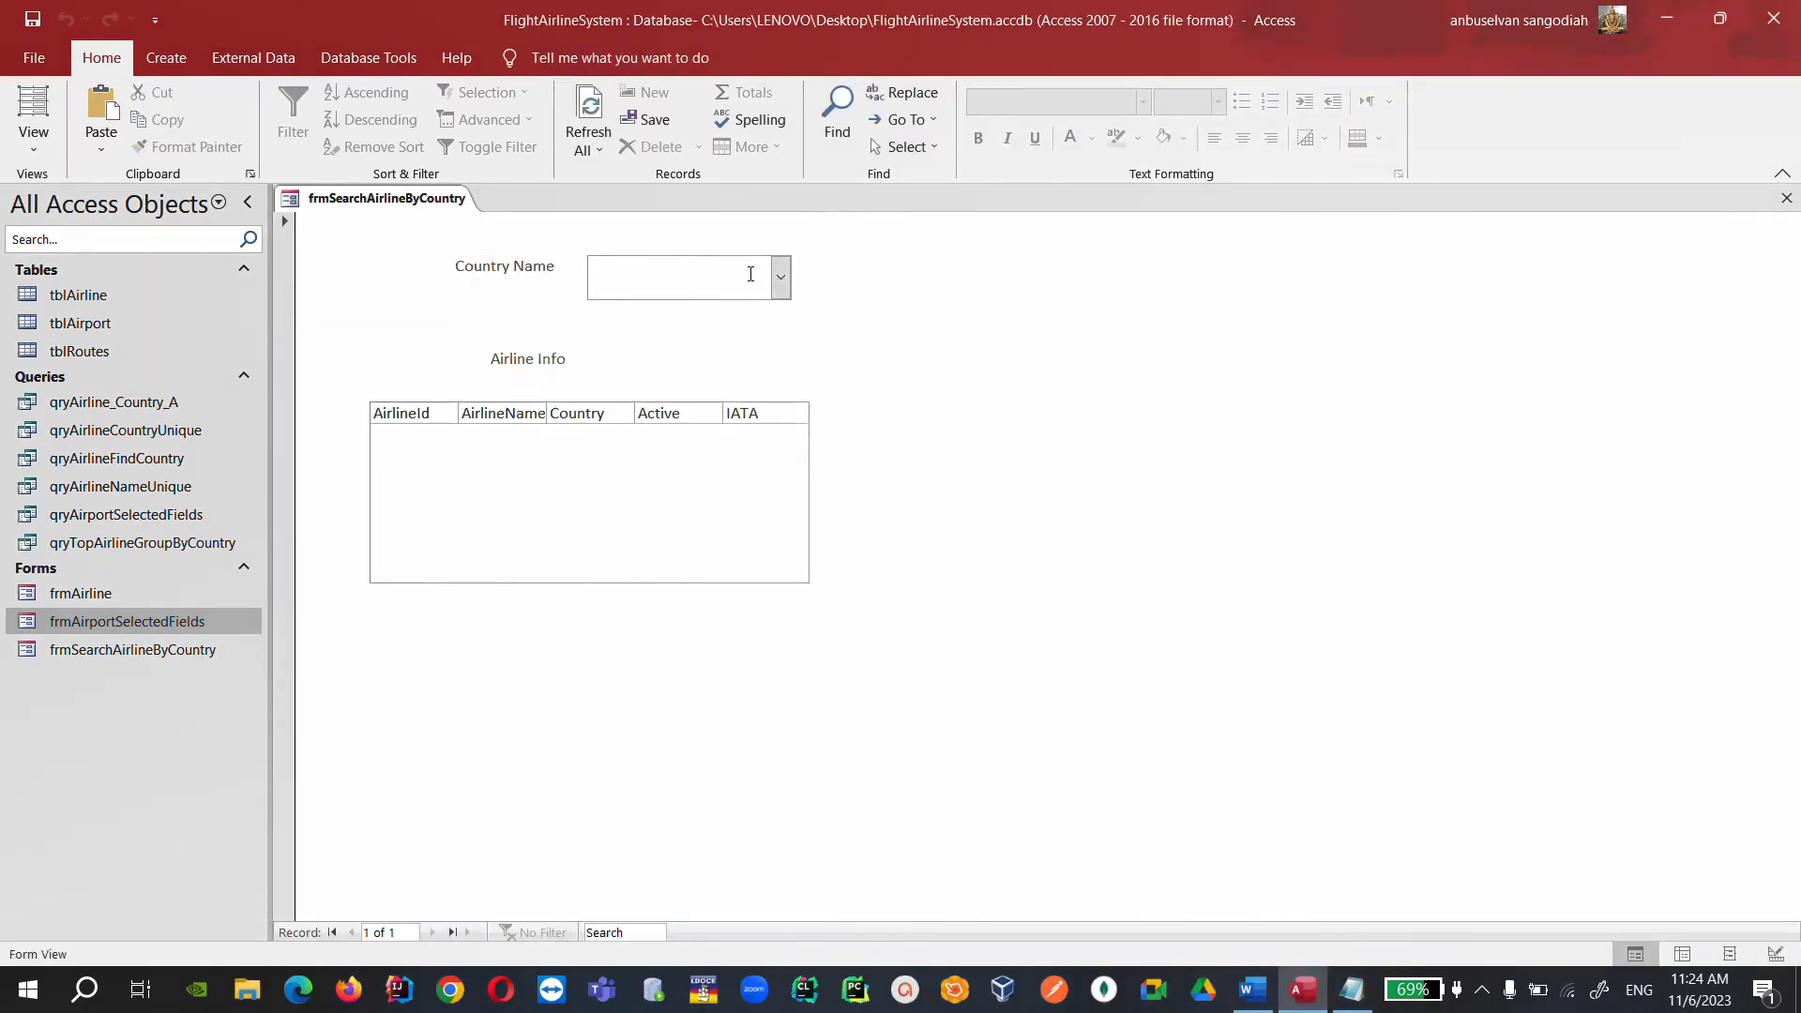
{"action": "left_click", "coordinate": [782, 280]}
{"action": "left_click", "coordinate": [695, 443]}
{"action": "left_click", "coordinate": [780, 277]}
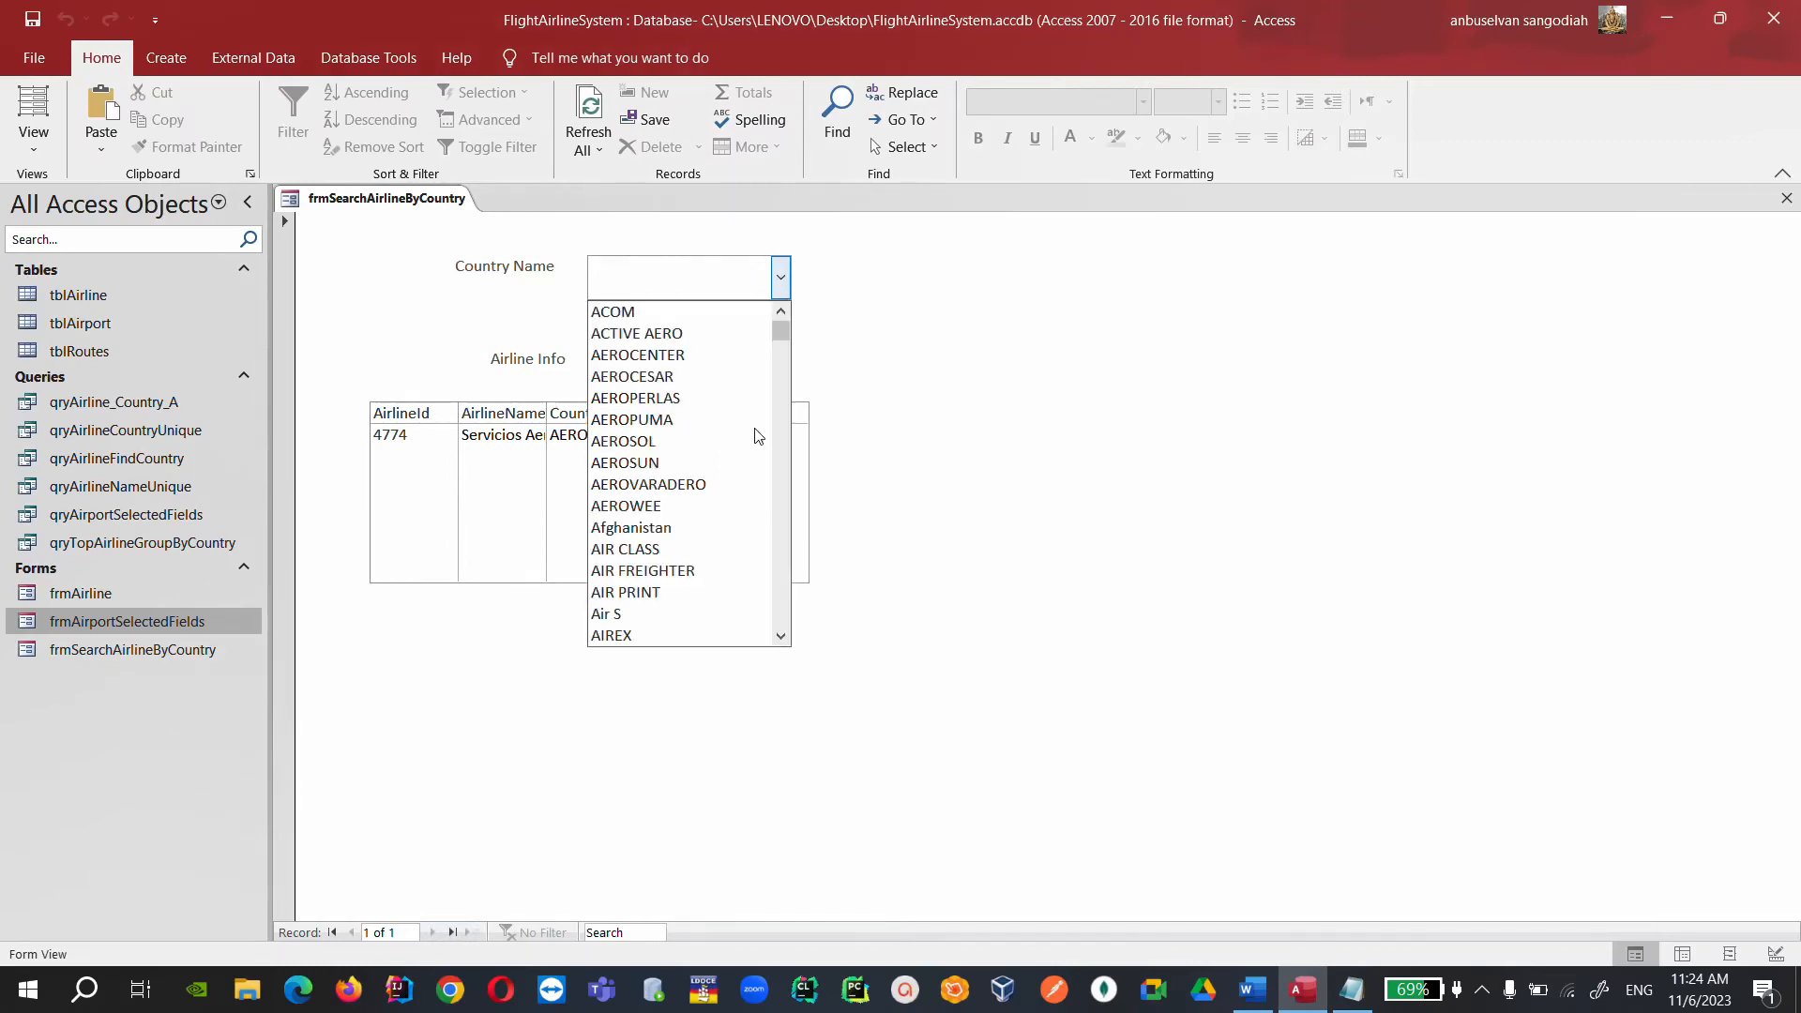
{"action": "left_click", "coordinate": [694, 527]}
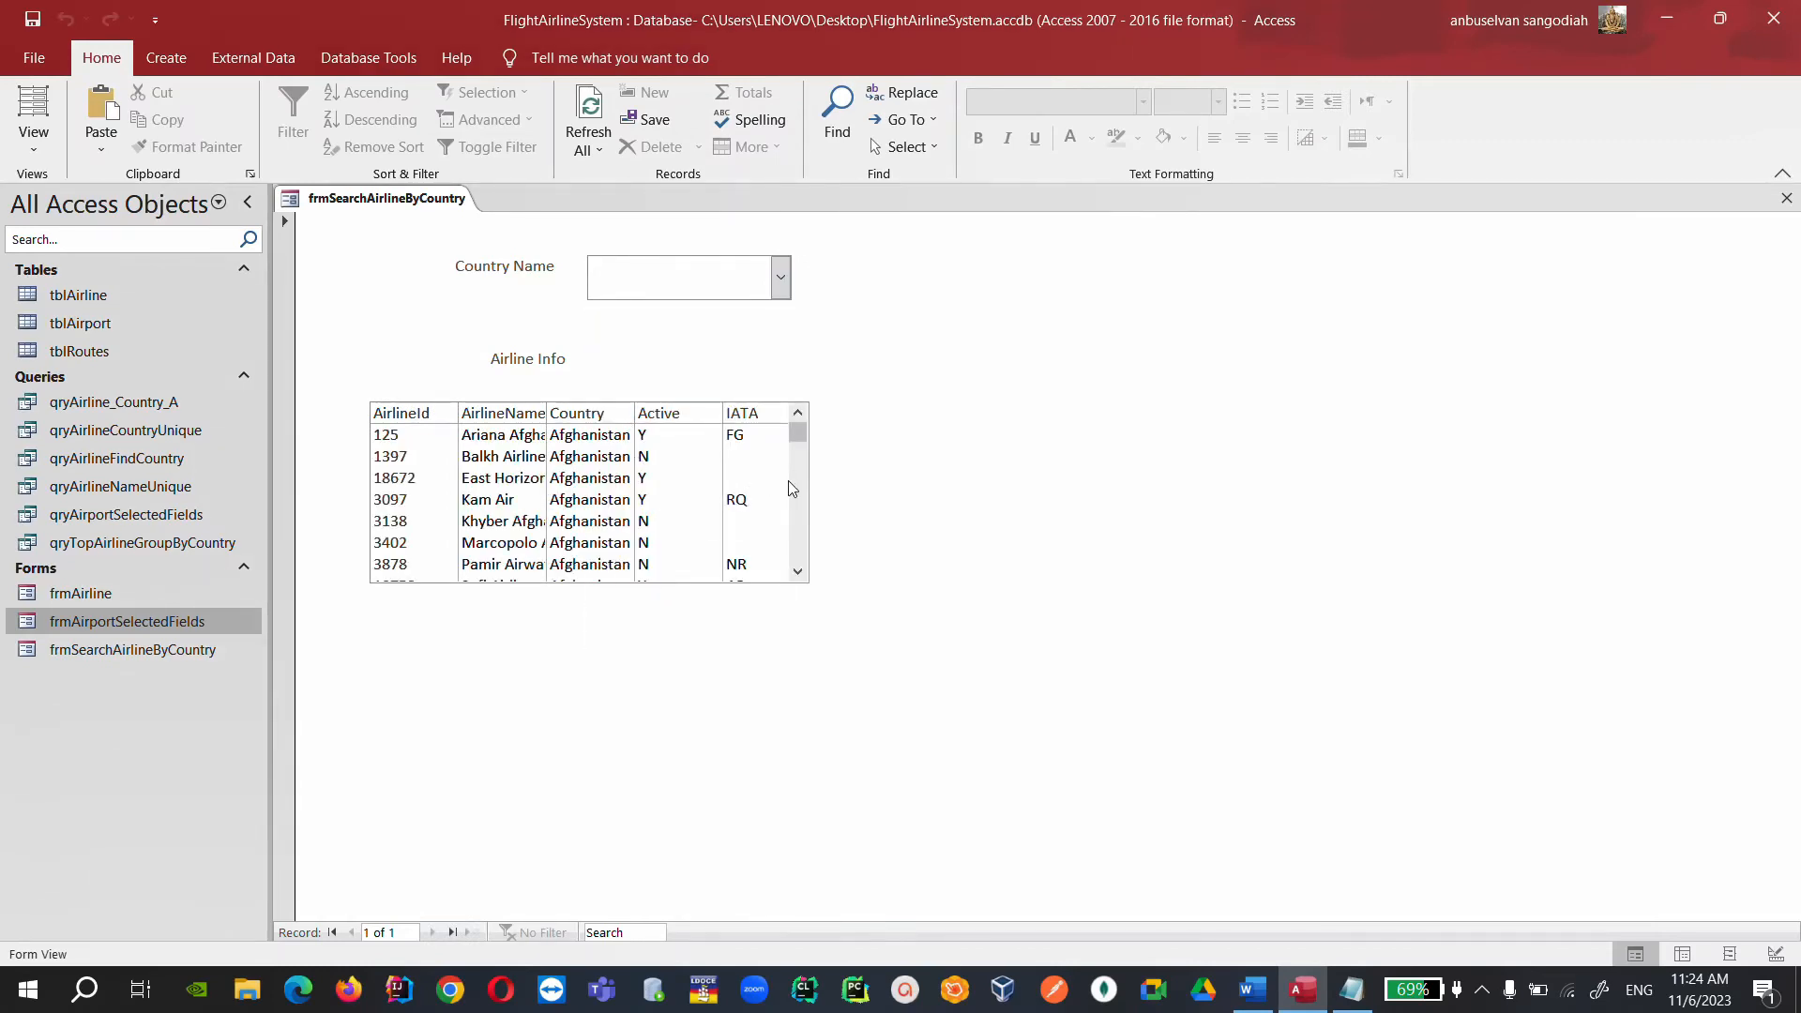
{"action": "scroll", "coordinate": [801, 536], "scroll_direction": "down", "scroll_amount": 1}
Choose Spain as the country name and look through the filtered airline list to its end.
{"action": "left_click", "coordinate": [780, 278]}
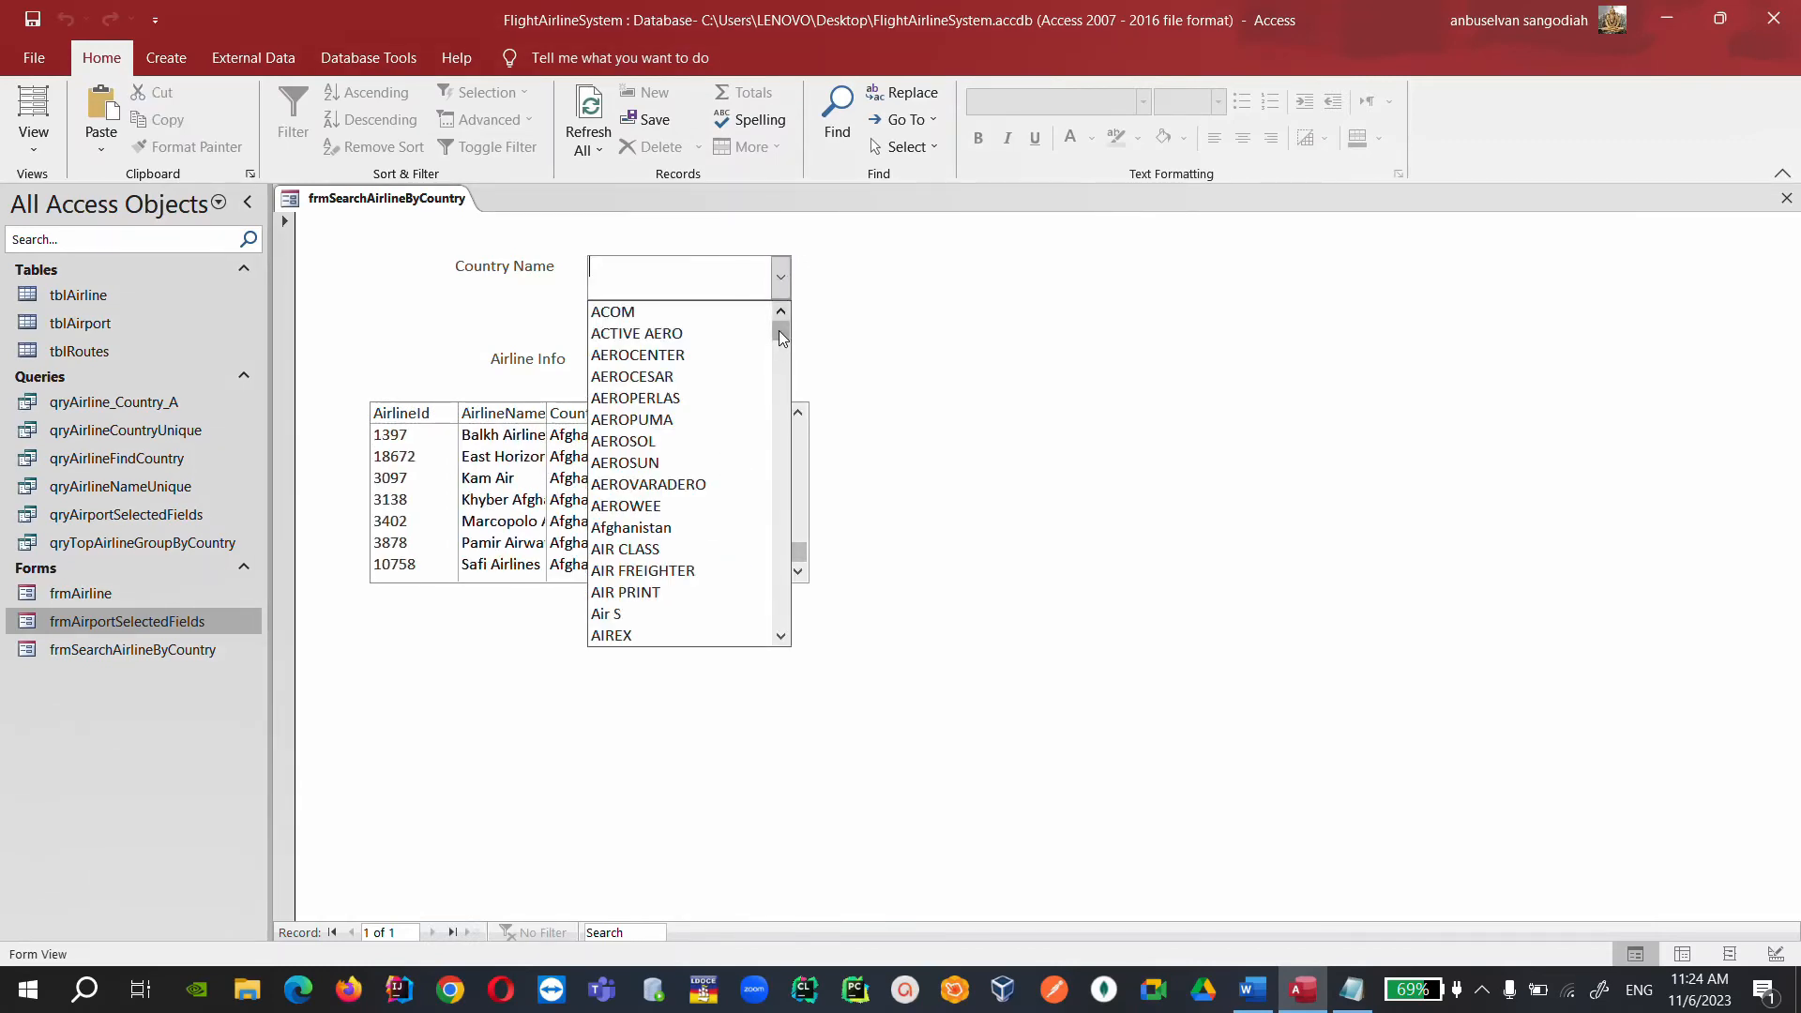
{"action": "left_click_drag", "start_coordinate": [769, 567], "coordinate": [769, 574]}
{"action": "left_click", "coordinate": [767, 571]}
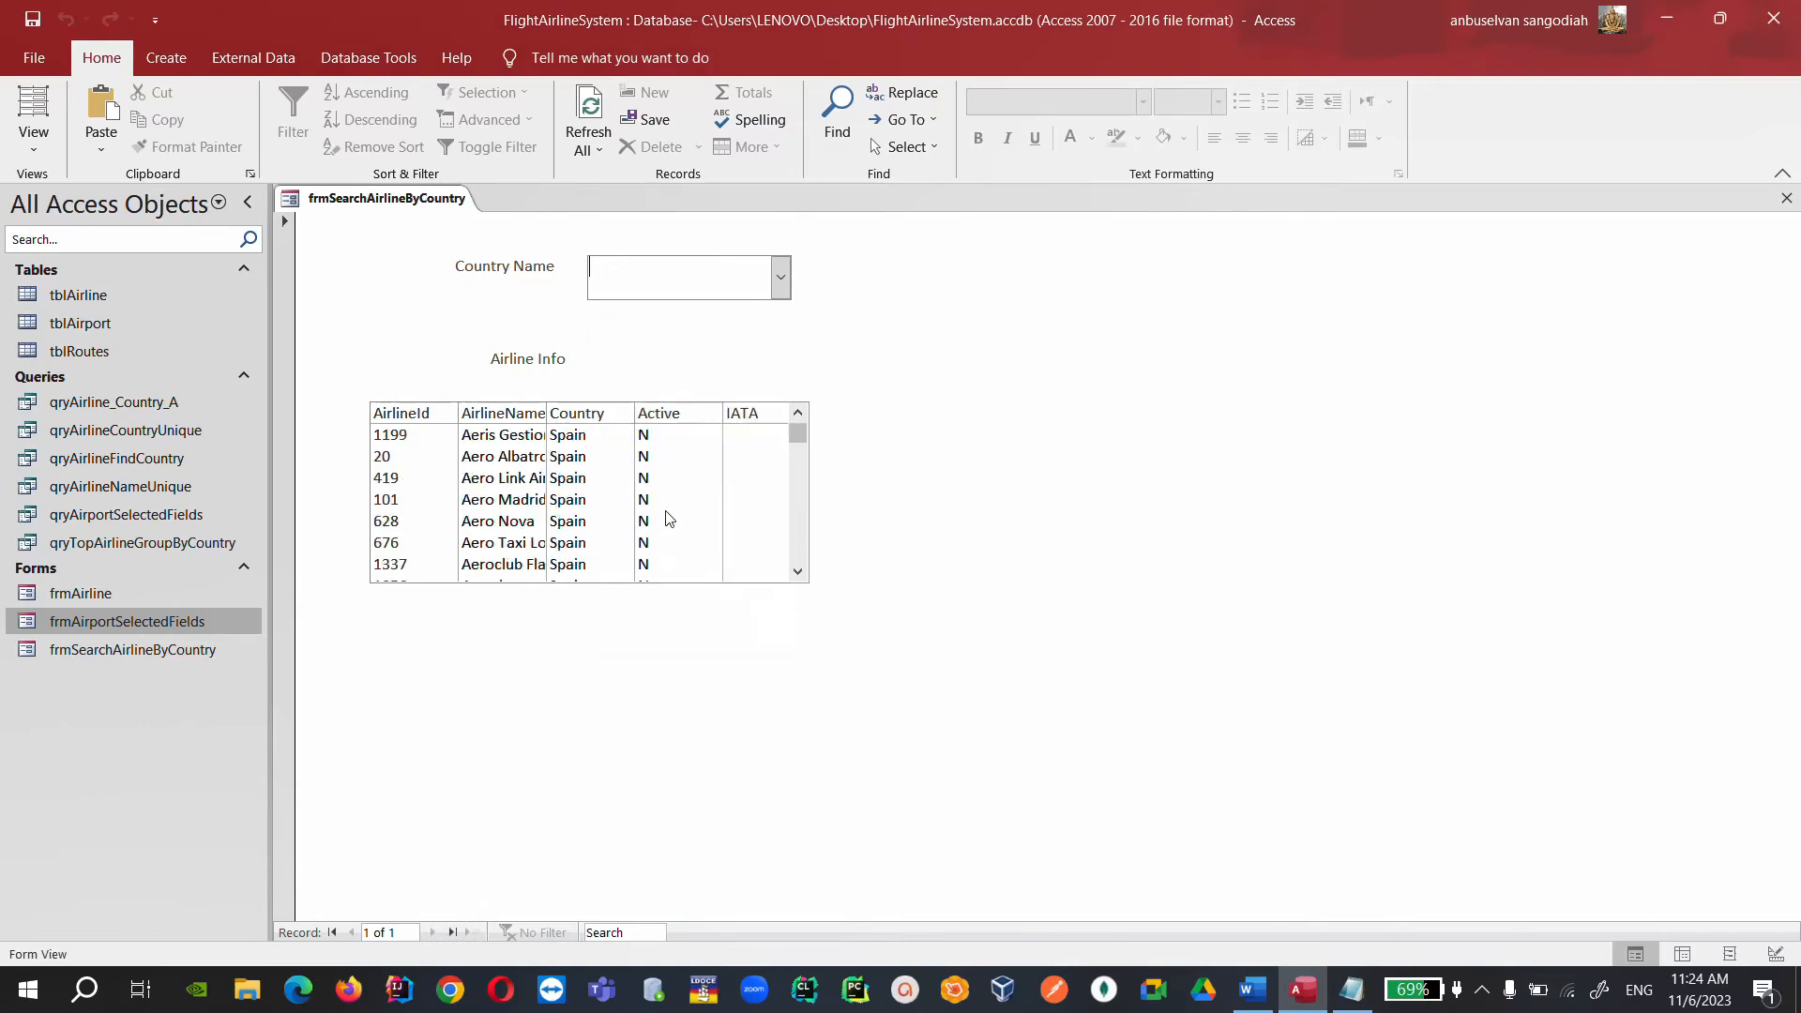
{"action": "left_click", "coordinate": [797, 542]}
{"action": "left_click", "coordinate": [797, 542]}
{"action": "left_click", "coordinate": [797, 543]}
{"action": "left_click", "coordinate": [797, 542]}
{"action": "left_click", "coordinate": [797, 542]}
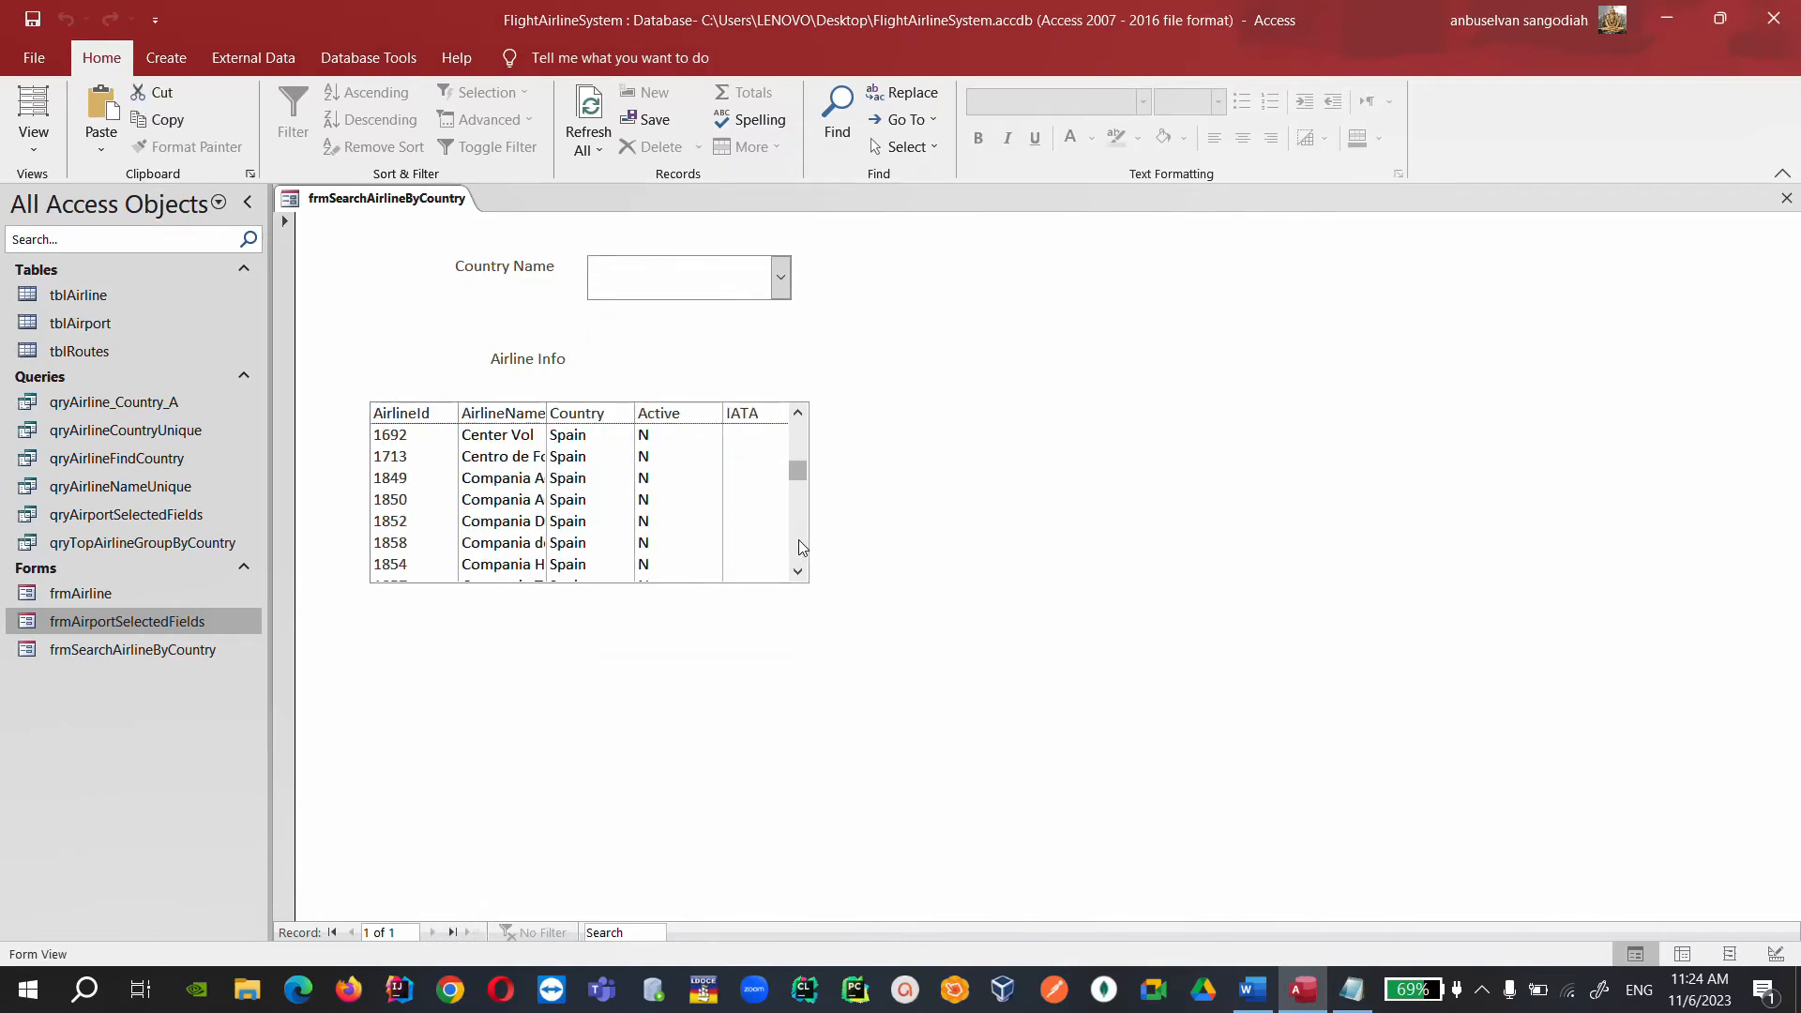
{"action": "left_click", "coordinate": [797, 542]}
{"action": "left_click_drag", "start_coordinate": [796, 483], "coordinate": [797, 561]}
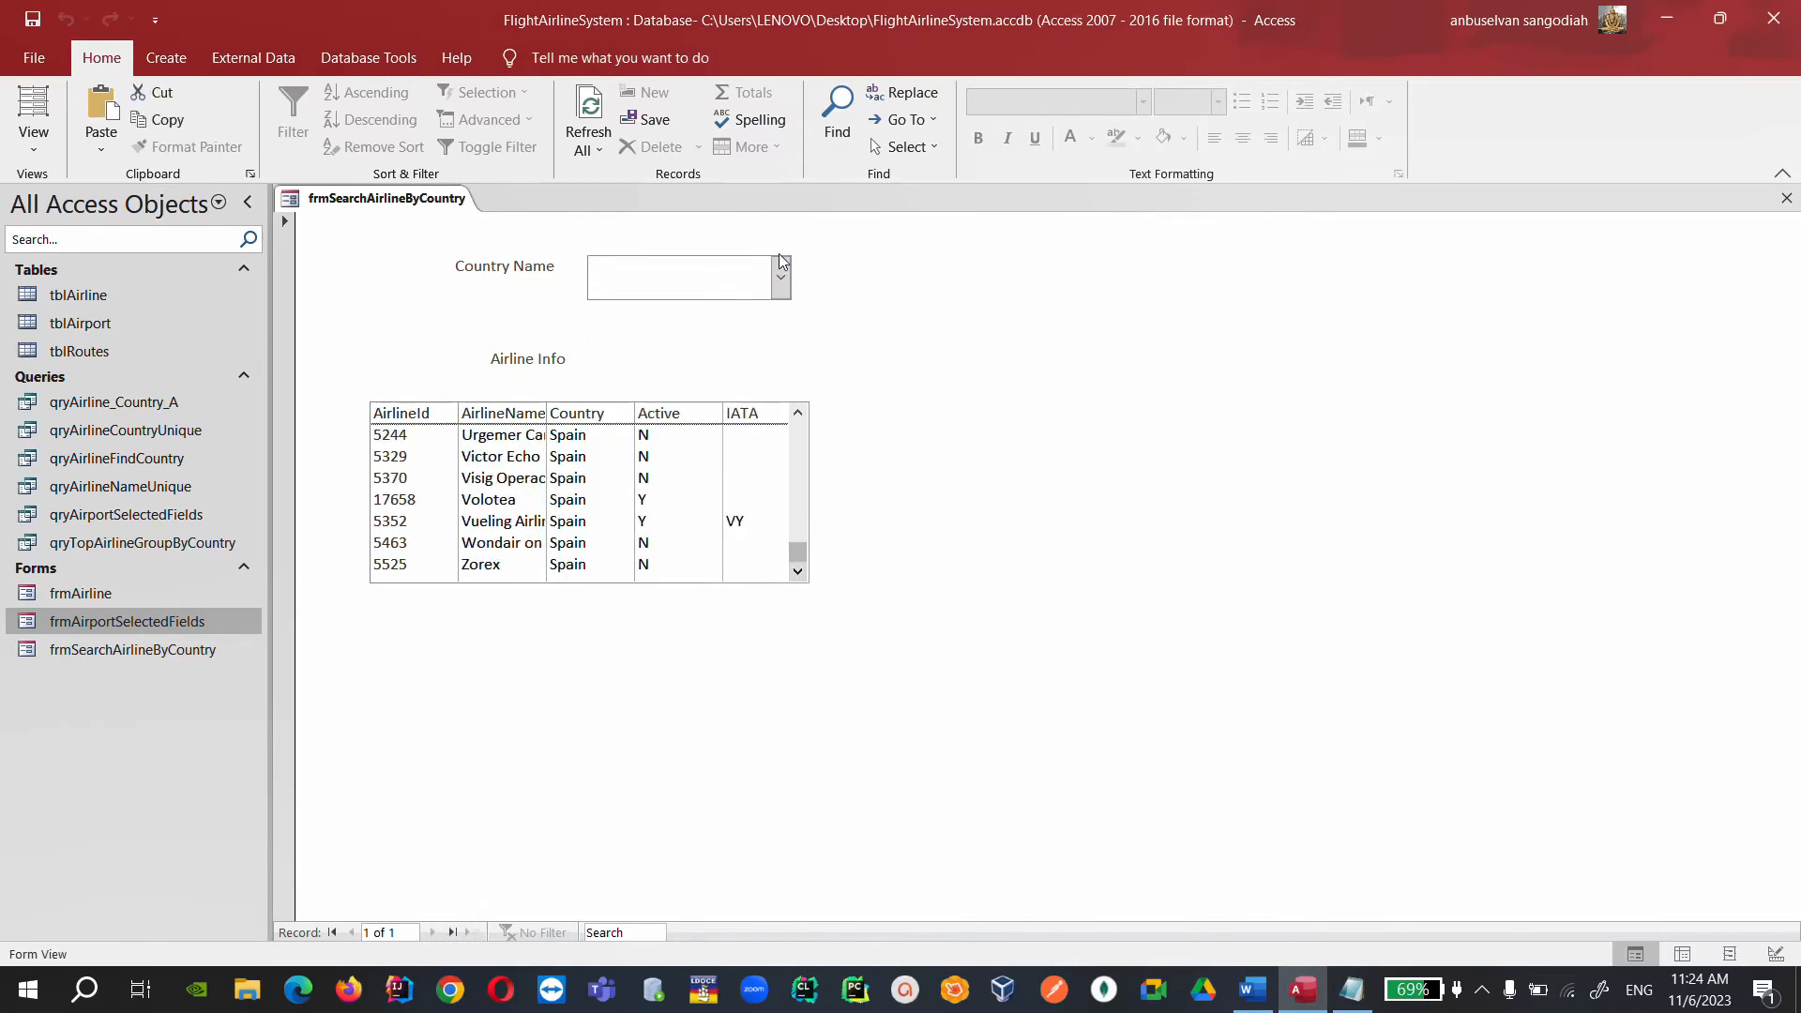
Test the country filter with several more countries, including AEROWEE and AIR PRINT.
{"action": "left_click", "coordinate": [779, 280]}
{"action": "left_click", "coordinate": [694, 514]}
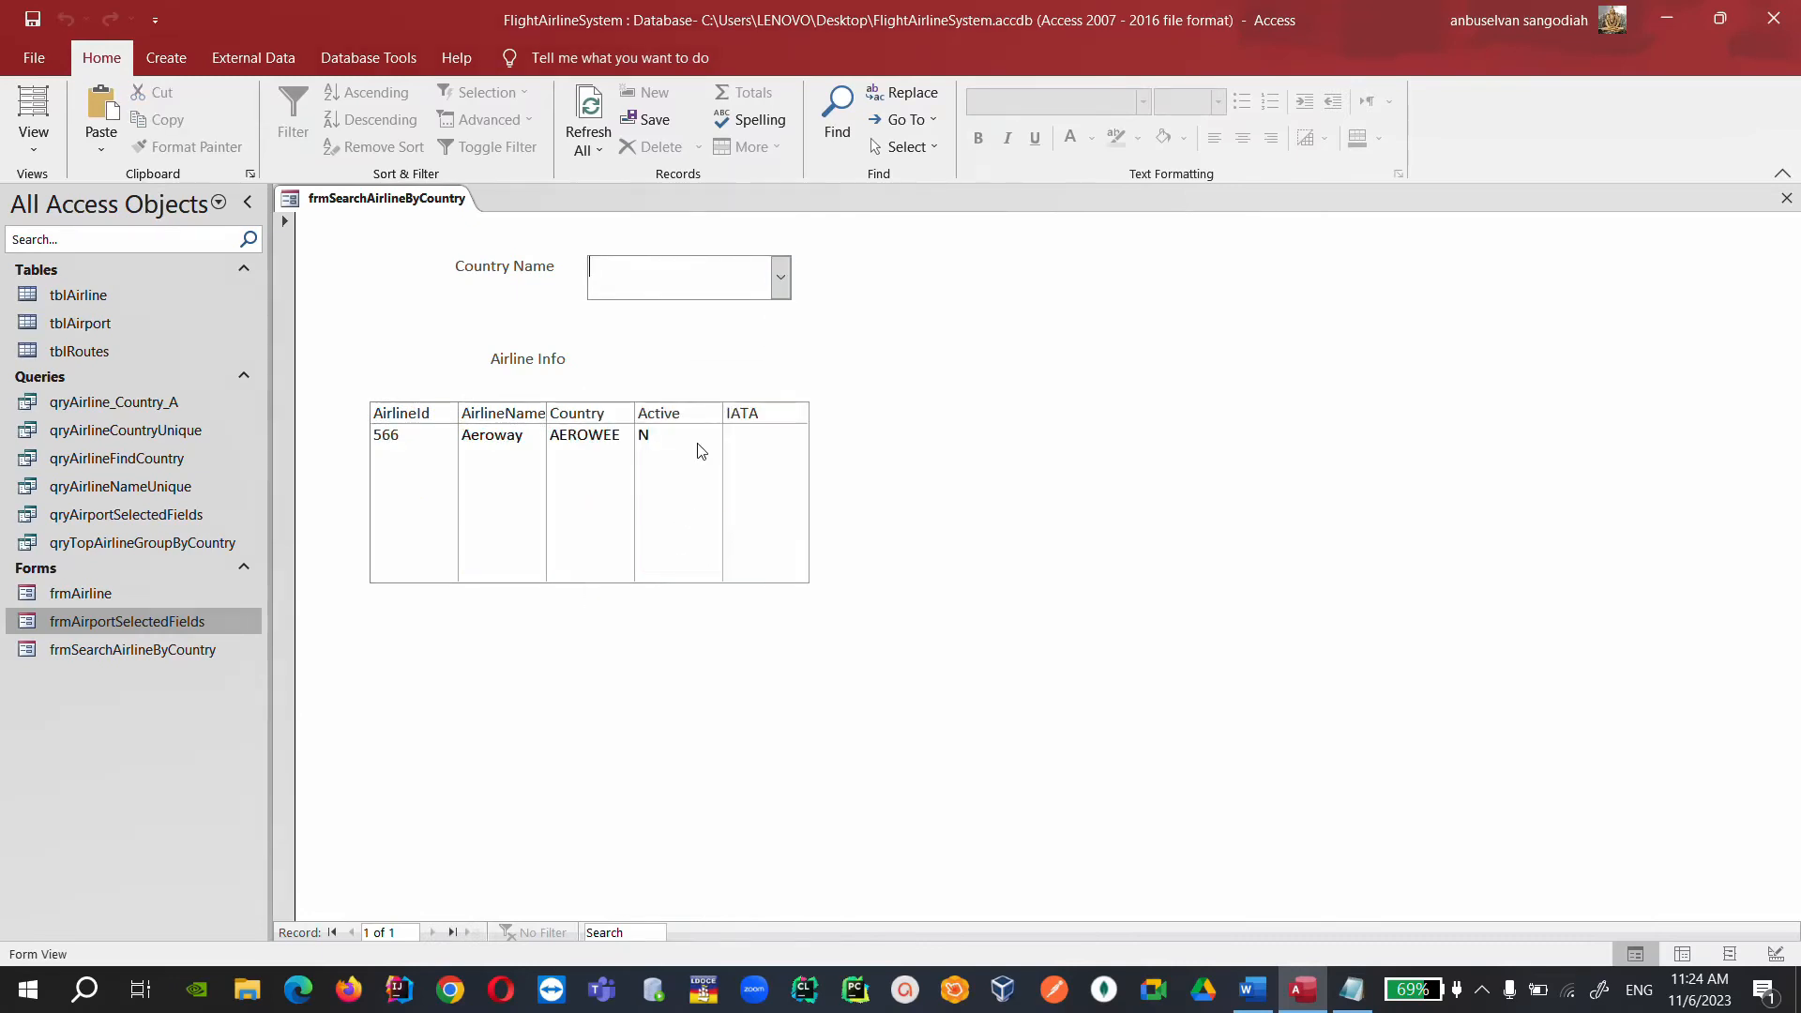
{"action": "left_click", "coordinate": [779, 277]}
{"action": "left_click", "coordinate": [689, 462]}
{"action": "left_click", "coordinate": [779, 277]}
{"action": "left_click", "coordinate": [636, 592]}
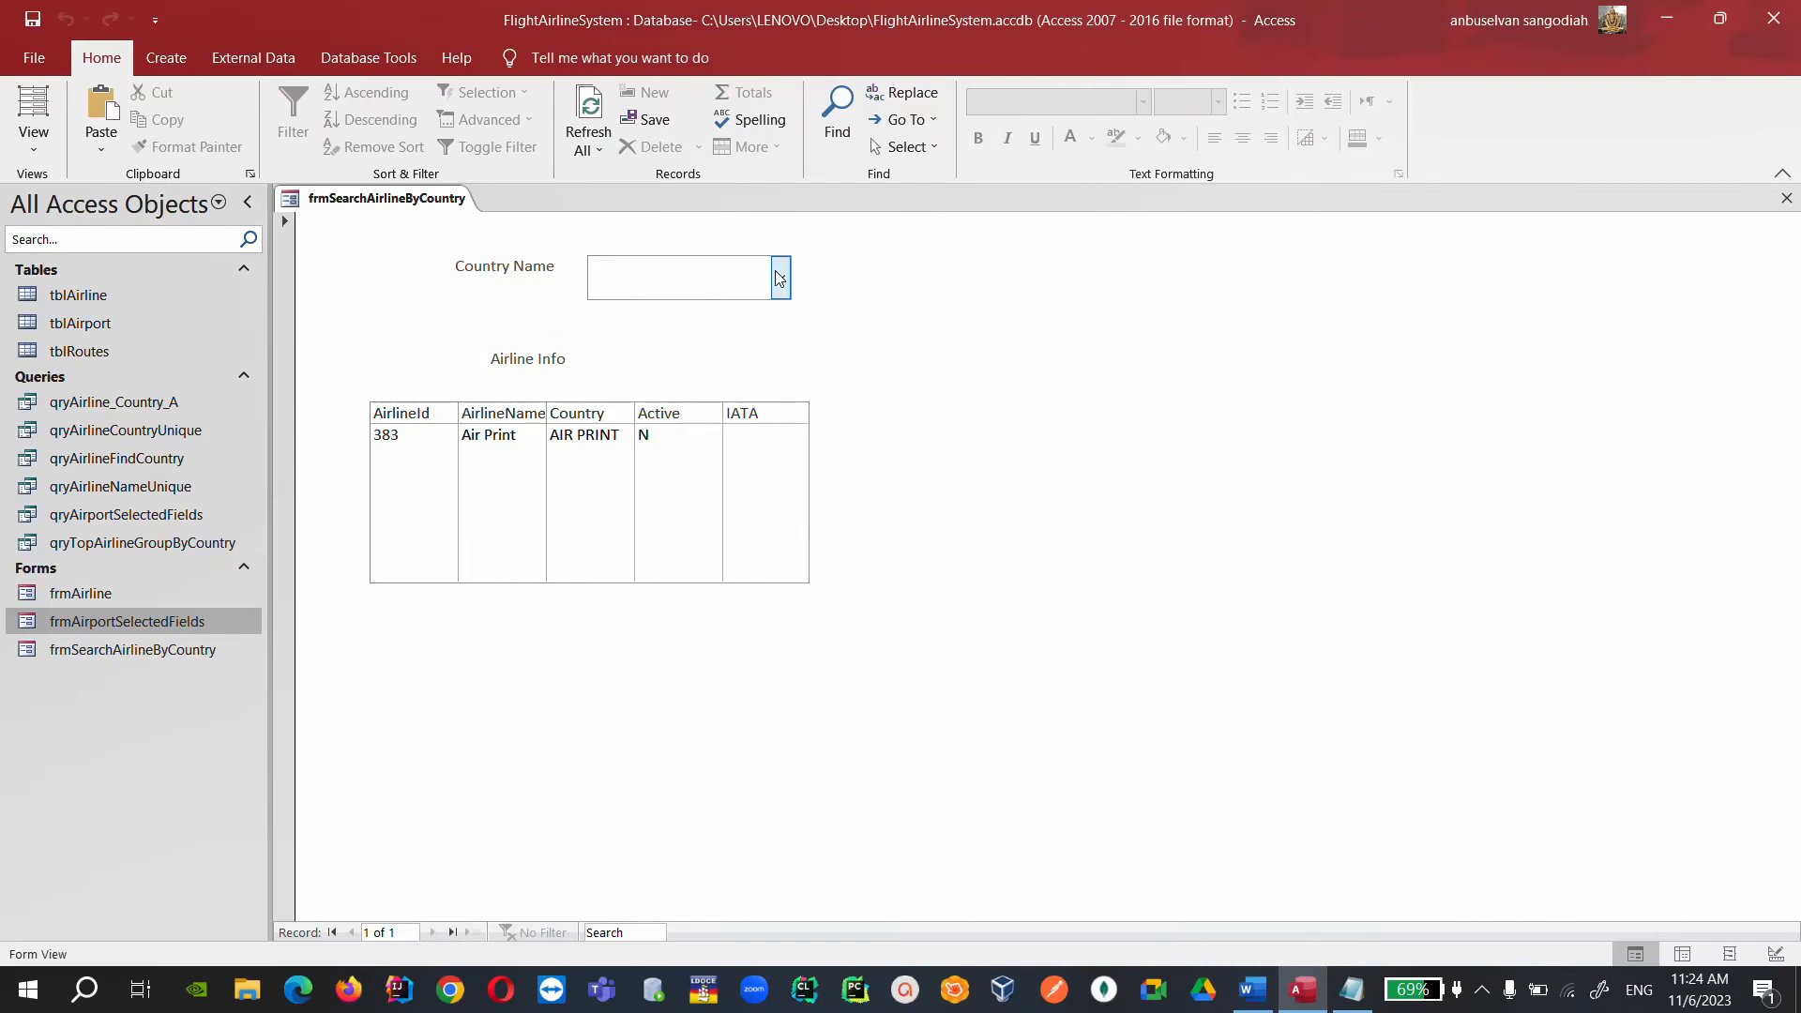
{"action": "left_click", "coordinate": [779, 277]}
{"action": "left_click", "coordinate": [680, 592]}
Save frmSearchAirlineByCountry and close it.
{"action": "right_click", "coordinate": [413, 199]}
{"action": "left_click", "coordinate": [492, 212]}
{"action": "right_click", "coordinate": [407, 199]}
{"action": "left_click", "coordinate": [461, 238]}
{"action": "left_click", "coordinate": [215, 654]}
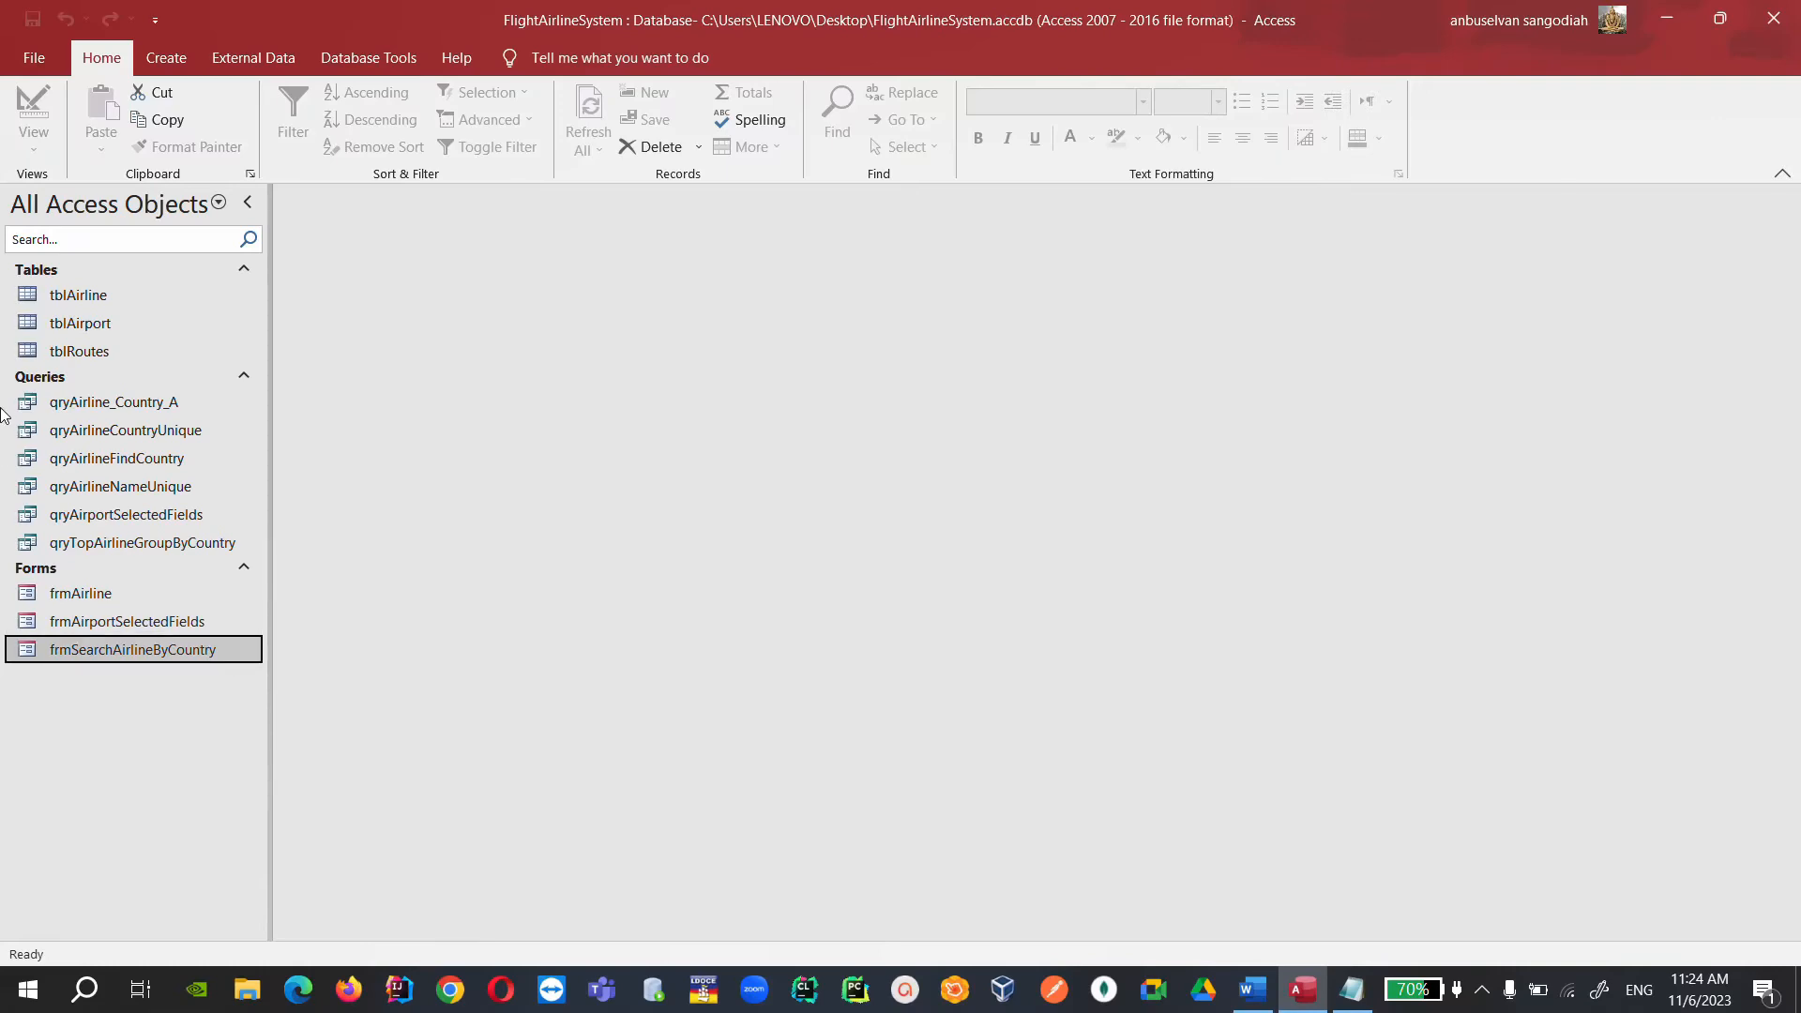
{"action": "left_click", "coordinate": [87, 596]}
{"action": "left_click", "coordinate": [160, 655]}
{"action": "left_click", "coordinate": [144, 621]}
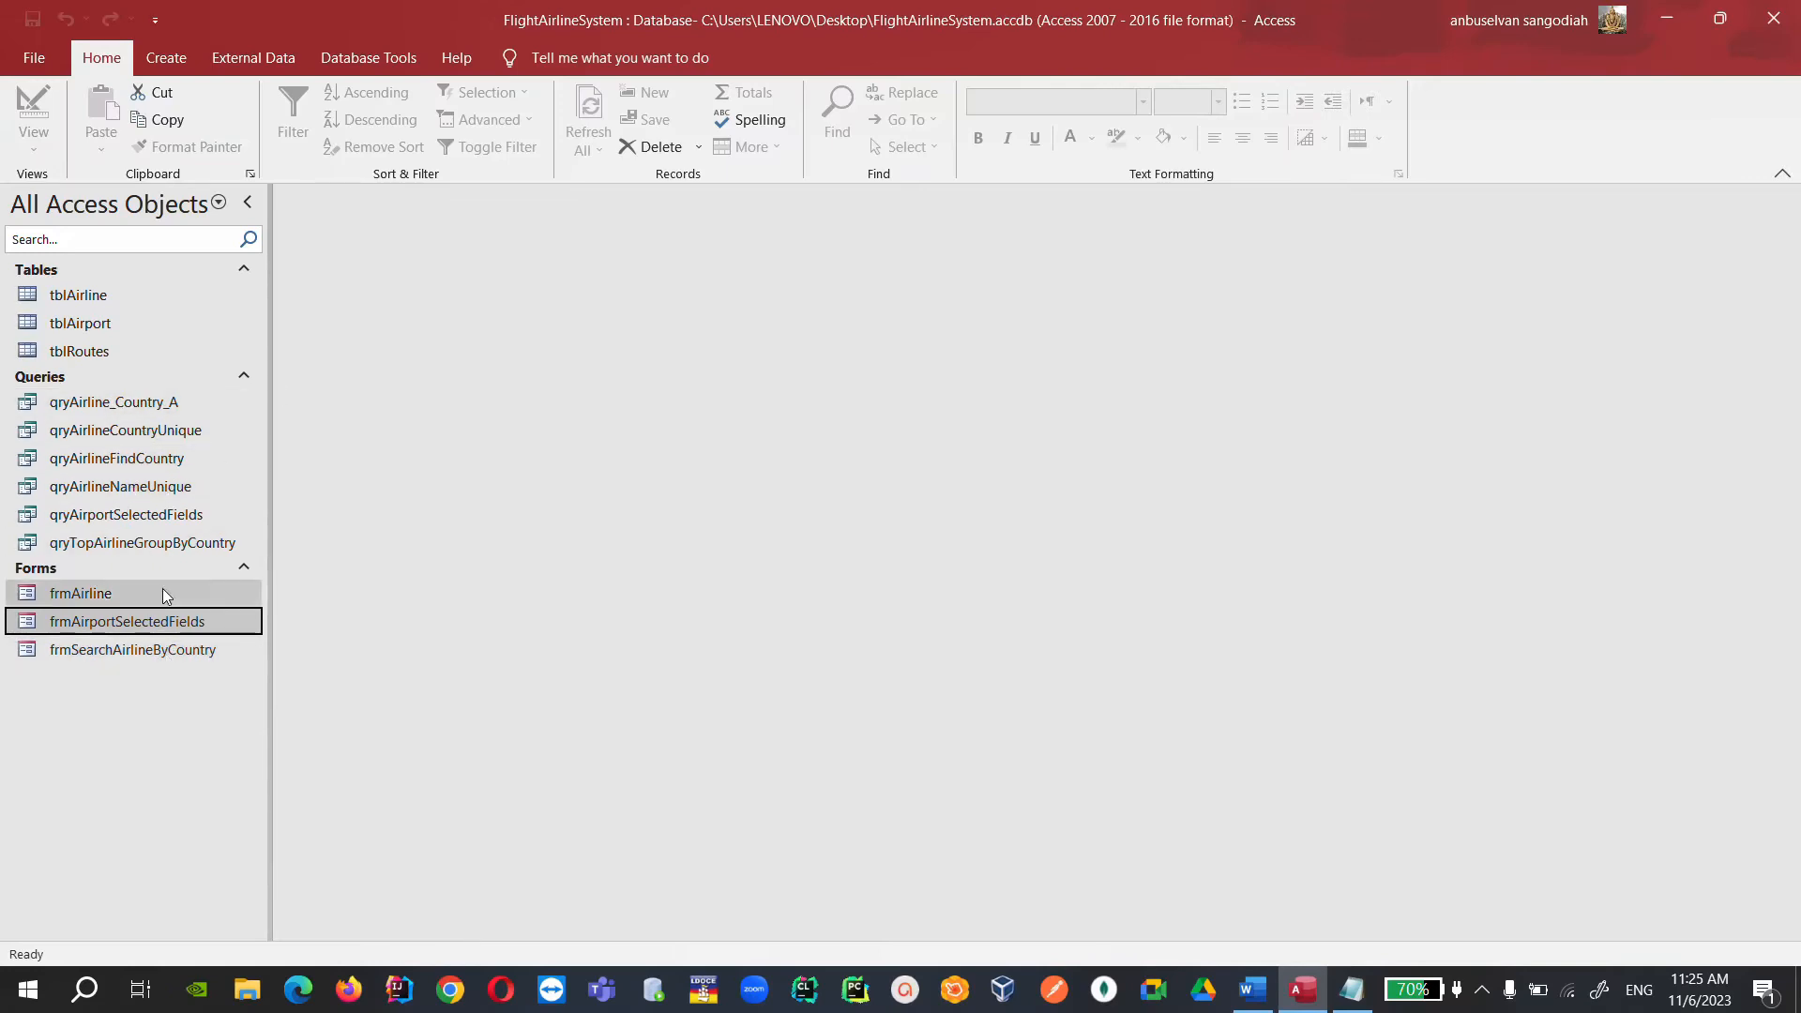
{"action": "left_click", "coordinate": [114, 597]}
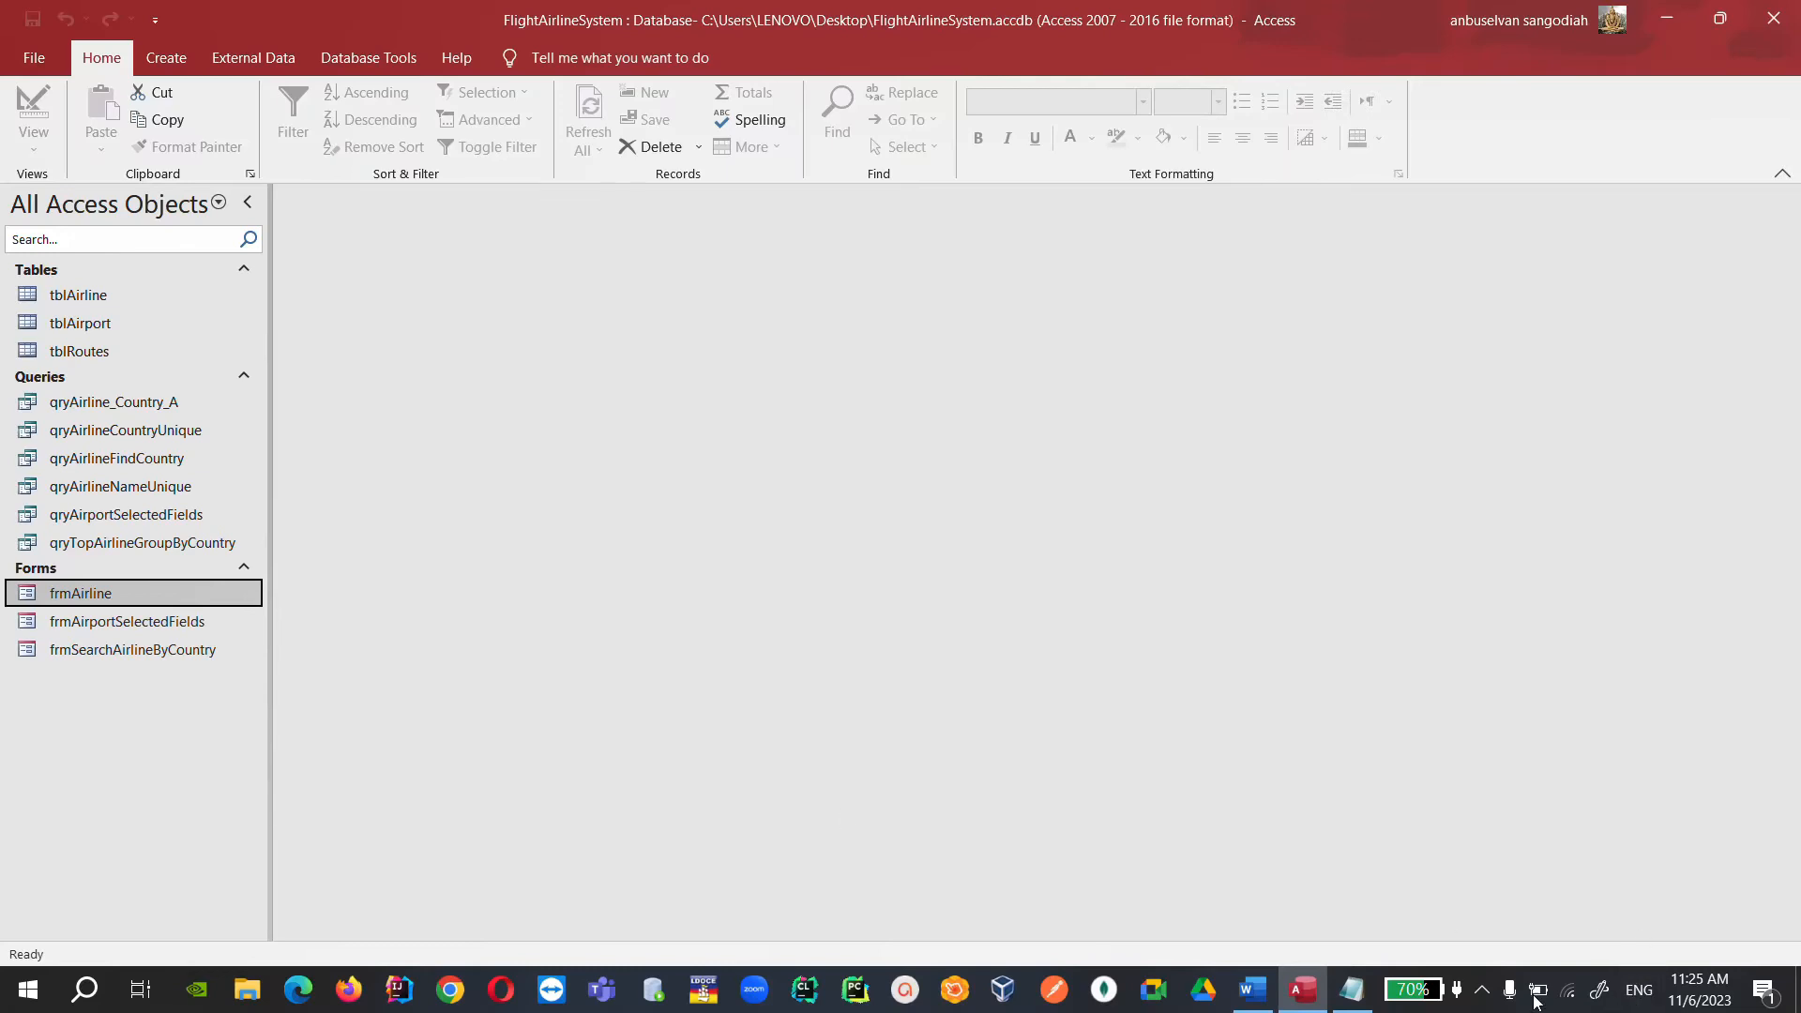
{"action": "left_click", "coordinate": [1482, 989]}
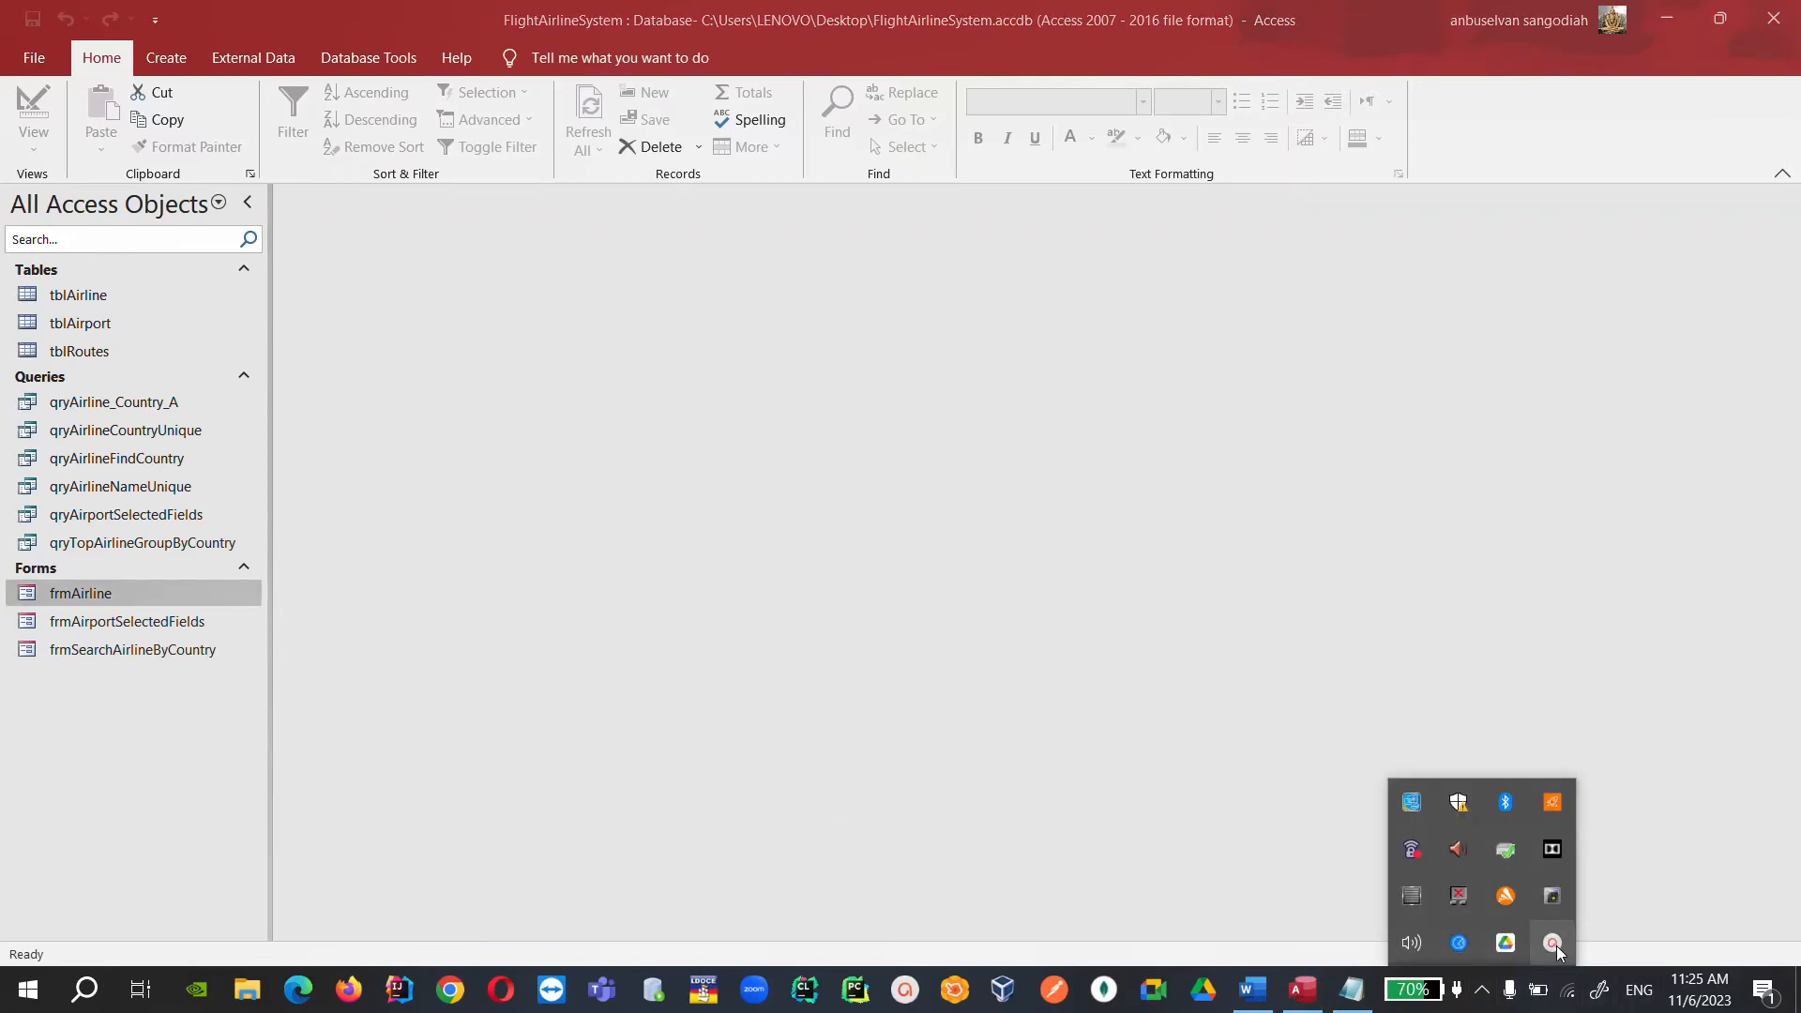